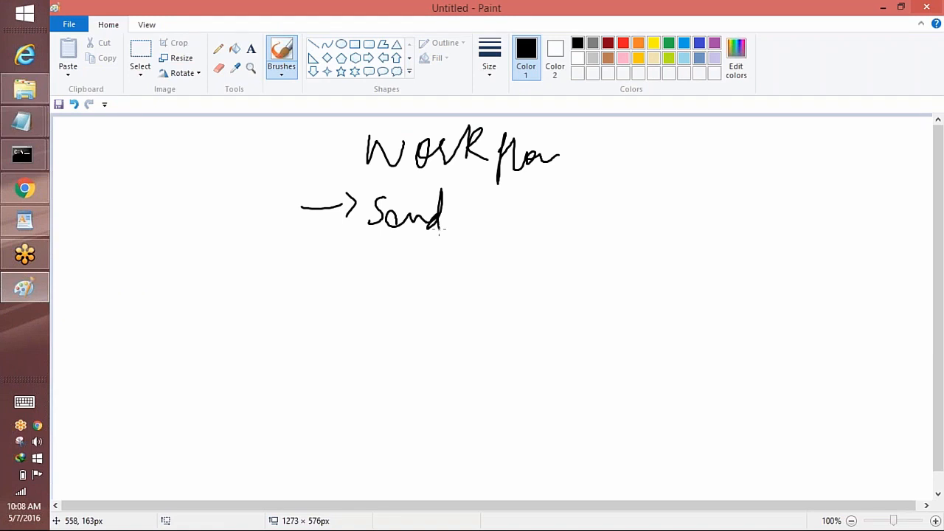
- Handwrite a second arrowed item beneath 'Send' under the Workflow heading
mouse_move(301, 264)
mouse_down()
mouse_move(340, 262)
mouse_move(344, 270)
mouse_up()
mouse_move(371, 244)
mouse_down()
mouse_move(372, 264)
mouse_move(389, 251)
mouse_move(450, 262)
mouse_move(478, 247)
mouse_move(528, 255)
mouse_move(588, 246)
mouse_move(600, 259)
mouse_up()
click(566, 226)
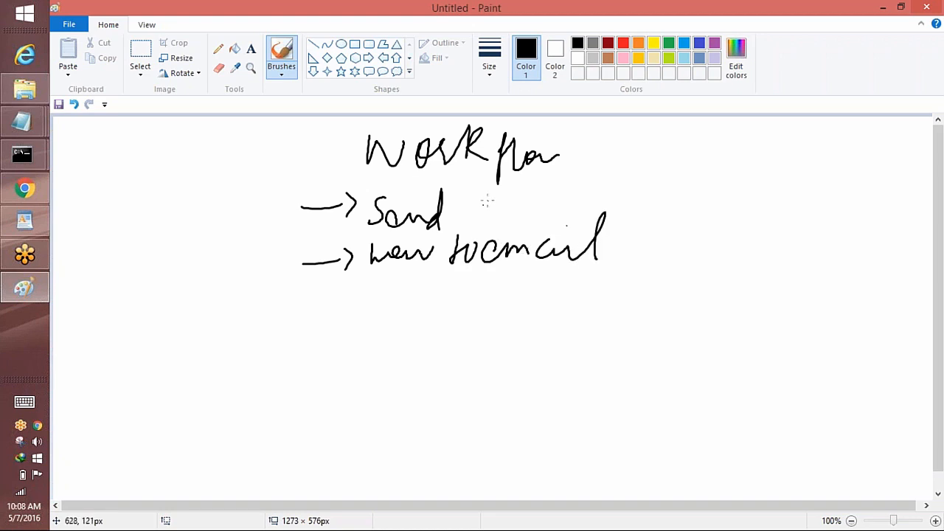
- Complete the first item as 'Send an update' and underline 'an update'
mouse_move(484, 208)
mouse_down()
mouse_move(517, 221)
mouse_move(543, 199)
mouse_up()
mouse_move(549, 192)
mouse_down()
mouse_move(547, 230)
mouse_move(594, 171)
mouse_move(614, 212)
mouse_up()
mouse_move(625, 212)
mouse_down()
mouse_move(627, 168)
mouse_move(616, 184)
mouse_move(643, 214)
mouse_up()
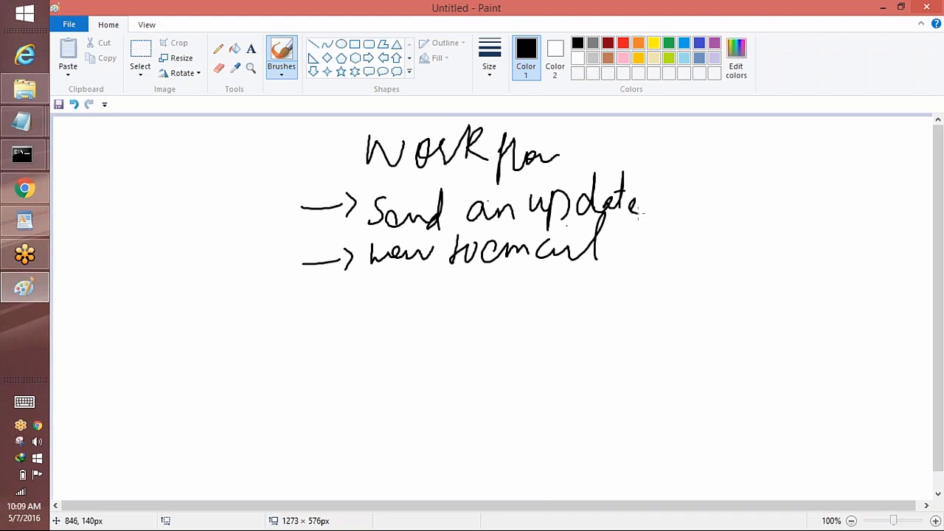
drag(644, 213, 478, 223)
- Draw a third arrow below the second item and write 'Task' beside it
mouse_move(300, 302)
mouse_down()
mouse_move(347, 298)
mouse_move(336, 312)
mouse_up()
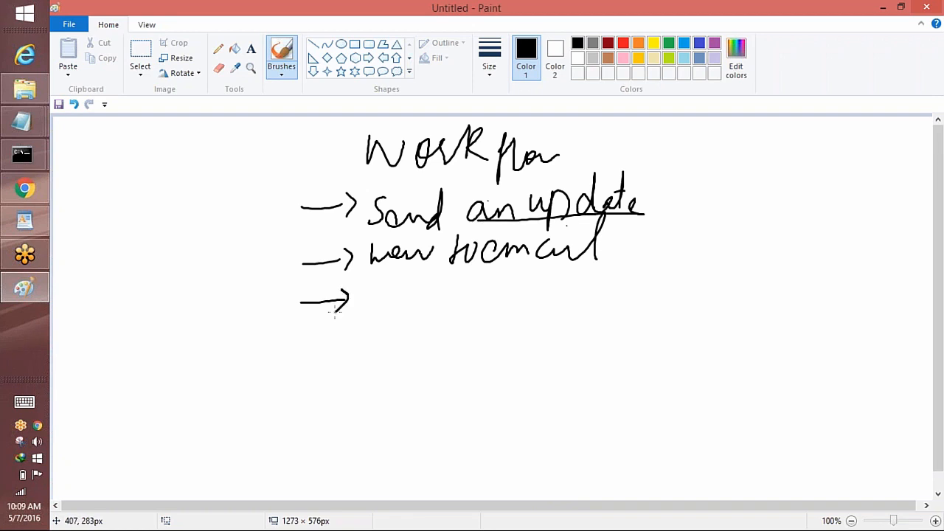
drag(395, 297, 419, 290)
mouse_move(404, 292)
mouse_down()
mouse_move(405, 317)
mouse_move(436, 296)
mouse_move(479, 306)
mouse_up()
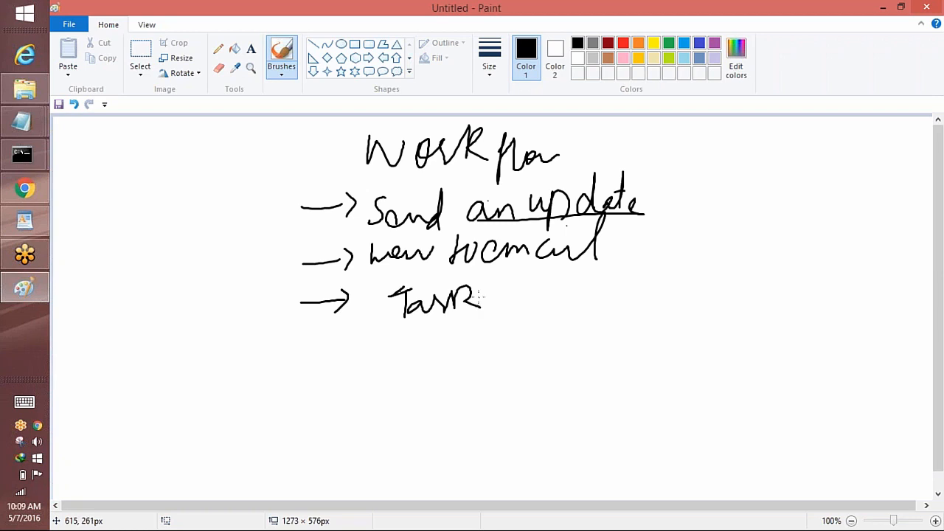
- Underline 'Task', add 'Cre' beside it, and circle the Task Cre item
drag(397, 320, 450, 317)
mouse_move(506, 278)
mouse_down()
mouse_move(501, 304)
mouse_move(532, 298)
mouse_up()
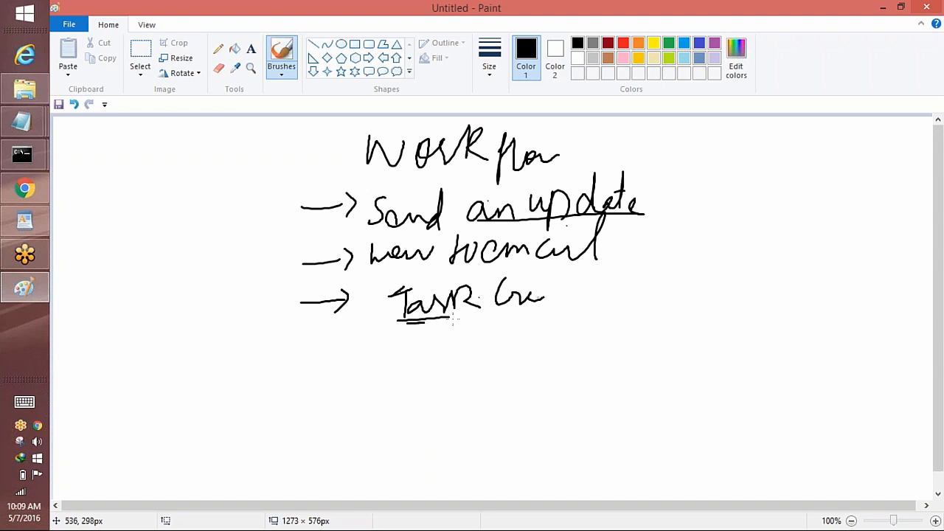
drag(422, 319, 498, 315)
mouse_move(554, 289)
mouse_down()
mouse_move(484, 264)
mouse_move(487, 335)
mouse_move(562, 296)
mouse_up()
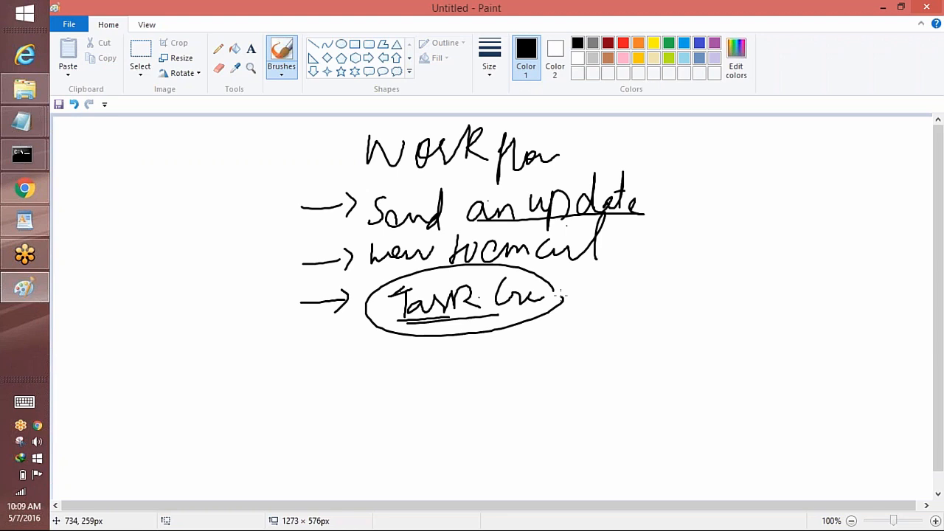
- Add an underlined fourth item 'Outbound' with empty brackets, and tick the first arrow
mouse_move(296, 345)
mouse_down()
mouse_move(339, 344)
mouse_move(323, 364)
mouse_move(435, 354)
mouse_move(472, 356)
mouse_move(485, 370)
mouse_up()
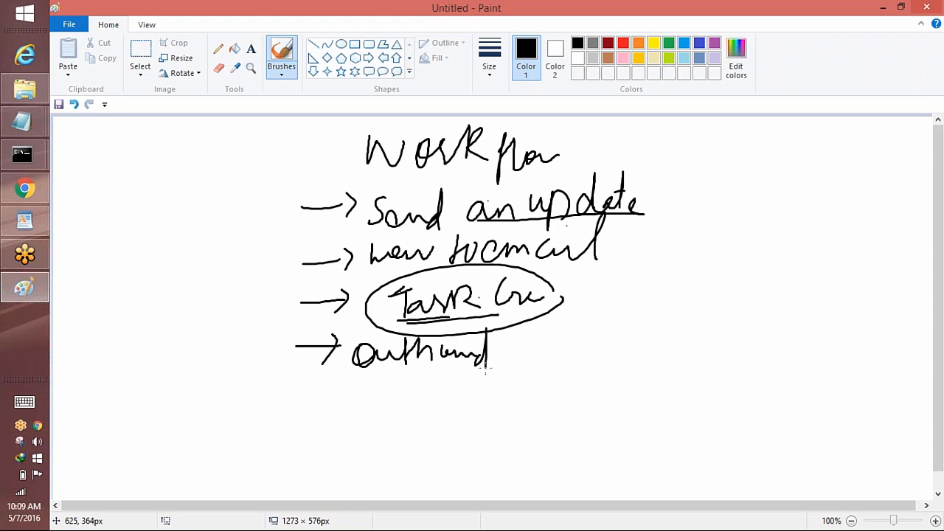
drag(364, 372, 487, 368)
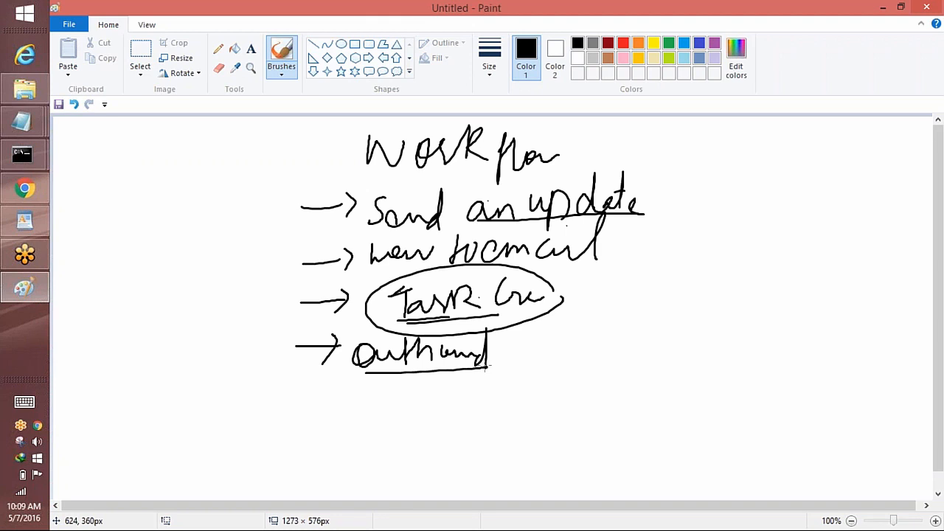
drag(532, 321, 550, 365)
drag(628, 306, 615, 361)
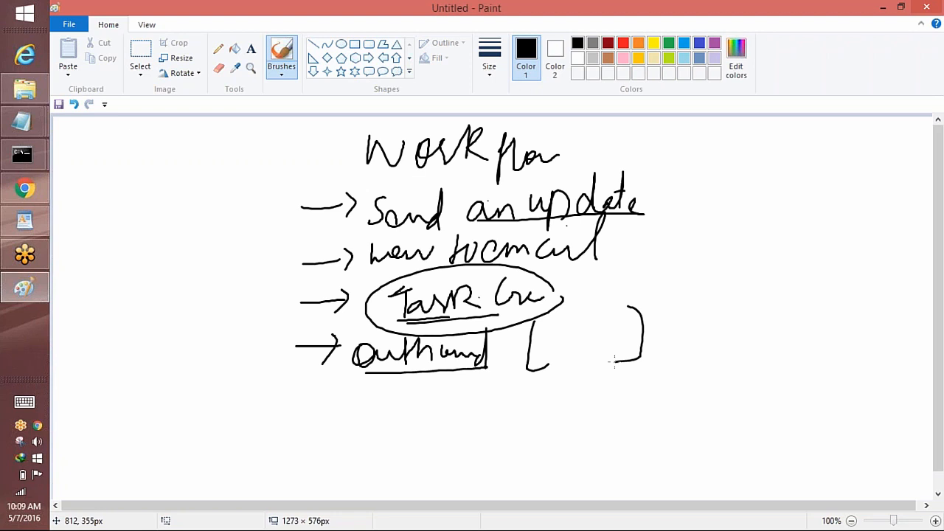
drag(300, 221, 362, 196)
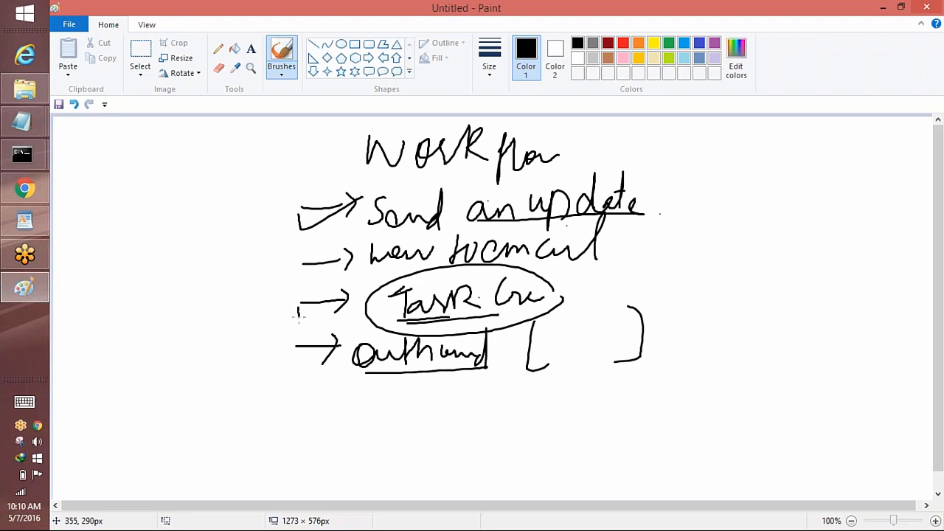
- Tick the third arrow, then write an underlined 'Approval' followed by 'P' at lower left
drag(299, 315, 350, 288)
mouse_move(168, 387)
mouse_down()
mouse_move(169, 417)
mouse_move(189, 416)
mouse_up()
mouse_move(173, 398)
mouse_down()
mouse_move(198, 389)
mouse_move(198, 418)
mouse_up()
mouse_move(205, 407)
mouse_down()
mouse_move(211, 388)
mouse_move(298, 403)
mouse_up()
drag(301, 371, 308, 410)
drag(183, 434, 299, 419)
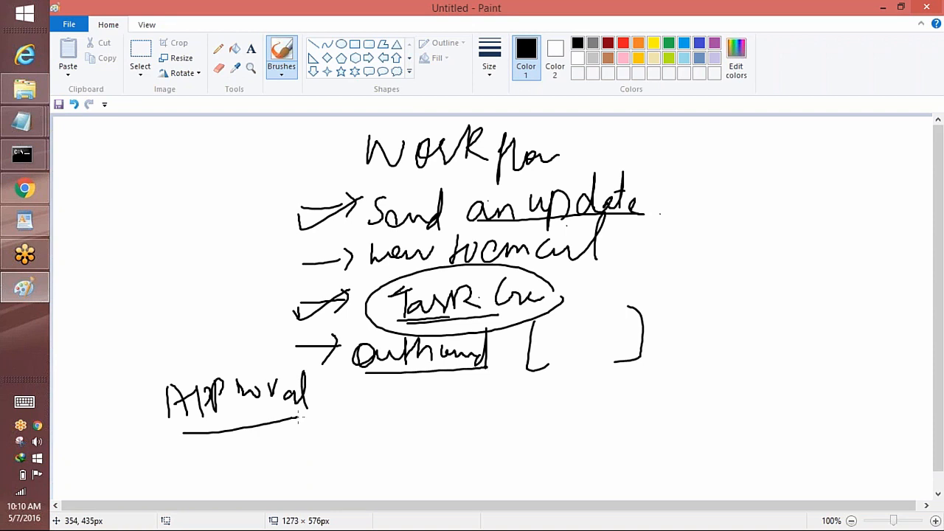
mouse_move(332, 373)
mouse_down()
mouse_move(334, 408)
mouse_move(336, 394)
mouse_up()
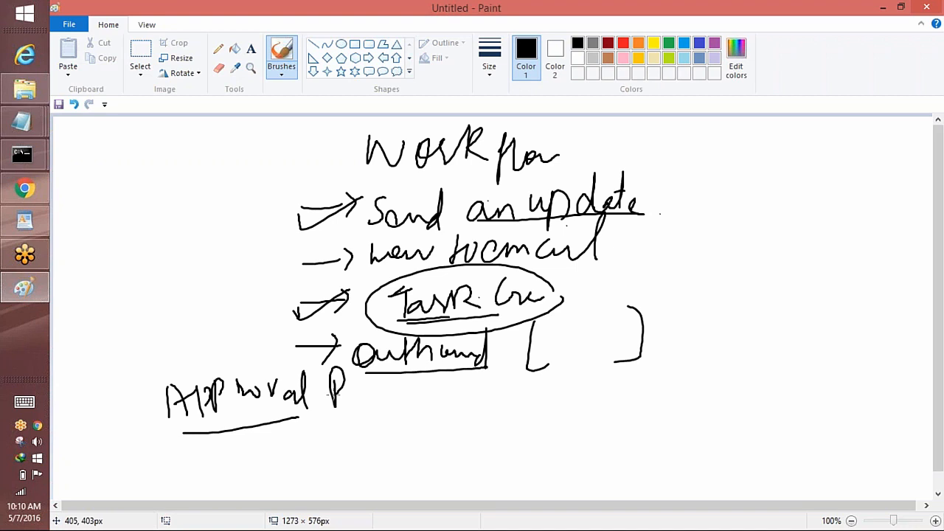
- Bring up Chrome and log in to Salesforce at login.salesforce.com in a new tab
click(25, 188)
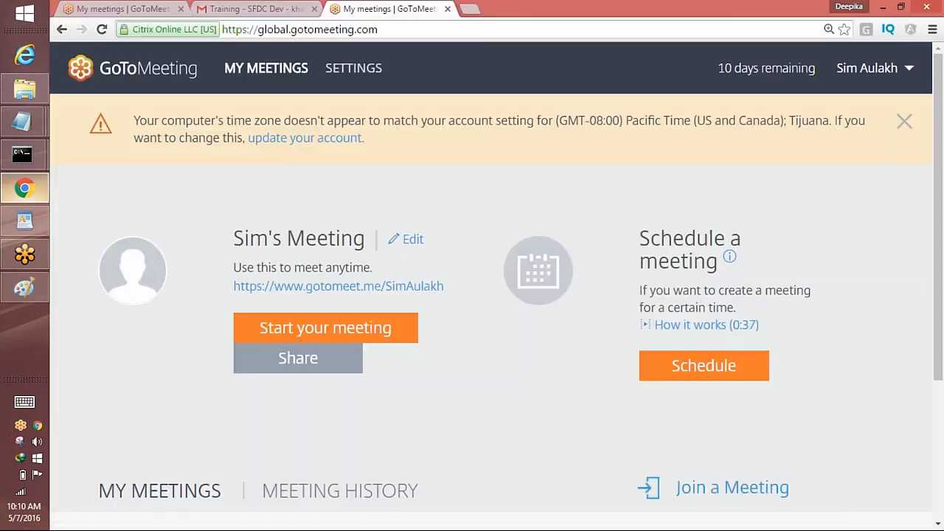
click(468, 8)
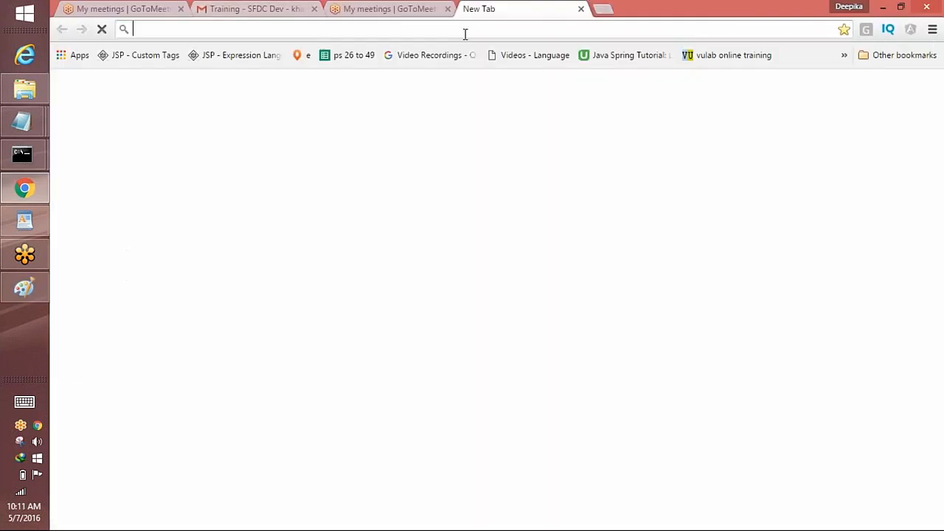
text(login.salesforce.com)
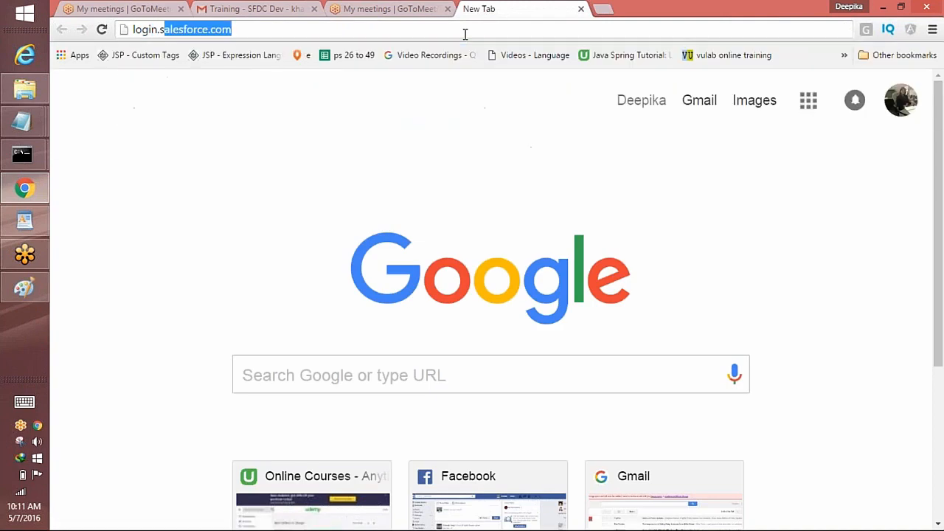
key(Return)
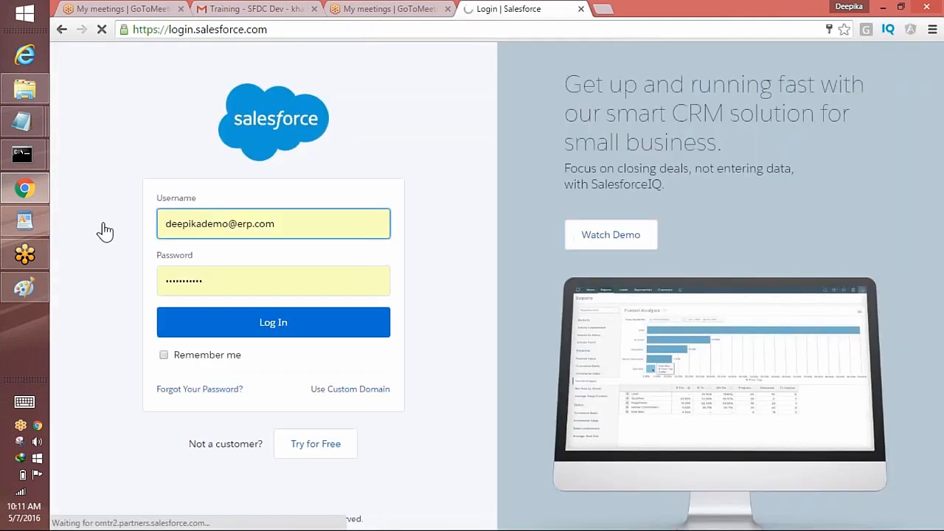
click(258, 321)
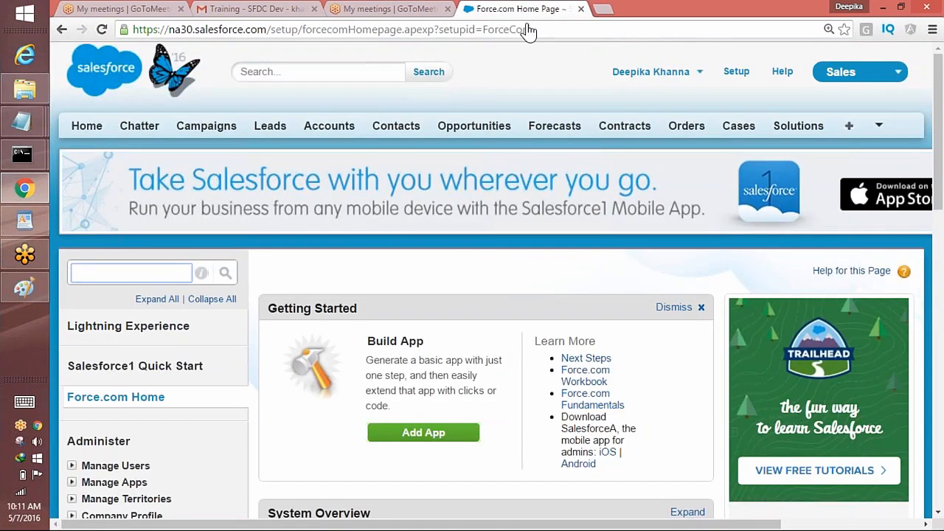
- Search 'workflow' in Setup Quick Find and open Workflow Rules
text(workflow)
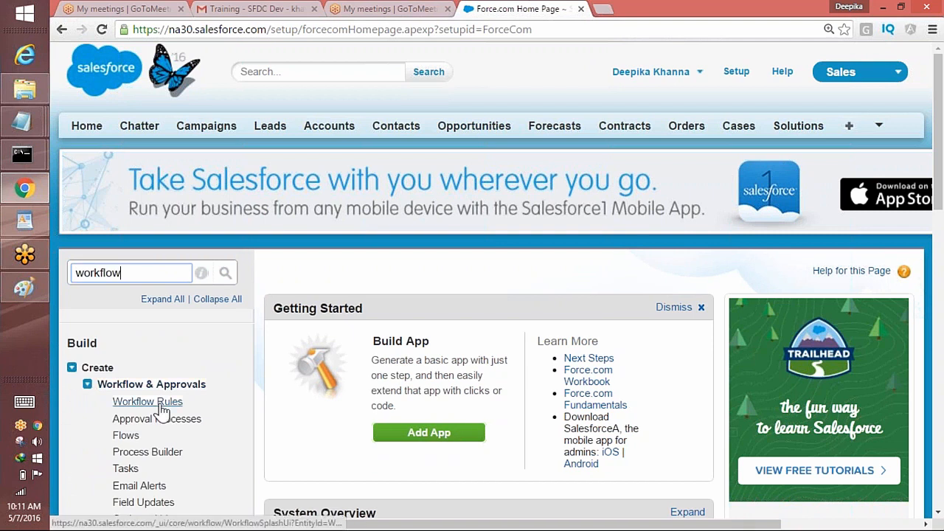
click(736, 72)
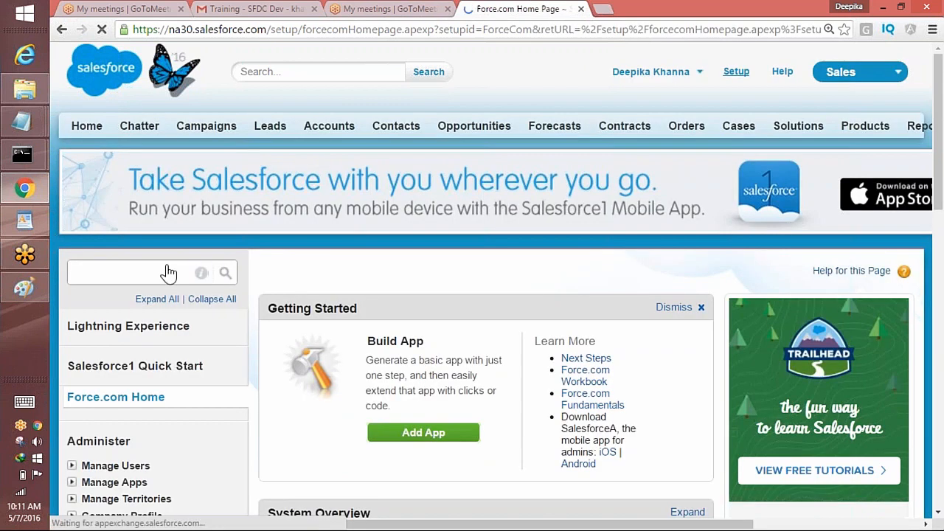
text(workfow)
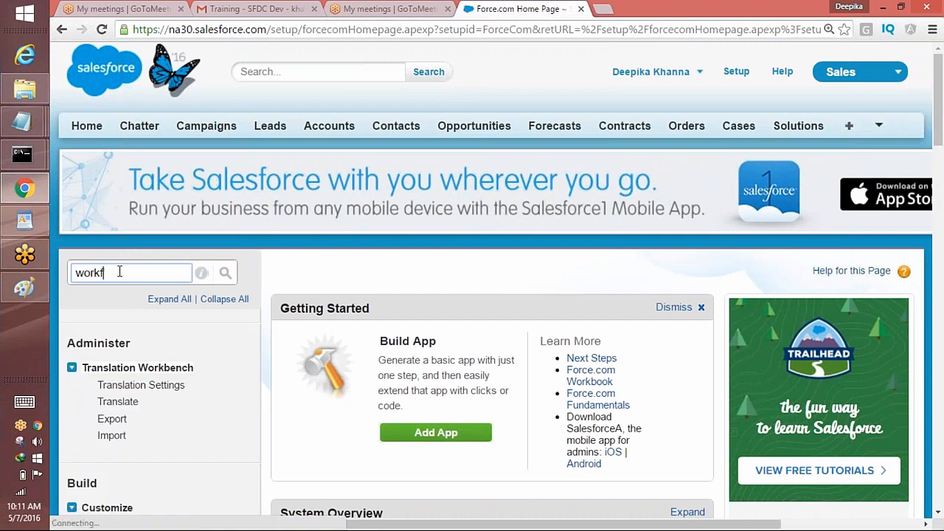
key(BackSpace)
key(BackSpace)
text(low)
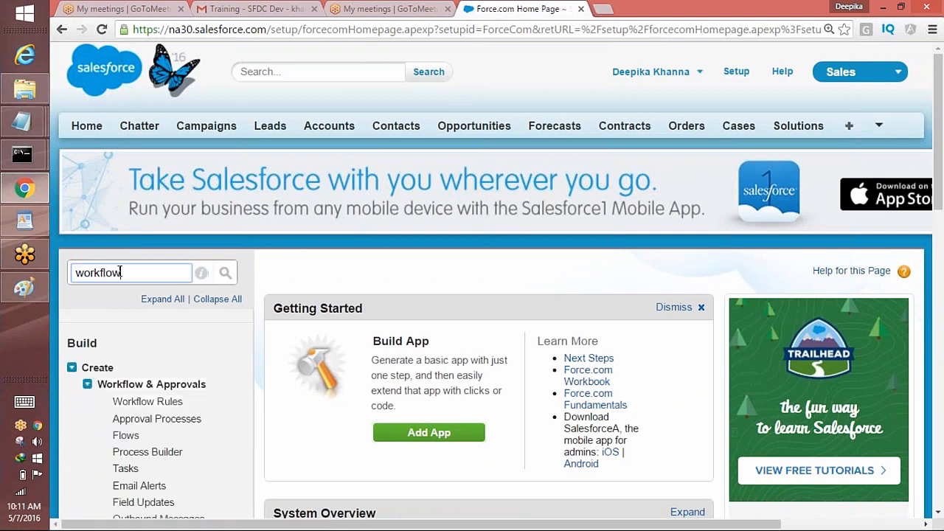
click(147, 401)
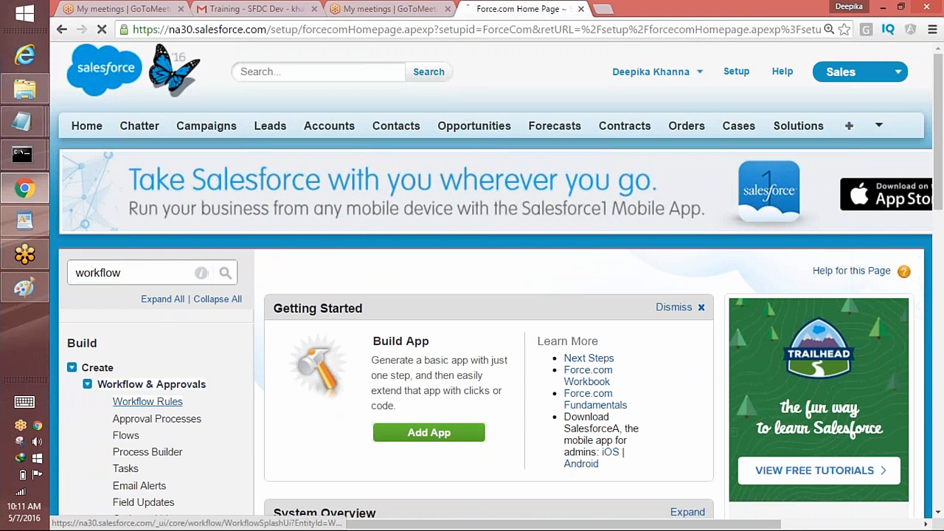
drag(939, 116, 939, 221)
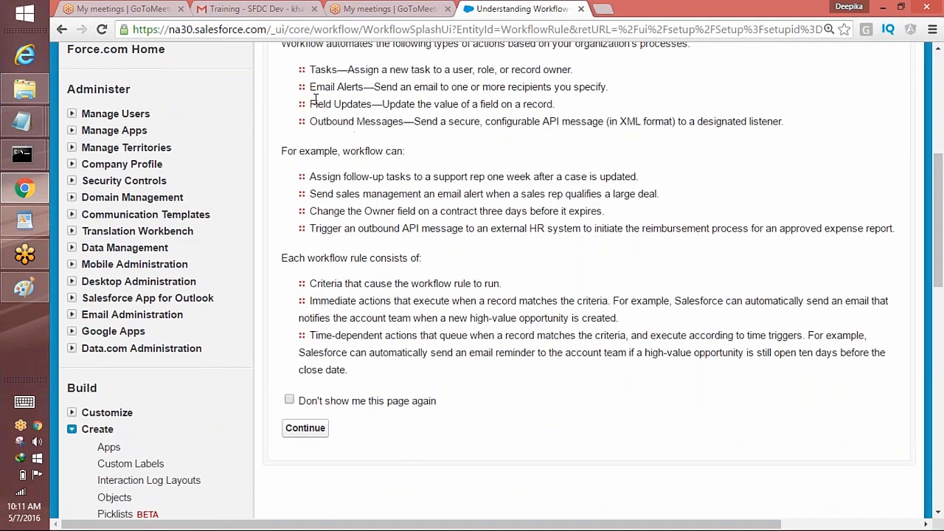
- Continue past the Understanding Workflow page and start a New Rule from All Workflow Rules
drag(311, 103, 532, 104)
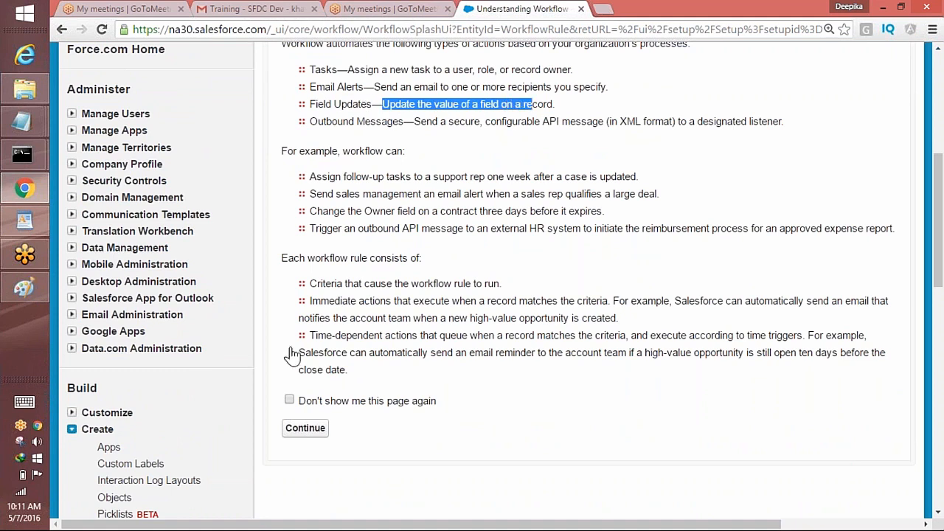
click(306, 429)
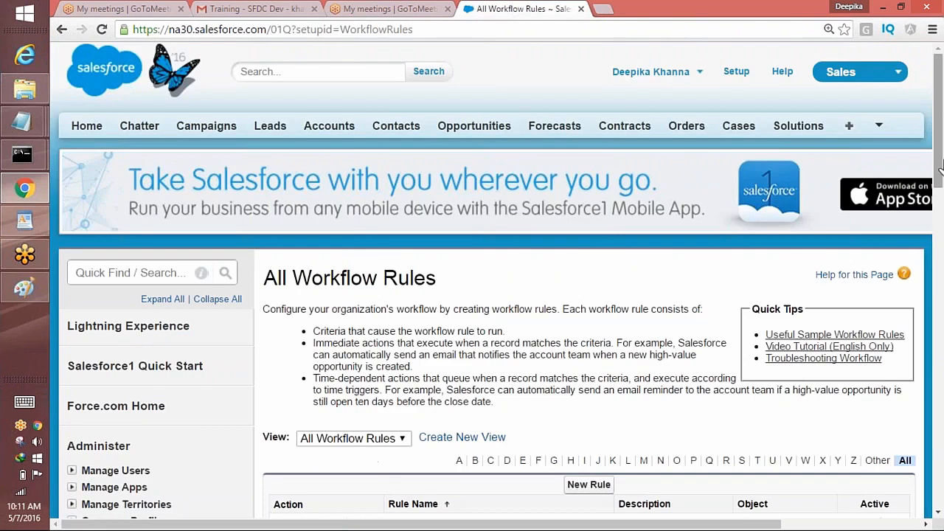
scroll(737, 196, down, 3)
click(589, 258)
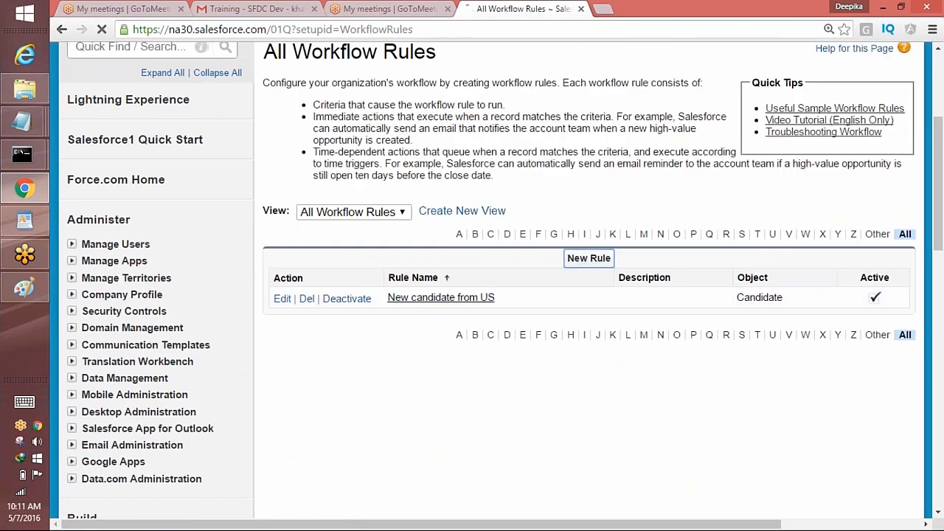
mouse_move(939, 167)
mouse_down()
mouse_move(939, 192)
mouse_move(939, 179)
mouse_up()
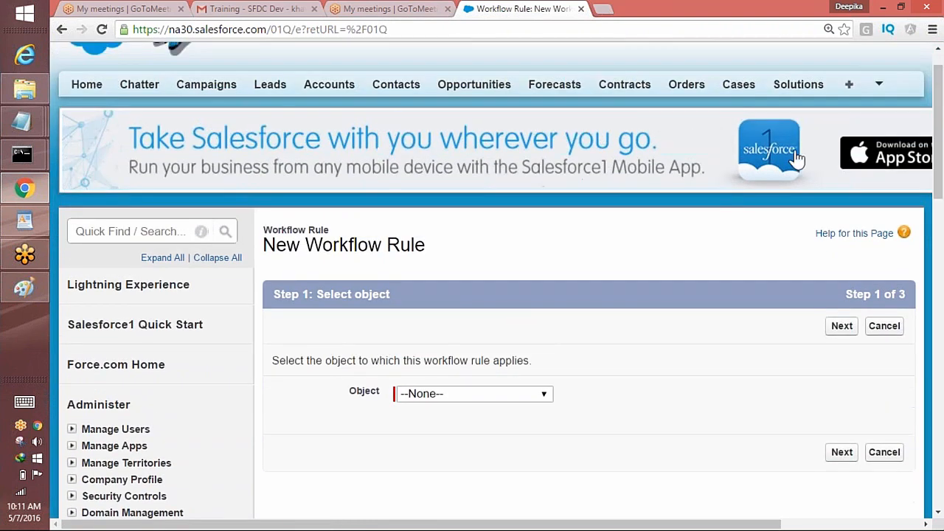
- Browse the Object list without choosing an object, then open a blank browser tab
click(477, 398)
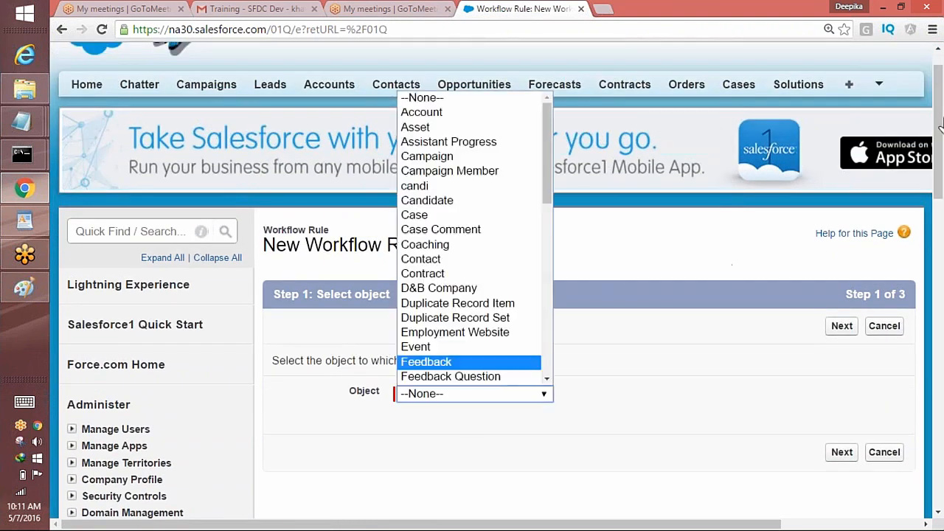
drag(939, 128, 939, 145)
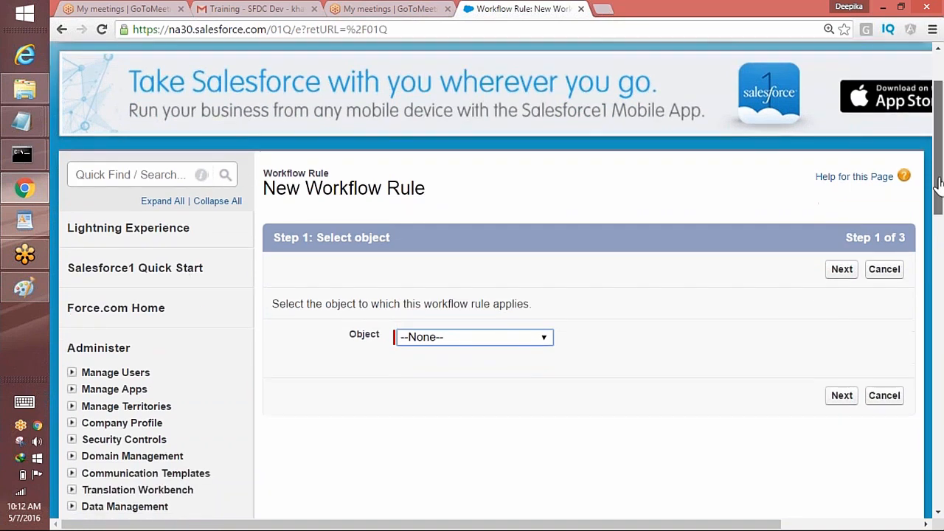
click(486, 345)
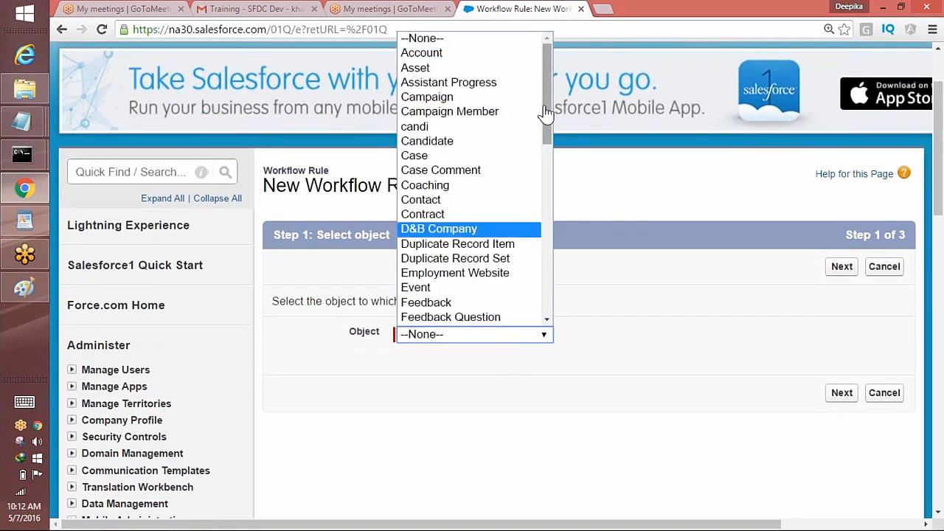
scroll(552, 143, down, 2)
scroll(552, 140, down, 1)
scroll(553, 140, up, 2)
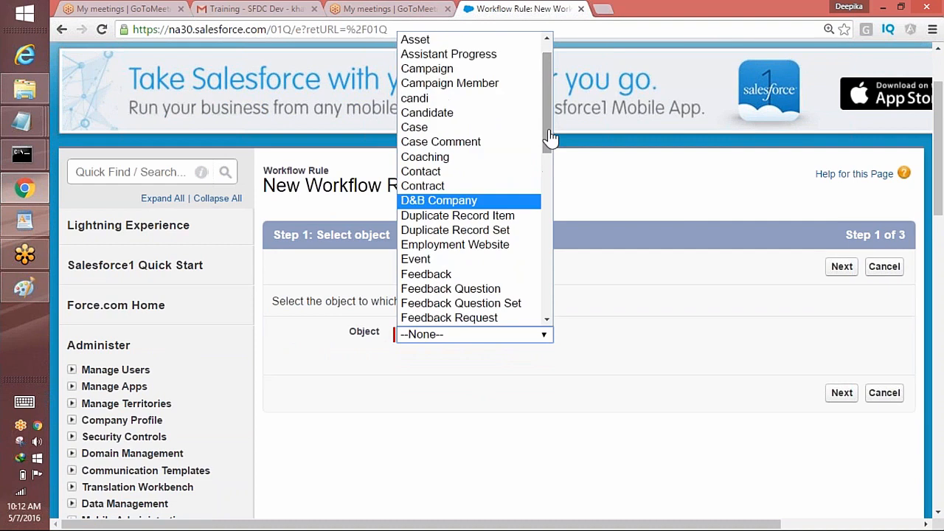
click(604, 9)
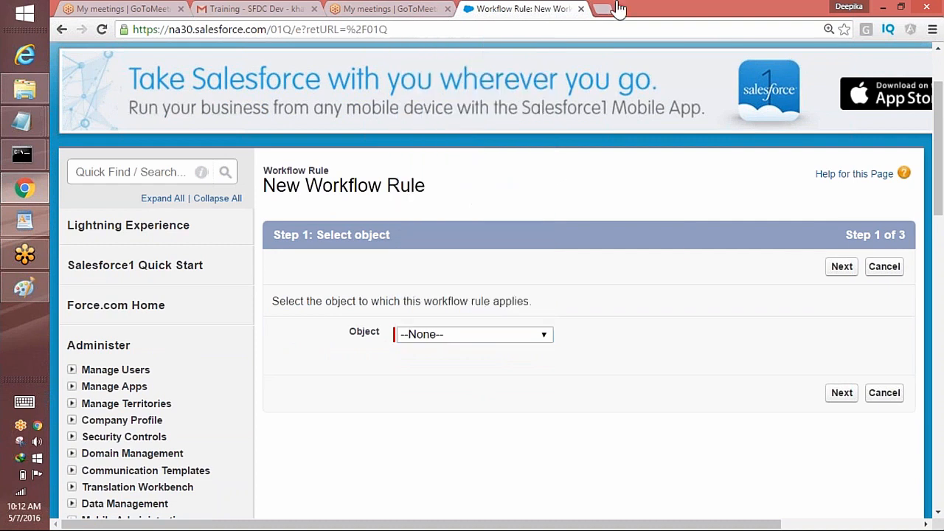
click(603, 9)
- Log in at login.salesforce.com and switch to the Recruiting app
text(login.salesforce.com)
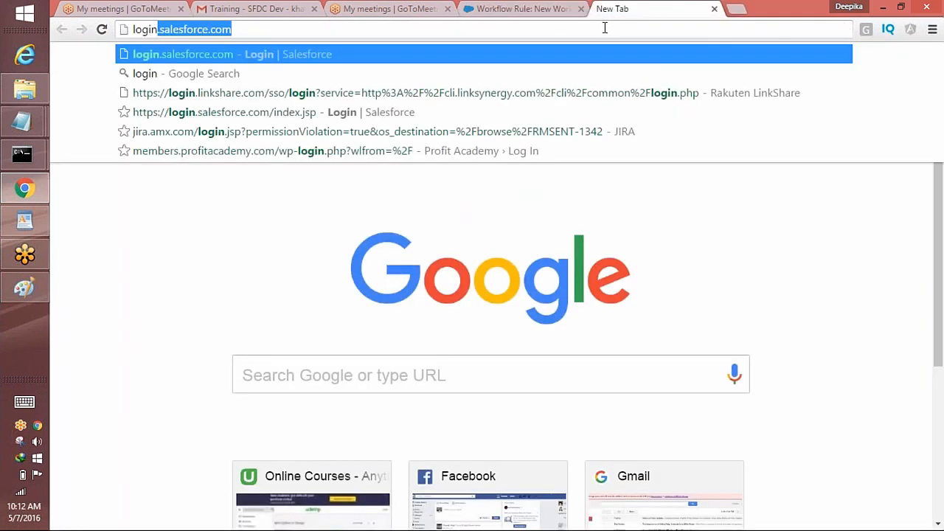
key(Return)
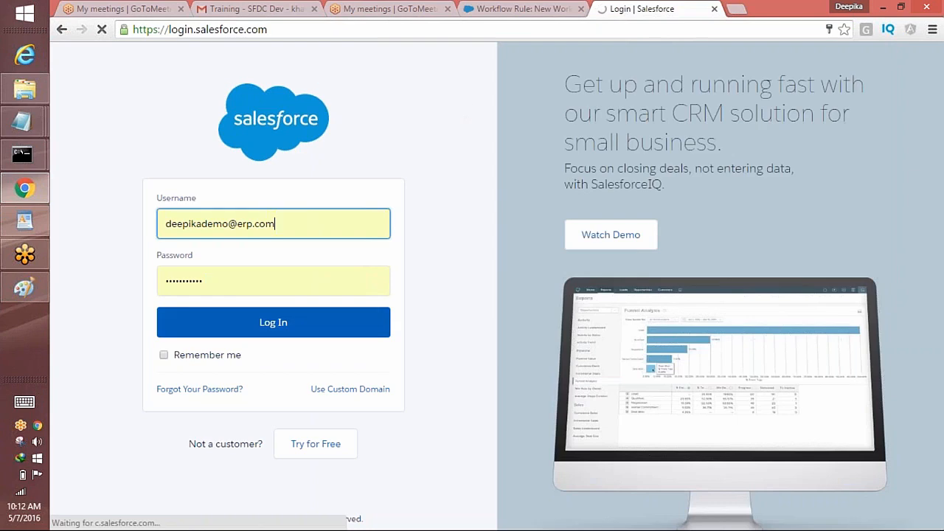
click(266, 323)
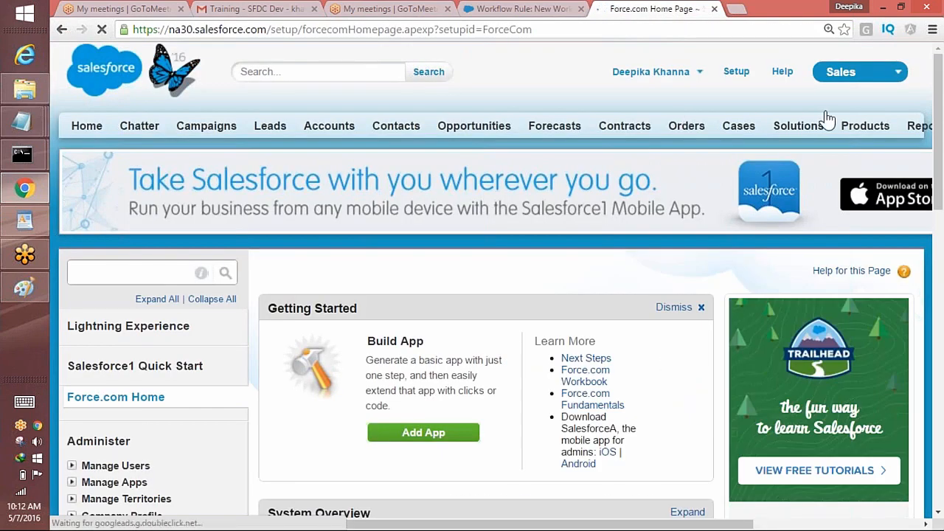
click(839, 72)
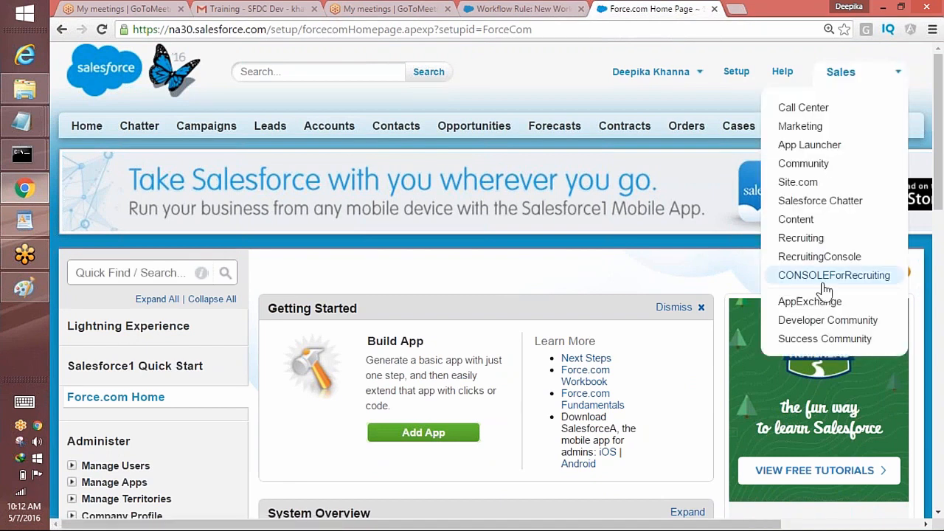
click(813, 241)
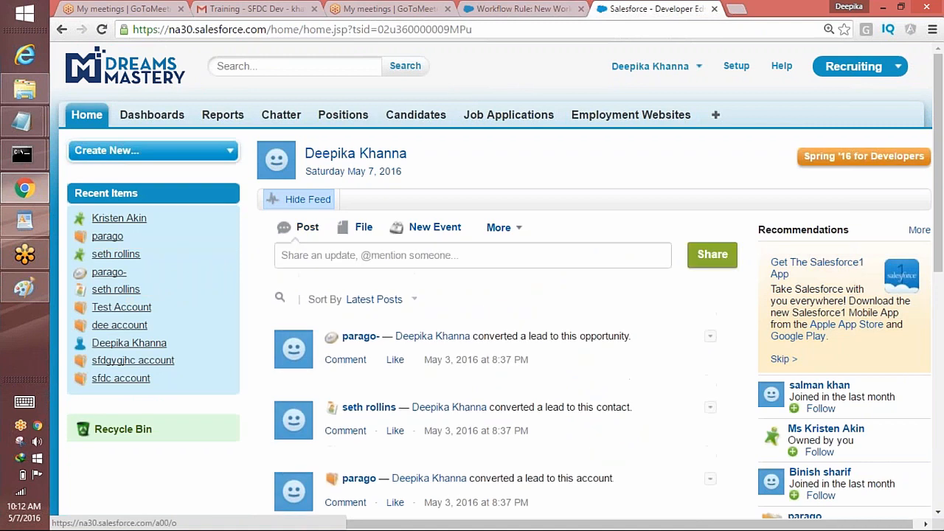
- Look at the New Position and New Candidate forms, then close that tab
click(343, 115)
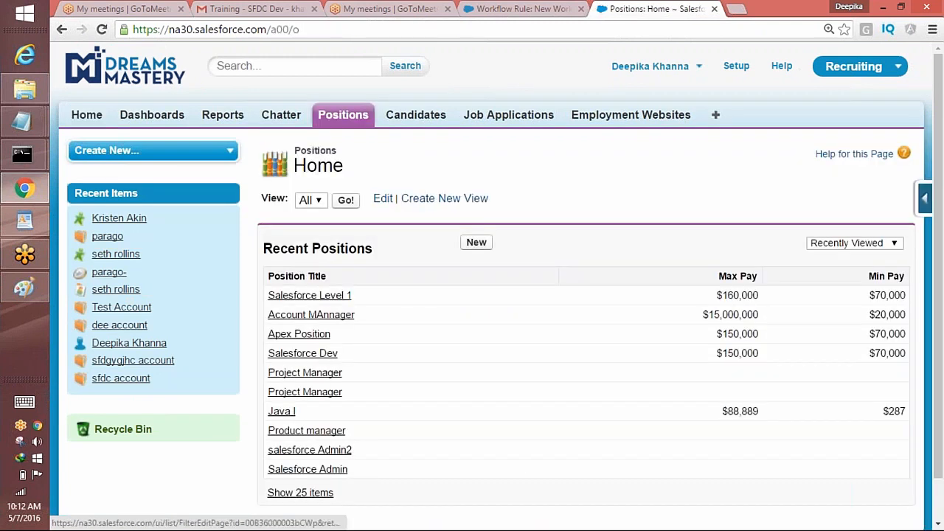
click(474, 243)
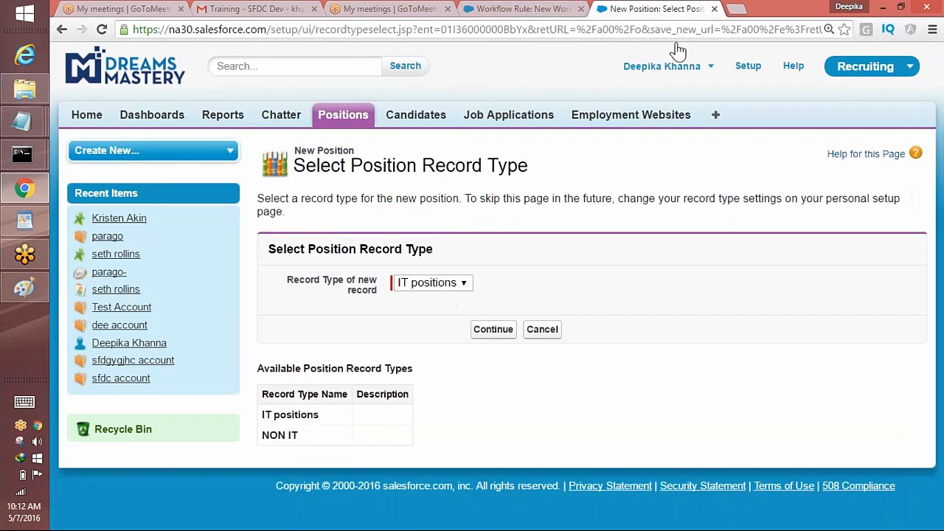
click(418, 115)
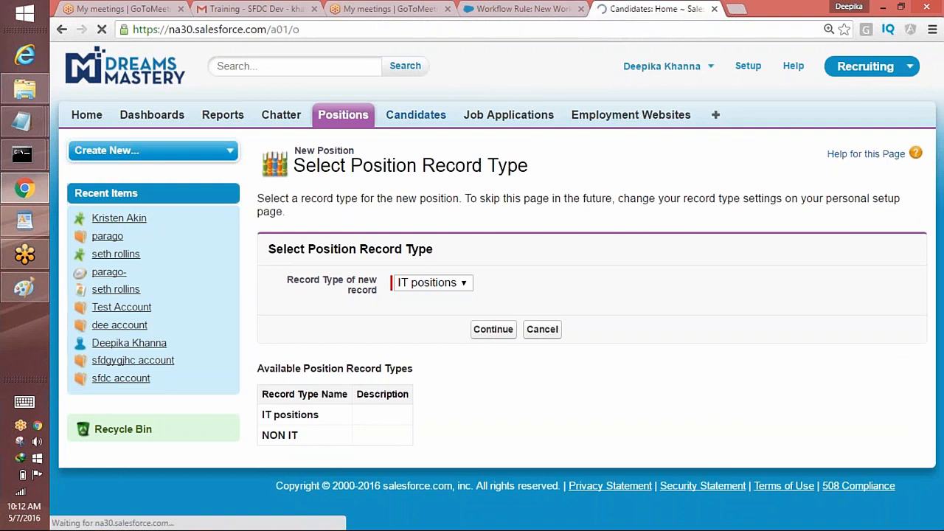
click(480, 243)
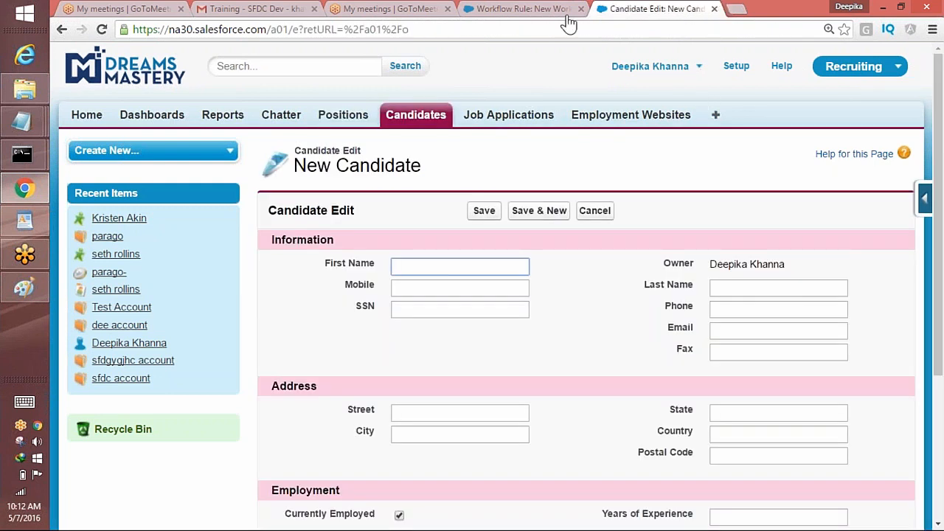
click(714, 9)
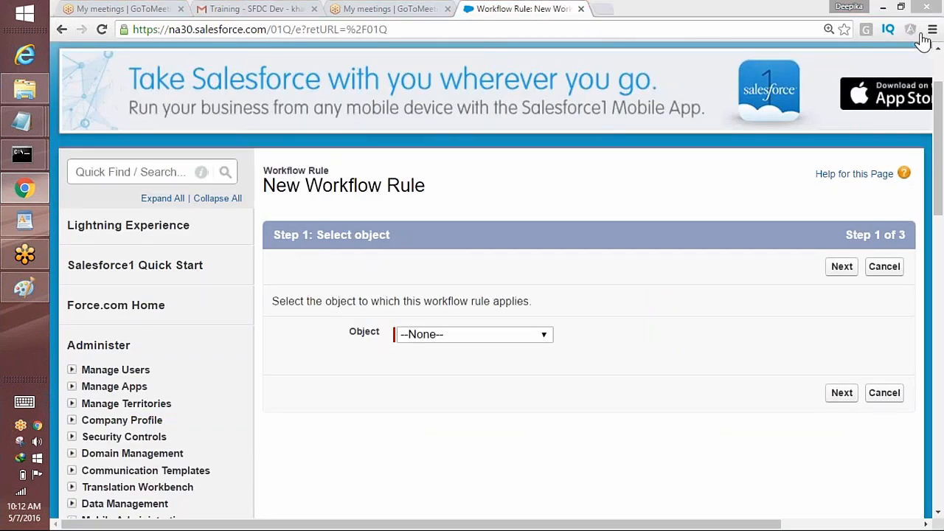
- Target the rule at Candidate, advance to Step 2, and name it 'Update the Email'
click(467, 337)
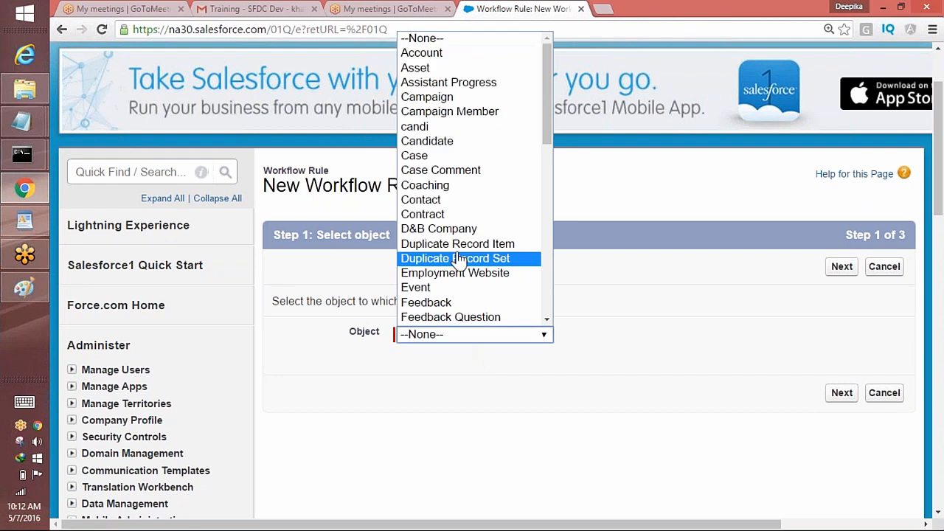
click(445, 144)
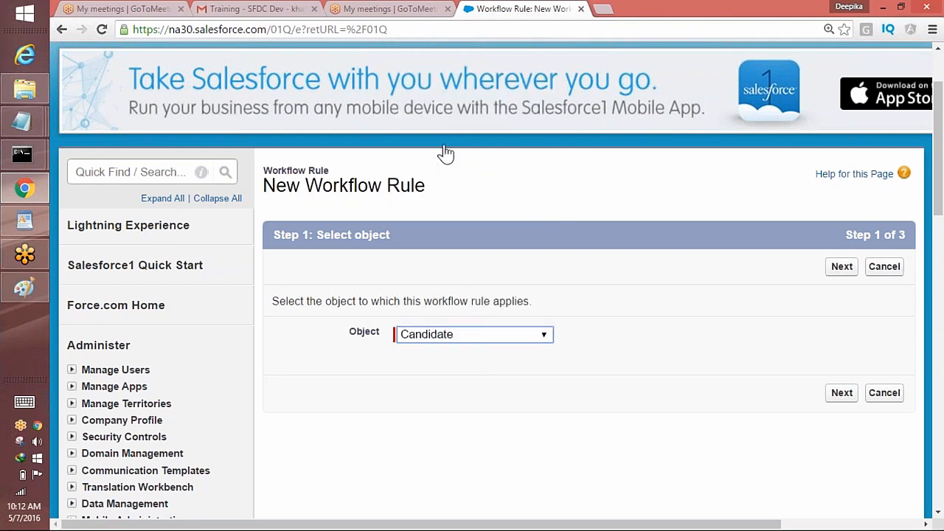
click(842, 392)
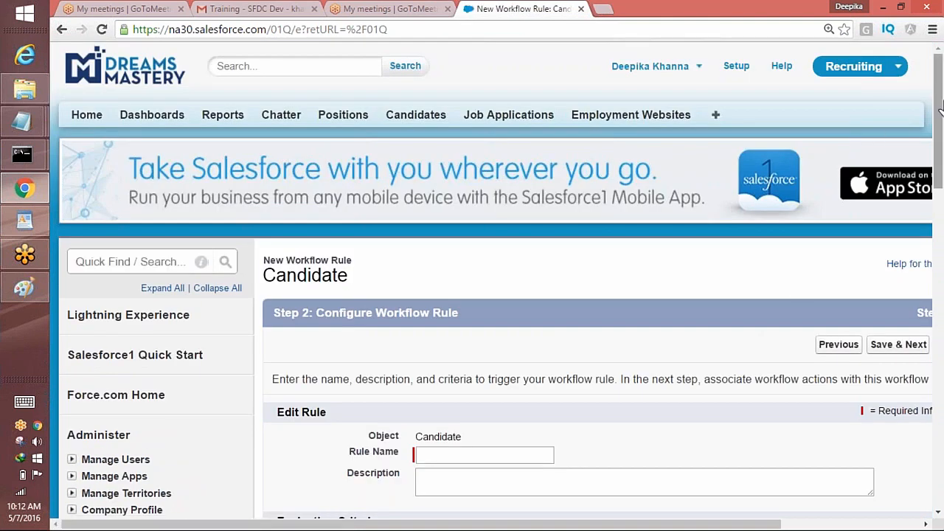
drag(939, 124, 940, 189)
click(507, 226)
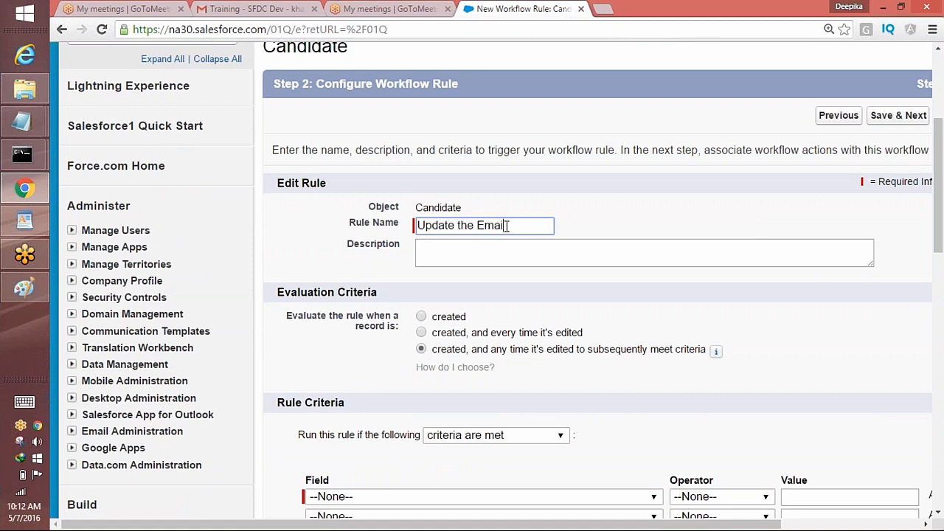
click(603, 9)
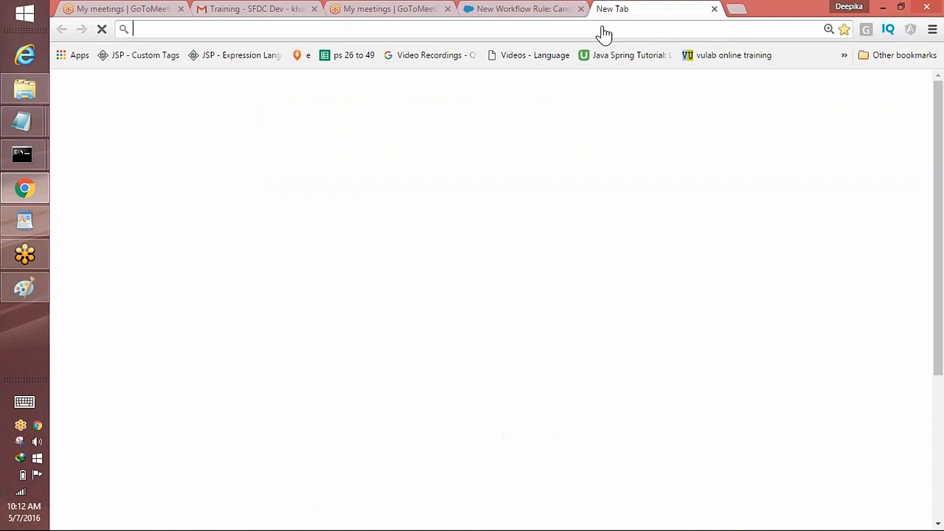
- Log in to Salesforce again in the new tab
text(log)
key(Return)
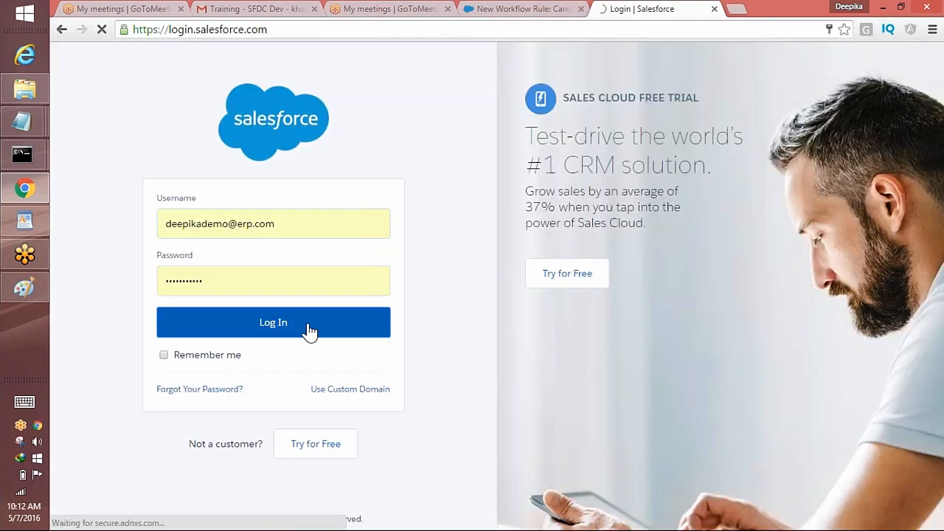
click(308, 325)
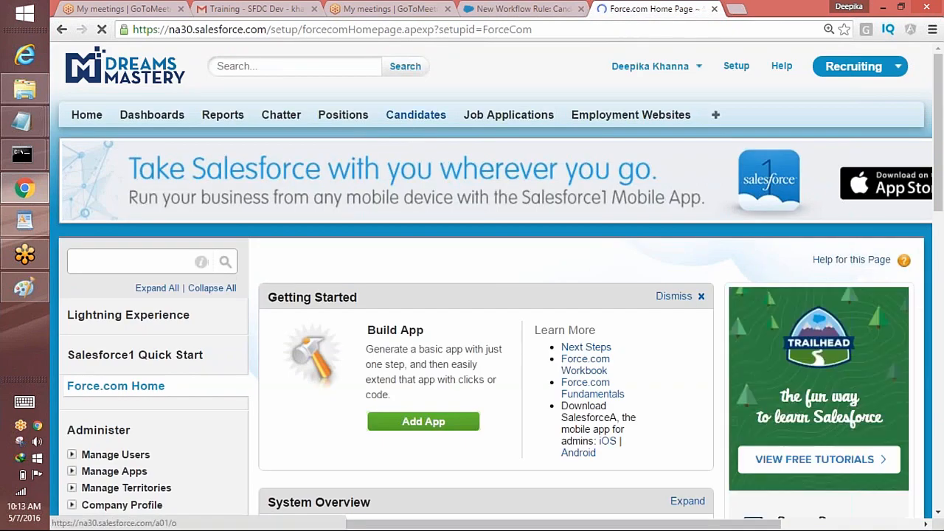
- Open a New Candidate form, check its State and Country fields, then return to the rule
click(416, 114)
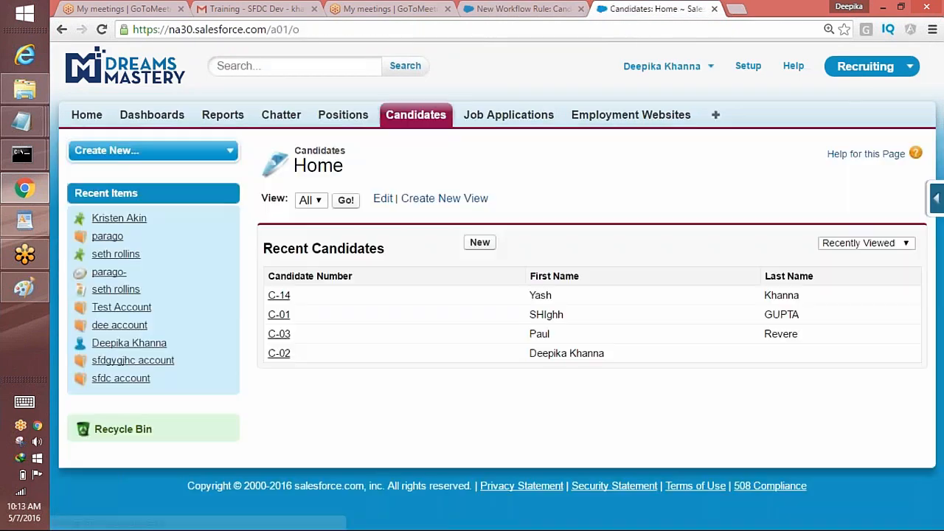
click(480, 242)
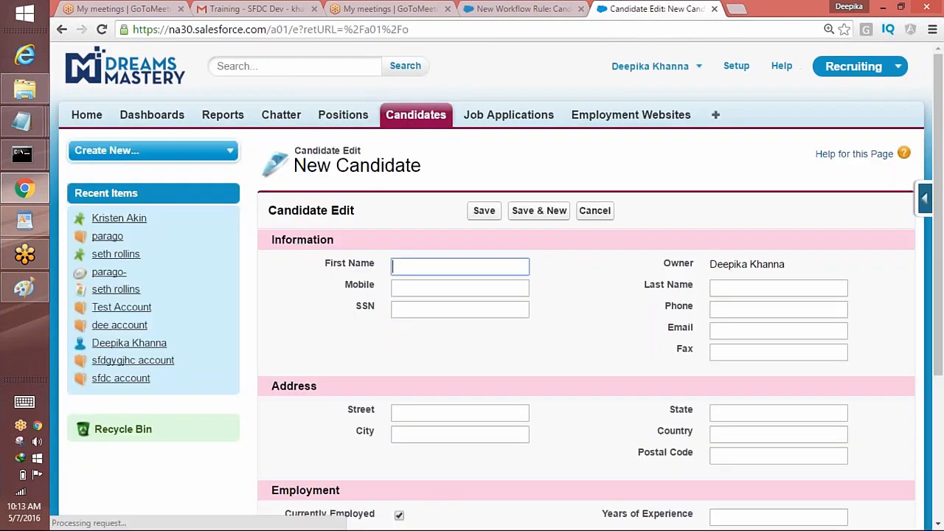
scroll(298, 185, down, 3)
scroll(298, 186, down, 1)
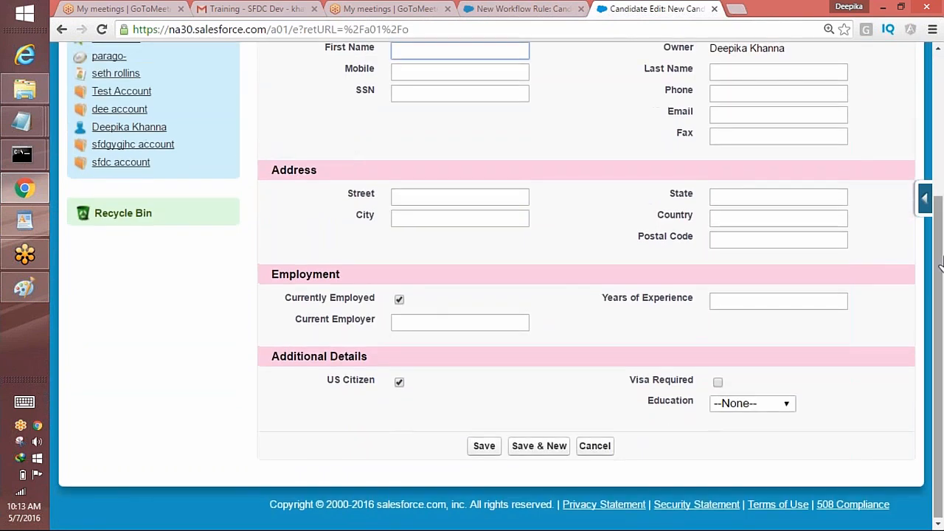
click(782, 202)
click(760, 225)
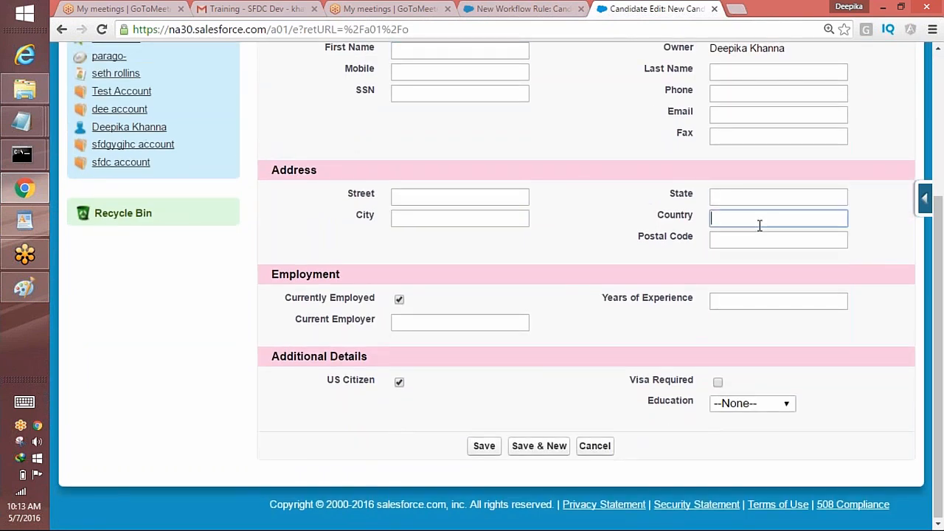
scroll(733, 215, up, 3)
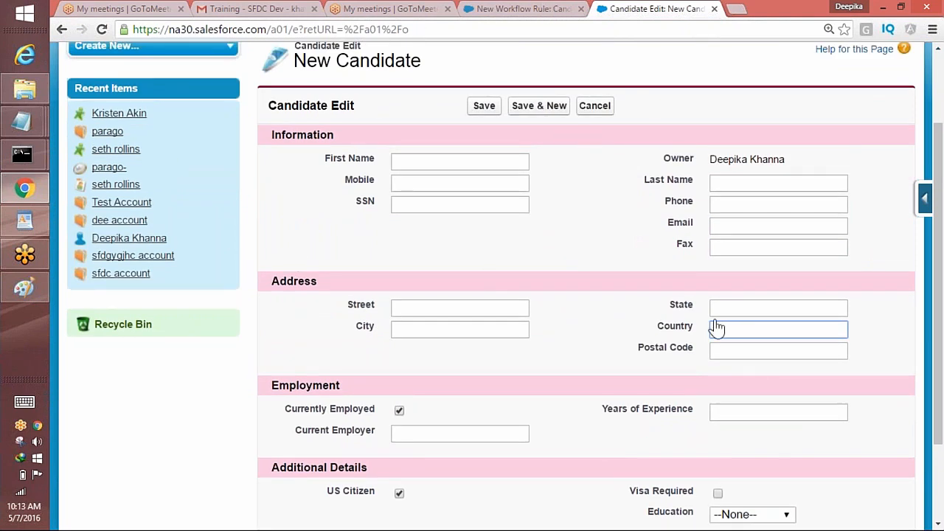
click(547, 9)
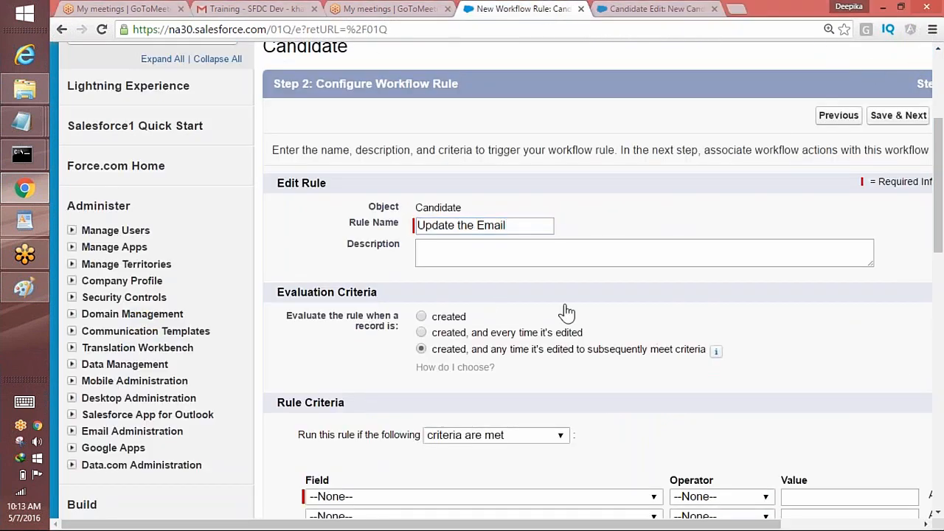
- Rename the rule to 'Update the Country' and scroll down to the Rule Criteria section
click(522, 227)
double_click(493, 226)
text(Country)
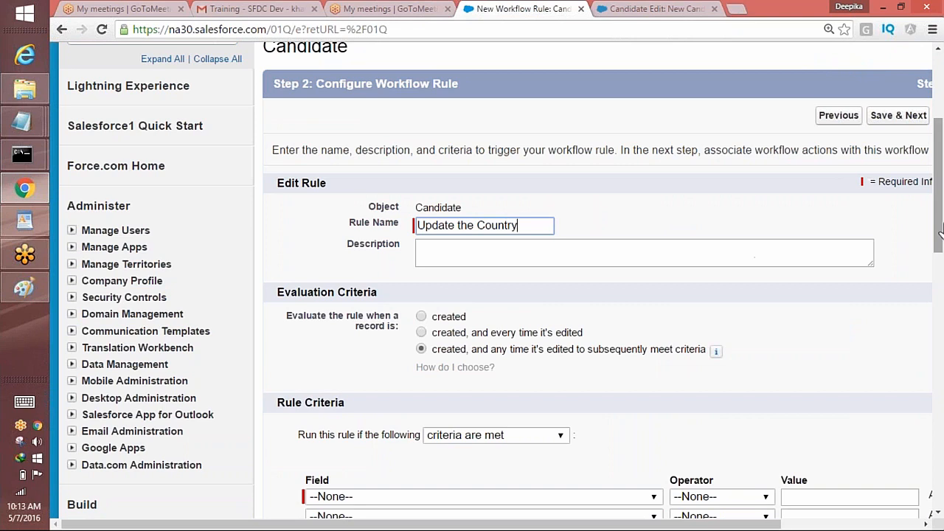
scroll(935, 251, down, 2)
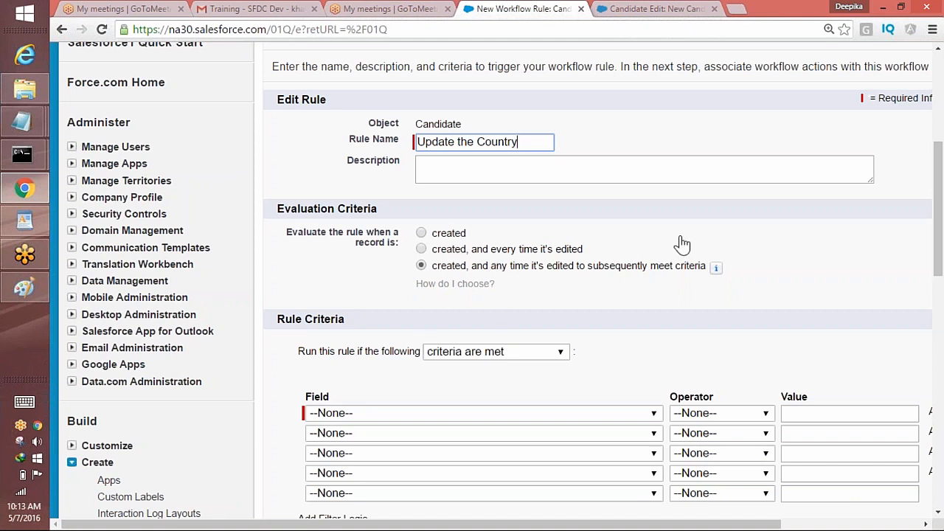
scroll(664, 221, down, 1)
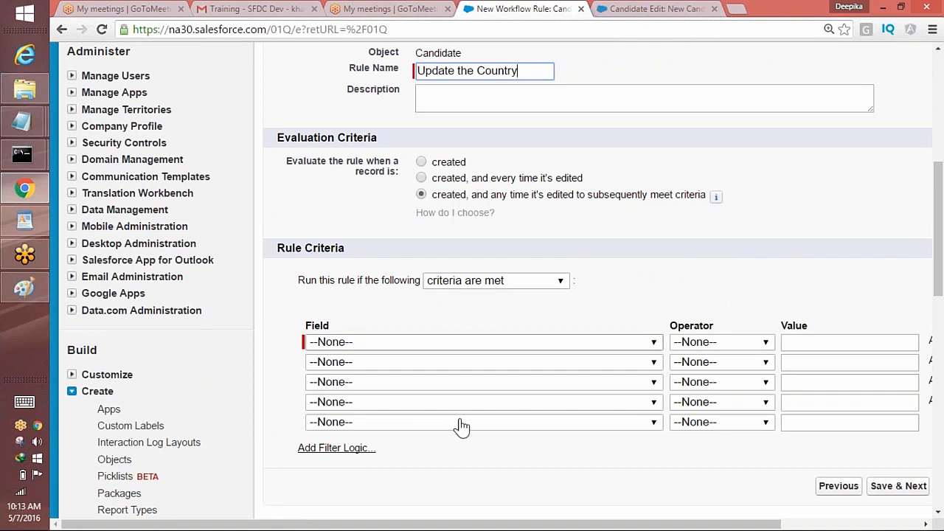
scroll(940, 235, down, 1)
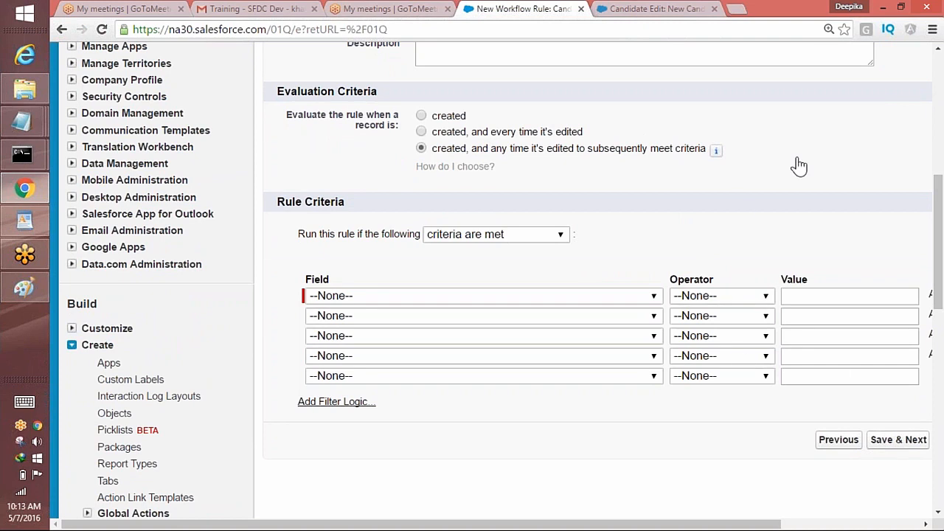
drag(941, 213, 941, 210)
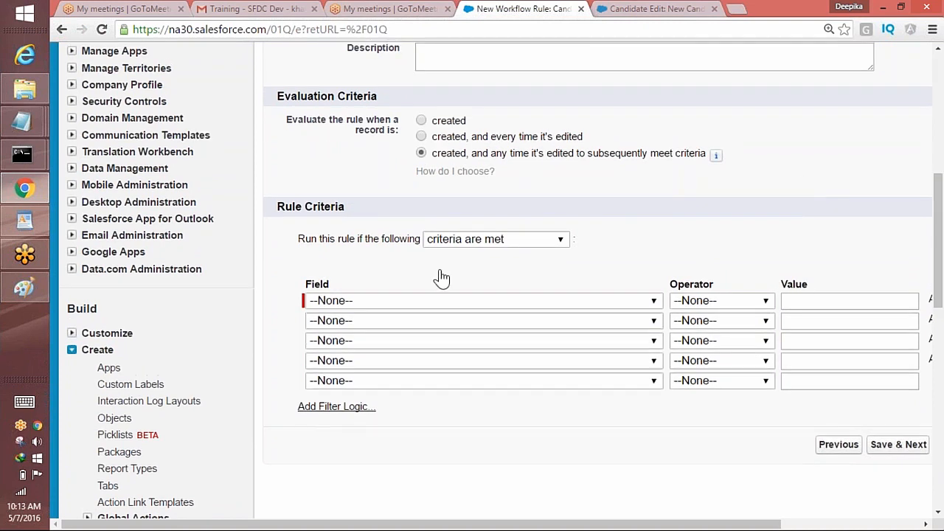
- Set the first criterion to Candidate: Country equals, leaving the value blank
click(383, 300)
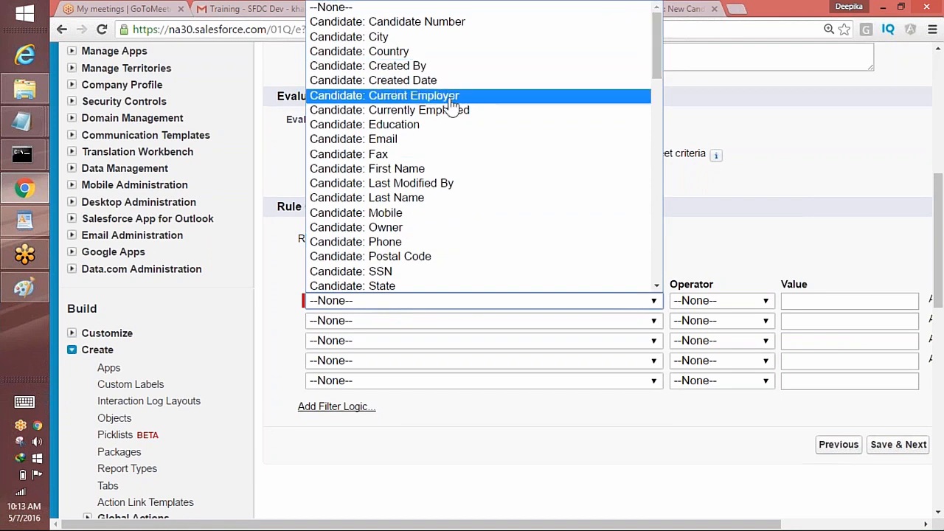
click(413, 53)
click(732, 303)
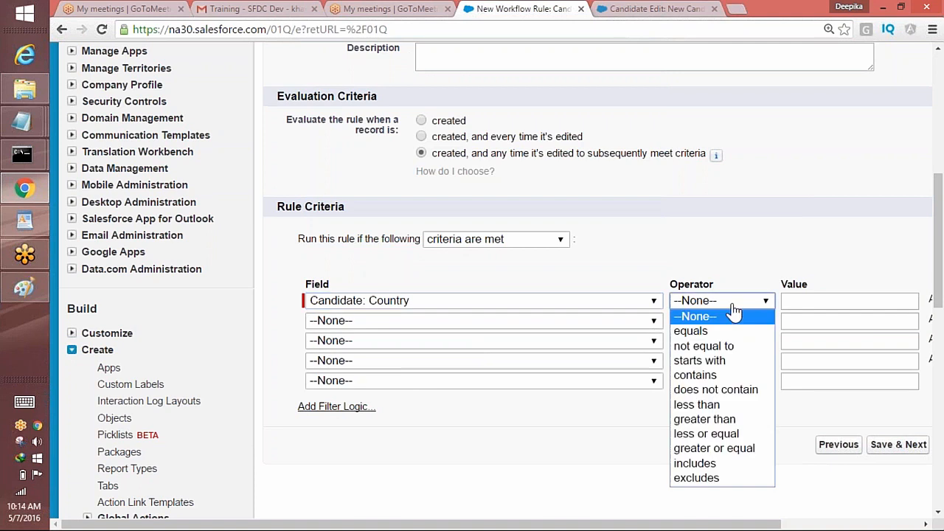
click(720, 330)
click(822, 299)
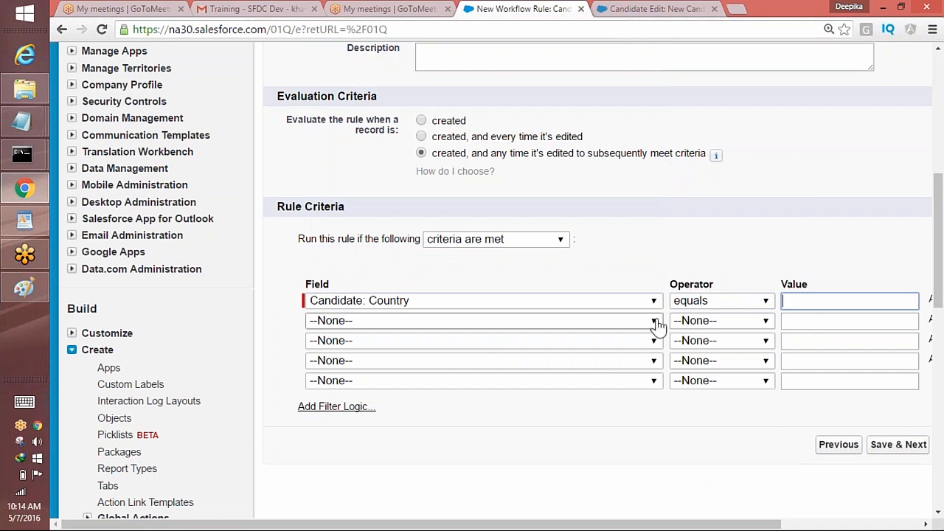
drag(938, 206, 837, 276)
drag(937, 249, 936, 229)
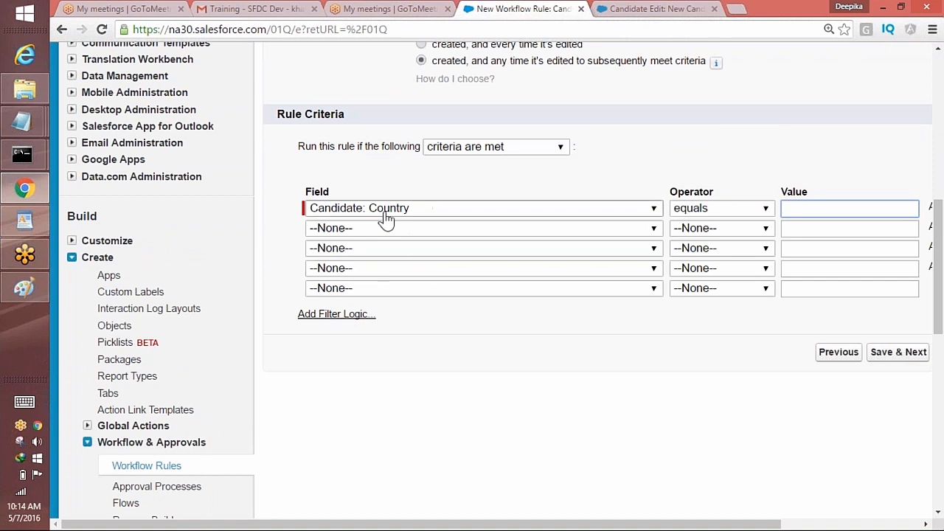
drag(939, 260, 941, 292)
- Save the rule criteria, then resubmit after the invalid-data error
click(898, 244)
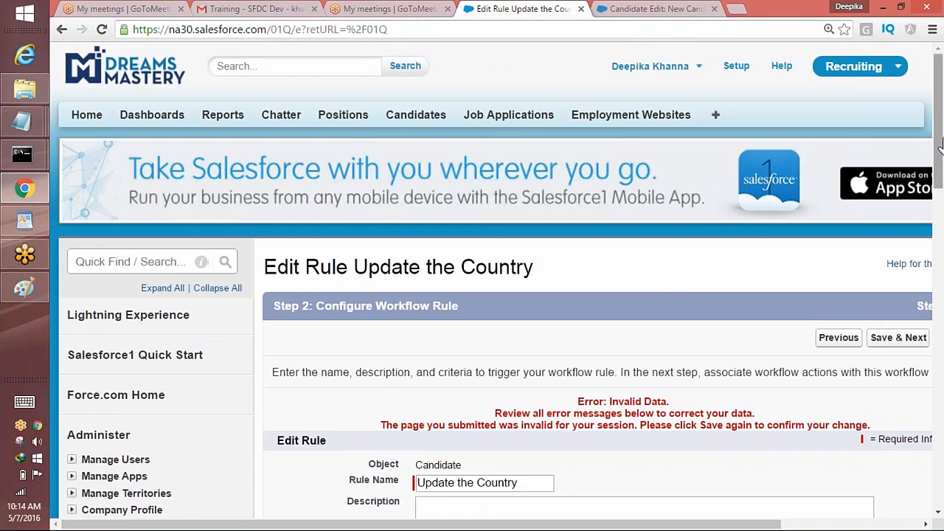
scroll(941, 190, down, 1)
scroll(942, 190, down, 2)
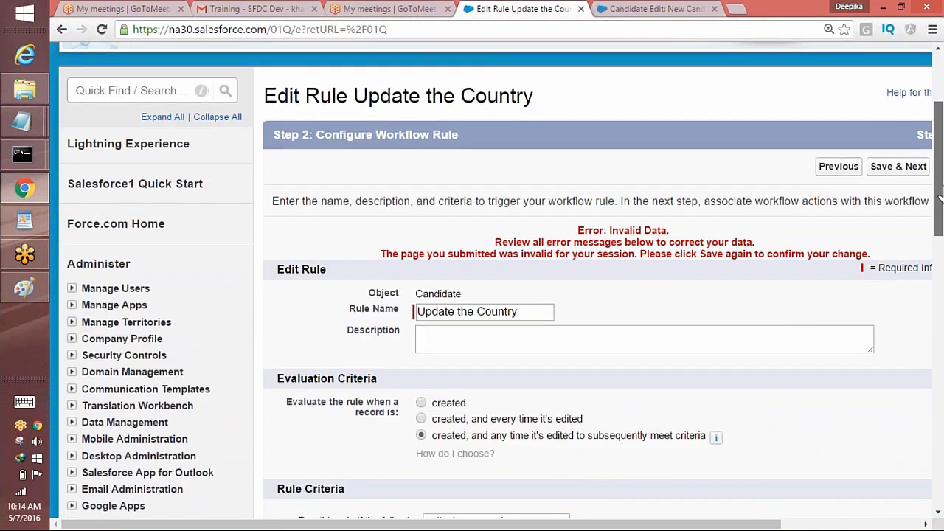
drag(942, 193, 904, 323)
click(883, 279)
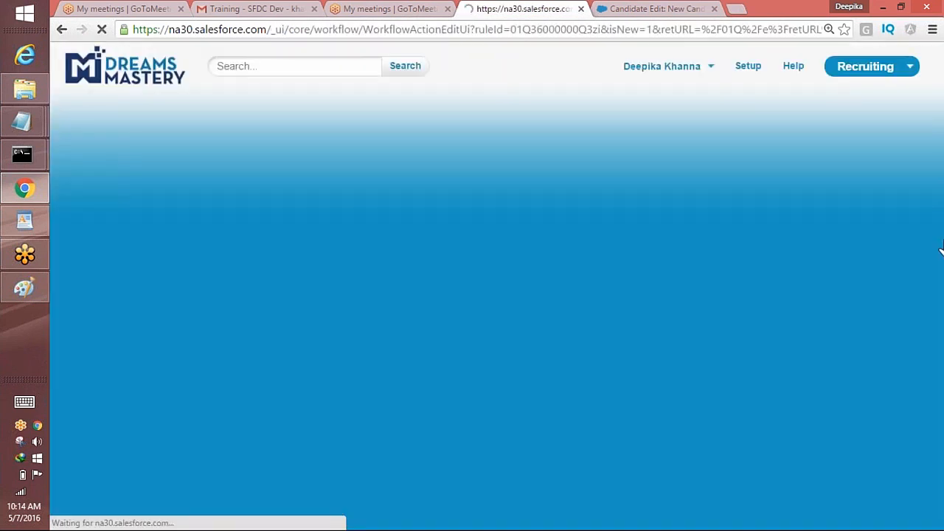
- Check the Candidate: Country EQUALS null criteria and start a New Field Update action
scroll(760, 145, down, 3)
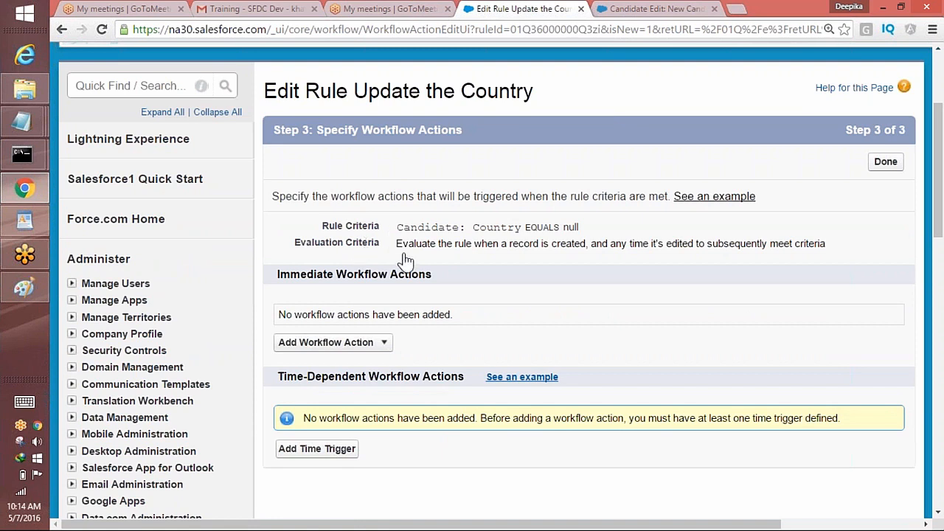
drag(396, 227, 581, 228)
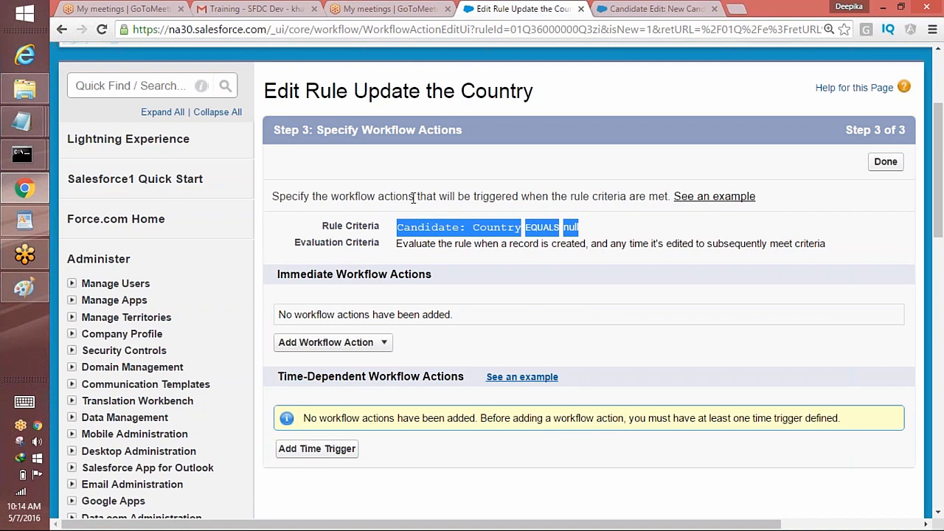
click(346, 355)
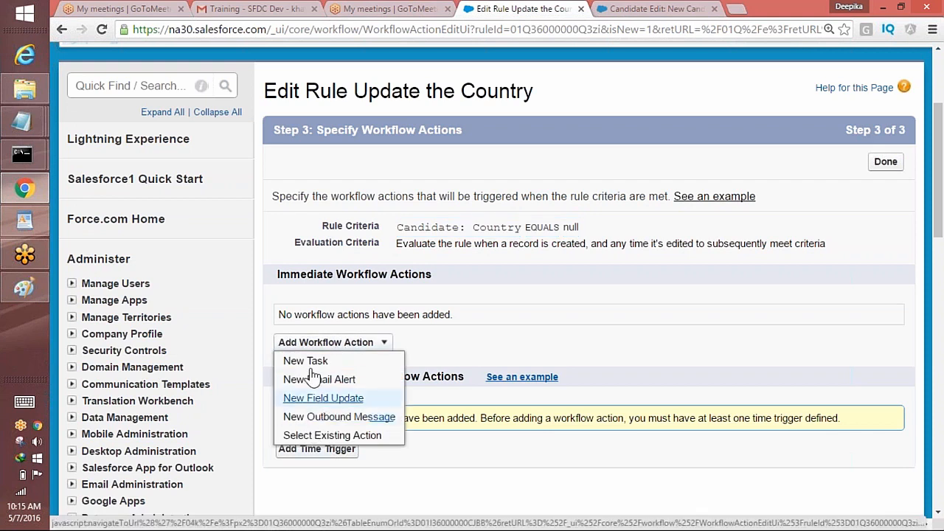
click(320, 402)
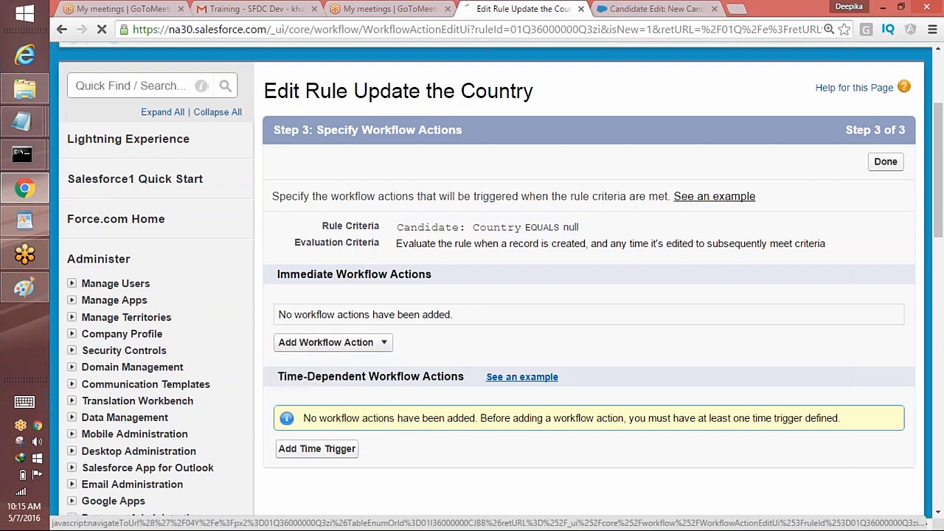
- Point the field update at Country and name it 'Update the Country' (Update_the_Country)
scroll(941, 140, down, 2)
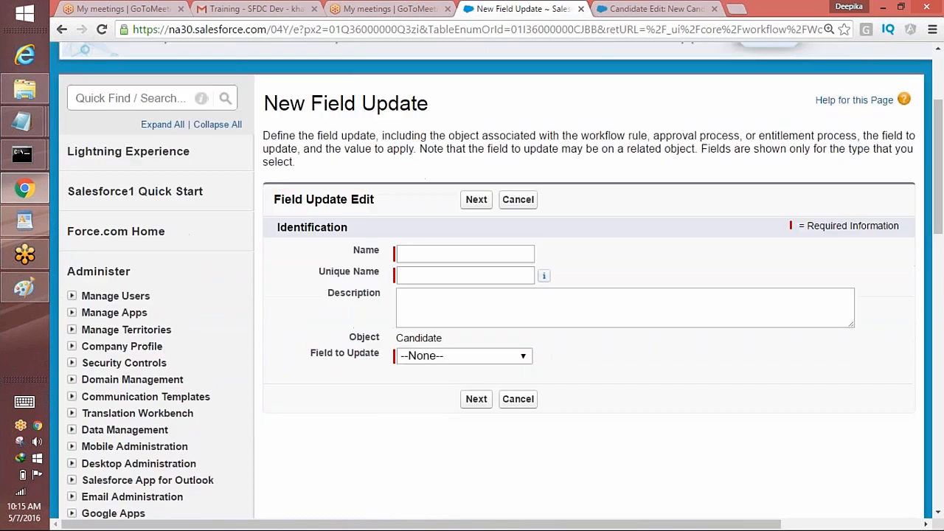
click(402, 252)
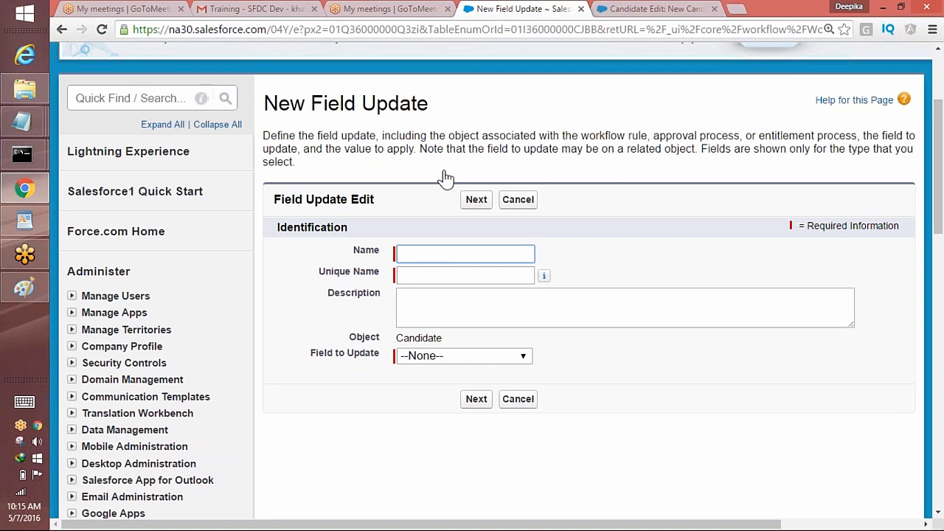
click(435, 357)
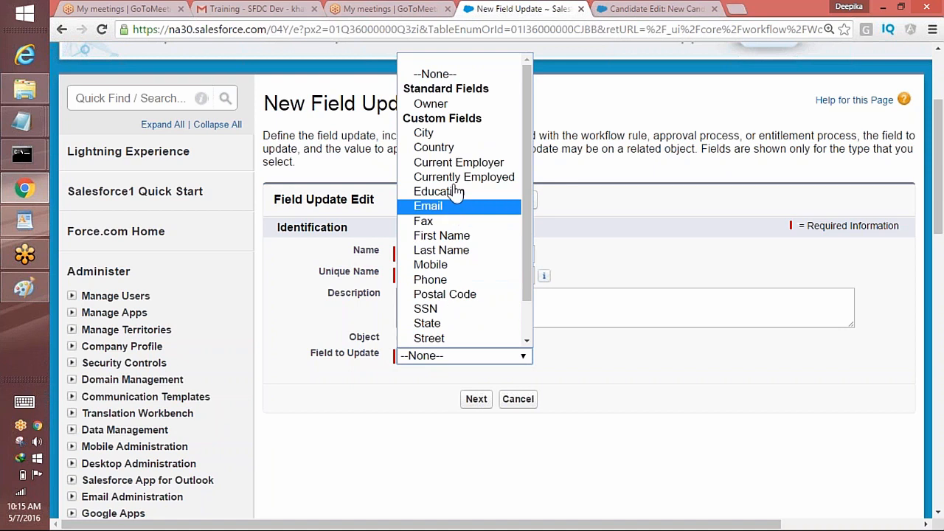
click(451, 148)
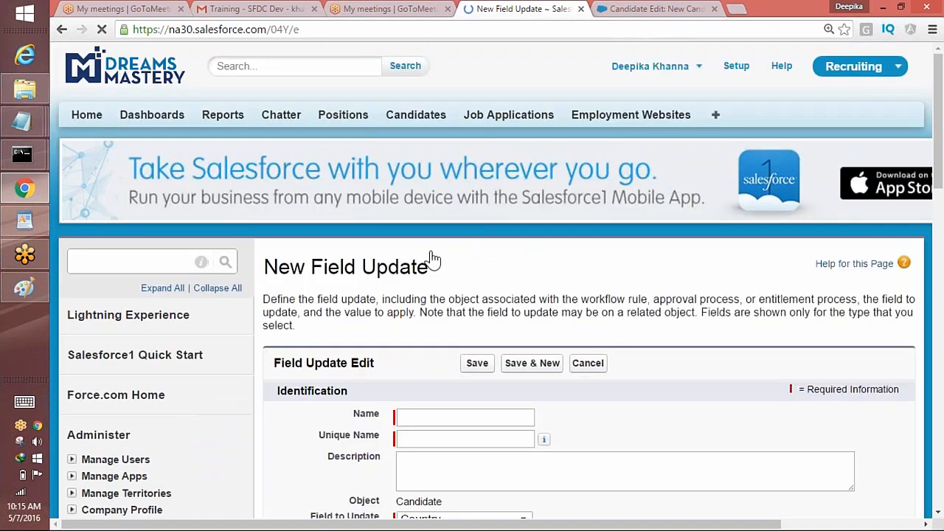
drag(939, 173, 940, 222)
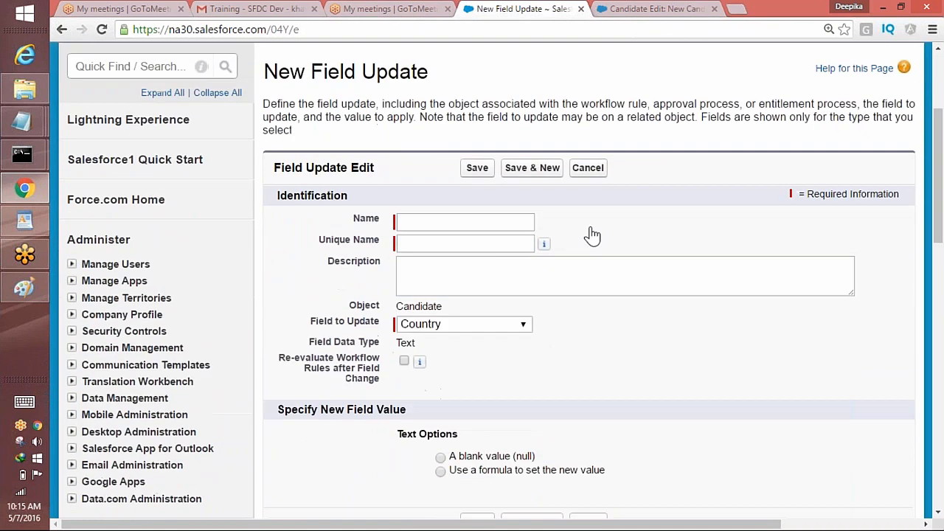
click(443, 222)
text(Upd)
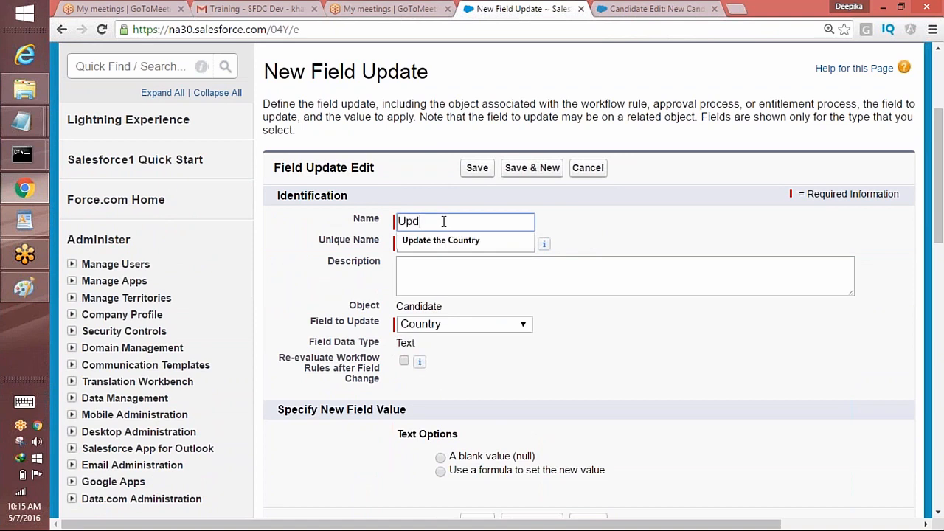
key(Down)
key(Tab)
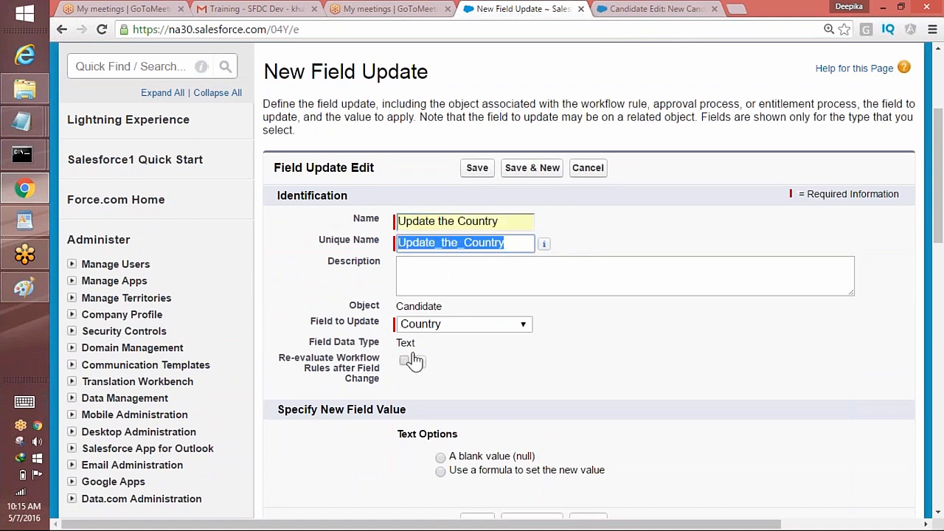
scroll(941, 229, down, 3)
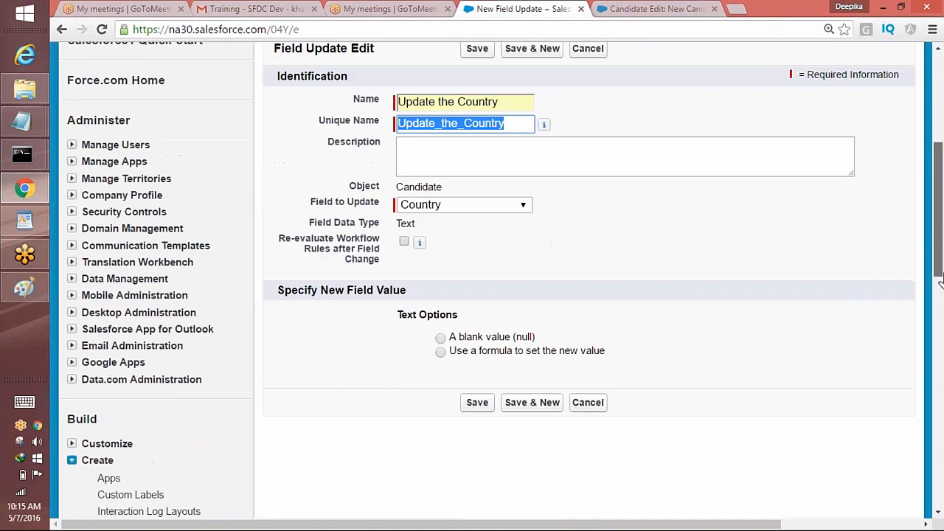
- Set the new Country value to the formula "United States" and note the re-evaluate workflow rules option
click(440, 276)
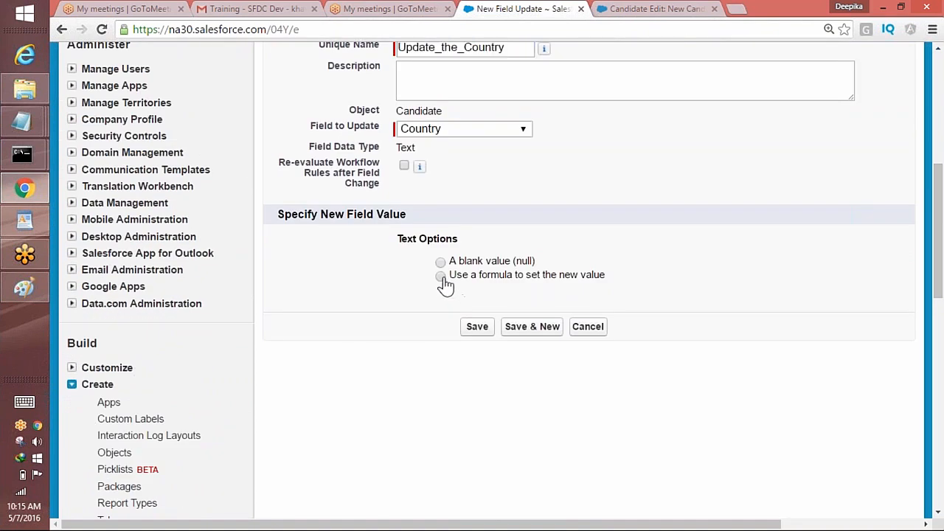
click(443, 303)
text(")
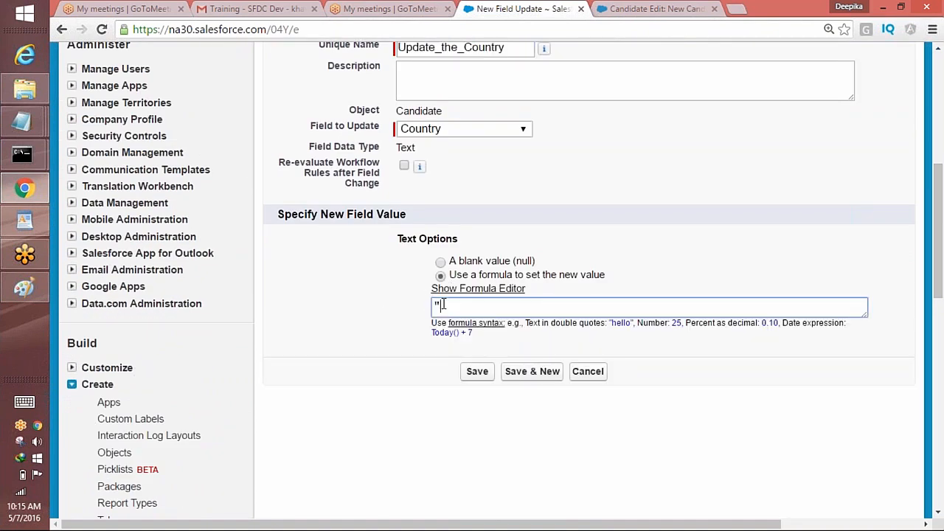
text(United States")
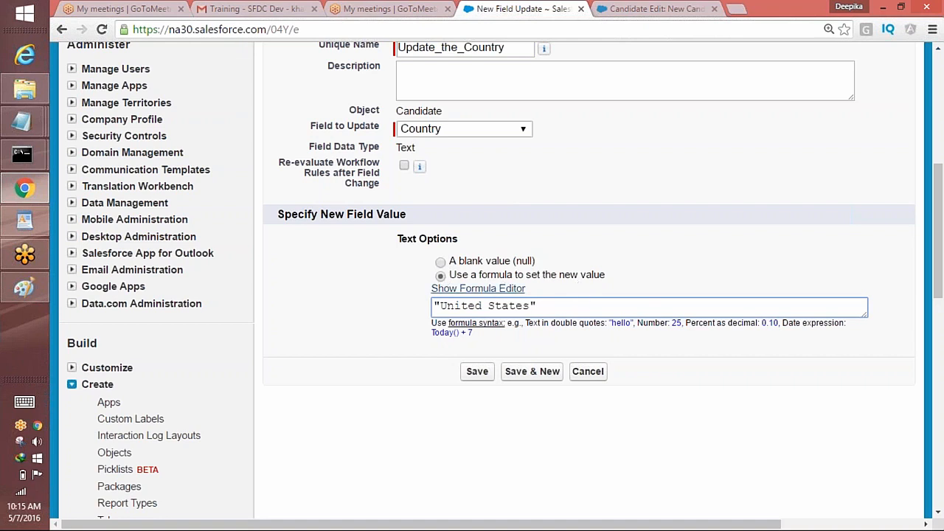
drag(551, 304, 427, 305)
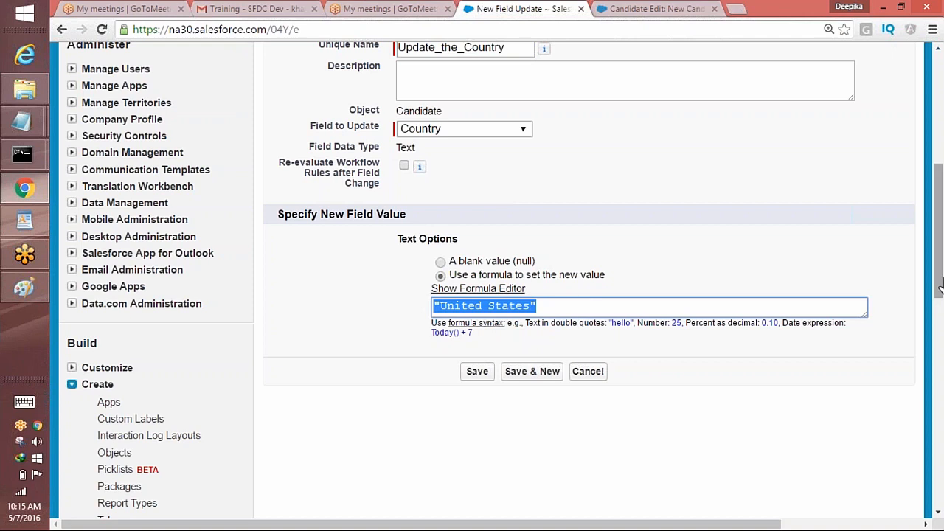
scroll(940, 284, up, 2)
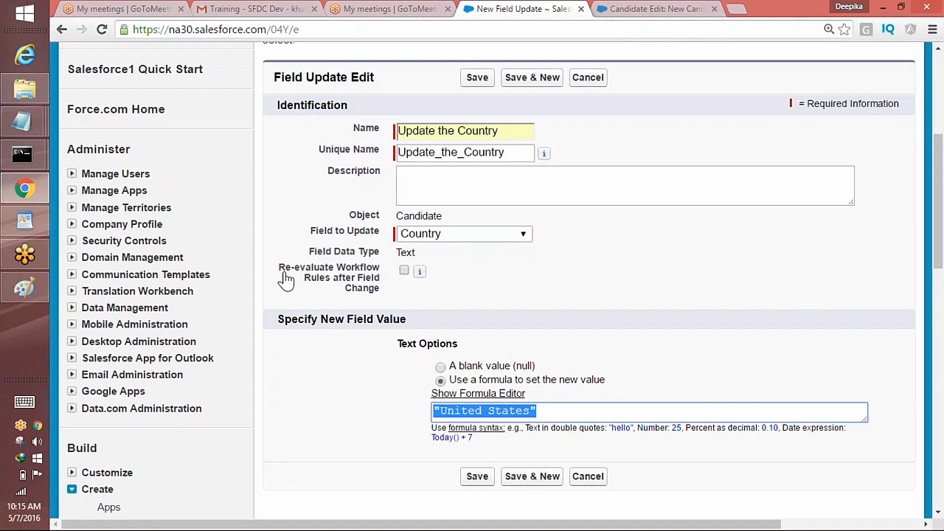
double_click(361, 289)
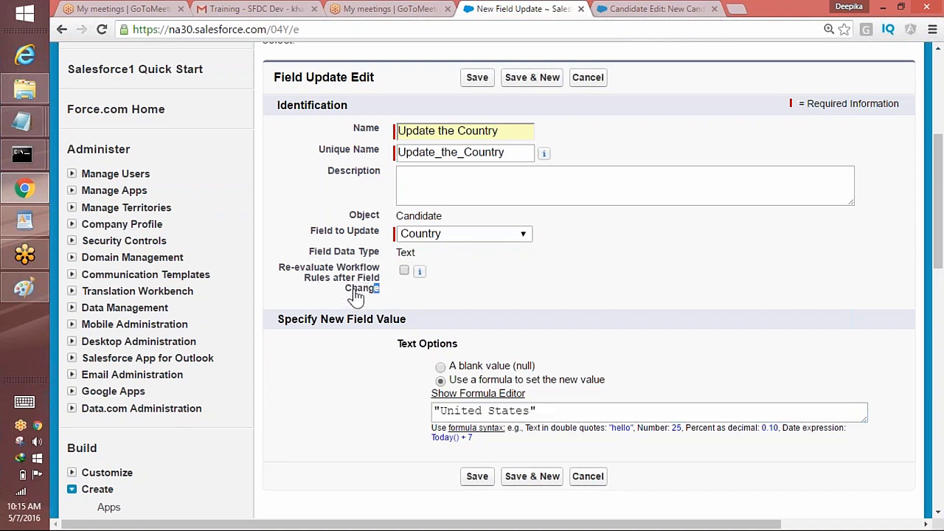
drag(326, 290, 323, 289)
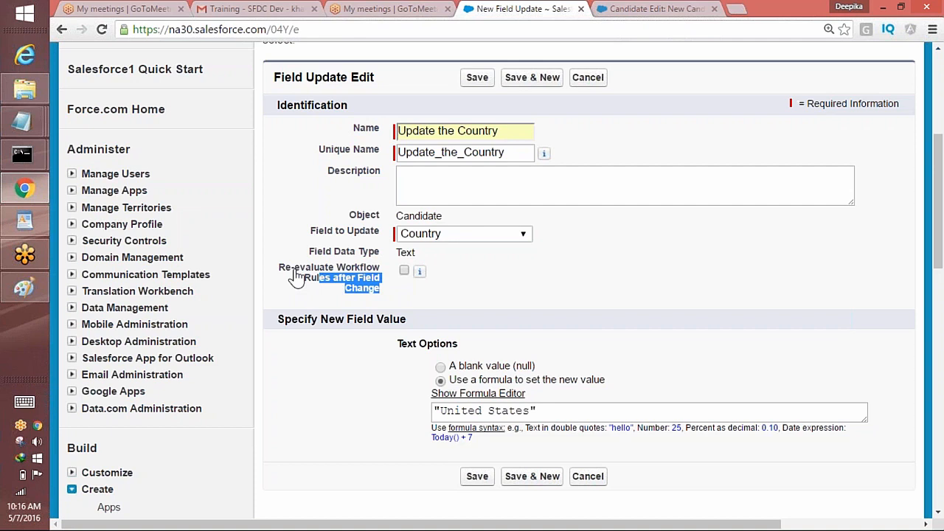
- Launch Paint by running mspaint from the Windows Run prompt
key(super+r)
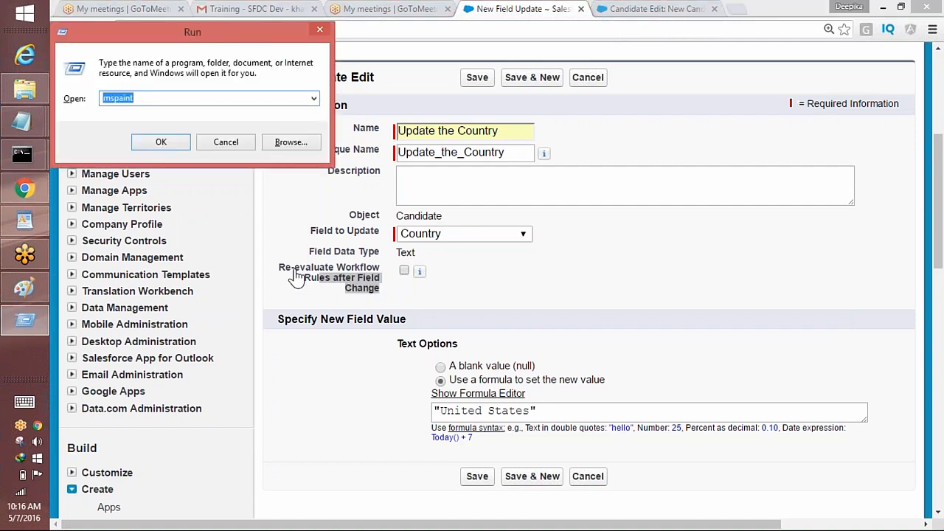
text(n)
key(BackSpace)
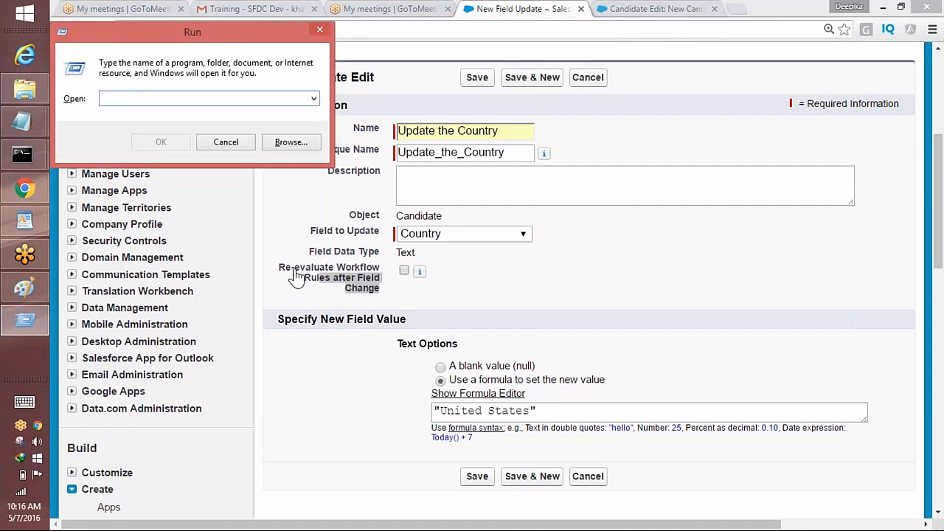
text(mspaint)
key(Return)
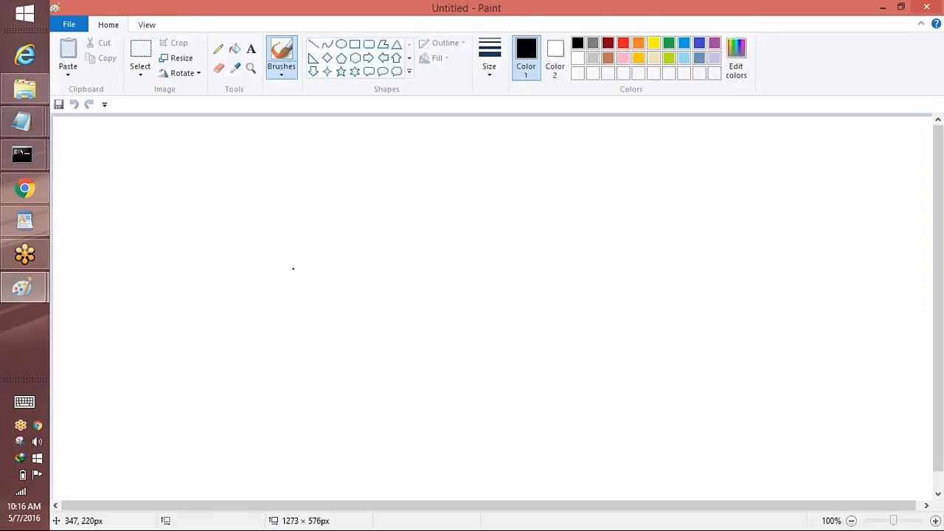
- Sketch a box labelled Country with an arrow and the label Action in Paint
mouse_move(367, 196)
mouse_down()
mouse_move(367, 158)
mouse_move(489, 192)
mouse_move(369, 206)
mouse_up()
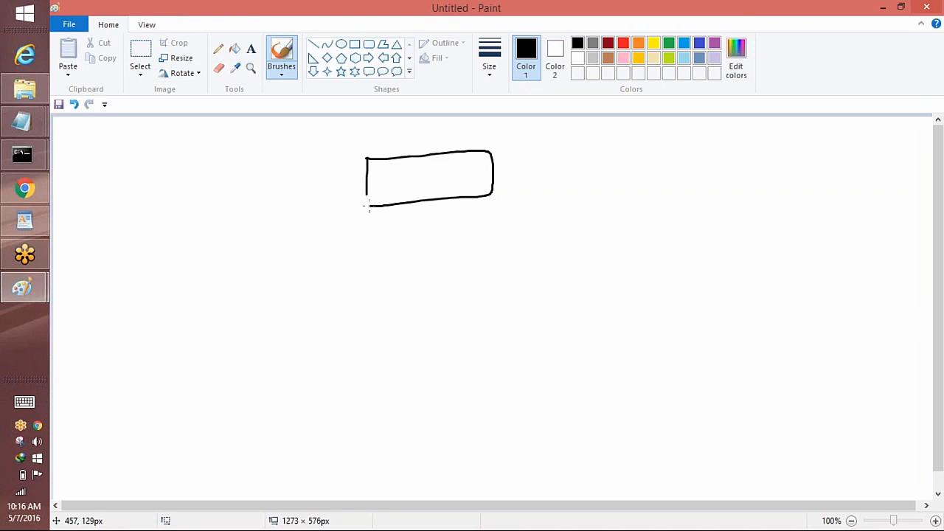
mouse_move(640, 189)
mouse_down()
mouse_move(699, 171)
mouse_move(736, 184)
mouse_up()
mouse_move(180, 183)
mouse_down()
mouse_move(185, 196)
mouse_move(246, 195)
mouse_move(261, 215)
mouse_move(271, 194)
mouse_up()
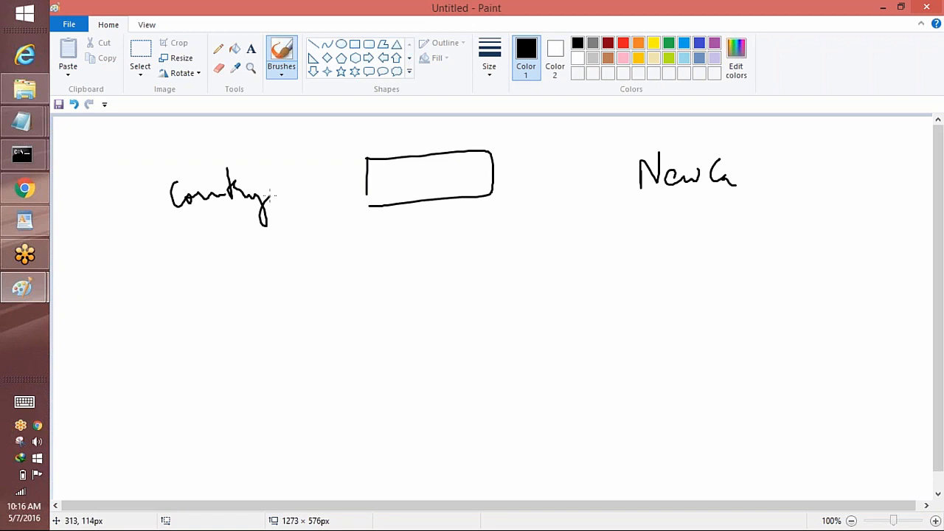
mouse_move(365, 161)
mouse_down()
mouse_move(367, 203)
mouse_move(492, 200)
mouse_move(365, 159)
mouse_move(362, 196)
mouse_up()
drag(433, 197, 463, 238)
mouse_move(459, 229)
mouse_down()
mouse_move(473, 237)
mouse_move(466, 251)
mouse_up()
mouse_move(511, 239)
mouse_down()
mouse_move(513, 219)
mouse_move(530, 235)
mouse_up()
drag(514, 227, 625, 228)
mouse_move(664, 200)
mouse_down()
mouse_move(659, 248)
mouse_move(692, 200)
mouse_up()
mouse_move(691, 234)
mouse_down()
mouse_move(705, 212)
mouse_move(708, 230)
mouse_up()
mouse_move(465, 197)
mouse_down()
mouse_move(538, 269)
mouse_move(534, 278)
mouse_up()
mouse_move(565, 256)
mouse_down()
mouse_move(562, 274)
mouse_move(611, 274)
mouse_up()
- Write United States, add arrows to a lower box with looping connectors, then minimize Paint
drag(604, 252, 653, 268)
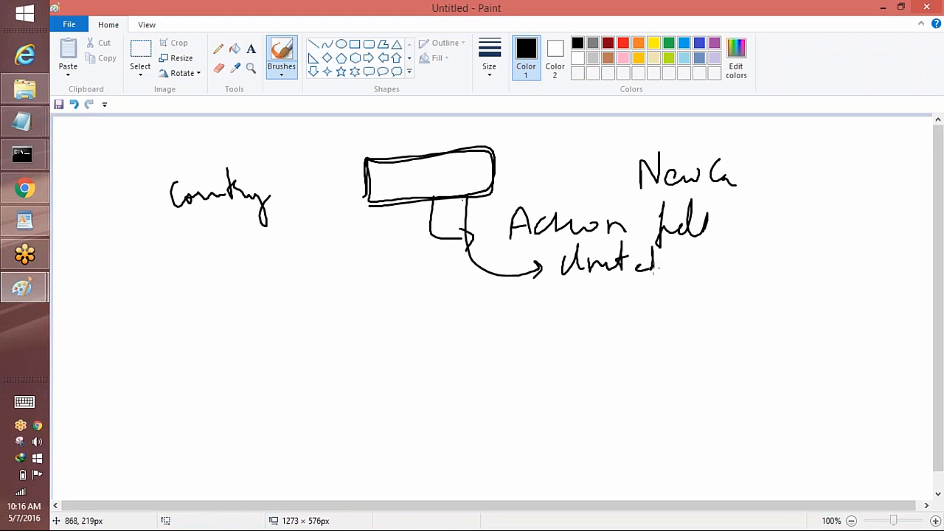
mouse_move(716, 250)
mouse_down()
mouse_move(696, 274)
mouse_move(759, 272)
mouse_up()
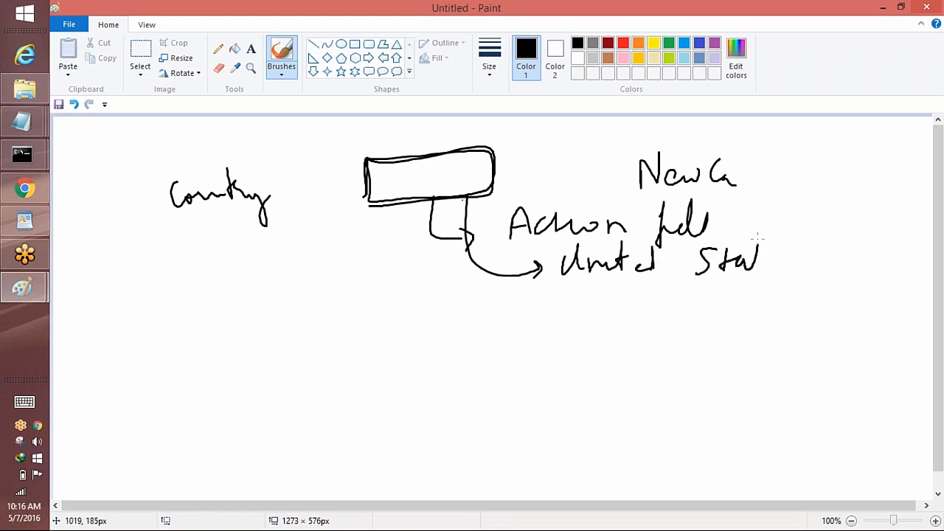
drag(757, 238, 758, 268)
mouse_move(763, 263)
mouse_down()
mouse_move(779, 250)
mouse_move(784, 270)
mouse_up()
mouse_move(621, 274)
mouse_down()
mouse_move(624, 306)
mouse_move(636, 313)
mouse_up()
drag(609, 298, 653, 297)
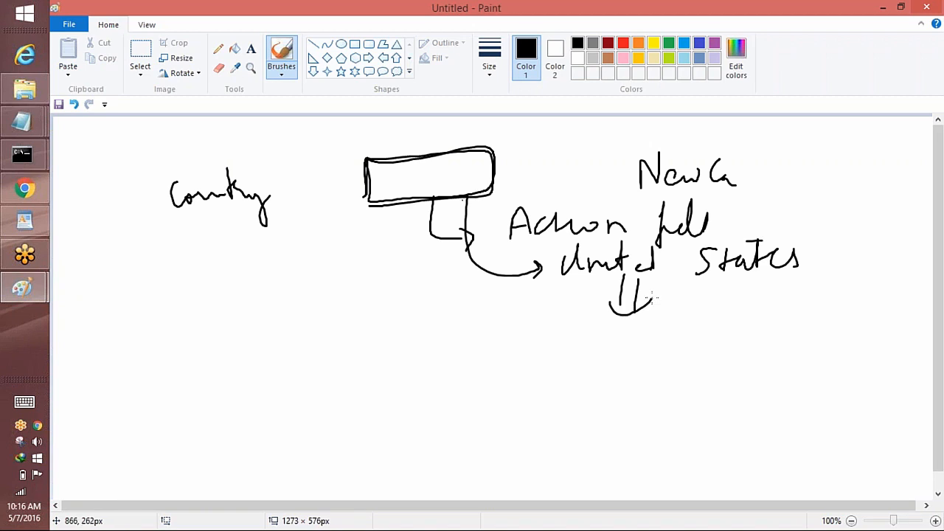
mouse_move(589, 341)
mouse_down()
mouse_move(588, 369)
mouse_move(676, 362)
mouse_move(565, 387)
mouse_up()
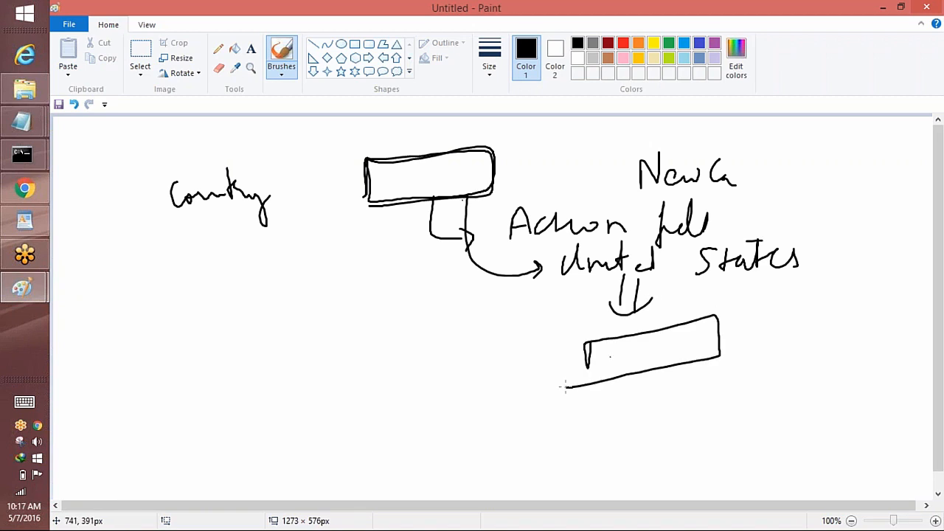
drag(611, 357, 420, 251)
drag(230, 300, 240, 334)
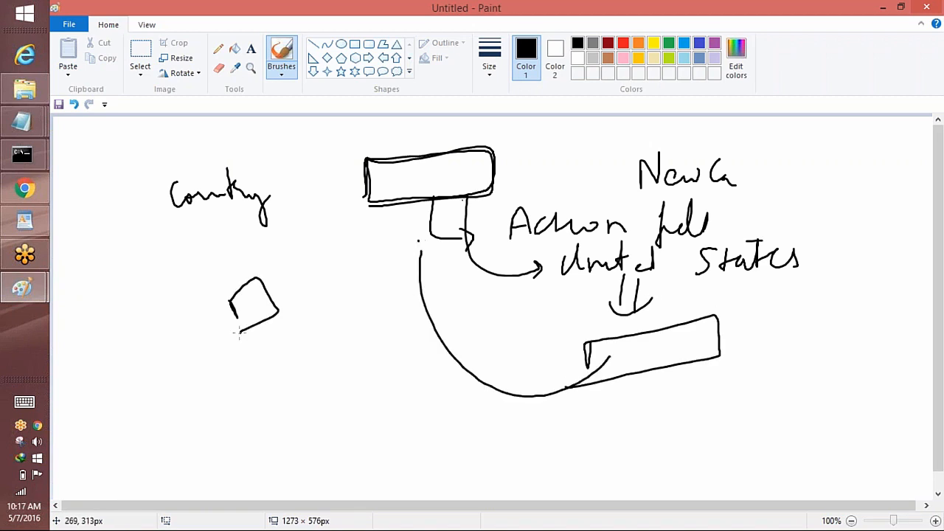
mouse_move(626, 348)
mouse_down()
mouse_move(427, 252)
mouse_move(446, 253)
mouse_up()
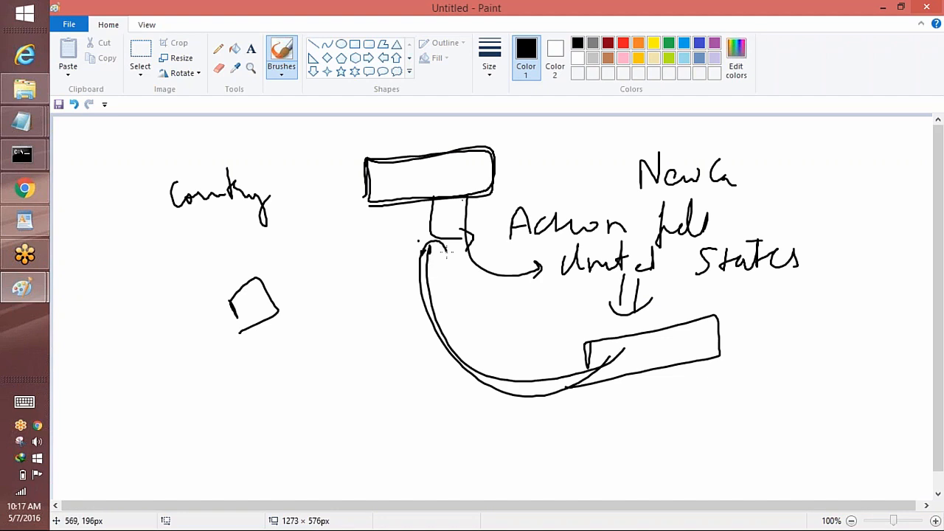
drag(843, 254, 848, 293)
drag(219, 410, 221, 441)
mouse_move(588, 373)
mouse_down()
mouse_move(716, 303)
mouse_move(624, 374)
mouse_move(417, 337)
mouse_move(447, 234)
mouse_move(597, 340)
mouse_move(744, 361)
mouse_move(640, 369)
mouse_up()
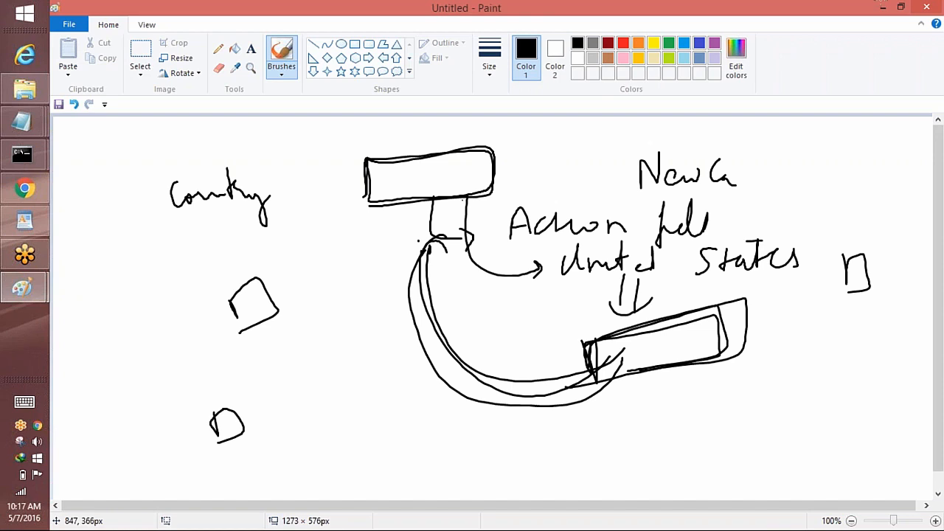
click(884, 6)
- Enable Re-evaluate Workflow Rules after Field Change and save the field update
scroll(670, 261, down, 2)
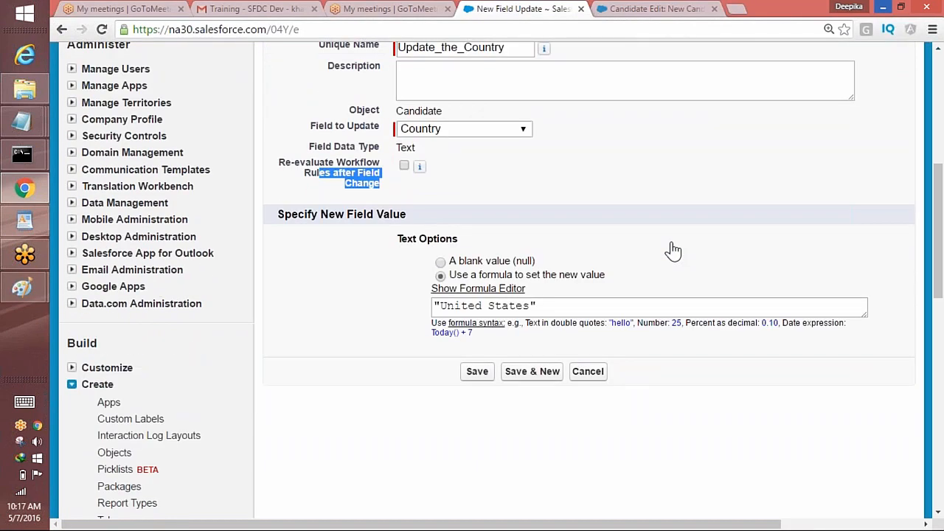
click(404, 167)
scroll(651, 265, up, 1)
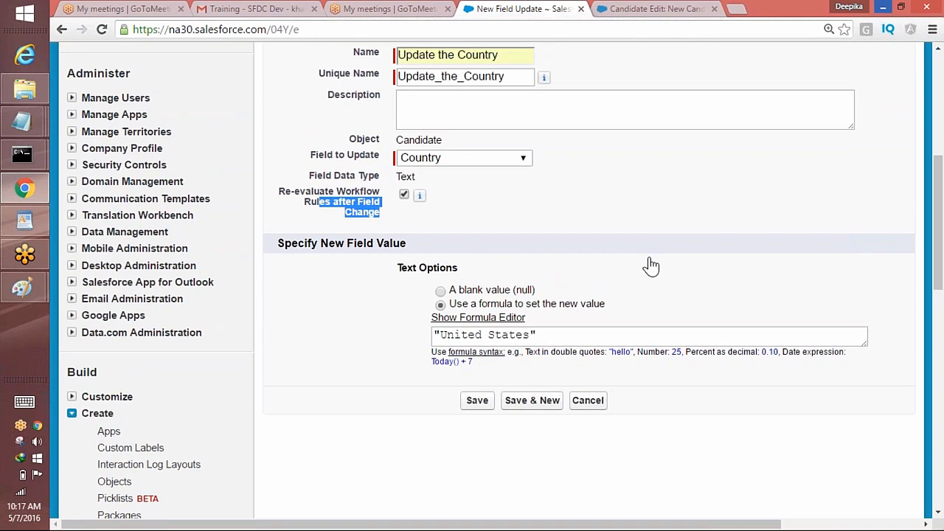
click(474, 402)
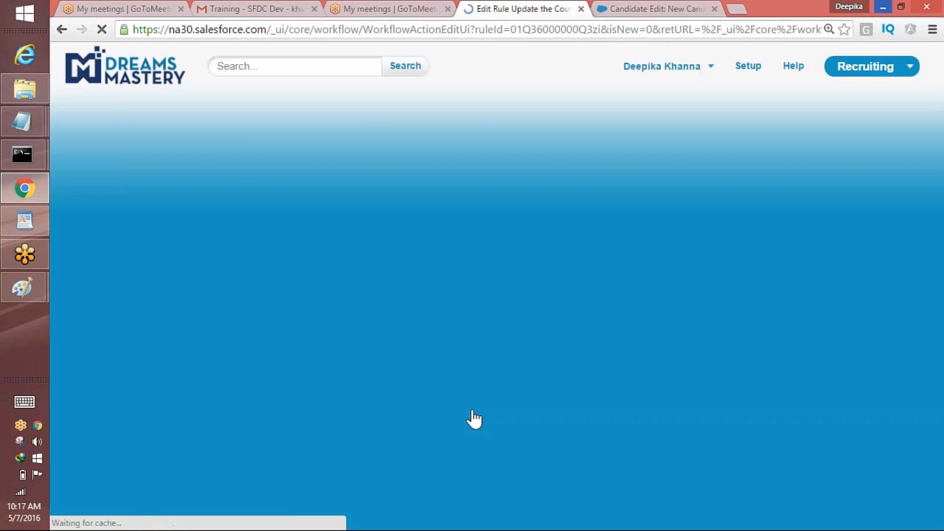
- Finish the workflow actions, activate Update the Country, and return to the New Candidate tab
scroll(628, 226, down, 3)
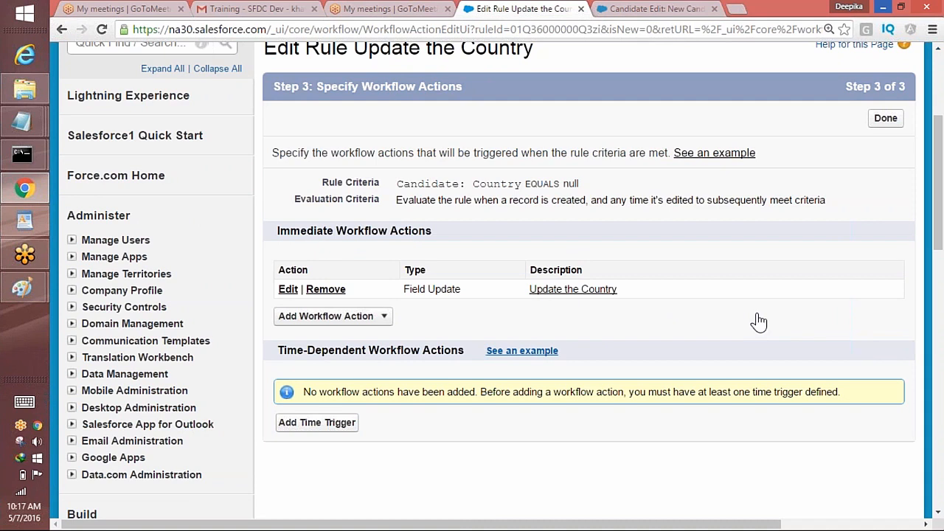
click(887, 121)
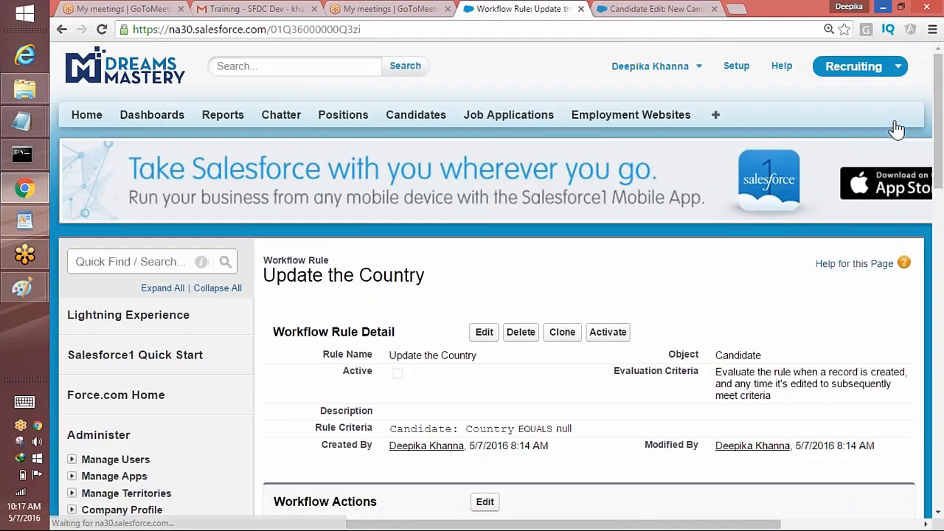
scroll(728, 309, down, 1)
click(610, 312)
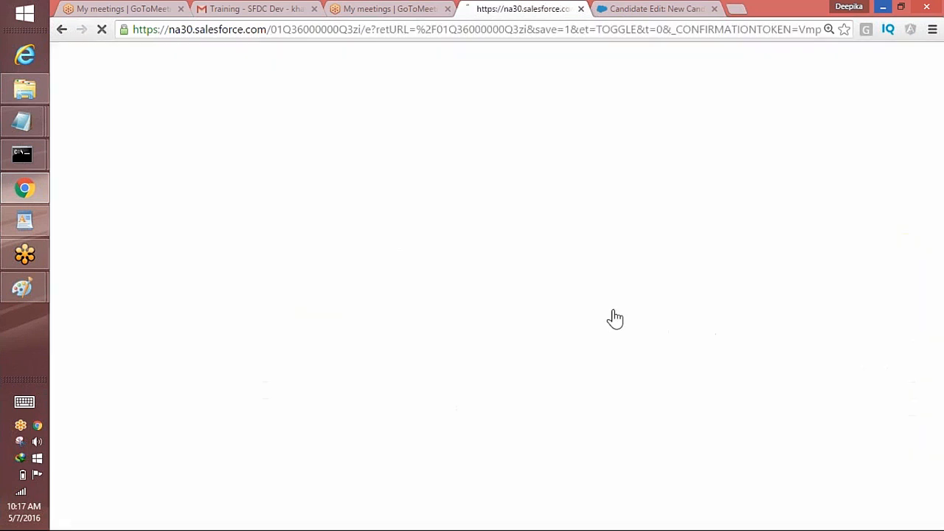
scroll(704, 289, down, 1)
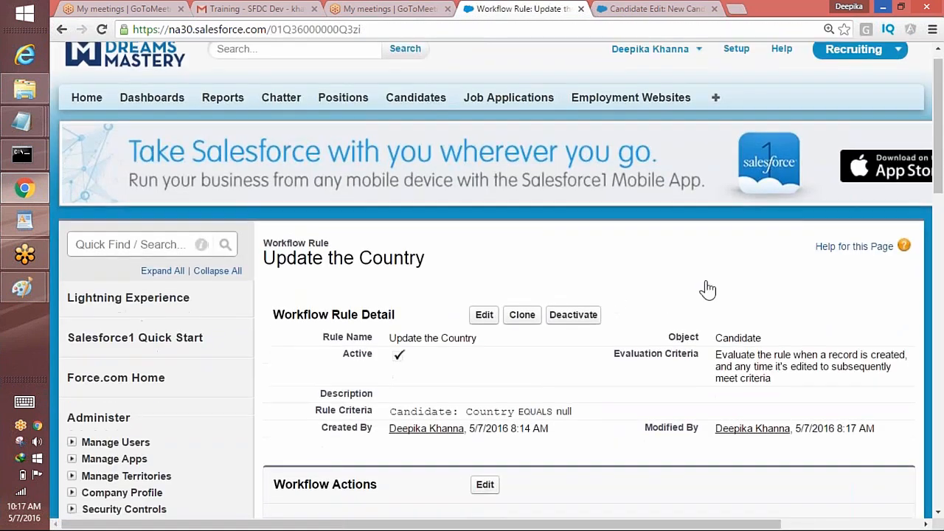
scroll(598, 458, up, 1)
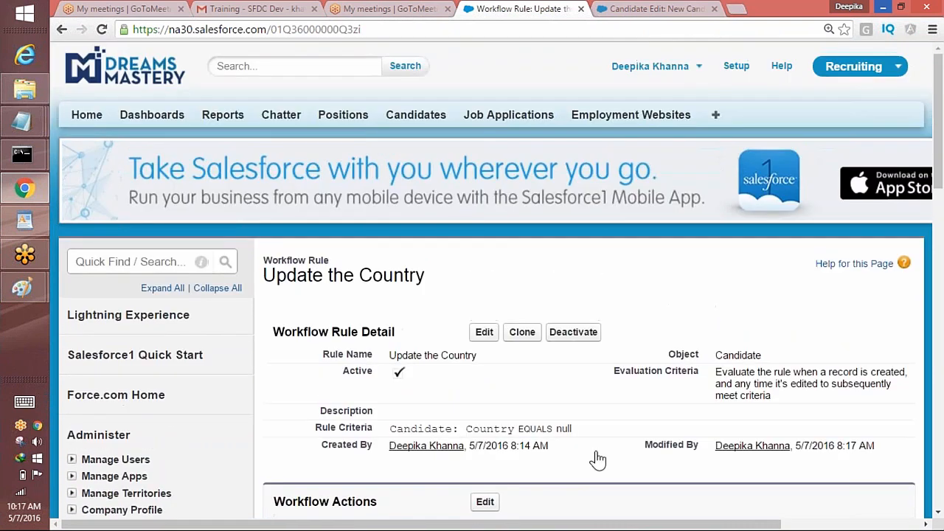
key(ctrl+Tab)
scroll(599, 455, up, 2)
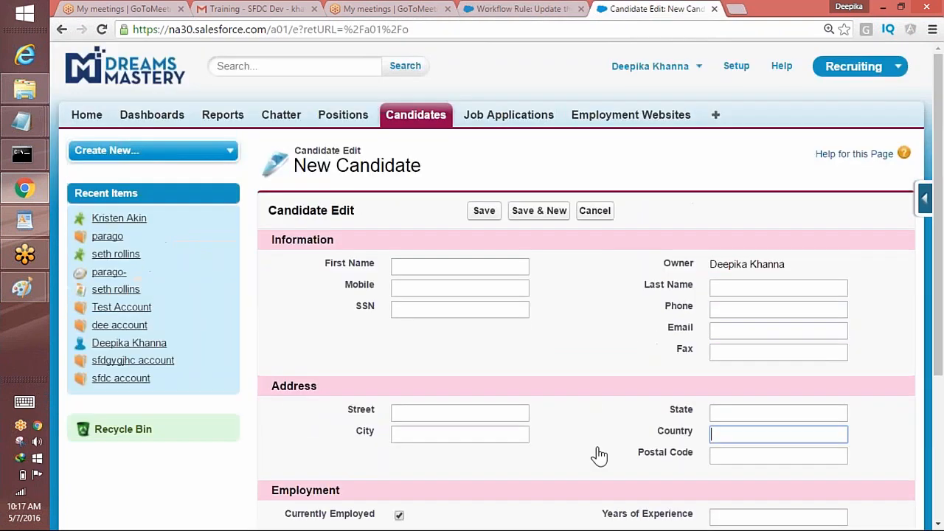
- Search 'workflo' in Setup Quick Find and open Workflow Rules past the introduction page
click(736, 66)
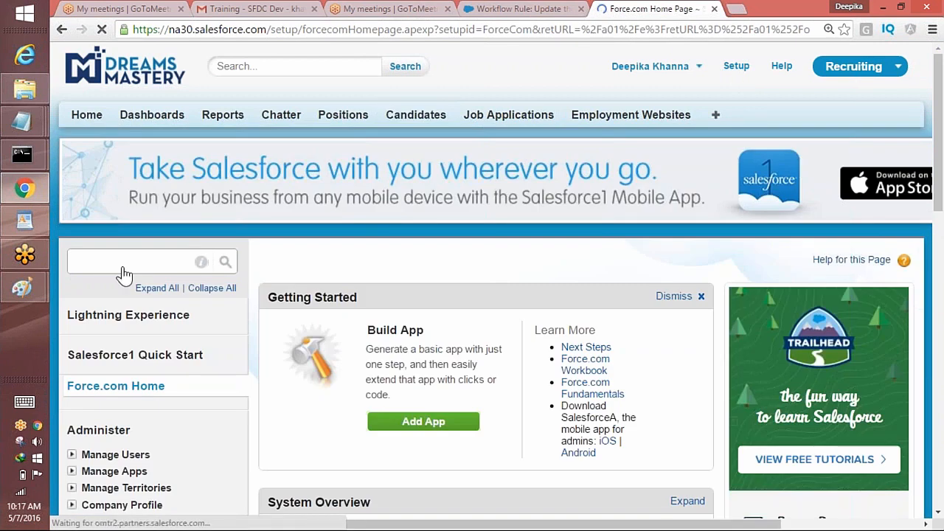
click(122, 268)
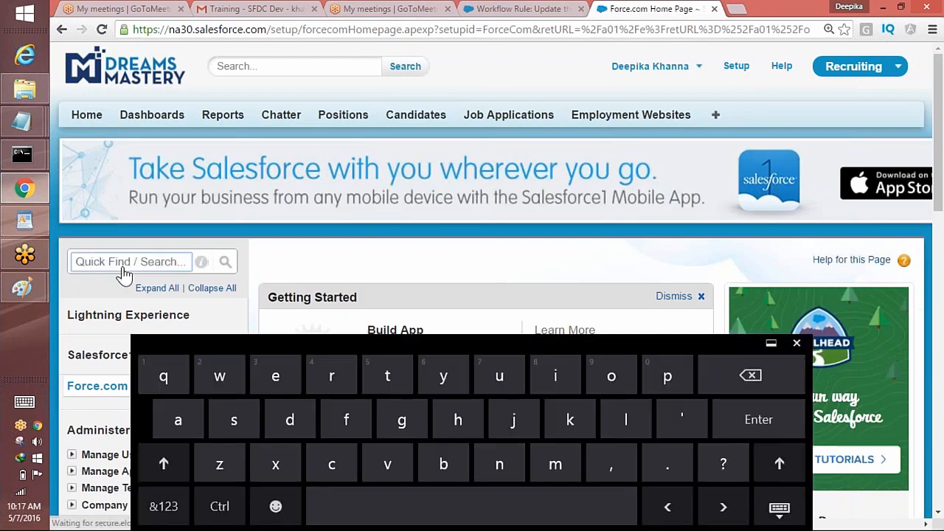
key(BackSpace)
key(BackSpace)
key(BackSpace)
key(BackSpace)
key(BackSpace)
key(BackSpace)
key(BackSpace)
key(BackSpace)
key(BackSpace)
key(BackSpace)
key(BackSpace)
key(BackSpace)
key(BackSpace)
key(BackSpace)
key(BackSpace)
key(BackSpace)
key(BackSpace)
key(BackSpace)
key(BackSpace)
key(BackSpace)
key(BackSpace)
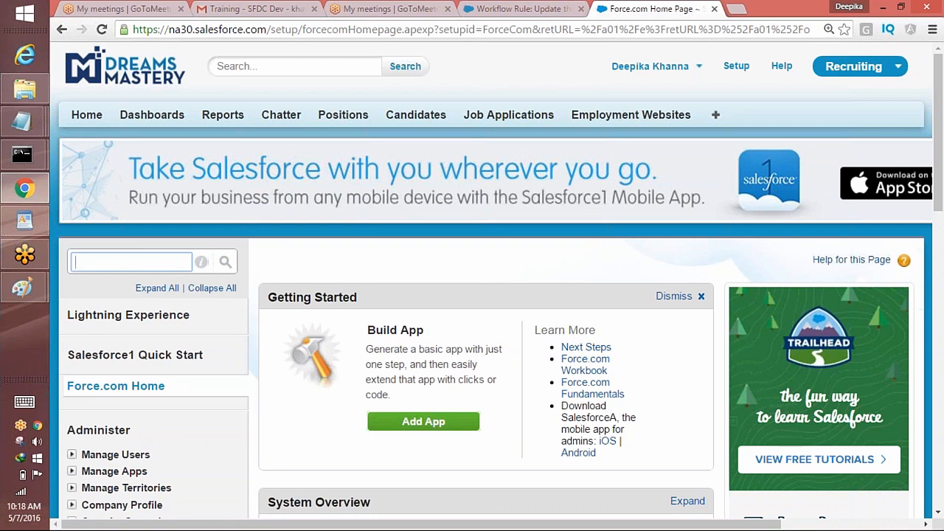
text(wor)
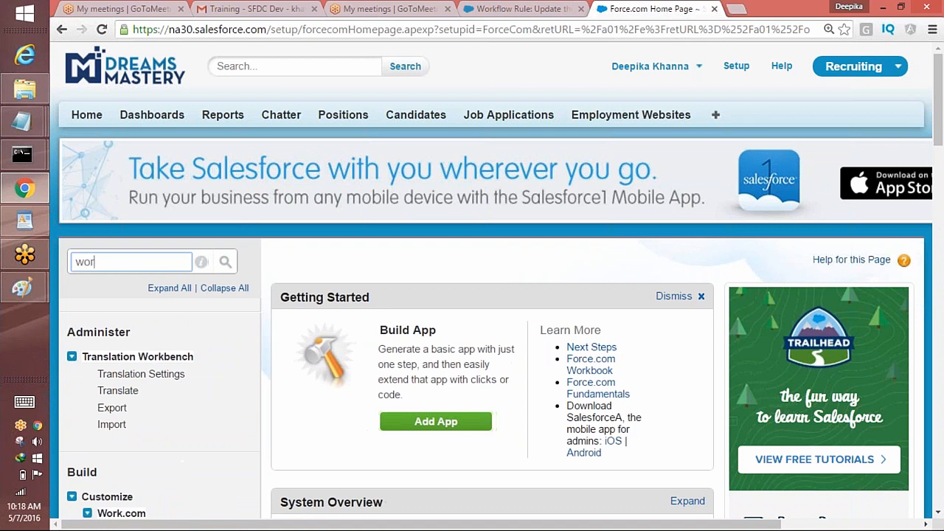
text(kflo)
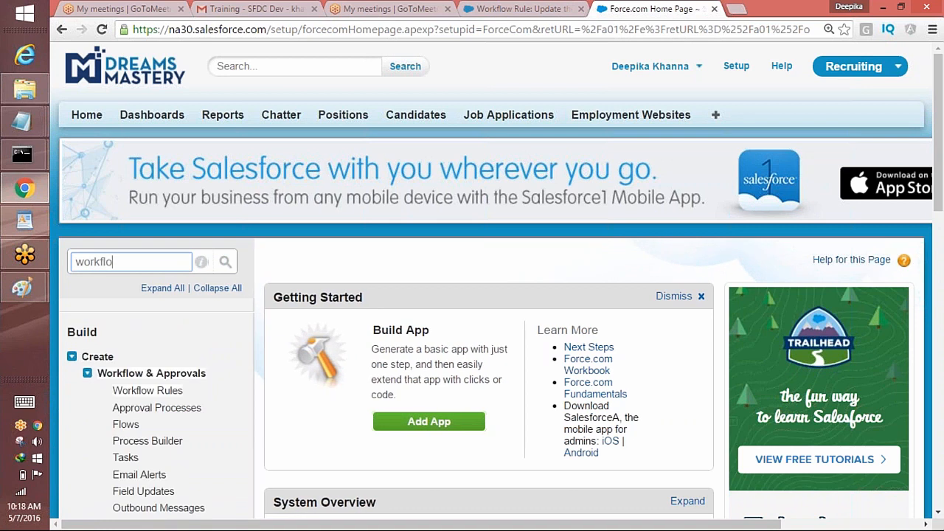
click(148, 390)
scroll(619, 312, down, 6)
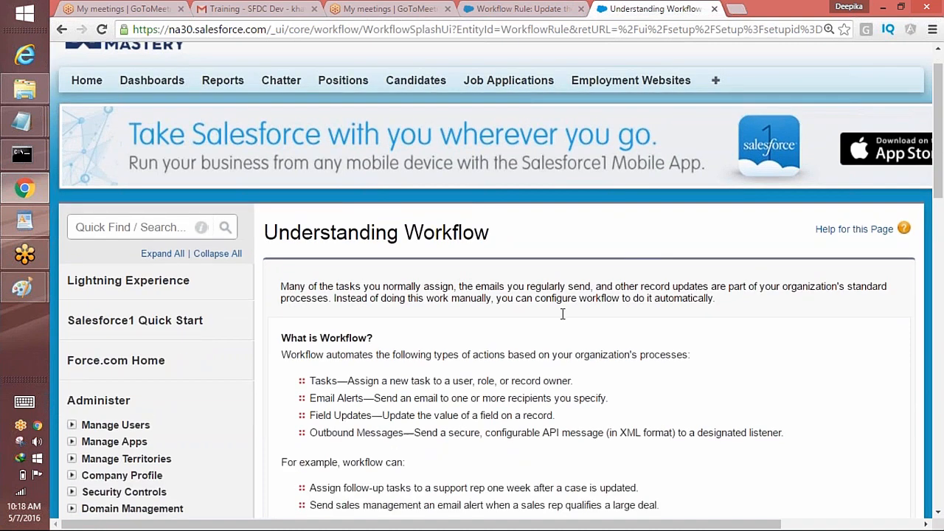
click(305, 351)
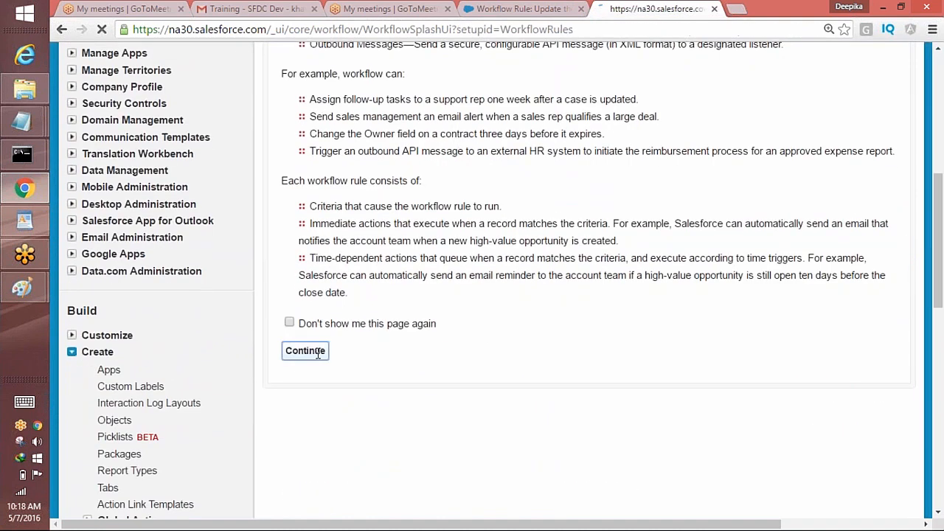
scroll(572, 214, down, 2)
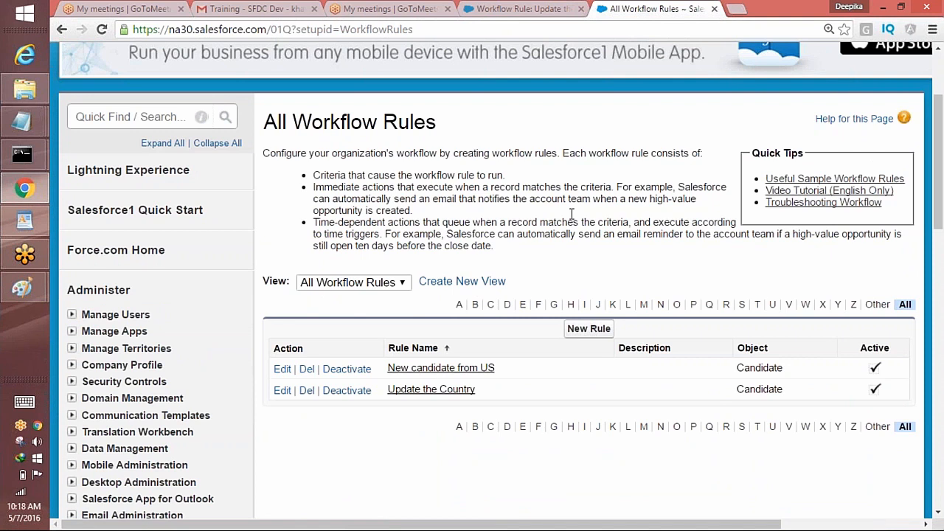
- Start a new workflow rule on the Candidate object and continue to its criteria
click(588, 329)
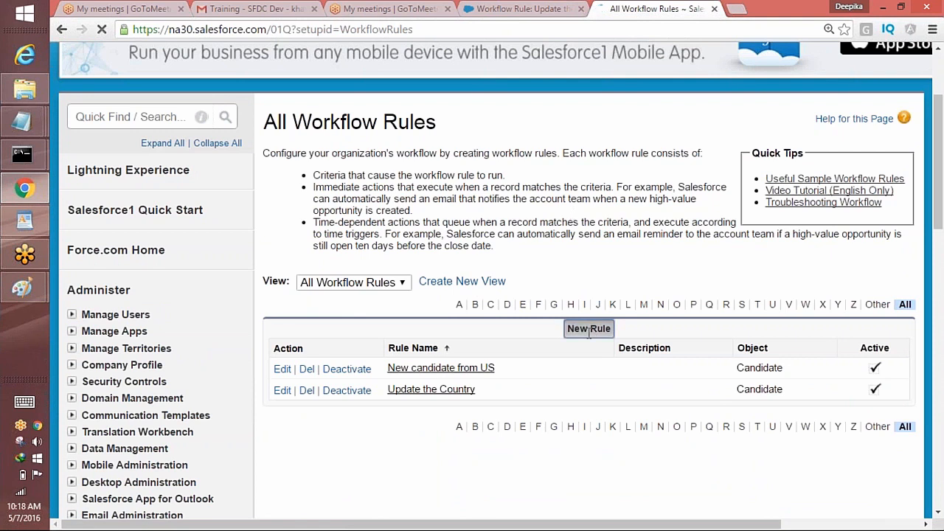
scroll(552, 274, down, 2)
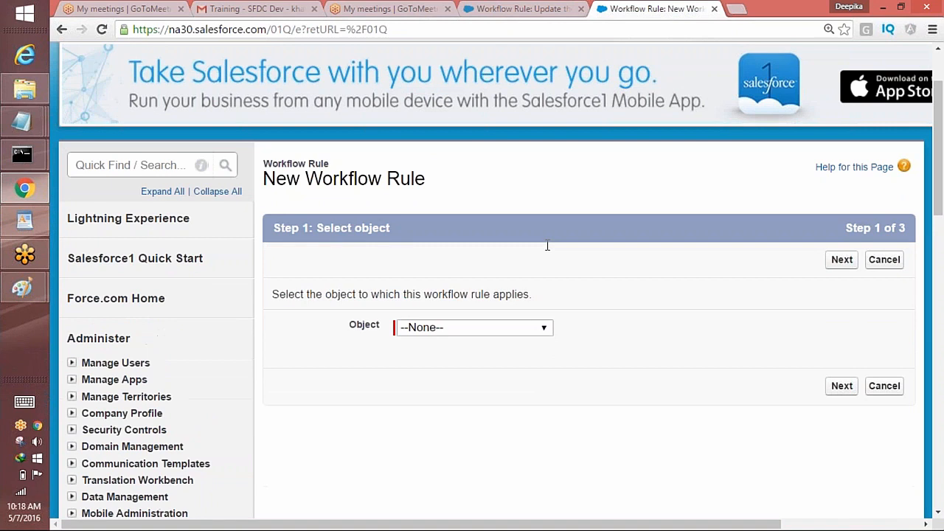
click(496, 329)
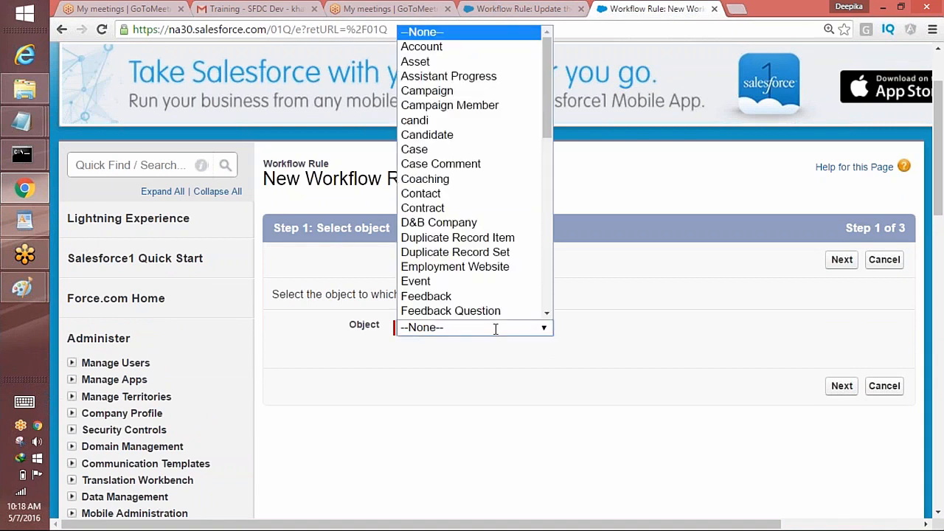
click(445, 136)
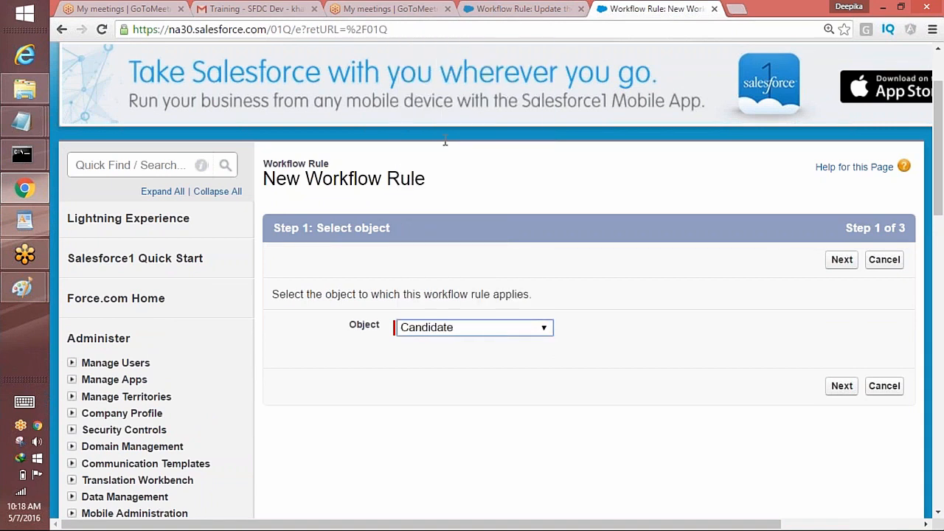
click(841, 386)
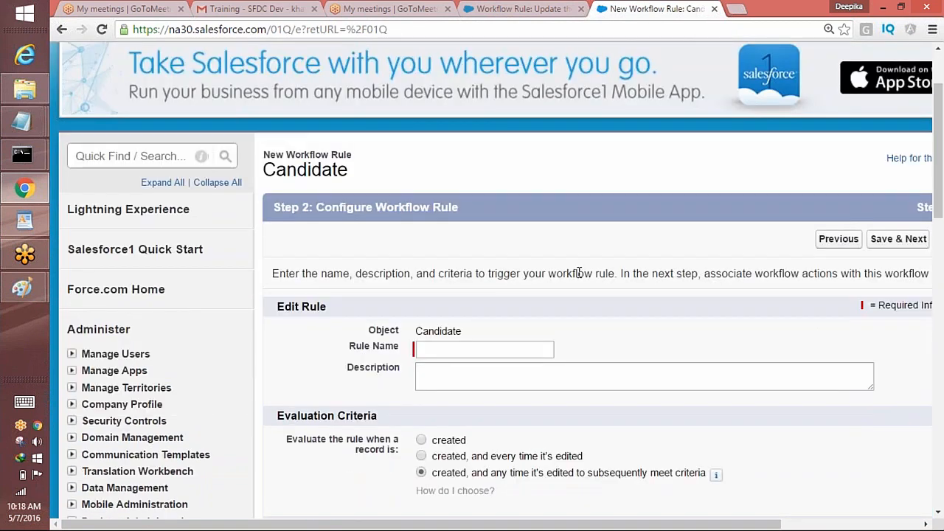
scroll(561, 381, right, 2)
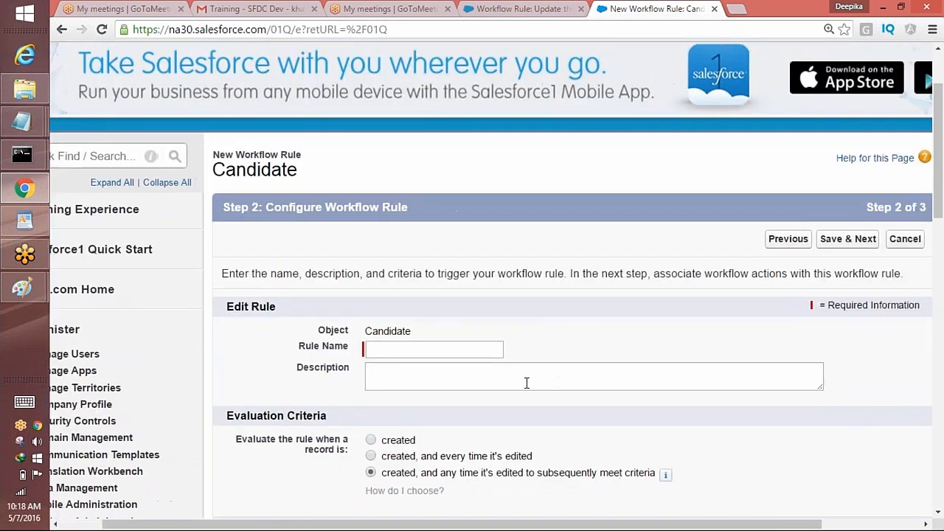
scroll(611, 356, down, 1)
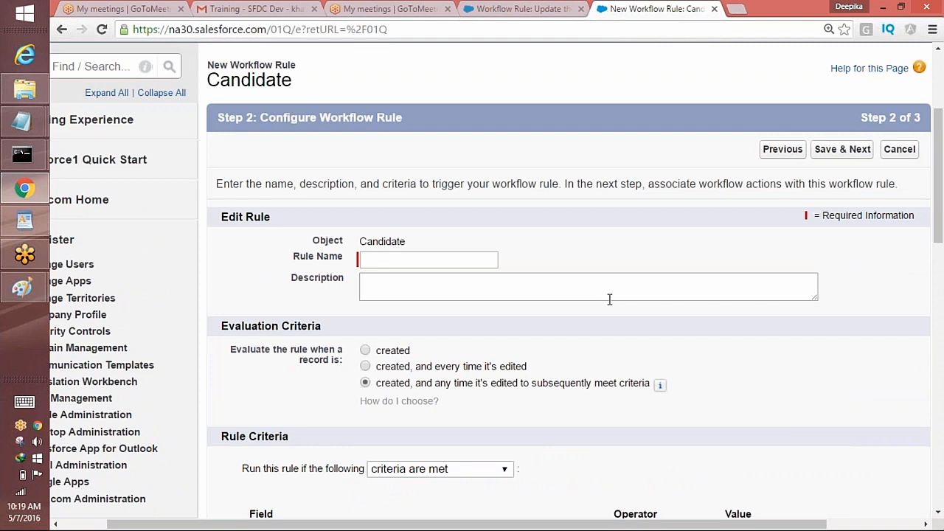
scroll(609, 299, down, 2)
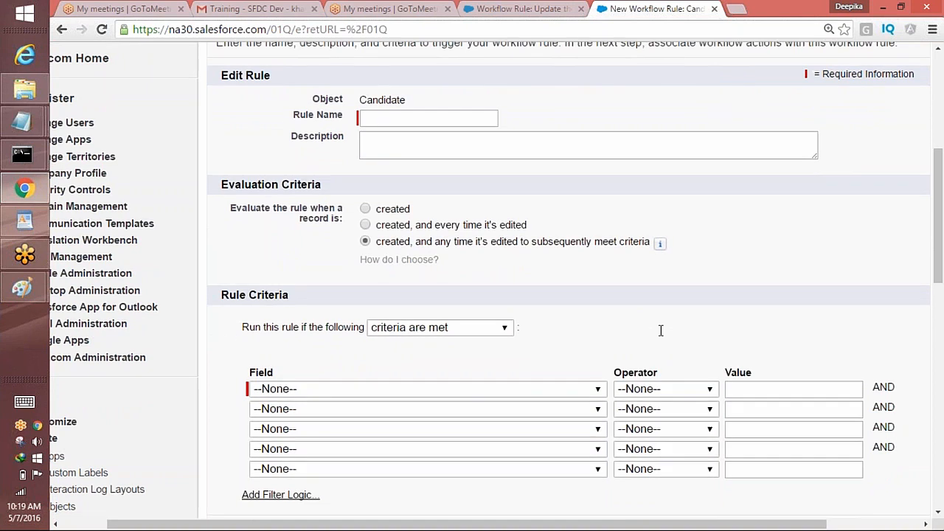
- Pick Candidate: Country for the first criterion, then close the unfinished new-rule tab
click(469, 391)
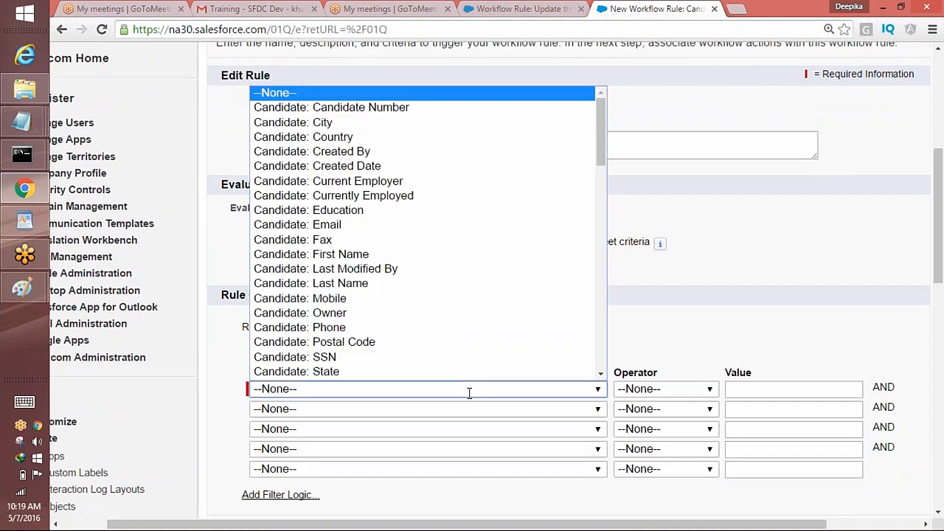
click(345, 142)
click(758, 386)
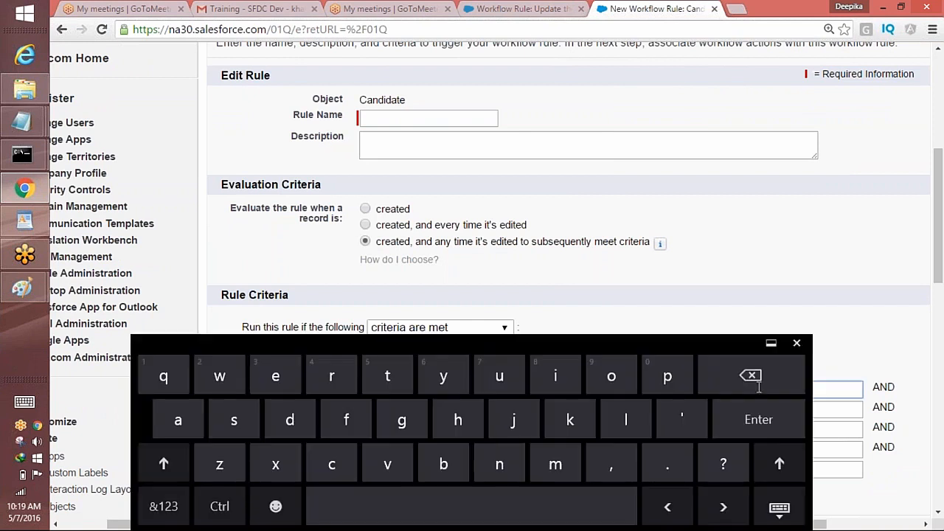
click(797, 343)
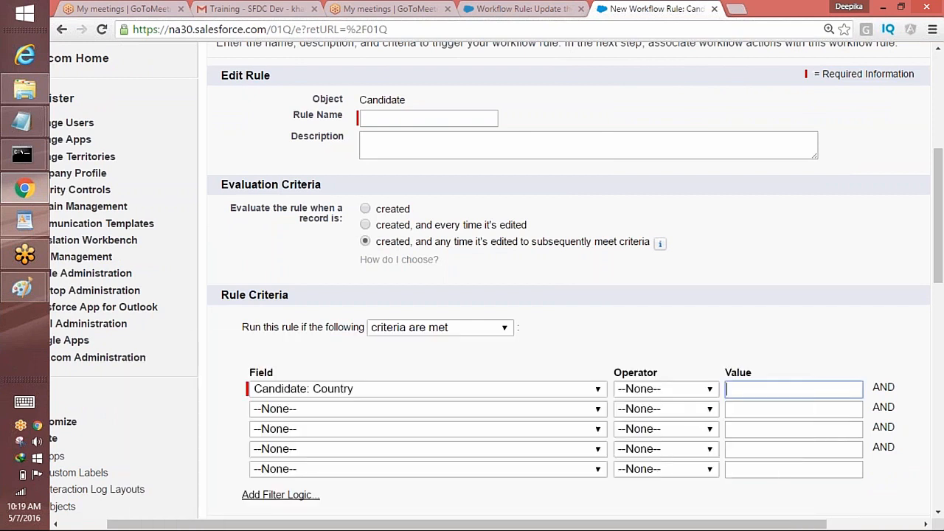
scroll(666, 459, up, 3)
click(714, 9)
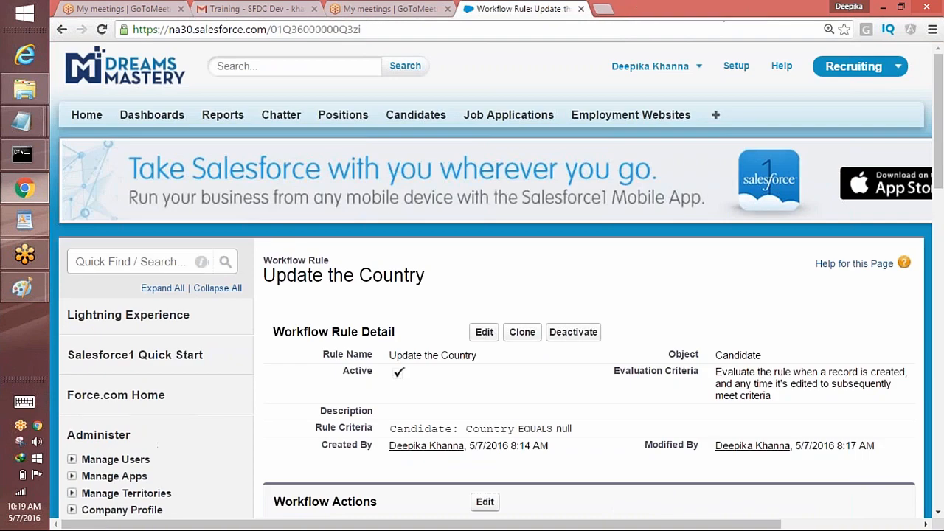
- Review the Update the Country rule page and search 'workflo' in Quick Find
scroll(706, 255, down, 3)
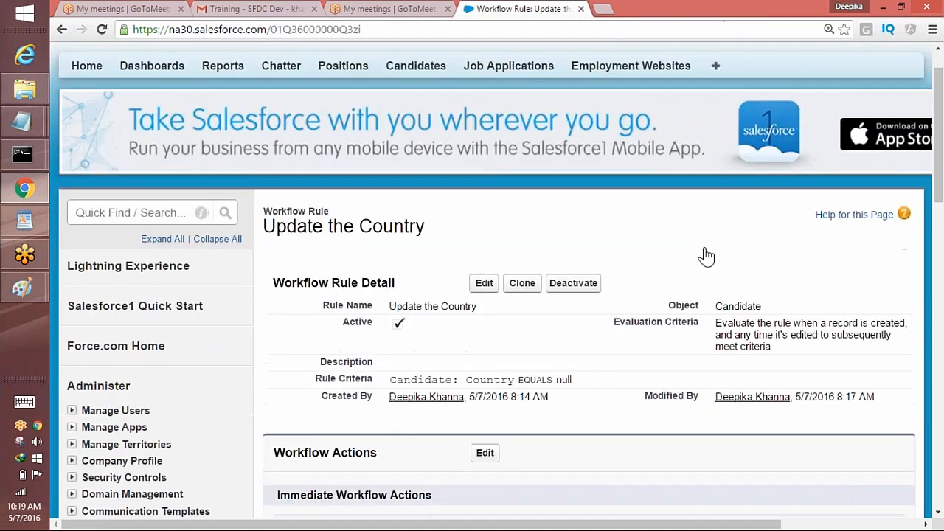
scroll(639, 415, up, 2)
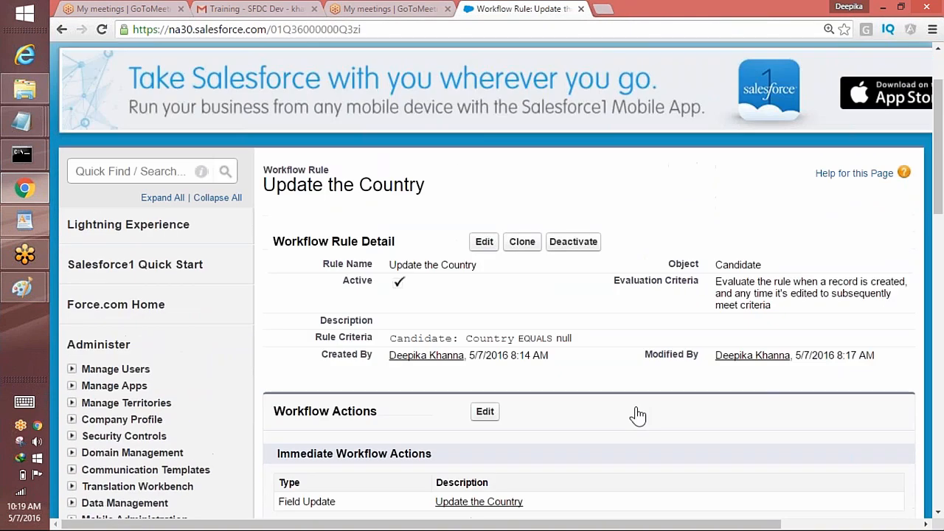
scroll(636, 413, down, 2)
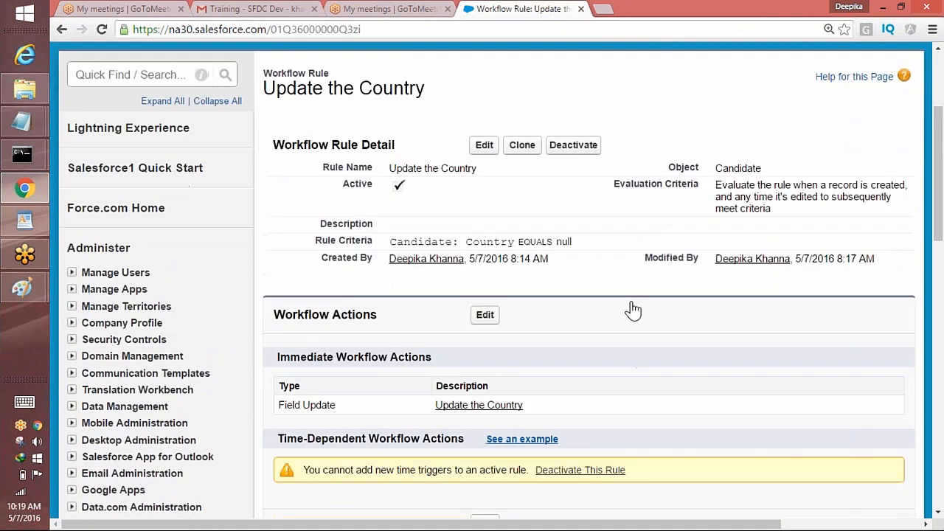
scroll(694, 311, down, 1)
scroll(702, 463, up, 4)
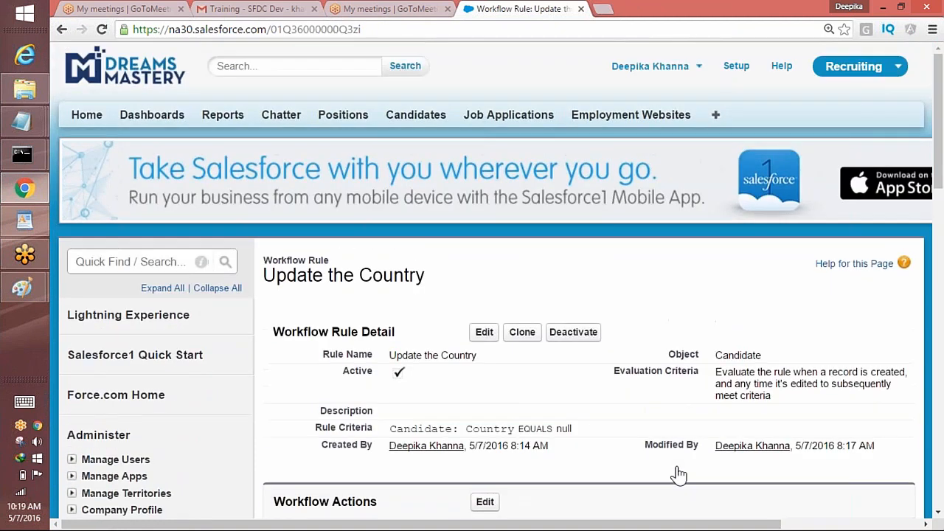
click(122, 270)
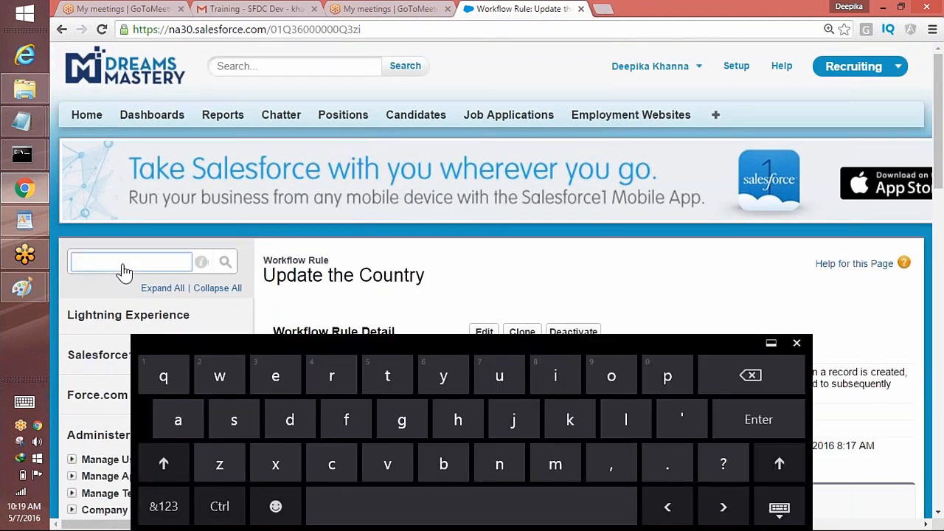
text(workflo)
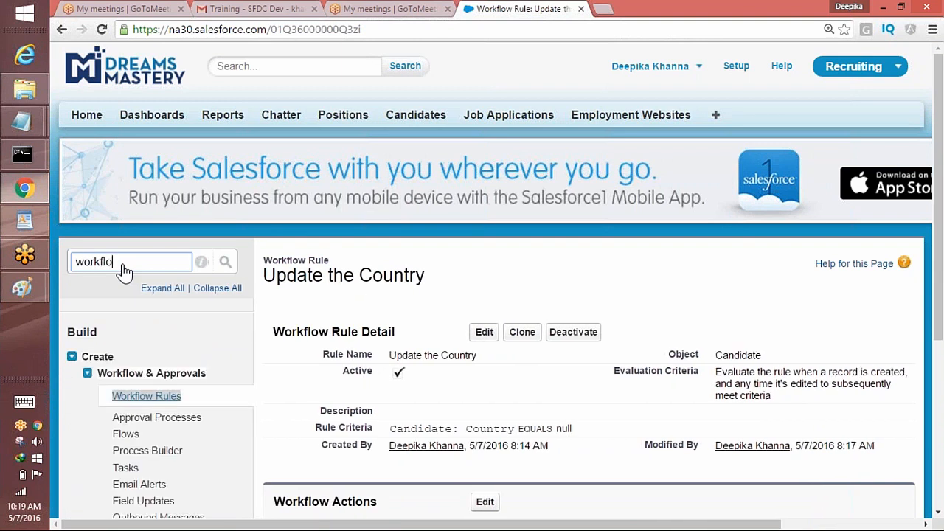
- Open Workflow Rules past the introduction and deactivate the New candidate from US rule
click(167, 400)
scroll(630, 375, down, 5)
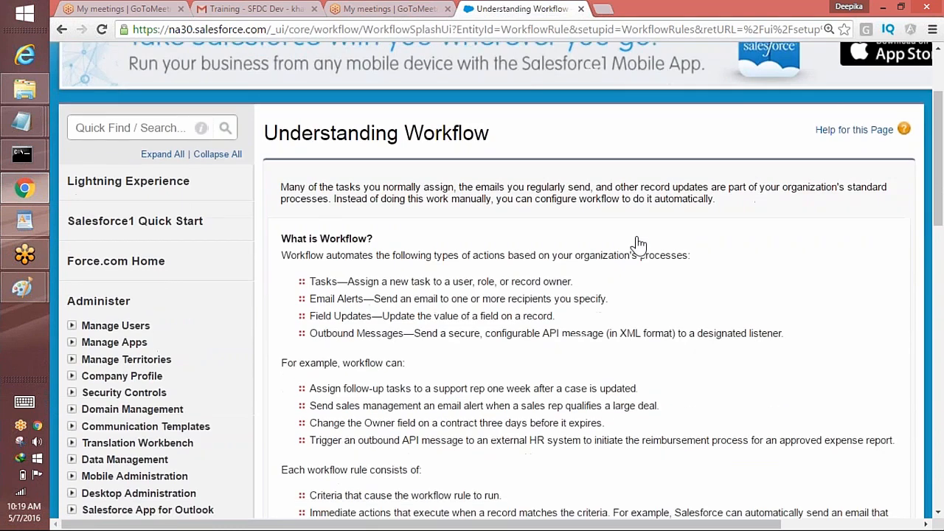
click(305, 369)
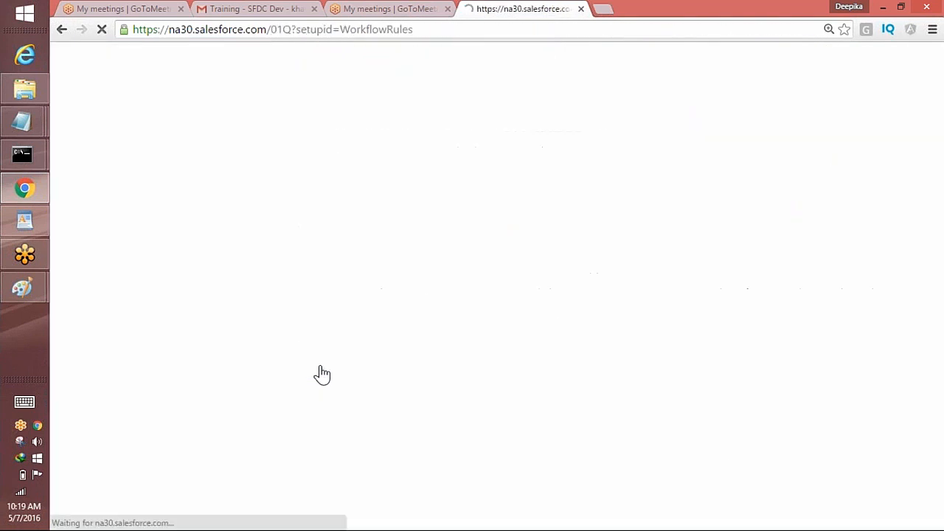
scroll(593, 379, down, 2)
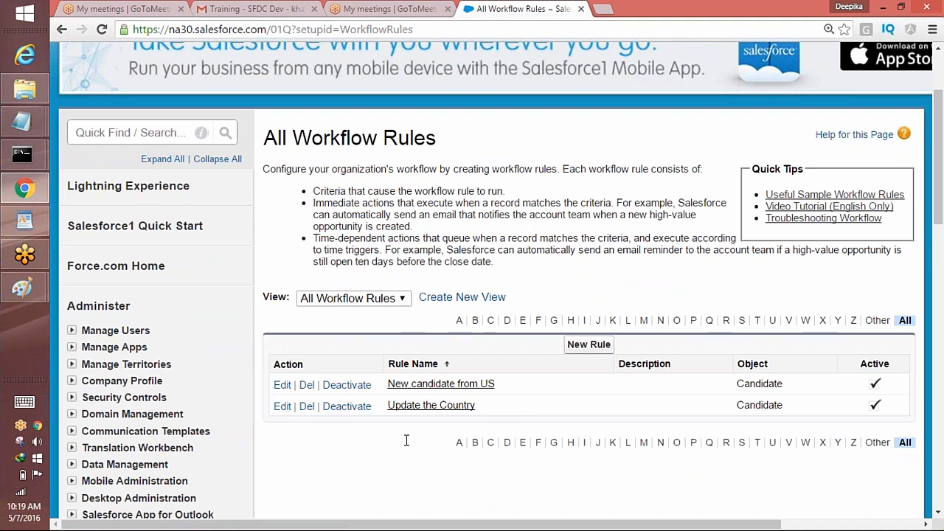
click(346, 384)
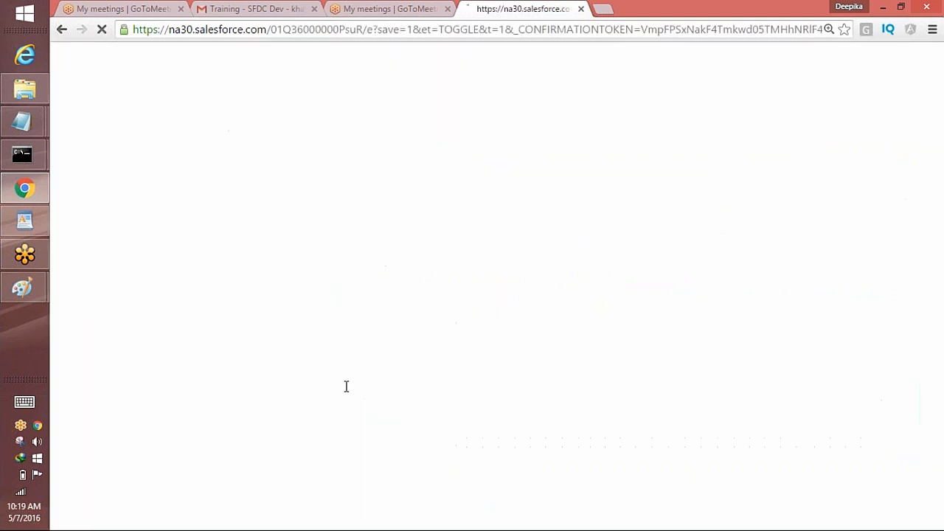
scroll(587, 354, down, 2)
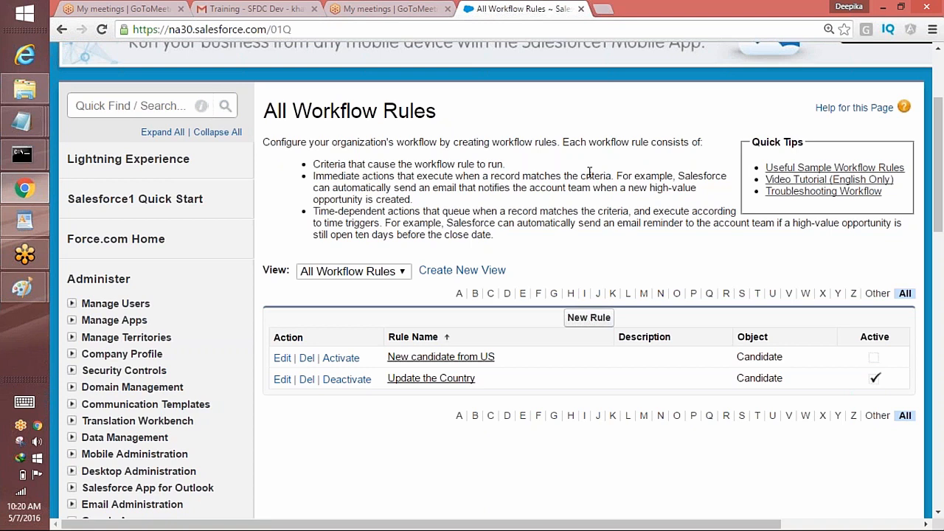
scroll(676, 264, up, 3)
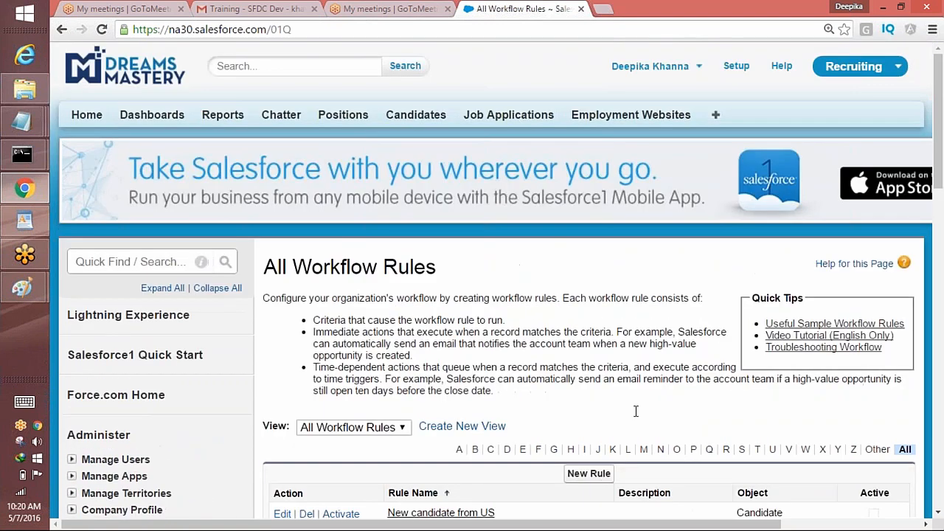
- Start a new Candidate record and enter the candidate's first and last name
click(417, 118)
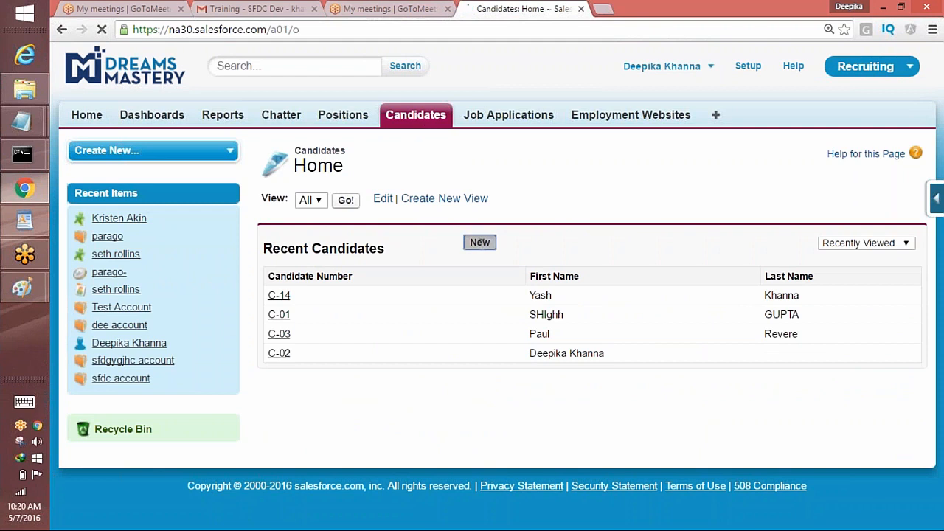
click(481, 243)
click(417, 270)
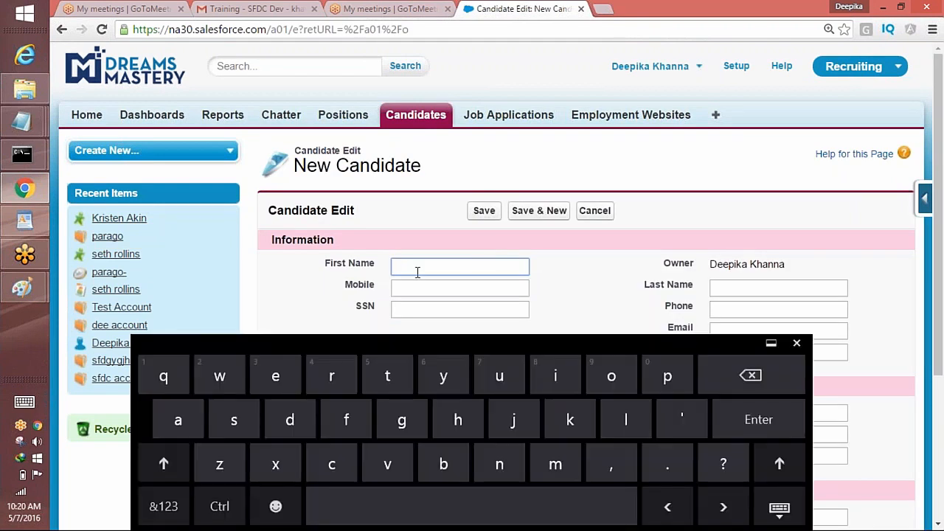
click(797, 343)
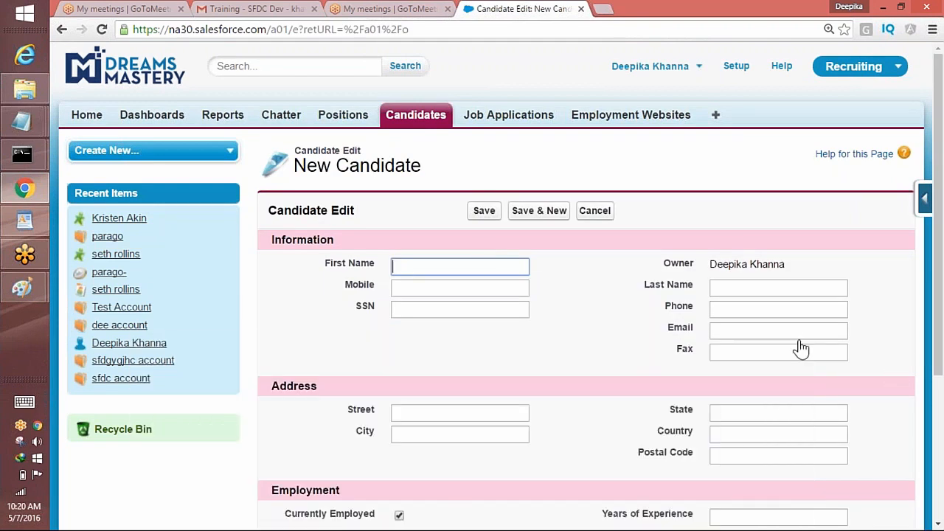
key(Tab)
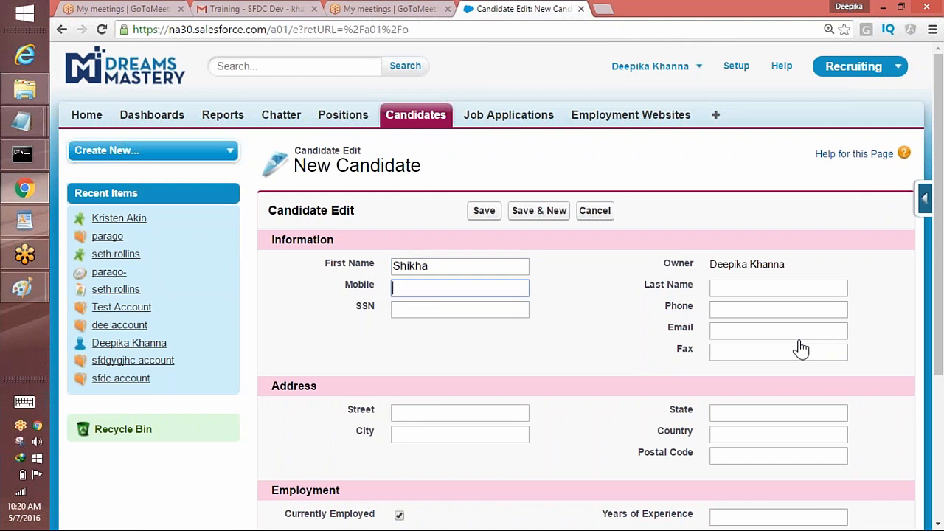
key(Tab)
key(Tab)
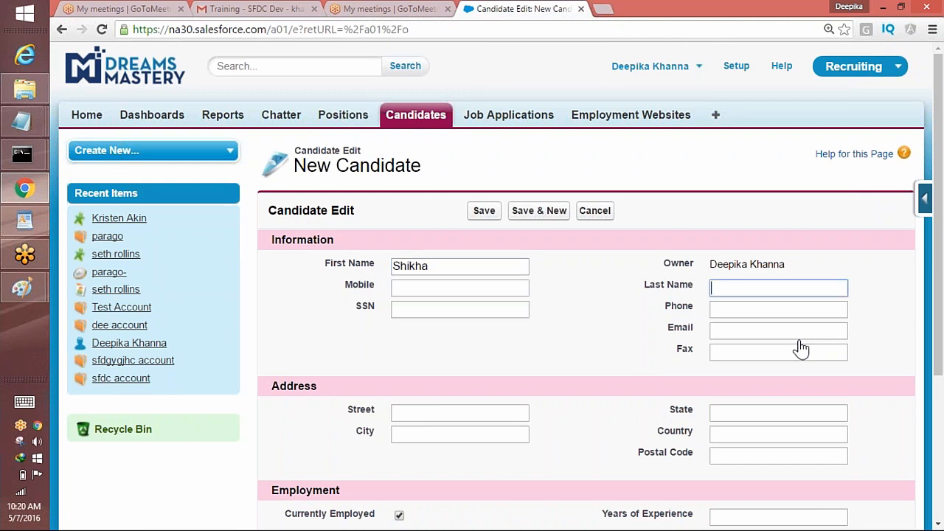
- Fill in the candidate's phone number and e-mail address
key(Tab)
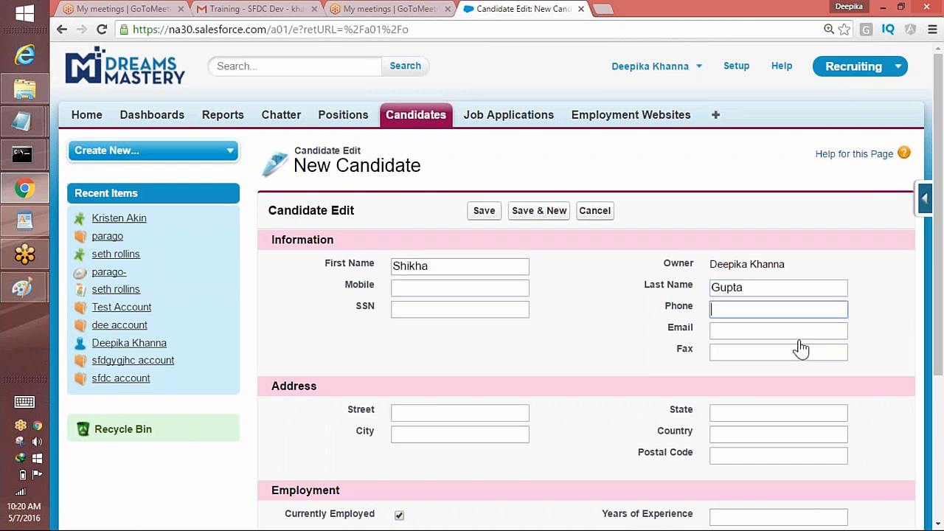
text(23613)
key(Tab)
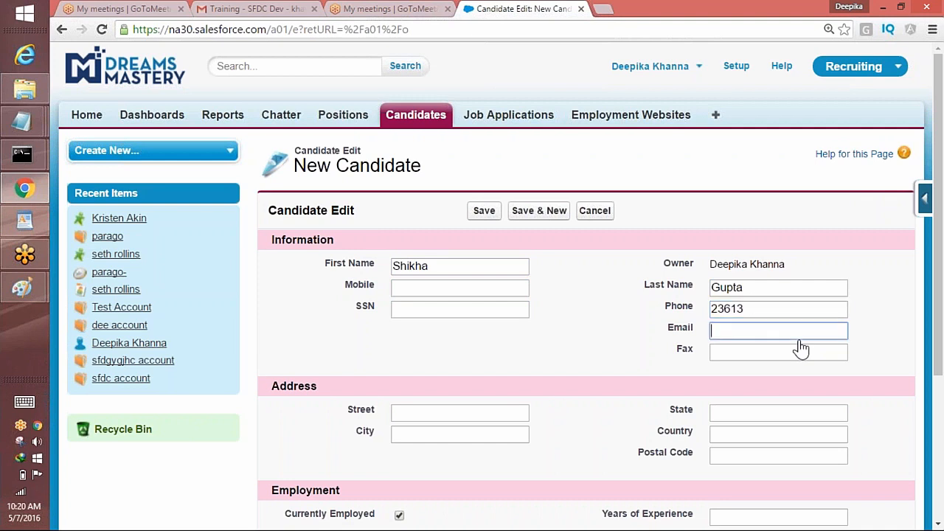
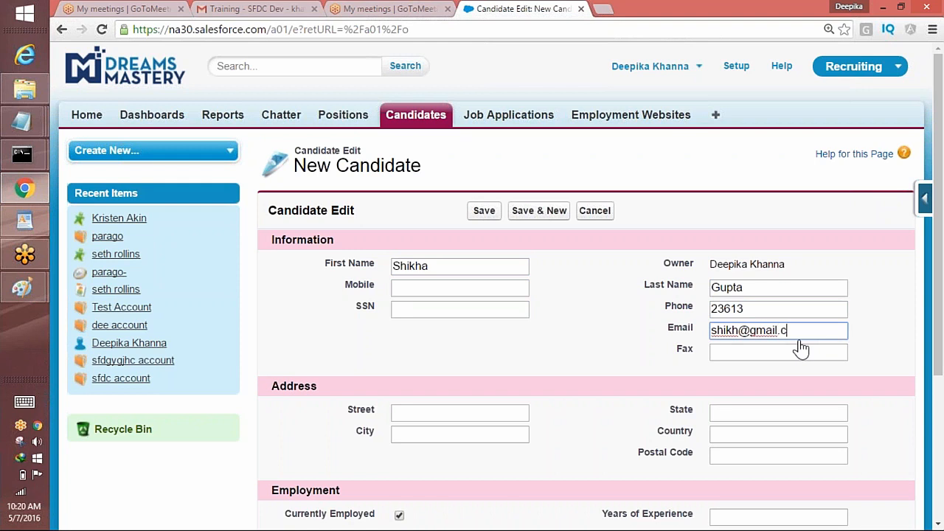
drag(940, 259, 939, 334)
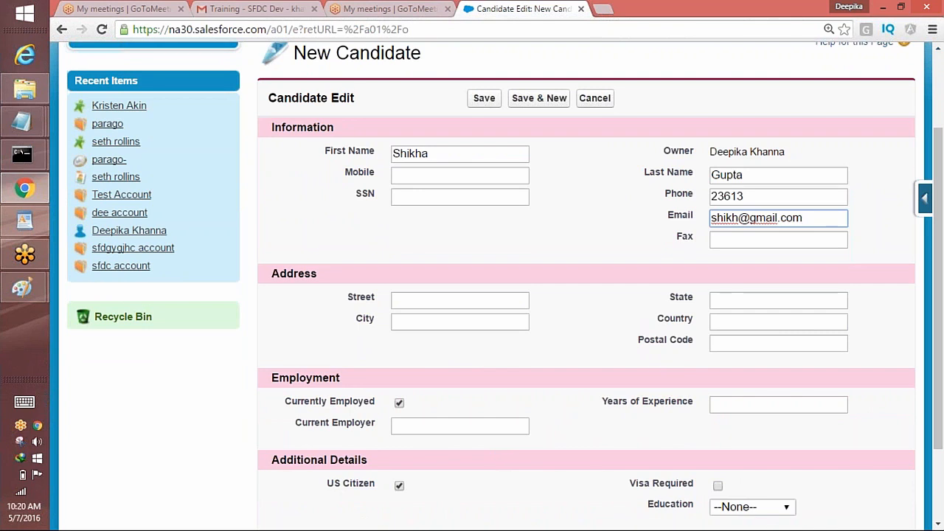
- Save the record as C-15 and check its Country shows United States
click(717, 320)
click(485, 99)
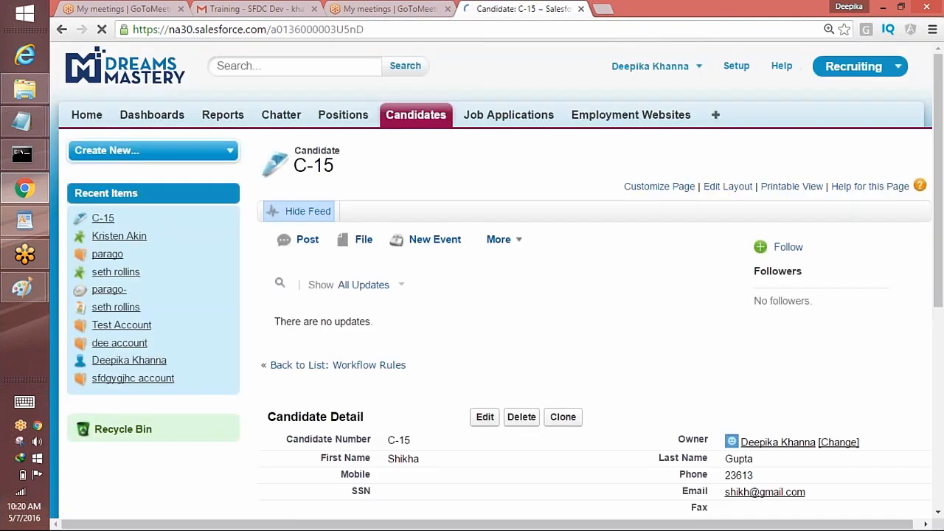
drag(935, 132, 927, 204)
click(927, 204)
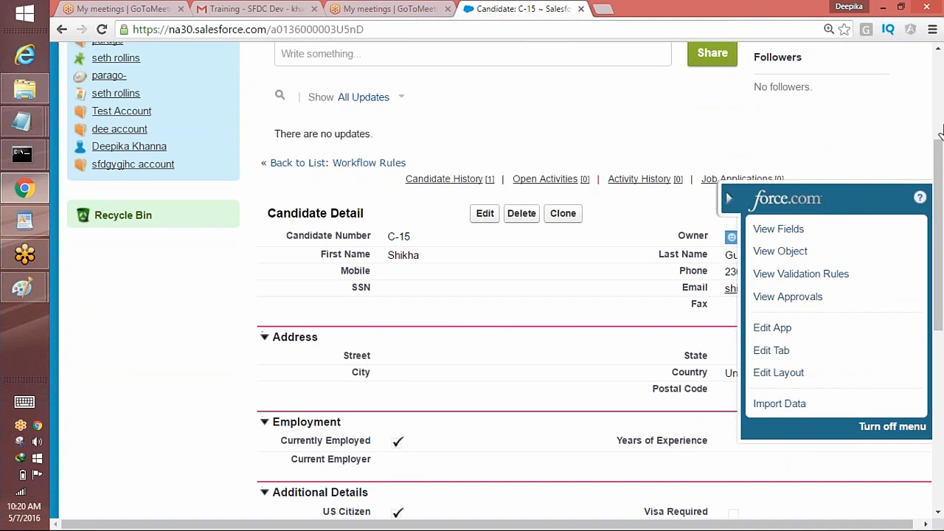
click(728, 209)
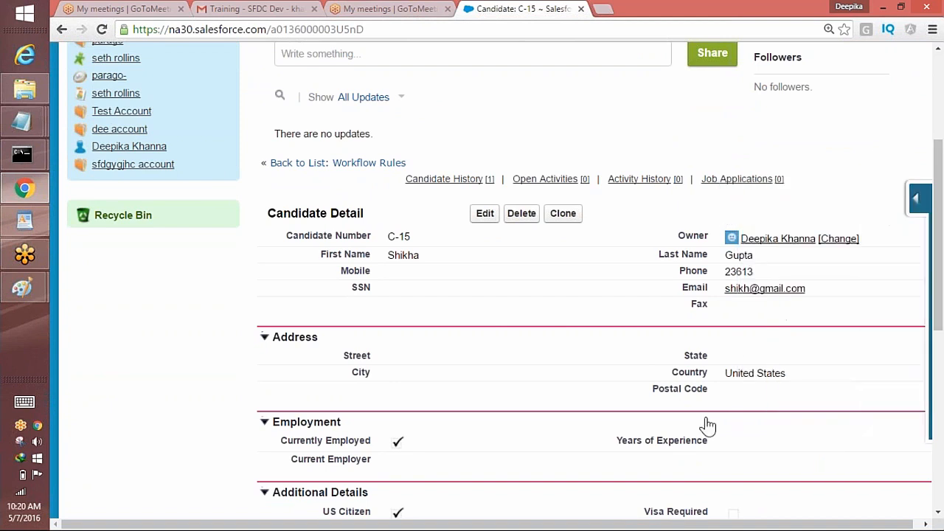
drag(725, 373, 787, 373)
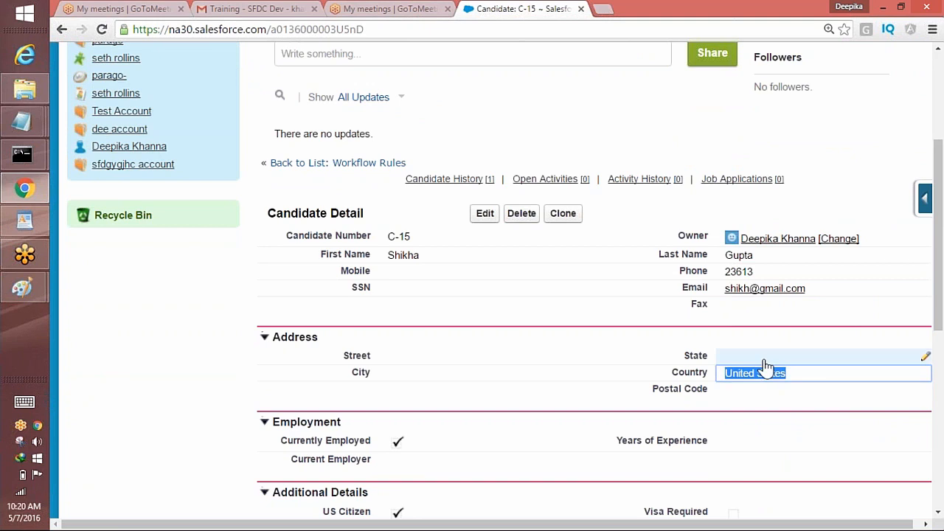
scroll(939, 236, up, 3)
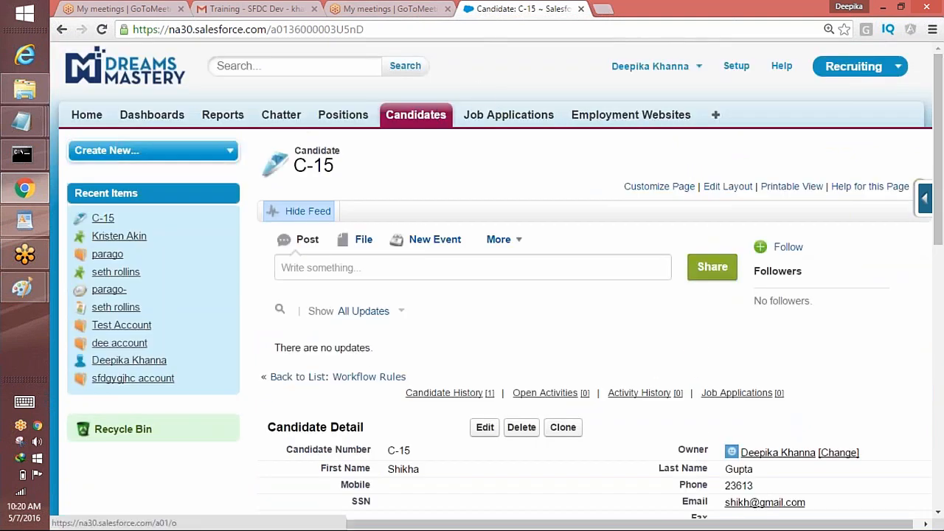
- Start another new Candidate record and enter the candidate's first and last name
click(416, 115)
click(480, 243)
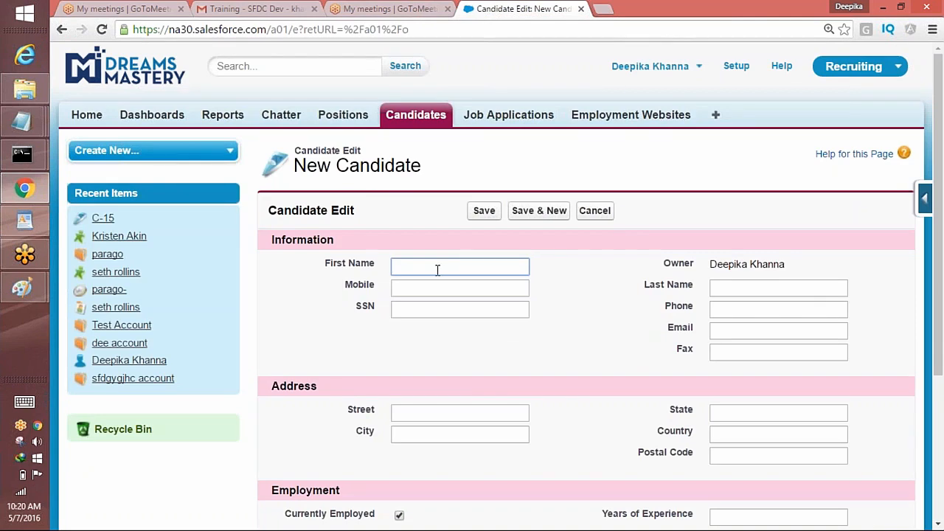
key(Tab)
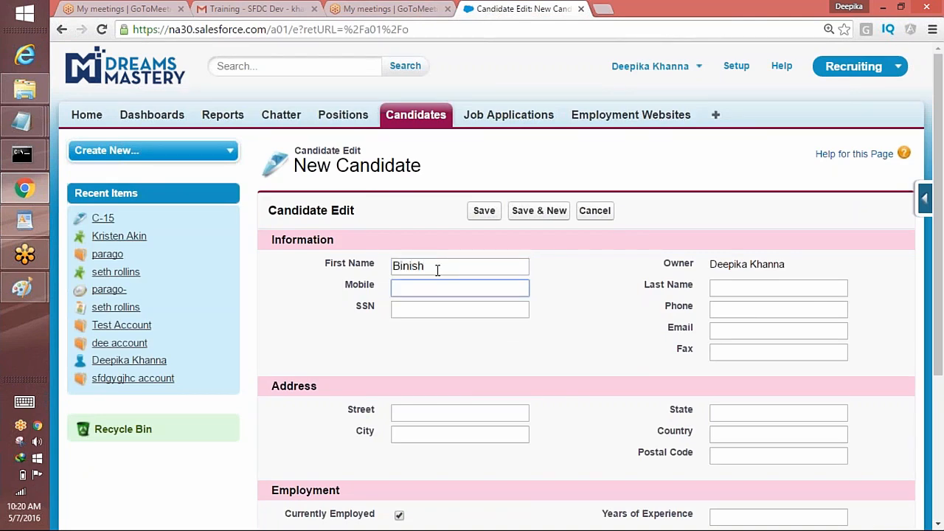
key(Tab)
key(Tab)
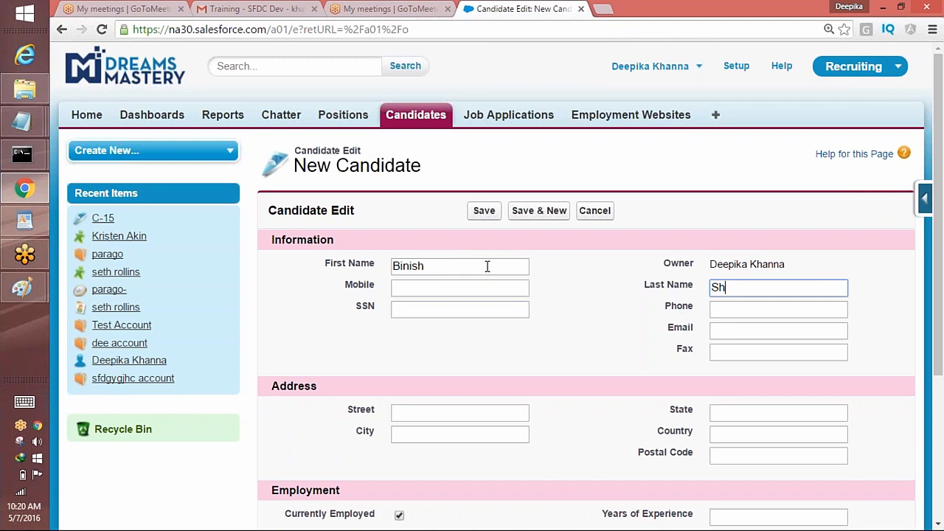
key(Tab)
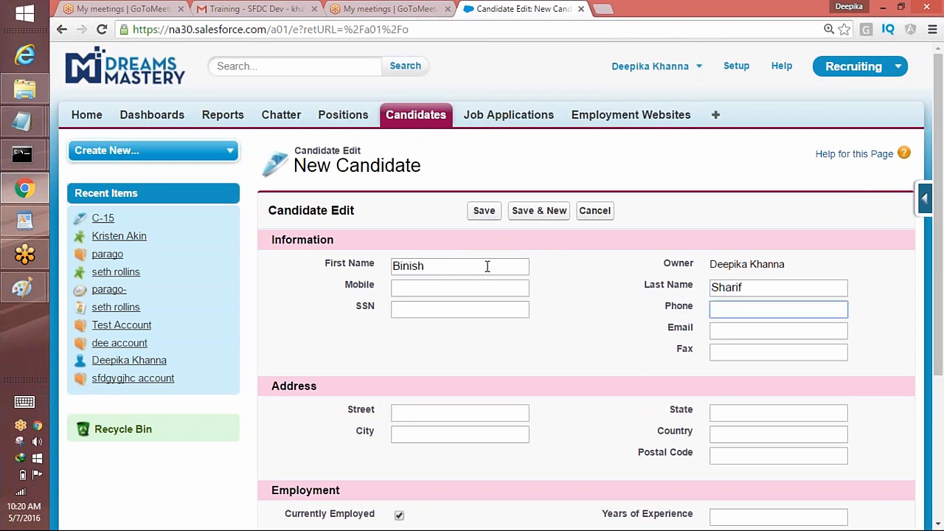
- Add the candidate's phone and e-mail, set Country to France, and save
text(281783)
key(Tab)
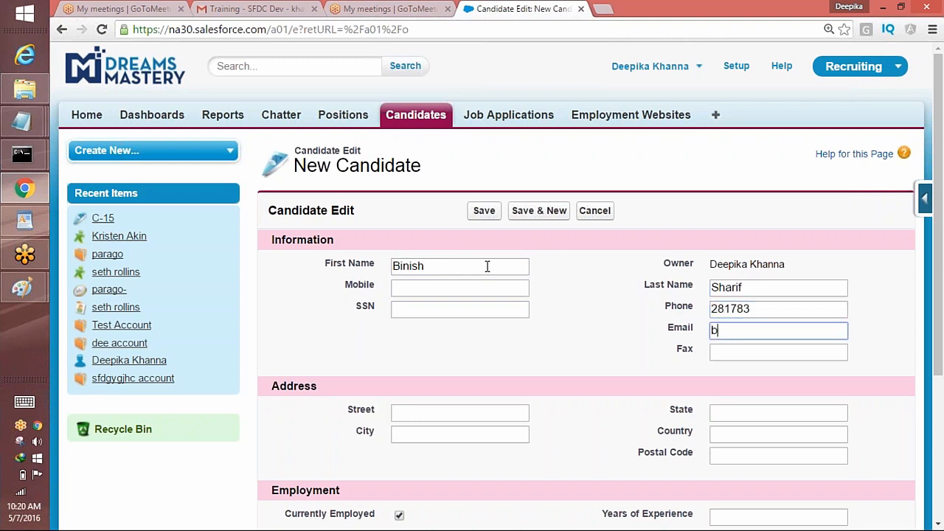
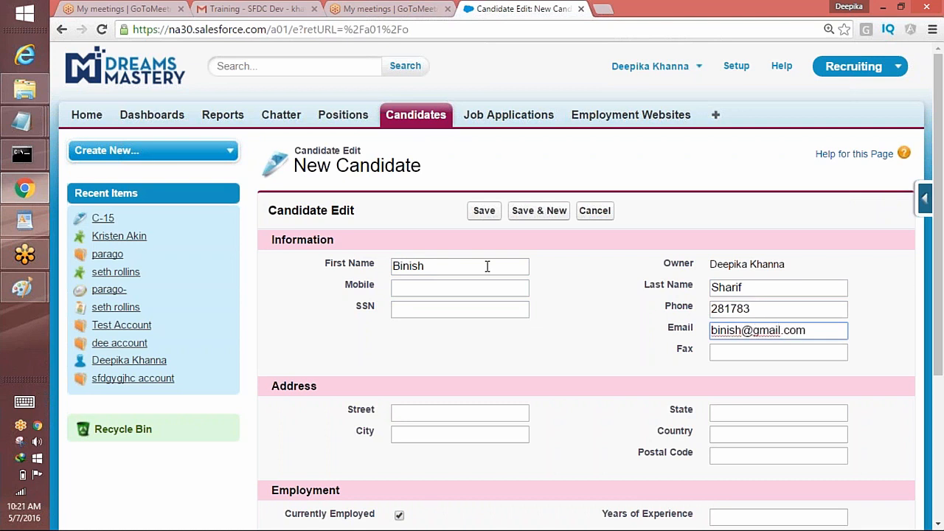
drag(938, 194, 938, 251)
click(737, 354)
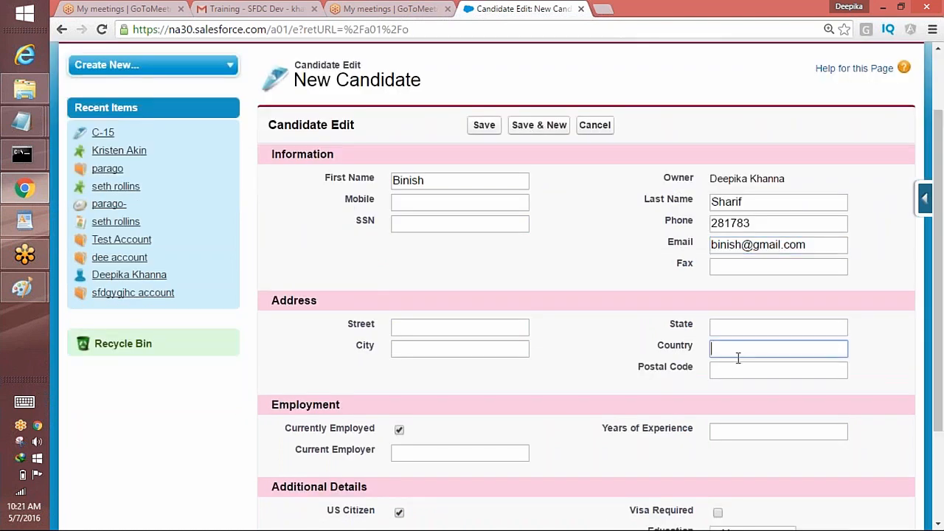
text(France)
click(484, 127)
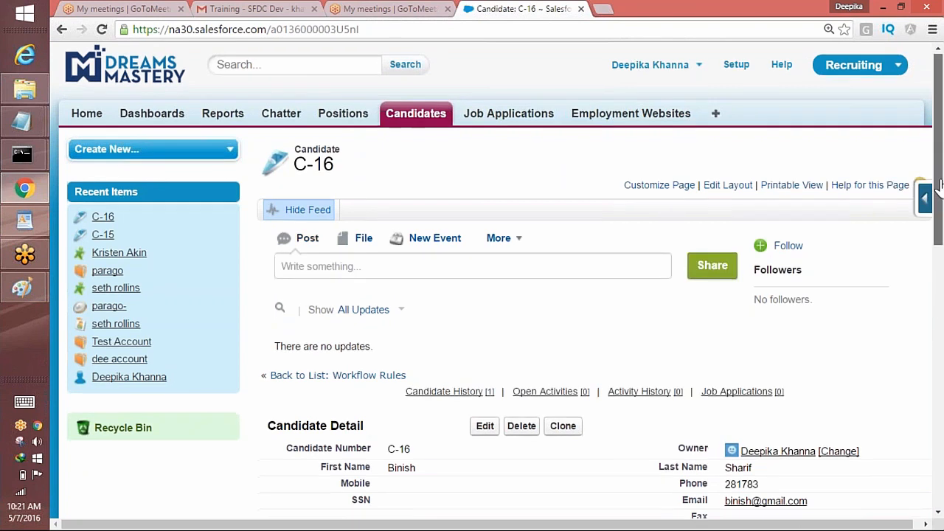
- Select the France country value on C-16's detail page
scroll(745, 353, down, 3)
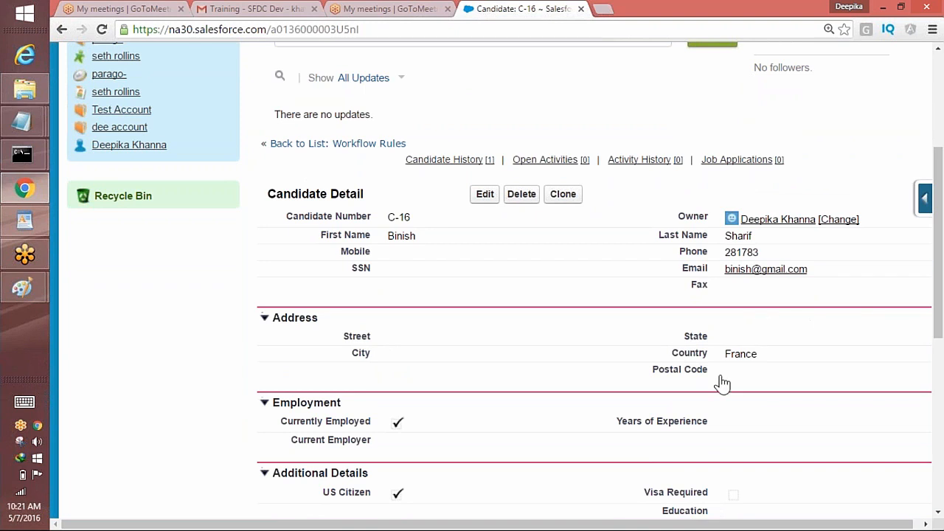
drag(673, 352, 799, 348)
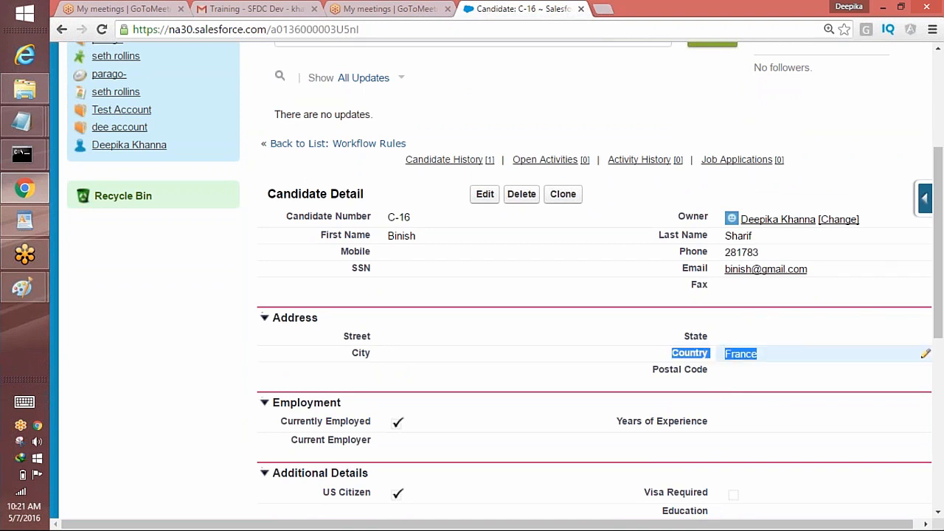
mouse_move(940, 249)
mouse_down()
mouse_move(942, 235)
mouse_move(941, 261)
mouse_up()
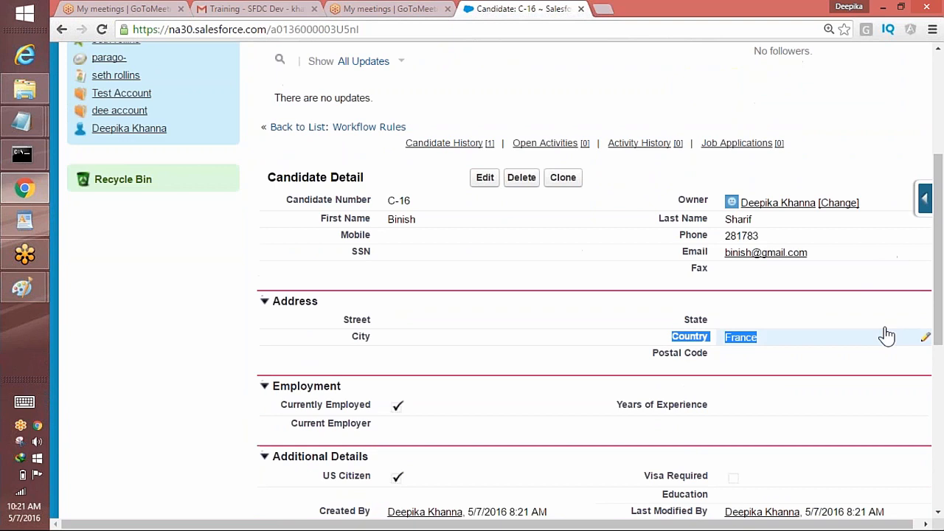
click(926, 341)
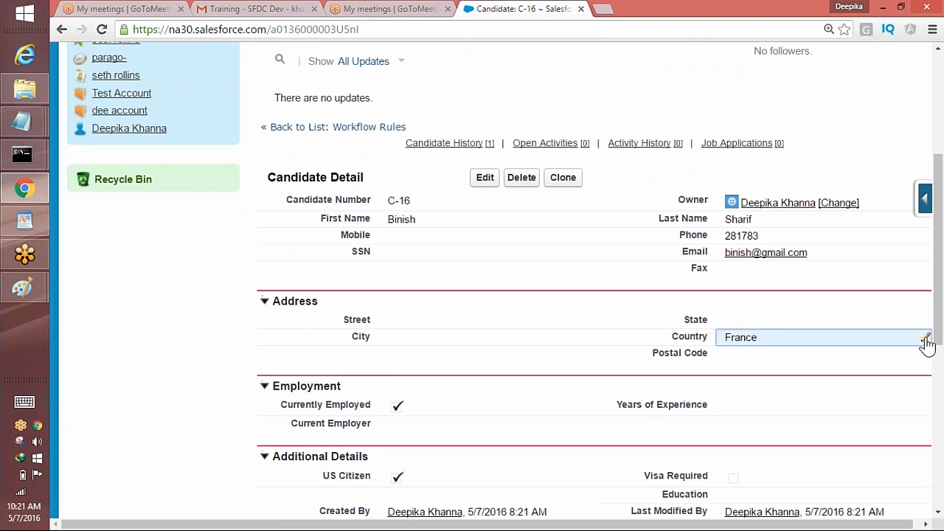
double_click(815, 342)
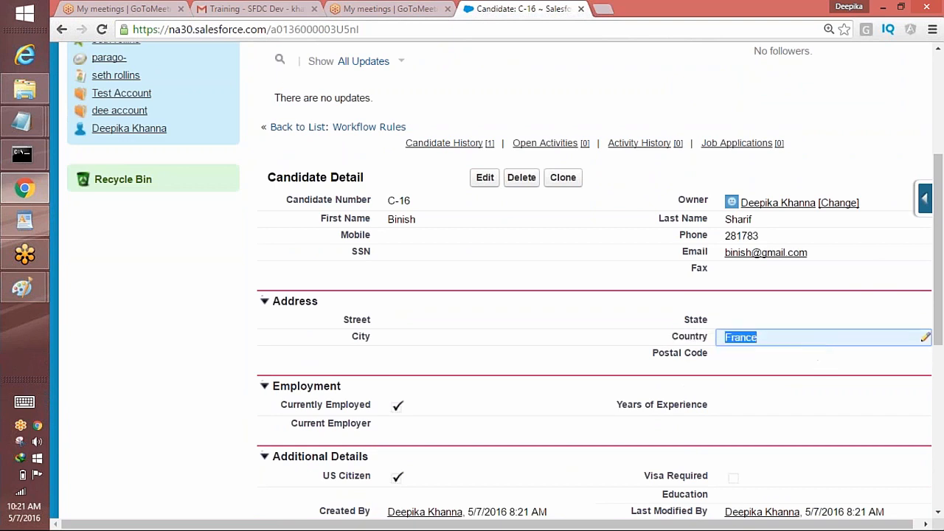
- Edit C-16, delete France from the Country field, and save
click(489, 182)
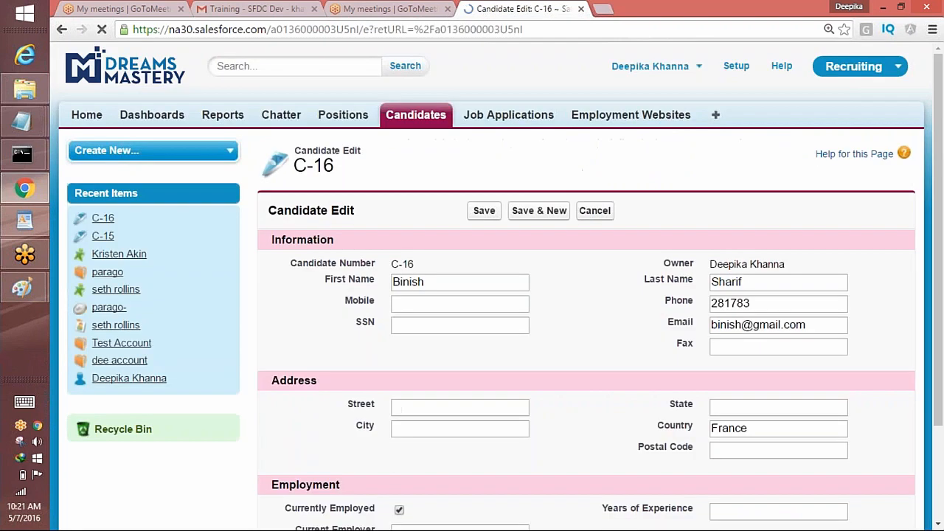
double_click(780, 428)
key(BackSpace)
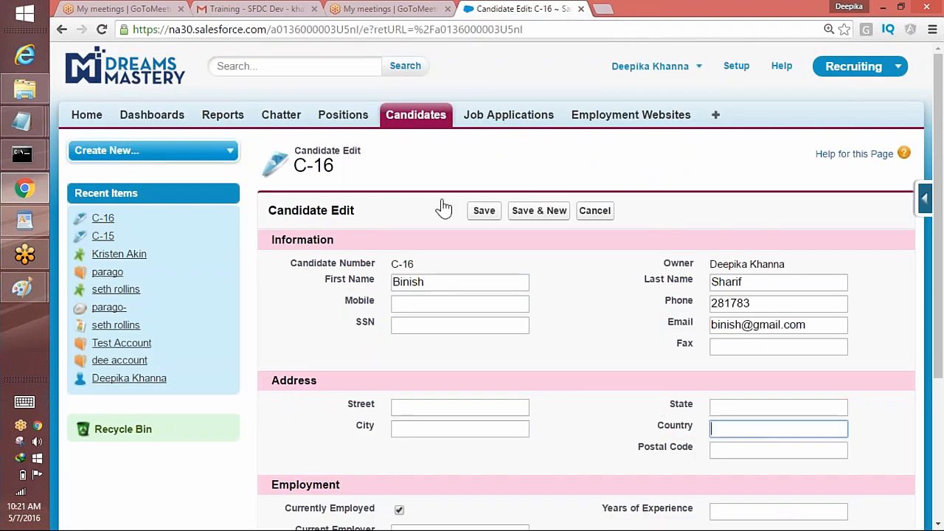
click(476, 214)
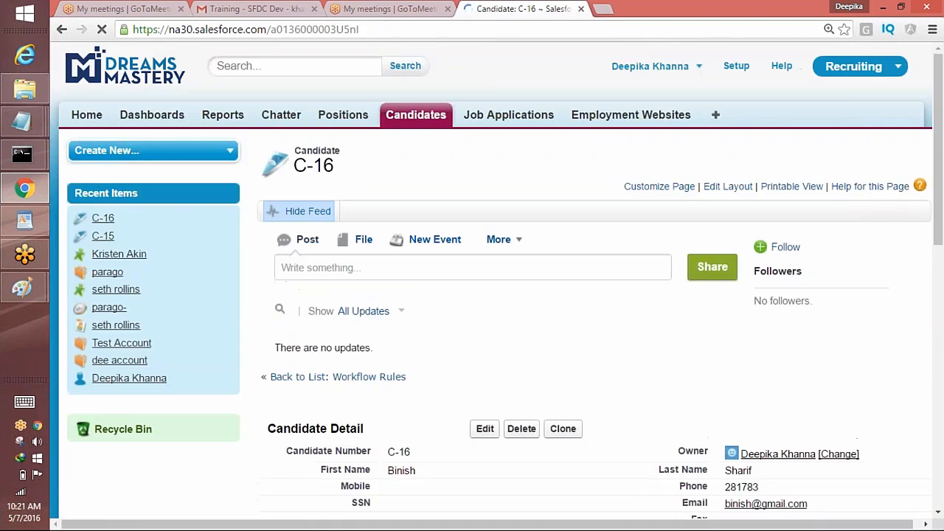
- Return to the top of C-16's page and go to Setup's Force.com Home
scroll(733, 416, down, 3)
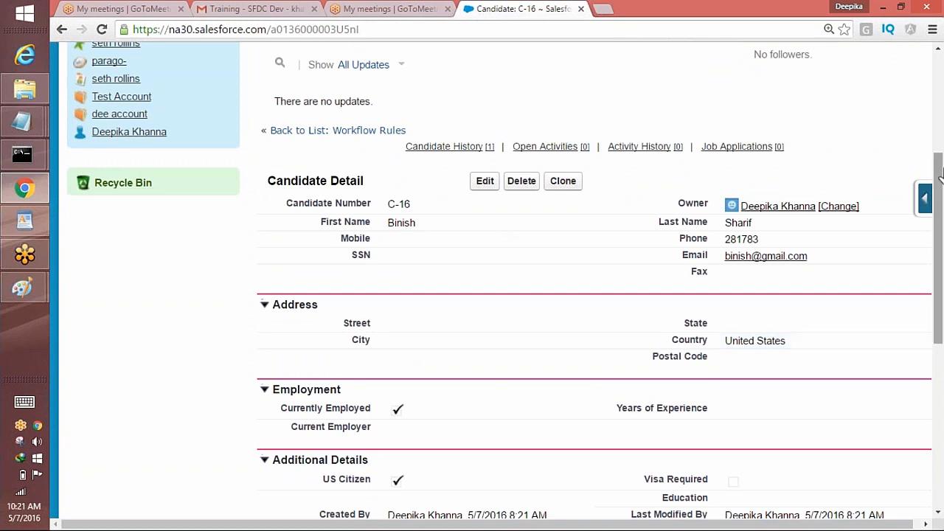
drag(940, 159, 942, 103)
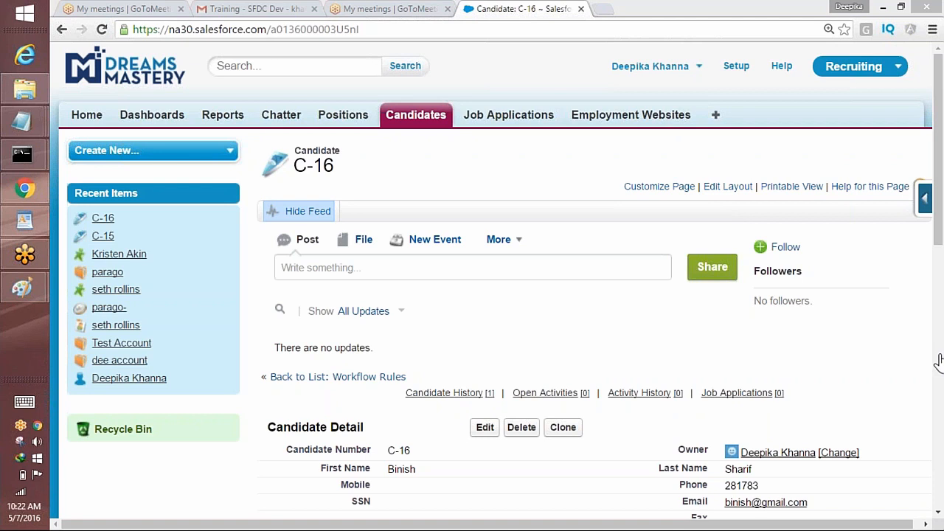
scroll(616, 249, down, 2)
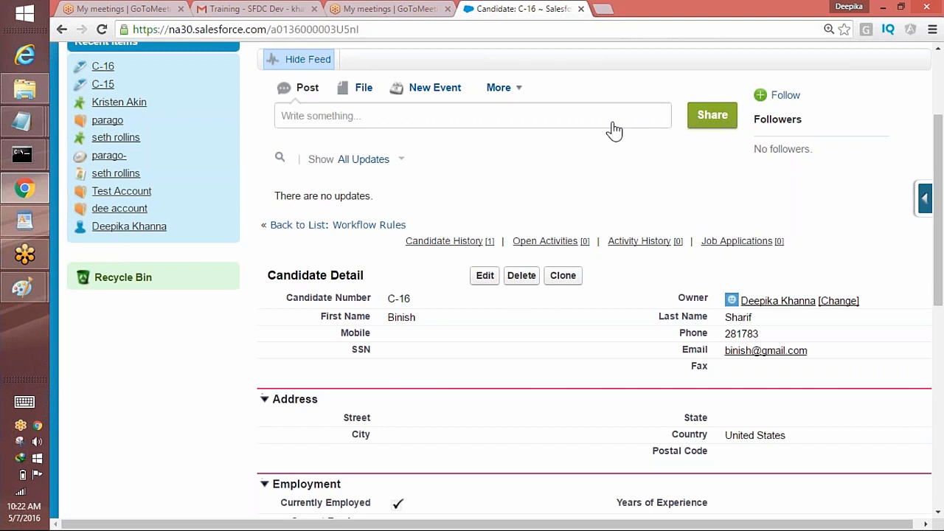
scroll(596, 379, up, 3)
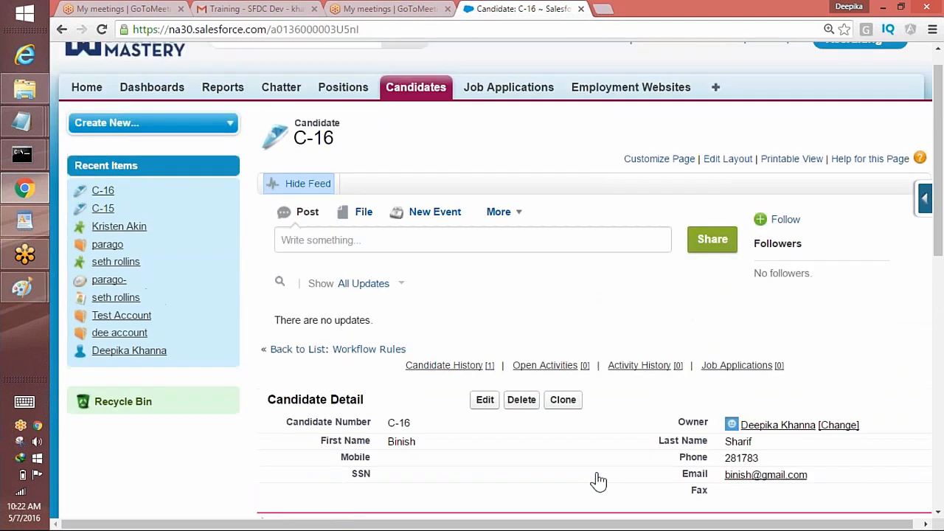
click(920, 48)
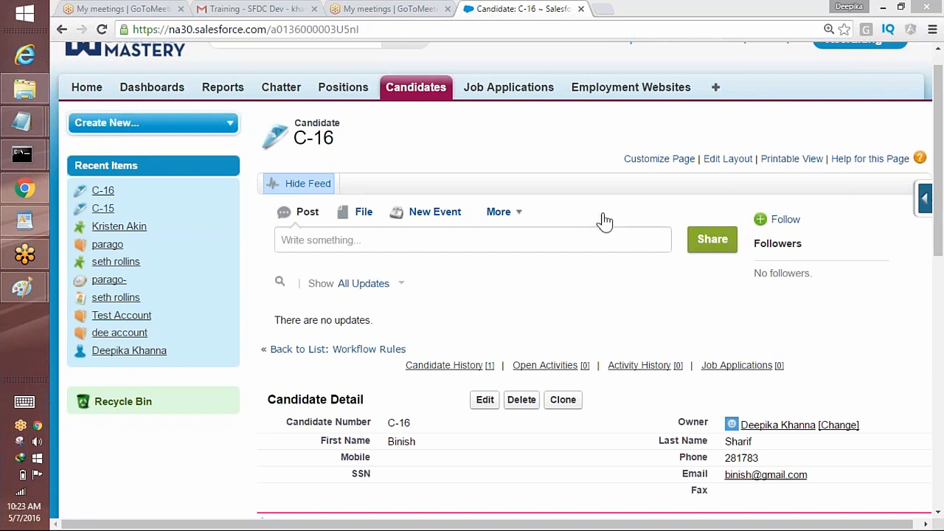
scroll(941, 130, up, 1)
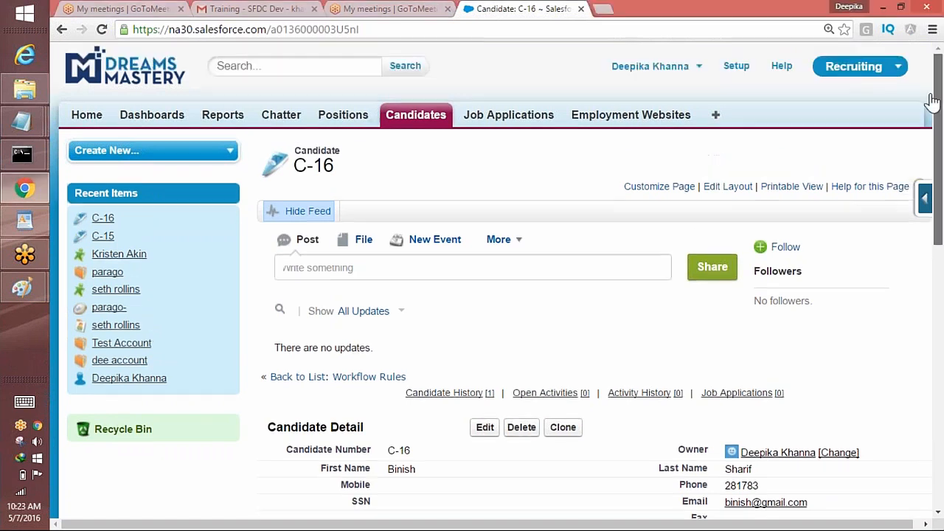
click(736, 65)
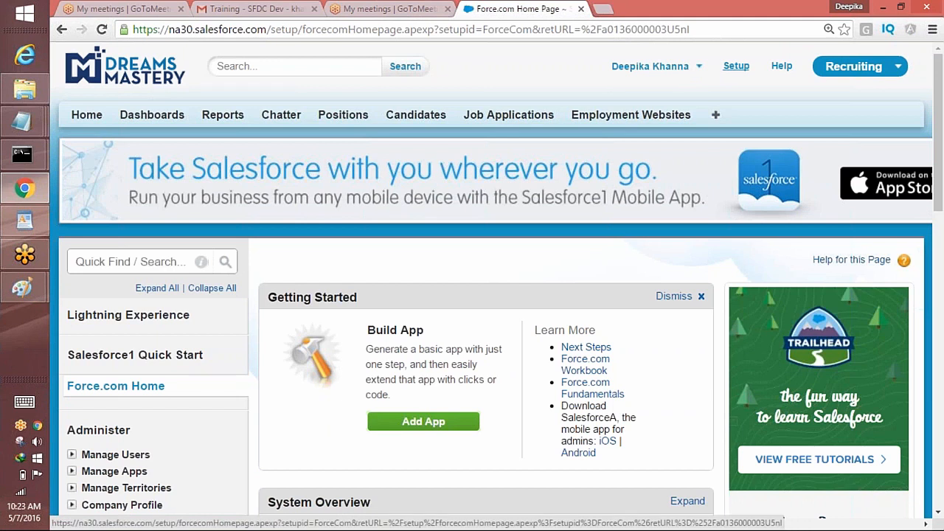
- In Paint, start a new blank picture, discarding the old sketch unsaved
click(22, 287)
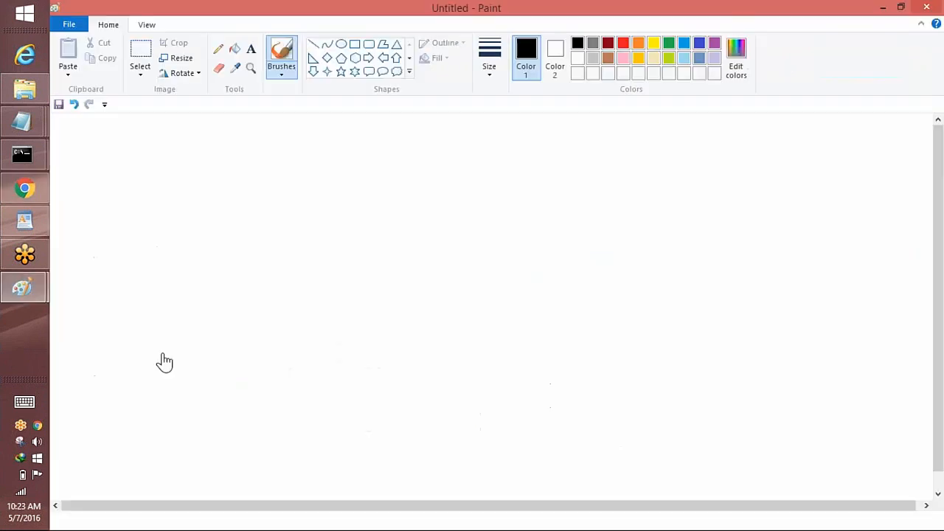
click(69, 24)
click(71, 25)
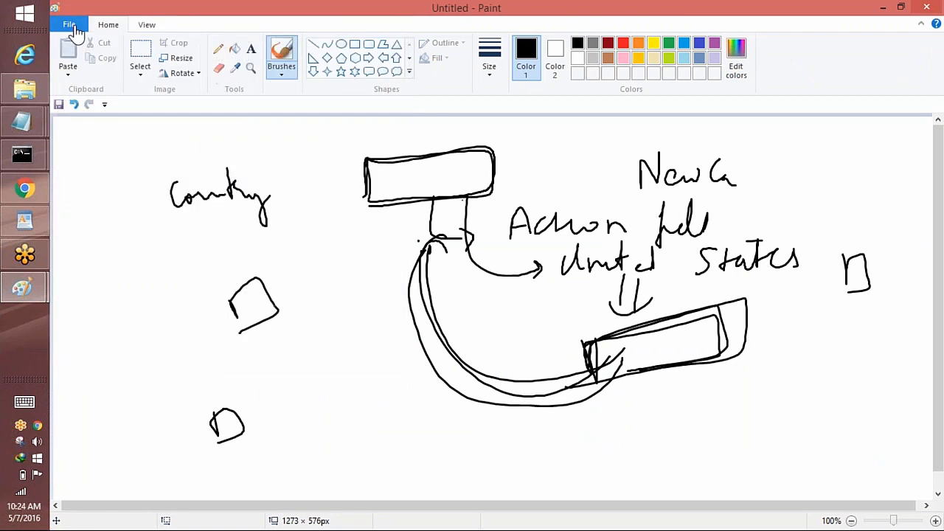
click(71, 25)
click(98, 53)
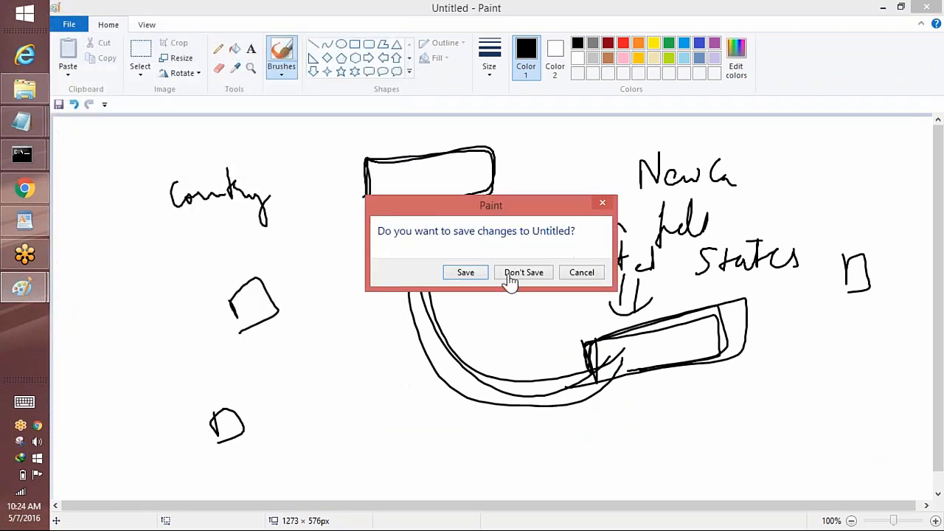
click(509, 275)
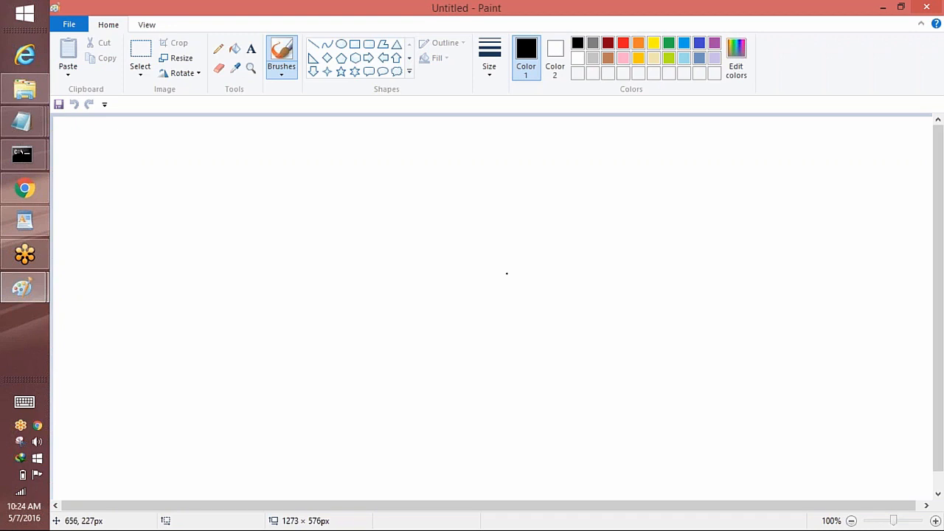
- Draw an underlined 'Candidate' with a bracket, connected to a circled 'Task'
mouse_move(533, 177)
mouse_down()
mouse_move(526, 211)
mouse_move(592, 200)
mouse_move(652, 209)
mouse_move(687, 165)
mouse_move(679, 195)
mouse_move(706, 213)
mouse_up()
drag(495, 242, 721, 218)
click(606, 184)
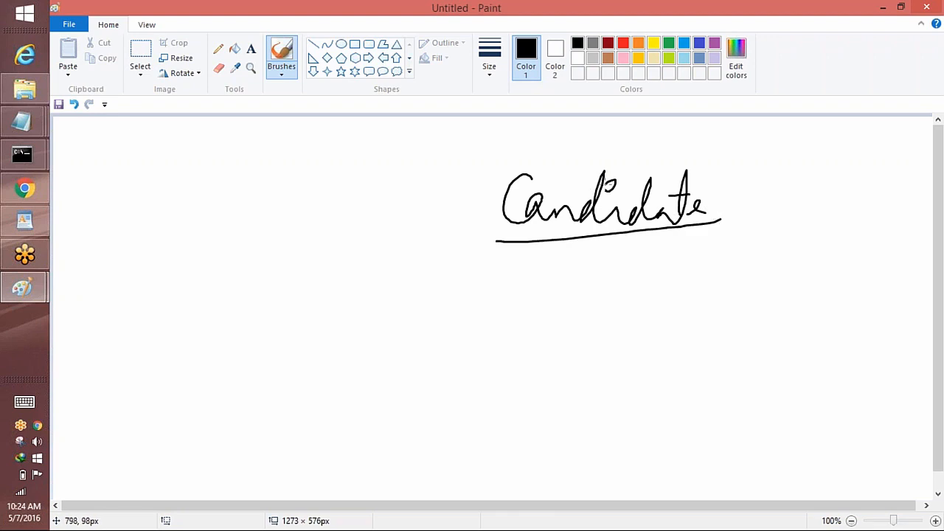
mouse_move(570, 238)
mouse_down()
mouse_move(481, 280)
mouse_move(477, 296)
mouse_up()
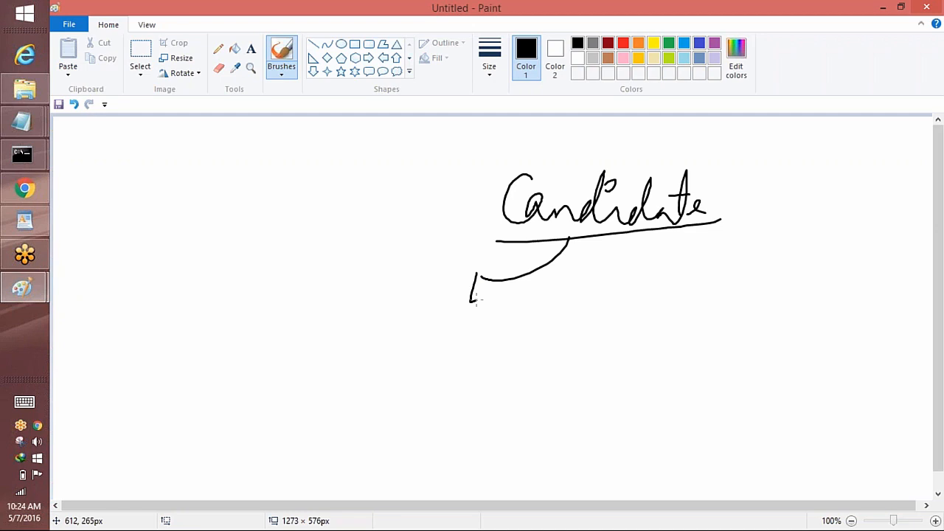
drag(751, 178, 764, 228)
mouse_move(442, 312)
mouse_down()
mouse_move(461, 333)
mouse_move(506, 320)
mouse_move(545, 326)
mouse_up()
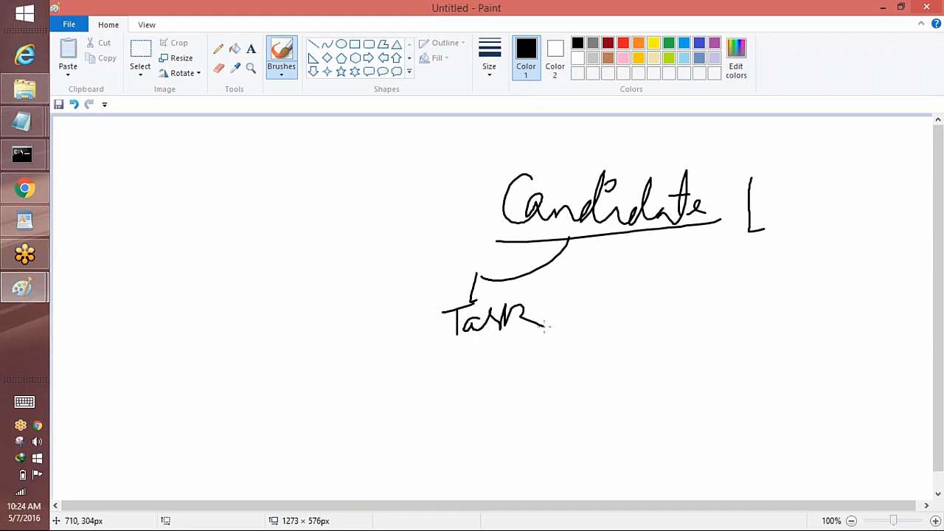
mouse_move(522, 282)
mouse_down()
mouse_move(517, 375)
mouse_move(495, 272)
mouse_up()
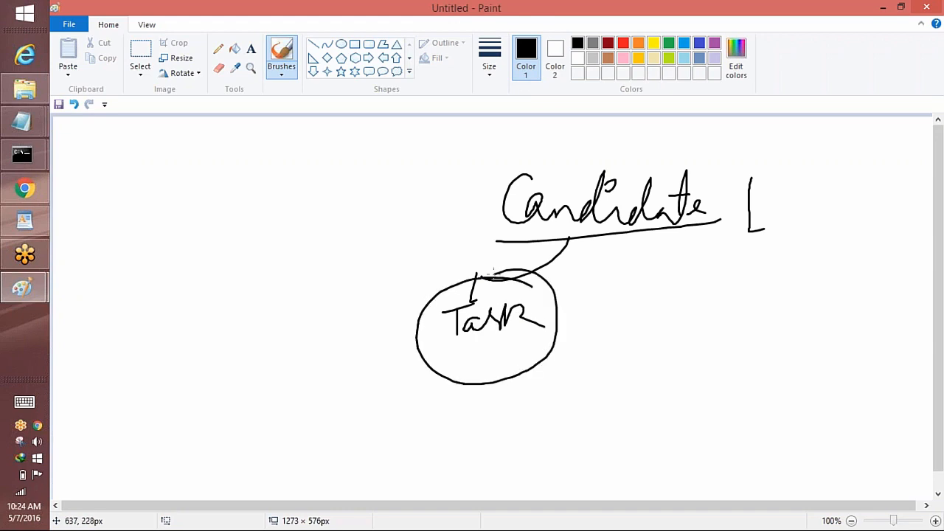
- Circle 'Candidate', add a brace, and handwrite the candidate's name followed by 'Dallas'
mouse_move(668, 150)
mouse_down()
mouse_move(499, 163)
mouse_move(656, 155)
mouse_up()
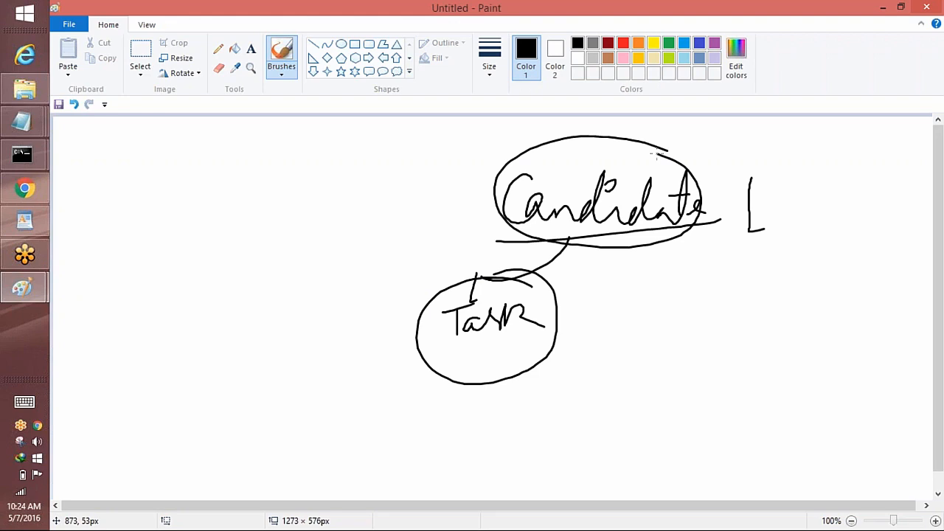
mouse_move(786, 130)
mouse_down()
mouse_move(770, 168)
mouse_move(790, 197)
mouse_up()
drag(831, 136, 869, 152)
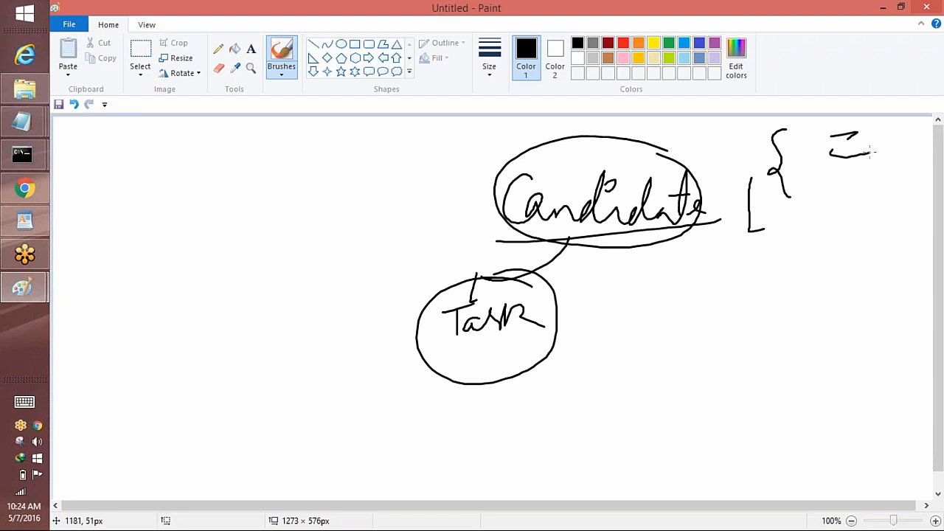
mouse_move(124, 183)
mouse_down()
mouse_move(162, 219)
mouse_move(186, 211)
mouse_move(200, 180)
mouse_move(228, 199)
mouse_move(282, 191)
mouse_up()
click(163, 189)
mouse_move(325, 154)
mouse_down()
mouse_move(331, 187)
mouse_move(399, 153)
mouse_move(419, 159)
mouse_move(390, 180)
mouse_move(153, 246)
mouse_up()
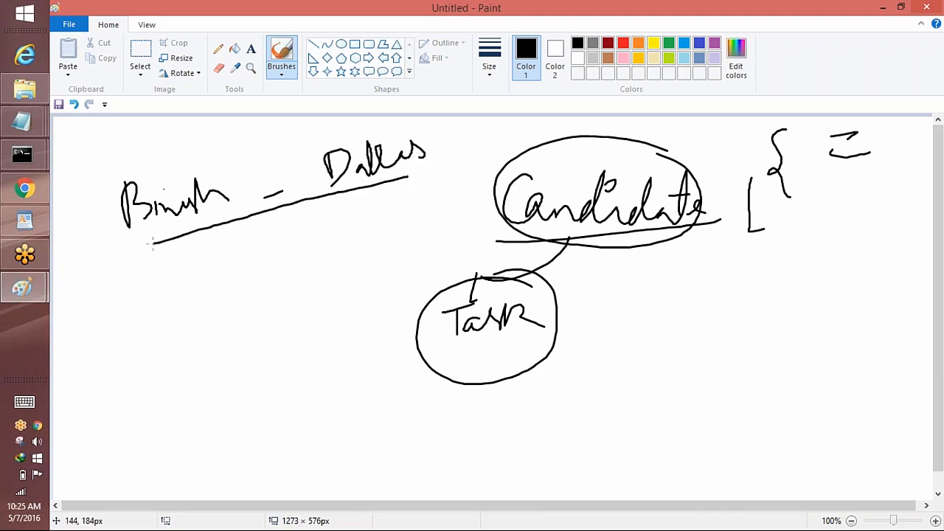
- Circle the name–Dallas entry, add a circled 'Dallas', arrows, and the user's name
mouse_move(442, 133)
mouse_down()
mouse_move(111, 173)
mouse_move(423, 174)
mouse_up()
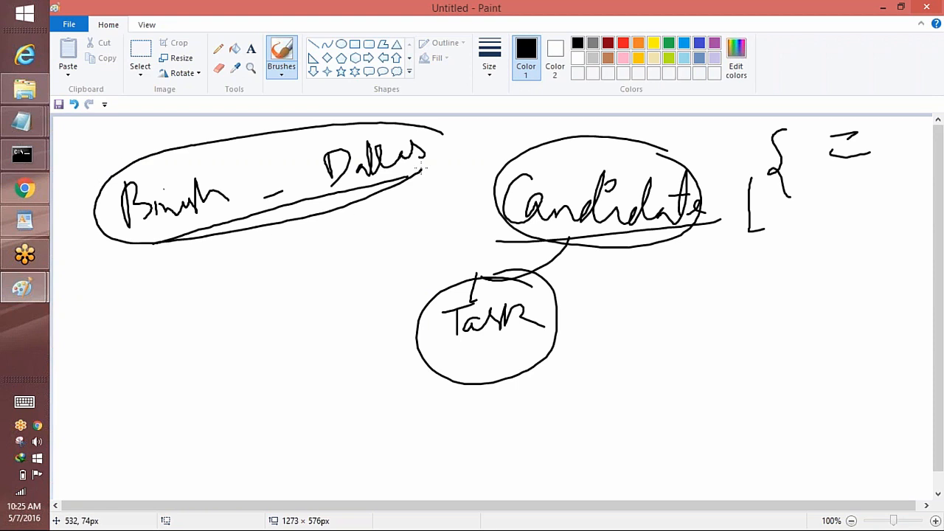
mouse_move(135, 353)
mouse_down()
mouse_move(151, 355)
mouse_move(165, 314)
mouse_move(189, 326)
mouse_move(208, 302)
mouse_move(197, 332)
mouse_up()
mouse_move(150, 382)
mouse_down()
mouse_move(284, 265)
mouse_move(323, 267)
mouse_move(360, 244)
mouse_move(375, 247)
mouse_up()
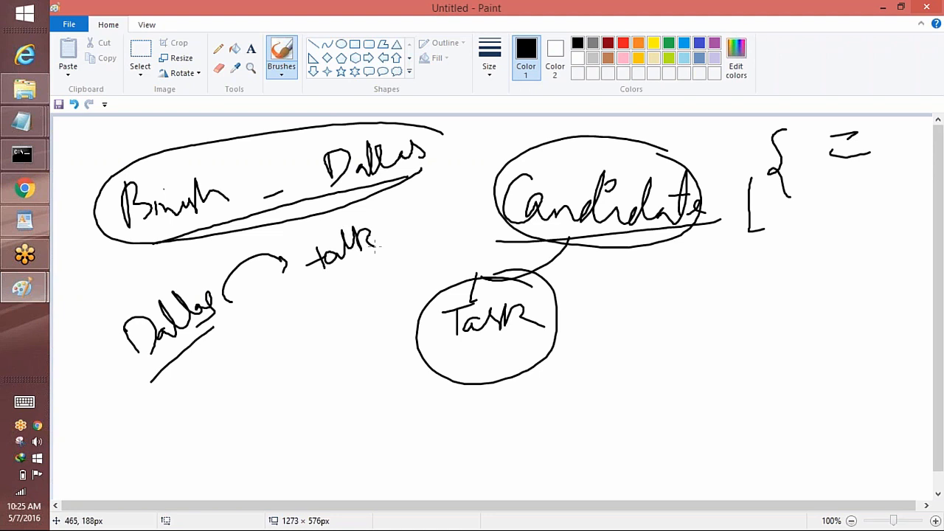
mouse_move(220, 271)
mouse_down()
mouse_move(112, 325)
mouse_move(205, 365)
mouse_up()
mouse_move(344, 251)
mouse_down()
mouse_move(168, 238)
mouse_move(180, 248)
mouse_up()
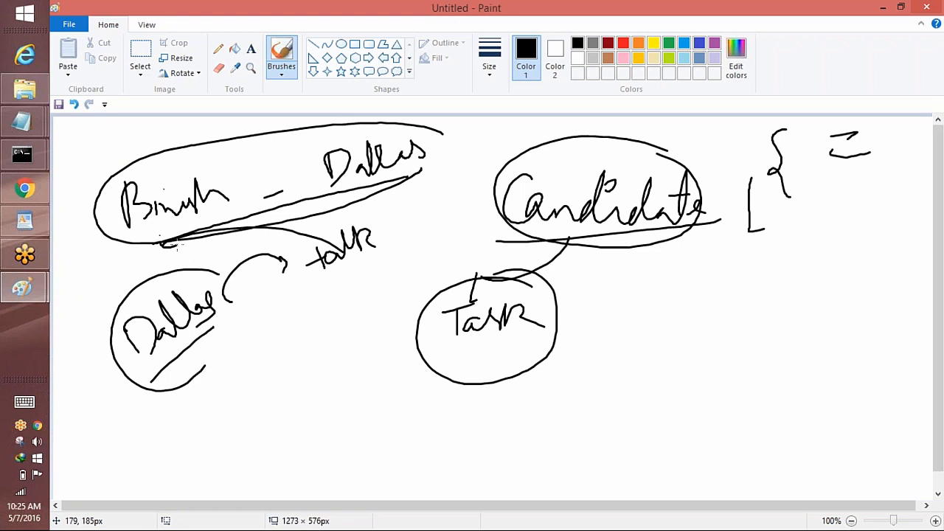
drag(280, 273, 260, 357)
mouse_move(235, 398)
mouse_down()
mouse_move(246, 427)
mouse_move(301, 391)
mouse_up()
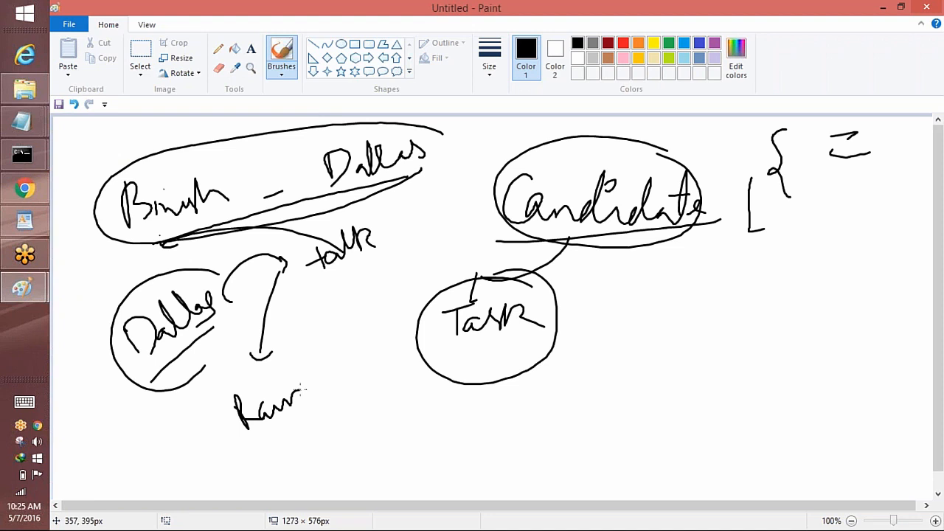
mouse_move(318, 273)
mouse_down()
mouse_move(284, 372)
mouse_move(308, 364)
mouse_up()
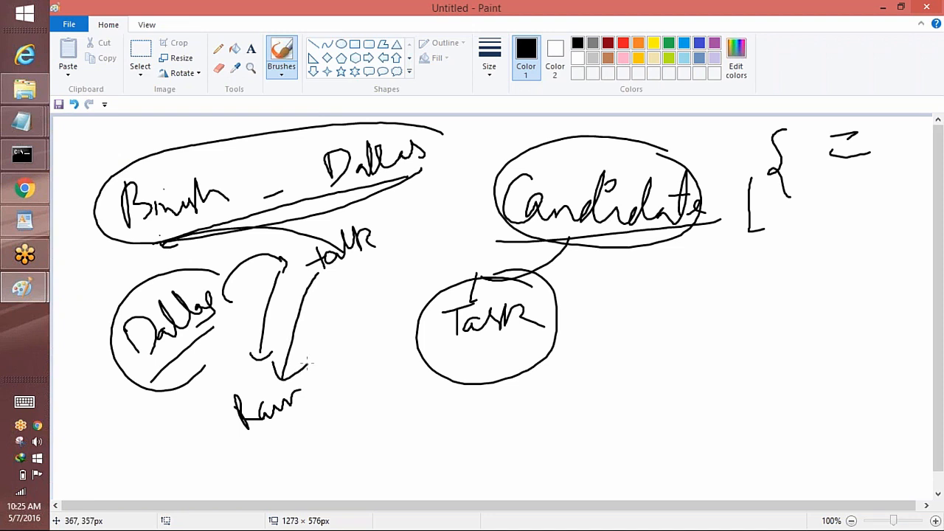
- Add a circled 'Queue' box, circle the user's name, write 'Create', then minimize Paint
mouse_move(661, 287)
mouse_down()
mouse_move(659, 327)
mouse_move(716, 321)
mouse_move(667, 328)
mouse_up()
mouse_move(685, 347)
mouse_down()
mouse_move(681, 381)
mouse_move(713, 356)
mouse_move(767, 352)
mouse_up()
mouse_move(779, 329)
mouse_down()
mouse_move(729, 407)
mouse_move(787, 328)
mouse_up()
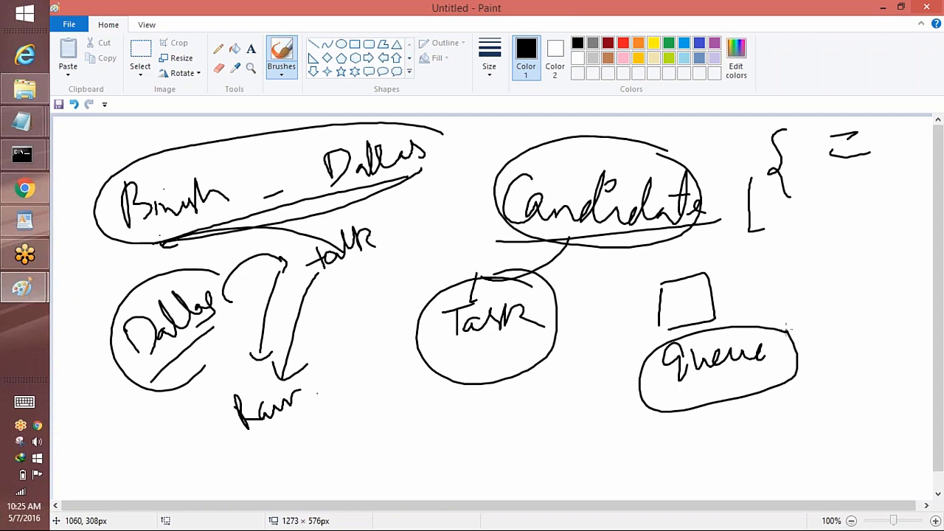
drag(318, 393, 214, 418)
click(657, 394)
mouse_move(264, 370)
mouse_down()
mouse_move(202, 413)
mouse_move(311, 431)
mouse_move(286, 364)
mouse_up()
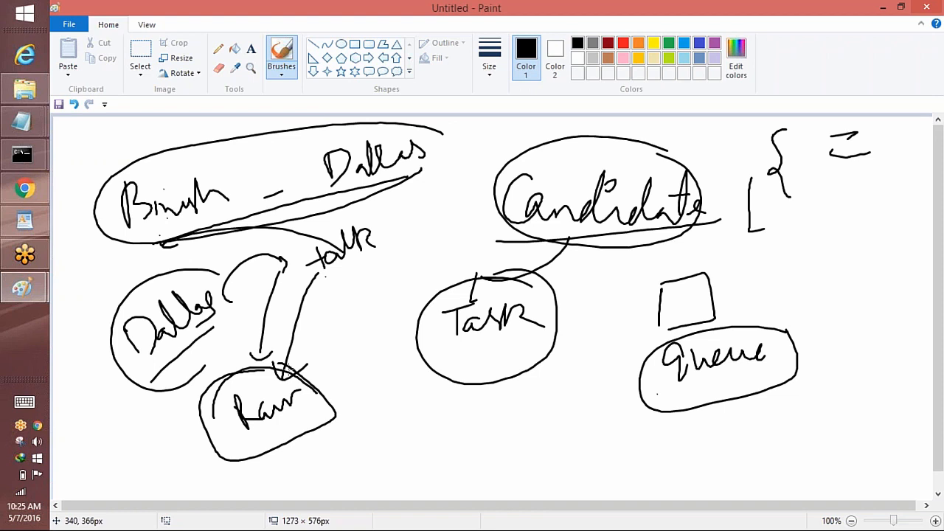
drag(324, 401, 229, 435)
mouse_move(782, 233)
mouse_down()
mouse_move(793, 255)
mouse_move(844, 244)
mouse_move(887, 258)
mouse_up()
click(882, 7)
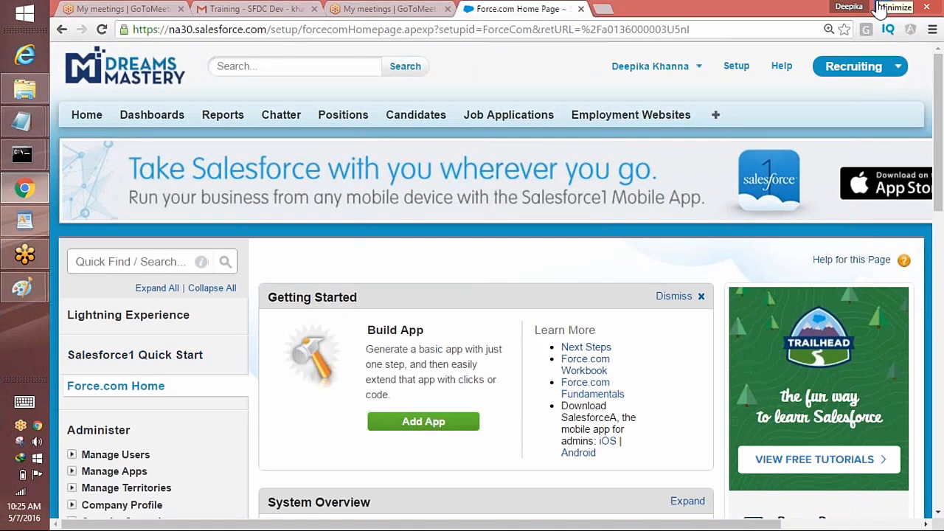
- Search Setup's Quick Find for 'workflo' and open Workflow Rules
click(739, 74)
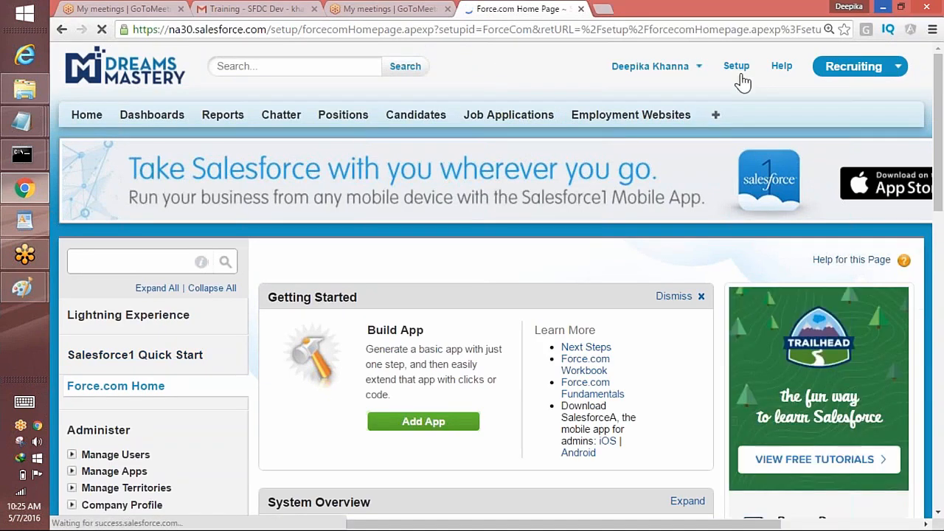
click(120, 264)
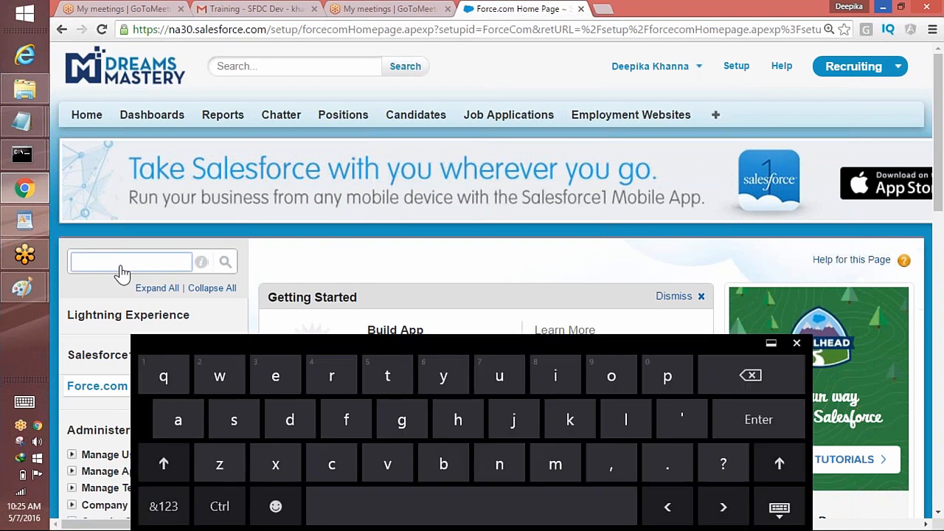
text(work)
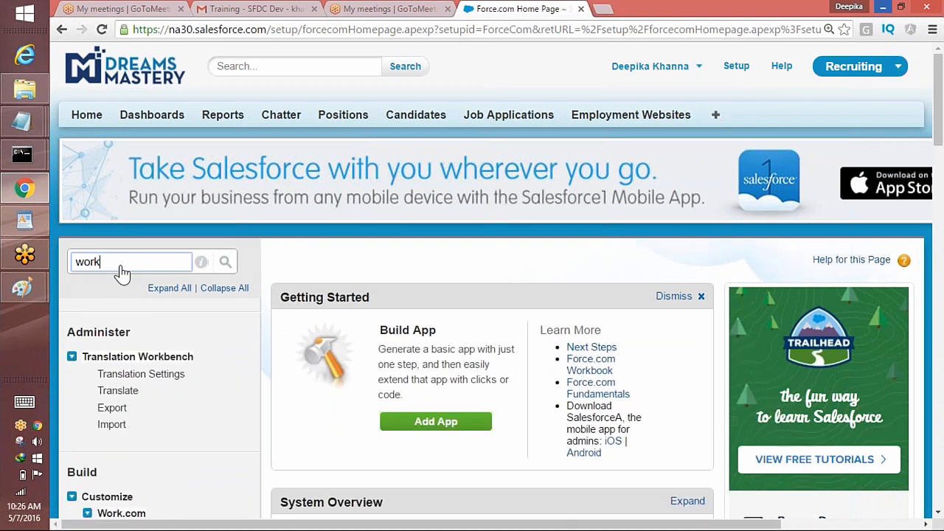
scroll(211, 299, down, 2)
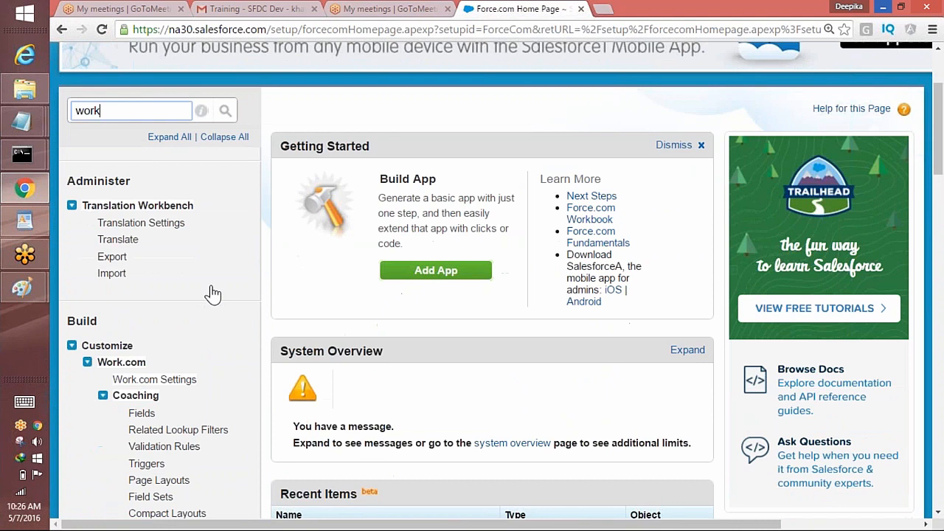
scroll(222, 409, up, 1)
text(flo)
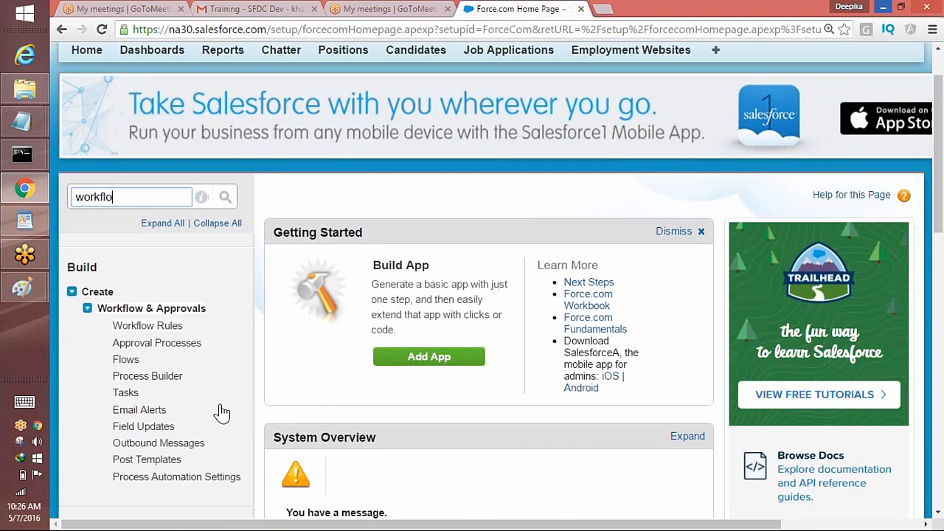
scroll(179, 379, up, 1)
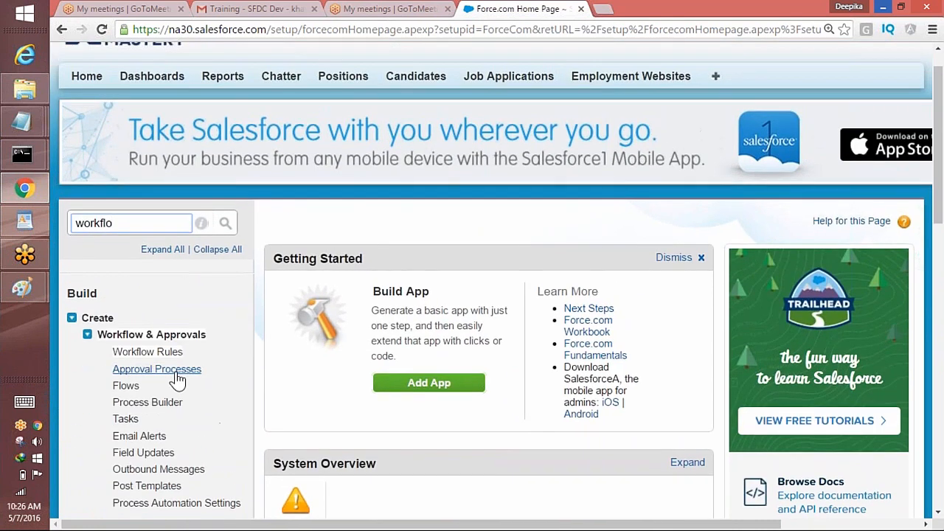
click(169, 369)
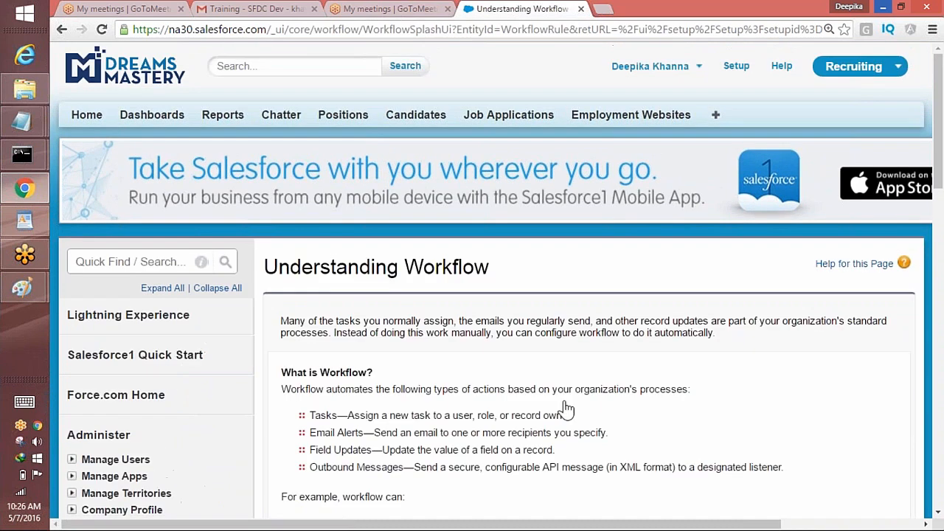
- Continue past the Understanding Workflow page to view the All Workflow Rules table
scroll(567, 409, down, 5)
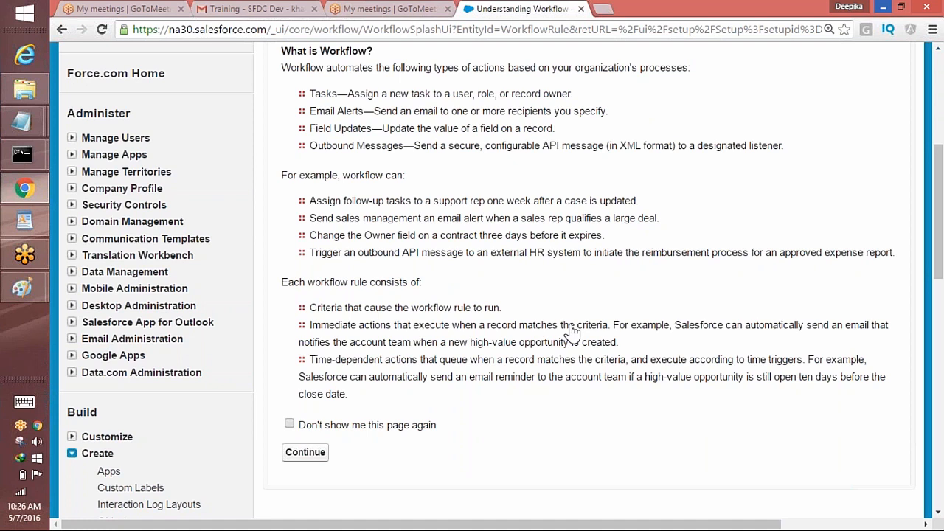
click(305, 452)
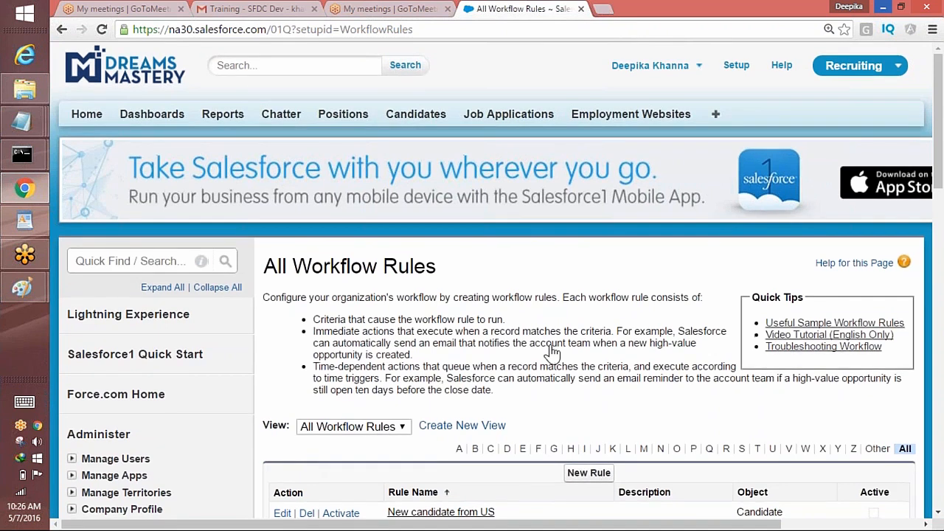
scroll(557, 238, down, 2)
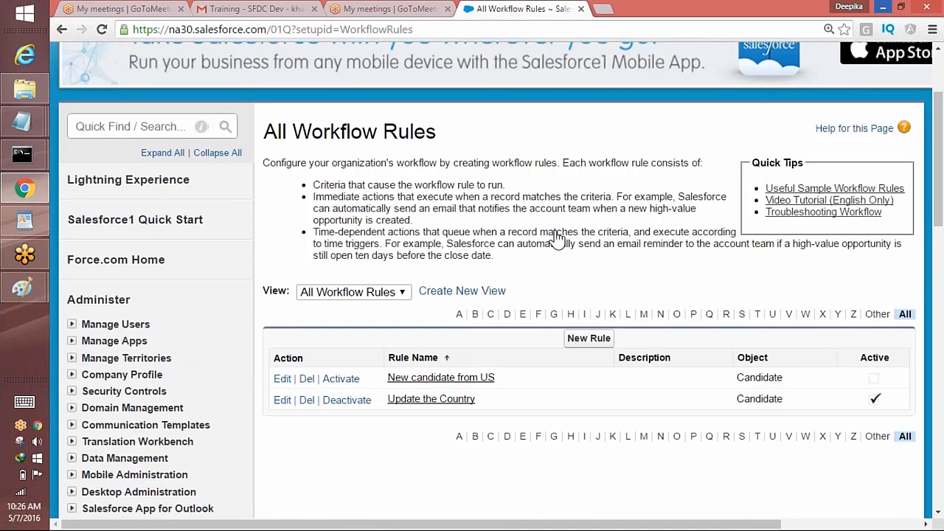
- Deactivate Update the Country and start a new workflow rule on the Candidate object
click(343, 402)
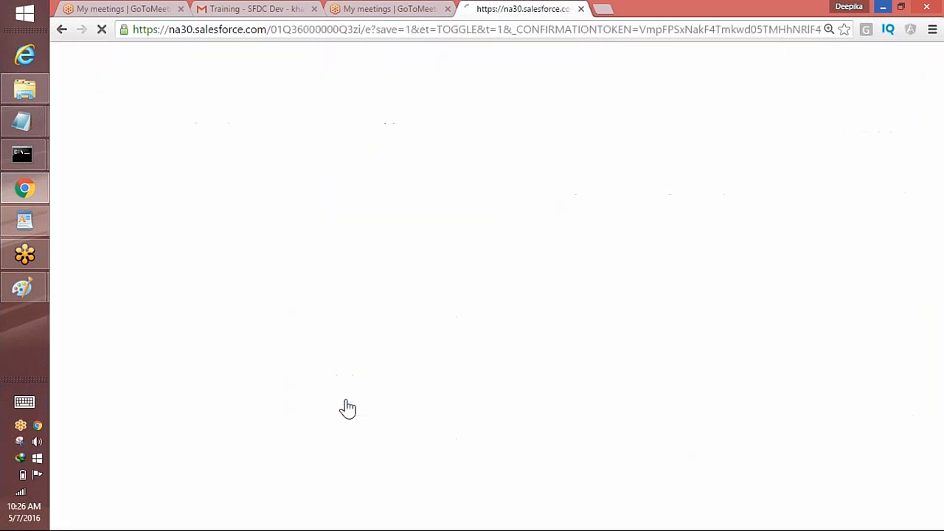
scroll(627, 249, down, 2)
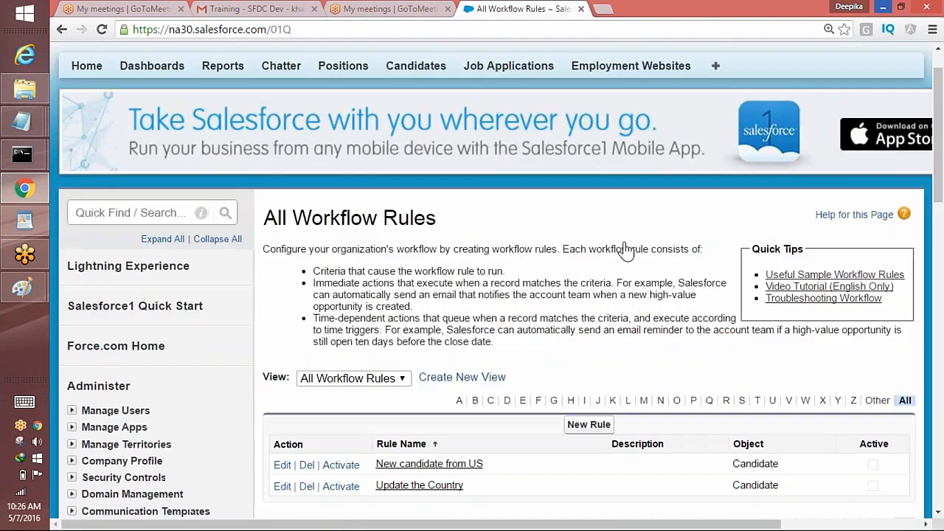
click(588, 343)
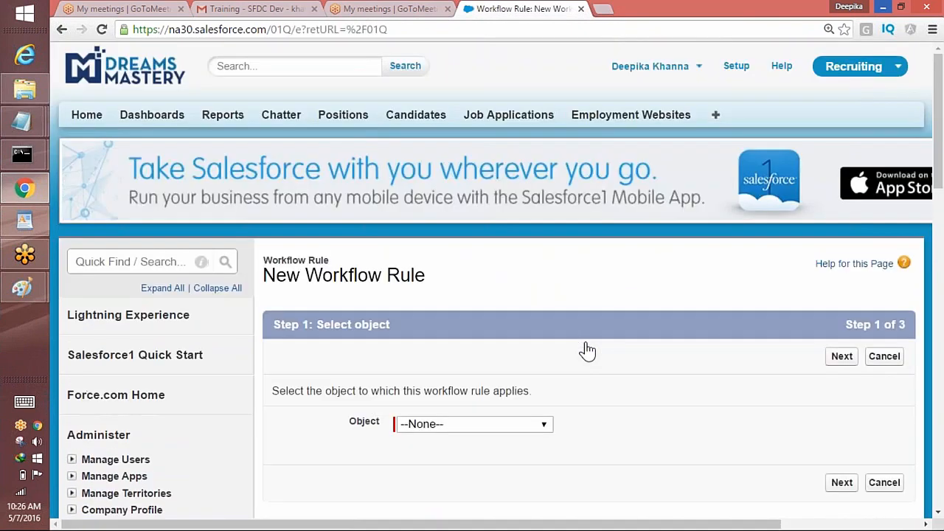
scroll(580, 325, down, 1)
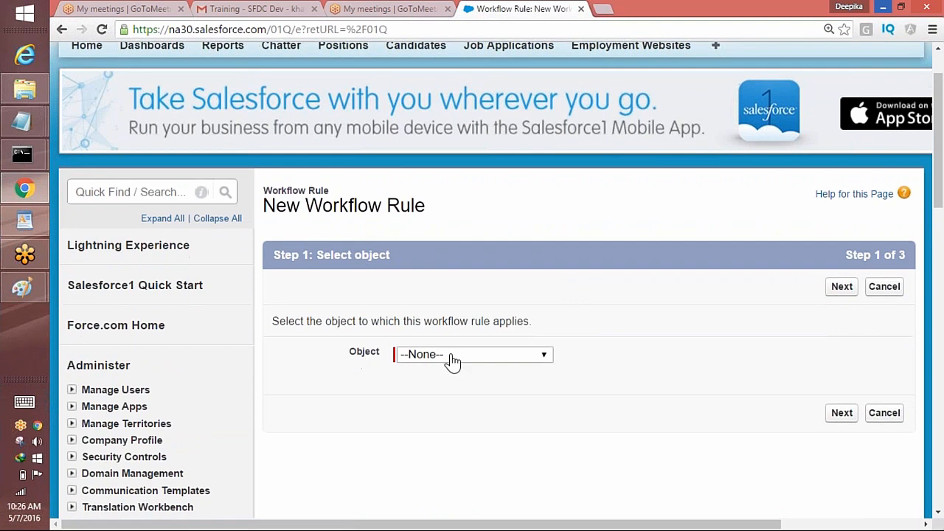
click(450, 360)
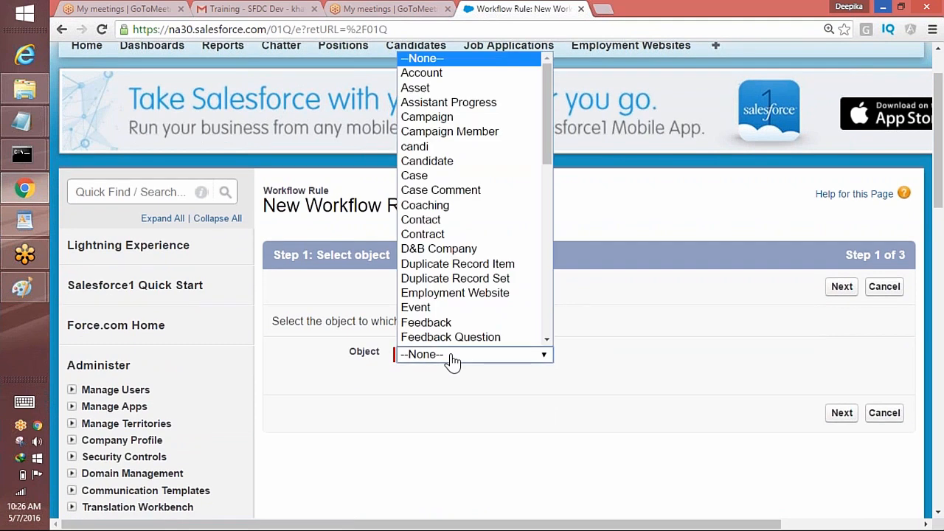
click(448, 161)
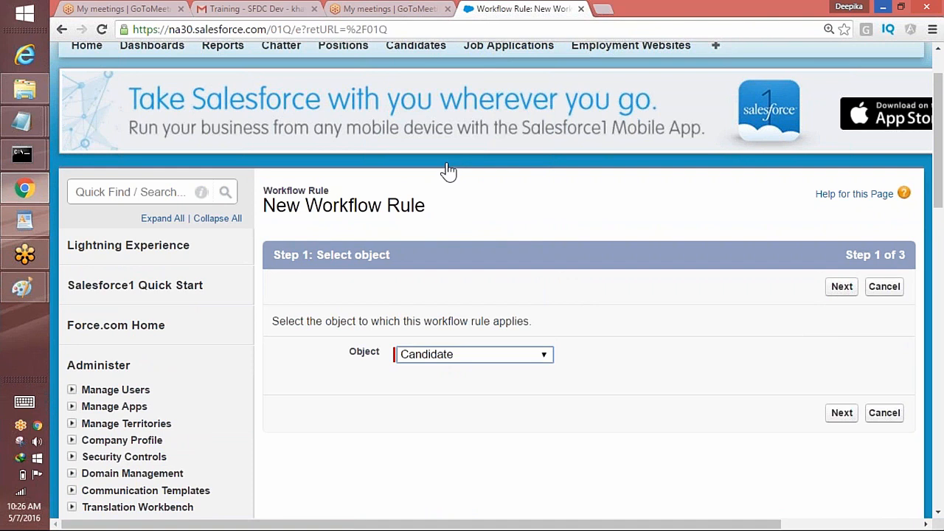
click(842, 413)
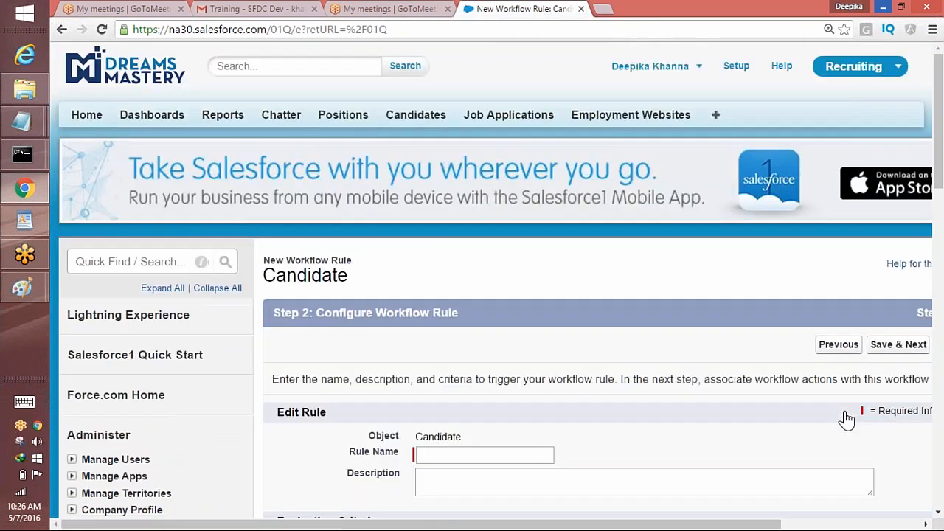
- Name the new rule 'Assign a task for user'
scroll(578, 310, down, 1)
click(442, 379)
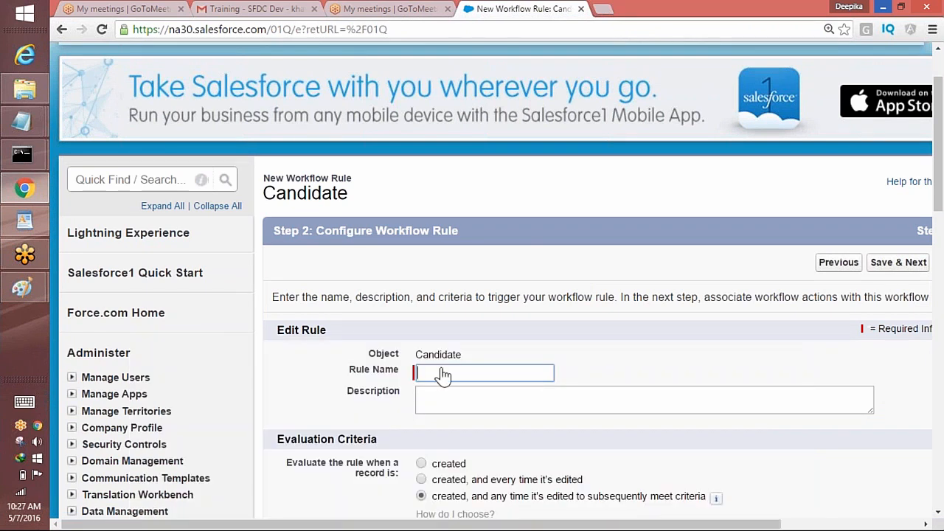
click(440, 376)
scroll(692, 274, down, 1)
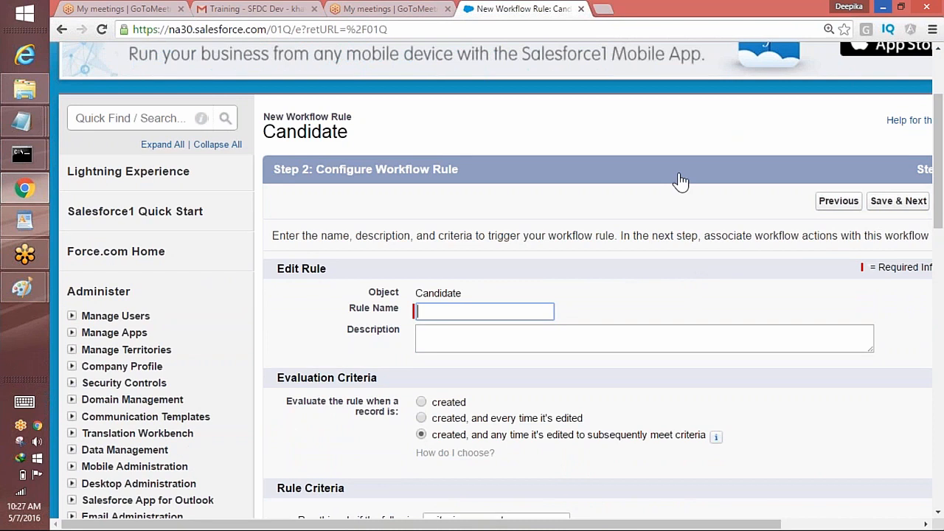
text(When a candi)
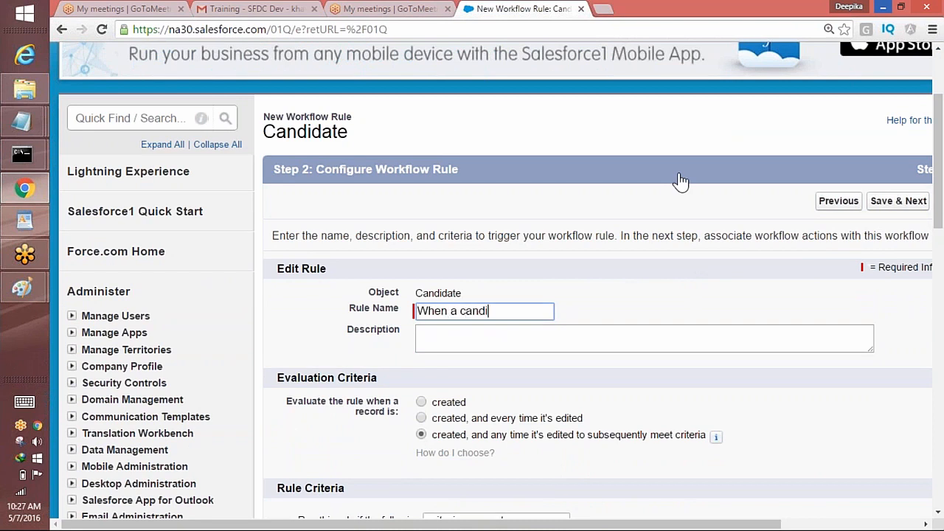
key(BackSpace)
key(BackSpace)
key(BackSpace)
key(BackSpace)
key(BackSpace)
key(BackSpace)
key(BackSpace)
key(BackSpace)
key(BackSpace)
key(BackSpace)
key(BackSpace)
key(BackSpace)
text(As)
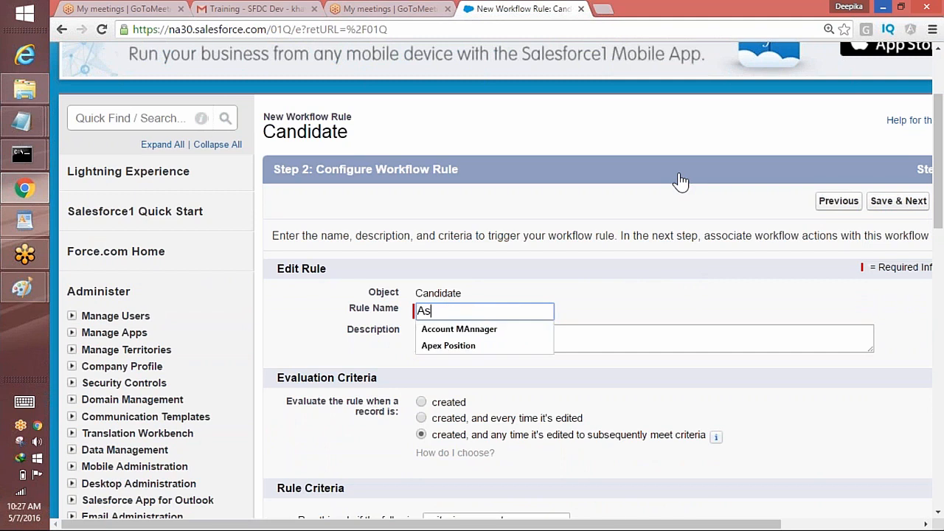
text(sign a taks)
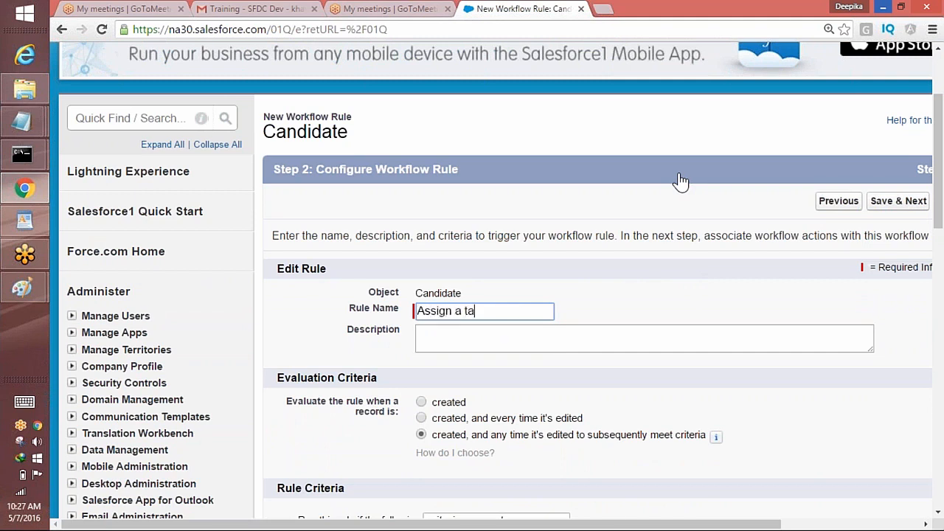
key(BackSpace)
key(BackSpace)
key(BackSpace)
text(sk fro)
key(BackSpace)
key(BackSpace)
text(or user)
scroll(496, 255, down, 4)
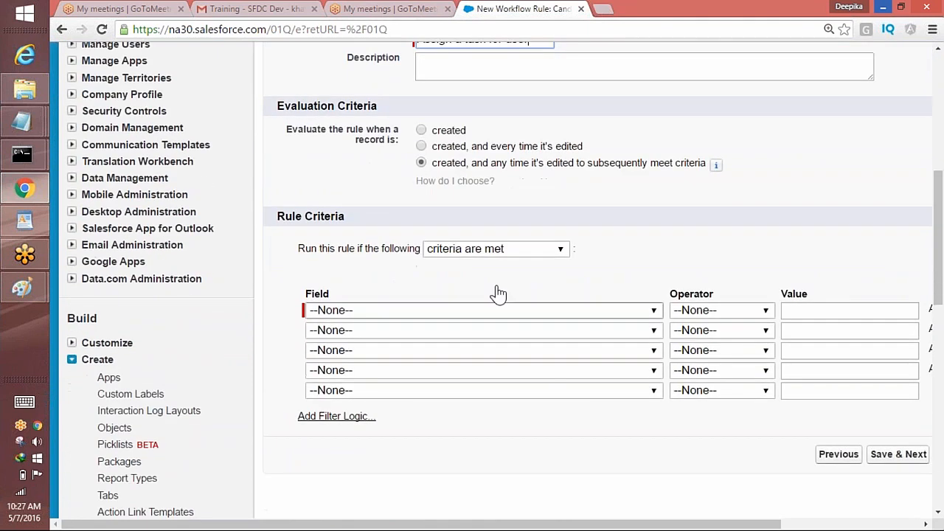
- Set the rule criterion to Candidate: State equals Texas
click(415, 312)
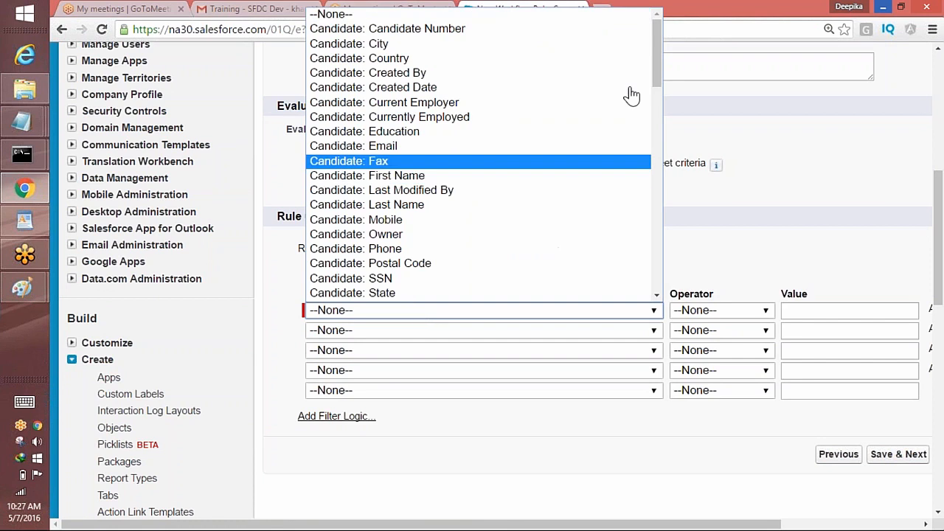
drag(937, 224, 941, 200)
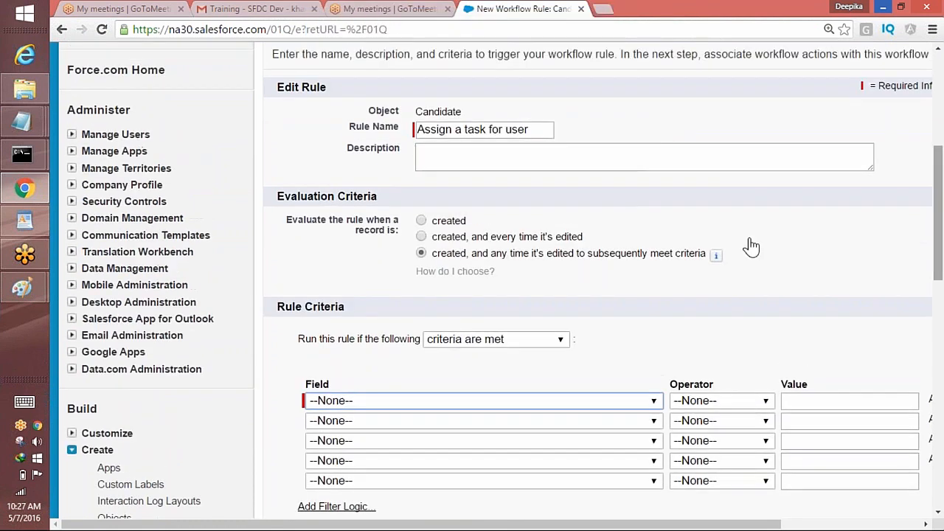
click(552, 402)
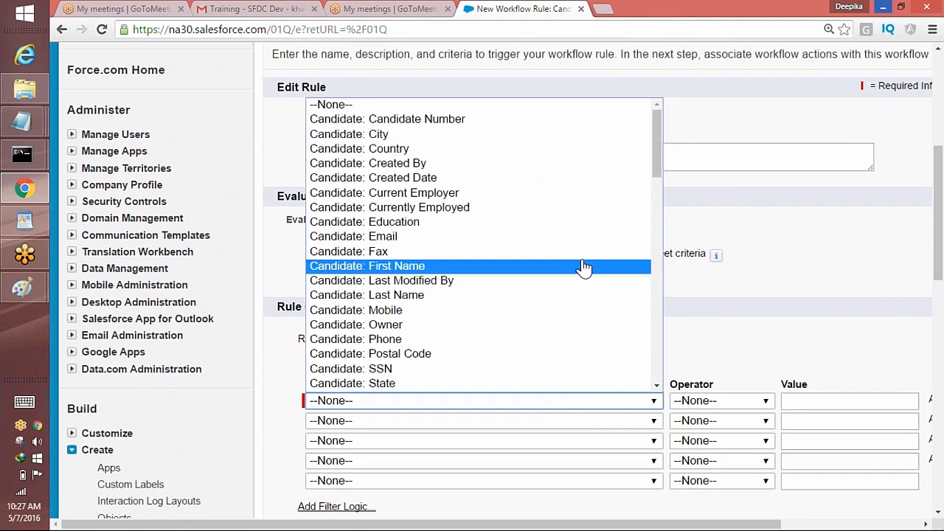
drag(659, 155, 662, 208)
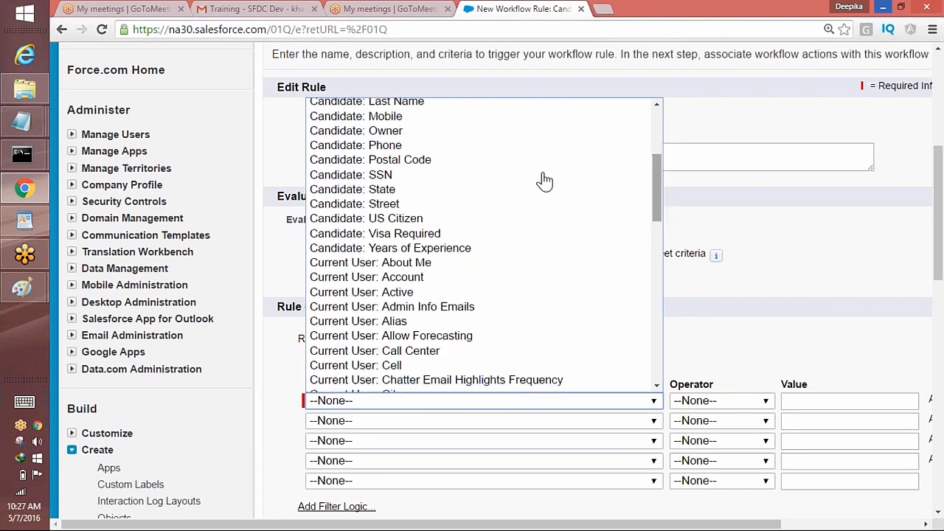
click(355, 191)
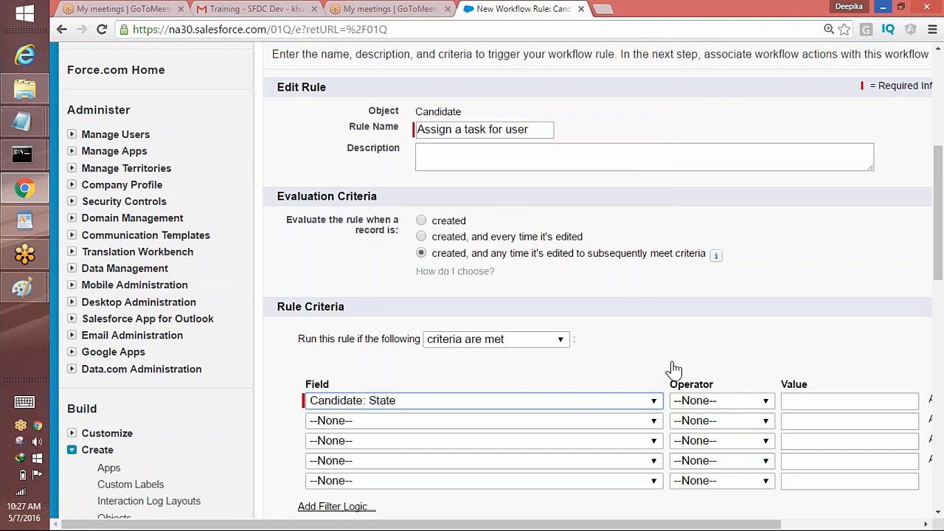
click(743, 402)
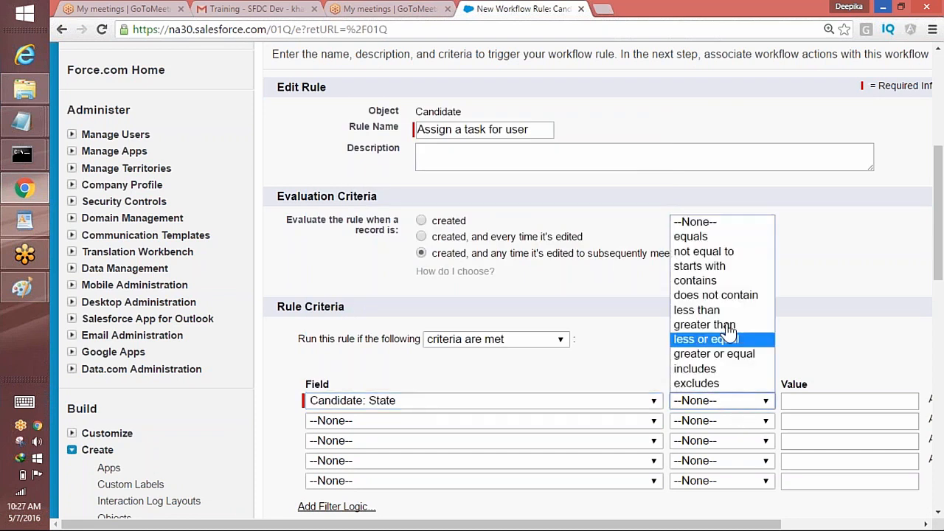
click(708, 238)
click(783, 419)
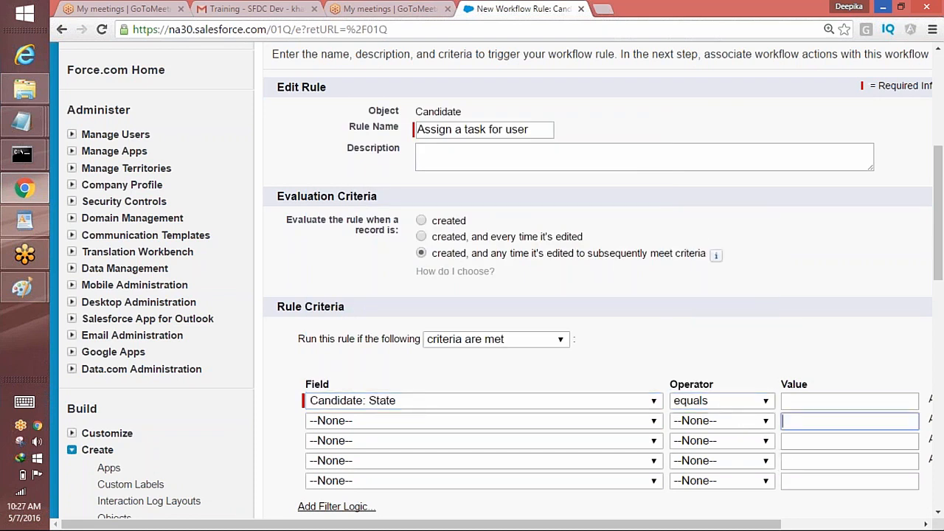
click(796, 400)
text(texa)
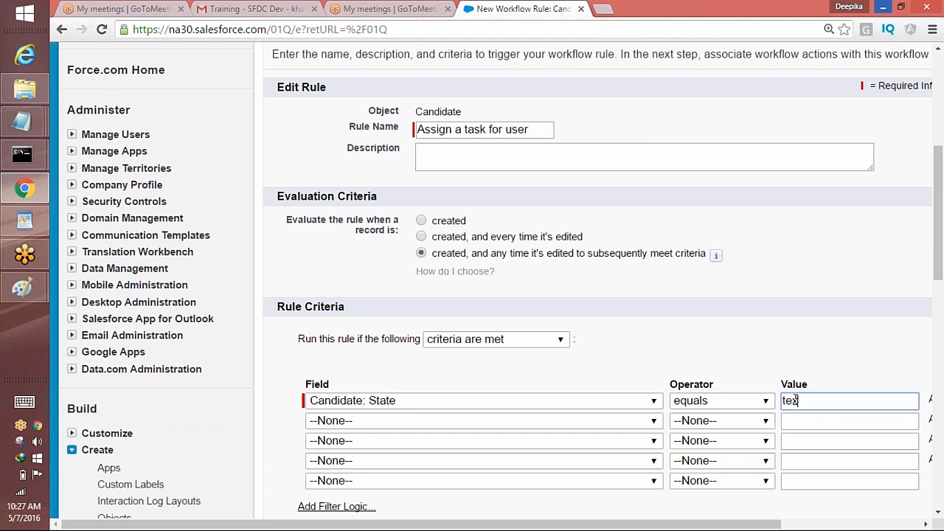
key(BackSpace)
key(BackSpace)
key(BackSpace)
key(BackSpace)
text(Texas)
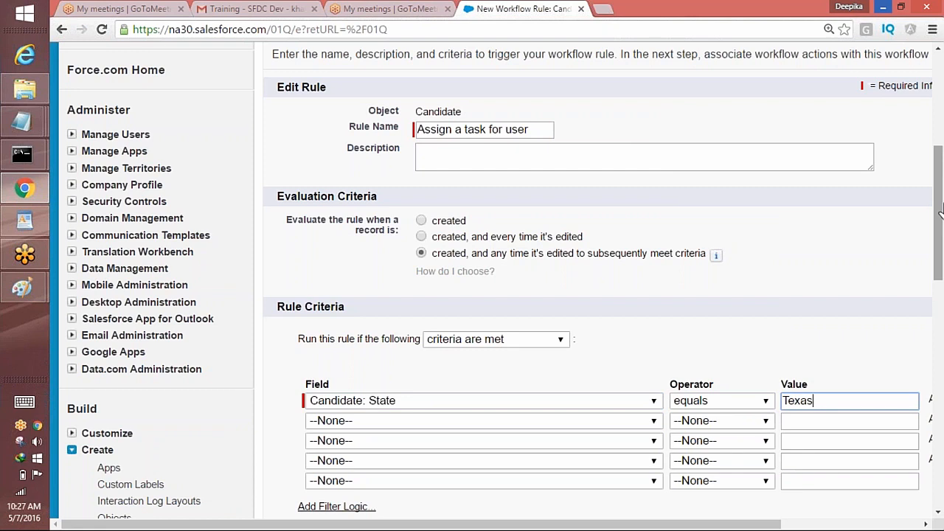
scroll(848, 383, down, 5)
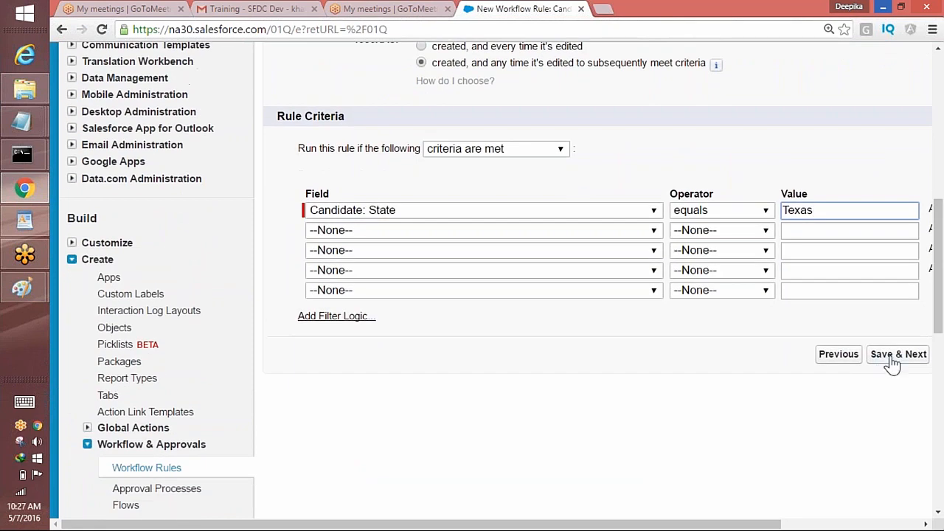
- Save the rule with criteria Candidate: State EQUALS Texas and start a New Task immediate action
click(895, 358)
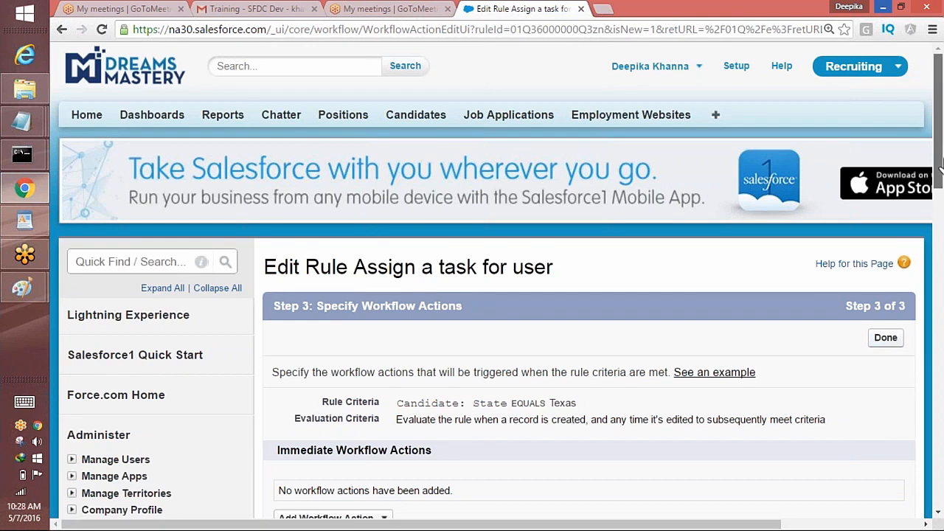
scroll(366, 251, down, 7)
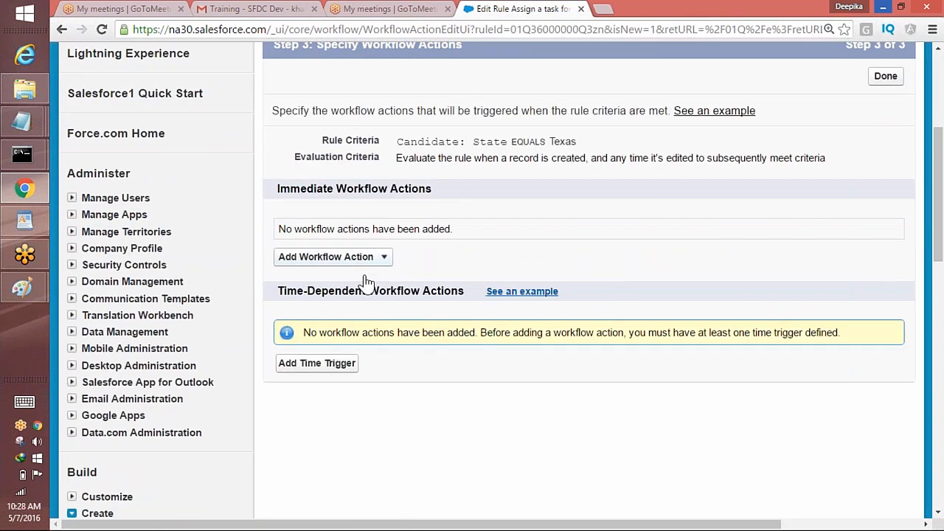
drag(404, 140, 582, 141)
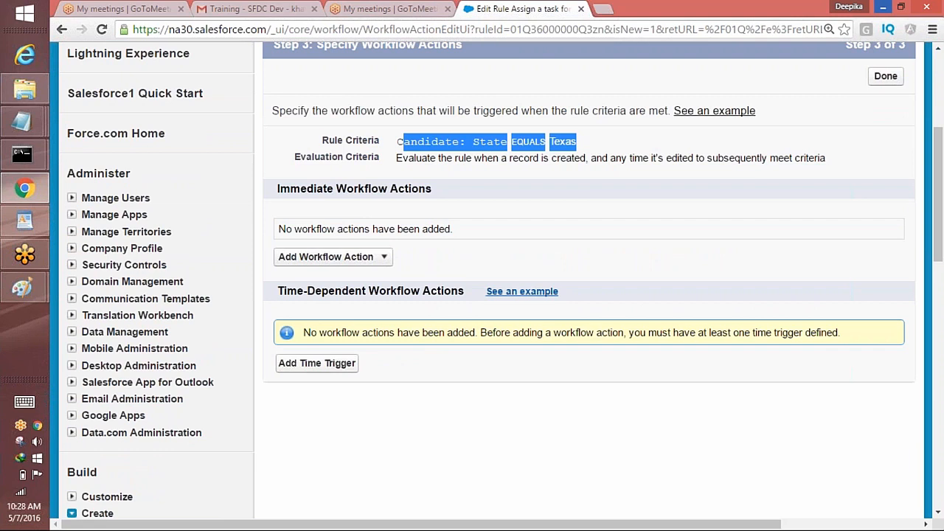
click(367, 258)
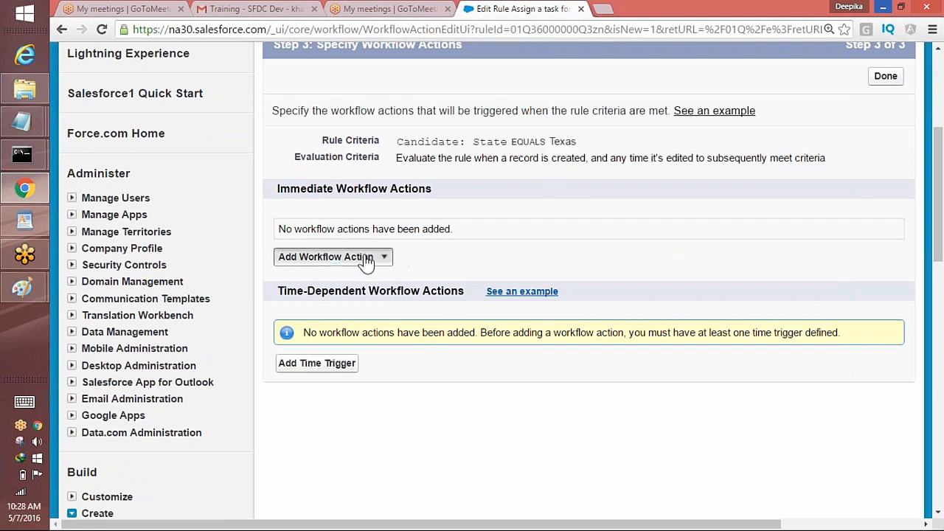
click(314, 279)
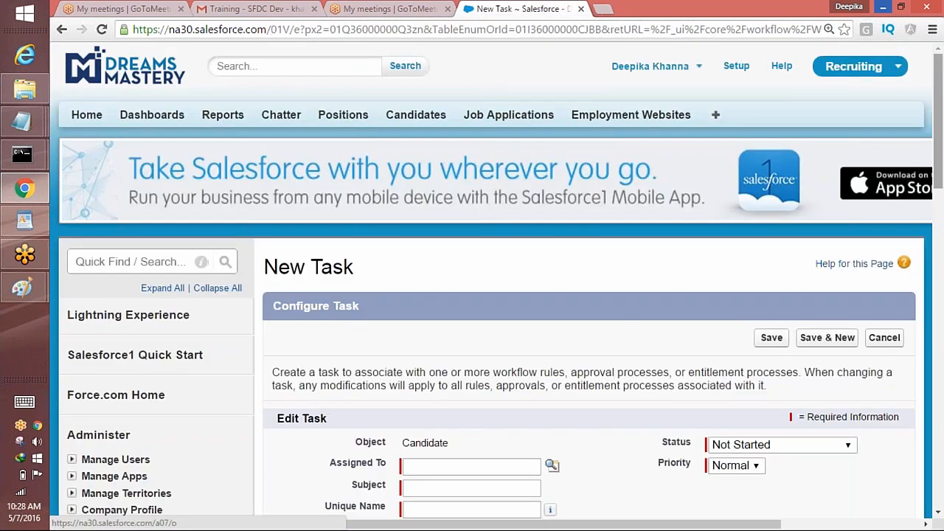
- Assign the task to the Senior Manager of Recruiting user after browsing the Role and Owner assignee types
drag(938, 158, 940, 258)
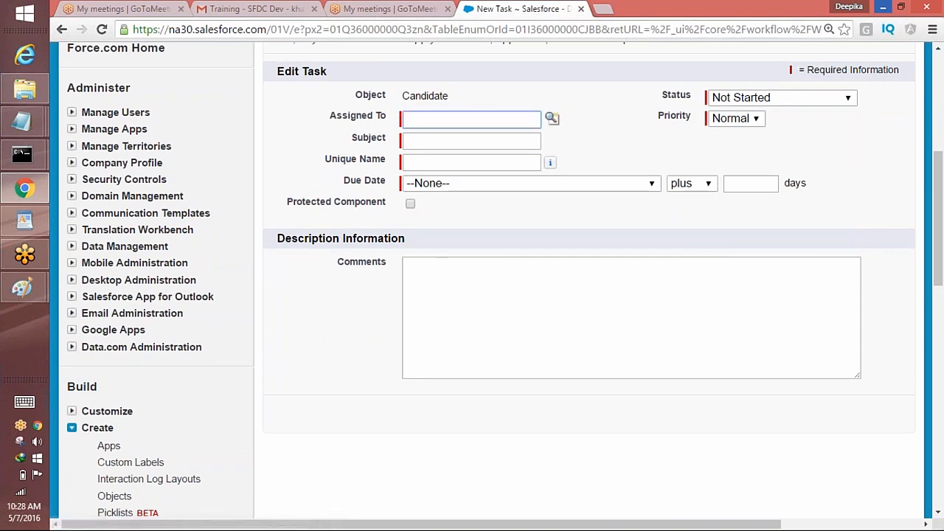
click(552, 118)
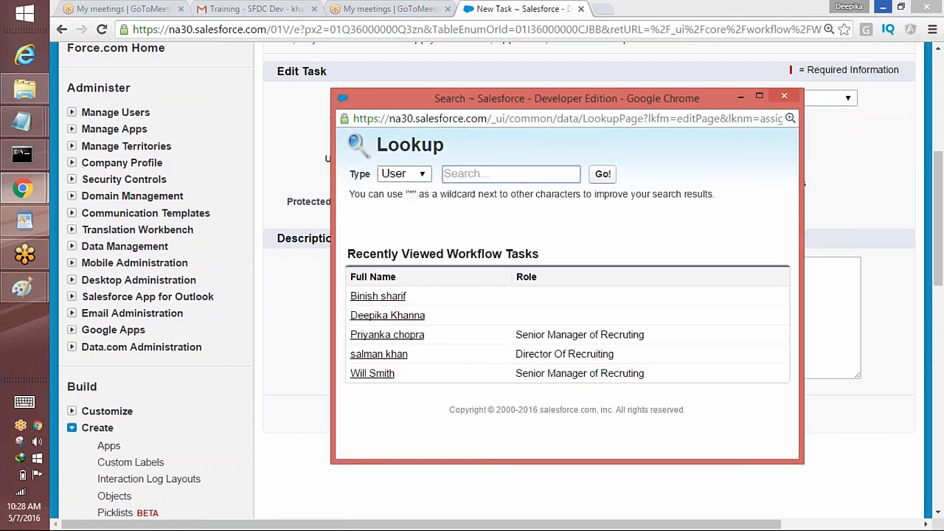
click(410, 175)
click(408, 204)
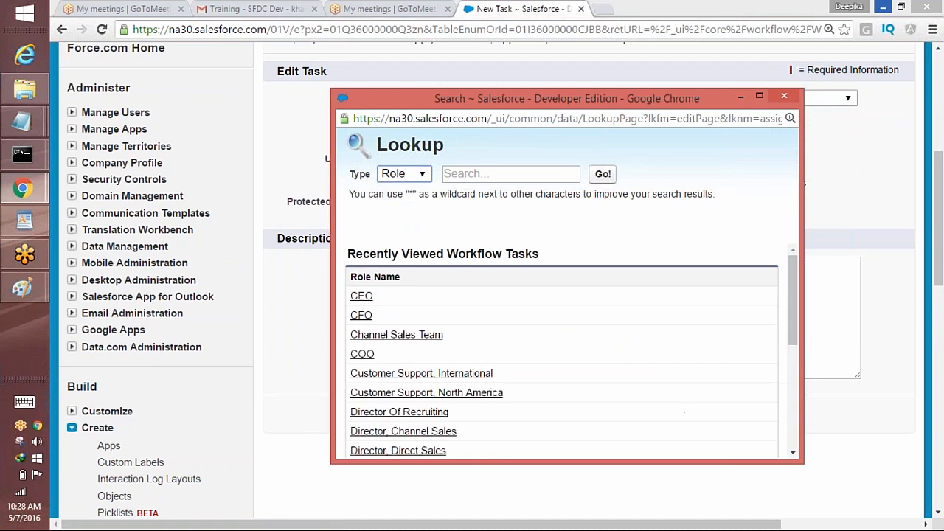
drag(793, 325, 786, 423)
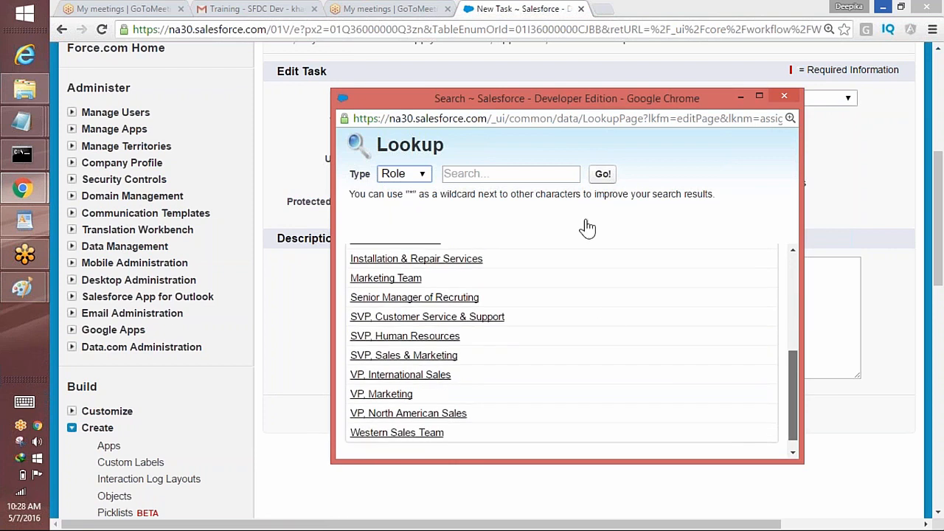
click(406, 174)
click(399, 219)
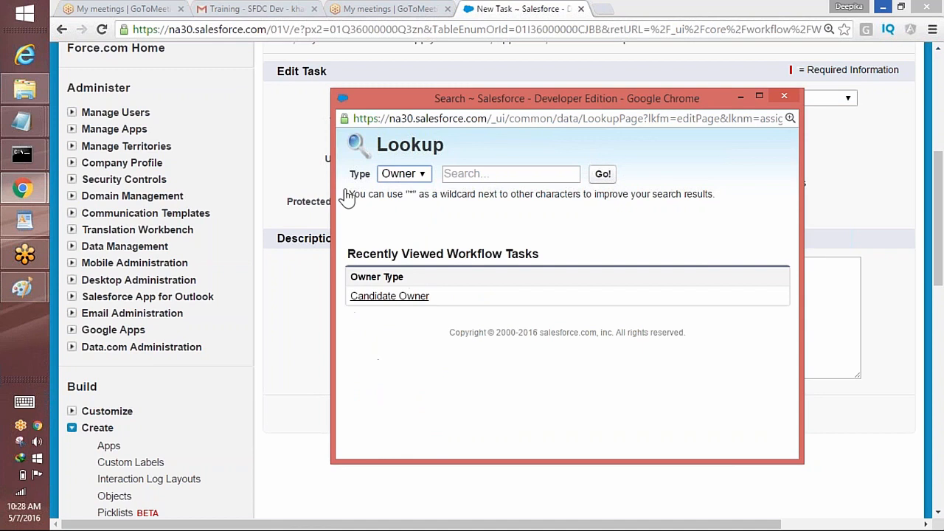
click(408, 176)
click(400, 192)
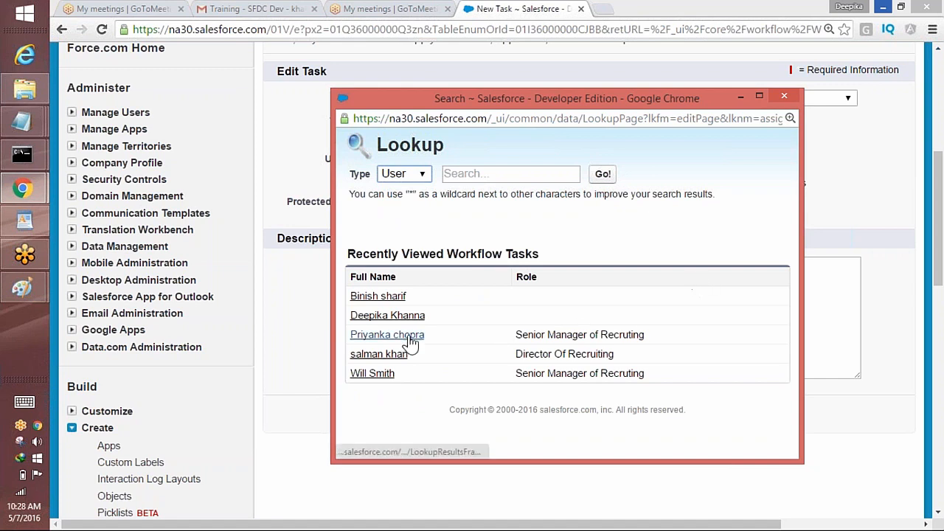
click(413, 336)
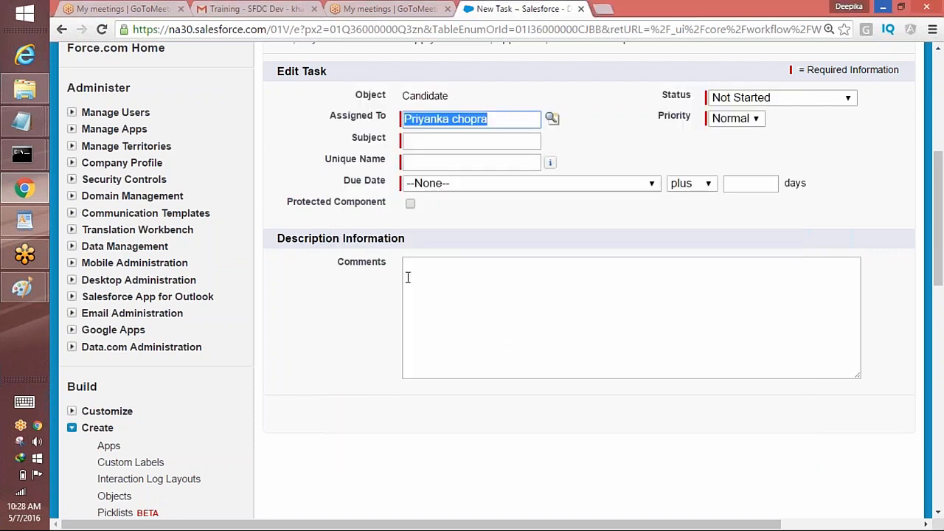
- Enter the subject 'Communicate with the candidate over phone' so the unique name auto-fills
scroll(792, 217, up, 3)
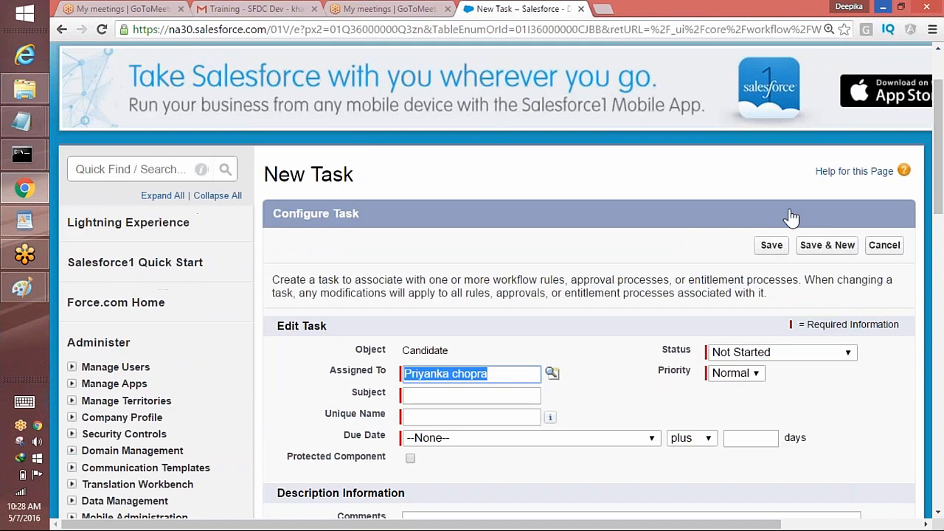
scroll(509, 279, down, 2)
click(436, 260)
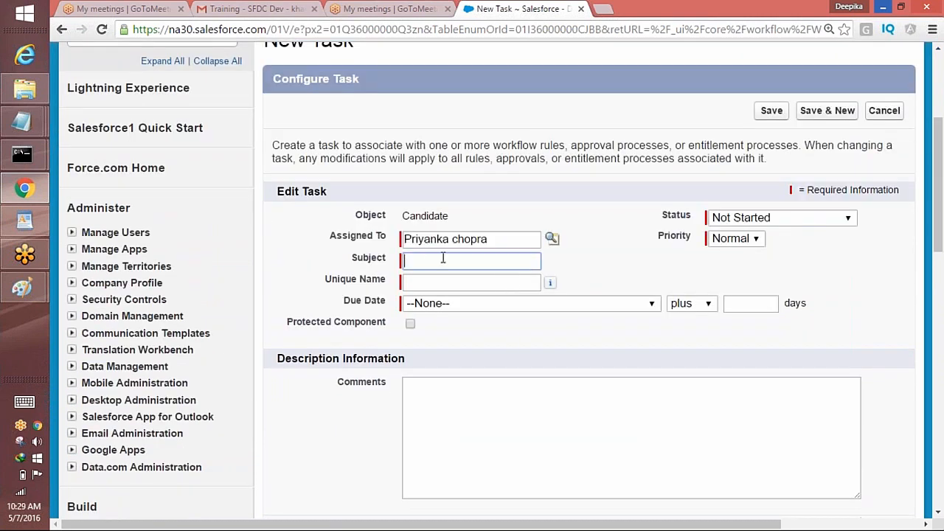
click(472, 261)
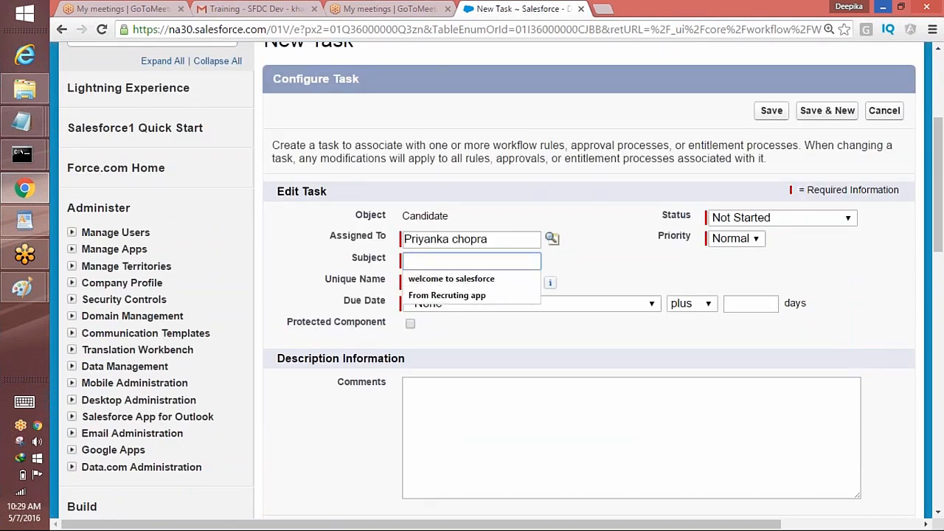
text(ommunicate with the)
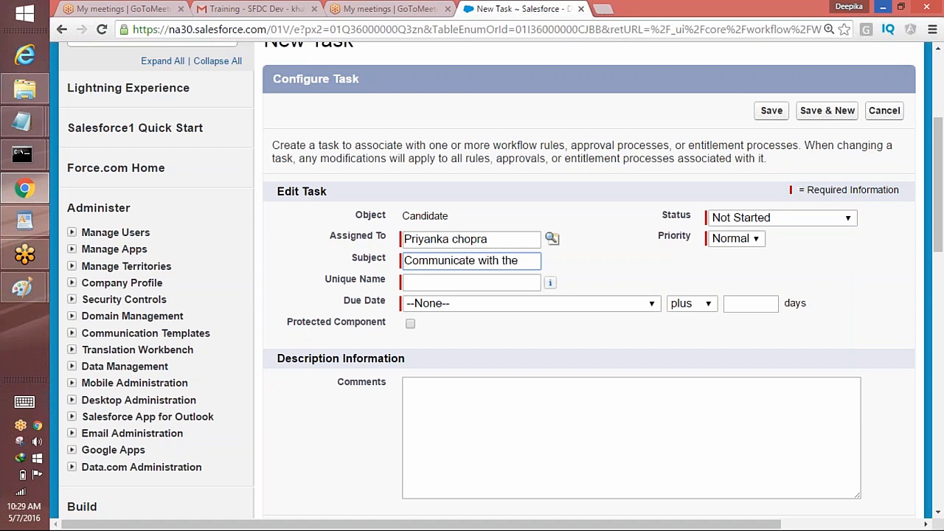
text(ndidate ov)
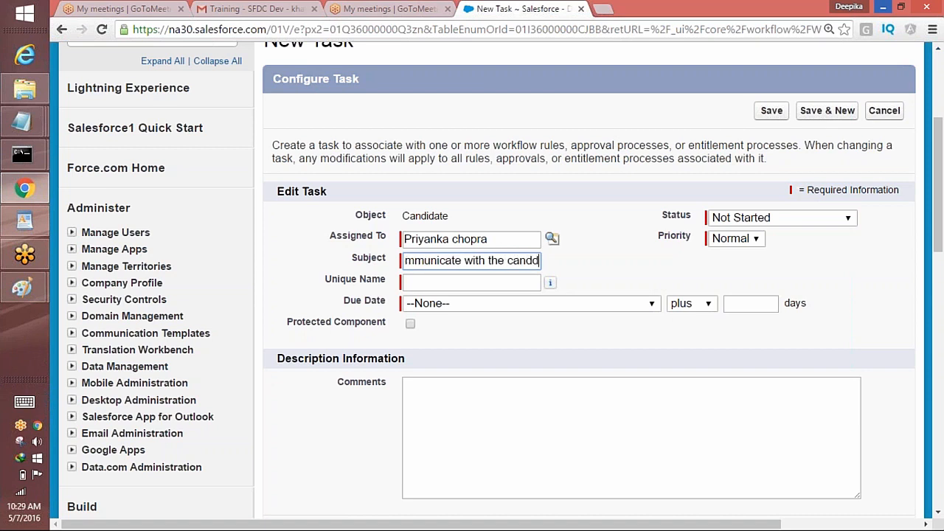
text(er phone)
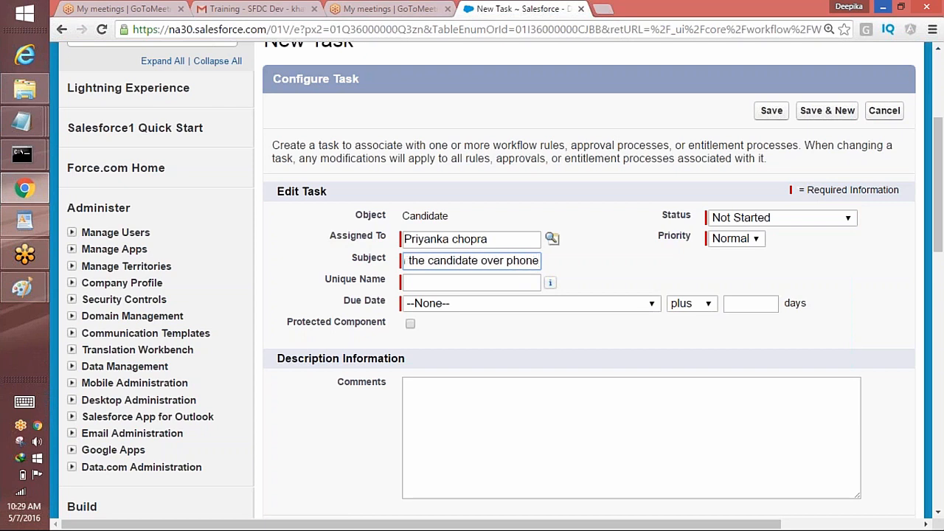
key(Tab)
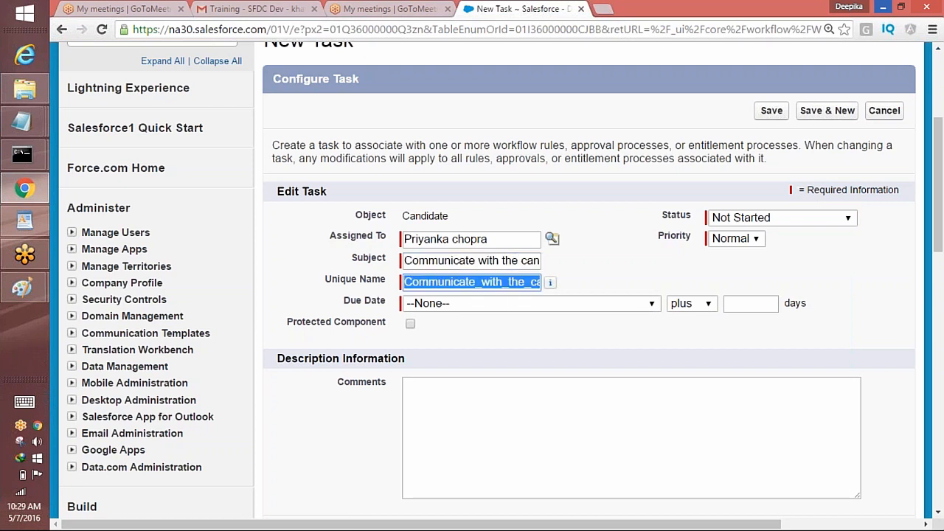
- Set the due date to Candidate: Created Date plus 5 days
click(492, 304)
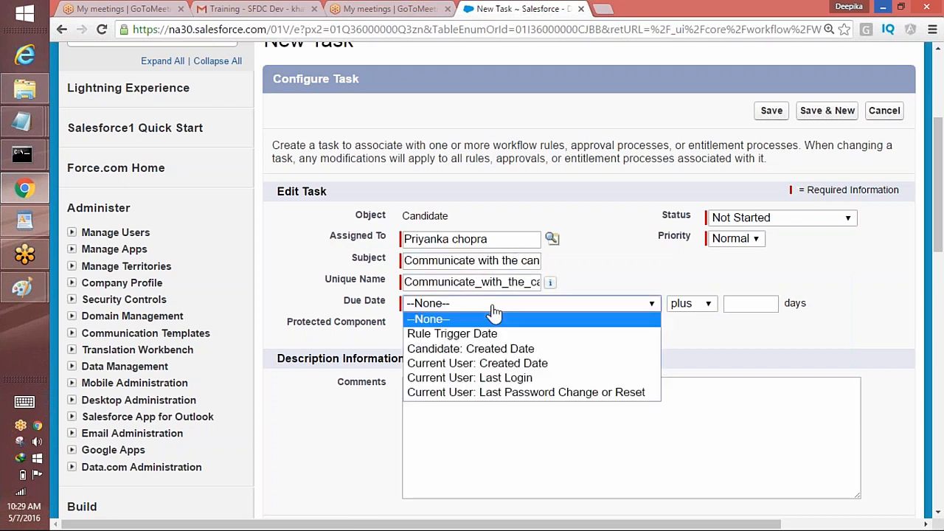
click(509, 353)
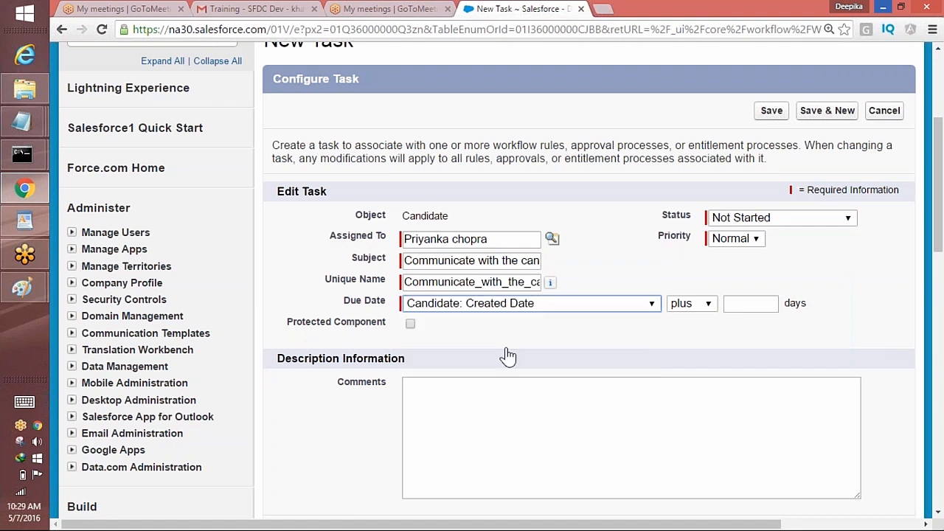
click(741, 302)
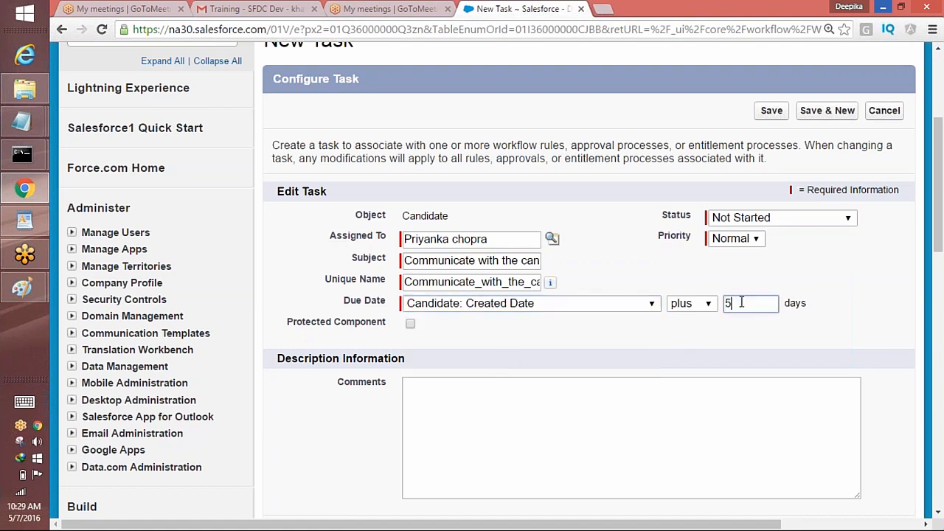
text(5)
click(626, 282)
- Leave status Not Started and priority Normal, then save the task
click(830, 220)
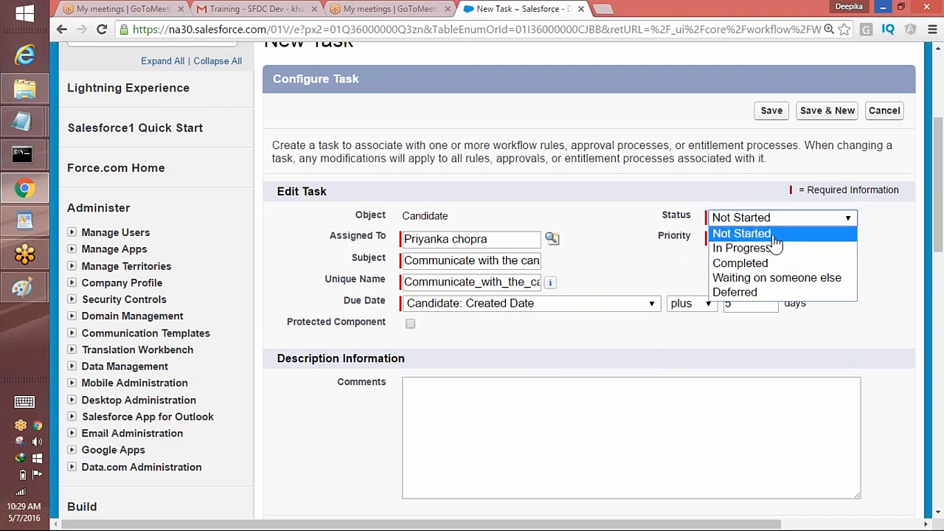
click(747, 251)
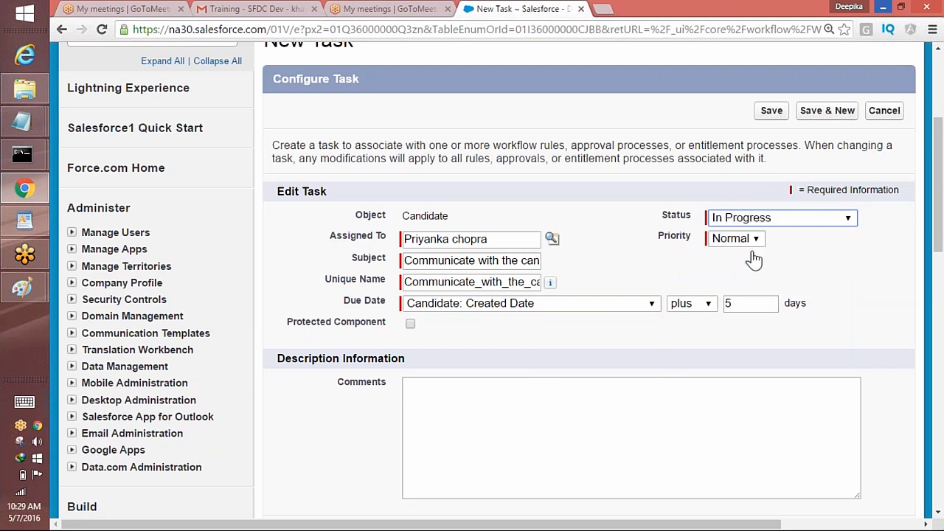
click(743, 249)
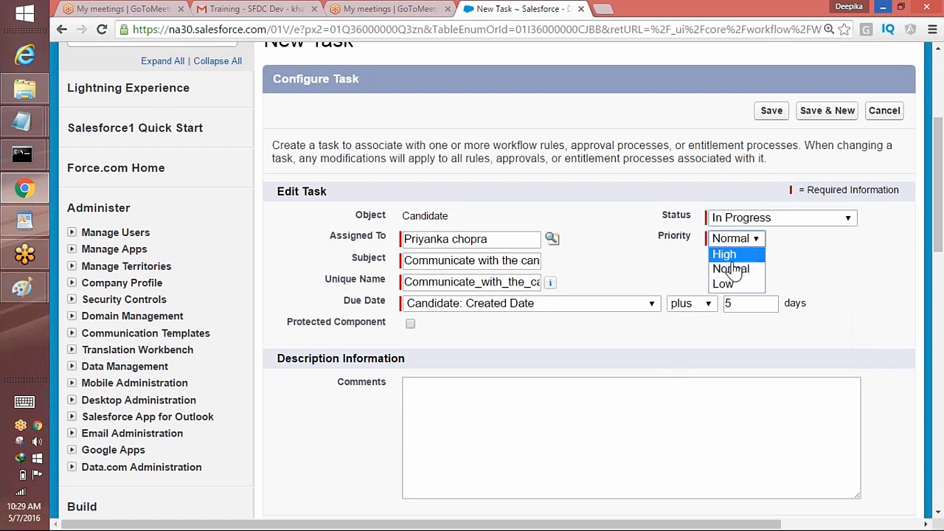
click(729, 270)
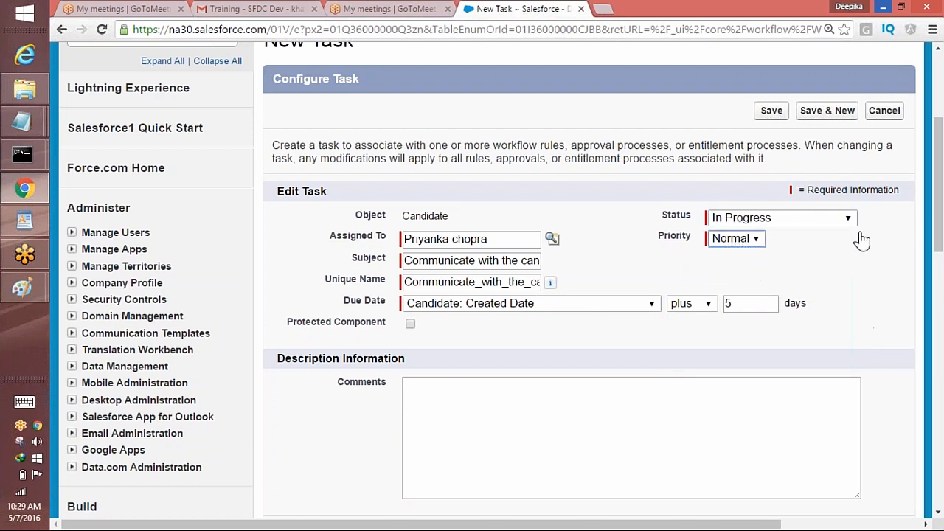
click(817, 217)
click(758, 235)
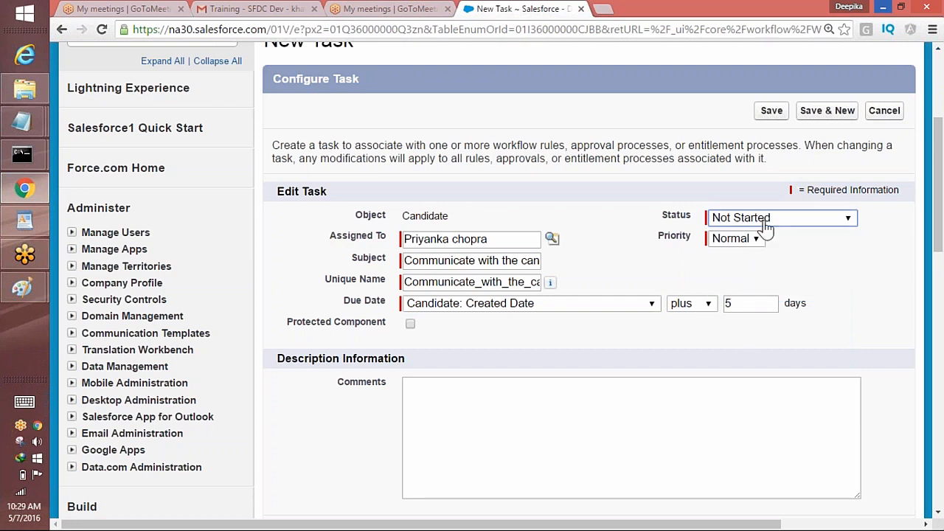
drag(939, 203, 937, 181)
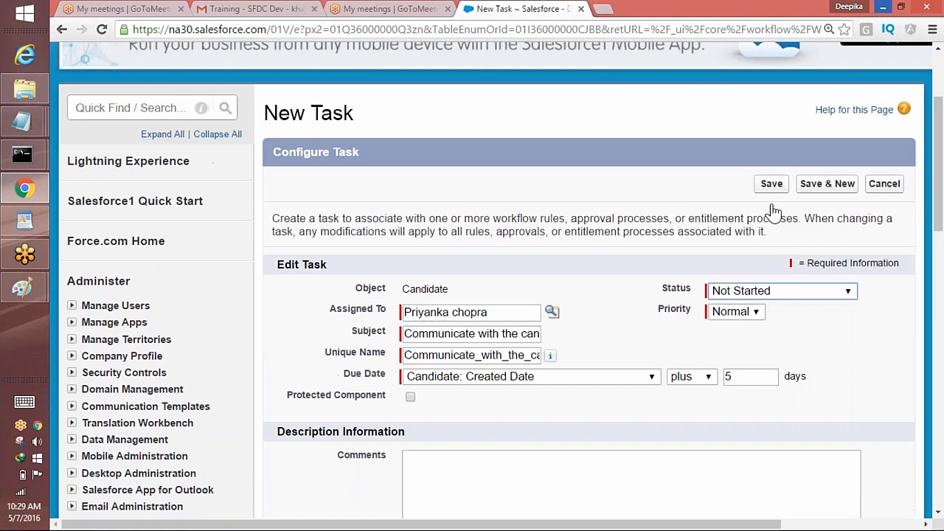
click(771, 184)
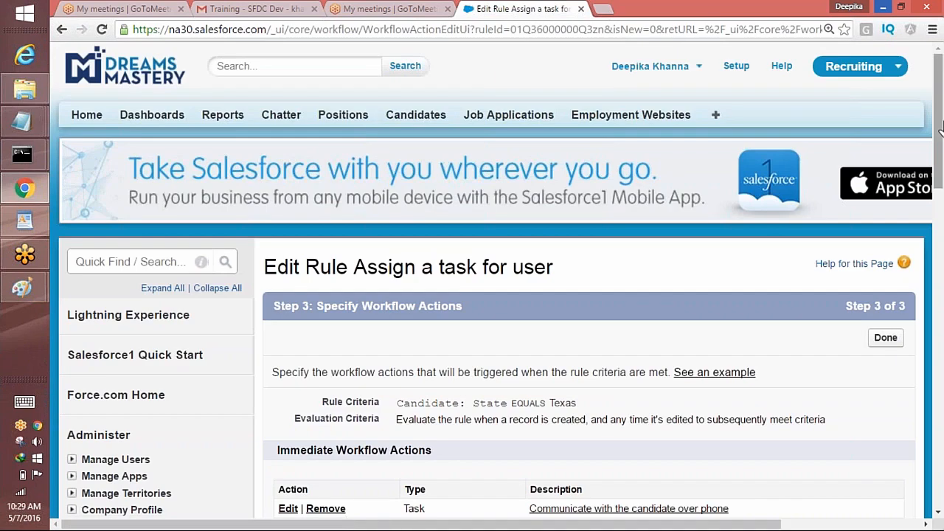
- Review the immediate task 'Communicate with the candidate over phone' under criteria Candidate: State EQUALS Texas
drag(940, 129, 939, 196)
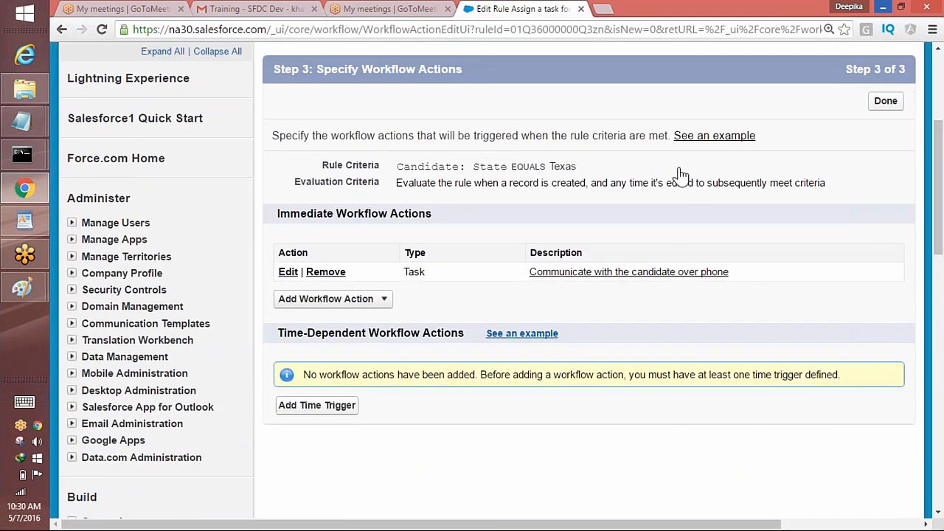
drag(397, 166, 540, 166)
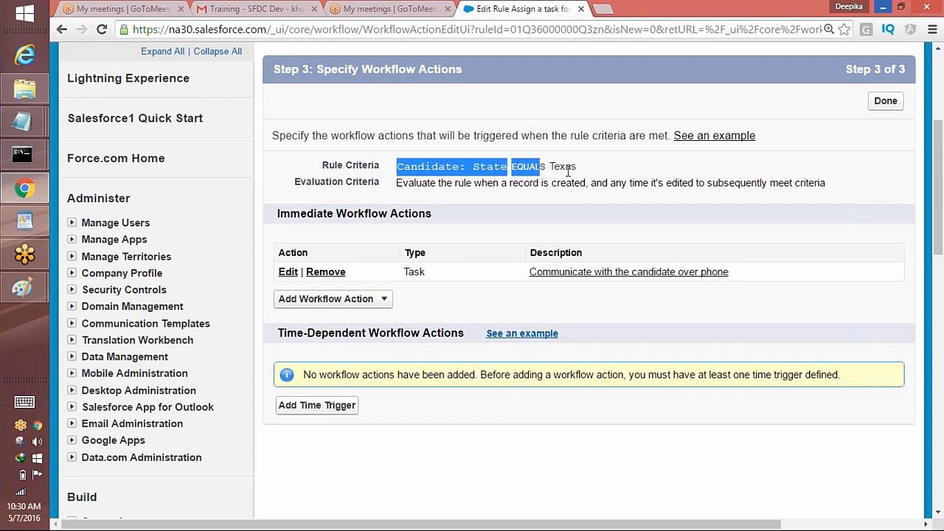
double_click(563, 164)
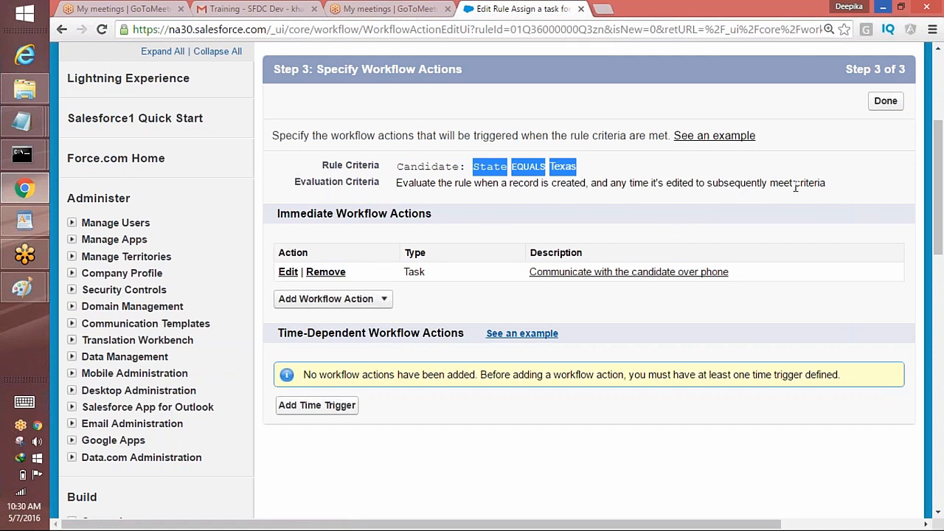
- Finish the workflow actions and activate the 'Assign a task for user' rule
click(886, 100)
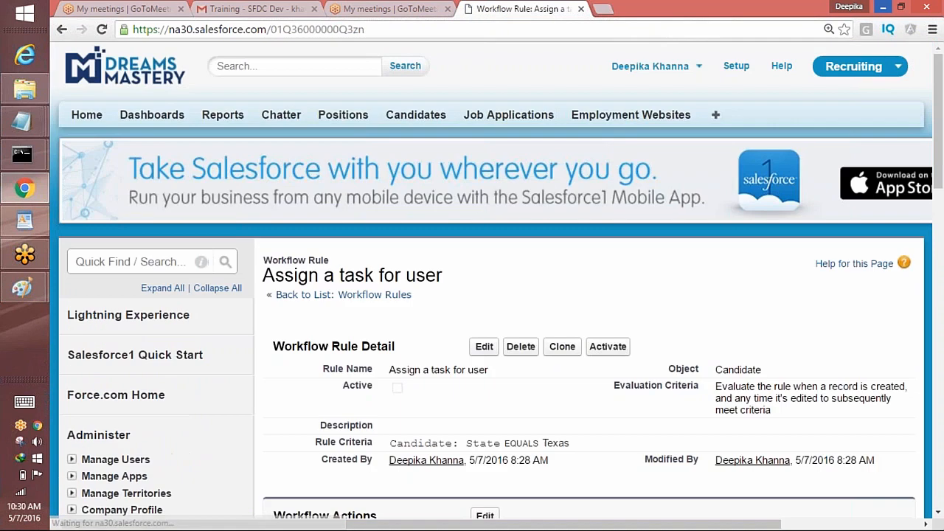
click(607, 347)
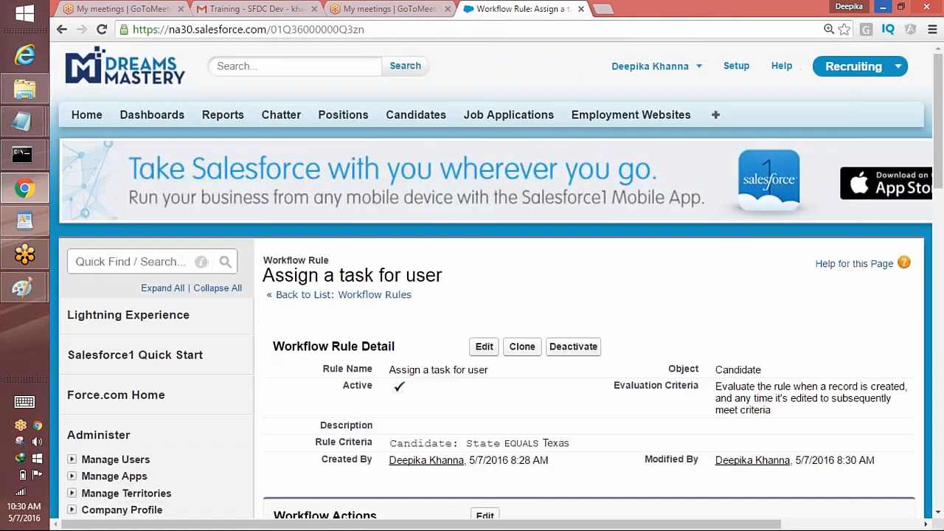
drag(937, 137, 653, 17)
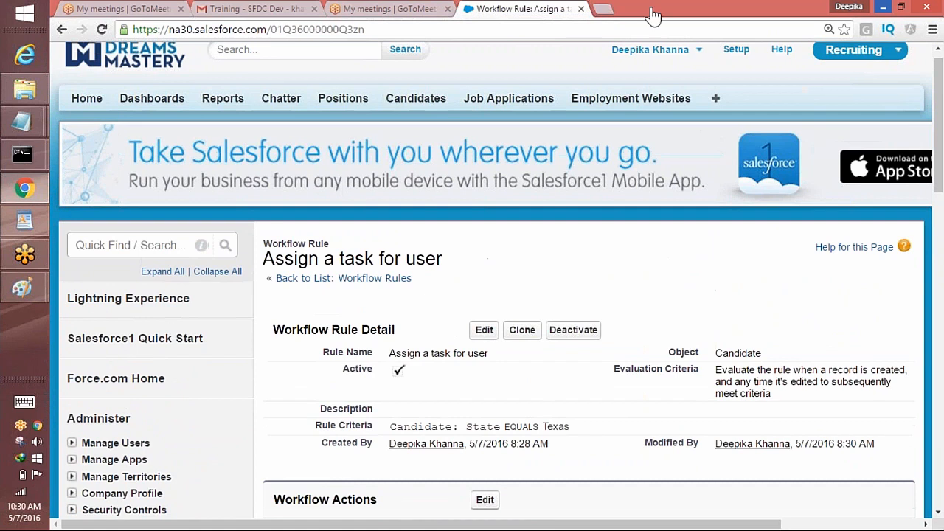
click(604, 10)
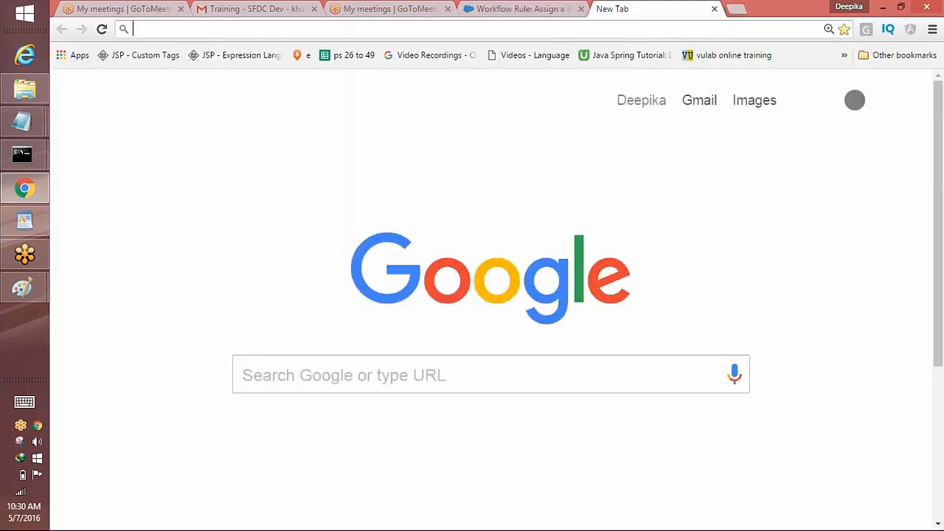
text(login.salesforce.com)
key(Return)
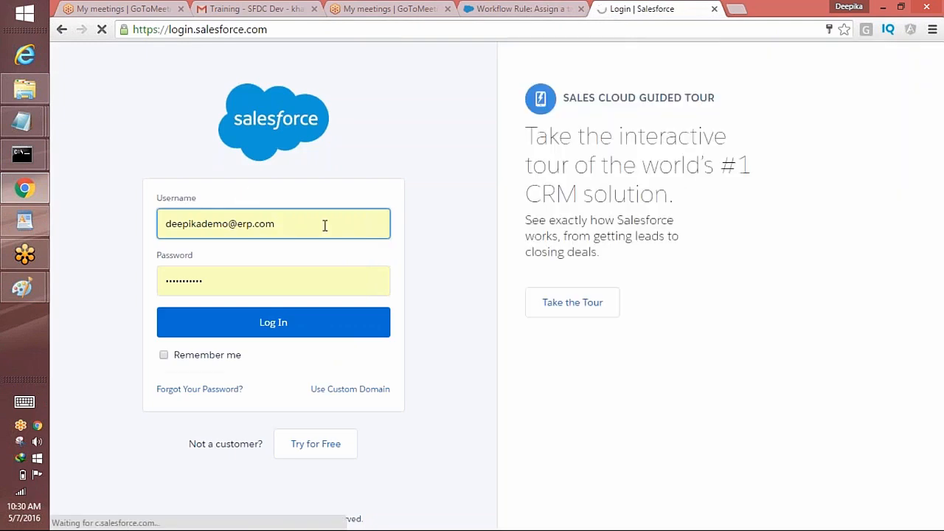
click(325, 224)
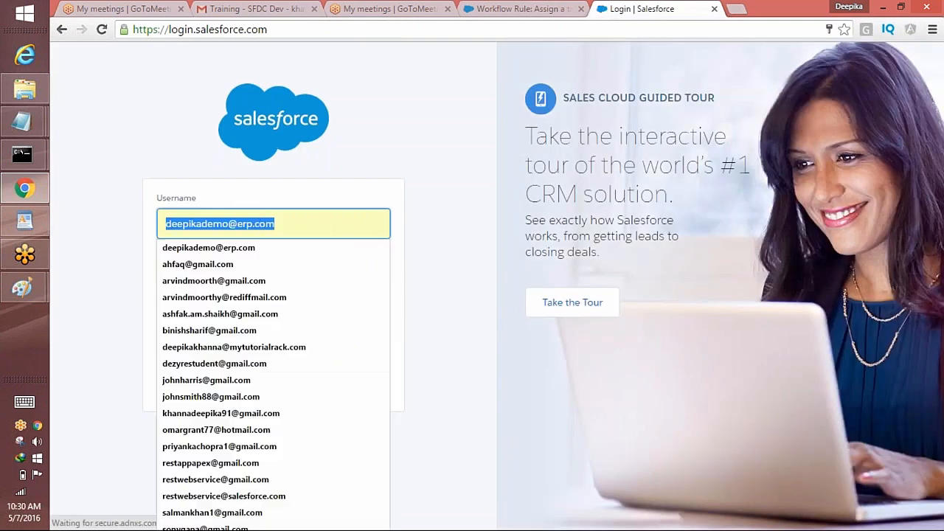
click(322, 224)
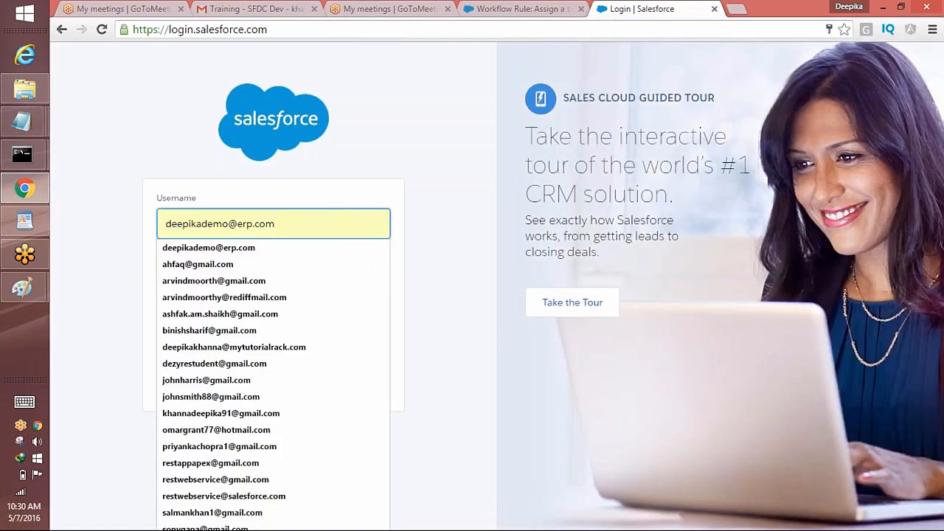
text(pr)
triple_click(301, 230)
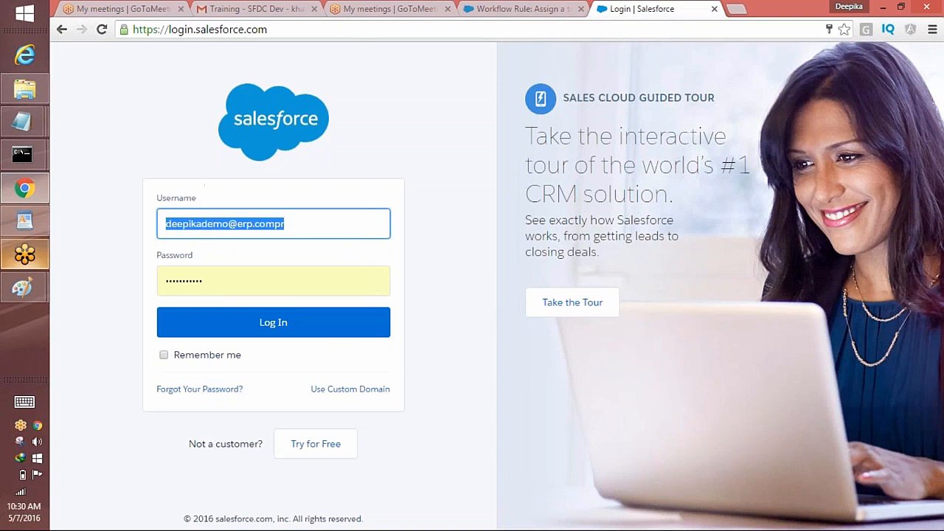
text(pr)
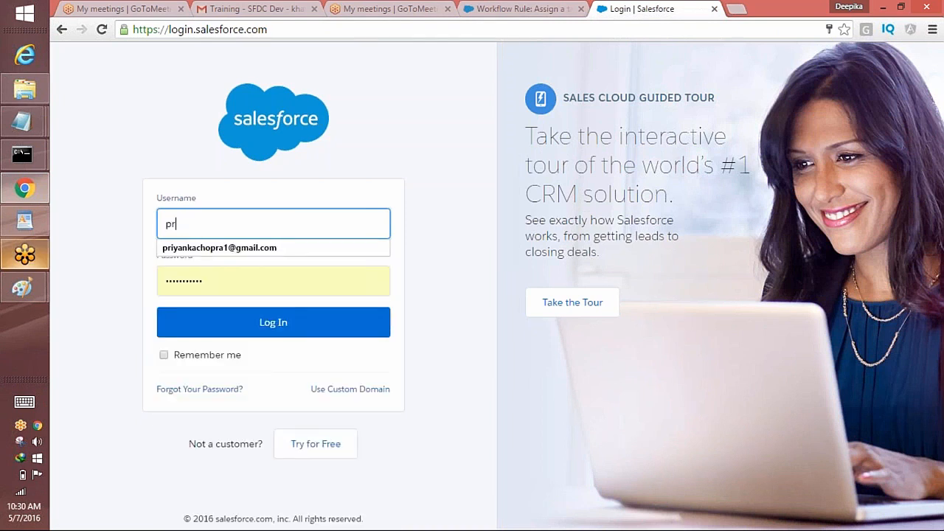
click(221, 248)
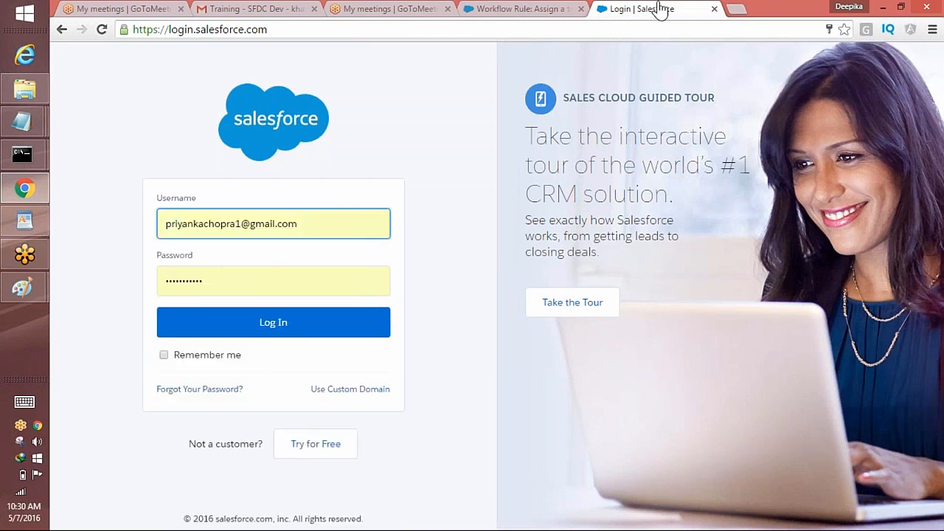
click(715, 9)
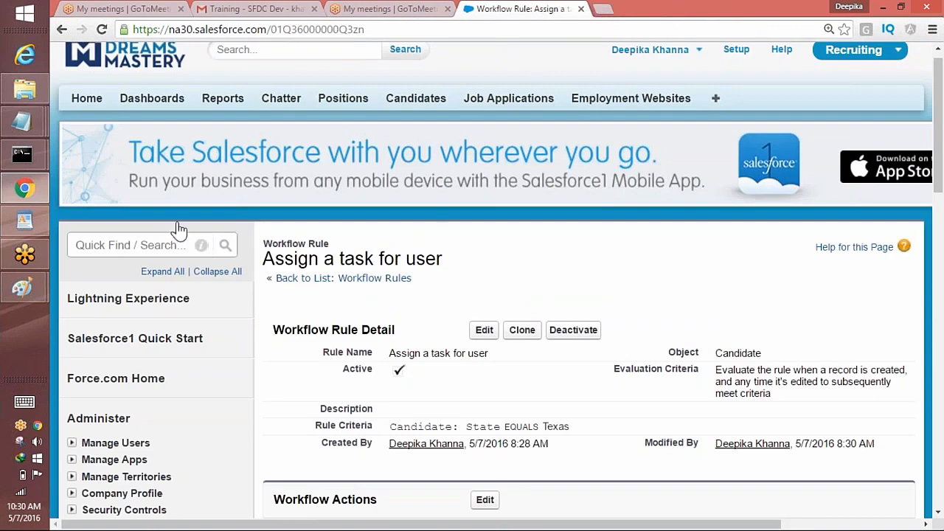
- Start a new candidate record and enter the candidate's first name, last name and e-mail address
click(422, 104)
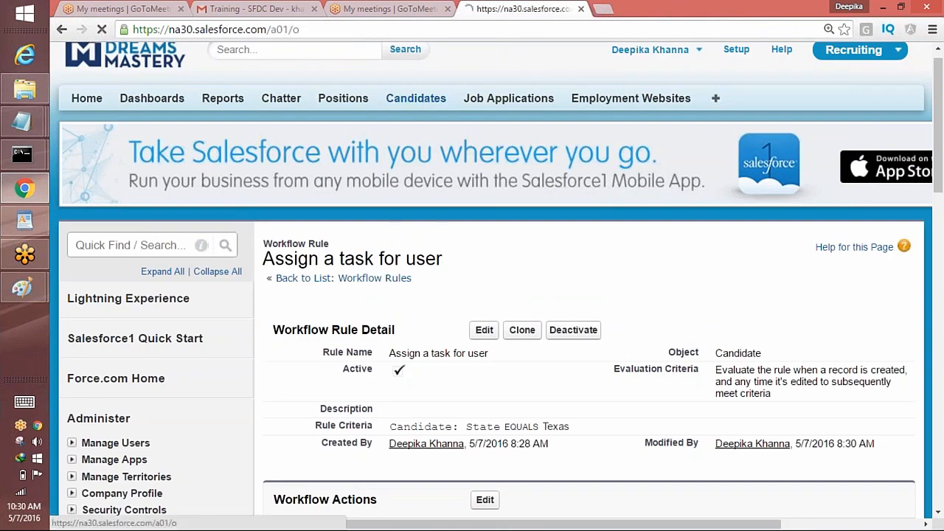
click(479, 243)
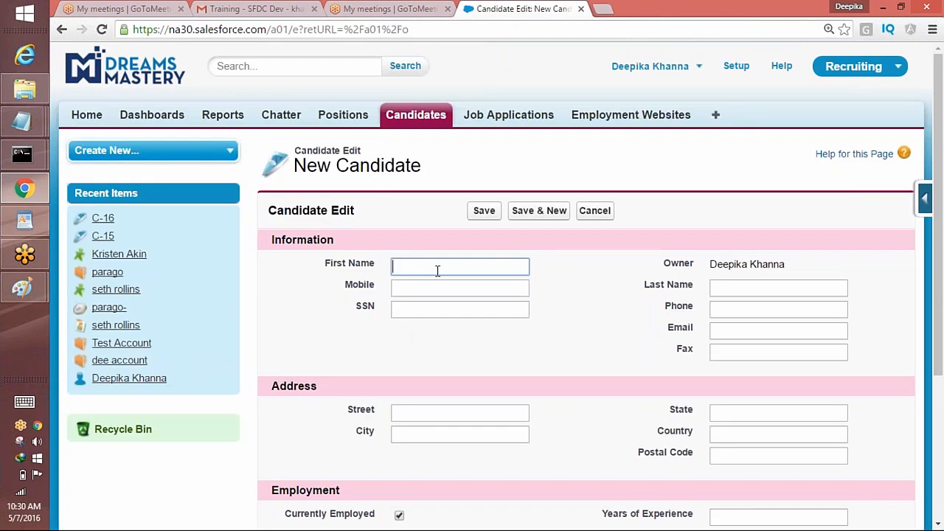
key(Tab)
click(726, 291)
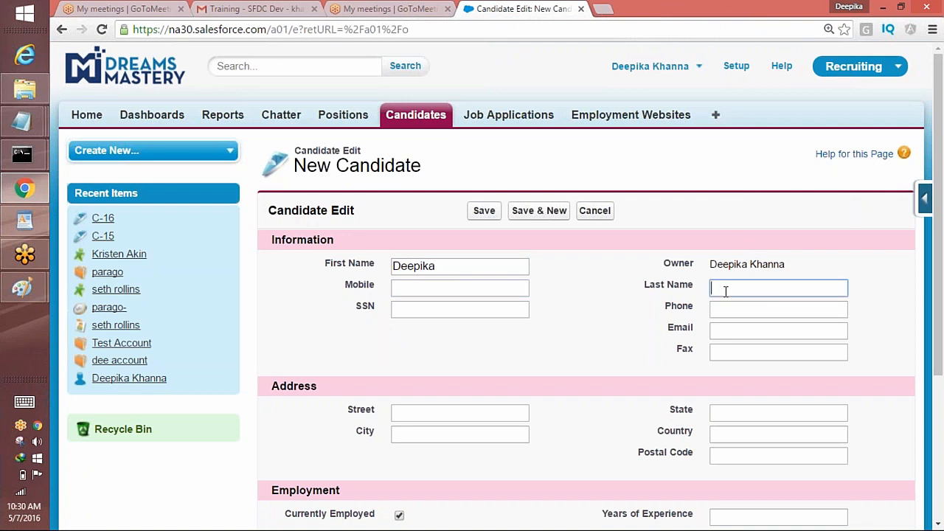
key(Tab)
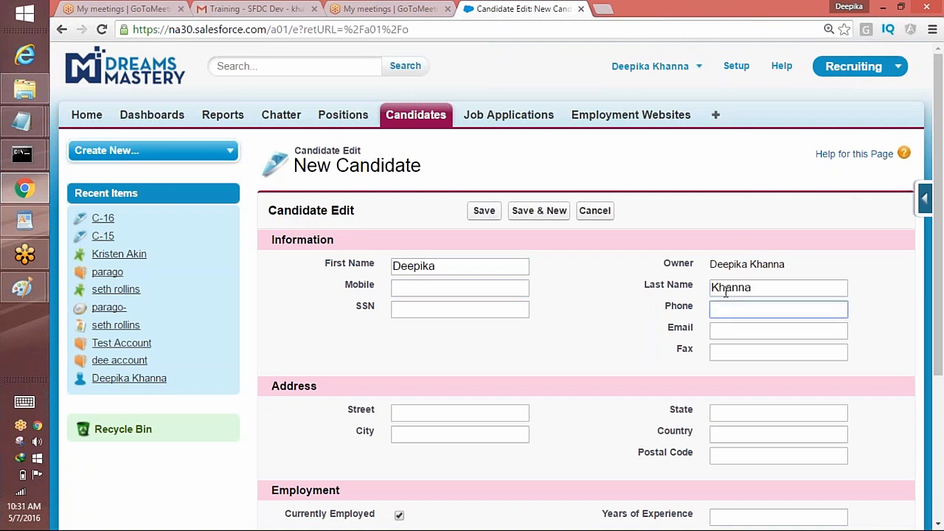
key(Tab)
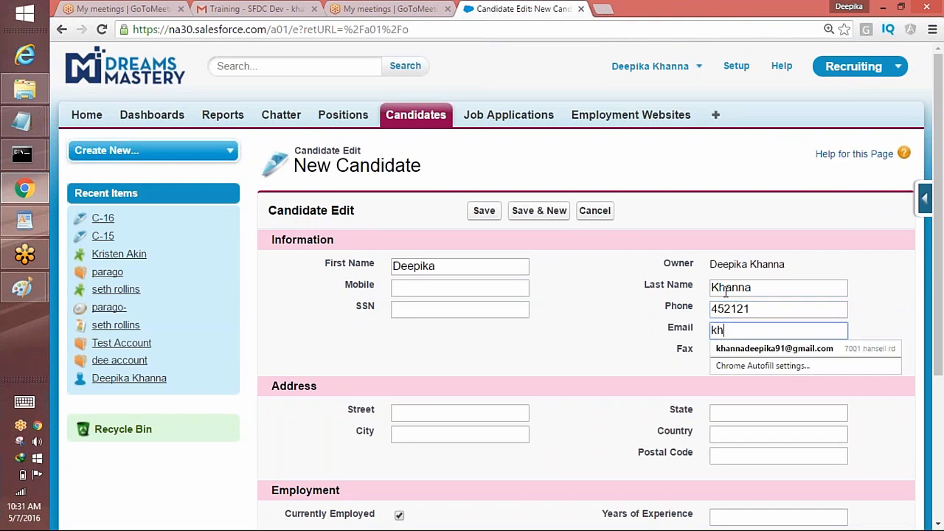
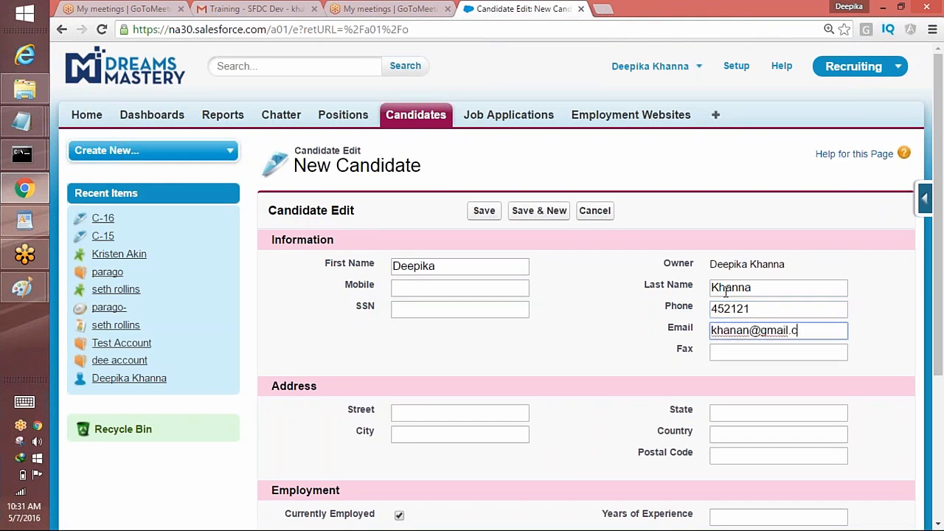
key(Tab)
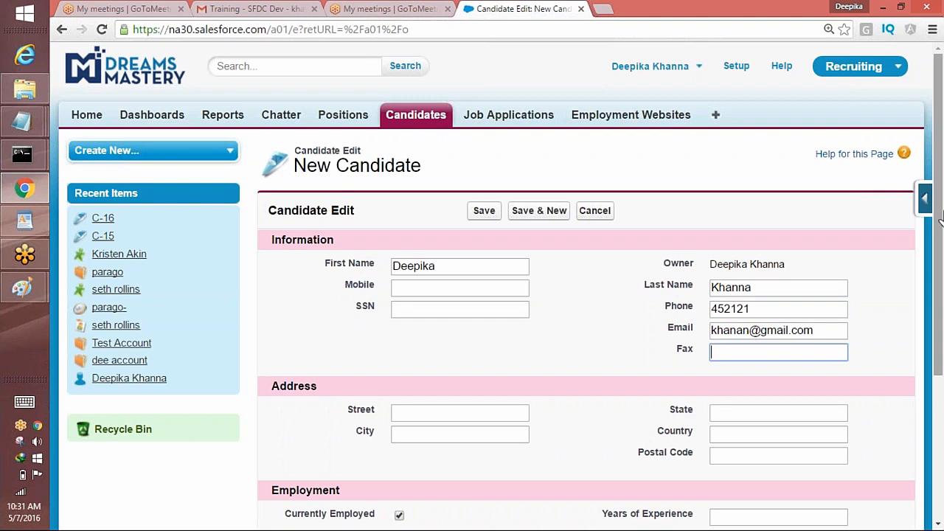
- Set State to Texas and Education to BA/BS, then save the candidate as C-17
drag(938, 221, 938, 256)
click(779, 360)
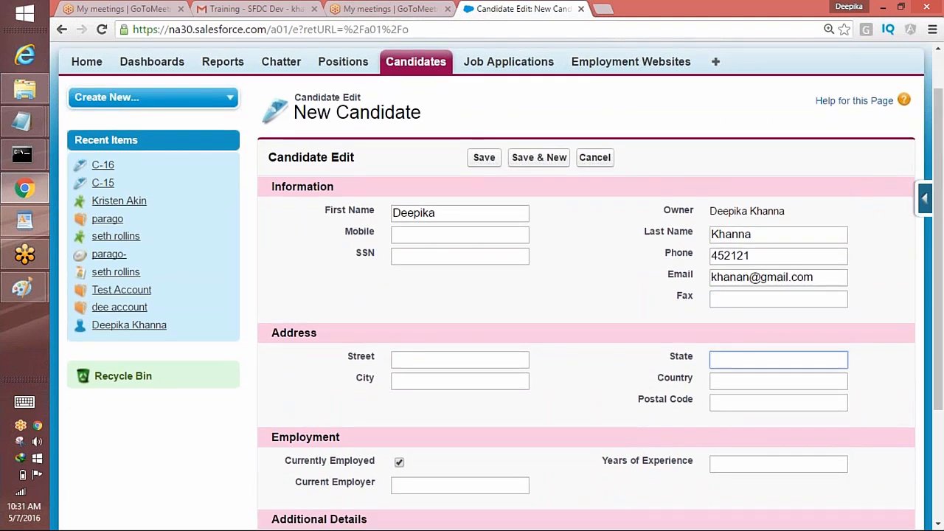
text(Texas)
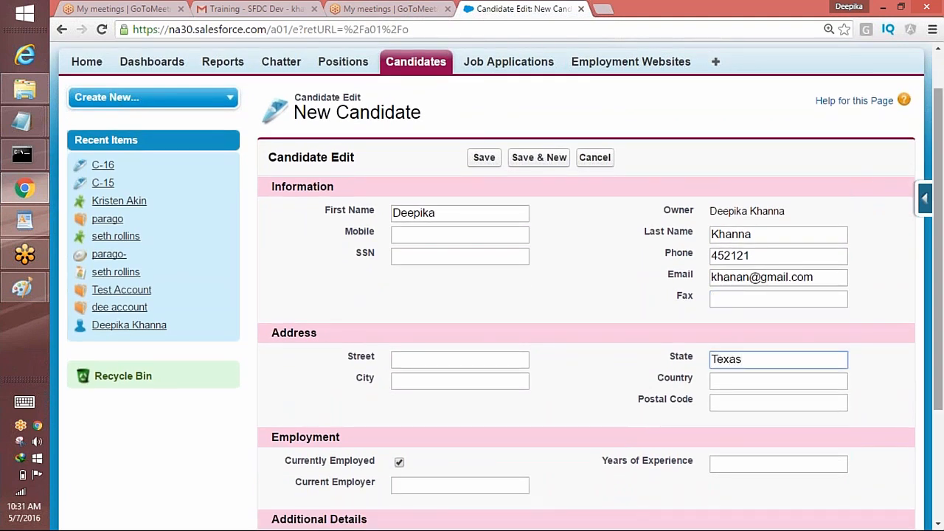
scroll(940, 284, down, 2)
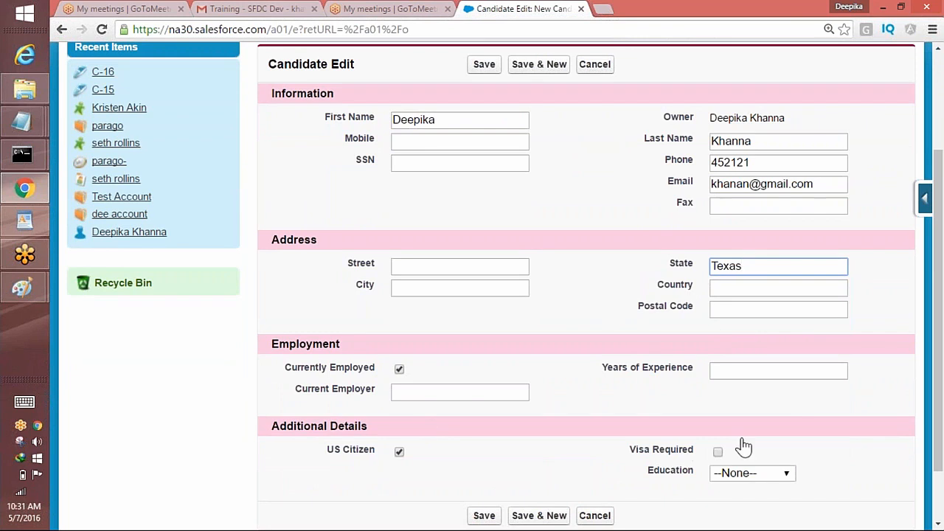
click(762, 469)
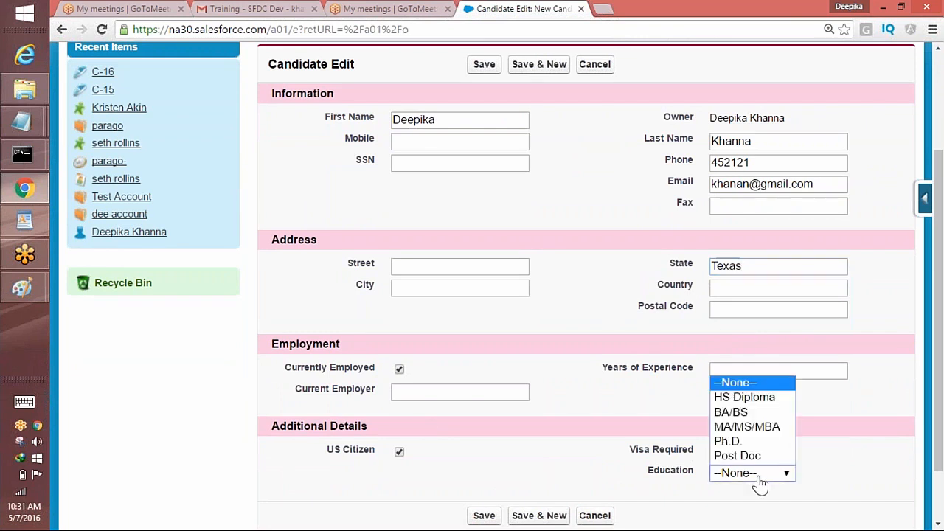
click(734, 411)
scroll(936, 389, down, 2)
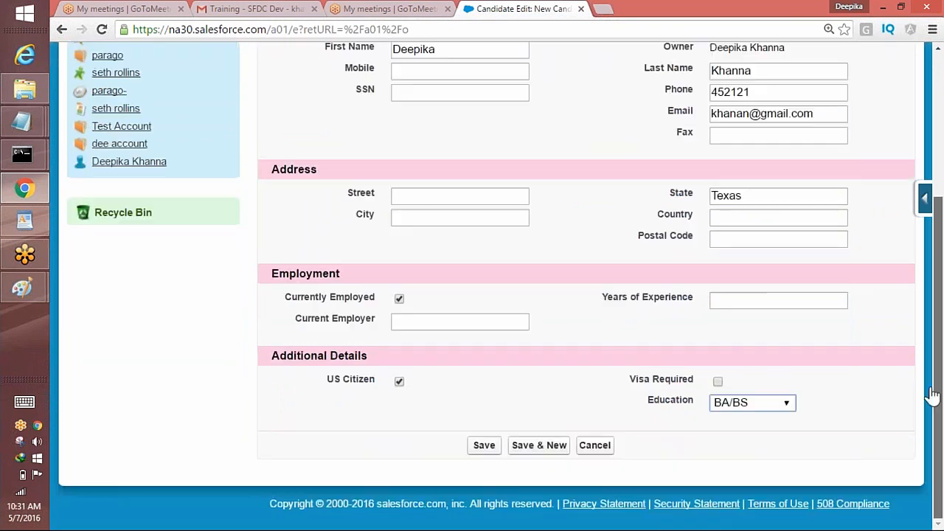
click(481, 446)
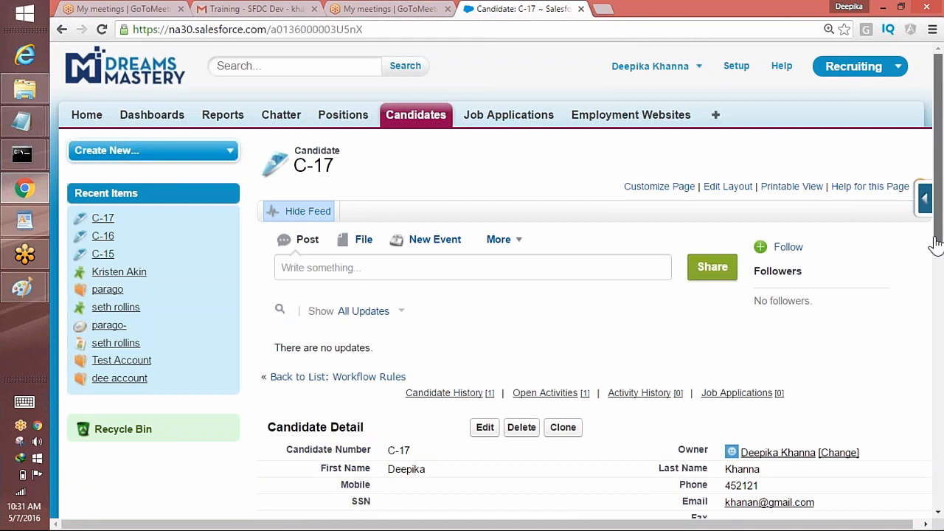
- Confirm C-17's Open Activities show 'Communicate with the candidate over phone', Not Started, due 5/12/2016
scroll(930, 275, down, 3)
scroll(930, 275, down, 6)
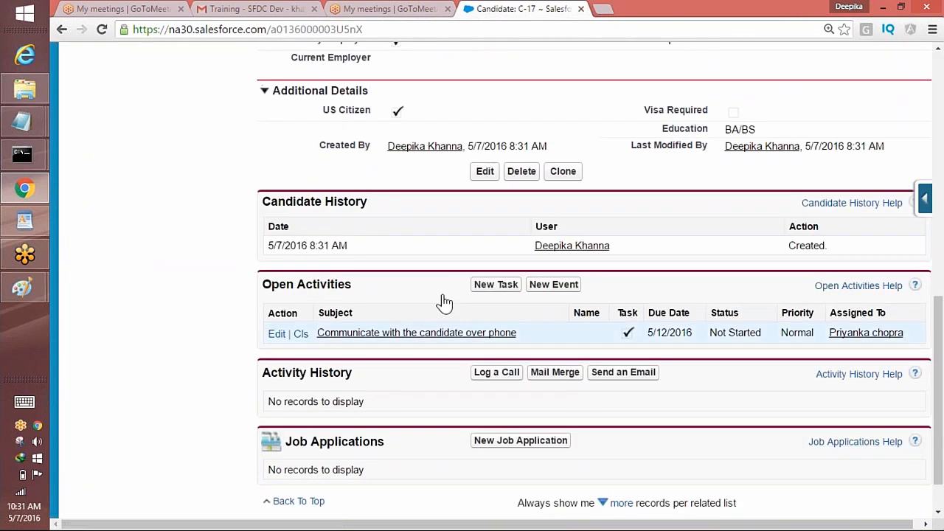
drag(361, 286, 259, 286)
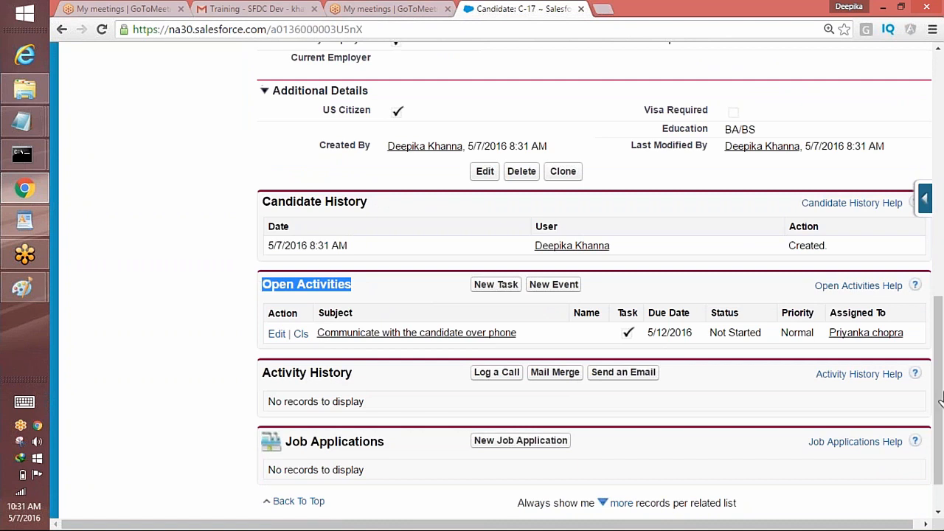
mouse_move(942, 400)
mouse_down()
mouse_move(941, 156)
mouse_move(942, 406)
mouse_up()
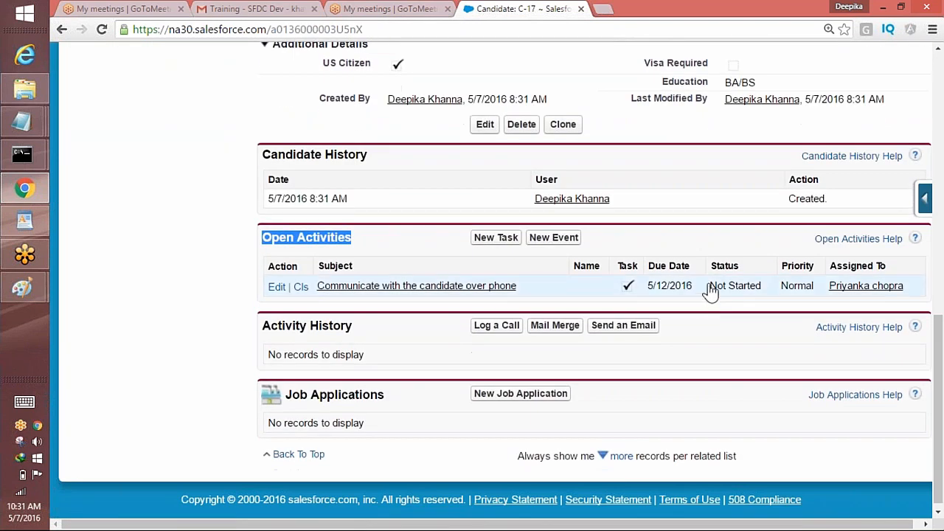
drag(710, 291, 751, 288)
click(761, 286)
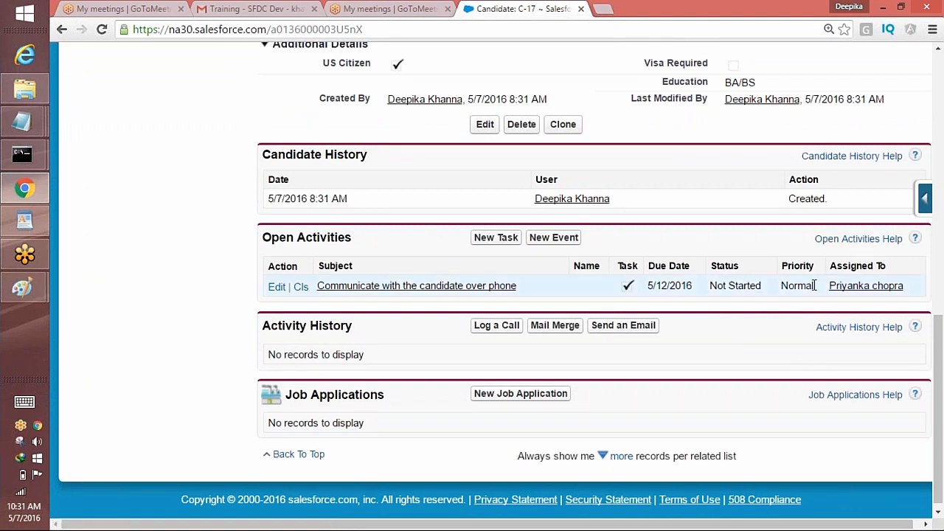
drag(940, 371, 942, 148)
drag(942, 217, 942, 150)
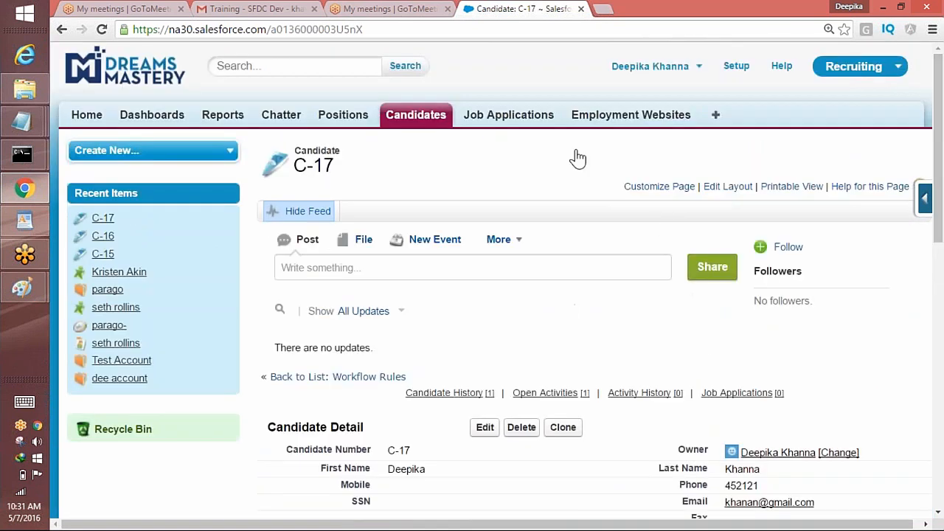
drag(939, 210, 934, 438)
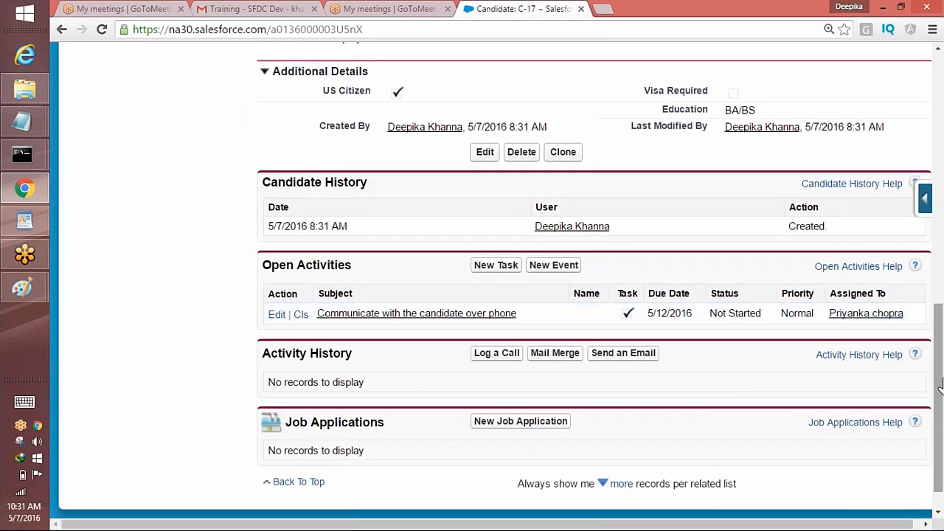
drag(939, 380, 926, 153)
scroll(780, 80, up, 2)
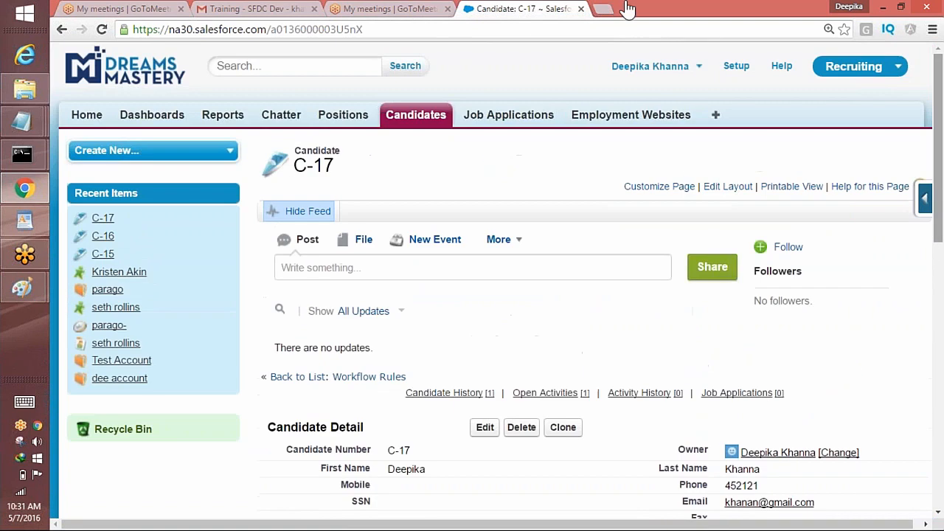
click(410, 124)
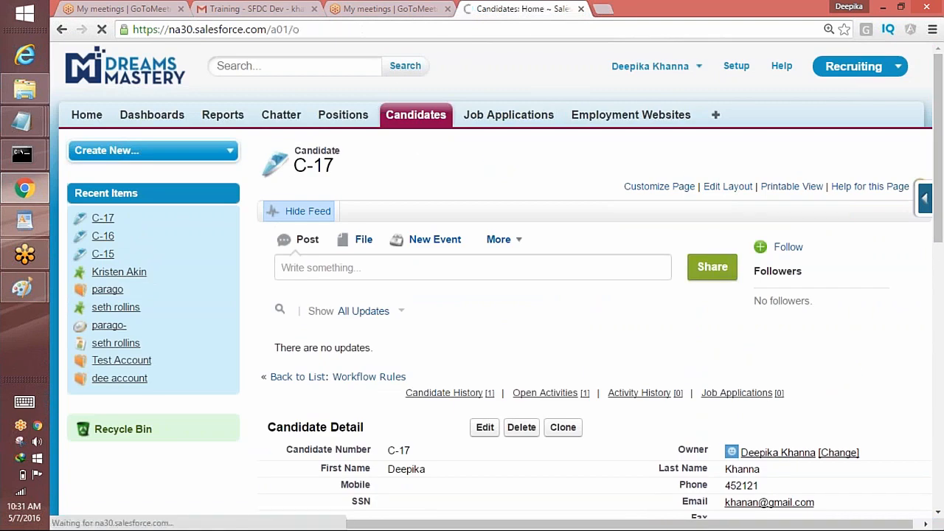
- Create candidate C-18 with first and last name, State Maryland and Education BA/BS, and save it
click(480, 244)
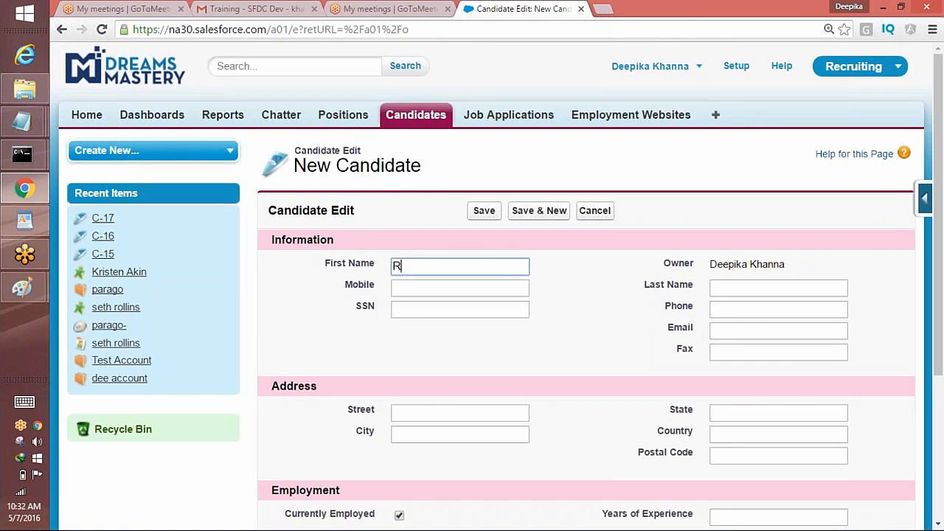
key(Tab)
key(Tab)
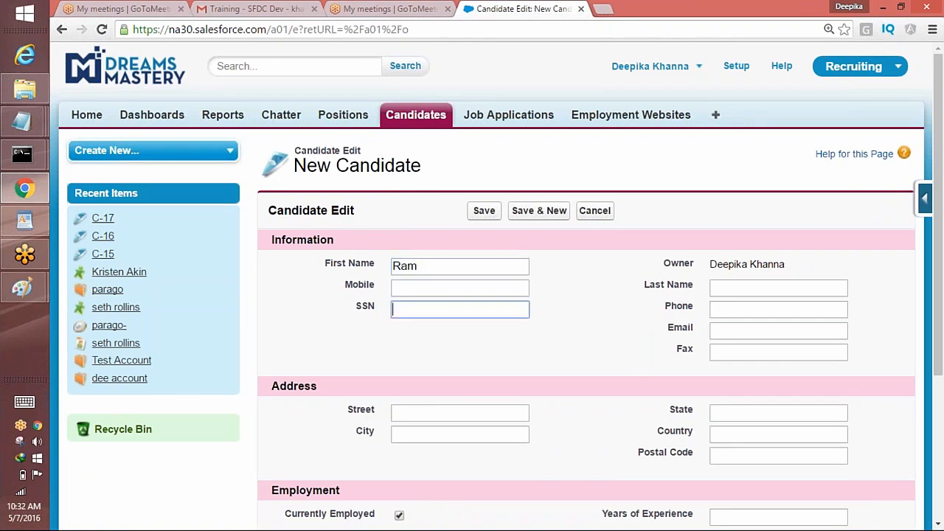
click(726, 288)
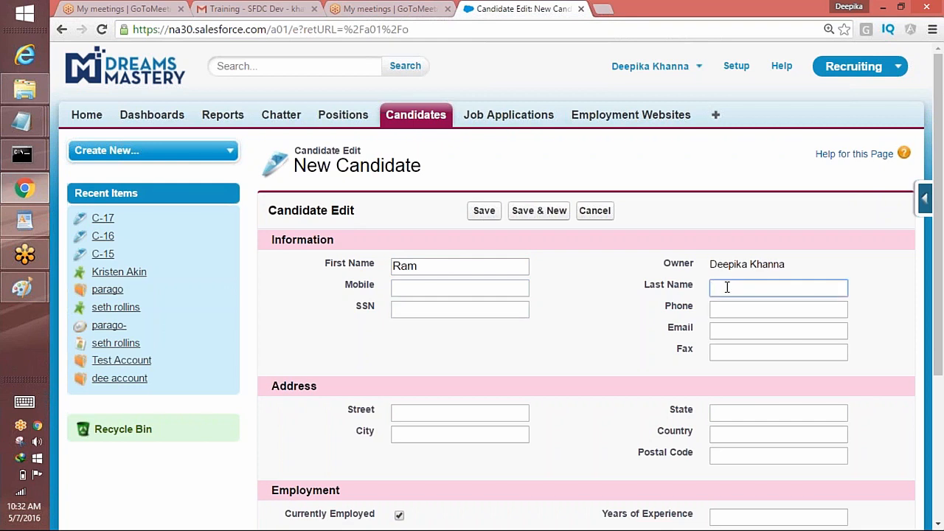
text(Laxman)
key(Tab)
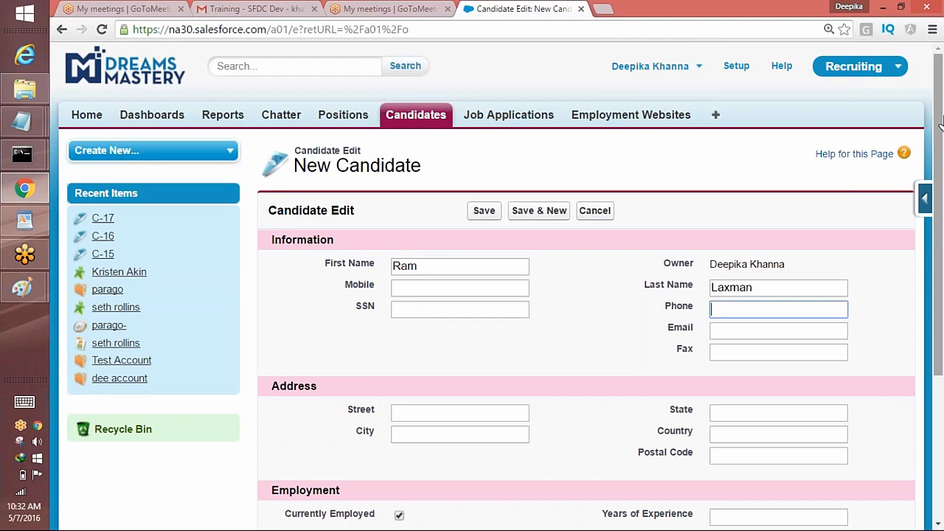
drag(939, 90, 939, 135)
click(746, 346)
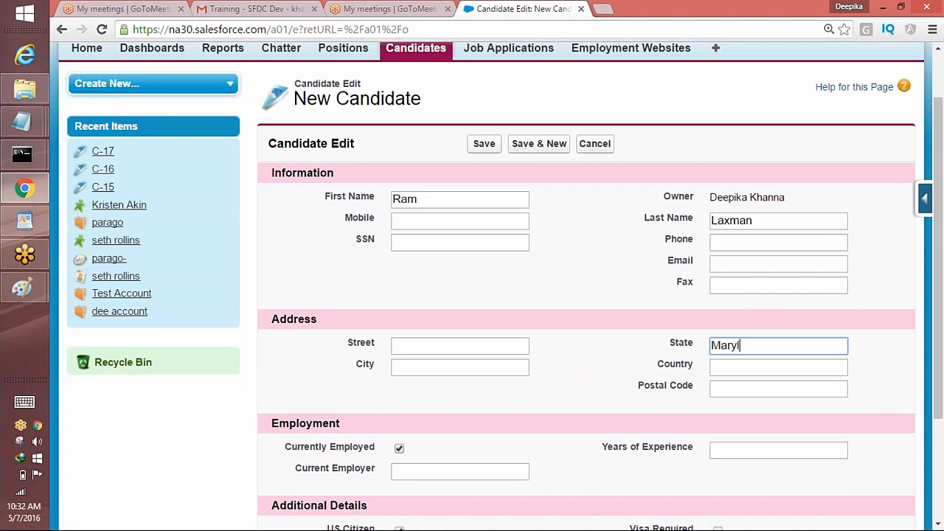
scroll(942, 325, down, 3)
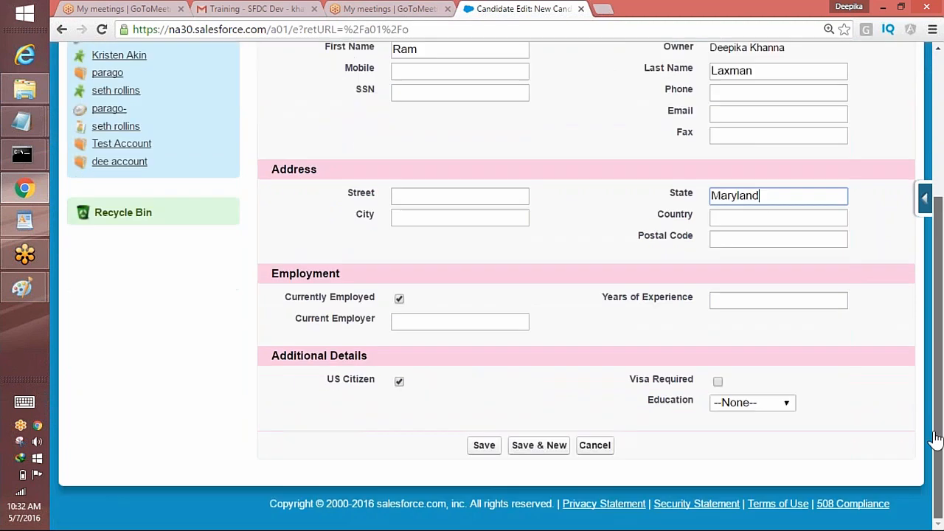
click(745, 413)
click(745, 414)
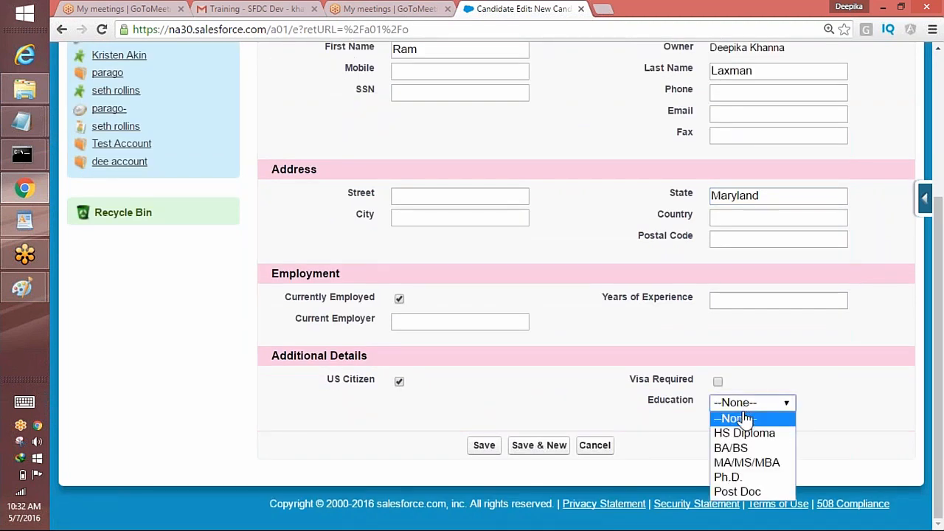
click(737, 448)
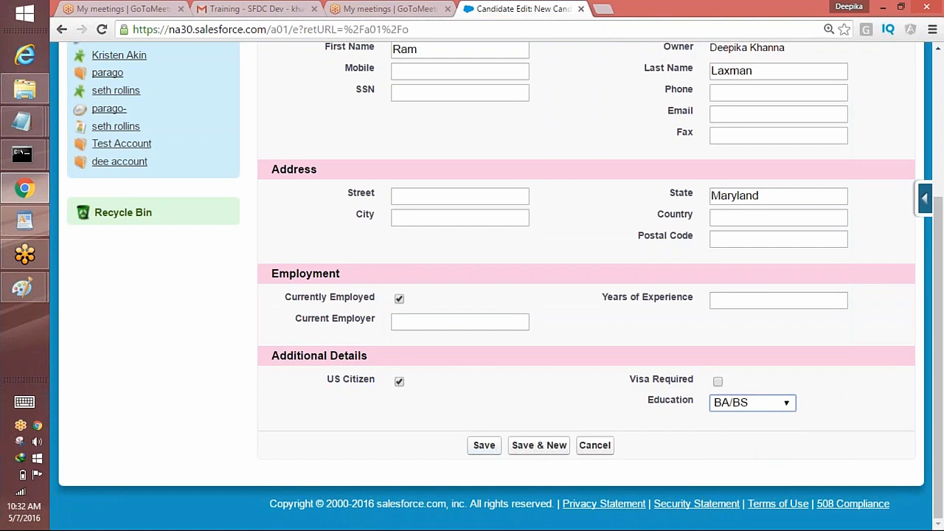
click(492, 447)
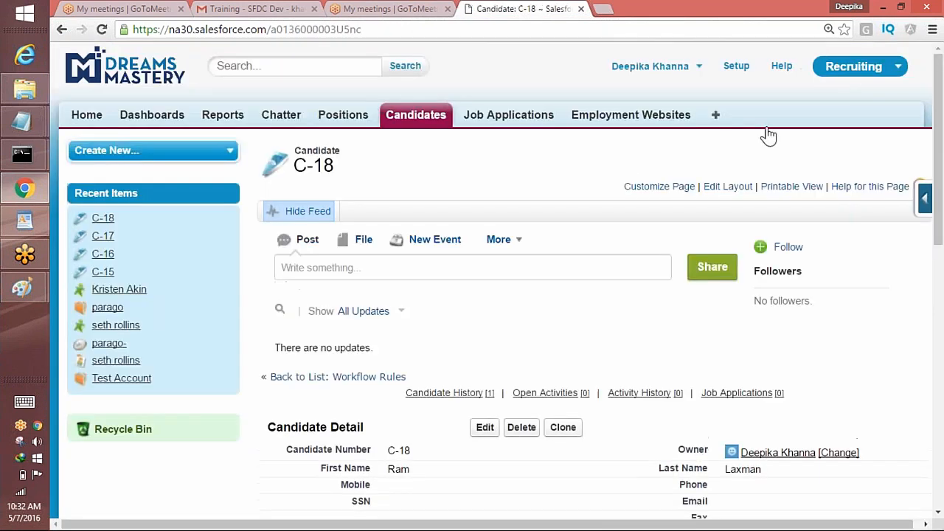
scroll(912, 388, down, 10)
scroll(913, 399, down, 1)
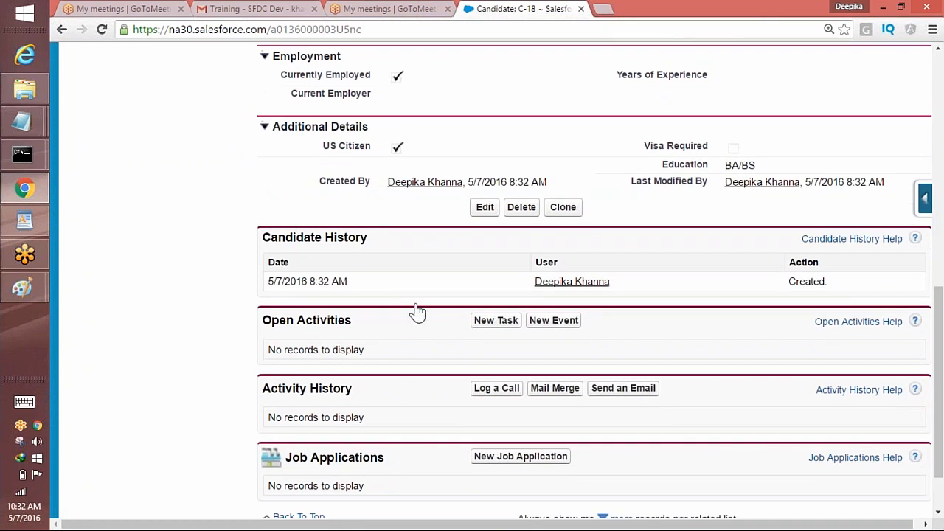
drag(938, 368, 940, 118)
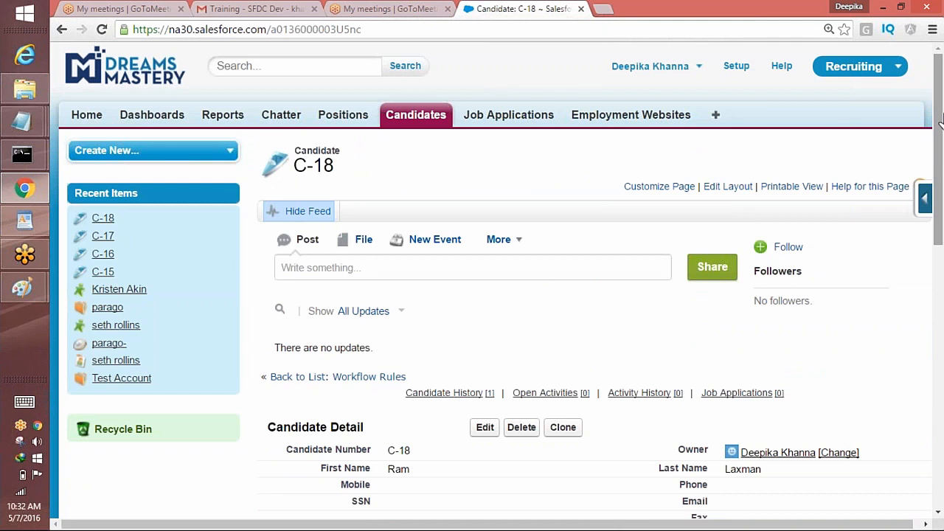
key(ctrl+t)
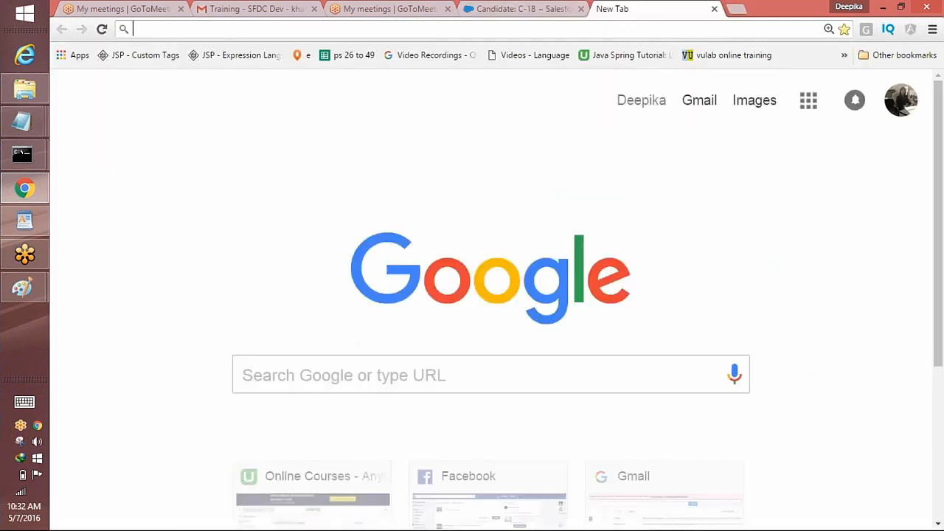
- Close the old candidate tab and log in at login.salesforce.com as the assigned user
click(581, 8)
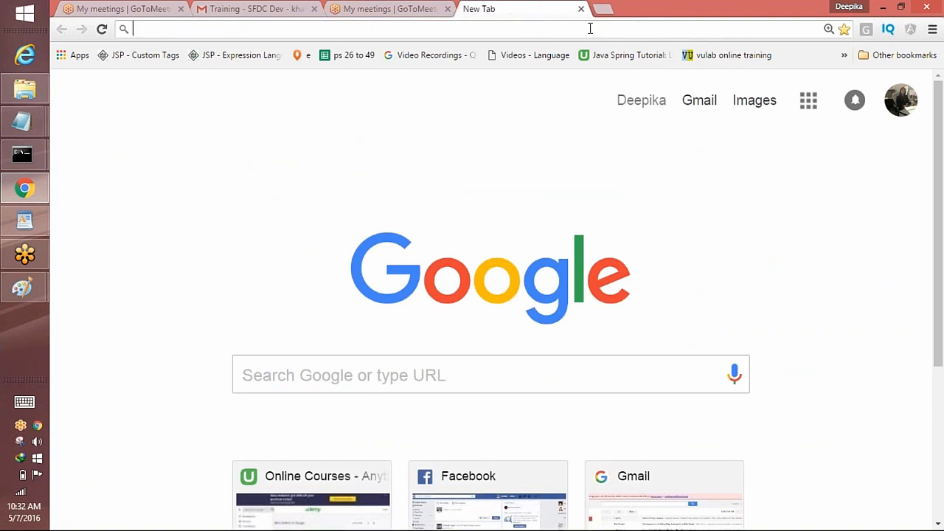
text(logo)
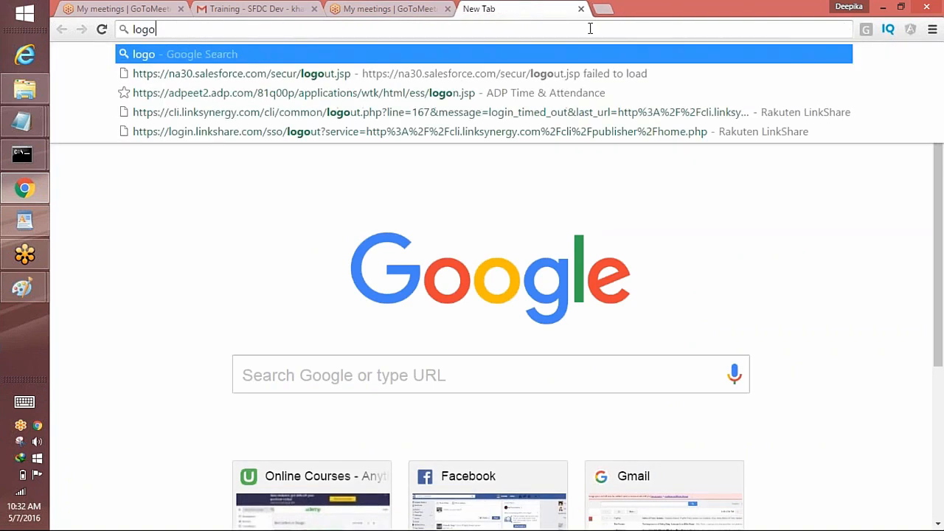
key(BackSpace)
text(in)
key(Return)
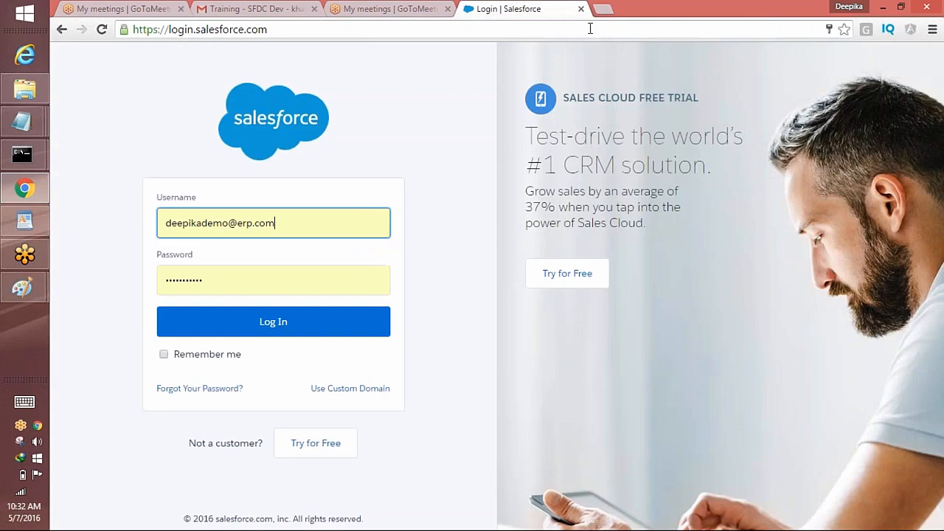
drag(284, 223, 122, 242)
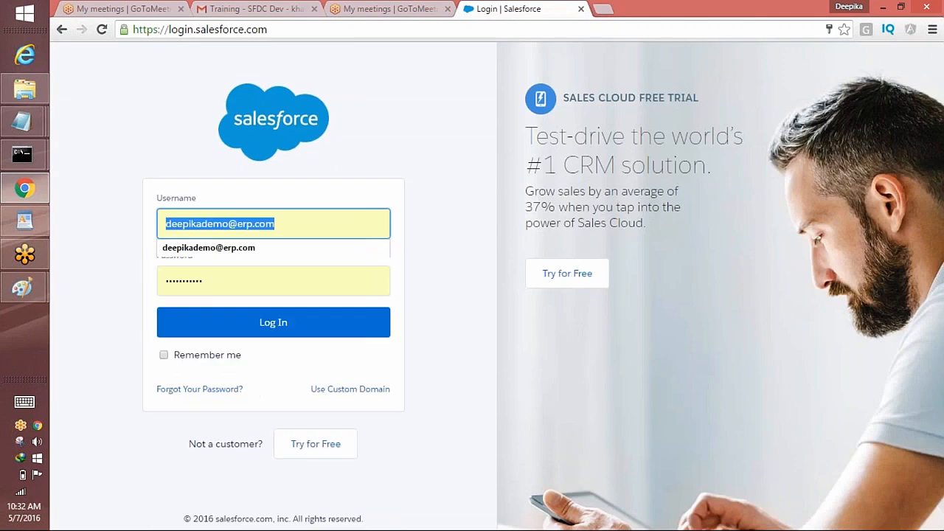
text(pr)
click(273, 248)
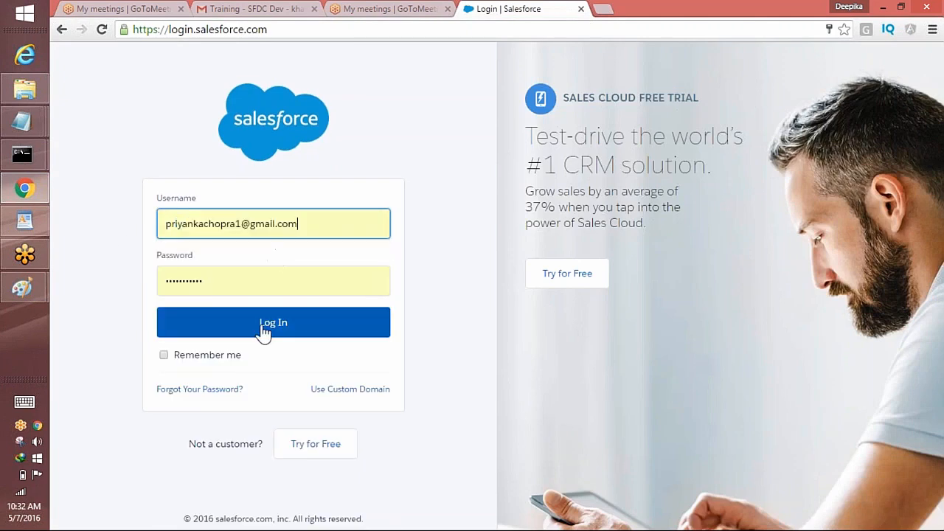
click(270, 322)
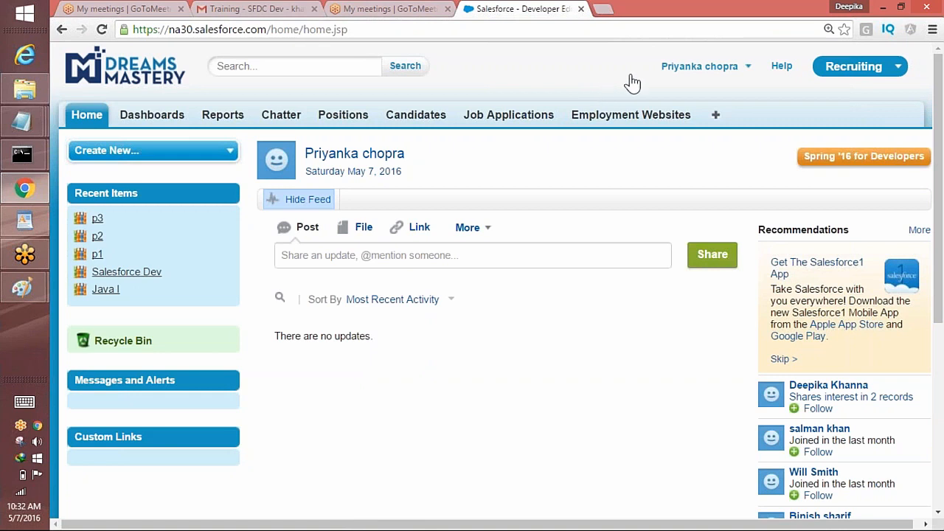
- Browse the assigned user's Home page and calendar activity list
click(697, 74)
scroll(934, 253, down, 2)
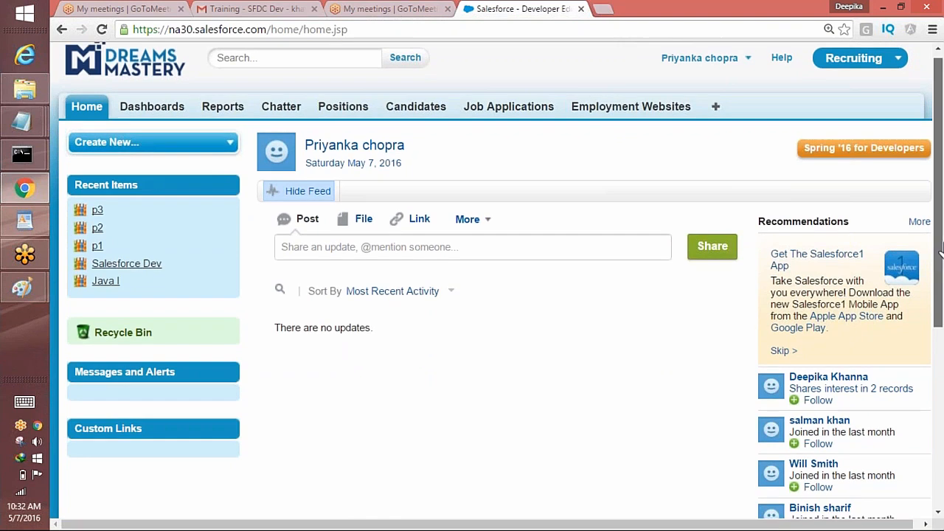
click(89, 86)
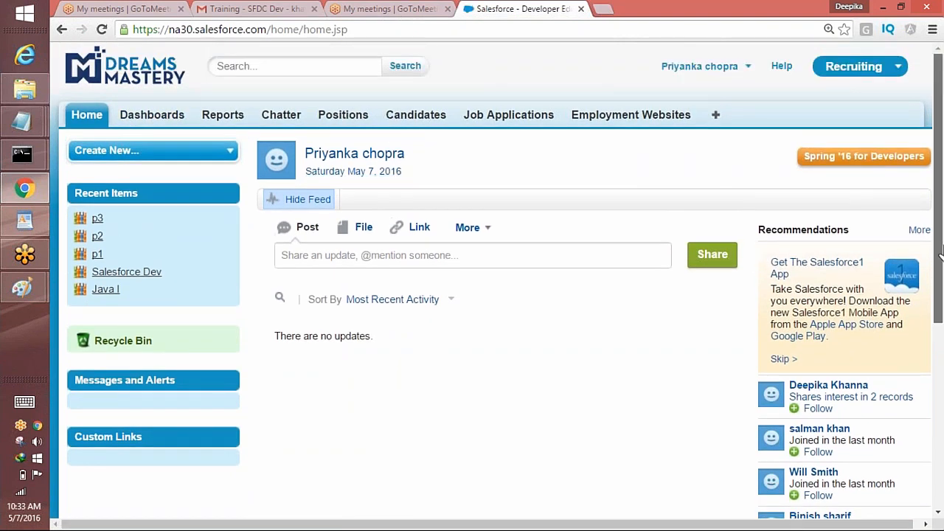
scroll(936, 404, down, 3)
scroll(937, 404, down, 2)
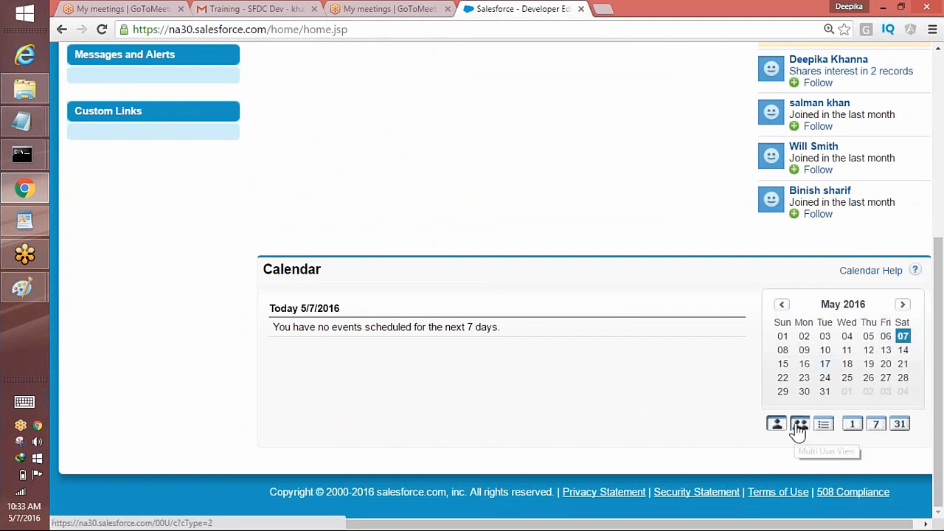
click(824, 426)
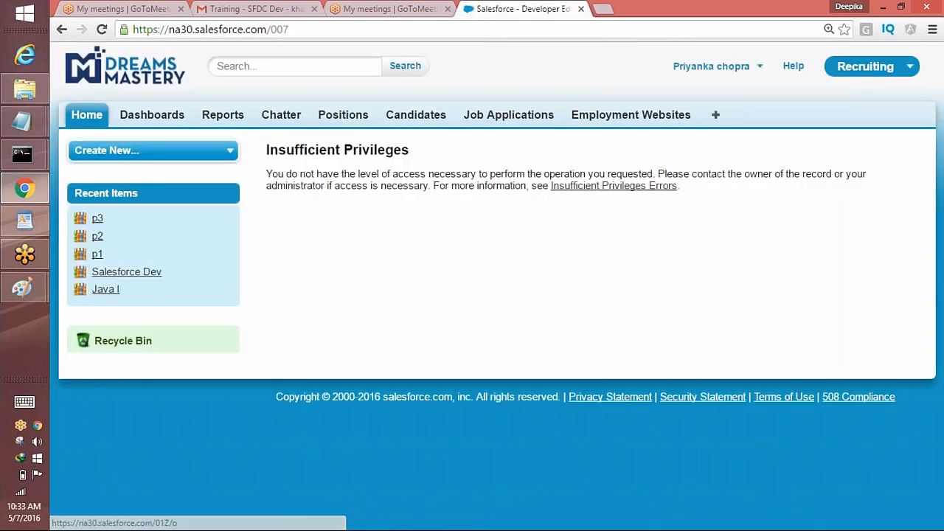
click(87, 114)
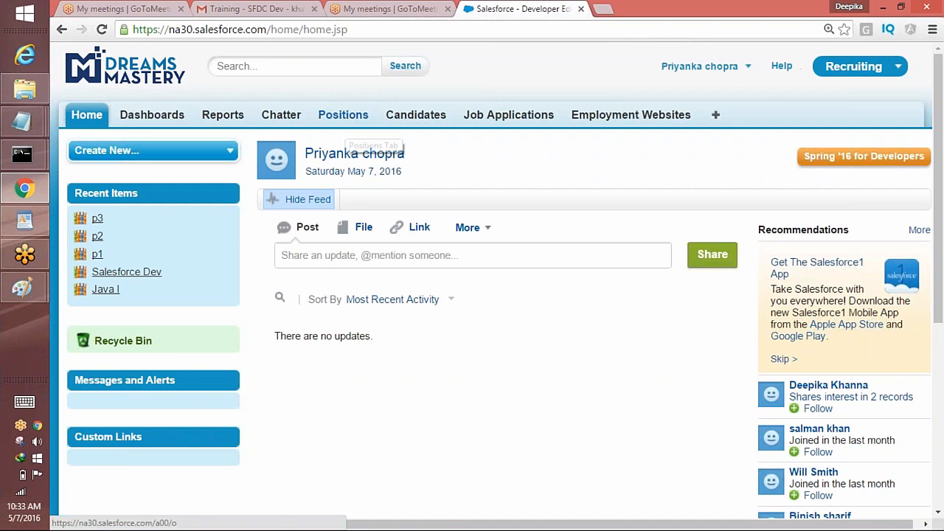
- List all positions and then all 18 candidates under the assigned user's login
click(343, 116)
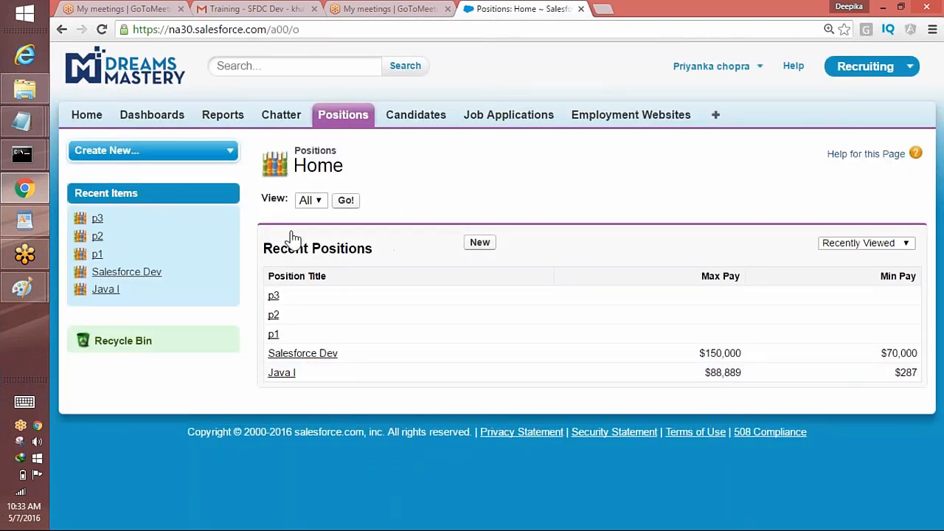
click(351, 203)
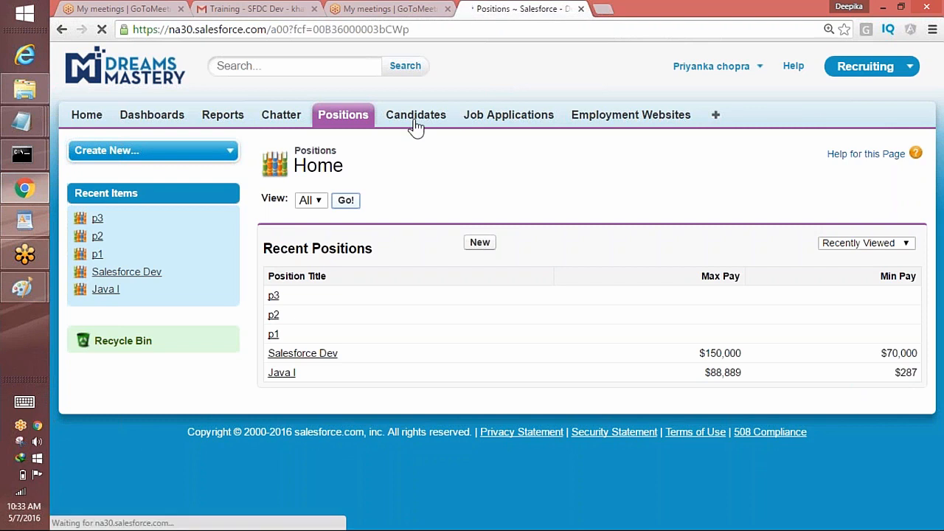
click(416, 116)
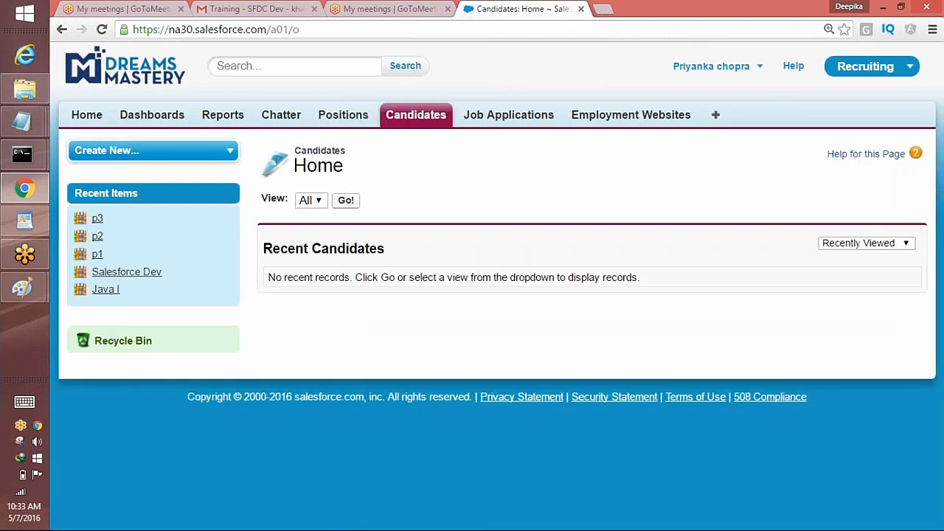
click(346, 200)
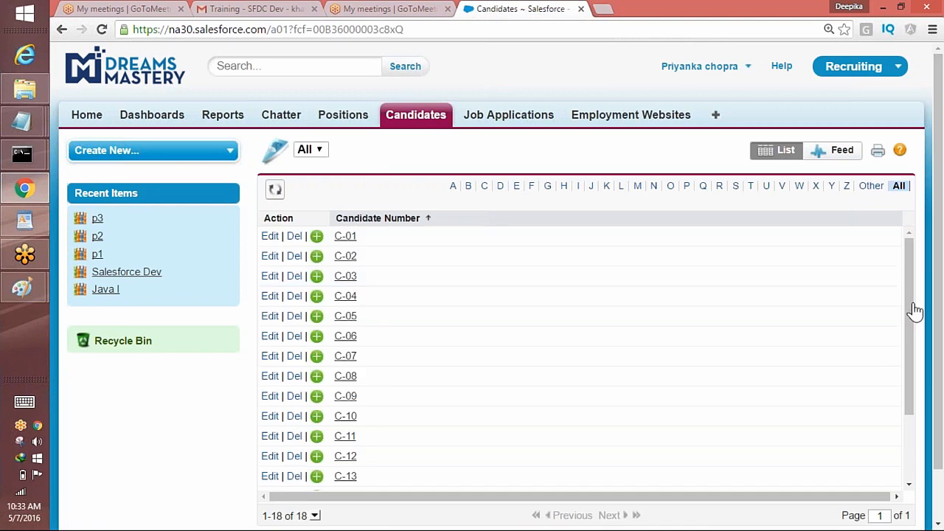
scroll(880, 402, down, 3)
click(230, 9)
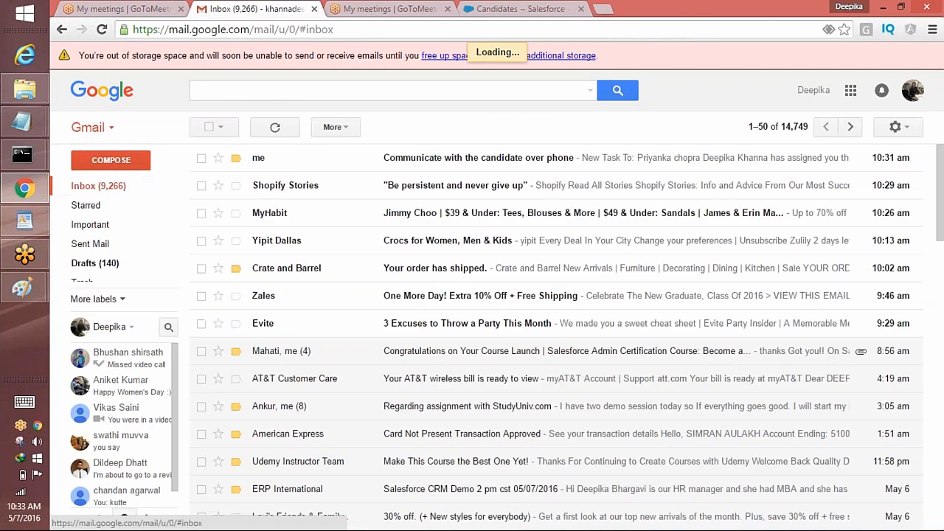
- Read the task e-mail for candidate C-17, due 5/12/2016 with Normal priority
click(487, 171)
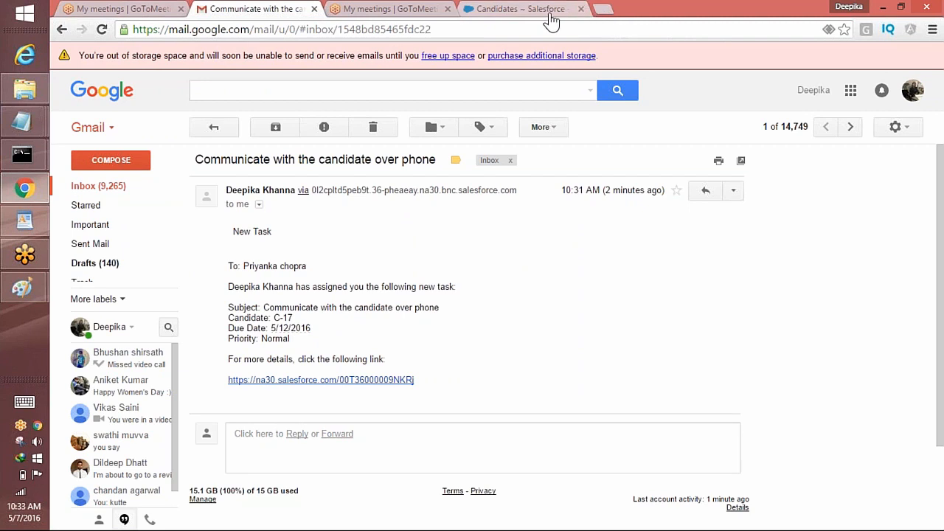
click(527, 17)
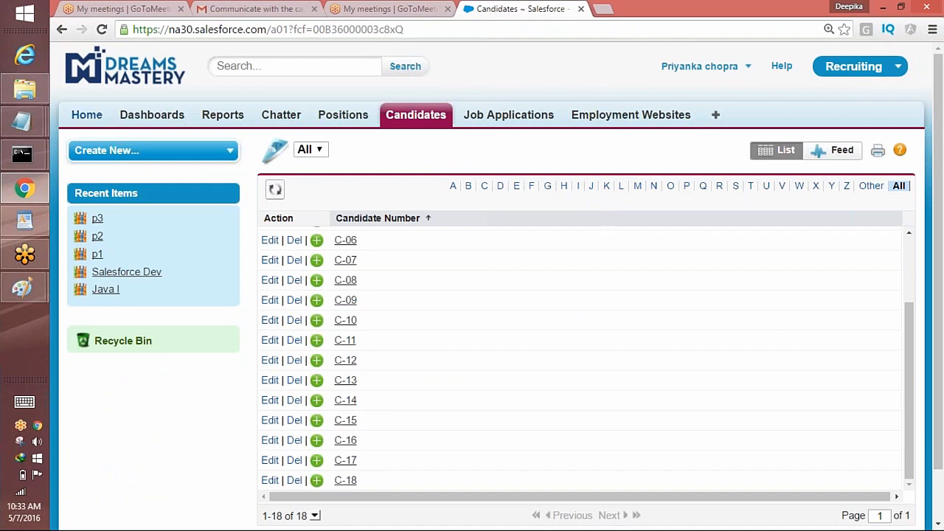
- Check the upcoming activities list from the Home page calendar
click(78, 119)
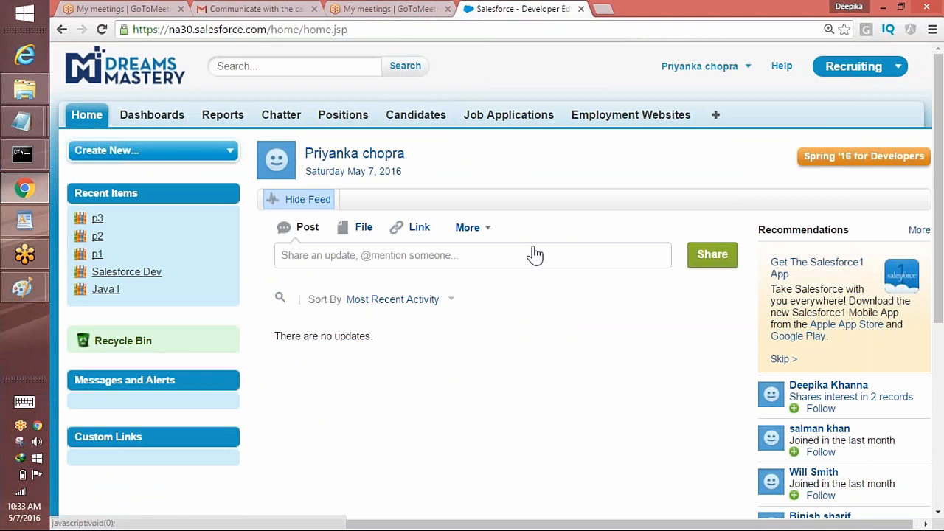
scroll(472, 295, down, 5)
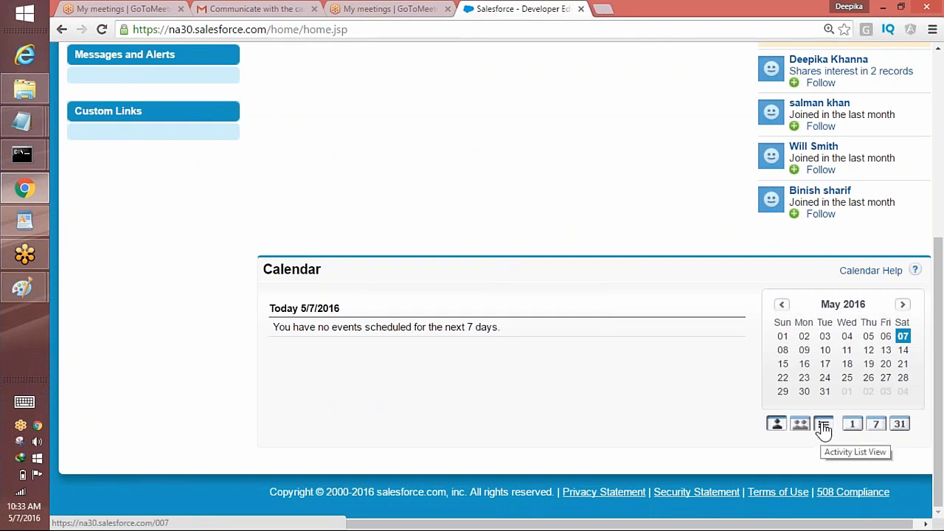
click(823, 426)
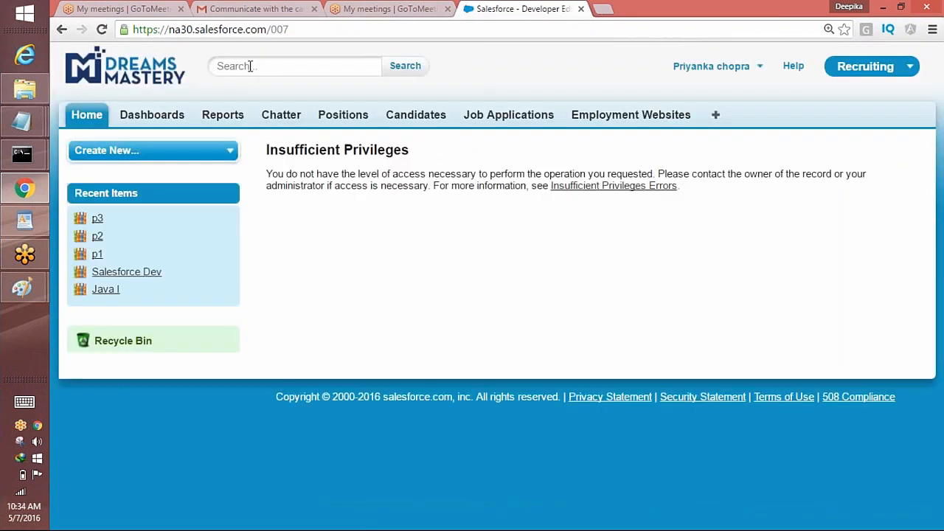
click(86, 115)
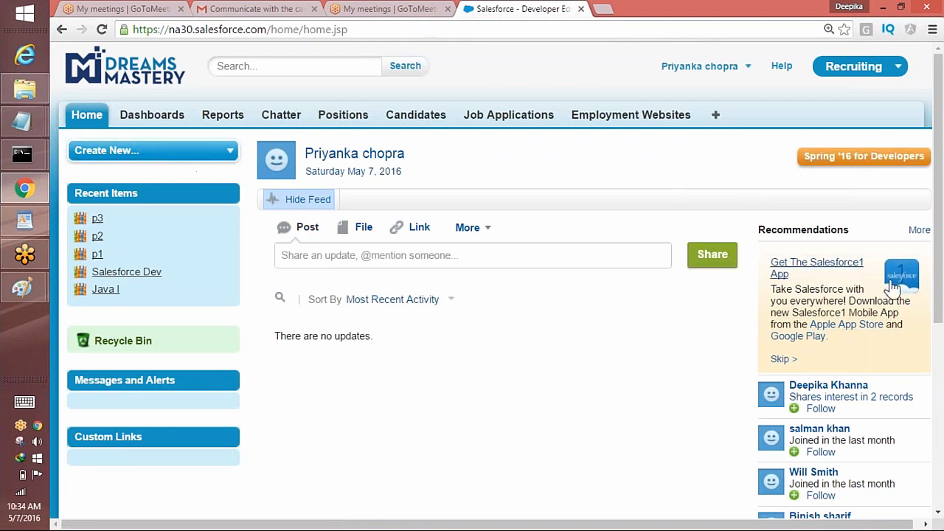
drag(938, 258, 938, 443)
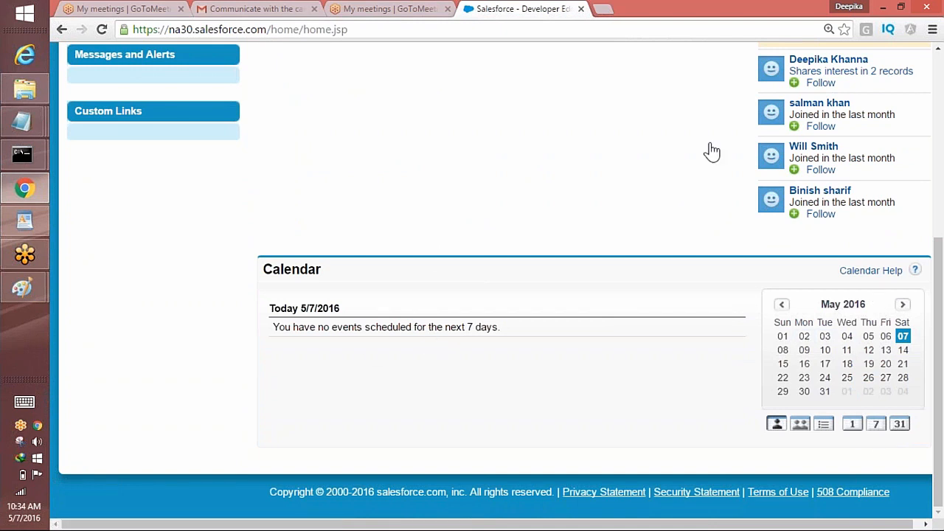
scroll(940, 331, up, 4)
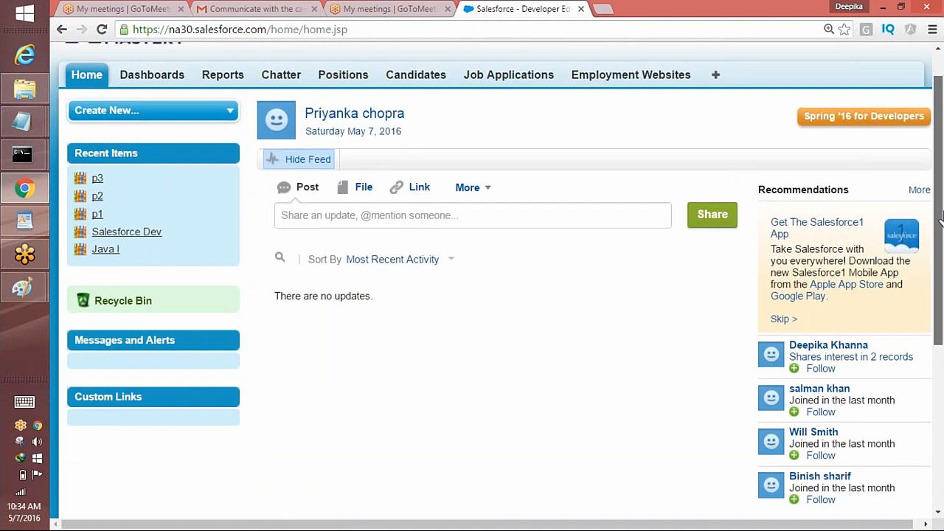
- Sort the feed by Latest Posts, hide it to show the calendar, and review Create New options
click(451, 263)
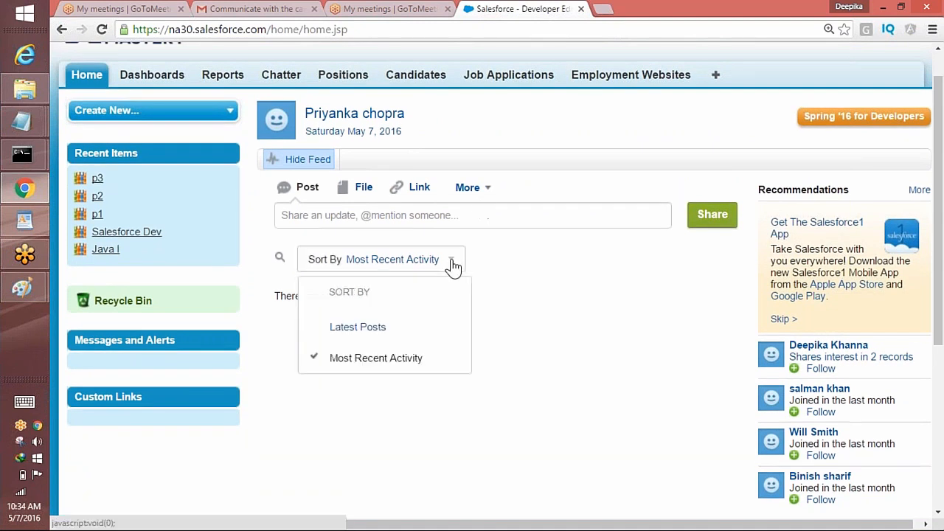
click(371, 329)
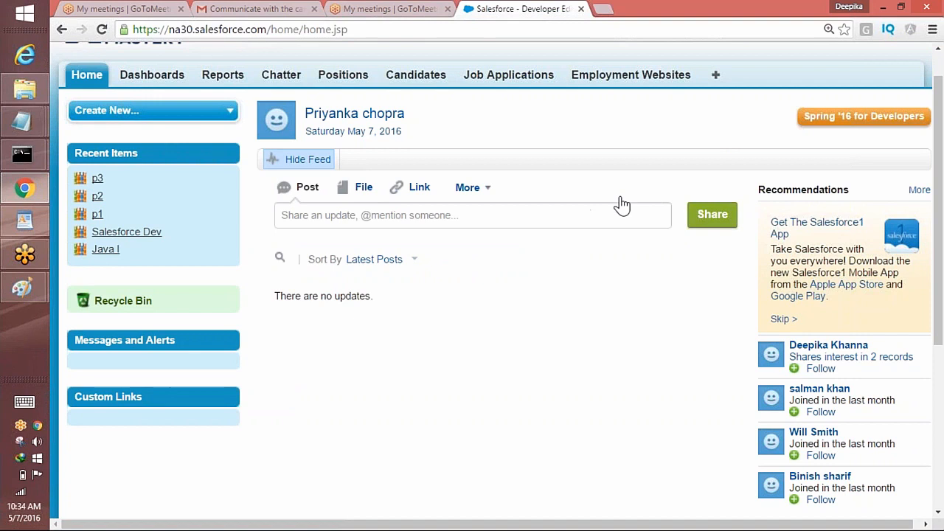
scroll(940, 206, up, 1)
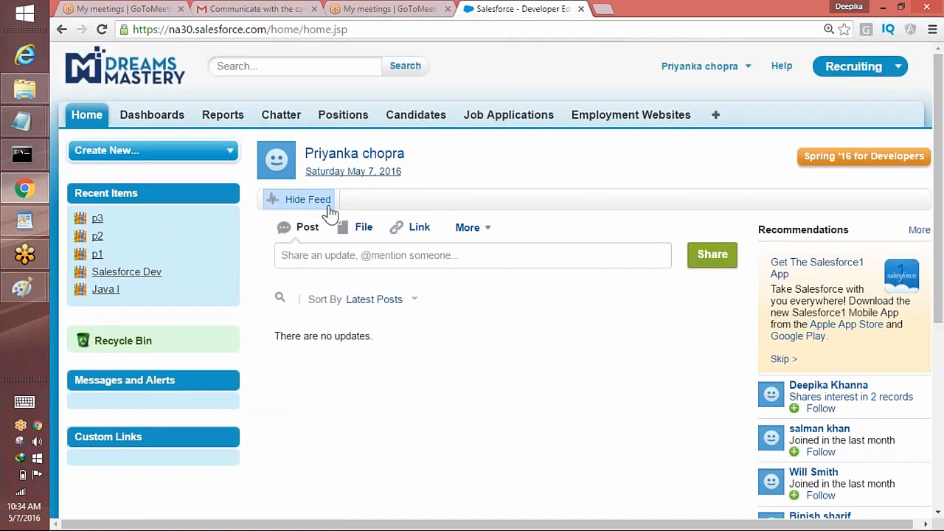
click(106, 118)
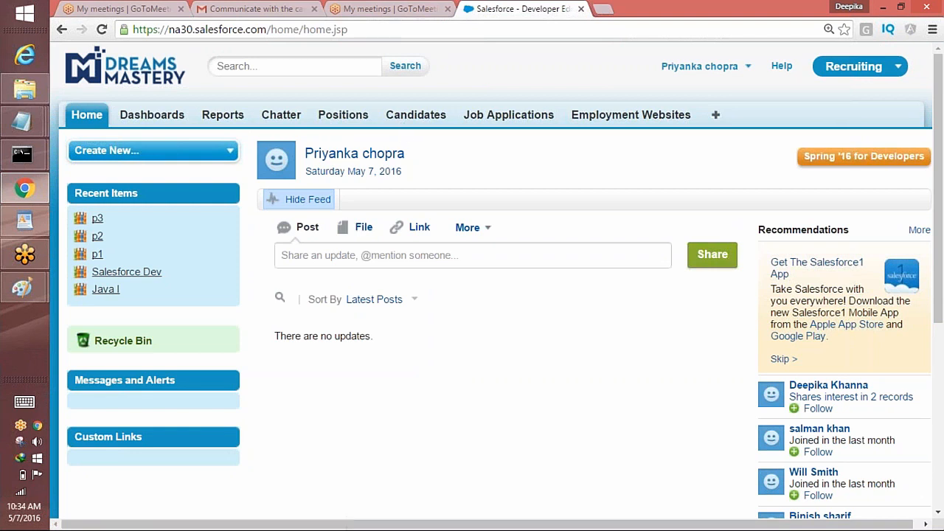
drag(940, 183, 940, 223)
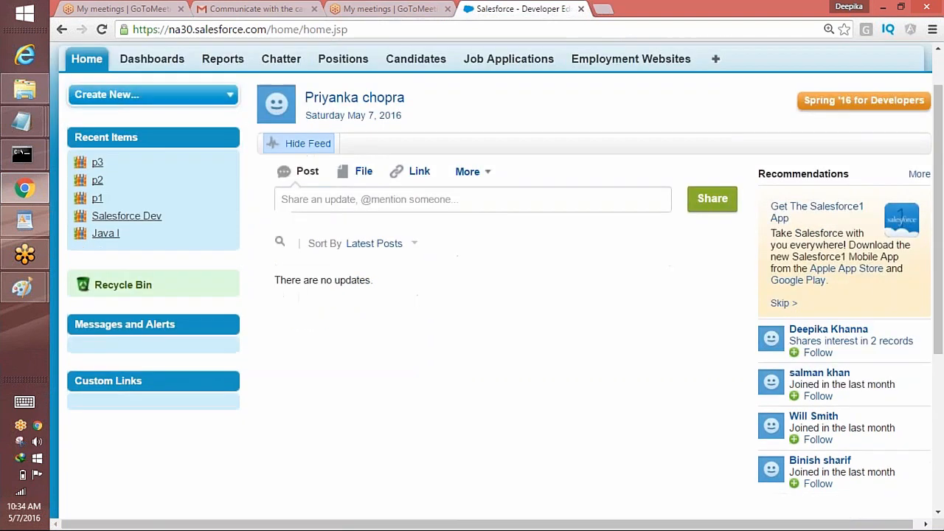
click(307, 146)
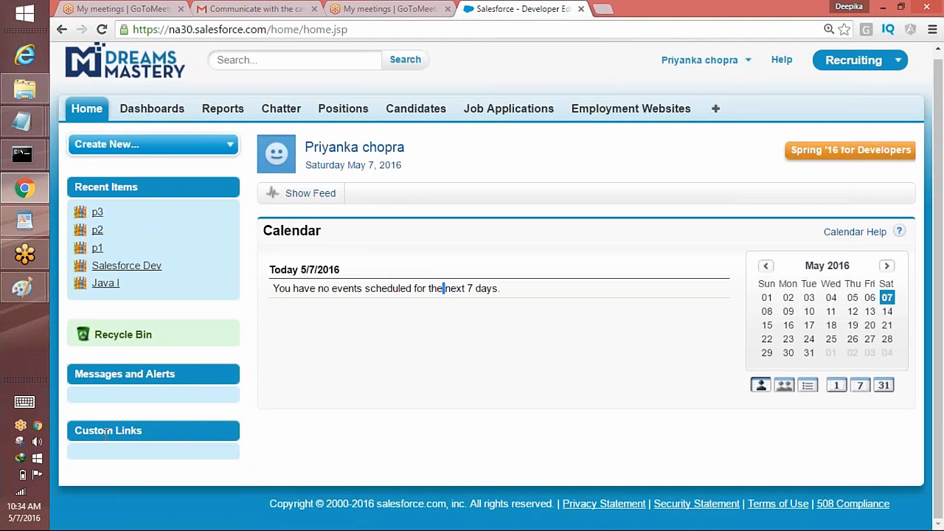
click(129, 147)
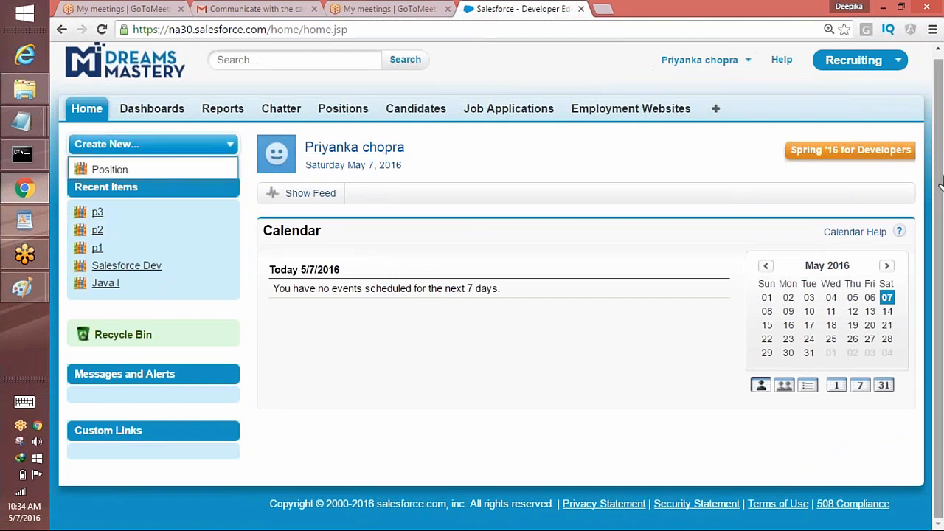
scroll(936, 148, up, 1)
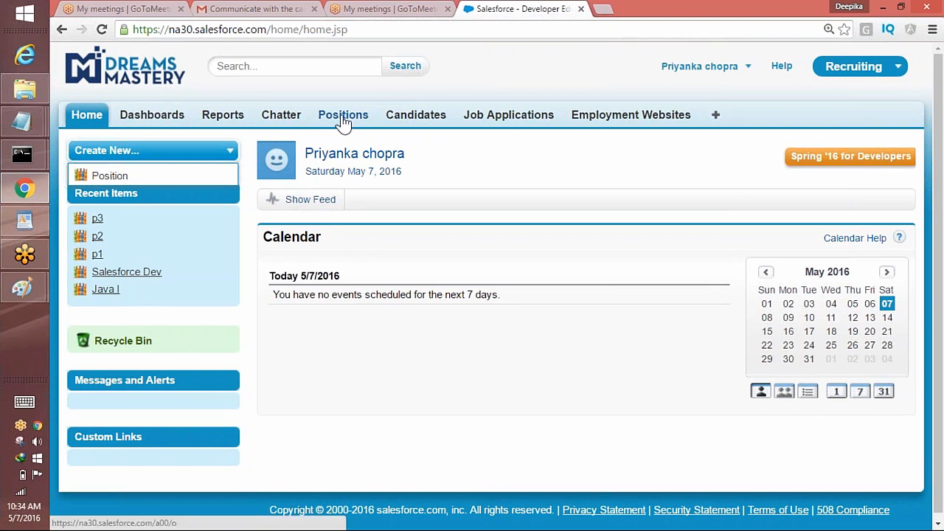
click(250, 9)
- Follow the e-mail's record link, read the Insufficient Privileges help, then return to Salesforce Candidates
click(305, 381)
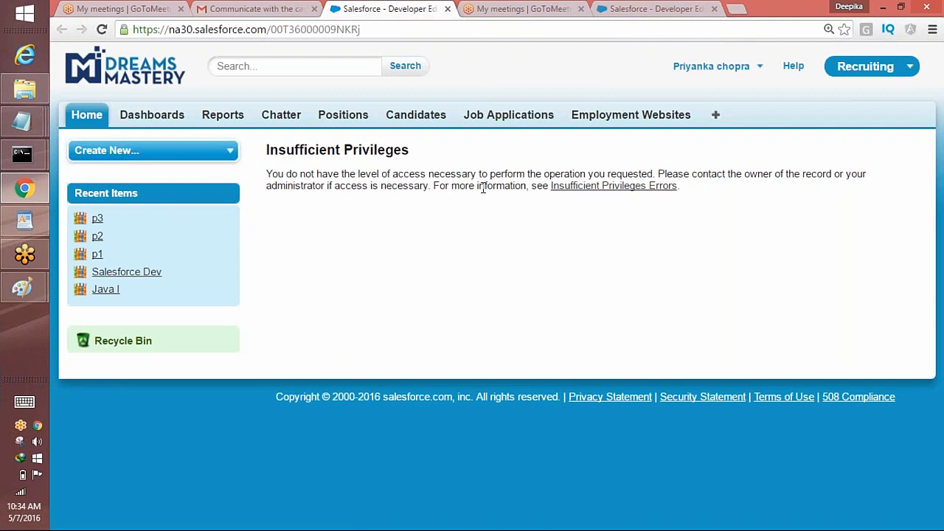
click(623, 188)
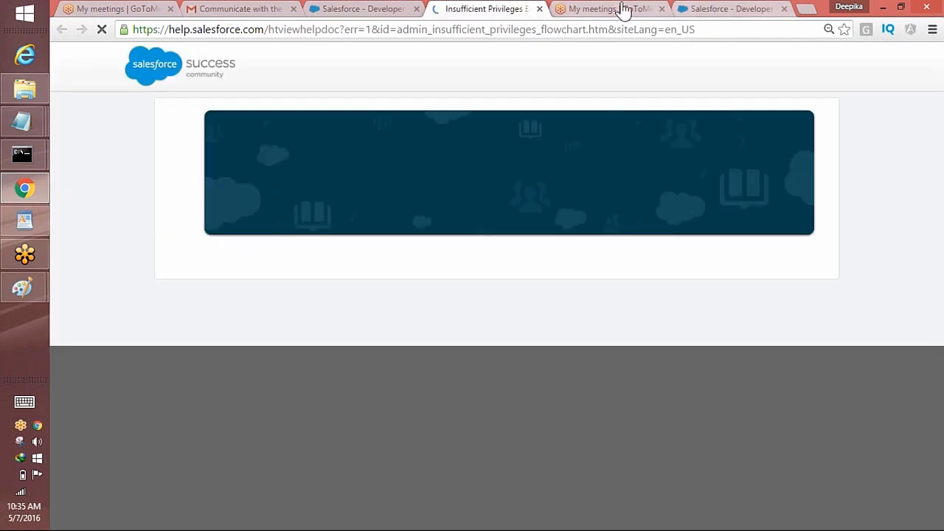
click(336, 10)
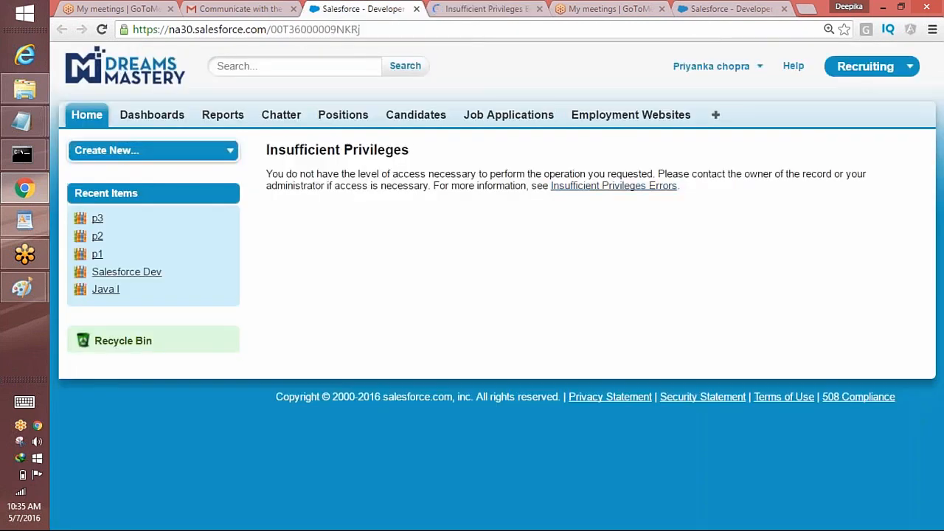
click(104, 117)
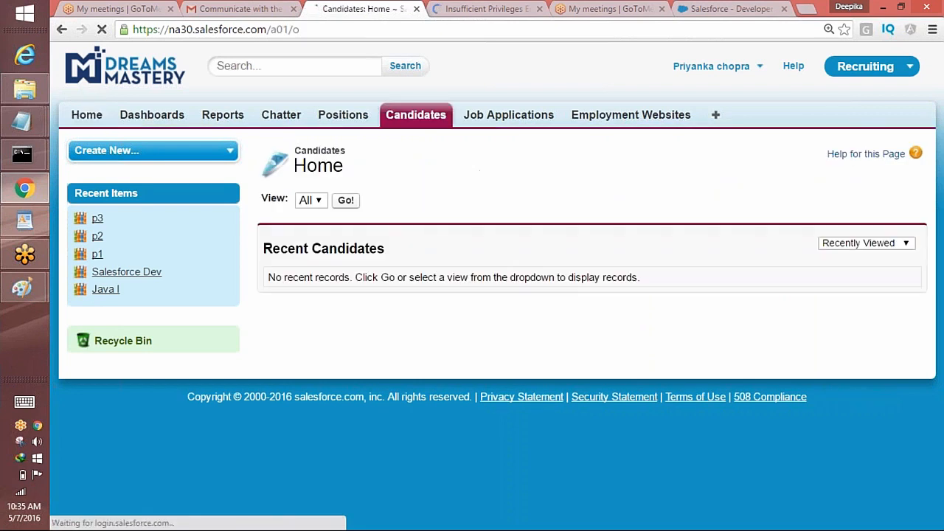
- List all candidates, open C-17 and expand its related lists to review the details
click(346, 199)
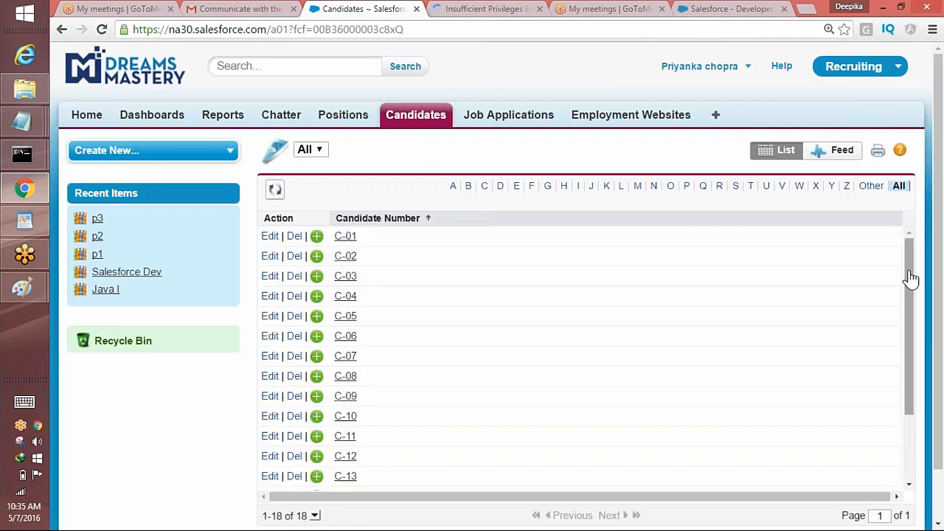
drag(910, 279, 902, 449)
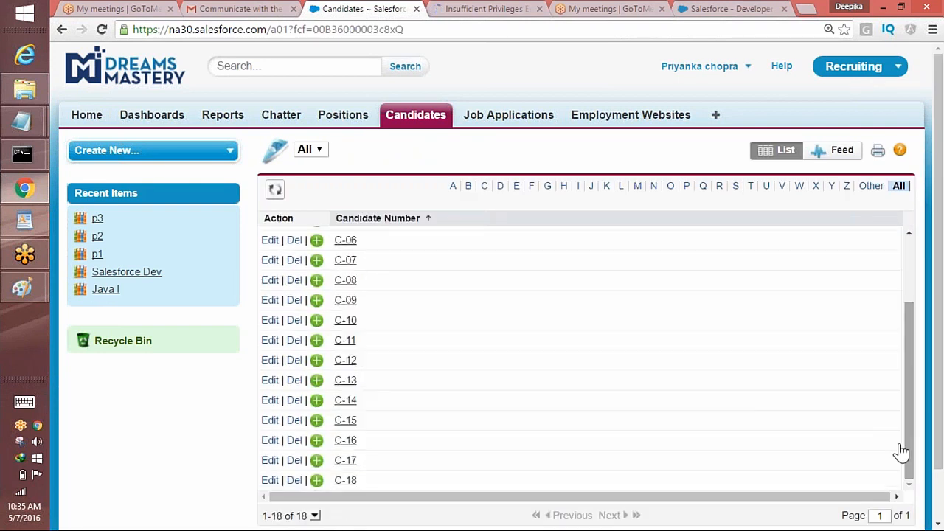
click(347, 461)
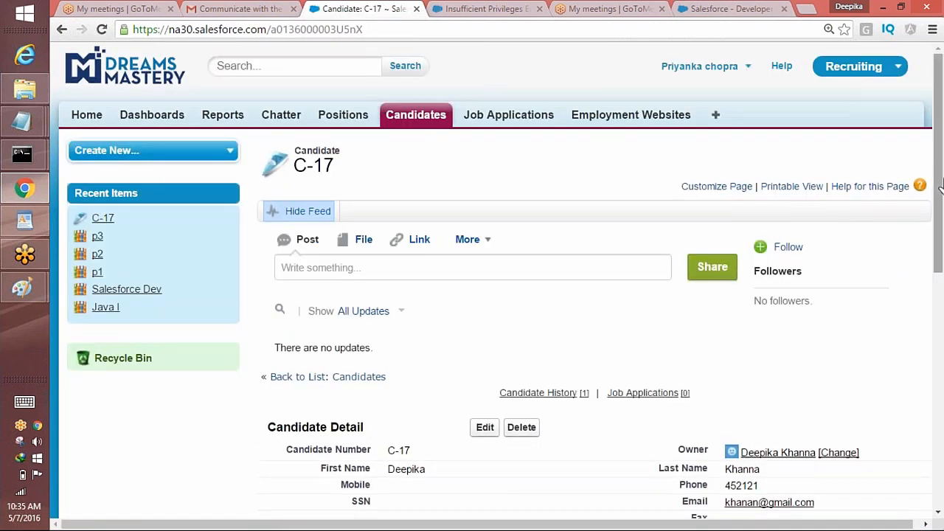
drag(941, 188, 940, 369)
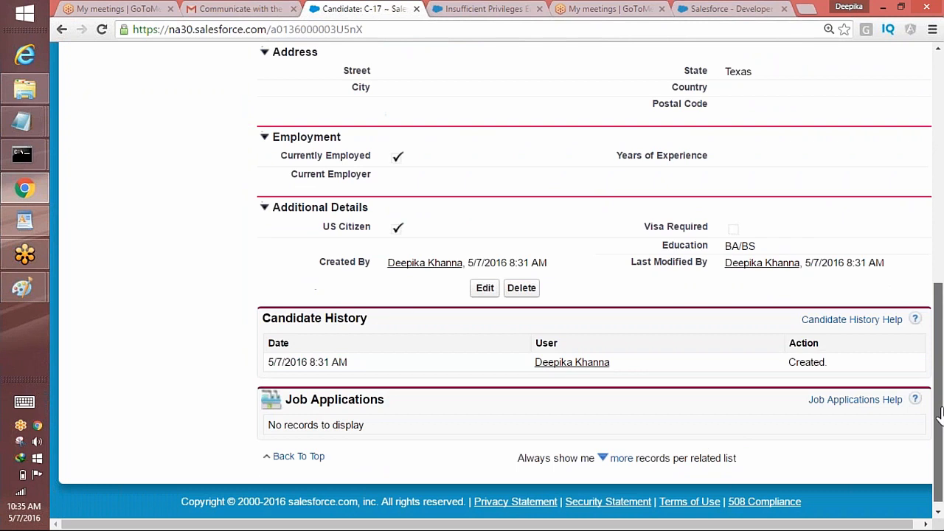
scroll(941, 409, up, 6)
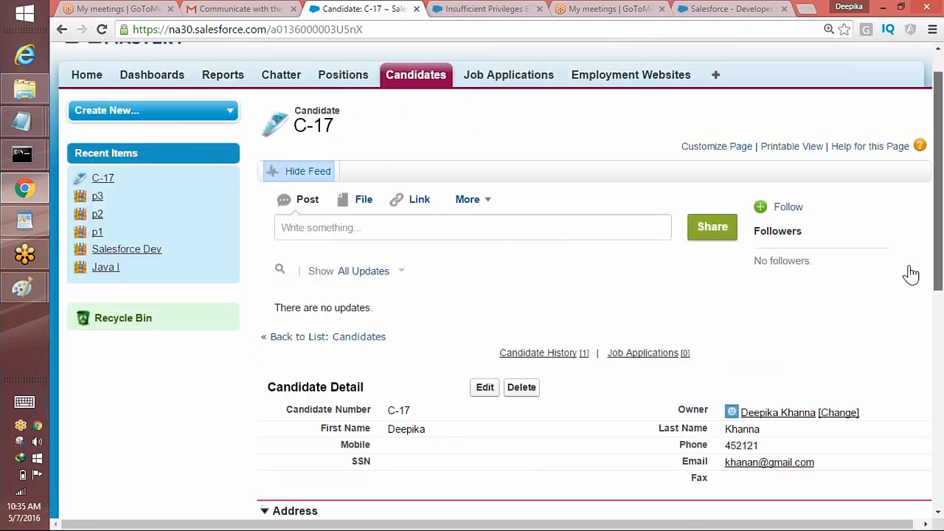
scroll(908, 274, down, 5)
scroll(900, 354, up, 2)
scroll(908, 398, down, 3)
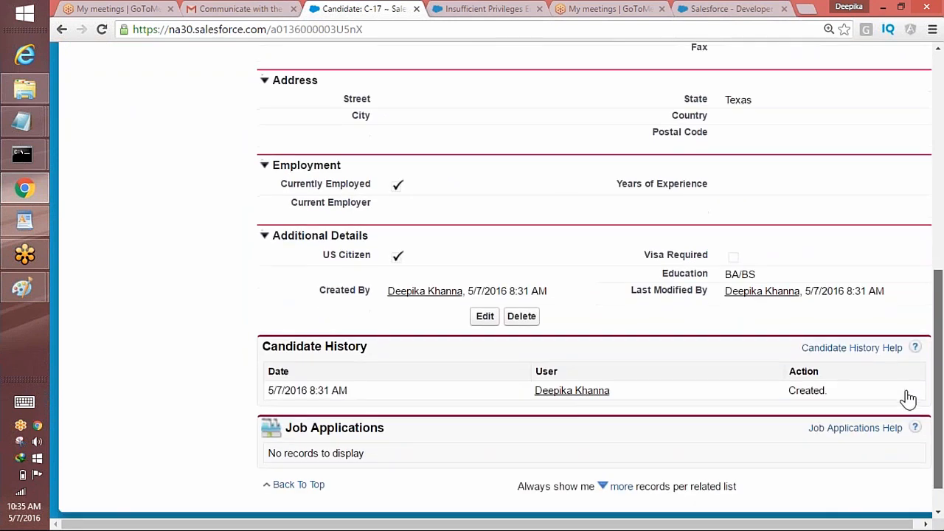
scroll(908, 398, down, 1)
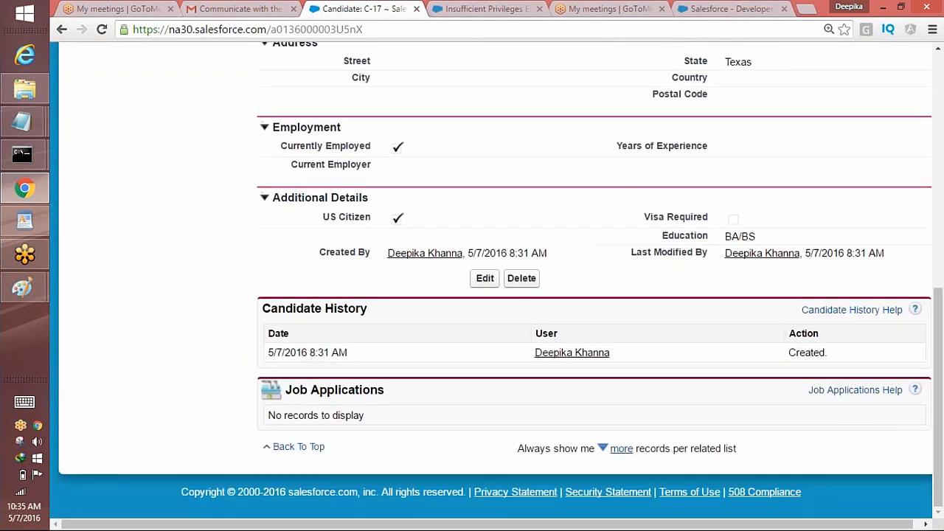
click(617, 450)
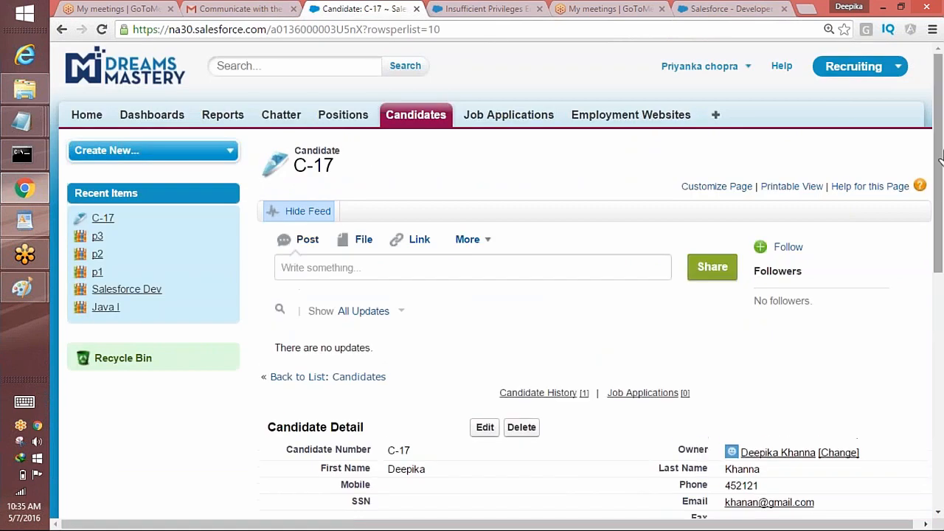
drag(940, 155, 938, 379)
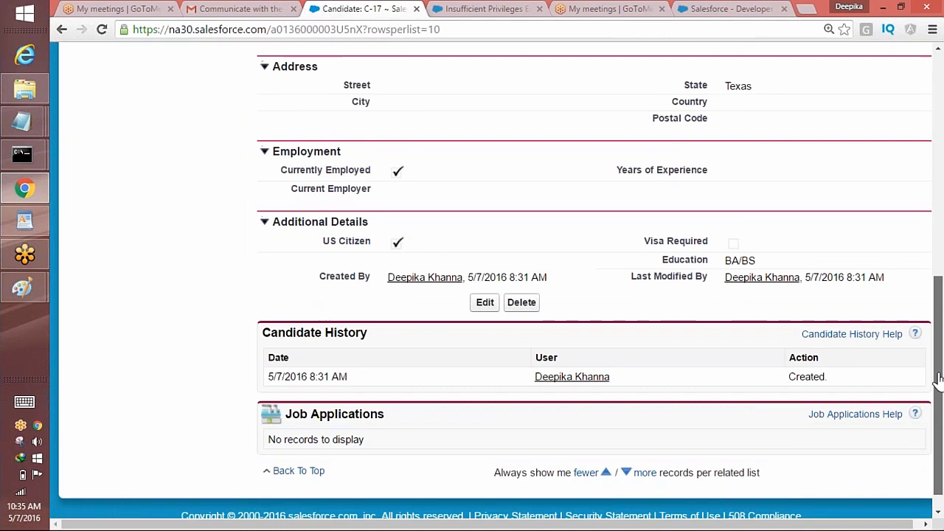
drag(939, 378, 939, 65)
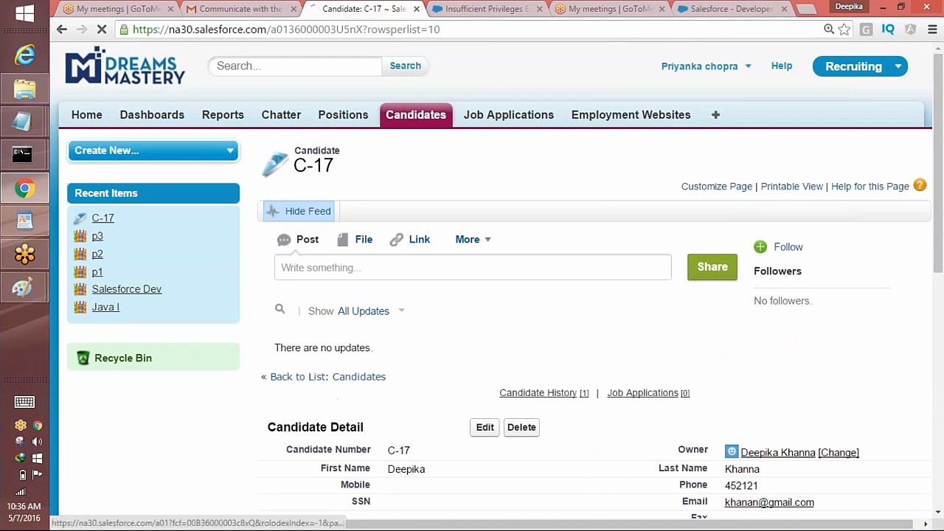
- Review C-17's Candidate History, then go to the Positions home page
click(349, 377)
click(537, 393)
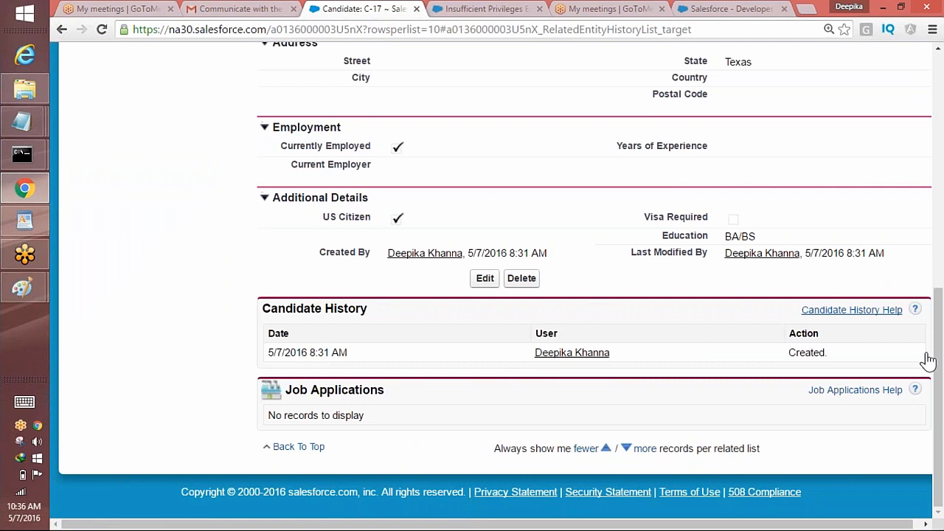
drag(938, 358, 941, 99)
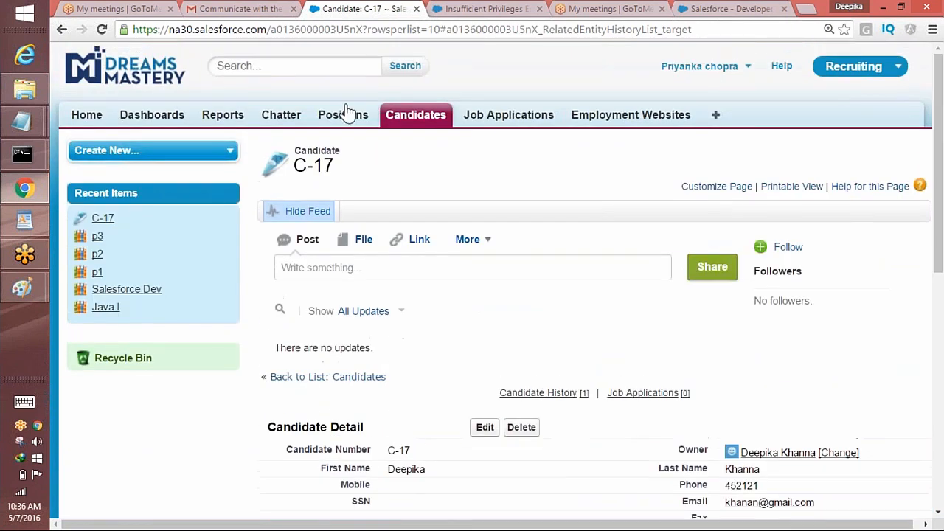
click(353, 118)
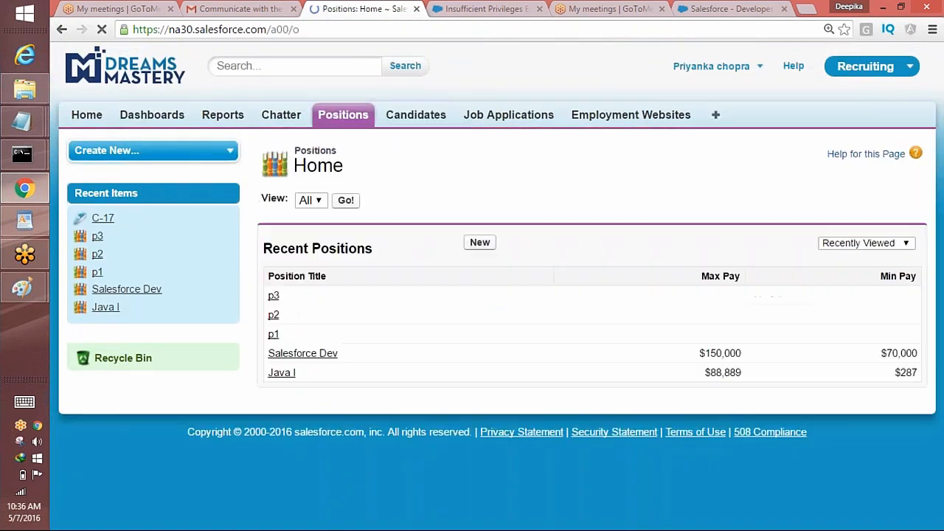
click(407, 128)
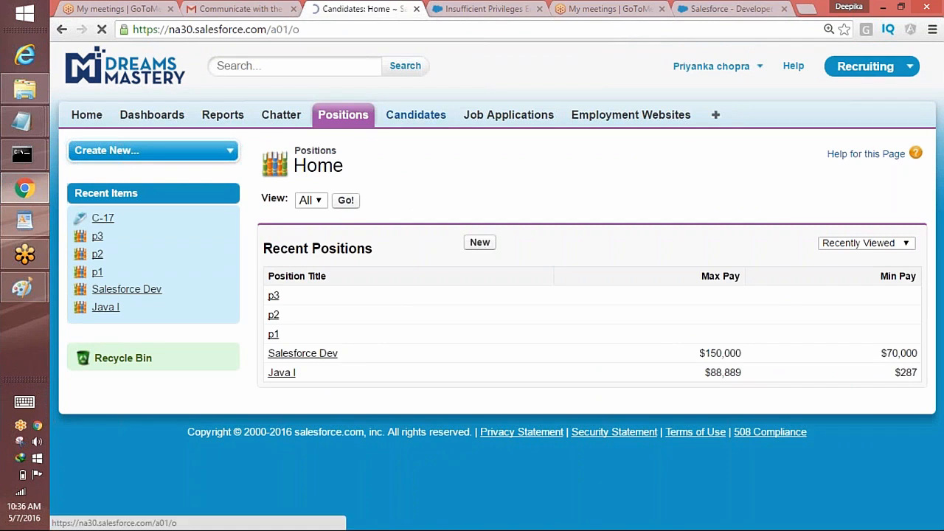
click(340, 122)
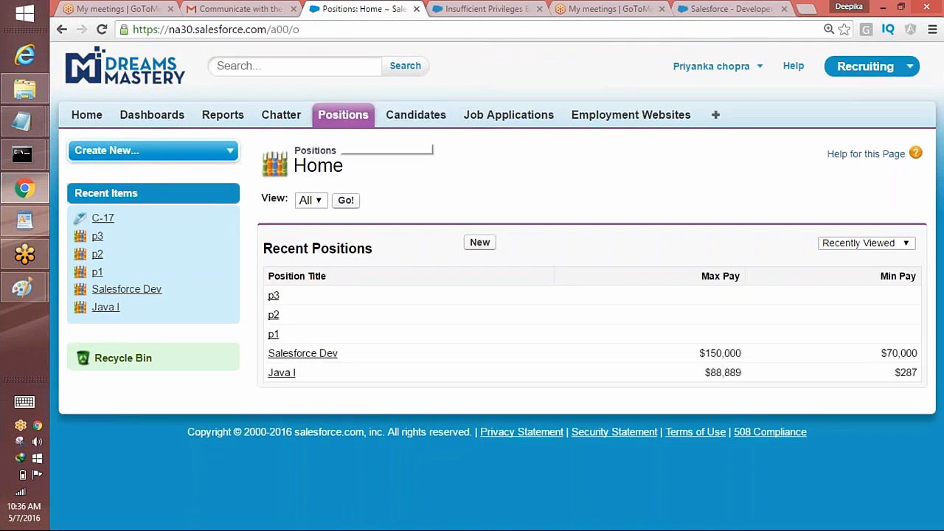
- Sign out and log in as the other user from the saved username suggestion
click(759, 68)
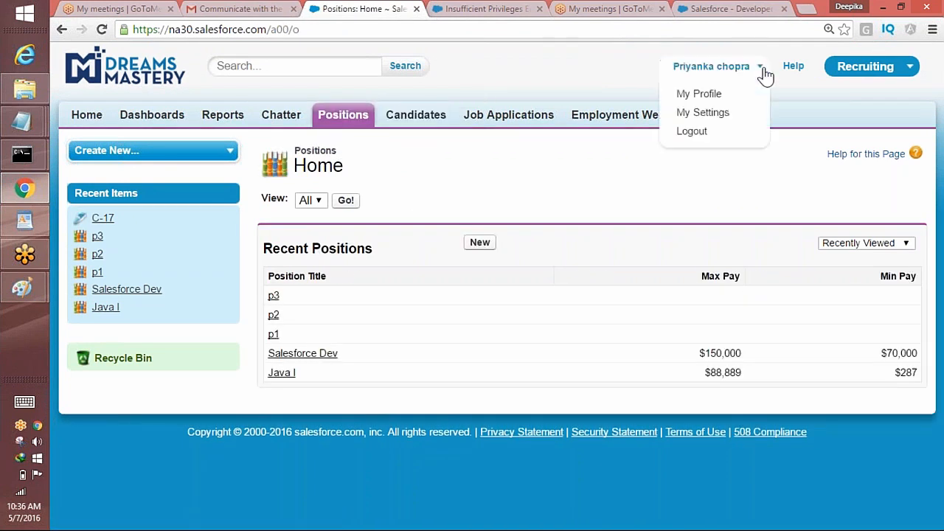
click(692, 131)
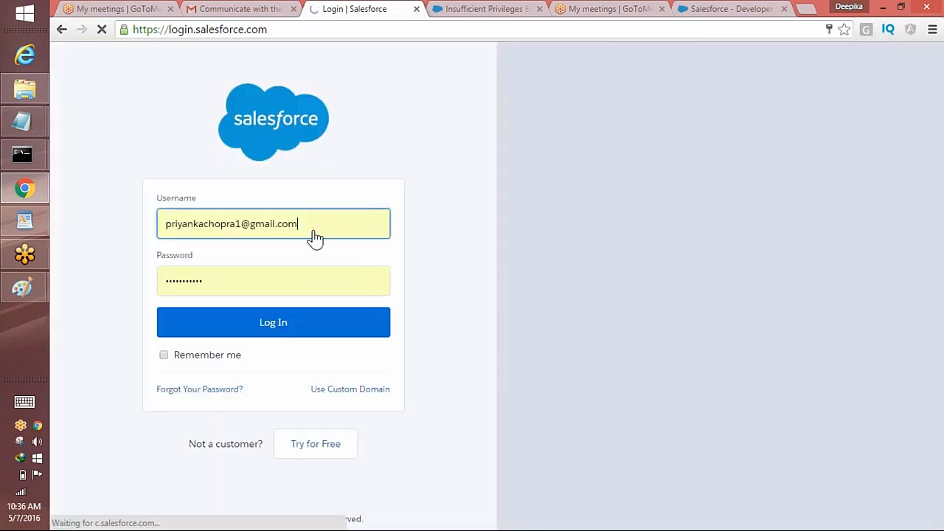
drag(314, 233, 124, 219)
text(bin)
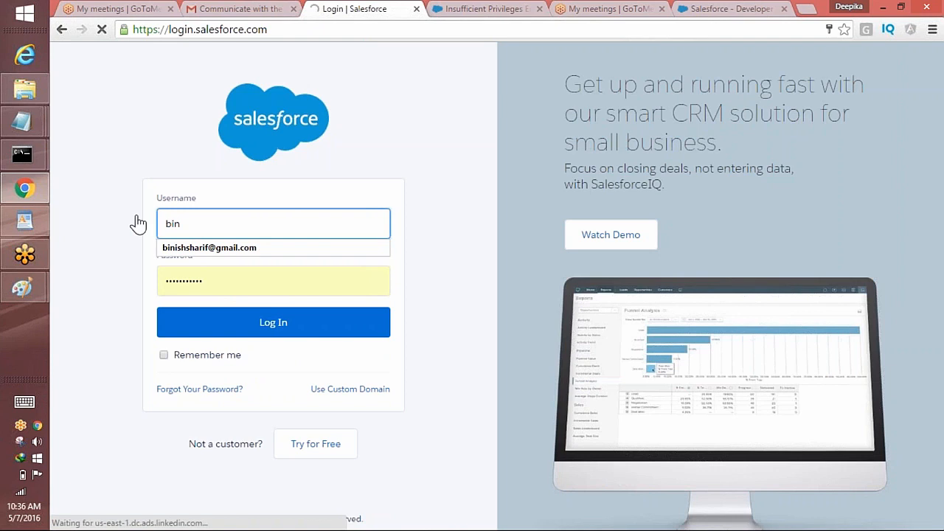
click(200, 248)
click(222, 333)
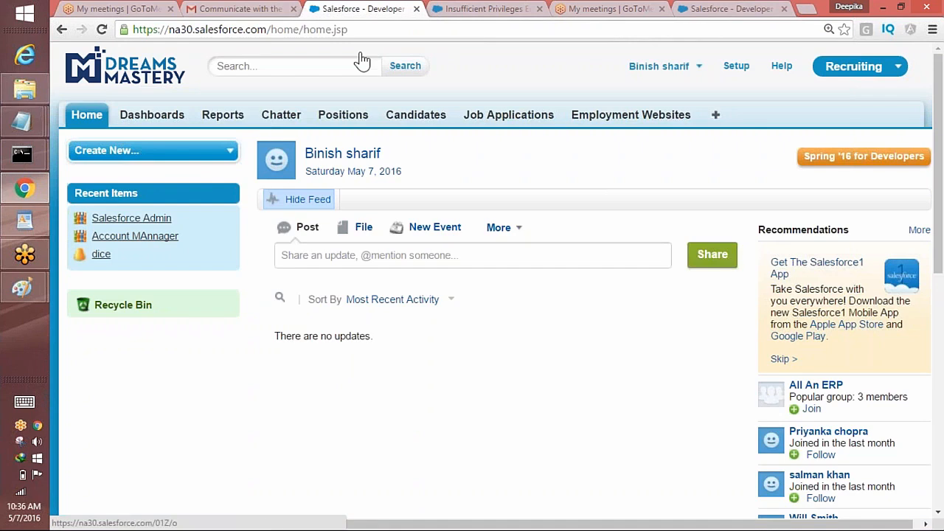
- Scroll the Home page to confirm My Tasks and Items to Approve are empty
drag(941, 197, 918, 452)
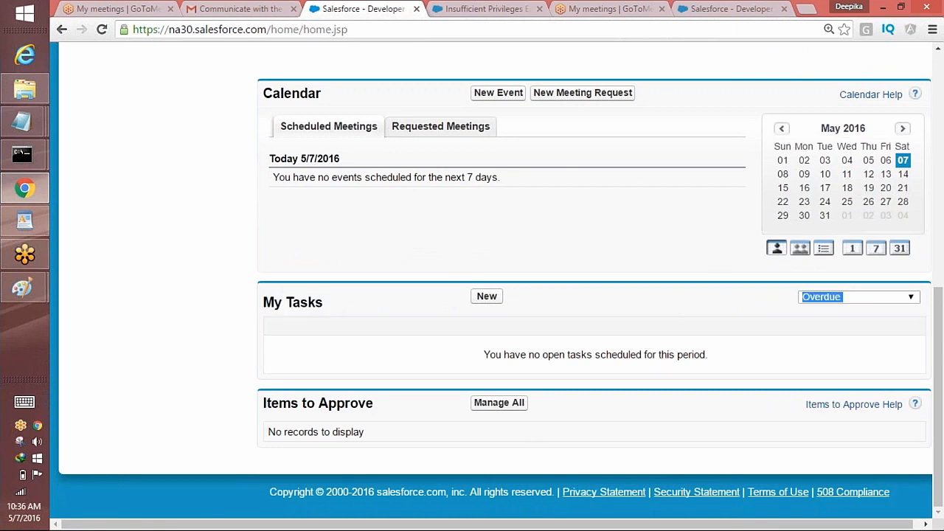
drag(940, 365, 941, 123)
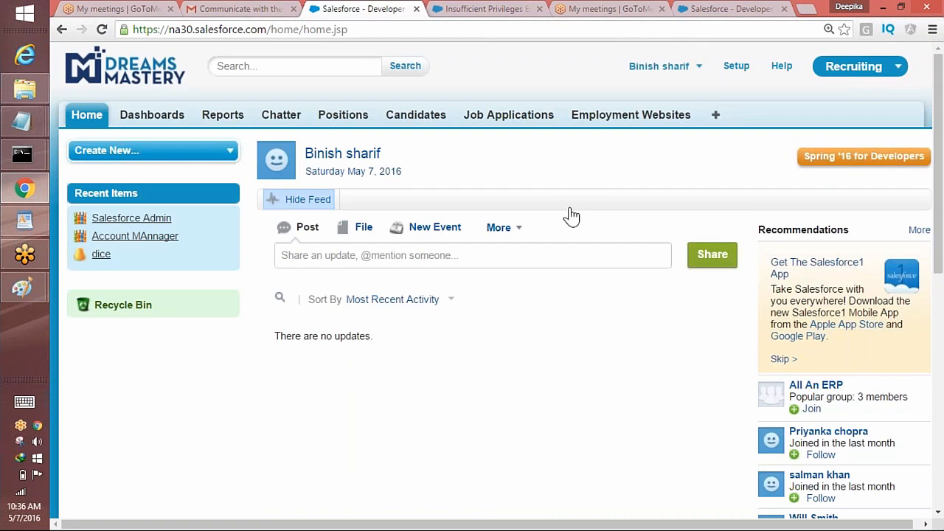
scroll(575, 200, down, 5)
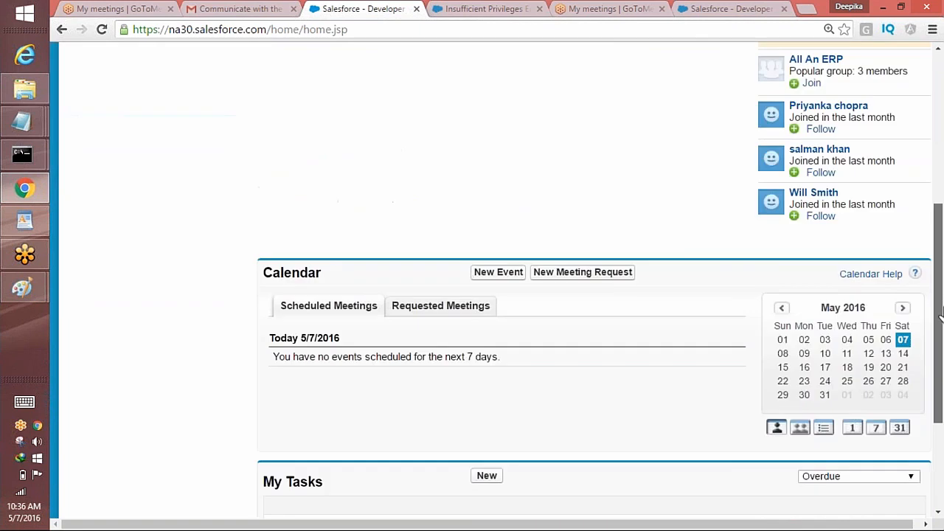
scroll(582, 177, up, 5)
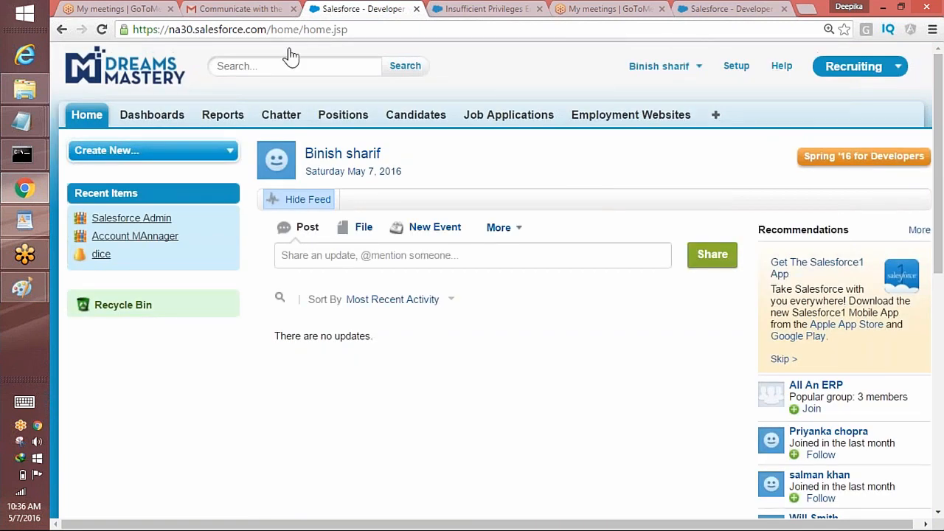
scroll(485, 288, down, 5)
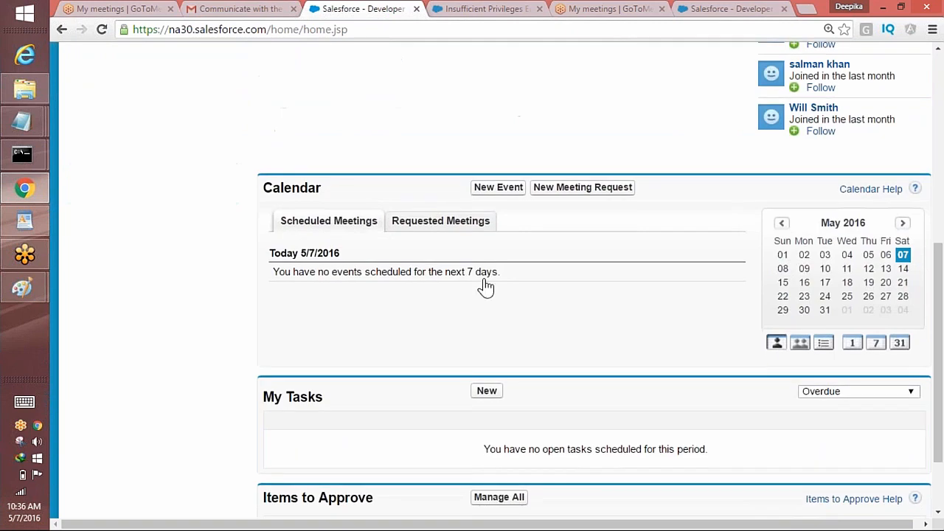
scroll(397, 232, down, 1)
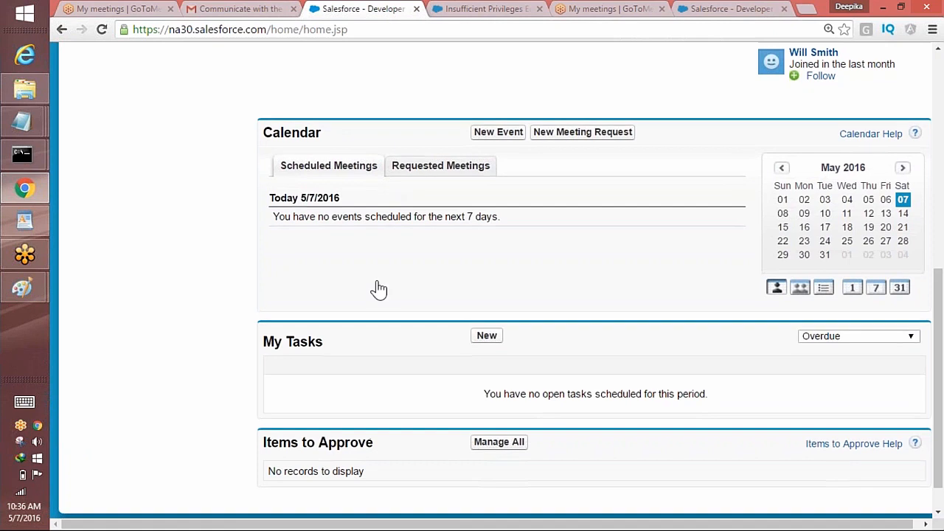
scroll(393, 264, down, 1)
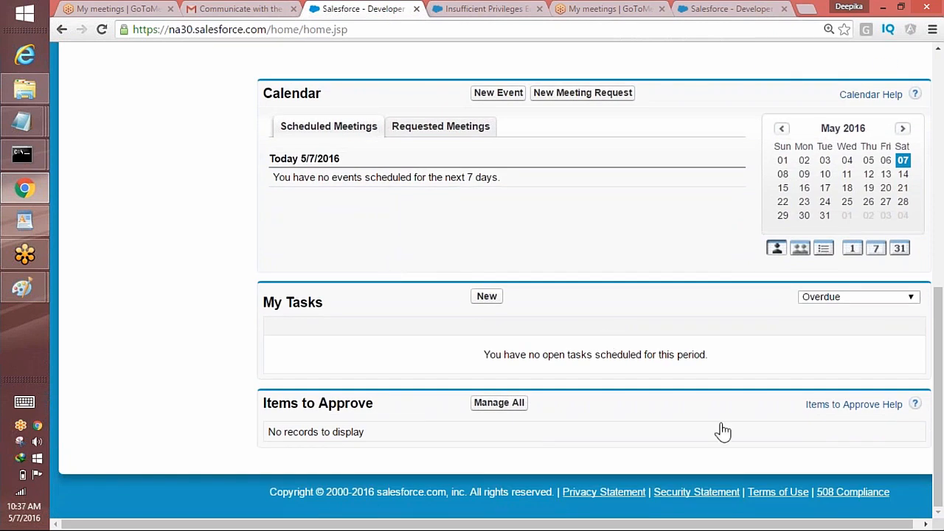
scroll(664, 221, up, 8)
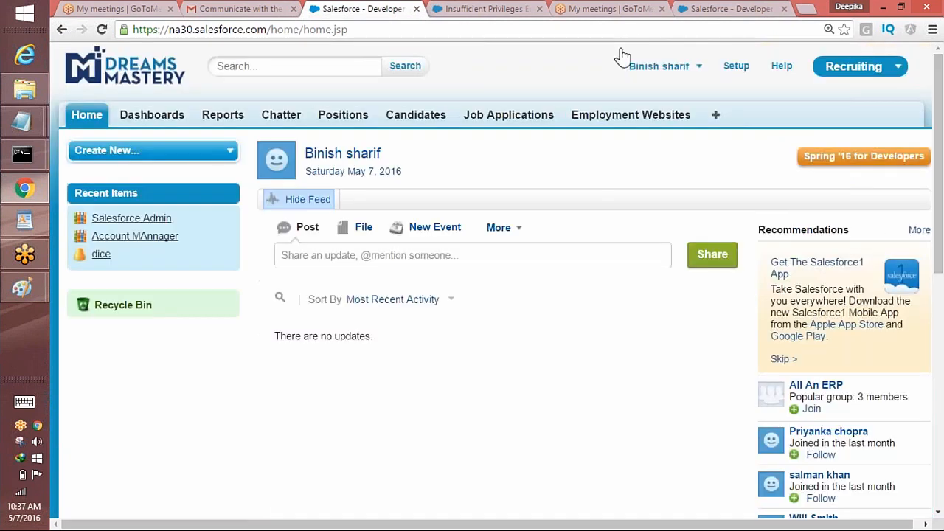
click(667, 70)
- Sign out and log back in with the admin account
click(641, 132)
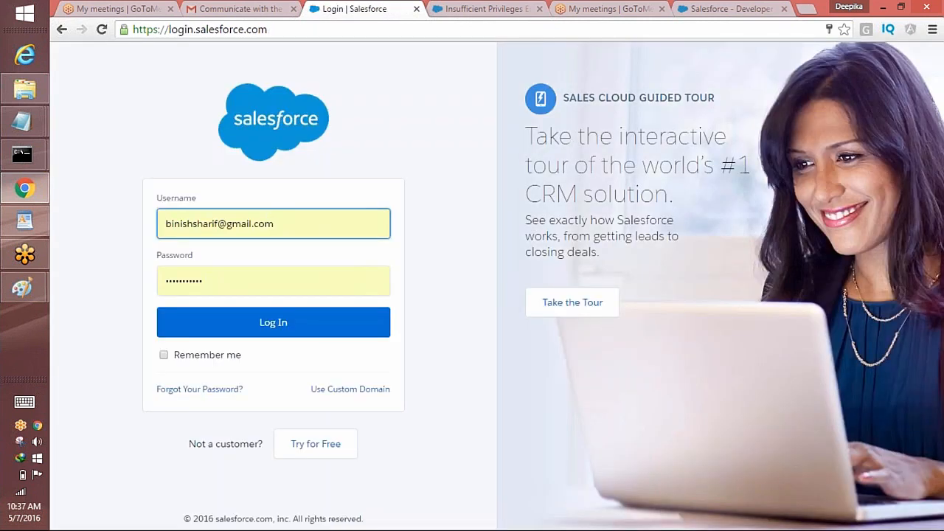
drag(281, 239, 72, 202)
text(k)
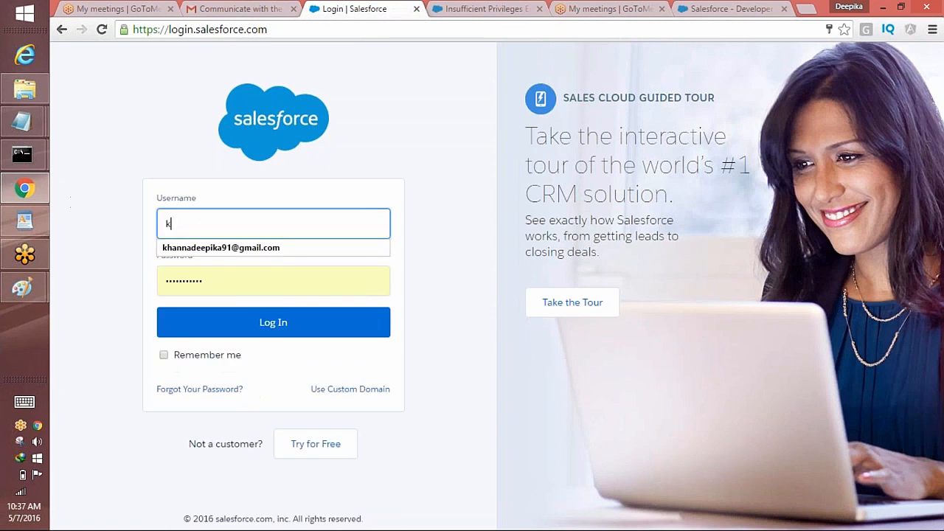
key(BackSpace)
text(d)
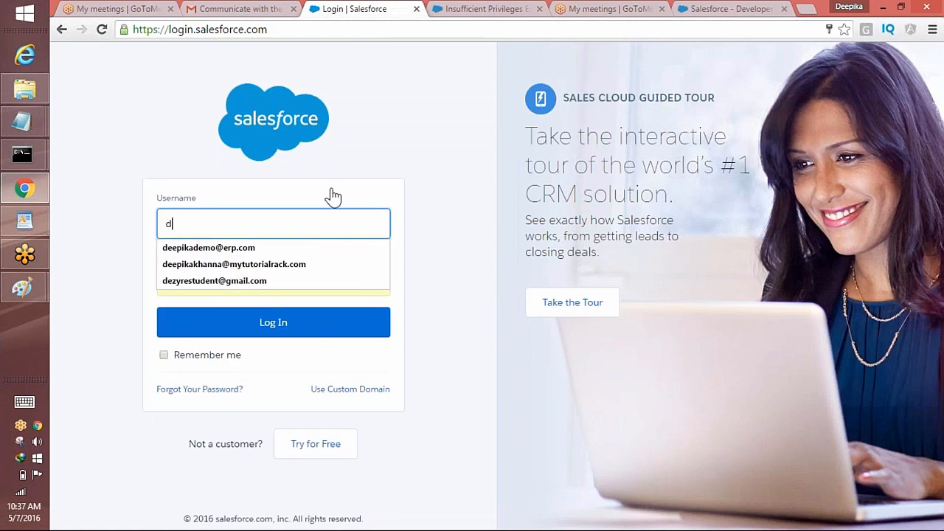
text(e)
click(228, 248)
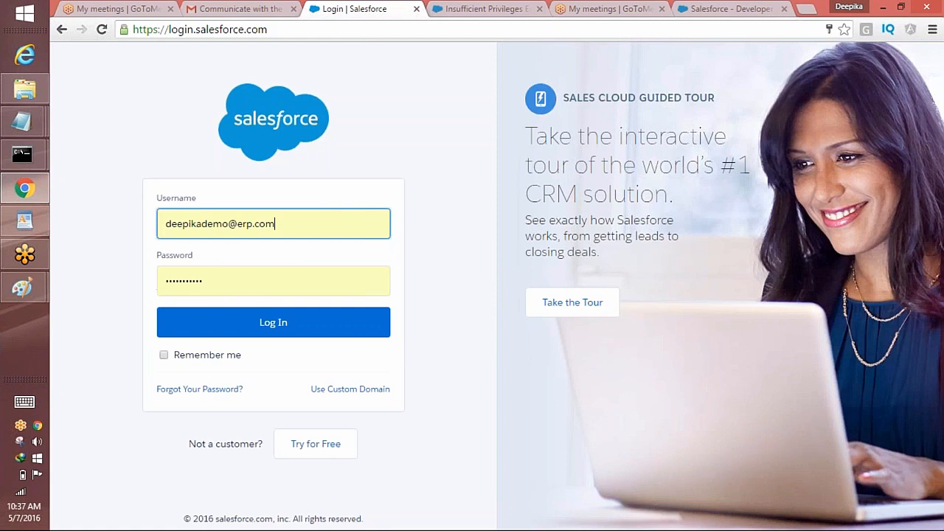
click(276, 324)
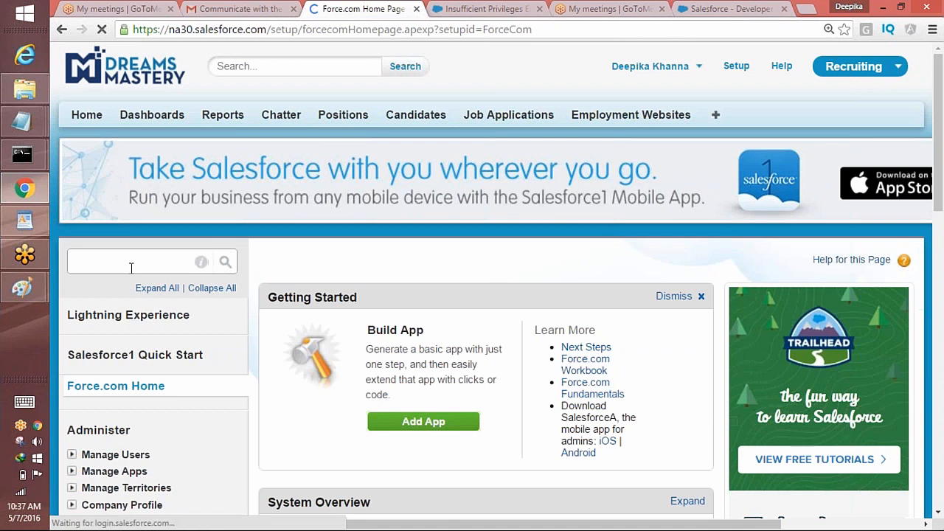
- Search 'Workflow' in Setup Quick Find and open the Workflow Rules list
click(127, 267)
text(W)
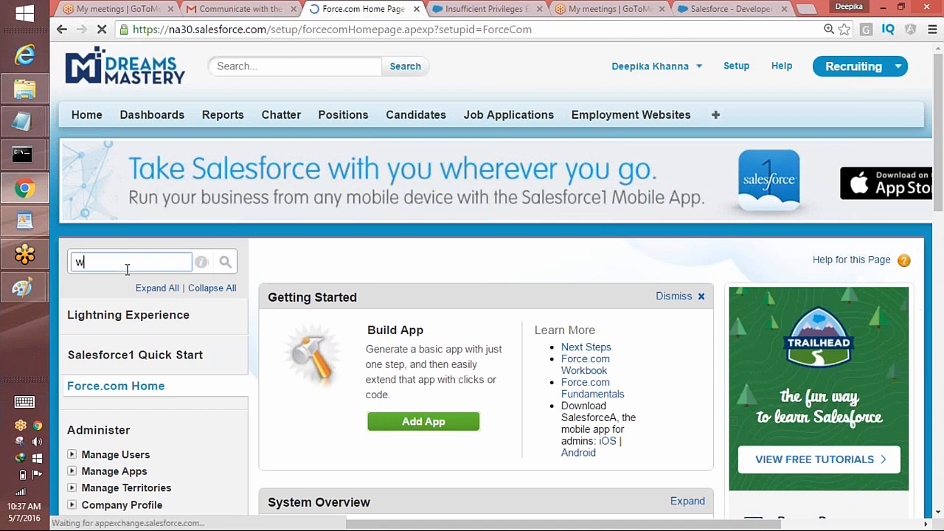
text(or)
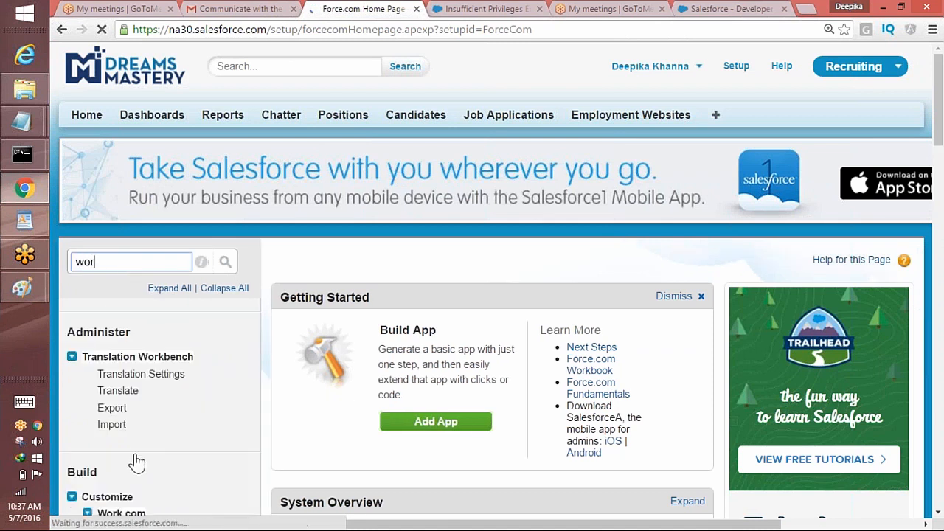
text(kflow)
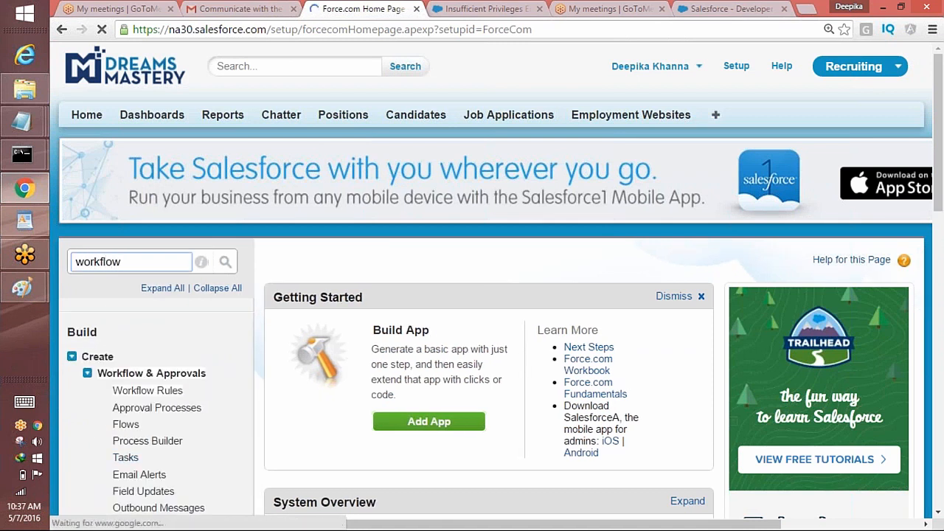
click(159, 396)
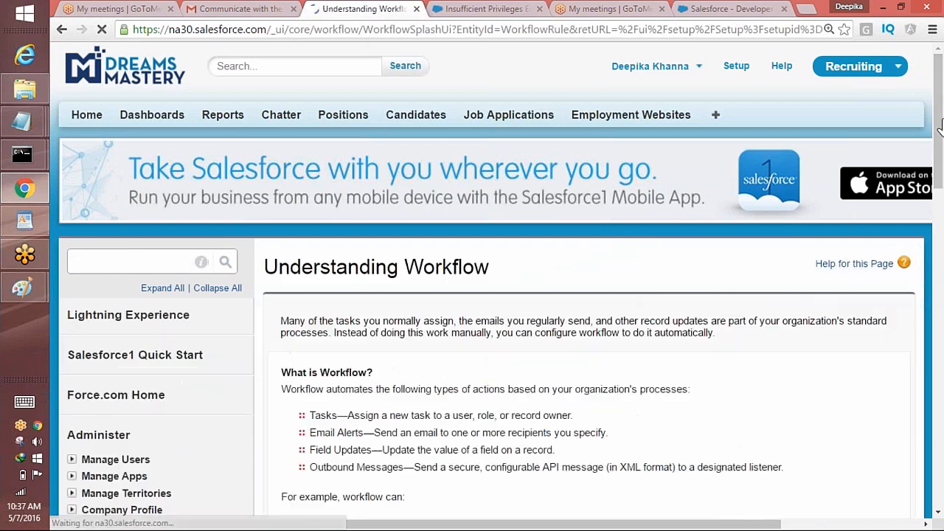
drag(940, 150, 940, 290)
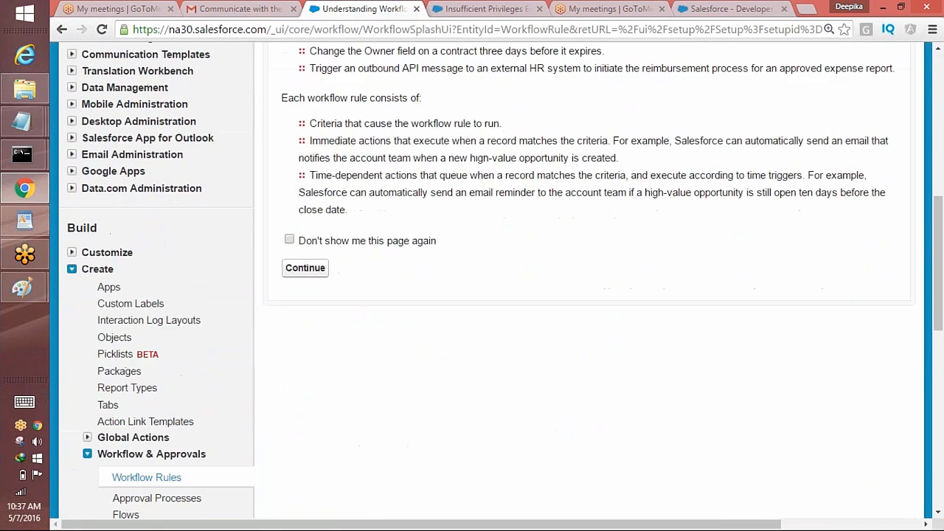
click(303, 270)
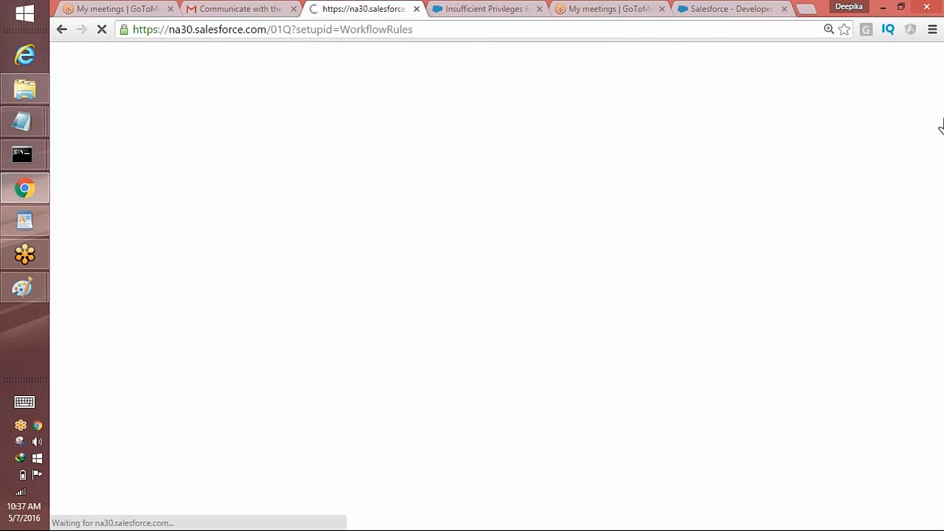
scroll(417, 222, down, 4)
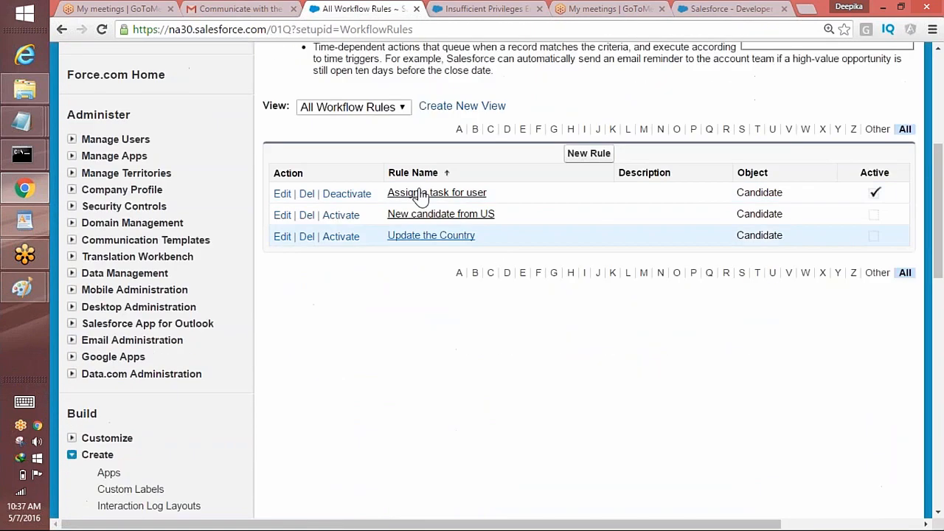
- Re-save the 'Assign a task for user' rule unchanged and open its phone-call task
click(437, 193)
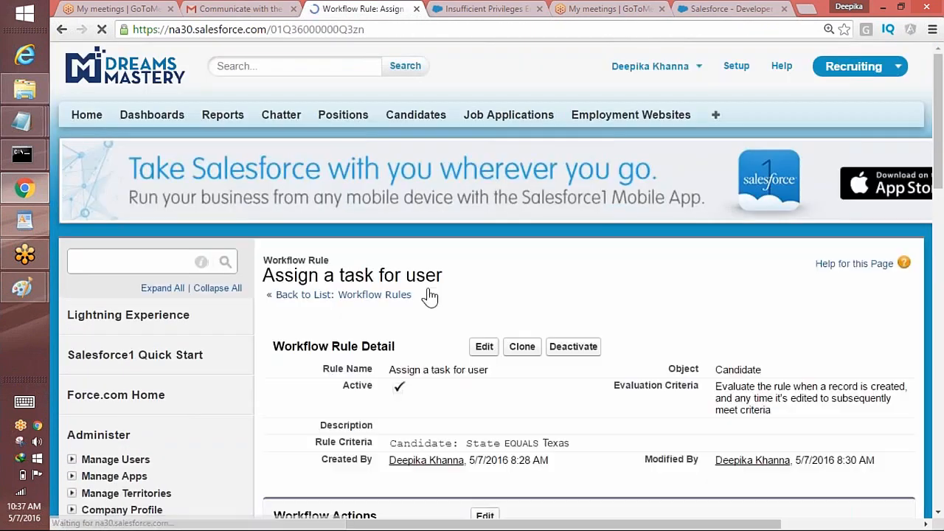
click(484, 346)
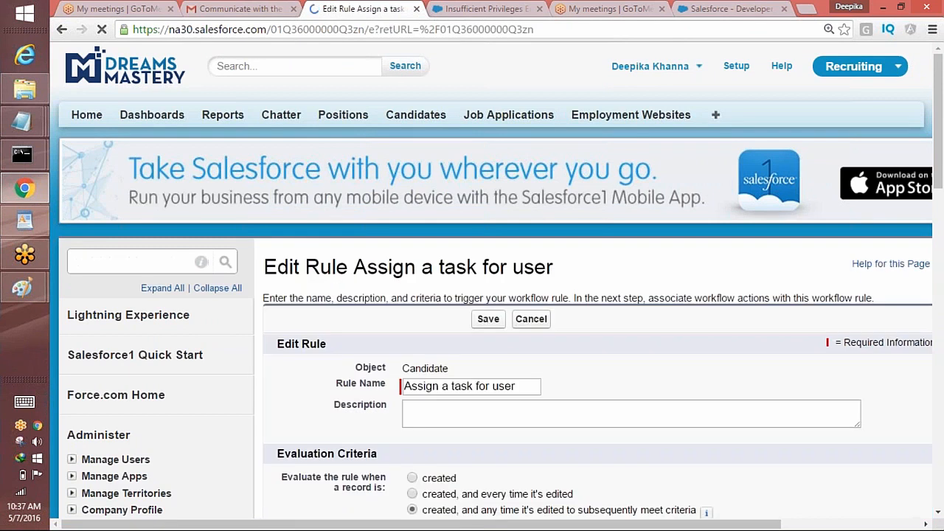
drag(937, 147, 936, 255)
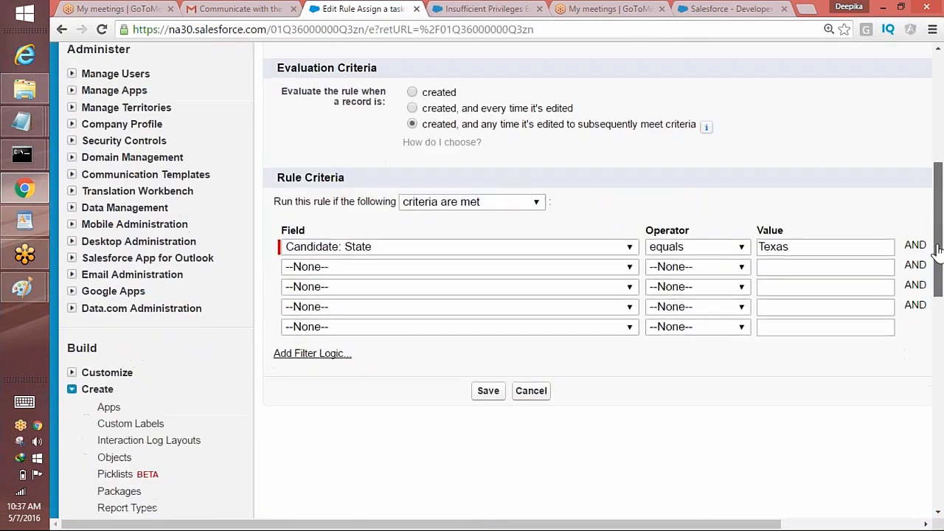
click(490, 393)
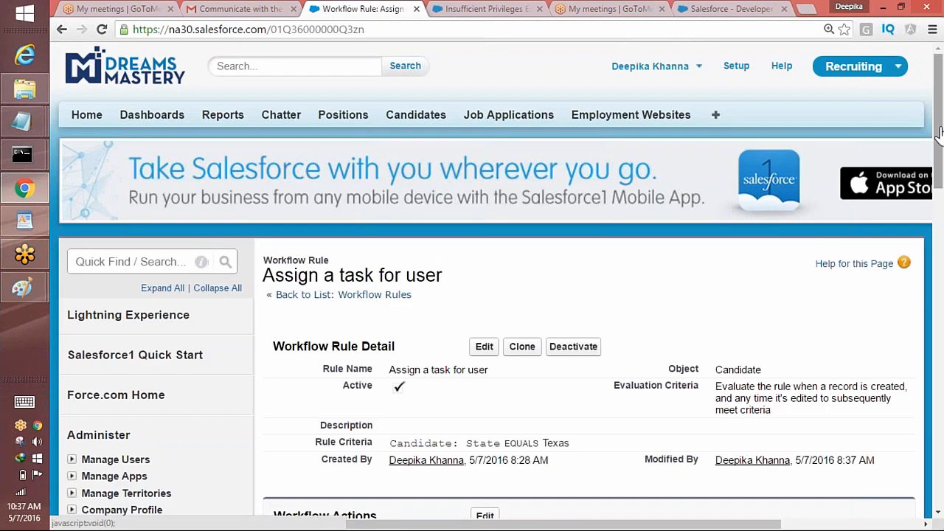
drag(940, 133, 939, 214)
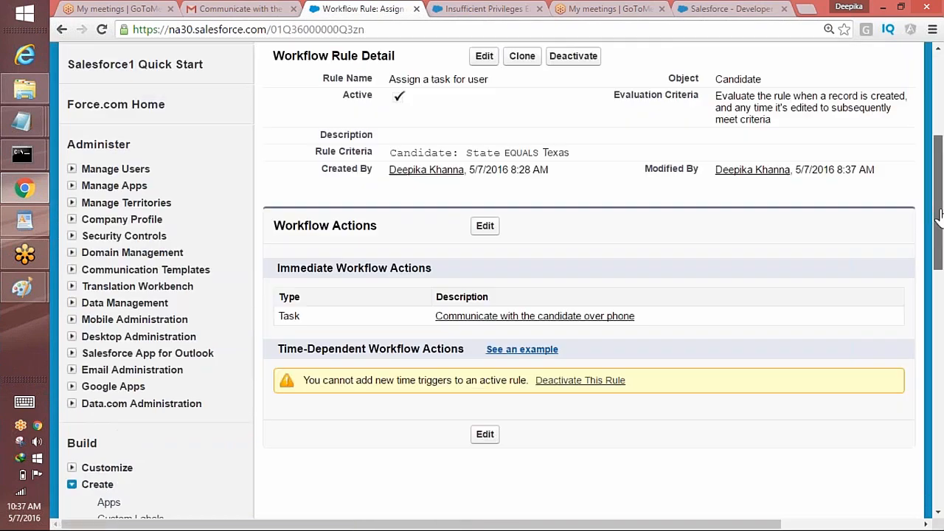
click(535, 317)
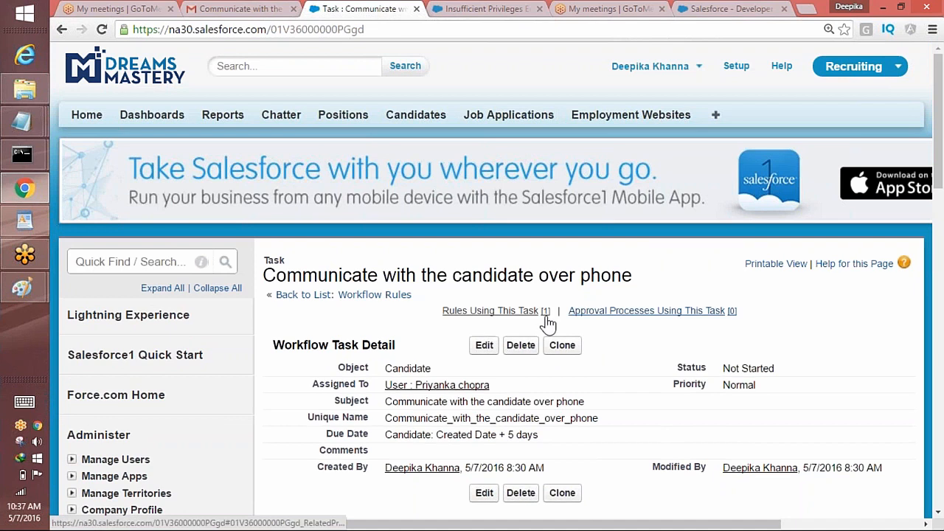
- Reassign the 'Communicate with the candidate over phone' task to the other user and save
click(484, 345)
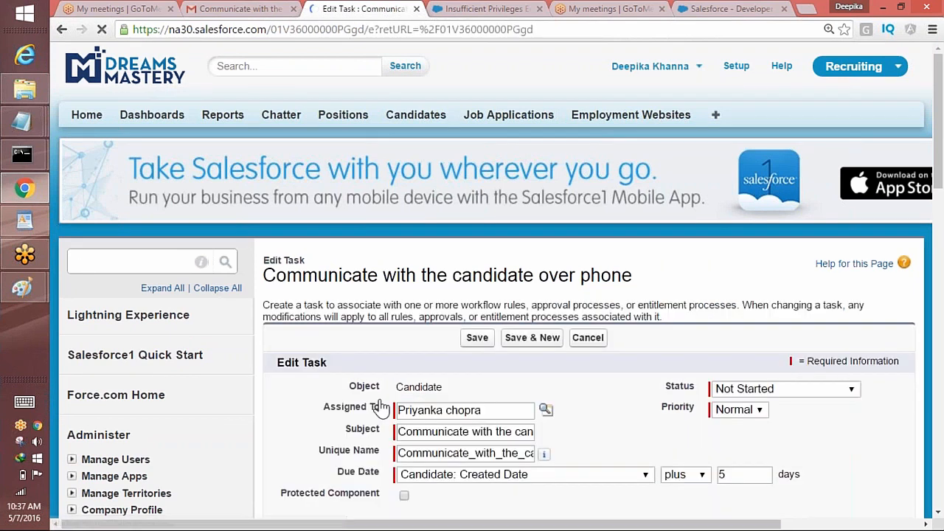
click(545, 410)
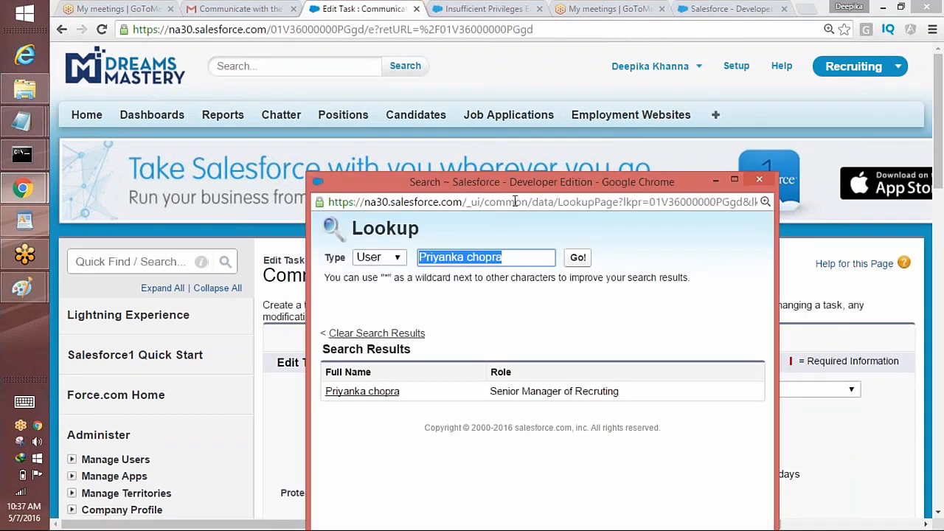
key(BackSpace)
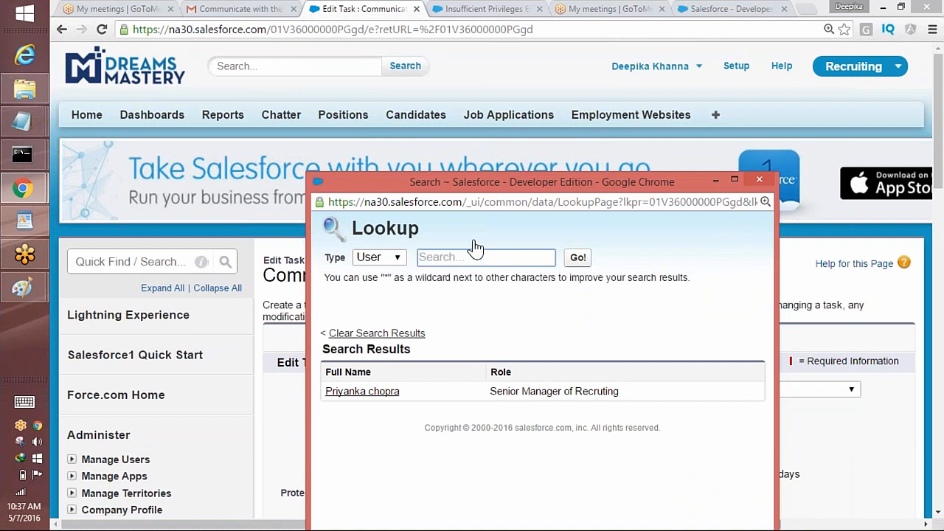
click(577, 257)
click(341, 381)
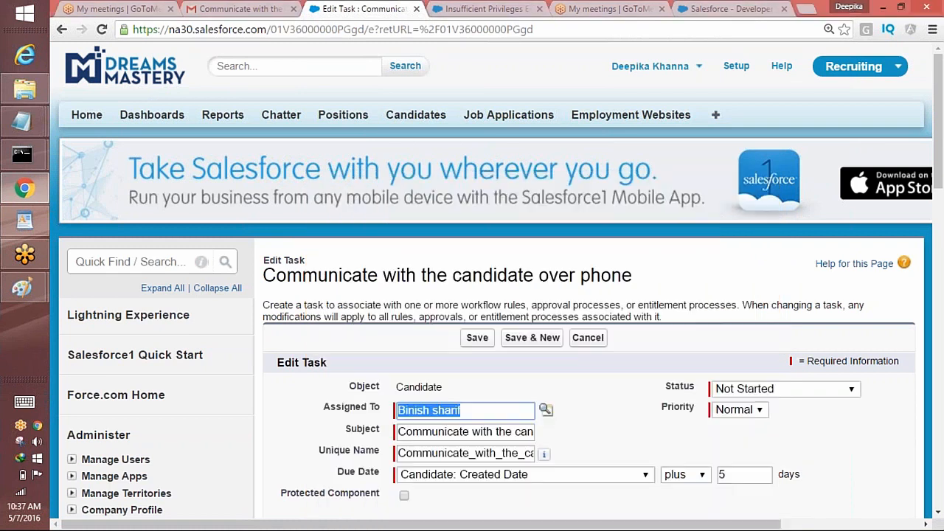
key(Return)
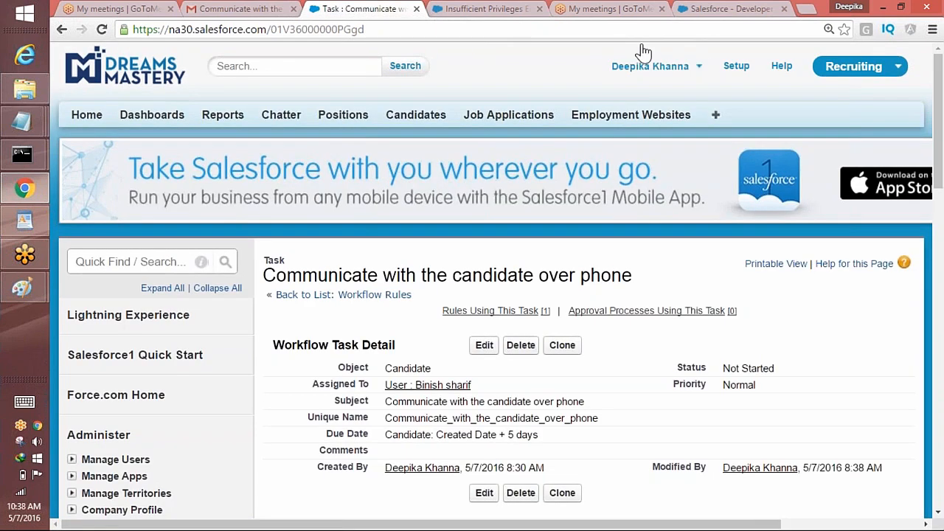
click(402, 115)
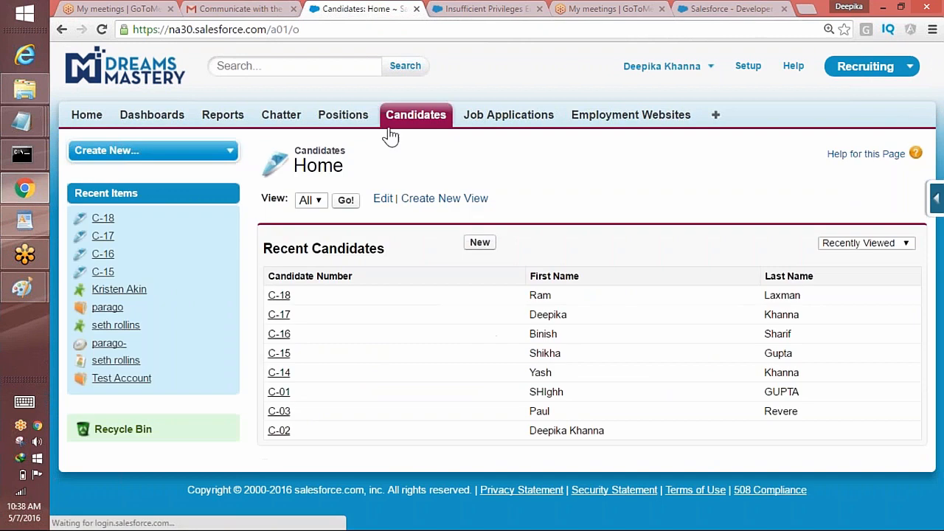
- Start a new candidate and enter the candidate's first name, last name and e-mail
click(478, 248)
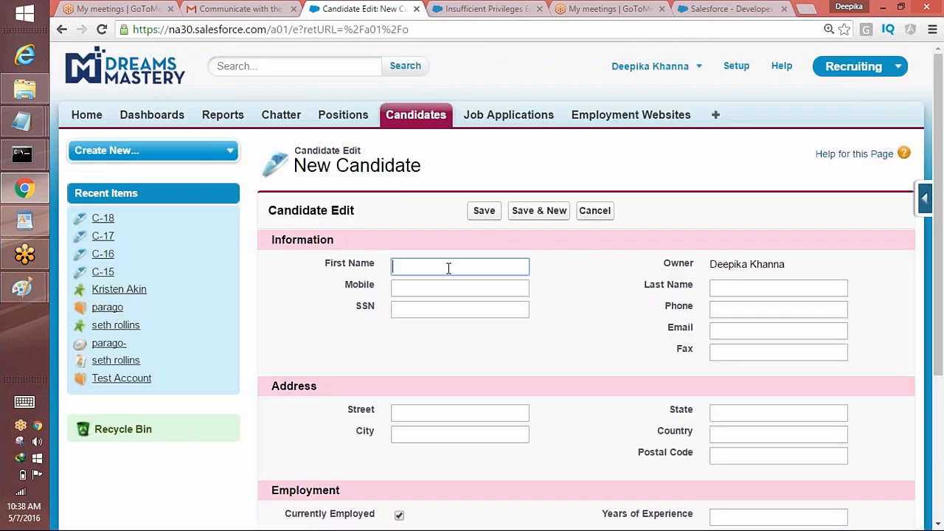
key(Tab)
key(Tab)
key(Tab)
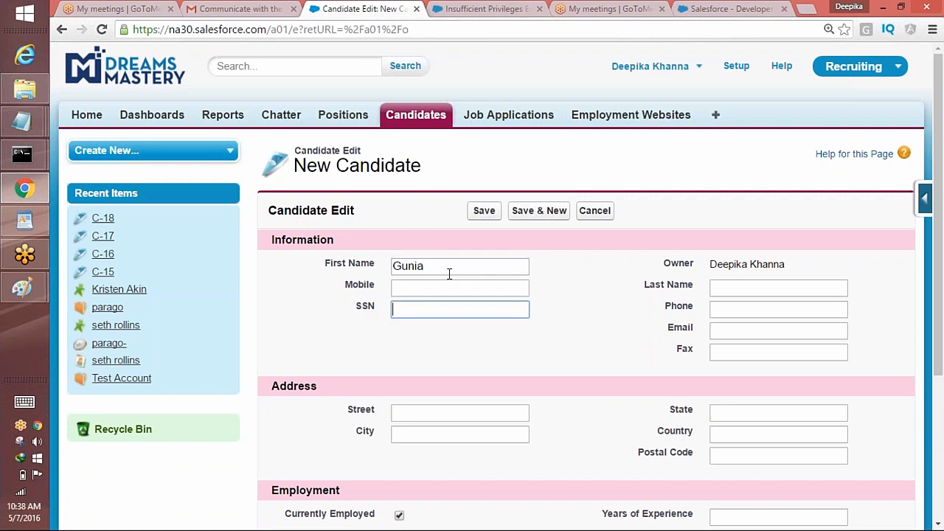
key(Tab)
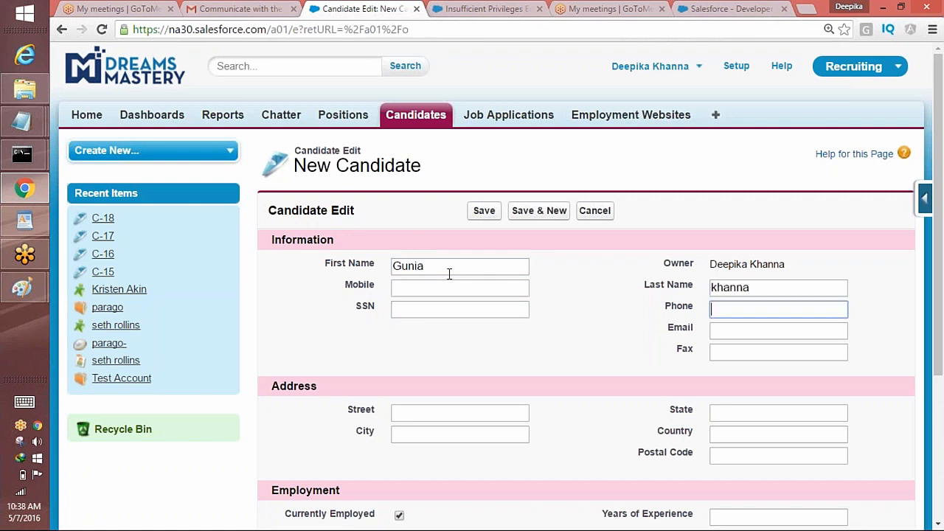
click(749, 347)
click(740, 332)
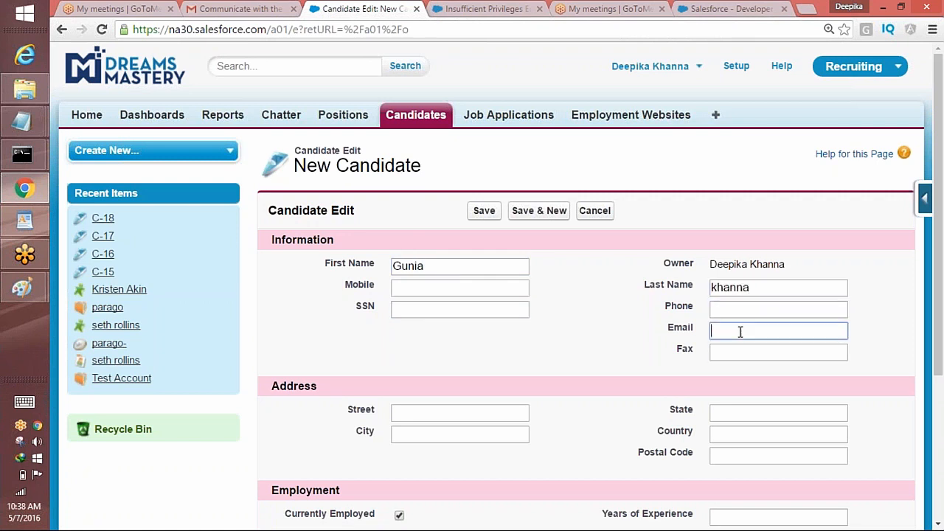
key(Tab)
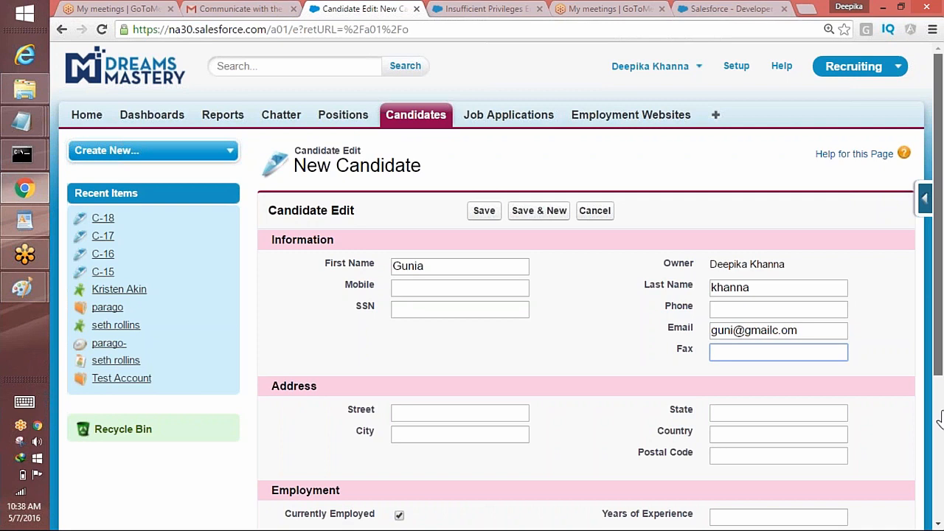
- Set State to Texas, save candidate C-19, and view the task notification e-mail
scroll(709, 350, down, 1)
click(729, 354)
text(Te)
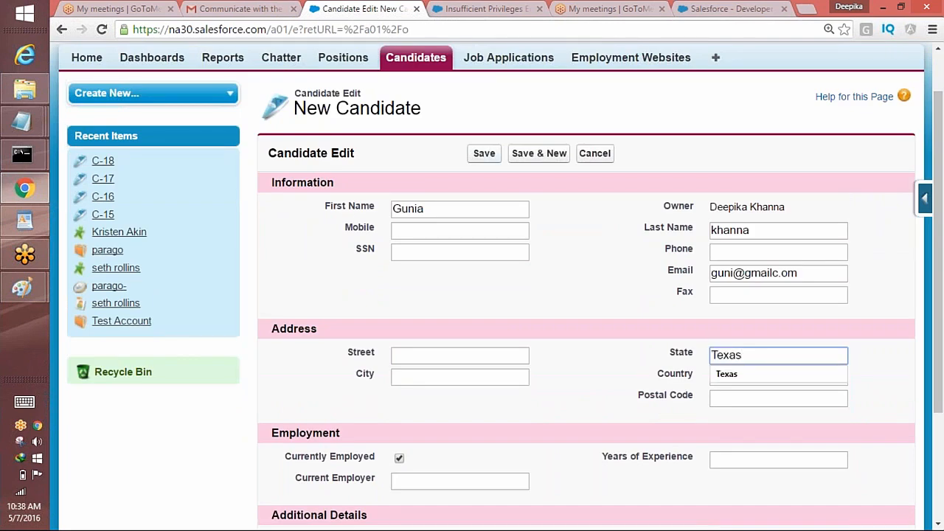
text(xas)
key(Return)
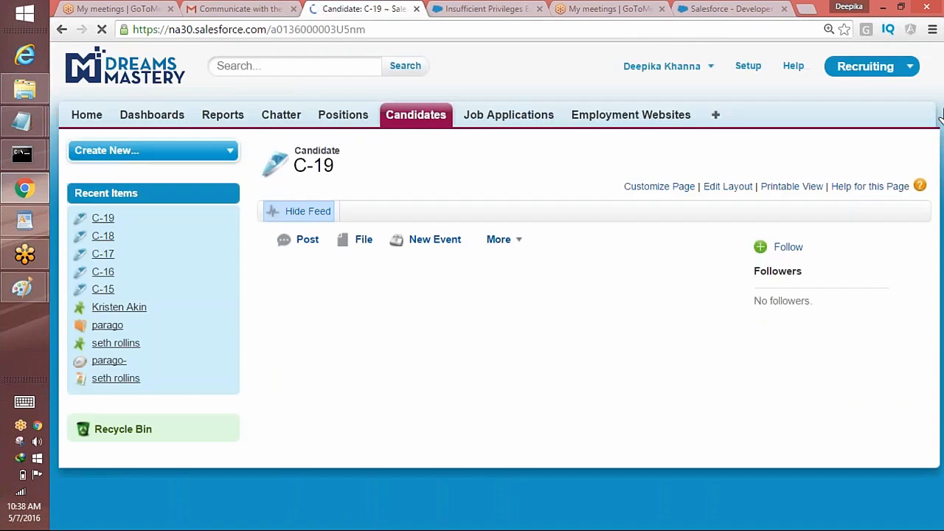
drag(938, 118, 935, 311)
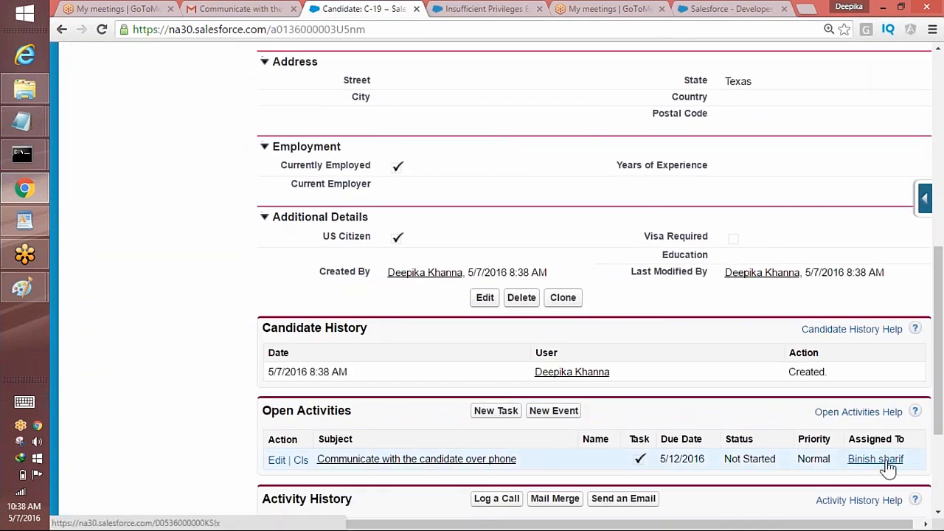
click(241, 8)
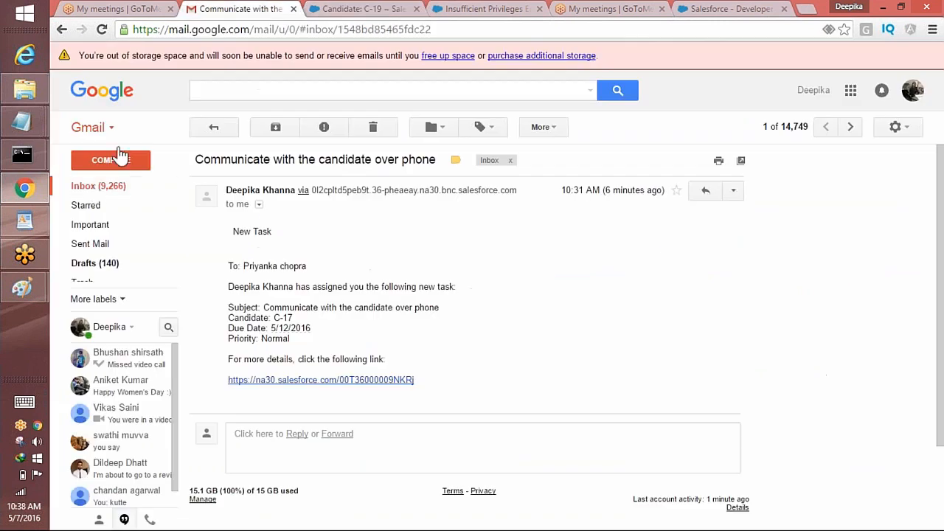
- Open the newest 'Communicate with the candidate over phone' e-mail and follow its Salesforce task link
click(78, 185)
click(423, 160)
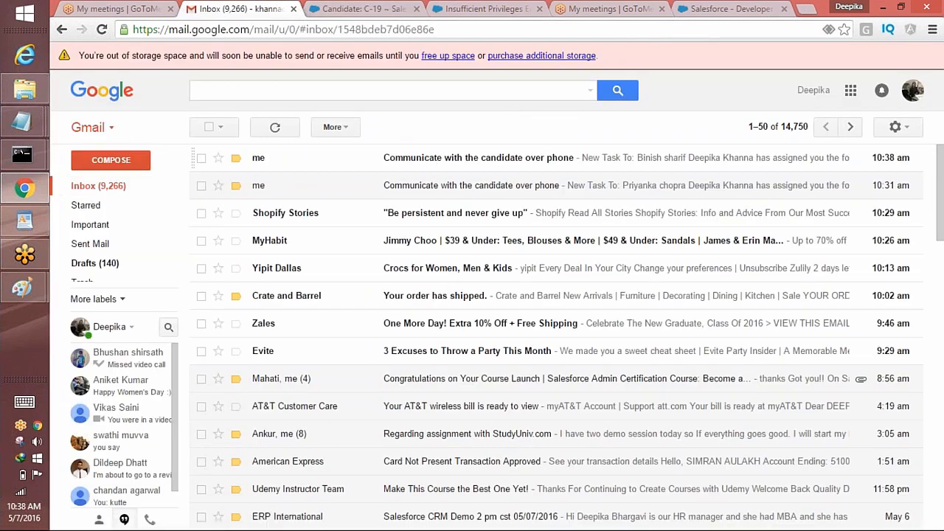
click(270, 384)
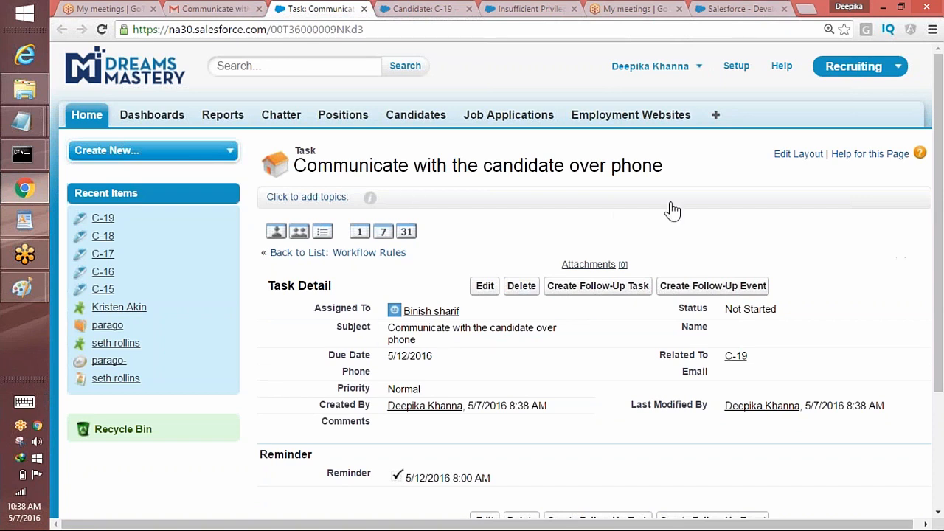
- Change the task's Status to Completed and save it
drag(940, 184, 934, 299)
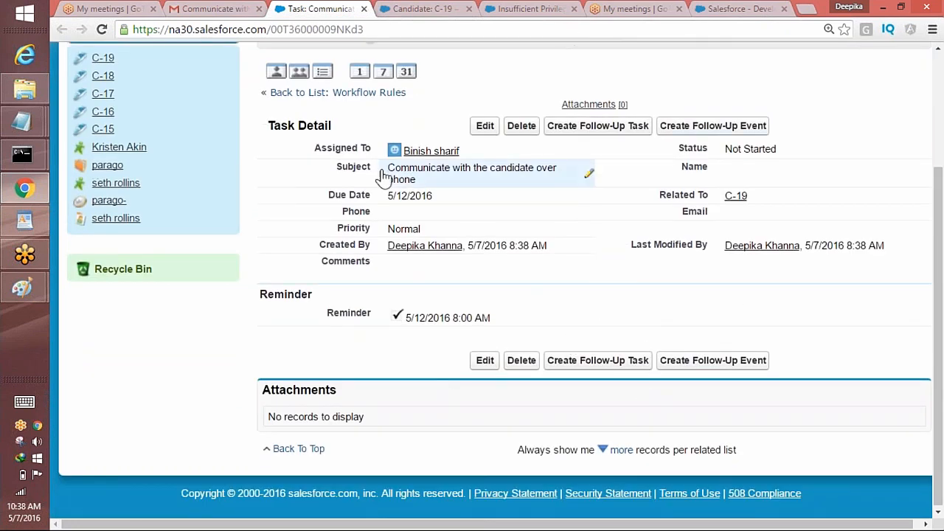
click(486, 127)
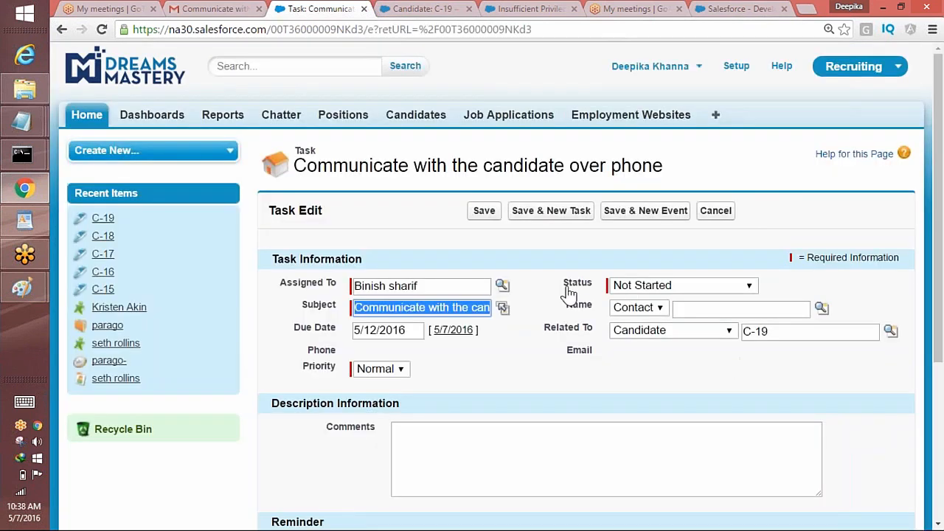
click(730, 292)
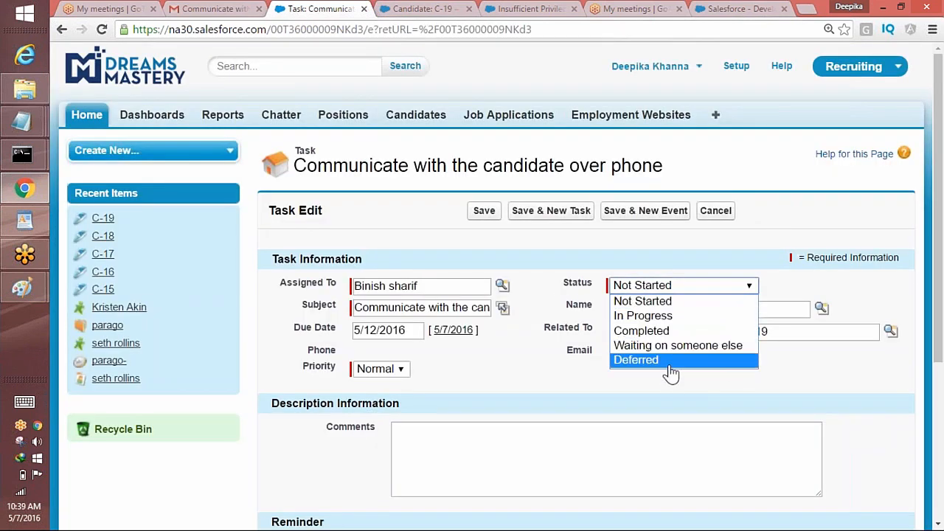
click(627, 330)
click(484, 213)
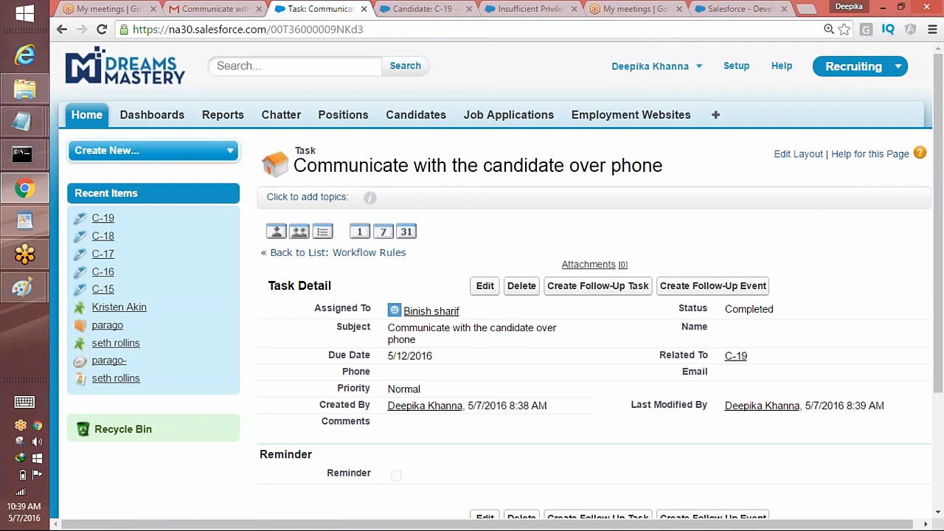
- Check C-19's Activity History and reopen the completed phone task
click(419, 116)
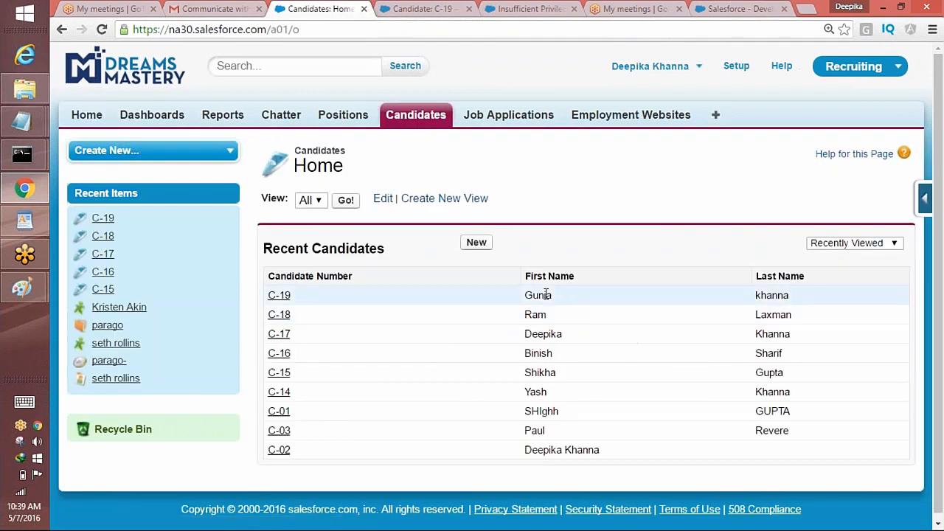
click(279, 295)
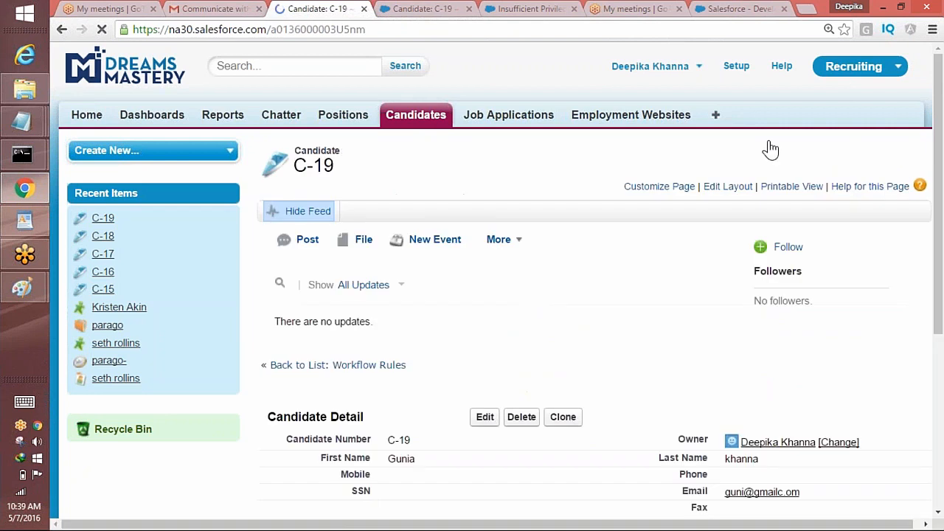
scroll(701, 376, down, 10)
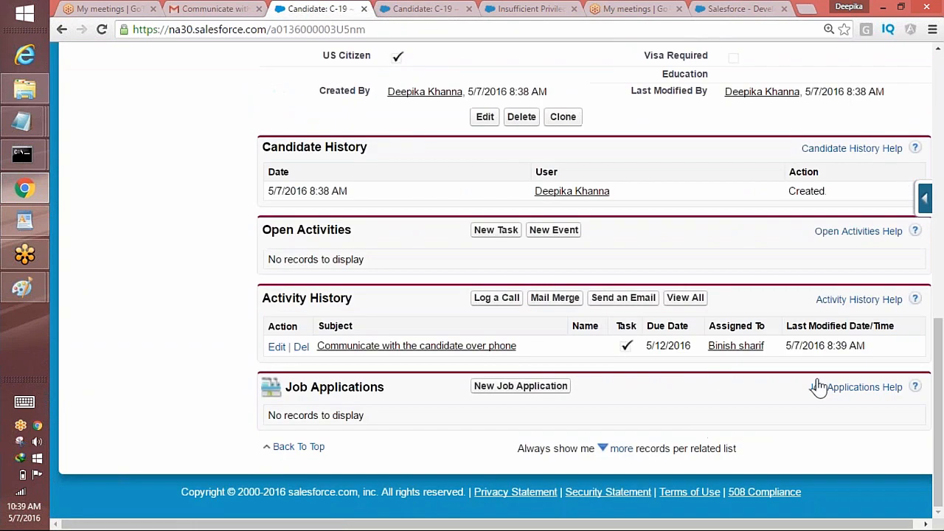
click(487, 347)
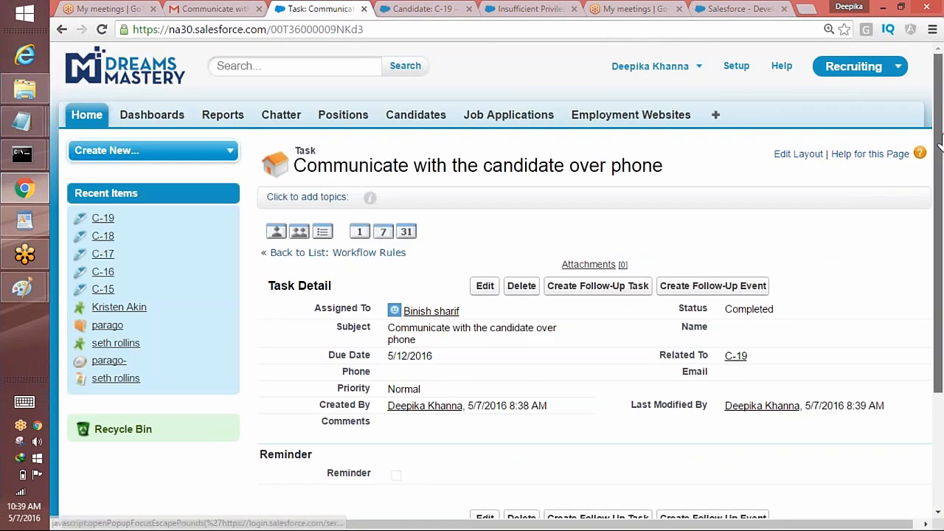
scroll(941, 144, down, 3)
scroll(877, 205, up, 3)
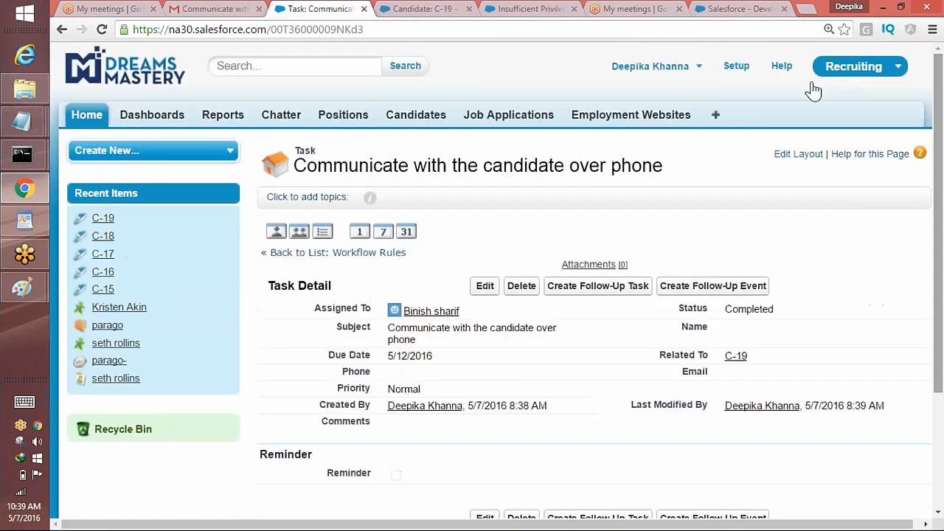
click(668, 68)
- Sign out and log back in as the assigned user
click(613, 158)
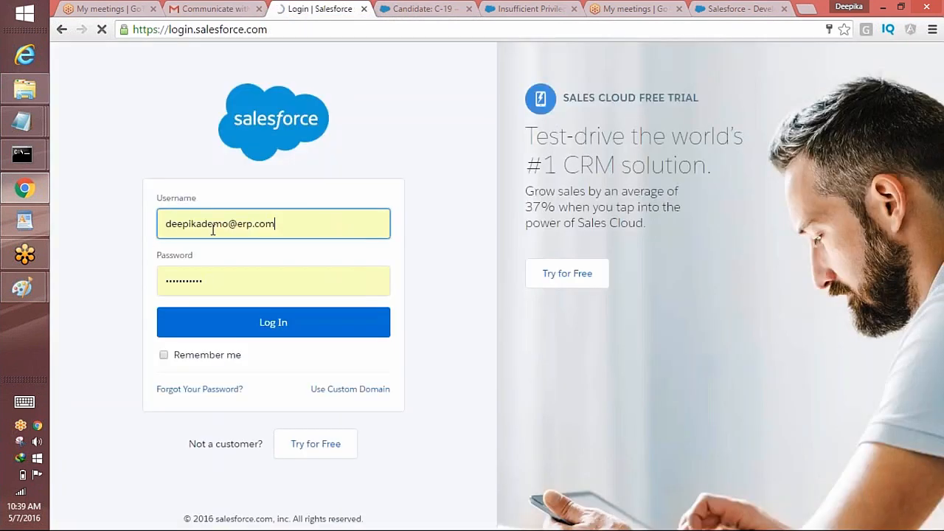
triple_click(275, 232)
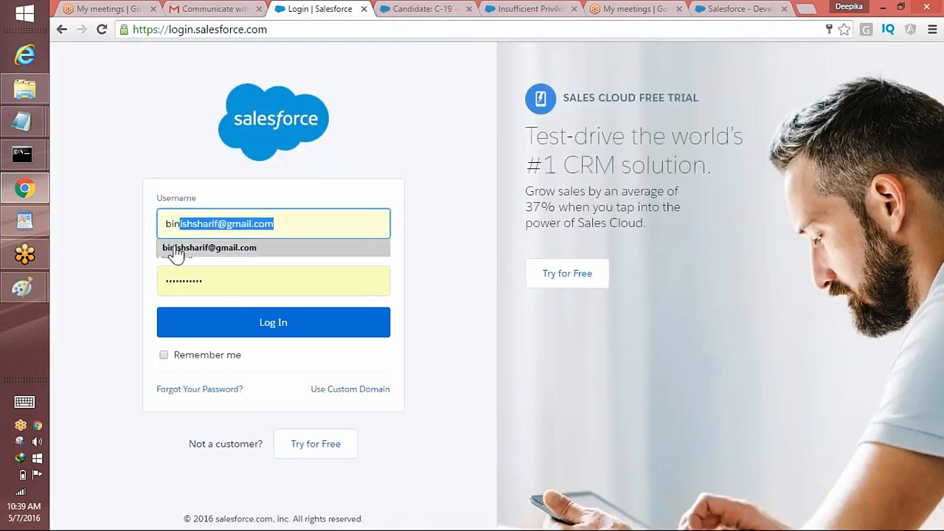
click(177, 251)
click(274, 325)
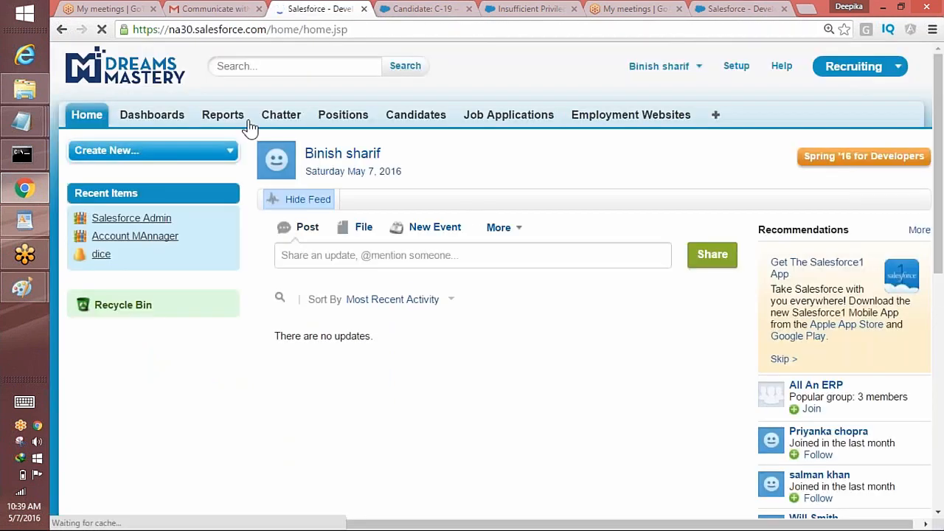
- Filter My Tasks to This Month, then All Open, and show Requested Meetings
scroll(850, 200, down, 7)
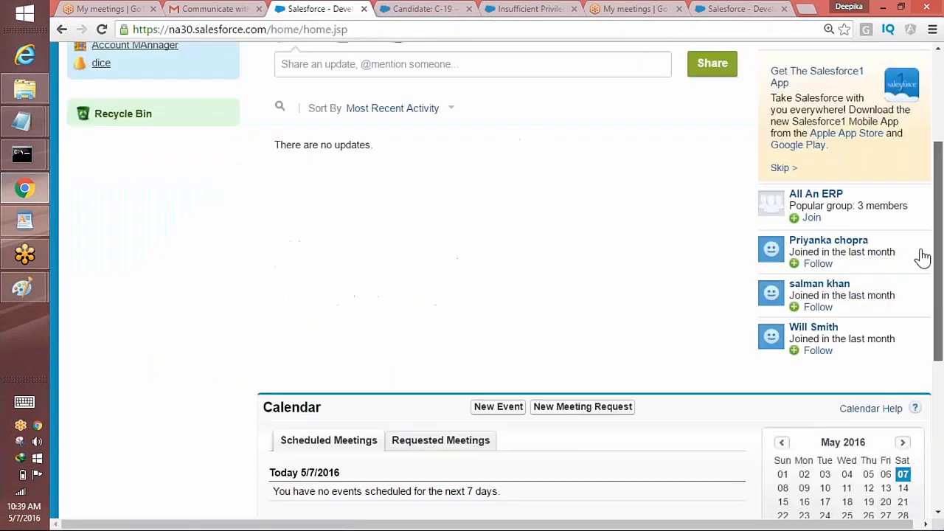
click(856, 329)
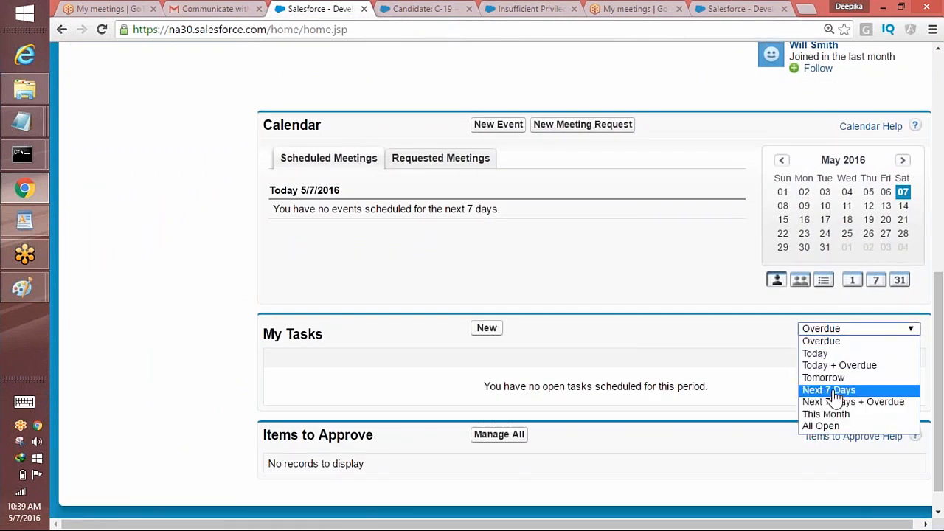
click(827, 414)
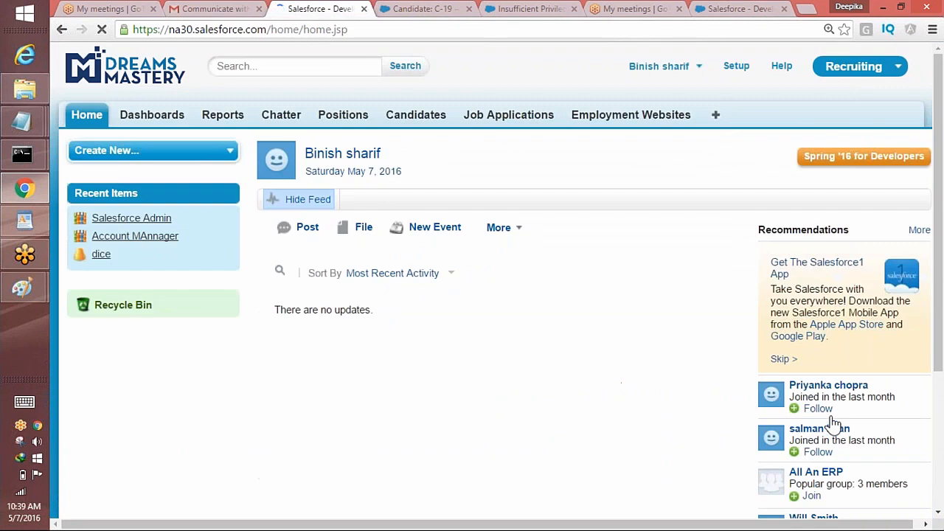
drag(937, 140, 936, 351)
click(881, 325)
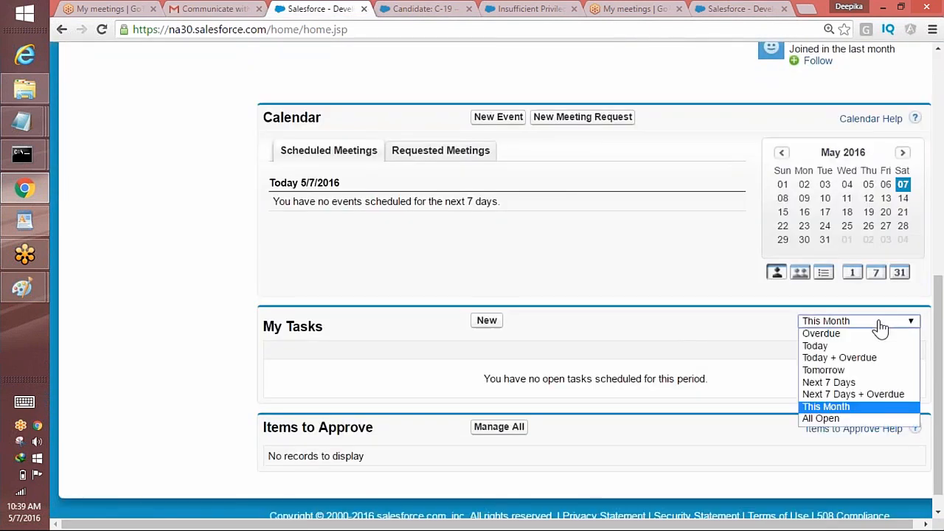
click(832, 420)
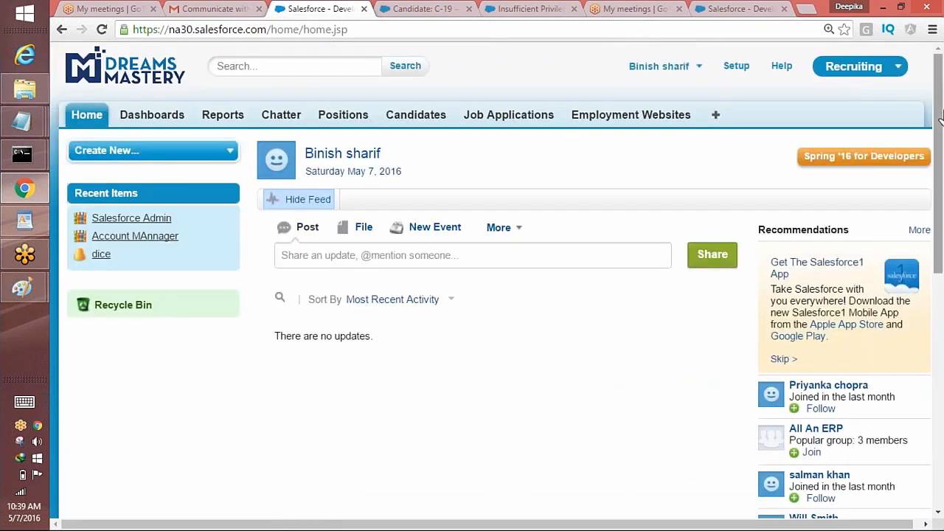
drag(940, 118, 938, 306)
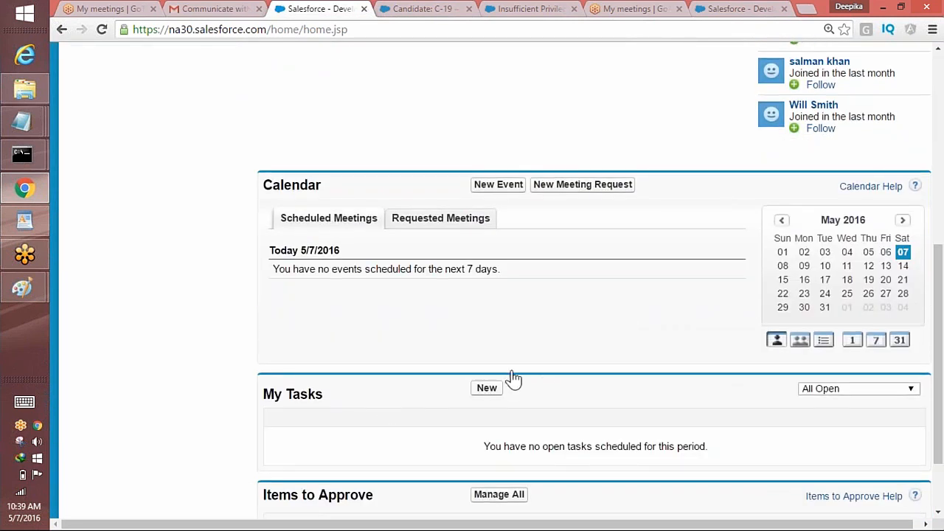
click(441, 219)
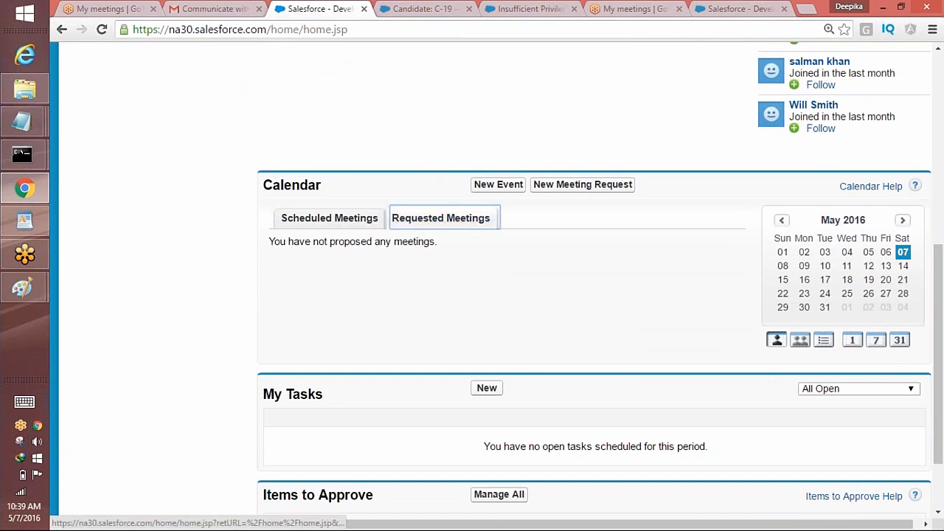
drag(938, 395, 931, 438)
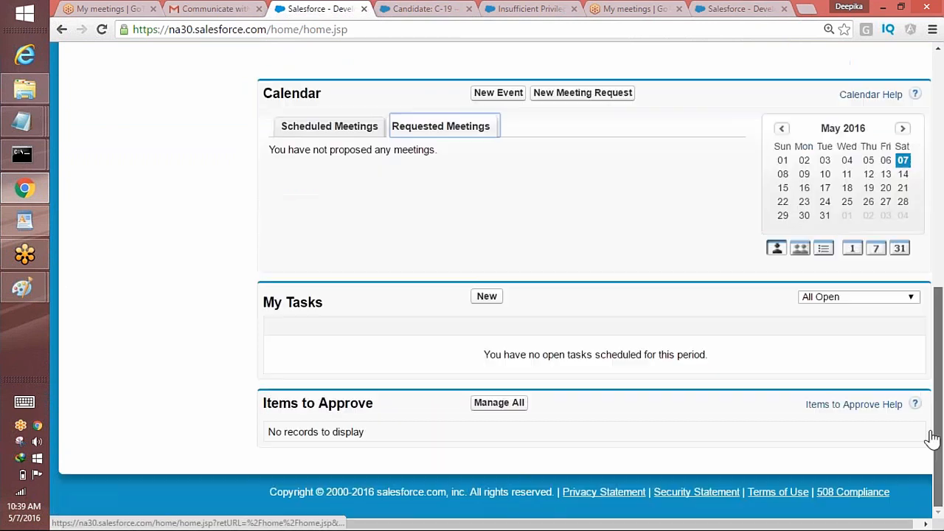
- Filter My Tasks to Today, then This Month, then go to Dashboards
click(860, 304)
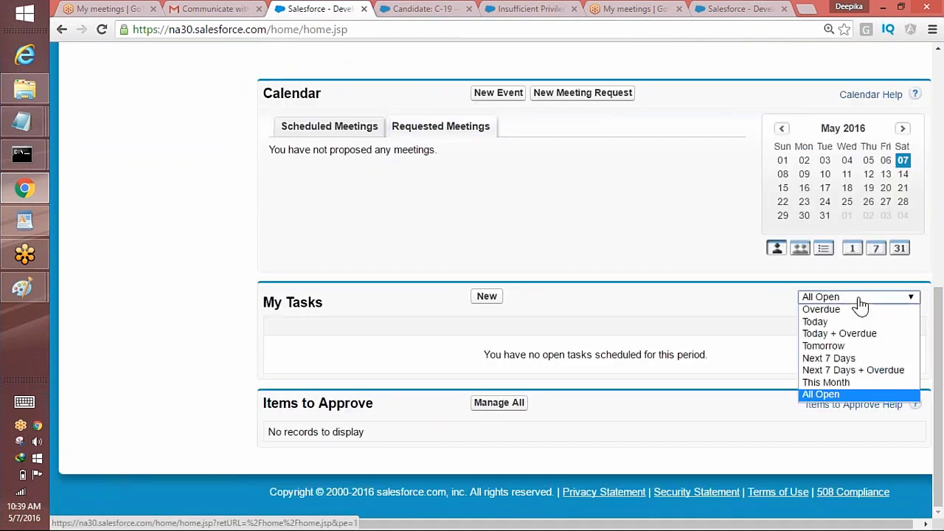
click(828, 327)
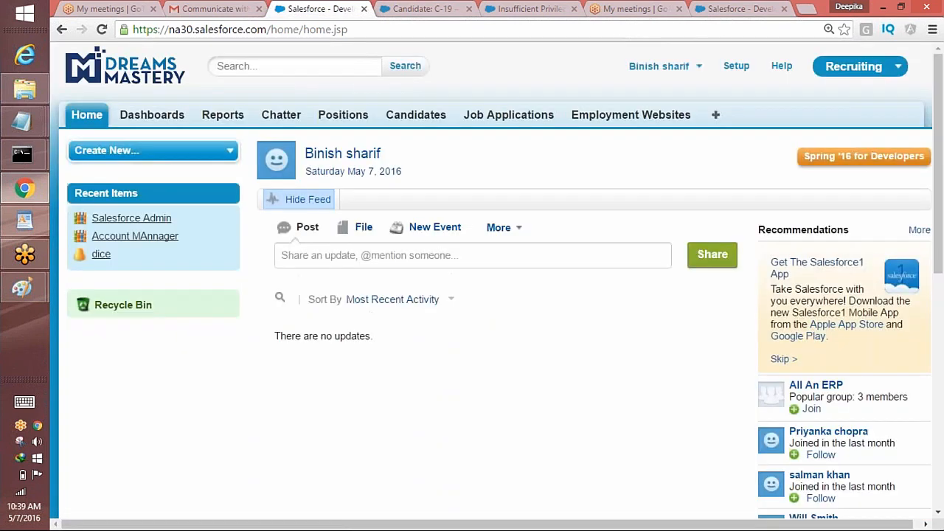
scroll(930, 397, down, 5)
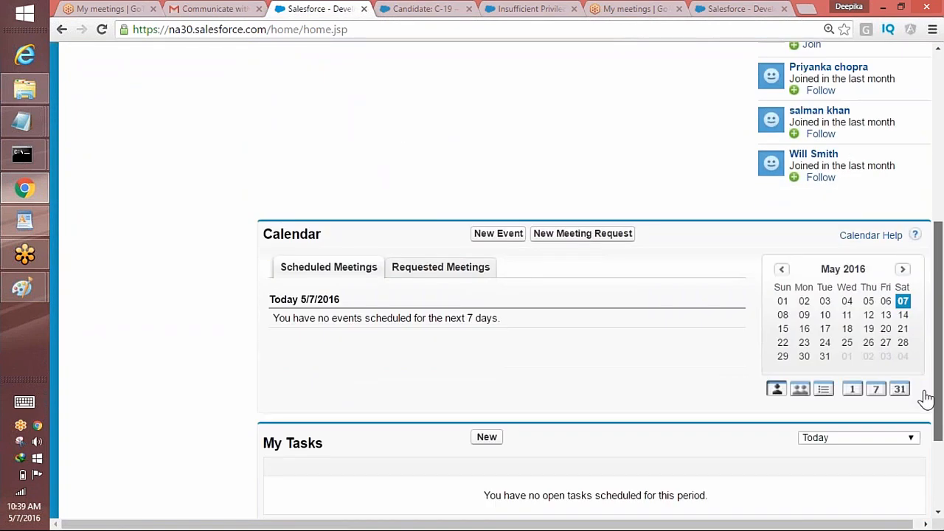
scroll(927, 398, down, 2)
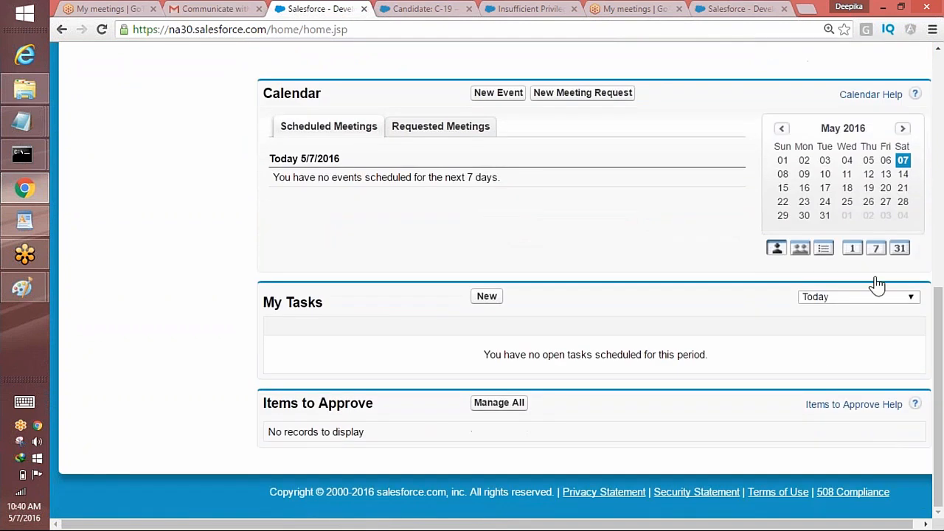
click(869, 299)
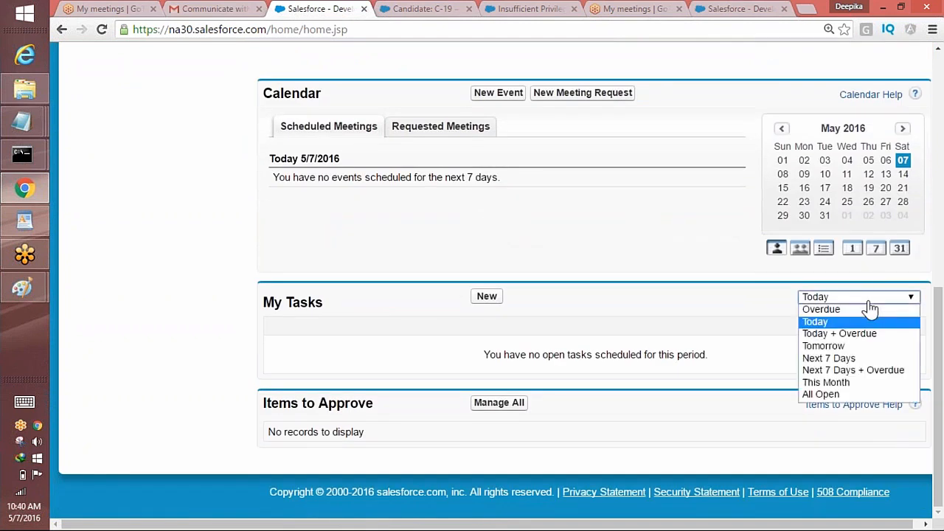
click(842, 383)
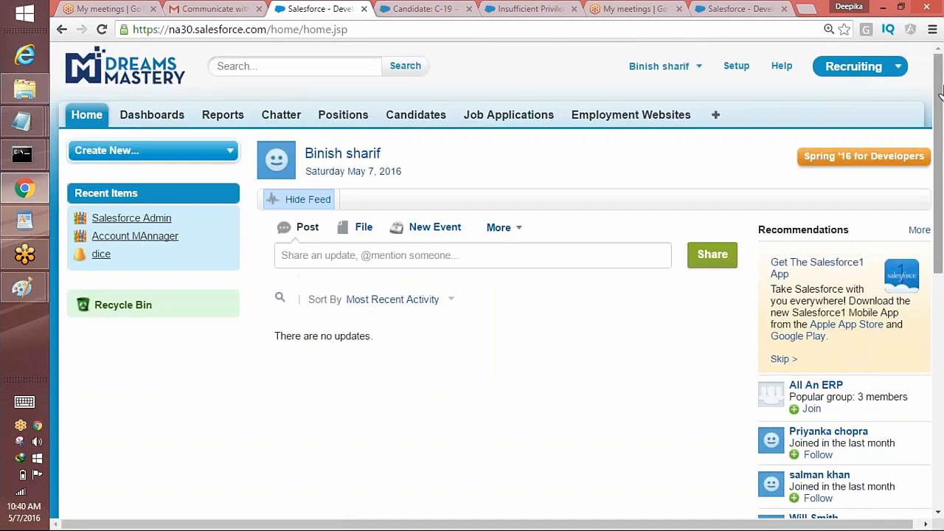
drag(940, 90, 883, 369)
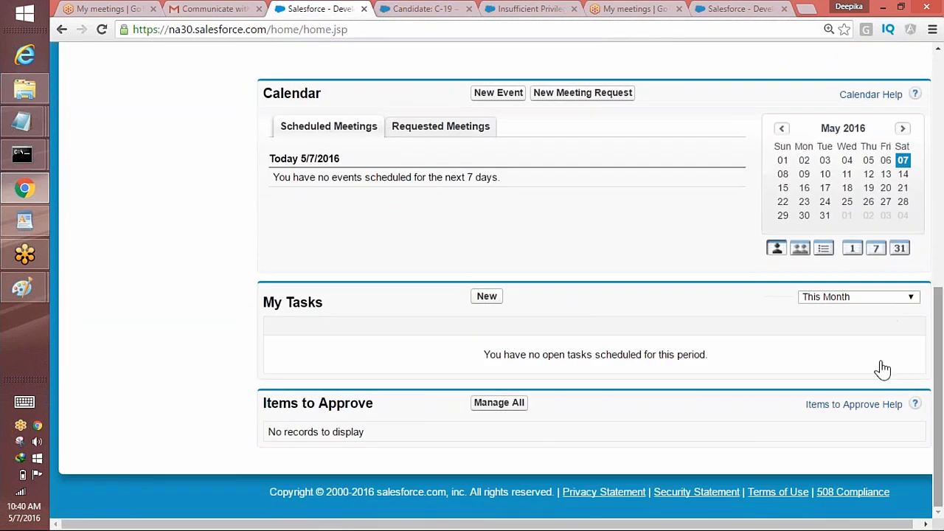
drag(940, 332, 930, 59)
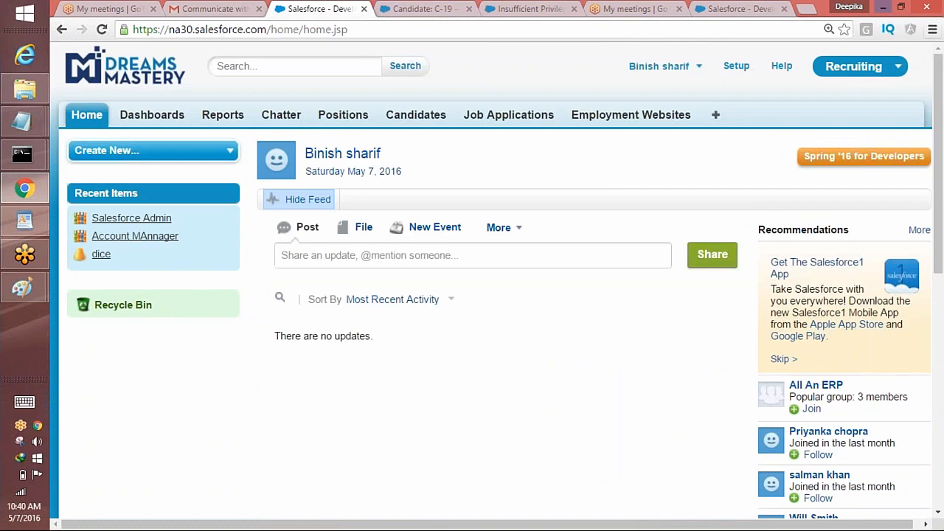
click(137, 120)
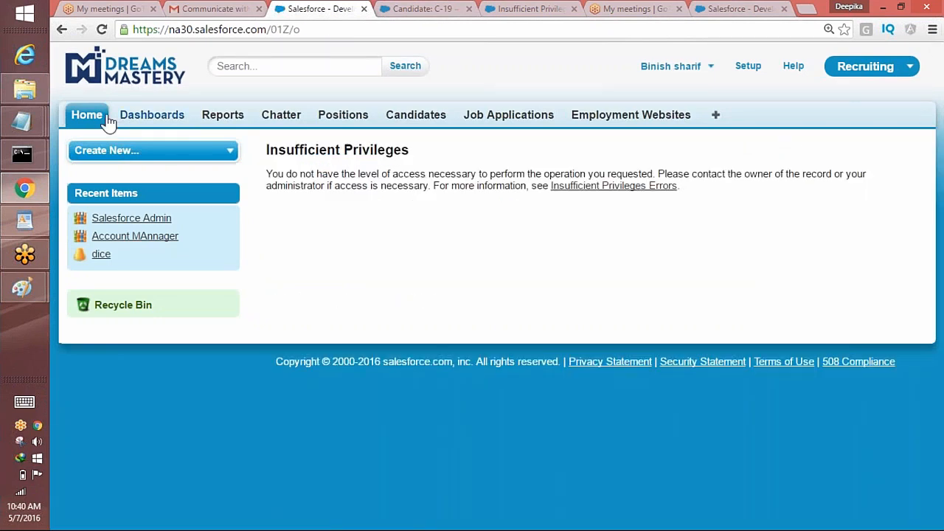
- Browse Reports and Positions, then list All candidates and open C-19
click(109, 120)
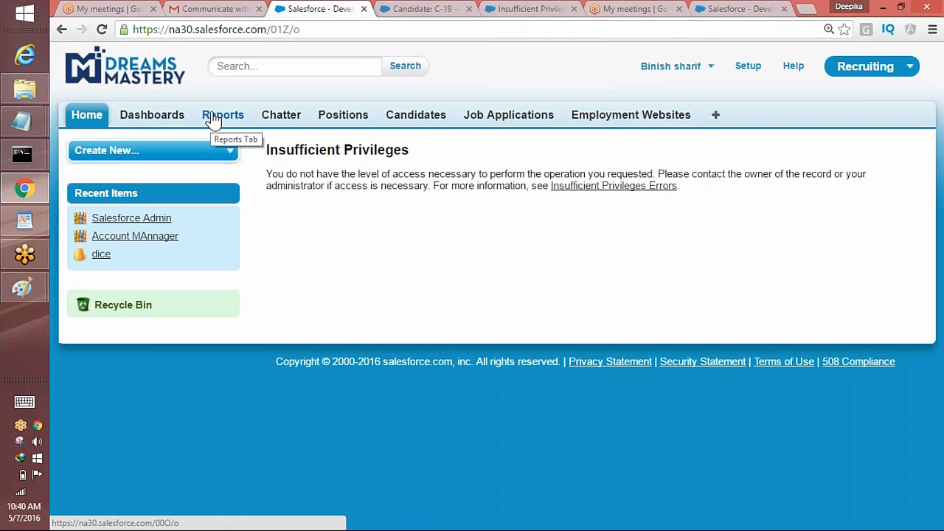
click(329, 118)
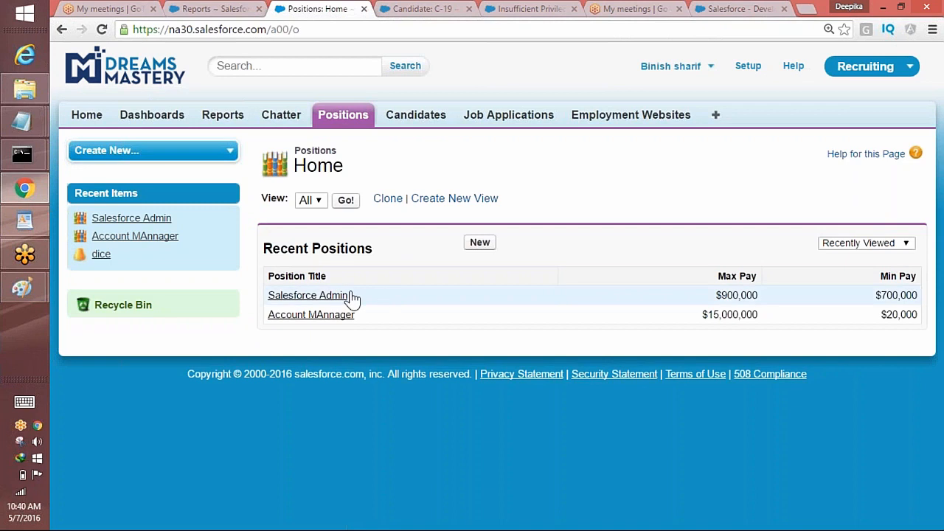
click(419, 118)
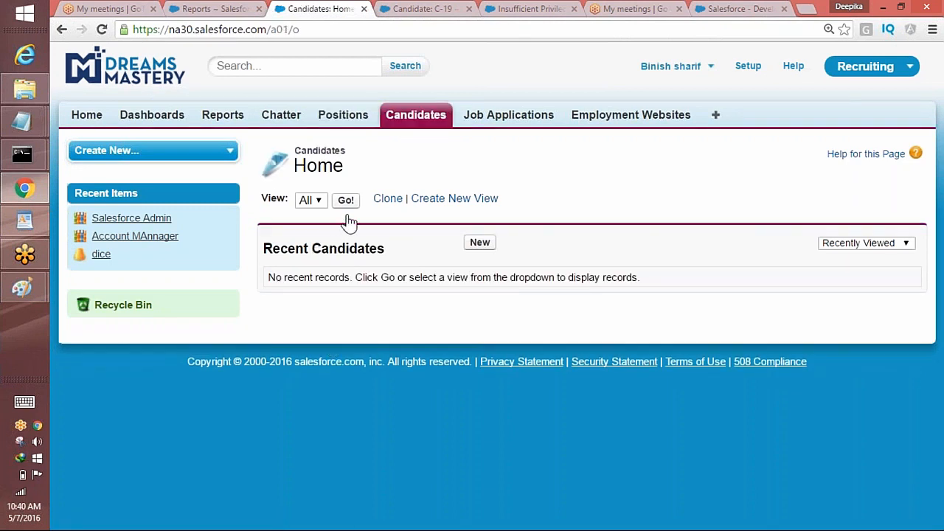
click(346, 200)
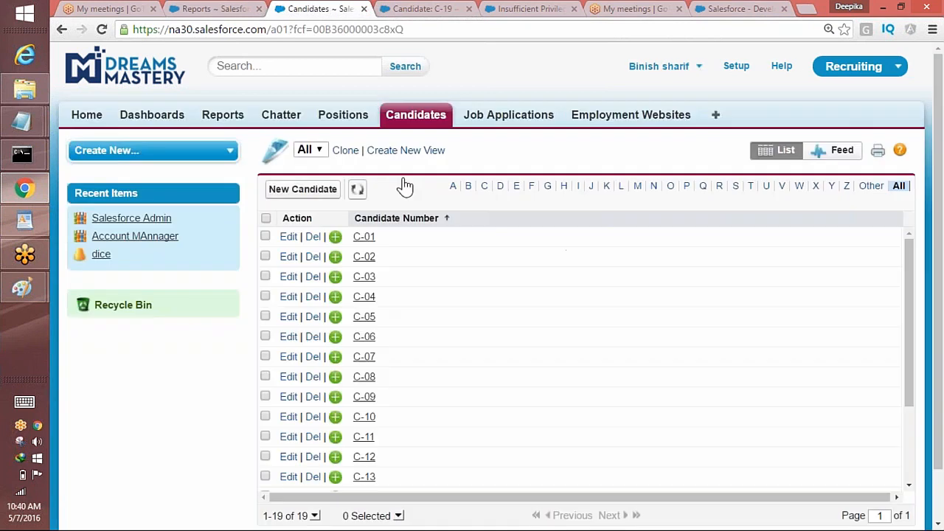
drag(912, 361, 910, 436)
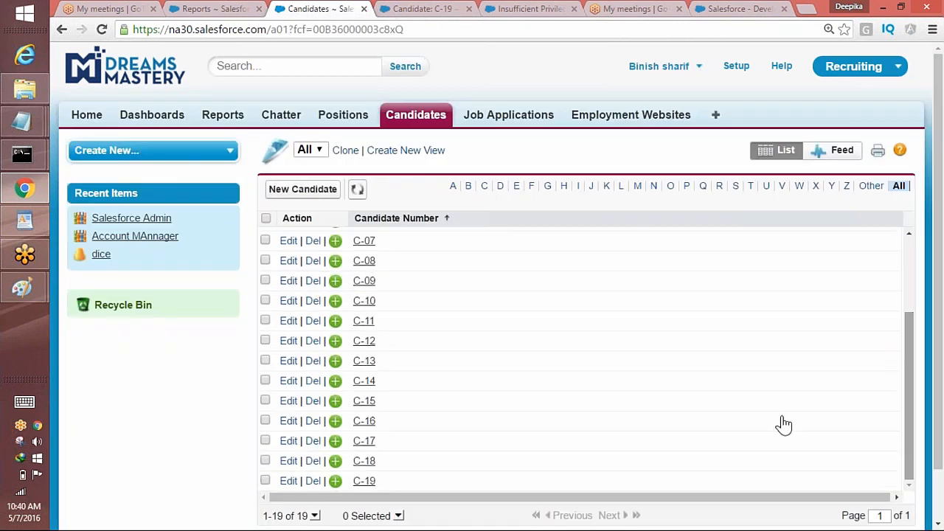
click(365, 482)
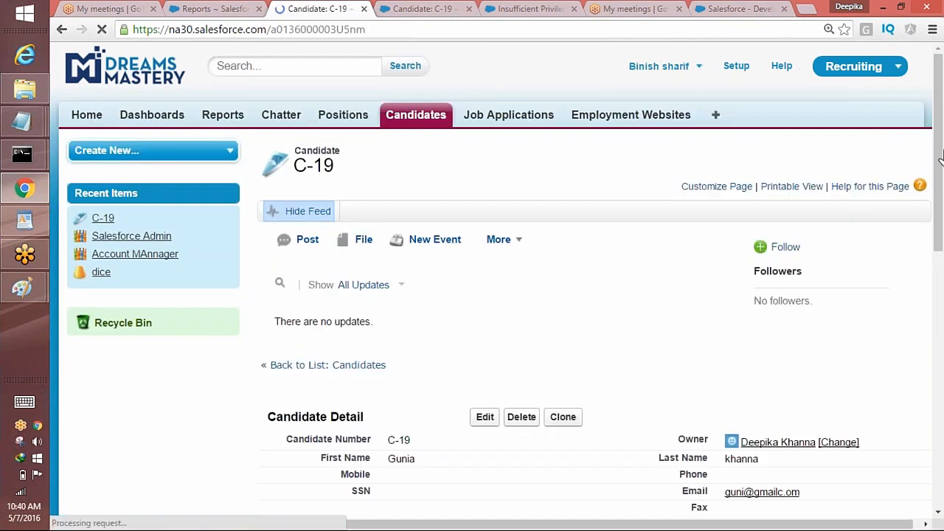
- Open C-19's phone-call task from Activity History and confirm its Completed status
scroll(934, 316, down, 10)
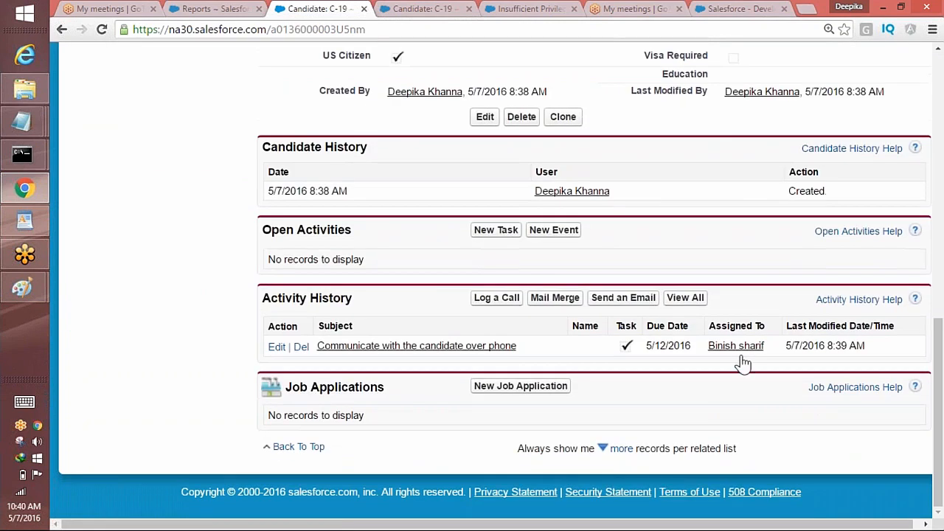
click(381, 347)
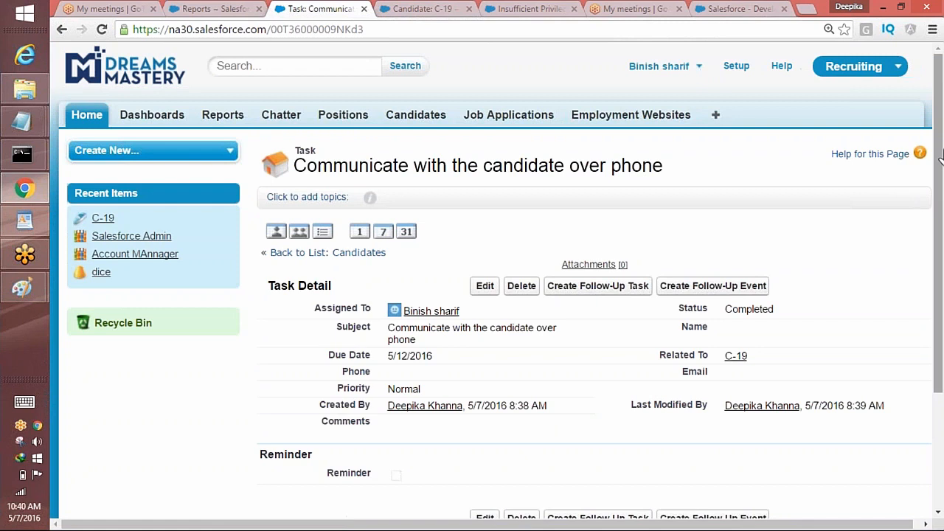
scroll(698, 284, down, 1)
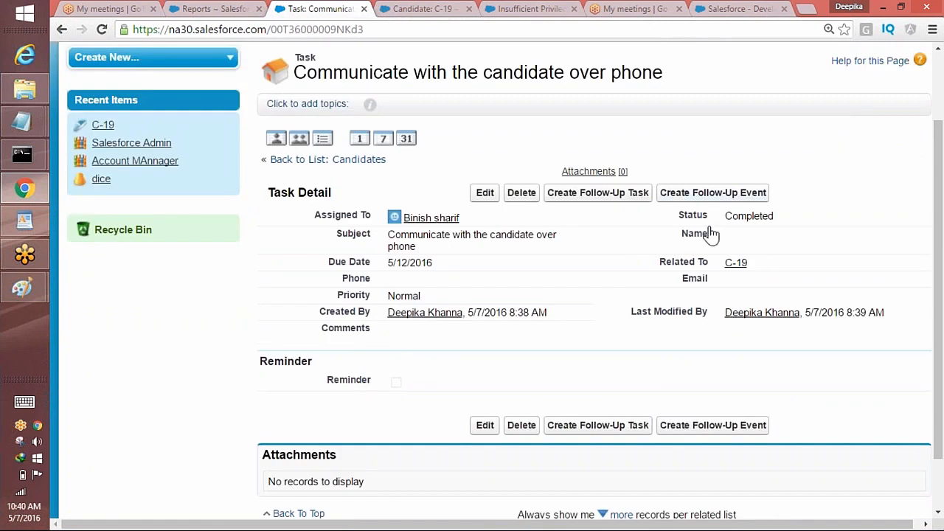
drag(719, 215, 796, 214)
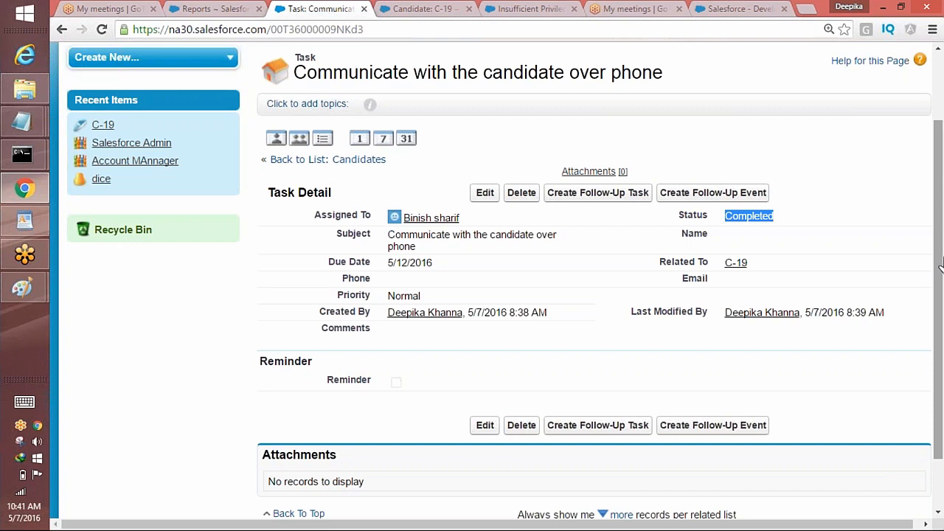
drag(941, 264, 940, 133)
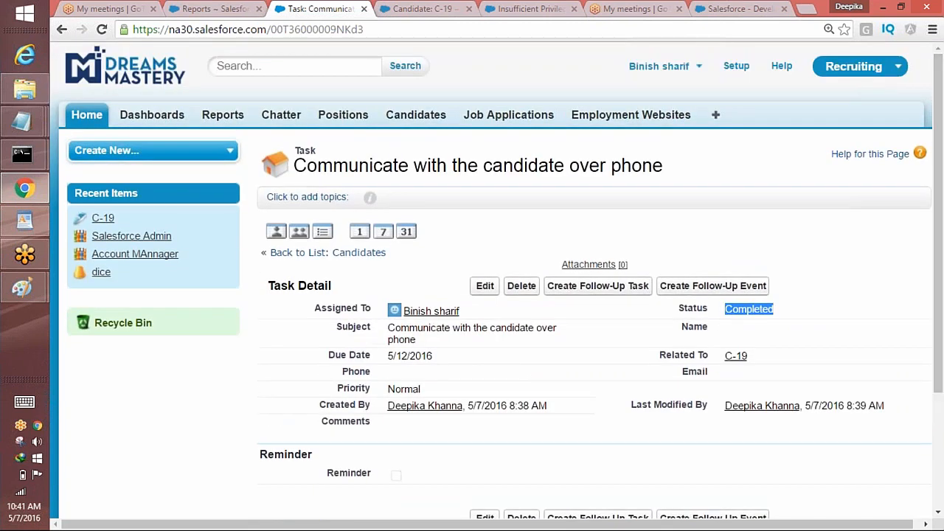
click(692, 67)
- Sign out and log in with the admin account
click(662, 131)
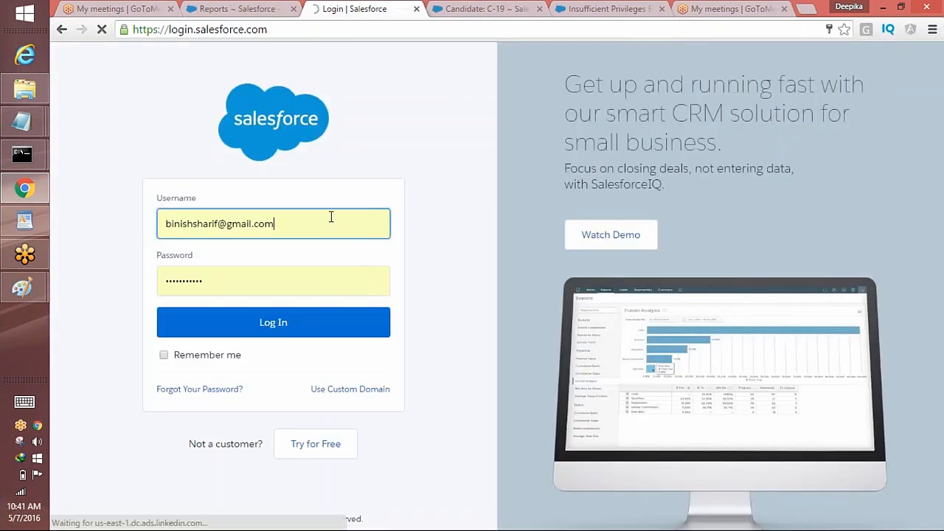
triple_click(332, 216)
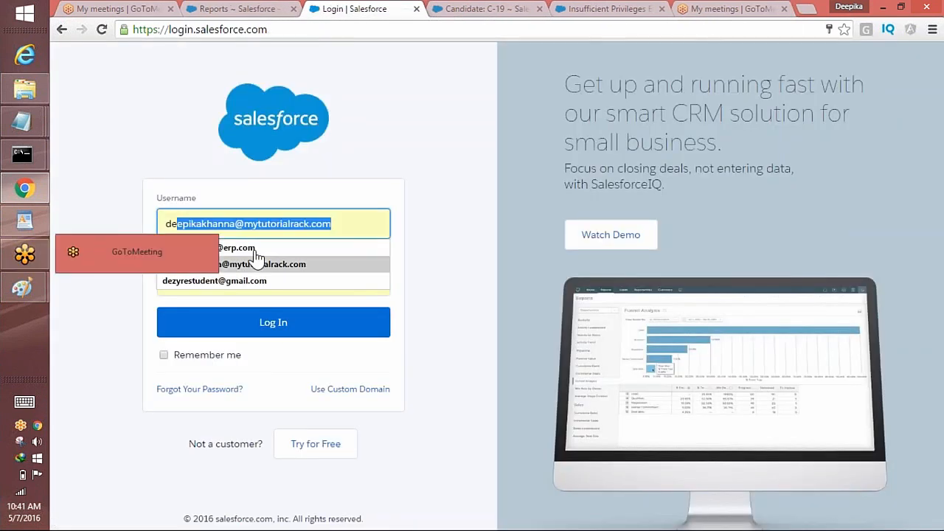
click(261, 249)
click(273, 322)
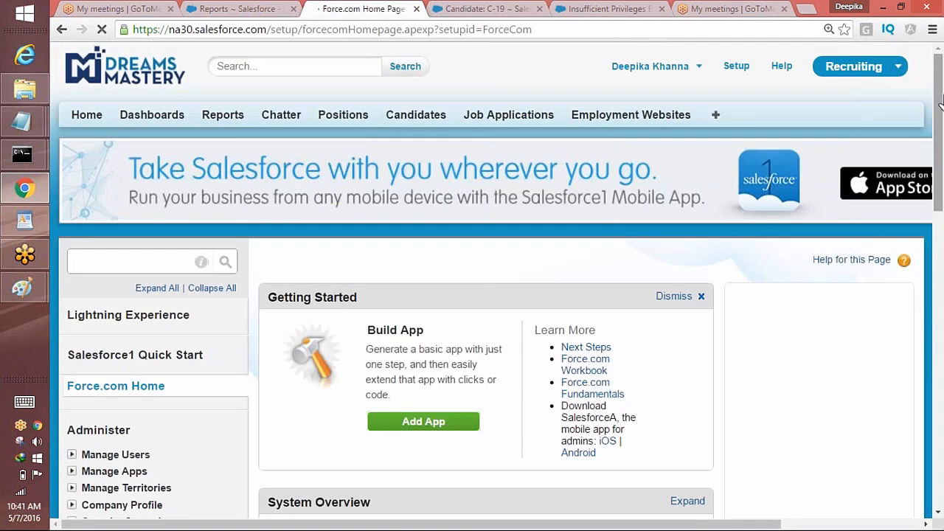
- Review the System Overview page's custom objects, data storage and license usage
drag(939, 107, 940, 212)
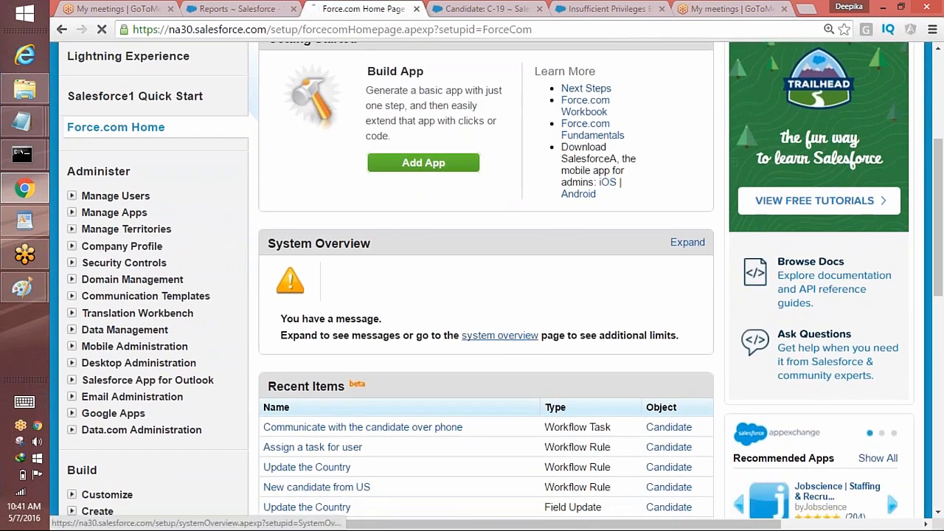
click(509, 337)
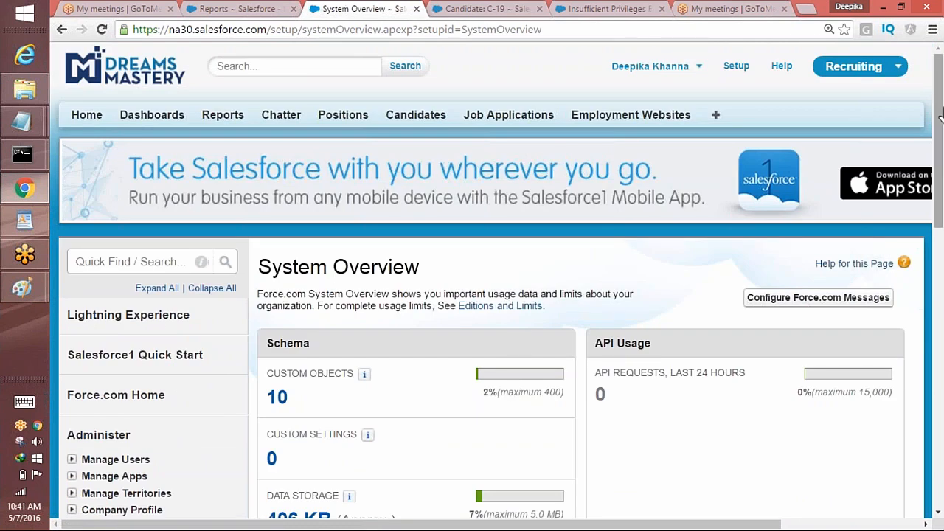
drag(940, 110, 933, 353)
scroll(920, 428, down, 2)
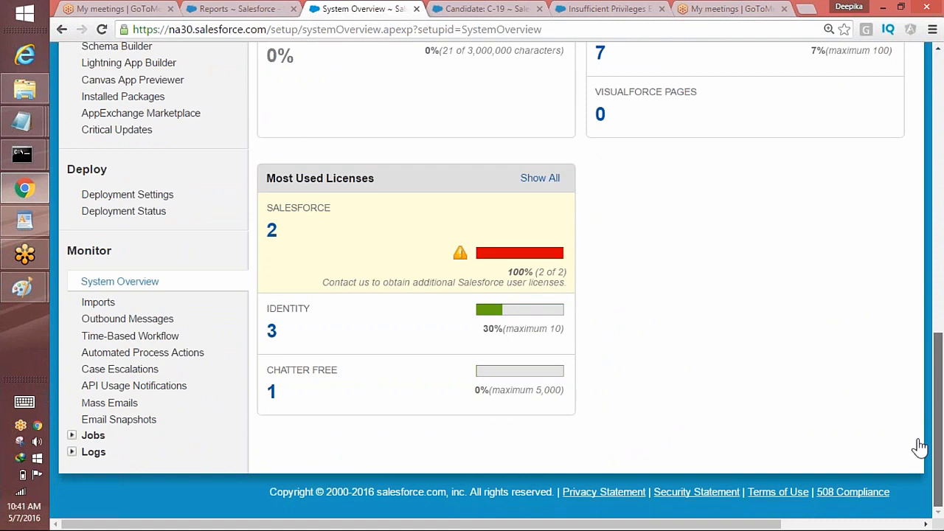
scroll(920, 446, up, 10)
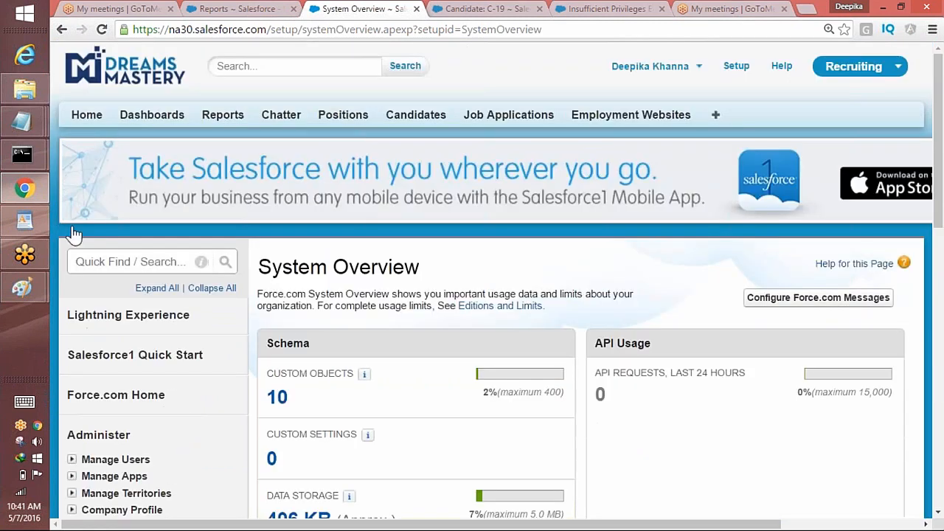
- Start a Setup Quick Find search for workflow
click(112, 256)
text(de)
key(BackSpace)
key(BackSpace)
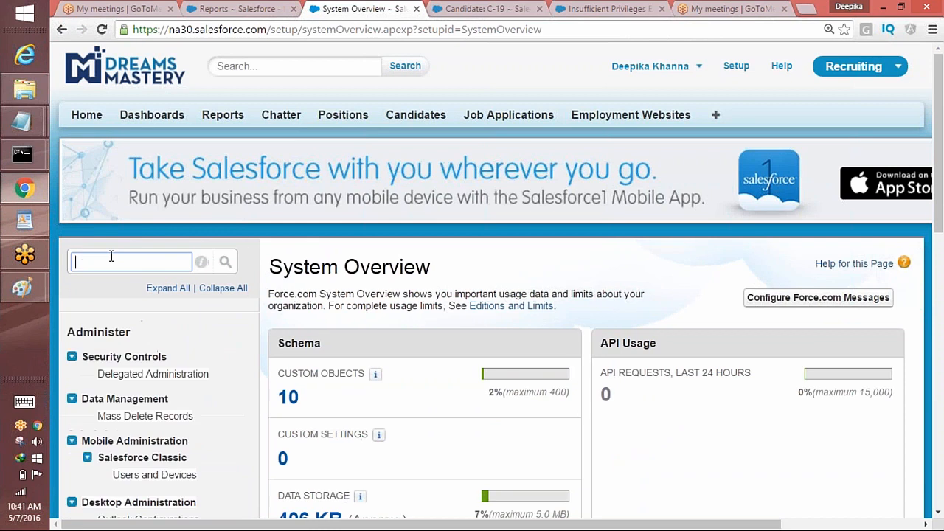
text(l)
key(BackSpace)
text(work)
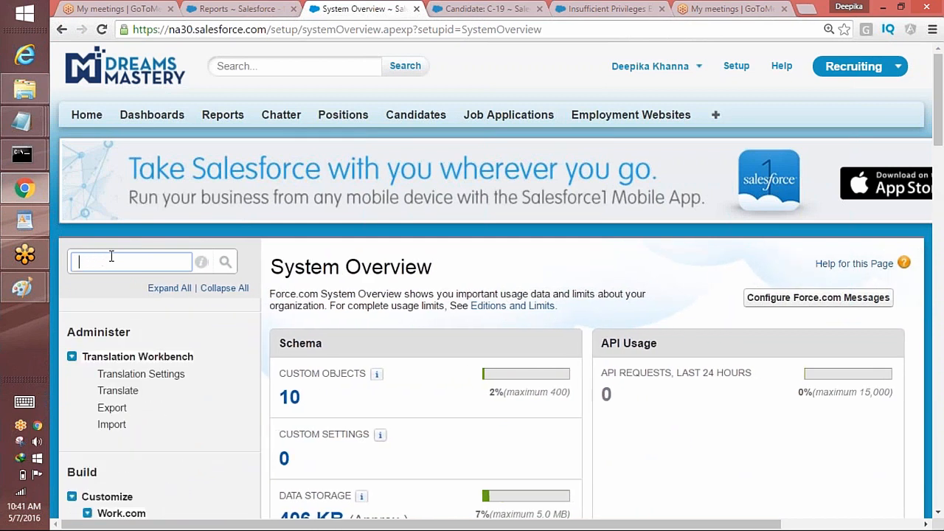
text(workflow)
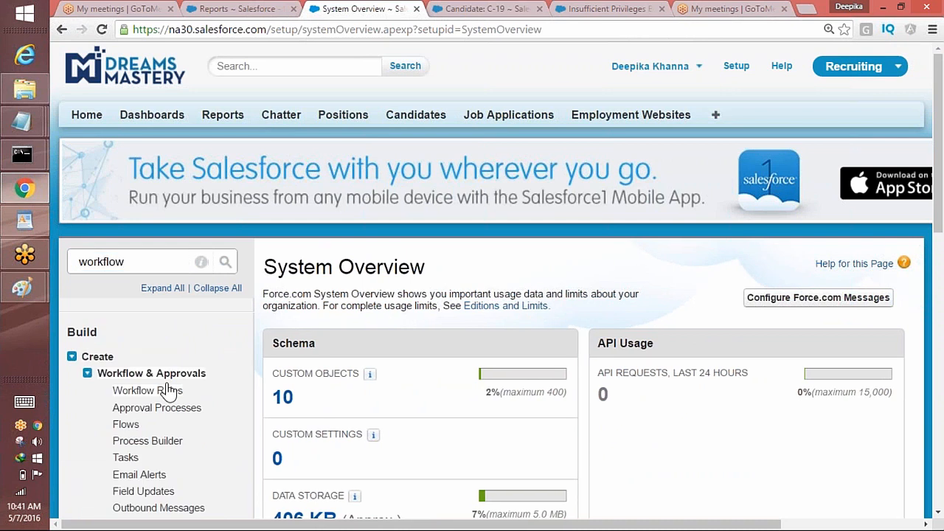
- Open Workflow Rules and deactivate the 'Assign a task for user' rule
click(164, 391)
scroll(402, 313, down, 5)
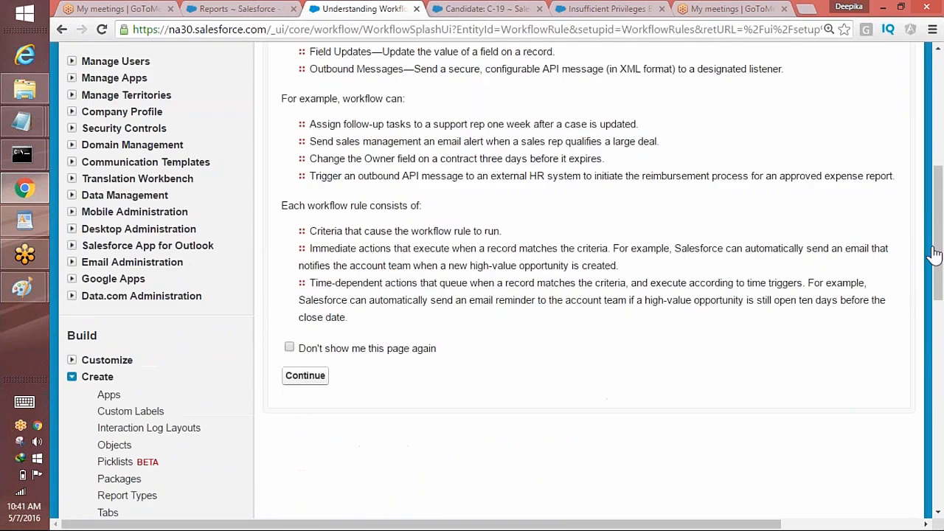
click(305, 375)
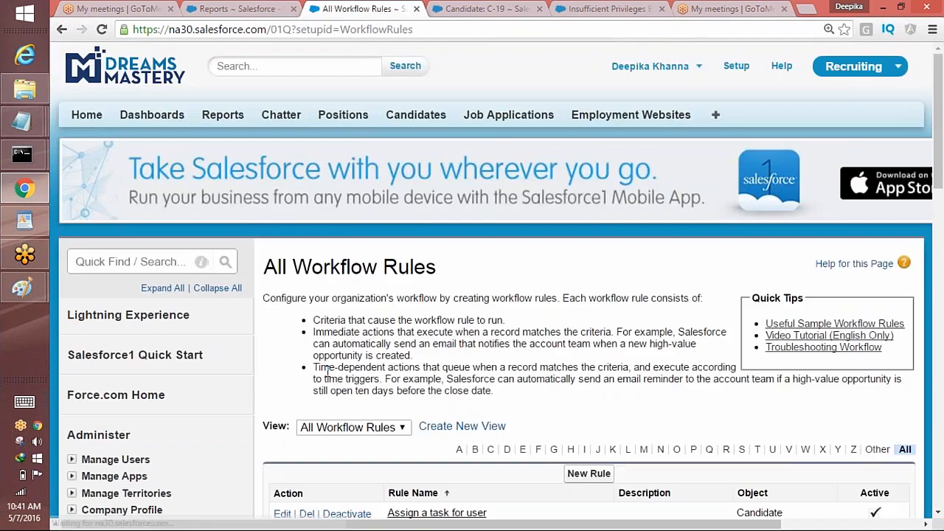
scroll(941, 236, down, 4)
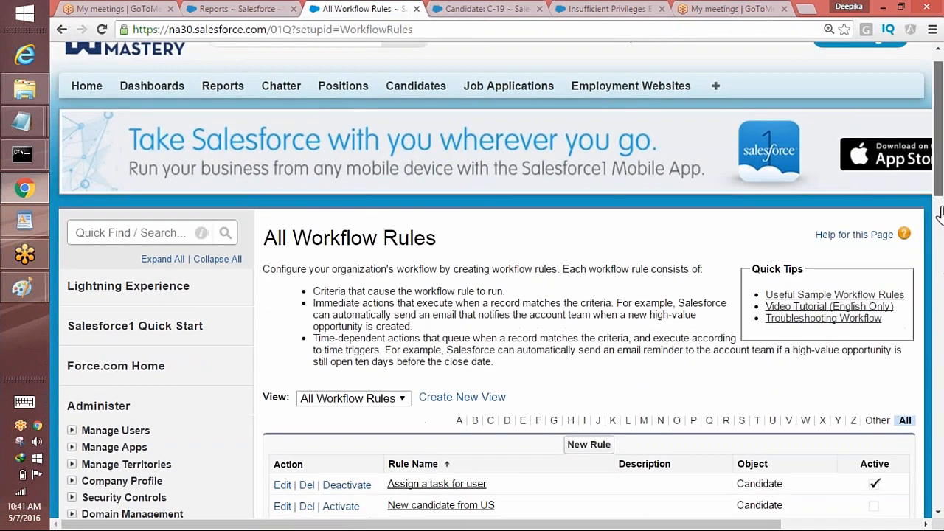
click(347, 233)
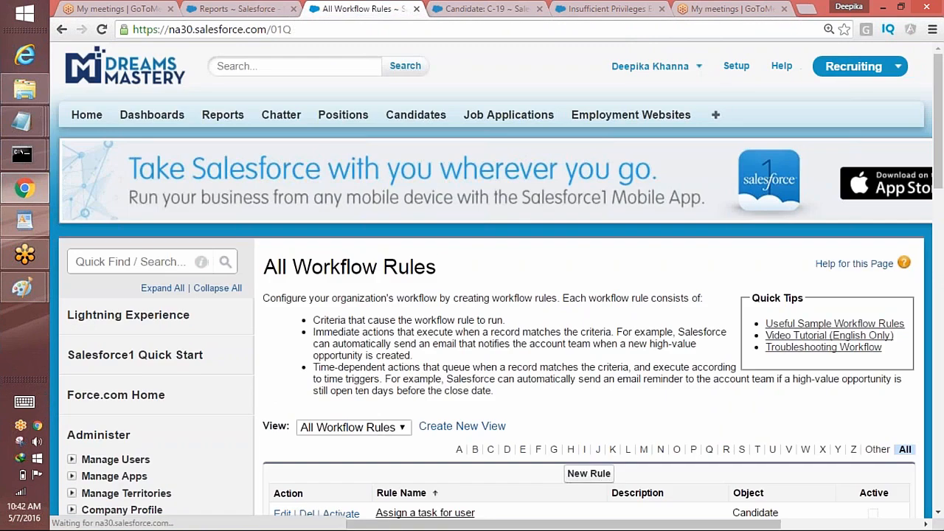
- Start a new workflow rule with Employment Website as its object
click(589, 472)
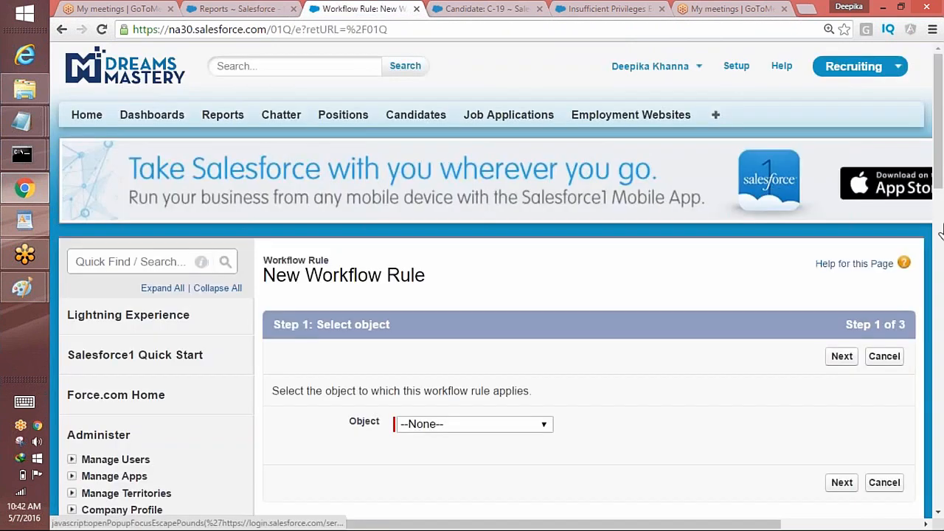
scroll(939, 143, down, 1)
scroll(941, 144, up, 1)
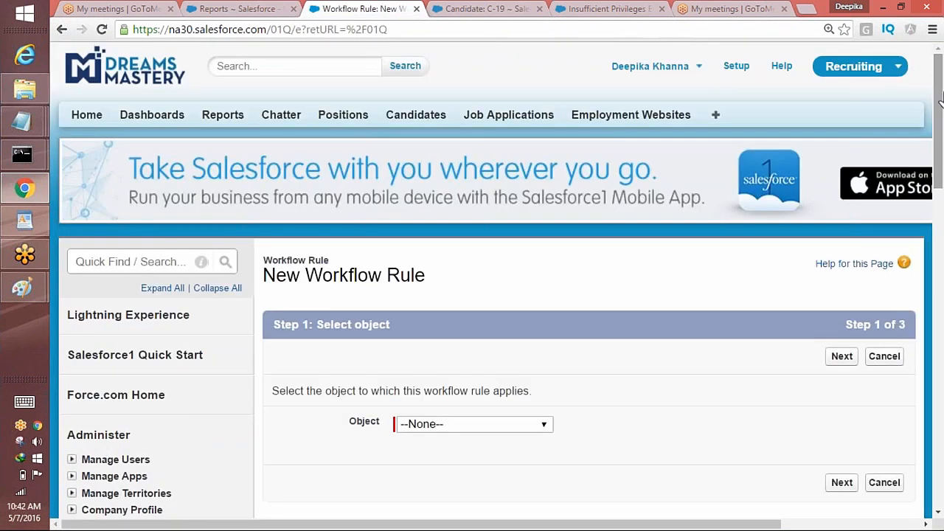
click(449, 428)
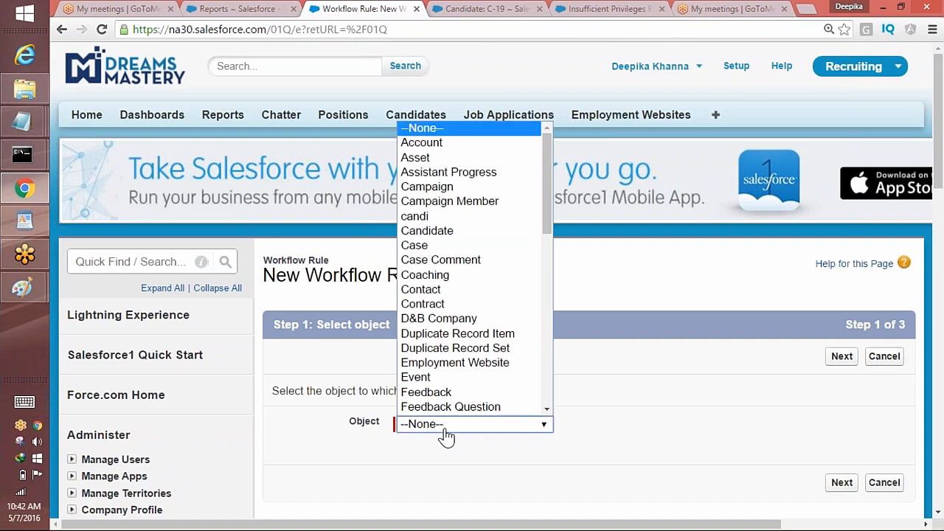
scroll(941, 118, down, 1)
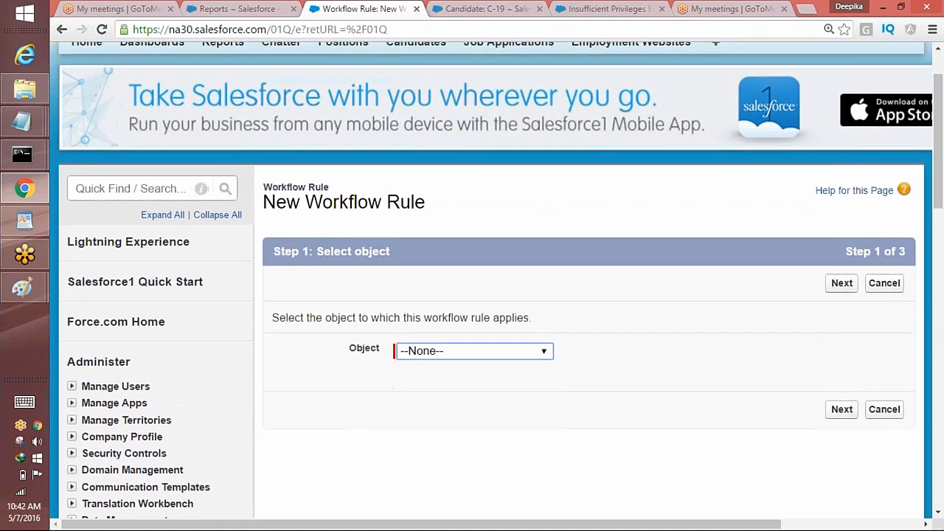
click(503, 358)
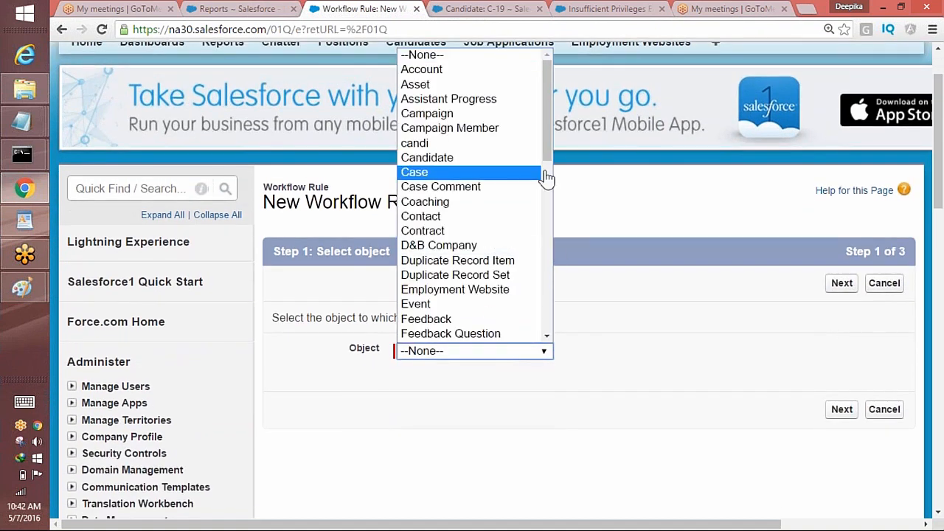
drag(557, 142, 541, 305)
drag(542, 269, 550, 196)
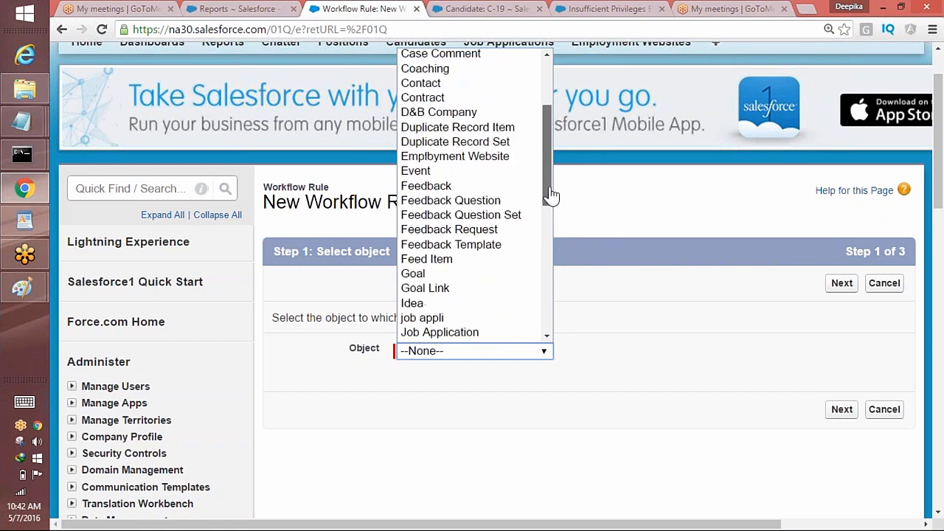
click(484, 160)
- Name the new workflow rule 'post new positions'
click(842, 409)
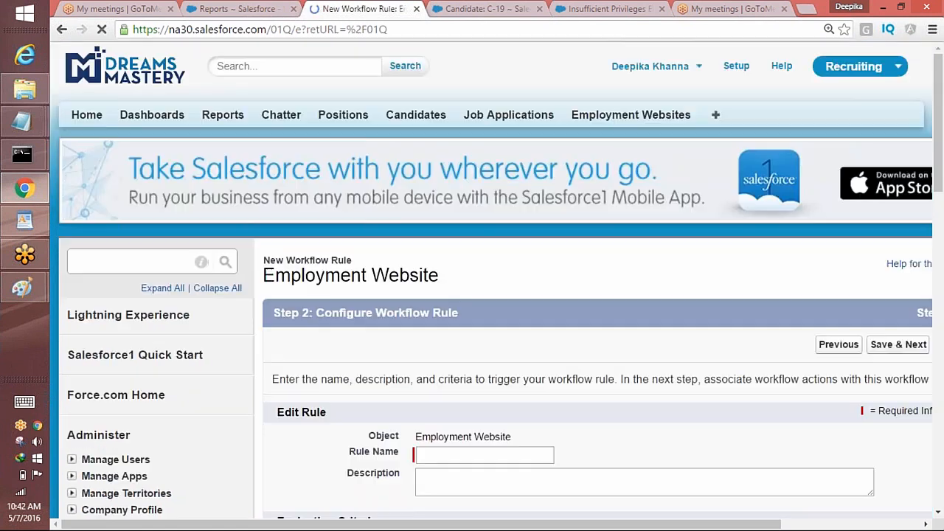
scroll(685, 284, down, 3)
click(503, 271)
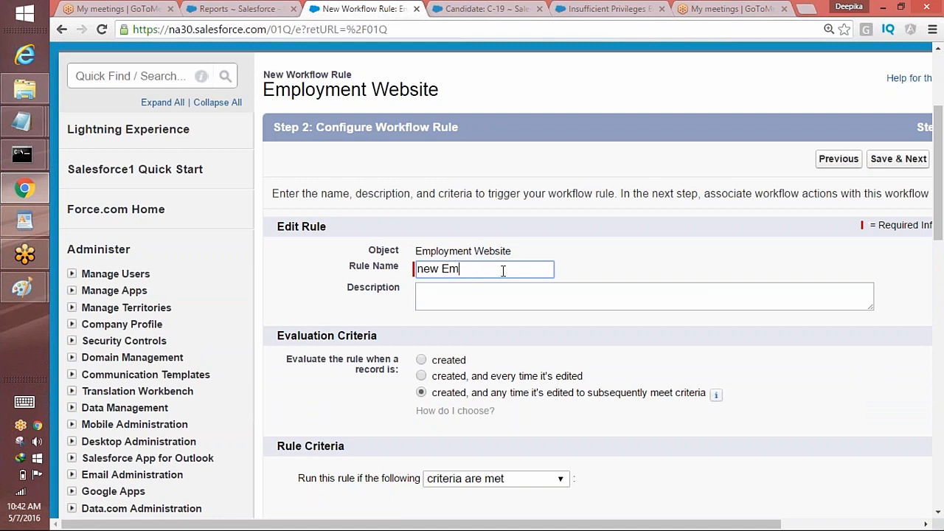
key(BackSpace)
key(BackSpace)
key(BackSpace)
key(BackSpace)
key(BackSpace)
text(po)
- Set the criterion Employment Website: Web Address equals blank and save the rule
scroll(939, 221, down, 2)
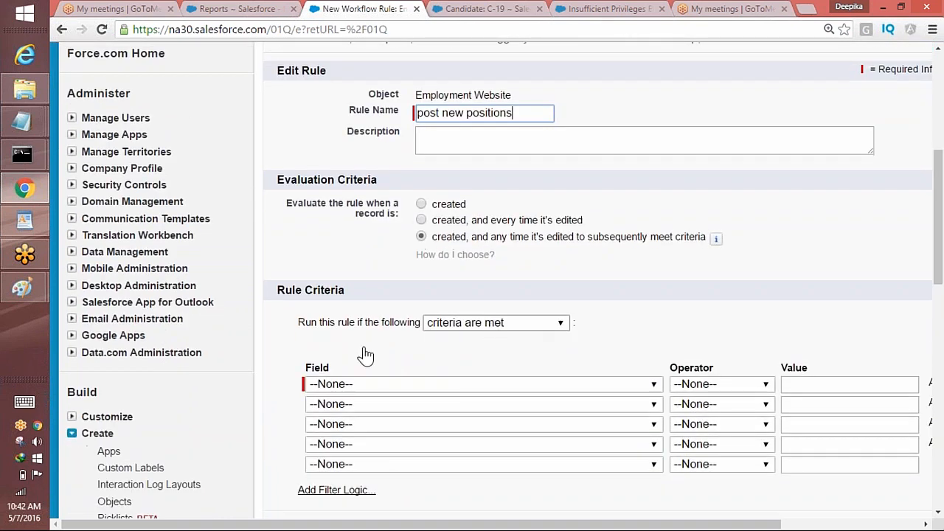
click(384, 384)
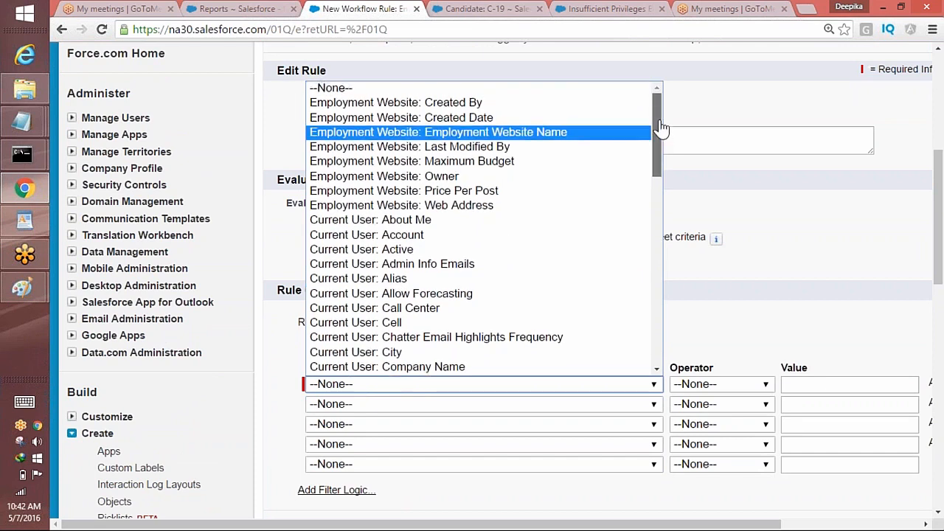
click(488, 106)
click(721, 389)
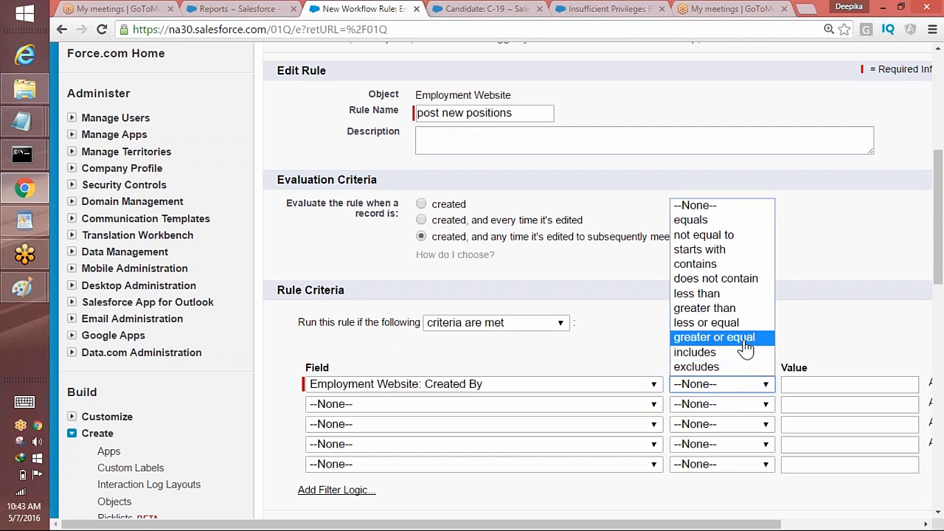
click(496, 391)
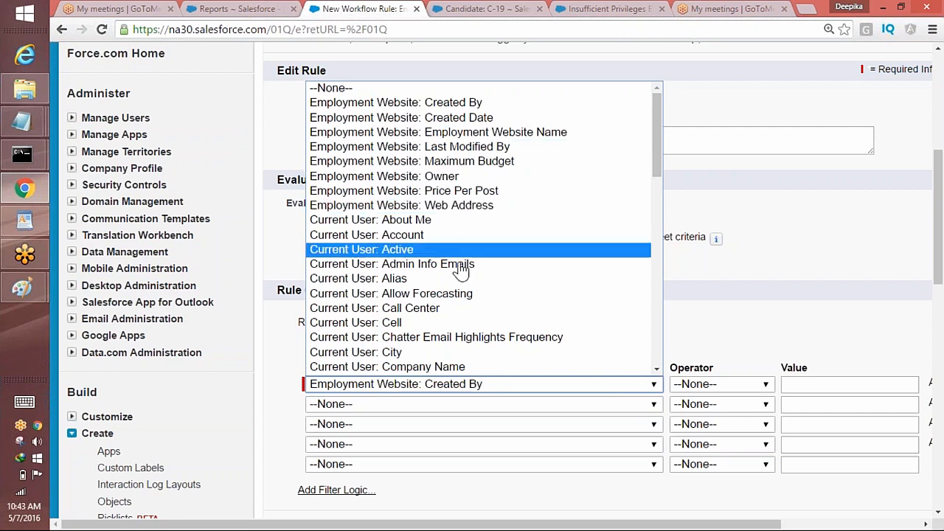
click(478, 207)
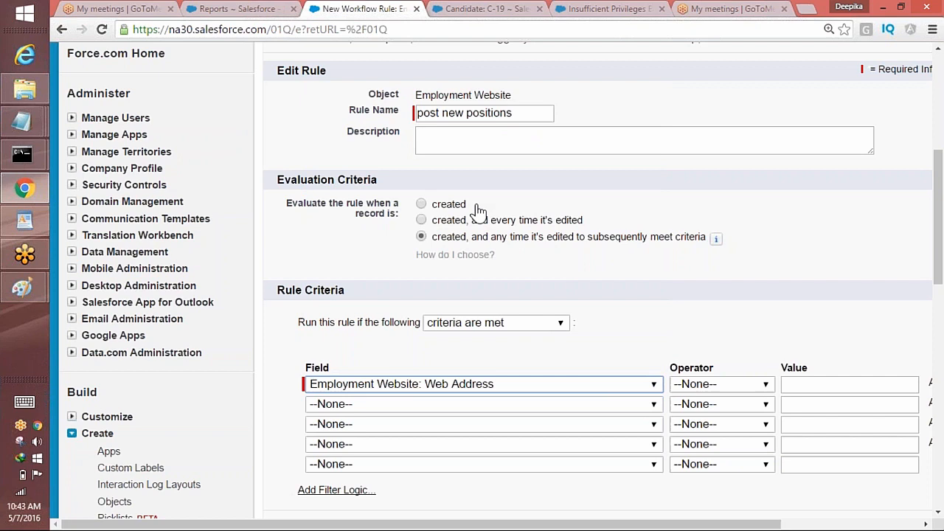
click(763, 386)
click(730, 222)
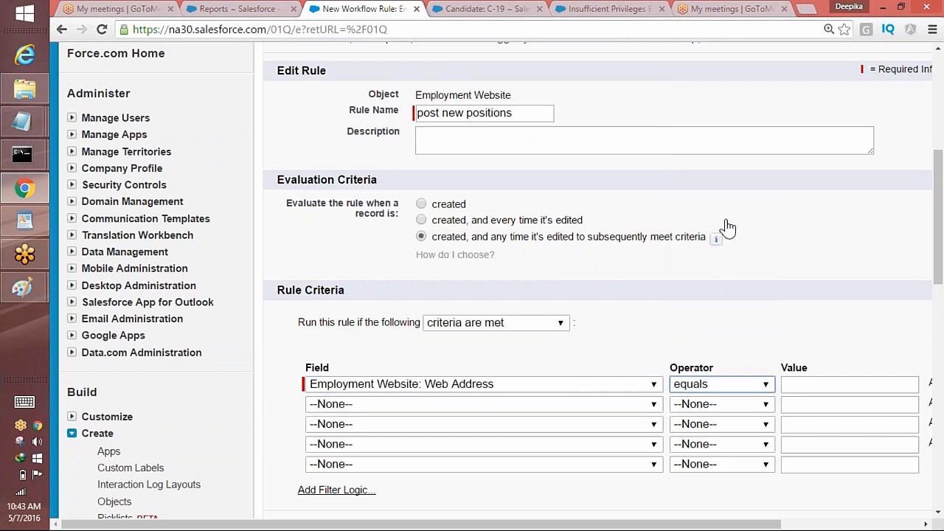
click(805, 391)
drag(939, 228, 787, 140)
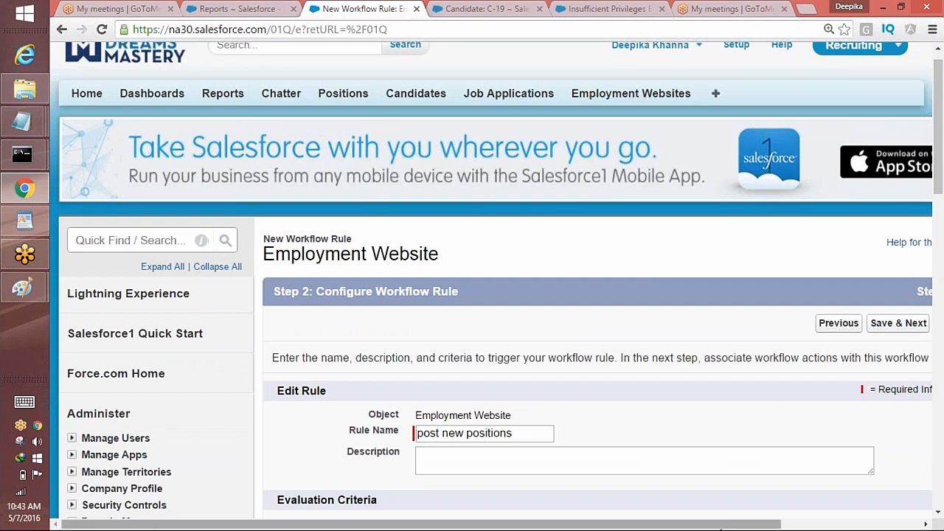
drag(741, 526, 882, 526)
click(733, 325)
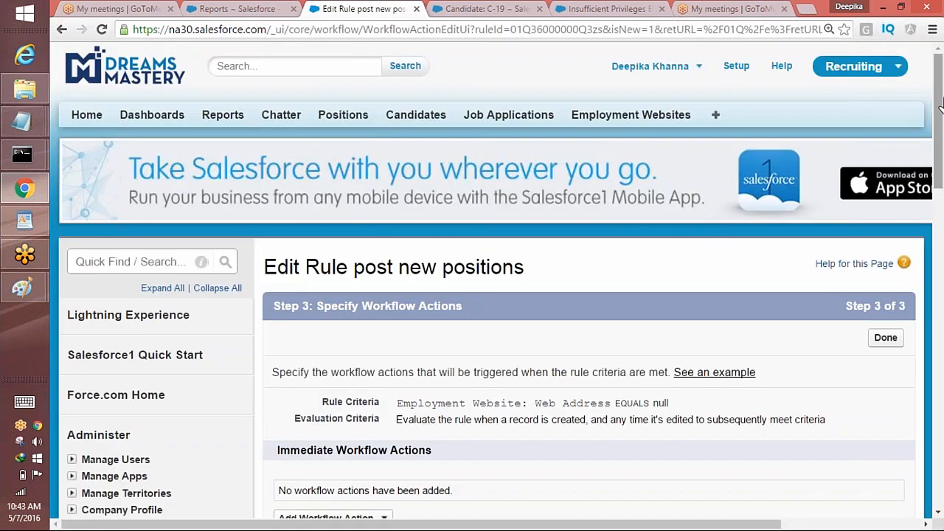
- Add a new task action for a recently viewed user with subject 'post new job postings'
drag(940, 113, 940, 205)
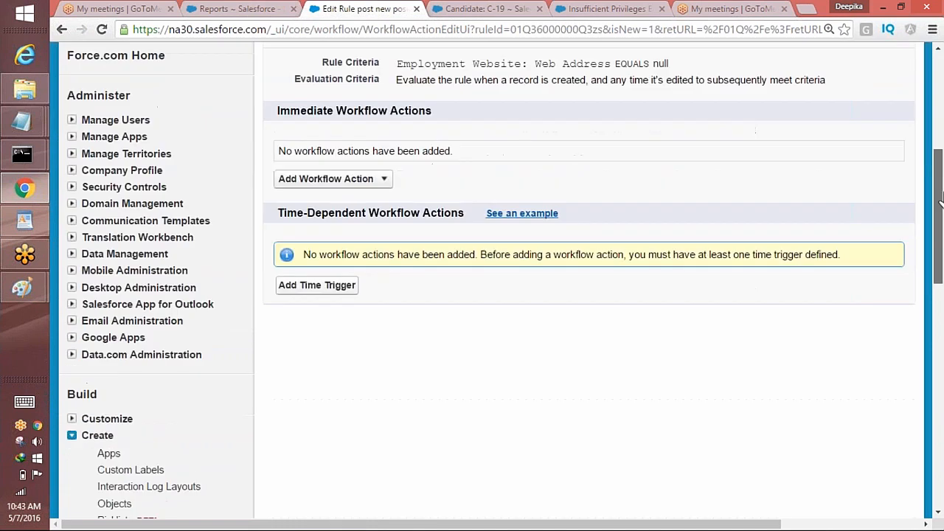
click(369, 185)
click(309, 198)
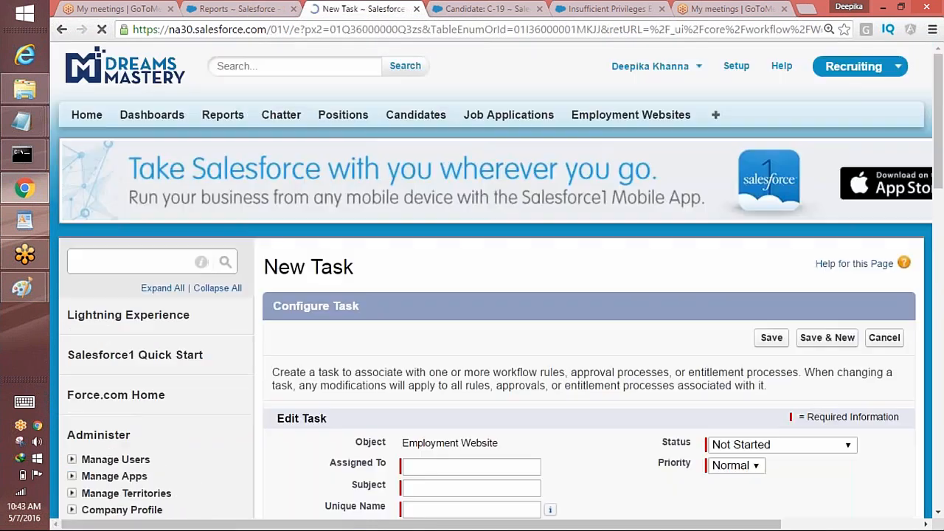
drag(940, 167, 939, 230)
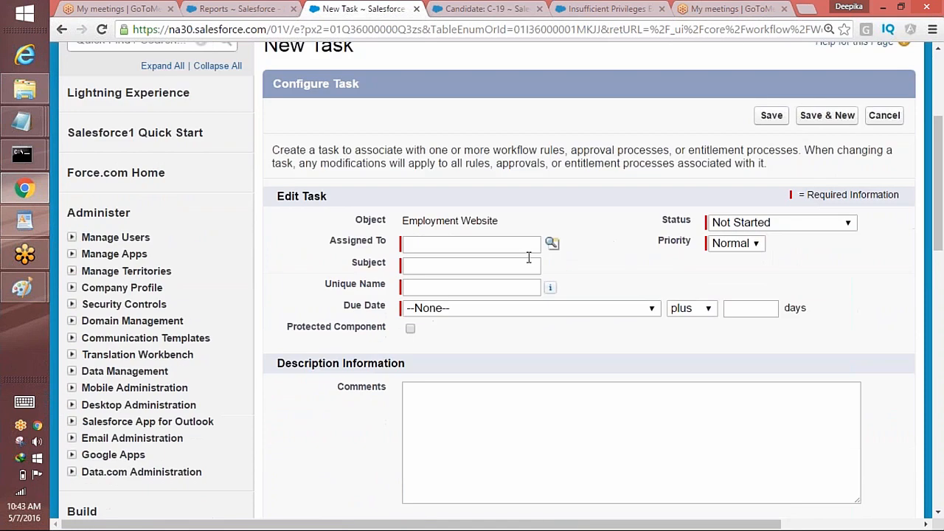
click(551, 243)
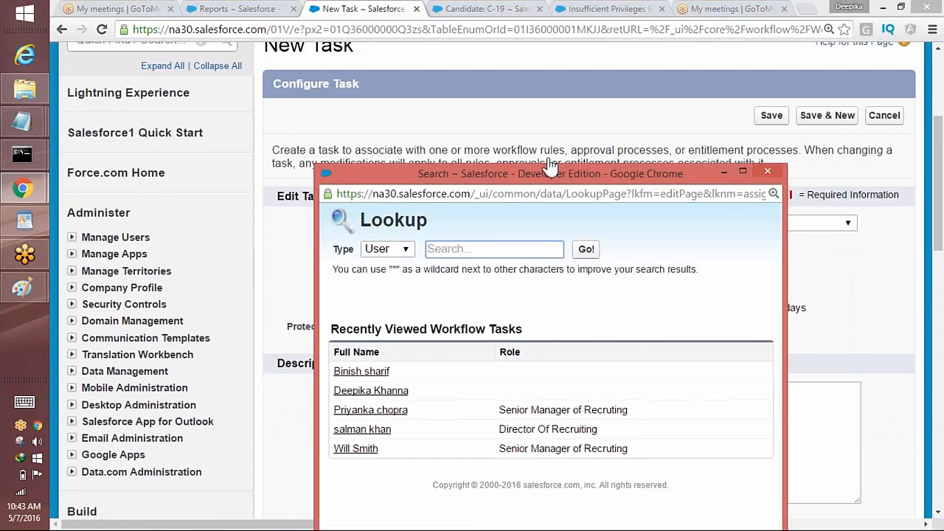
click(347, 351)
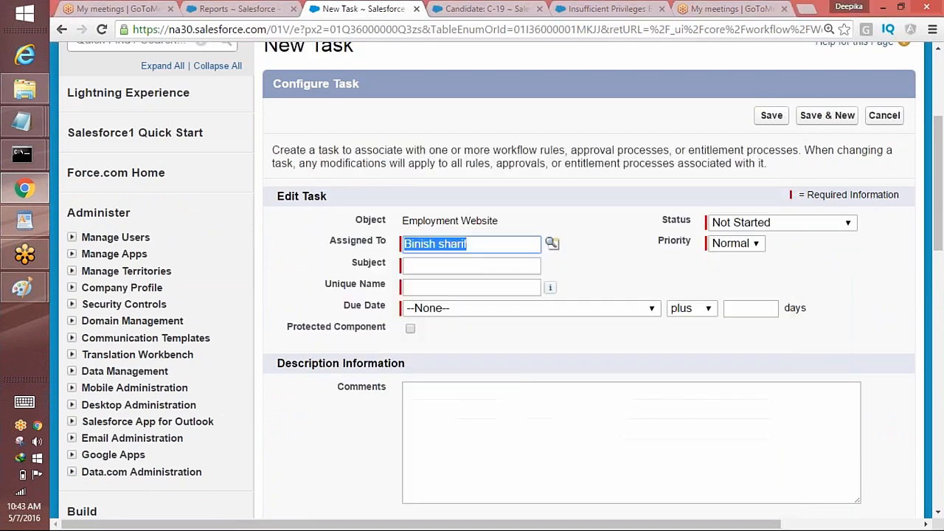
click(458, 263)
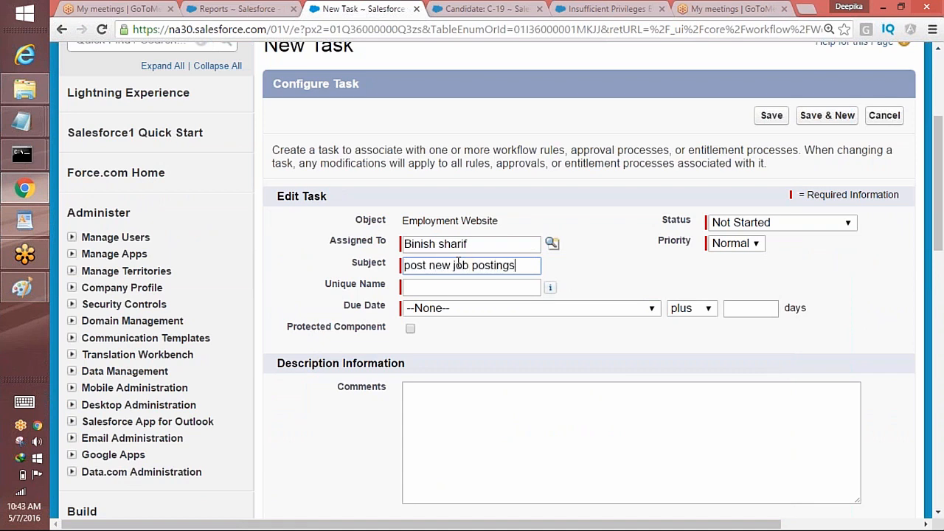
key(Tab)
- Make the task due Employment Website: Created Date plus 10 days, save it, and finish the rule
click(515, 313)
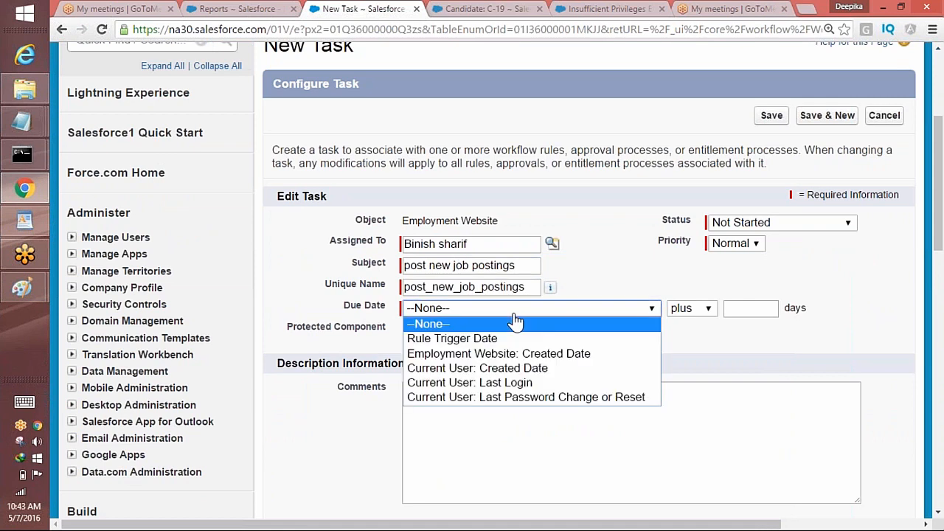
click(490, 356)
click(740, 309)
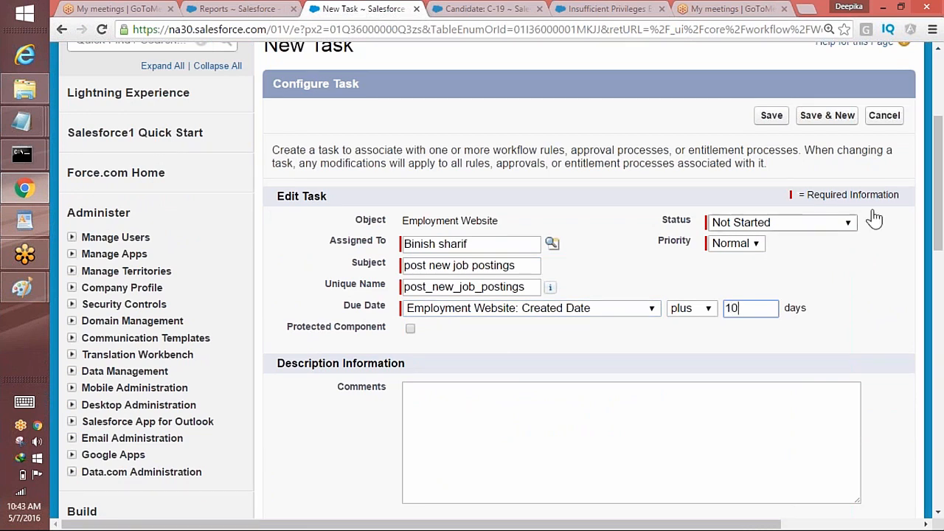
scroll(695, 203, down, 1)
click(771, 59)
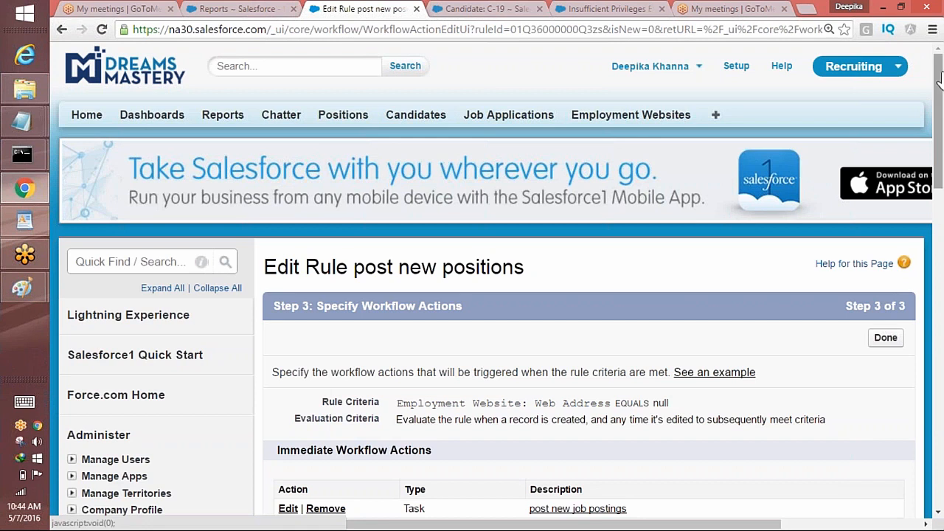
scroll(477, 161, down, 4)
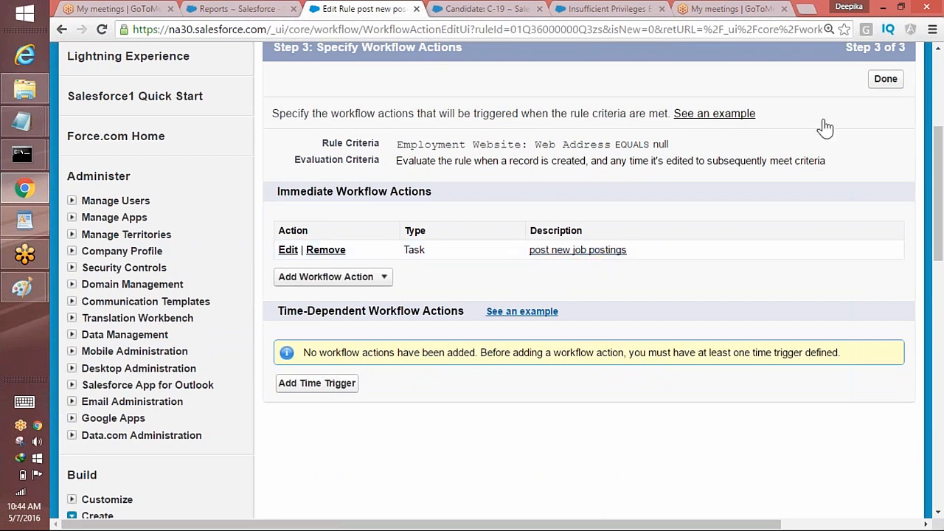
drag(941, 234, 941, 157)
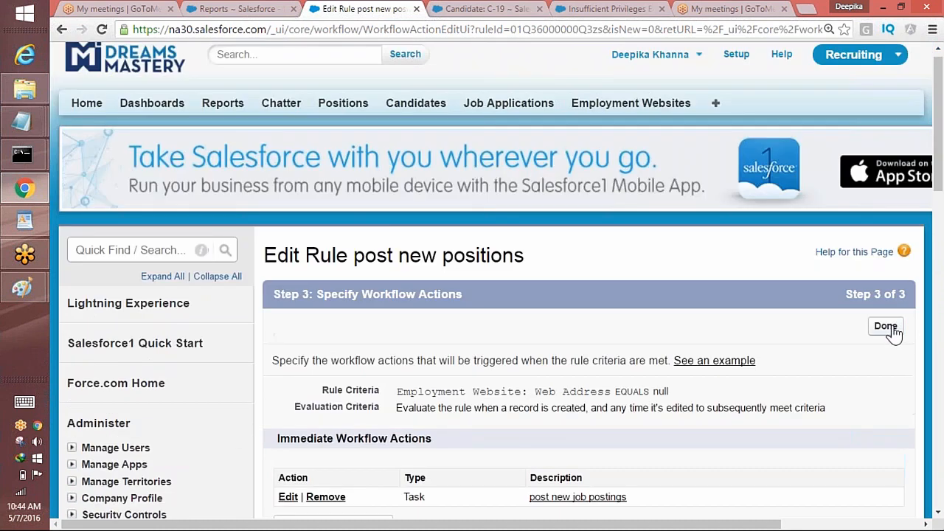
click(886, 325)
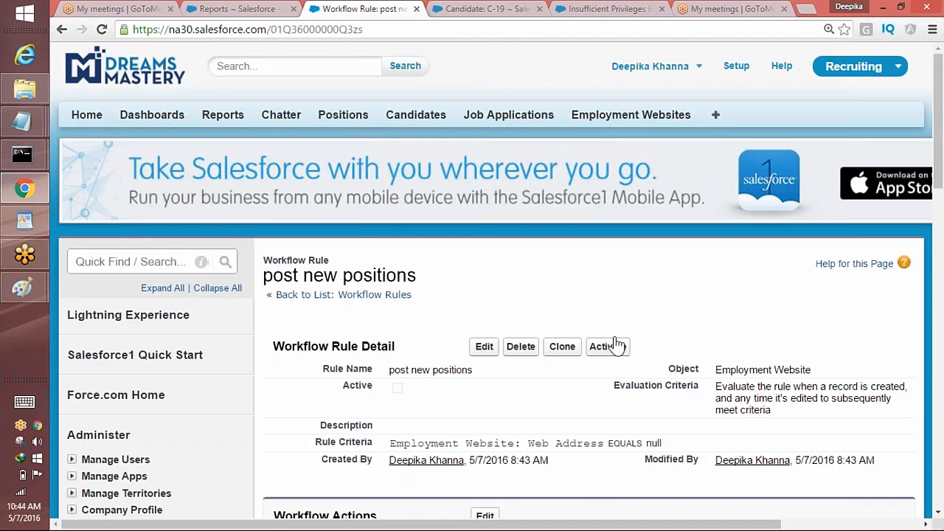
- Activate the post new positions workflow rule
click(611, 346)
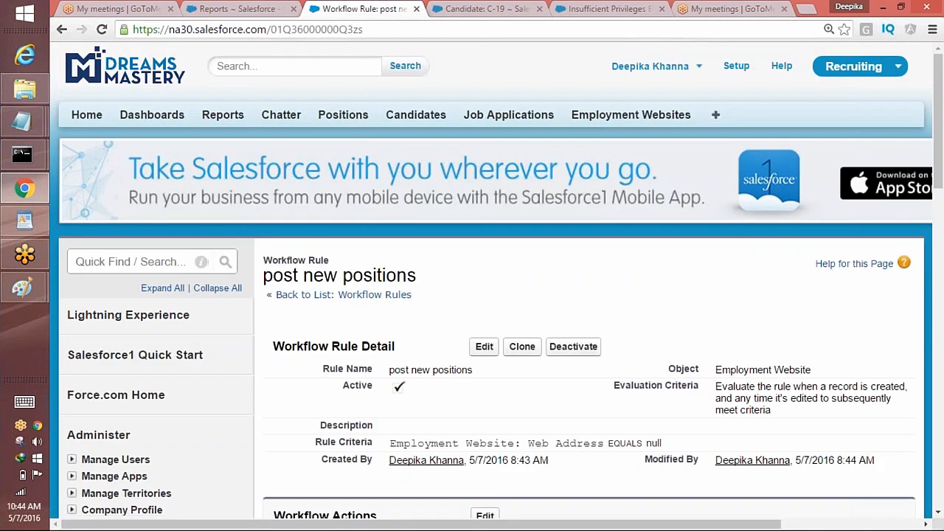
drag(938, 151, 938, 197)
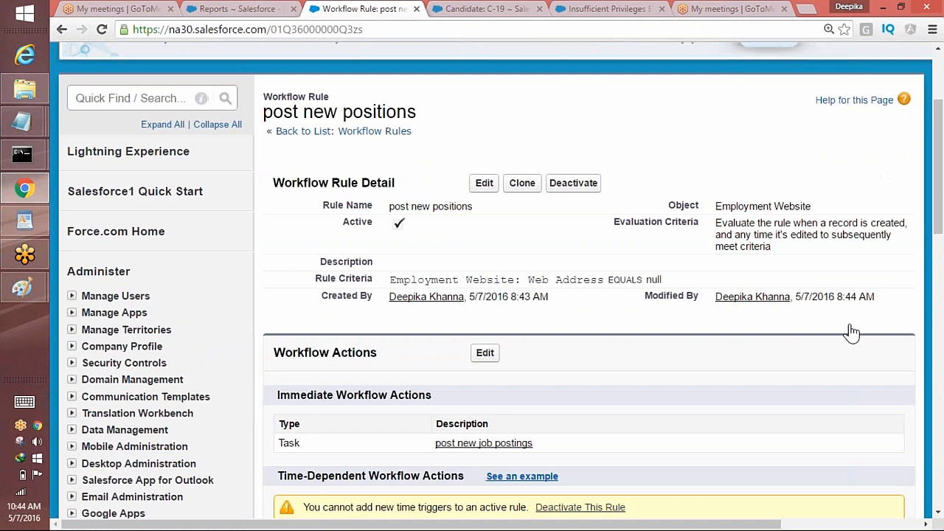
drag(939, 204, 940, 238)
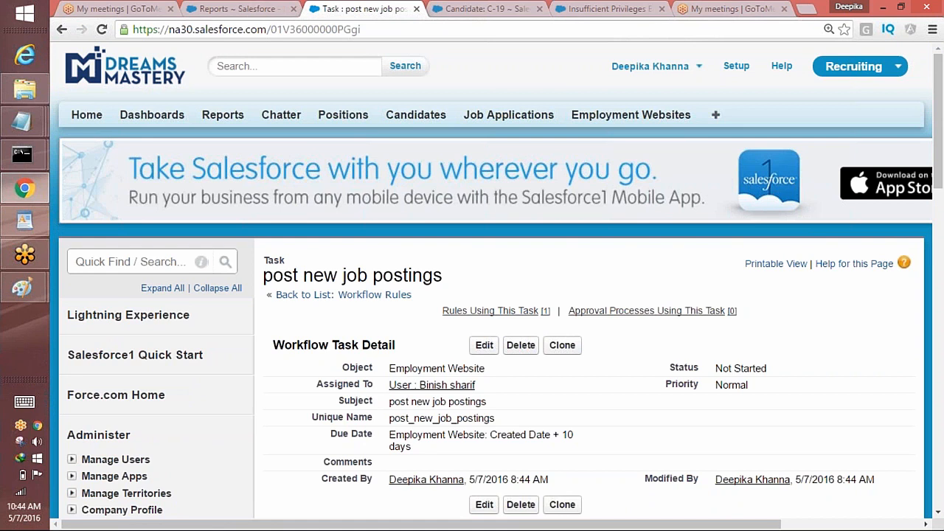
- Create and save a new Employment Website record named google.com
click(617, 115)
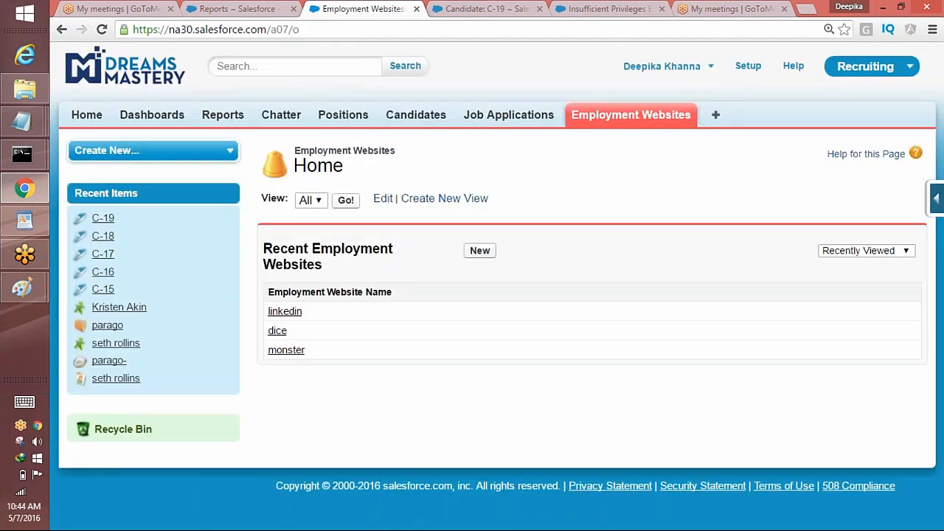
click(480, 251)
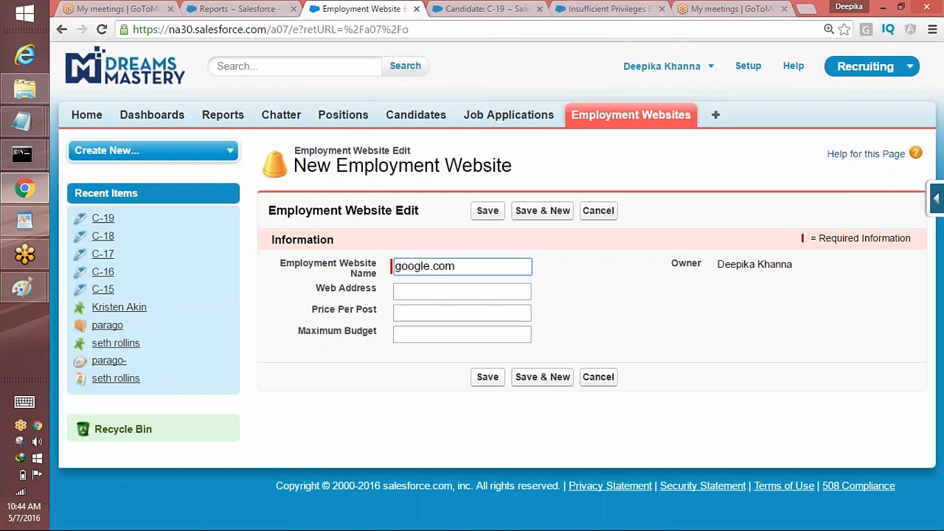
click(488, 377)
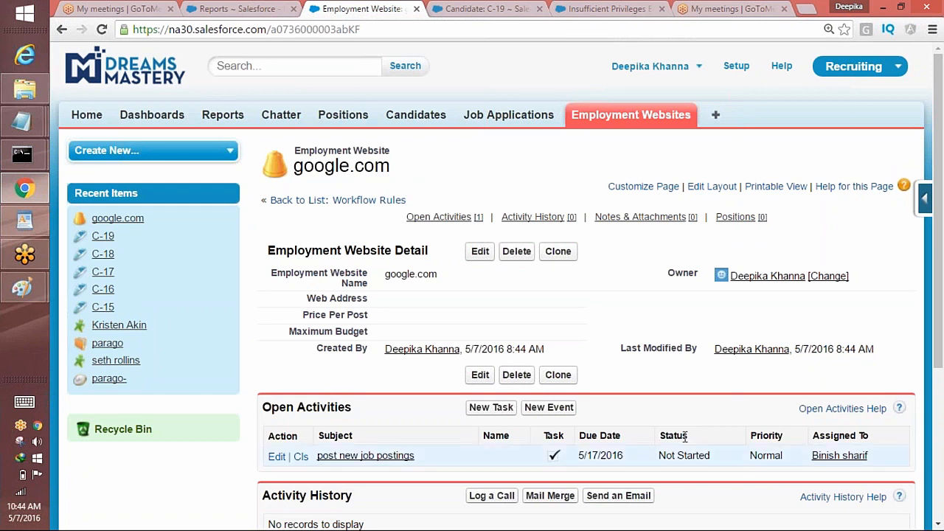
- Load gmail.com in the other tab and open the 'post new job postings' notification email
click(597, 9)
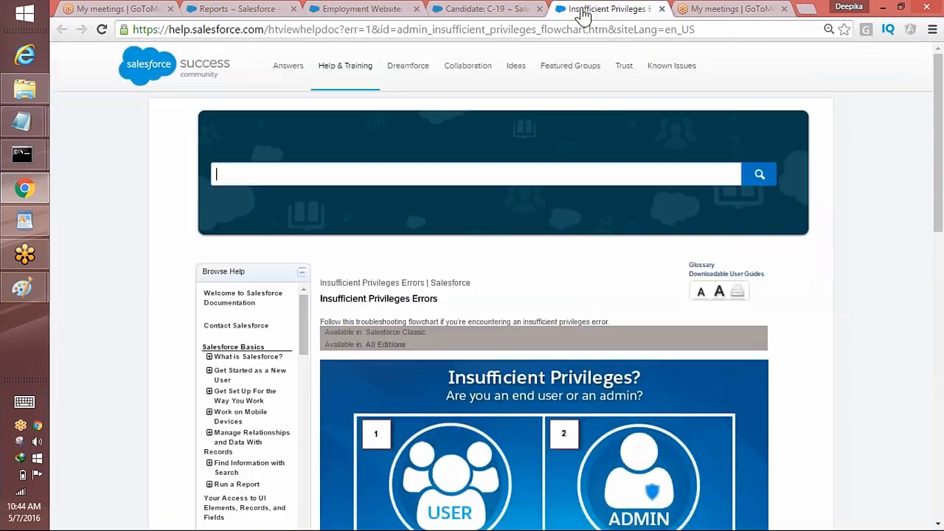
click(429, 33)
text(gm)
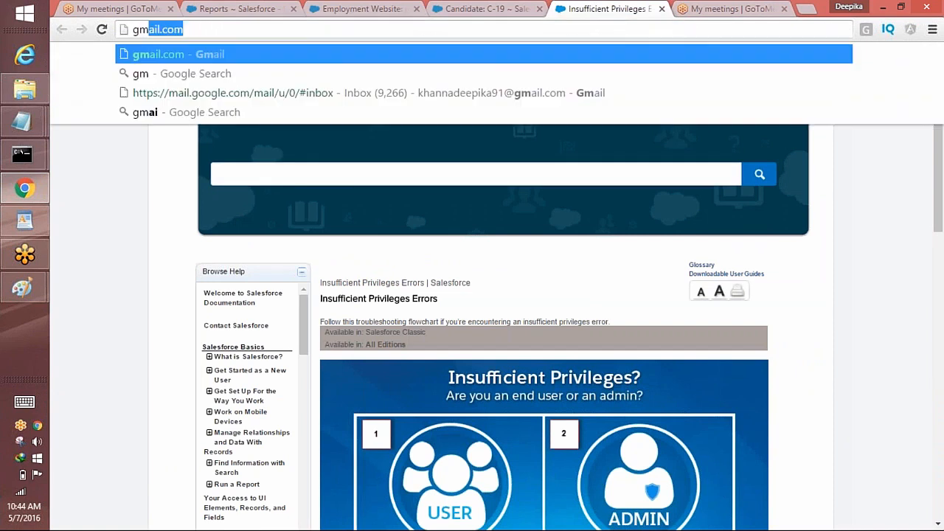
key(Return)
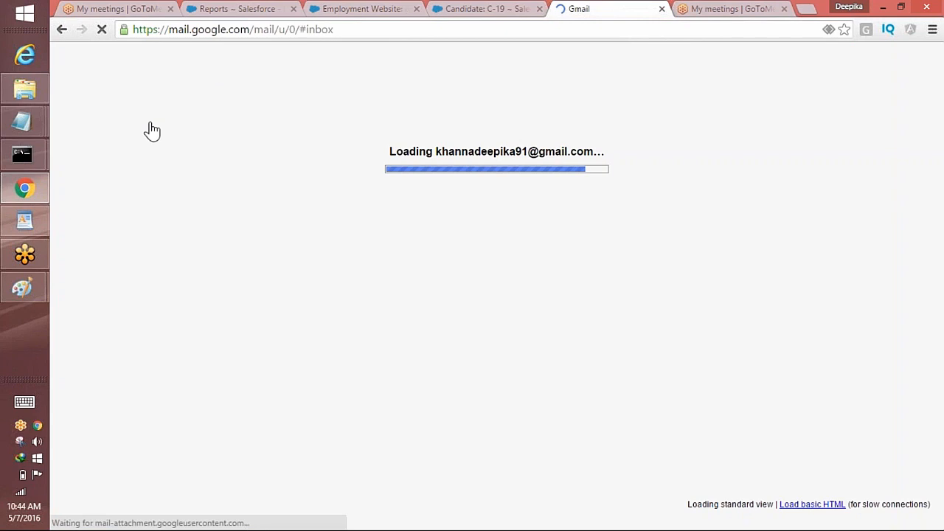
click(474, 159)
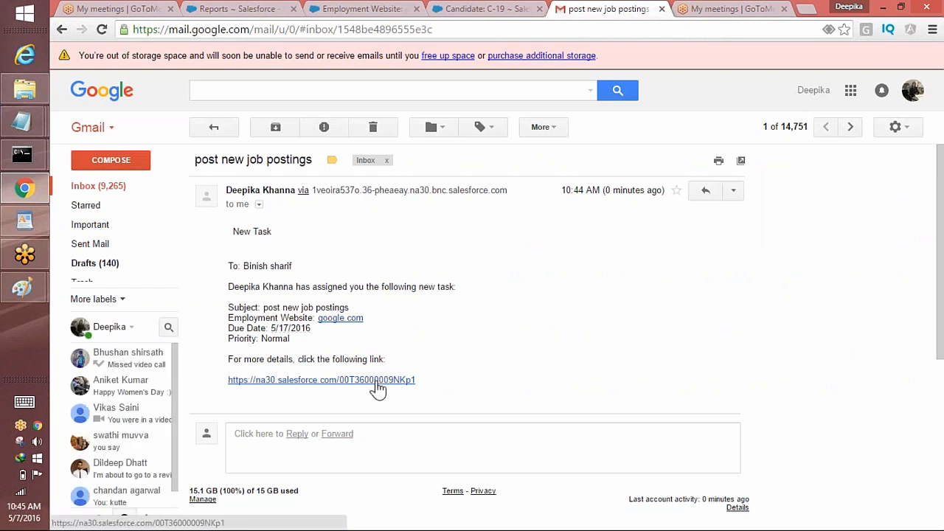
- Log out of the admin account and sign in as the task's assigned user using saved credentials
click(358, 9)
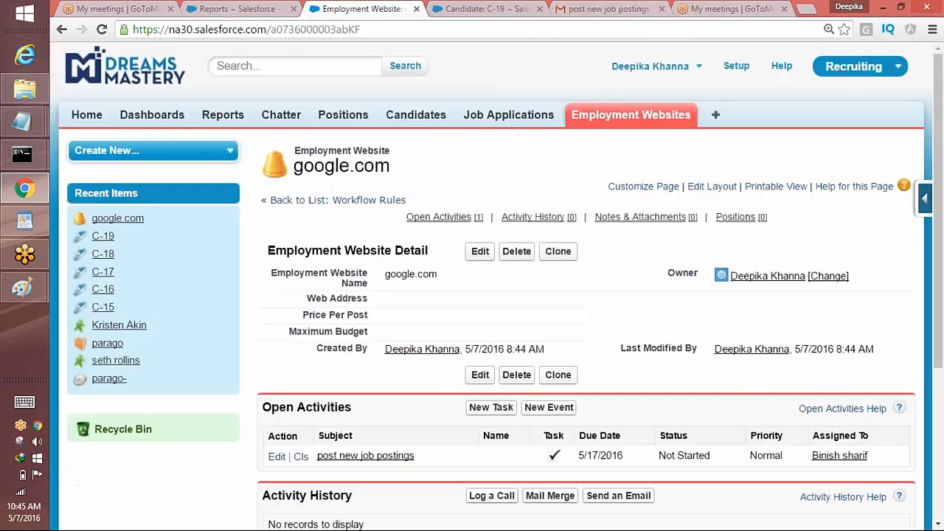
click(650, 65)
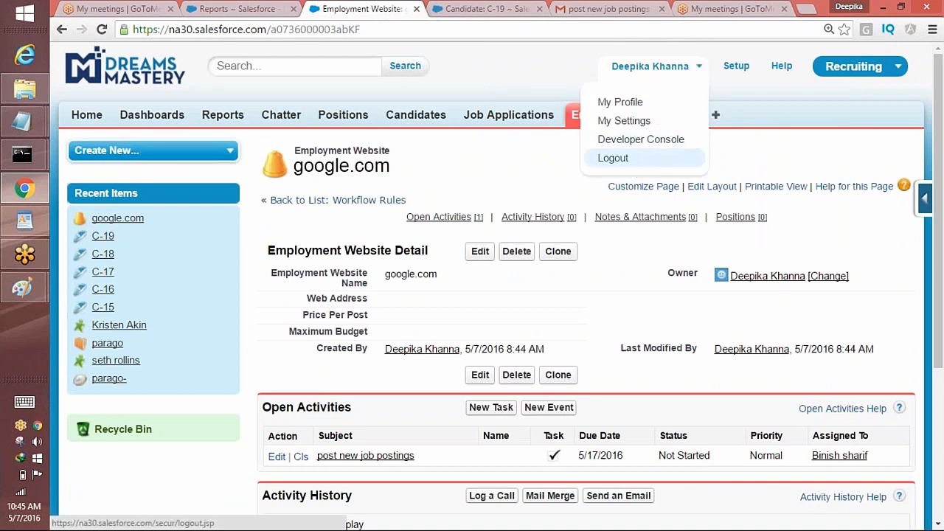
click(624, 155)
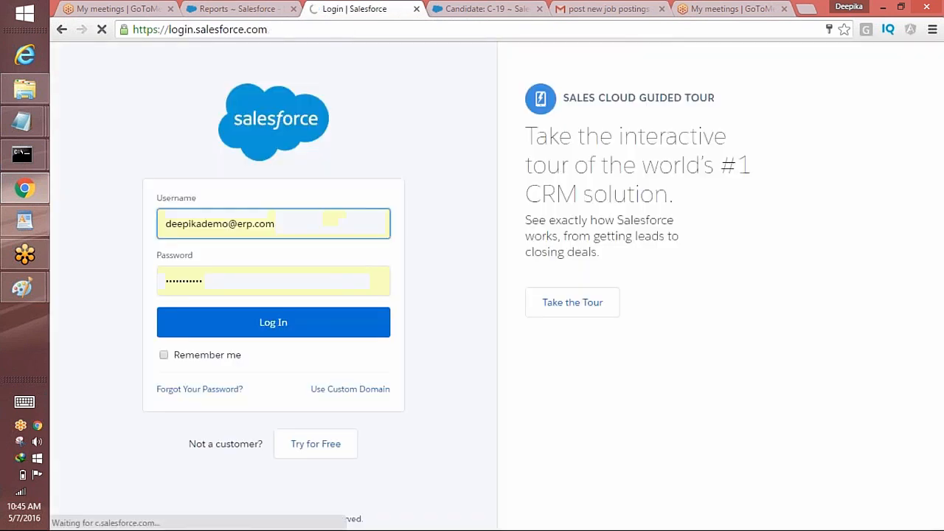
drag(330, 221, 135, 224)
key(BackSpace)
key(BackSpace)
key(BackSpace)
text(bi)
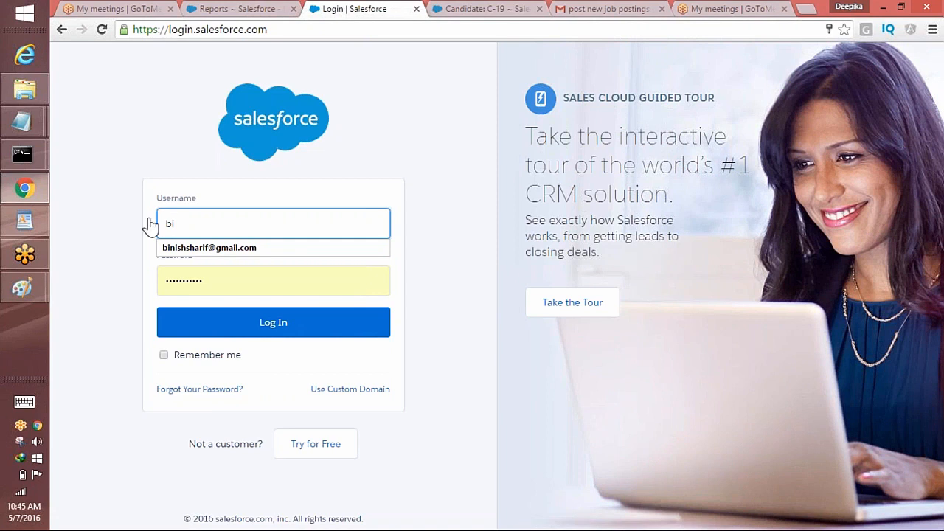
click(234, 249)
click(236, 329)
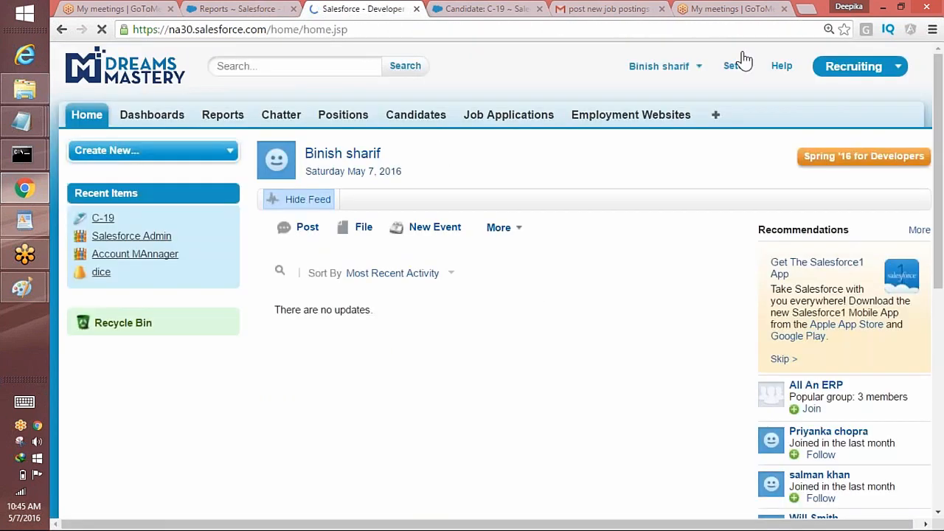
- Open the 'post new job postings' task from the assigned user's My Tasks list
scroll(941, 235, down, 2)
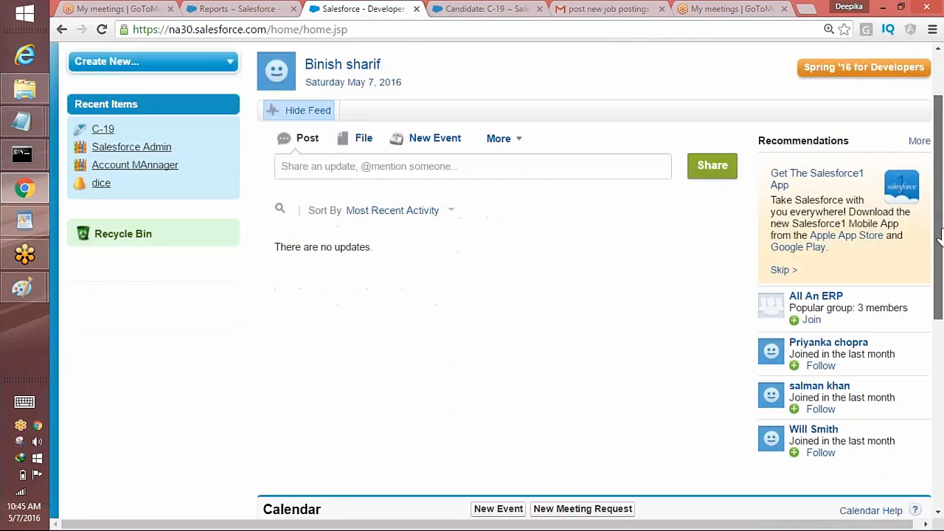
scroll(941, 235, down, 9)
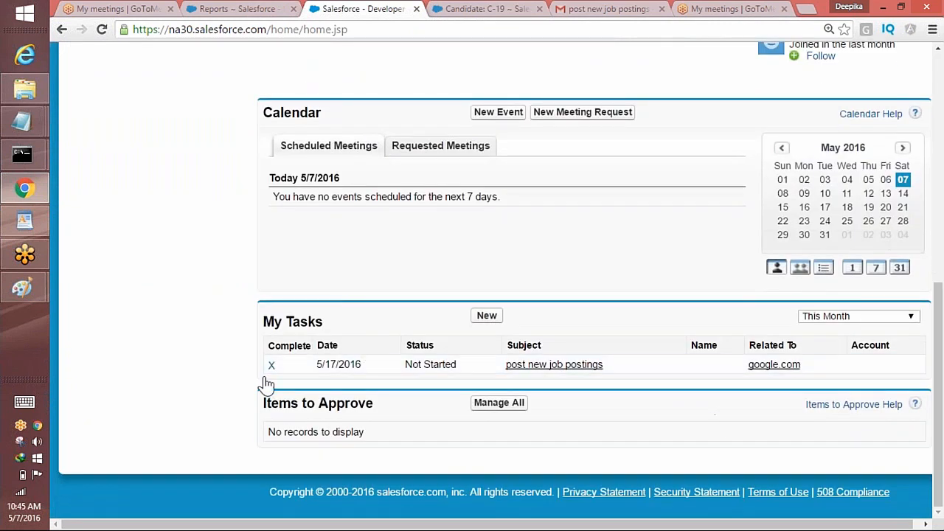
drag(323, 322, 263, 321)
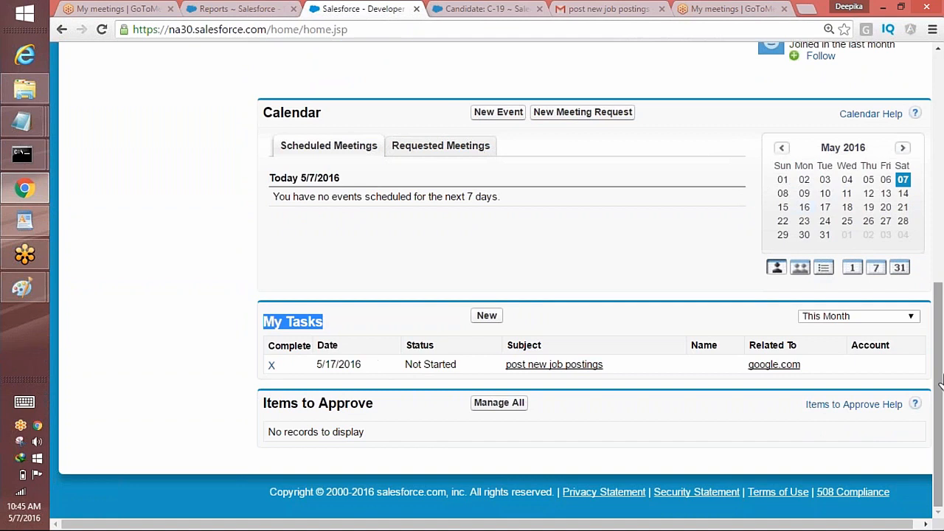
drag(936, 295, 934, 59)
drag(939, 217, 938, 422)
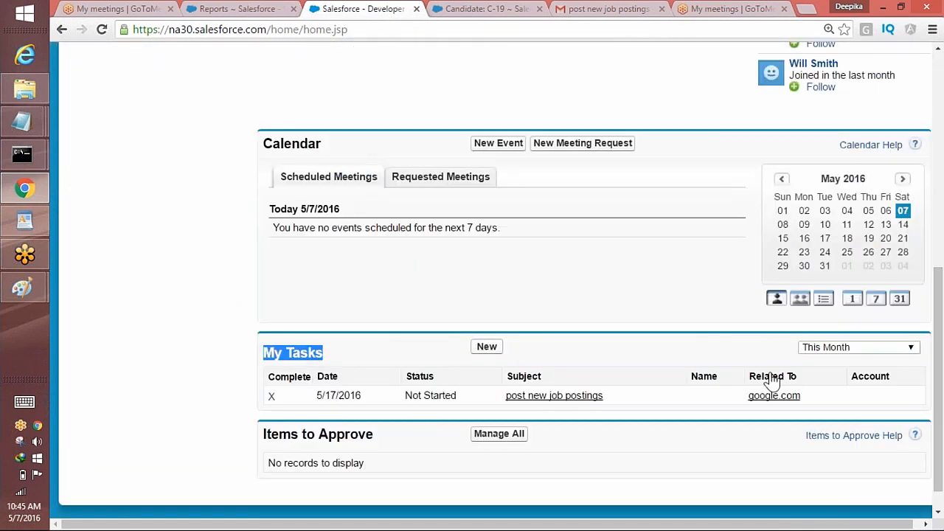
click(555, 395)
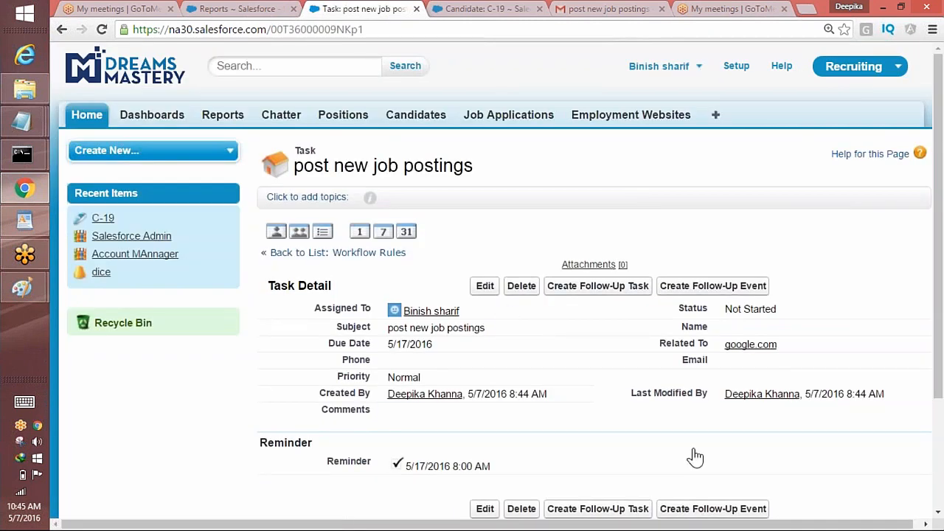
scroll(941, 233, down, 2)
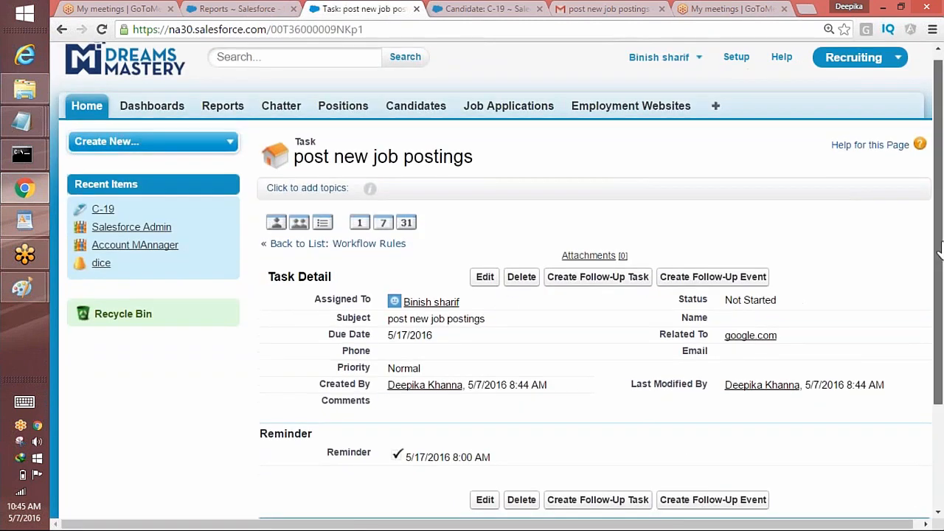
- Change the task's status to In Progress and save it
click(485, 200)
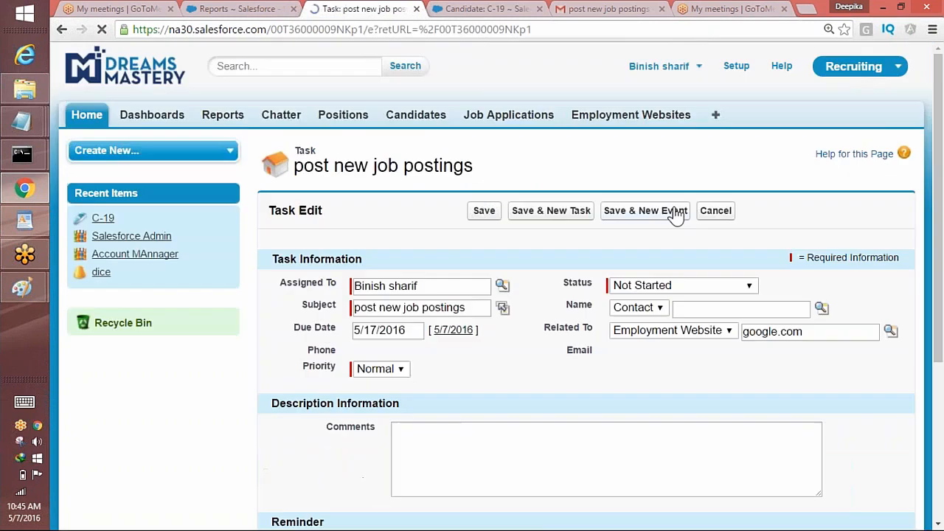
click(672, 285)
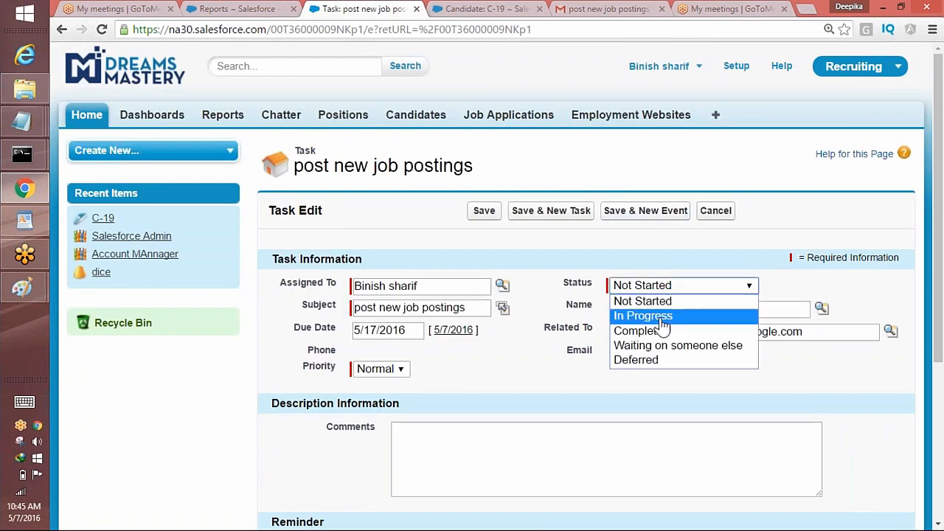
click(661, 316)
click(484, 210)
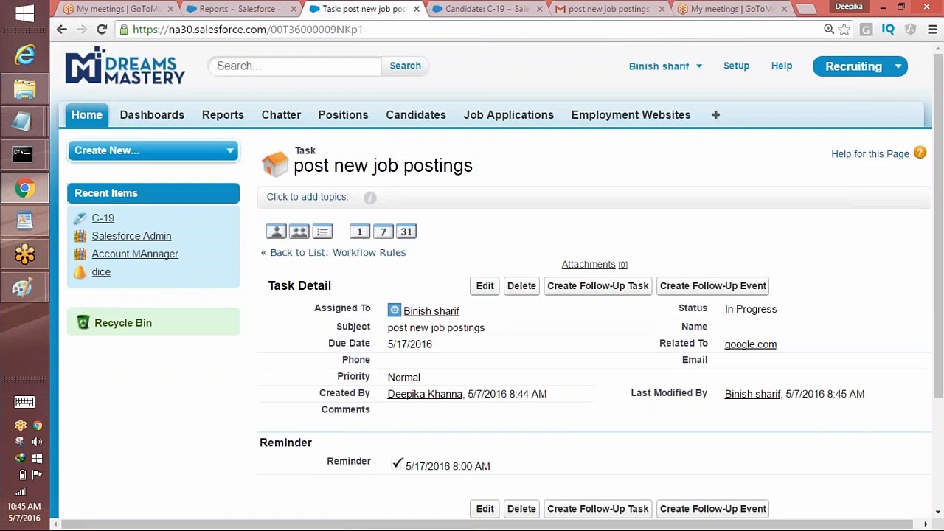
scroll(938, 293, down, 1)
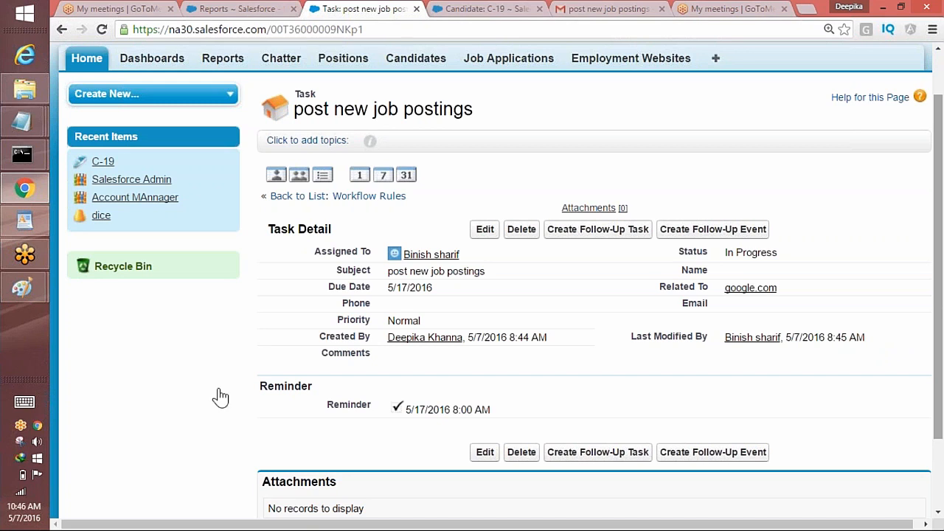
scroll(221, 509, up, 2)
- Open candidate C-19 from the list of all candidates
click(424, 124)
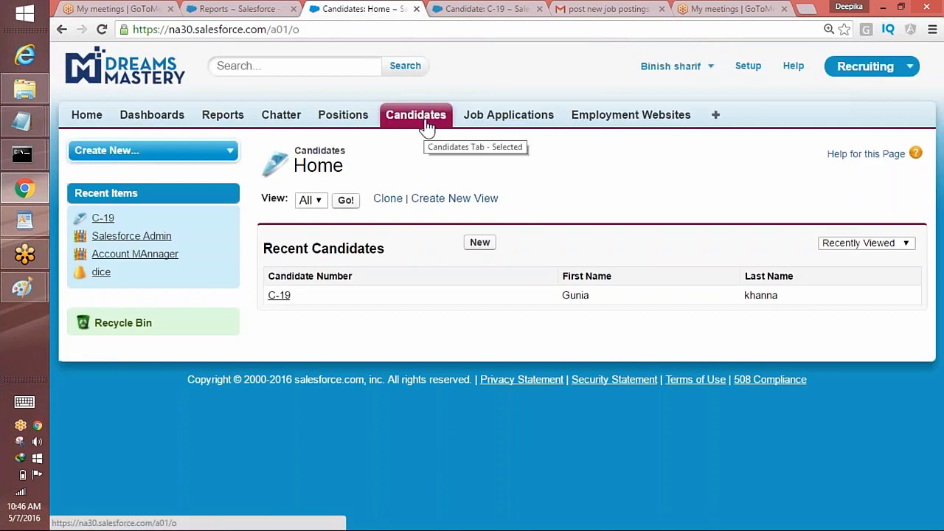
click(347, 201)
scroll(381, 225, down, 3)
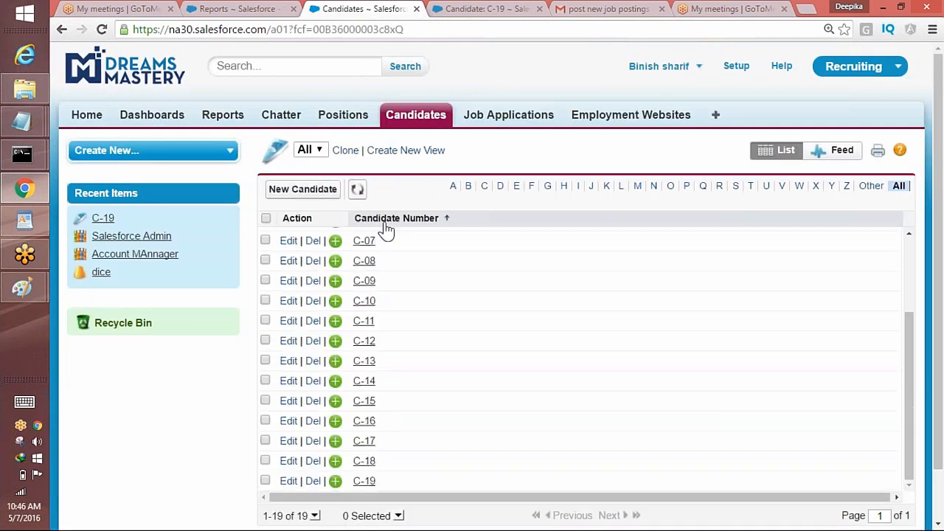
scroll(390, 332, down, 1)
click(364, 428)
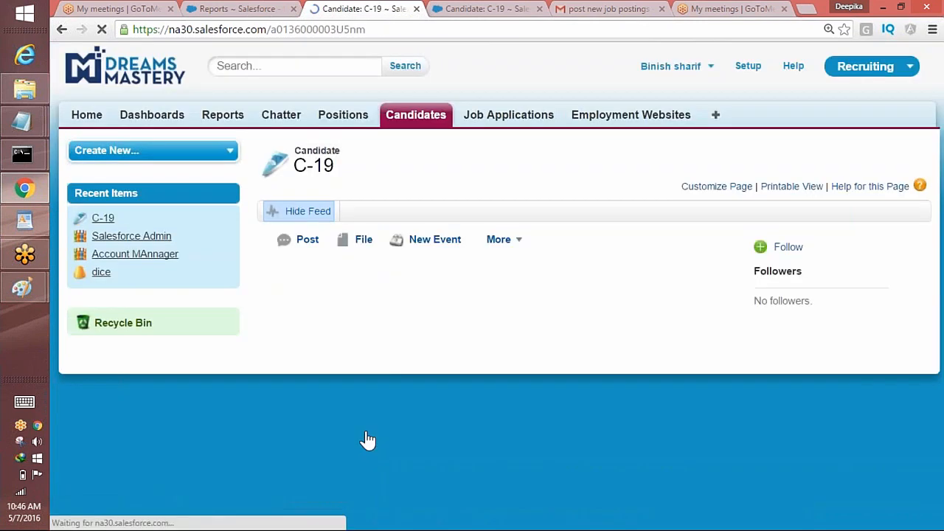
- Review the google.com Employment Website record's In Progress task, then return to the Home page
click(613, 122)
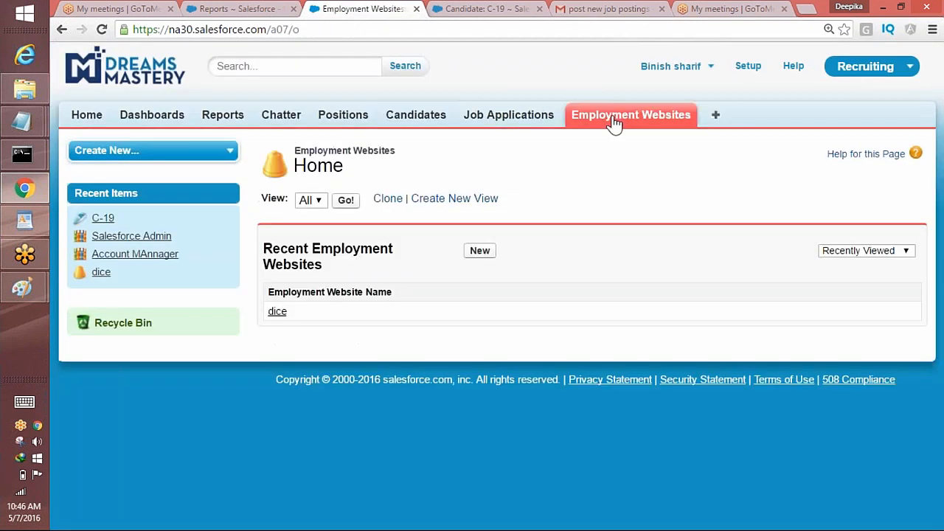
click(354, 206)
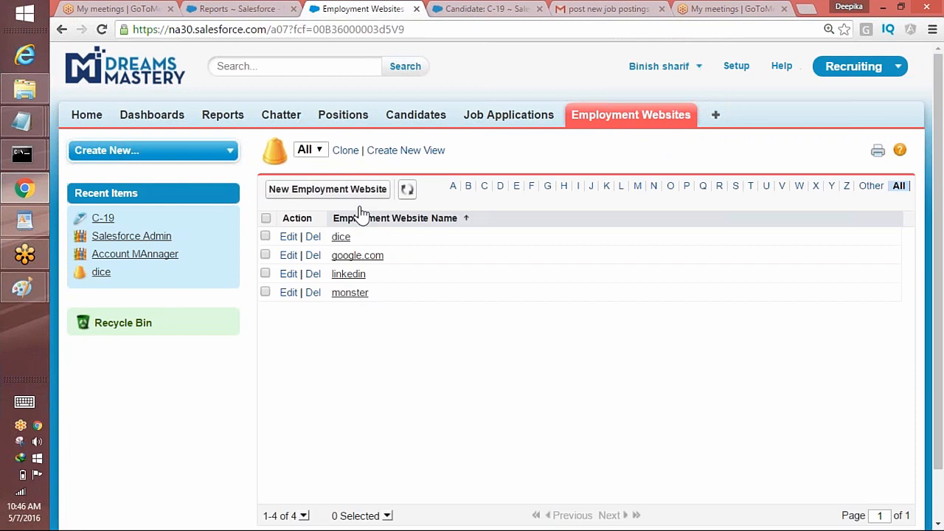
click(366, 257)
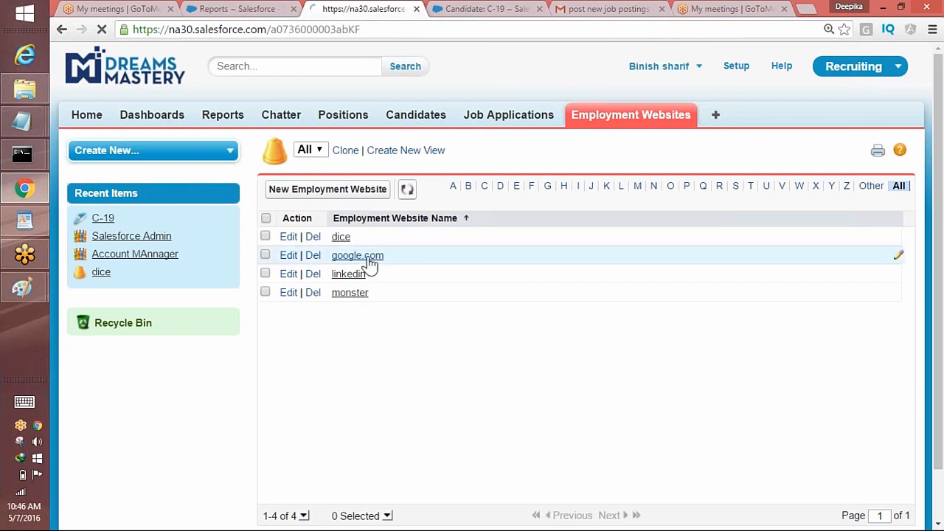
scroll(559, 330, down, 1)
scroll(558, 329, down, 3)
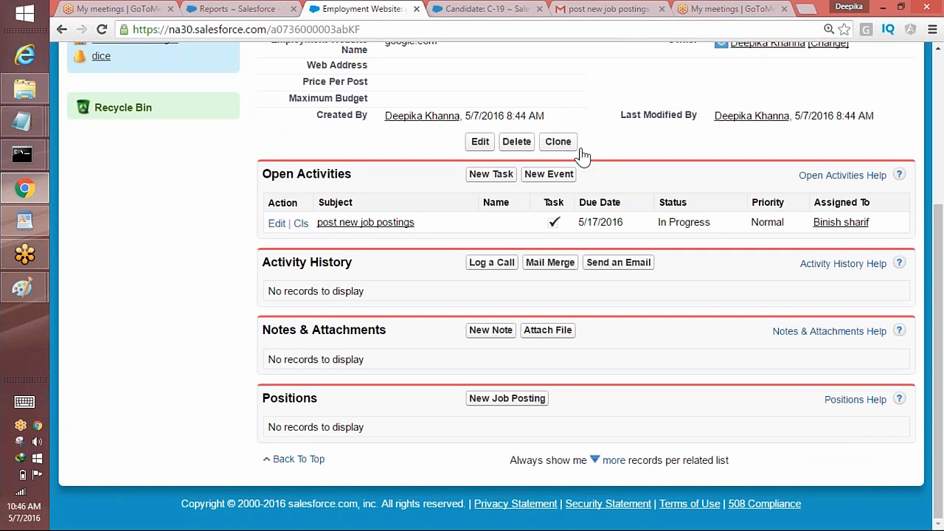
scroll(583, 154, up, 3)
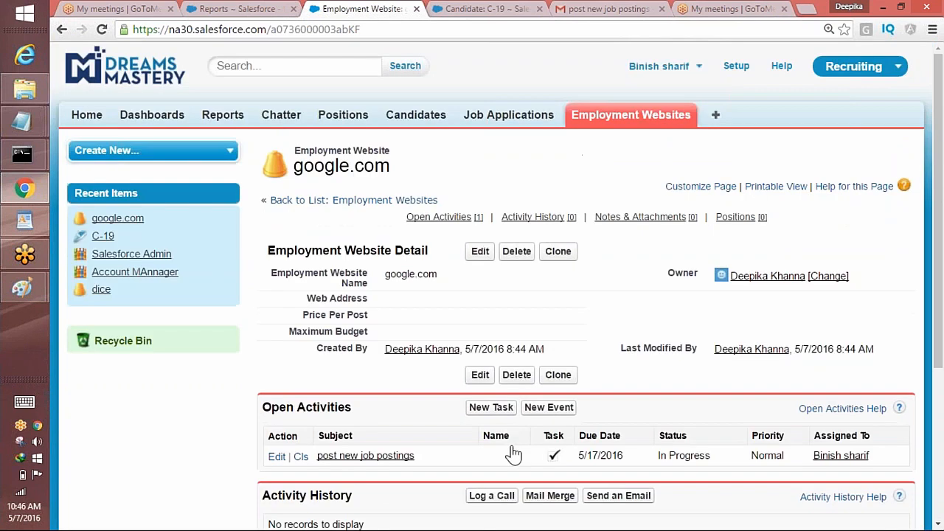
click(81, 120)
scroll(583, 240, down, 5)
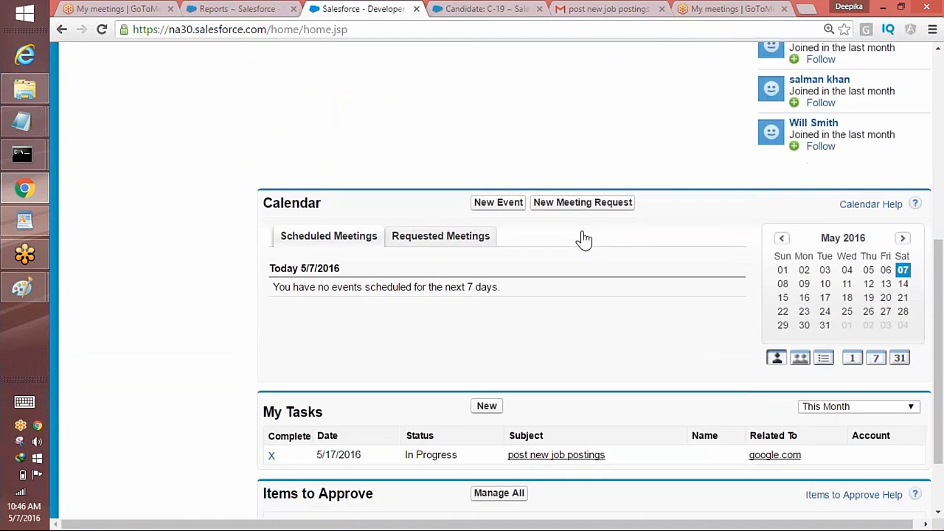
scroll(449, 382, up, 5)
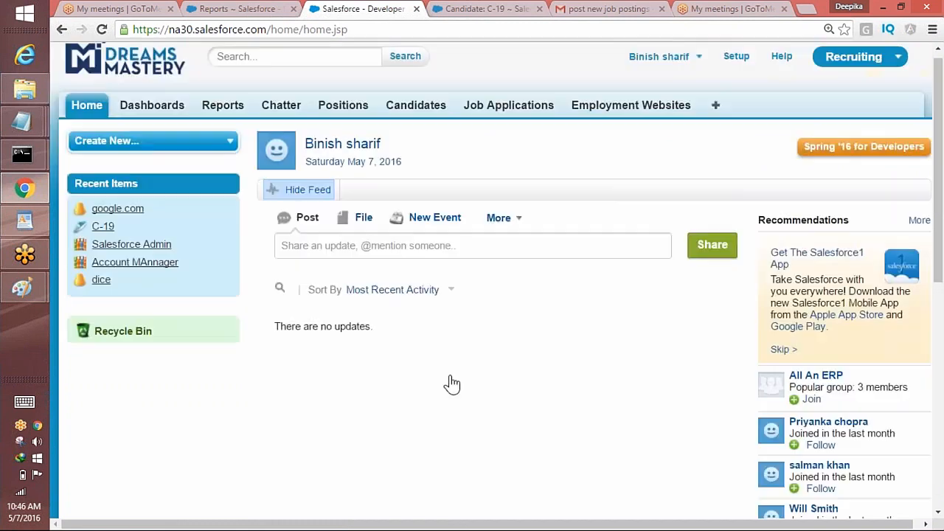
scroll(448, 318, down, 5)
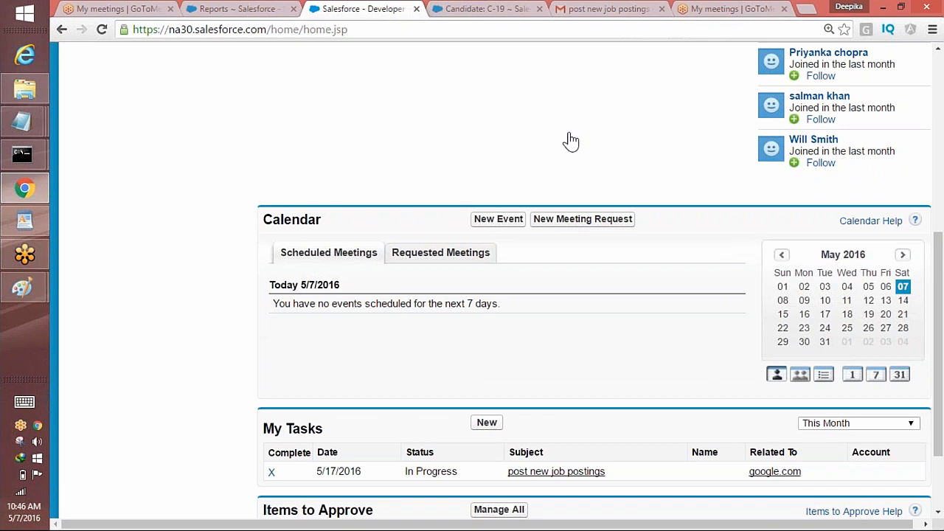
scroll(562, 286, up, 5)
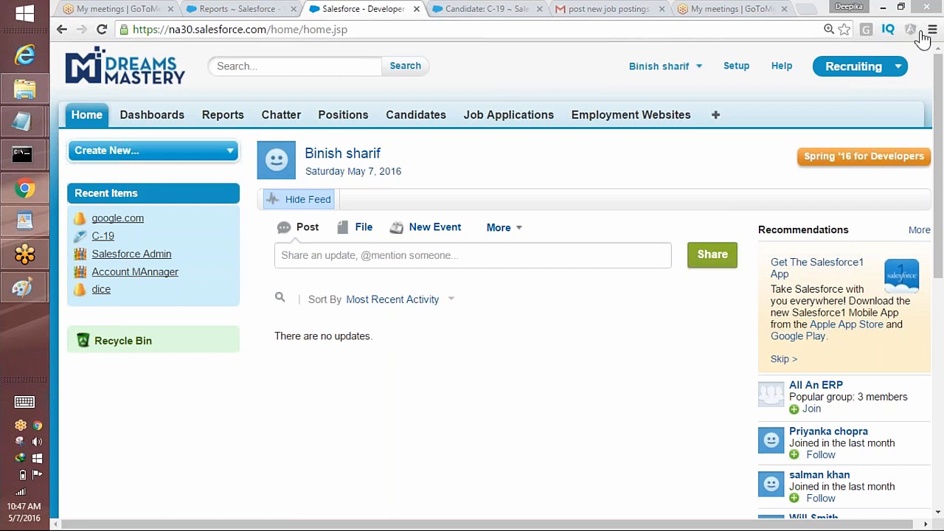
- Log out of Salesforce and sign in with another saved account
click(670, 70)
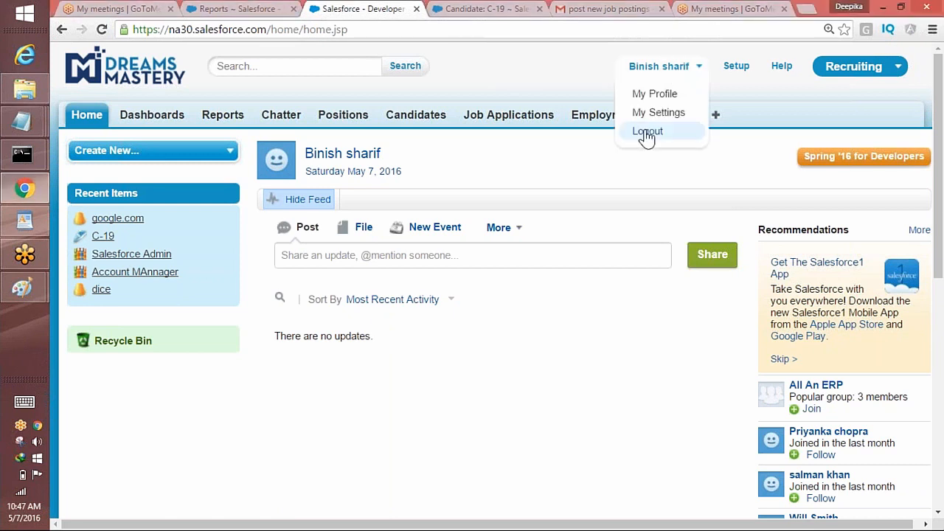
click(643, 131)
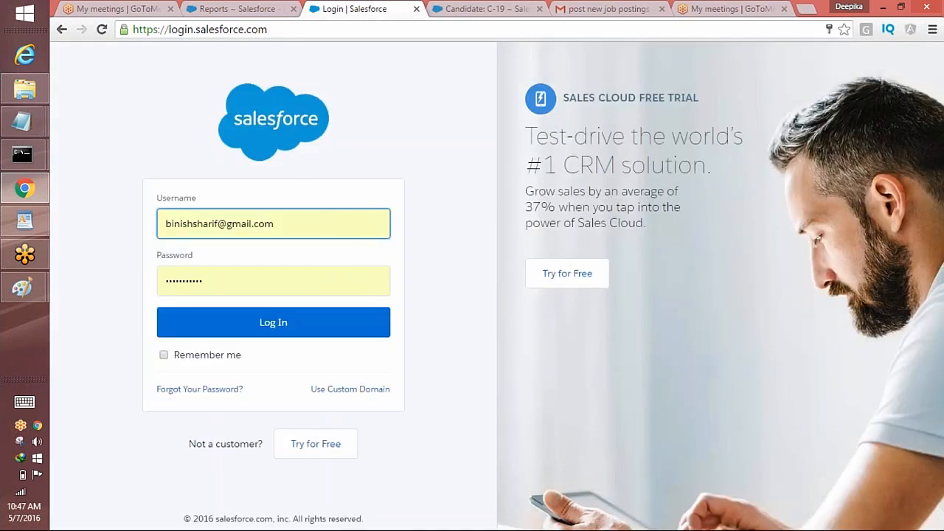
drag(327, 219, 136, 210)
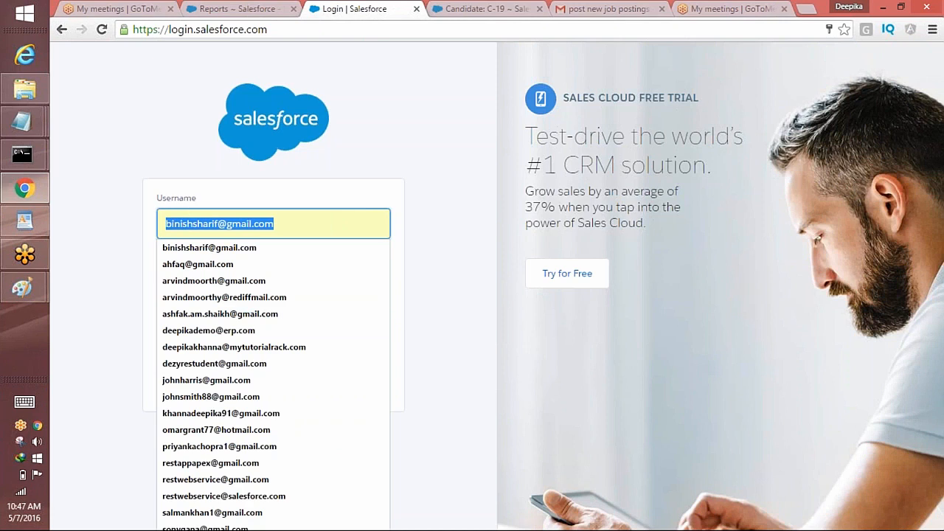
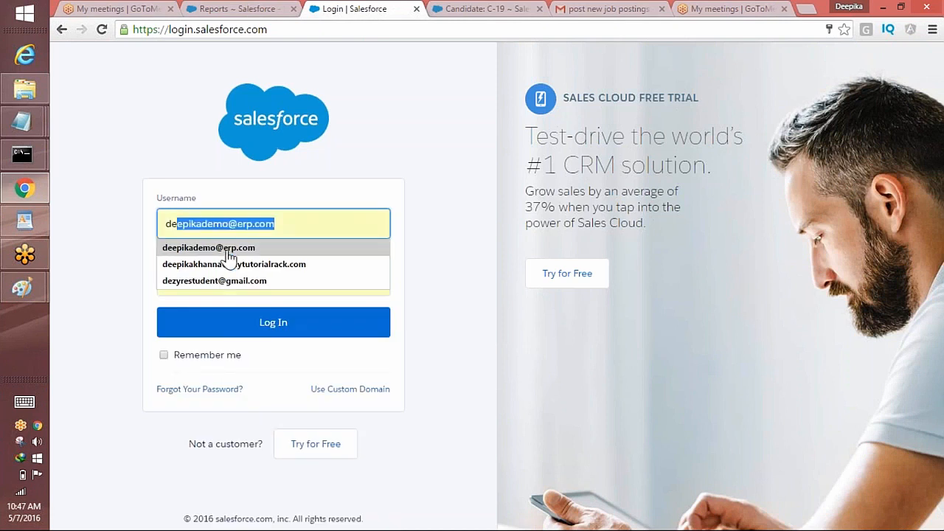
click(230, 256)
click(270, 322)
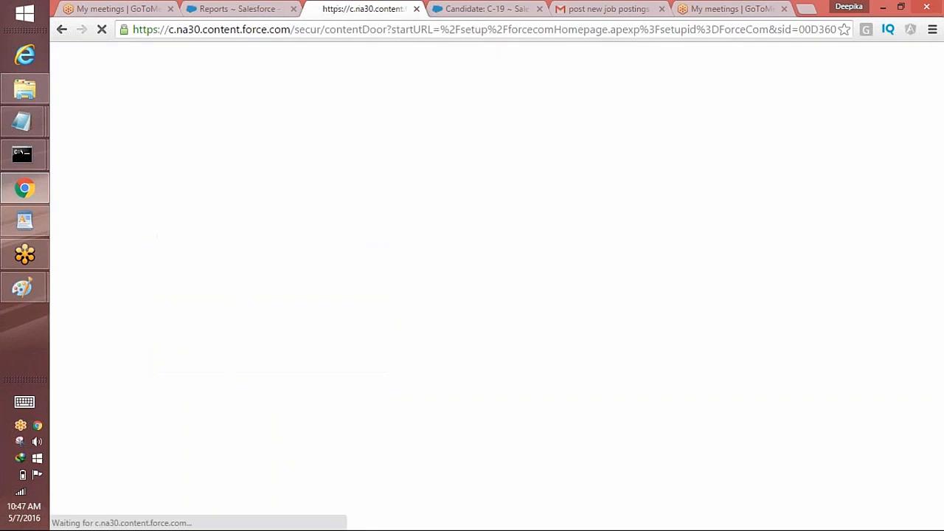
- Bring the Paint window with the Candidate, Task and Queue diagram forward and open its File menu
mouse_move(22, 287)
click(135, 381)
click(69, 24)
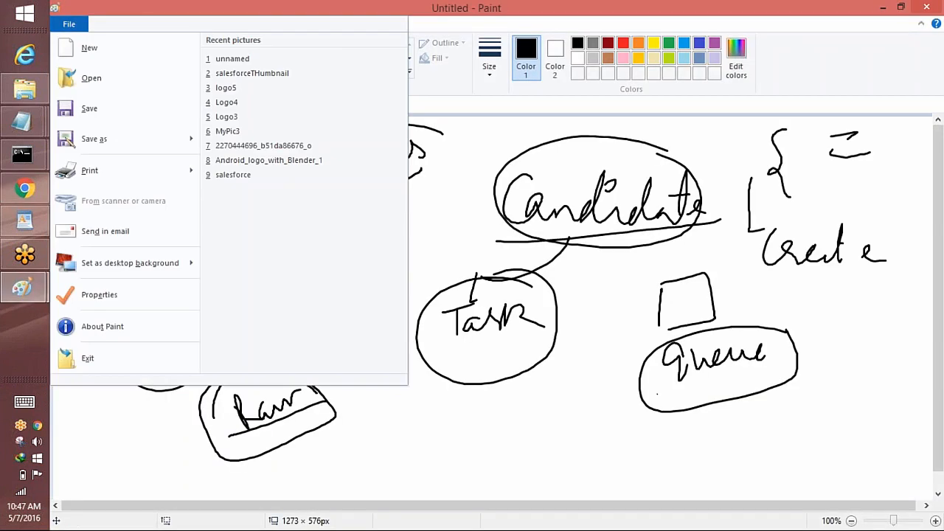
- Start a new Paint canvas without saving and hand-write the underlined title 'Approval Process'
click(90, 47)
click(583, 272)
mouse_move(341, 131)
mouse_down()
mouse_move(330, 181)
mouse_move(358, 179)
mouse_up()
mouse_move(331, 161)
mouse_down()
mouse_move(370, 190)
mouse_move(372, 174)
mouse_up()
mouse_move(397, 149)
mouse_down()
mouse_move(393, 194)
mouse_move(433, 141)
mouse_move(454, 157)
mouse_move(476, 147)
mouse_move(486, 165)
mouse_move(551, 122)
mouse_move(560, 157)
mouse_move(628, 175)
mouse_move(672, 175)
mouse_move(677, 160)
mouse_up()
drag(319, 210, 541, 191)
drag(623, 189, 687, 184)
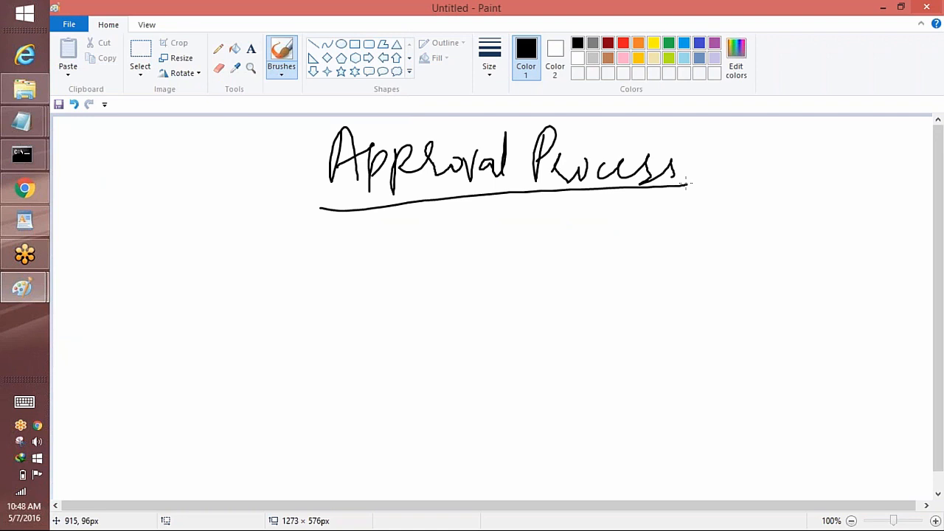
- Sketch a box, an arrow to >10000, a down arrow to a diamond labelled >100, and a line below
drag(488, 228, 472, 238)
mouse_move(473, 238)
mouse_down()
mouse_move(468, 259)
mouse_move(523, 262)
mouse_move(479, 222)
mouse_move(469, 265)
mouse_move(523, 233)
mouse_move(520, 222)
mouse_up()
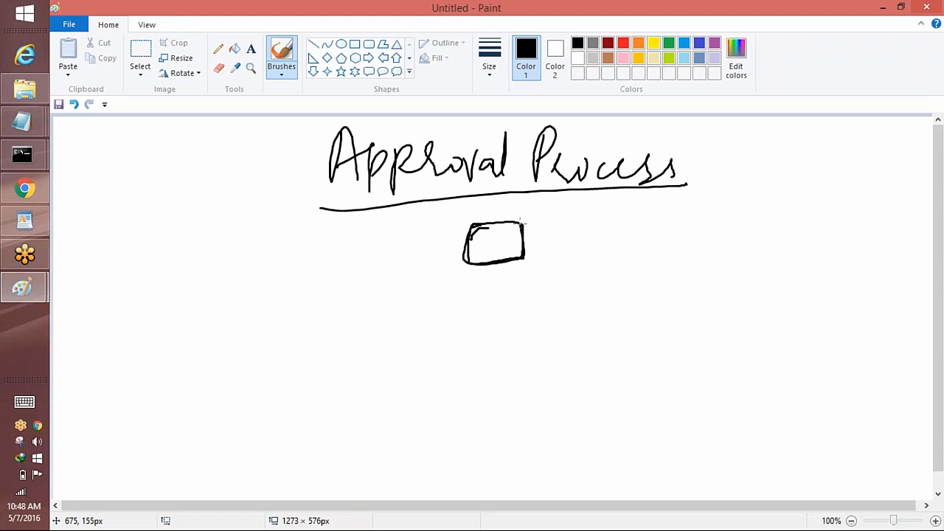
mouse_move(690, 191)
mouse_down()
mouse_move(710, 212)
mouse_move(739, 212)
mouse_move(804, 194)
mouse_move(832, 200)
mouse_move(837, 182)
mouse_up()
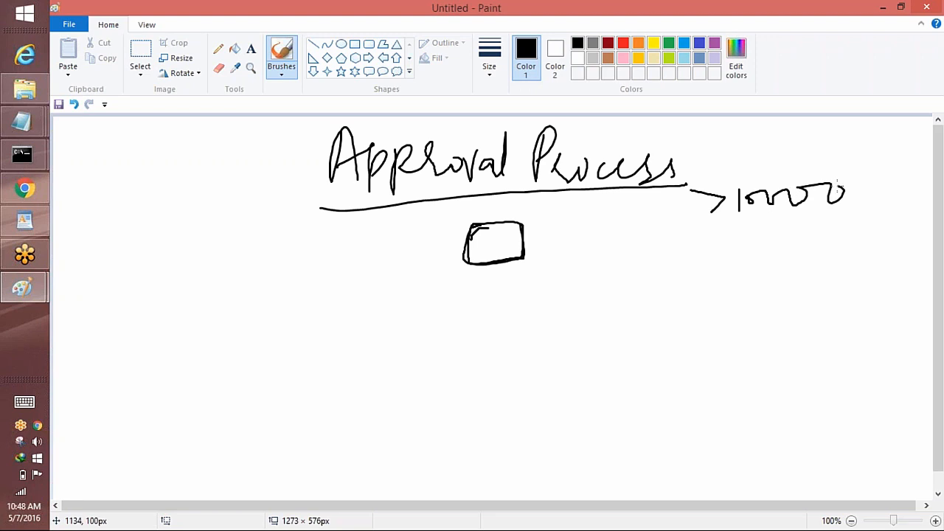
mouse_move(490, 264)
mouse_down()
mouse_move(489, 306)
mouse_move(500, 287)
mouse_move(459, 320)
mouse_move(487, 361)
mouse_up()
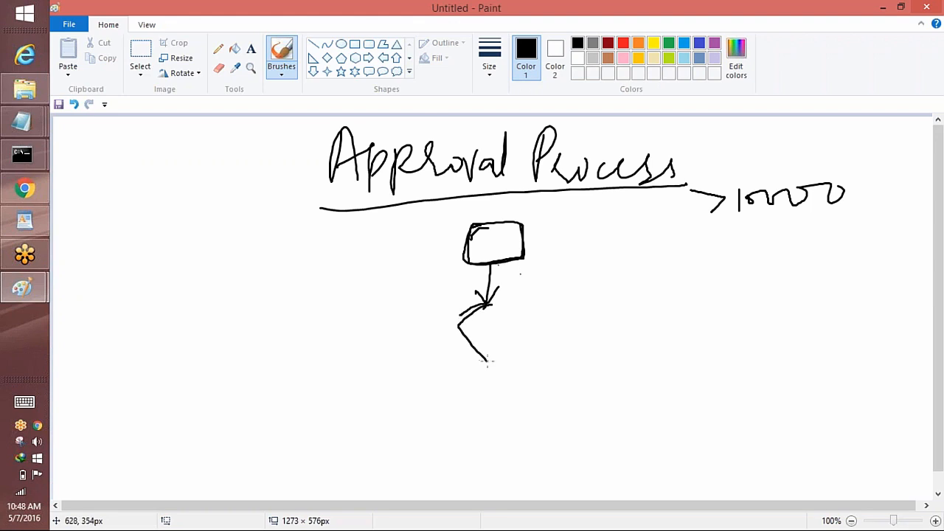
drag(488, 302, 498, 368)
mouse_move(472, 326)
mouse_down()
mouse_move(485, 337)
mouse_move(536, 329)
mouse_up()
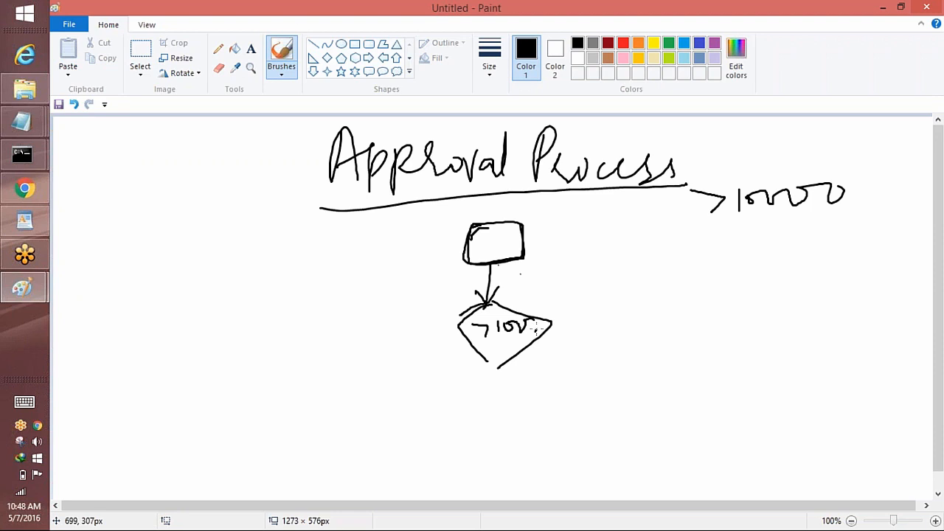
drag(494, 365, 496, 403)
scroll(495, 402, down, 1)
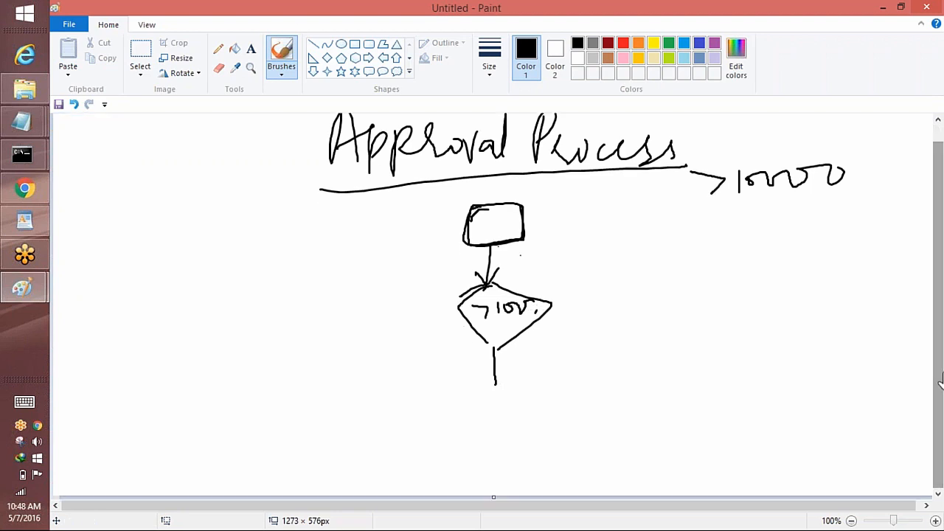
- Draw a box labelled Man below the diamond, with branch lines to its left and right
drag(440, 384, 556, 371)
drag(467, 392, 466, 419)
mouse_move(467, 393)
mouse_down()
mouse_move(483, 382)
mouse_move(495, 418)
mouse_move(524, 410)
mouse_up()
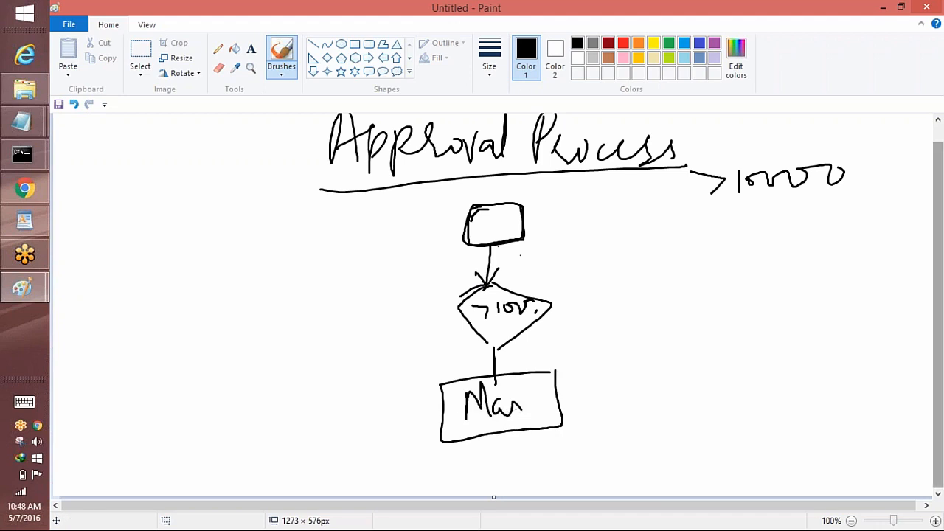
drag(437, 406, 326, 427)
drag(559, 391, 704, 375)
- Label the right branch Reject and the left branch Approval
drag(625, 345, 629, 370)
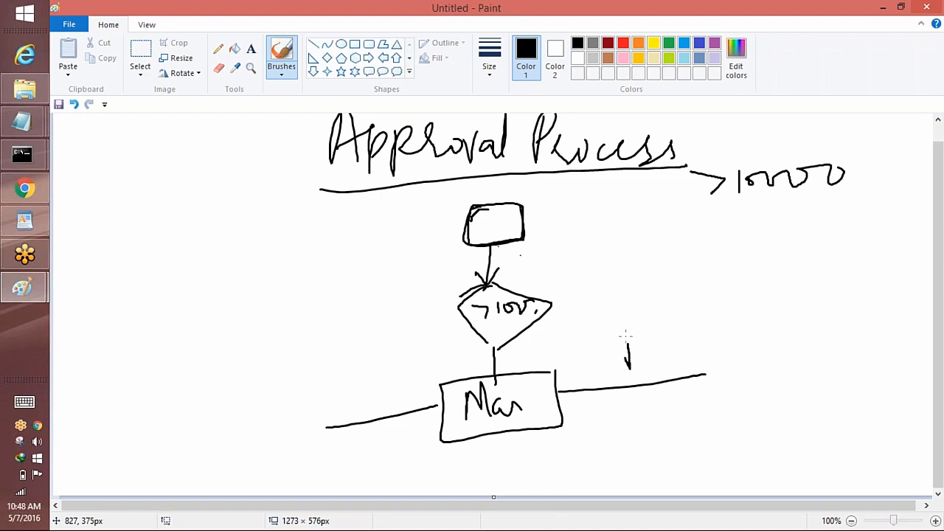
mouse_move(624, 329)
mouse_down()
mouse_move(686, 383)
mouse_move(709, 361)
mouse_up()
drag(691, 338, 714, 333)
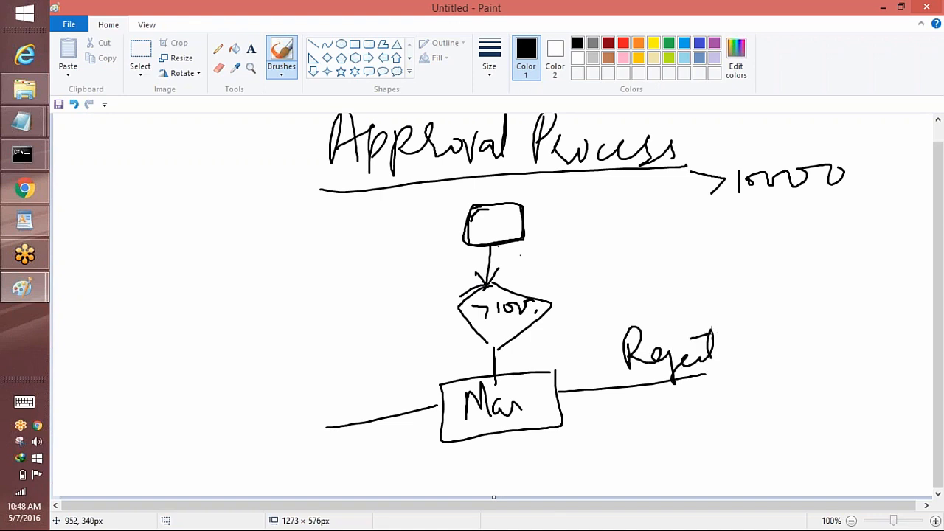
mouse_move(329, 403)
mouse_down()
mouse_move(353, 404)
mouse_move(365, 389)
mouse_move(360, 410)
mouse_up()
mouse_move(374, 367)
mouse_down()
mouse_move(387, 391)
mouse_move(405, 381)
mouse_up()
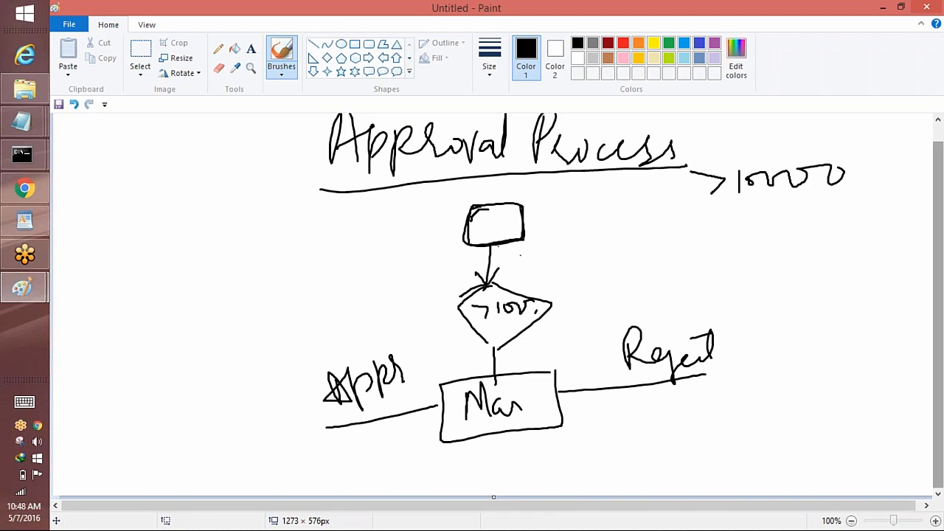
- Write 'Submit for Approval' under the 10000 note, with a bracket mark to its left
mouse_move(770, 221)
mouse_down()
mouse_move(750, 245)
mouse_move(781, 241)
mouse_up()
mouse_move(783, 213)
mouse_down()
mouse_move(797, 235)
mouse_move(841, 237)
mouse_up()
mouse_move(850, 200)
mouse_down()
mouse_move(851, 240)
mouse_move(856, 213)
mouse_up()
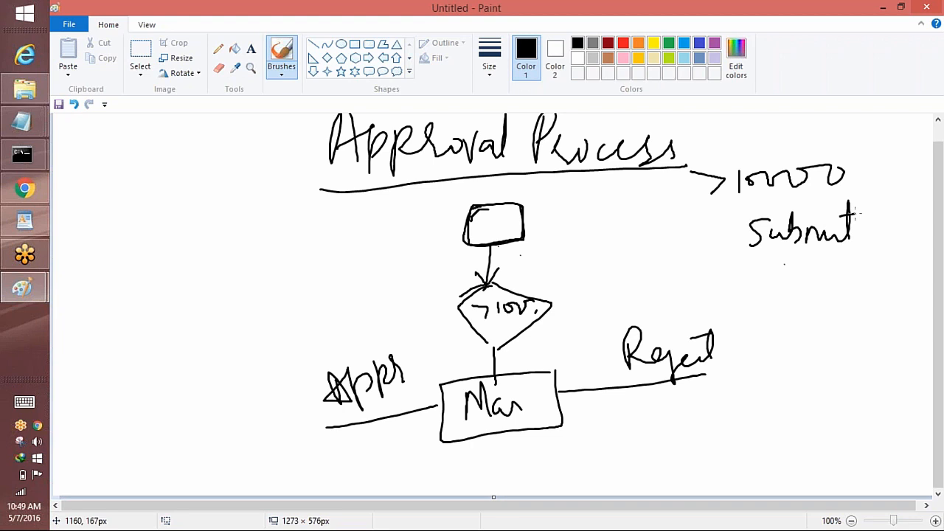
mouse_move(788, 255)
mouse_down()
mouse_move(794, 293)
mouse_move(829, 267)
mouse_up()
mouse_move(833, 279)
mouse_down()
mouse_move(856, 266)
mouse_move(872, 284)
mouse_move(895, 264)
mouse_move(897, 272)
mouse_up()
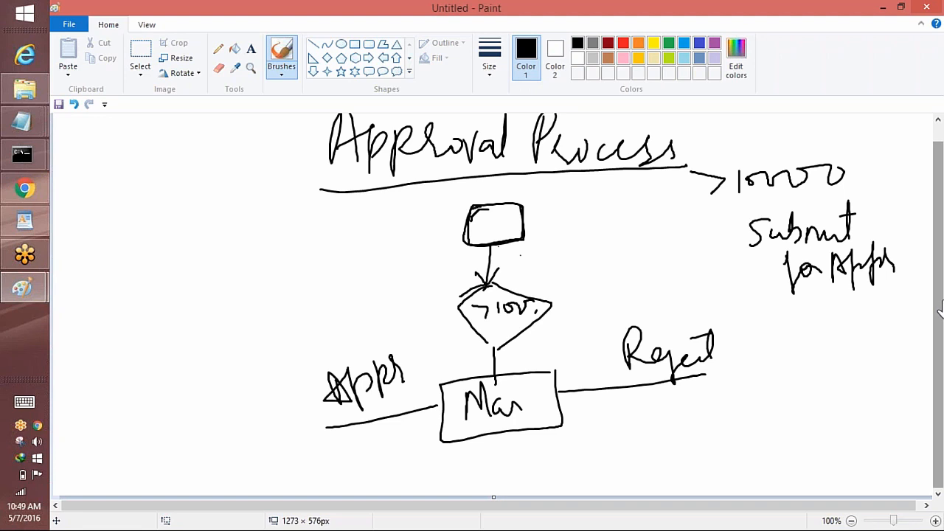
mouse_move(714, 223)
mouse_down()
mouse_move(729, 220)
mouse_move(715, 233)
mouse_move(719, 263)
mouse_move(727, 228)
mouse_up()
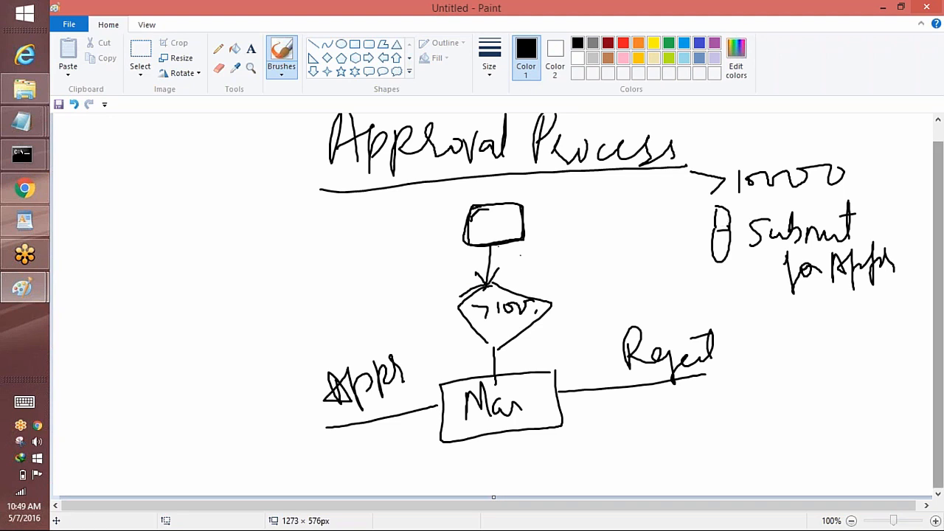
- Draw lines down from the approval branch and an arrow down from Reject
mouse_move(328, 428)
mouse_down()
mouse_move(341, 464)
mouse_move(335, 454)
mouse_move(368, 446)
mouse_move(324, 465)
mouse_up()
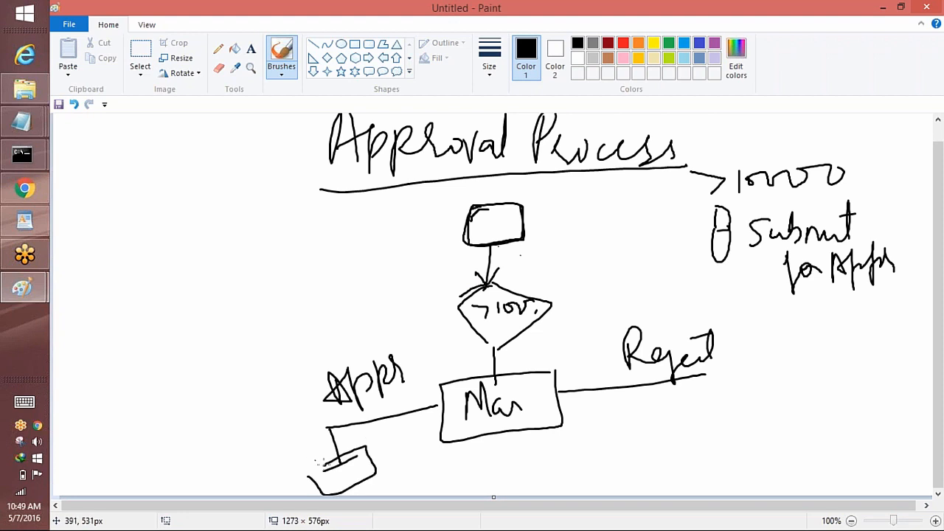
drag(711, 378, 709, 414)
drag(697, 398, 728, 403)
- Add two lower boxes off the approval branch and label the senior box
mouse_move(347, 472)
mouse_down()
mouse_move(369, 502)
mouse_move(435, 495)
mouse_up()
drag(470, 466, 471, 496)
mouse_move(471, 466)
mouse_down()
mouse_move(551, 443)
mouse_move(583, 494)
mouse_up()
drag(501, 472, 497, 488)
mouse_move(507, 481)
mouse_down()
mouse_move(512, 468)
mouse_move(565, 476)
mouse_up()
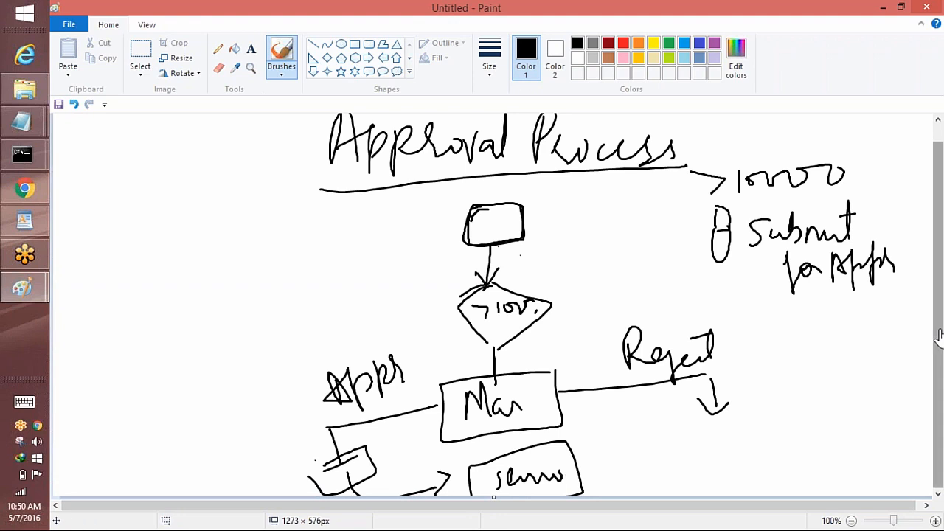
- Circle Man and write '>150,000' beside the lower senior box
drag(533, 369, 555, 378)
mouse_move(566, 419)
mouse_down()
mouse_move(570, 459)
mouse_move(582, 454)
mouse_up()
mouse_move(602, 438)
mouse_down()
mouse_move(629, 450)
mouse_move(610, 474)
mouse_up()
mouse_move(649, 437)
mouse_down()
mouse_move(652, 460)
mouse_move(672, 456)
mouse_up()
drag(683, 440, 711, 451)
mouse_move(713, 446)
mouse_down()
mouse_move(755, 432)
mouse_move(745, 433)
mouse_up()
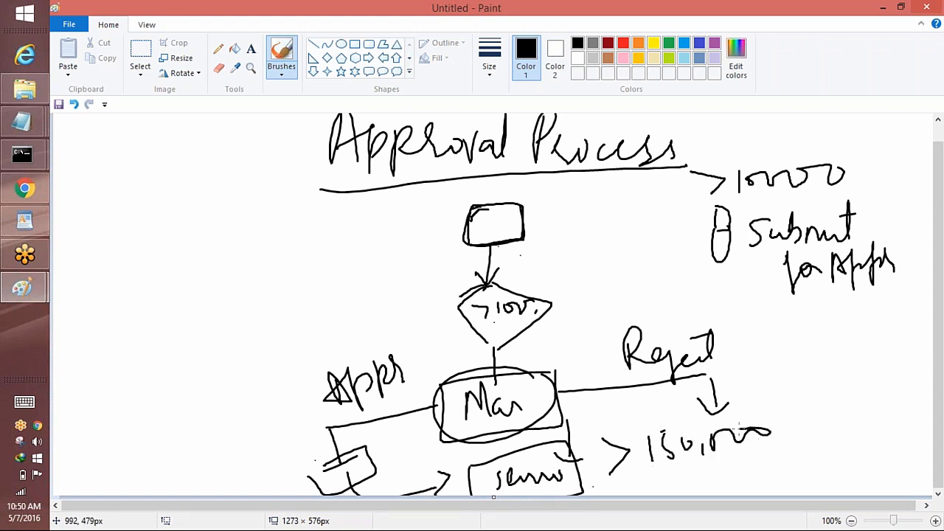
drag(594, 487, 524, 490)
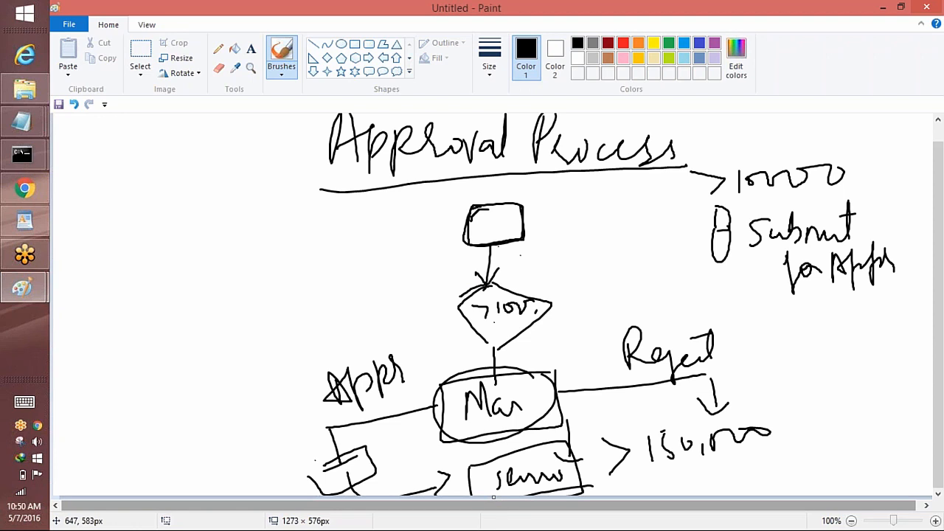
click(521, 21)
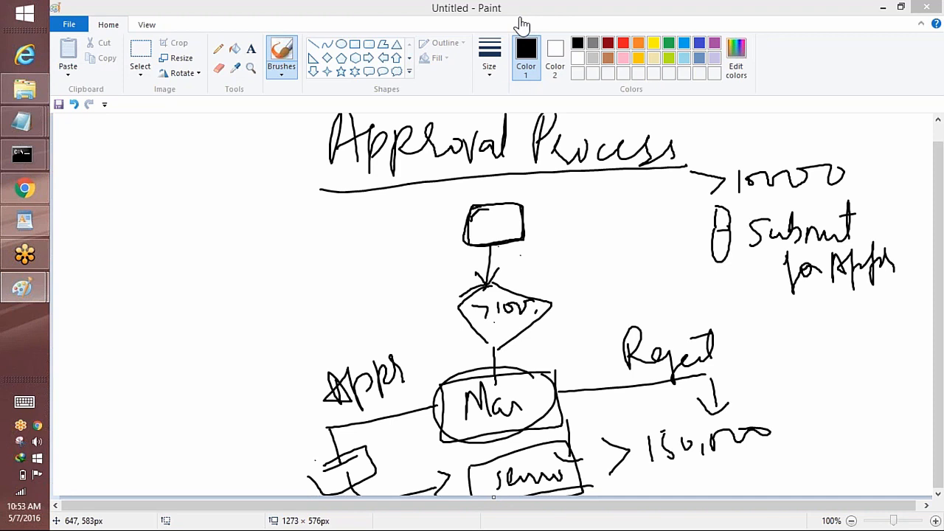
- Switch from the Paint sketch to the browser showing the Salesforce Force.com Home page
click(24, 187)
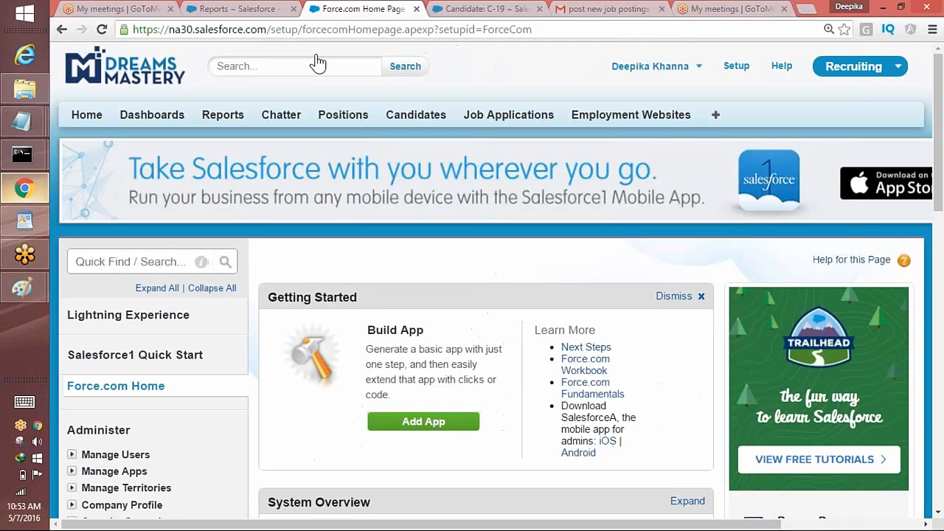
- Search Setup for 'approval process' and open the Approval Processes page
click(737, 66)
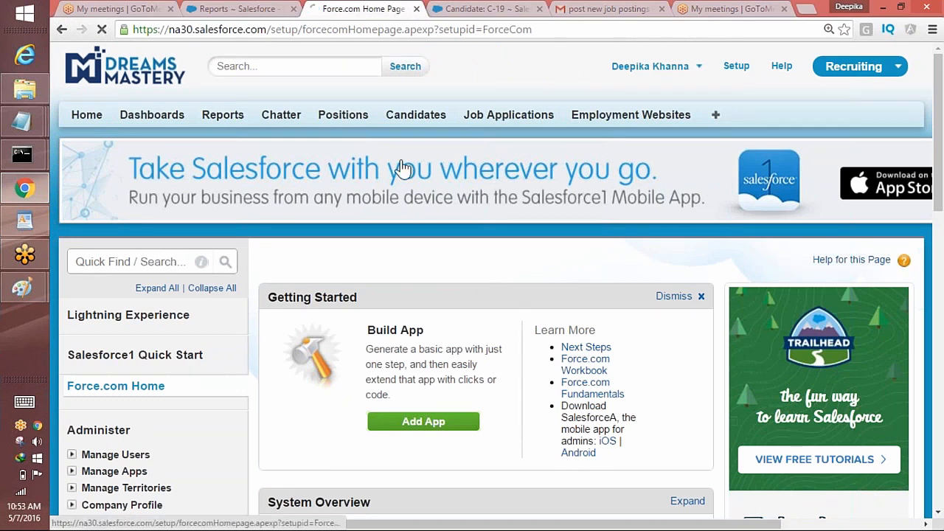
click(95, 262)
text(app)
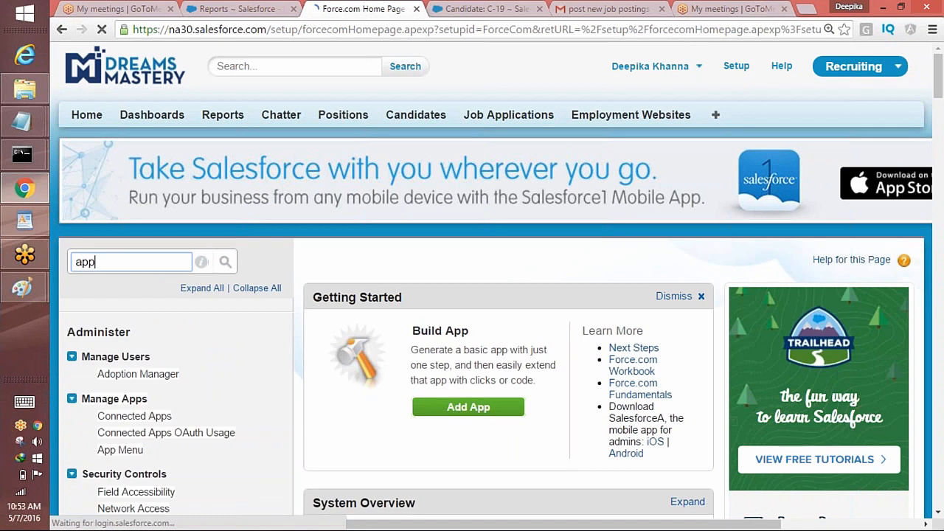
text(roval pro)
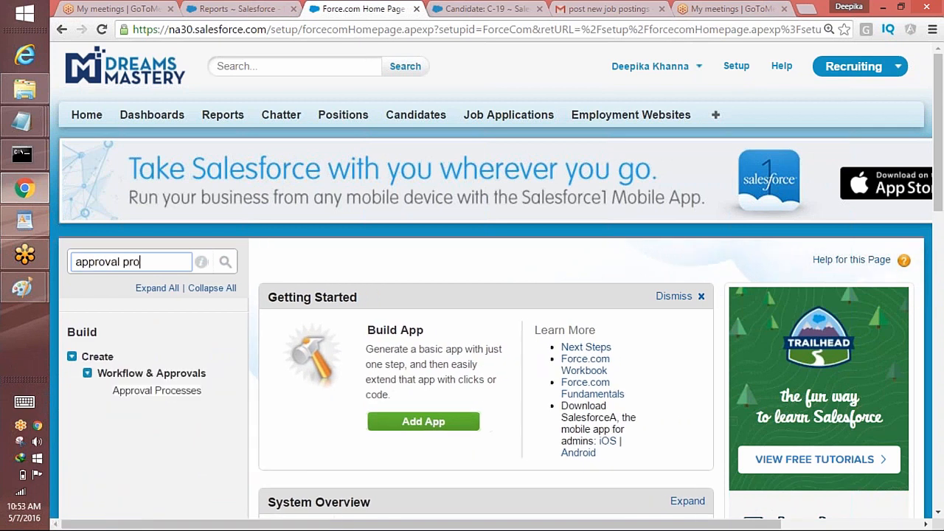
text(cess)
click(156, 390)
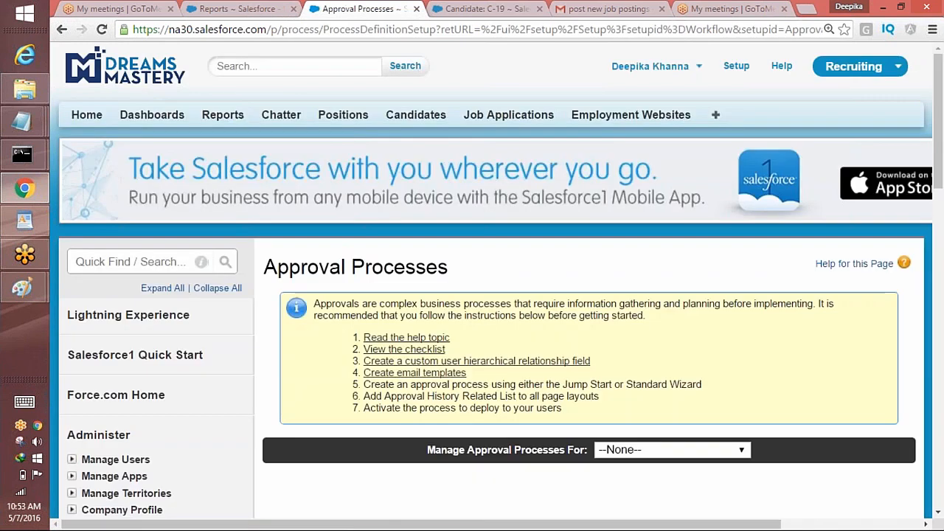
drag(939, 109, 938, 163)
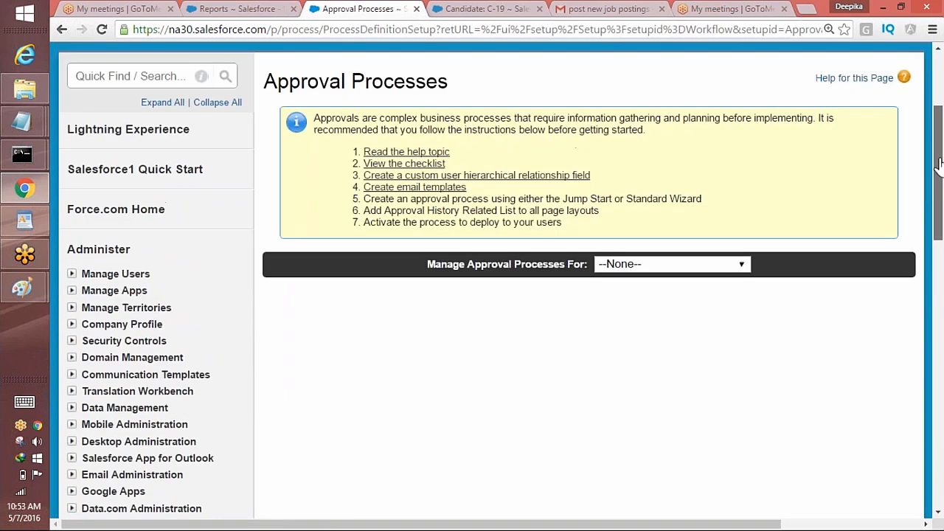
- Browse the approval-process object list and highlight the wizard steps in the instructions
click(666, 266)
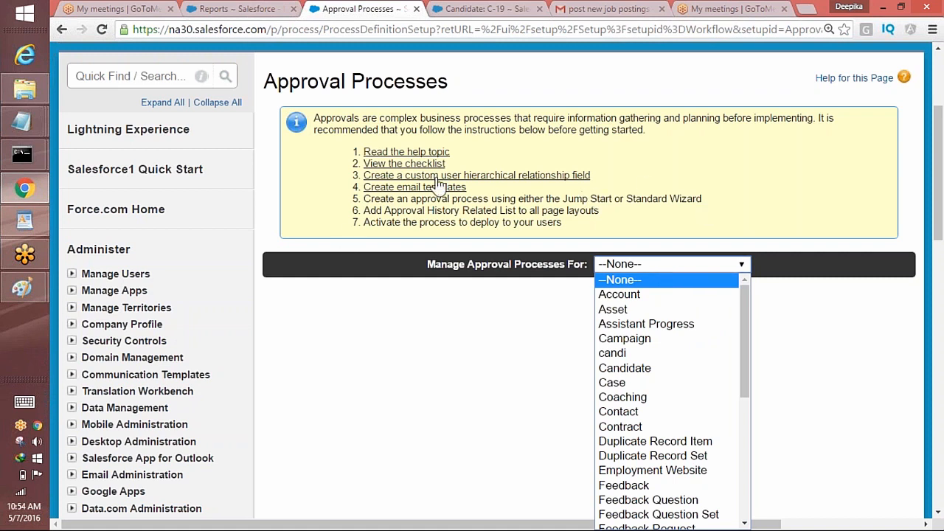
click(574, 203)
drag(563, 199, 690, 212)
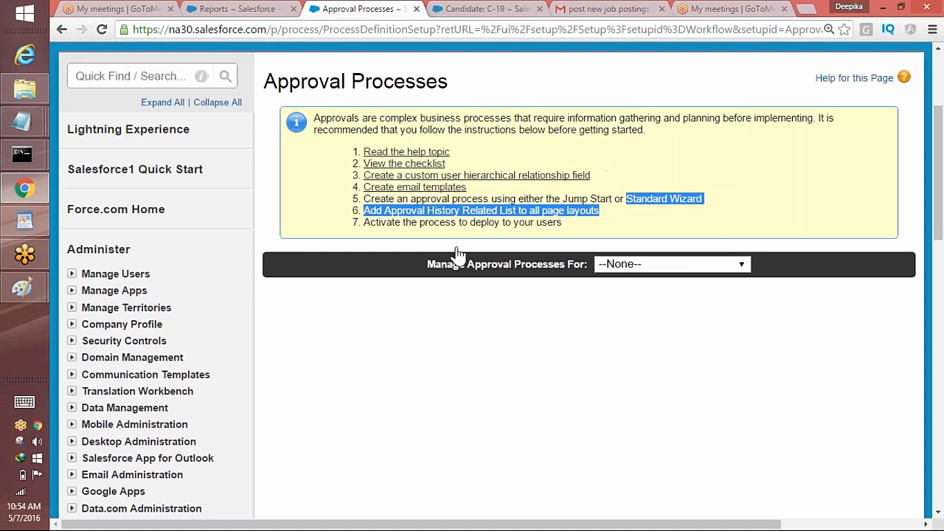
click(392, 220)
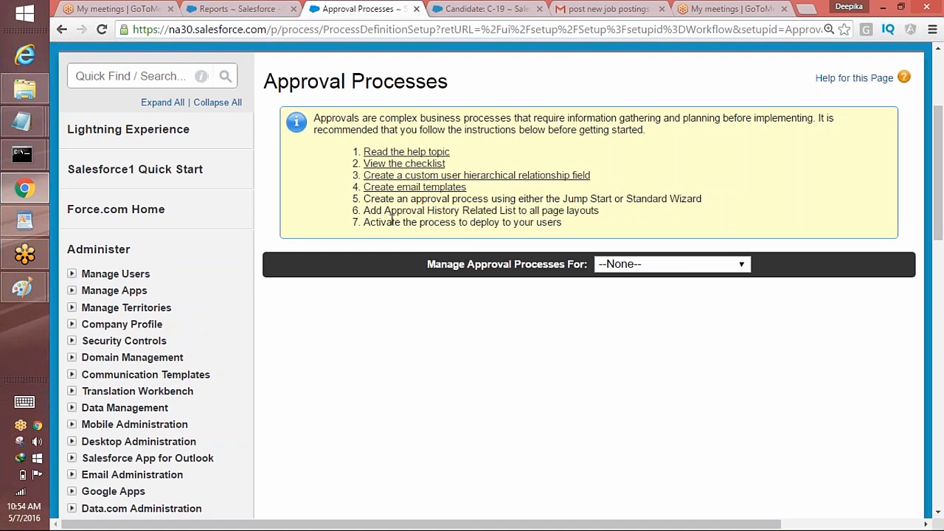
- Review the object list again, then go to the Positions home page
click(644, 270)
mouse_move(939, 189)
mouse_down()
mouse_move(913, 255)
mouse_move(940, 190)
mouse_up()
click(656, 200)
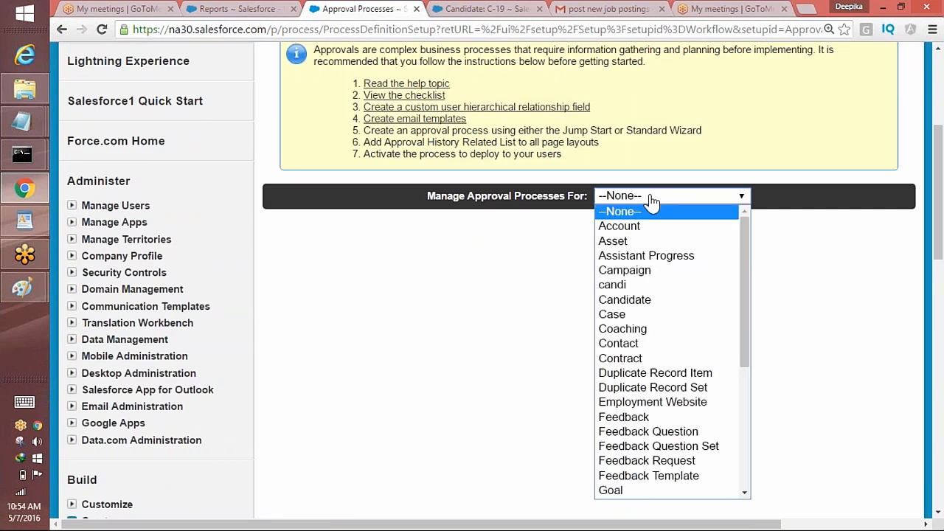
scroll(723, 318, down, 1)
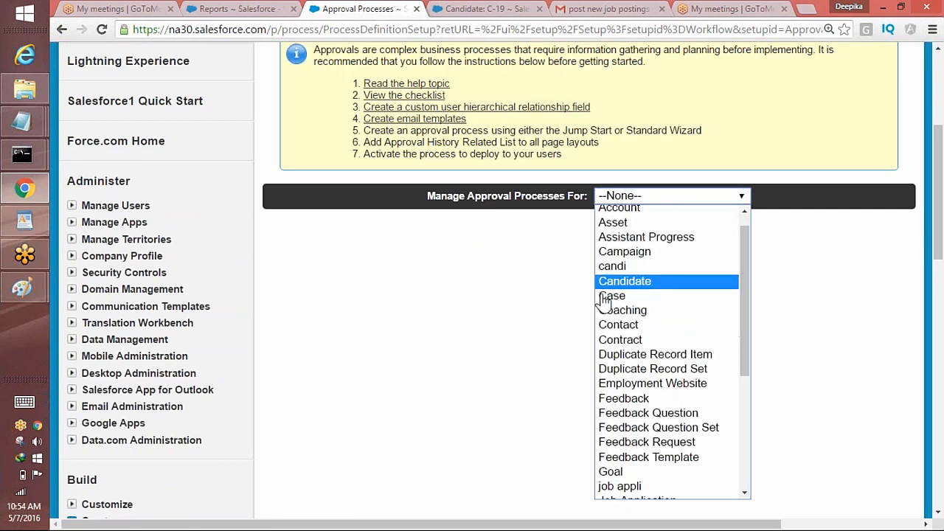
drag(745, 302, 748, 278)
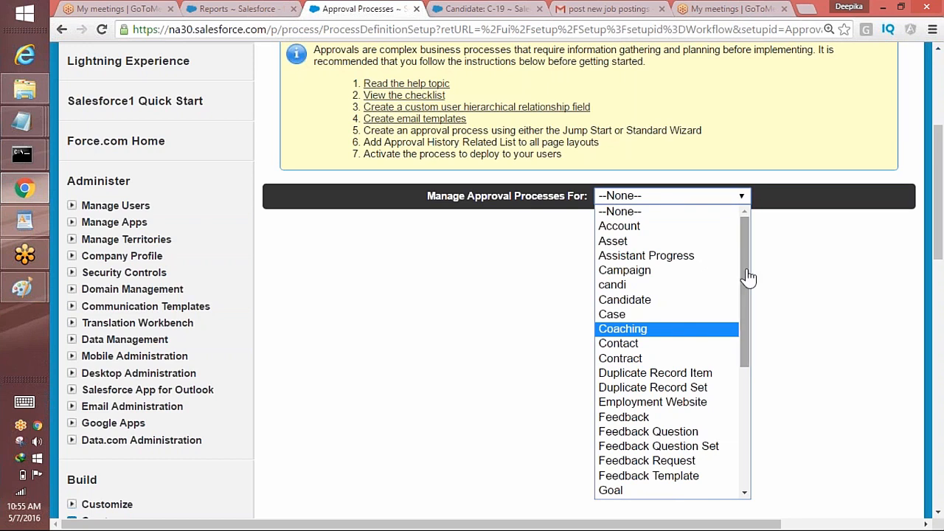
drag(938, 180, 939, 90)
click(343, 115)
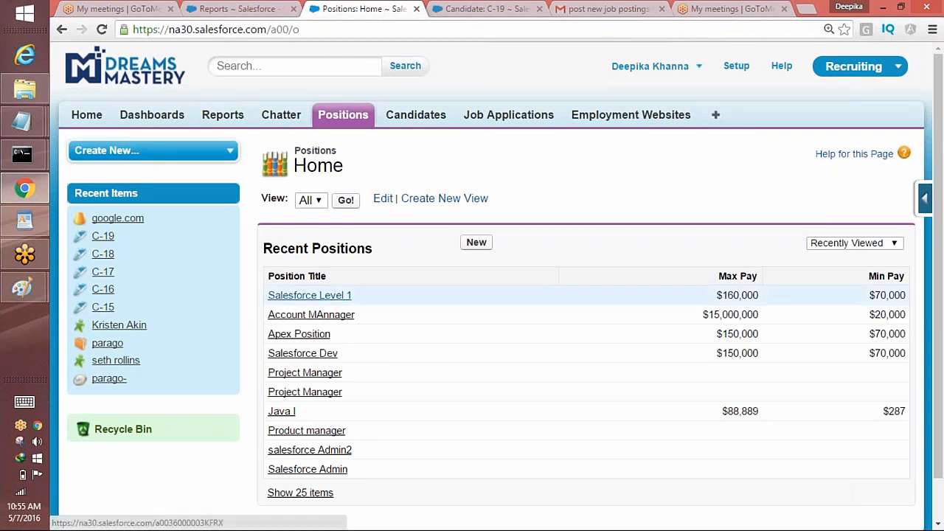
- Start a new Position, switching the record type between NON IT and IT positions
click(476, 242)
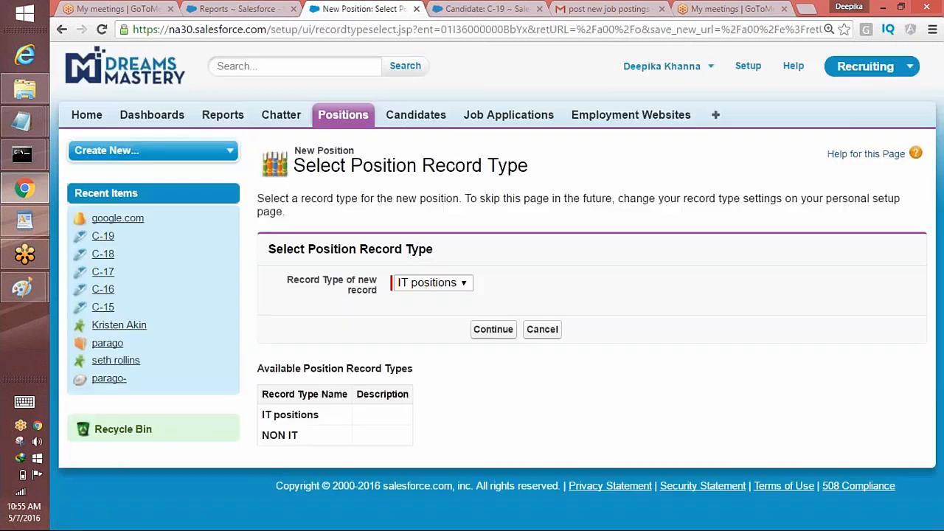
click(422, 288)
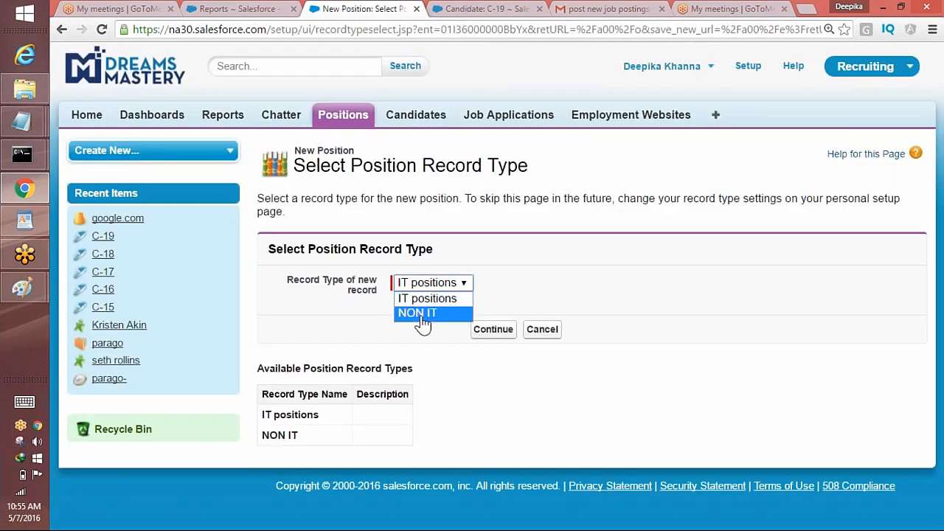
click(422, 316)
click(434, 286)
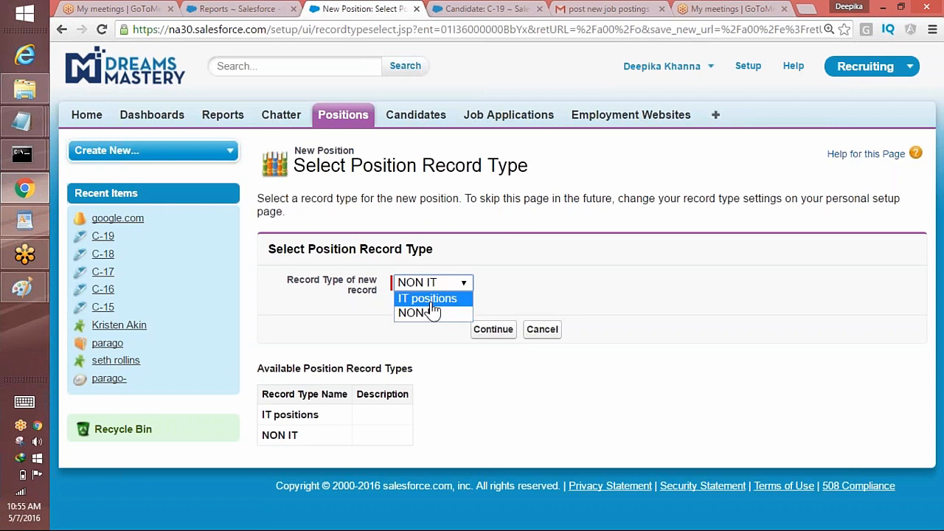
click(428, 298)
- Return to Positions and open the Position object definition via View Object
click(748, 66)
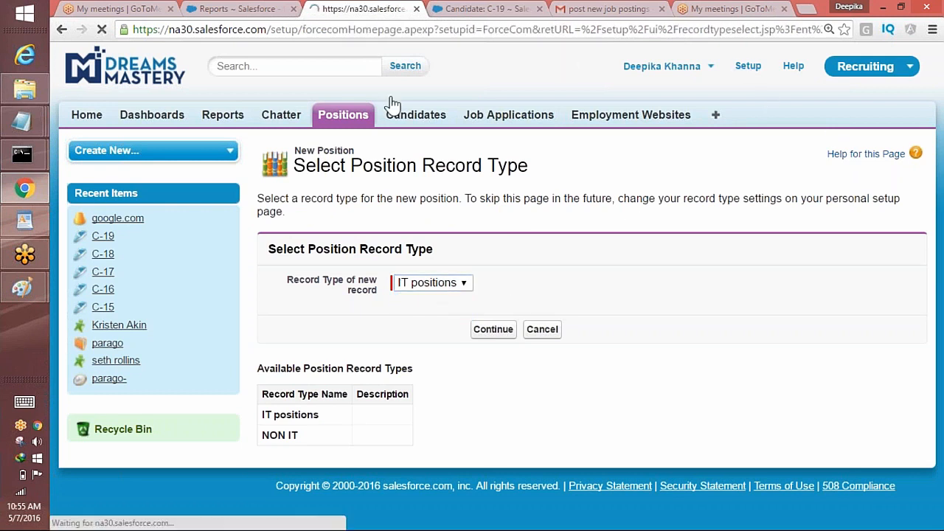
click(354, 121)
click(927, 216)
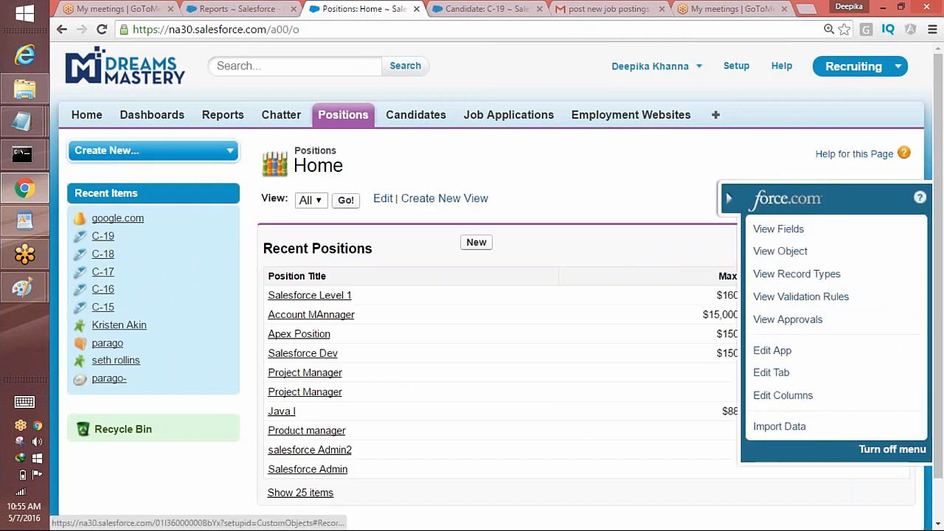
click(795, 253)
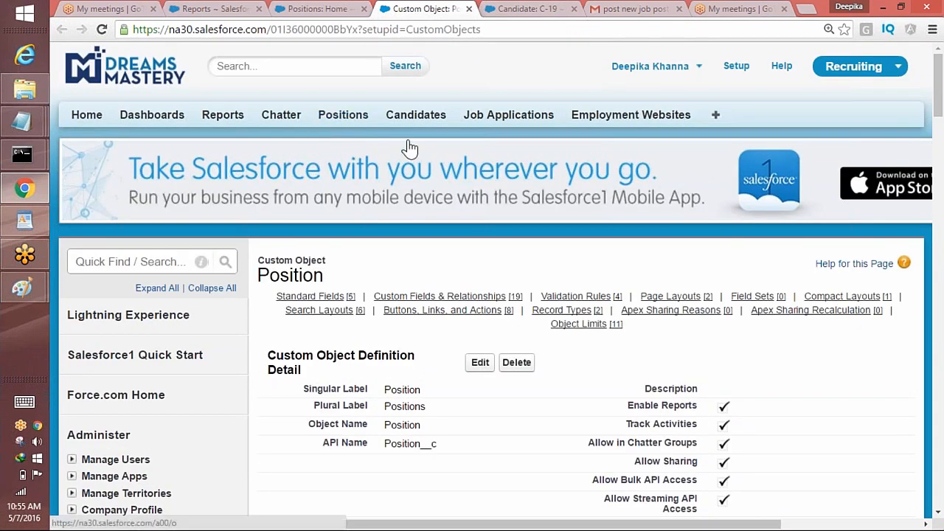
- Scroll to Record Types and try deleting the IT positions record type
drag(941, 92, 902, 461)
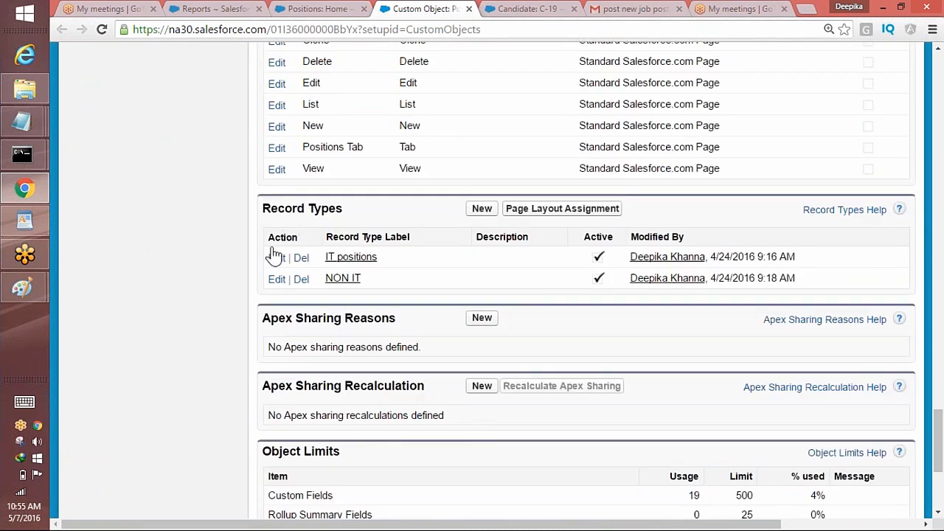
click(309, 259)
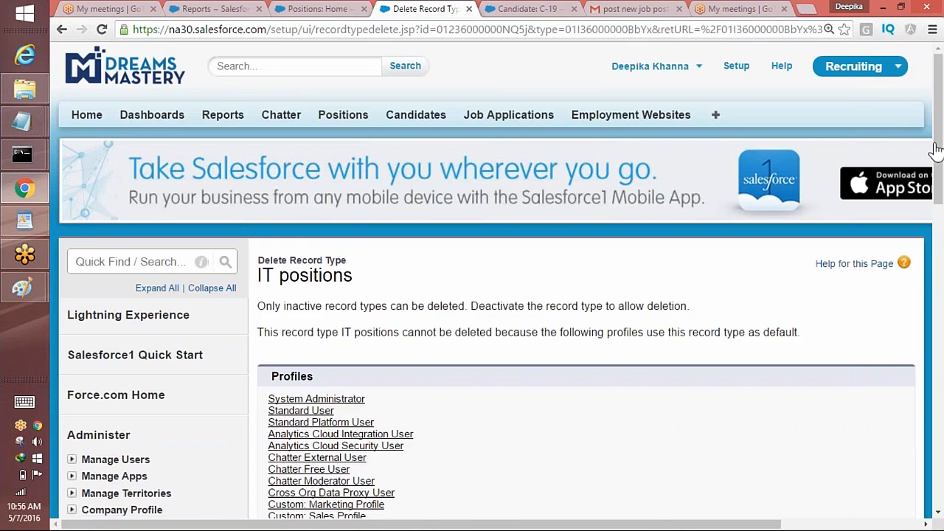
drag(939, 137, 939, 152)
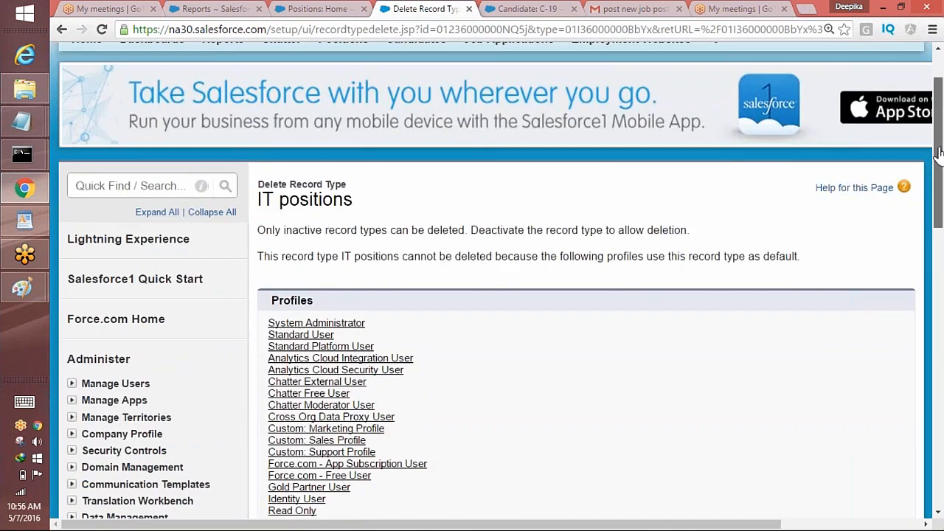
scroll(66, 251, up, 1)
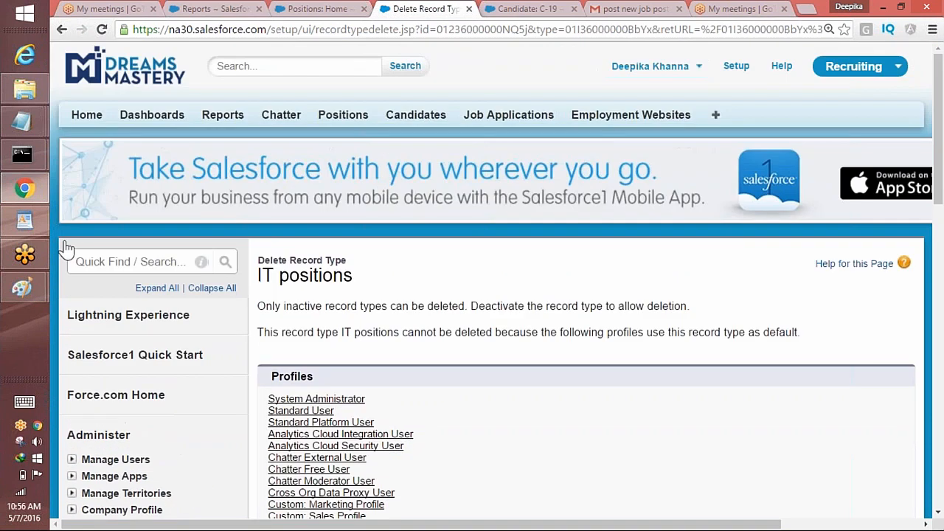
- Search Setup for 'rec', then log out of Salesforce from the user menu
click(89, 270)
text(reco)
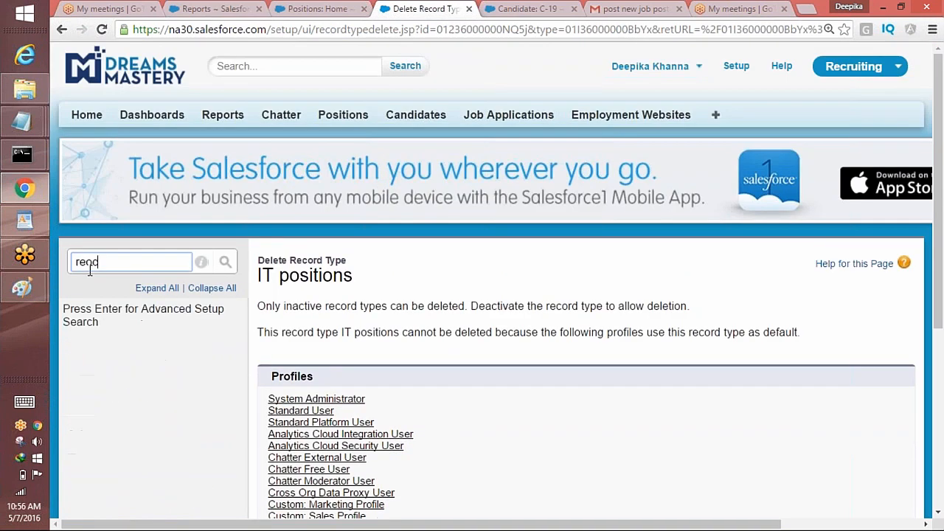
key(BackSpace)
key(BackSpace)
text(c)
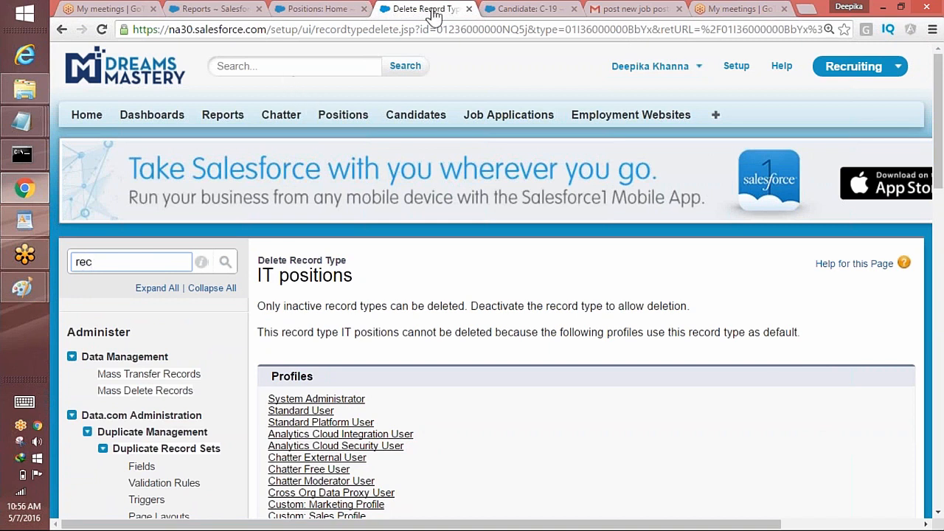
click(288, 57)
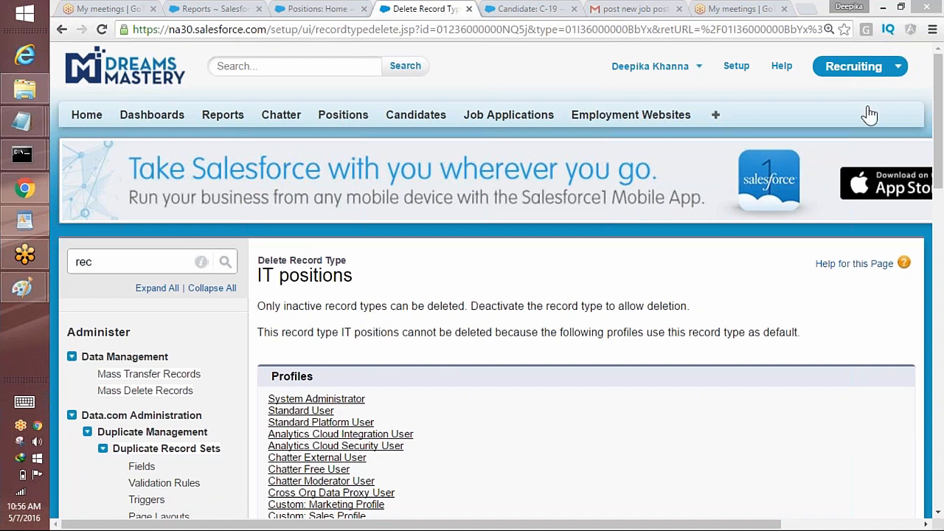
click(891, 69)
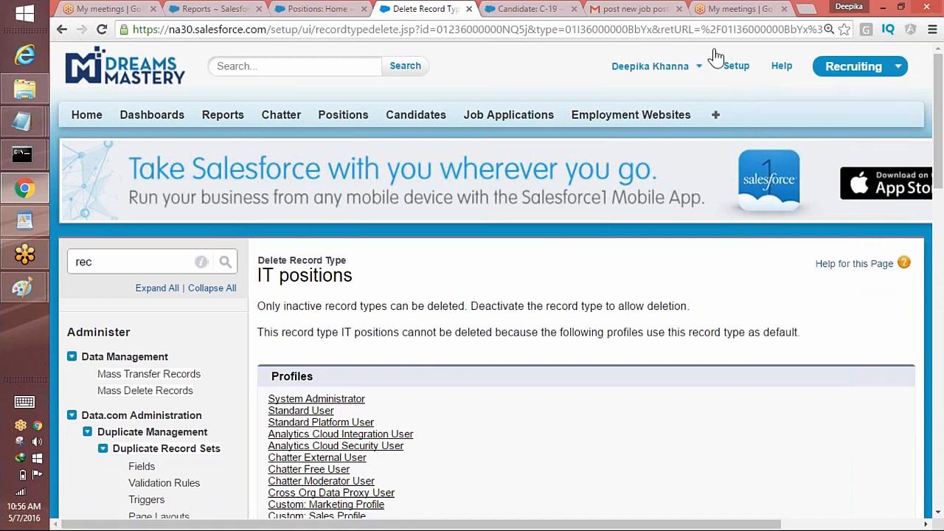
click(699, 66)
click(646, 161)
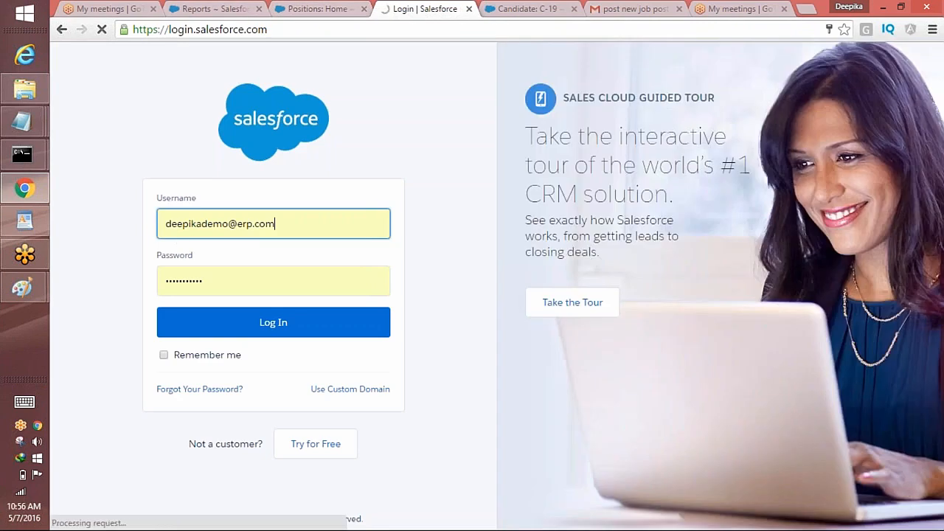
- Re-enter the username and password with Remember me ticked and attempt to log in
drag(276, 224, 107, 256)
key(ctrl+v)
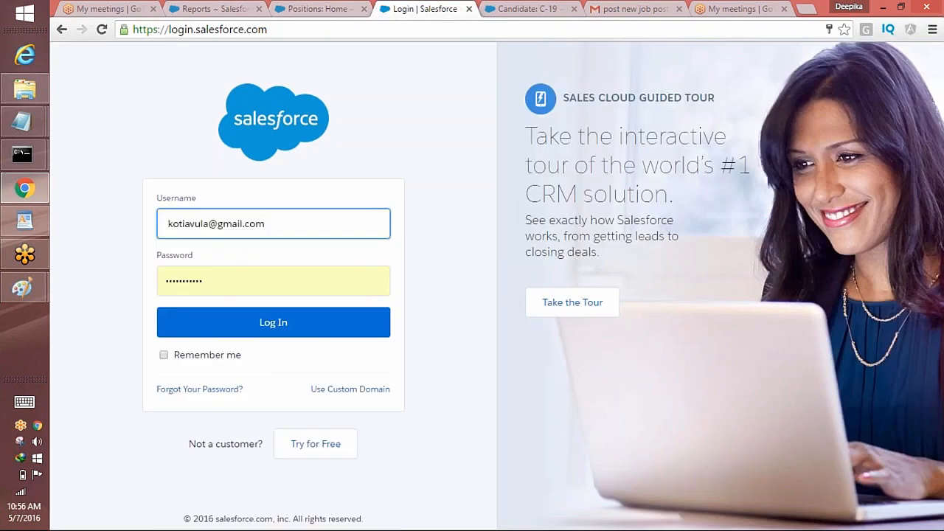
double_click(230, 279)
key(BackSpace)
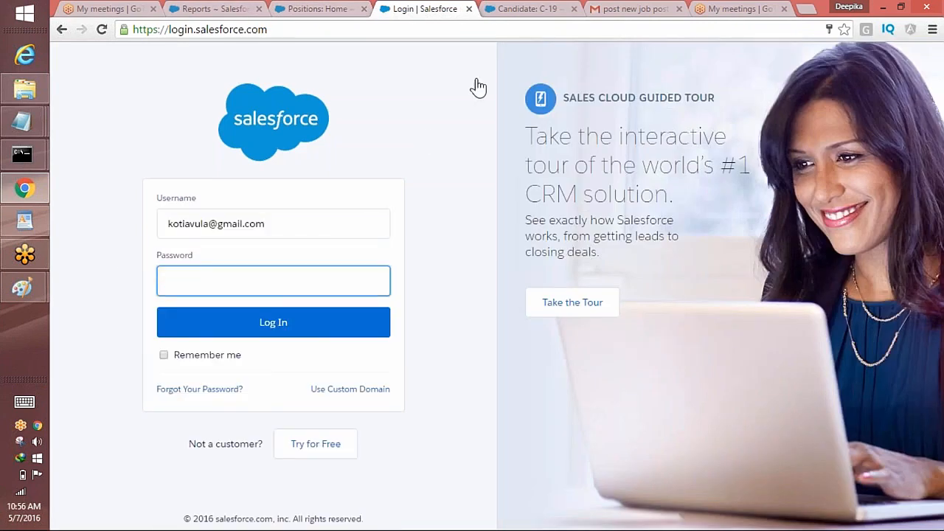
click(530, 8)
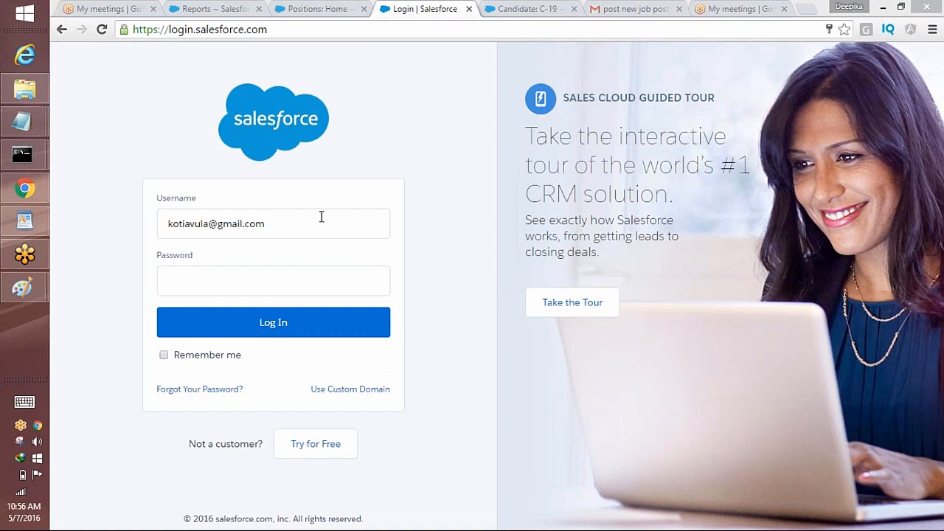
click(271, 280)
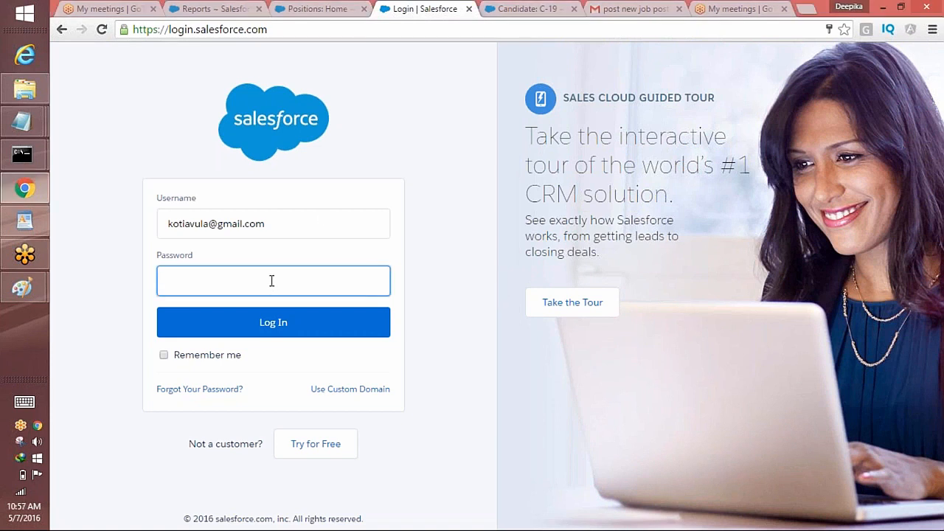
text(•••••••••••)
click(163, 355)
click(192, 325)
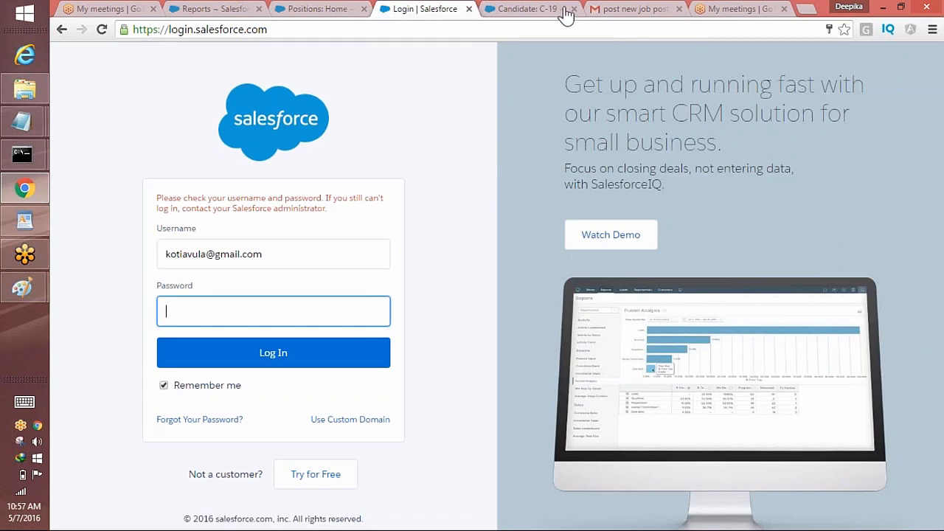
- Close the Positions Home, Reports and Candidate C-19 browser tabs
click(306, 9)
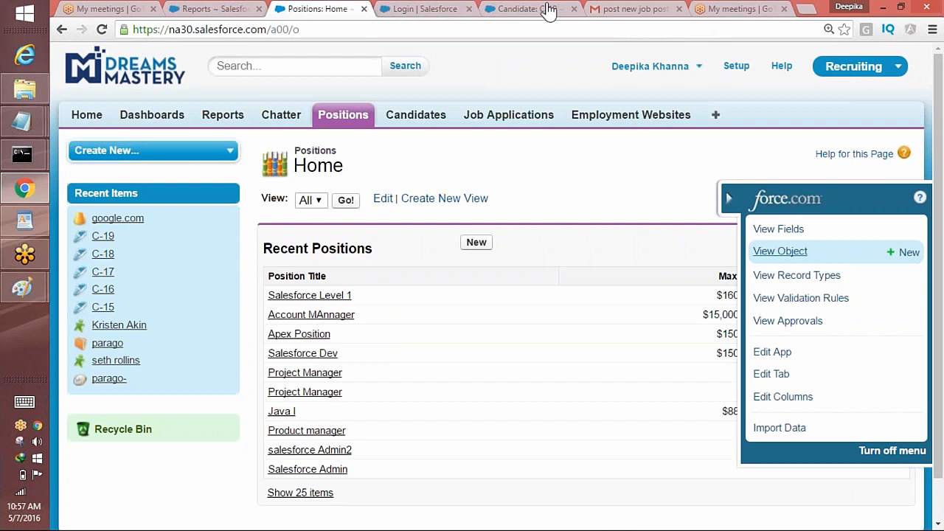
click(364, 9)
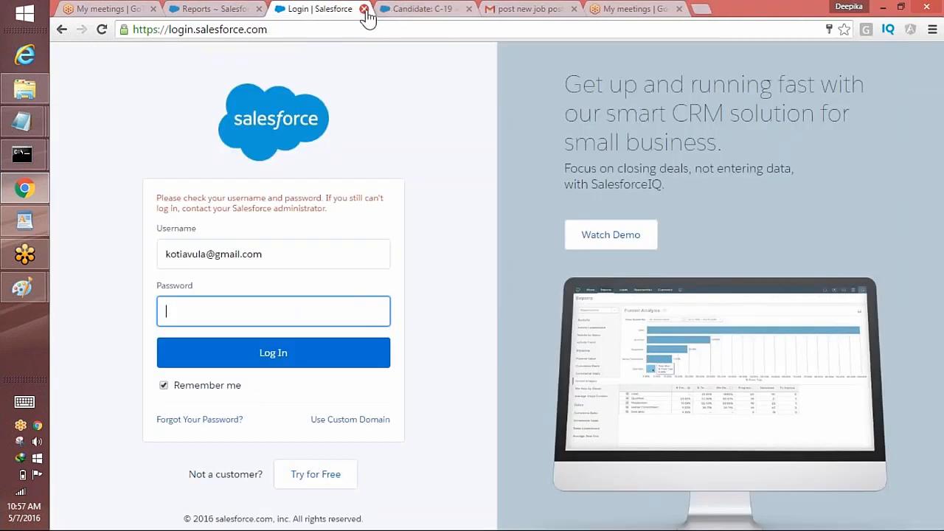
click(259, 9)
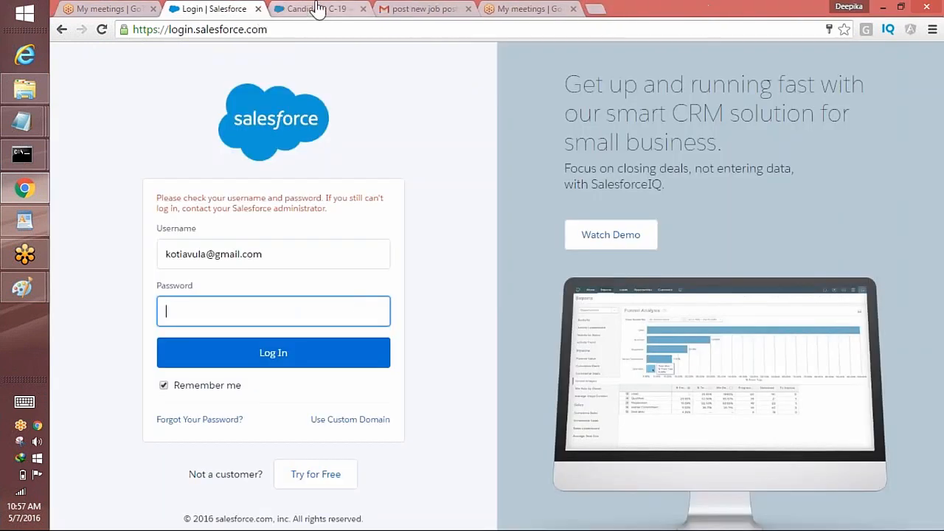
click(336, 9)
click(380, 9)
click(214, 9)
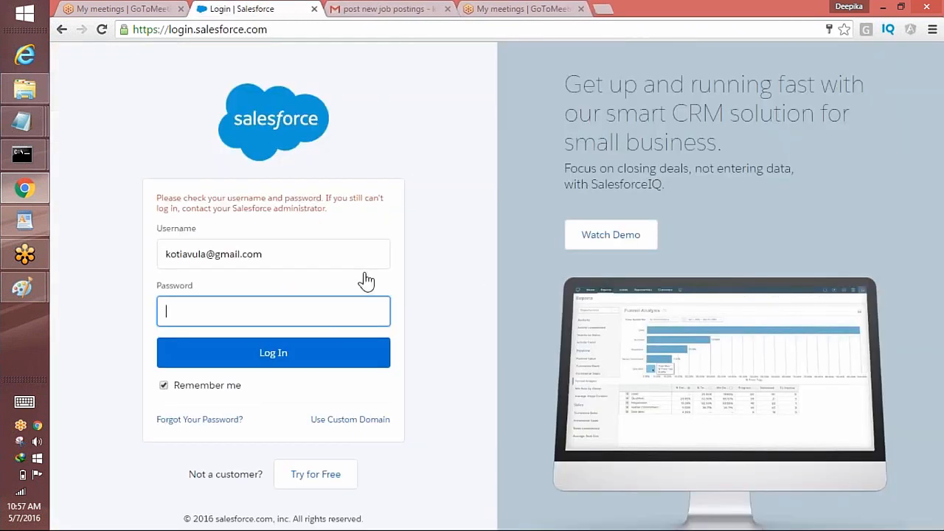
- Request a password reset for the account username and review the Check Your Email confirmation
click(214, 419)
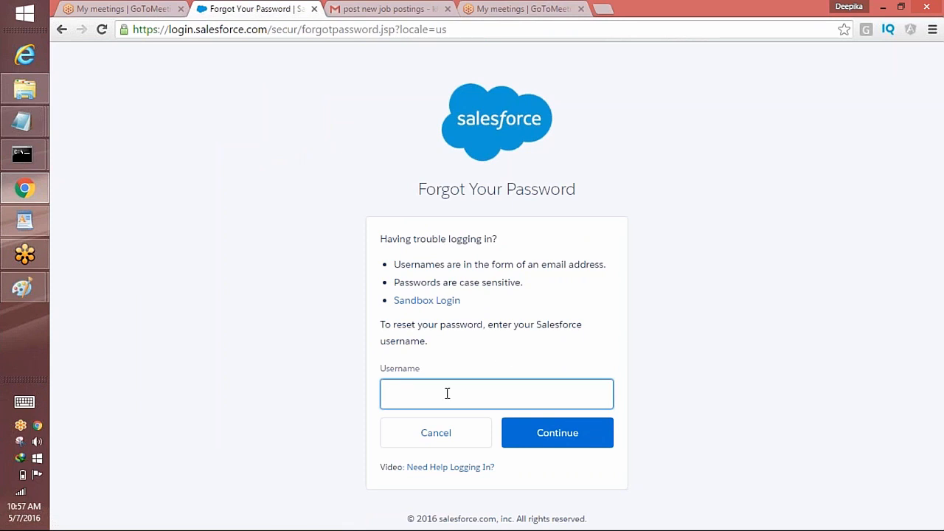
key(ctrl+v)
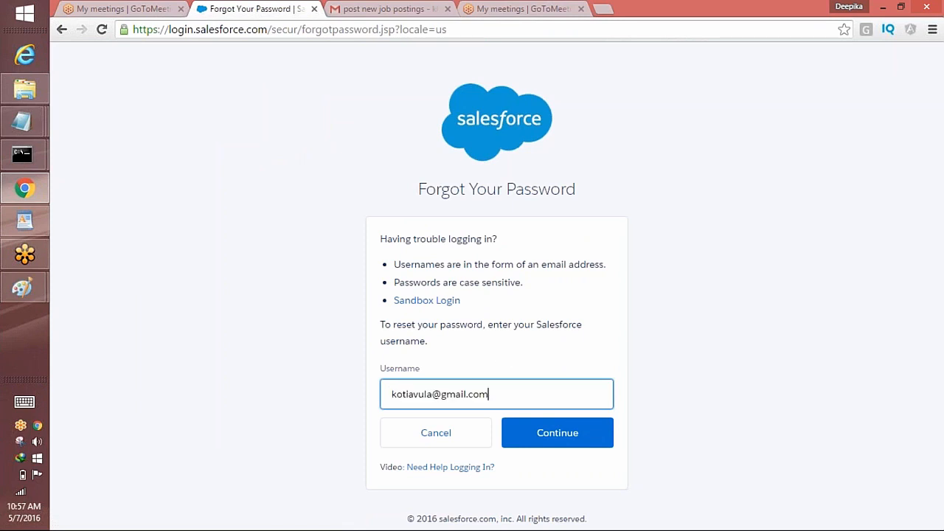
click(574, 436)
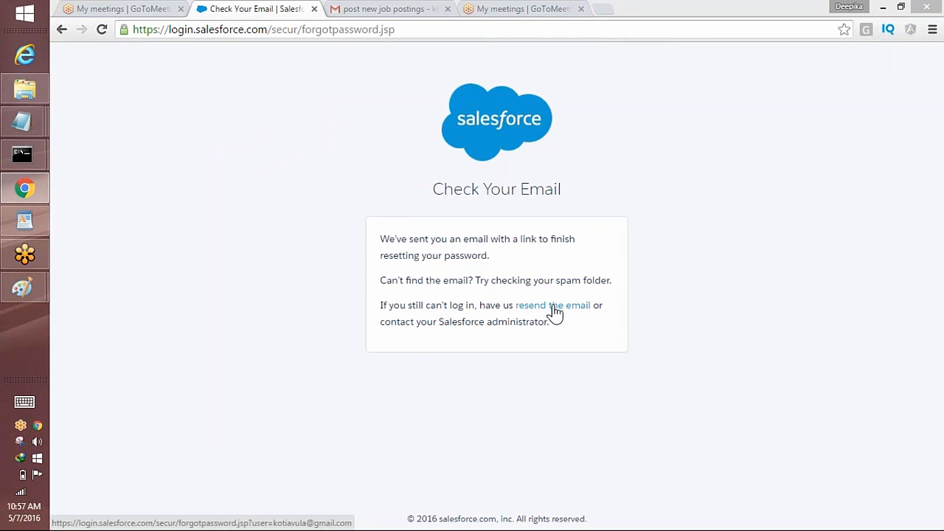
drag(570, 239, 566, 199)
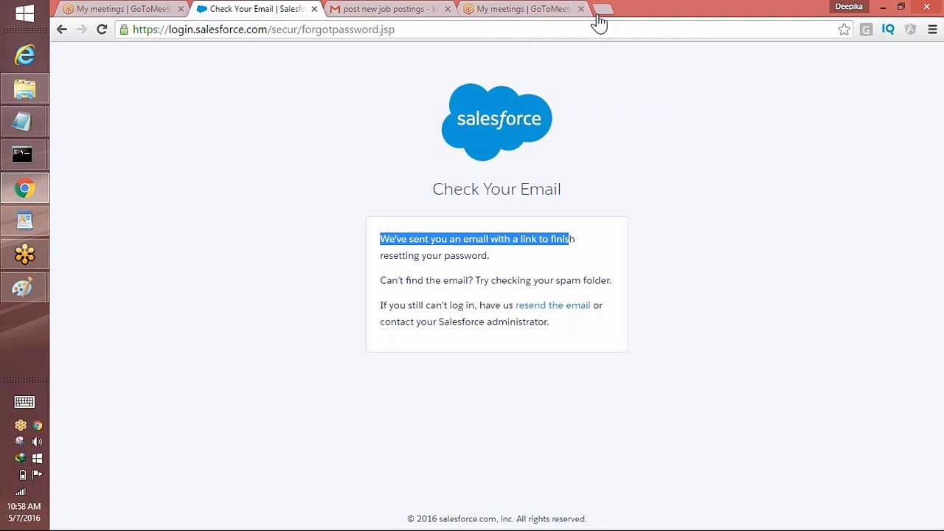
click(383, 30)
- Go to login.salesforce.com, log in with the password and save it in the browser
text(log)
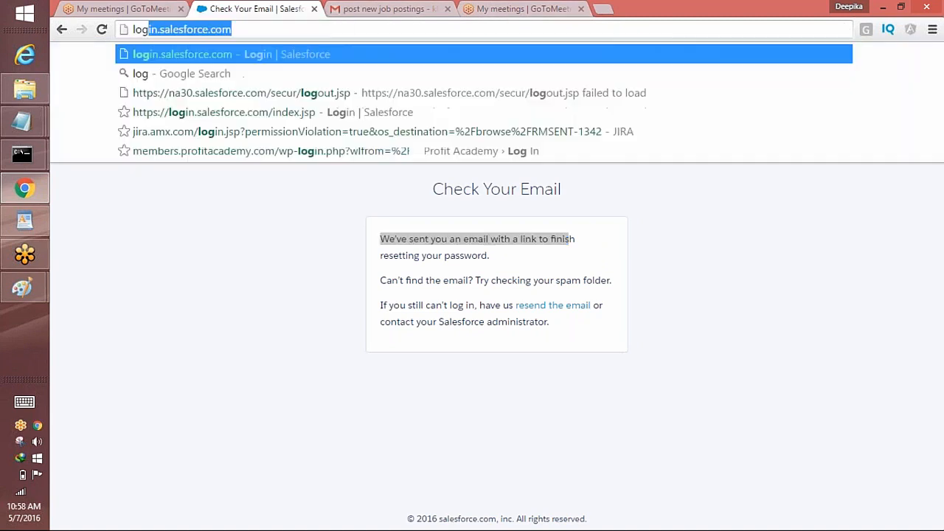
key(Return)
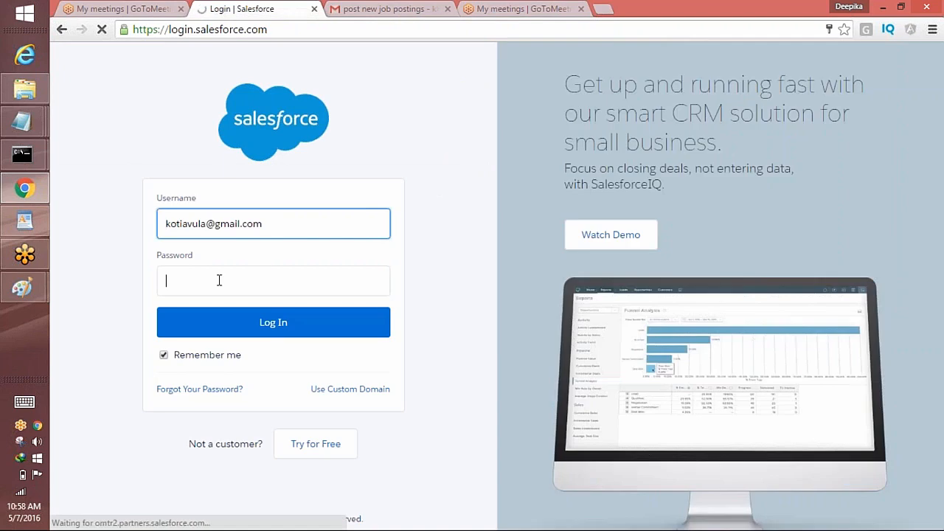
click(219, 281)
text(•••••••••)
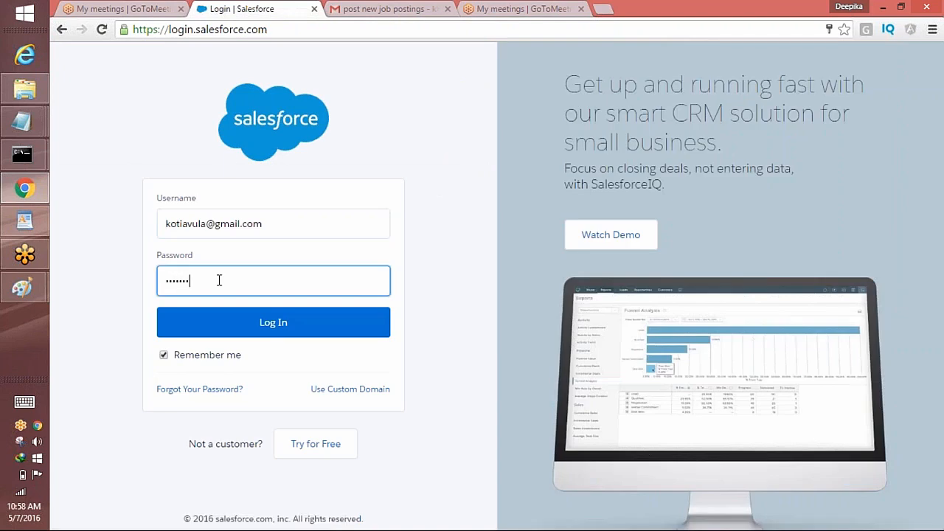
text(••)
click(219, 322)
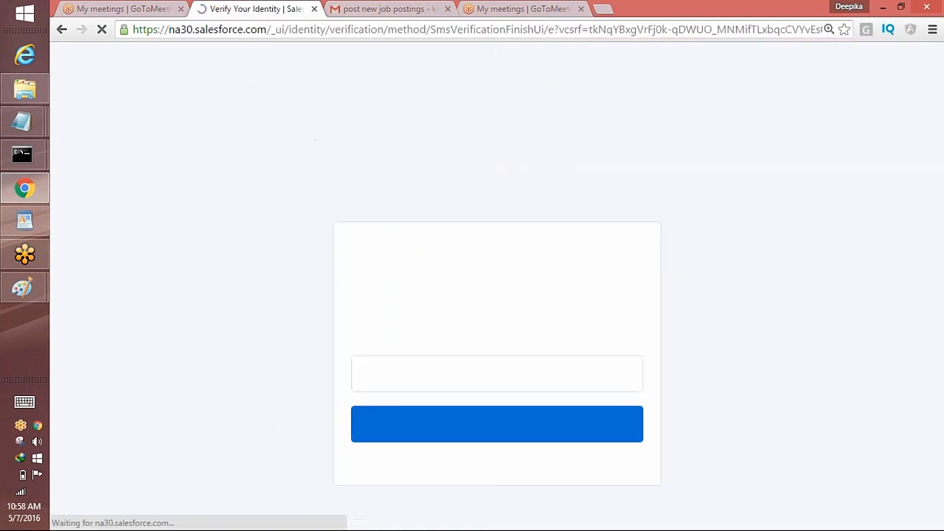
click(744, 120)
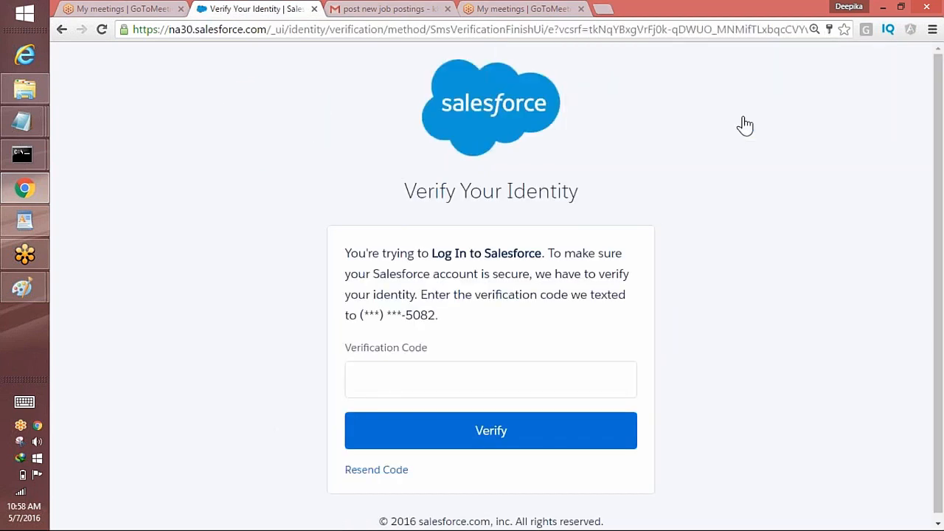
- Enter the texted verification code and submit it
click(459, 366)
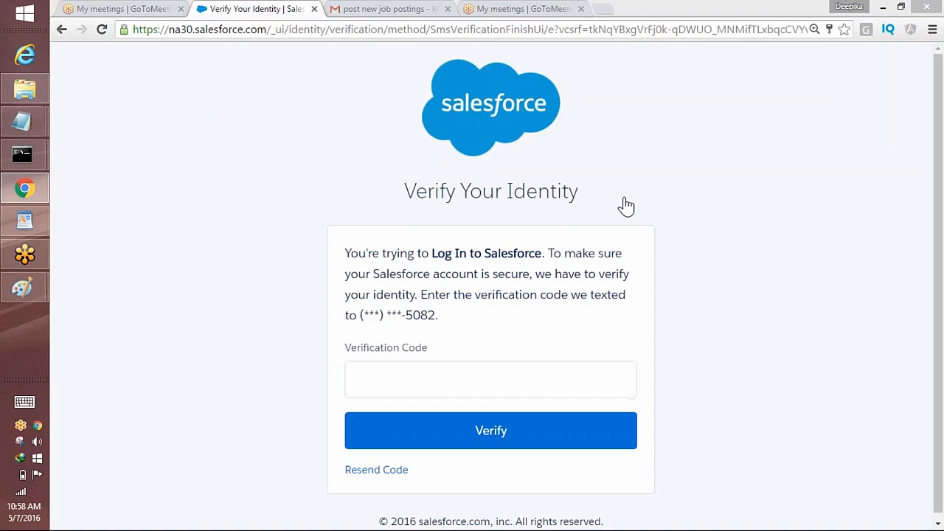
click(450, 382)
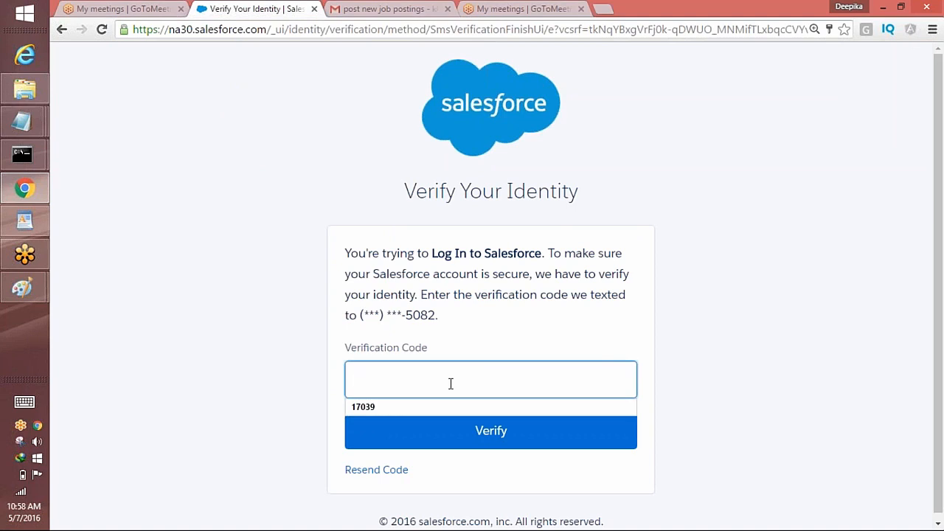
click(523, 32)
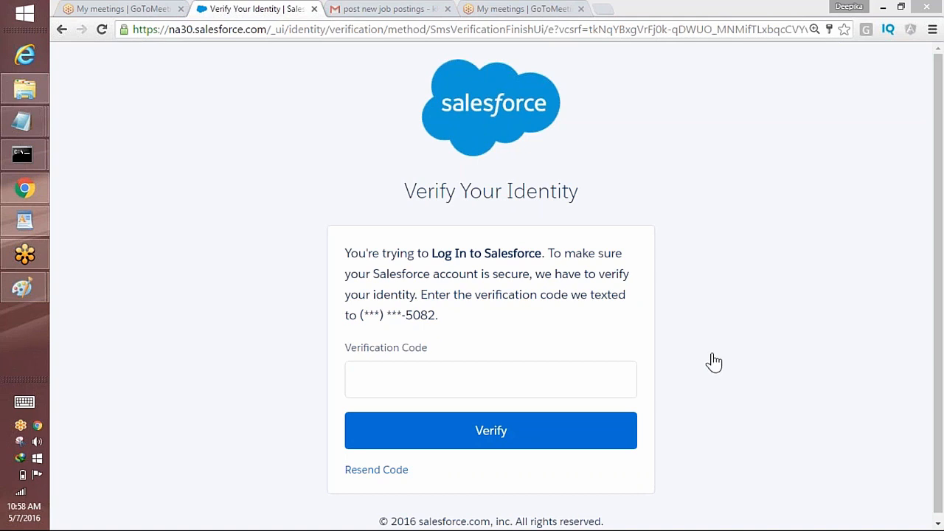
click(482, 378)
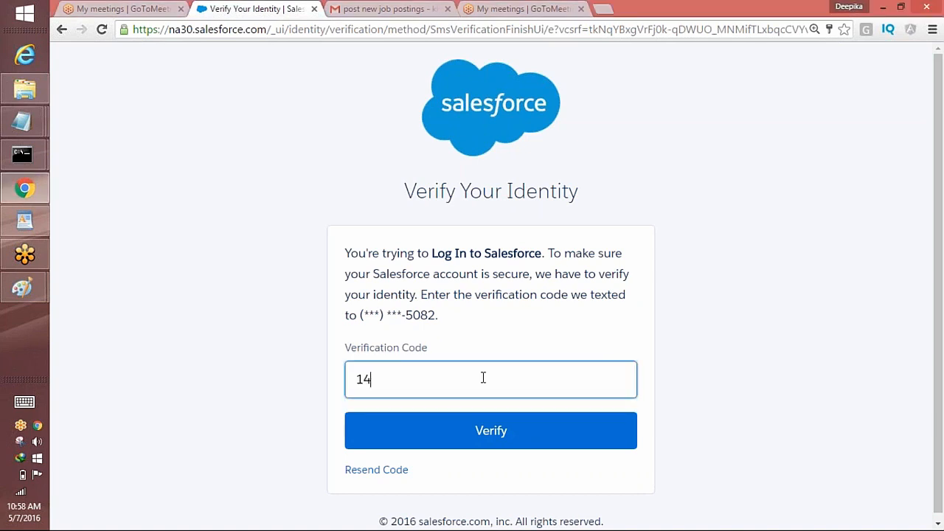
key(BackSpace)
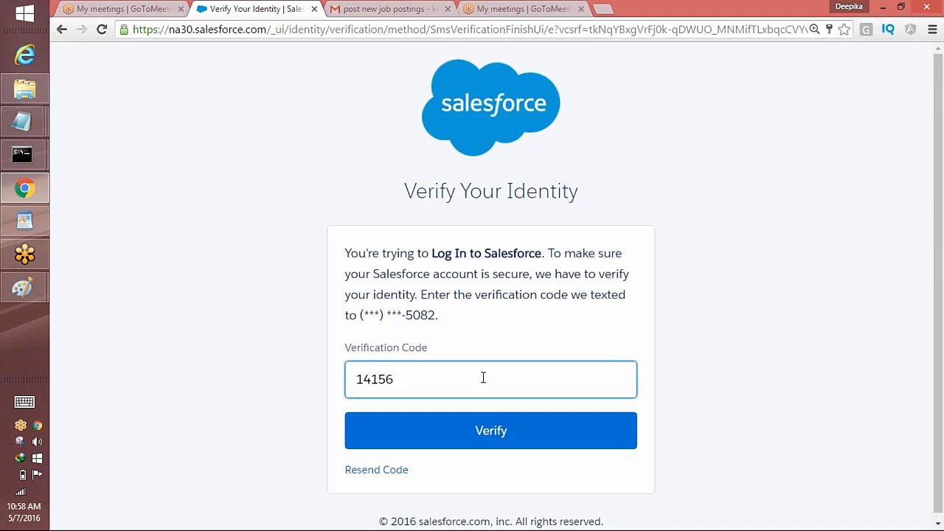
click(484, 442)
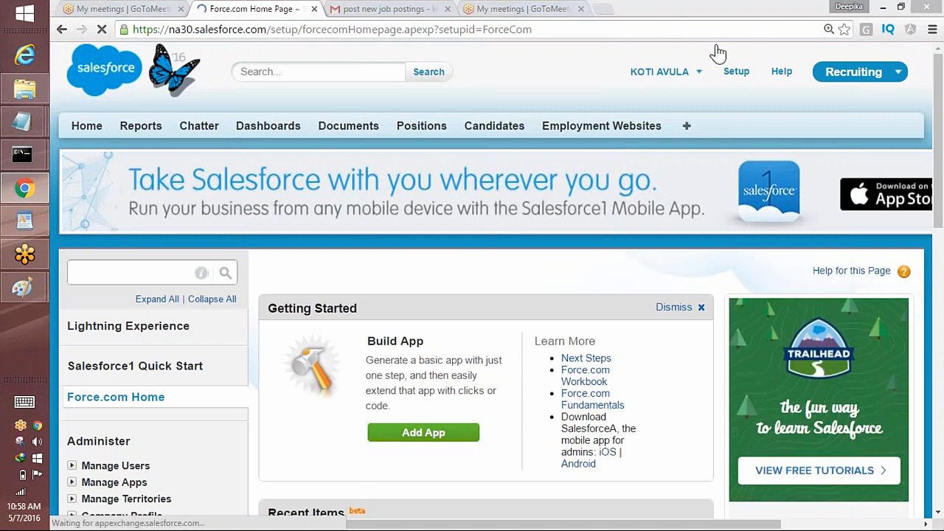
- Start a new Position record from the Positions tab, then go to Setup
click(417, 129)
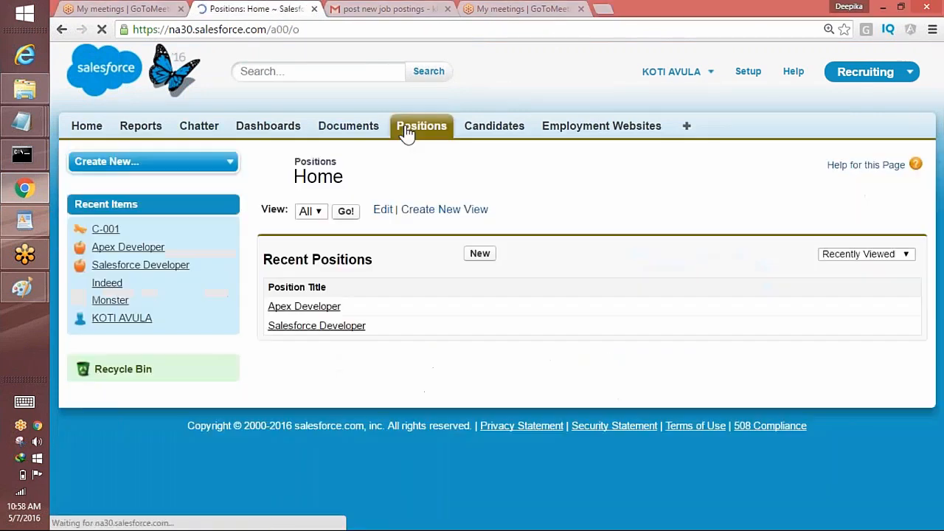
click(480, 253)
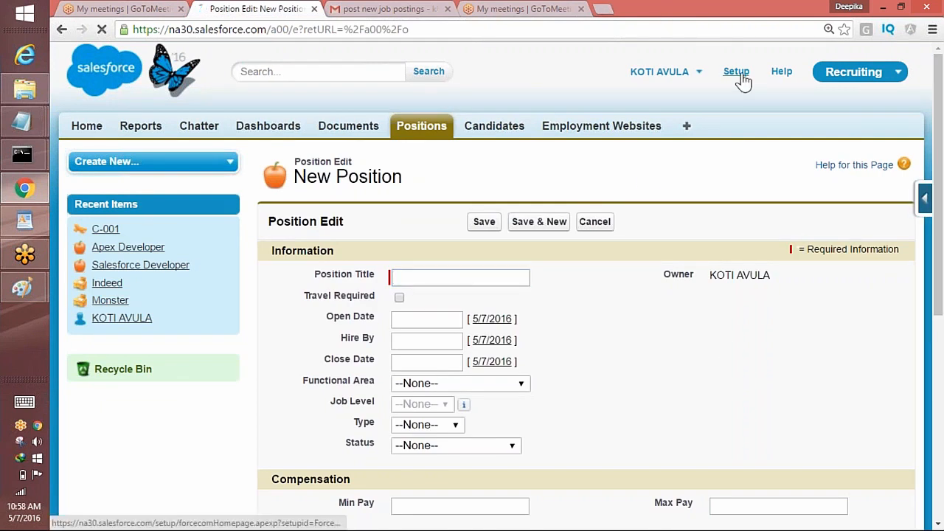
click(736, 71)
- Search Quick Find for 'users' and open the All Users list
click(131, 273)
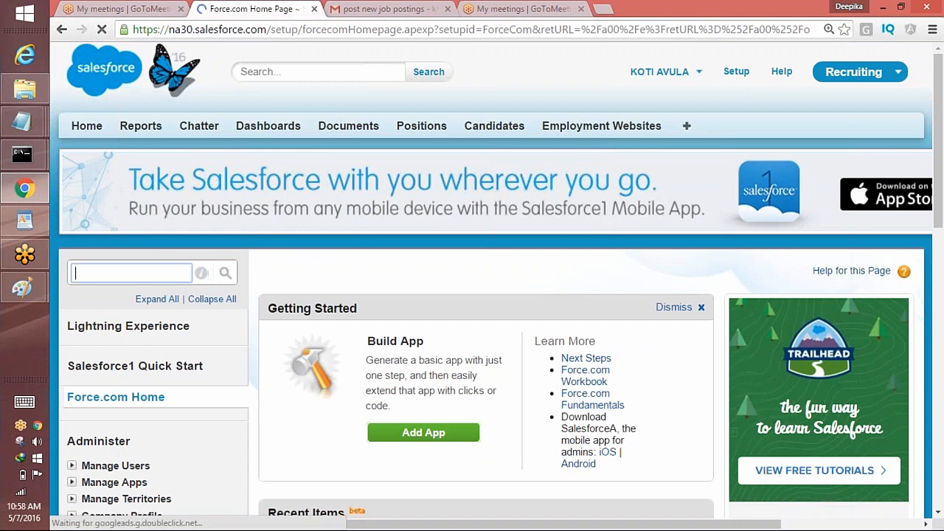
text(use)
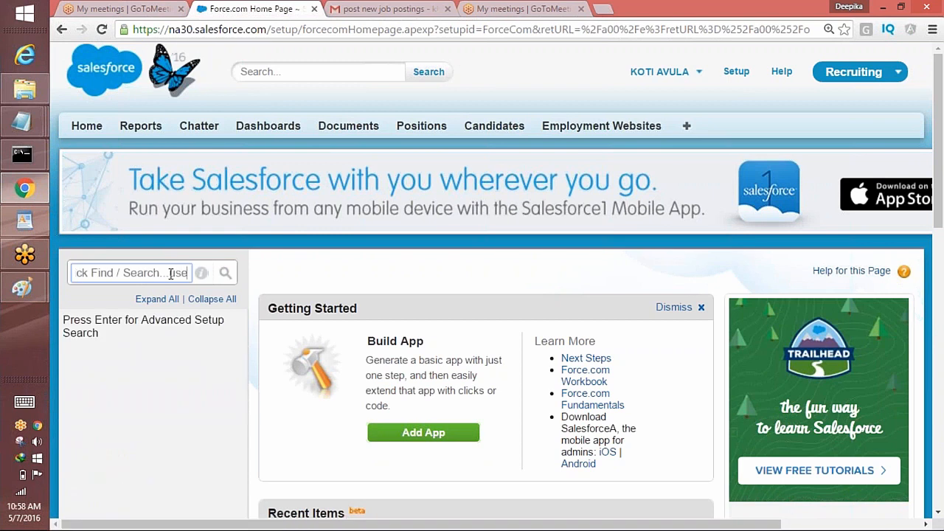
drag(171, 273, 77, 273)
key(BackSpace)
click(95, 273)
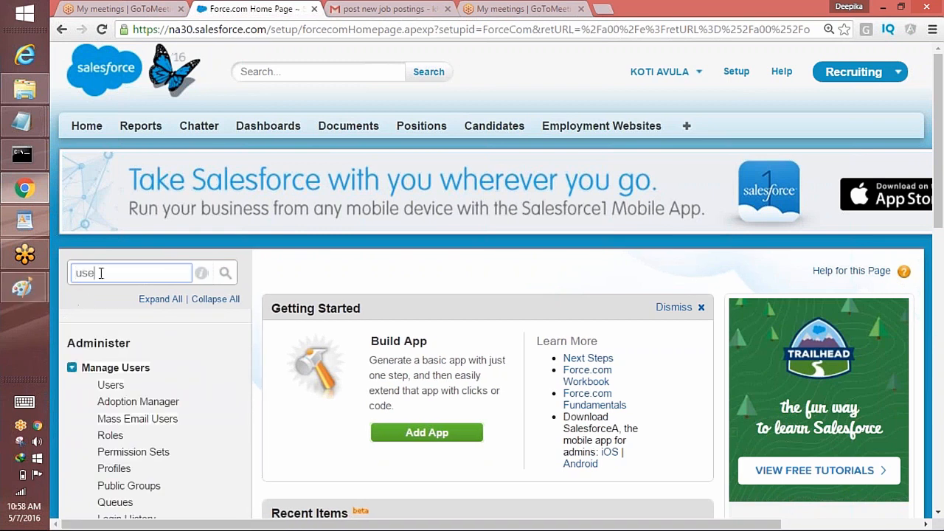
text(rs)
click(109, 384)
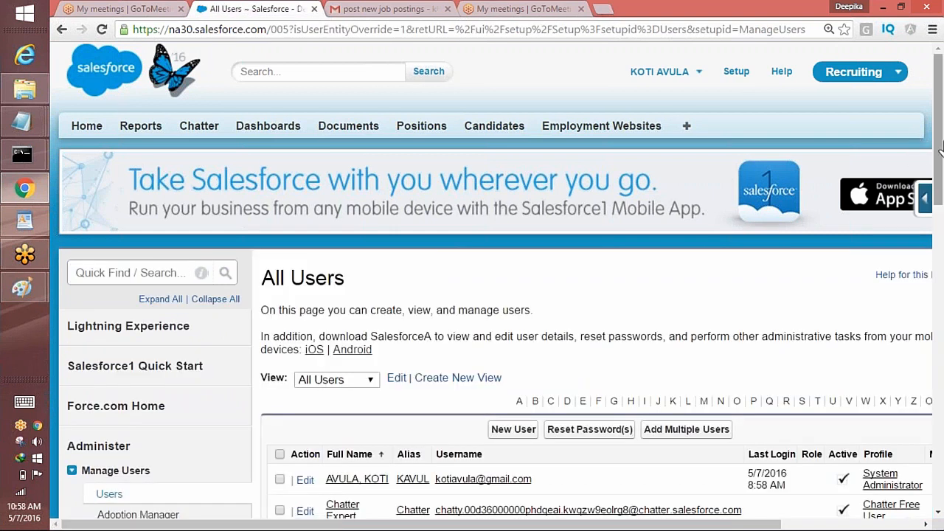
scroll(919, 251, down, 5)
scroll(921, 240, up, 1)
scroll(920, 237, up, 1)
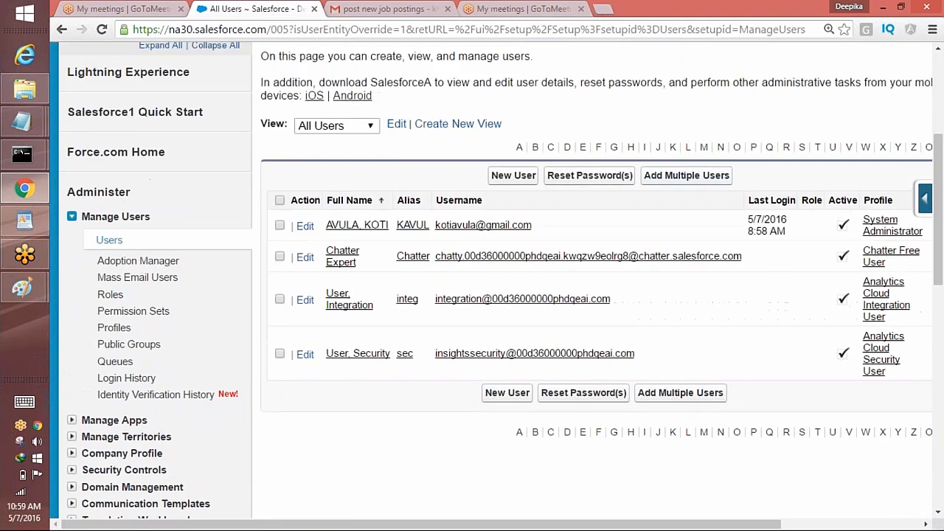
- Start a new user with a Salesforce license and the Standard User profile
click(514, 175)
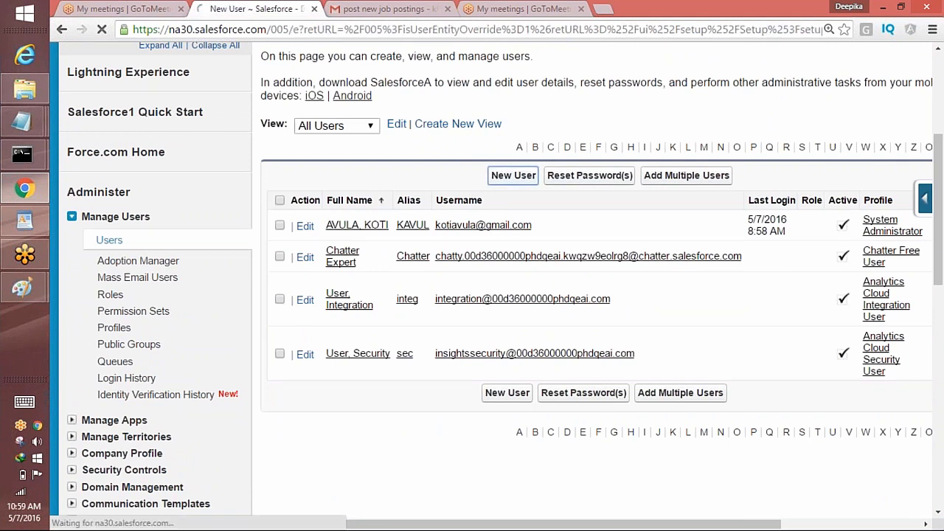
scroll(938, 175, right, 1)
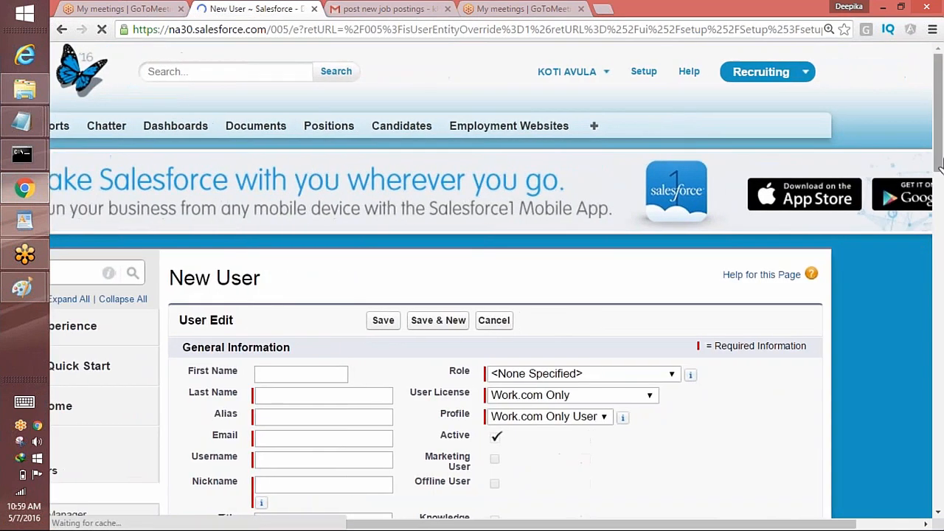
scroll(738, 243, down, 2)
click(551, 267)
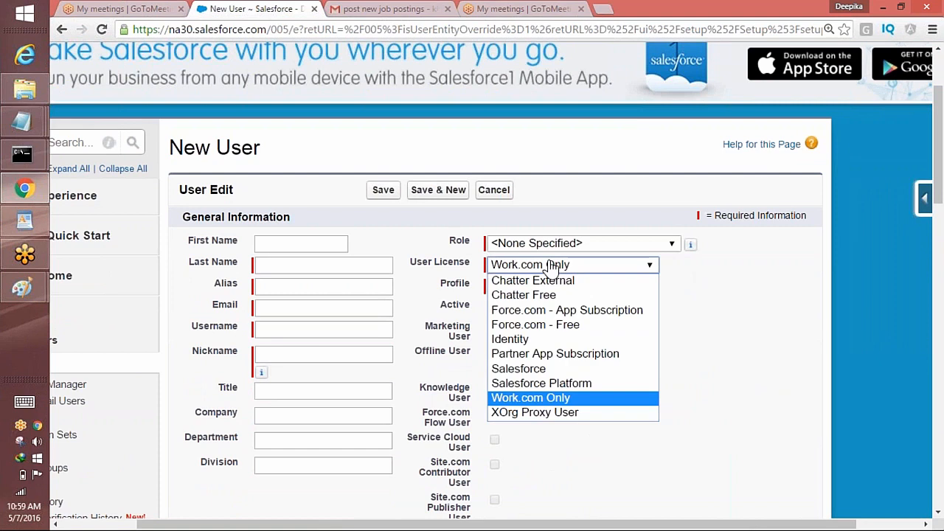
click(545, 367)
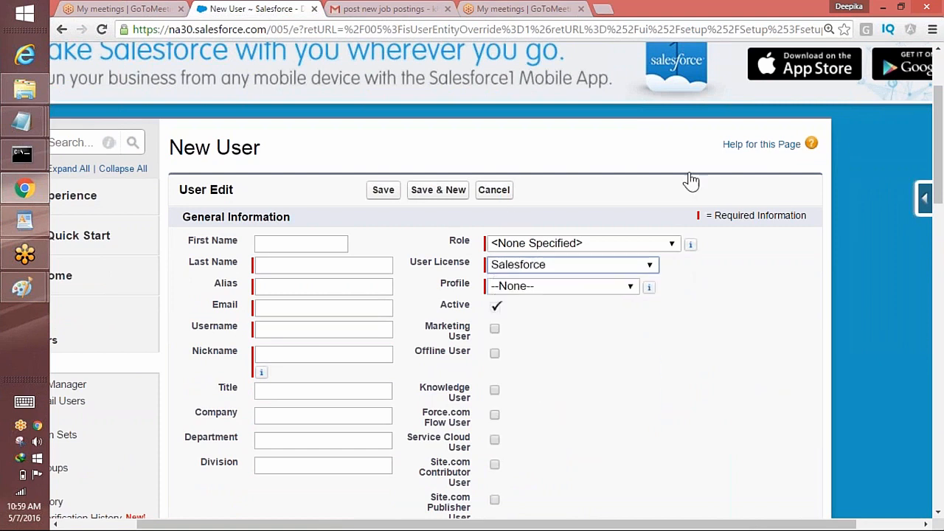
scroll(938, 152, down, 1)
click(598, 201)
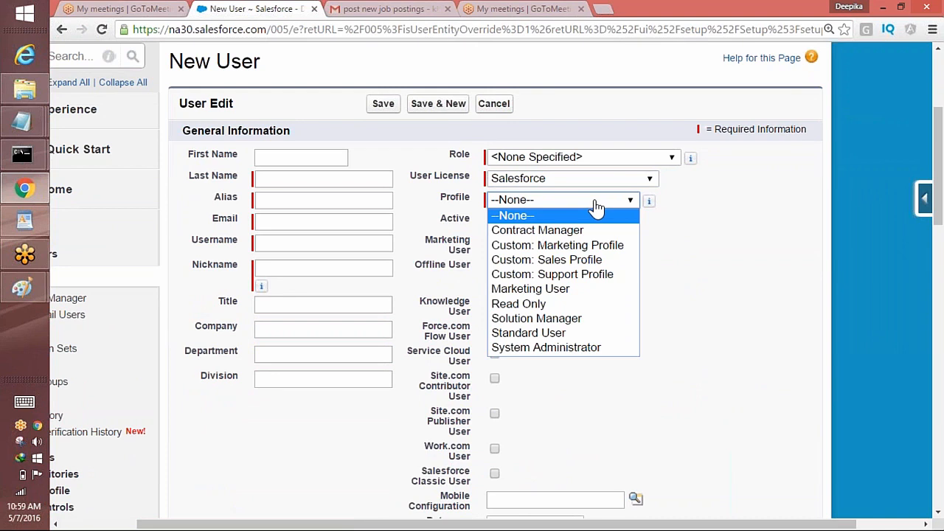
click(572, 338)
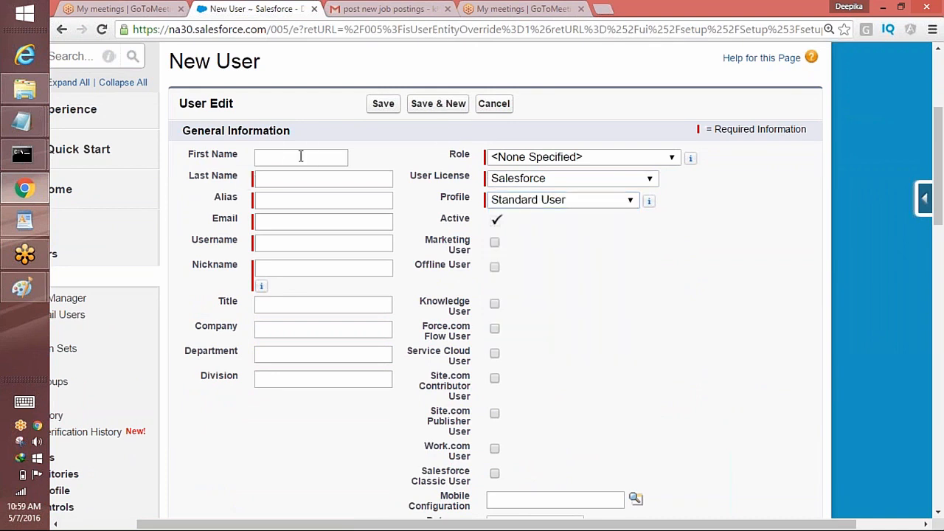
- Enter the user's first and last name and paste their e-mail address
click(301, 156)
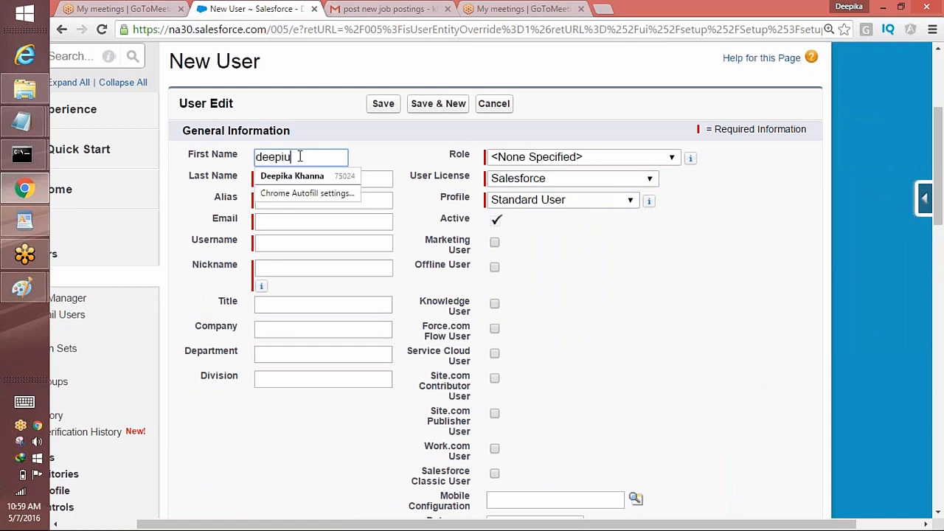
key(Tab)
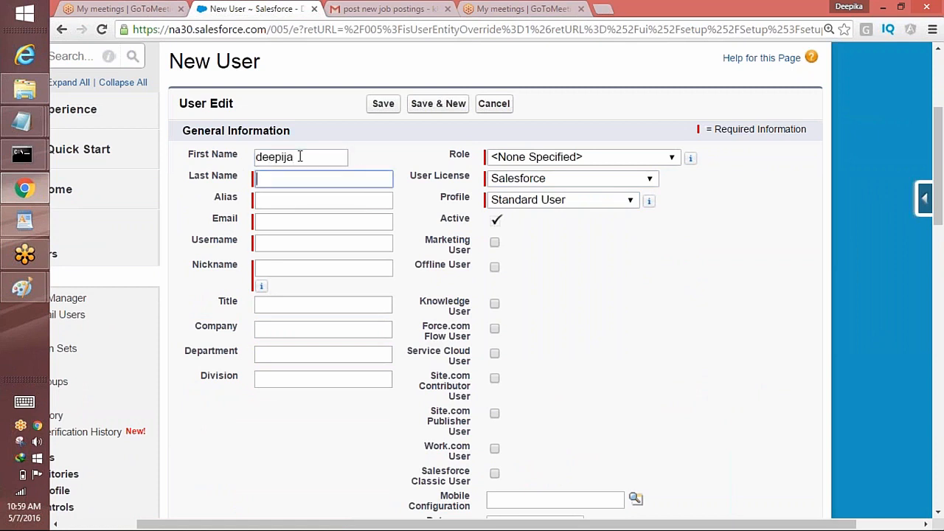
drag(303, 157, 280, 157)
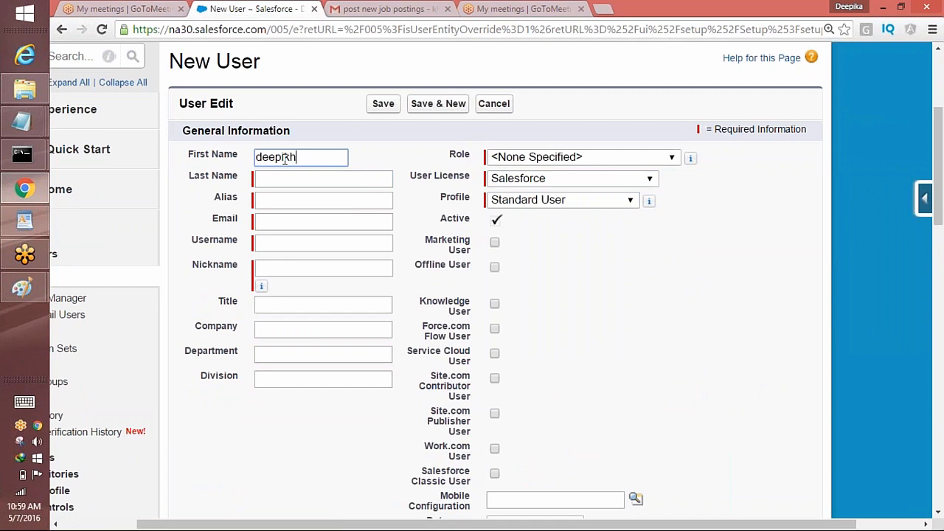
key(BackSpace)
key(Tab)
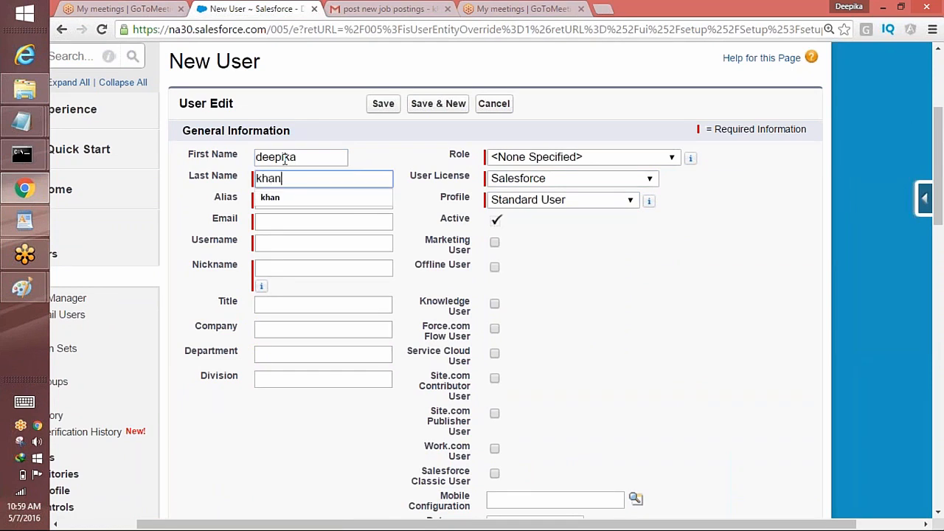
key(Tab)
key(Tab)
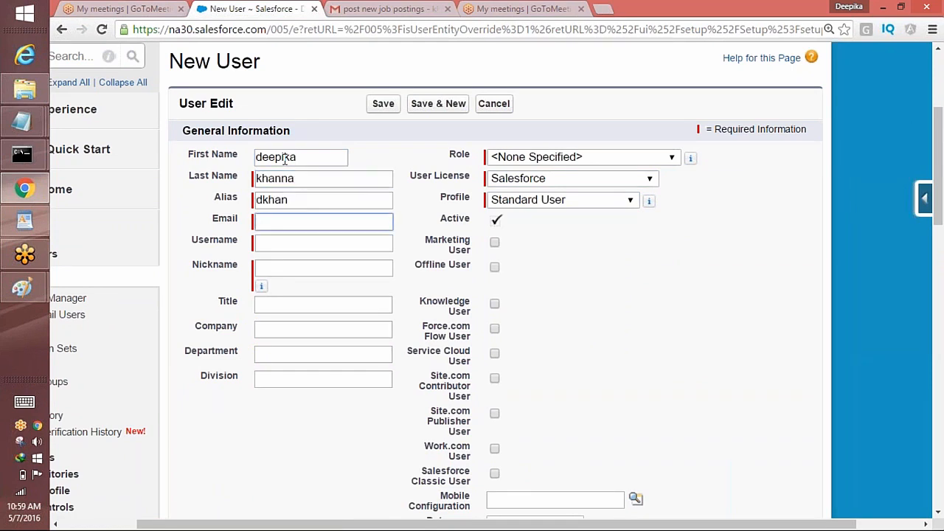
key(BackSpace)
key(BackSpace)
key(BackSpace)
key(ctrl+v)
- Set the username from the user's name, copy it into the nickname, and save
click(283, 245)
text(dk)
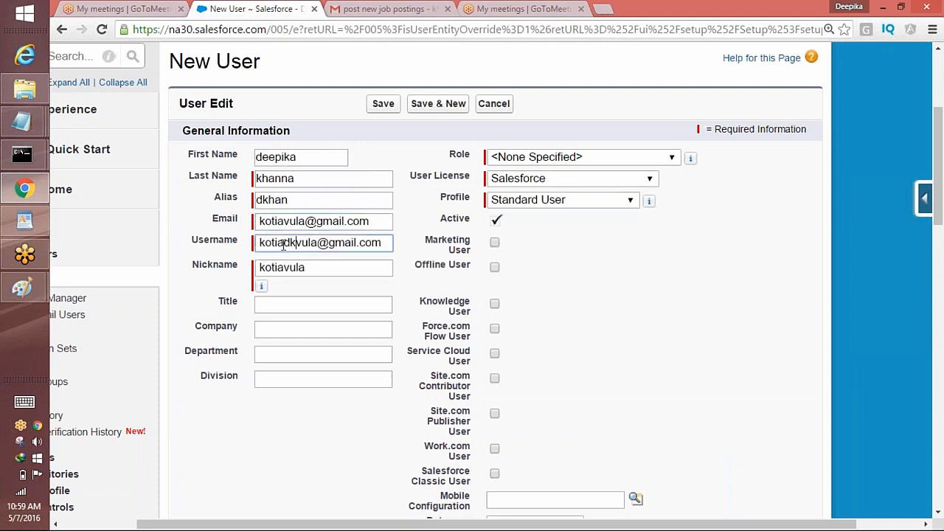
key(BackSpace)
text(ee)
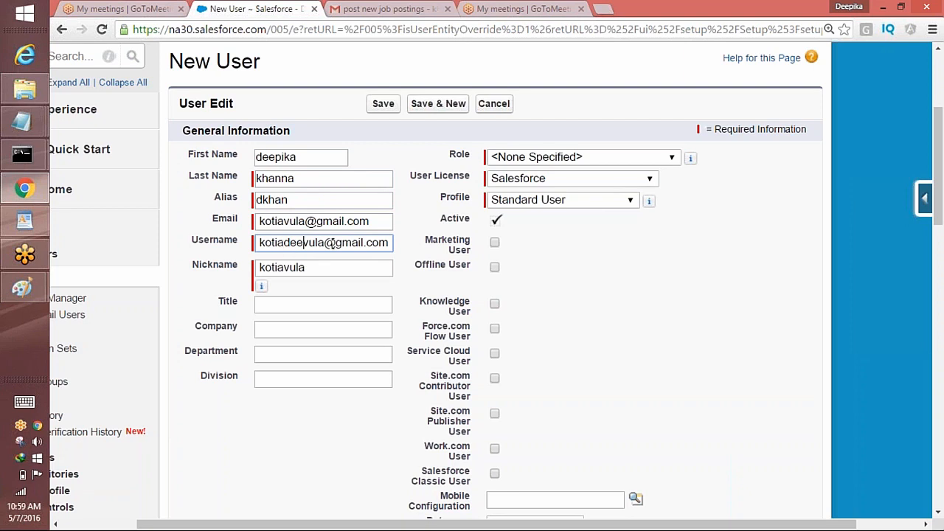
double_click(325, 245)
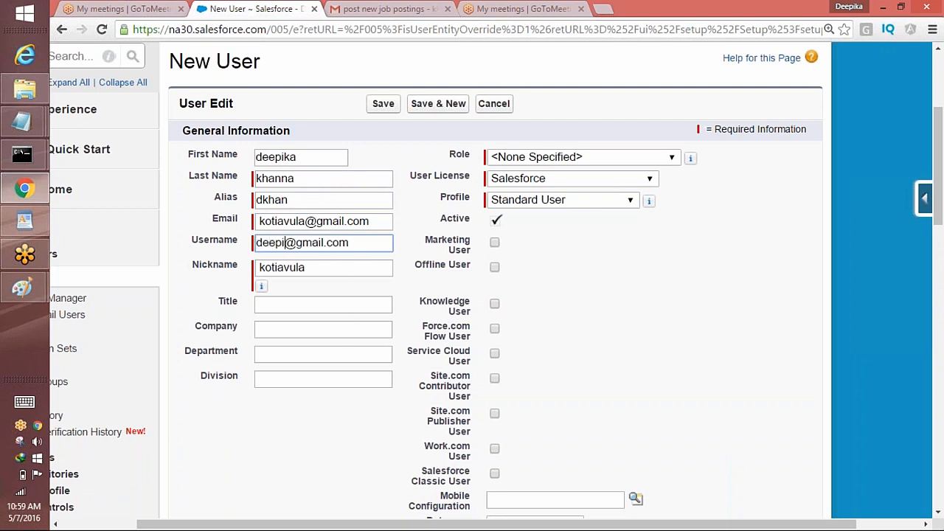
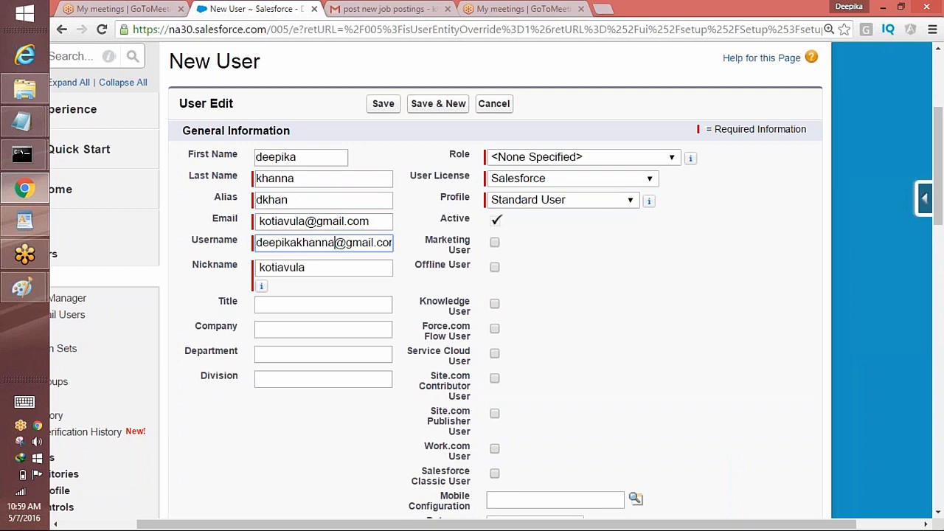
drag(334, 245, 223, 256)
key(ctrl+c)
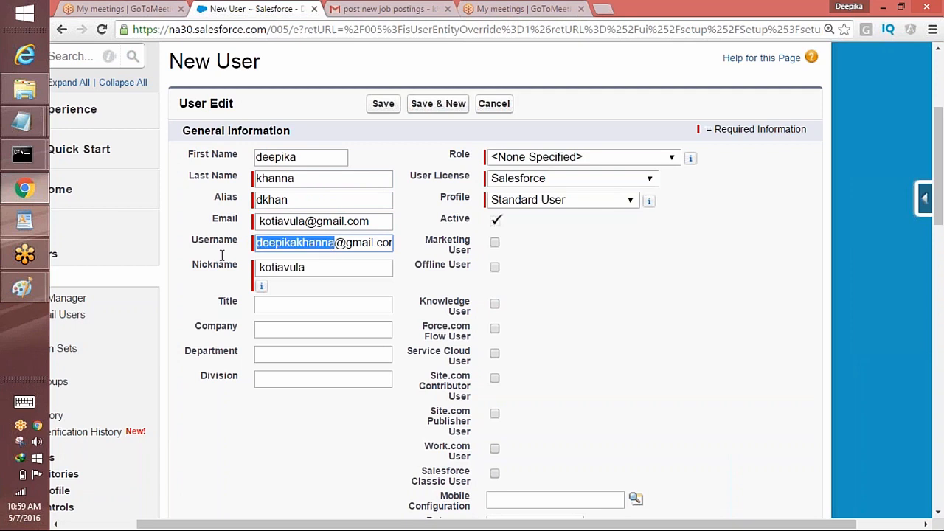
key(Tab)
key(ctrl+v)
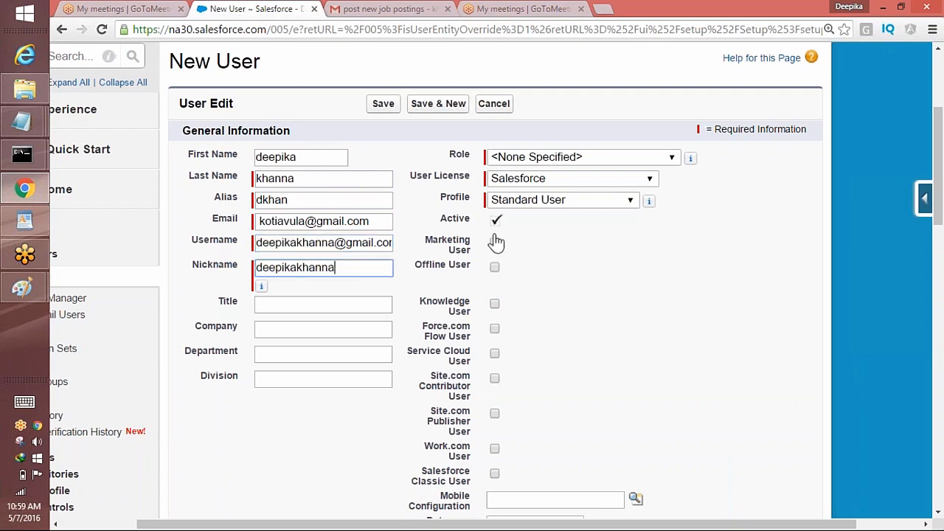
drag(940, 211, 907, 469)
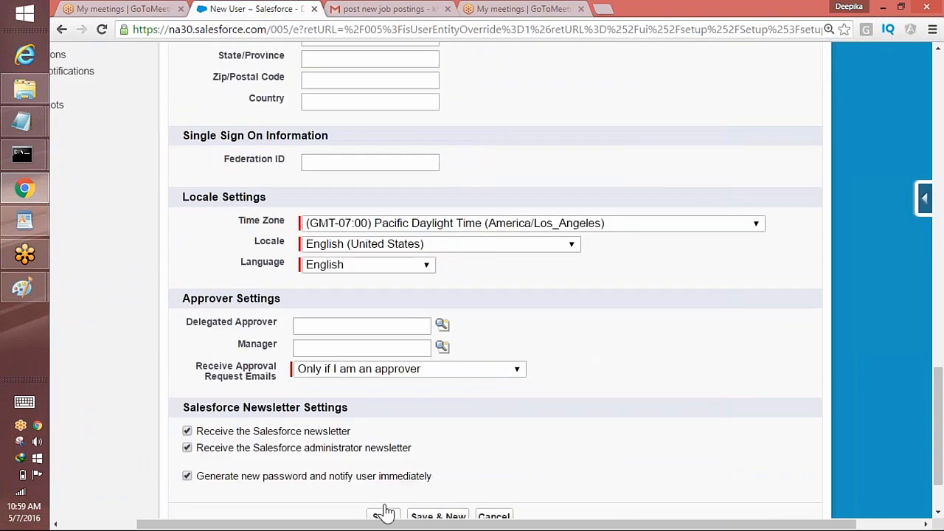
click(383, 514)
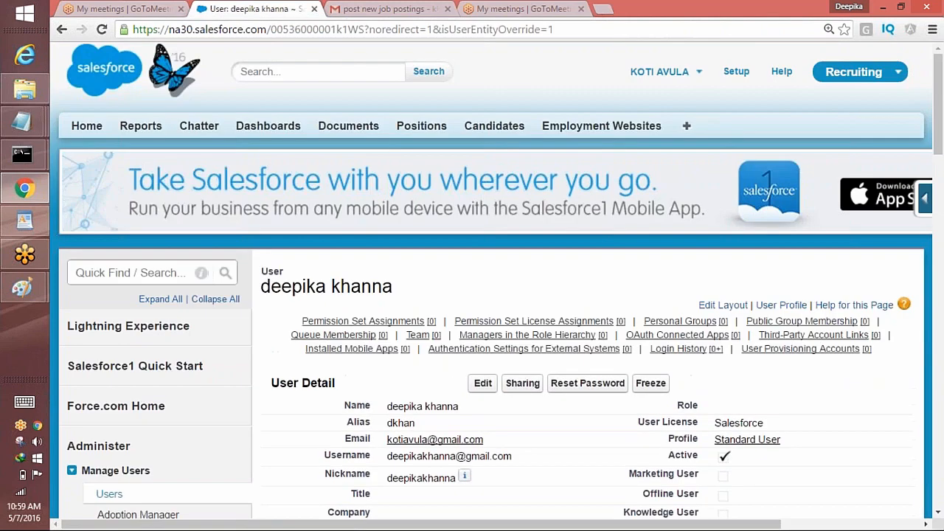
- Review the saved user's detail page, checking the username and e-mail values
mouse_move(940, 122)
mouse_down()
mouse_move(940, 214)
mouse_move(940, 140)
mouse_up()
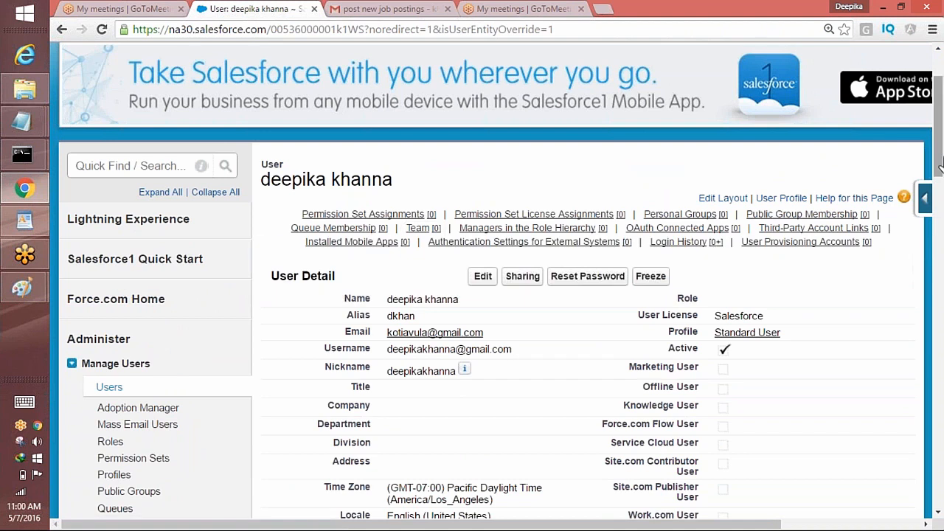
drag(940, 158, 941, 187)
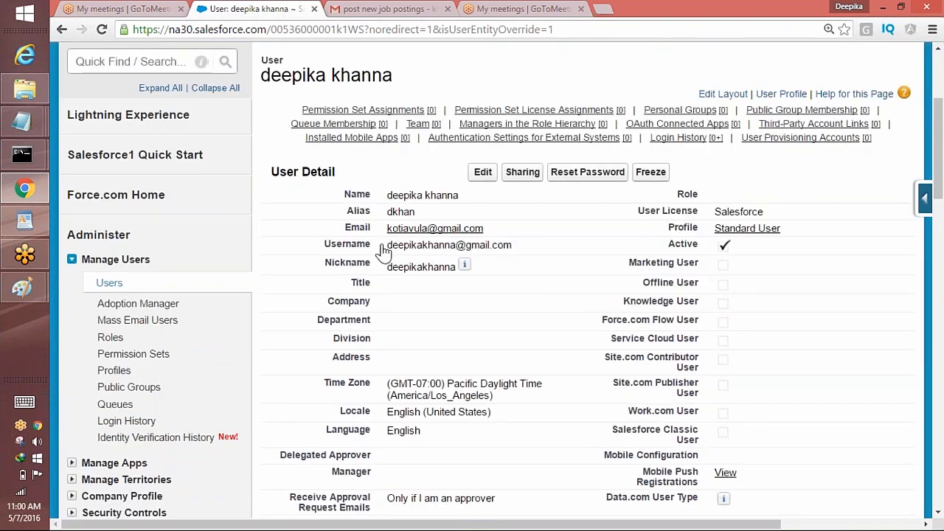
drag(386, 246, 518, 240)
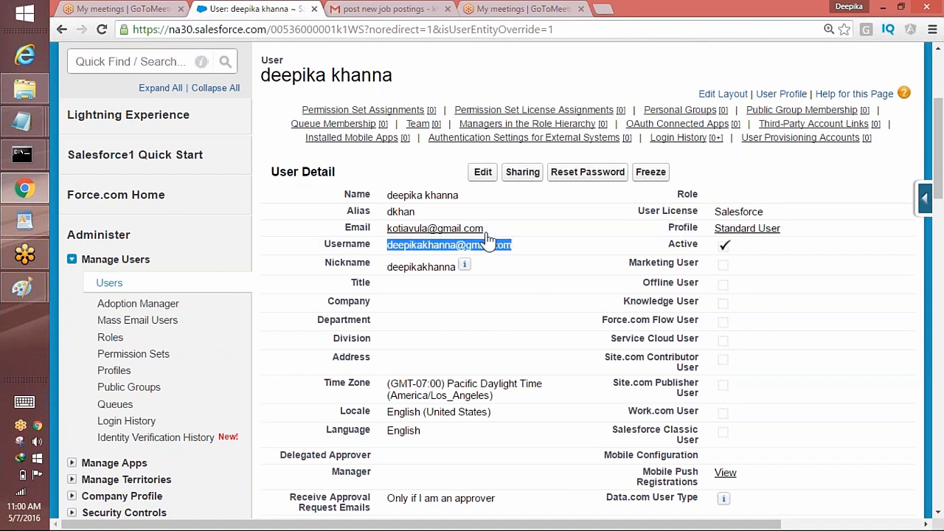
drag(486, 231, 391, 235)
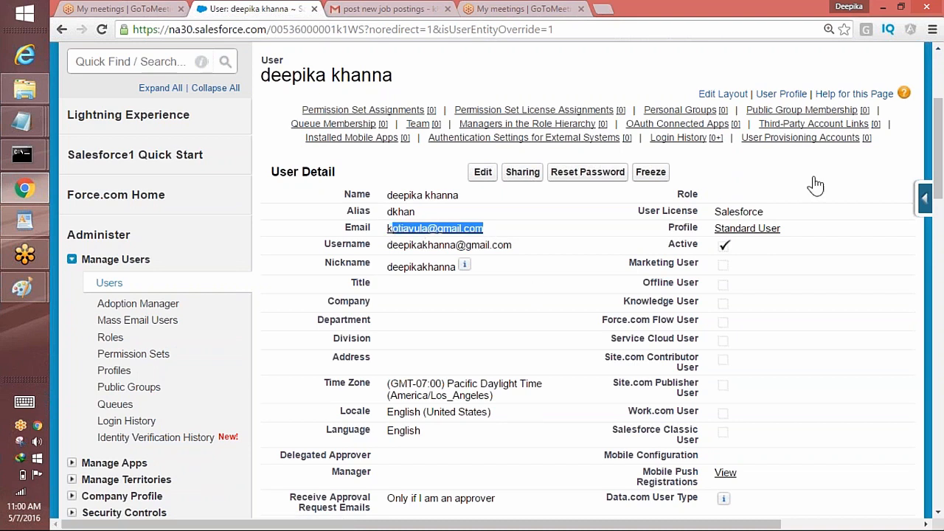
drag(940, 109, 938, 58)
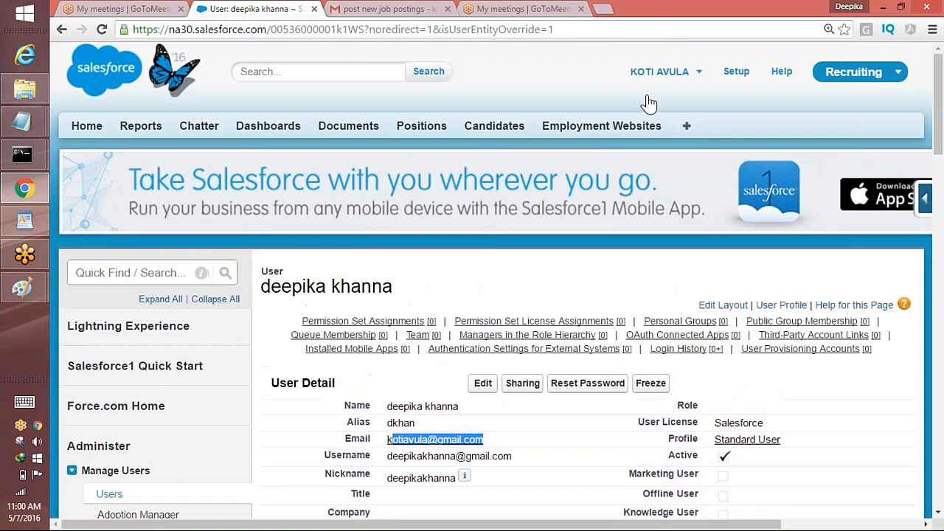
- Search Setup Quick Find for 'approv', open Approval Processes, then bring up the Approval Process sketch in Paint
double_click(670, 82)
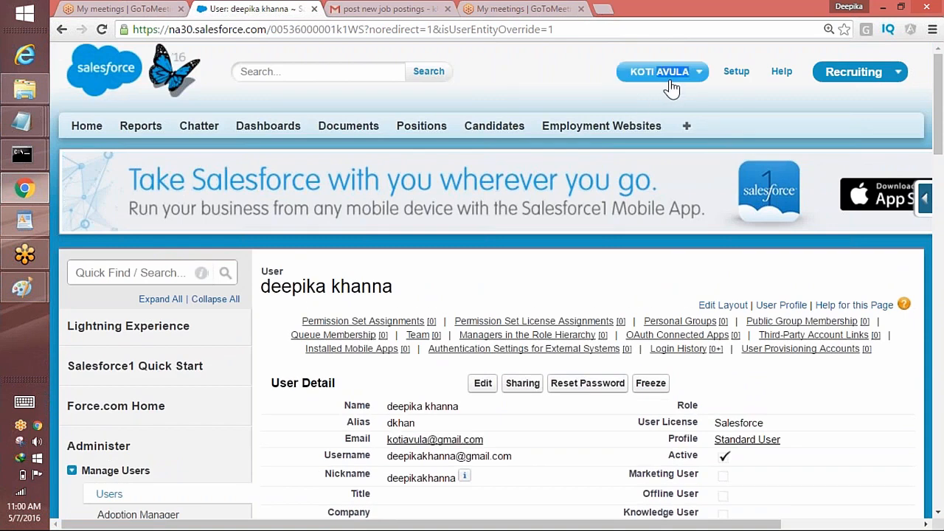
click(525, 96)
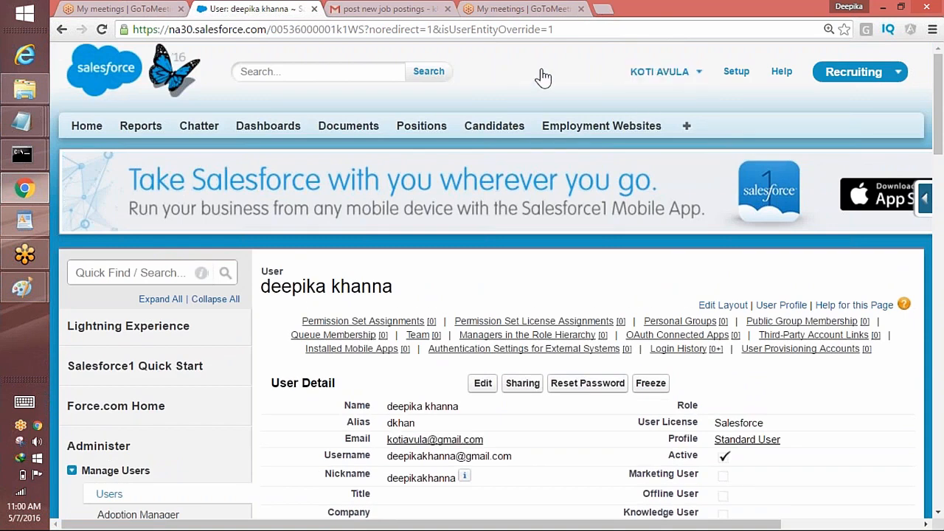
click(146, 276)
text(approv)
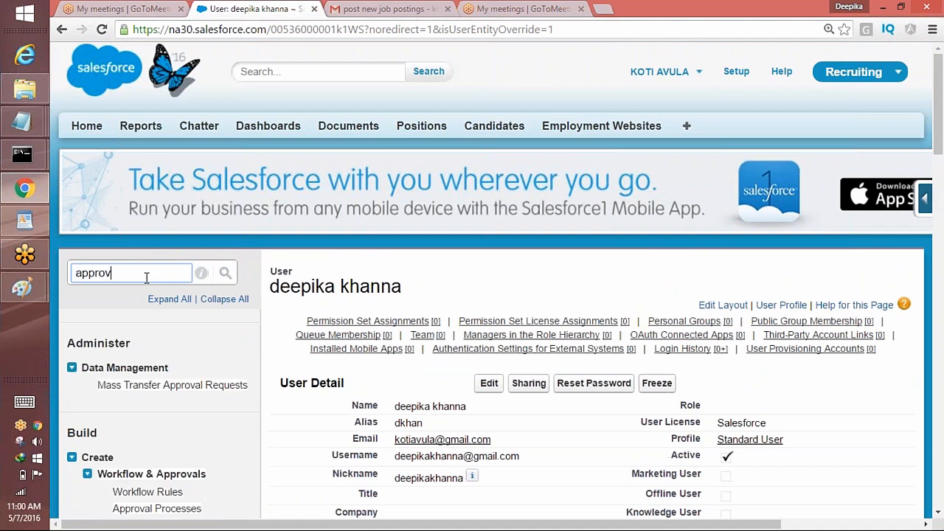
click(157, 509)
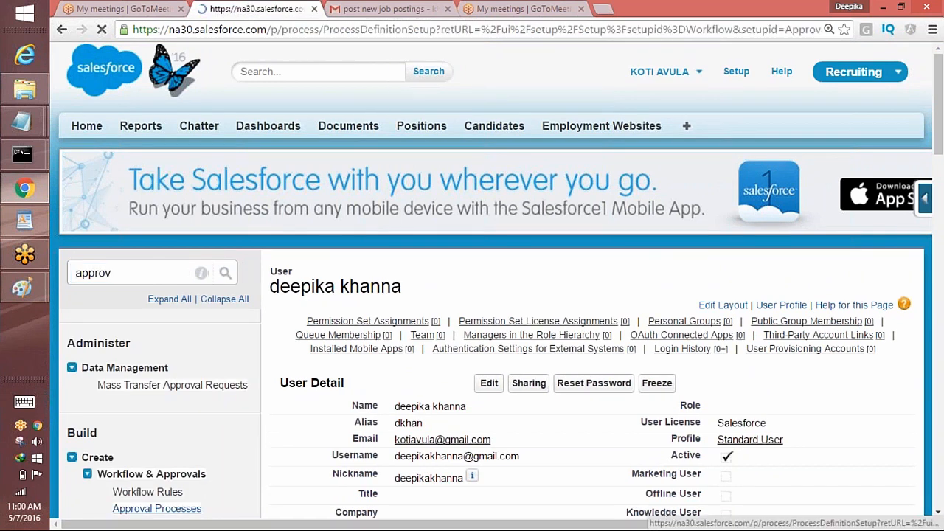
click(24, 288)
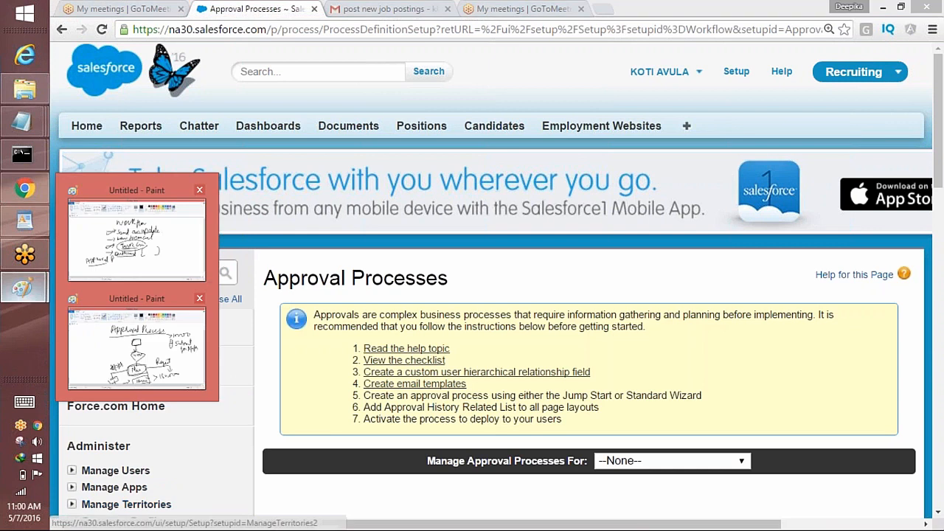
click(164, 360)
- On a fresh unsaved canvas, handwrite App and the rule Position > 150,000 → Manager
click(69, 24)
click(88, 48)
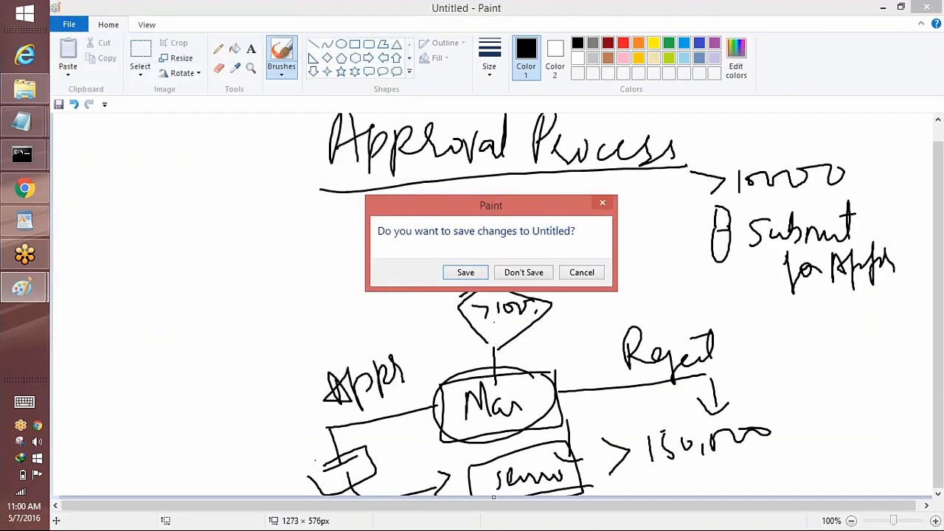
click(524, 272)
mouse_move(337, 171)
mouse_down()
mouse_move(338, 137)
mouse_move(351, 171)
mouse_up()
drag(331, 155, 383, 153)
mouse_move(397, 191)
mouse_down()
mouse_move(395, 211)
mouse_move(406, 199)
mouse_move(450, 193)
mouse_move(489, 197)
mouse_move(496, 209)
mouse_up()
mouse_move(523, 179)
mouse_down()
mouse_move(532, 183)
mouse_move(525, 208)
mouse_up()
mouse_move(567, 175)
mouse_down()
mouse_move(565, 203)
mouse_move(600, 176)
mouse_move(588, 202)
mouse_move(577, 205)
mouse_up()
mouse_move(599, 179)
mouse_down()
mouse_move(590, 187)
mouse_move(613, 202)
mouse_move(658, 187)
mouse_up()
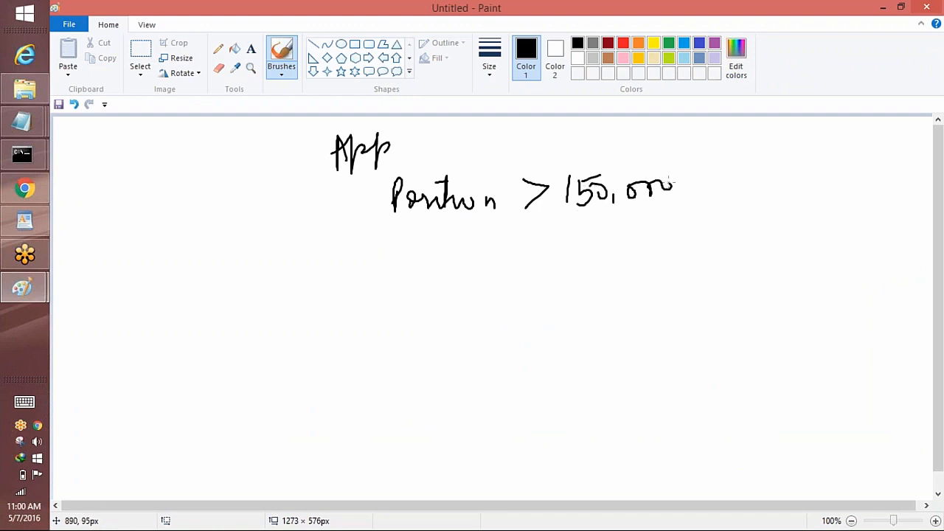
mouse_move(488, 225)
mouse_down()
mouse_move(509, 254)
mouse_move(560, 231)
mouse_move(582, 251)
mouse_move(665, 243)
mouse_move(660, 268)
mouse_up()
drag(673, 245, 705, 238)
drag(571, 262, 692, 254)
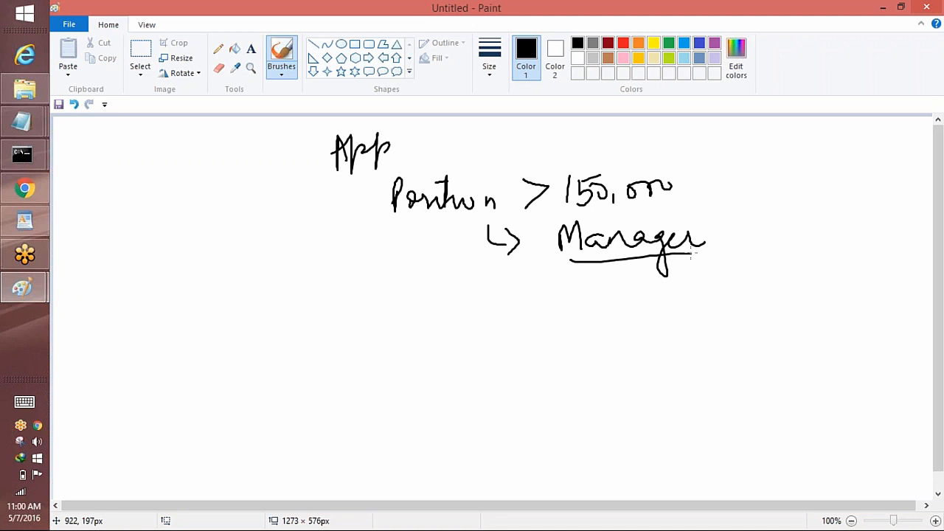
- Box the Position rule, underline 150,000 and Manager, write Submit beside it and circle 150,000
mouse_move(372, 174)
mouse_down()
mouse_move(380, 252)
mouse_move(686, 148)
mouse_move(715, 222)
mouse_move(483, 276)
mouse_move(398, 278)
mouse_up()
drag(382, 236, 396, 272)
click(459, 182)
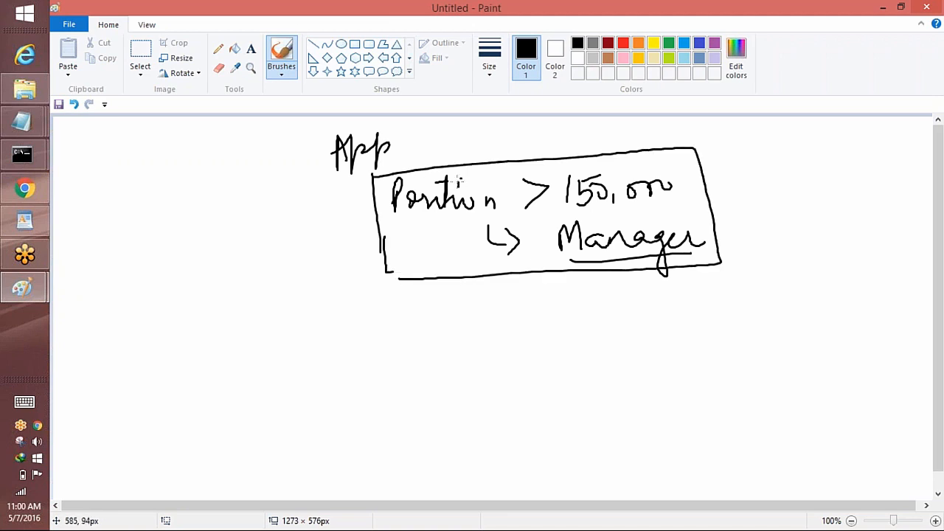
drag(562, 214, 671, 197)
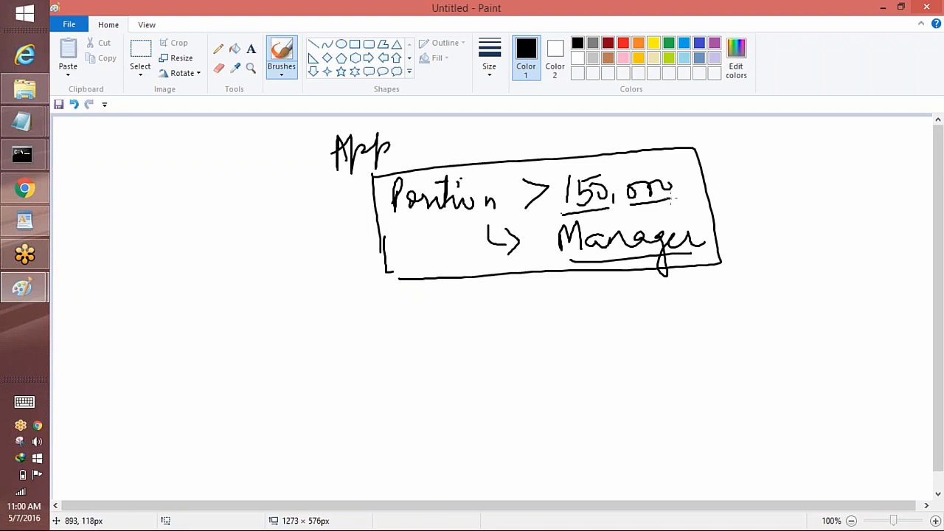
drag(553, 269, 693, 252)
mouse_move(788, 197)
mouse_down()
mouse_move(774, 221)
mouse_move(846, 206)
mouse_move(866, 214)
mouse_move(880, 193)
mouse_up()
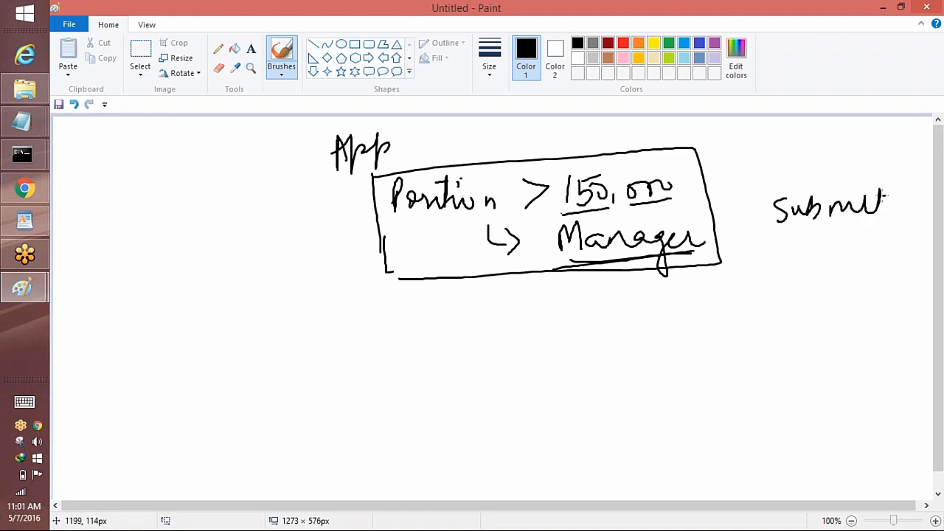
mouse_move(666, 157)
mouse_down()
mouse_move(559, 220)
mouse_move(645, 159)
mouse_up()
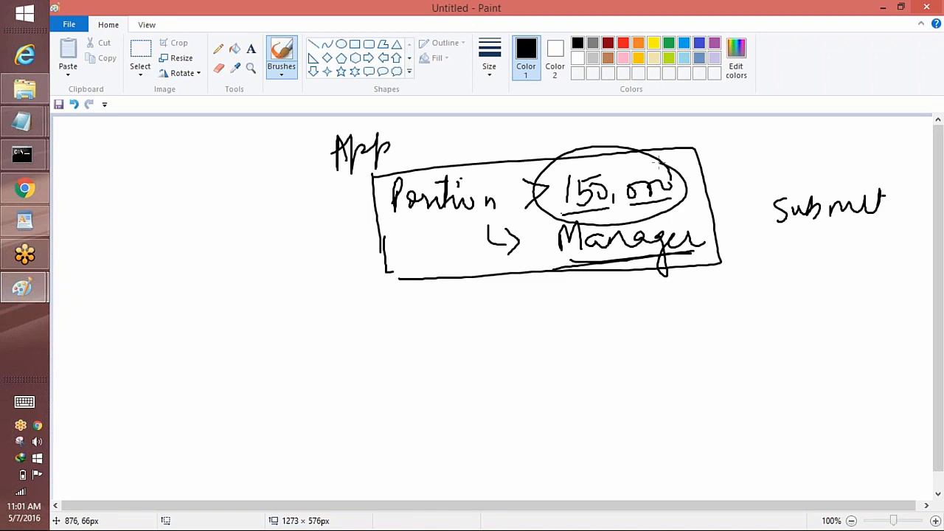
drag(564, 219, 662, 203)
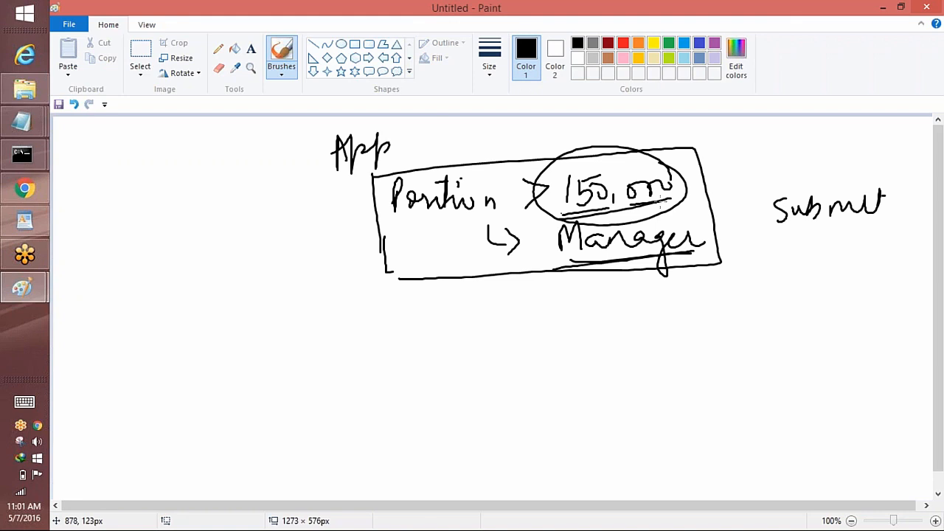
- Note a >5000 condition with an arrow to approver A, re-circle 150,000 and divide the box
mouse_move(750, 257)
mouse_down()
mouse_move(761, 282)
mouse_move(846, 257)
mouse_up()
drag(769, 297, 866, 280)
drag(808, 299, 831, 315)
mouse_move(829, 308)
mouse_down()
mouse_move(831, 328)
mouse_move(867, 330)
mouse_up()
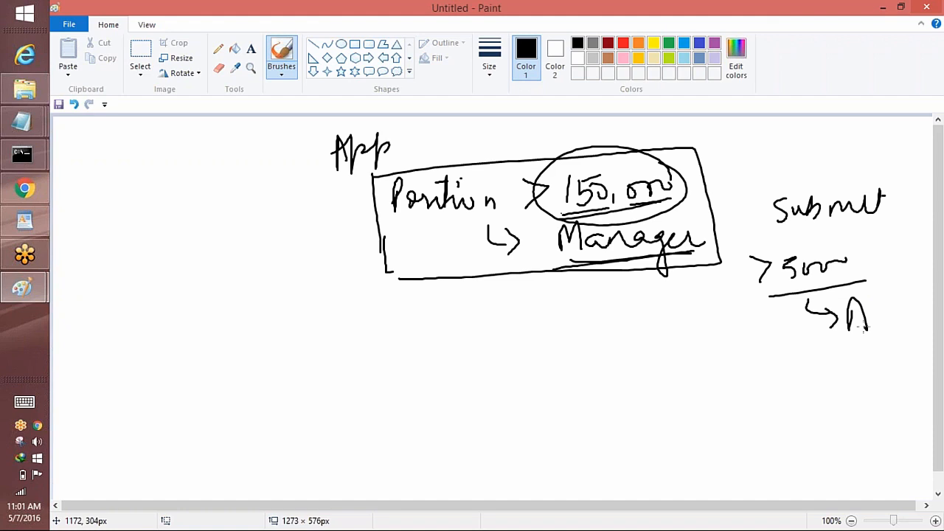
mouse_move(656, 161)
mouse_down()
mouse_move(536, 201)
mouse_move(642, 214)
mouse_move(673, 184)
mouse_move(561, 152)
mouse_move(653, 200)
mouse_move(668, 197)
mouse_up()
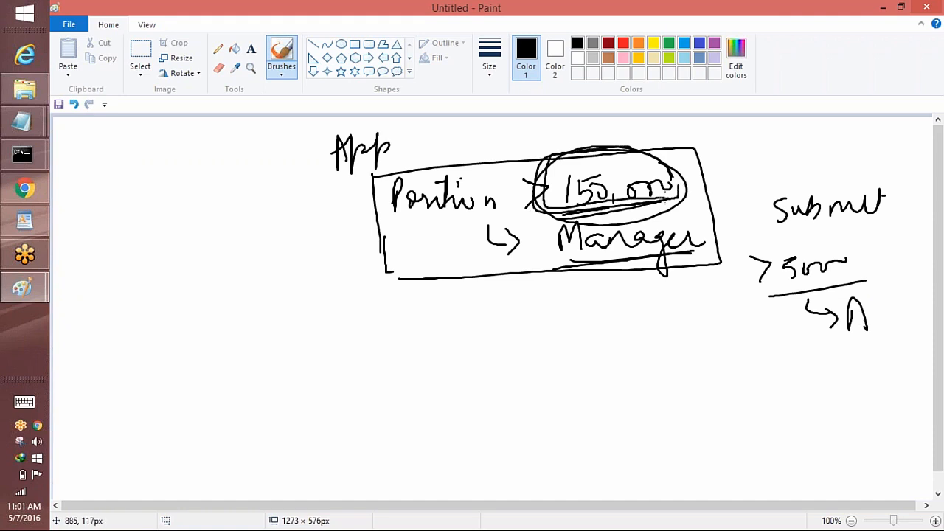
drag(596, 296, 597, 332)
mouse_move(606, 313)
mouse_down()
mouse_move(609, 324)
mouse_move(640, 315)
mouse_up()
mouse_move(551, 178)
mouse_down()
mouse_move(556, 273)
mouse_move(545, 267)
mouse_move(546, 198)
mouse_move(547, 271)
mouse_up()
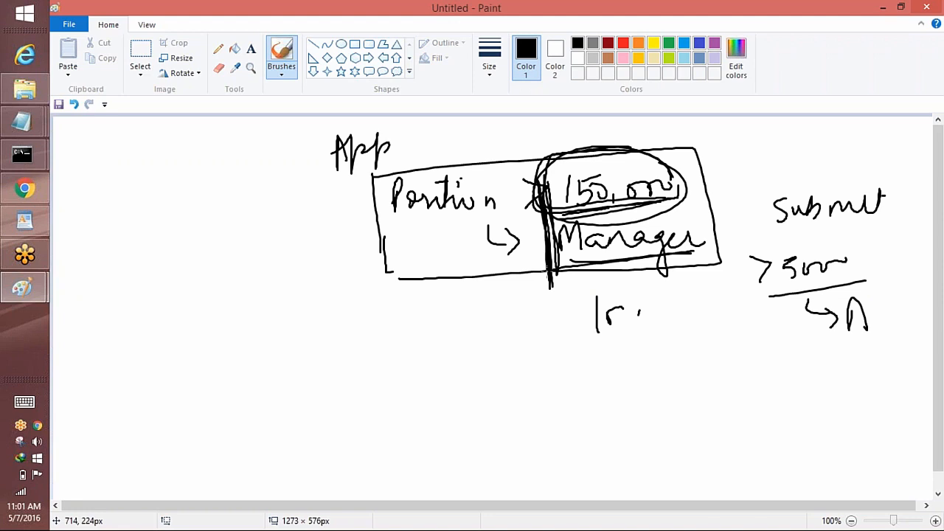
click(883, 7)
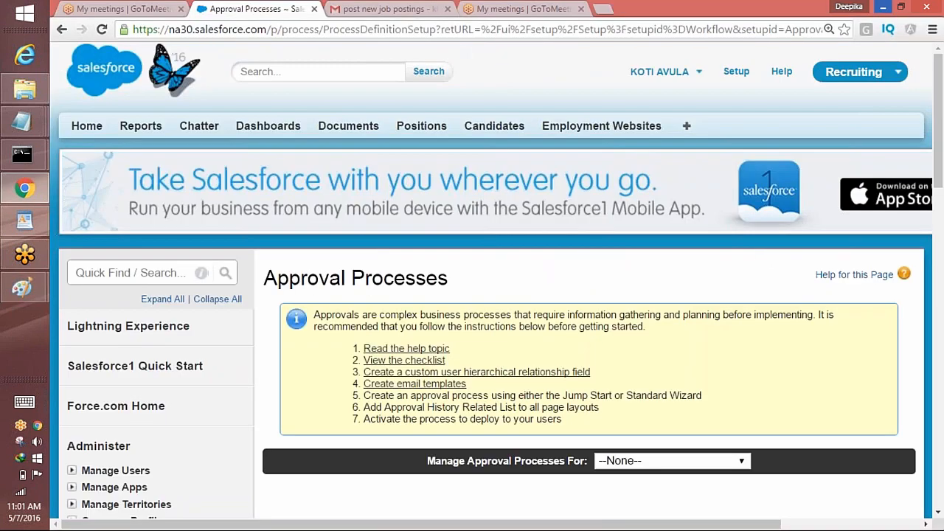
- Search 'approv' in Quick Find and open the Approval Processes setup page
click(127, 275)
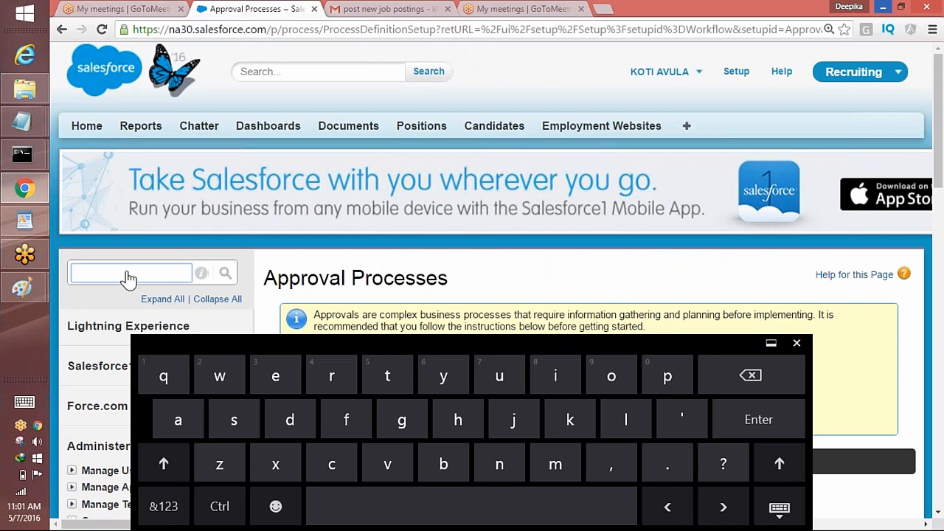
text(app)
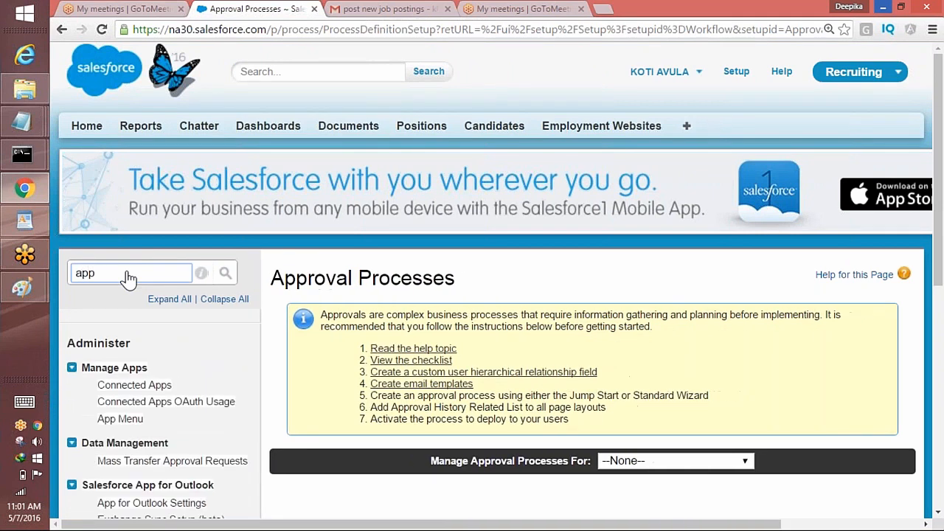
text(rov)
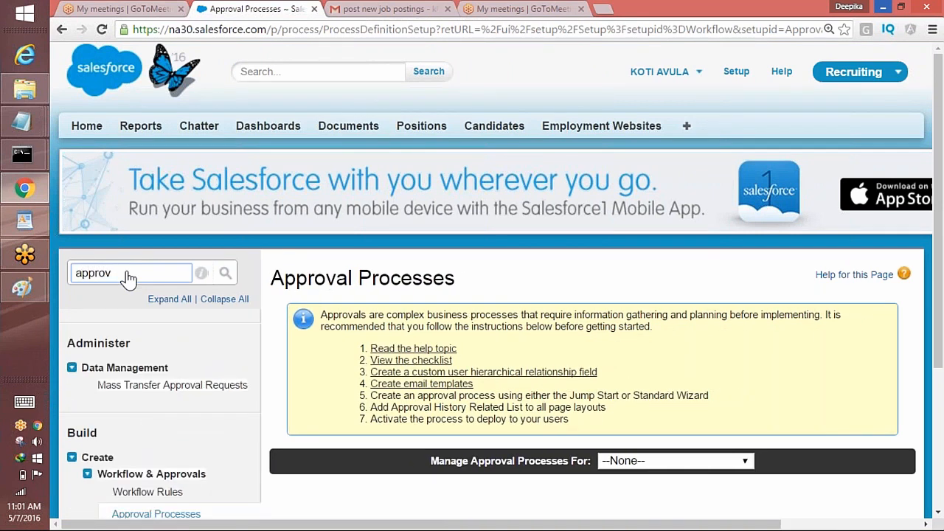
scroll(204, 302, down, 2)
click(182, 404)
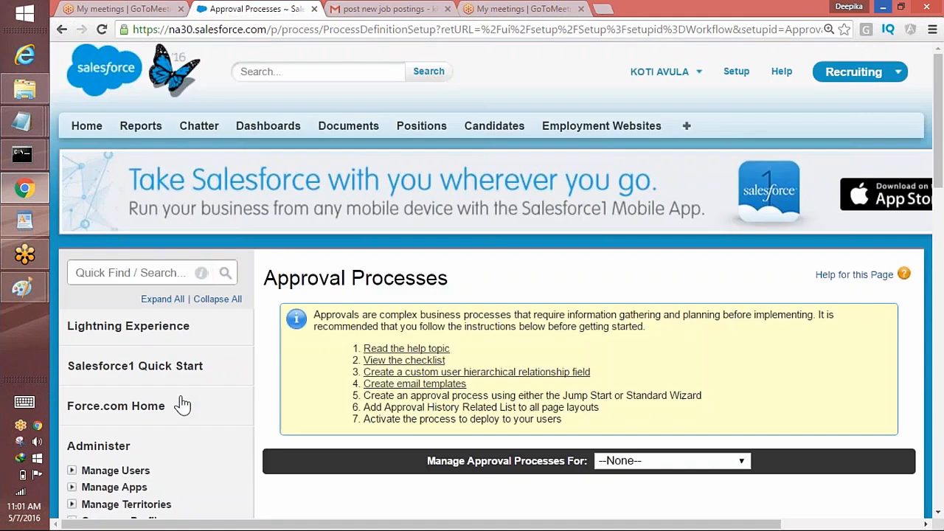
- Choose Position as the object and start a new process with the Jump Start Wizard
scroll(580, 357, down, 3)
click(666, 283)
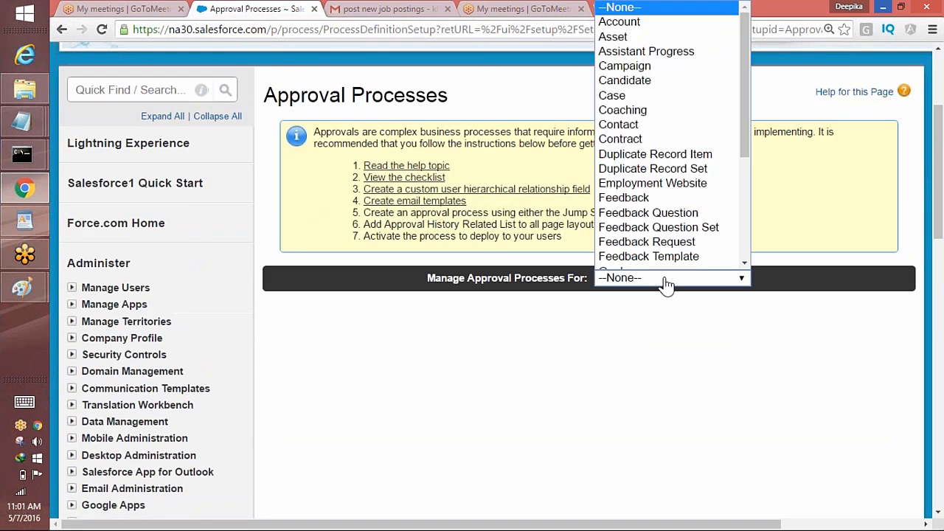
drag(746, 155, 748, 260)
click(619, 189)
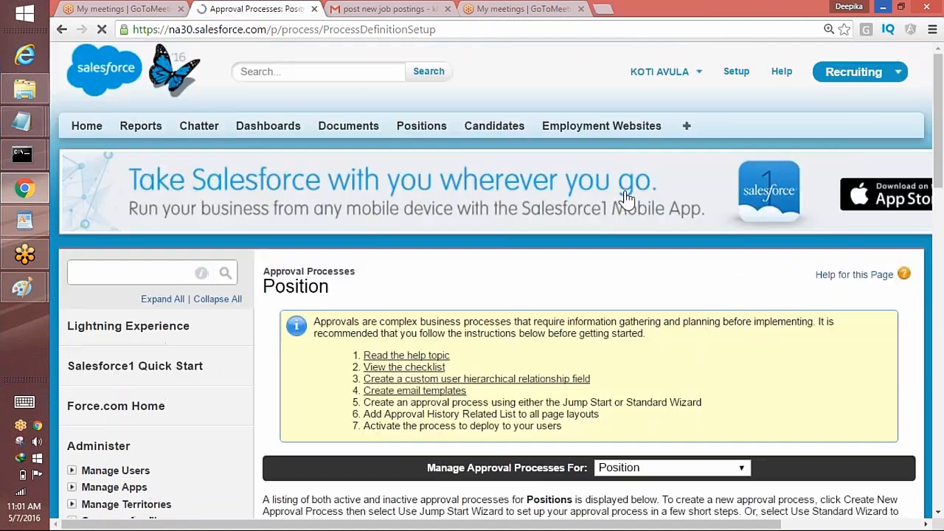
scroll(559, 313, down, 4)
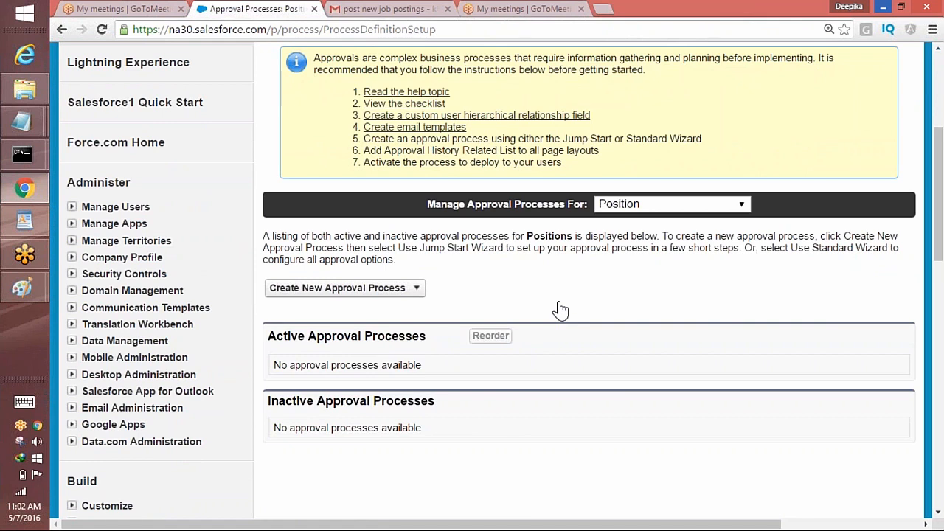
click(384, 294)
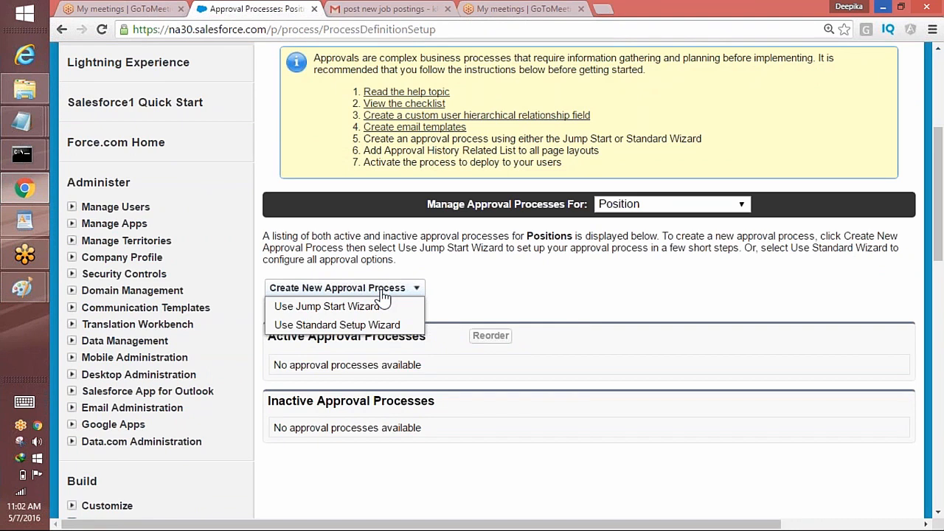
click(378, 306)
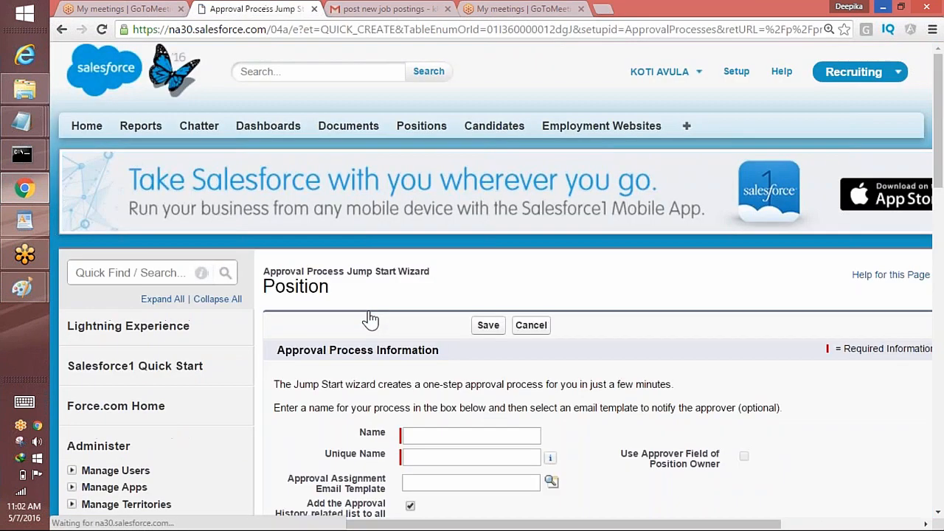
scroll(674, 232, down, 3)
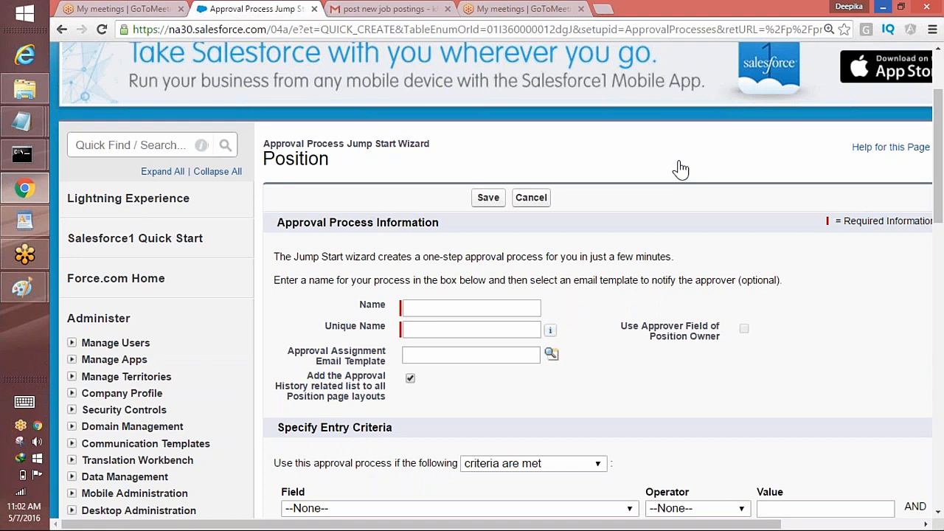
- Enter the approval process name and let the Unique Name auto-fill from it
click(418, 310)
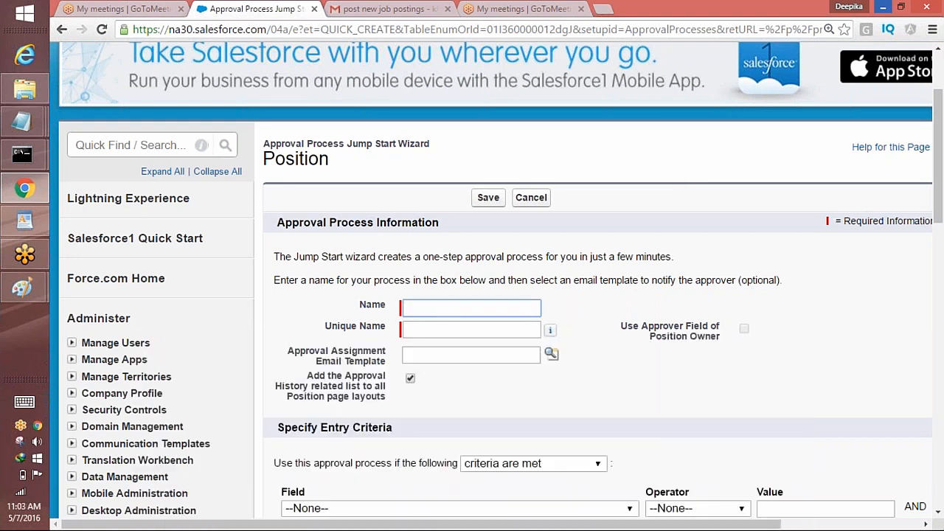
click(464, 312)
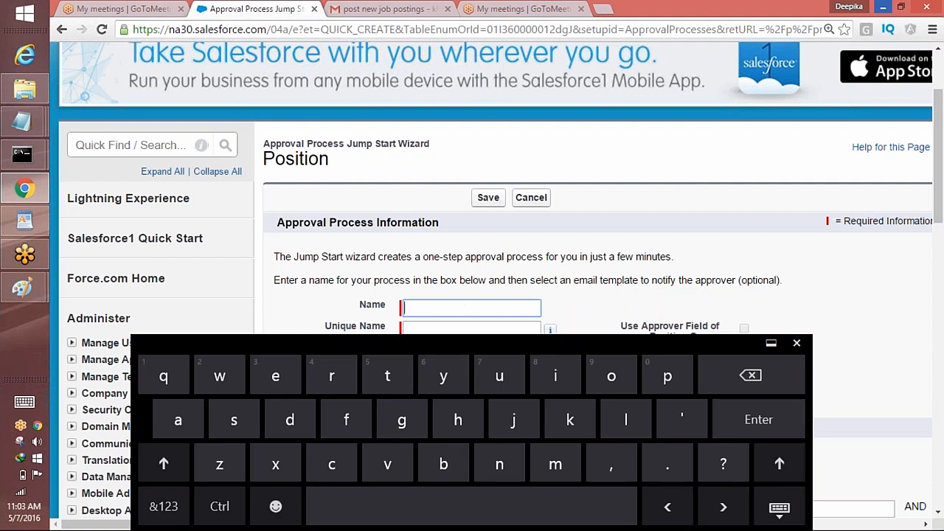
text(appr)
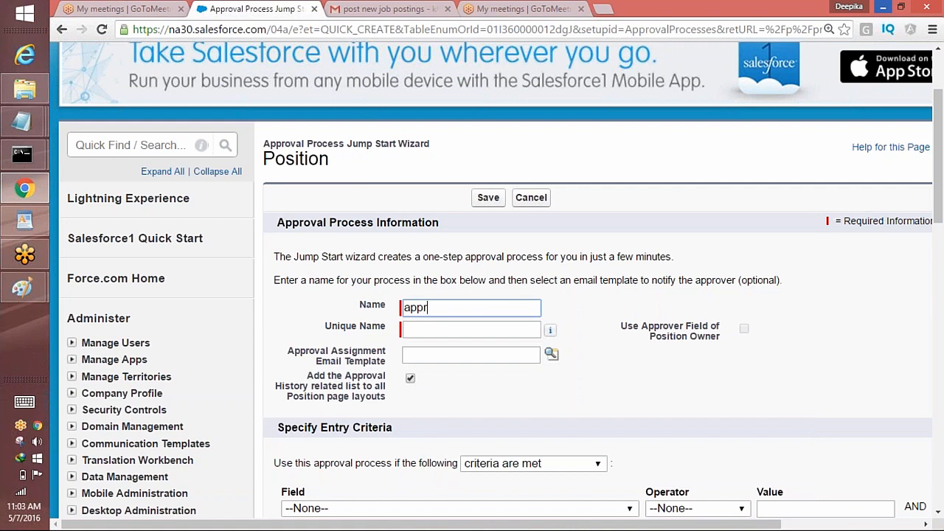
text(oval from deepika)
key(Tab)
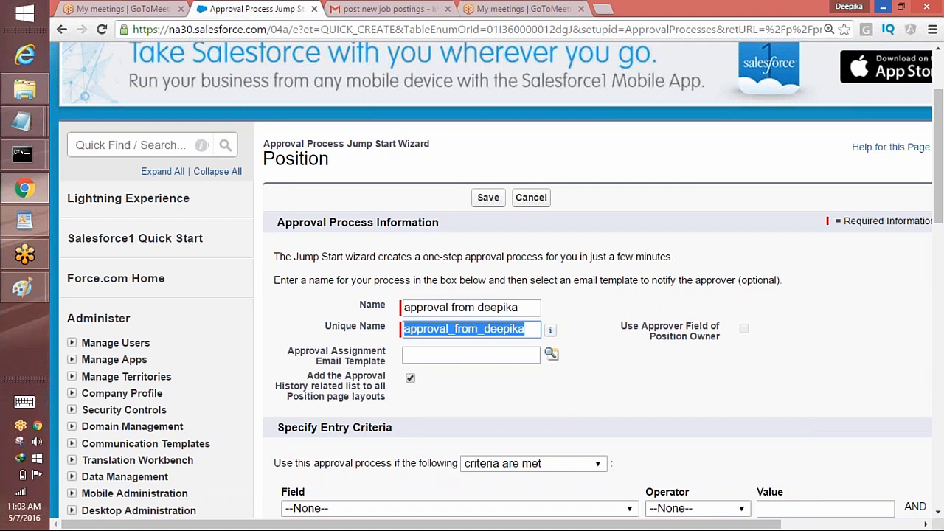
- Pick HTML Recruiting as the assignment email template from the lookup
click(552, 356)
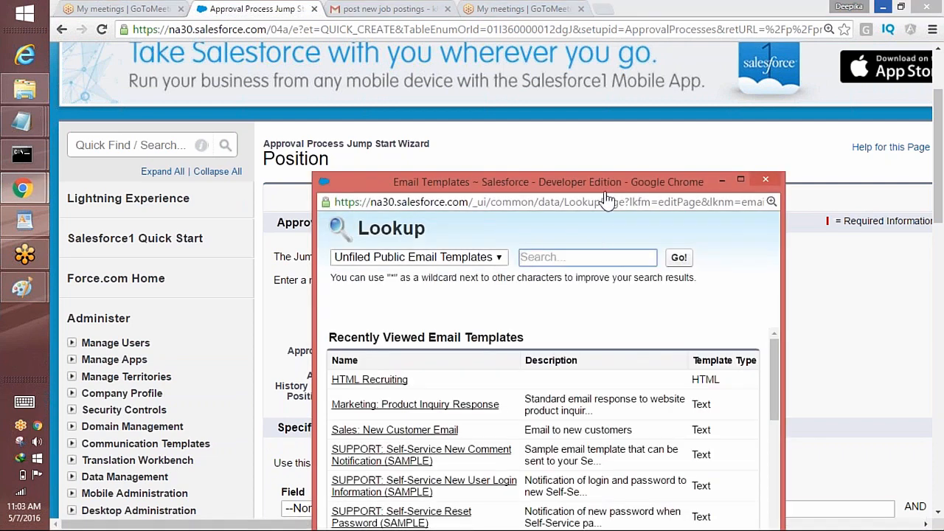
drag(618, 185, 648, 137)
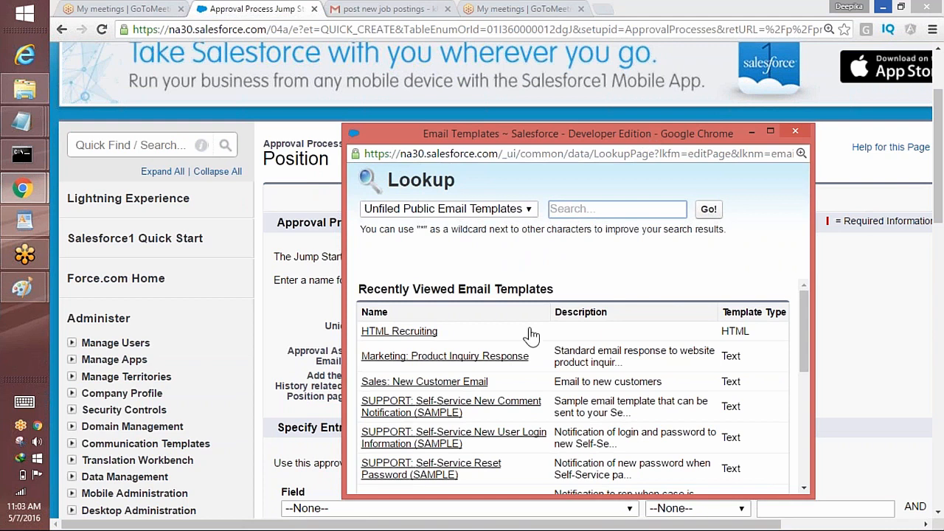
click(424, 333)
click(620, 396)
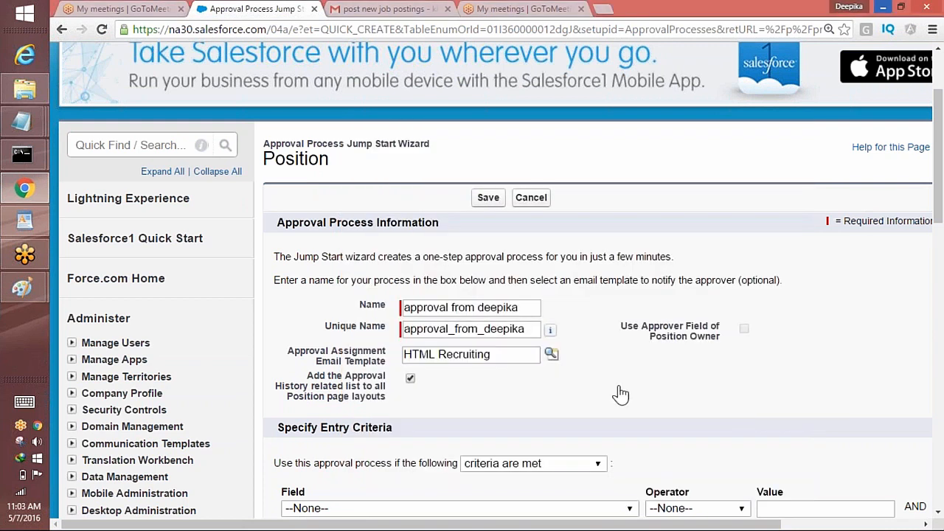
drag(939, 194, 940, 253)
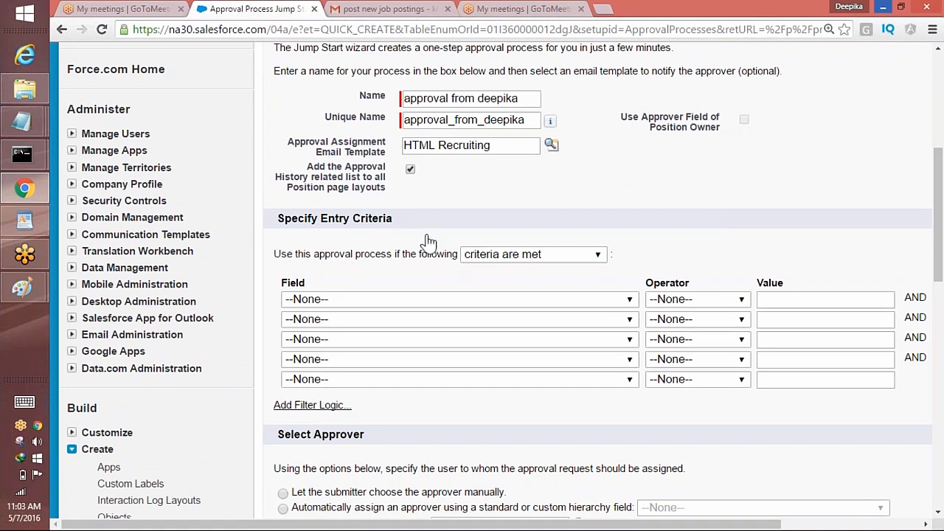
- Set the entry criterion to Position: Max Pay greater than 50000, then switch to the Paint sketch
drag(940, 236, 942, 241)
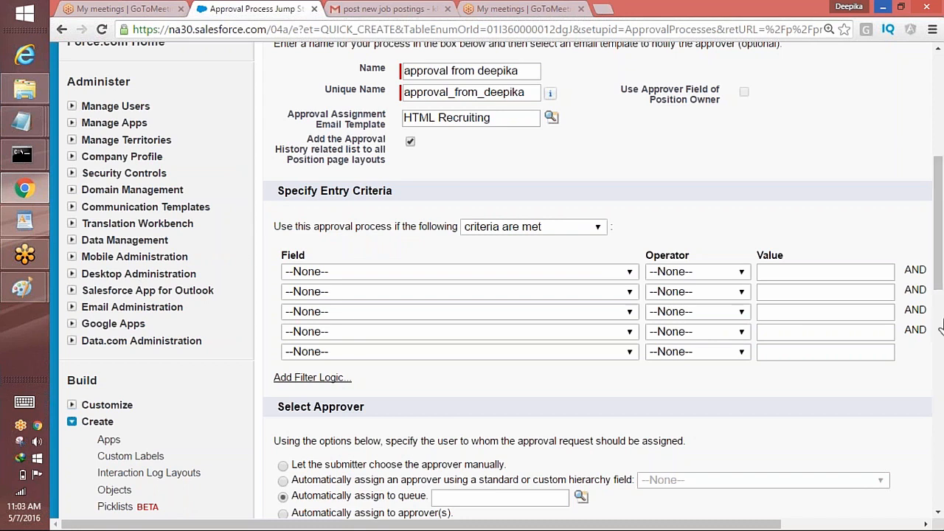
click(580, 271)
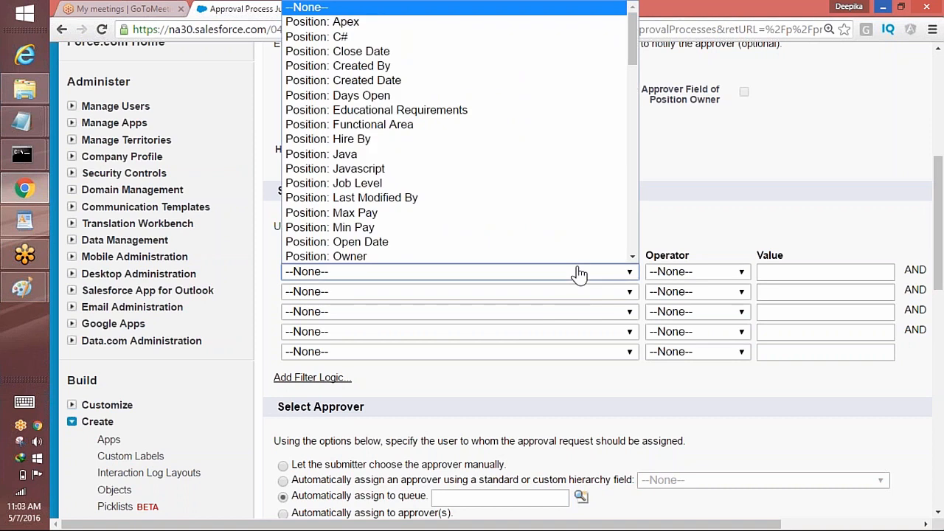
click(439, 214)
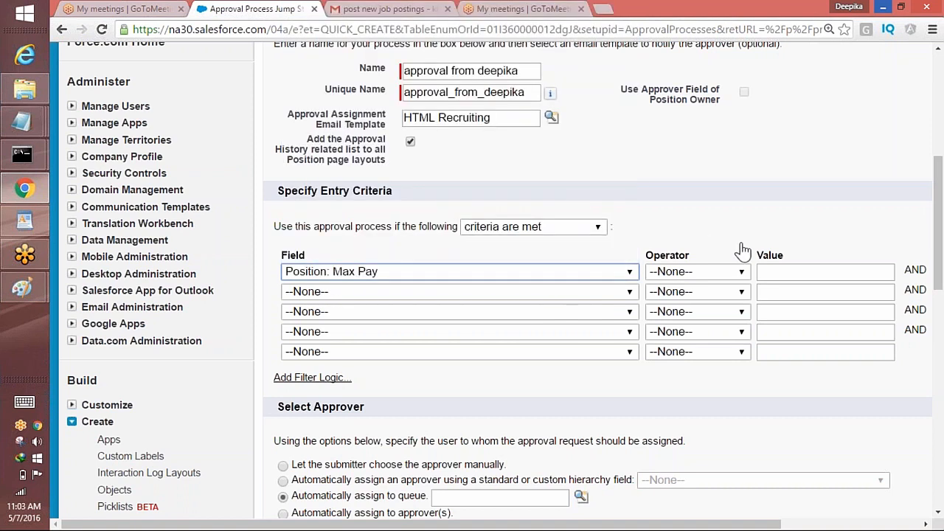
click(740, 271)
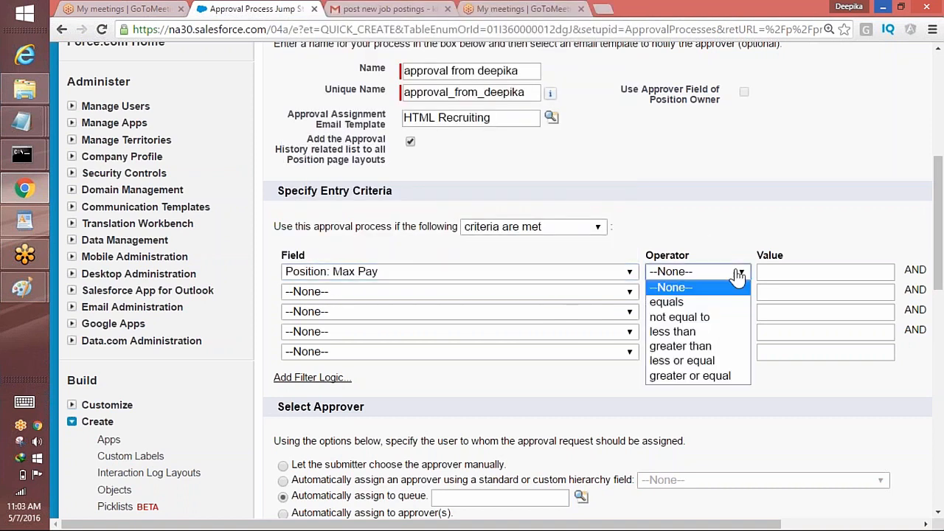
click(680, 346)
click(784, 275)
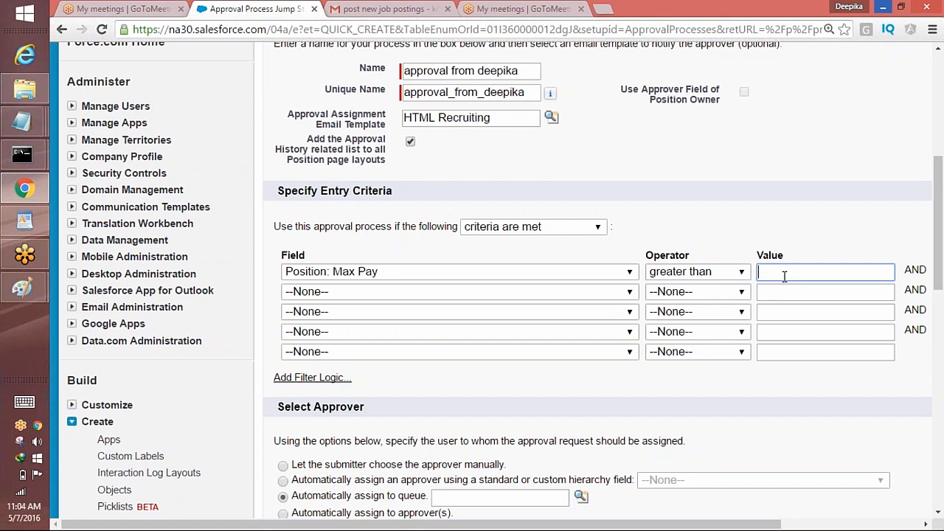
text(50000)
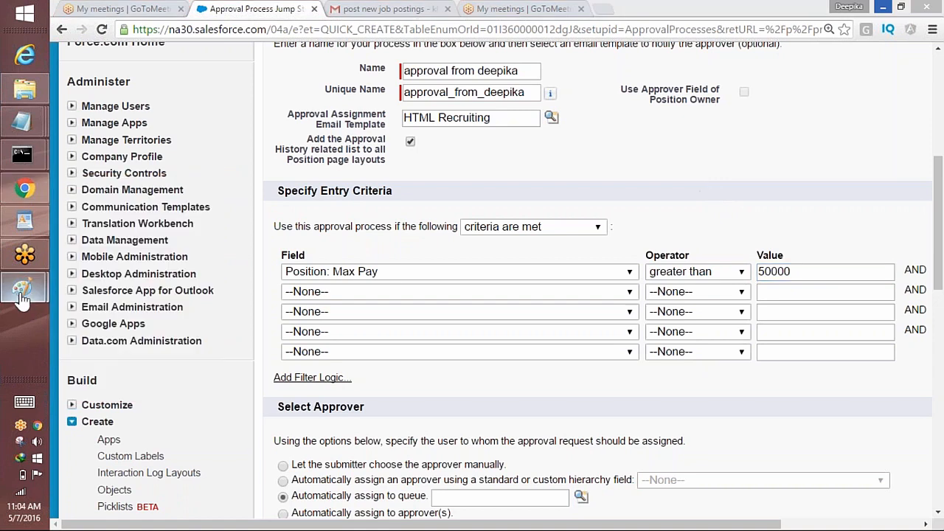
mouse_move(24, 288)
click(127, 357)
- Handwrite 100 R and the tier 20 → ₹50000 below the Position box
drag(298, 309, 299, 341)
drag(310, 315, 357, 329)
drag(356, 295, 385, 319)
drag(283, 377, 302, 393)
drag(324, 369, 377, 355)
mouse_move(365, 356)
mouse_down()
mouse_move(372, 367)
mouse_move(411, 355)
mouse_up()
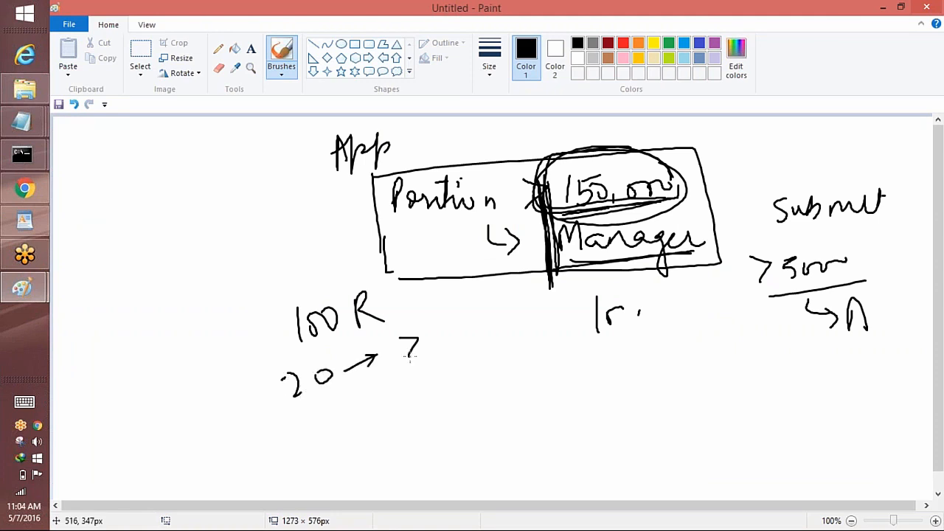
mouse_move(442, 323)
mouse_down()
mouse_move(431, 351)
mouse_move(419, 349)
mouse_up()
mouse_move(459, 321)
mouse_down()
mouse_move(450, 335)
mouse_move(481, 330)
mouse_move(514, 310)
mouse_move(507, 296)
mouse_up()
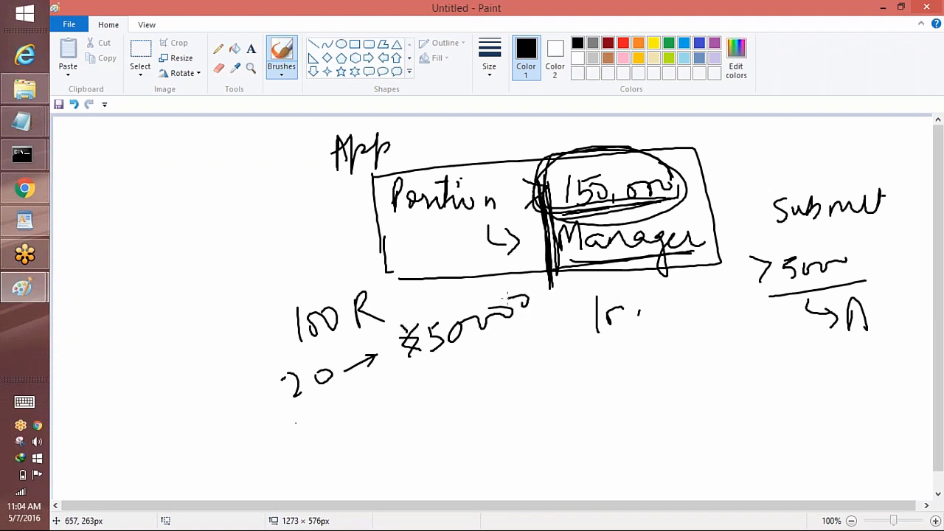
- Add the 30 and 50 experience tiers with their higher salaries below
mouse_move(296, 423)
mouse_down()
mouse_move(321, 431)
mouse_move(315, 441)
mouse_up()
drag(333, 414, 383, 397)
drag(414, 376, 422, 396)
mouse_move(450, 368)
mouse_down()
mouse_move(460, 384)
mouse_move(546, 339)
mouse_up()
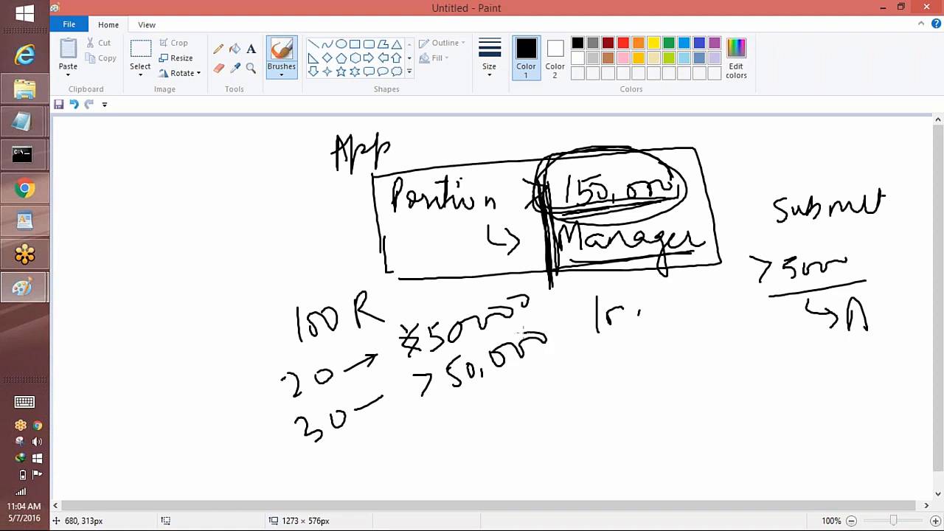
click(322, 456)
click(328, 464)
click(286, 382)
mouse_move(360, 462)
mouse_down()
mouse_move(345, 476)
mouse_move(375, 454)
mouse_up()
mouse_move(400, 448)
mouse_down()
mouse_move(423, 436)
mouse_move(447, 446)
mouse_up()
mouse_move(465, 405)
mouse_down()
mouse_move(520, 410)
mouse_move(570, 380)
mouse_move(550, 364)
mouse_up()
- Write Entry at the left and less-than-50,000 / greater-than-5000 notes on the right
mouse_move(159, 253)
mouse_down()
mouse_move(186, 285)
mouse_move(230, 268)
mouse_up()
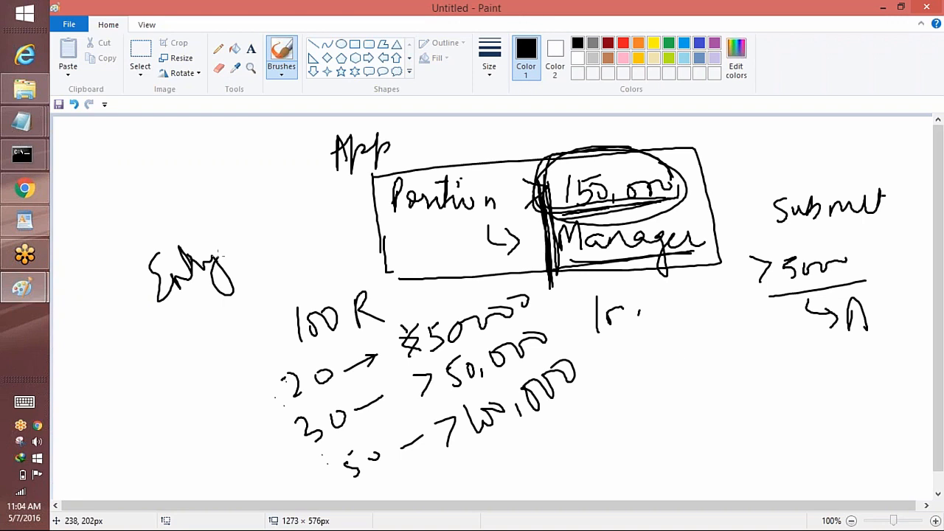
mouse_move(686, 354)
mouse_down()
mouse_move(688, 380)
mouse_move(712, 355)
mouse_move(740, 376)
mouse_up()
drag(754, 354, 750, 372)
drag(662, 414, 679, 444)
mouse_move(714, 406)
mouse_down()
mouse_move(701, 423)
mouse_move(713, 439)
mouse_up()
drag(722, 411, 779, 392)
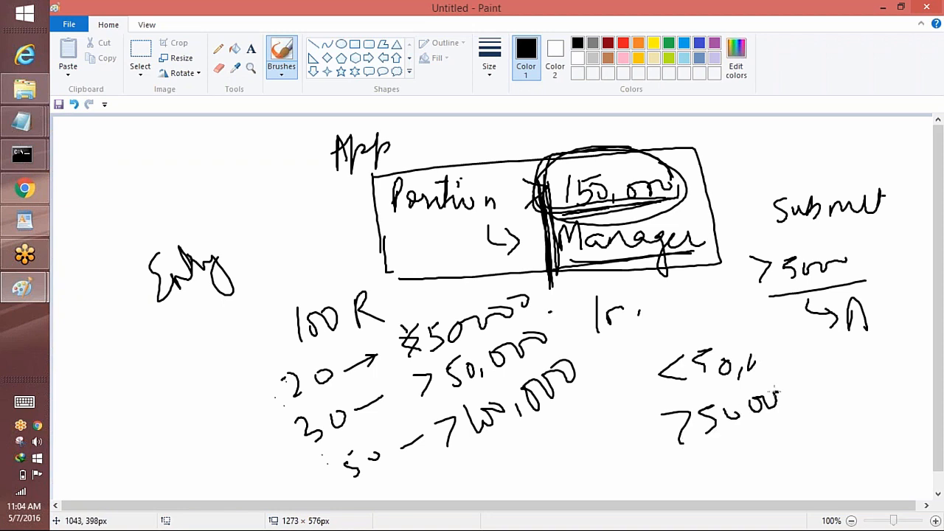
- Box the 30 and 50 tiers and circle 100 R together with ₹50000
drag(551, 313, 499, 322)
mouse_move(310, 481)
mouse_down()
mouse_move(282, 425)
mouse_move(595, 324)
mouse_move(338, 493)
mouse_move(447, 364)
mouse_move(610, 388)
mouse_move(321, 492)
mouse_move(548, 413)
mouse_move(472, 357)
mouse_move(342, 392)
mouse_up()
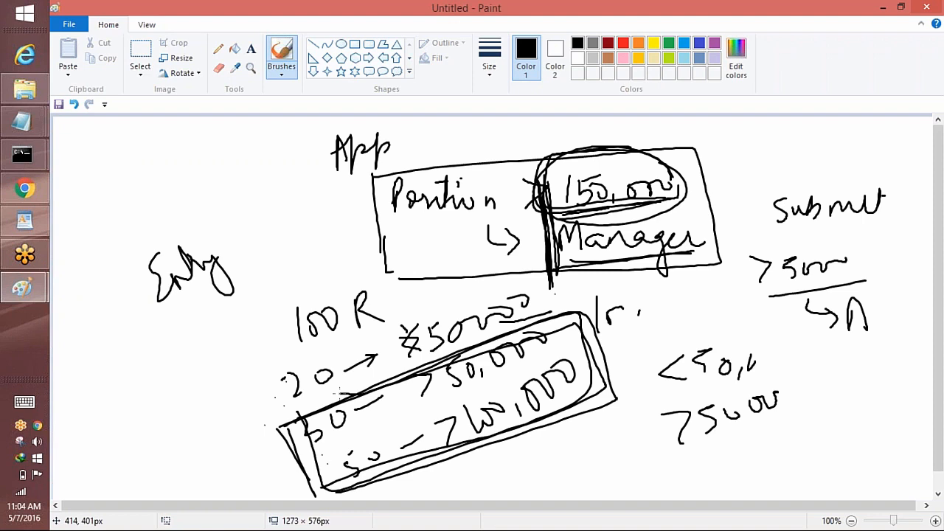
mouse_move(555, 294)
mouse_down()
mouse_move(393, 302)
mouse_move(469, 298)
mouse_up()
drag(330, 322, 453, 334)
drag(432, 294, 337, 384)
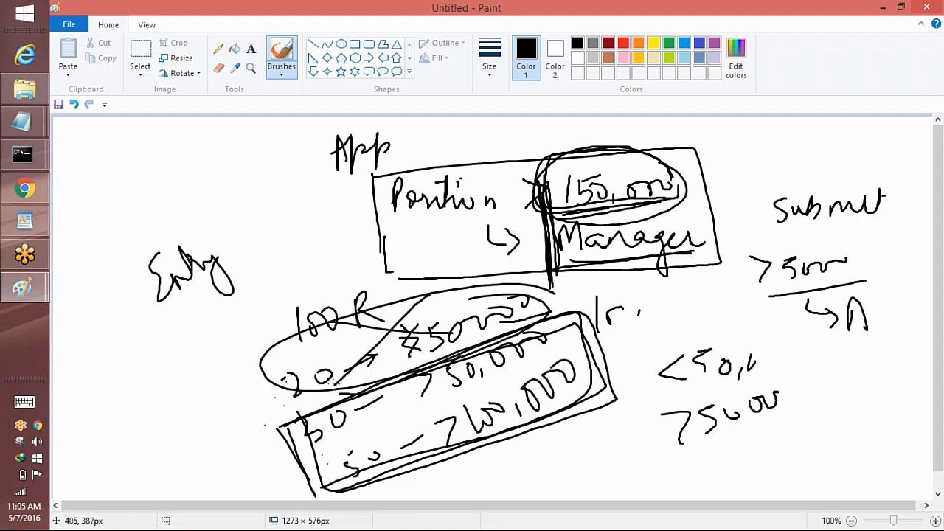
drag(330, 333, 410, 343)
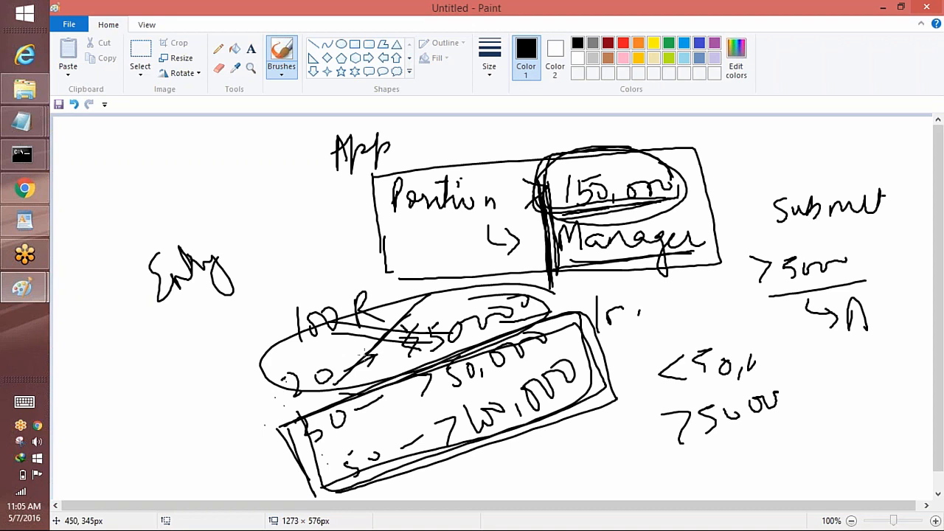
- Discard the old sketch for a new canvas and write Entry > 50,000, underlined
click(69, 24)
click(81, 47)
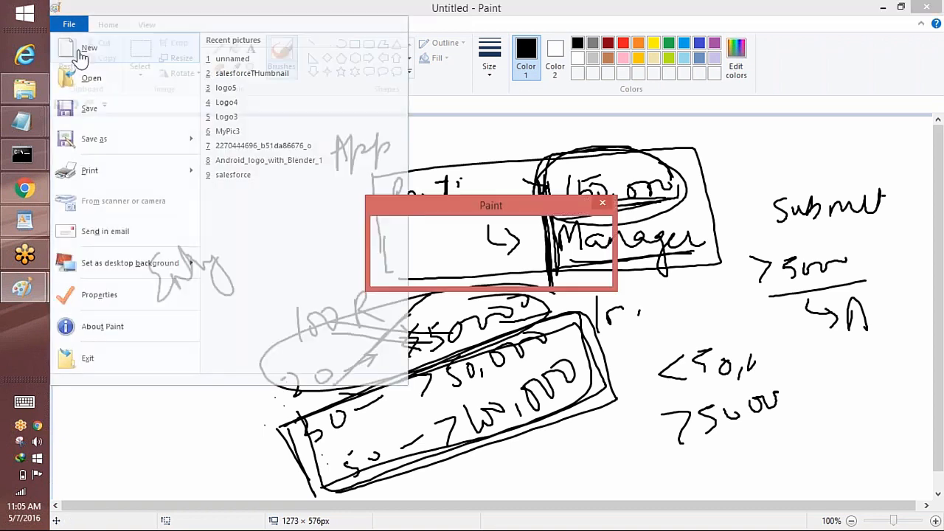
click(521, 272)
mouse_move(428, 143)
mouse_down()
mouse_move(408, 175)
mouse_move(481, 179)
mouse_move(491, 160)
mouse_up()
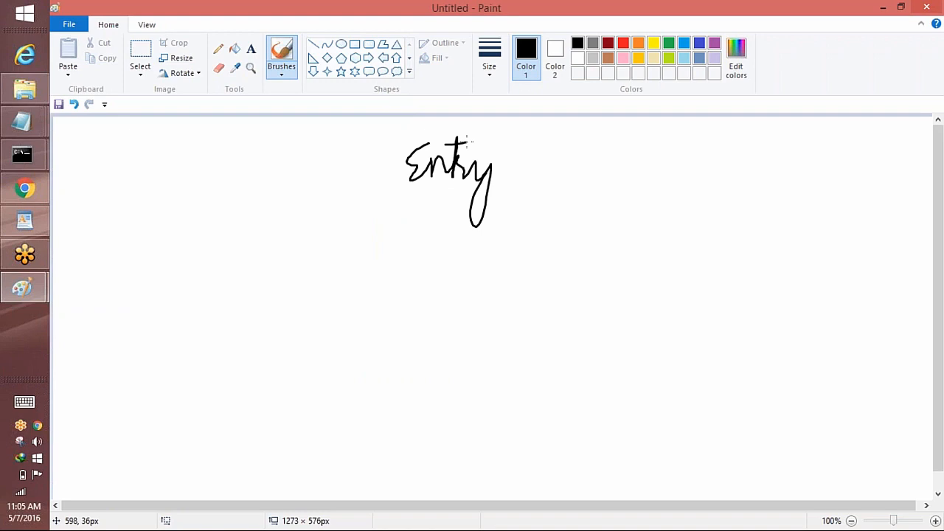
mouse_move(654, 177)
mouse_down()
mouse_move(679, 183)
mouse_move(659, 198)
mouse_up()
mouse_move(716, 176)
mouse_down()
mouse_move(716, 194)
mouse_move(701, 209)
mouse_move(731, 186)
mouse_move(742, 201)
mouse_move(765, 184)
mouse_move(808, 179)
mouse_up()
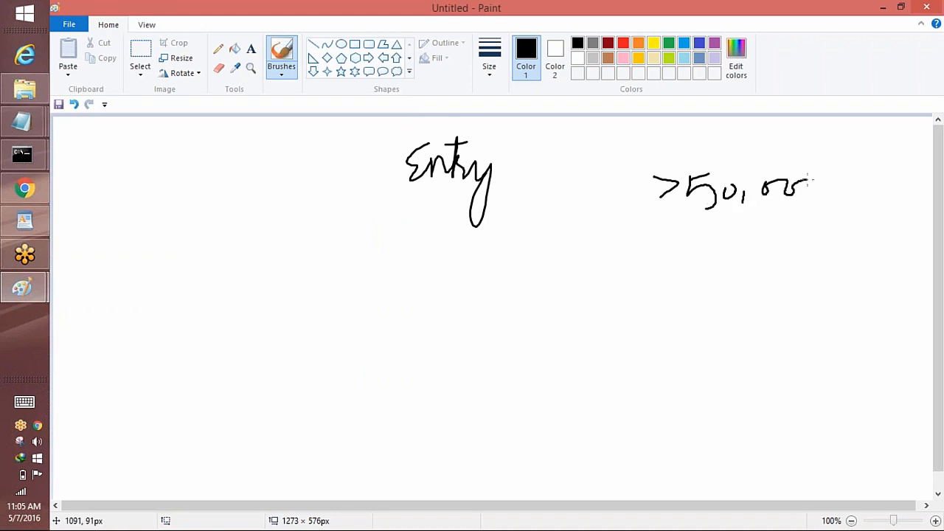
mouse_move(630, 220)
mouse_down()
mouse_move(826, 198)
mouse_move(825, 183)
mouse_move(793, 175)
mouse_up()
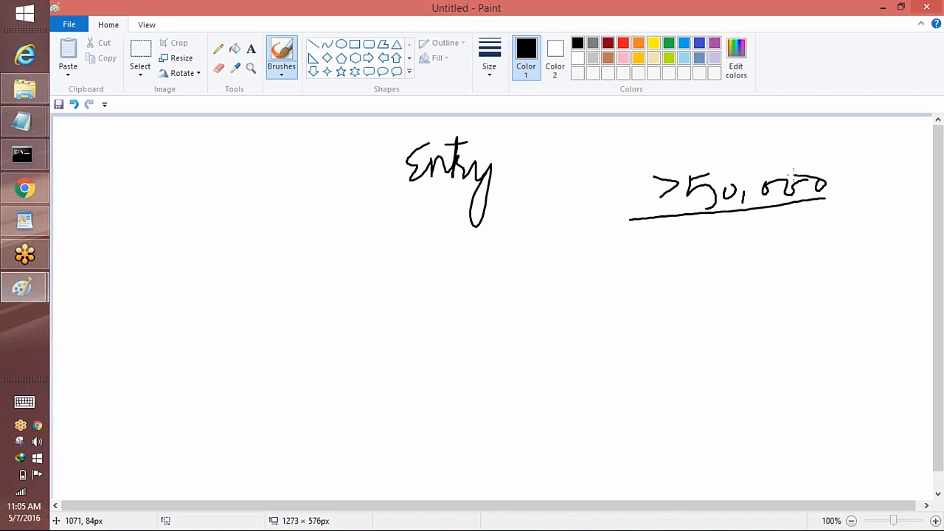
- Note 80,000, 1200 and 1000 below, circle 80,000 with an arrow, then return to Salesforce
mouse_move(628, 254)
mouse_down()
mouse_move(621, 279)
mouse_move(646, 284)
mouse_move(707, 259)
mouse_up()
drag(607, 296, 684, 280)
drag(729, 259, 740, 271)
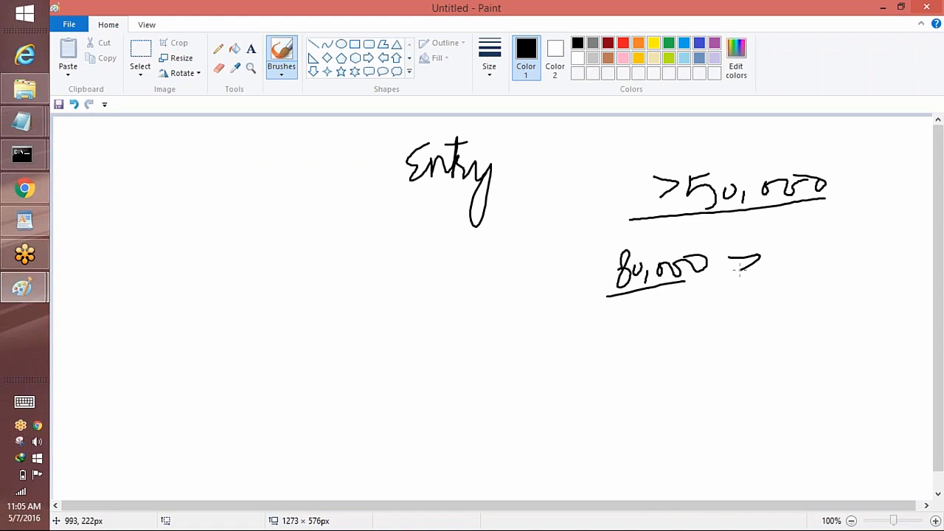
mouse_move(615, 325)
mouse_down()
mouse_move(619, 354)
mouse_move(705, 318)
mouse_up()
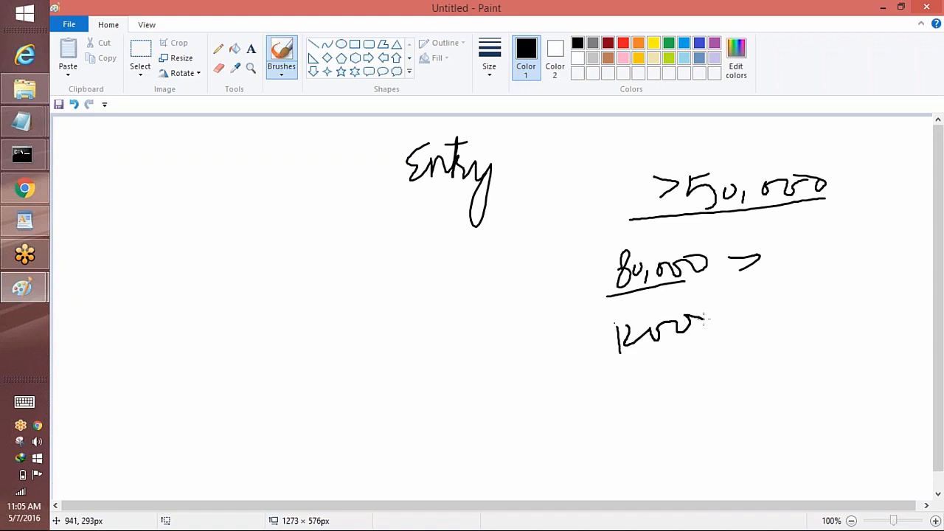
mouse_move(489, 305)
mouse_down()
mouse_move(493, 333)
mouse_move(524, 325)
mouse_move(541, 302)
mouse_move(581, 294)
mouse_move(675, 295)
mouse_up()
click(591, 312)
drag(709, 264, 643, 233)
drag(627, 242, 620, 251)
mouse_move(719, 238)
mouse_down()
mouse_move(801, 219)
mouse_move(798, 233)
mouse_move(913, 200)
mouse_up()
drag(820, 220, 906, 200)
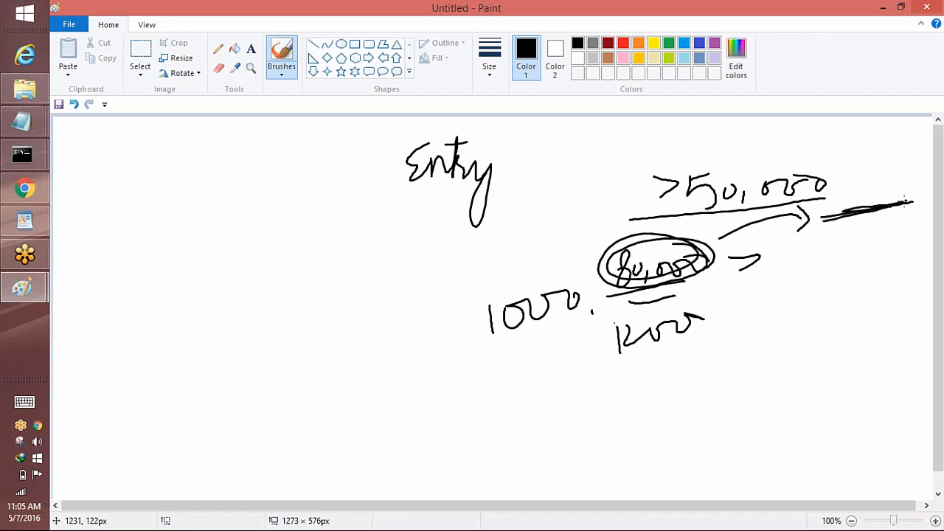
key(alt+Tab)
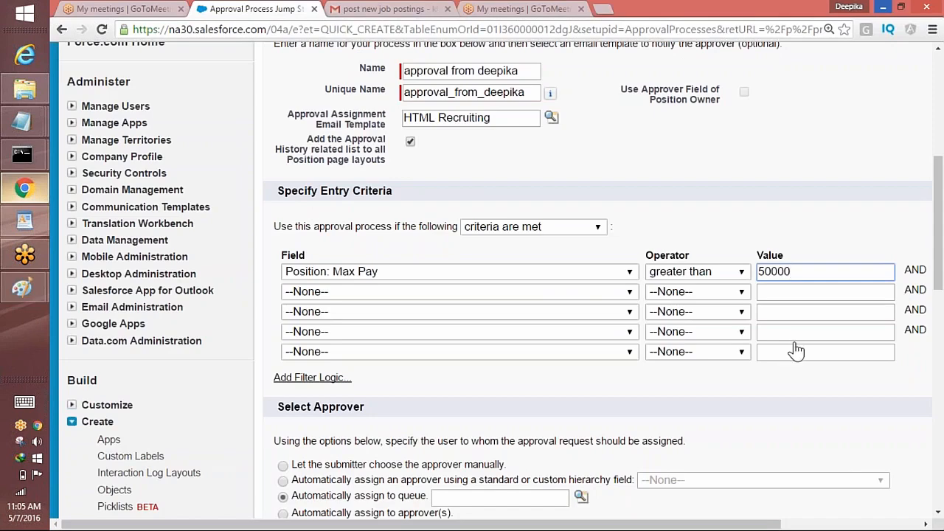
scroll(797, 350, down, 1)
scroll(753, 354, down, 1)
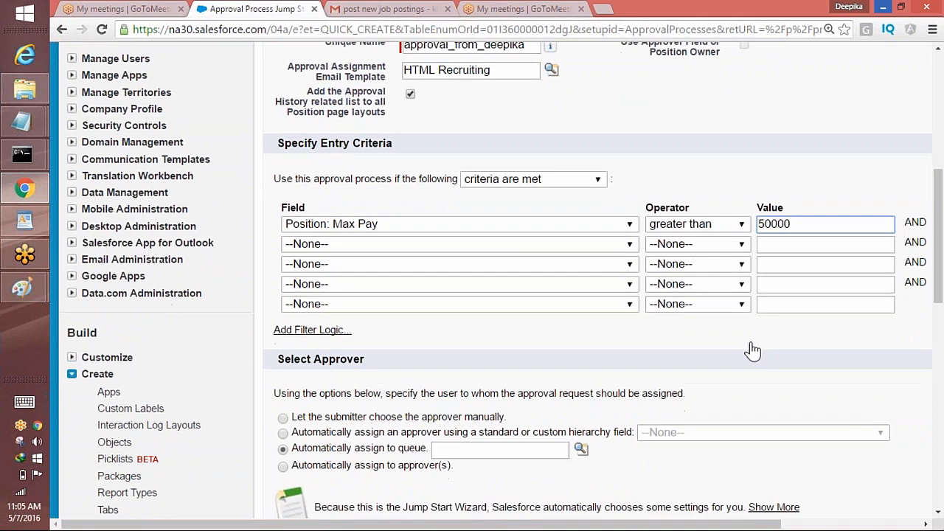
scroll(737, 325, down, 2)
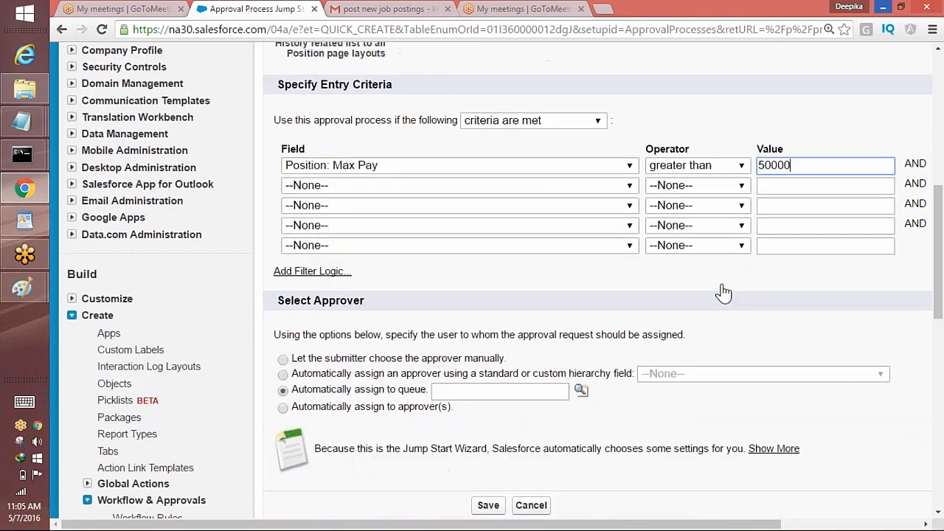
scroll(582, 291, down, 1)
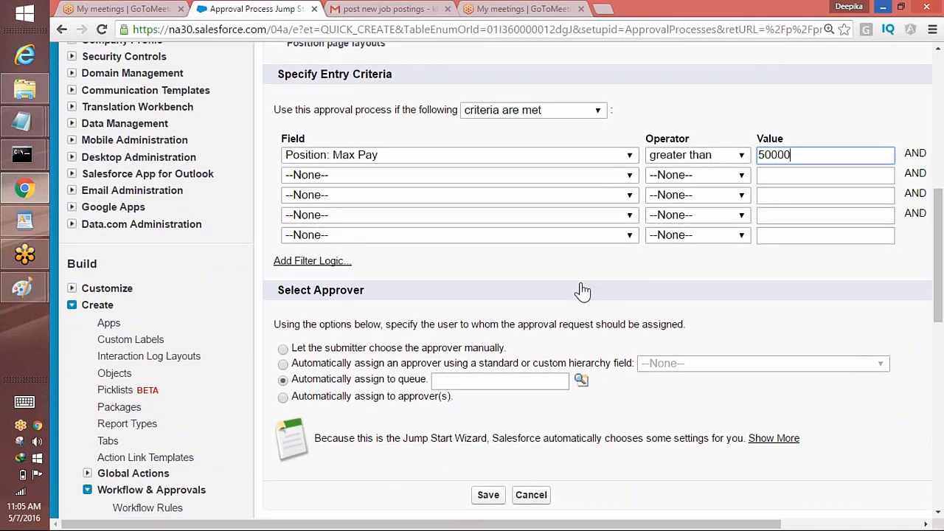
scroll(765, 333, up, 2)
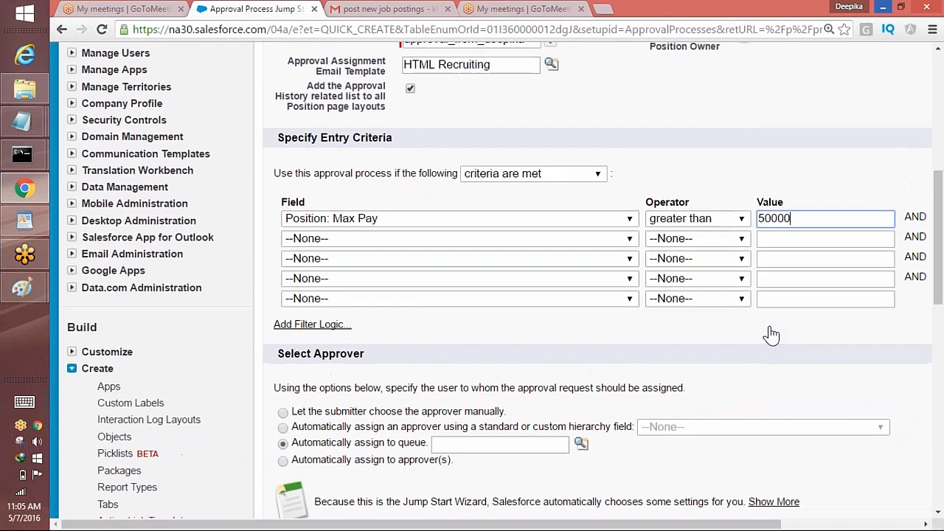
scroll(771, 334, down, 3)
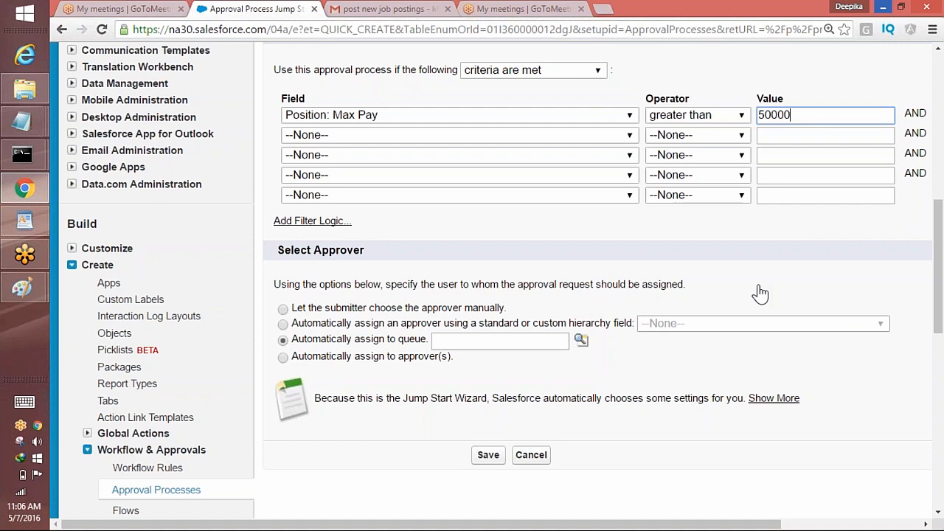
scroll(480, 332, down, 1)
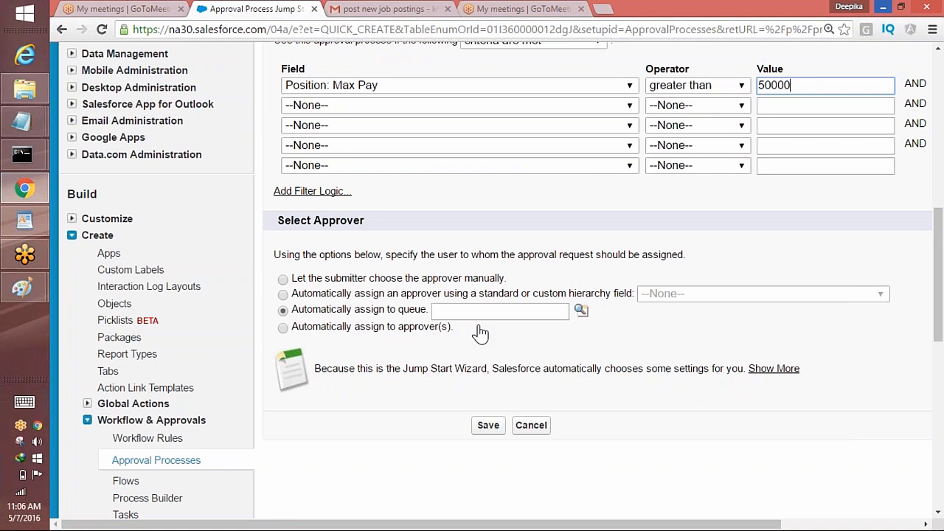
- Compare the queue, manual and hierarchy-field approver options, settling on 'Automatically assign to approver(s)'
click(581, 310)
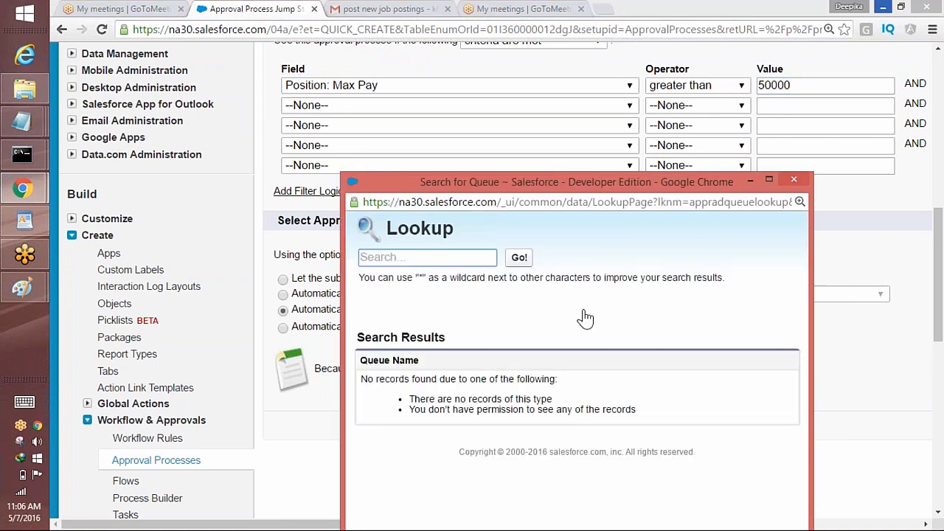
click(794, 179)
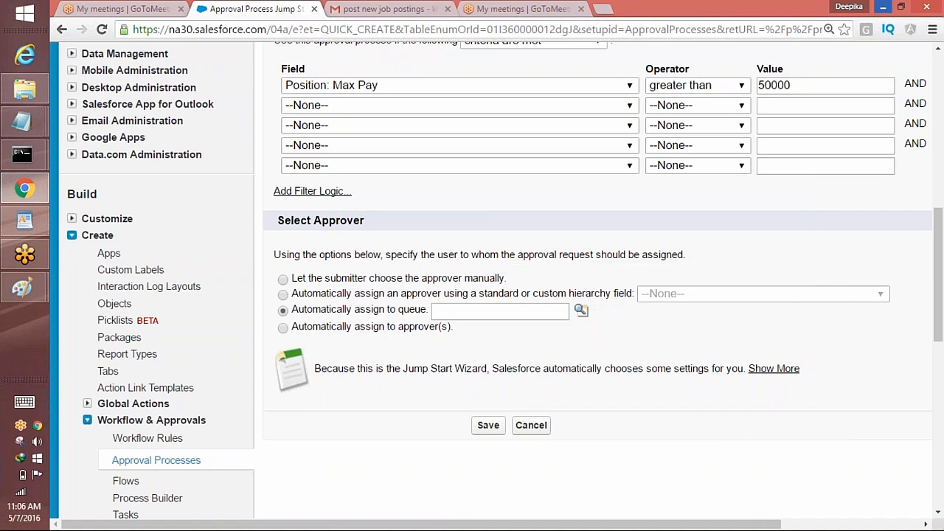
click(282, 327)
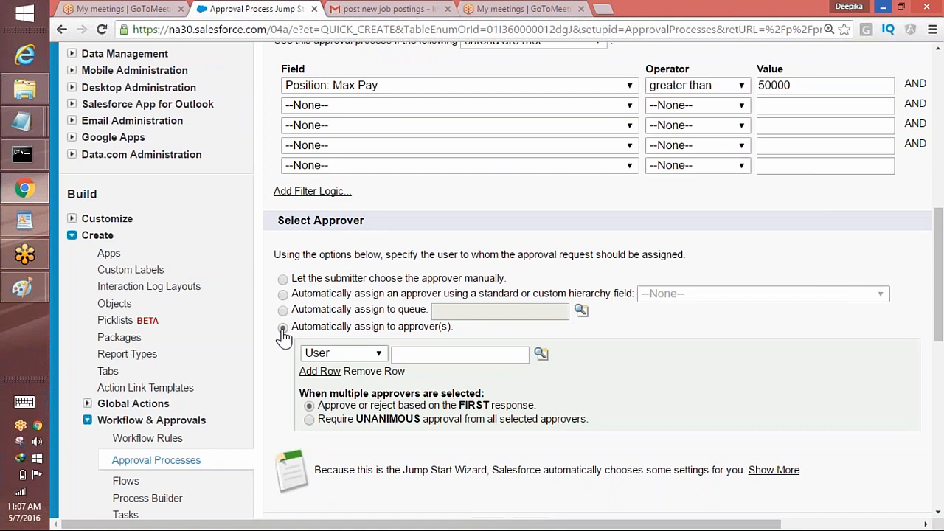
click(282, 280)
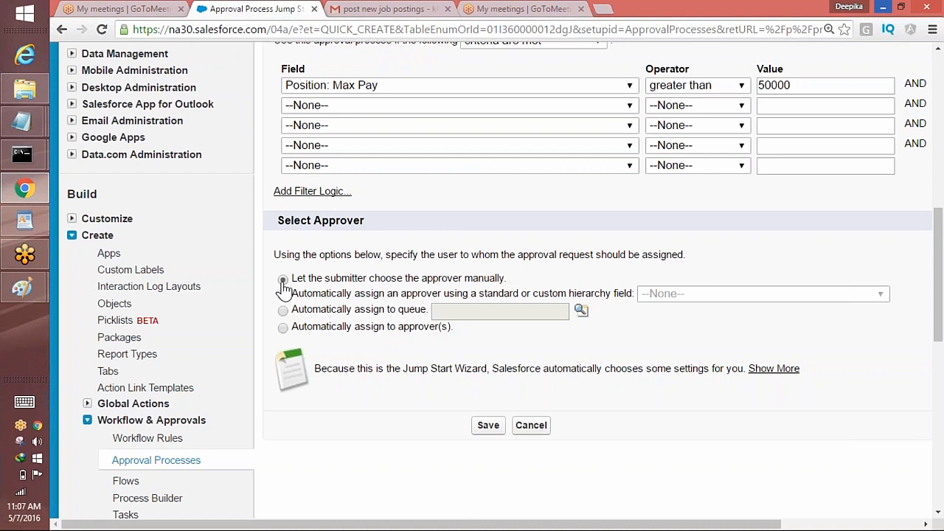
click(284, 295)
click(753, 296)
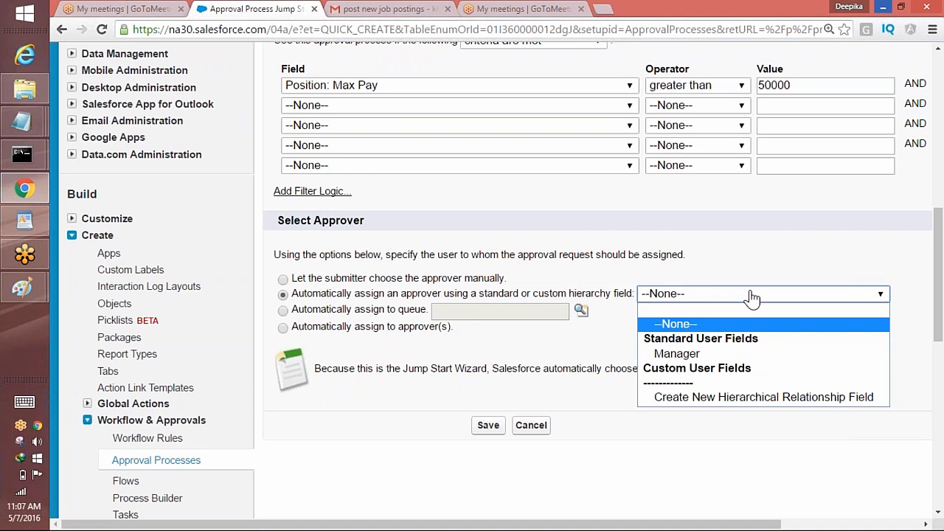
click(284, 311)
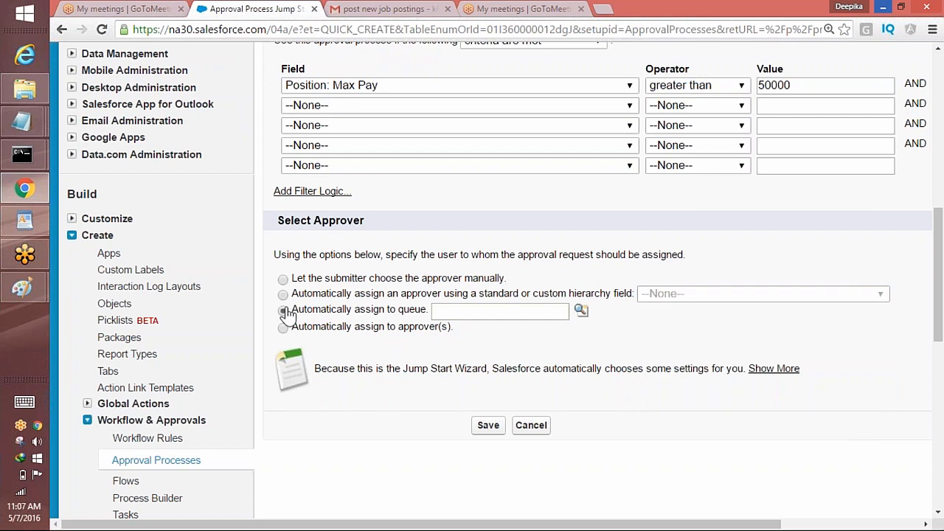
click(283, 328)
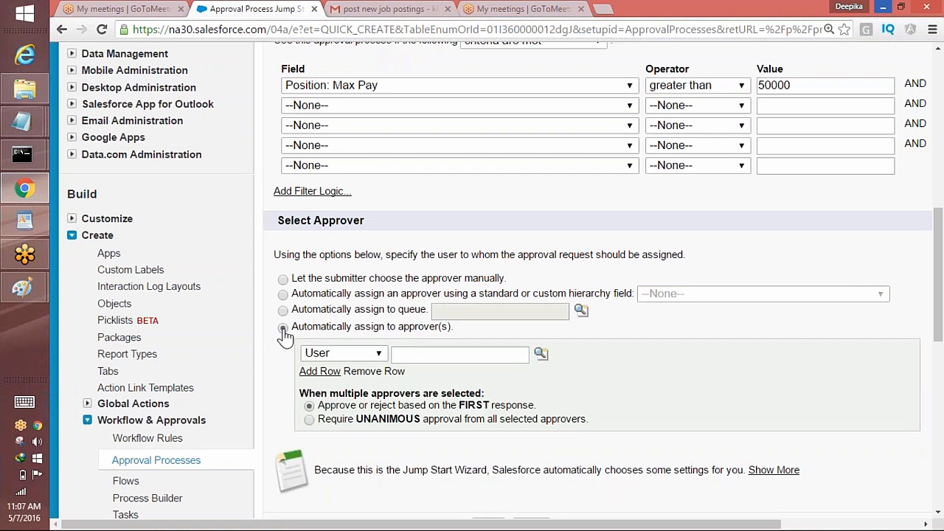
- Choose the recently viewed user as approver and keep approval based on the FIRST response
click(540, 353)
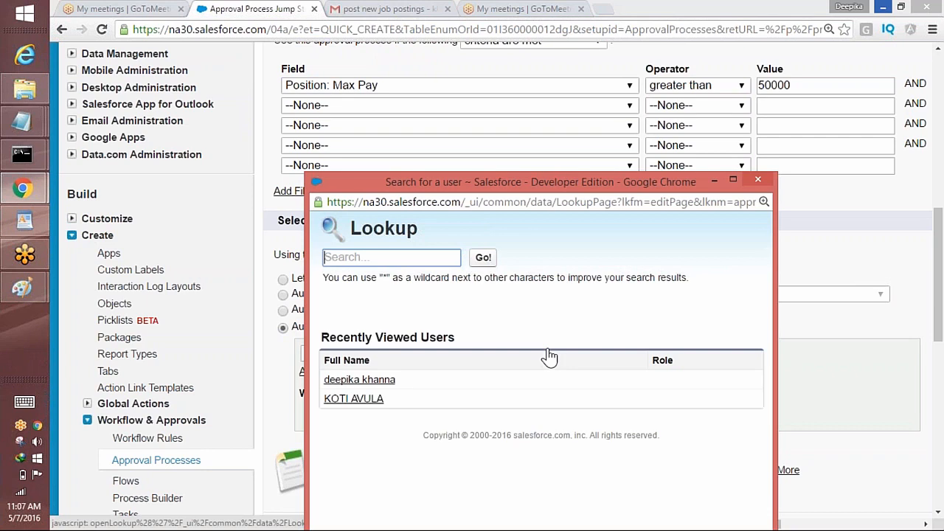
drag(605, 187, 640, 148)
click(416, 340)
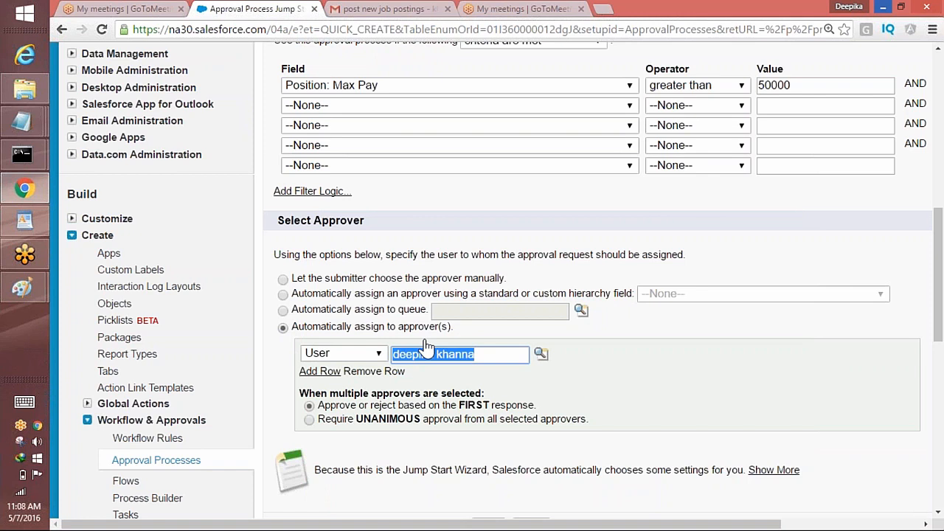
scroll(719, 254, down, 2)
click(703, 284)
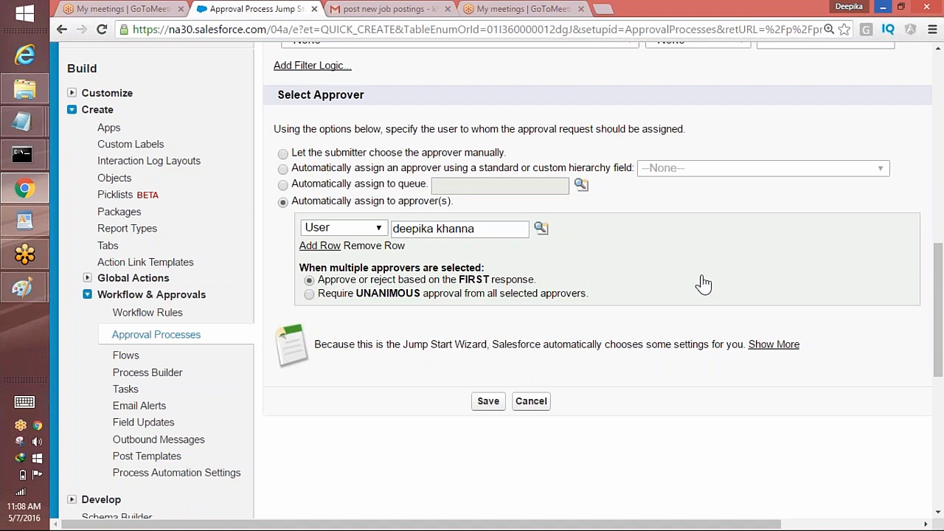
click(309, 294)
click(309, 281)
- Save the one-step Positions approval process, dismiss the activation reminder, and review the five suggested follow-up actions
click(487, 403)
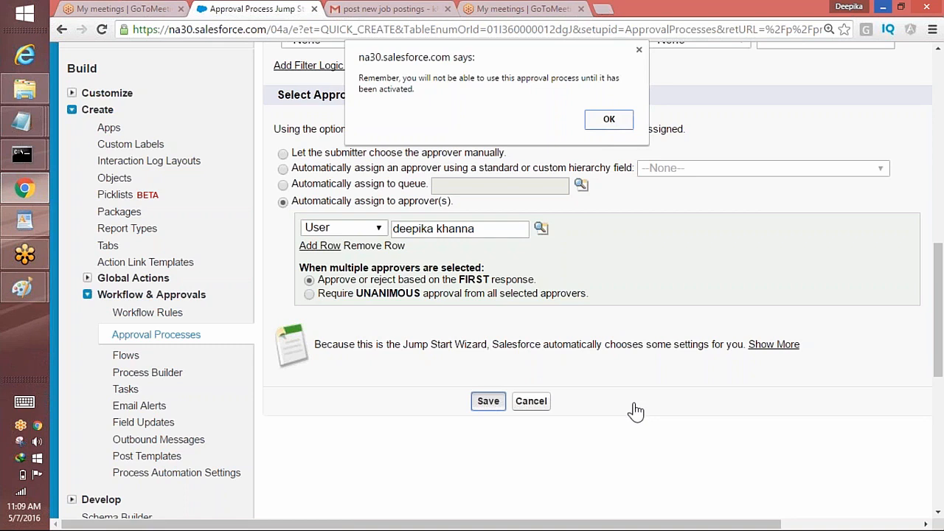
click(609, 121)
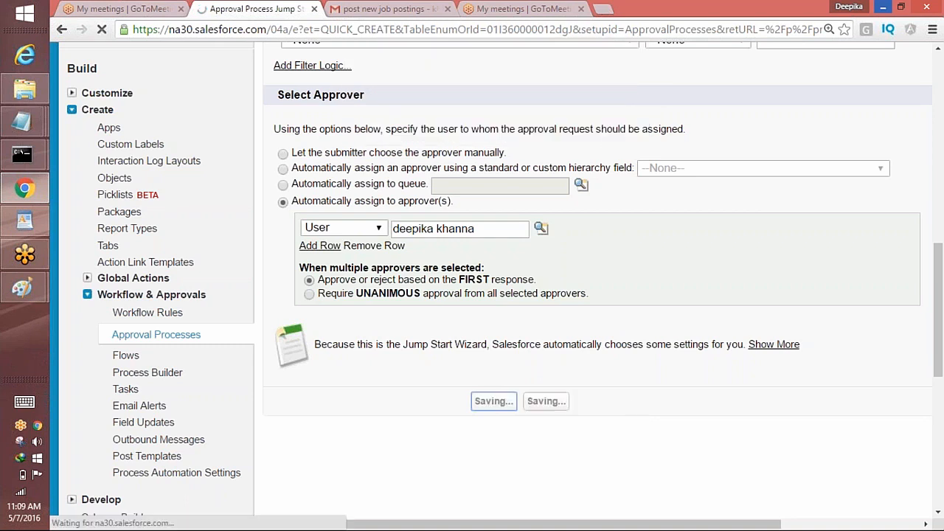
scroll(643, 312, down, 3)
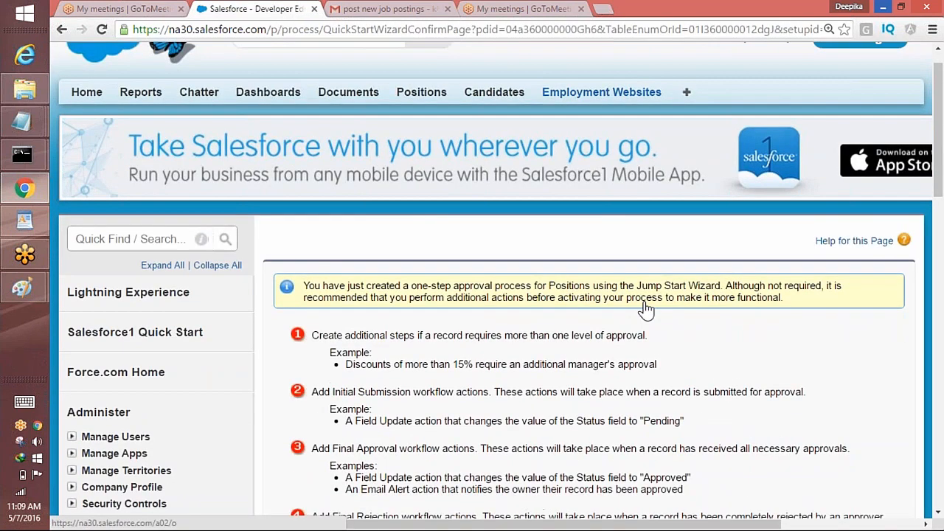
scroll(604, 267, down, 4)
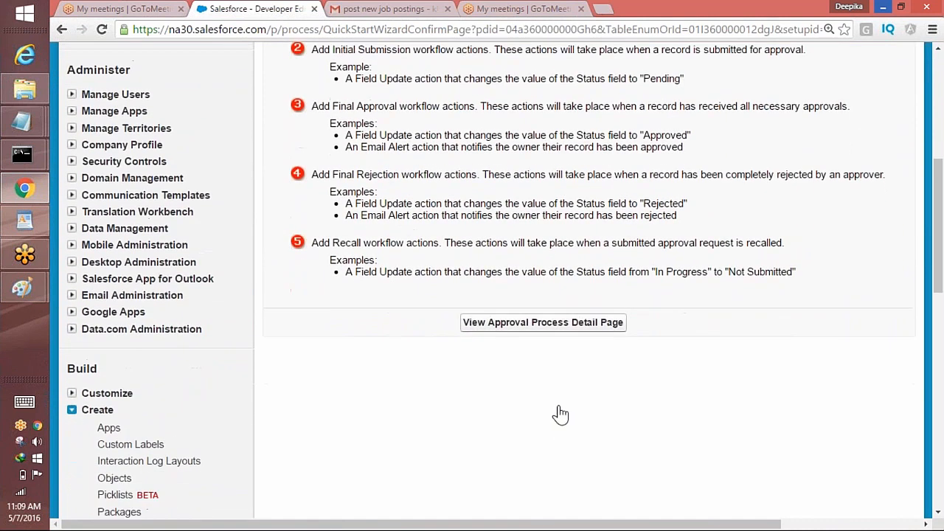
scroll(561, 416, up, 3)
scroll(596, 438, up, 1)
scroll(582, 362, down, 1)
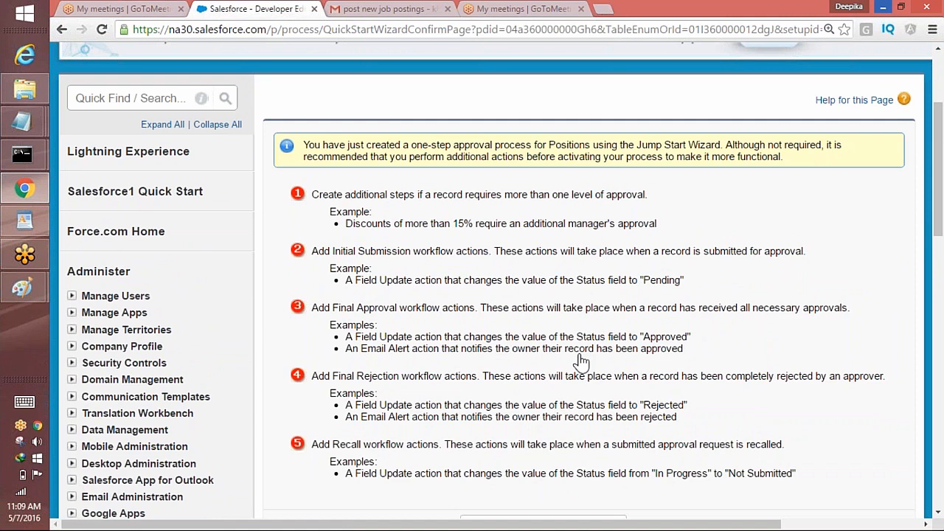
scroll(509, 325, down, 2)
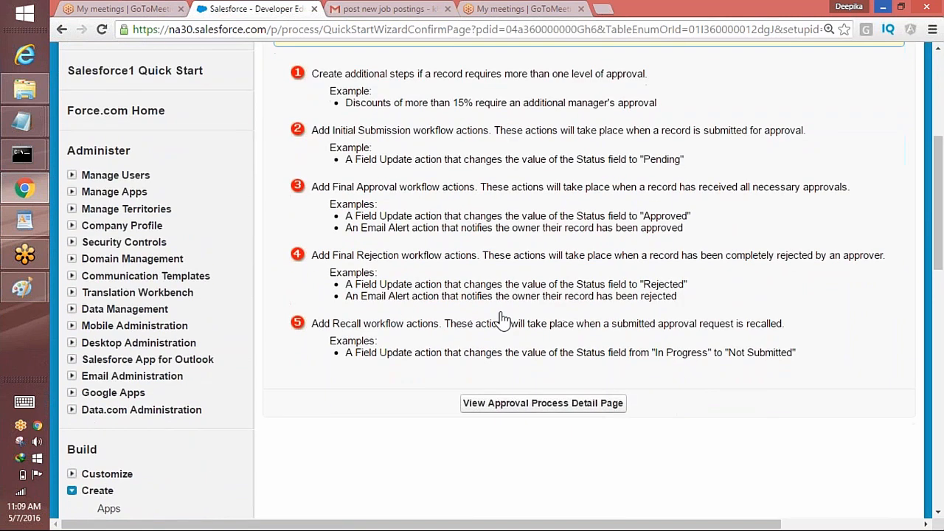
scroll(517, 339, up, 1)
scroll(546, 384, up, 1)
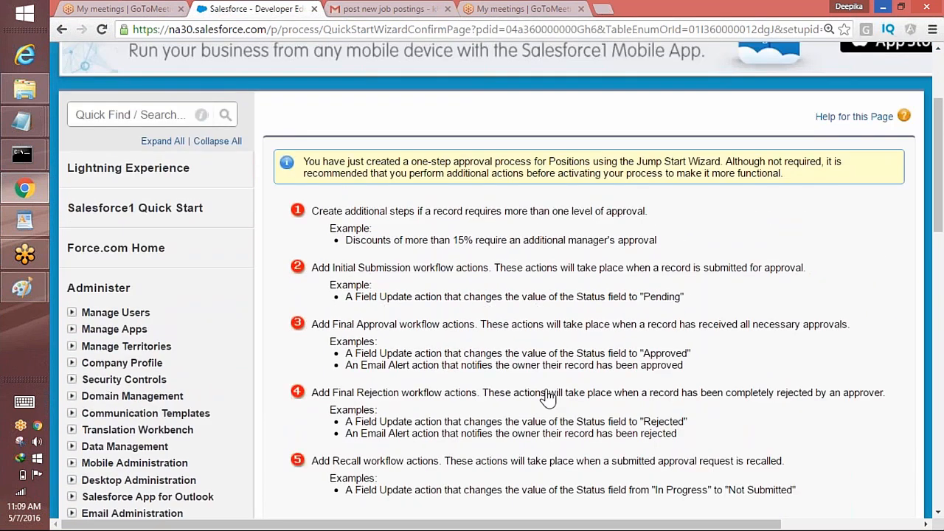
scroll(742, 309, down, 1)
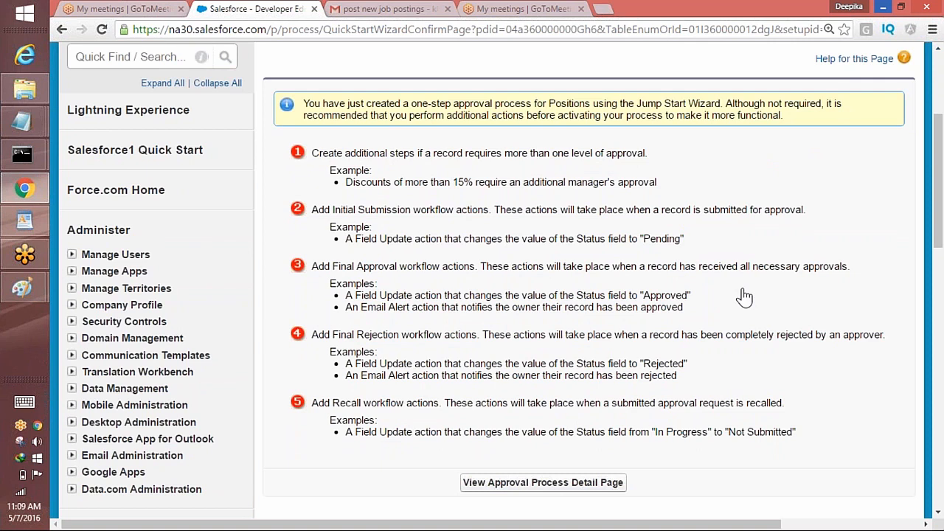
scroll(744, 296, down, 2)
- Review the approval process detail page: entry criteria Max Pay greater than 50000, steps and actions
click(550, 399)
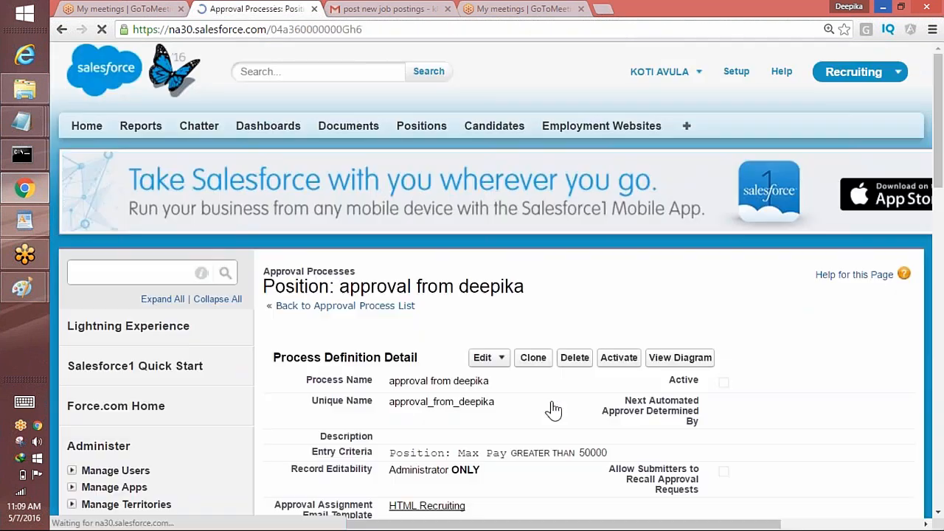
scroll(752, 204, down, 4)
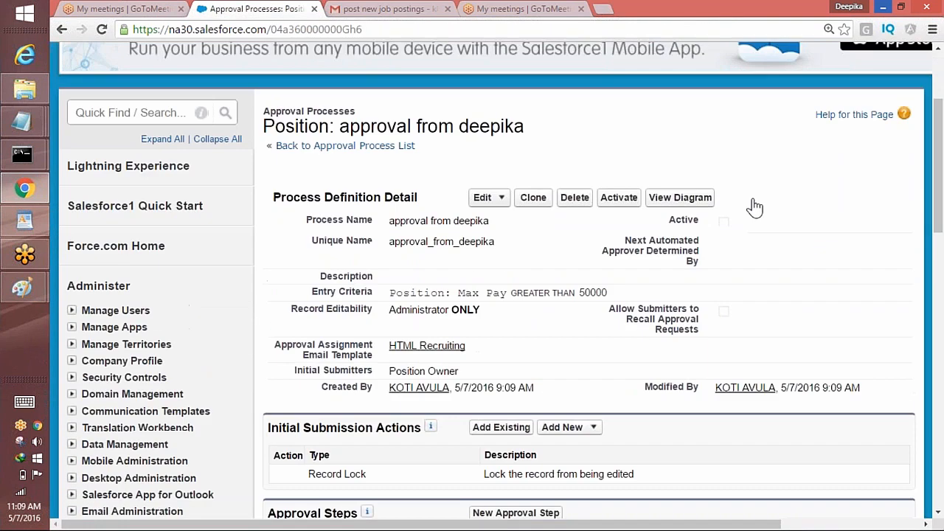
scroll(804, 410, down, 2)
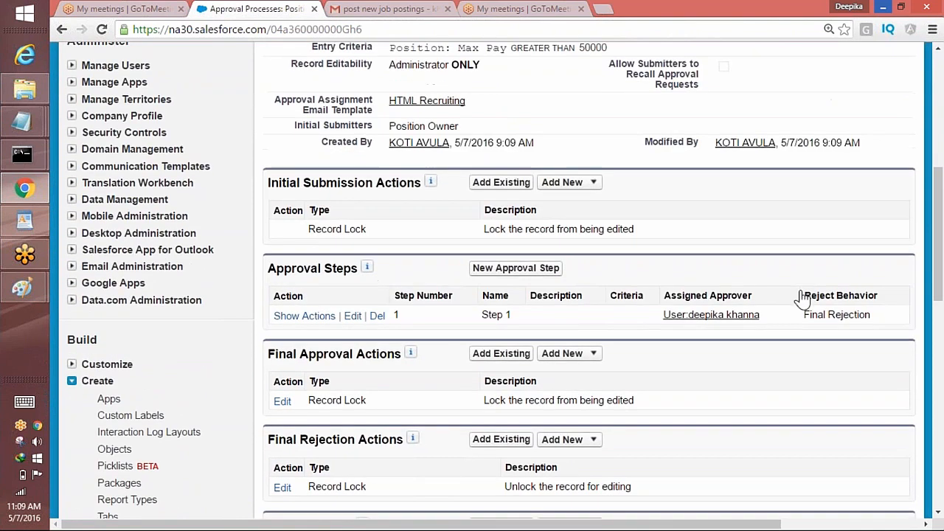
scroll(803, 299, up, 2)
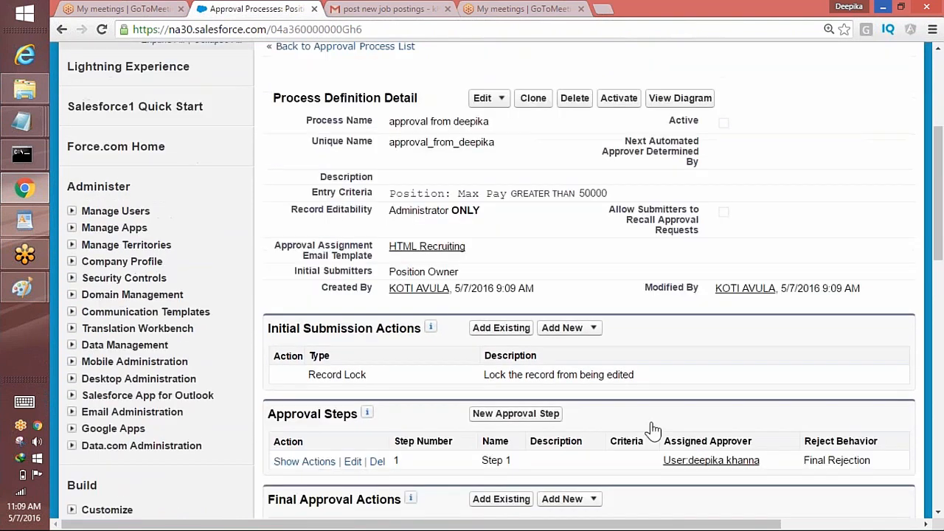
scroll(714, 354, up, 1)
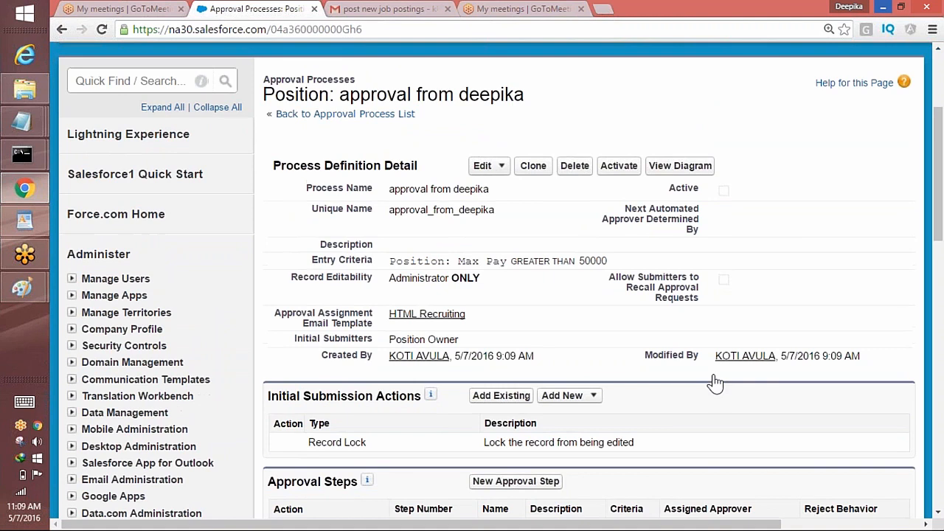
click(681, 166)
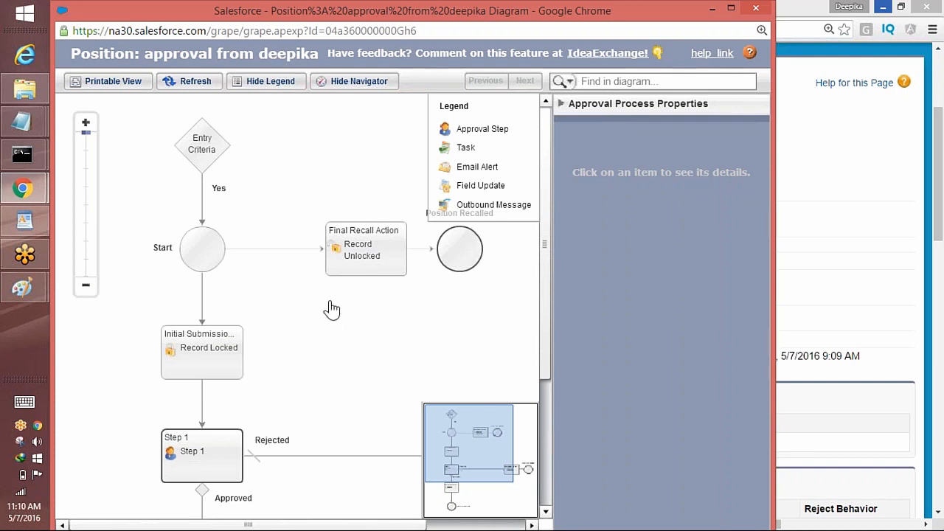
- Inspect the Step 1 node's properties in the approval process diagram
drag(550, 284, 557, 358)
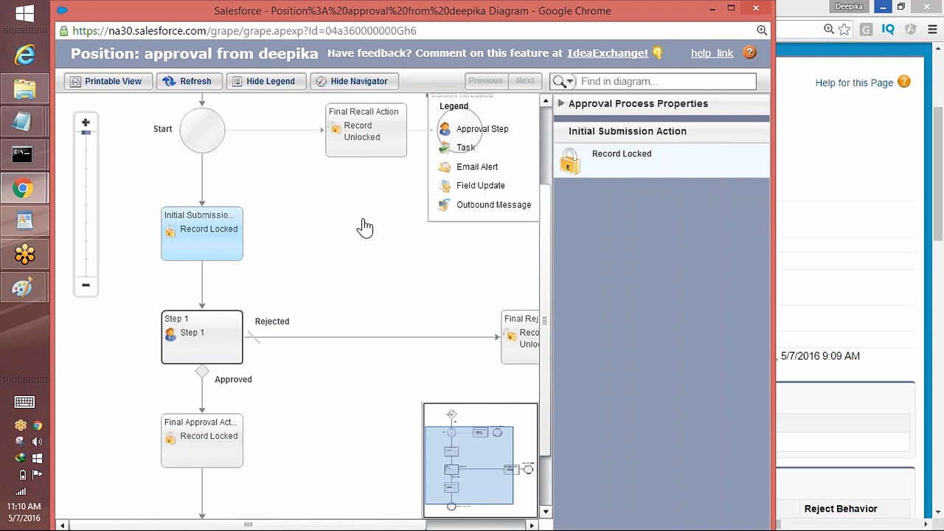
click(202, 337)
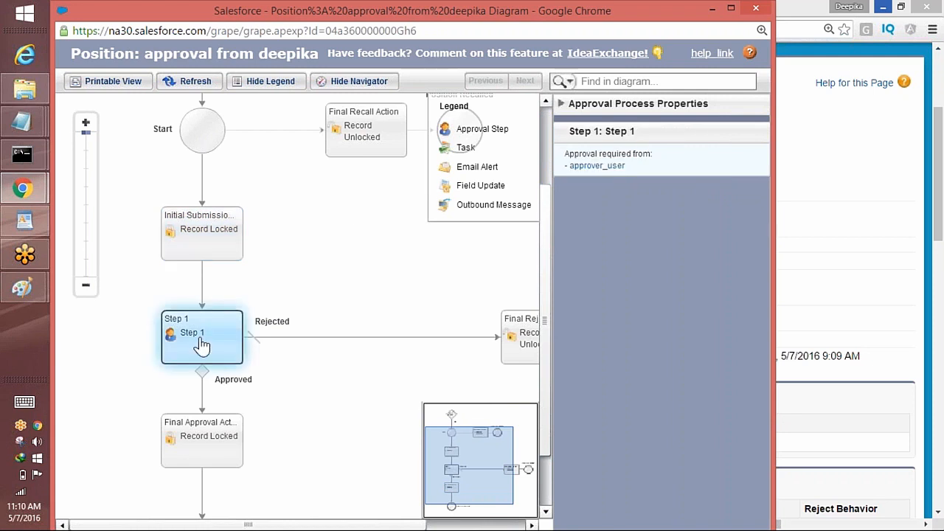
scroll(552, 243, down, 1)
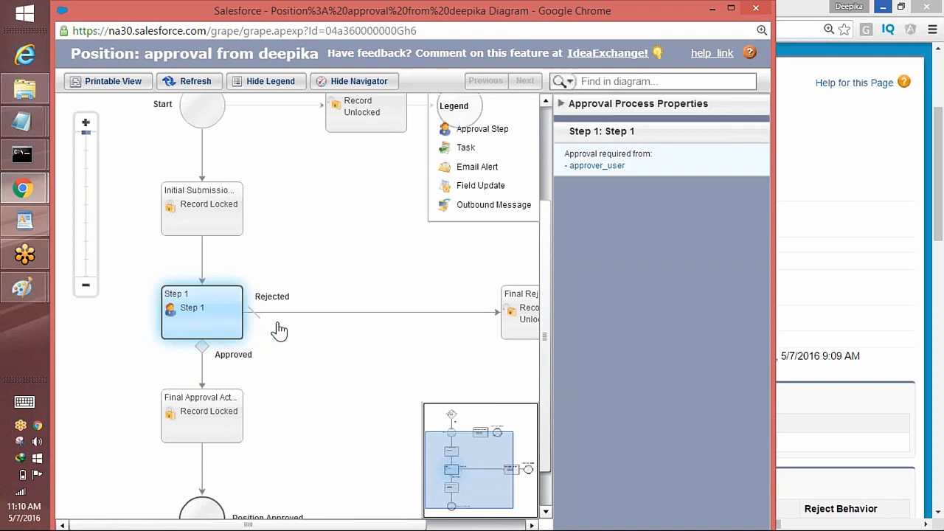
drag(243, 525, 274, 524)
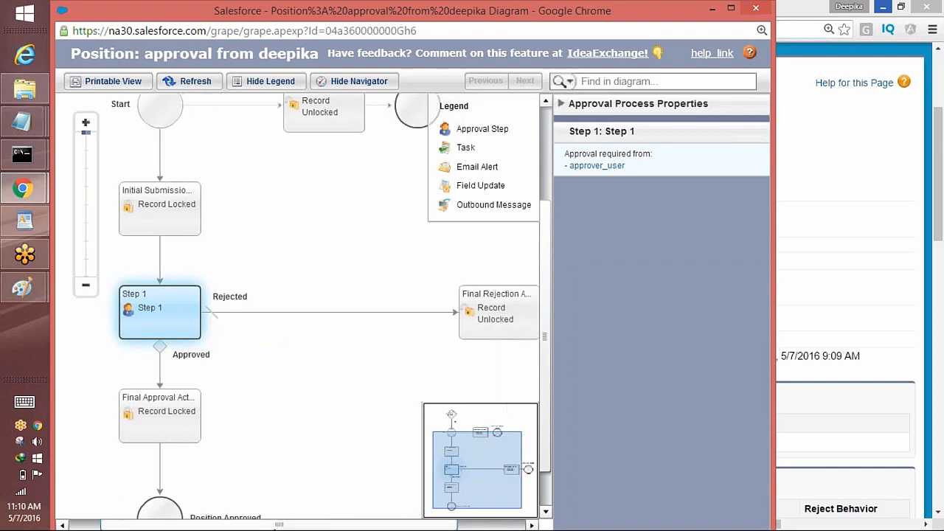
- Inspect the Final Rejection Action, which unlocks the record, and the Final Approval Action that locks it
click(518, 318)
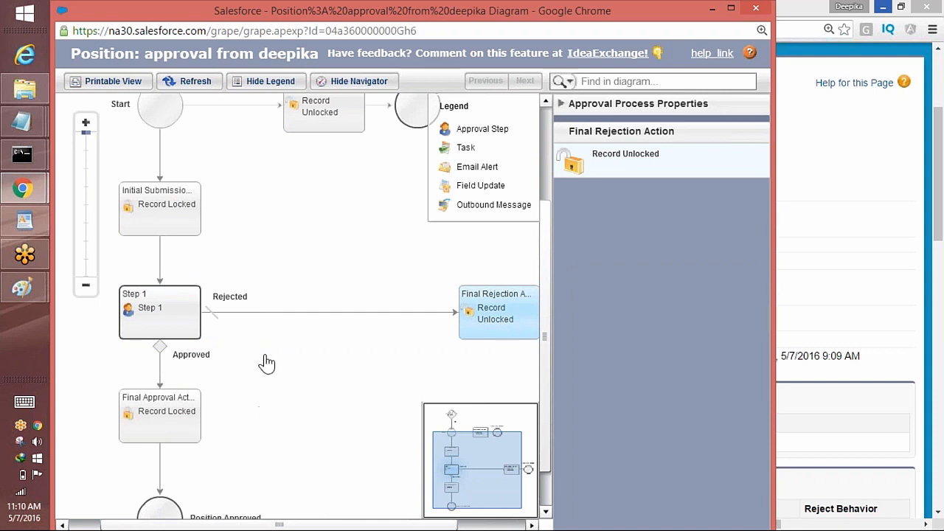
drag(545, 336, 552, 367)
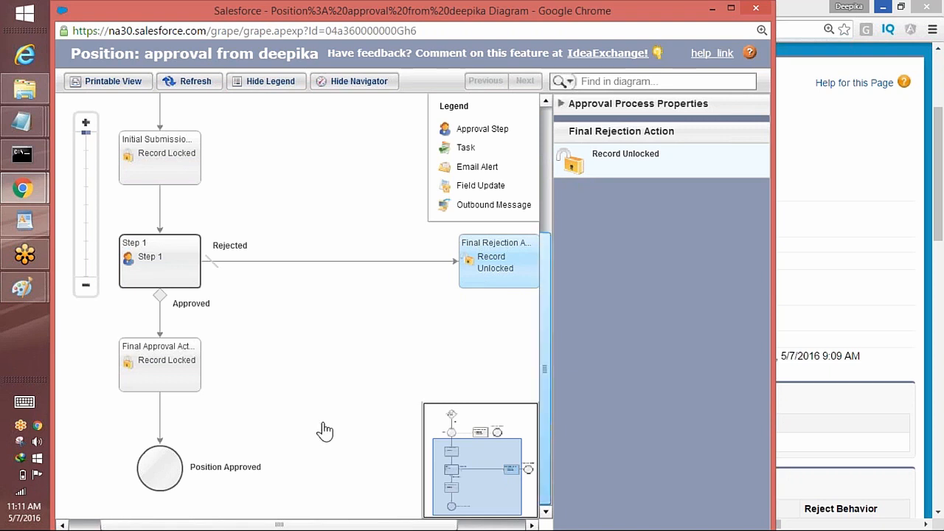
click(547, 152)
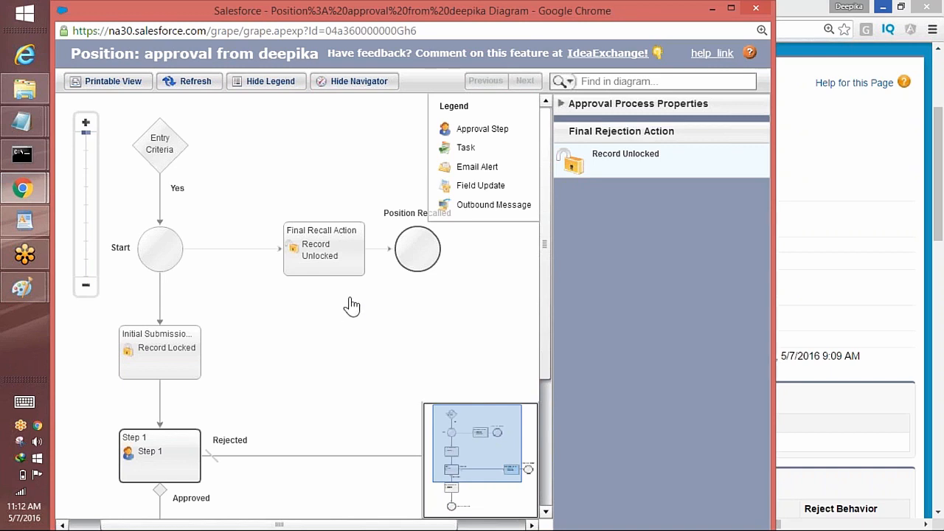
drag(553, 339, 555, 391)
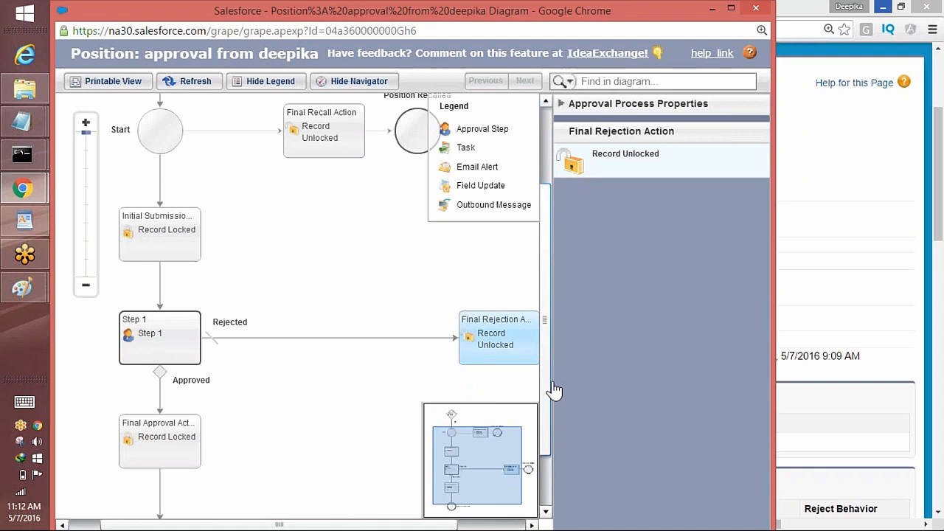
drag(554, 391, 546, 261)
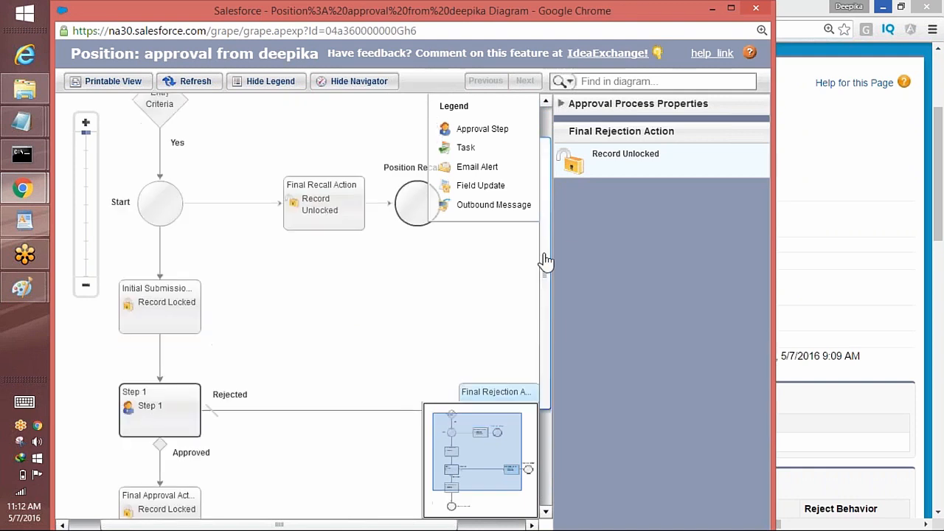
- Close the diagram and activate the Position approval process, confirming the activation prompt
click(756, 9)
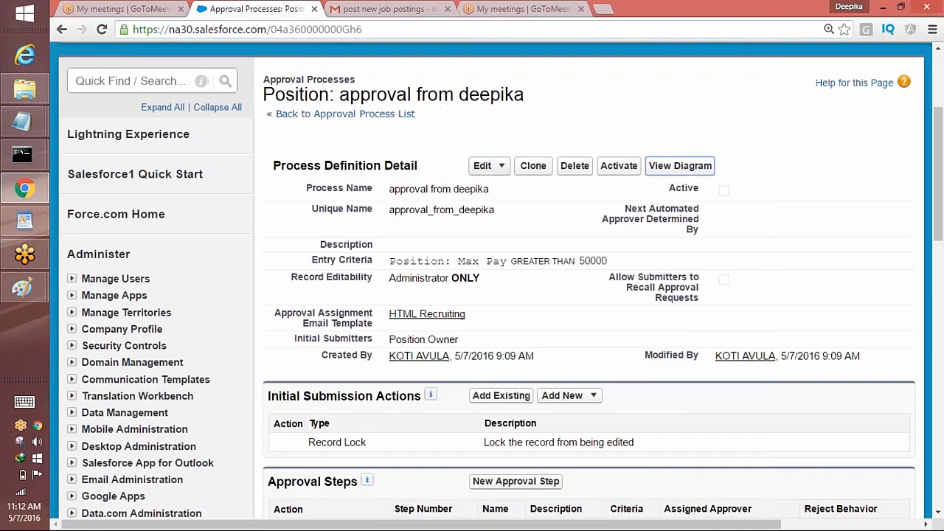
scroll(739, 318, down, 1)
scroll(731, 317, down, 1)
scroll(716, 358, up, 1)
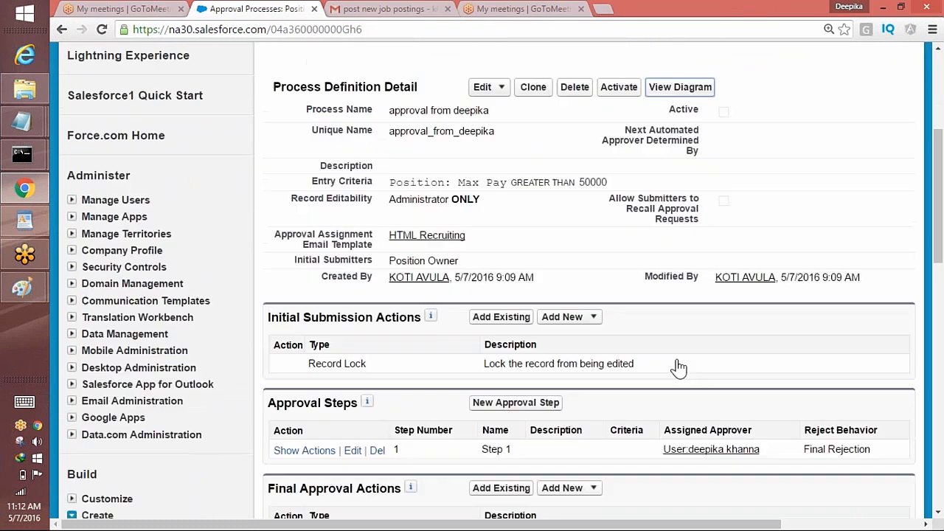
scroll(679, 373, down, 1)
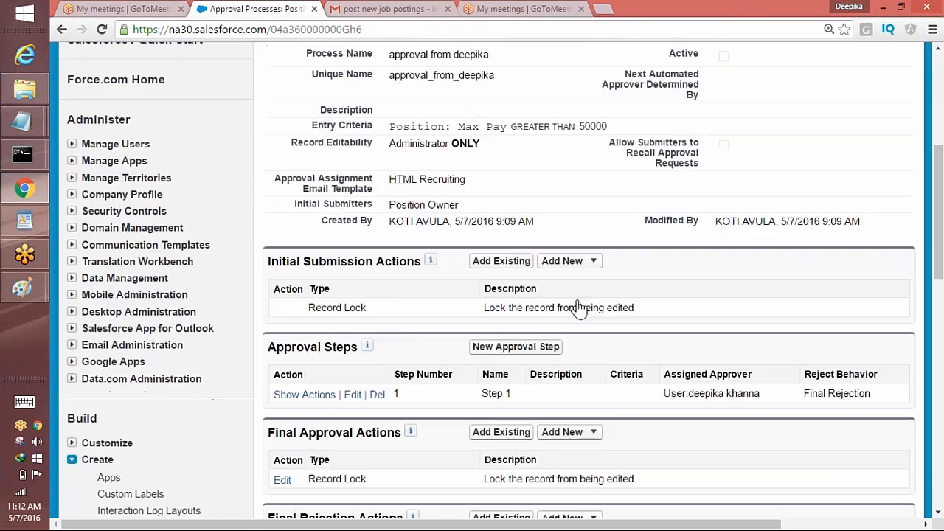
scroll(542, 384, down, 1)
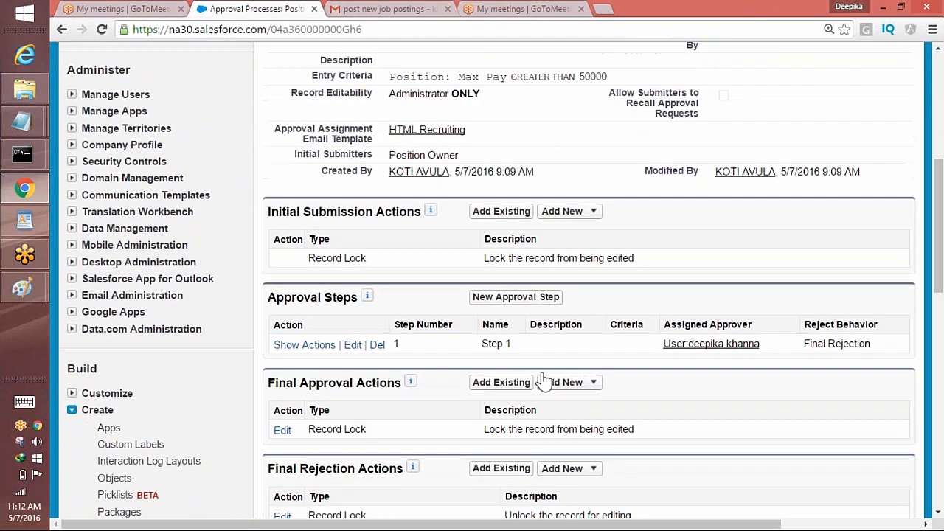
scroll(543, 334, down, 1)
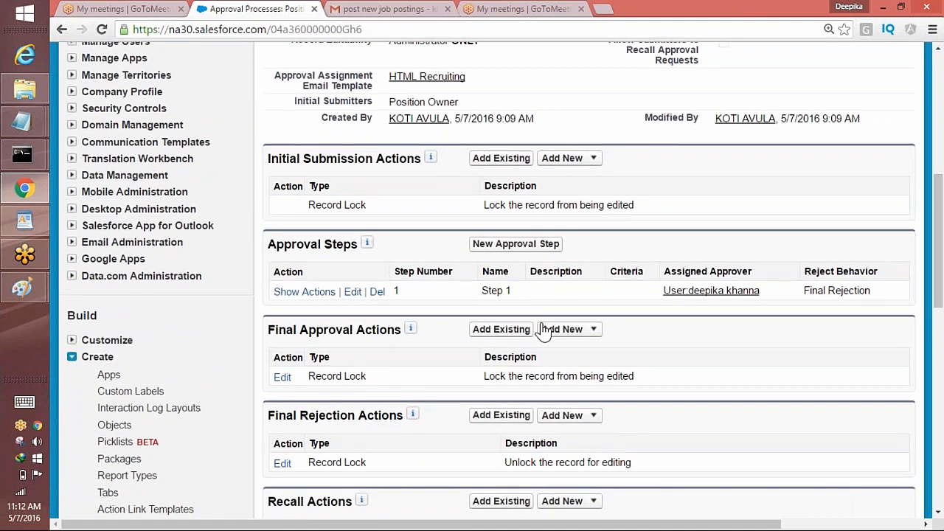
scroll(642, 472, up, 5)
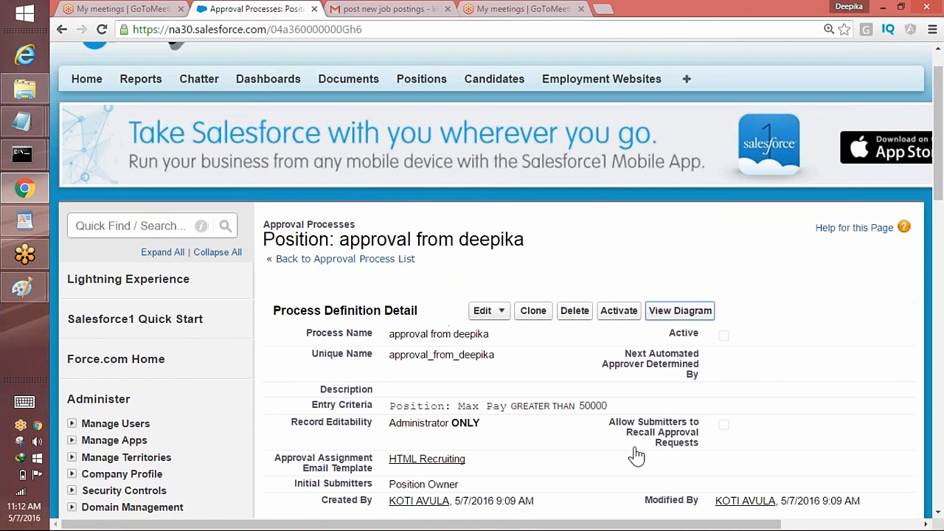
click(620, 312)
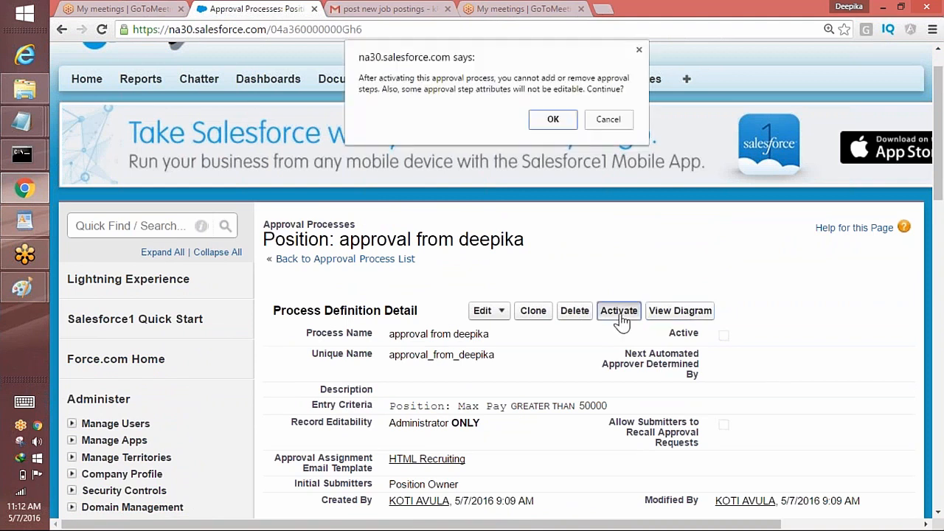
click(553, 119)
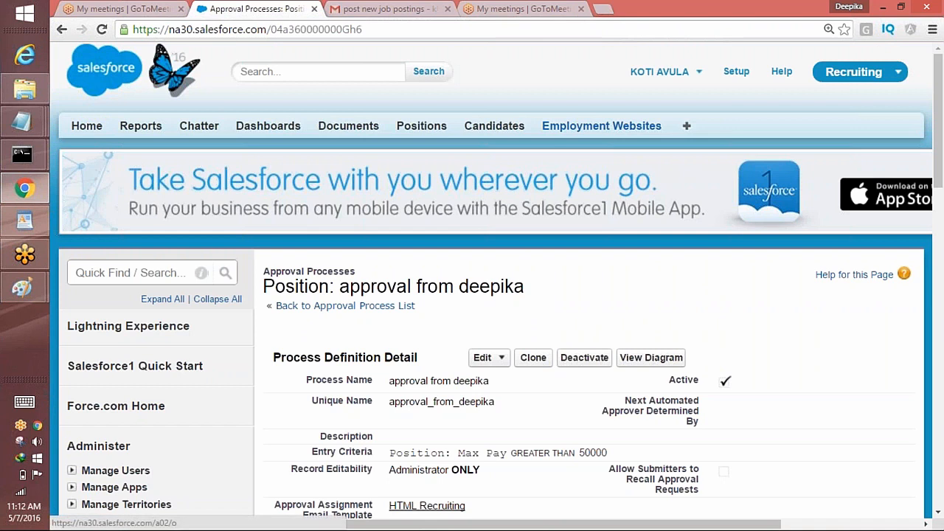
- Start a new Position record titled 'Salesforce cloud consultant'
click(421, 133)
click(478, 258)
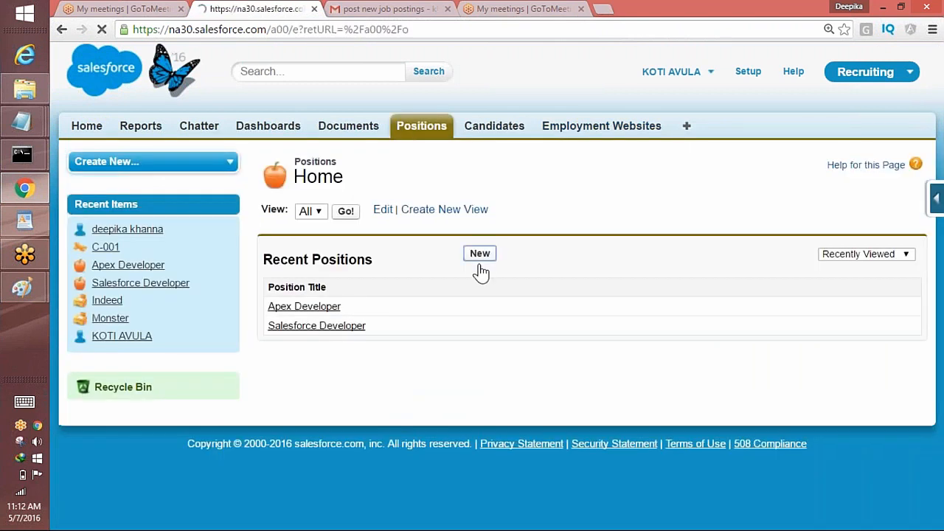
click(438, 280)
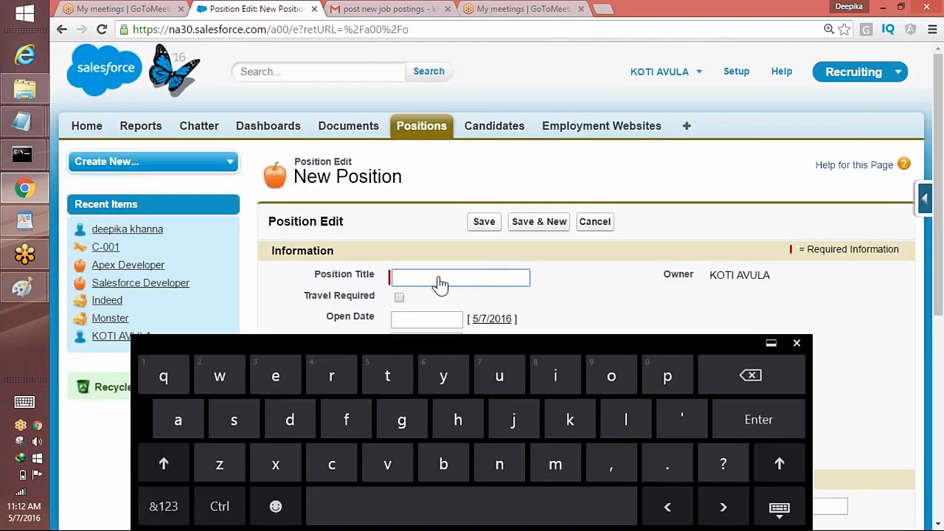
scroll(647, 194, down, 2)
click(422, 170)
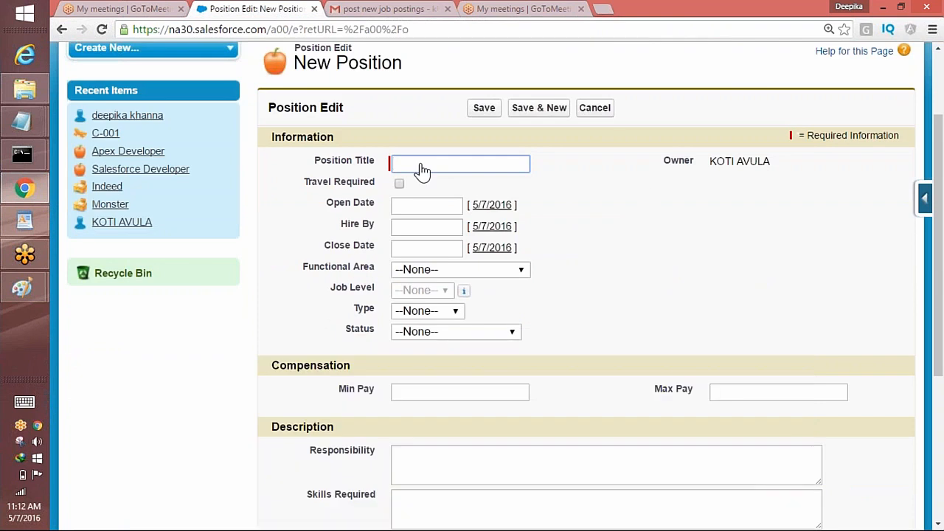
text(Salesforce cloud consu)
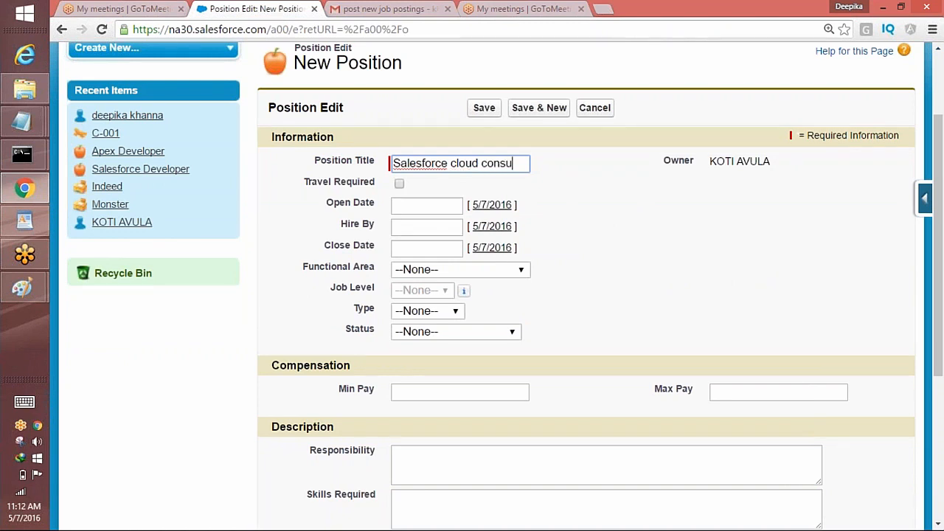
text(ltant)
key(Tab)
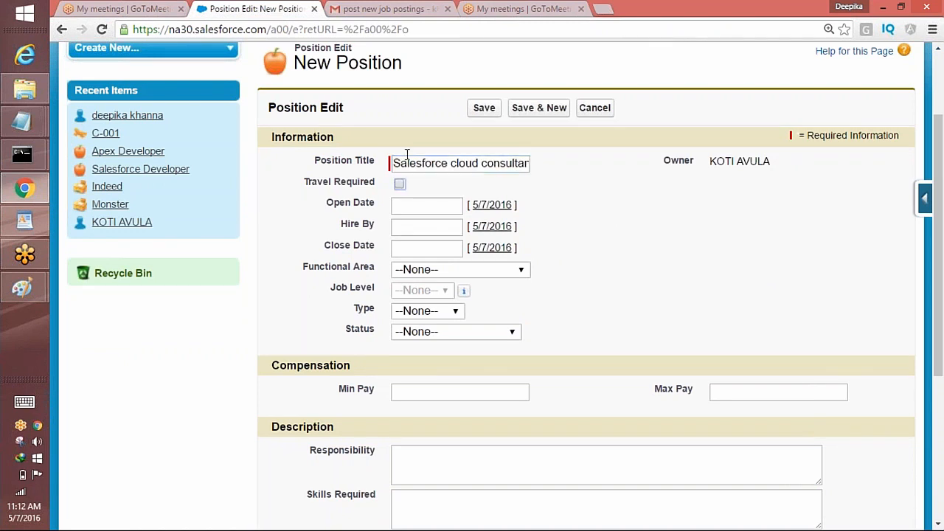
- Mark Travel Required, set Functional Area to Information Technology and Status to New Position
click(400, 185)
click(493, 273)
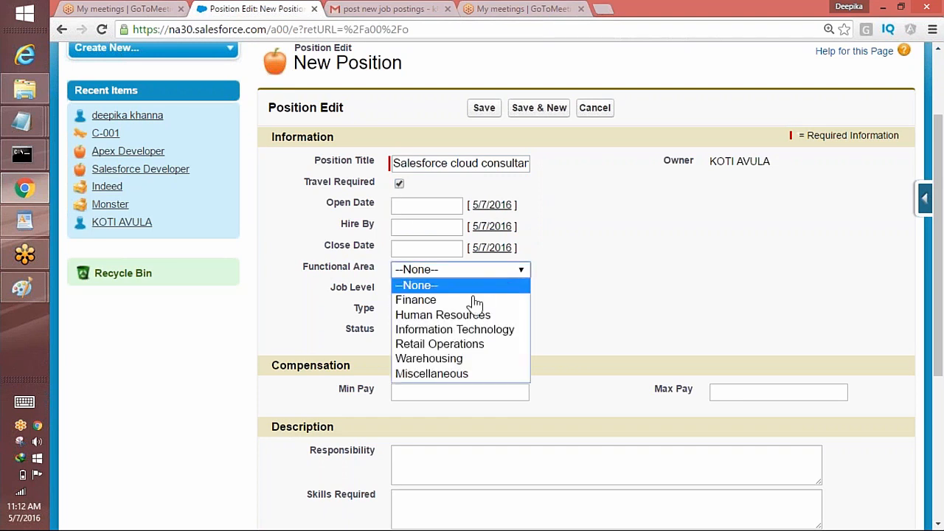
click(453, 329)
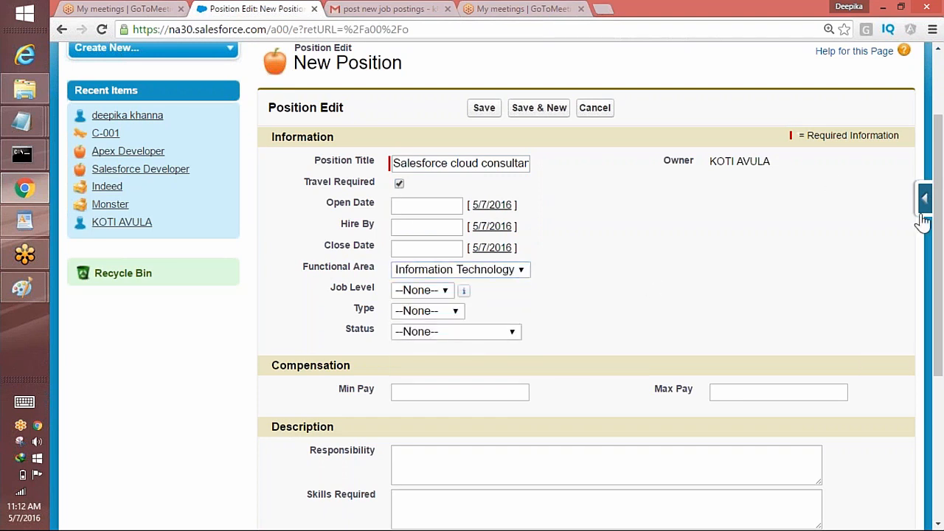
scroll(923, 221, down, 1)
click(490, 263)
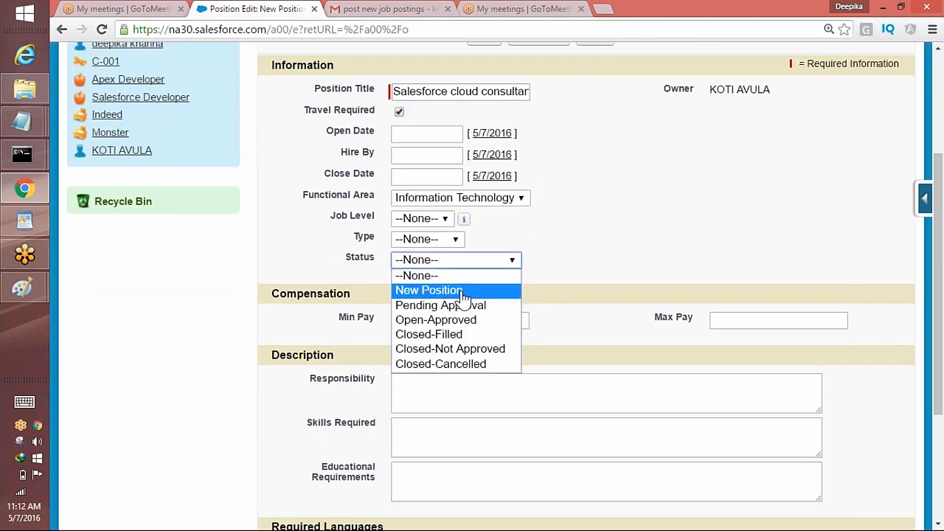
click(463, 293)
- Enter Max Pay 60000 and save the position
click(426, 320)
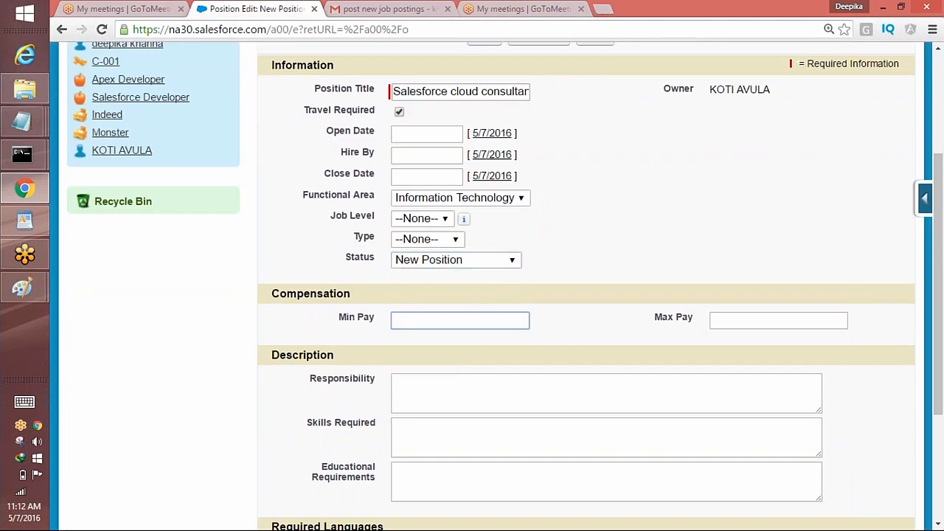
click(731, 324)
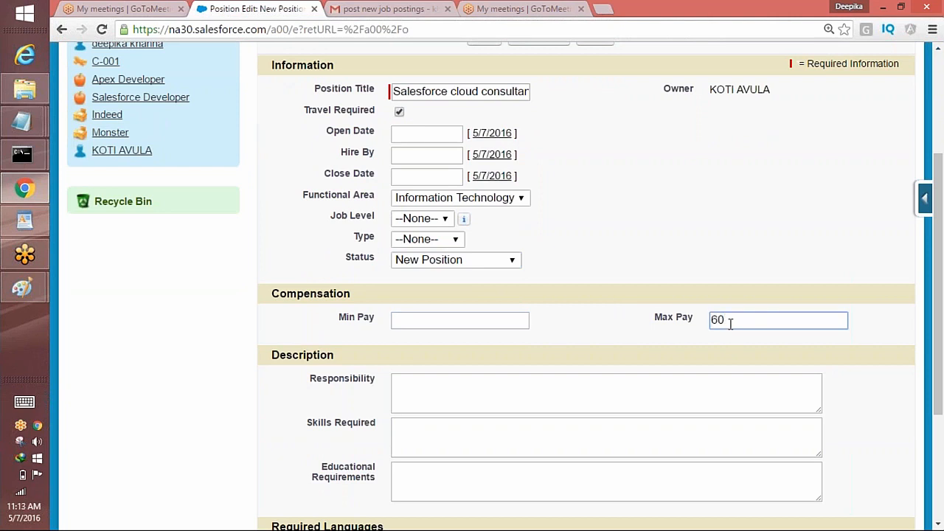
text(60000)
key(ctrl+a)
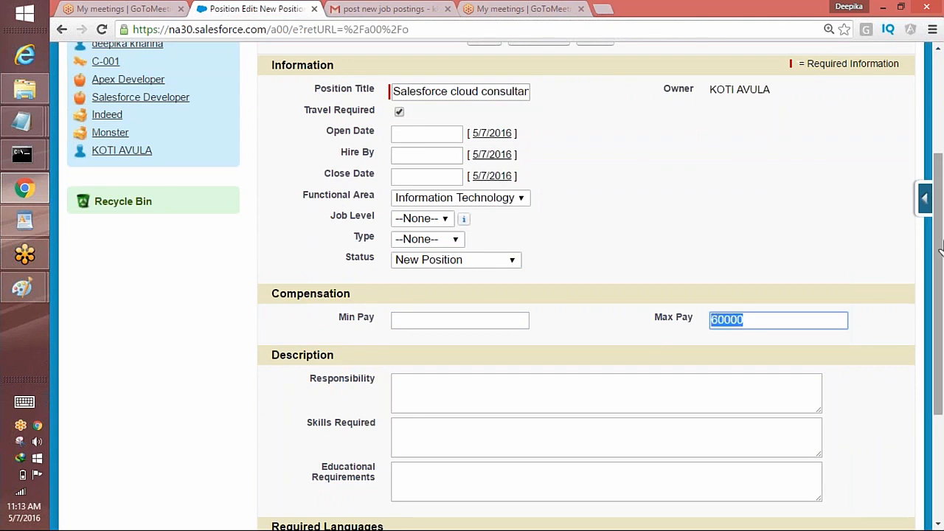
scroll(466, 235, up, 3)
click(478, 220)
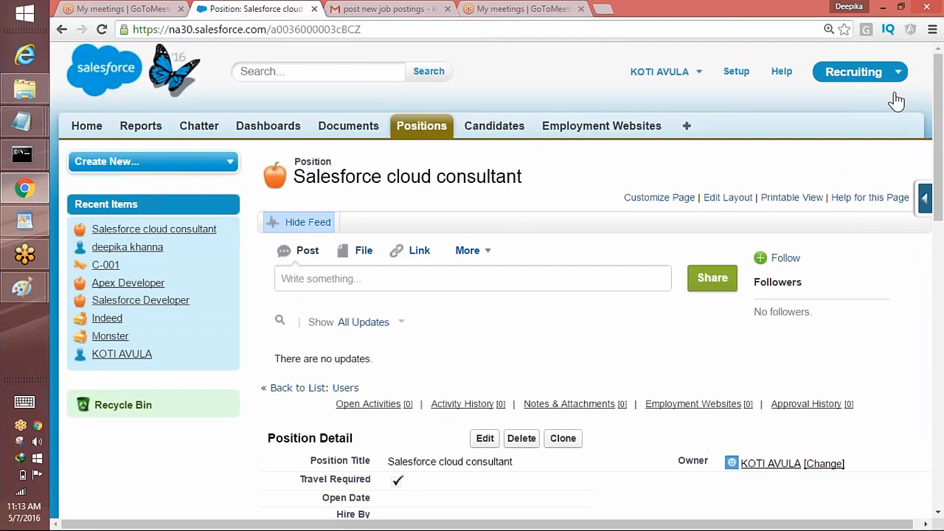
- Submit the Salesforce cloud consultant position for approval and confirm Step 1 shows Pending in Approval History
scroll(938, 286, down, 2)
scroll(938, 286, down, 7)
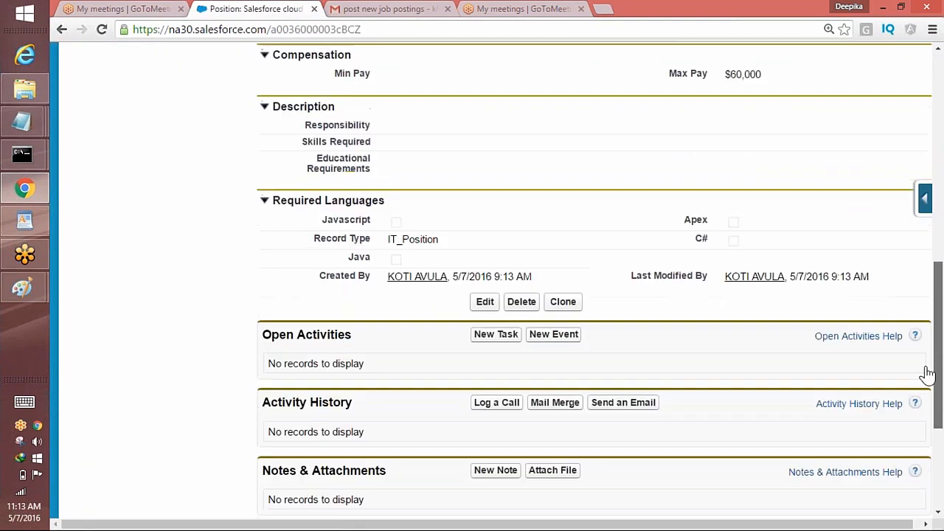
scroll(906, 437, down, 1)
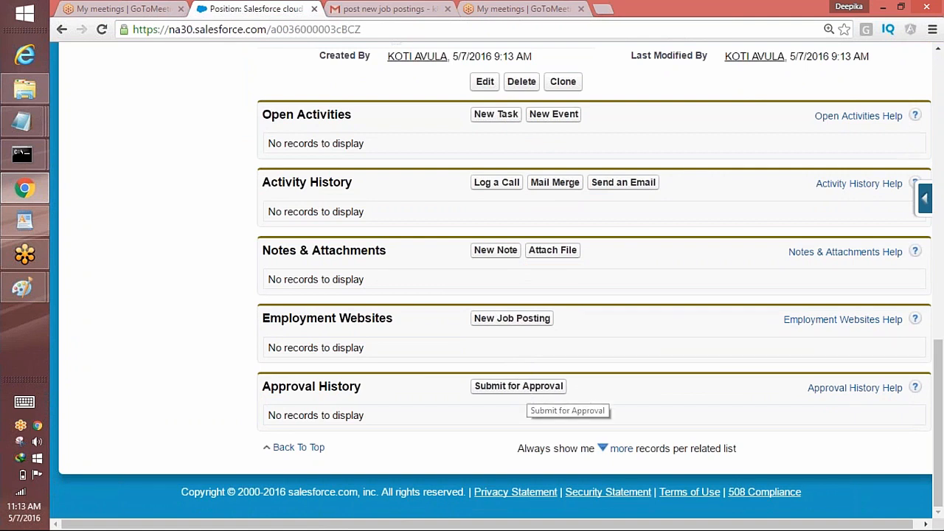
drag(940, 428, 940, 101)
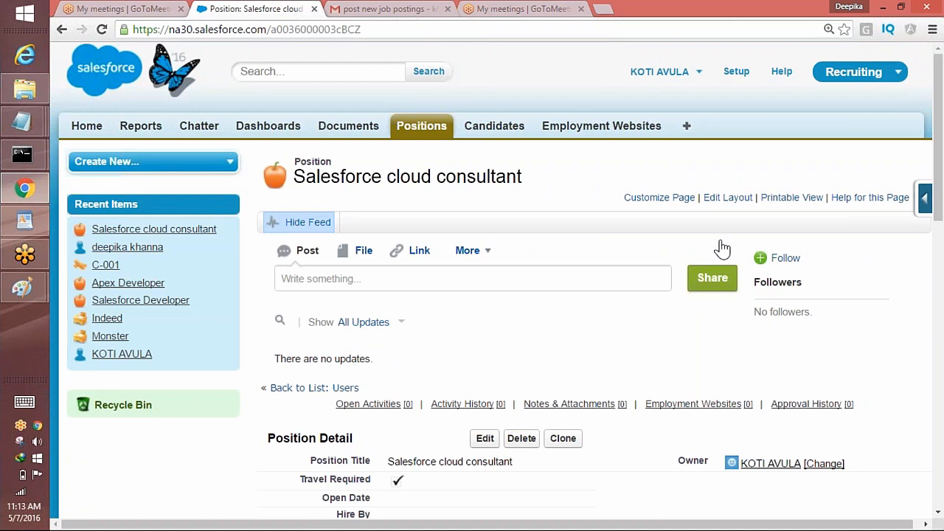
drag(941, 188, 931, 447)
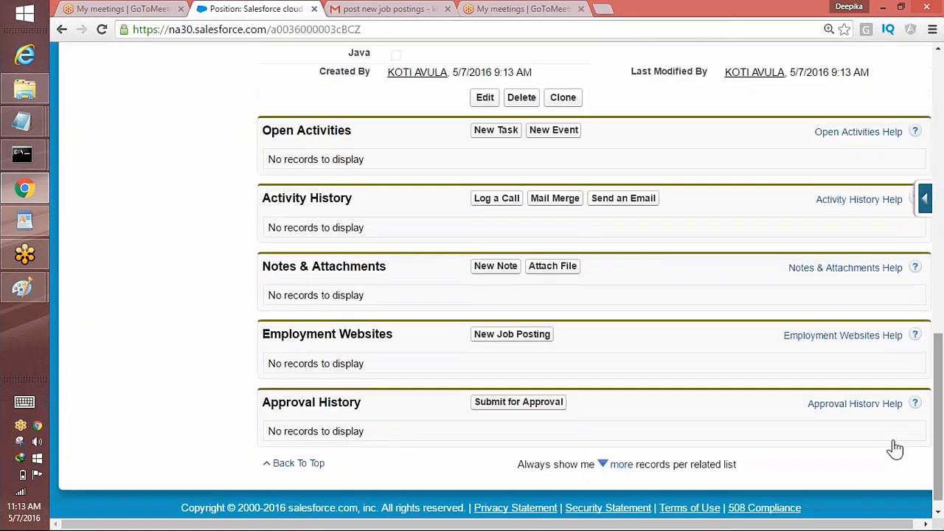
click(543, 402)
click(555, 129)
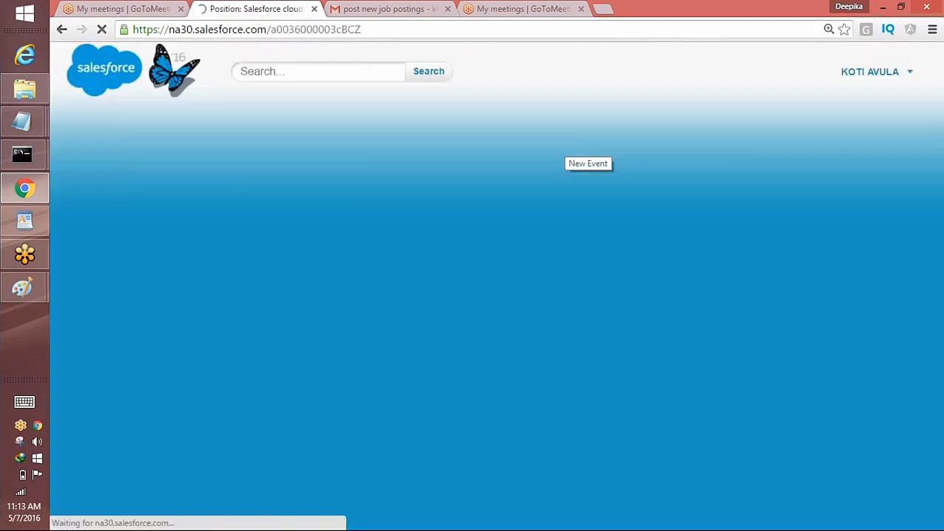
scroll(929, 261, down, 10)
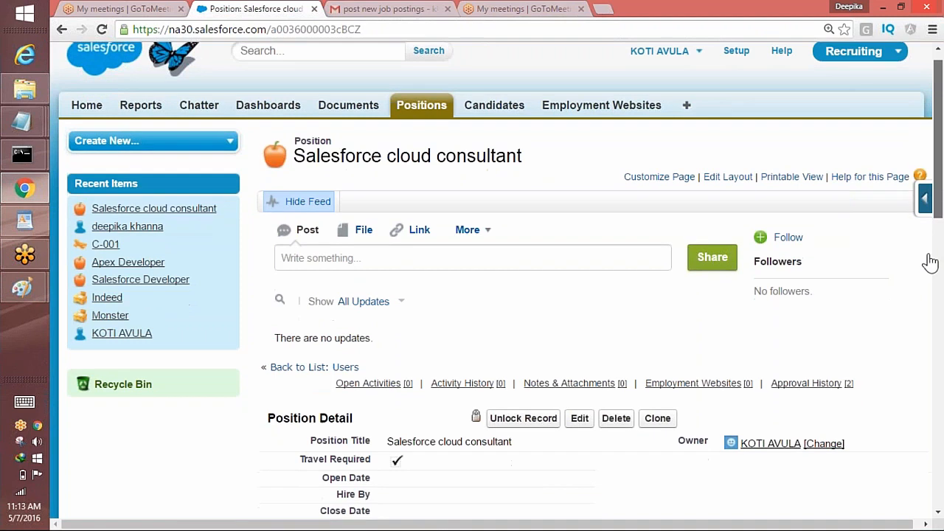
scroll(915, 439, down, 3)
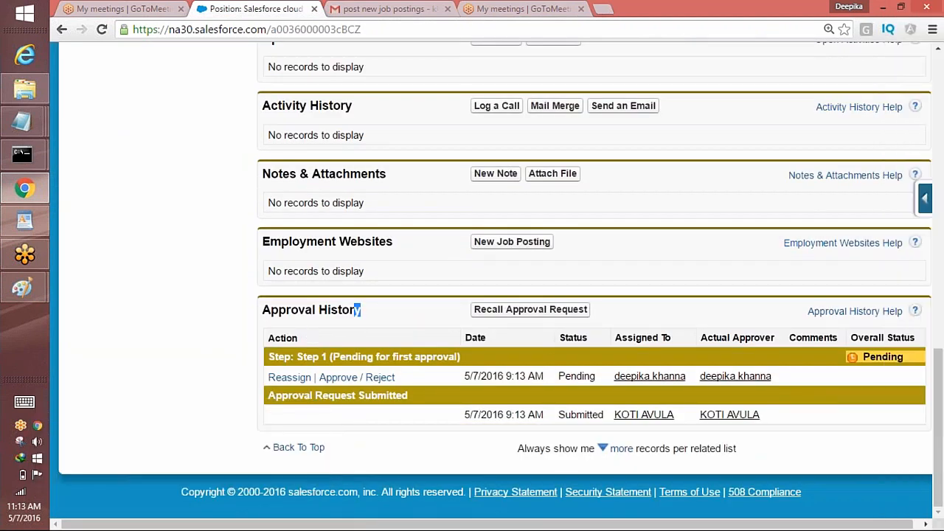
drag(362, 310, 257, 309)
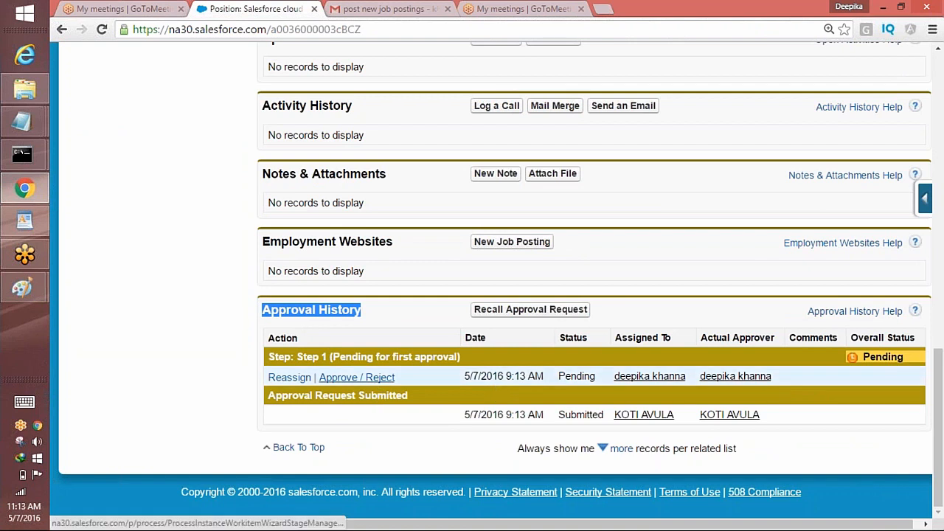
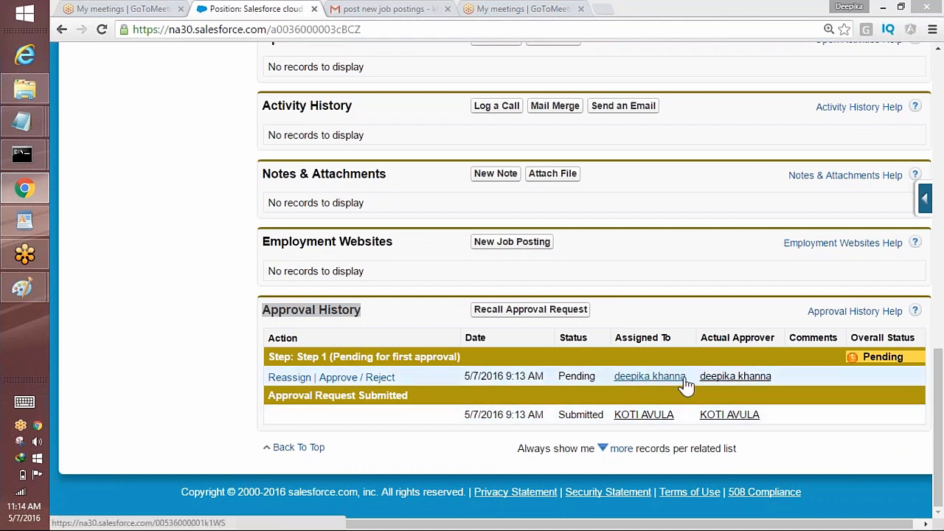
- Open the Salesforce cloud consultant position, cancel an edit without changes, and return to Positions Home
drag(937, 380, 937, 85)
click(420, 129)
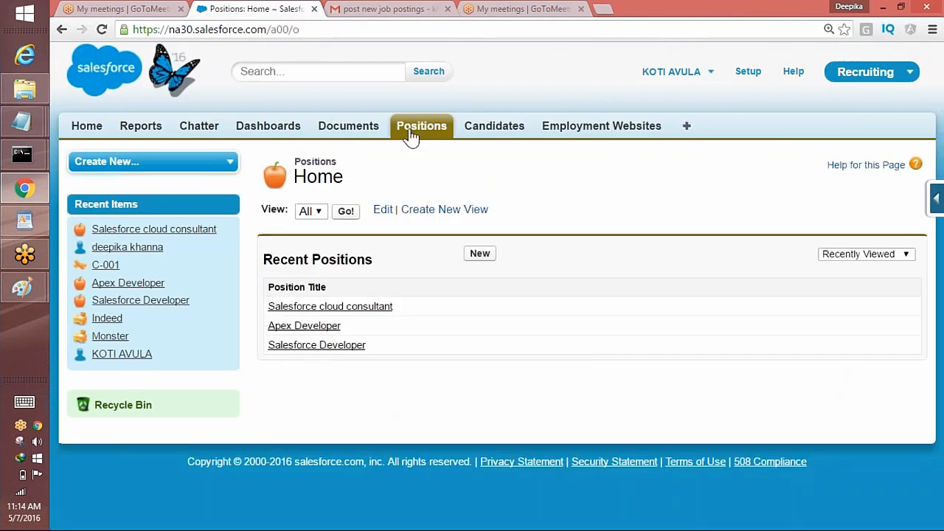
click(324, 307)
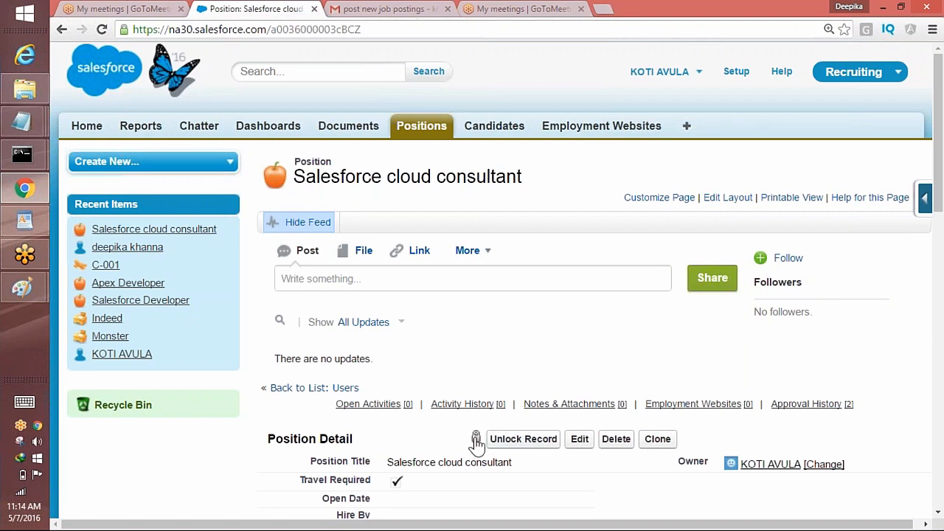
click(579, 439)
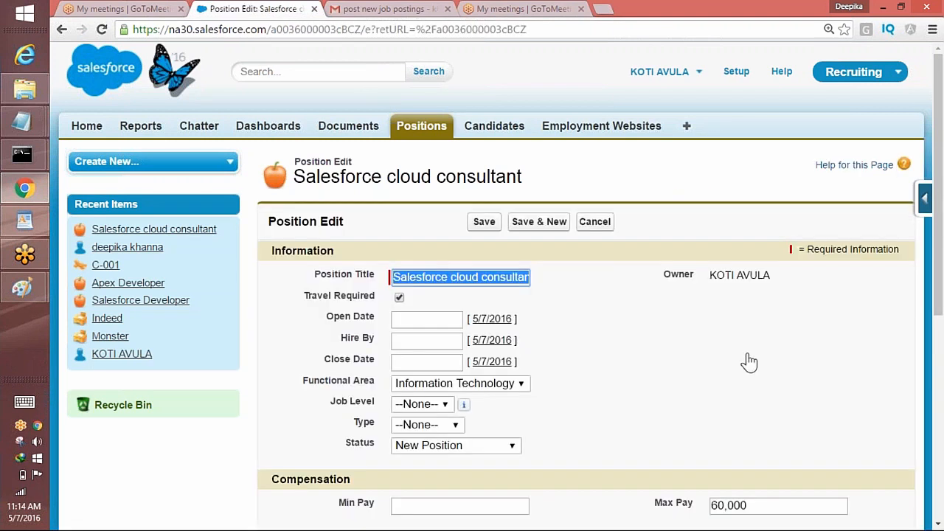
scroll(929, 421, down, 5)
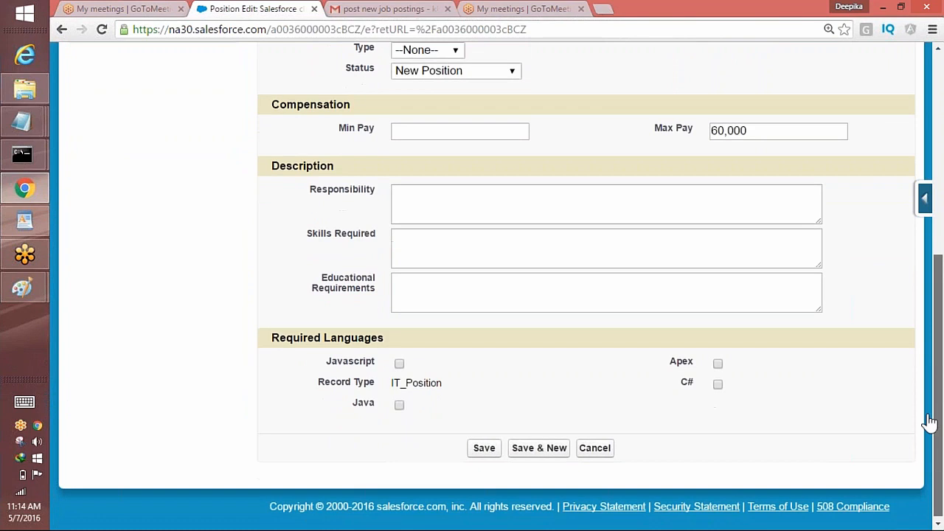
scroll(929, 441, up, 10)
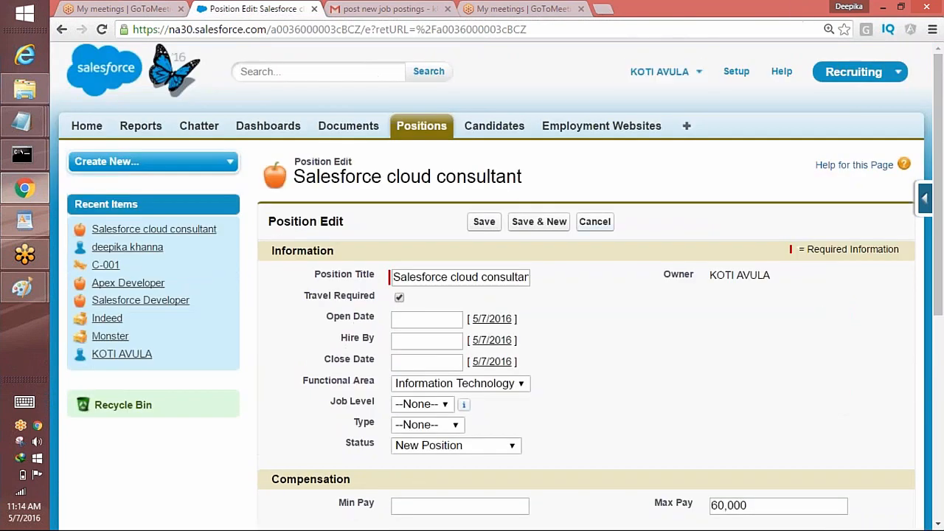
click(597, 220)
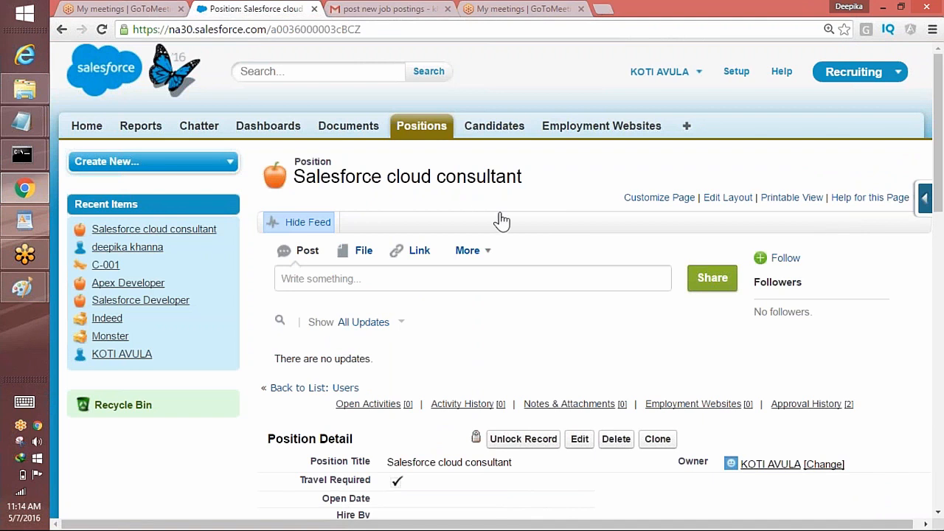
click(422, 127)
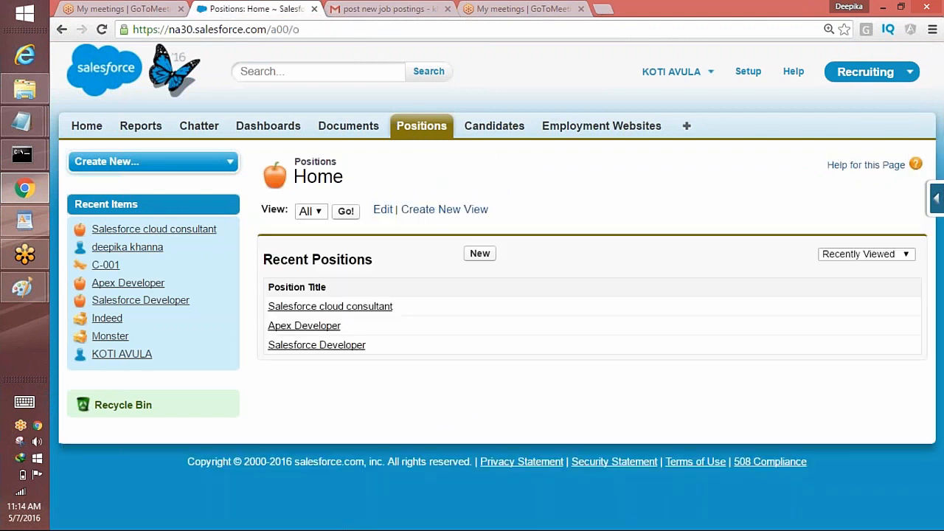
- Create and save the position 'Service cloud consultant' with Travel Required checked and Max Pay 20000
click(479, 253)
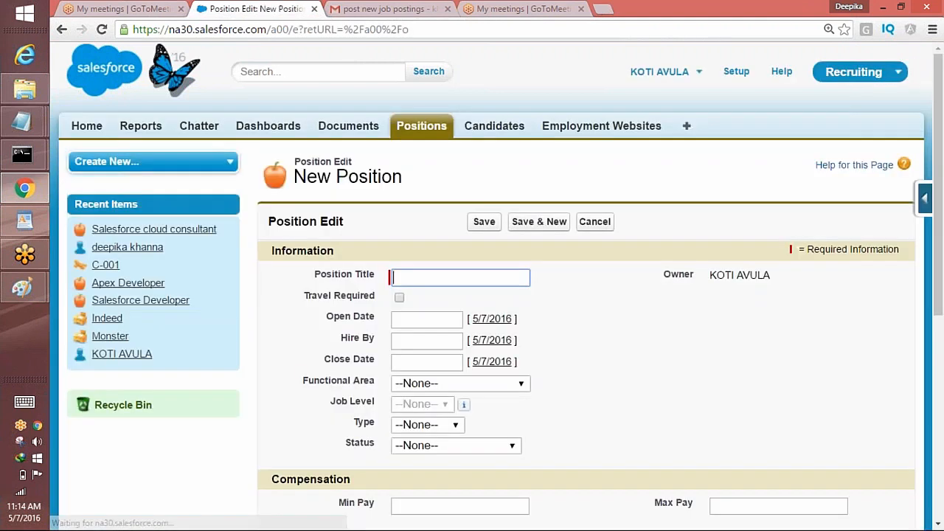
text(S)
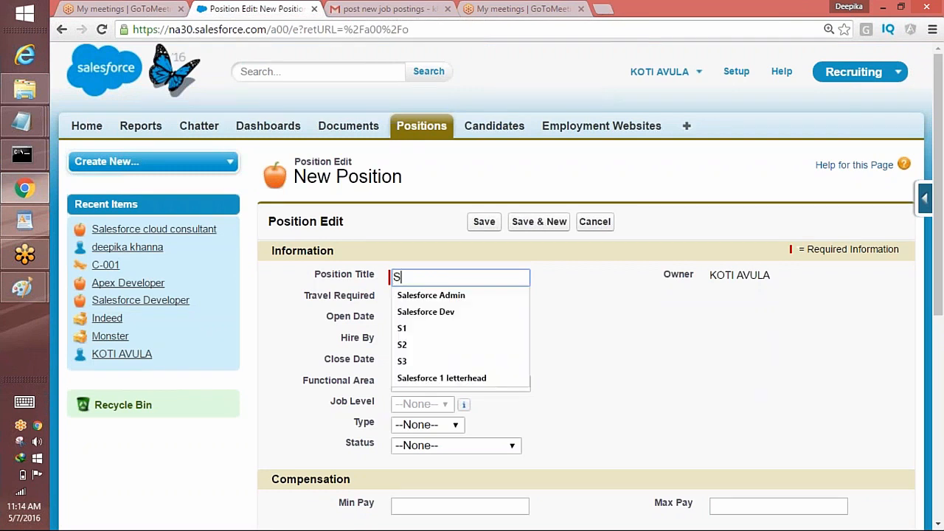
text(ervice clo)
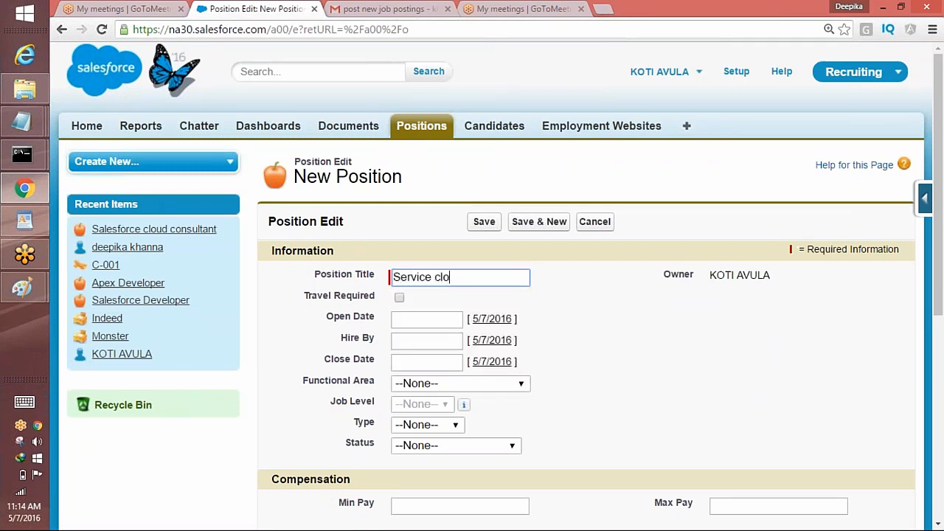
text(ud consultant)
key(Tab)
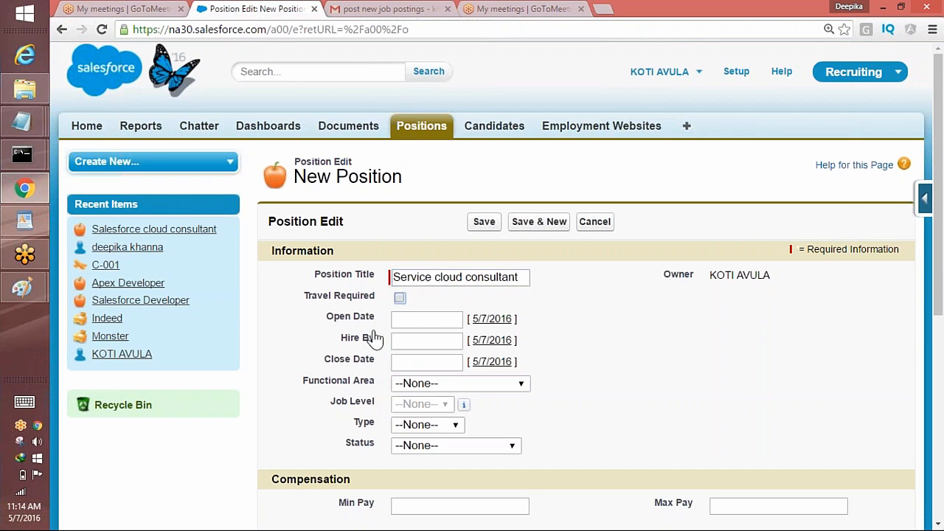
drag(941, 273, 941, 334)
click(399, 189)
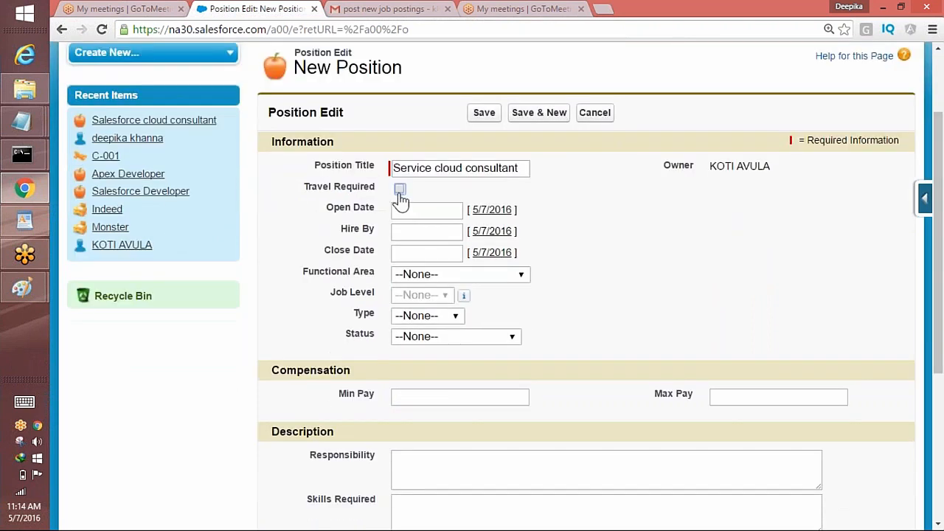
click(745, 397)
text(20000)
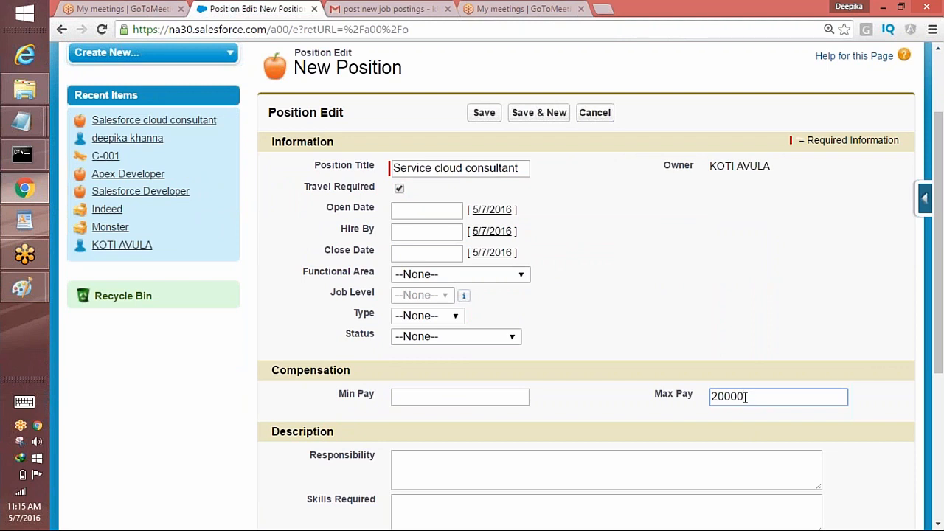
click(476, 112)
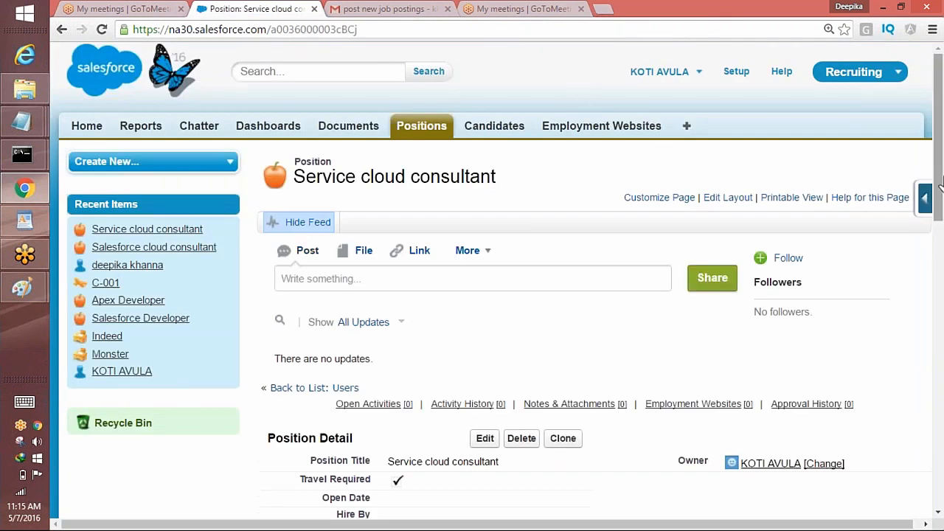
- Submit Service cloud consultant for approval and review the error about entry criteria and active approval processes
scroll(920, 394, down, 10)
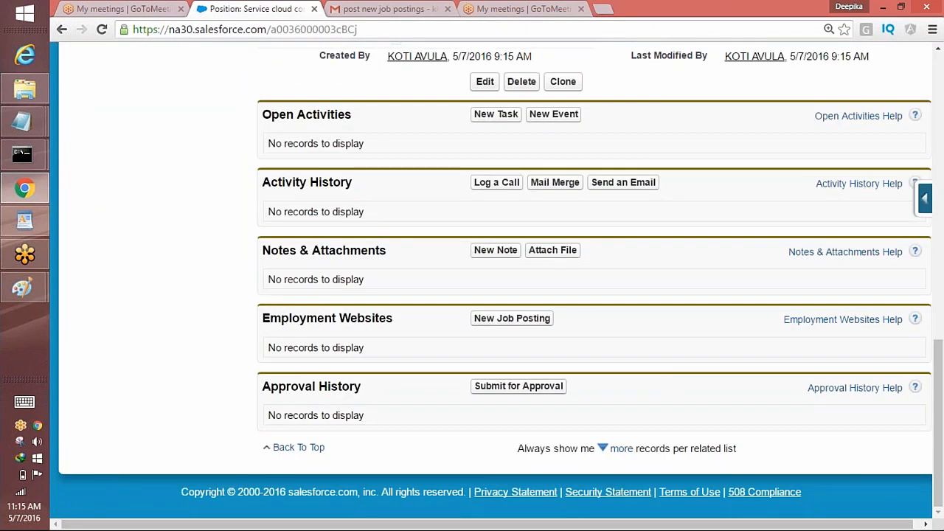
click(544, 391)
click(553, 133)
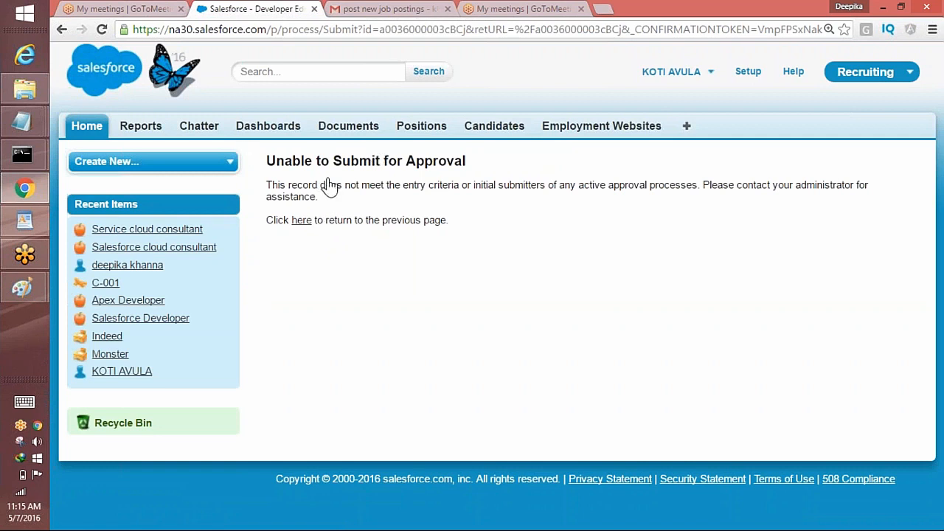
drag(402, 185, 557, 185)
drag(569, 185, 631, 185)
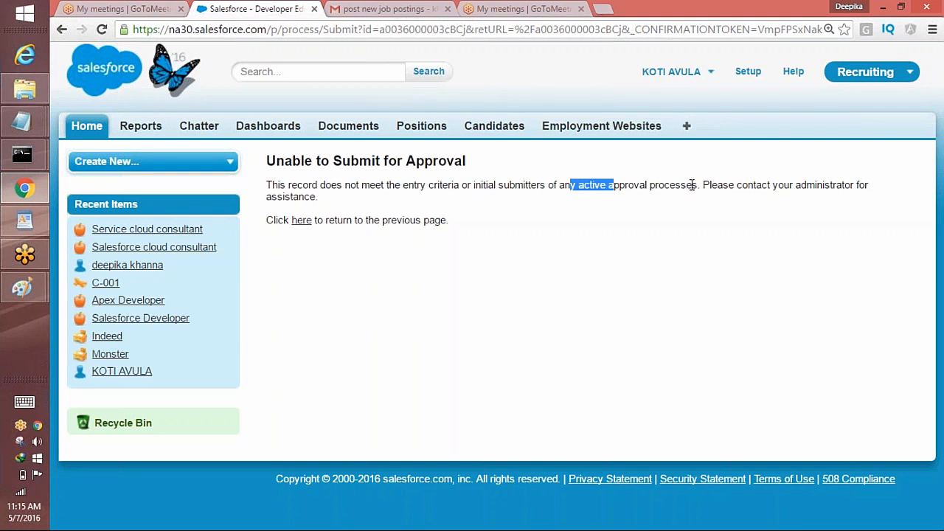
- Reopen the Service cloud consultant record from the Positions list and review its details
click(431, 133)
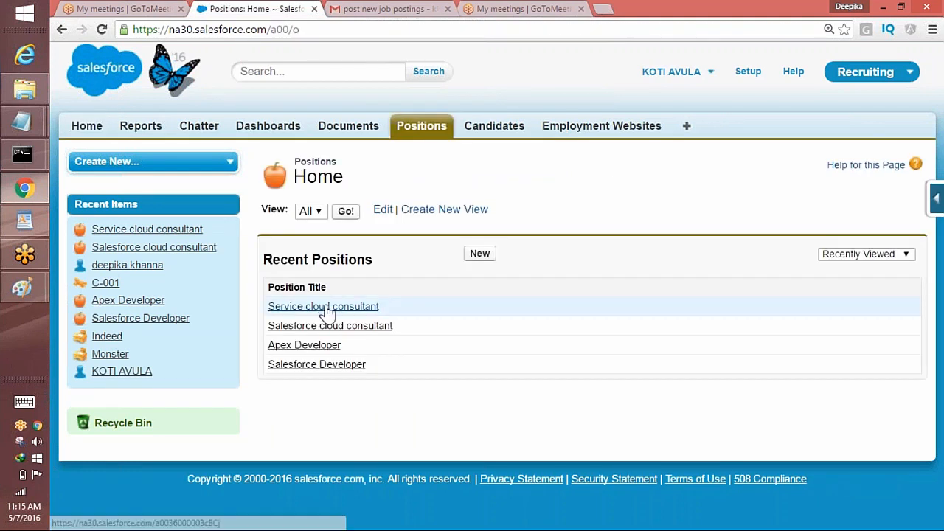
click(329, 309)
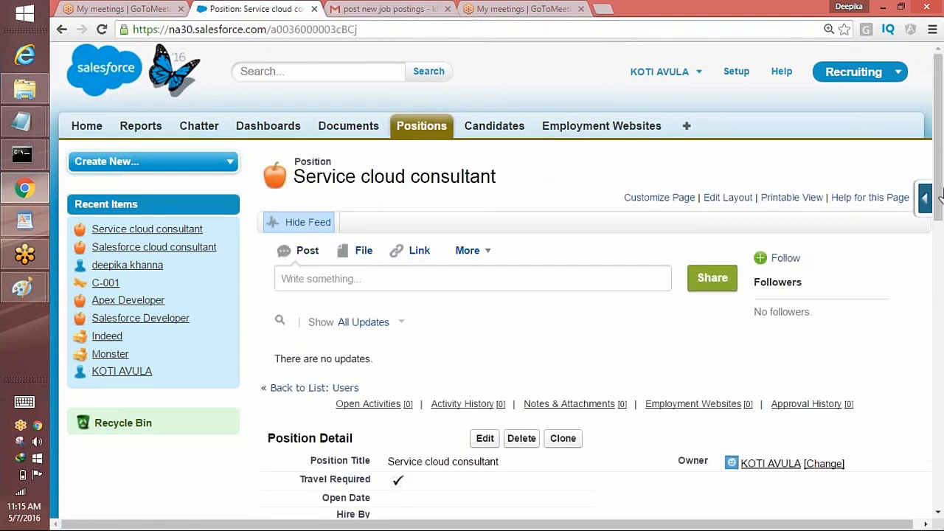
scroll(531, 323, down, 5)
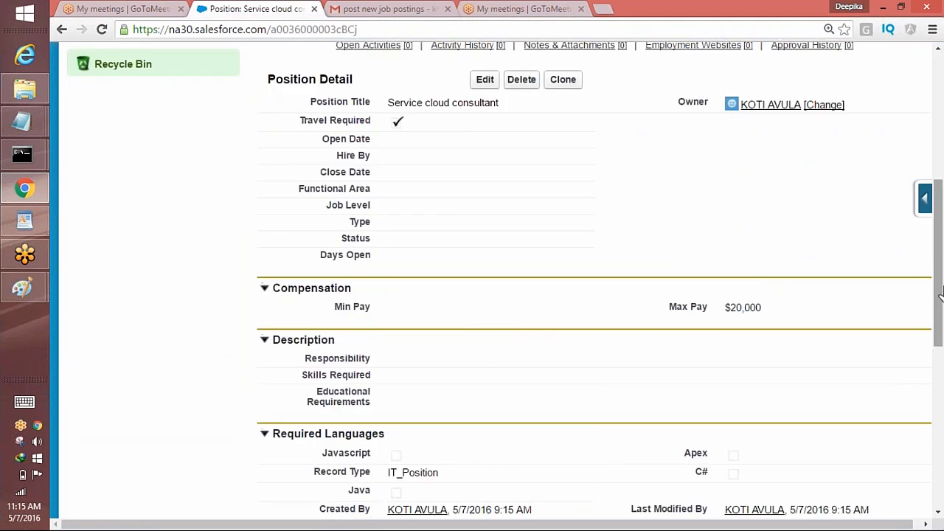
scroll(940, 295, down, 6)
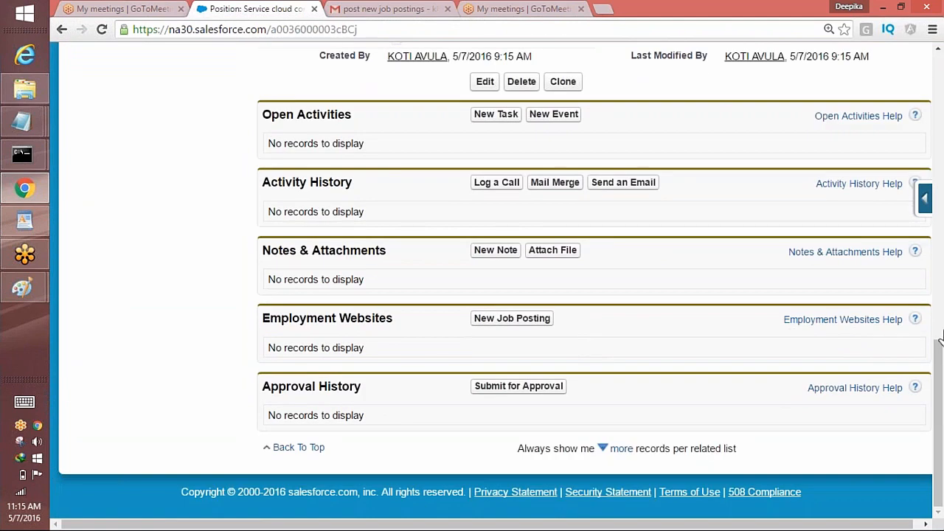
drag(939, 339, 803, 8)
click(522, 24)
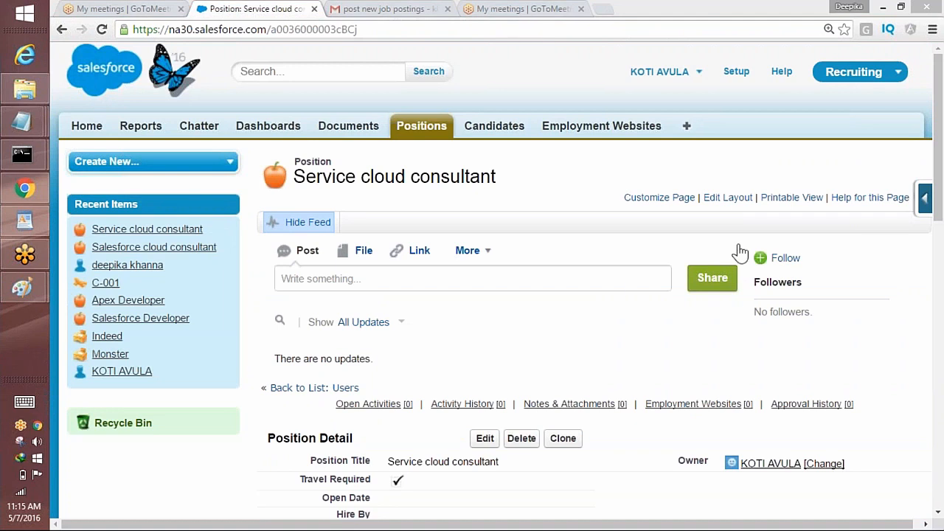
click(771, 181)
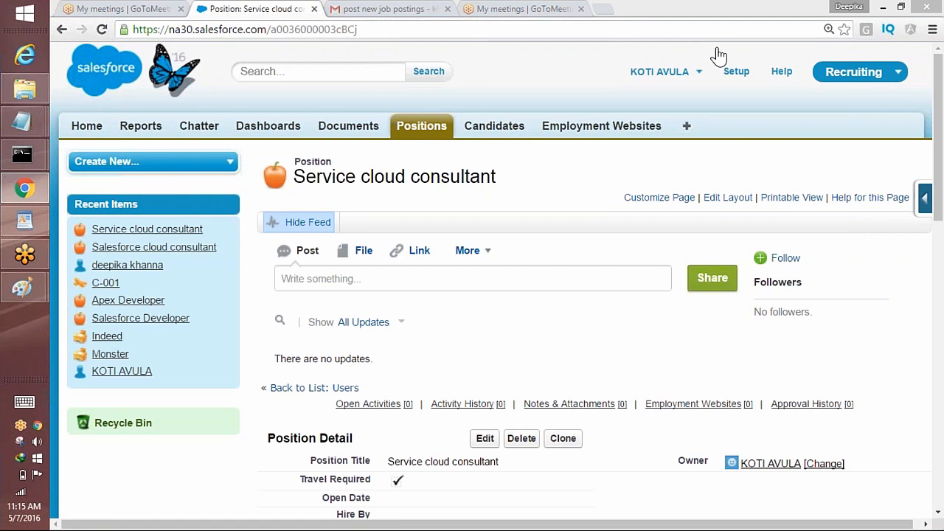
- Log out of the current account and return to the Salesforce login page
mouse_move(938, 165)
mouse_down()
mouse_move(939, 334)
mouse_move(938, 165)
mouse_up()
click(664, 72)
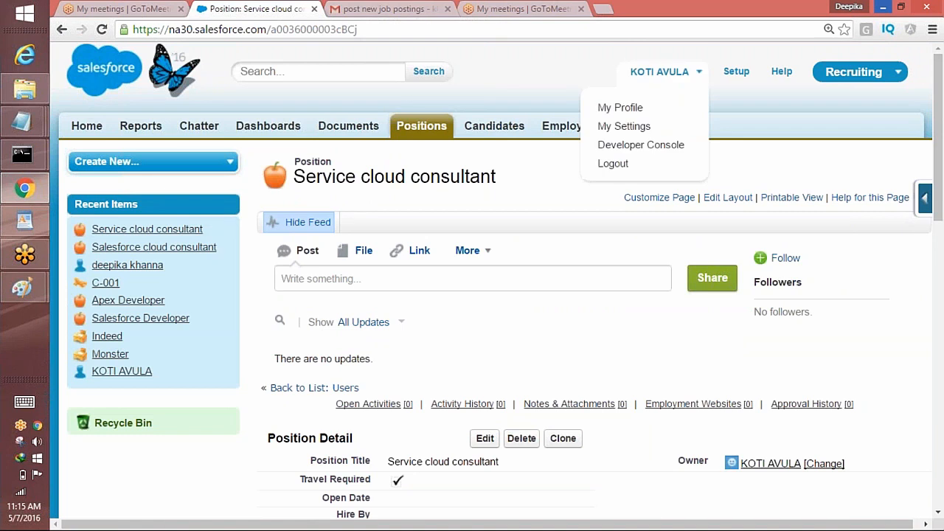
click(630, 163)
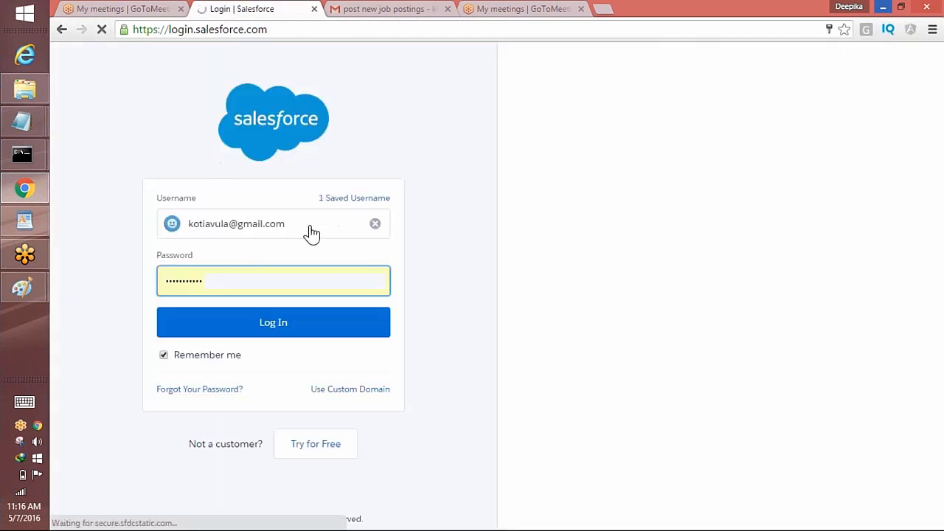
mouse_move(310, 225)
mouse_down()
mouse_move(188, 229)
mouse_move(292, 225)
mouse_up()
click(191, 226)
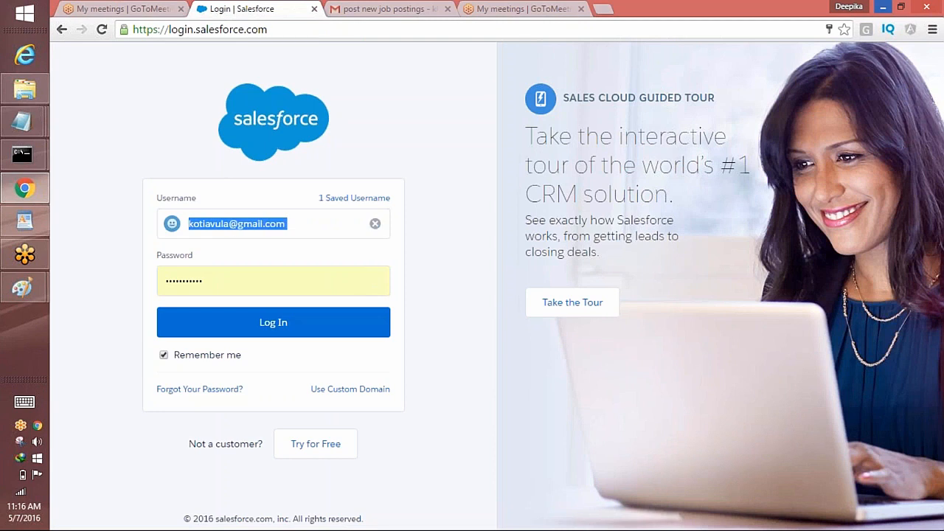
click(292, 225)
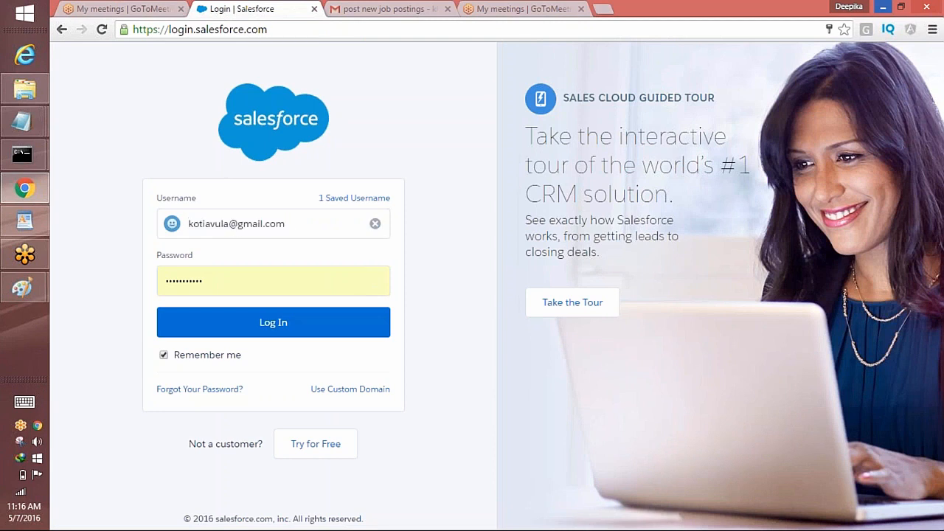
drag(292, 225, 189, 227)
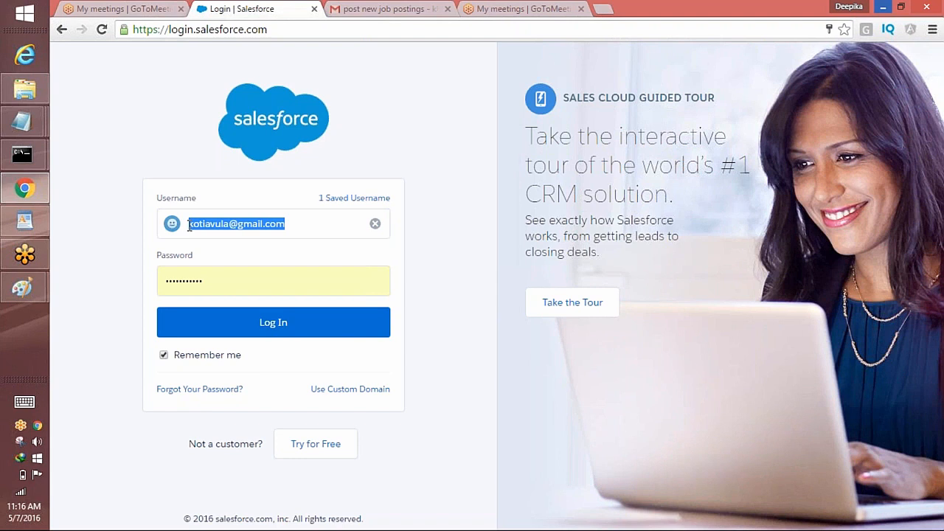
key(BackSpace)
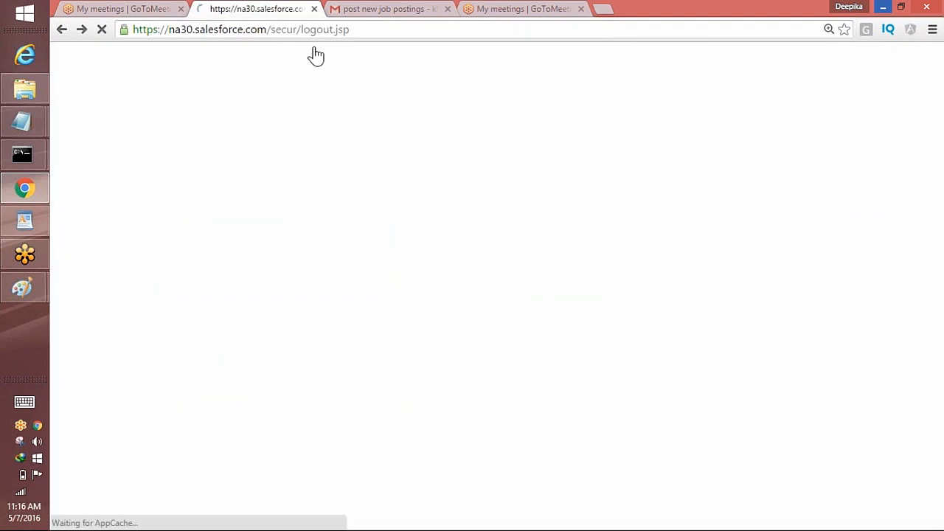
key(ctrl+l)
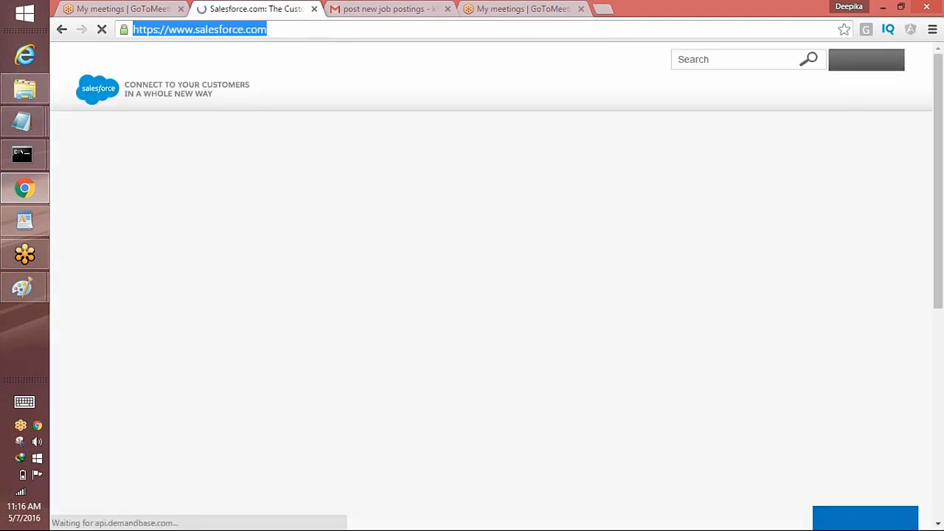
text(login)
key(Return)
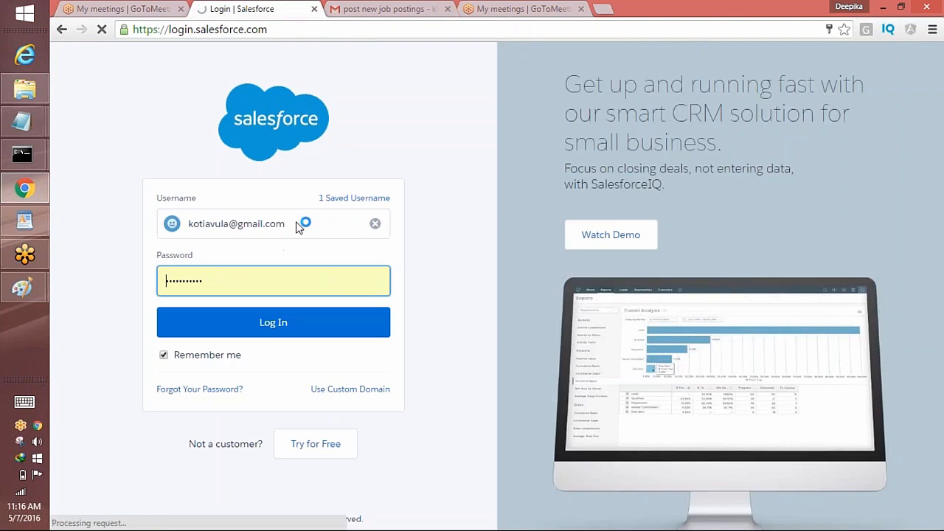
- Log in with the approver's e-mail username and password
click(374, 223)
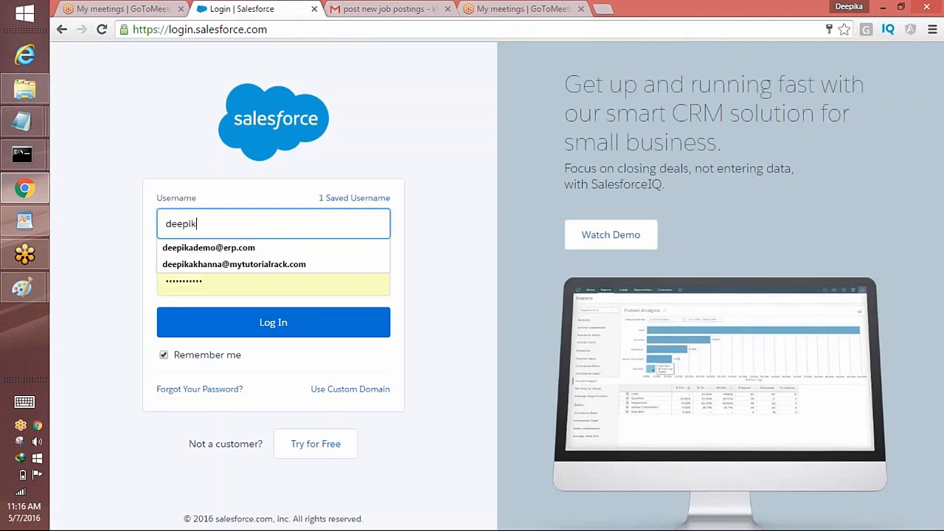
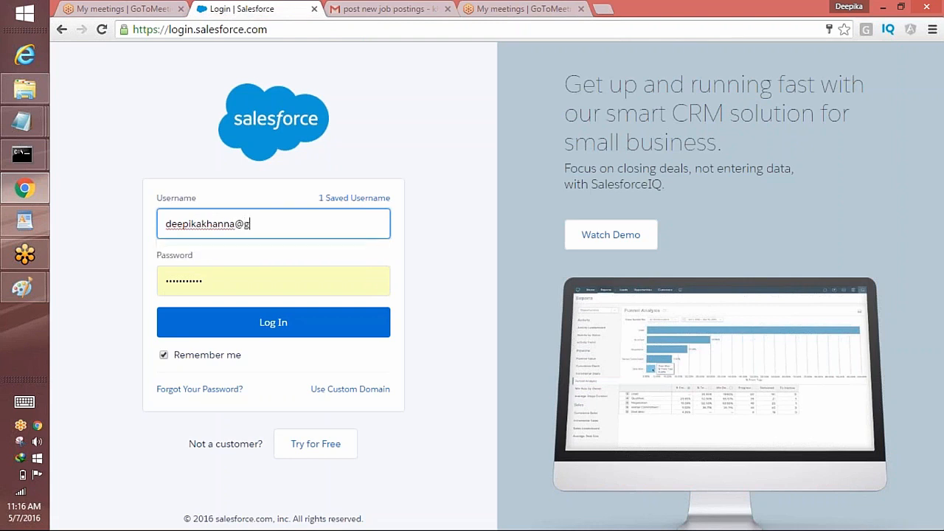
key(Tab)
text(******)
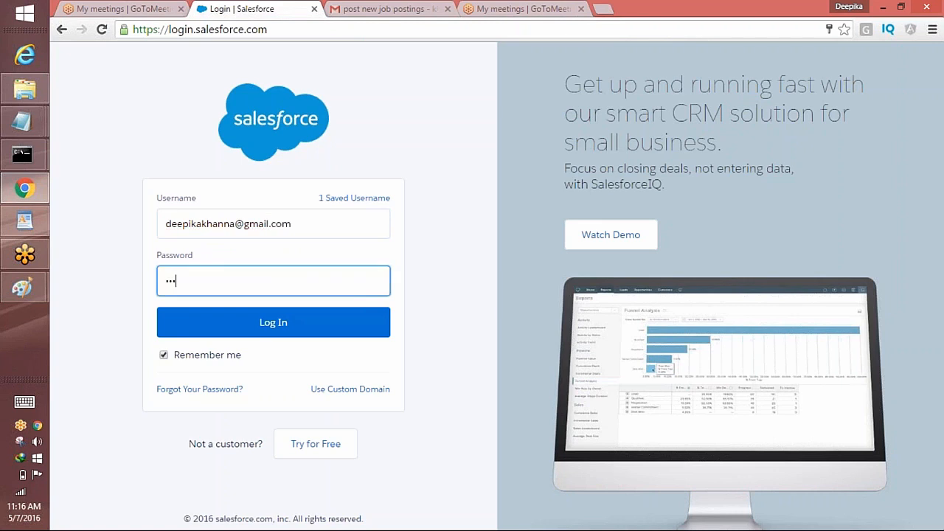
text(*****)
key(Return)
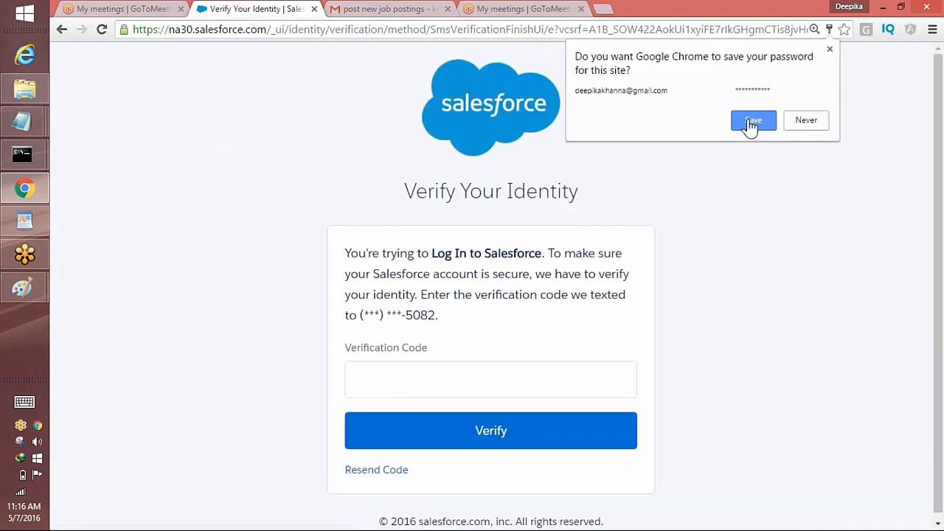
- Save the password in the browser and verify the login with the texted code
click(751, 125)
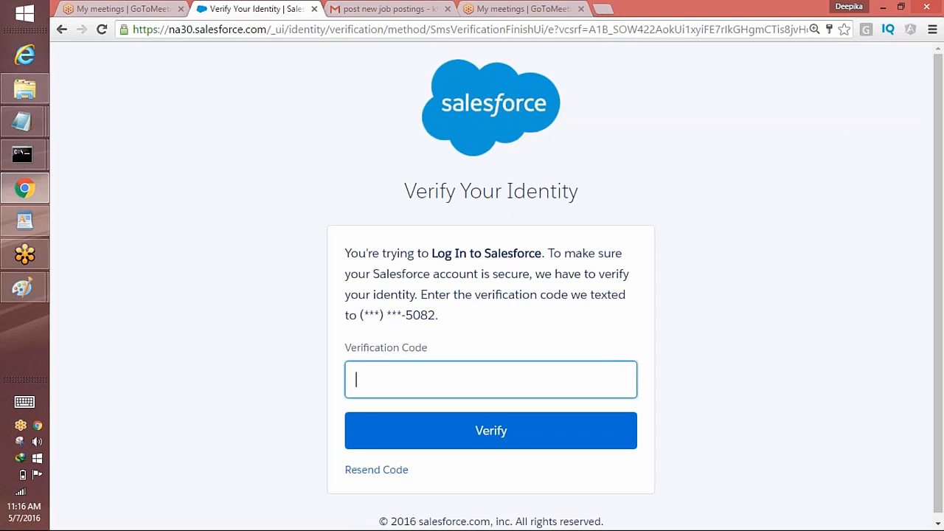
key(BackSpace)
click(489, 430)
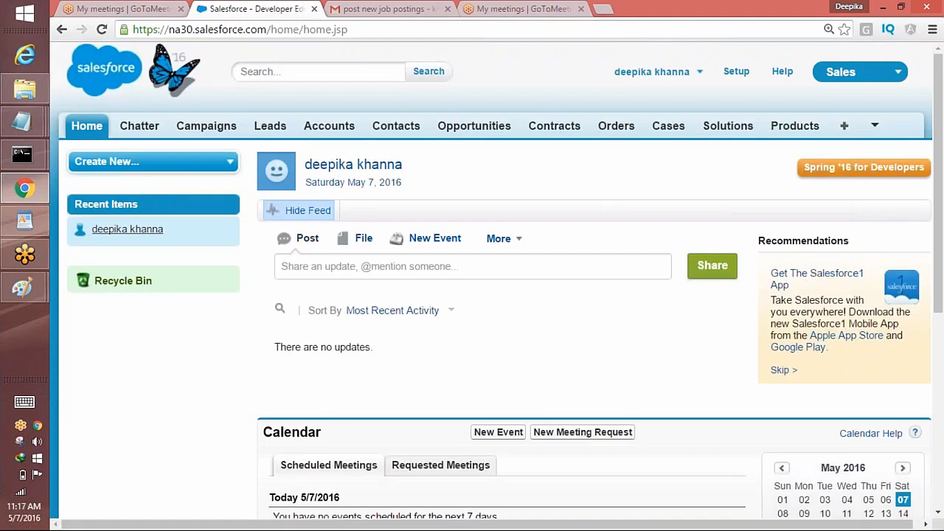
- Find the Salesforce cloud consultant entry under Items to Approve and open its Related To link
scroll(918, 335, down, 5)
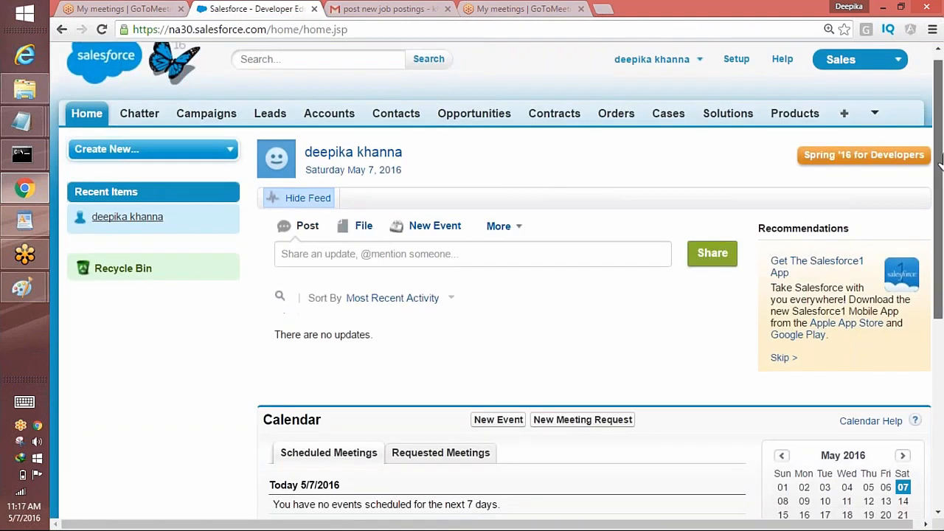
scroll(893, 331, up, 5)
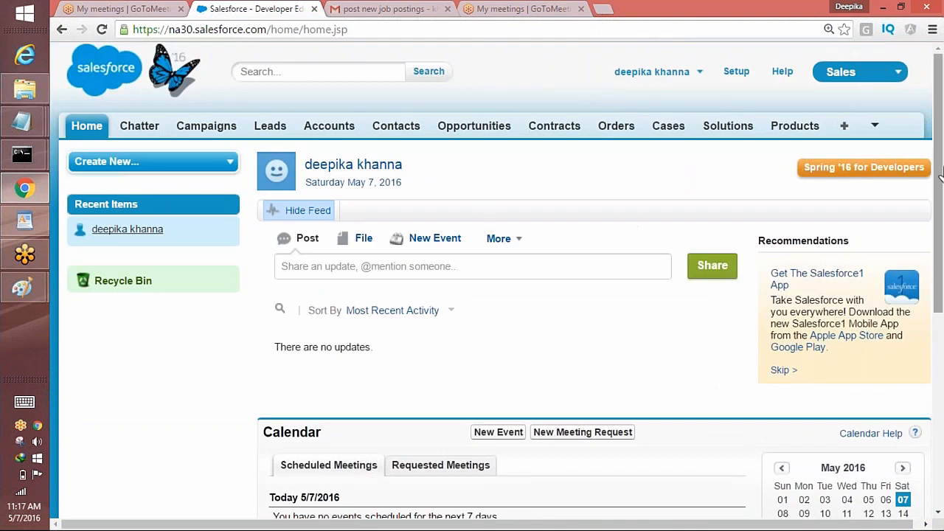
drag(939, 176, 939, 354)
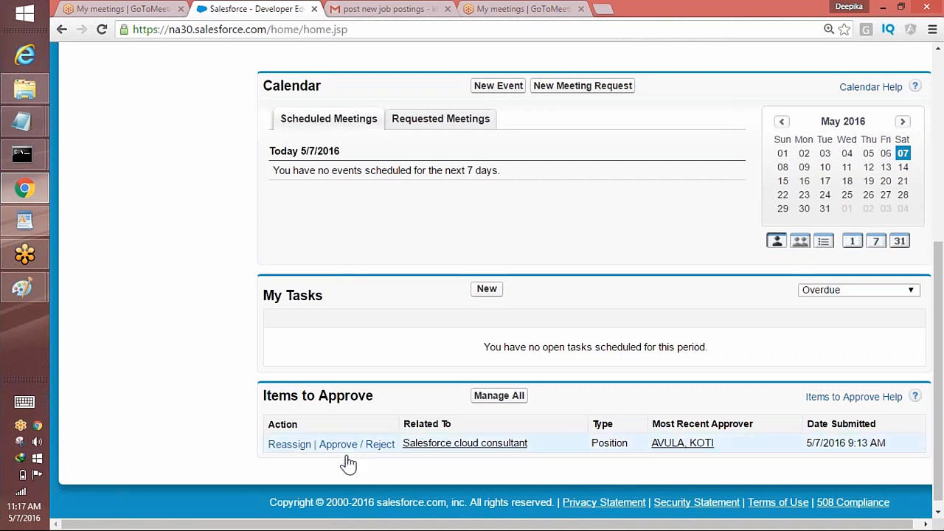
scroll(558, 461, down, 1)
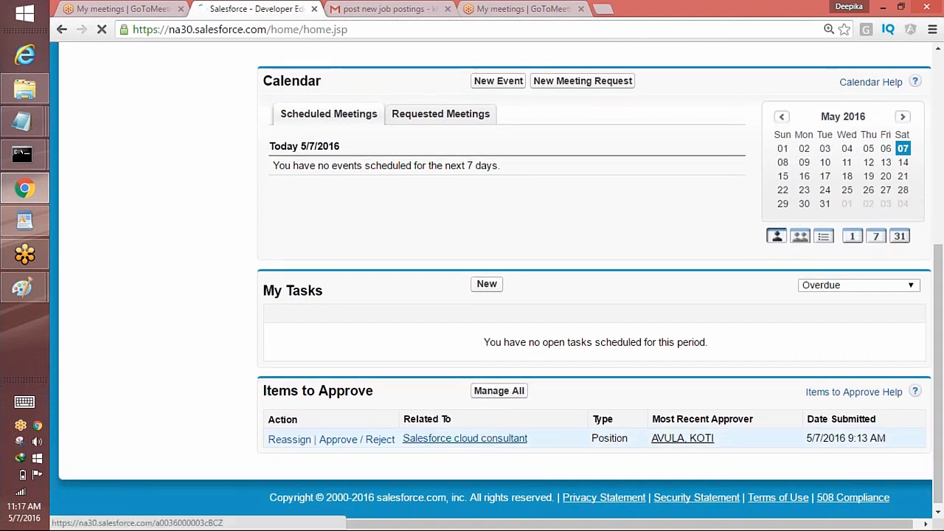
click(481, 440)
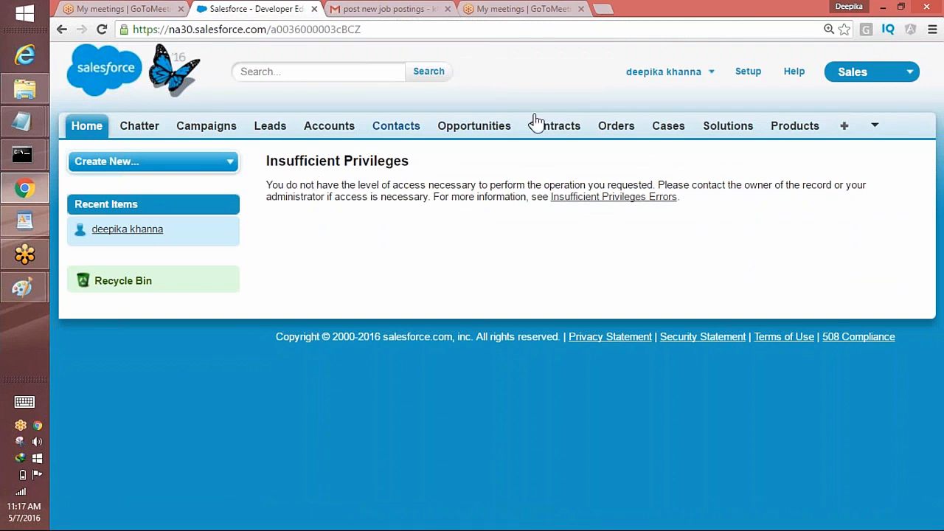
- Switch to the Recruiting app from the app menu
click(867, 76)
click(826, 220)
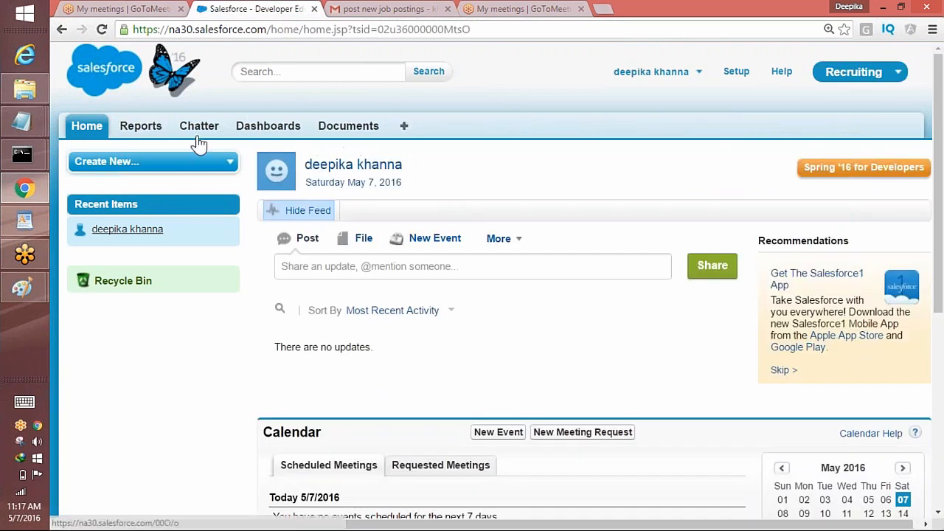
mouse_move(941, 96)
mouse_down()
mouse_move(933, 271)
mouse_move(930, 94)
mouse_up()
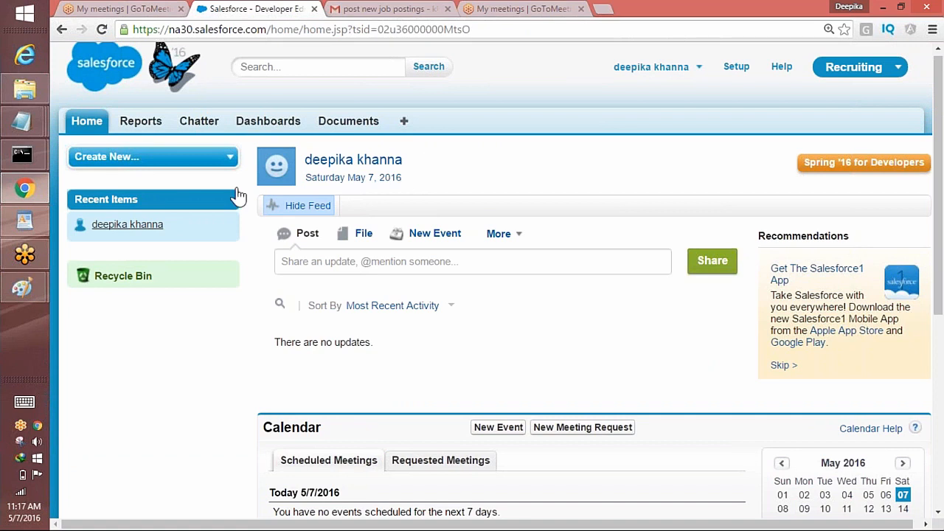
click(528, 18)
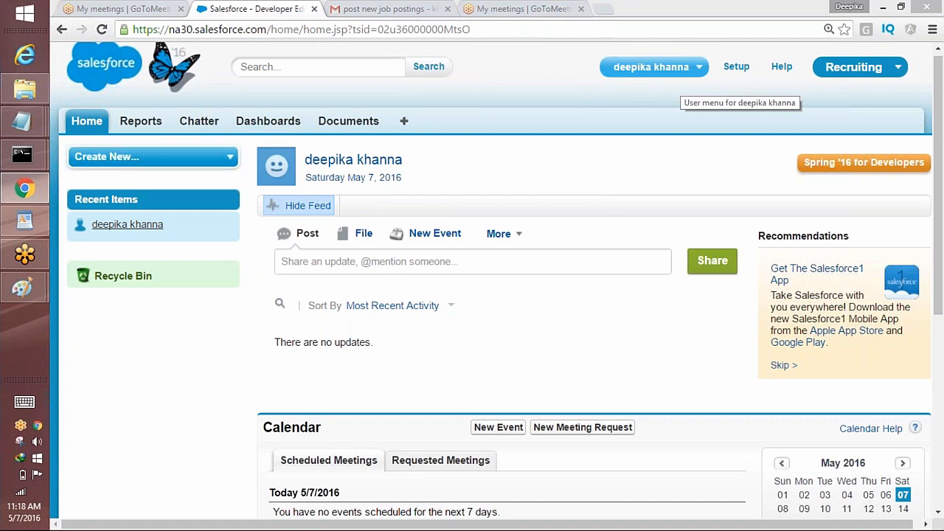
- Log out the approver and sign back in with the other saved administrator account
click(696, 74)
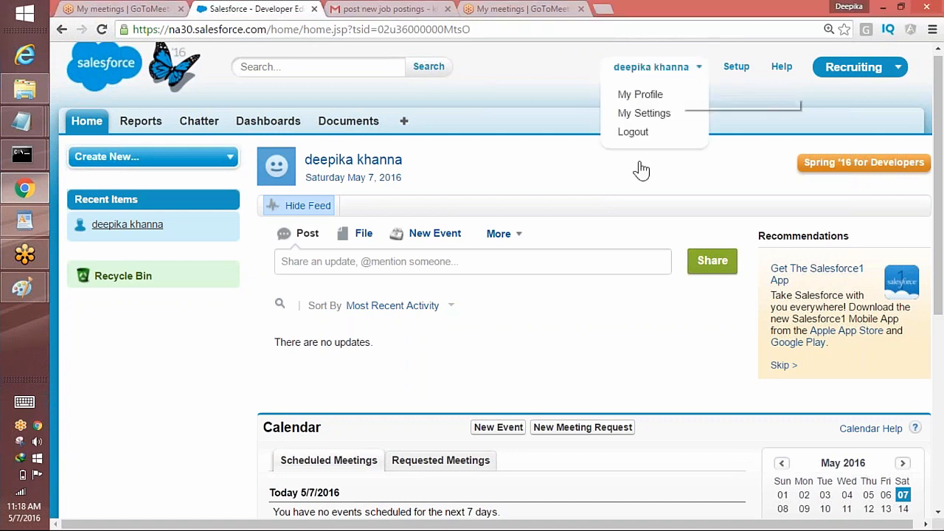
click(633, 131)
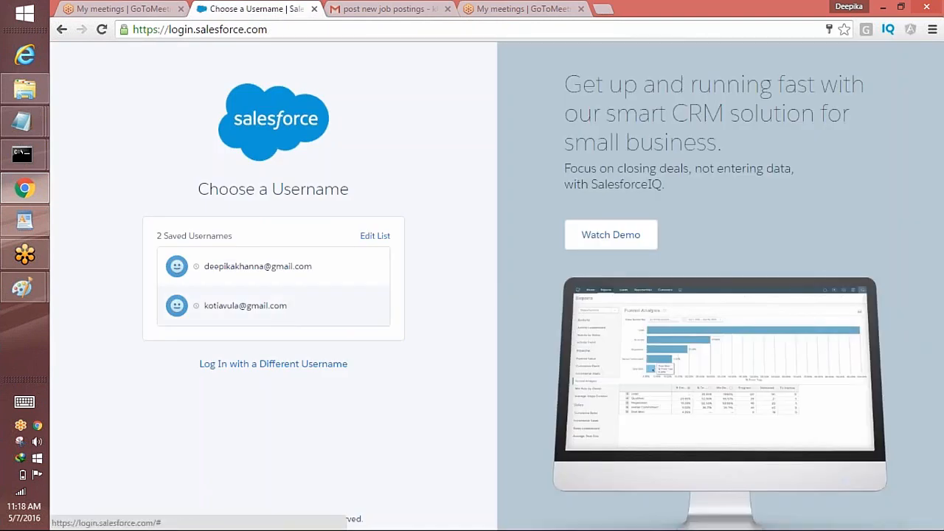
click(275, 306)
click(276, 315)
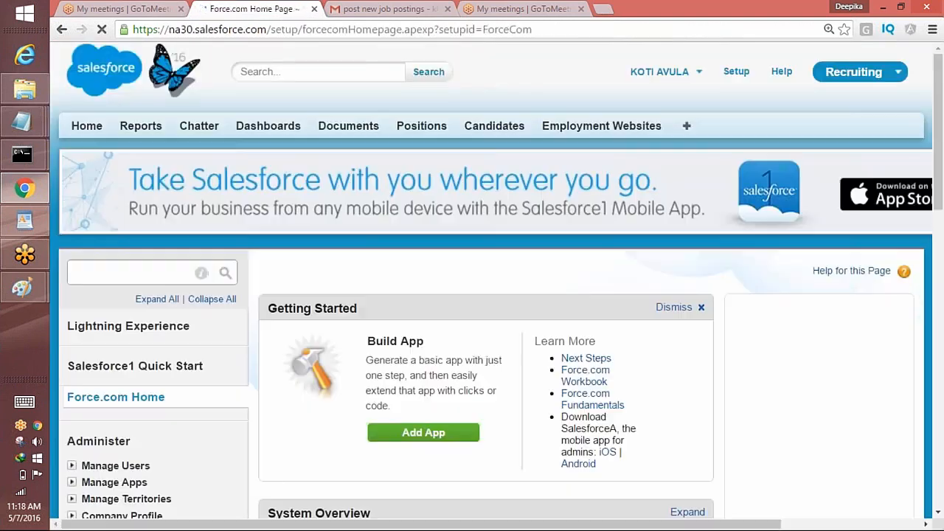
click(96, 269)
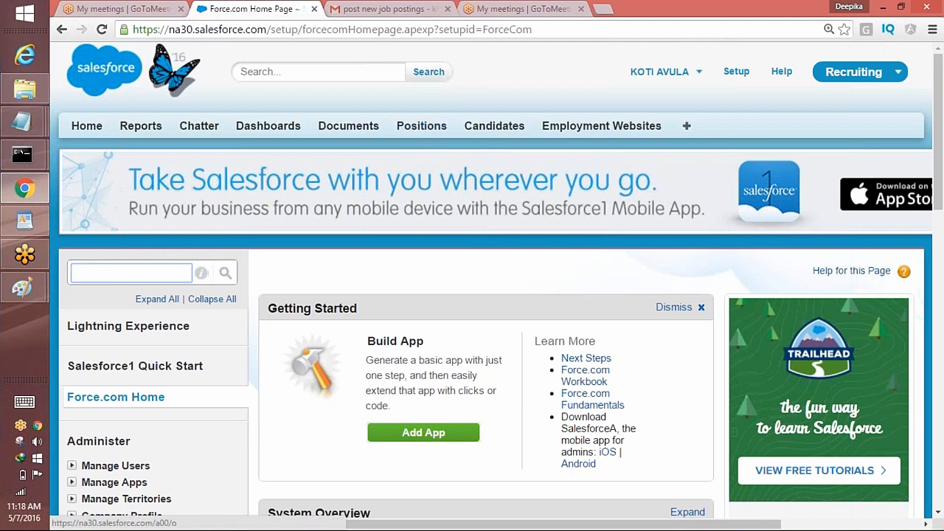
click(101, 272)
- Clone the Standard User profile as StandardUserRecruting and save it
text(pro)
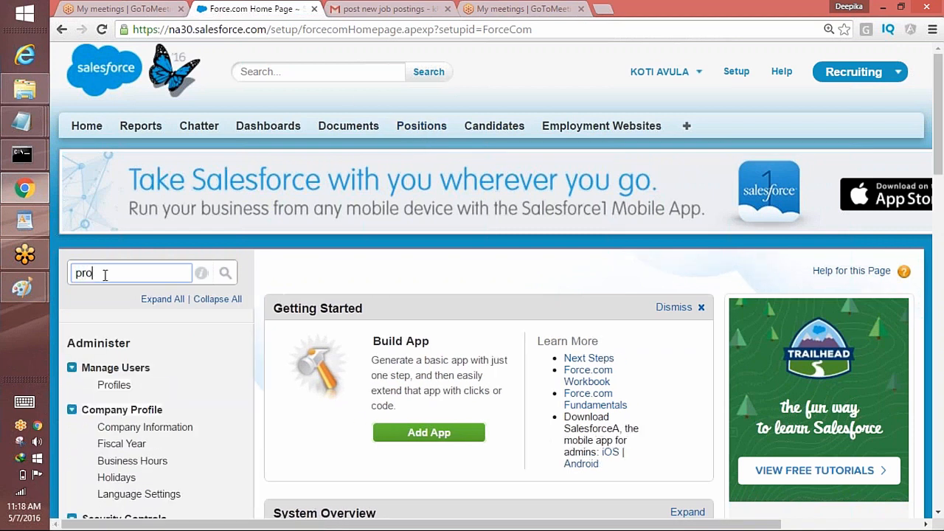
click(121, 385)
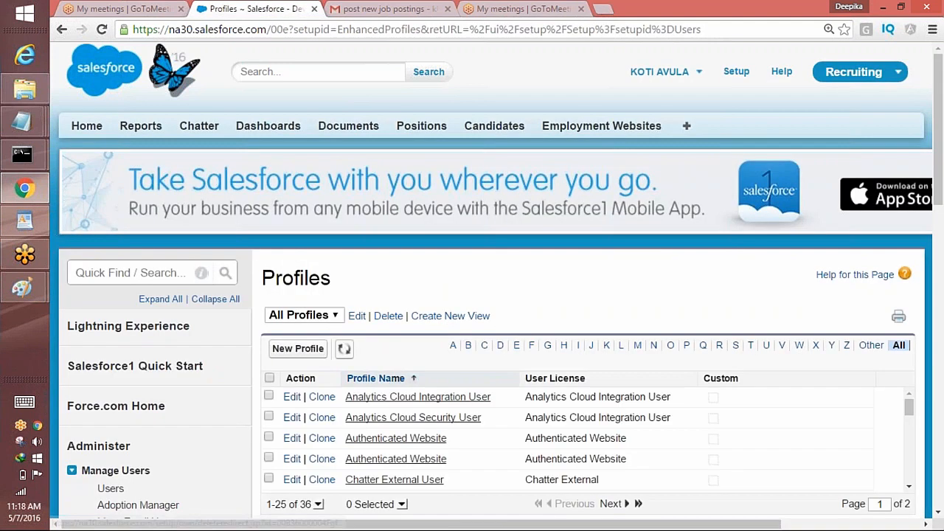
click(297, 348)
click(467, 382)
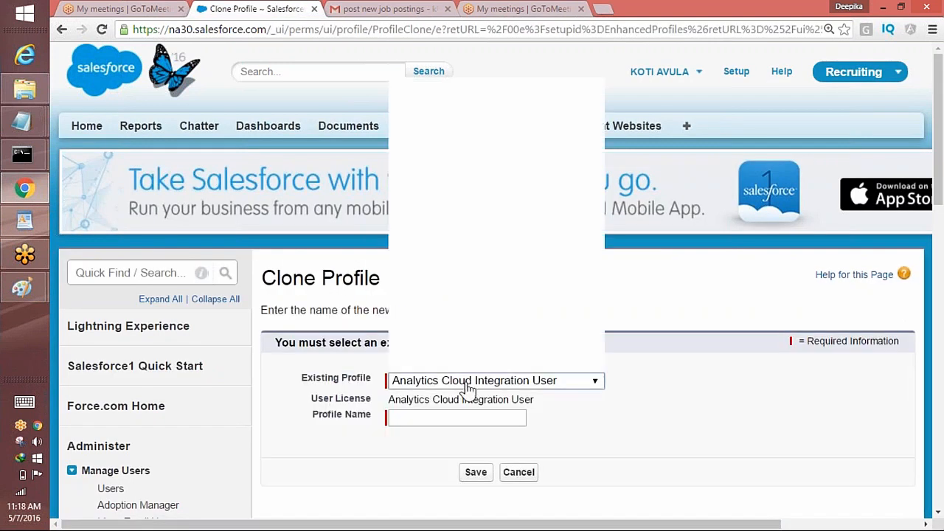
text(st)
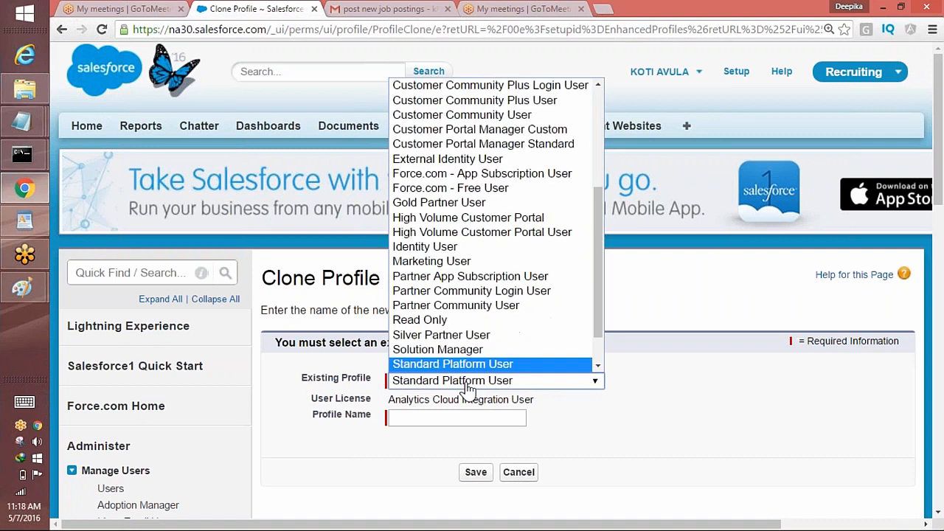
drag(599, 324, 599, 340)
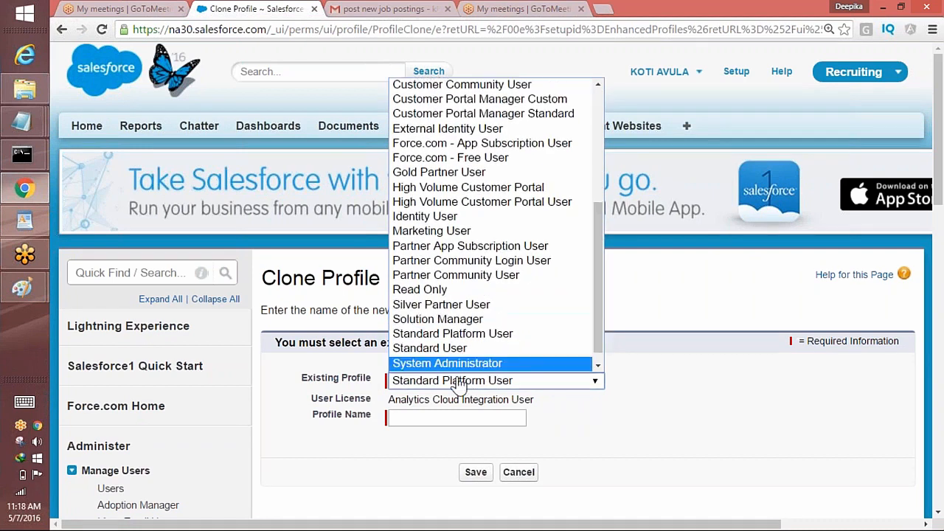
click(435, 349)
click(450, 418)
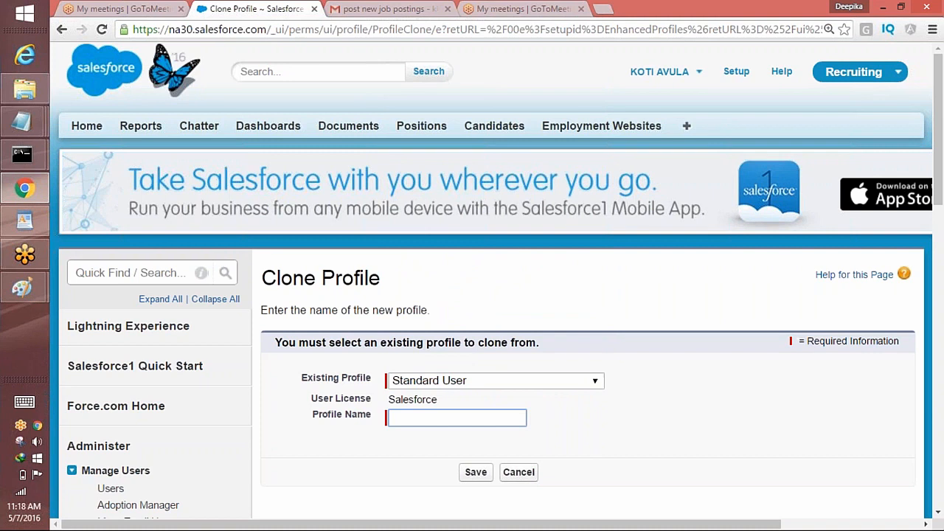
text(StandardUserRecruting)
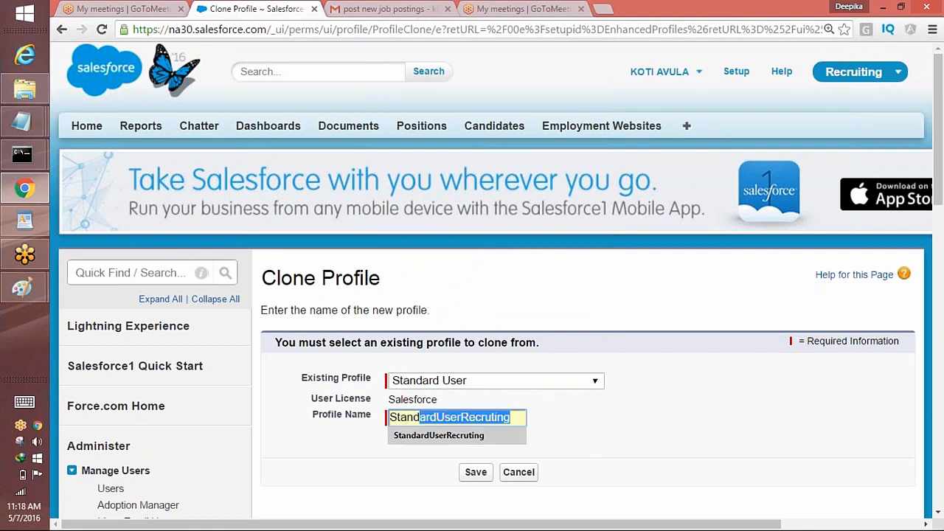
click(447, 436)
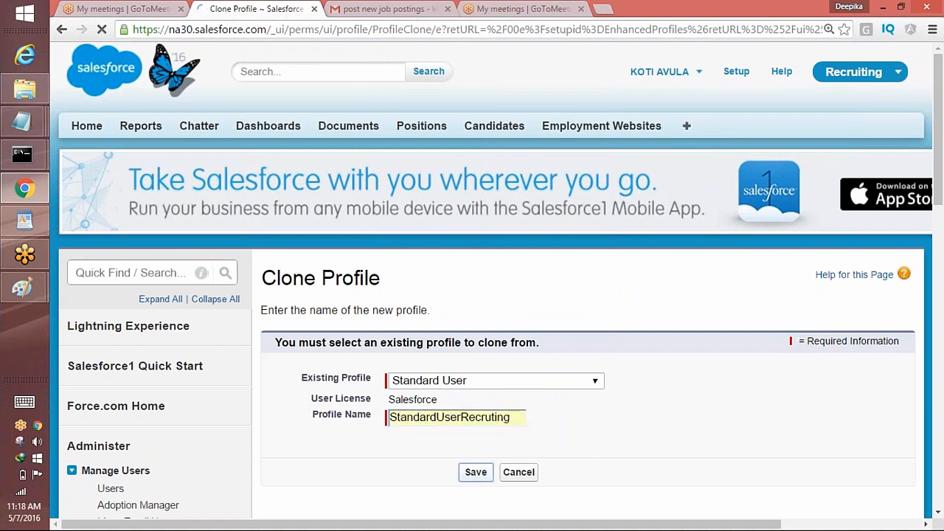
click(475, 472)
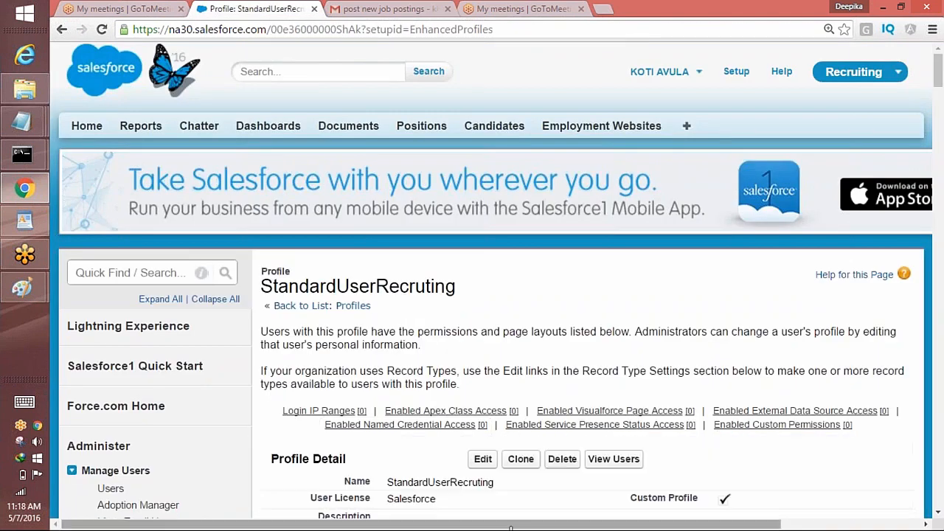
- Grant Read, Create, Edit and Delete on Positions and Read on Reviews
click(483, 459)
drag(939, 77, 940, 444)
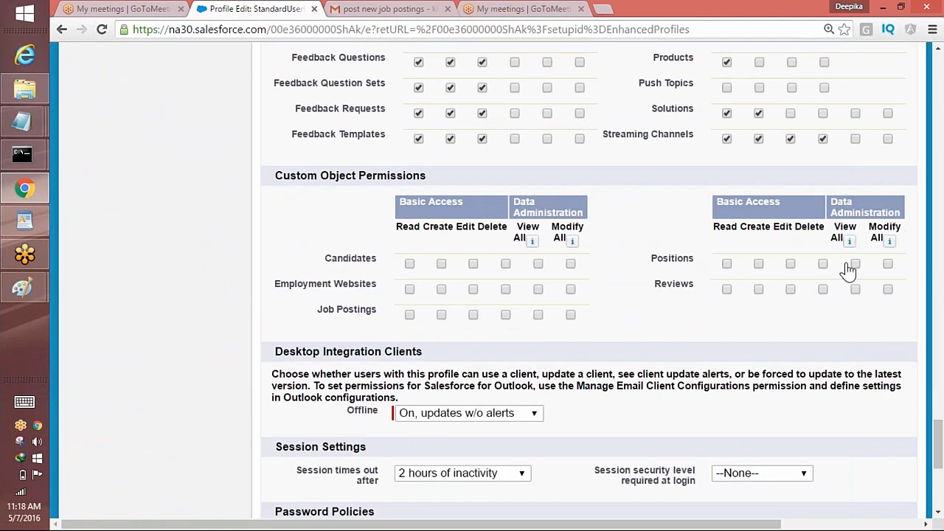
click(727, 264)
click(759, 264)
click(790, 264)
click(822, 264)
click(728, 292)
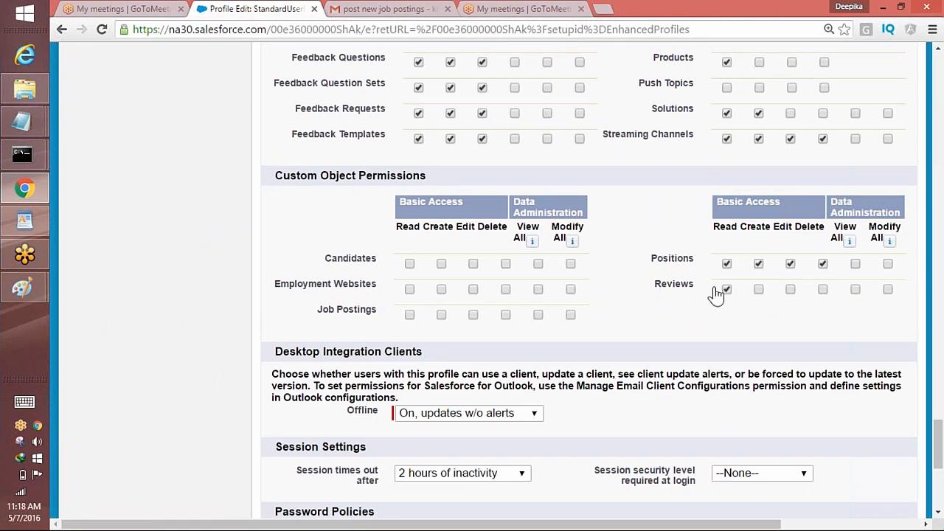
- Grant full Candidates access, View All and Modify All on Positions, and Modify All on Reviews and Employment Websites
click(410, 265)
click(474, 266)
click(538, 266)
click(571, 266)
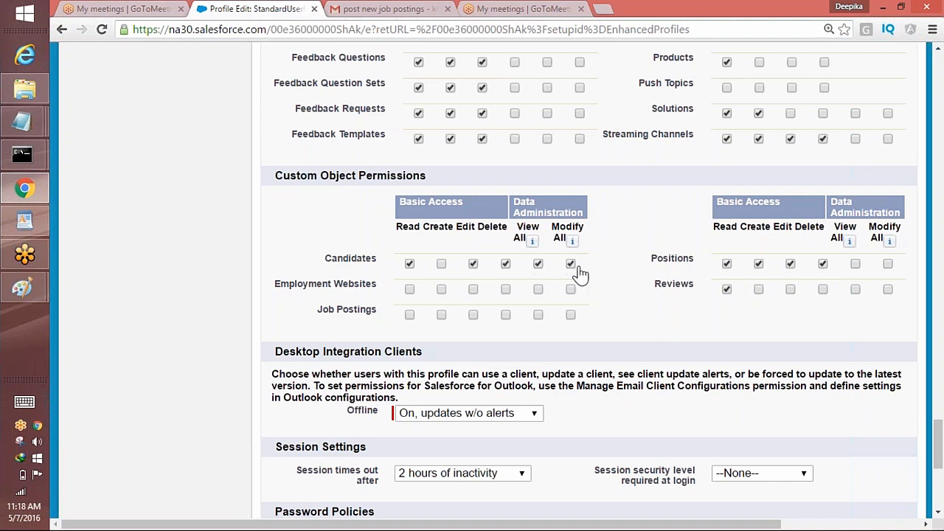
click(855, 263)
click(887, 263)
click(887, 290)
click(571, 291)
- Save the profile permissions and scroll through the StandardUserRecruting detail page
drag(939, 430, 939, 78)
click(476, 236)
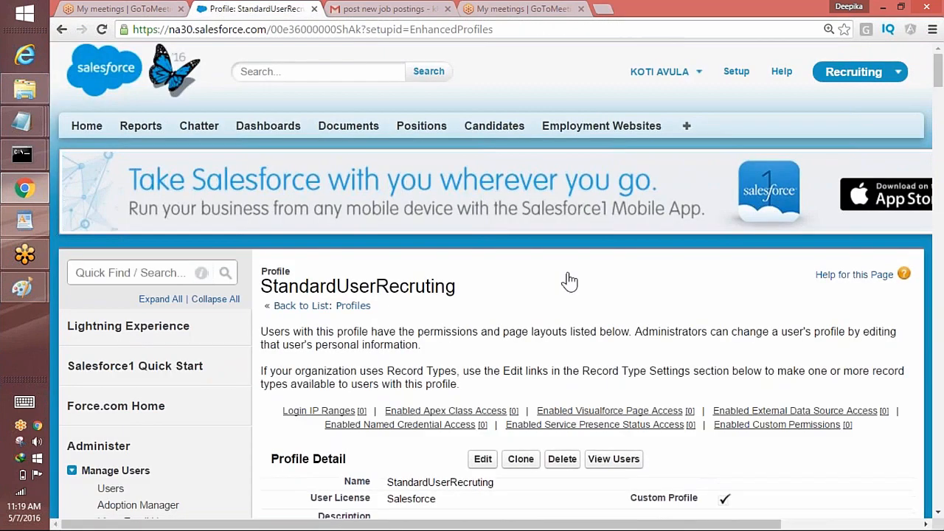
scroll(938, 100, down, 1)
scroll(938, 100, down, 4)
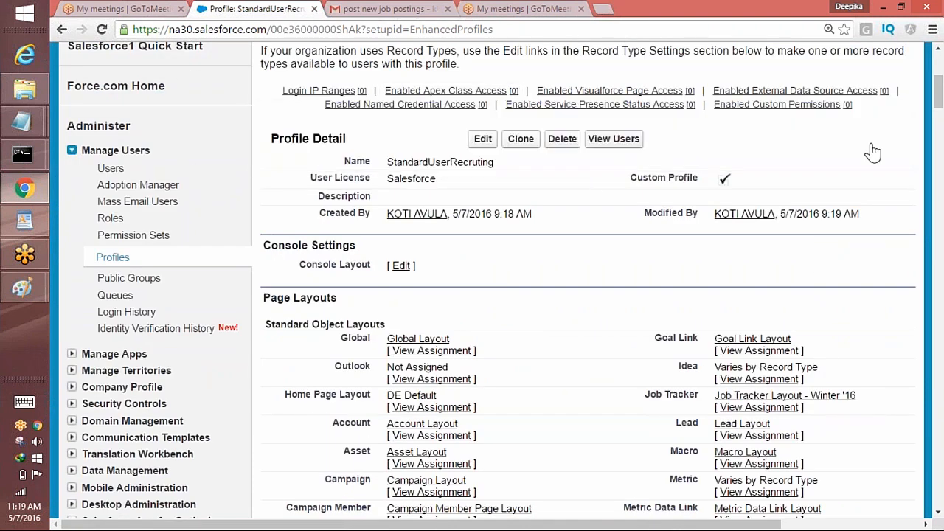
scroll(939, 118, down, 6)
drag(939, 125, 938, 51)
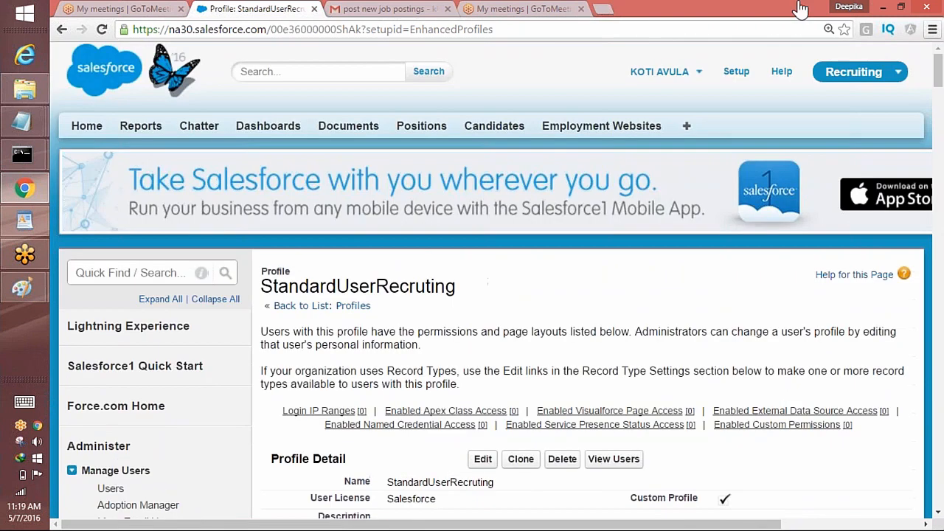
click(123, 274)
- Find the Users list and open the second user's detail page
text(user)
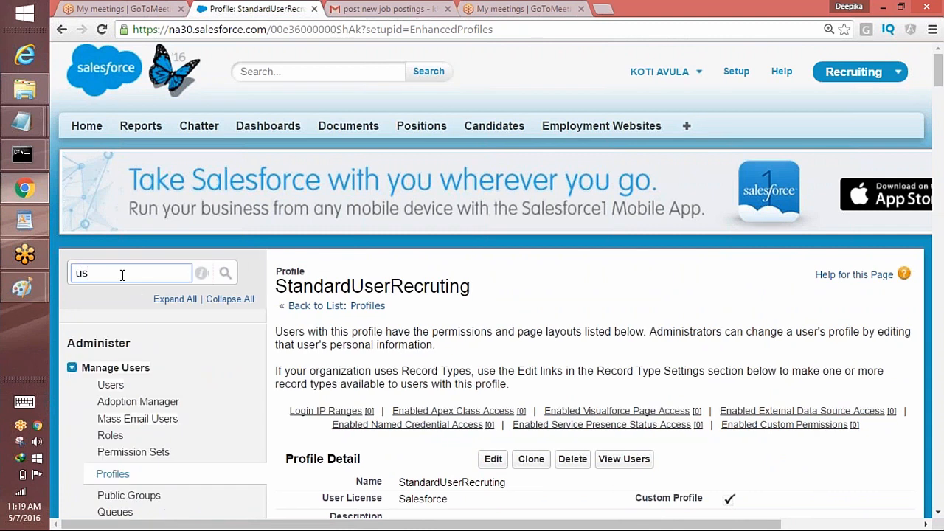
key(BackSpace)
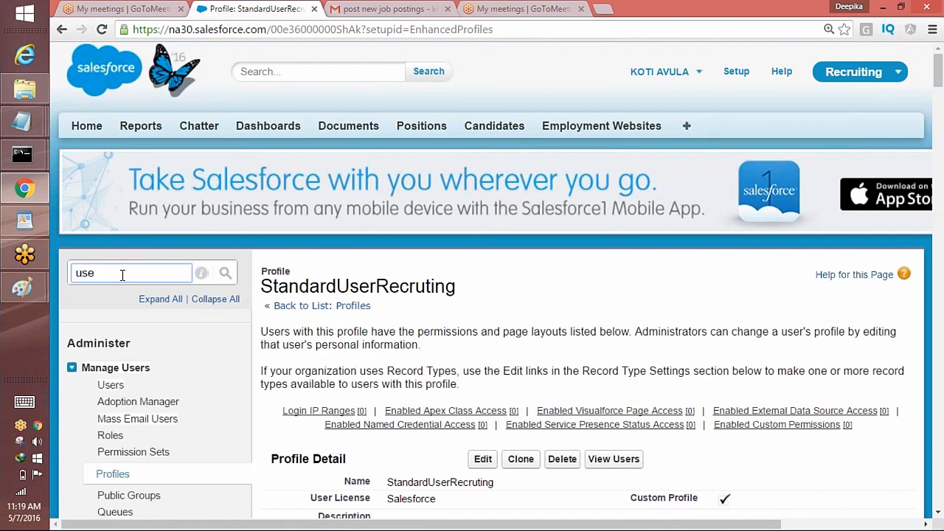
click(111, 384)
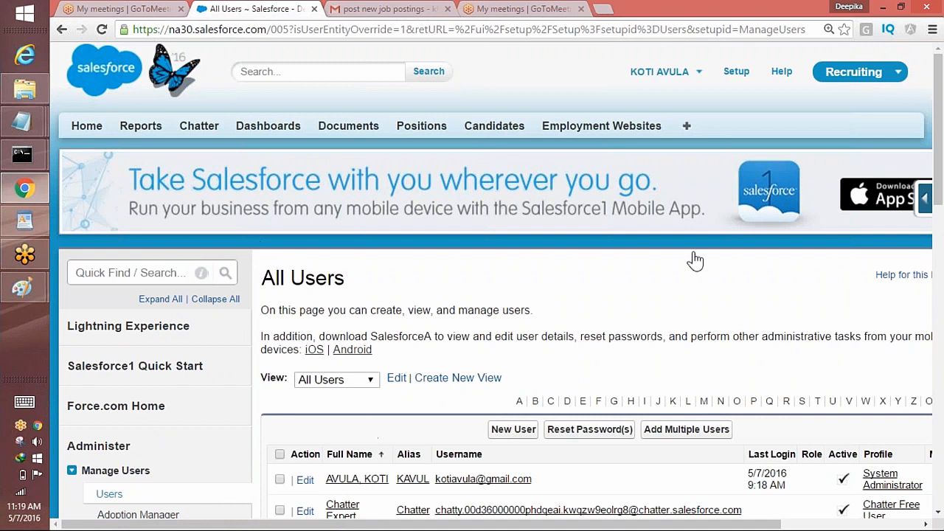
drag(939, 202, 940, 262)
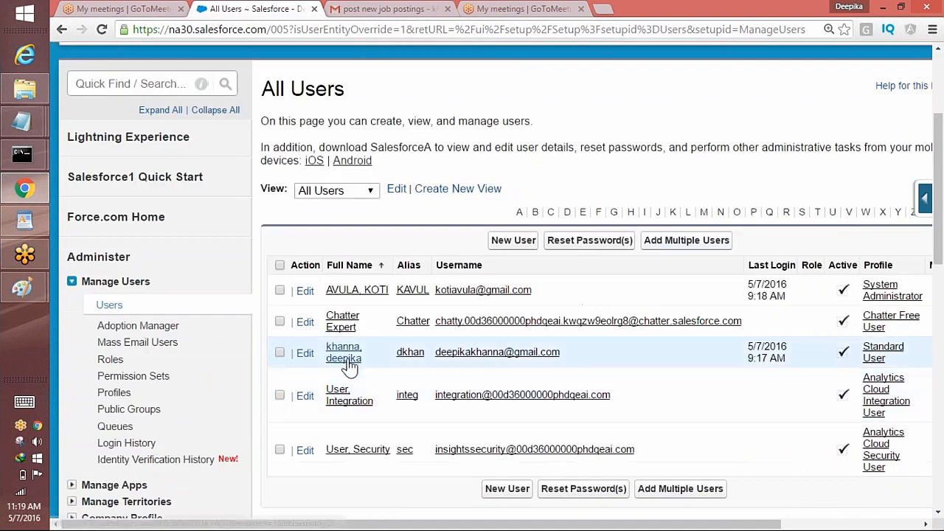
click(347, 354)
- Change the user's profile to StandardUserRecruting, save, and log out of the administrator account
click(482, 383)
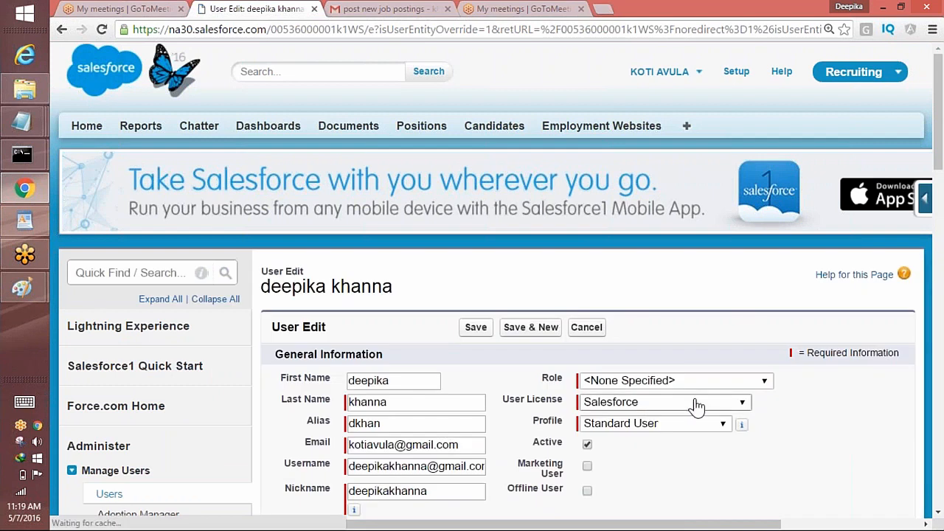
click(689, 424)
click(649, 392)
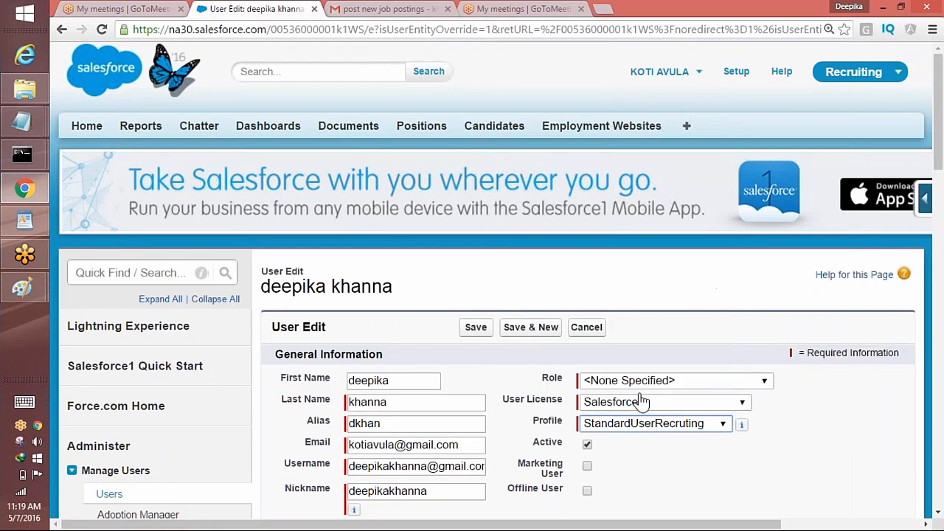
click(487, 329)
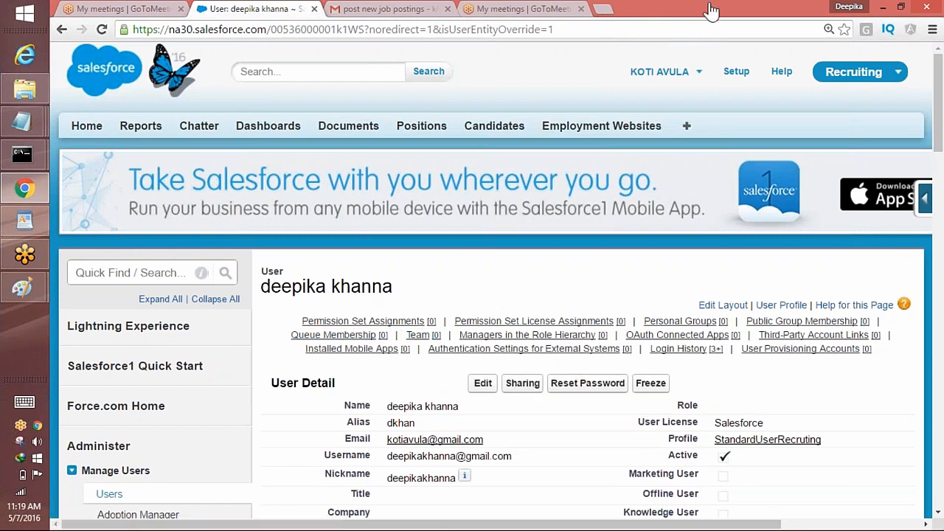
click(685, 72)
click(614, 164)
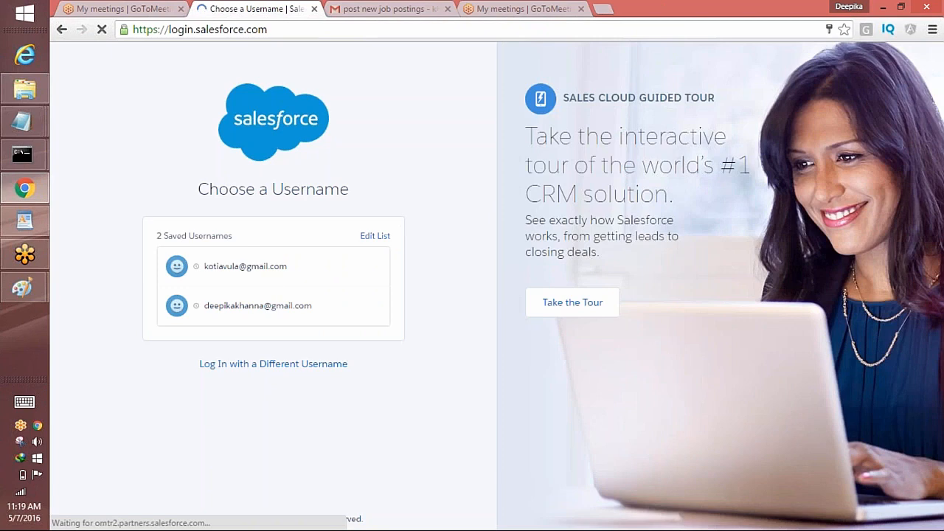
- Log in as the second user and view the Salesforce cloud consultant position's Approval History
click(258, 306)
key(Return)
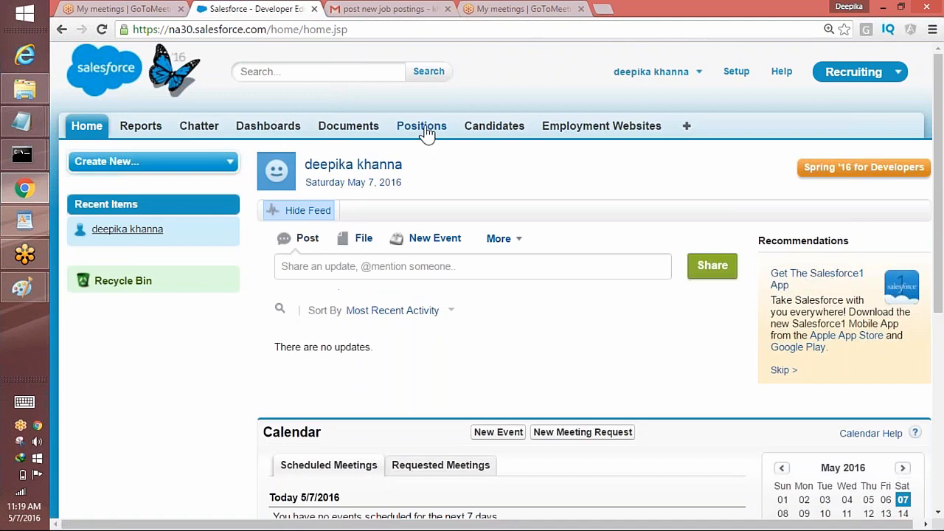
click(428, 127)
click(344, 212)
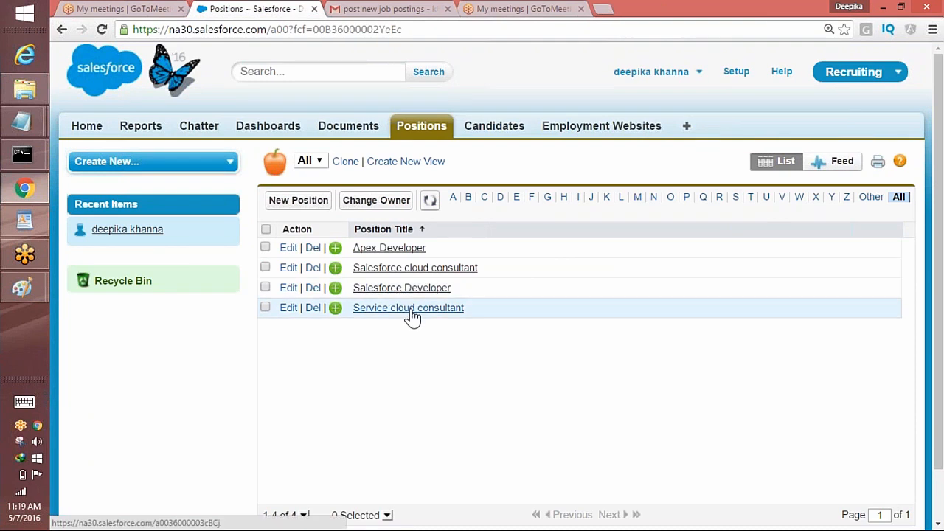
click(413, 269)
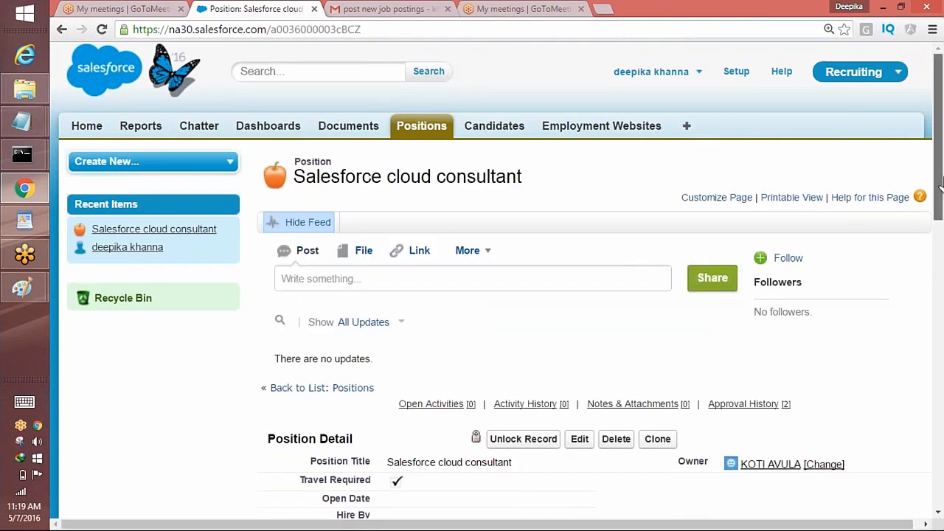
scroll(747, 174, down, 15)
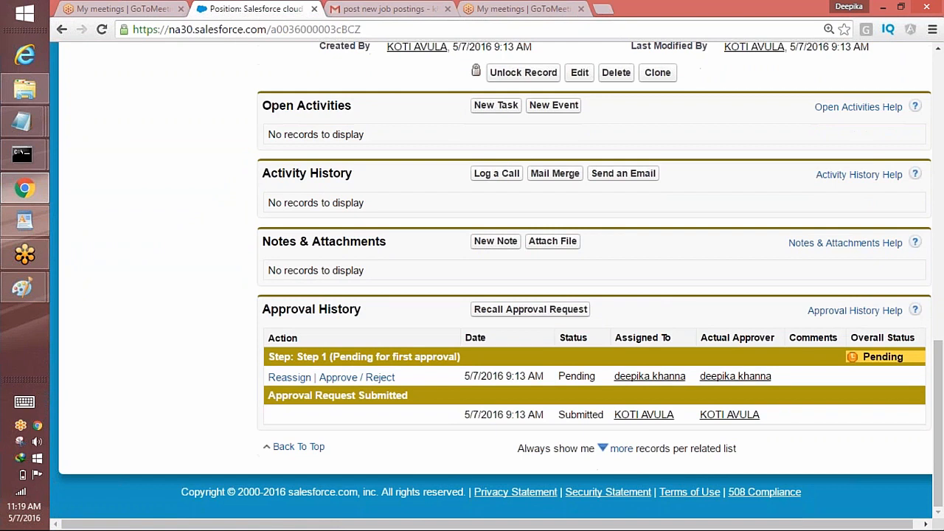
- Approve the pending Step 1 request for the Salesforce cloud consultant position
click(357, 377)
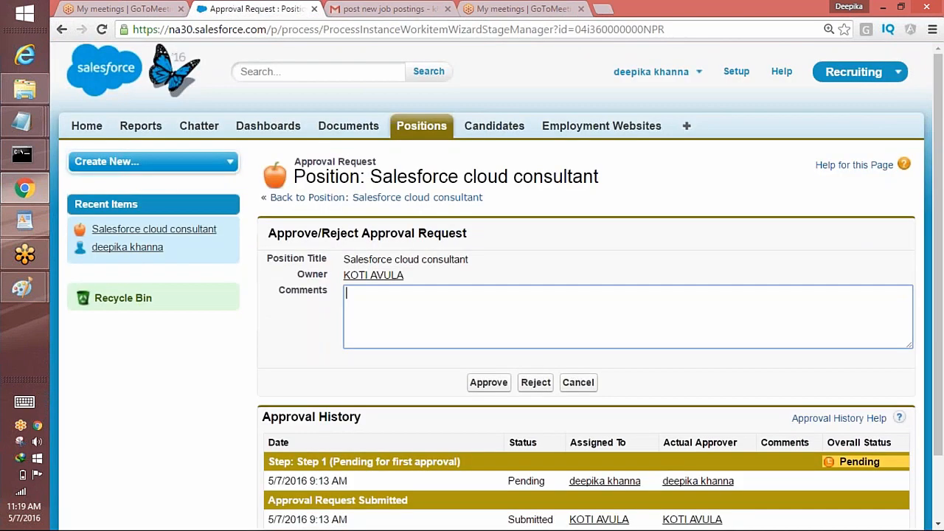
scroll(492, 354, down, 2)
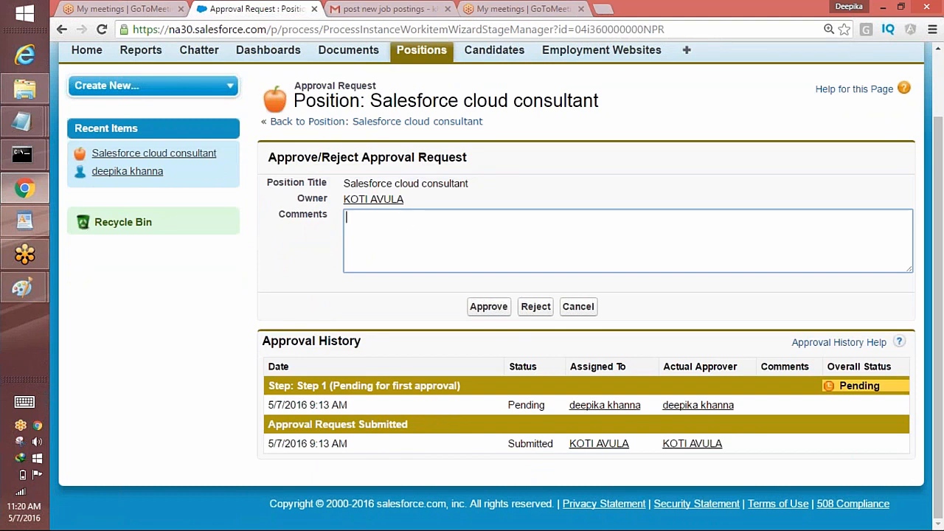
drag(345, 183, 471, 184)
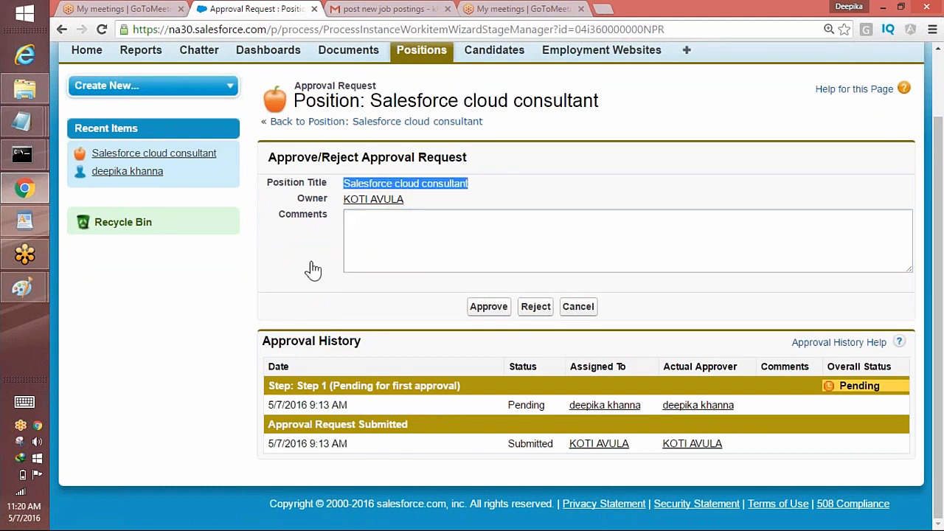
click(355, 227)
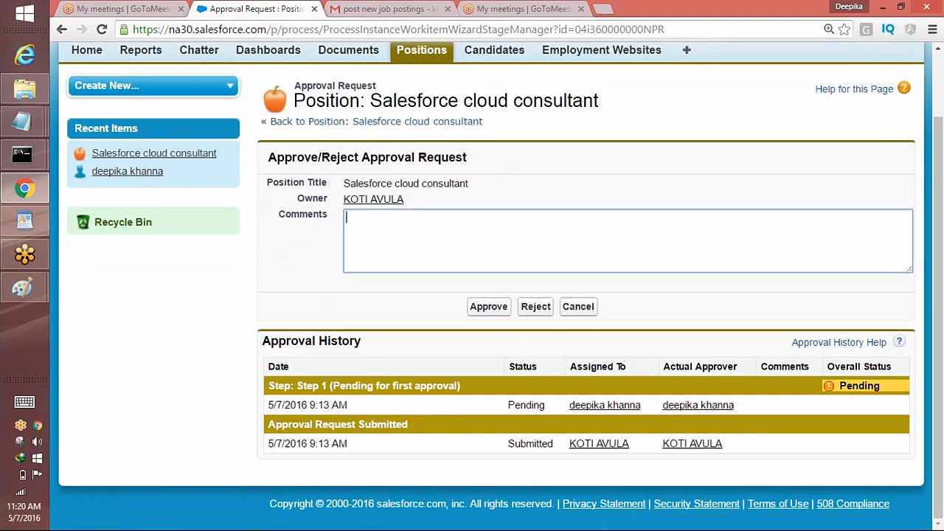
click(528, 309)
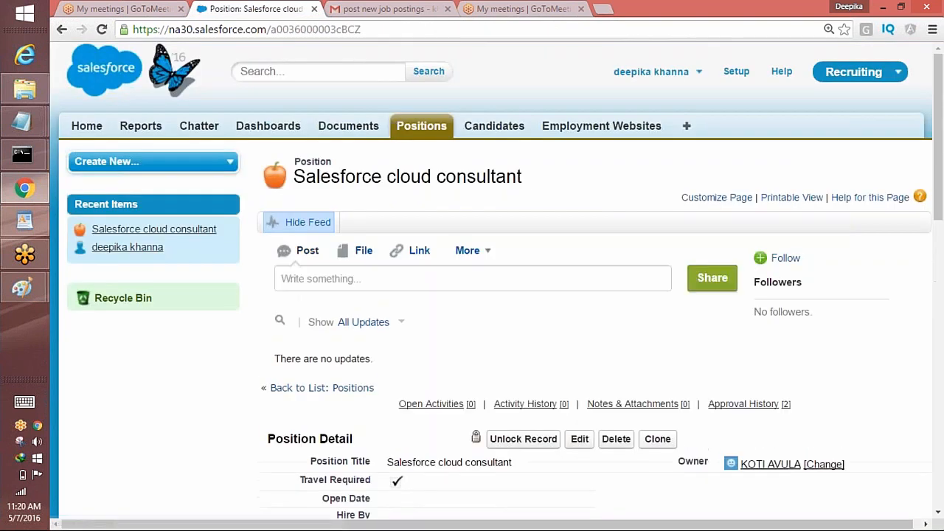
drag(939, 105, 939, 191)
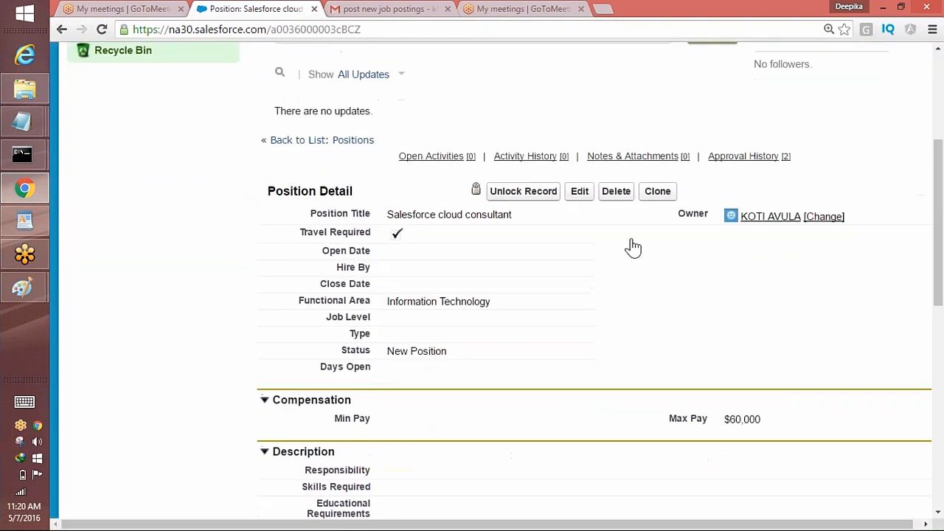
drag(940, 269, 940, 185)
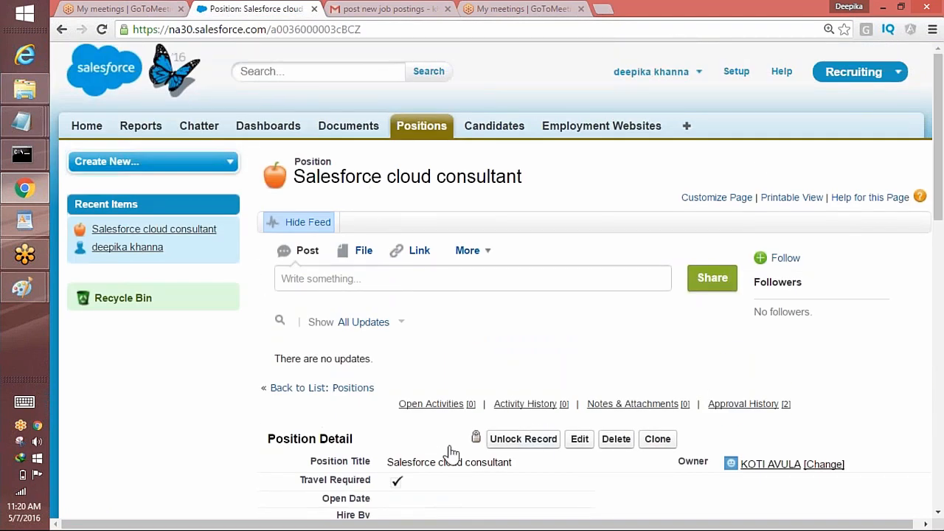
drag(939, 197, 922, 466)
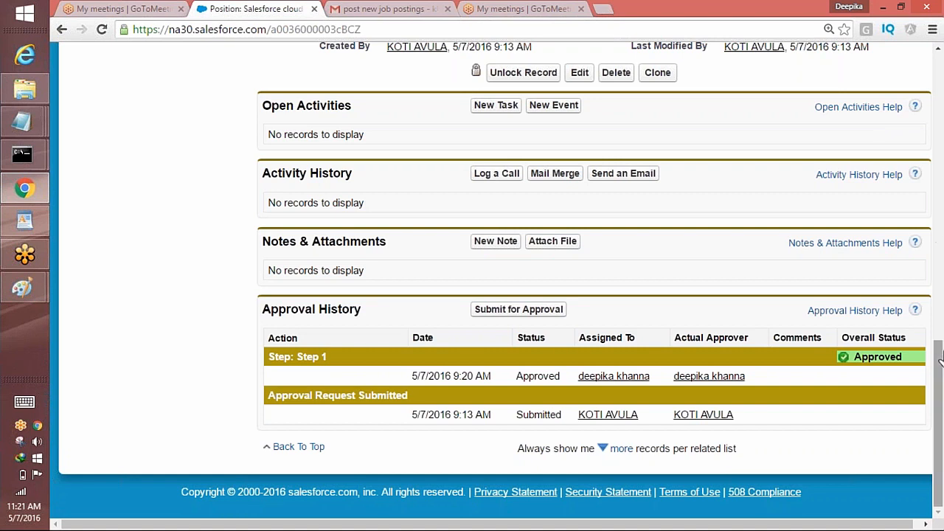
drag(939, 358, 935, 173)
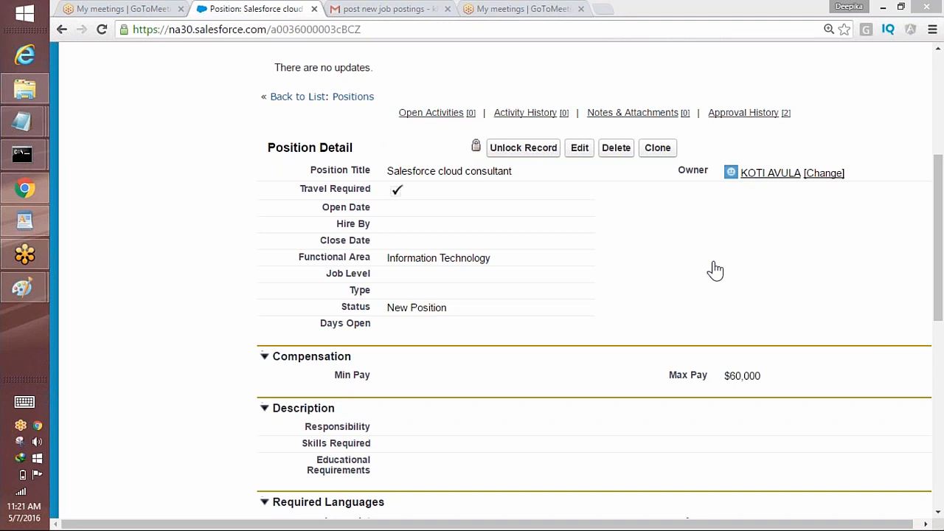
drag(939, 240, 939, 128)
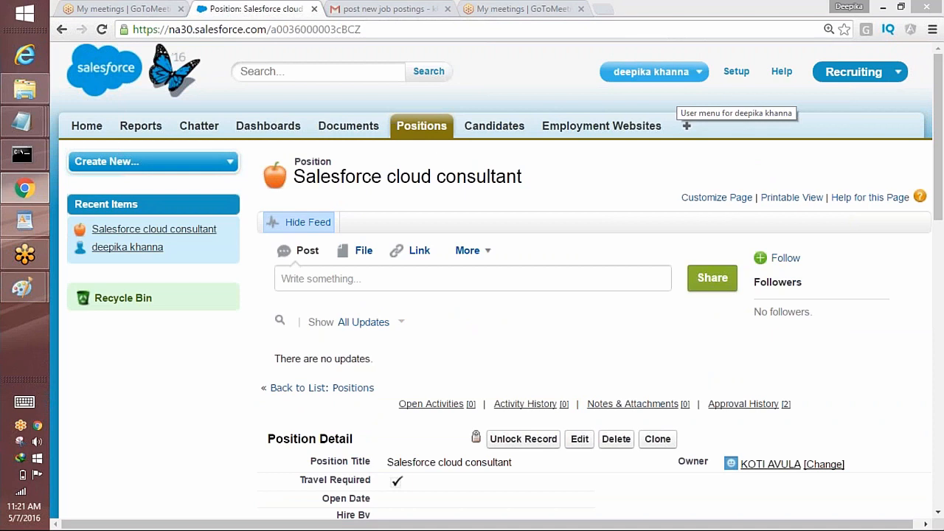
- Log out of the approver account and log back in as the administrator
click(680, 76)
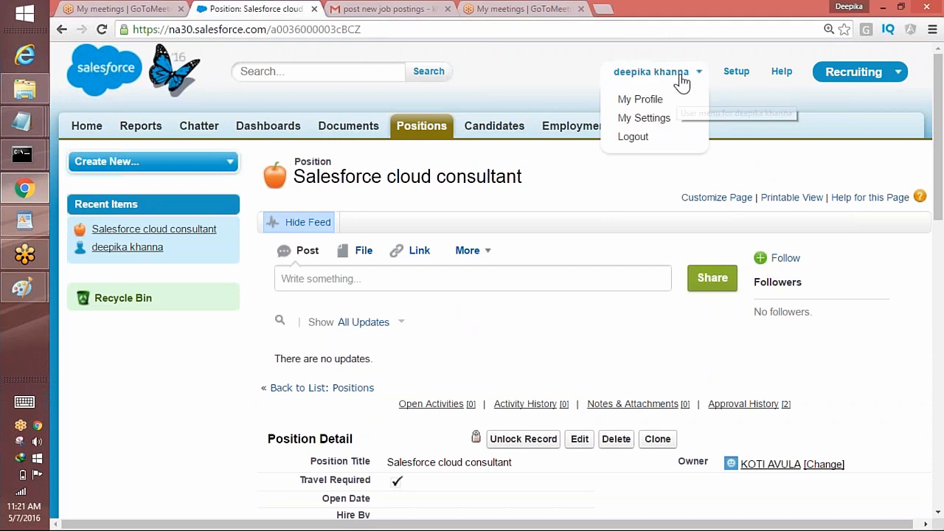
click(632, 139)
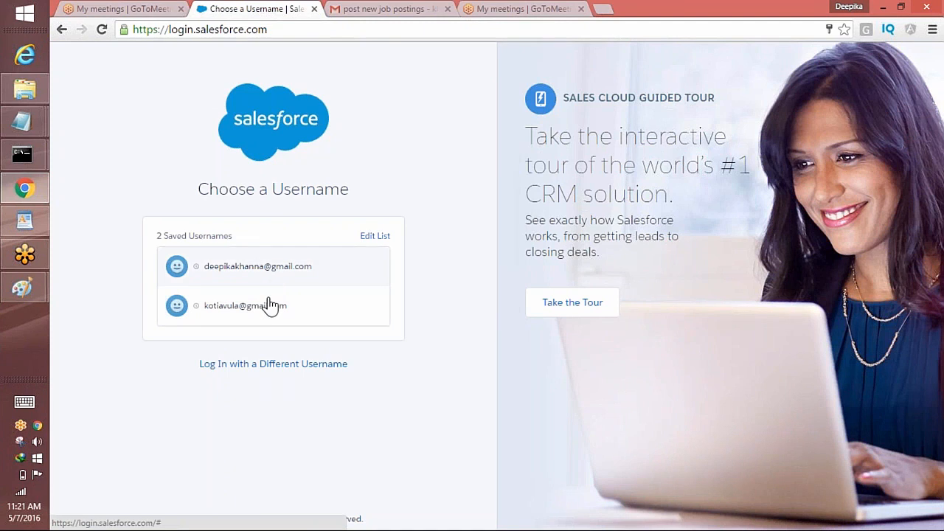
click(263, 313)
click(249, 318)
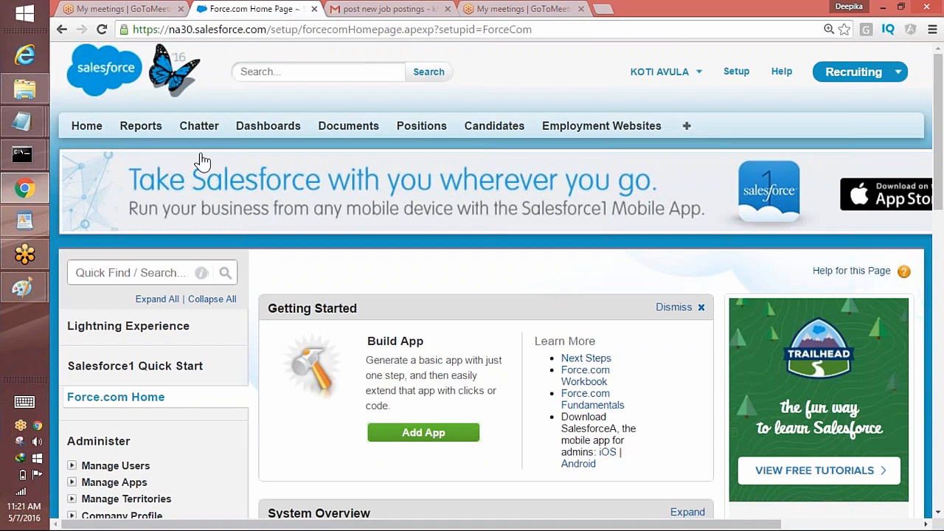
- Search Setup for 'approv' and open the Approval Processes page for Position
click(87, 273)
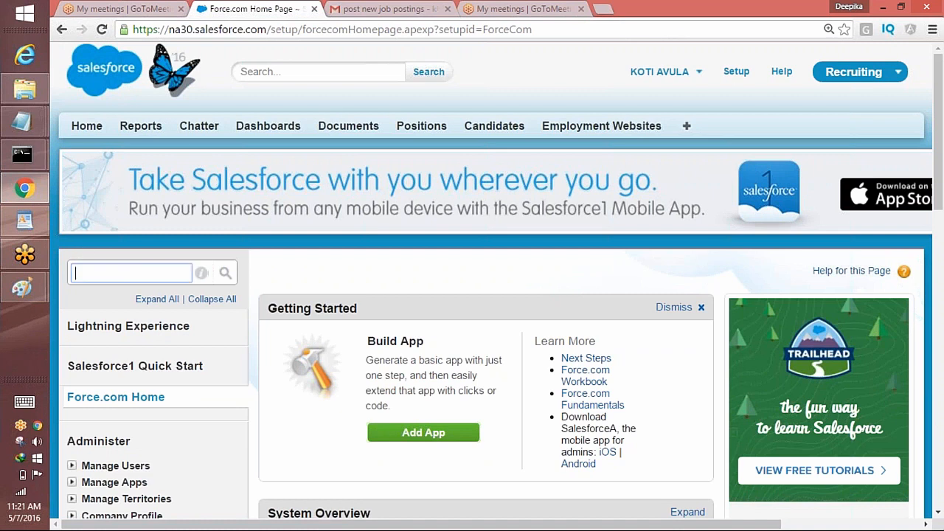
text(app)
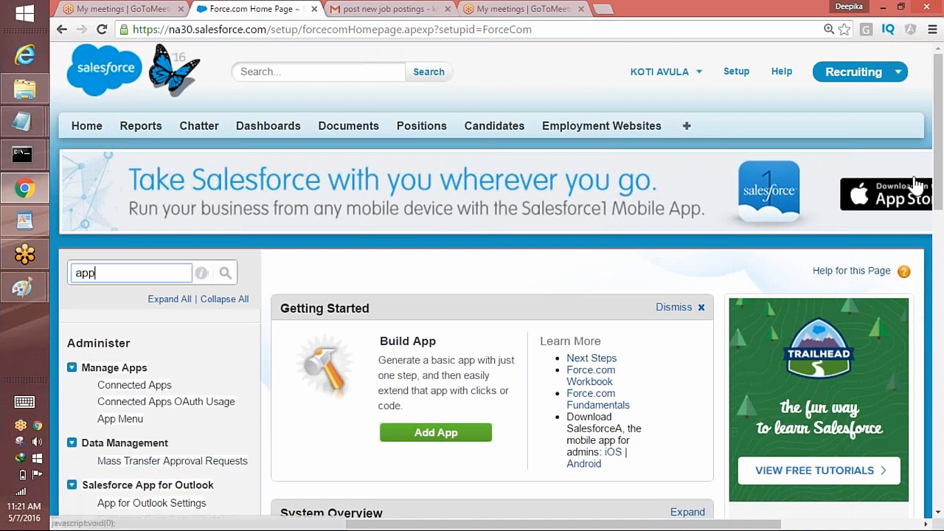
scroll(180, 354, down, 2)
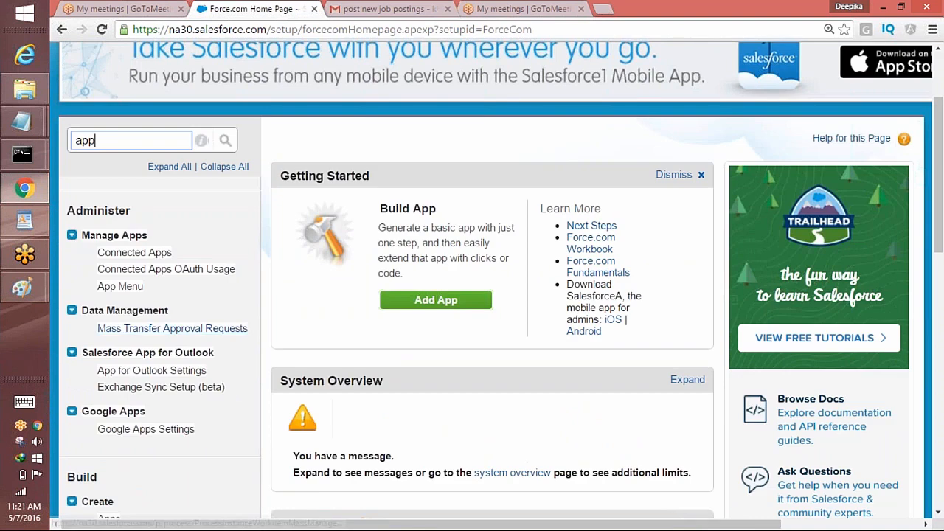
text(rov)
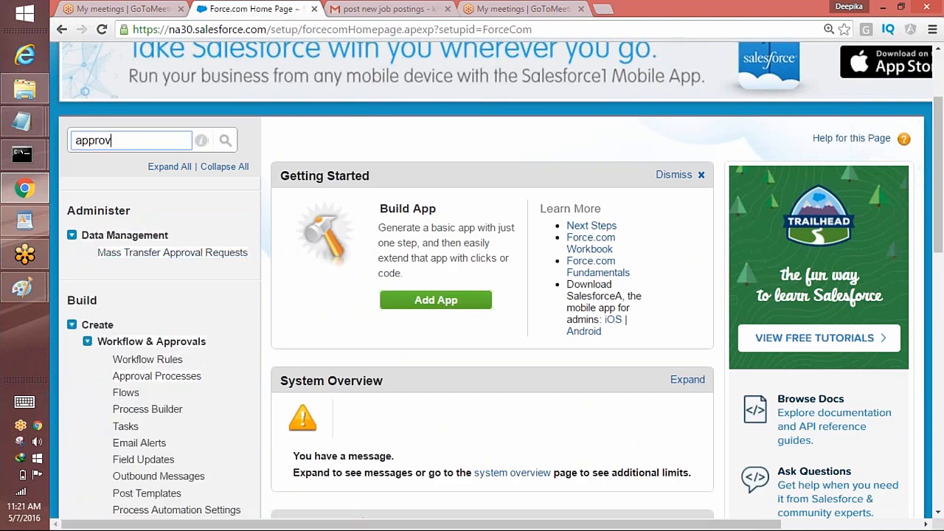
click(156, 376)
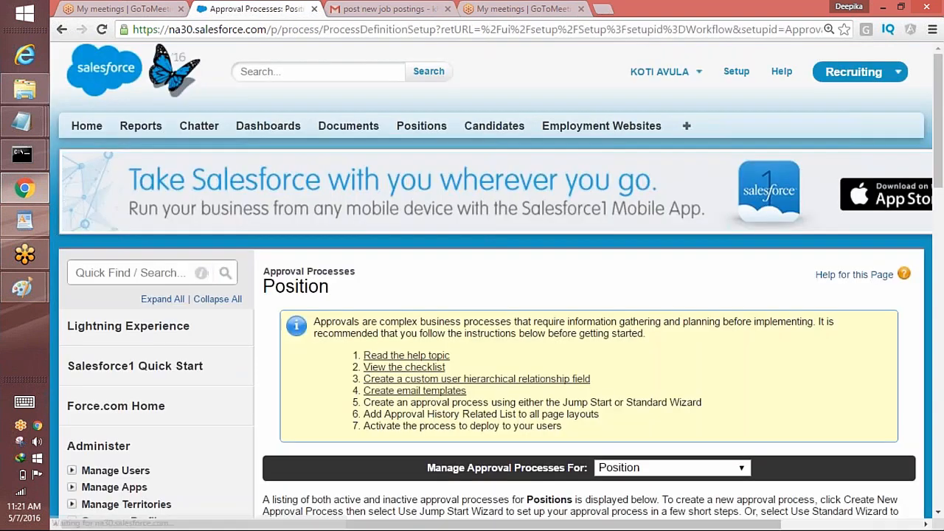
- Deactivate the 'approval from deepika' approval process
scroll(932, 229, down, 4)
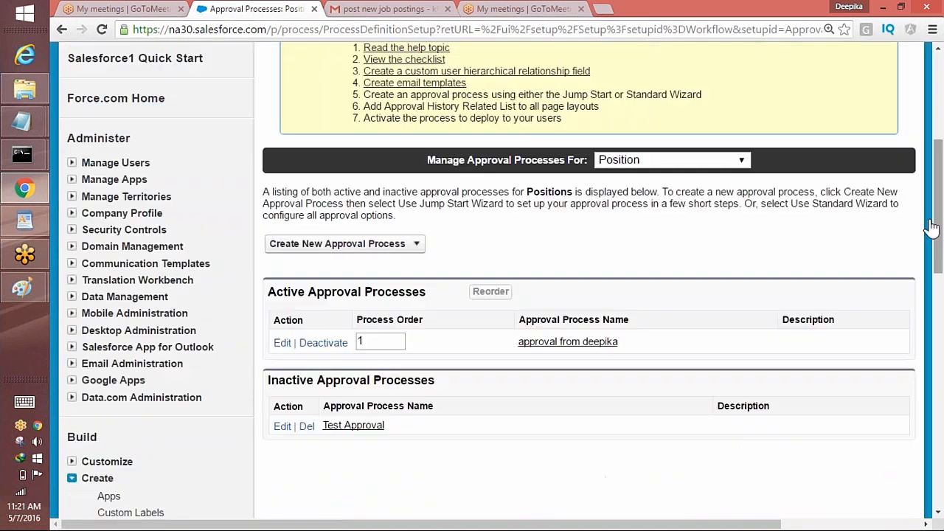
click(324, 343)
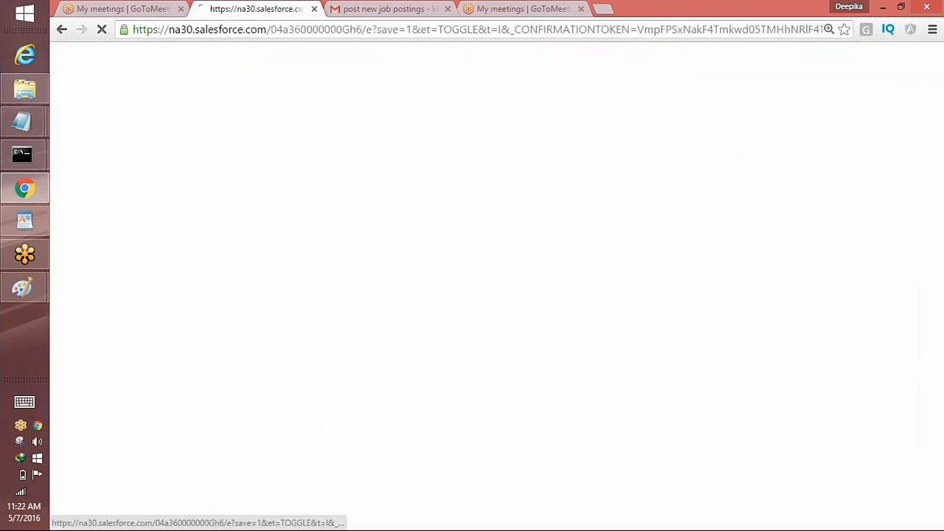
scroll(933, 256, down, 4)
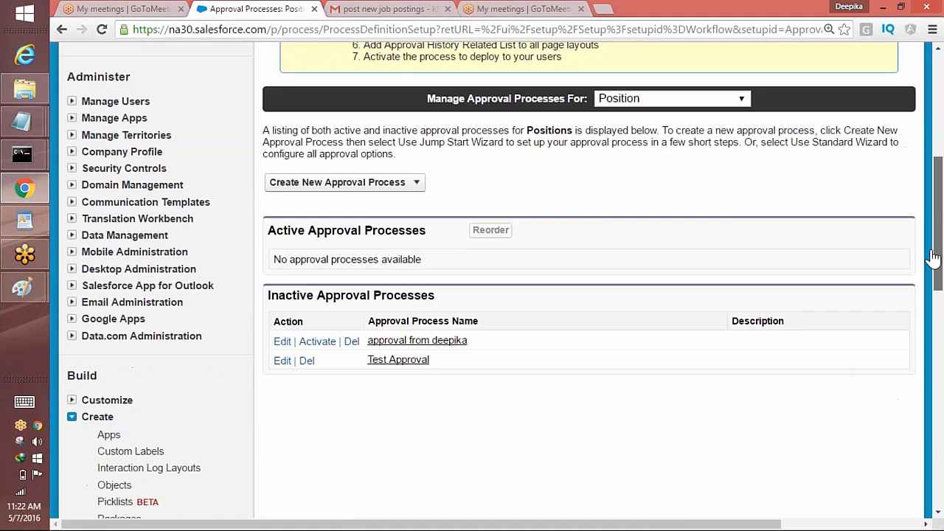
scroll(933, 256, up, 2)
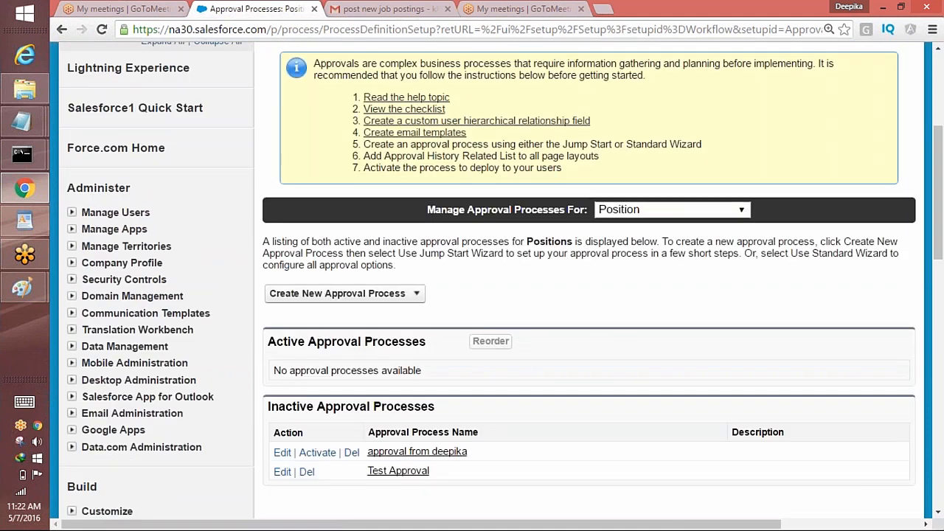
- Start a standard-wizard approval process named 'Approval from manager deeepika' with matching unique name
click(359, 298)
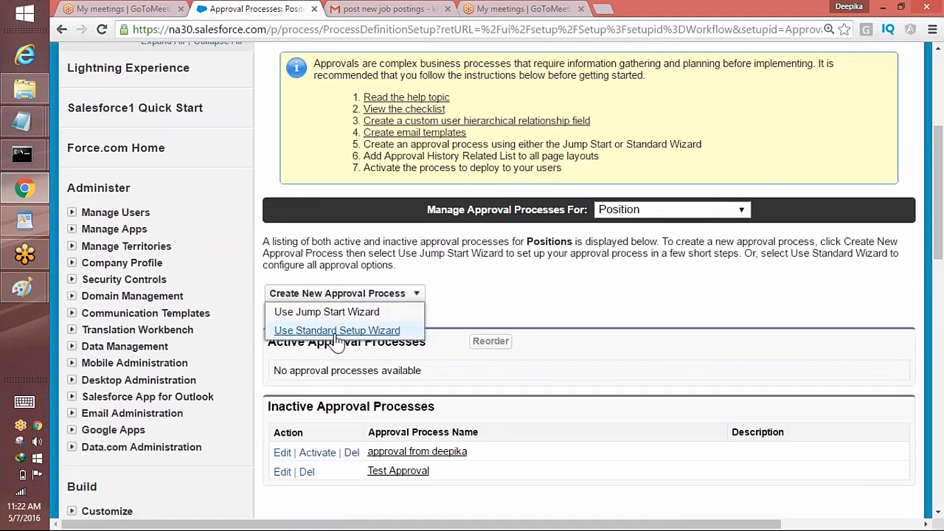
click(337, 331)
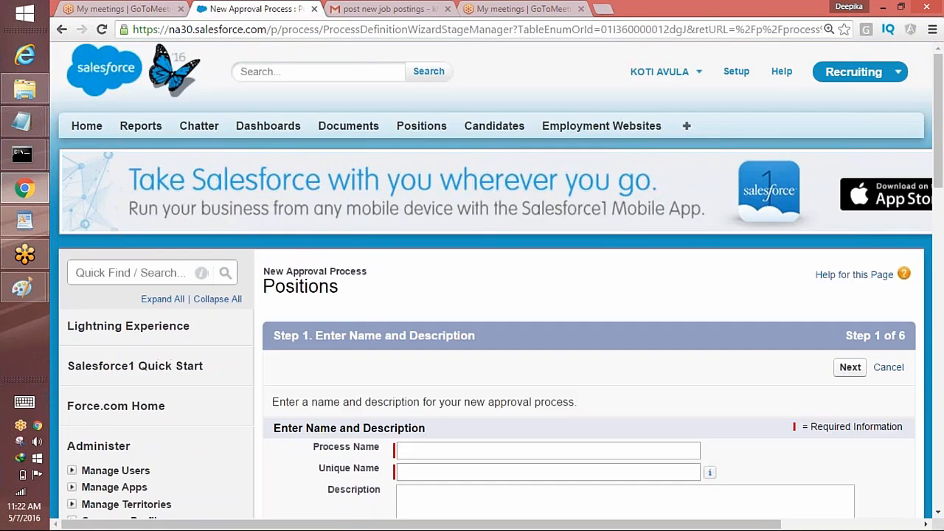
drag(939, 177, 930, 206)
click(443, 360)
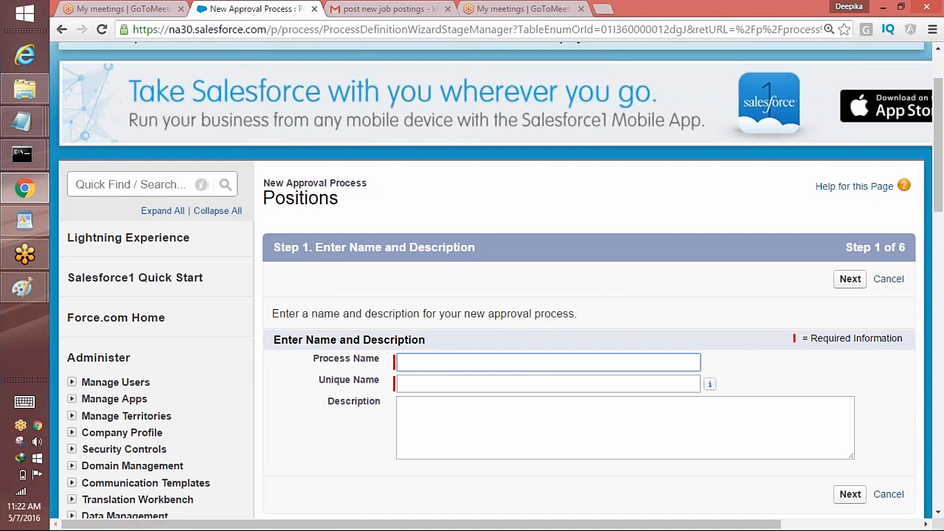
text(Appr)
text(oval from)
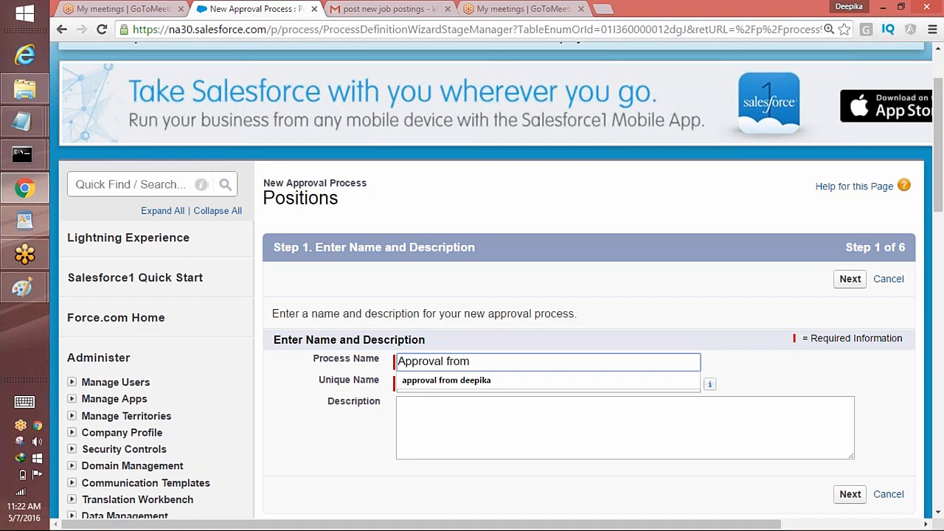
text( manage)
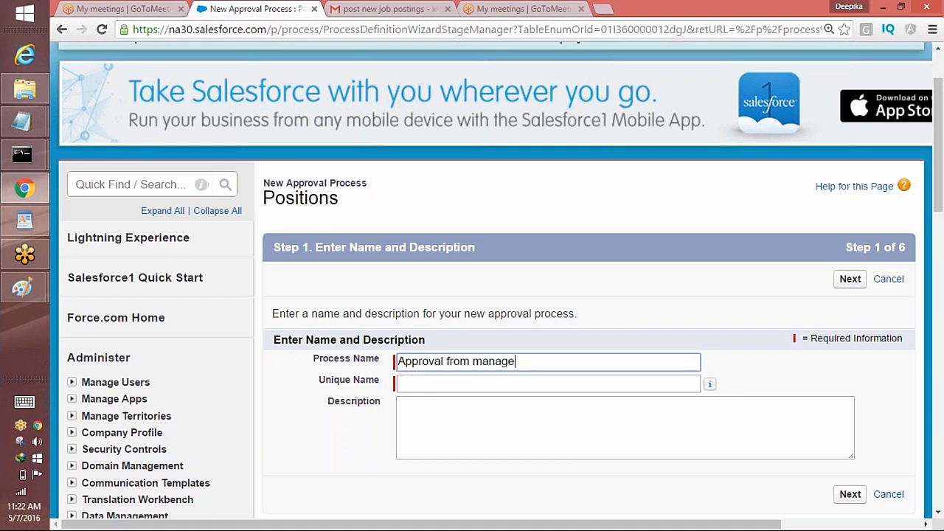
text(r deeepika)
key(Tab)
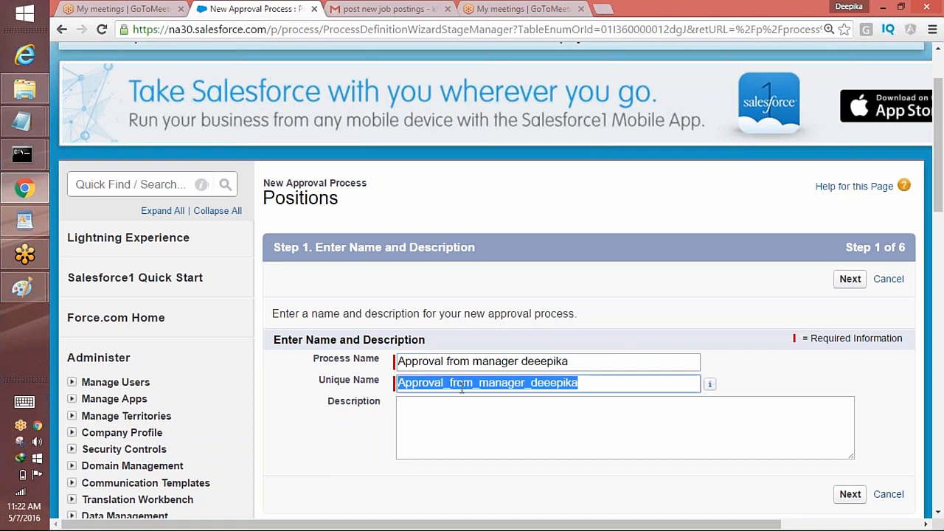
click(848, 495)
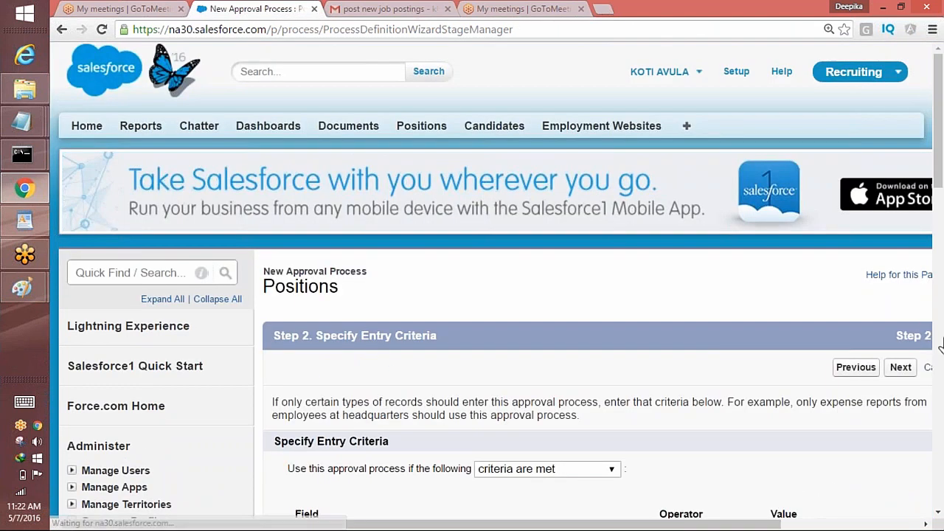
- Set a first entry criterion of Position: Status equals New Position
drag(938, 128, 940, 190)
scroll(870, 200, down, 1)
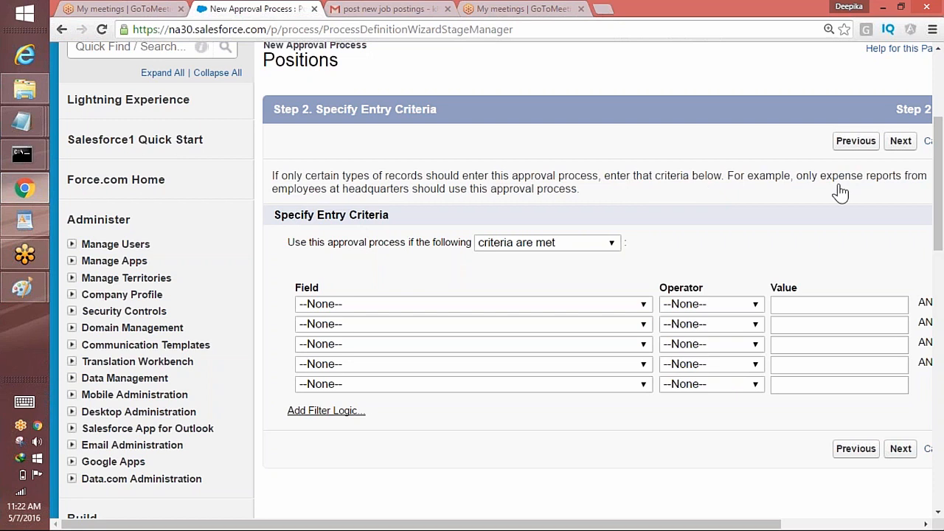
drag(826, 177, 879, 169)
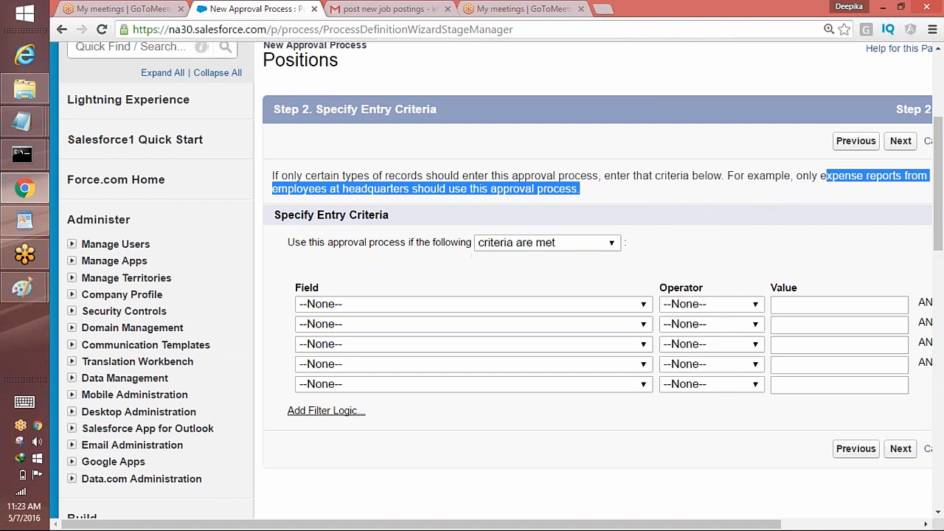
click(425, 305)
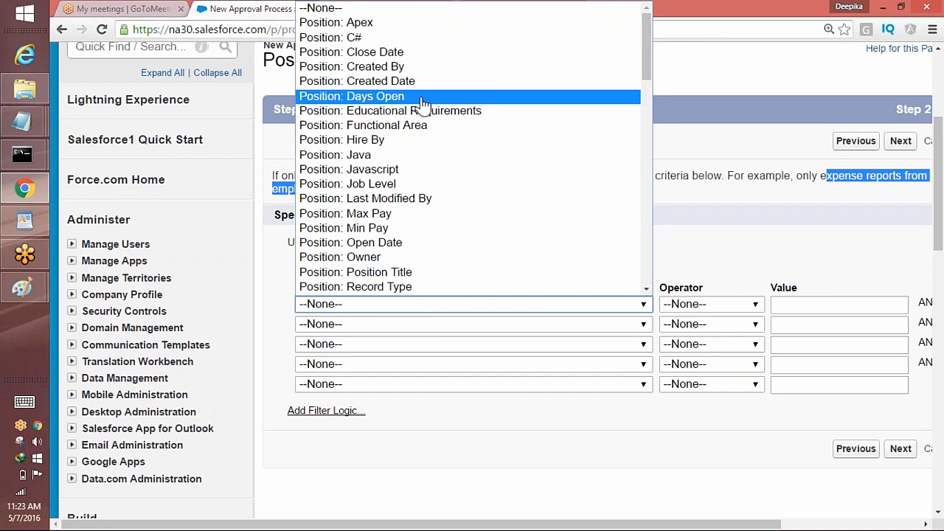
drag(647, 43, 642, 78)
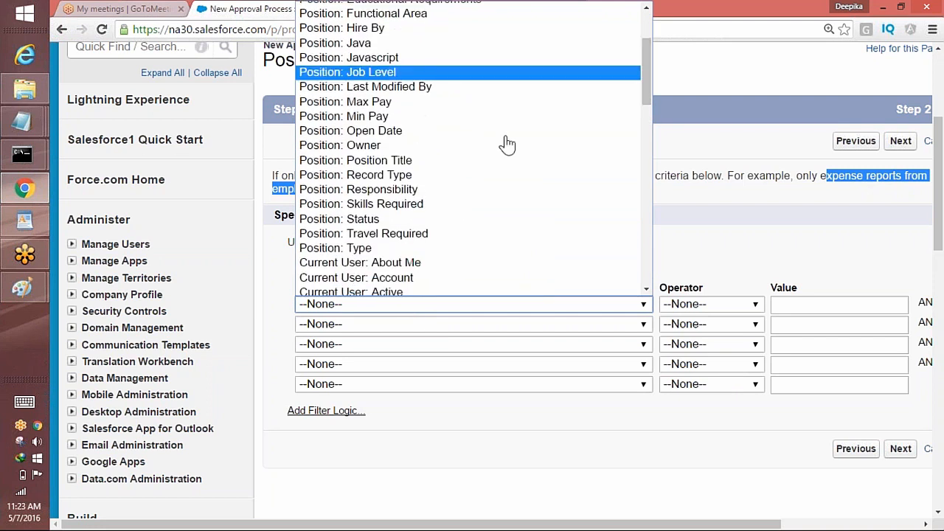
click(428, 219)
click(746, 306)
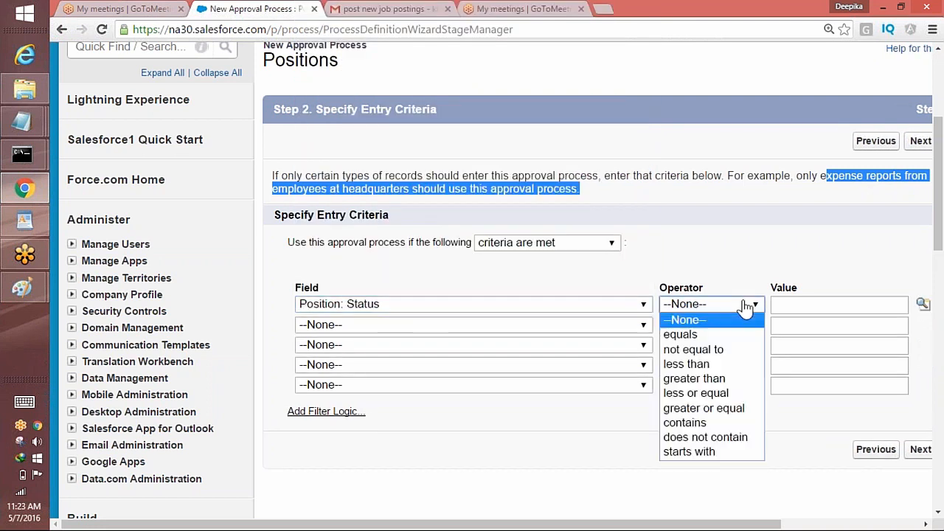
click(726, 334)
click(923, 304)
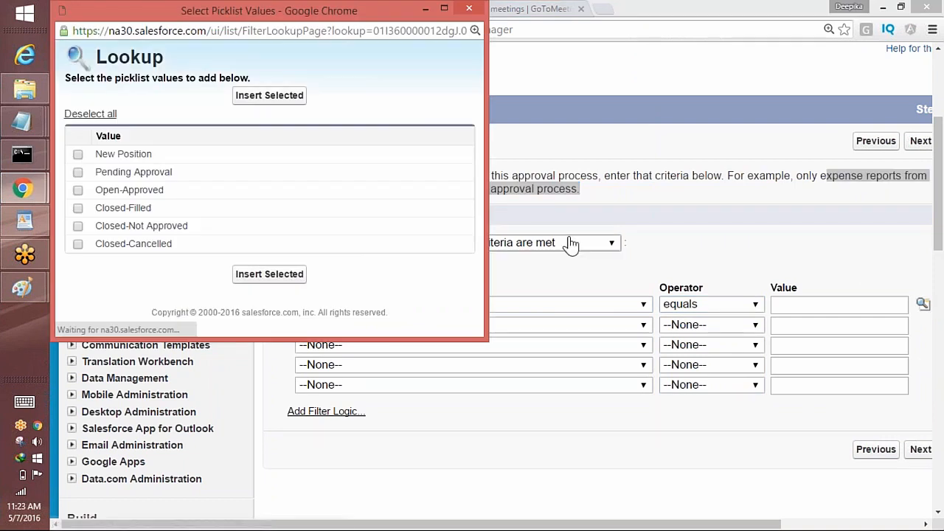
click(79, 155)
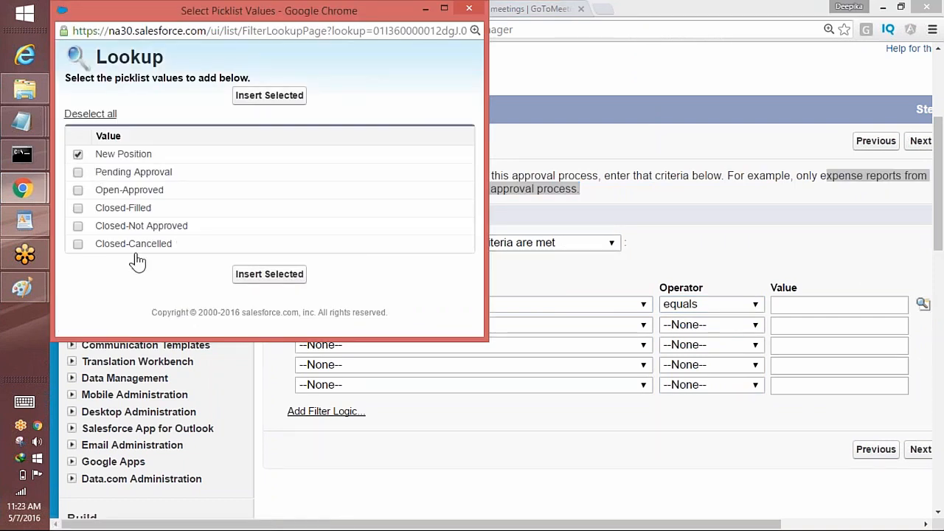
click(269, 274)
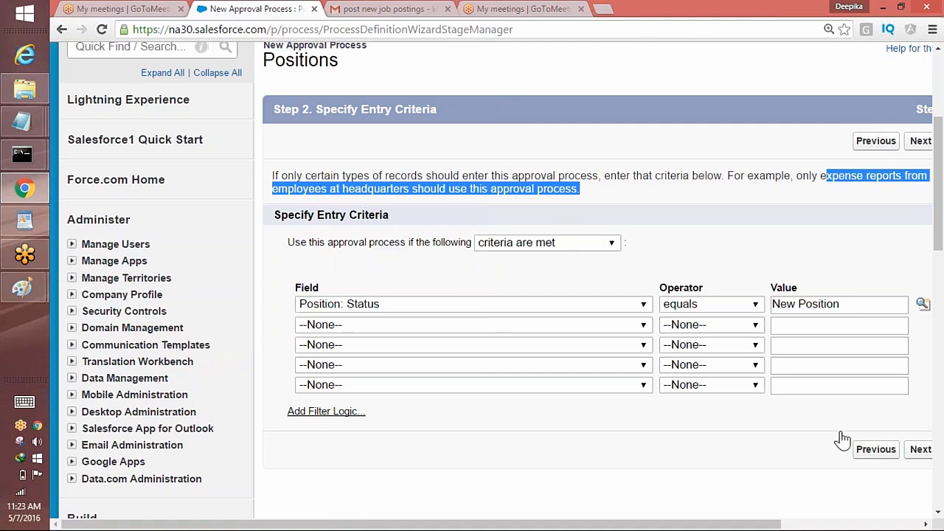
- Change the criterion to Position: Max Pay greater than 100000 and continue
drag(723, 526, 814, 526)
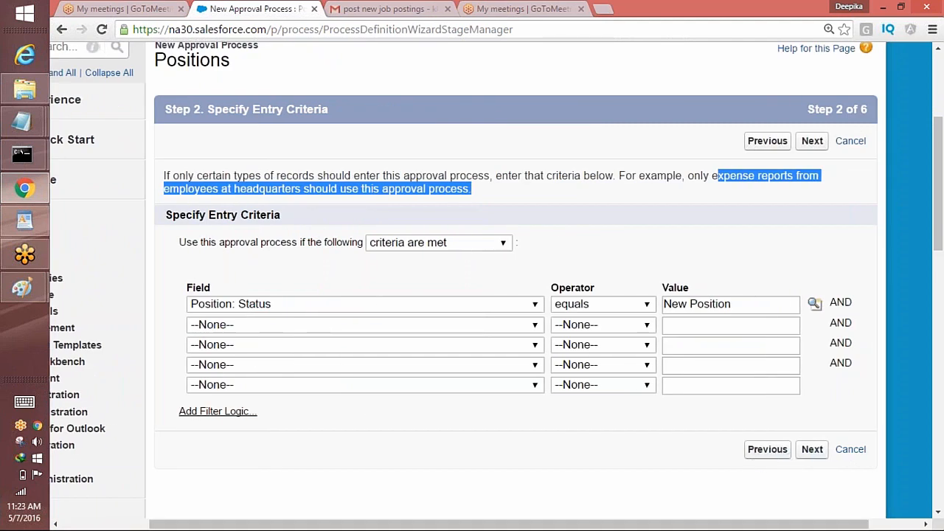
click(537, 305)
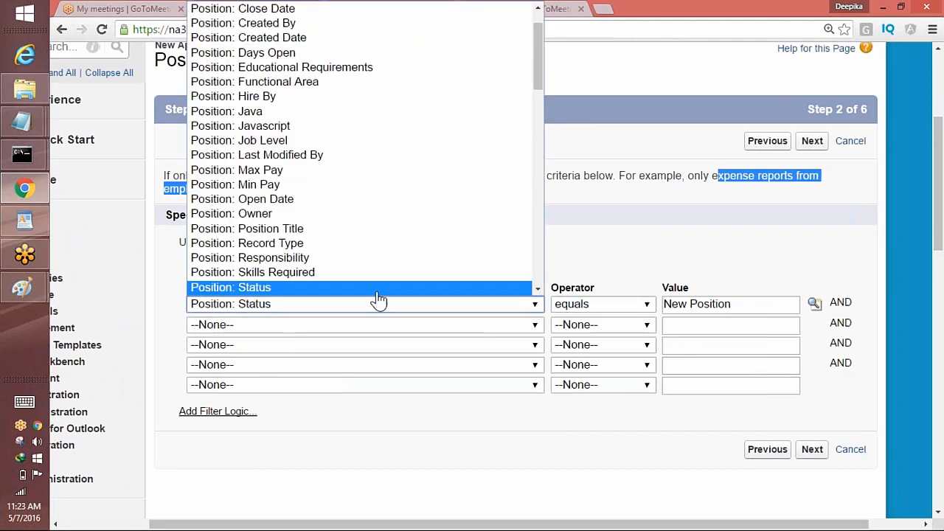
click(317, 169)
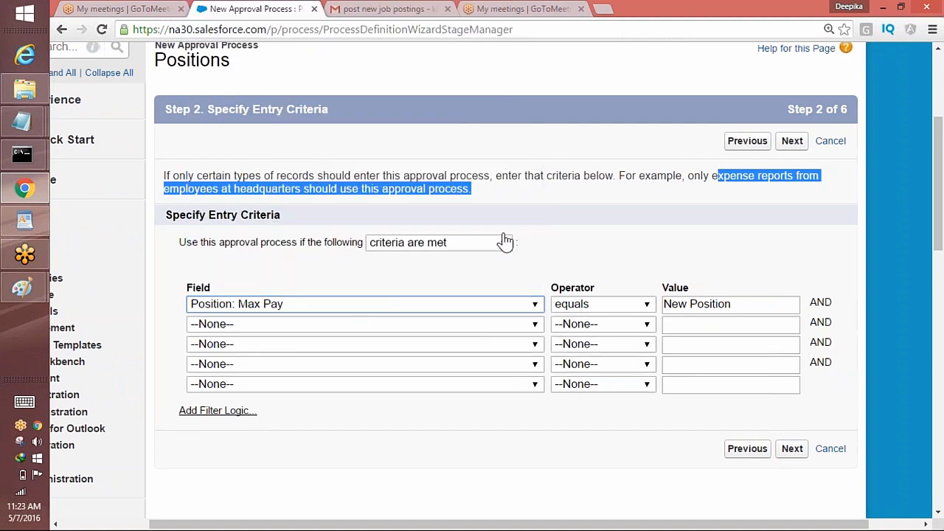
click(622, 305)
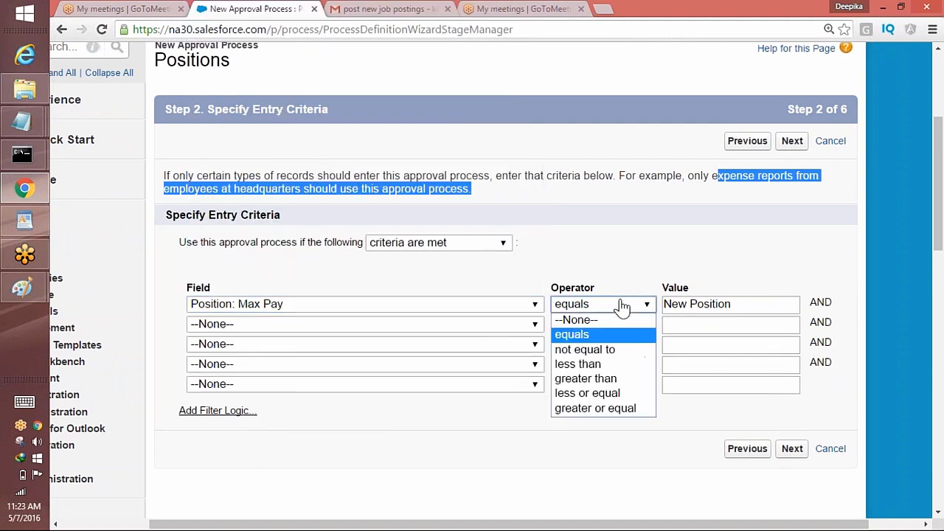
click(600, 387)
drag(743, 306, 623, 325)
text(500)
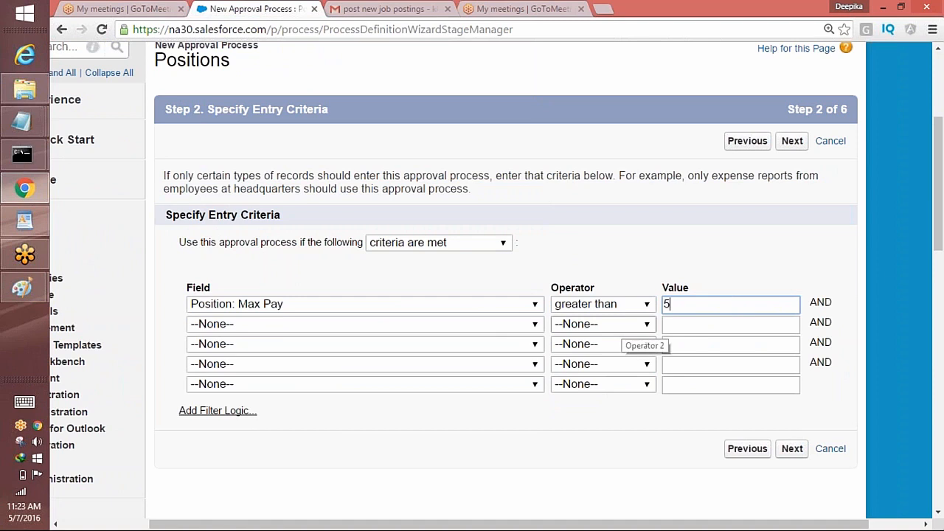
key(BackSpace)
key(BackSpace)
key(BackSpace)
text(1)
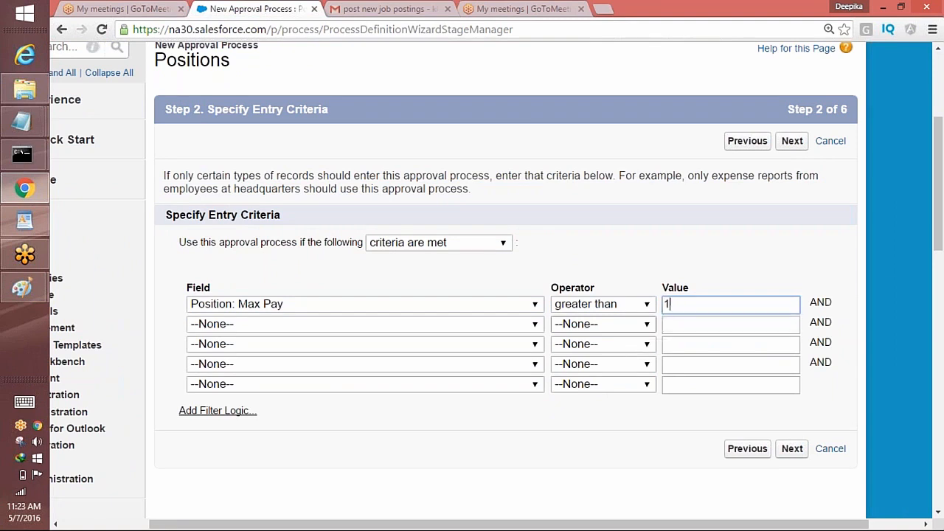
text(00000)
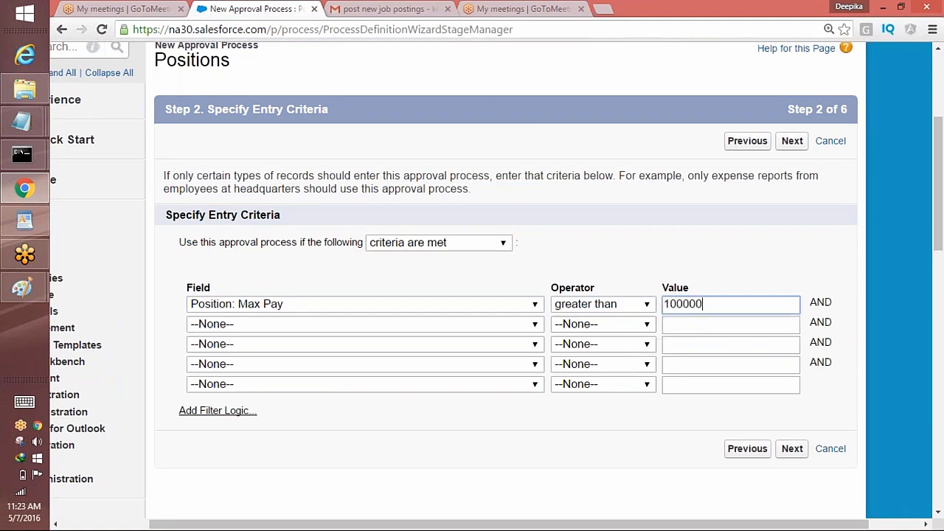
click(792, 449)
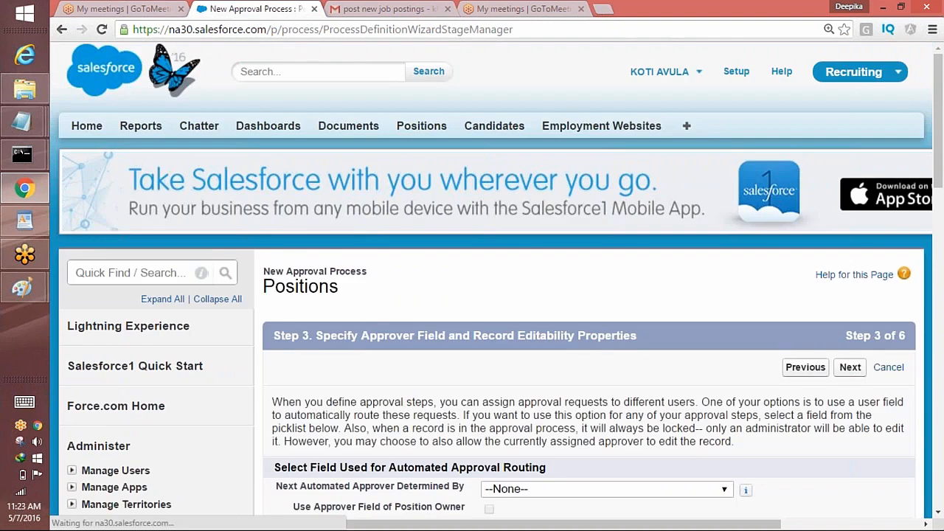
- Leave the next automated approver as --None--, keep Administrators ONLY editing, and continue
drag(940, 134, 922, 171)
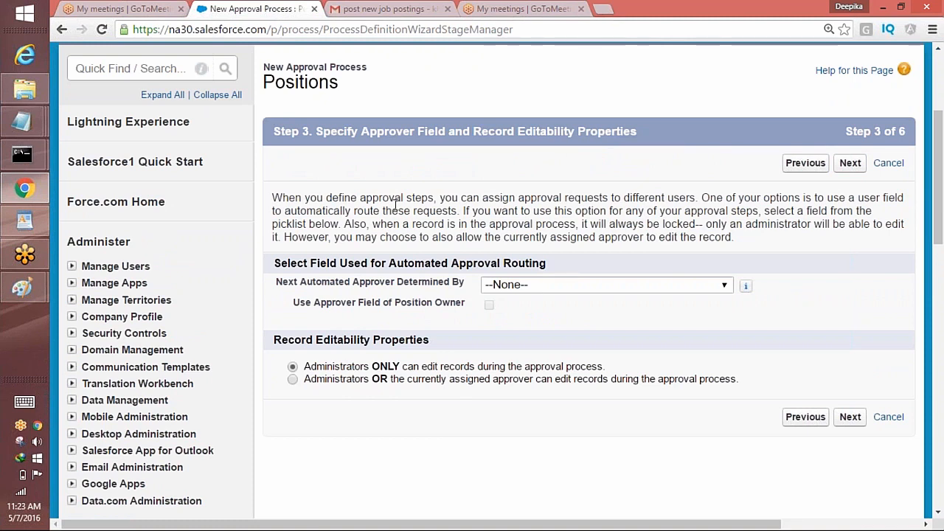
drag(531, 198, 696, 194)
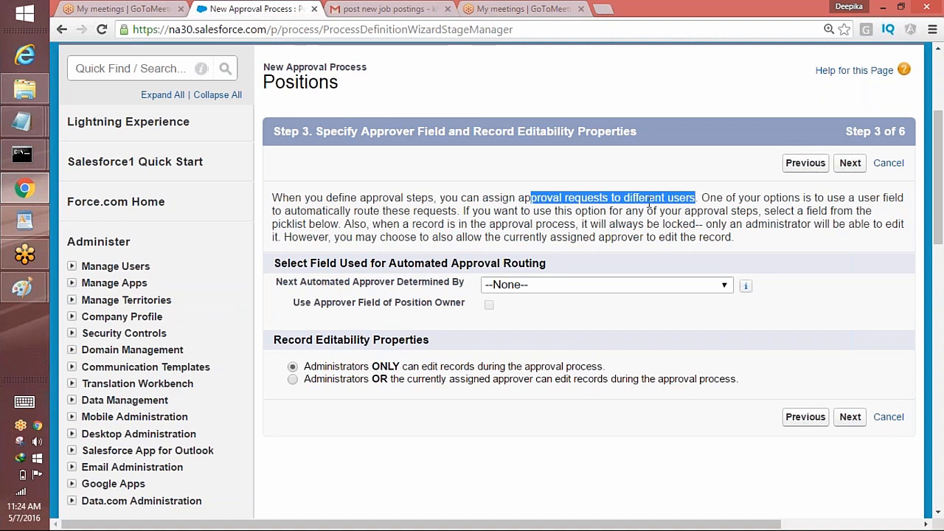
click(776, 213)
drag(777, 213, 880, 204)
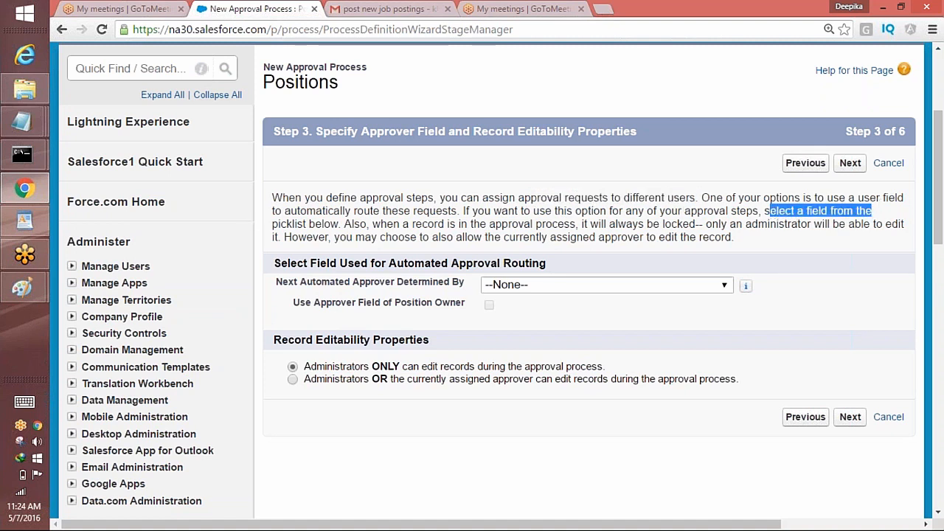
click(557, 290)
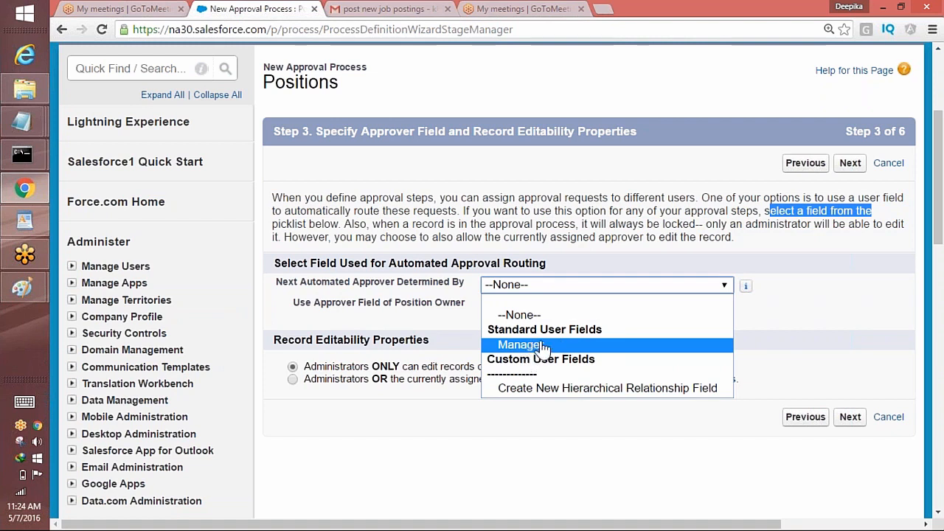
click(817, 299)
click(652, 302)
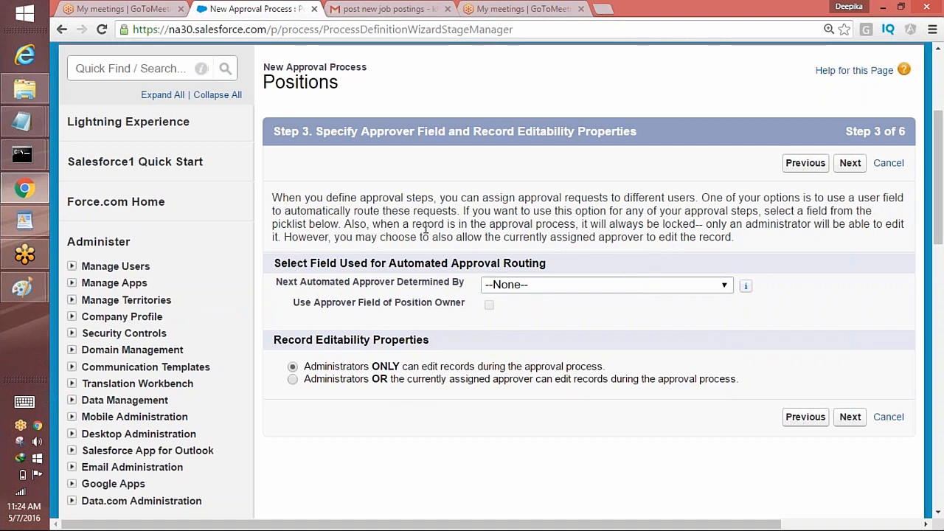
drag(422, 224, 576, 223)
click(577, 223)
drag(695, 223, 599, 225)
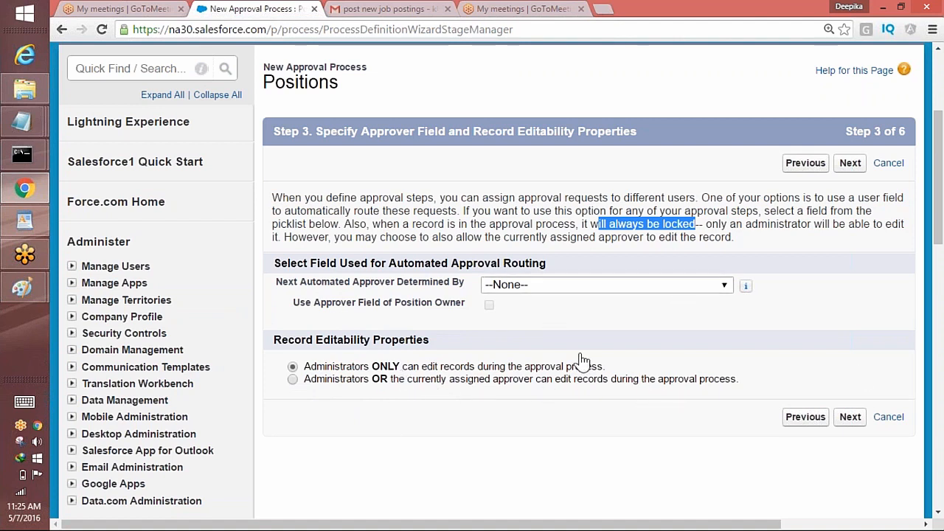
click(848, 420)
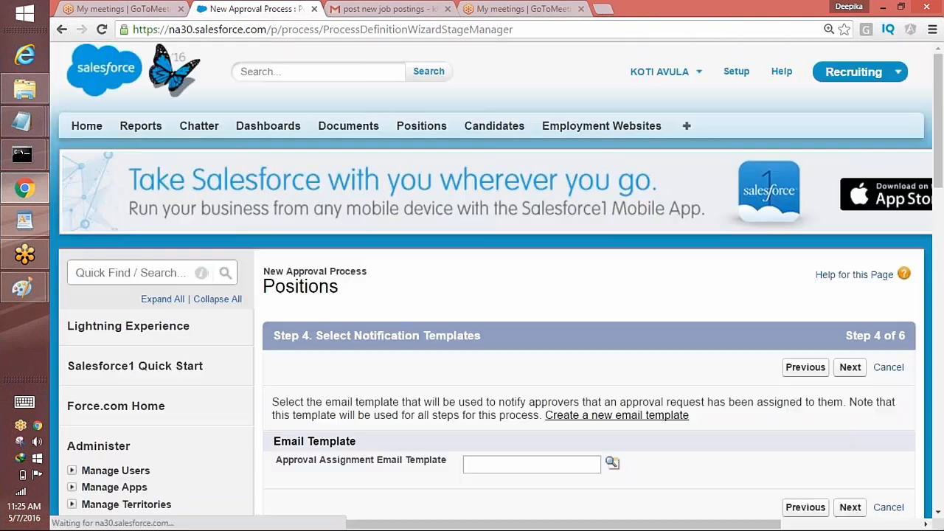
- Choose HTML Recruiting as the approval assignment email template and continue
drag(939, 145, 939, 209)
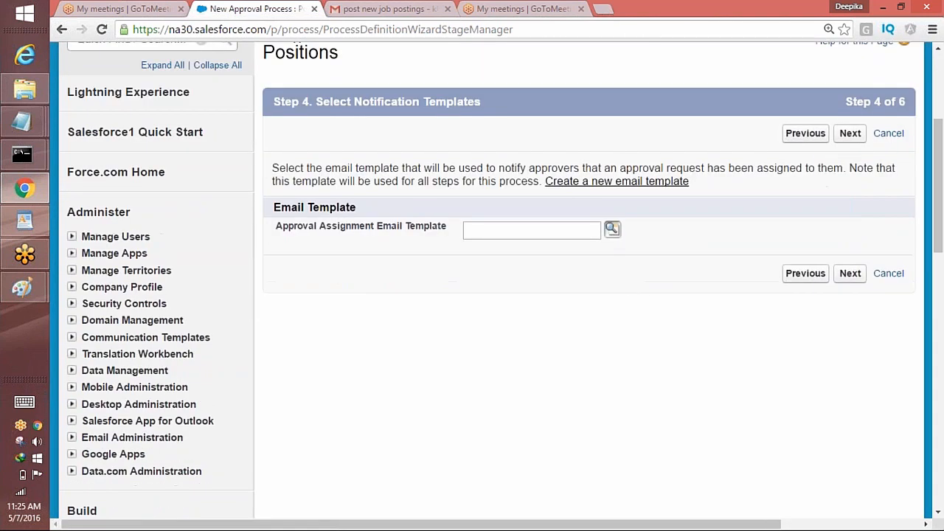
click(612, 228)
drag(619, 193, 626, 171)
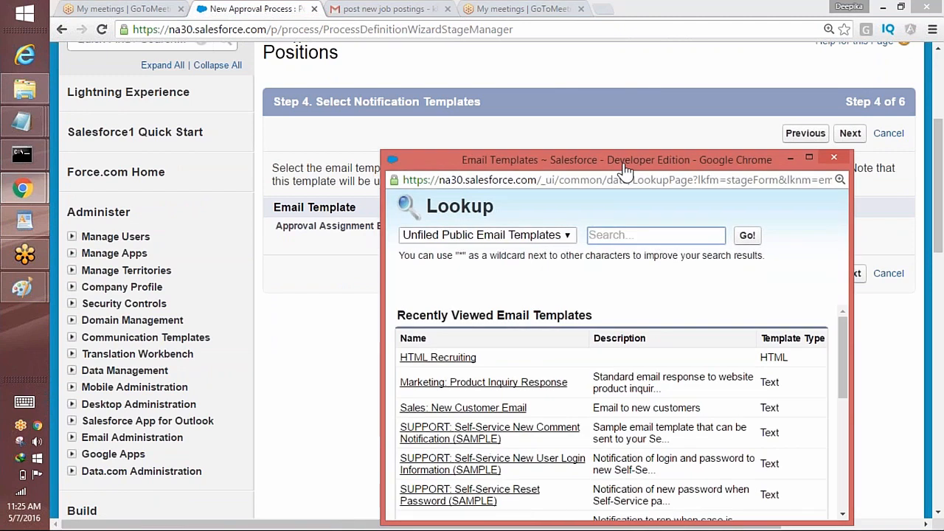
click(455, 357)
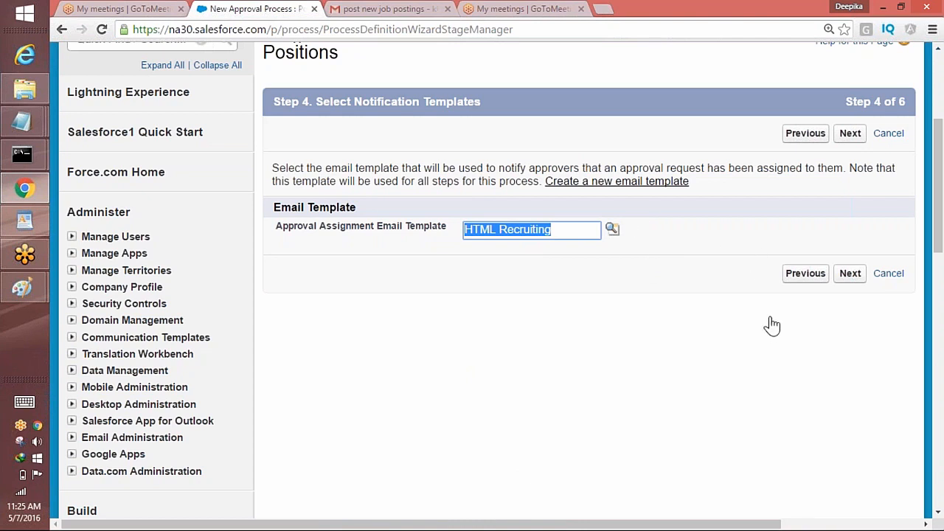
click(852, 282)
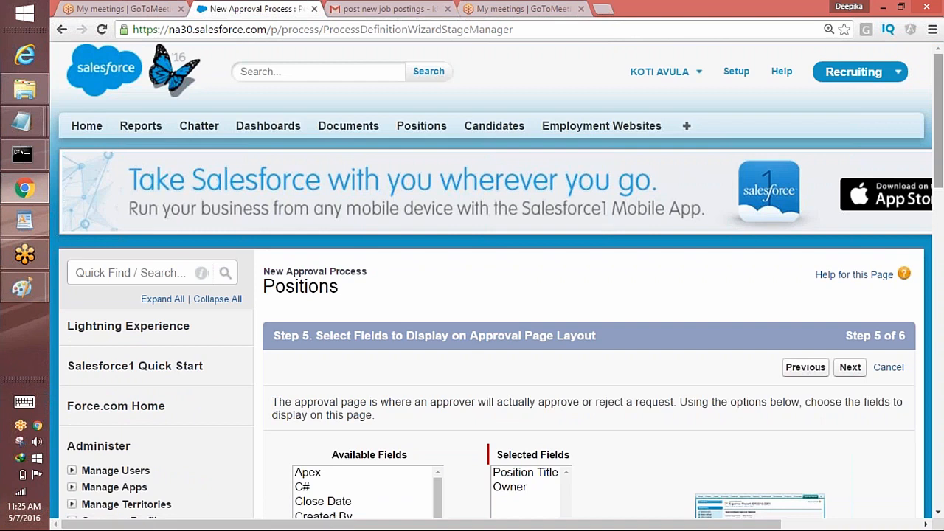
drag(939, 141, 939, 218)
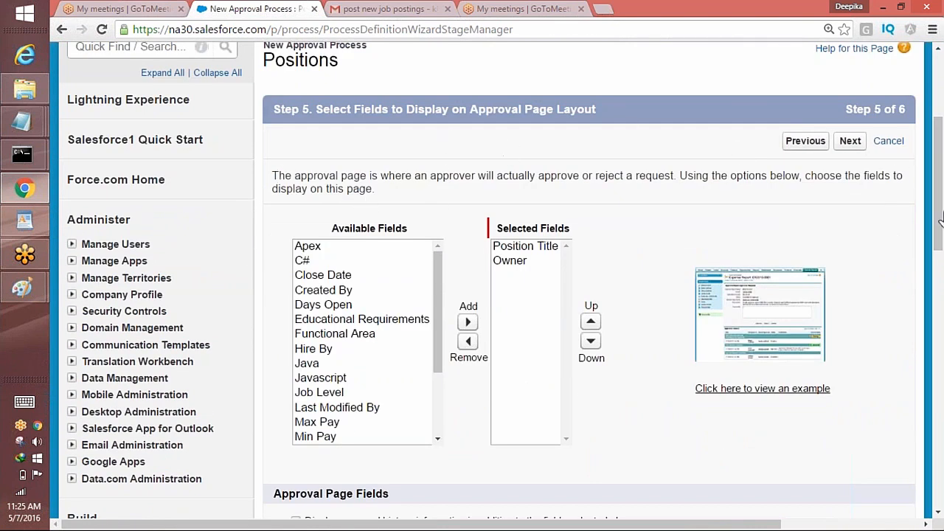
- Add Max Pay and Status to the approval page fields
drag(939, 214, 940, 164)
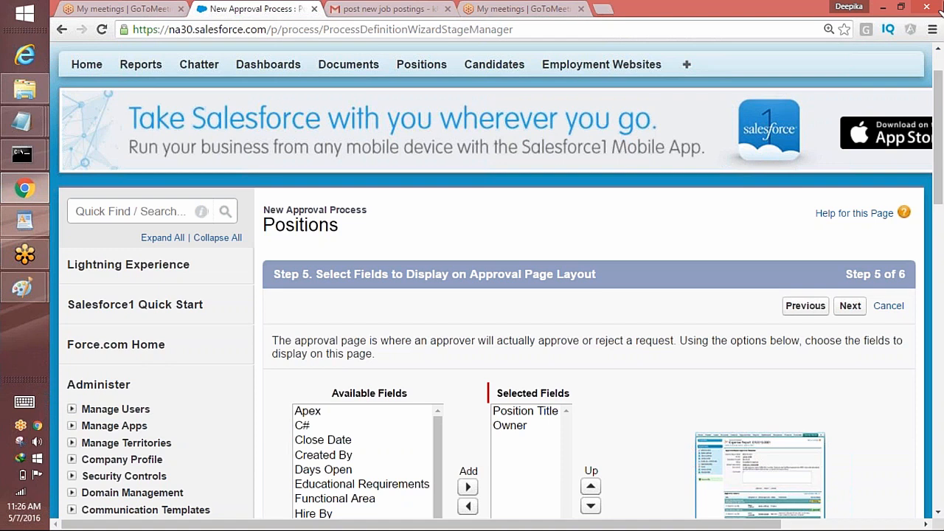
scroll(937, 195, down, 1)
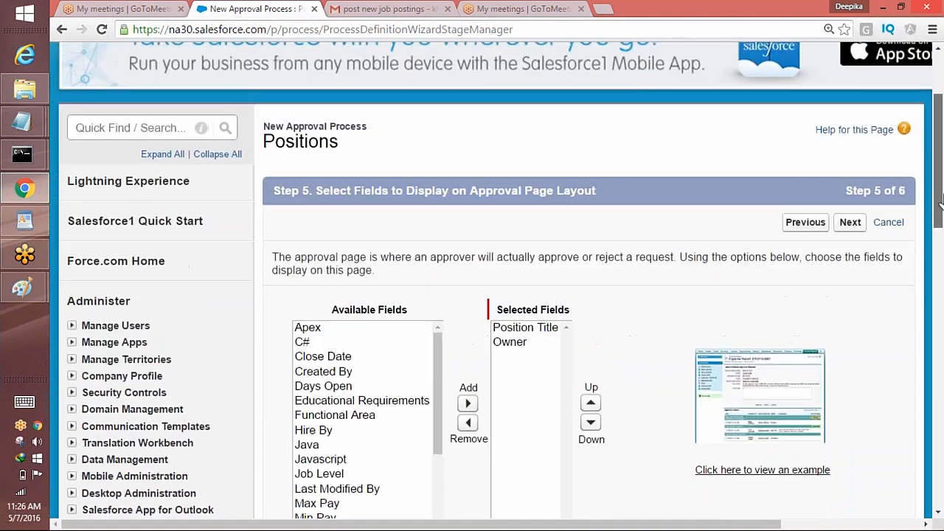
drag(941, 202, 941, 196)
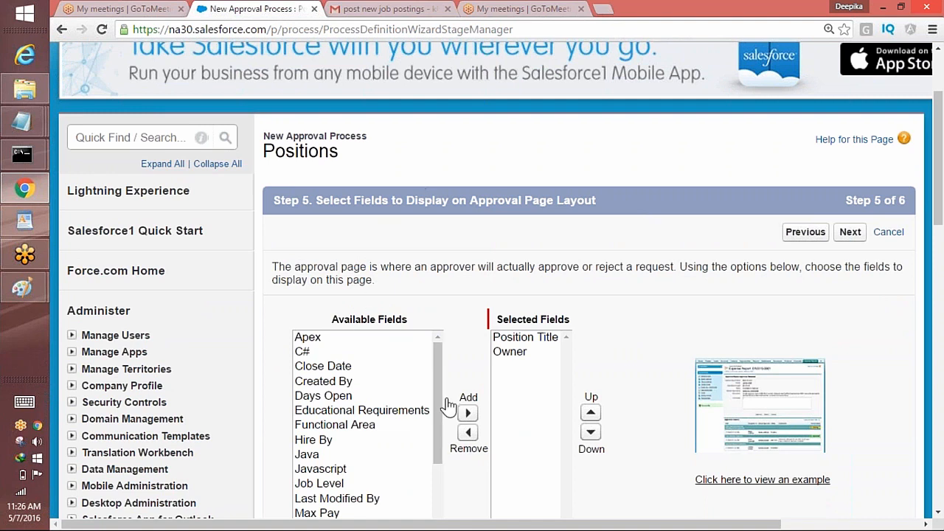
scroll(446, 402, down, 1)
drag(442, 417, 426, 472)
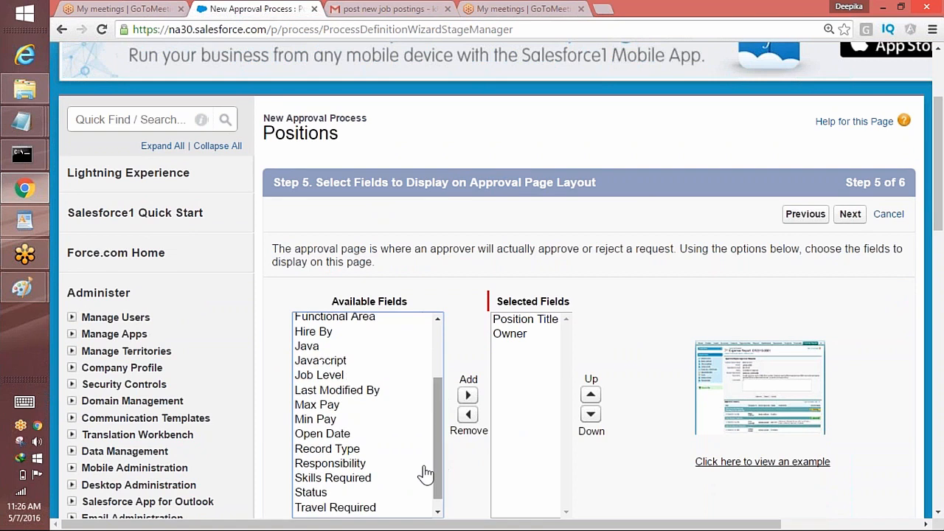
click(354, 419)
click(345, 405)
click(467, 395)
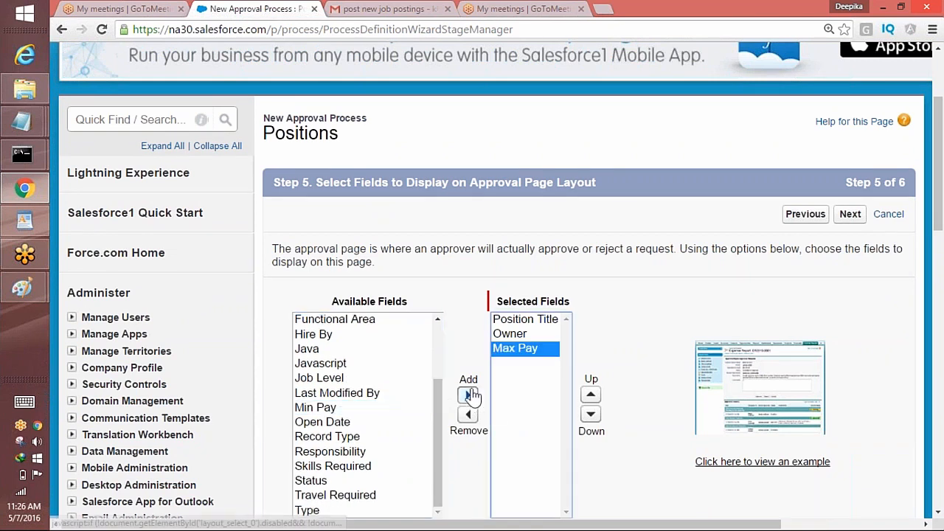
click(440, 462)
click(313, 480)
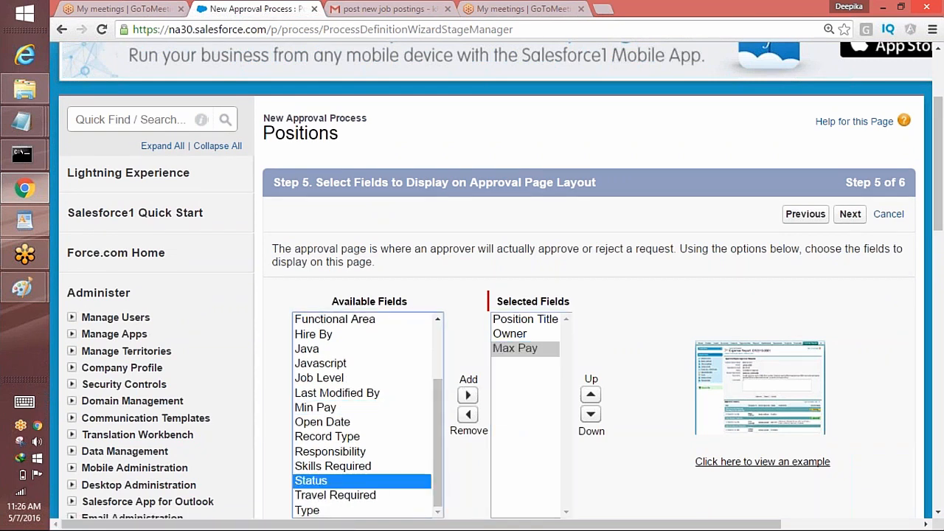
click(468, 395)
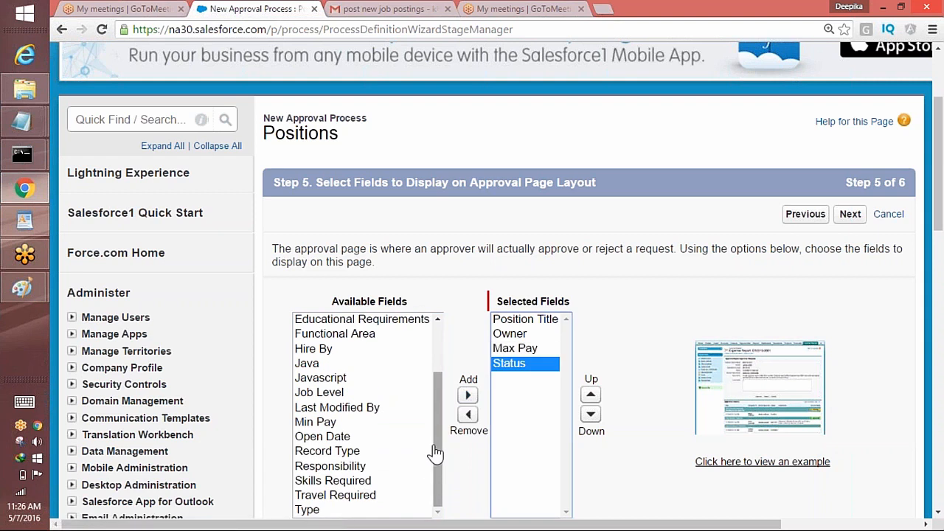
- Preview an example approval page layout, then close it
click(441, 471)
drag(939, 170, 939, 225)
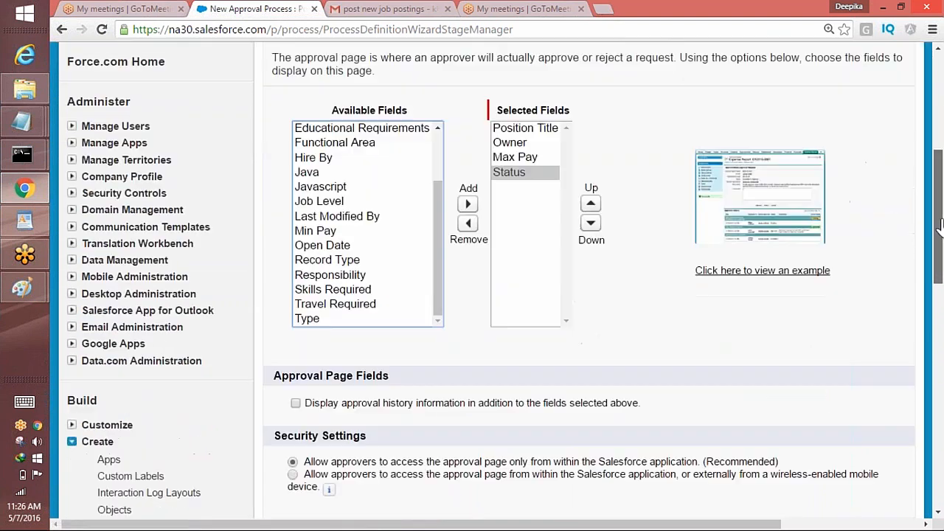
click(763, 271)
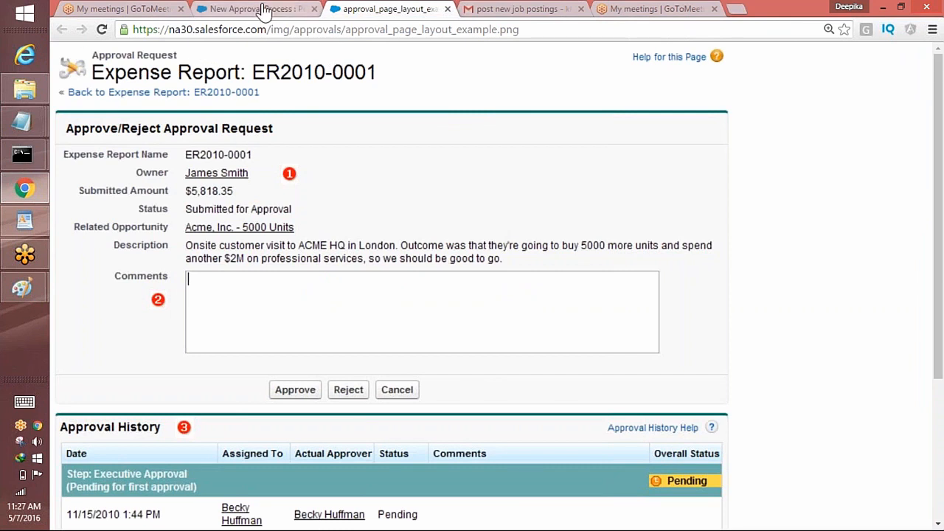
key(ctrl+w)
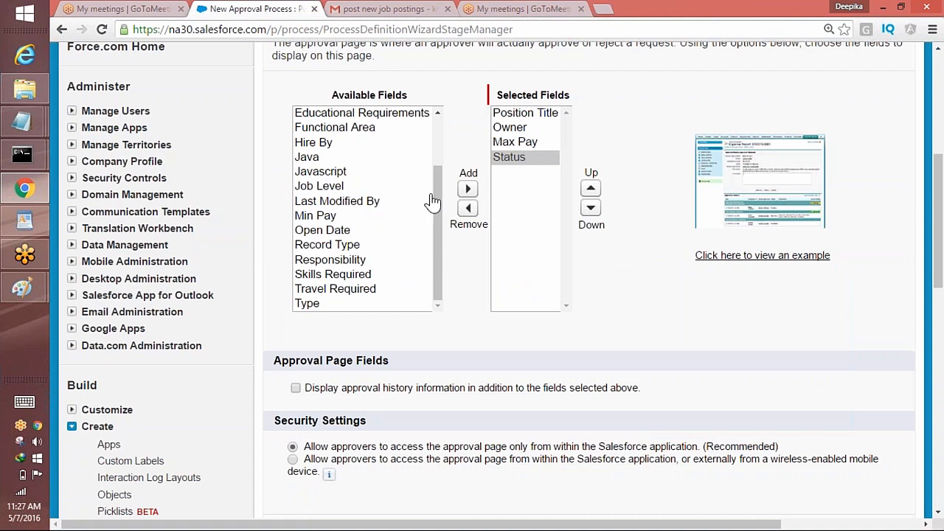
- Add Functional Area and Type to the approval page fields
scroll(413, 203, up, 2)
click(369, 190)
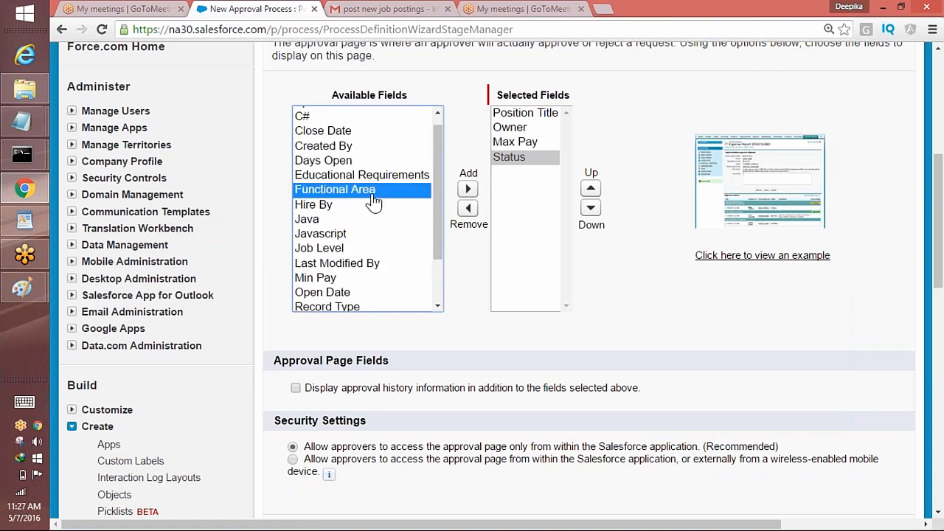
click(468, 188)
drag(439, 231, 436, 284)
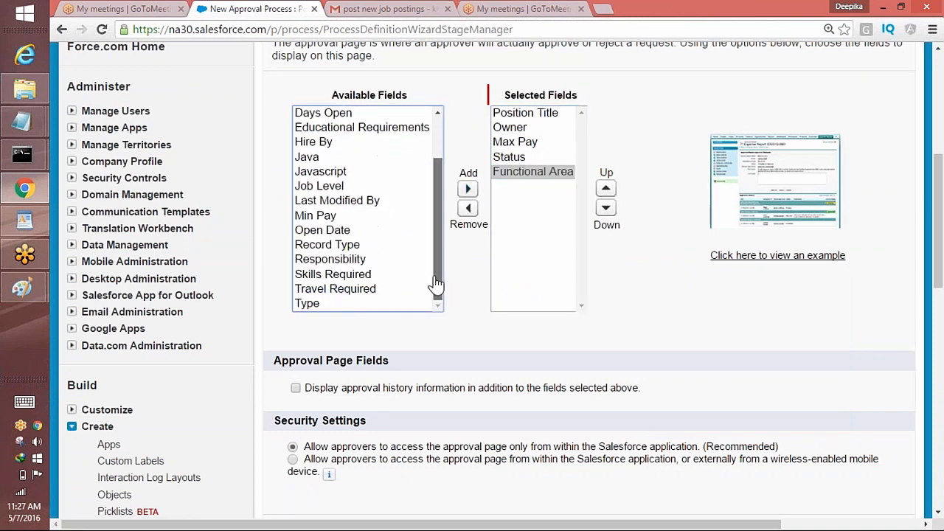
click(315, 305)
click(472, 190)
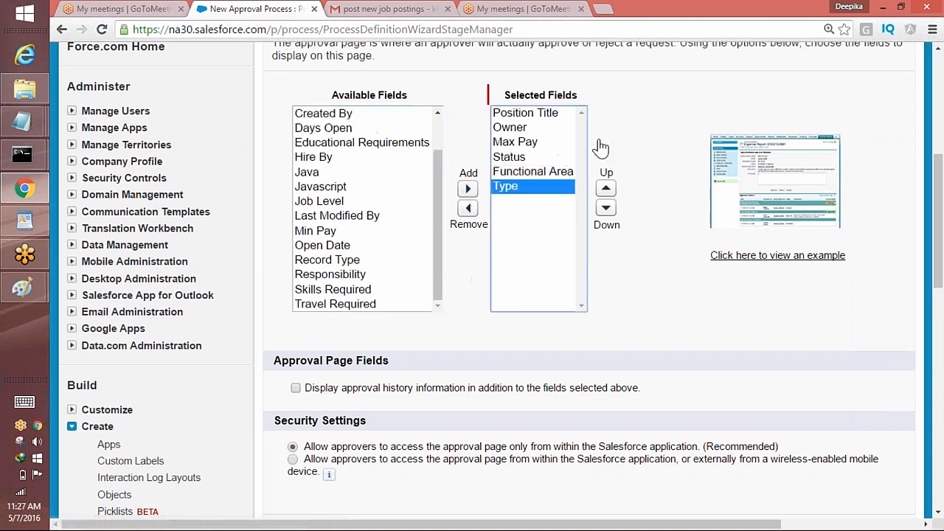
- Review the Security Settings and advance to Step 6, Specify Initial Submitters
scroll(941, 166, up, 3)
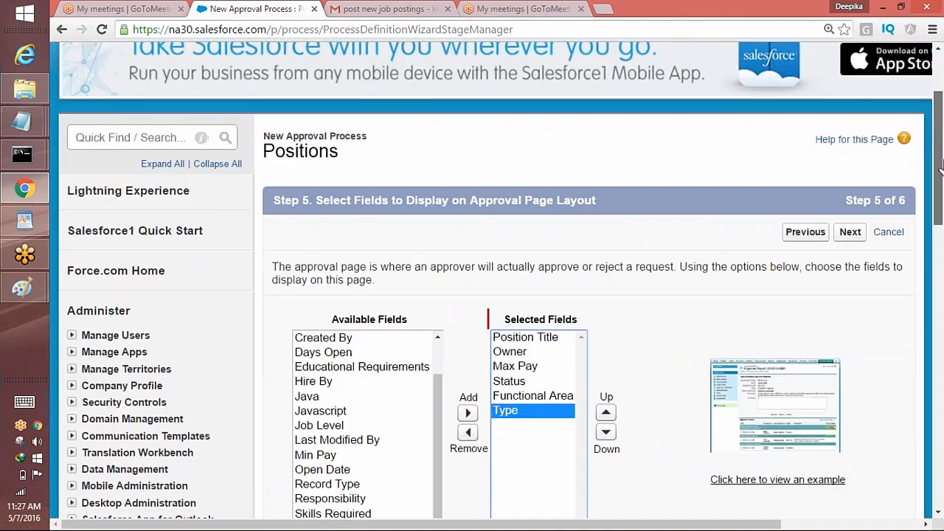
drag(941, 166, 940, 183)
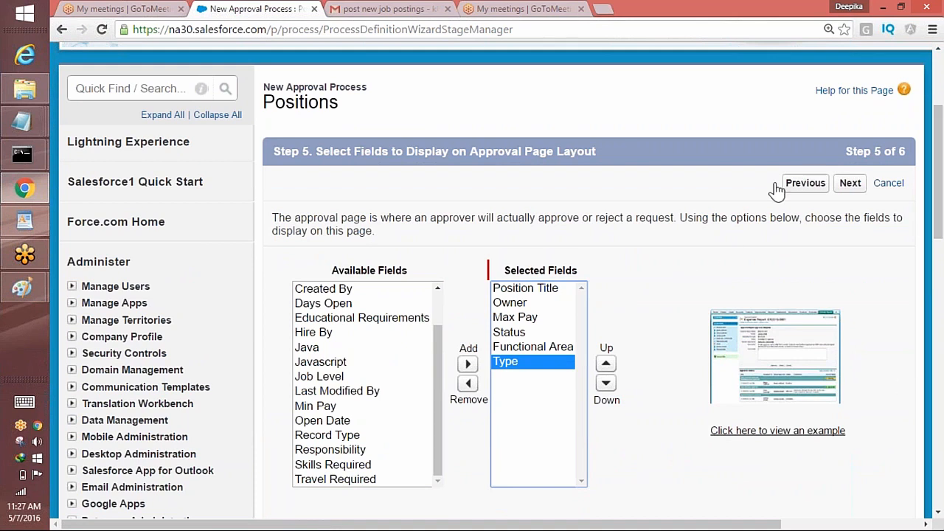
drag(940, 165, 933, 264)
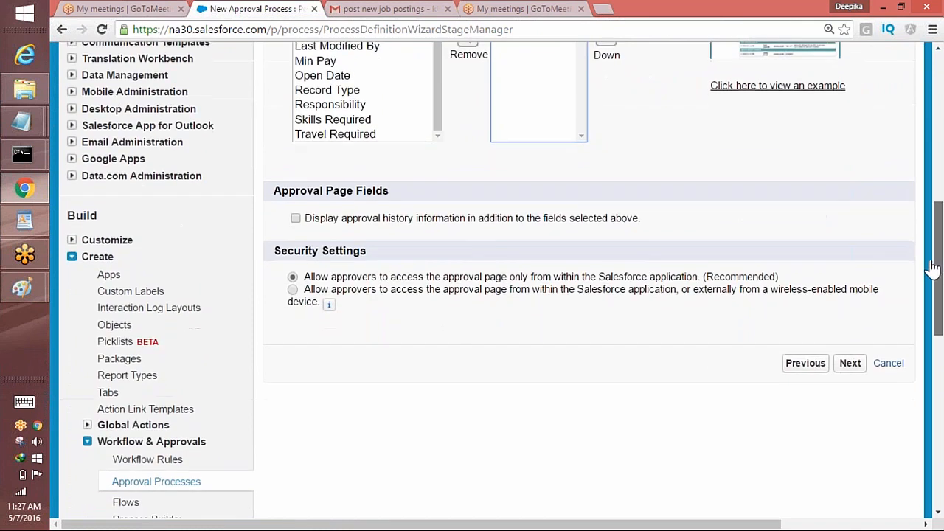
scroll(594, 262, up, 2)
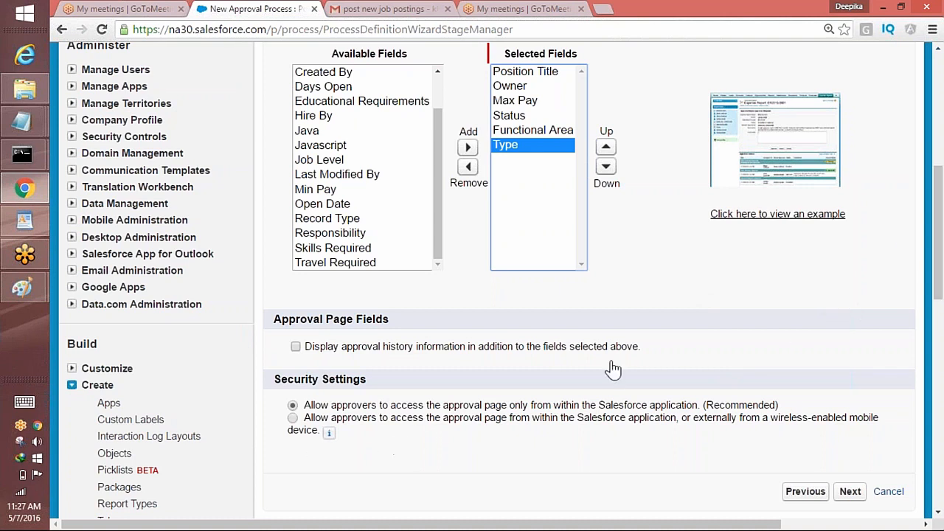
scroll(917, 267, down, 2)
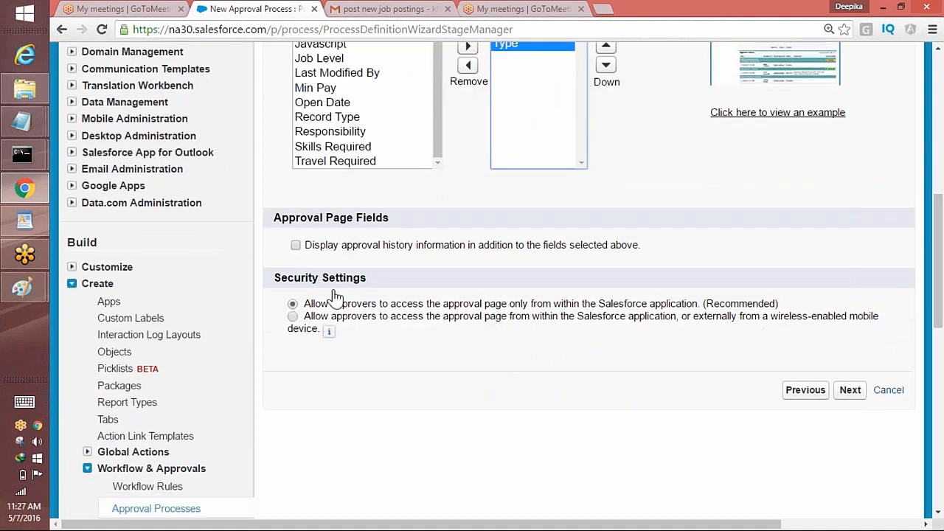
drag(369, 280, 283, 278)
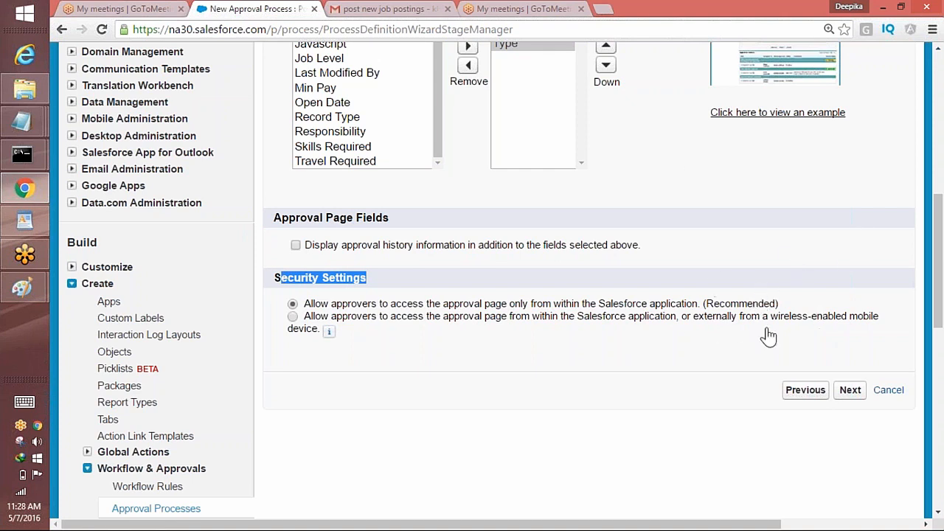
click(850, 390)
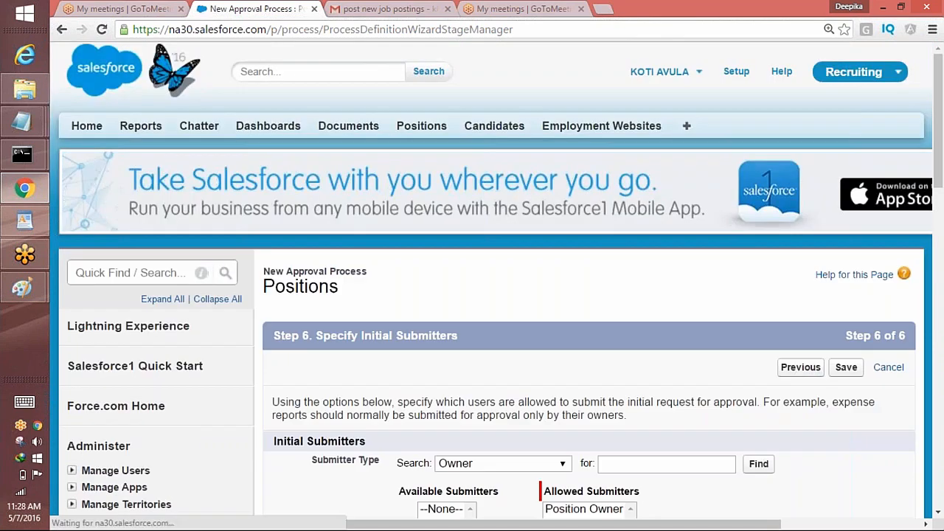
- Keep Position Owner as the only allowed initial submitter and save the approval process
drag(938, 179, 938, 248)
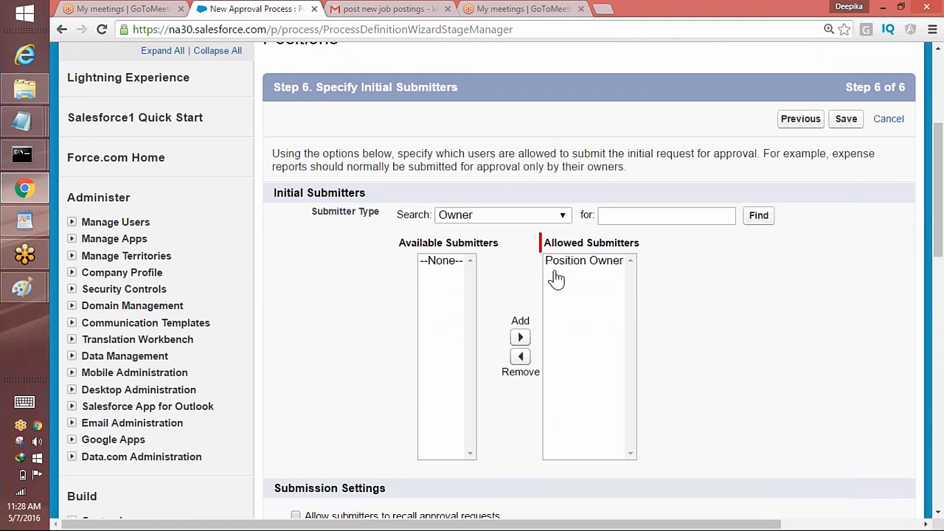
click(553, 215)
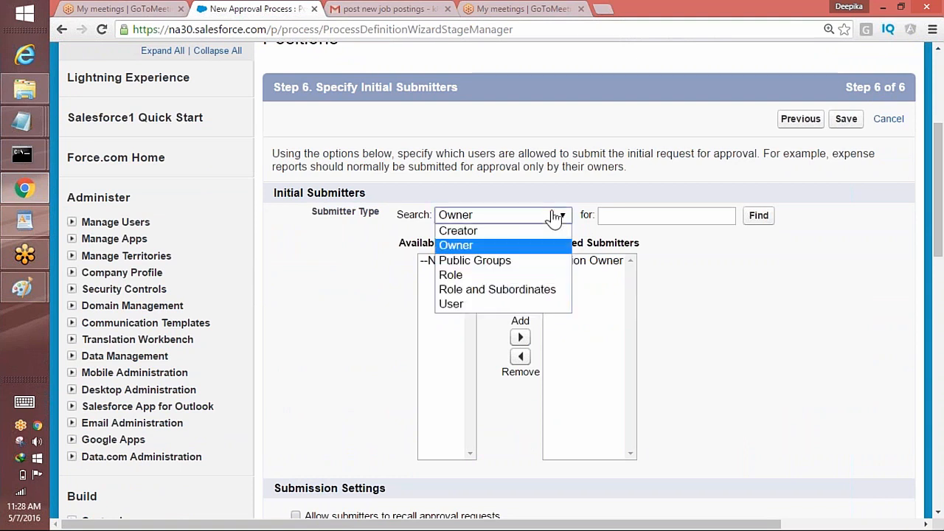
click(489, 277)
scroll(611, 339, down, 2)
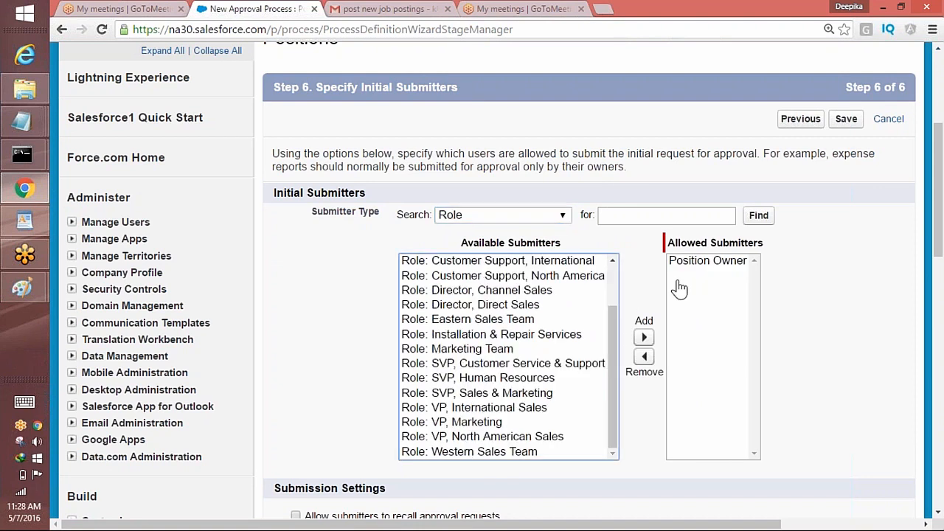
click(563, 216)
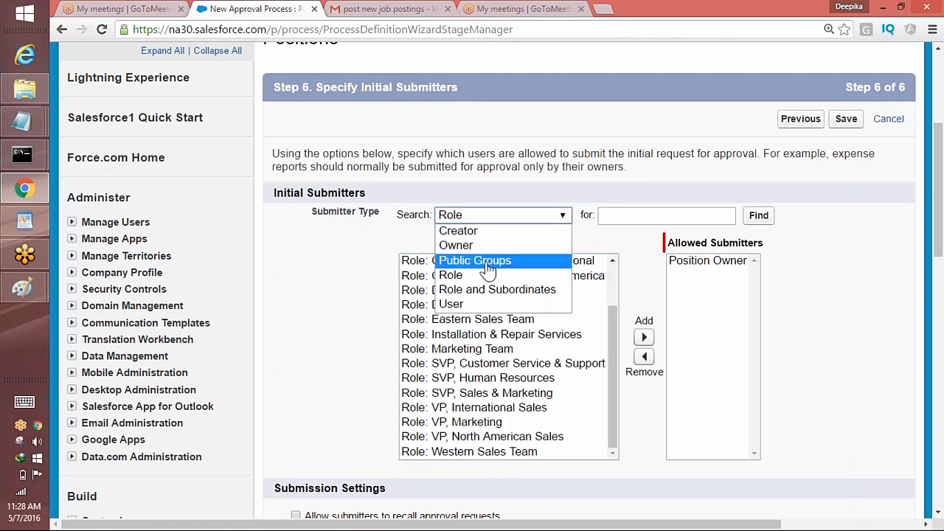
click(481, 306)
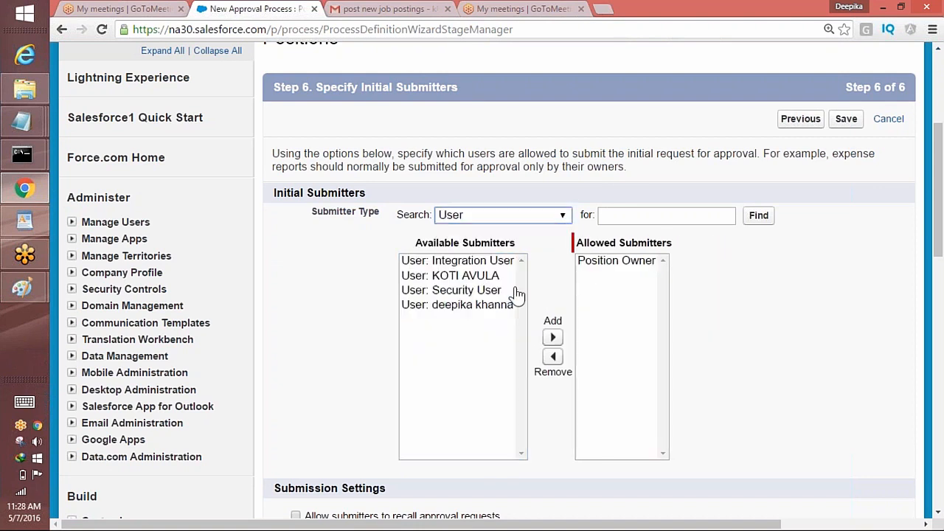
click(598, 266)
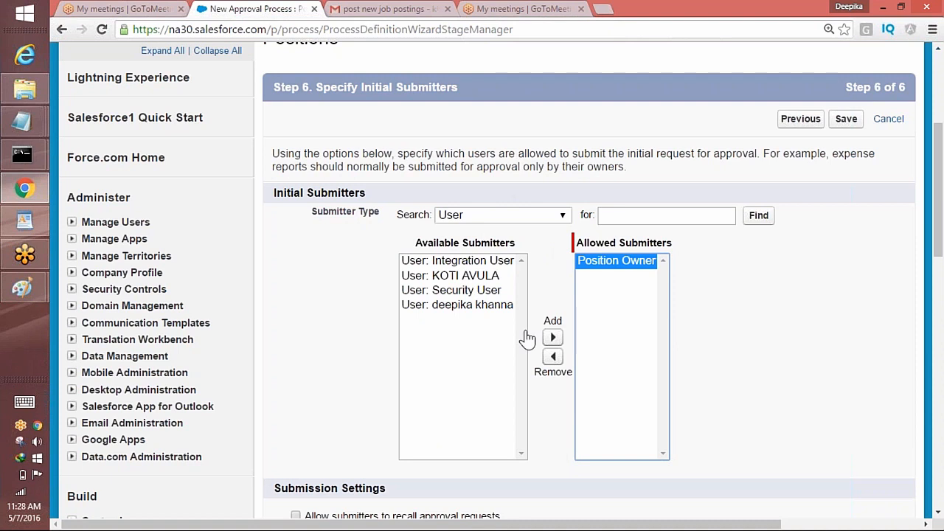
drag(937, 160, 938, 211)
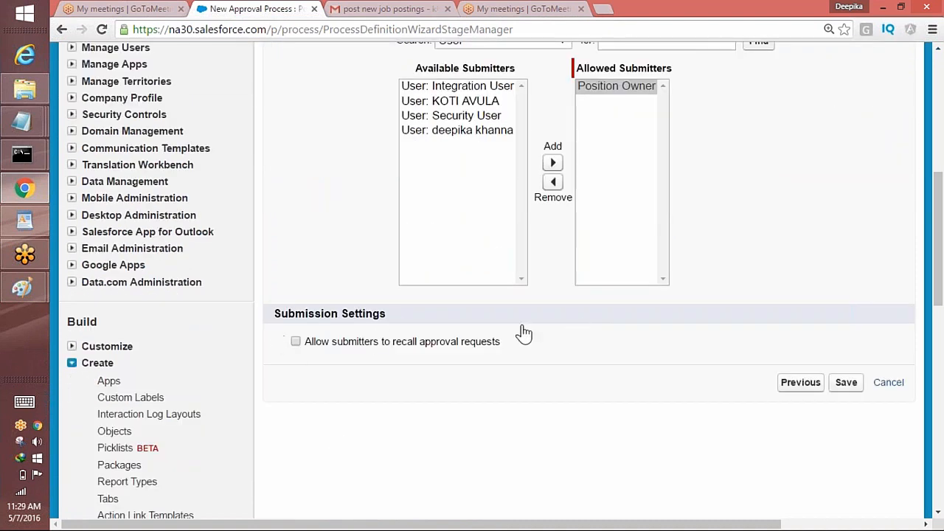
click(847, 385)
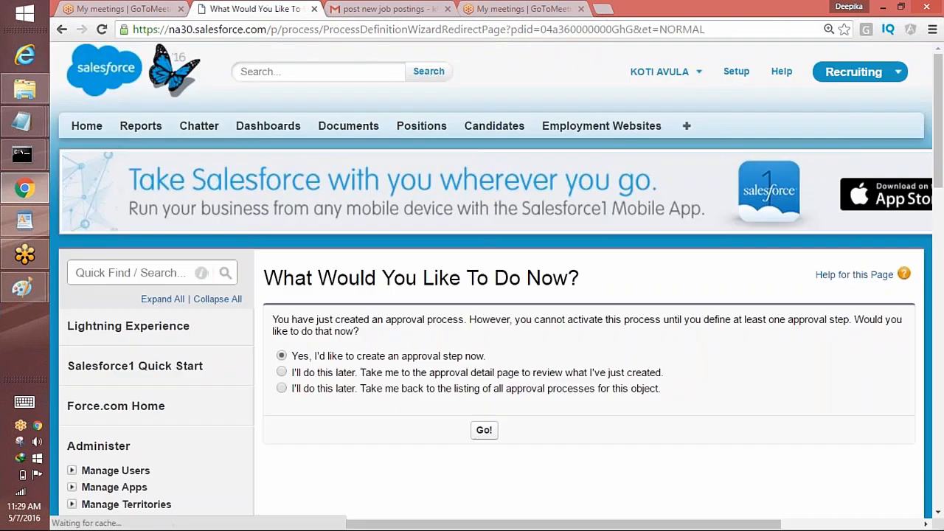
mouse_move(939, 127)
mouse_down()
mouse_move(940, 151)
mouse_move(940, 111)
mouse_up()
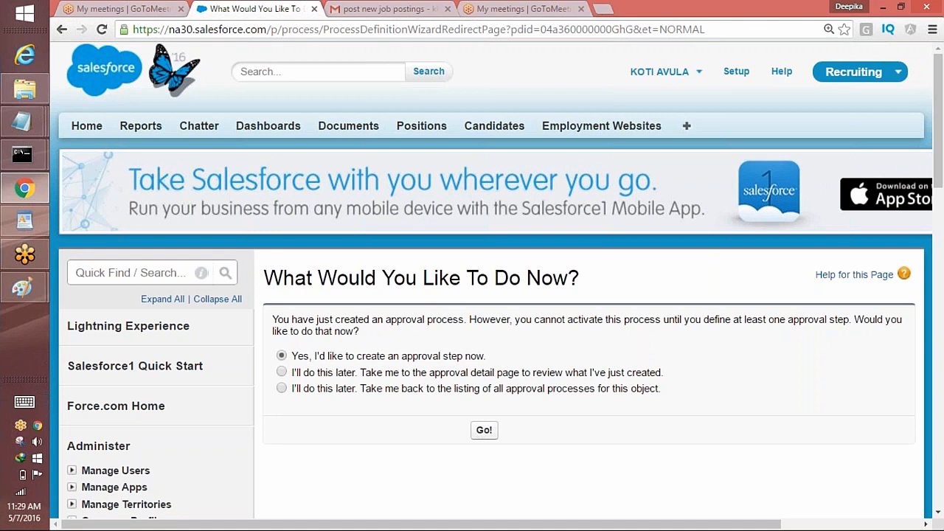
- Name the first approval step after the approver and 100000 threshold, auto-filling its unique name, as step 1
click(484, 431)
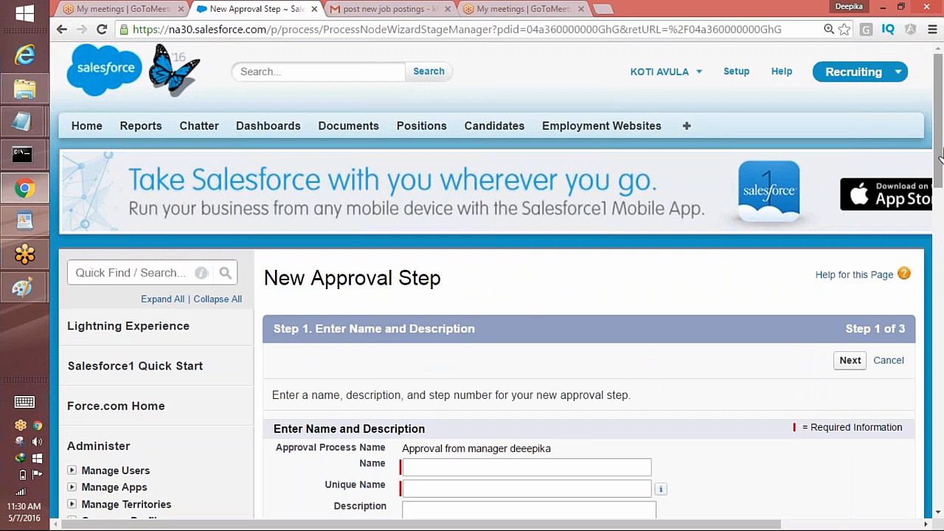
scroll(675, 89, down, 3)
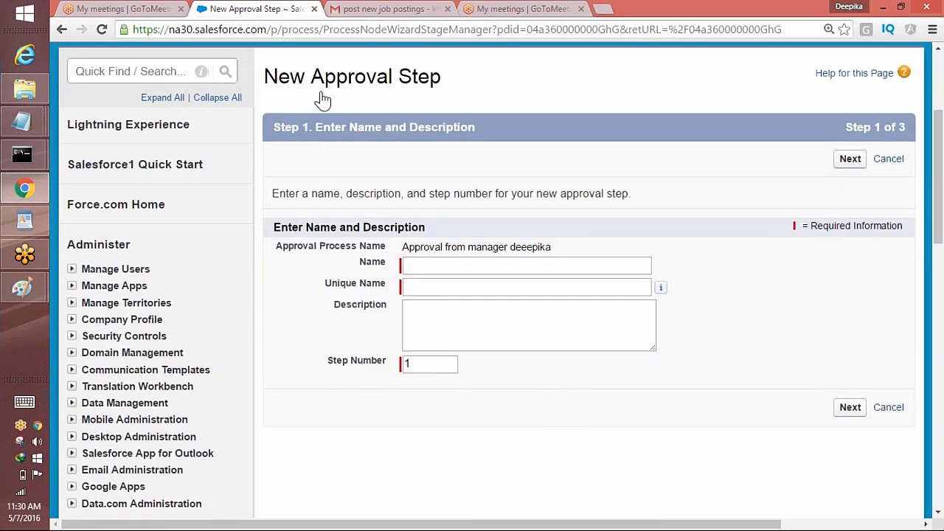
click(406, 265)
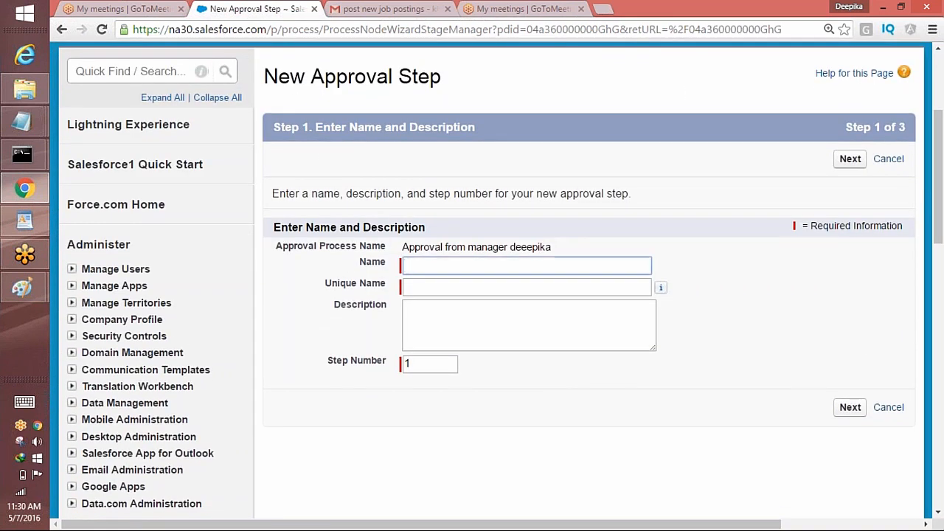
text(approva)
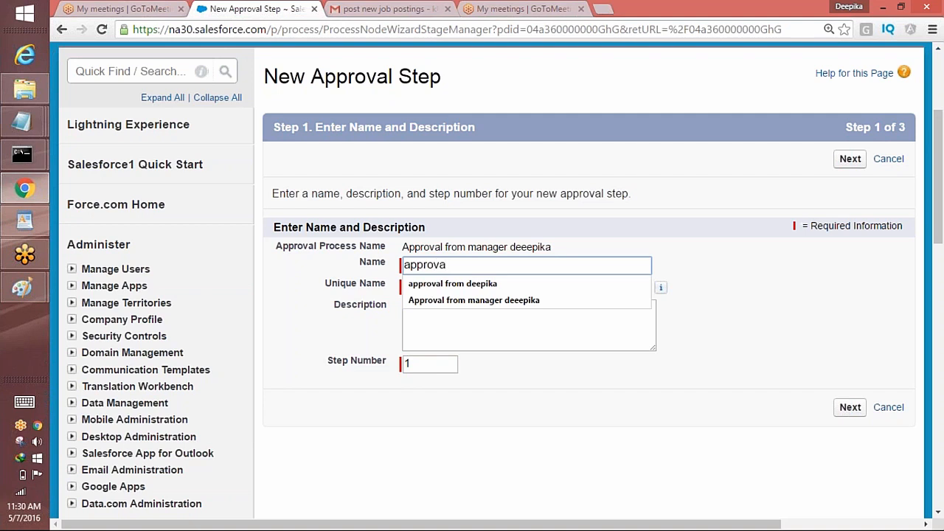
key(Down)
text(l from deepi)
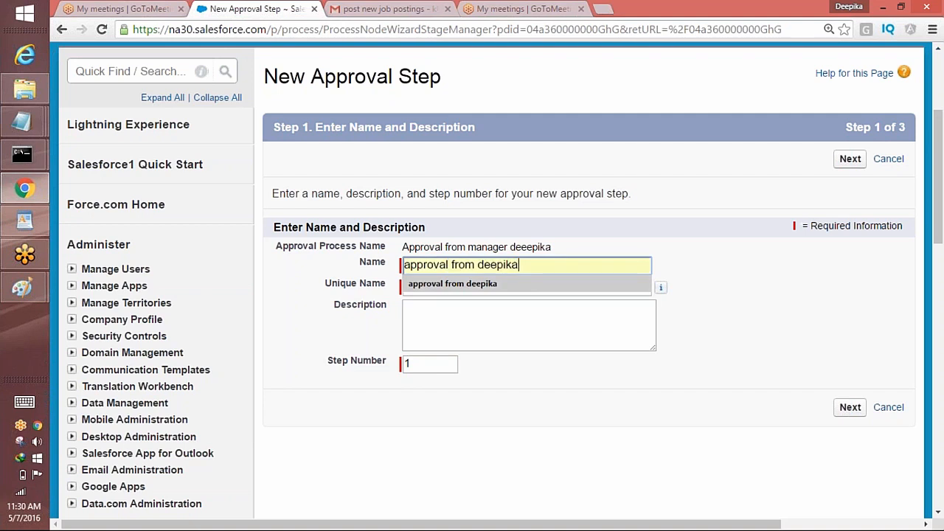
text(ka when)
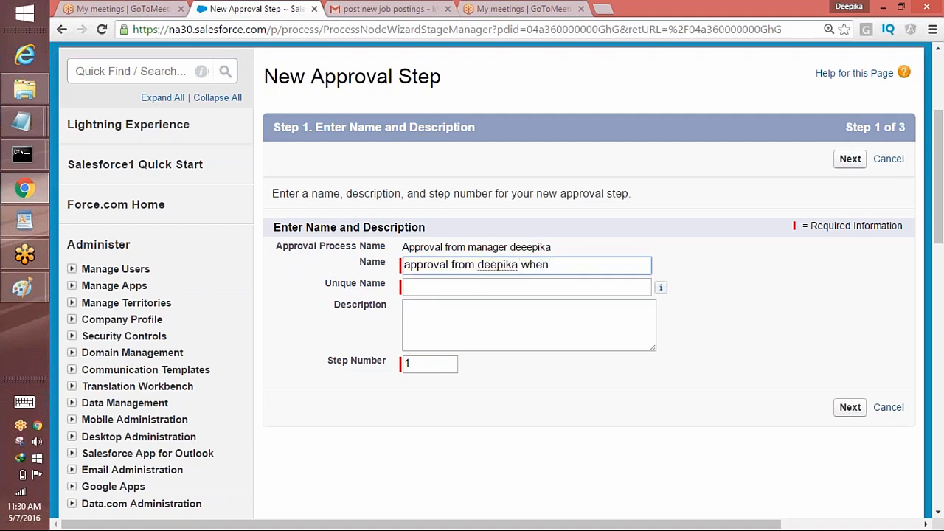
text( greater then 10000)
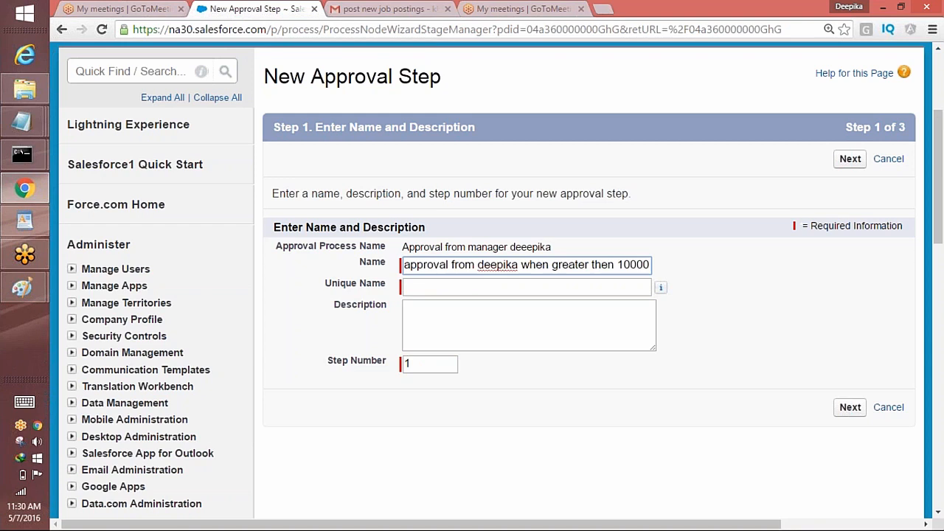
text(0)
click(372, 293)
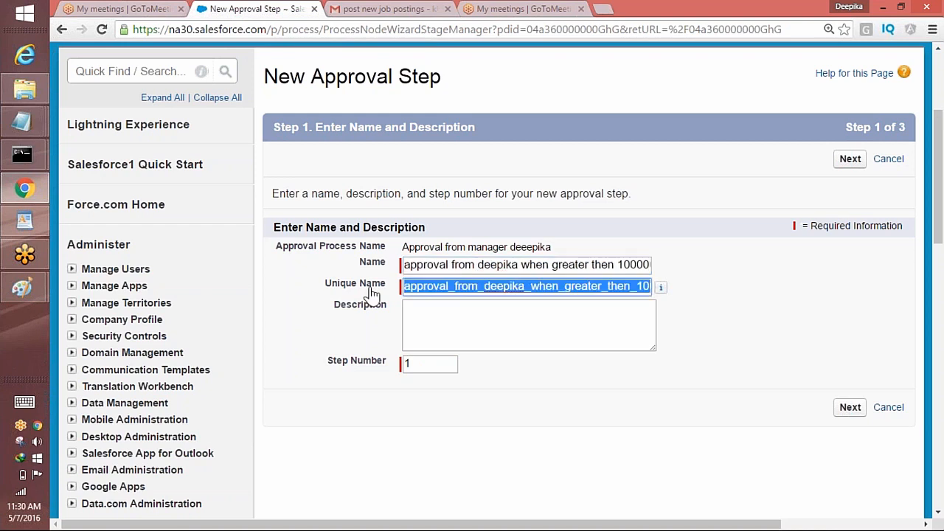
click(419, 368)
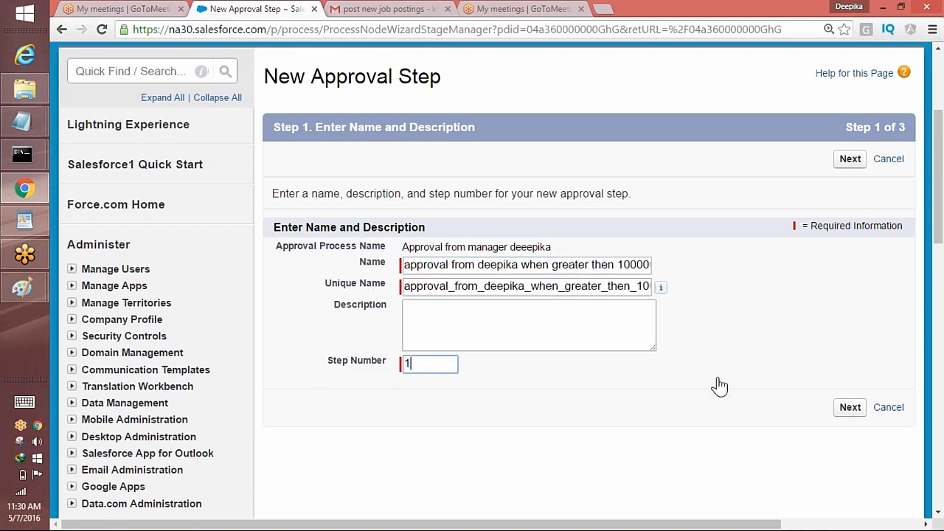
click(850, 407)
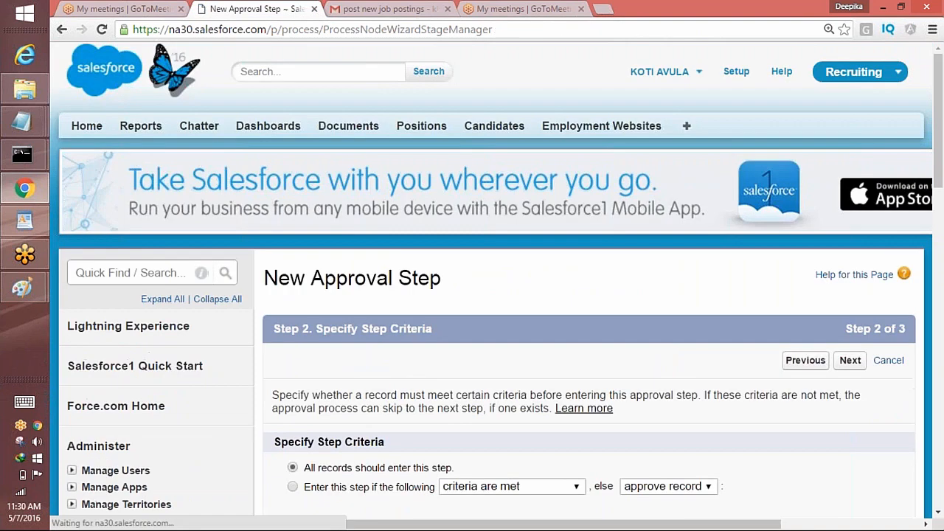
- Make the step apply only when Position: Max Pay is greater than 120000
drag(937, 151, 937, 208)
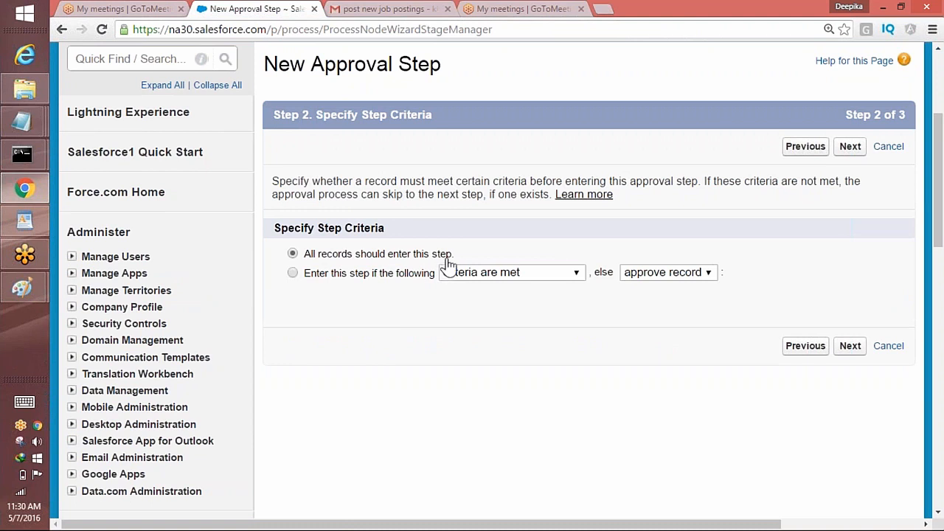
click(293, 275)
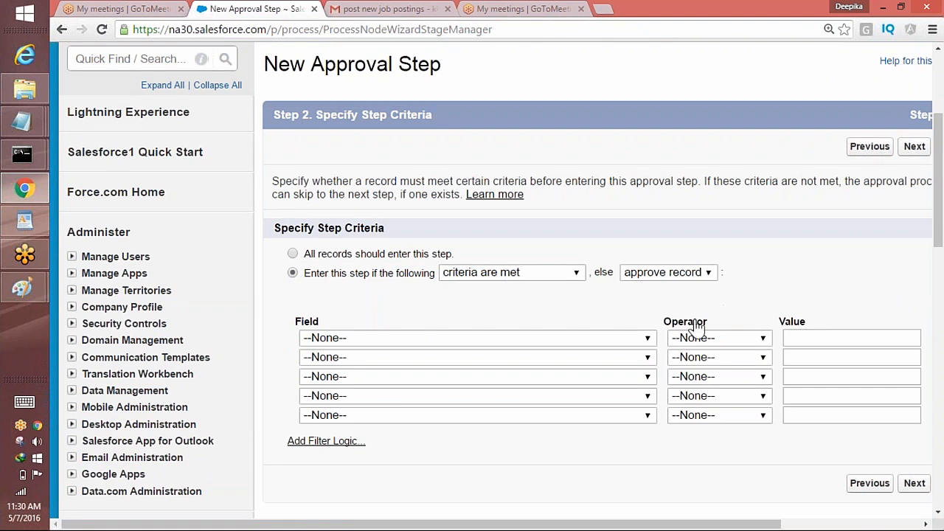
click(496, 339)
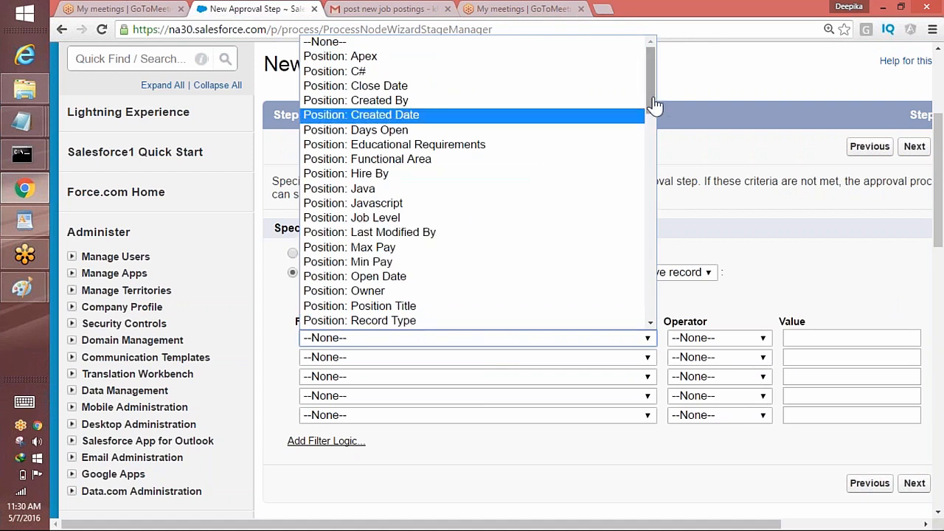
click(506, 248)
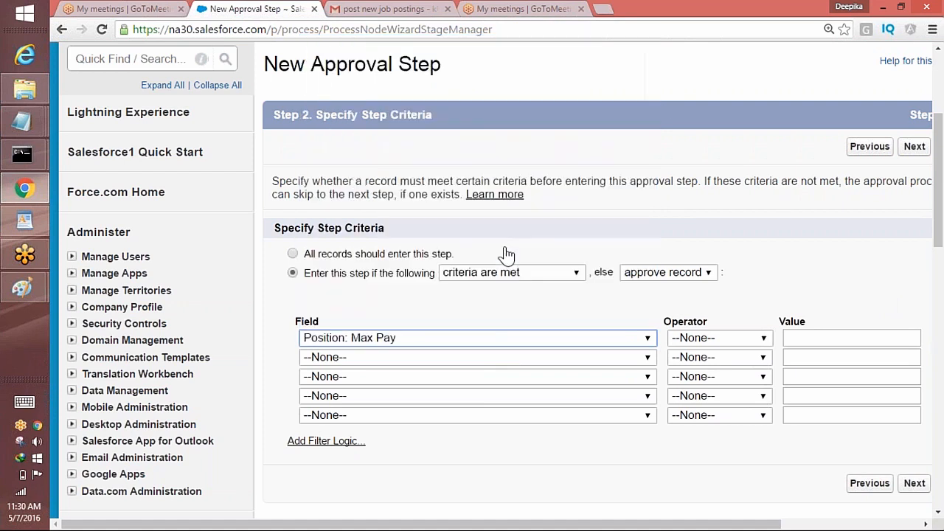
click(717, 338)
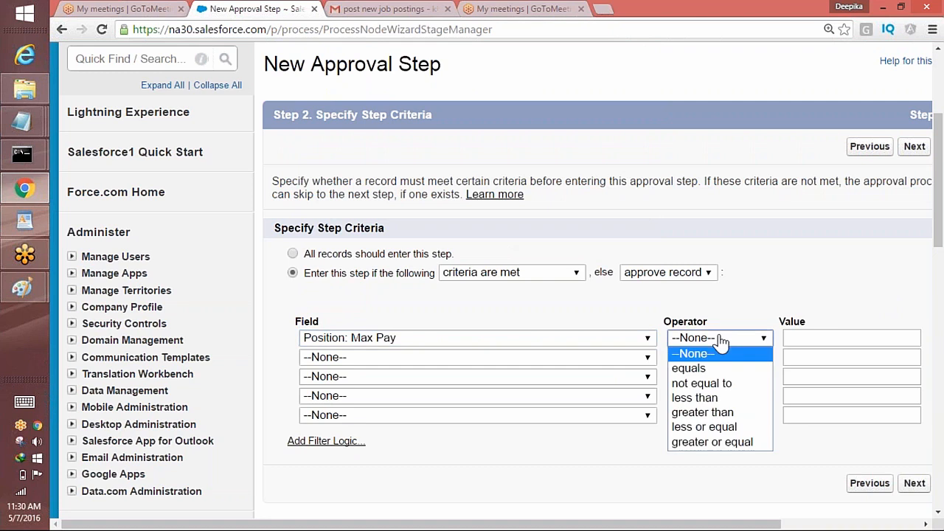
click(697, 413)
click(832, 340)
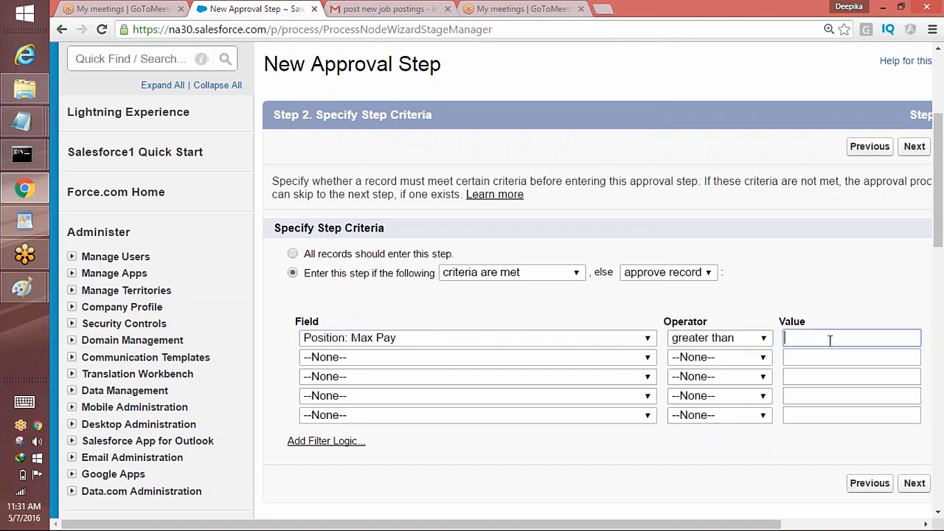
click(830, 340)
text(120000)
click(914, 483)
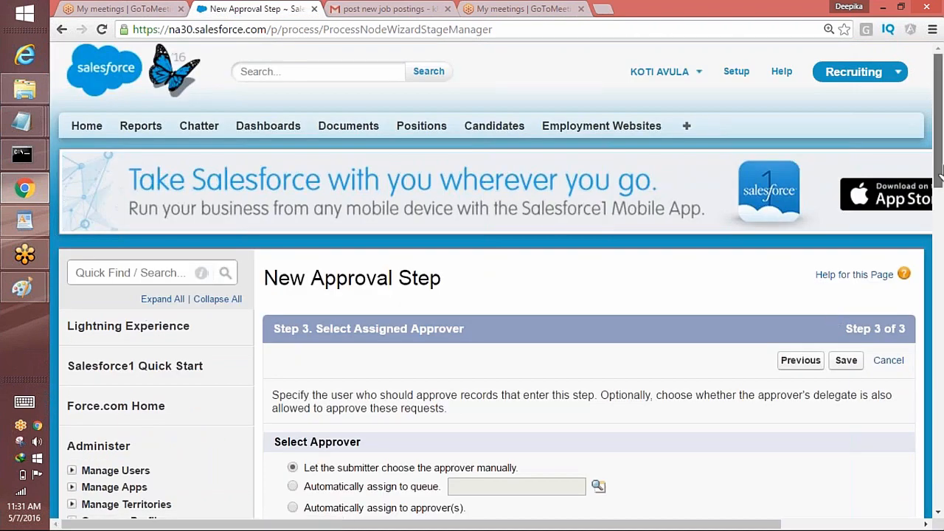
- Automatically assign the step to the first recently viewed user as approver and save it
scroll(940, 198, down, 1)
scroll(941, 198, down, 1)
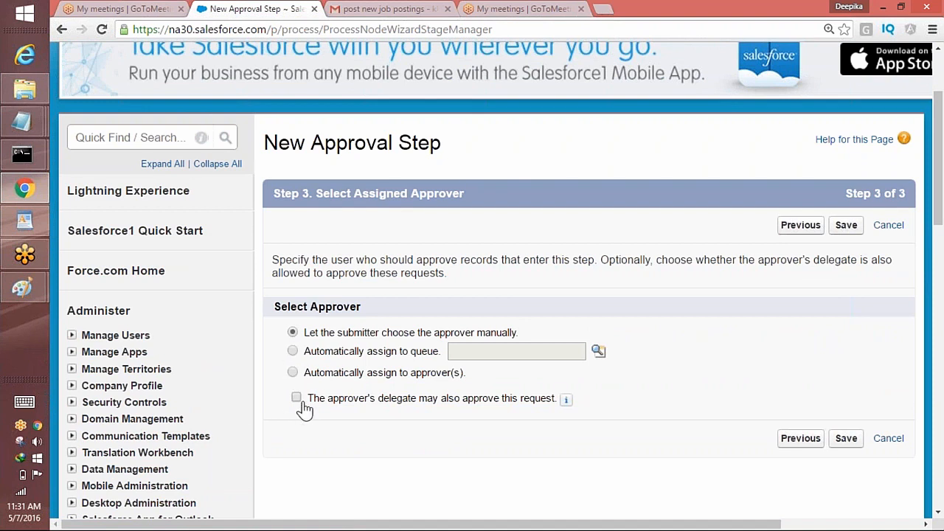
click(293, 351)
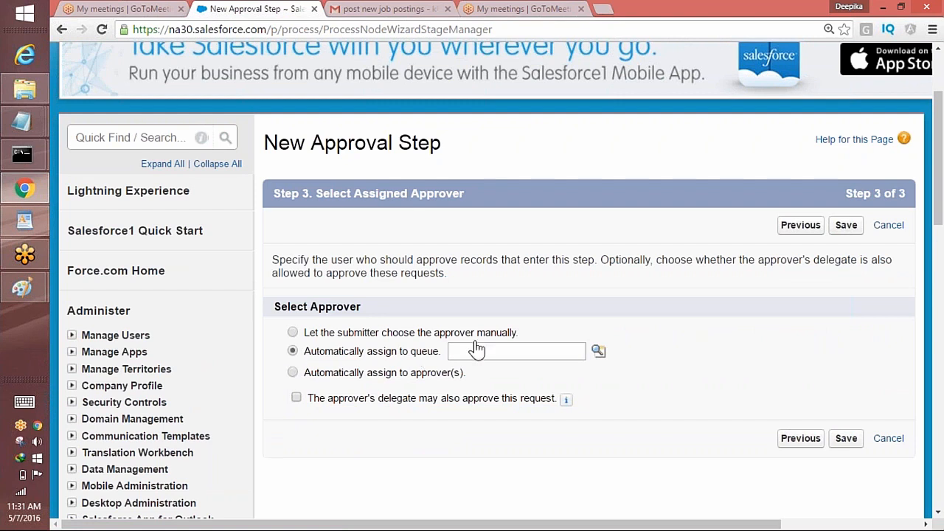
click(293, 333)
click(293, 373)
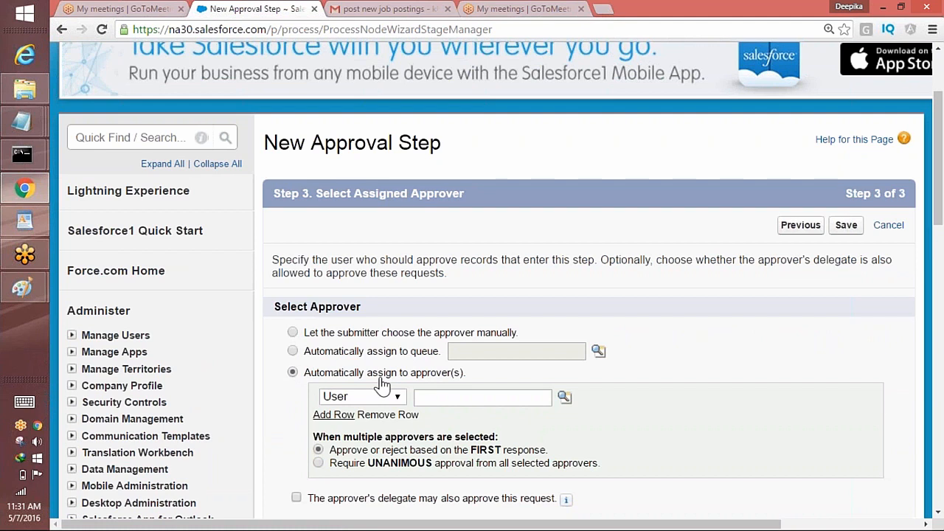
click(564, 399)
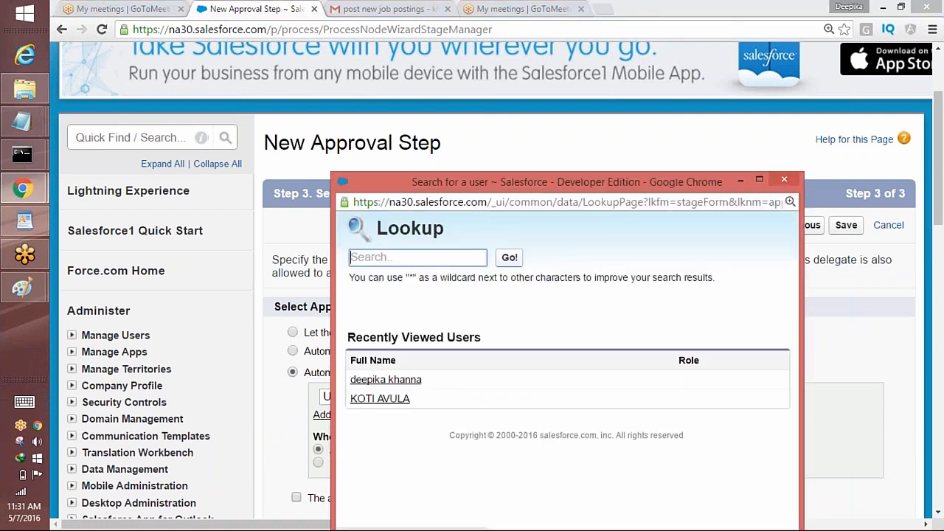
click(386, 379)
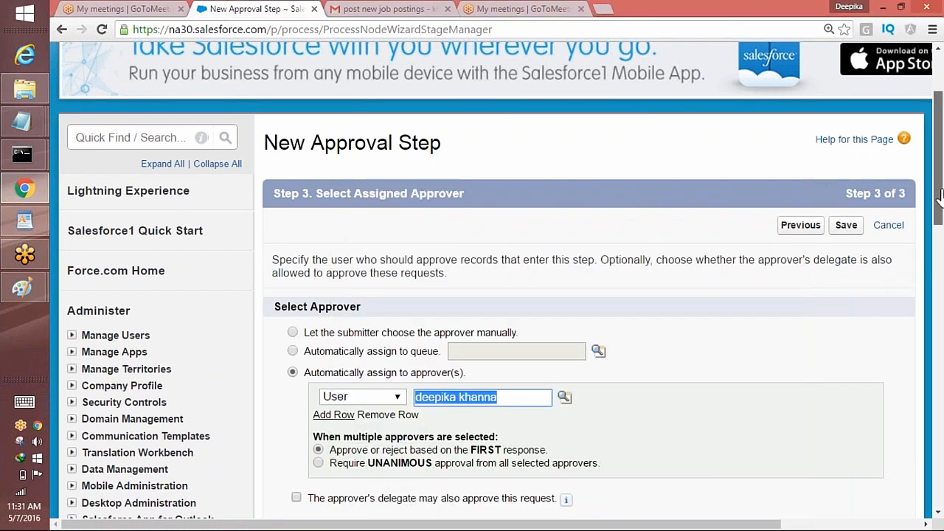
scroll(700, 188, down, 4)
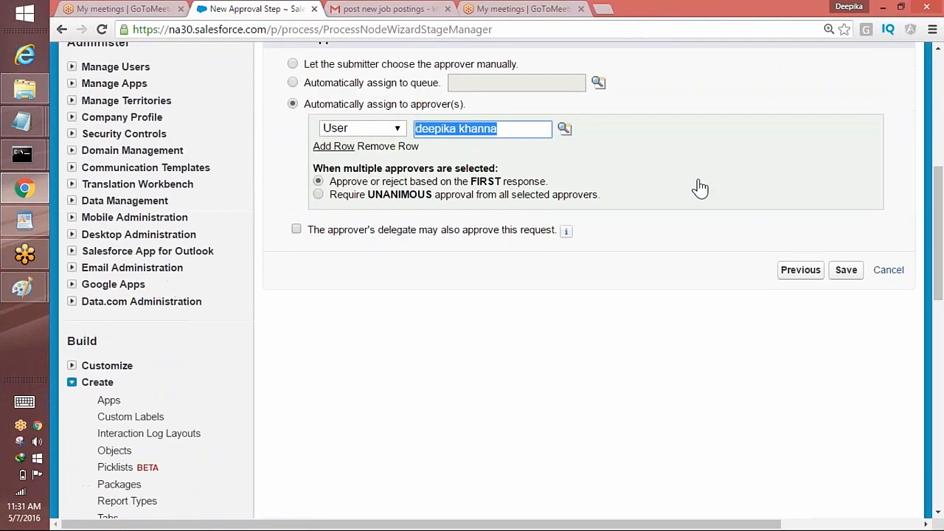
click(854, 276)
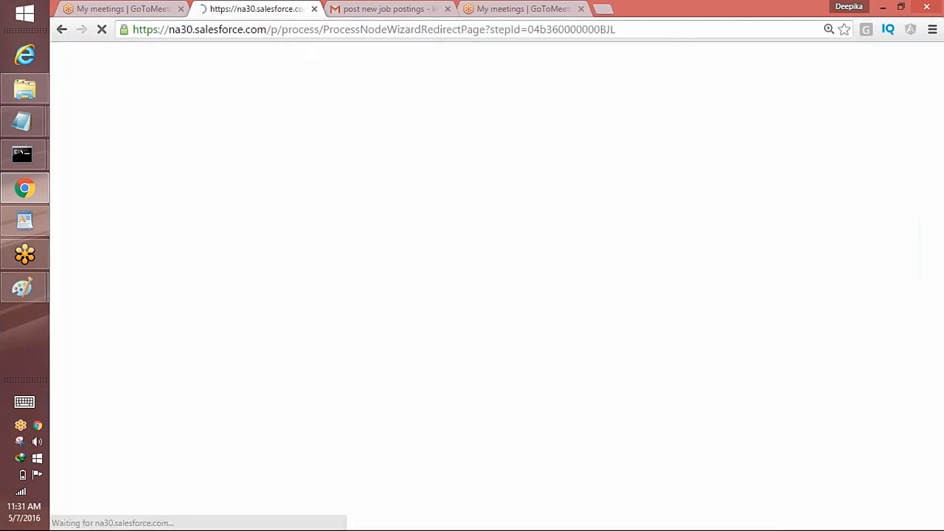
- Scroll down the page confirming the new approval step was created
scroll(306, 155, down, 3)
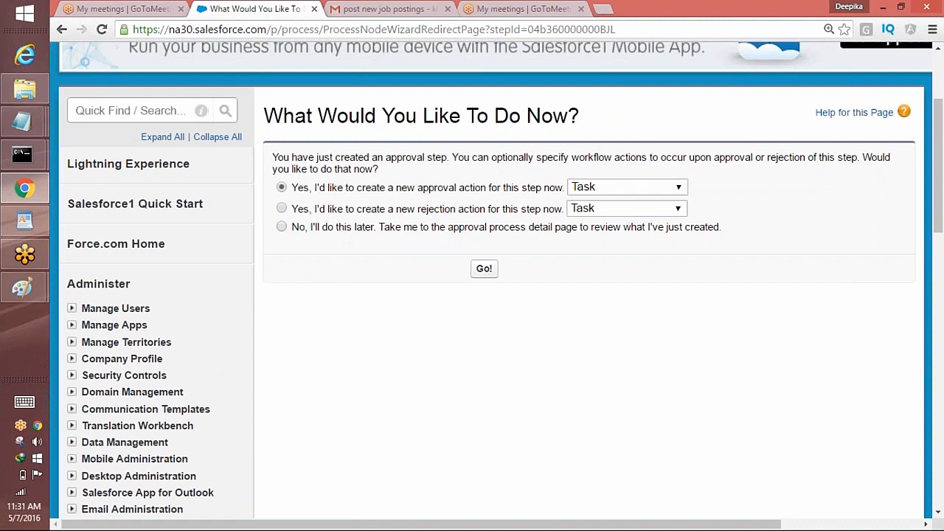
- In Paint, handwrite a >1000 note, then underline and circle it
mouse_move(24, 288)
click(137, 236)
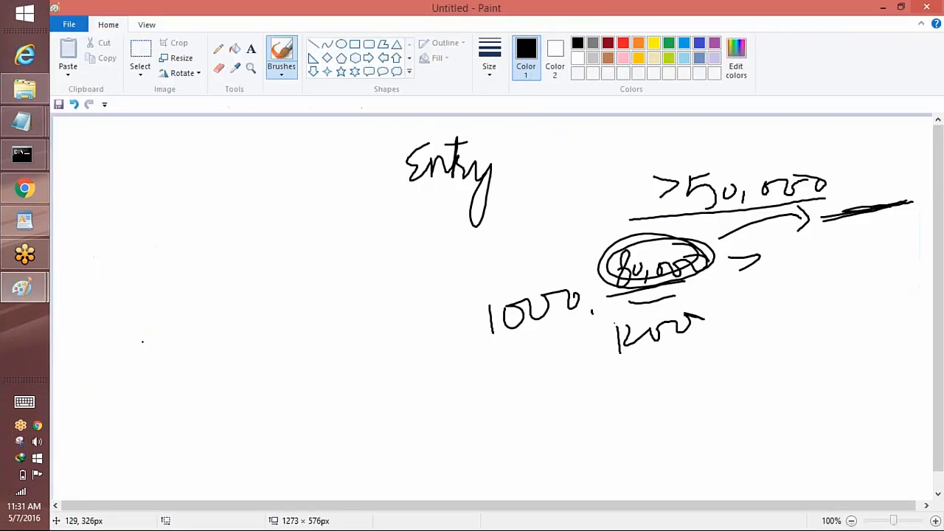
drag(143, 253, 179, 282)
drag(213, 236, 210, 277)
mouse_move(216, 258)
mouse_down()
mouse_move(238, 236)
mouse_move(303, 212)
mouse_up()
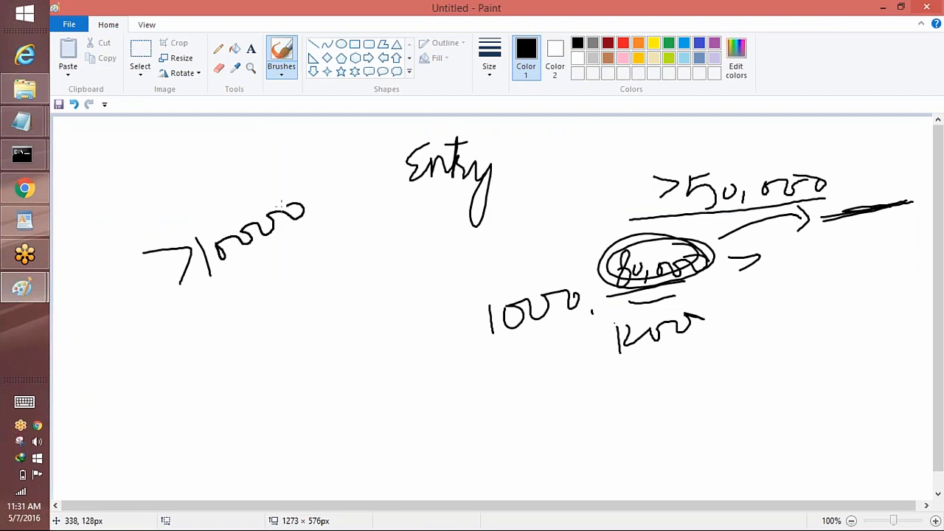
drag(164, 302, 288, 249)
drag(256, 242, 260, 256)
mouse_move(321, 194)
mouse_down()
mouse_move(309, 189)
mouse_move(295, 247)
mouse_move(289, 189)
mouse_move(126, 302)
mouse_move(332, 179)
mouse_move(336, 161)
mouse_up()
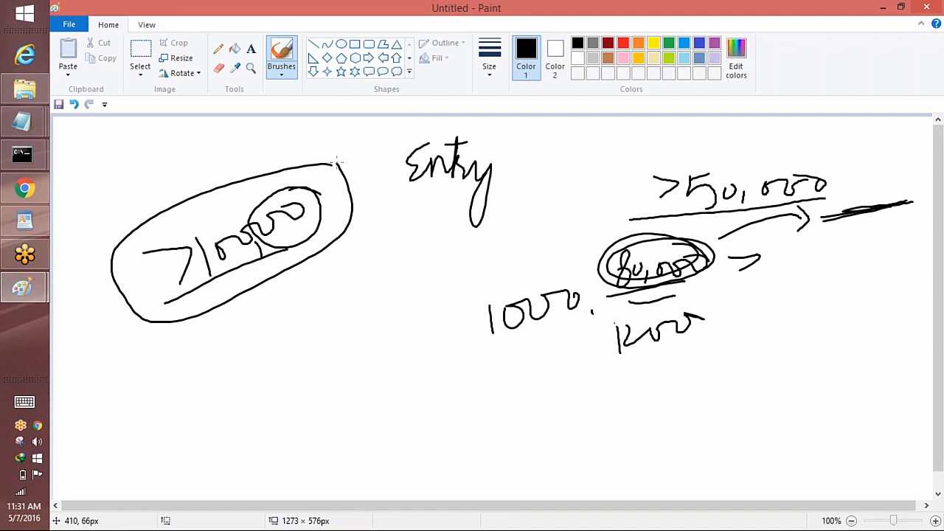
- Write >120,000 below it with an arrow to a circled approver note
drag(156, 356, 198, 398)
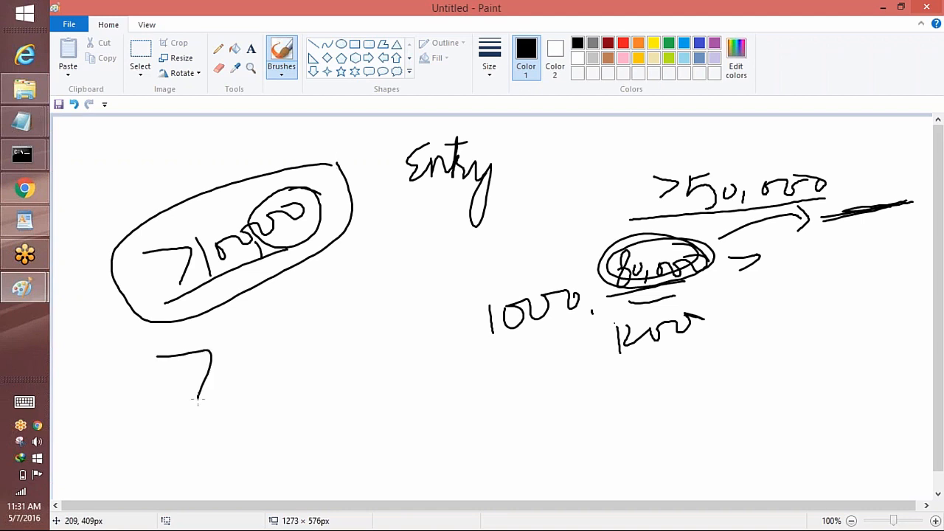
drag(233, 325, 244, 360)
drag(248, 330, 275, 335)
drag(291, 304, 319, 318)
mouse_move(345, 273)
mouse_down()
mouse_move(369, 284)
mouse_move(405, 257)
mouse_up()
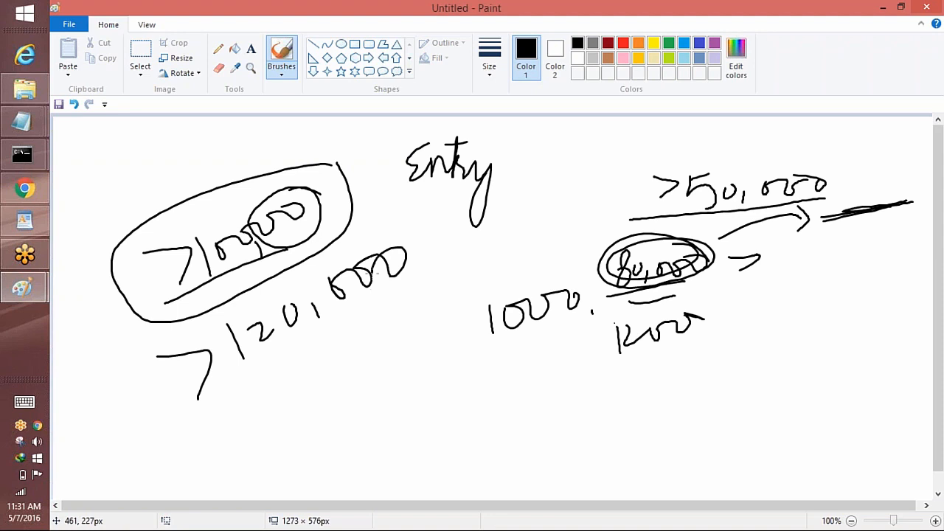
drag(446, 283, 267, 384)
mouse_move(321, 337)
mouse_down()
mouse_move(389, 346)
mouse_move(382, 382)
mouse_up()
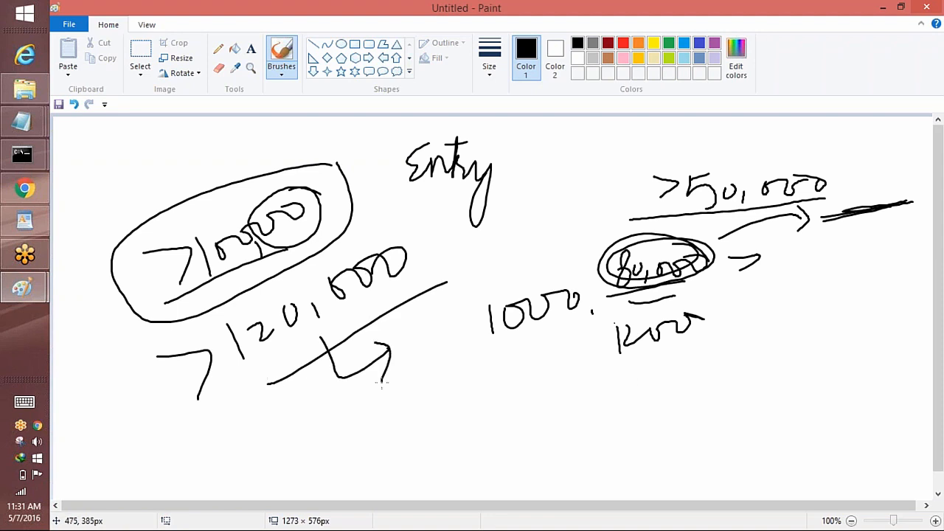
mouse_move(417, 331)
mouse_down()
mouse_move(411, 349)
mouse_move(486, 295)
mouse_up()
click(504, 281)
mouse_move(499, 261)
mouse_down()
mouse_move(501, 279)
mouse_move(545, 264)
mouse_up()
drag(534, 250, 521, 267)
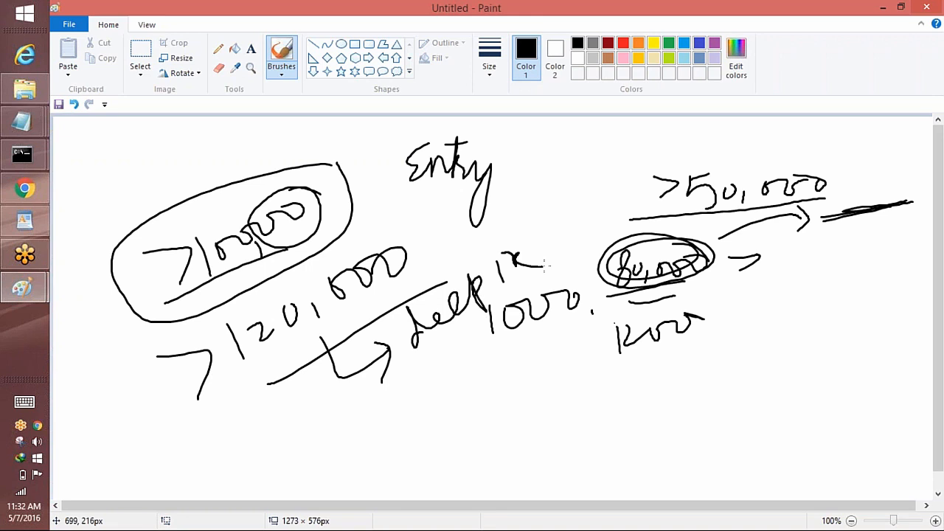
mouse_move(530, 227)
mouse_down()
mouse_move(517, 338)
mouse_move(533, 220)
mouse_up()
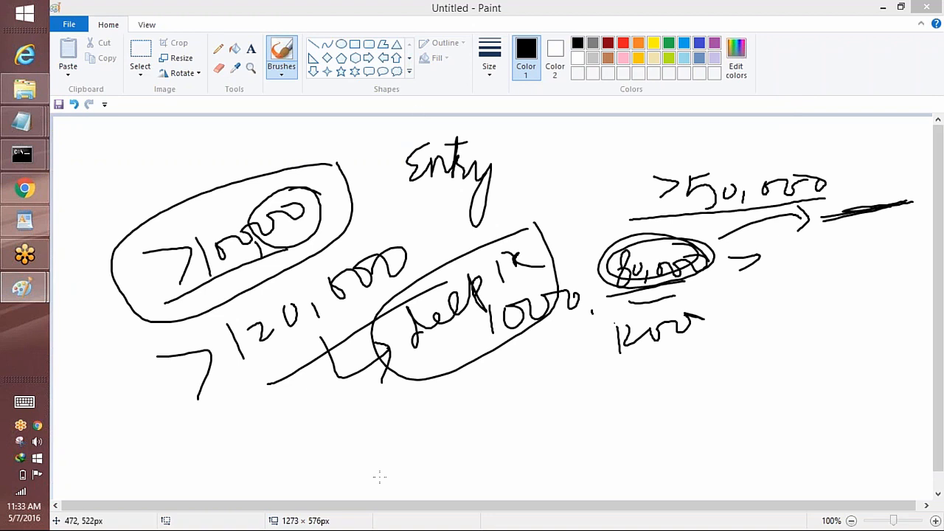
- Underline the >120,000 figure and return to the Salesforce browser window
click(339, 225)
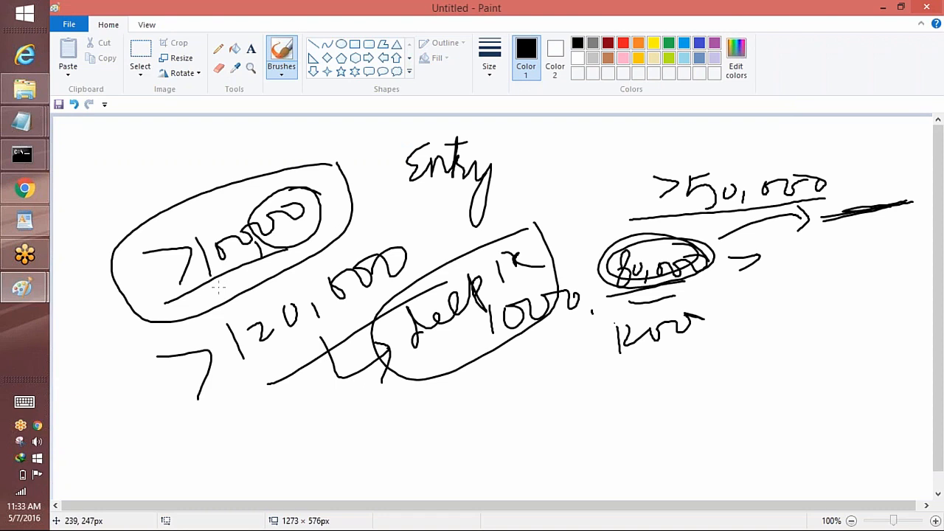
drag(431, 277, 267, 348)
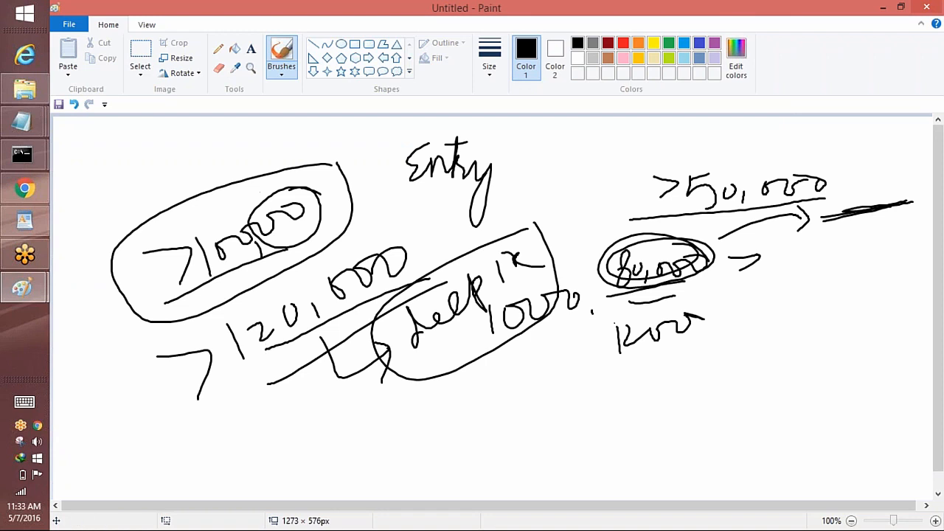
click(22, 192)
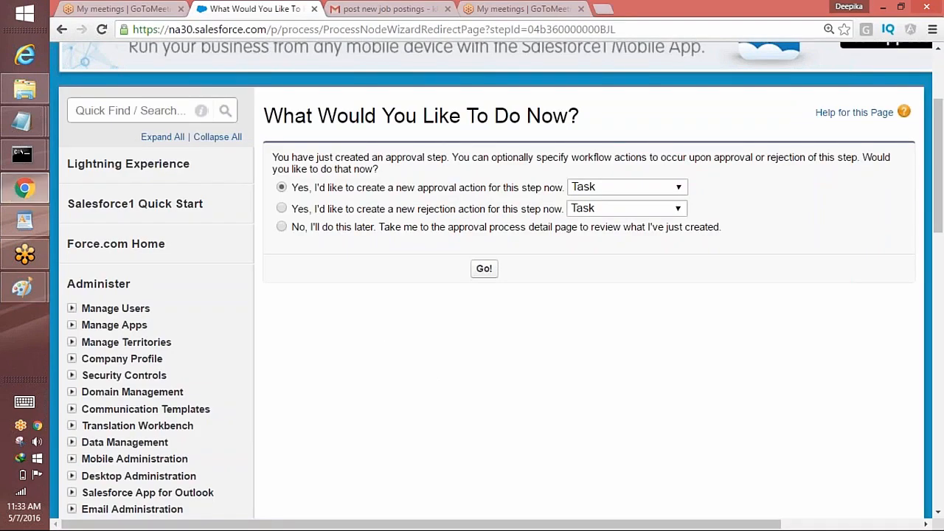
- Choose 'No, I'll do this later' to skip step actions and open the approval process diagram
click(928, 36)
click(847, 245)
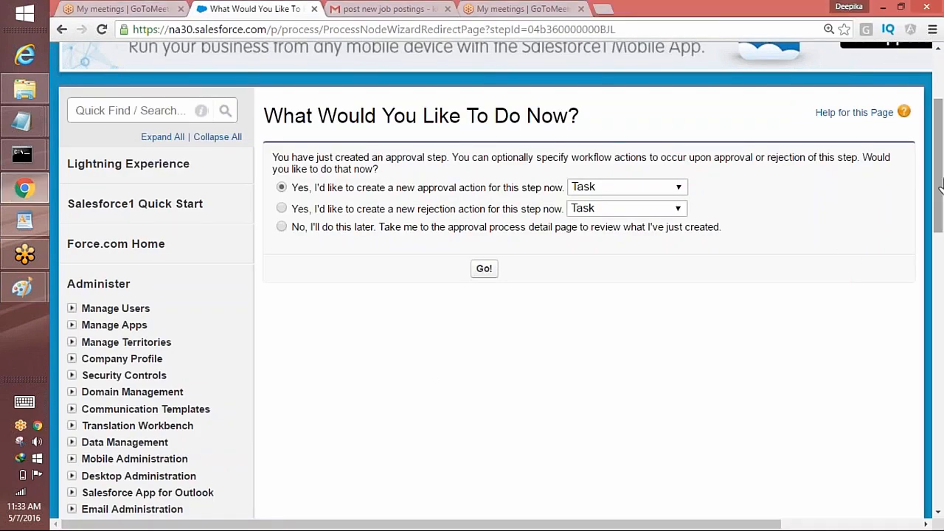
drag(940, 185, 940, 182)
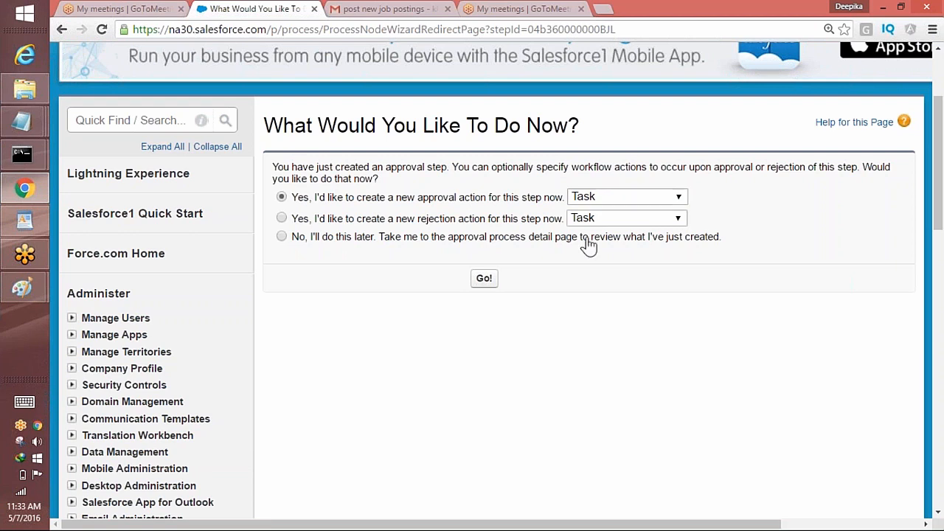
click(282, 237)
click(484, 278)
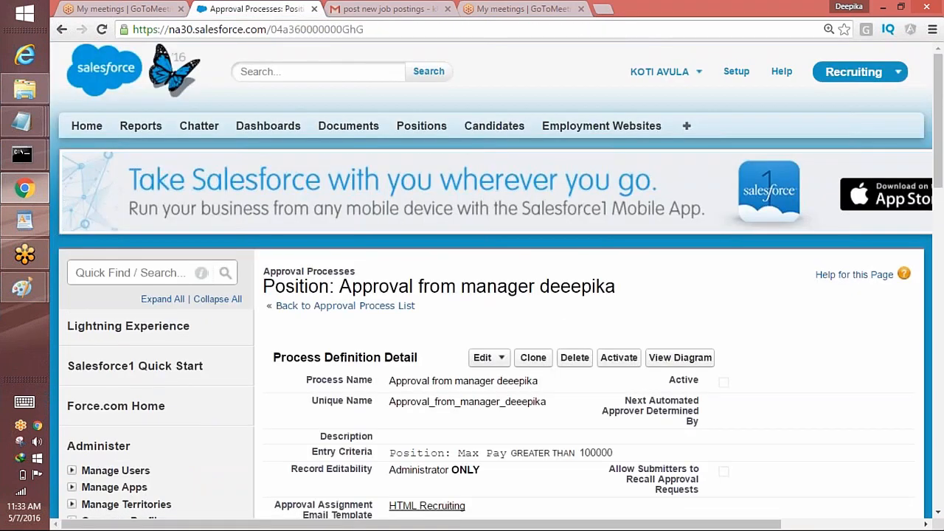
scroll(719, 184, down, 3)
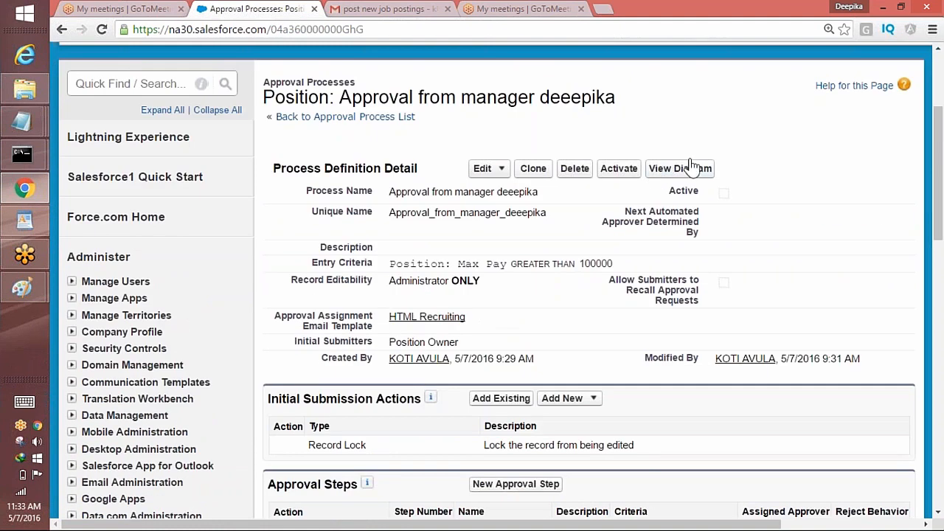
click(679, 168)
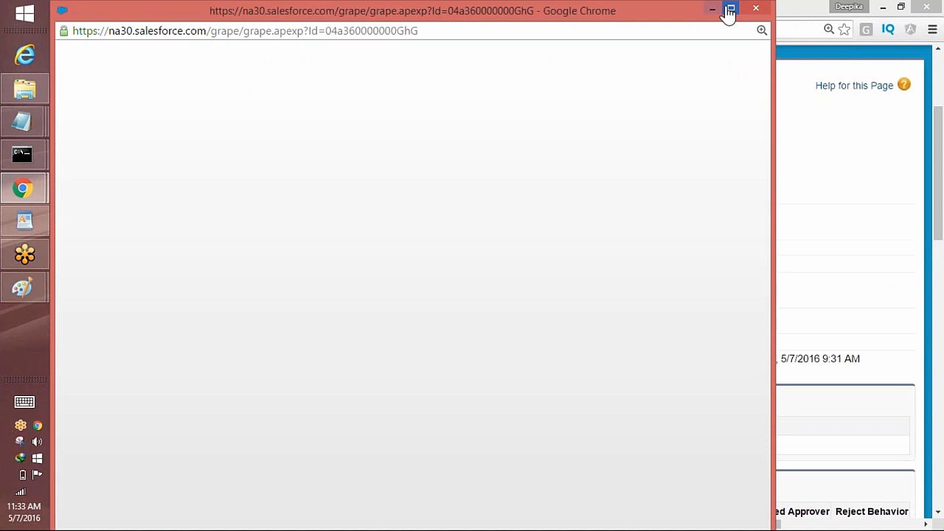
- Maximize the diagram and inspect Initial Submission, Step 1 criteria and the Entry Criteria
click(729, 11)
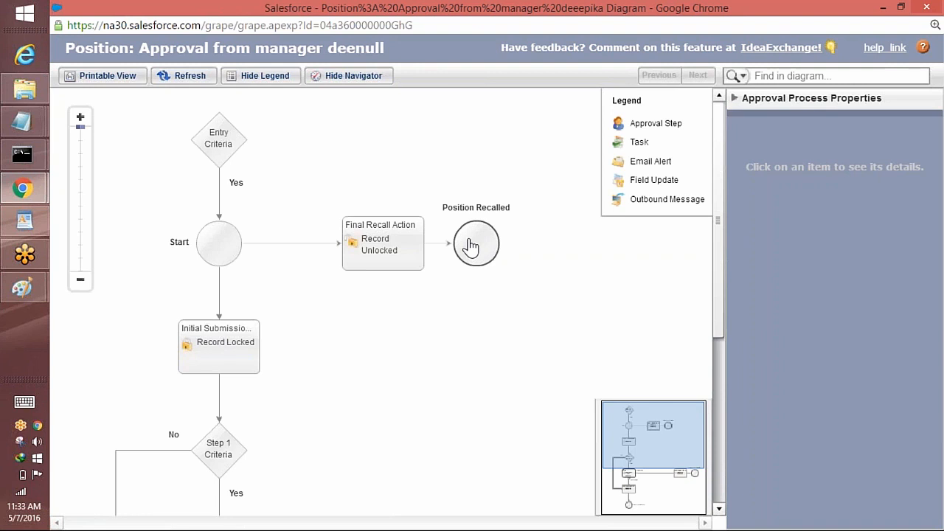
drag(721, 268, 721, 302)
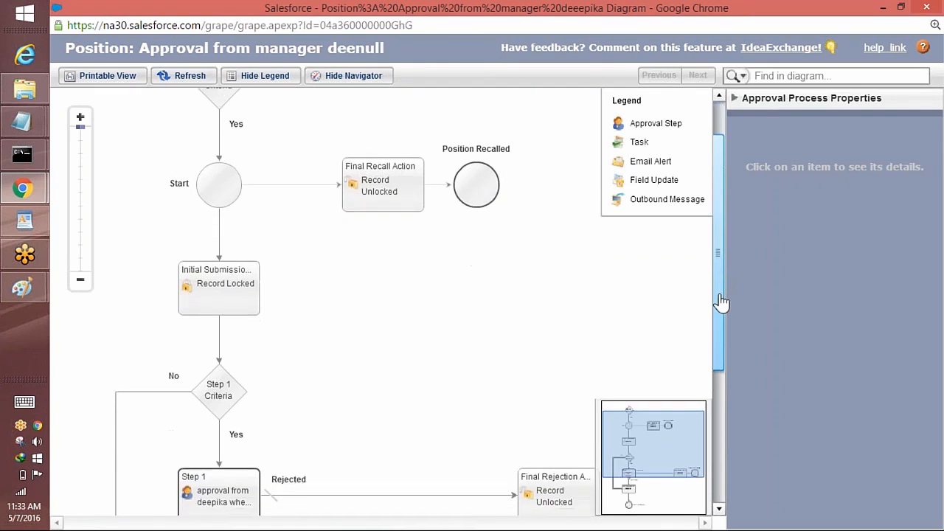
click(225, 299)
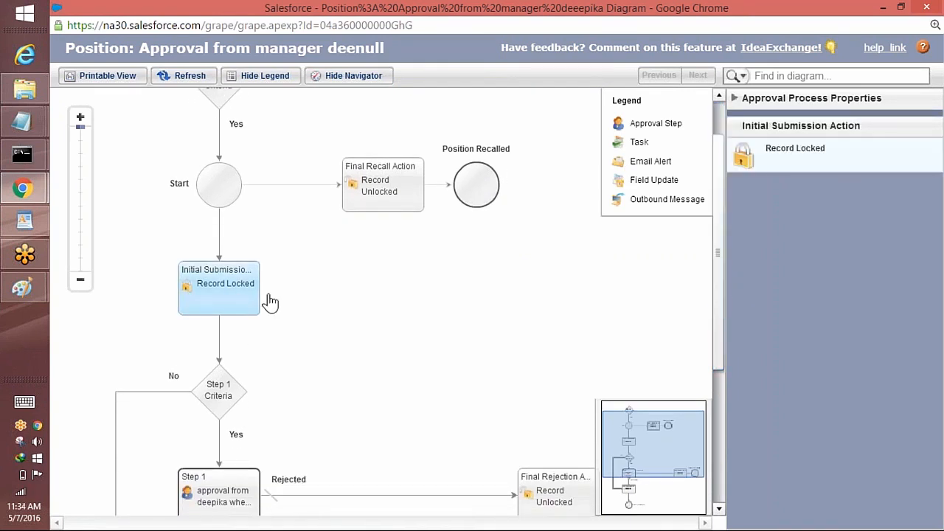
drag(721, 263, 723, 315)
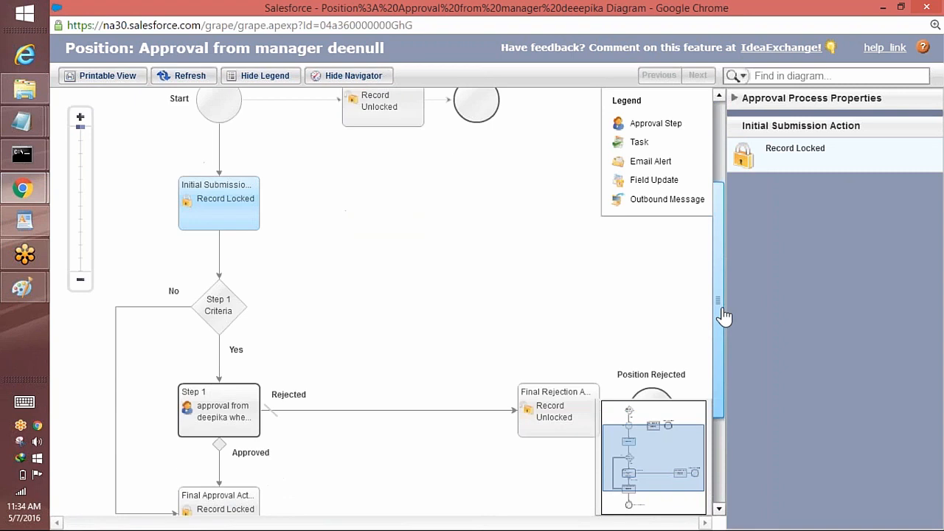
click(211, 317)
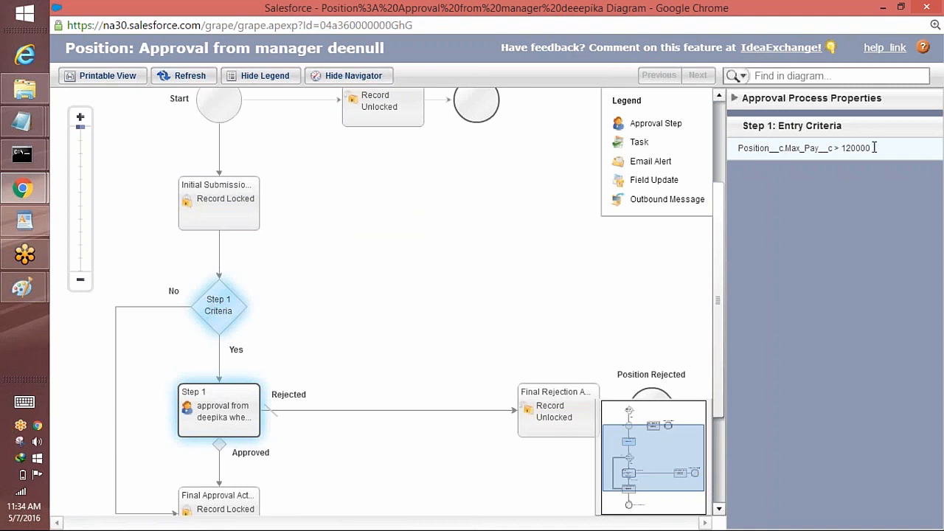
click(223, 194)
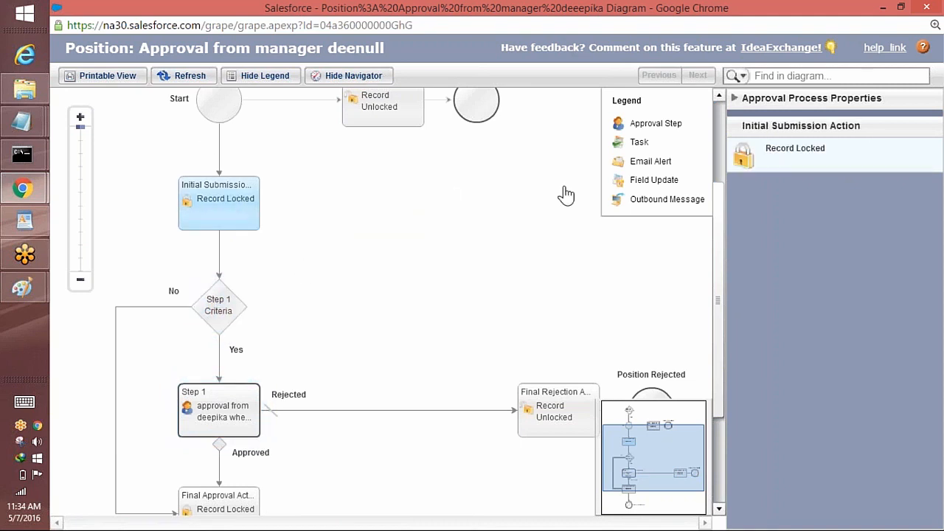
drag(723, 297, 721, 217)
click(234, 135)
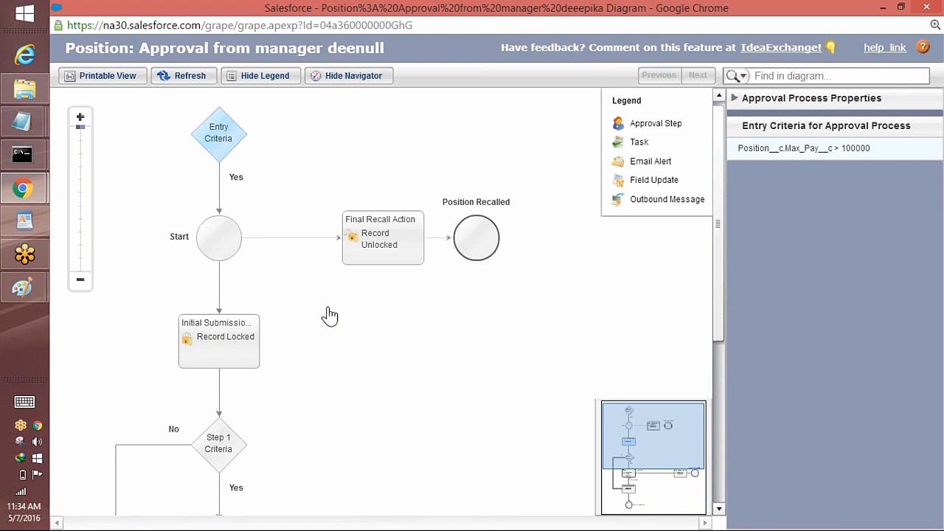
- Review the Final Recall Action and Step 1's approver, then close the diagram window
click(376, 247)
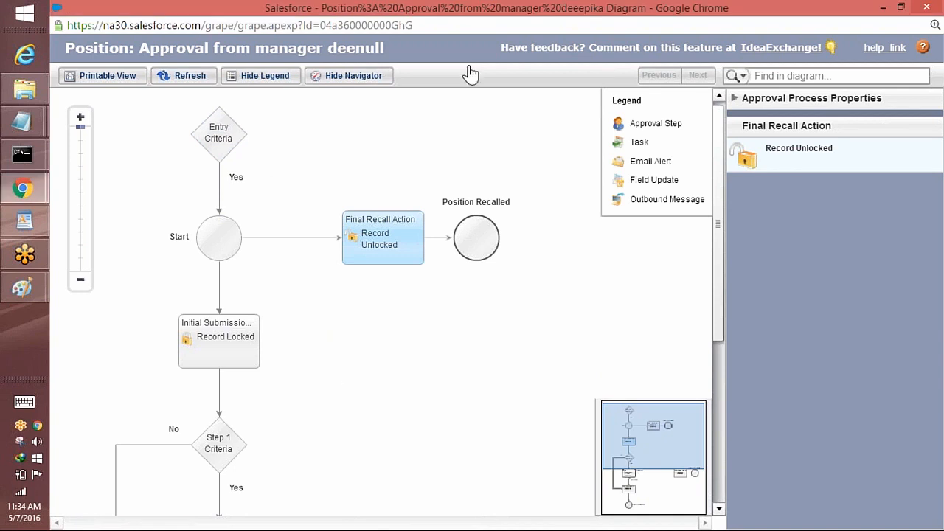
click(221, 135)
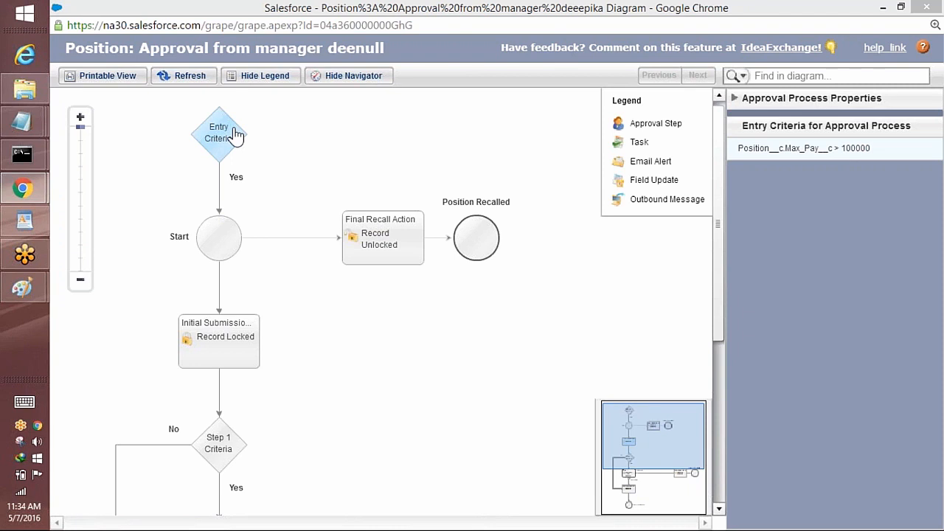
click(383, 238)
drag(717, 288, 714, 366)
click(242, 219)
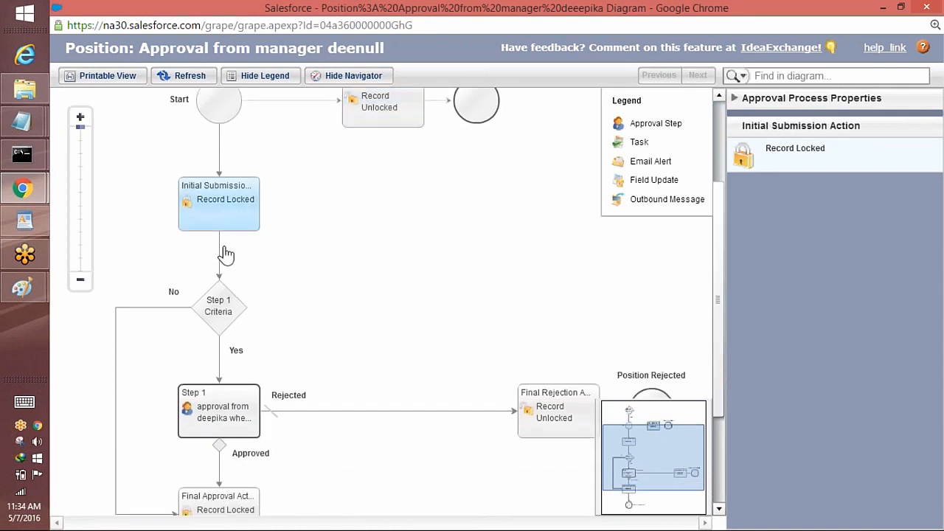
click(225, 308)
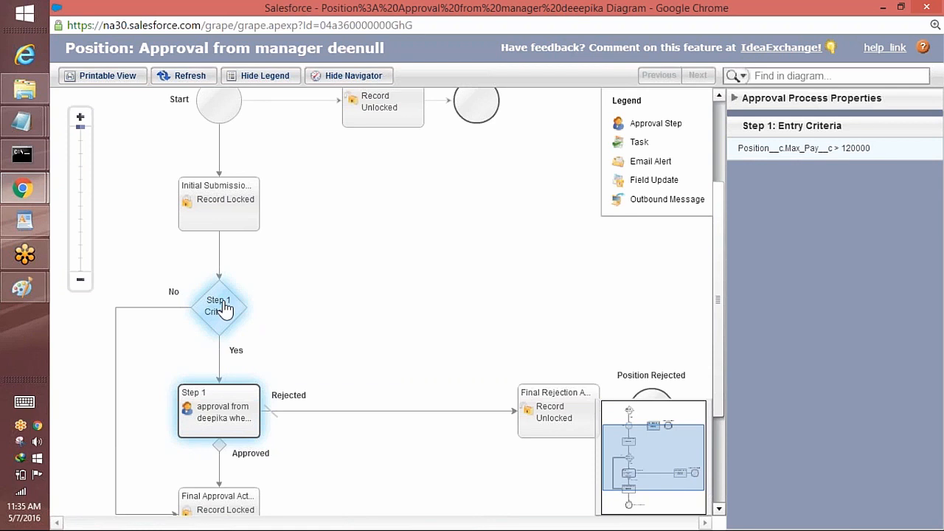
click(210, 419)
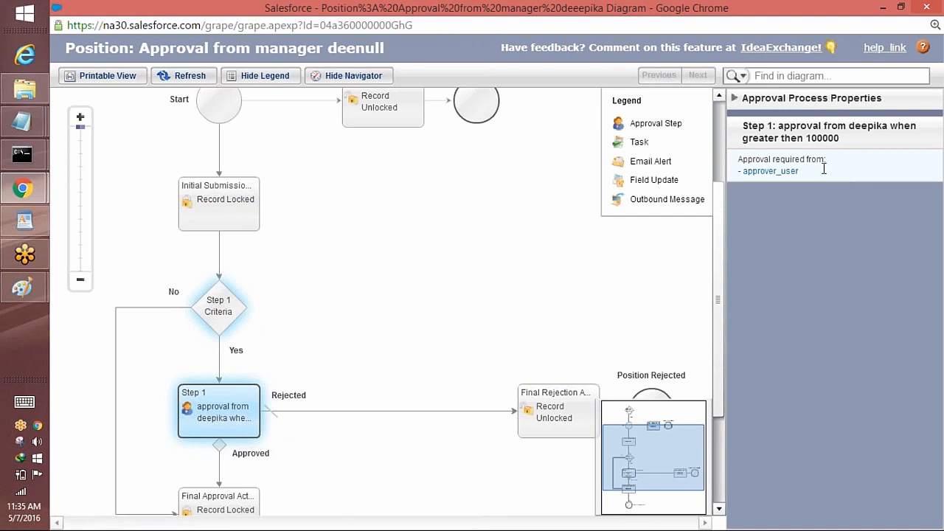
drag(727, 288, 723, 329)
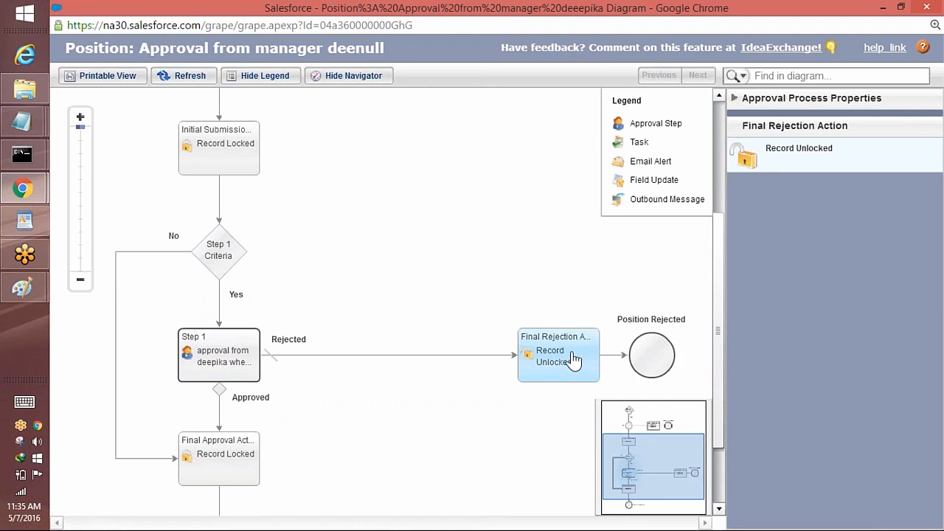
drag(721, 354, 723, 392)
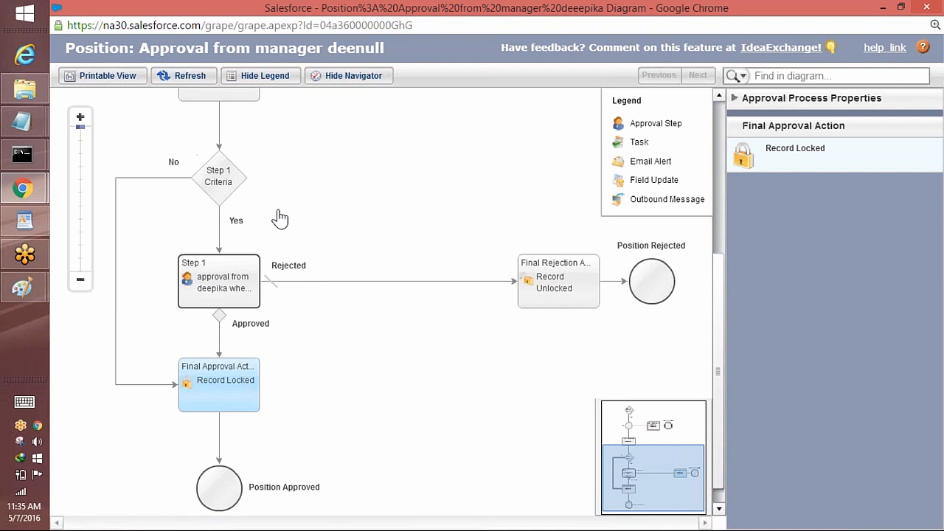
click(238, 187)
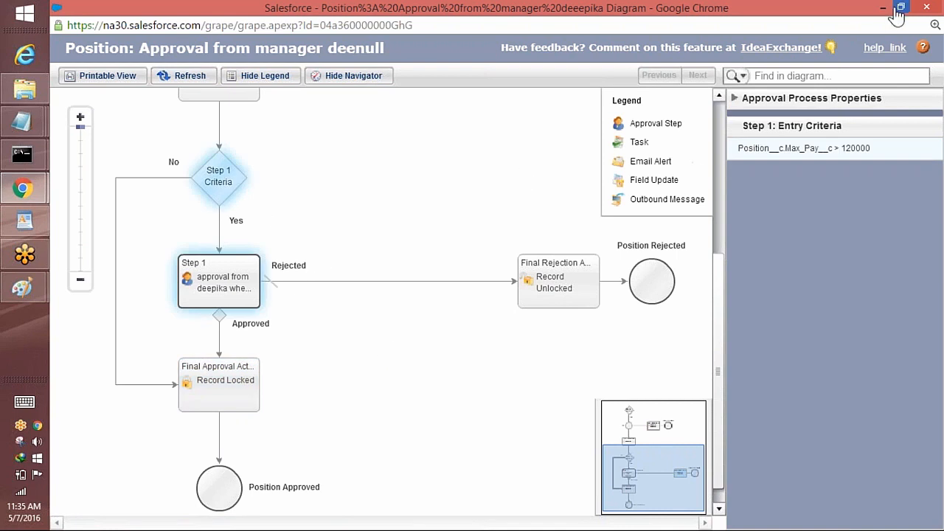
click(924, 7)
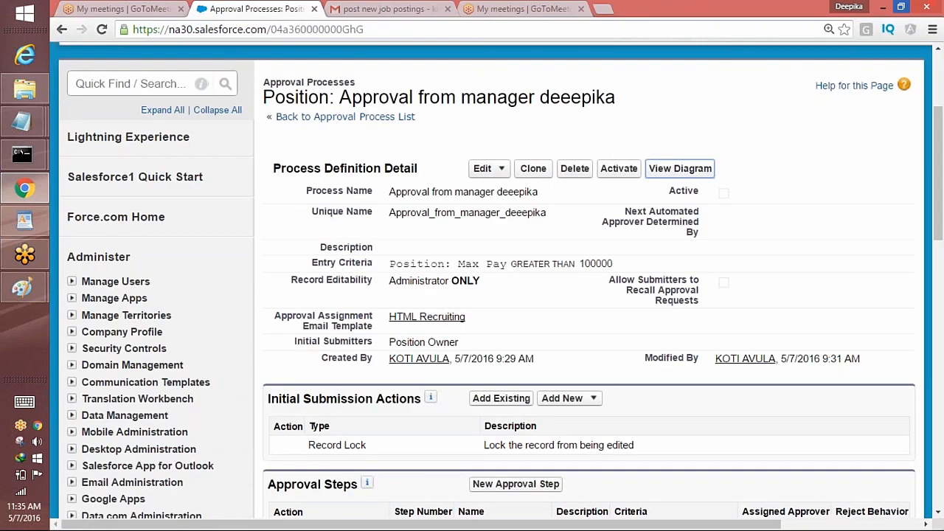
- Activate the manager approval process and review its Max Pay criteria and approval step
click(625, 175)
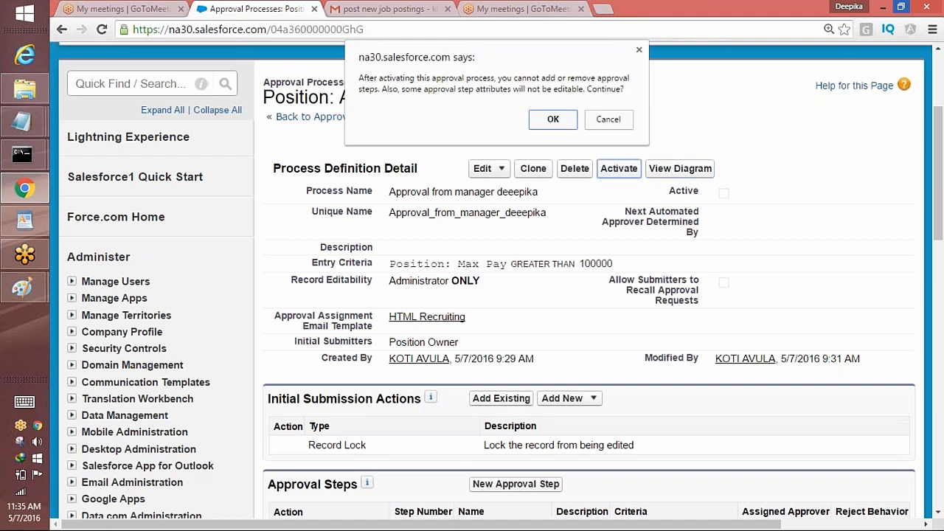
click(558, 122)
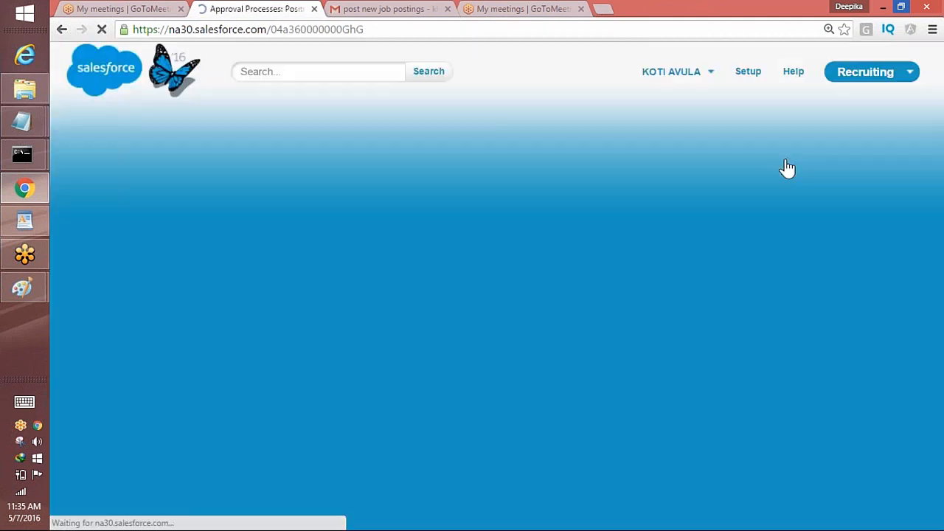
scroll(936, 190, down, 3)
scroll(935, 190, down, 1)
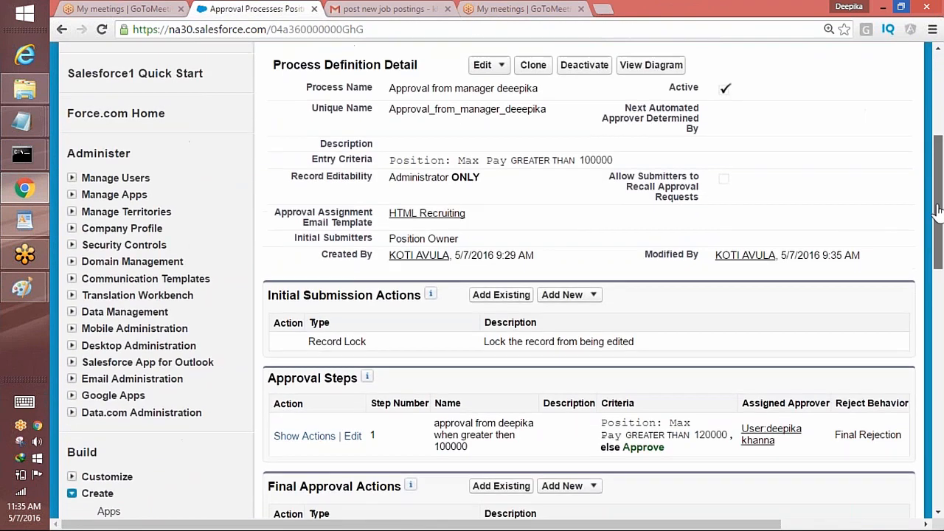
drag(278, 295, 396, 295)
click(633, 310)
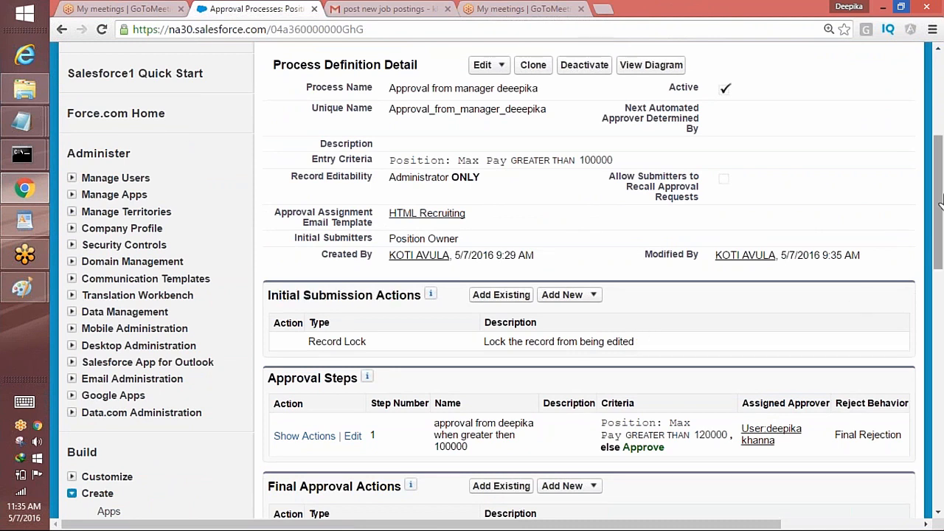
scroll(767, 183, down, 4)
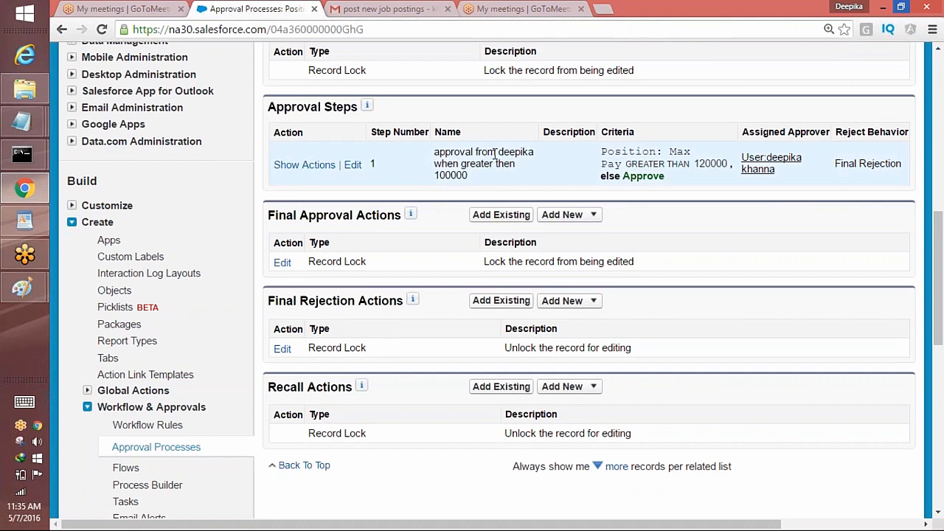
drag(439, 151, 508, 177)
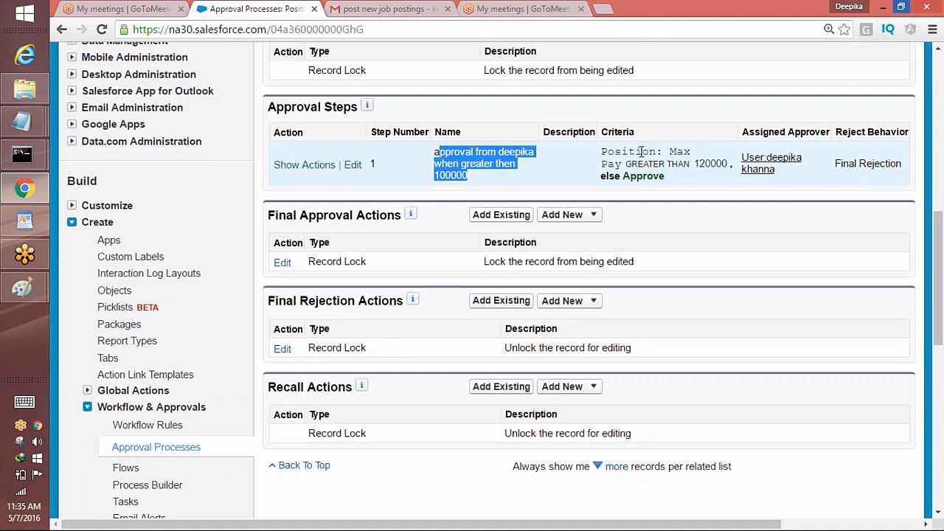
drag(939, 298, 935, 100)
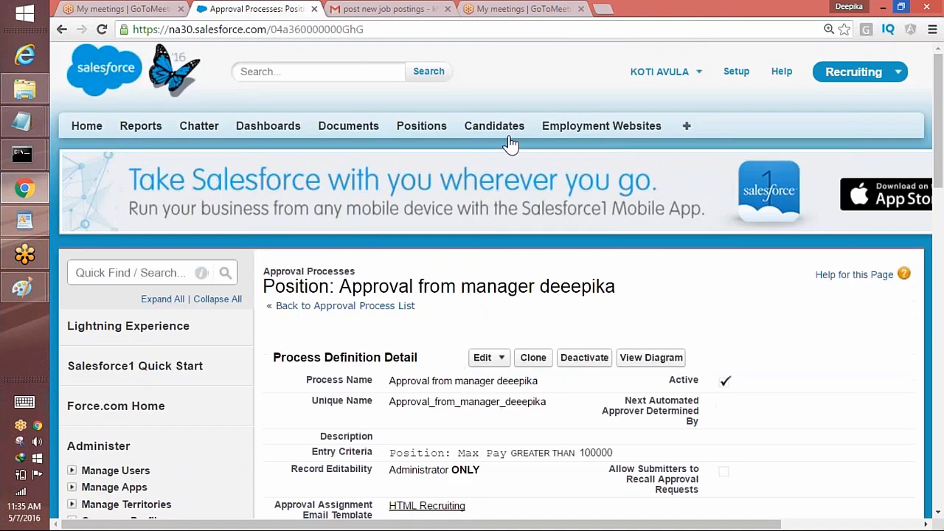
- Create and save a position titled 'Position 1' with a Max Pay of 80,000
click(421, 126)
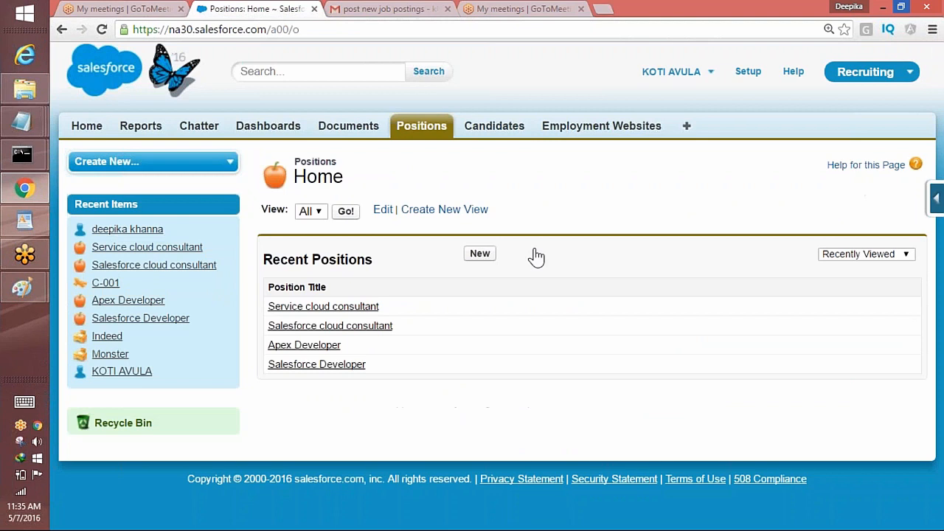
click(479, 254)
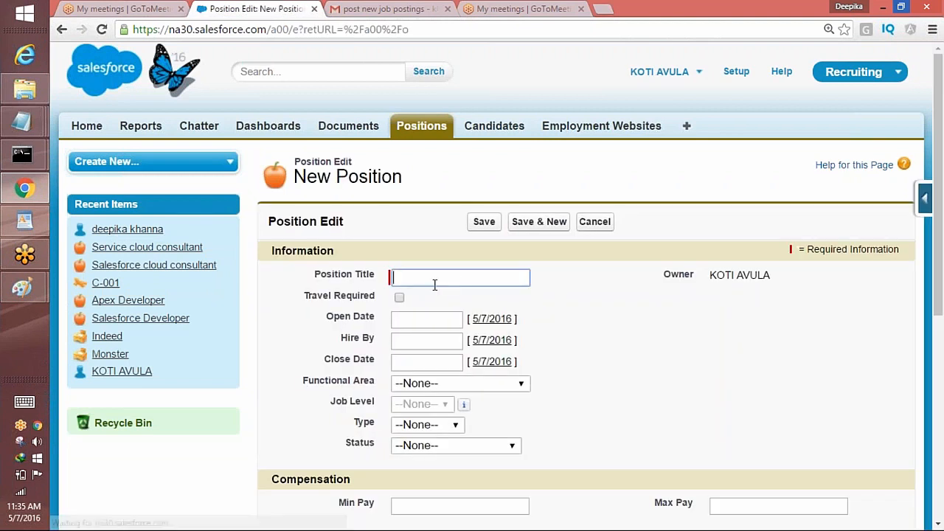
text(Position 1)
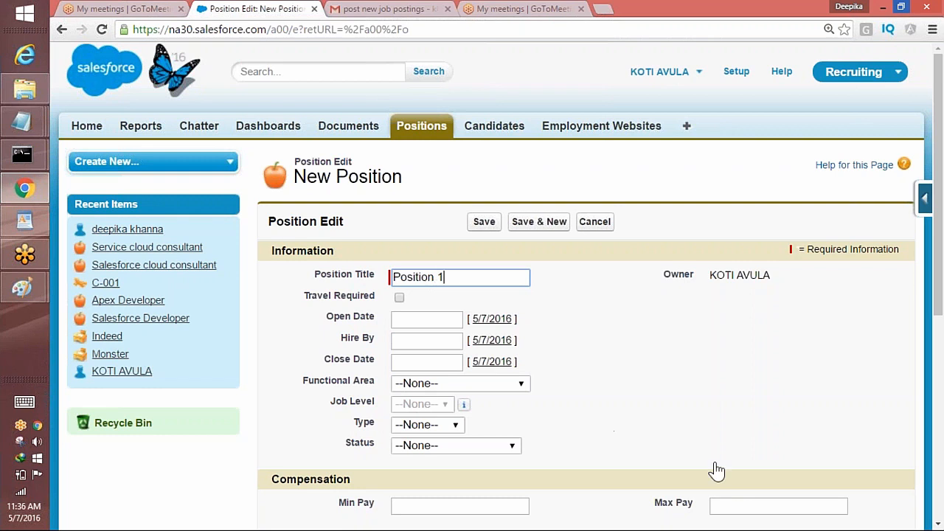
click(760, 503)
text(80000)
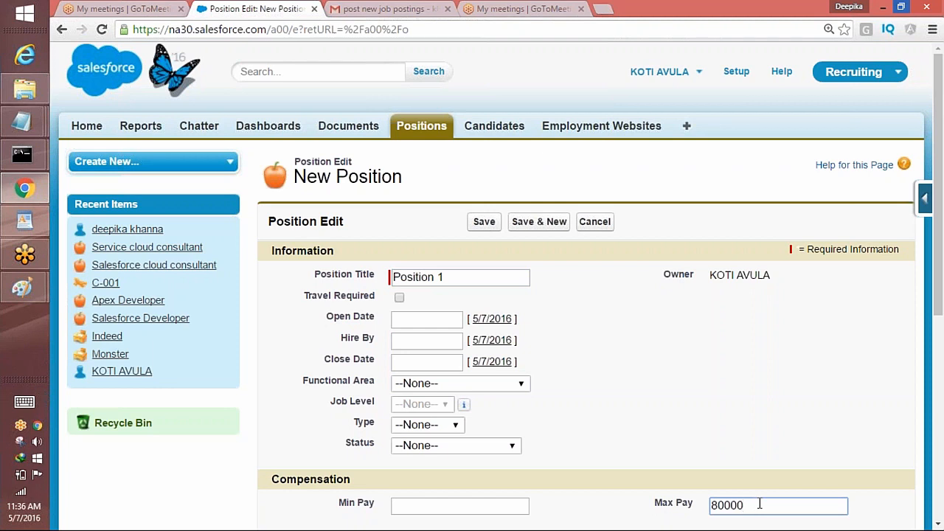
scroll(941, 357, down, 3)
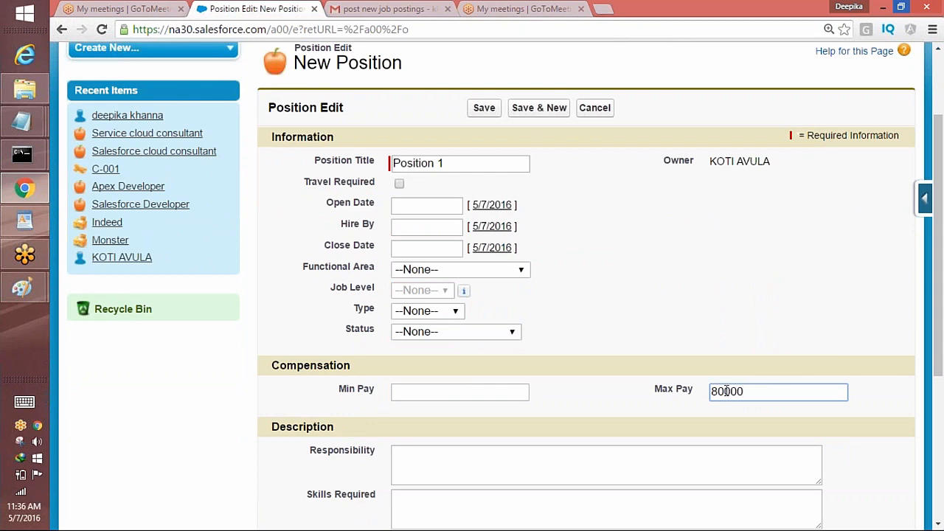
click(484, 109)
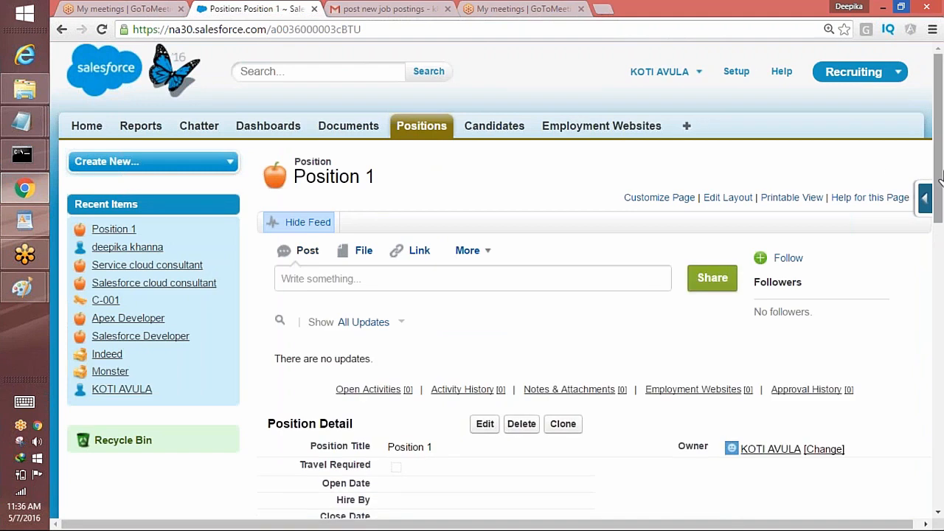
- Scroll down the Position 1 record to its empty Approval History
scroll(935, 281, down, 2)
scroll(935, 281, down, 1)
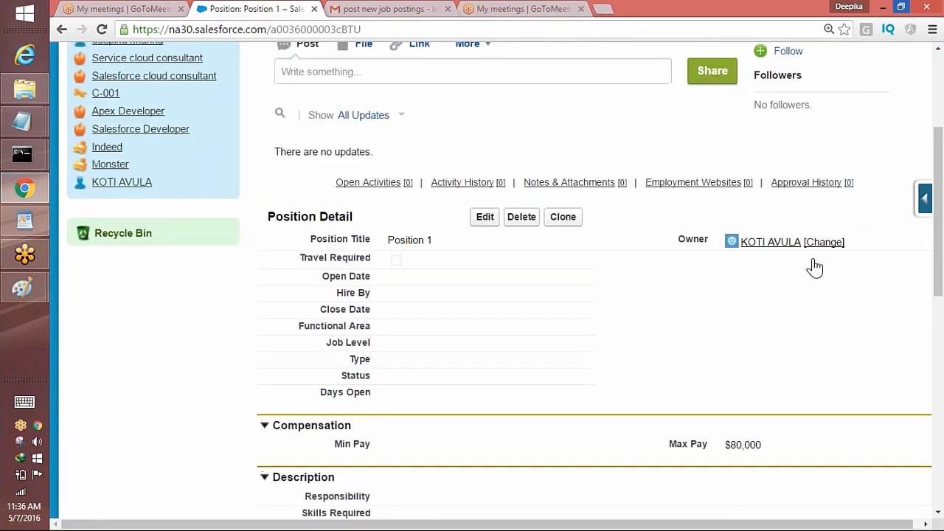
scroll(940, 240, down, 5)
scroll(940, 251, up, 5)
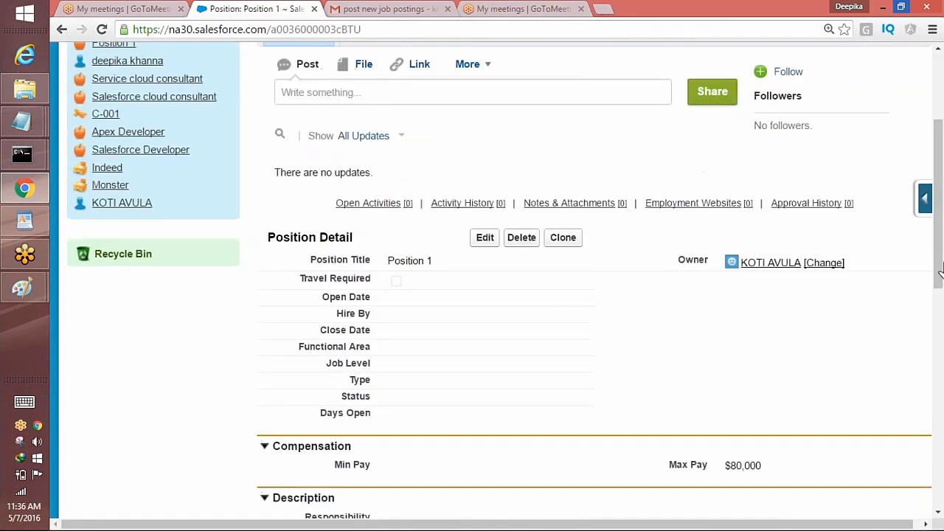
scroll(935, 310, down, 5)
scroll(796, 391, down, 3)
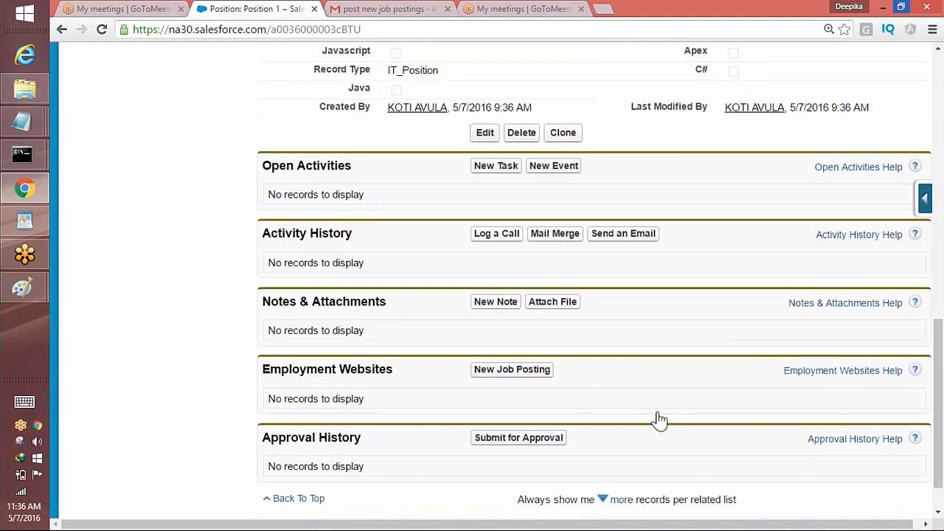
drag(939, 450, 939, 281)
- Submit Position 1 for approval and highlight the error that it fails the entry criteria
scroll(915, 457, down, 10)
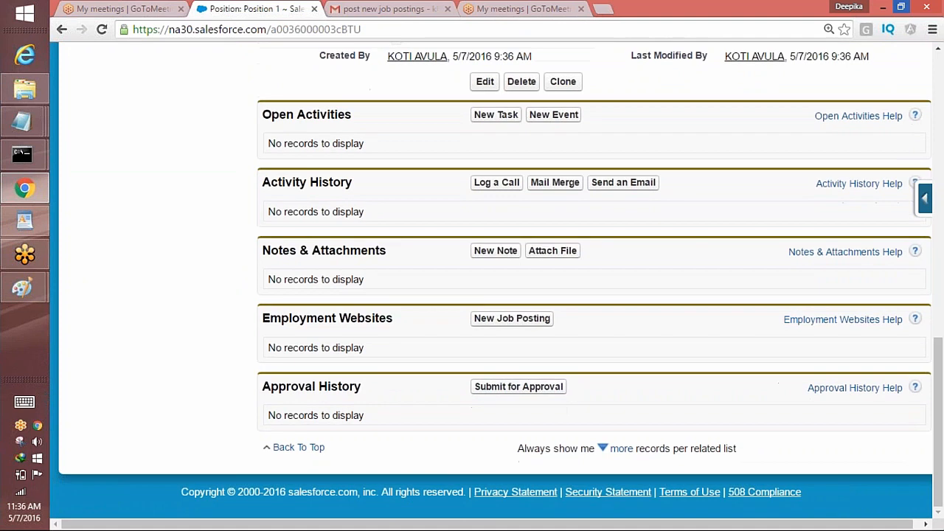
click(530, 391)
click(568, 144)
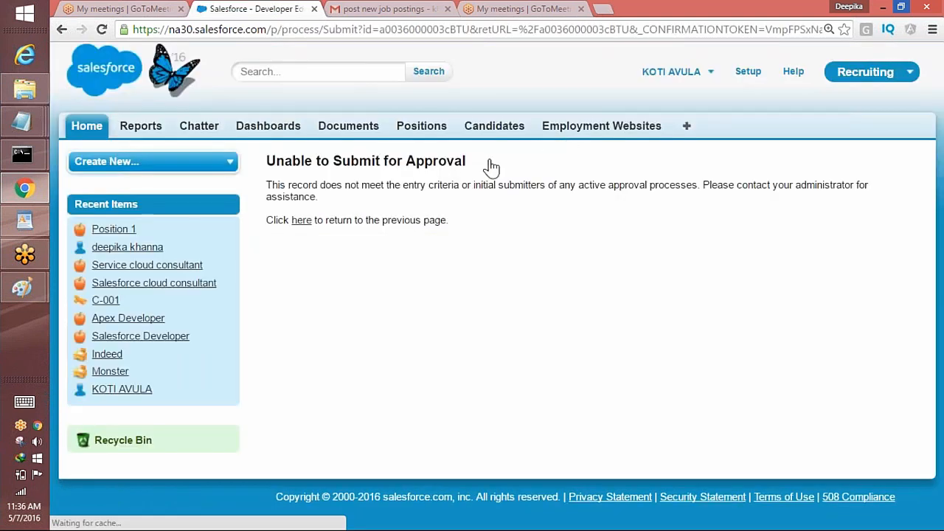
drag(324, 198, 270, 161)
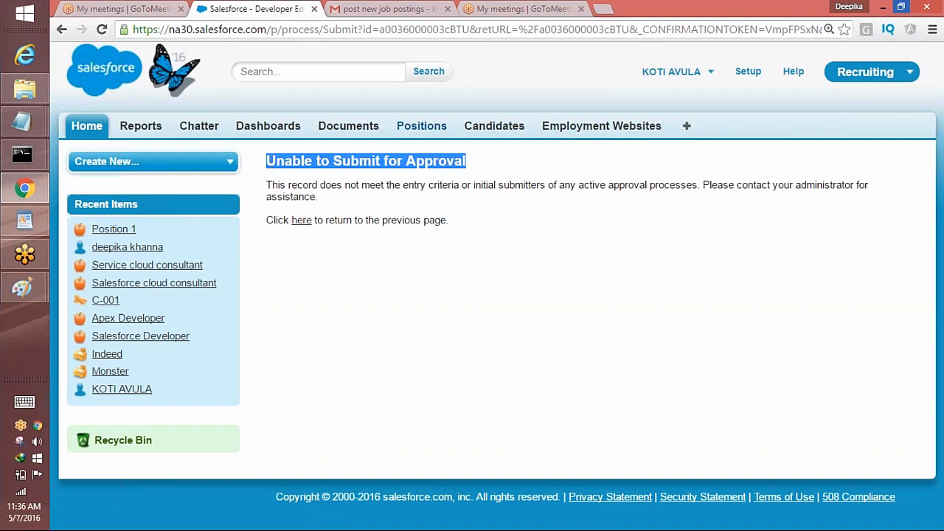
- Revisit Position 1 from the Positions list, then start a new Position record
click(419, 133)
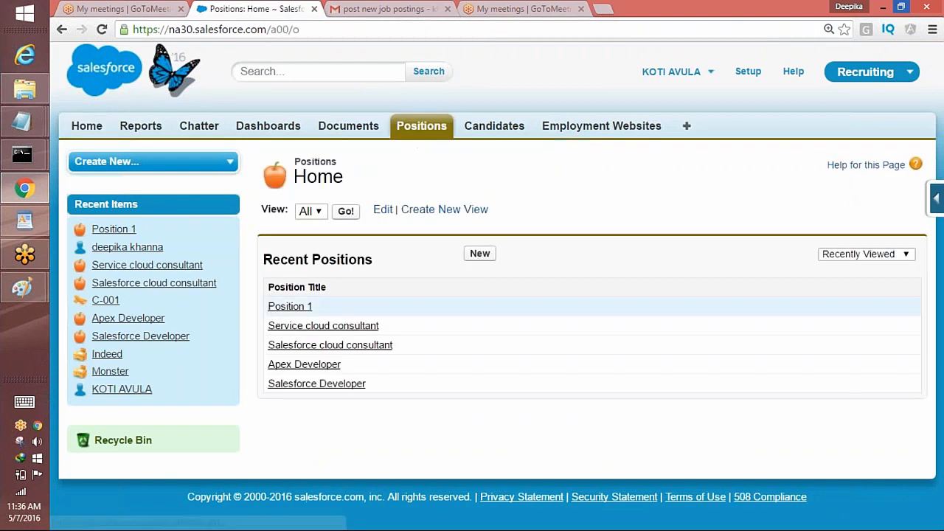
click(290, 307)
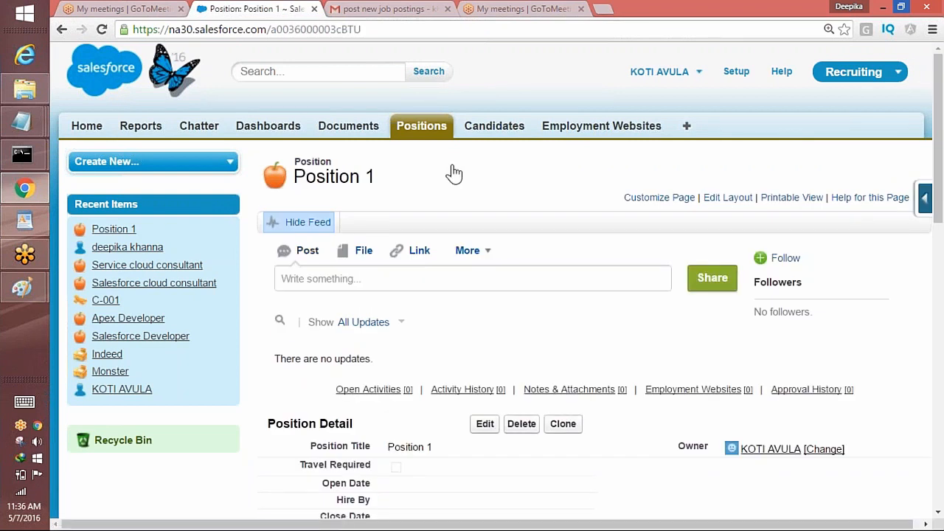
click(433, 133)
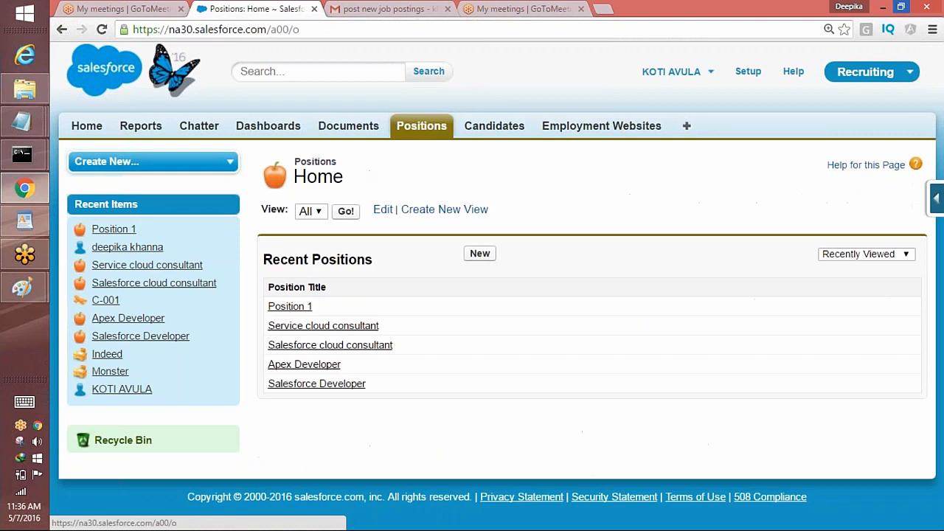
click(480, 254)
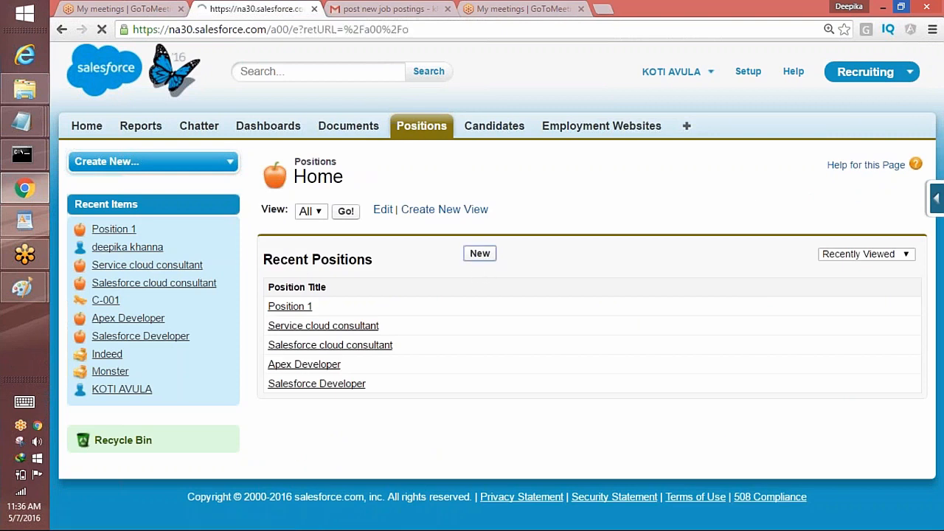
- Create and save 'Position 2' with Max Pay $110,000
text(Pos)
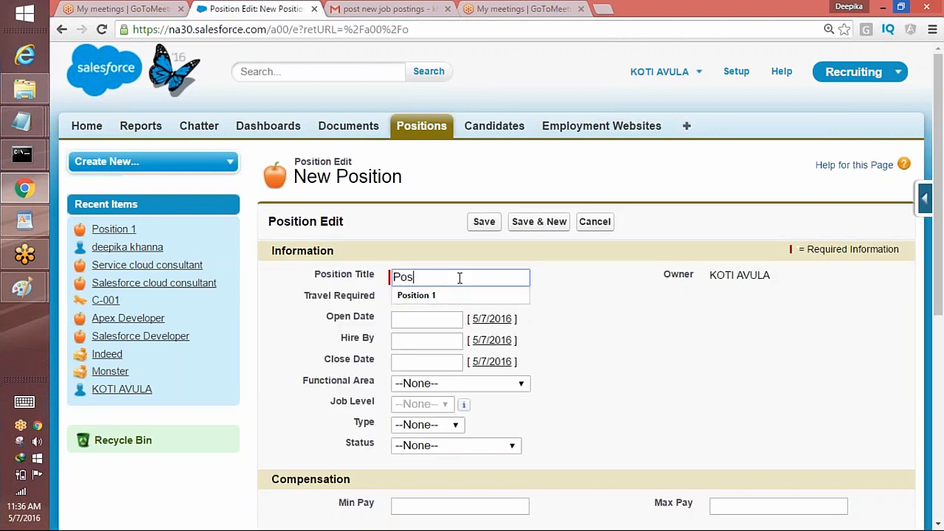
text(ition 2)
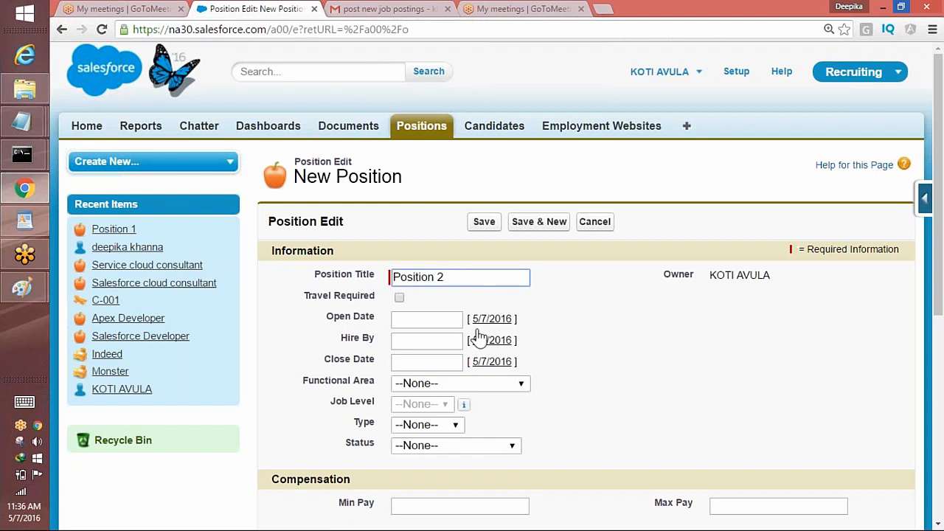
scroll(546, 354, down, 2)
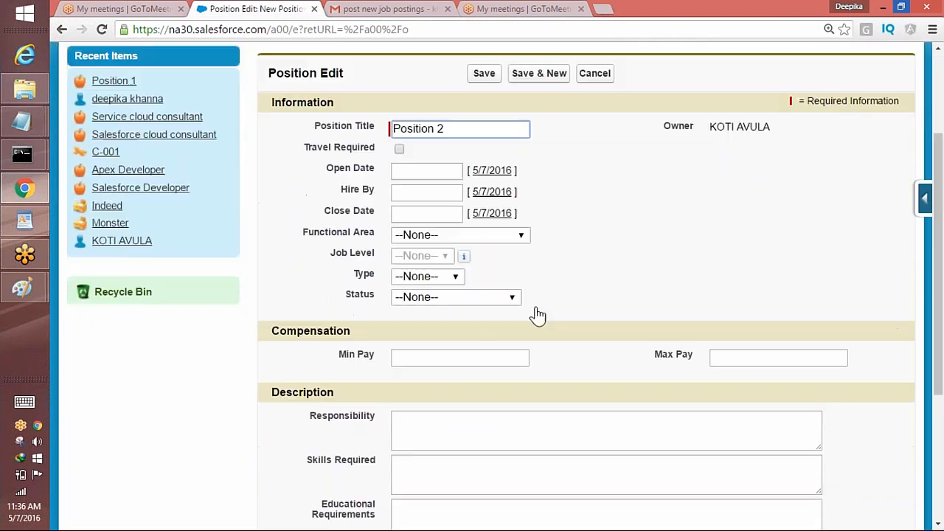
click(759, 354)
text(11)
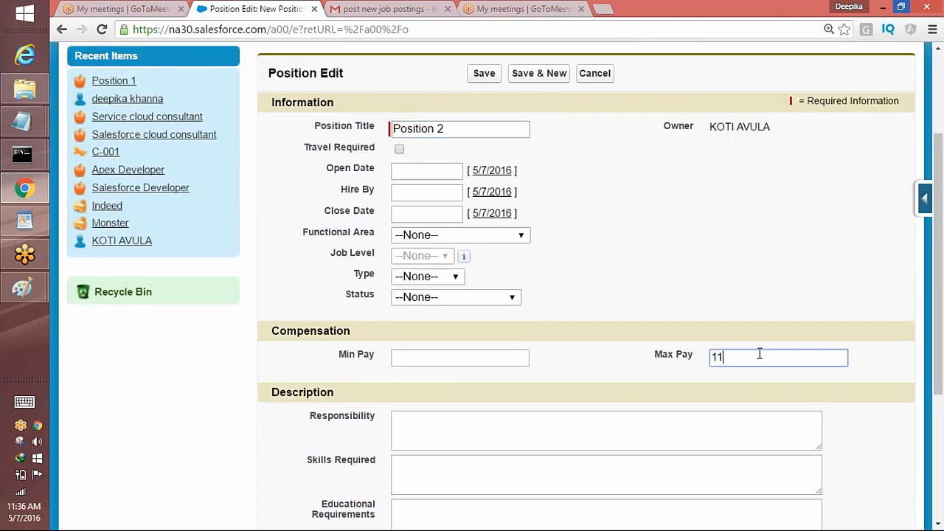
text(0000)
click(484, 74)
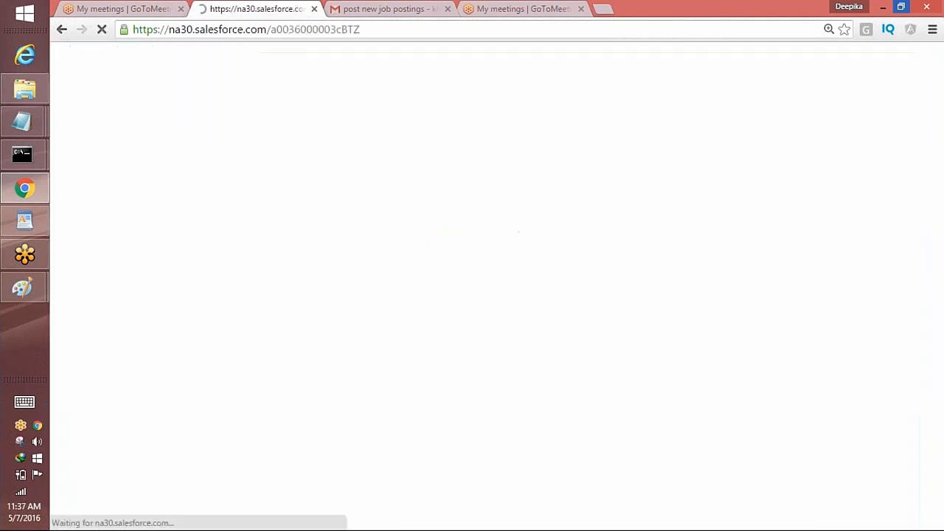
- Submit Position 2 for approval and confirm its Approval History shows Approved, then return to Positions
drag(942, 125, 933, 413)
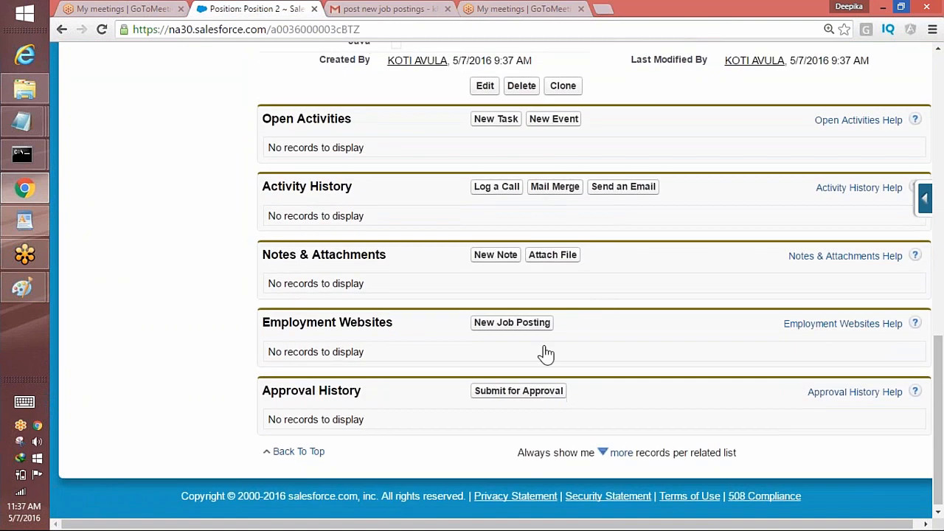
click(537, 392)
click(546, 138)
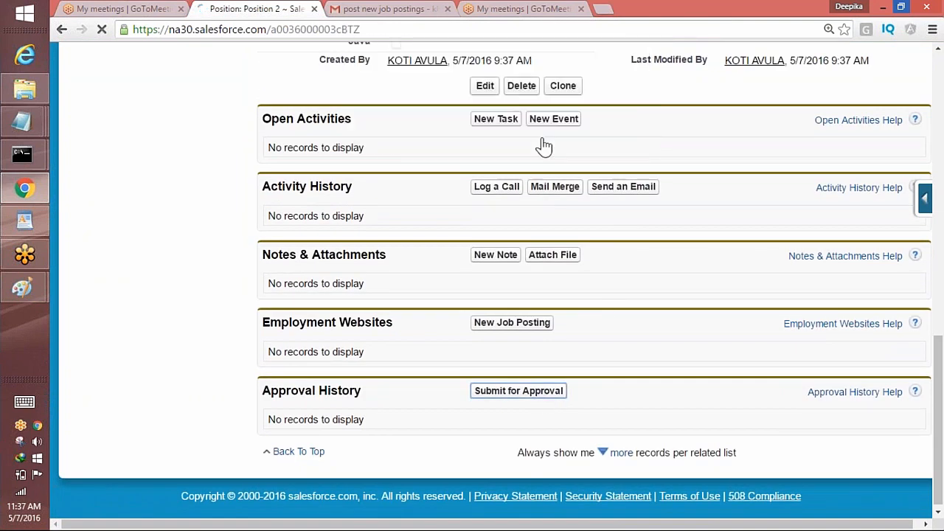
drag(939, 183, 940, 490)
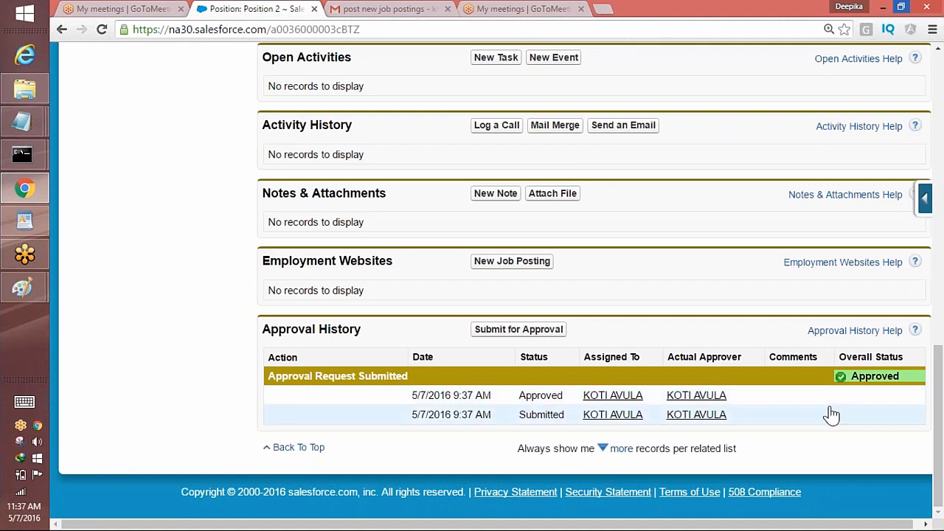
drag(940, 444, 941, 129)
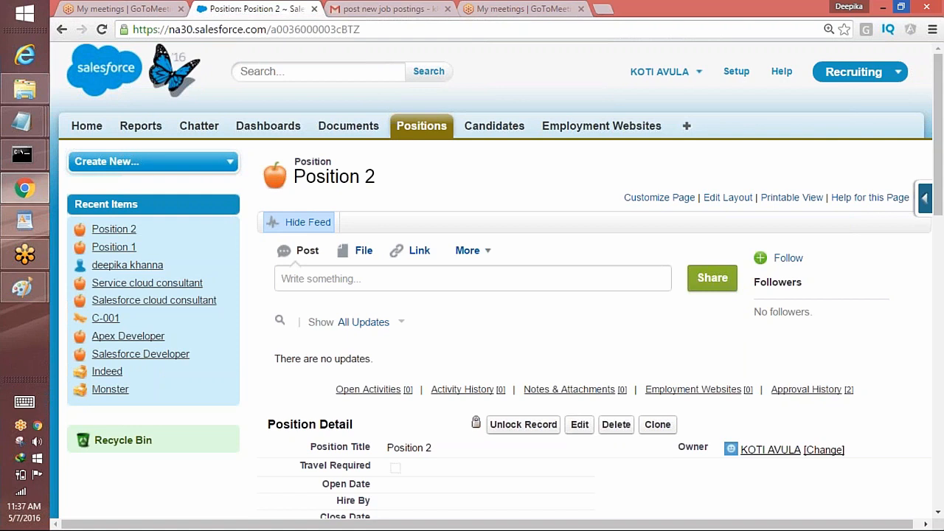
click(421, 125)
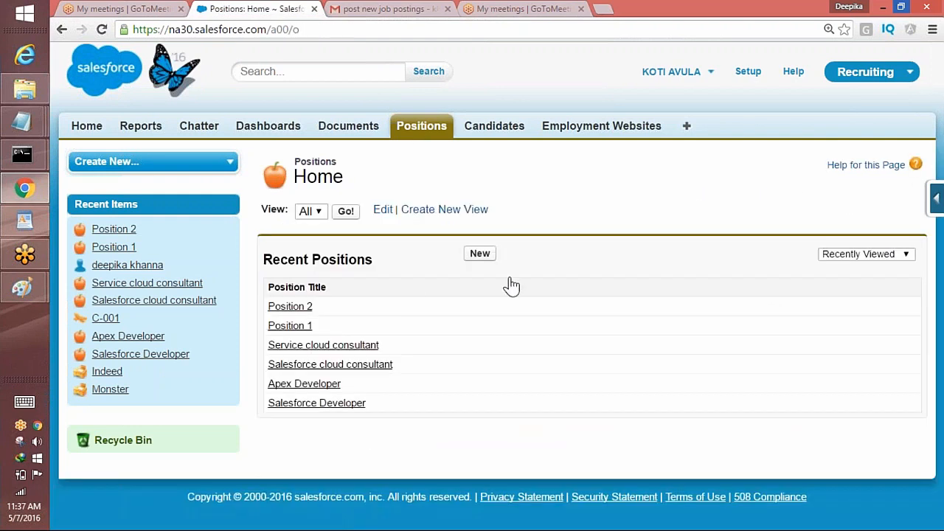
- Create and save a new position titled 'Positon 3' with Max Pay 125,000
click(481, 254)
text(Positon 3)
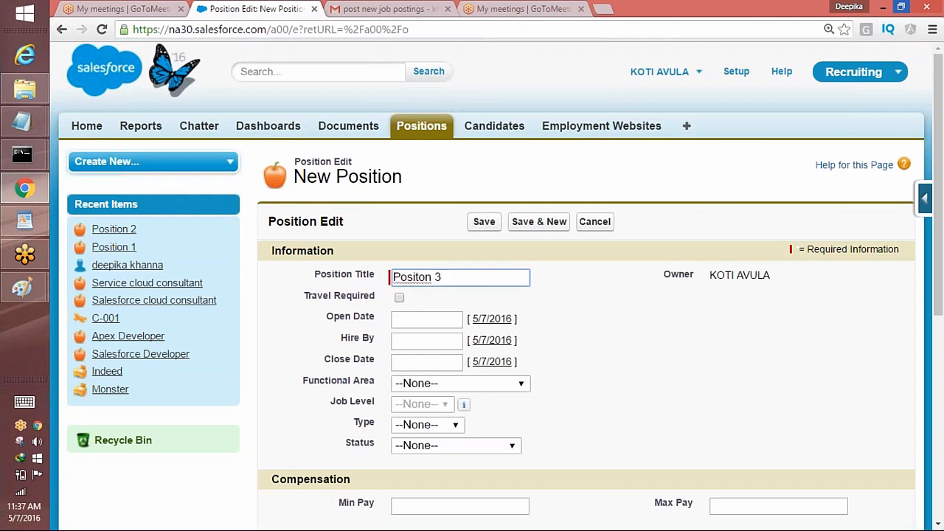
scroll(844, 242, down, 3)
click(753, 334)
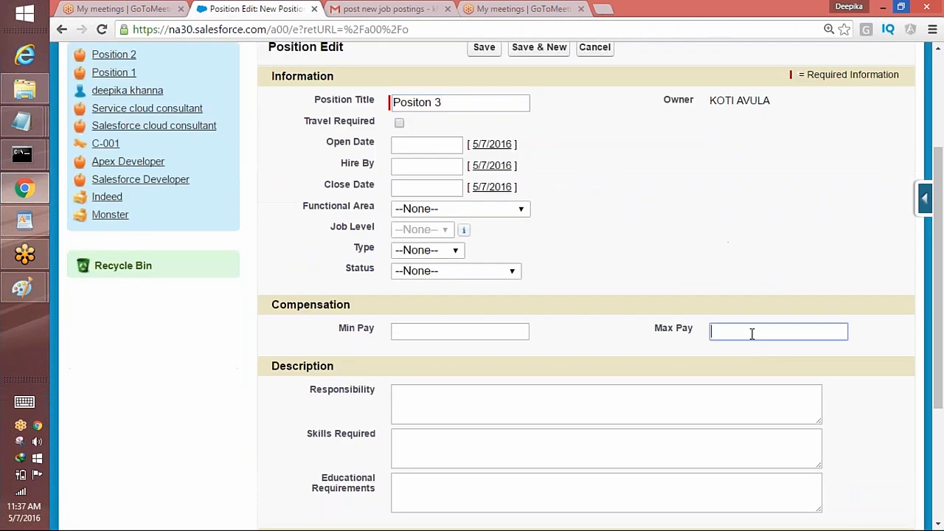
text(125000)
drag(939, 267, 939, 380)
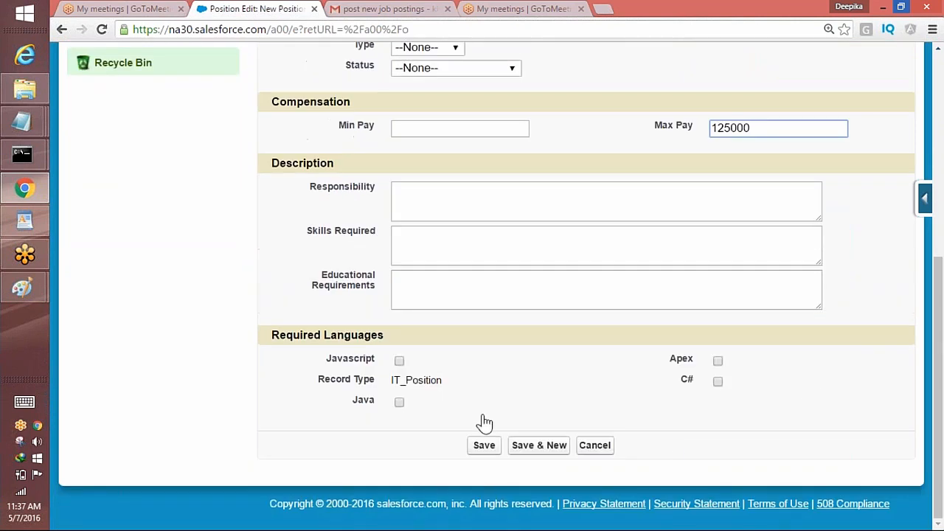
click(485, 446)
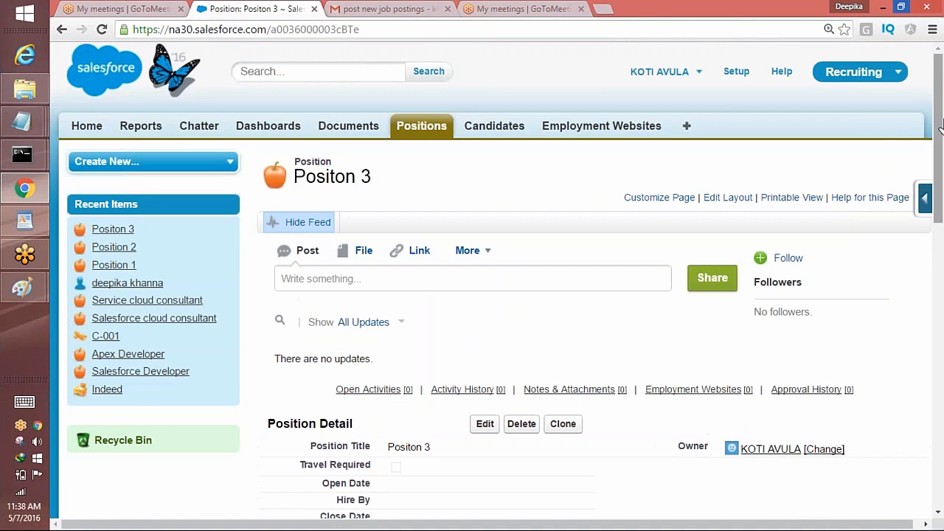
- Submit Positon 3 for approval and check its approval step is pending
scroll(918, 350, down, 8)
scroll(918, 350, down, 3)
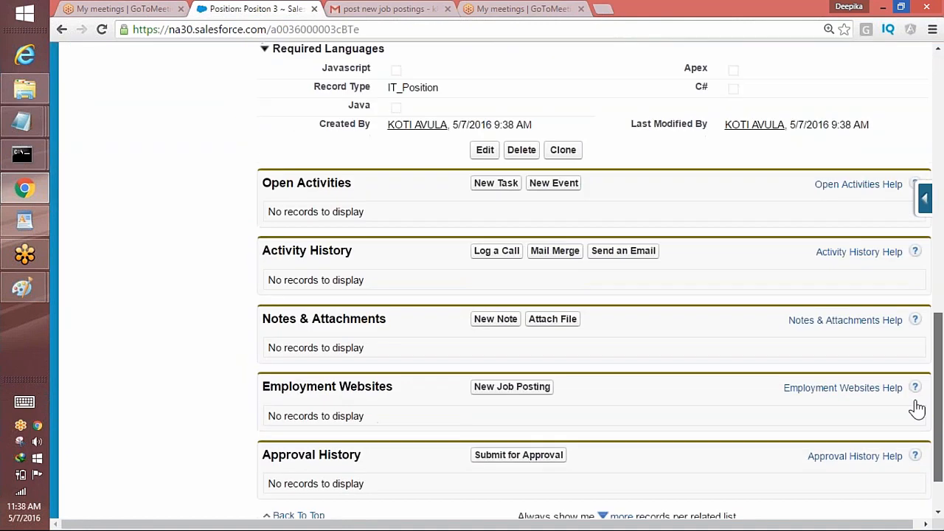
click(518, 407)
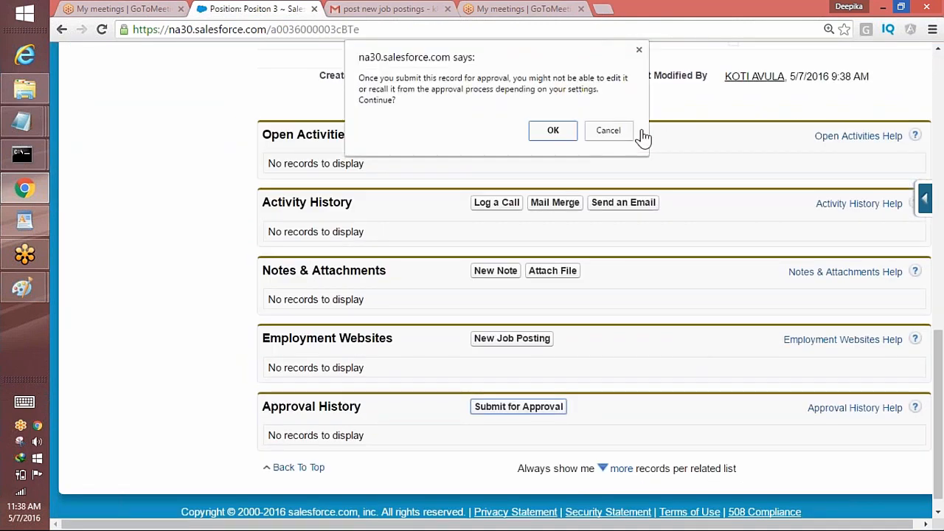
click(553, 136)
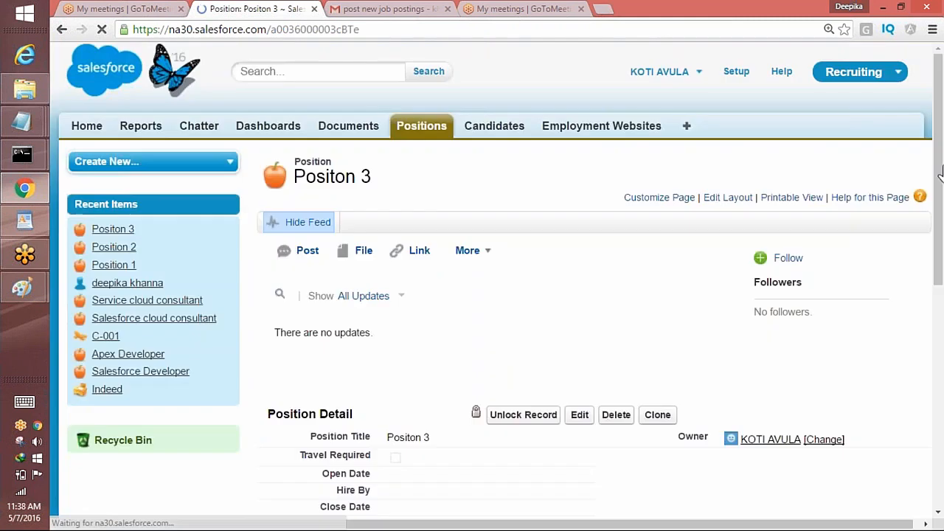
scroll(937, 269, down, 3)
scroll(936, 269, down, 8)
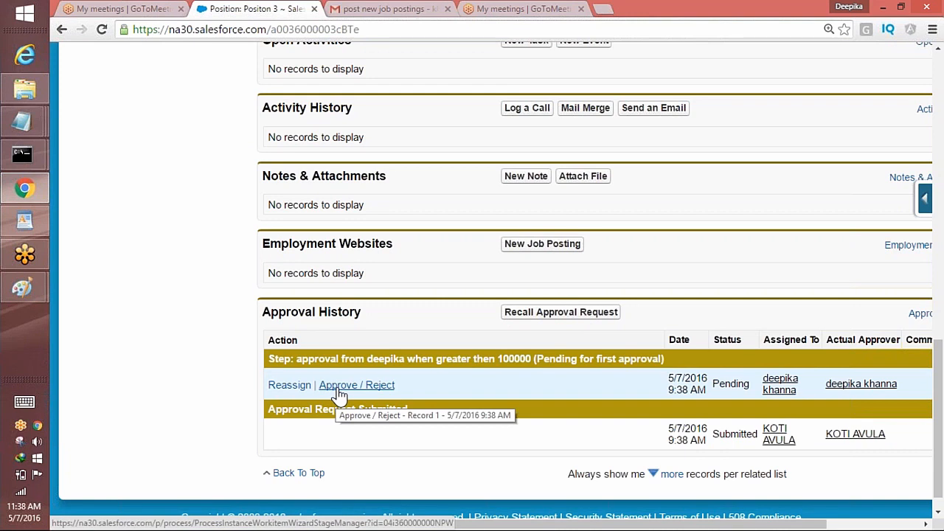
click(24, 287)
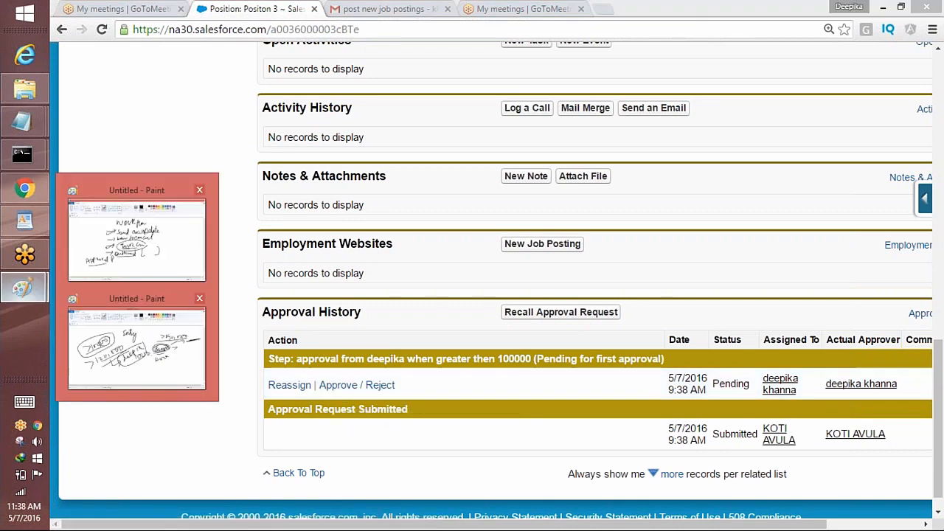
- In Paint, start a new blank canvas, discarding the old drawing without saving
click(155, 337)
click(69, 25)
click(92, 55)
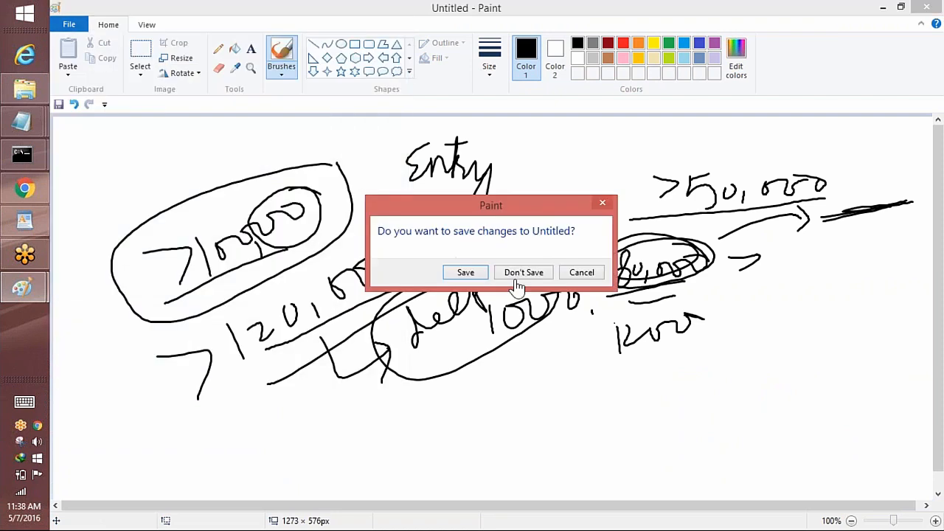
click(518, 389)
- Handwrite '>100,000+' on the canvas, underline it, and draw a downward arrow
drag(369, 145, 376, 177)
drag(423, 140, 422, 172)
mouse_move(433, 147)
mouse_down()
mouse_move(467, 149)
mouse_move(478, 174)
mouse_move(513, 147)
mouse_up()
mouse_move(515, 148)
mouse_down()
mouse_move(531, 170)
mouse_move(568, 159)
mouse_move(548, 148)
mouse_up()
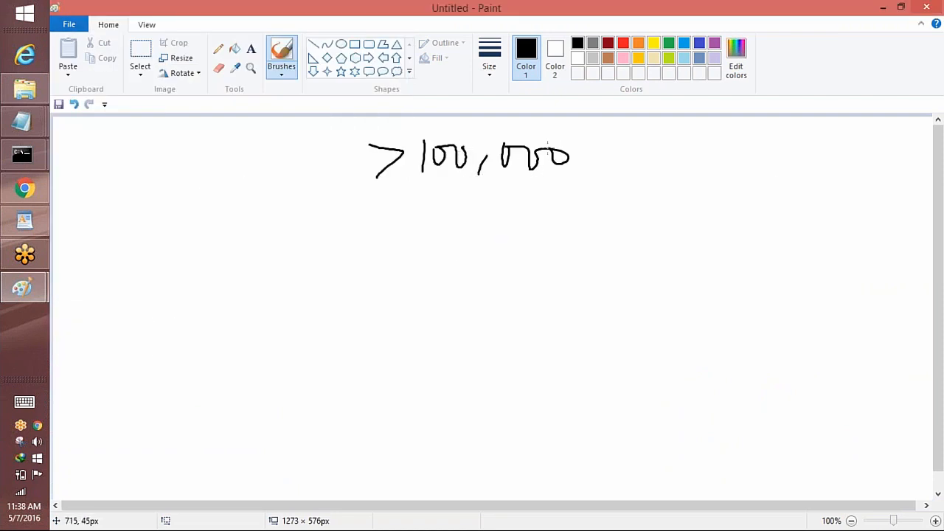
drag(671, 127, 671, 145)
mouse_move(662, 136)
mouse_down()
mouse_move(680, 134)
mouse_move(687, 164)
mouse_up()
drag(686, 134, 705, 160)
drag(705, 142, 712, 135)
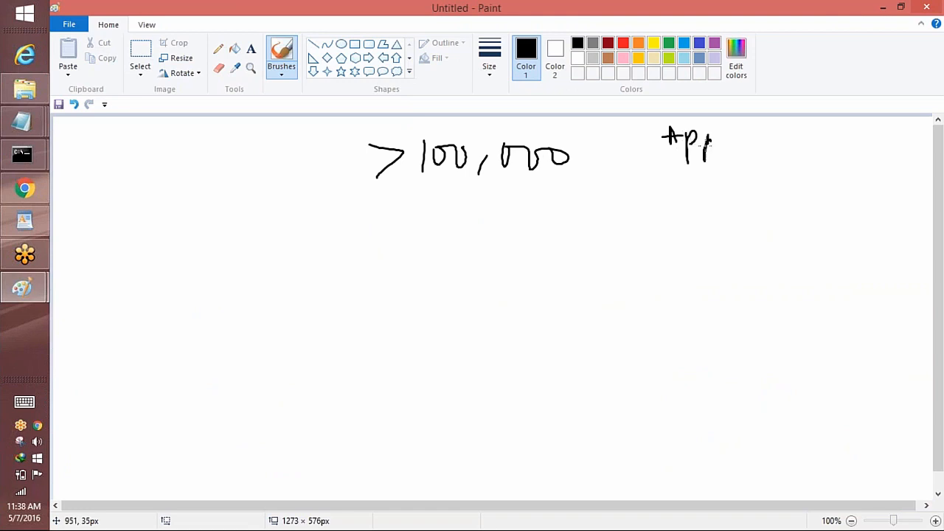
drag(437, 180, 541, 178)
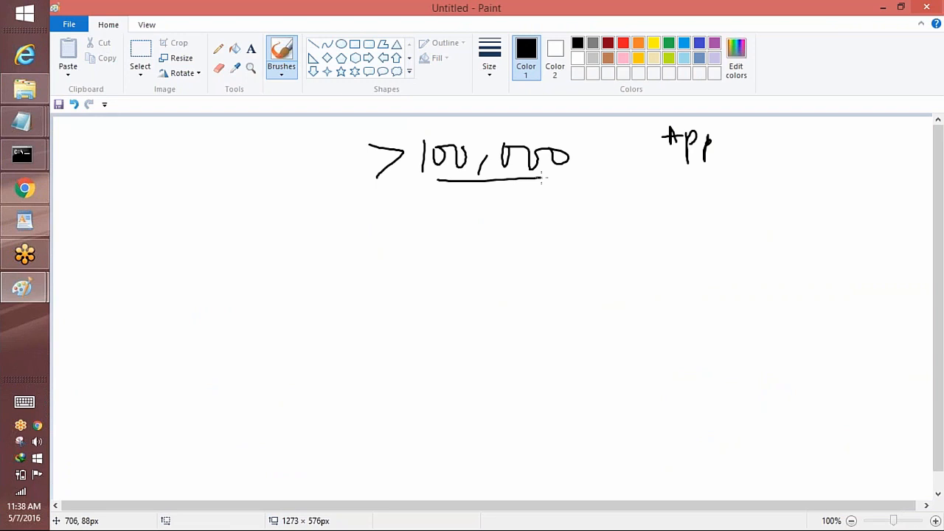
drag(475, 184, 476, 248)
drag(460, 234, 497, 234)
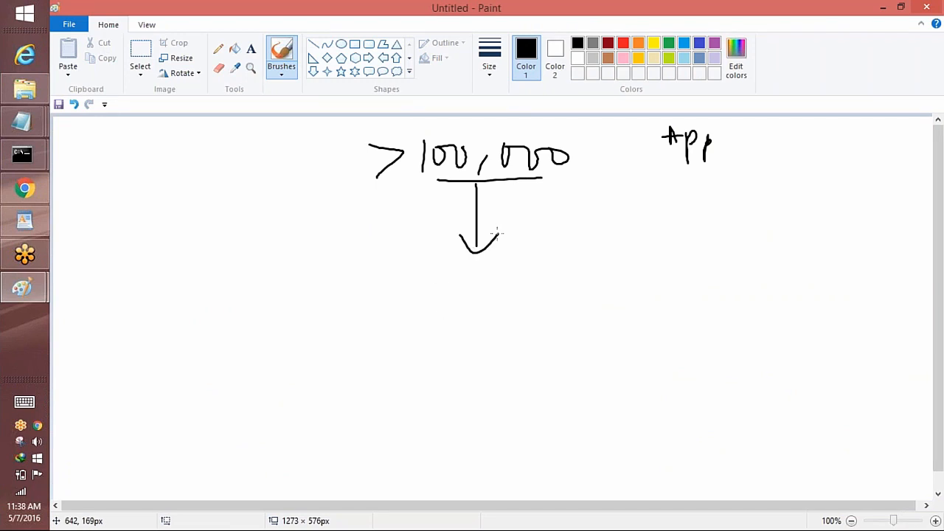
- Write '>120,000' below the arrow with a hook leading to an 'App check' note
mouse_move(434, 277)
mouse_down()
mouse_move(445, 309)
mouse_move(436, 322)
mouse_up()
drag(464, 279, 466, 315)
mouse_move(476, 292)
mouse_down()
mouse_move(492, 313)
mouse_move(501, 296)
mouse_move(523, 325)
mouse_up()
mouse_move(547, 295)
mouse_down()
mouse_move(540, 306)
mouse_move(587, 302)
mouse_up()
mouse_move(511, 321)
mouse_down()
mouse_move(576, 363)
mouse_move(701, 333)
mouse_move(728, 335)
mouse_move(755, 358)
mouse_up()
drag(767, 343, 779, 361)
- Draw a diagonal arrow from >120,000 to 'automatically approved', adding a long curve below
mouse_move(484, 312)
mouse_down()
mouse_move(350, 371)
mouse_move(367, 378)
mouse_up()
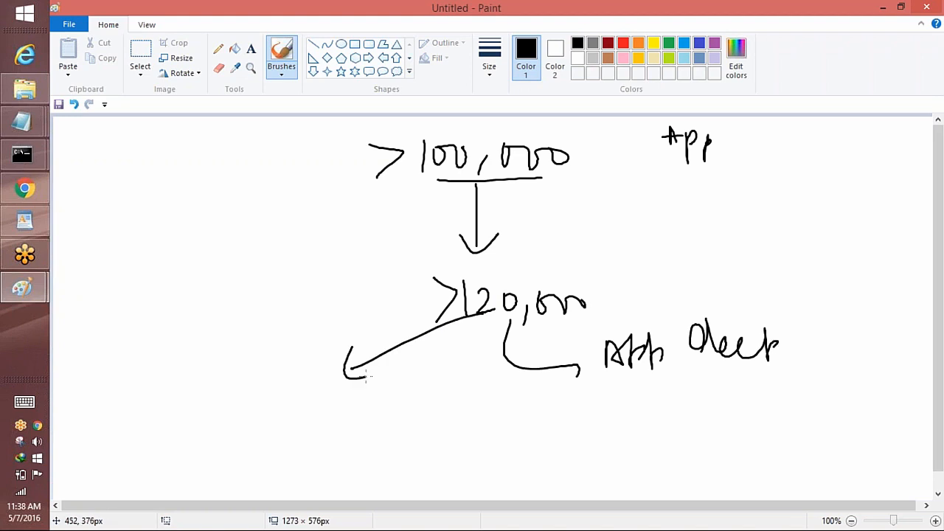
mouse_move(219, 381)
mouse_down()
mouse_move(238, 389)
mouse_move(258, 354)
mouse_move(352, 318)
mouse_move(425, 267)
mouse_move(440, 309)
mouse_up()
drag(339, 298, 371, 270)
mouse_move(219, 443)
mouse_down()
mouse_move(221, 469)
mouse_move(251, 443)
mouse_move(280, 443)
mouse_up()
mouse_move(268, 404)
mouse_down()
mouse_move(314, 390)
mouse_move(342, 352)
mouse_move(379, 341)
mouse_move(436, 361)
mouse_up()
drag(332, 427, 255, 499)
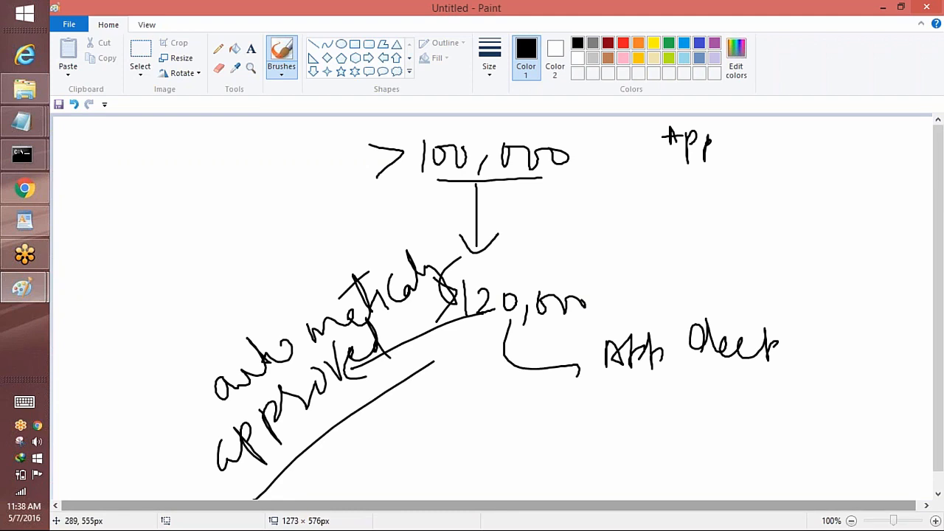
click(24, 188)
- Log out of Salesforce and log back in as the approver
scroll(427, 469, up, 10)
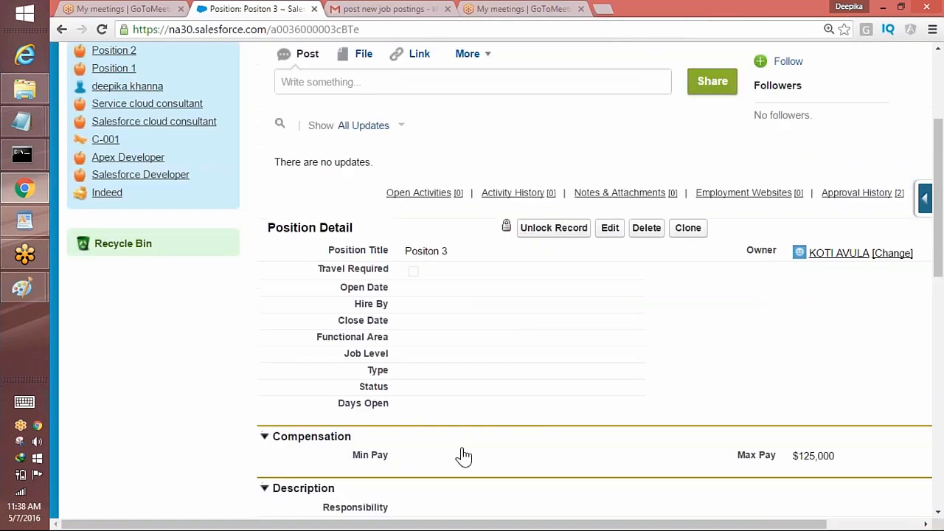
click(696, 73)
click(613, 164)
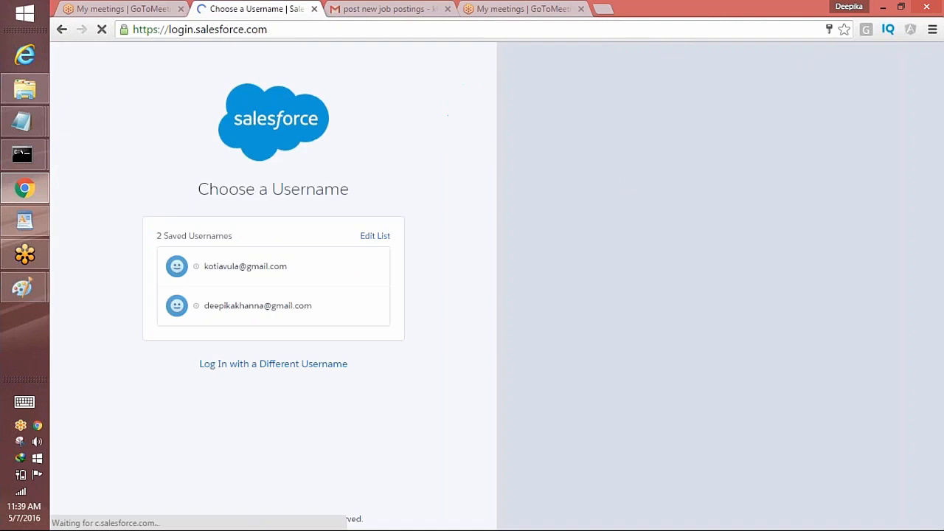
click(281, 318)
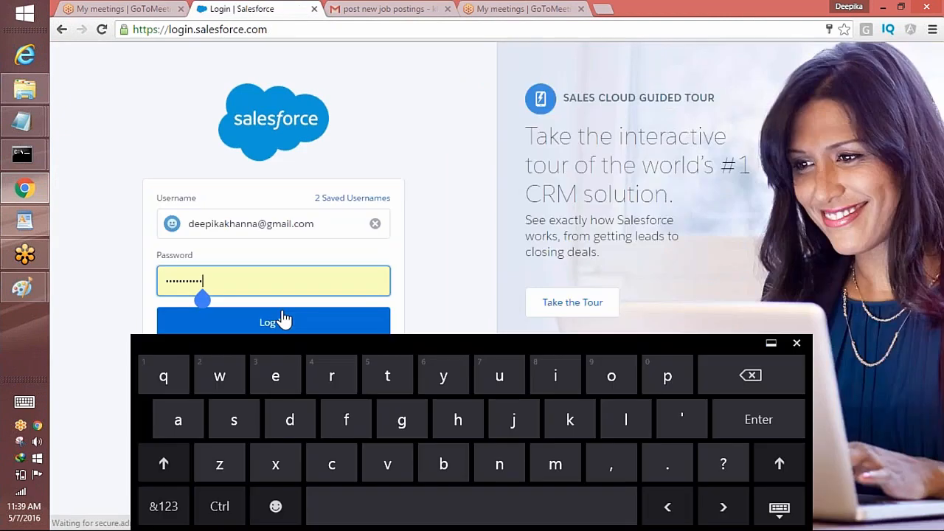
click(284, 322)
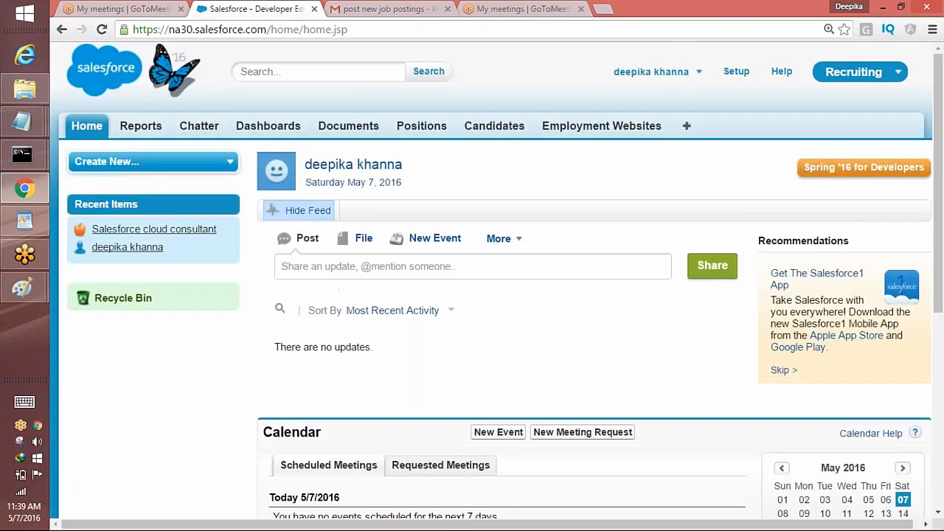
- Browse the positions list, then open Positon 3's approval request from Home's Items to Approve
click(424, 127)
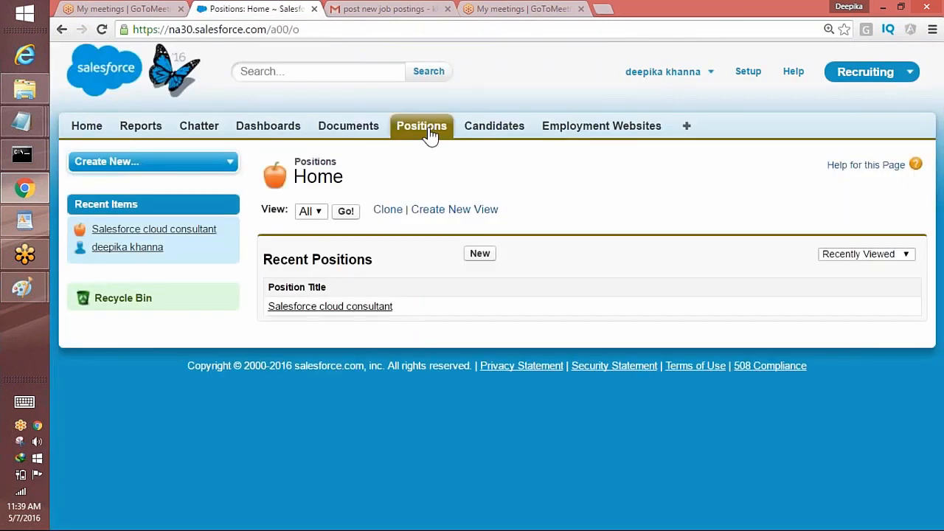
click(346, 212)
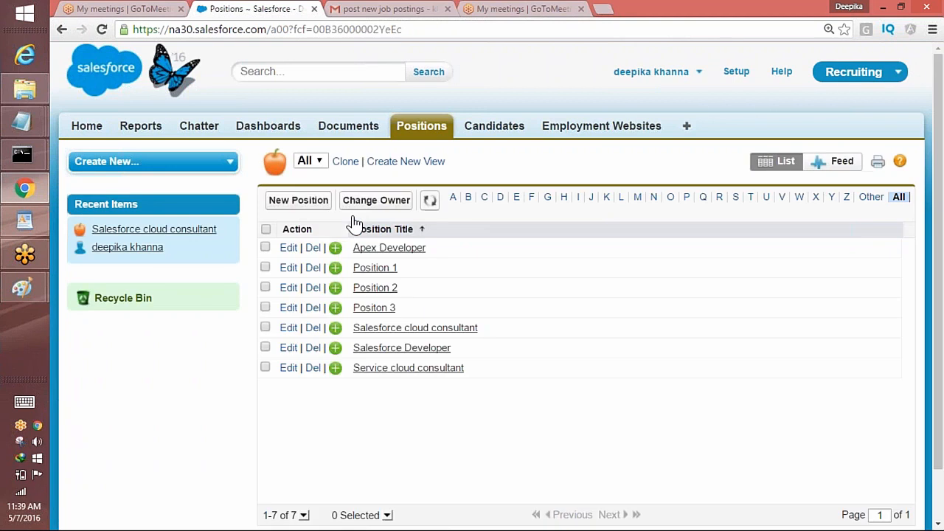
click(388, 327)
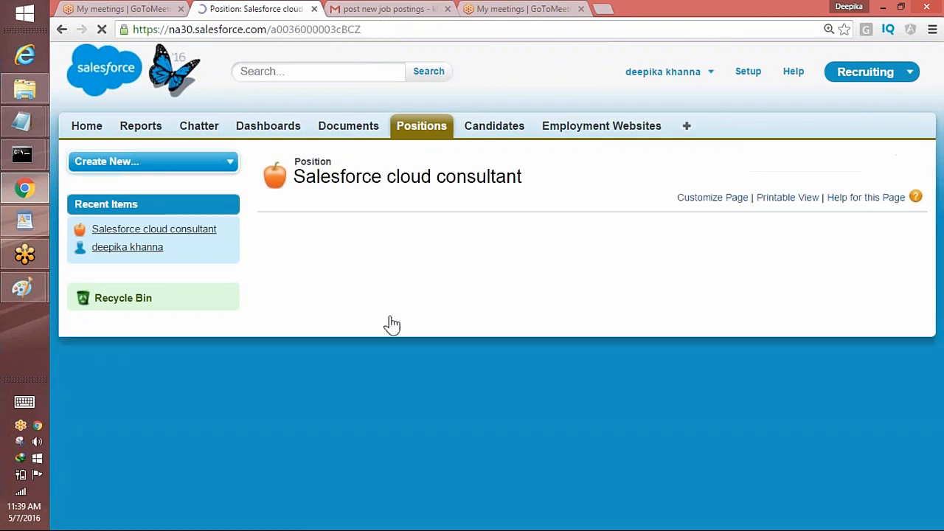
click(87, 126)
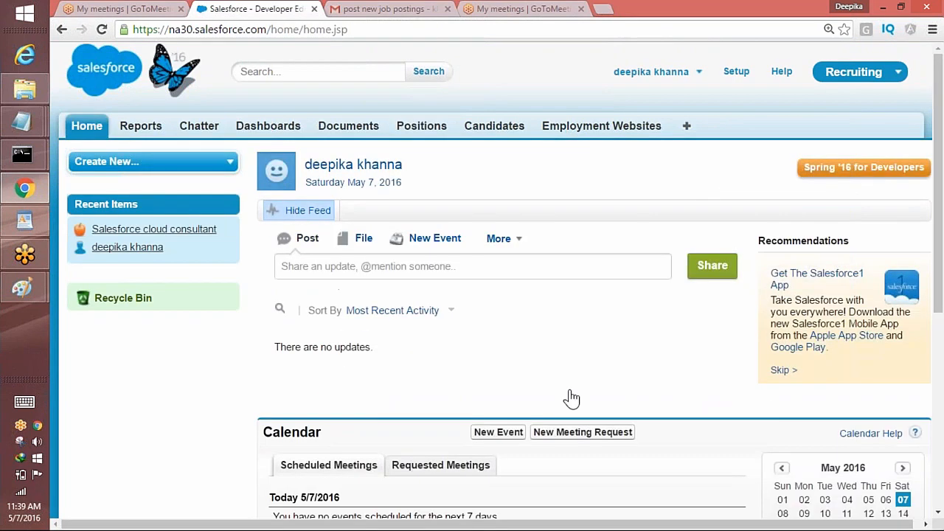
scroll(569, 396, down, 5)
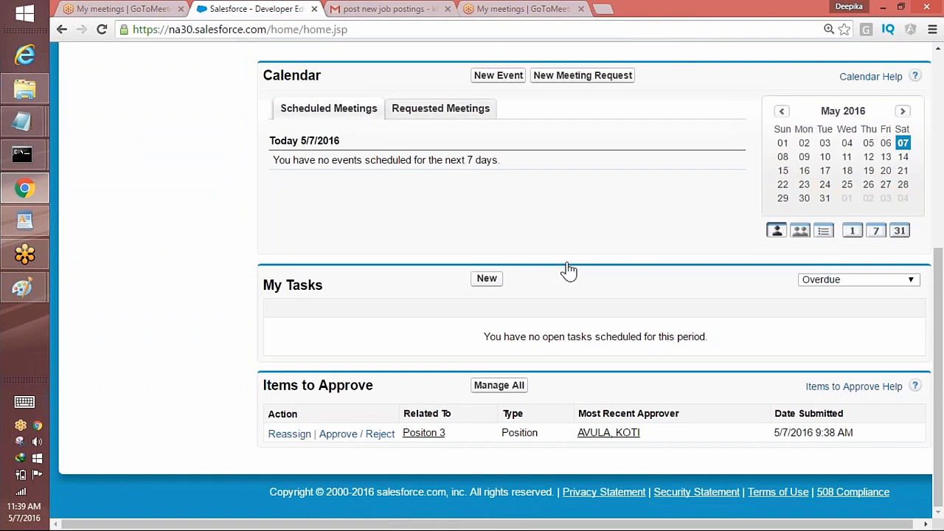
click(336, 434)
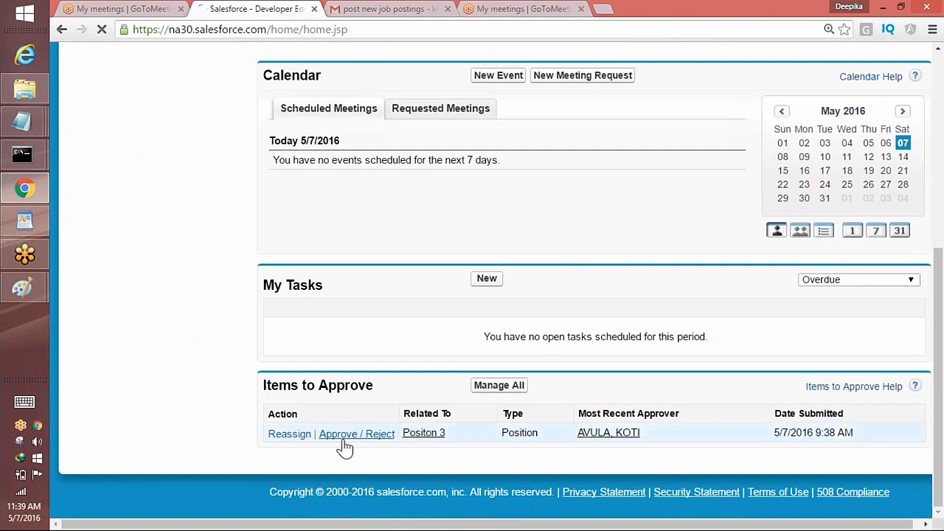
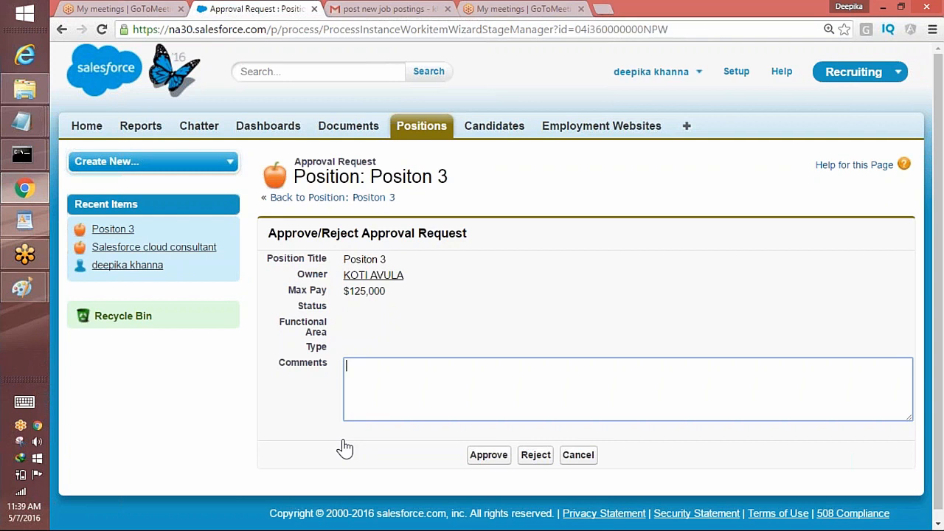
- Reject the Positon 3 approval request and review its Approval History showing Rejected
click(534, 452)
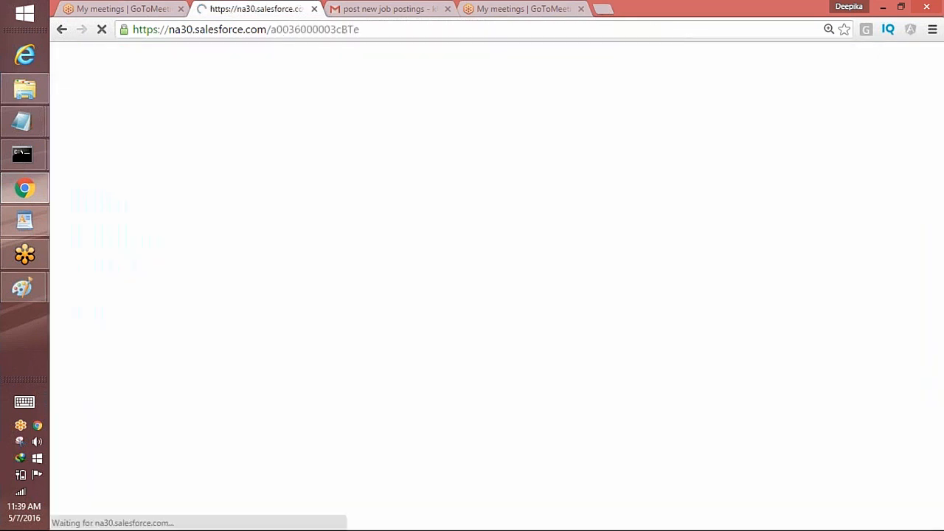
scroll(368, 270, down, 5)
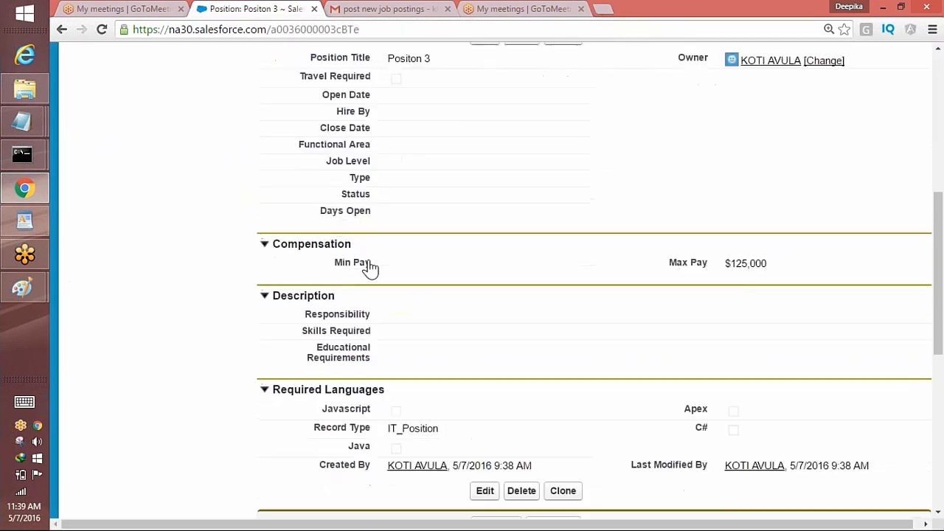
scroll(370, 270, down, 6)
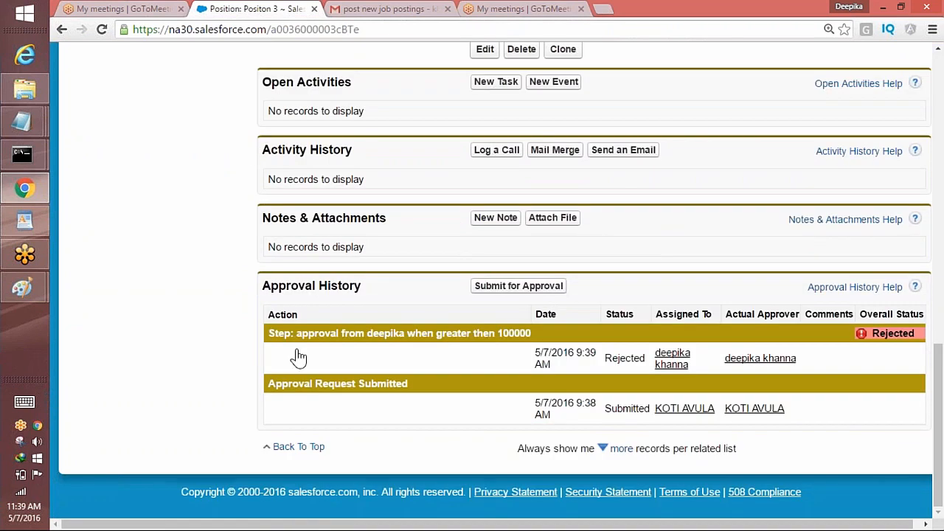
scroll(295, 359, up, 10)
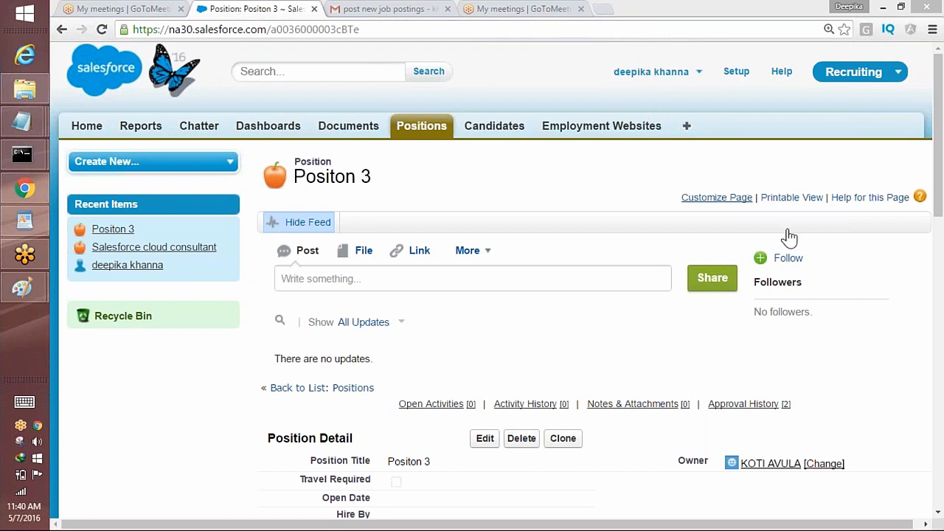
click(633, 73)
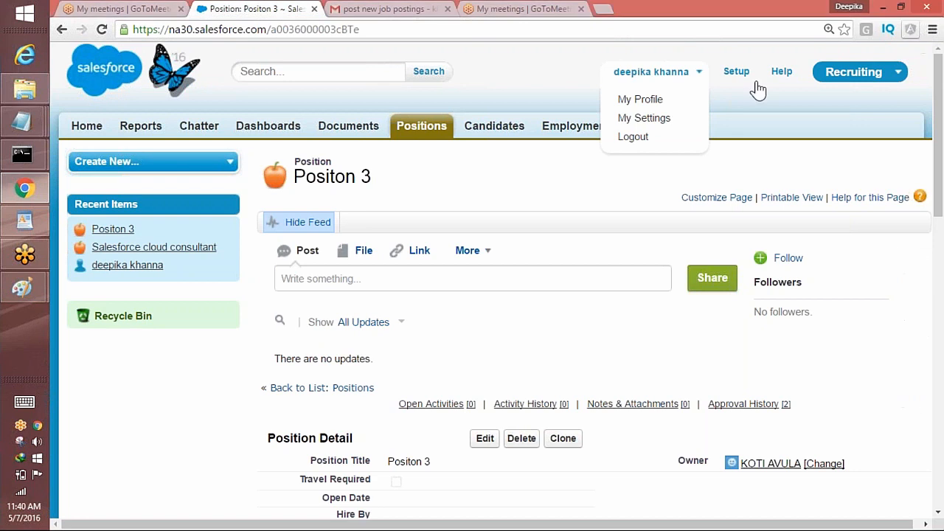
click(611, 108)
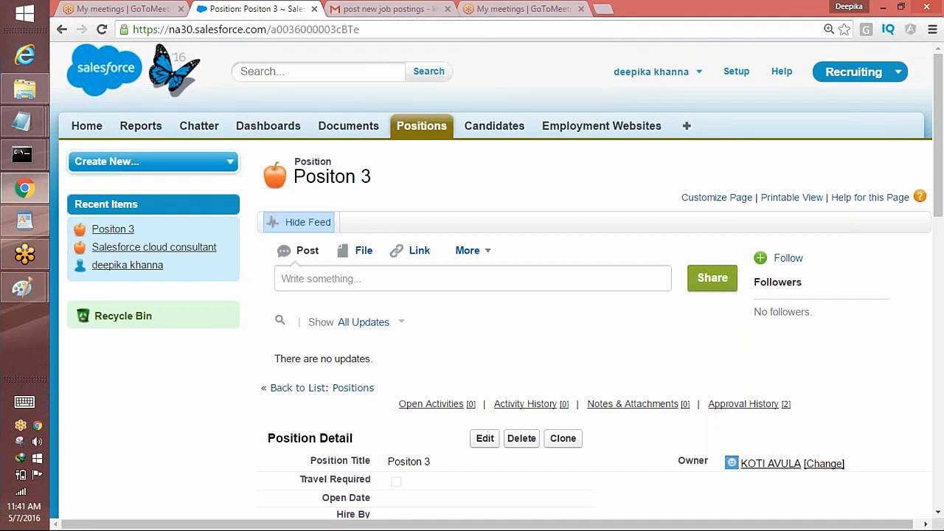
- Start a fresh Paint canvas, discarding the old sketch without saving
mouse_move(23, 289)
click(137, 360)
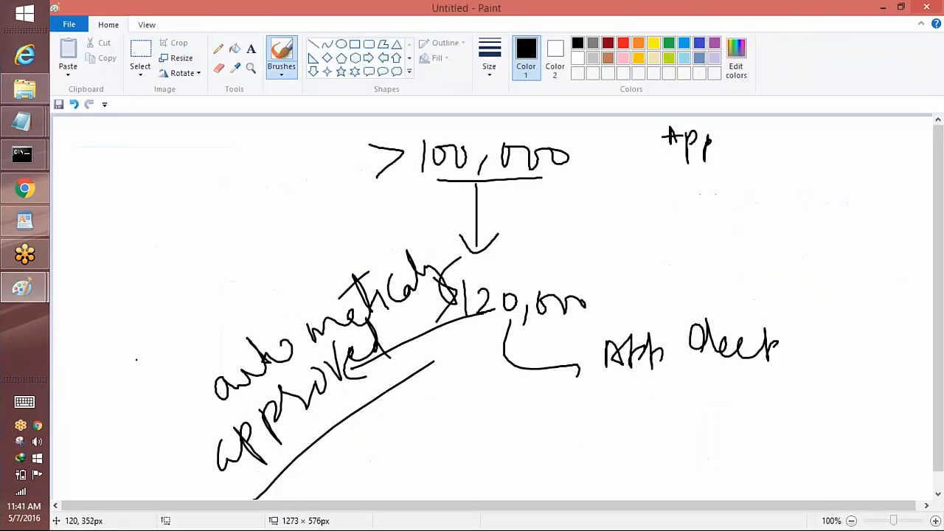
click(69, 24)
click(90, 47)
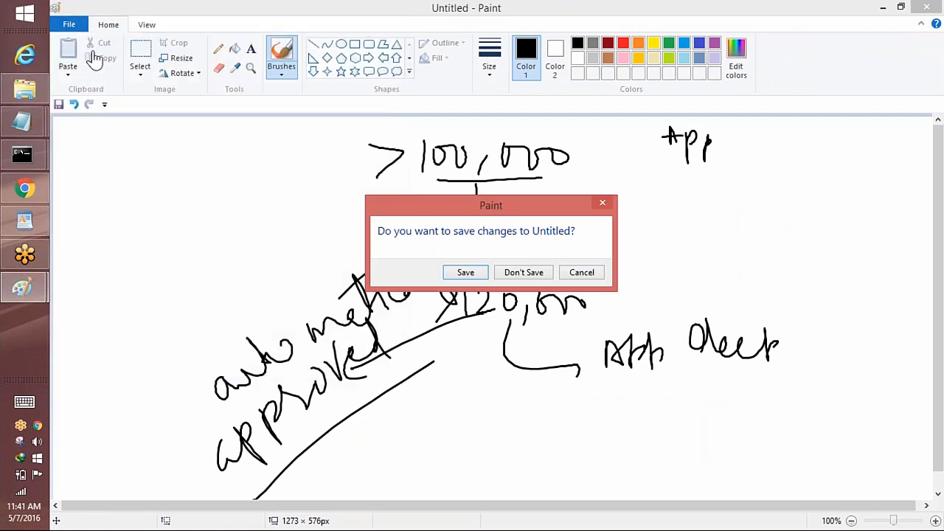
click(517, 277)
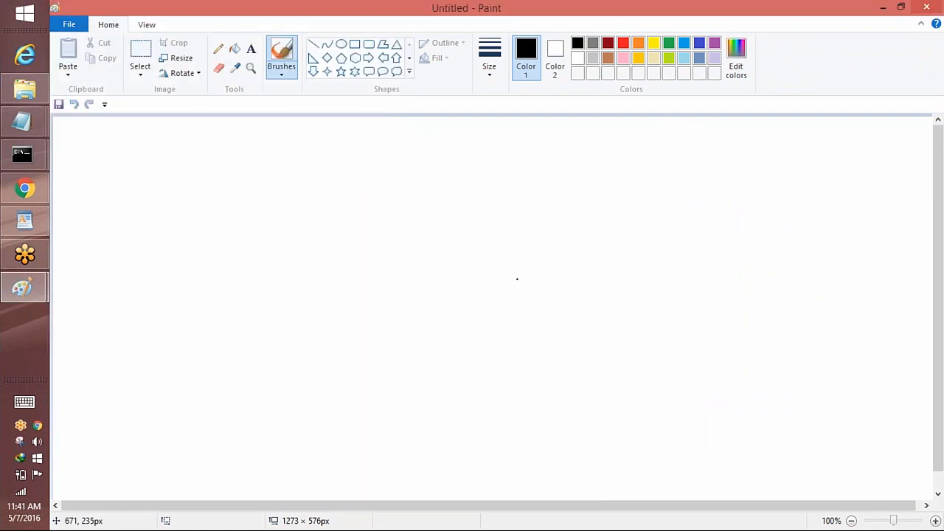
- Sketch Entry, the >100,000 threshold, a labelled decision diamond and a >120,000 line
mouse_move(438, 142)
mouse_down()
mouse_move(453, 159)
mouse_move(441, 174)
mouse_up()
mouse_move(484, 143)
mouse_down()
mouse_move(485, 175)
mouse_move(507, 151)
mouse_move(529, 168)
mouse_up()
mouse_move(542, 160)
mouse_down()
mouse_move(543, 170)
mouse_move(587, 151)
mouse_move(613, 165)
mouse_move(615, 154)
mouse_up()
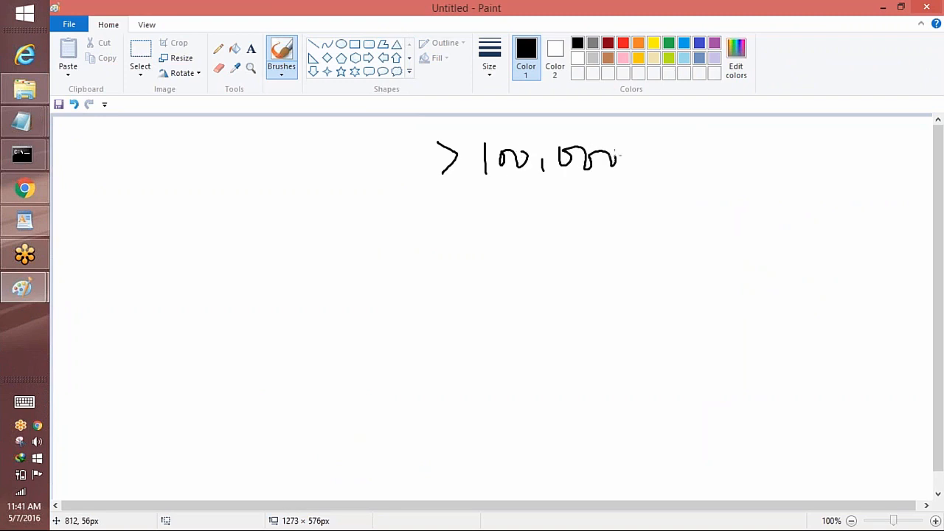
mouse_move(284, 142)
mouse_down()
mouse_move(268, 156)
mouse_move(329, 169)
mouse_move(310, 197)
mouse_up()
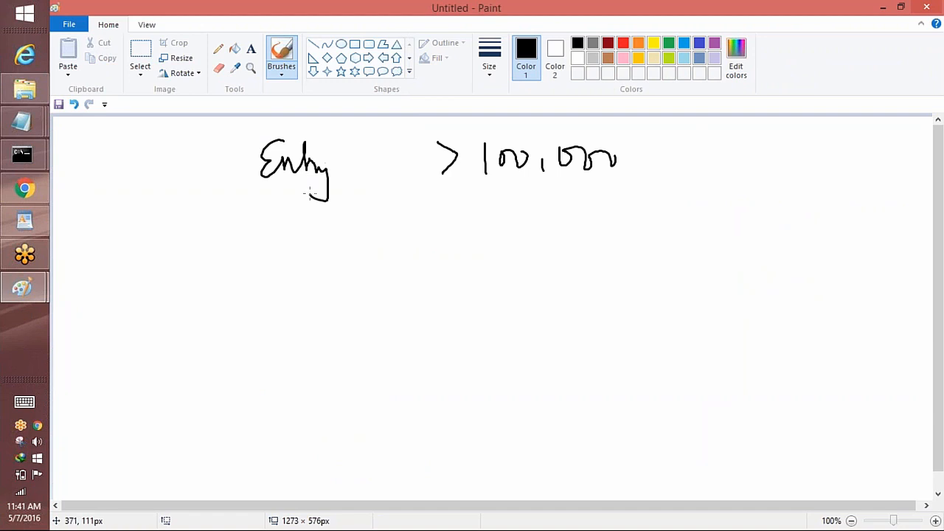
mouse_move(449, 236)
mouse_down()
mouse_move(414, 279)
mouse_move(496, 273)
mouse_up()
mouse_move(413, 281)
mouse_down()
mouse_move(443, 321)
mouse_move(496, 273)
mouse_up()
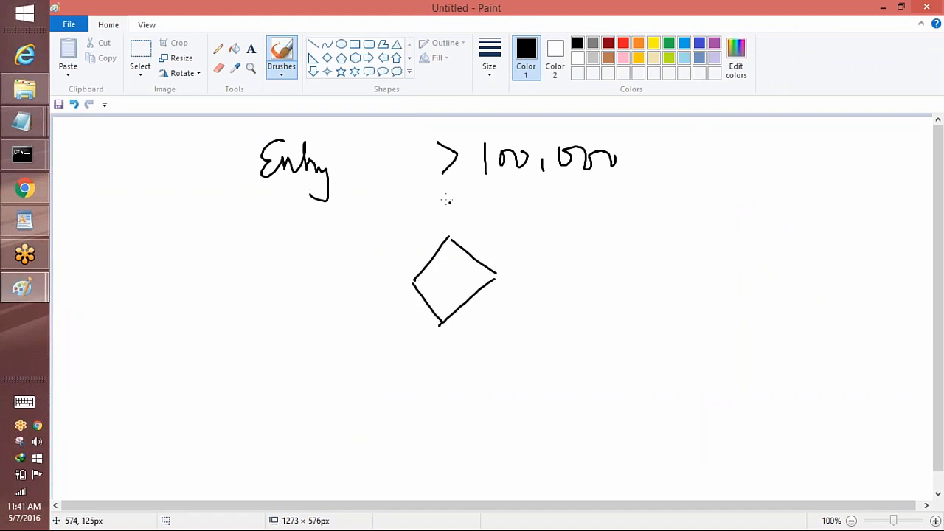
mouse_move(448, 199)
mouse_down()
mouse_move(447, 237)
mouse_move(466, 224)
mouse_up()
drag(504, 196, 504, 222)
drag(509, 201, 555, 214)
mouse_move(550, 209)
mouse_down()
mouse_move(550, 227)
mouse_move(635, 208)
mouse_up()
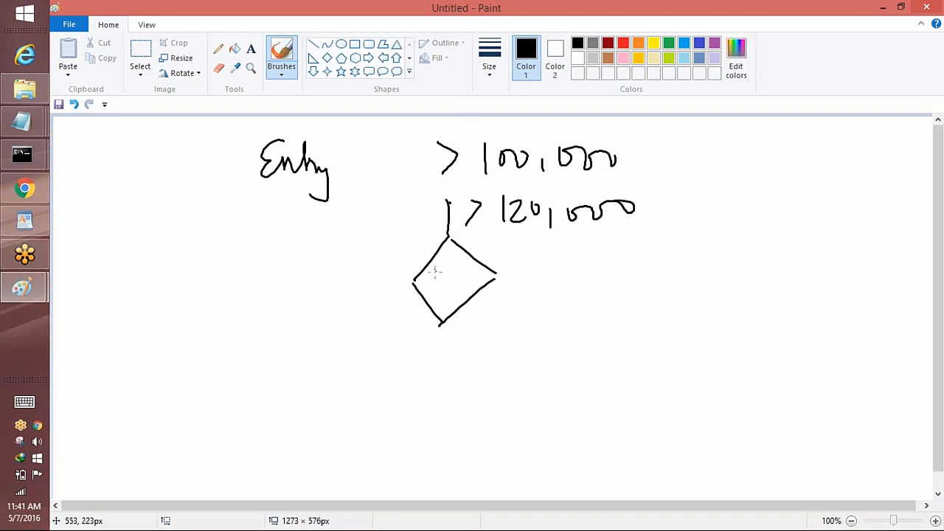
drag(439, 269, 439, 286)
mouse_move(446, 279)
mouse_down()
mouse_move(467, 303)
mouse_move(463, 288)
mouse_move(481, 273)
mouse_up()
- Draw the first diamond's branches, marking left A and right R
drag(411, 283, 334, 295)
mouse_move(312, 254)
mouse_down()
mouse_move(300, 281)
mouse_move(327, 275)
mouse_up()
drag(303, 269, 324, 264)
drag(519, 273, 605, 267)
drag(585, 229, 587, 260)
mouse_move(585, 230)
mouse_down()
mouse_move(588, 244)
mouse_move(615, 259)
mouse_up()
- Draw a second, labelled decision diamond below with a >150,000 threshold
mouse_move(335, 295)
mouse_down()
mouse_move(340, 358)
mouse_move(306, 410)
mouse_up()
drag(344, 355, 390, 402)
drag(305, 410, 347, 435)
drag(389, 404, 351, 435)
drag(382, 339, 386, 363)
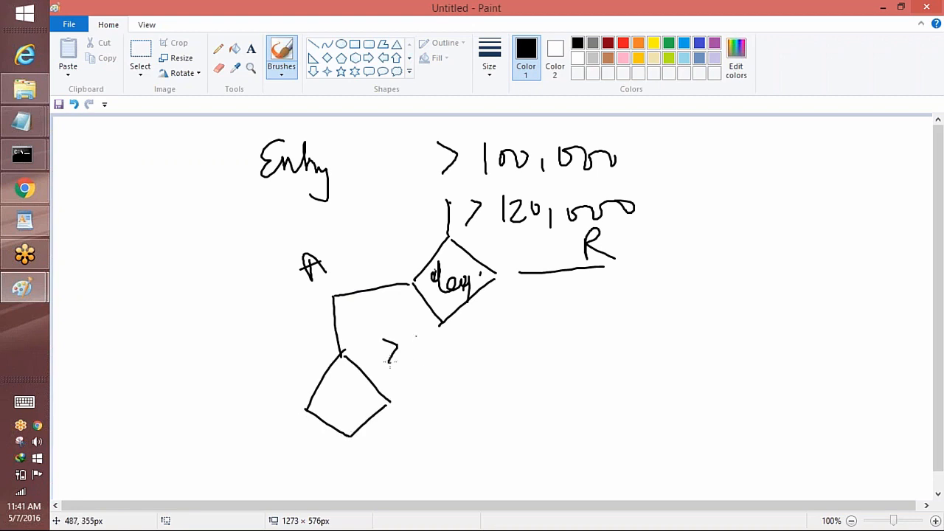
mouse_move(416, 334)
mouse_down()
mouse_move(419, 360)
mouse_move(430, 345)
mouse_move(432, 358)
mouse_up()
mouse_move(426, 336)
mouse_down()
mouse_move(454, 326)
mouse_move(482, 356)
mouse_move(496, 338)
mouse_up()
drag(506, 334, 548, 329)
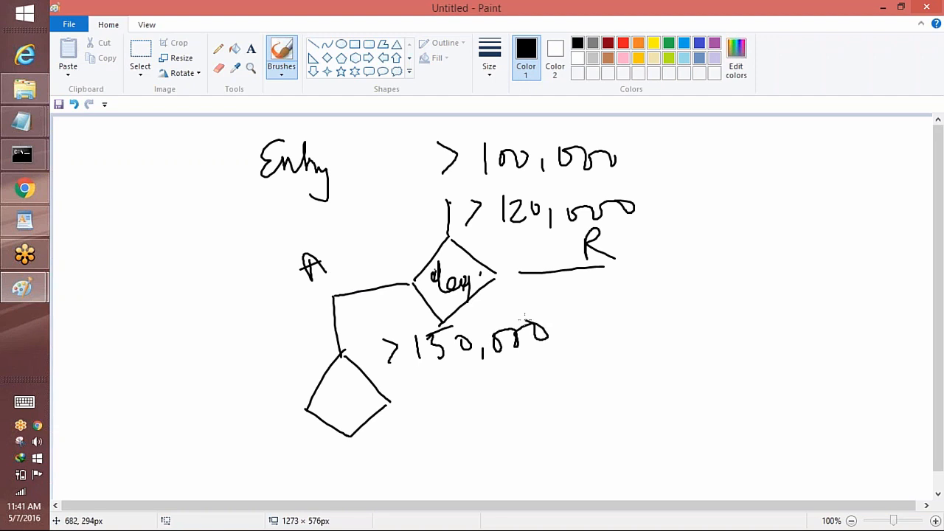
mouse_move(328, 388)
mouse_down()
mouse_move(329, 411)
mouse_move(379, 406)
mouse_up()
drag(938, 345, 939, 364)
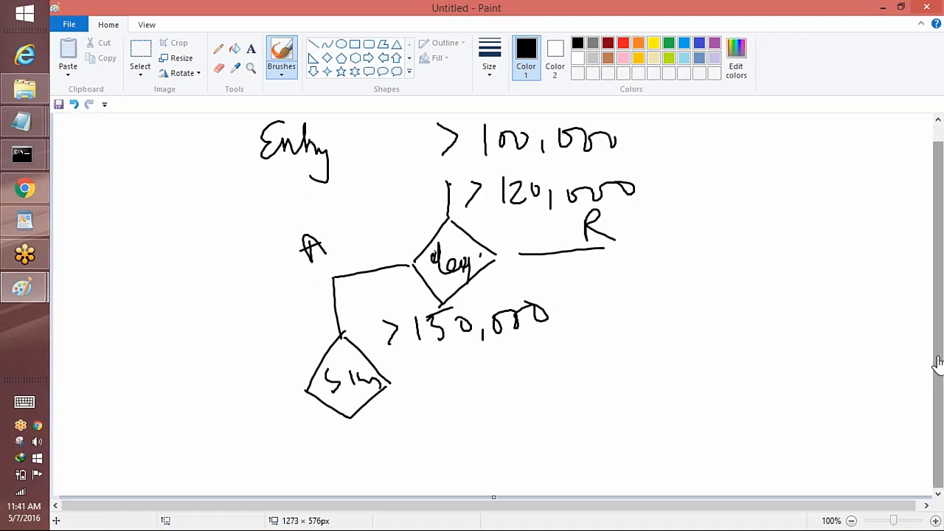
drag(424, 357, 514, 341)
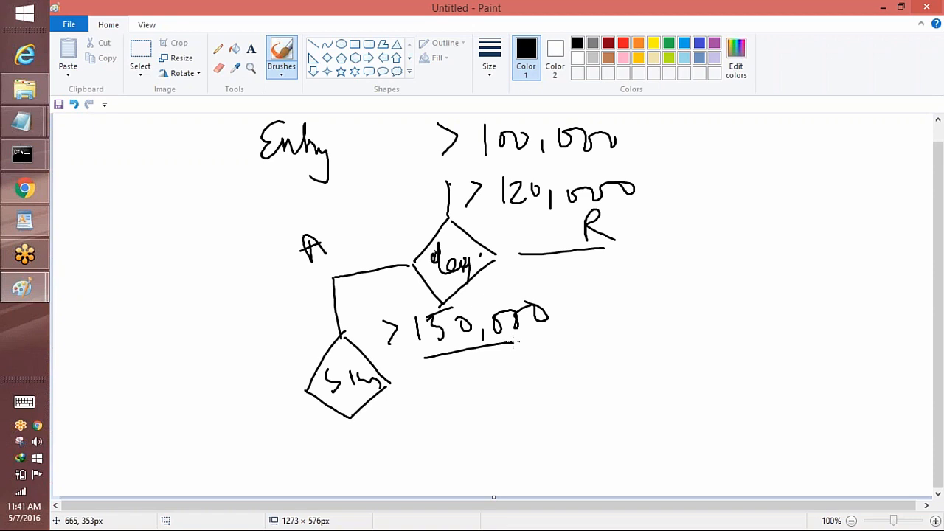
- Add A and R branches under the lower diamond and a final end shape
mouse_move(351, 417)
mouse_down()
mouse_move(357, 463)
mouse_move(297, 467)
mouse_up()
drag(380, 450, 473, 443)
mouse_move(448, 435)
mouse_down()
mouse_move(450, 415)
mouse_move(483, 426)
mouse_move(475, 419)
mouse_up()
mouse_move(285, 463)
mouse_down()
mouse_move(279, 441)
mouse_move(314, 454)
mouse_up()
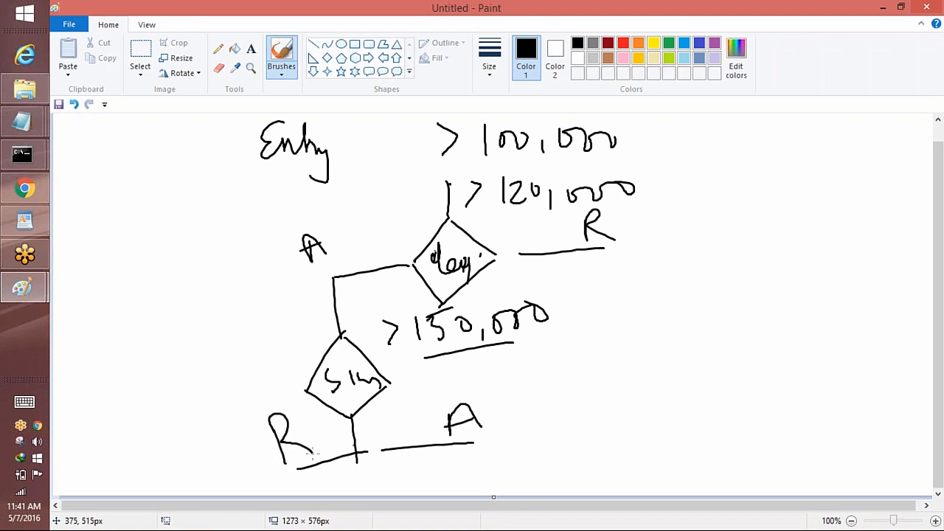
mouse_move(422, 443)
mouse_down()
mouse_move(477, 465)
mouse_move(554, 459)
mouse_move(568, 478)
mouse_up()
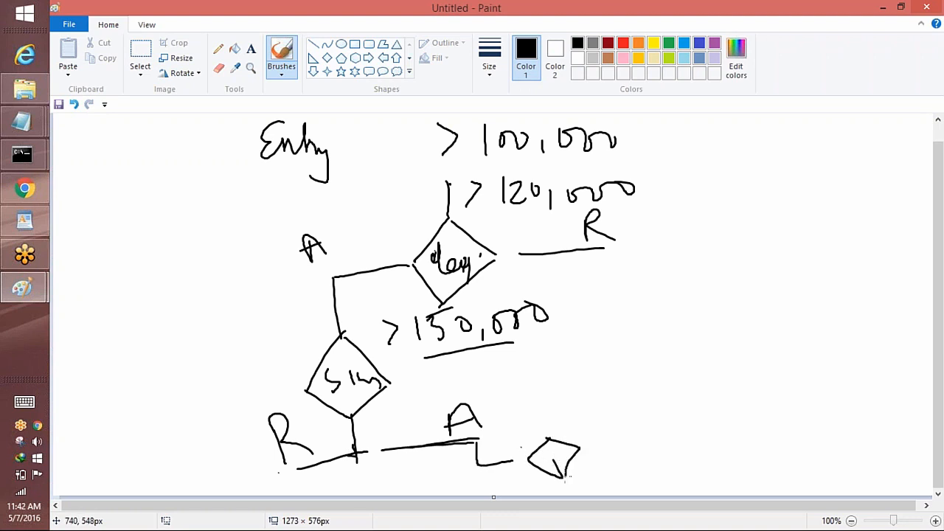
- Write a separate >130,000 example note to the right
mouse_move(703, 217)
mouse_down()
mouse_move(701, 247)
mouse_move(774, 228)
mouse_move(776, 235)
mouse_up()
drag(787, 232, 785, 244)
mouse_move(799, 233)
mouse_down()
mouse_move(810, 221)
mouse_move(853, 222)
mouse_up()
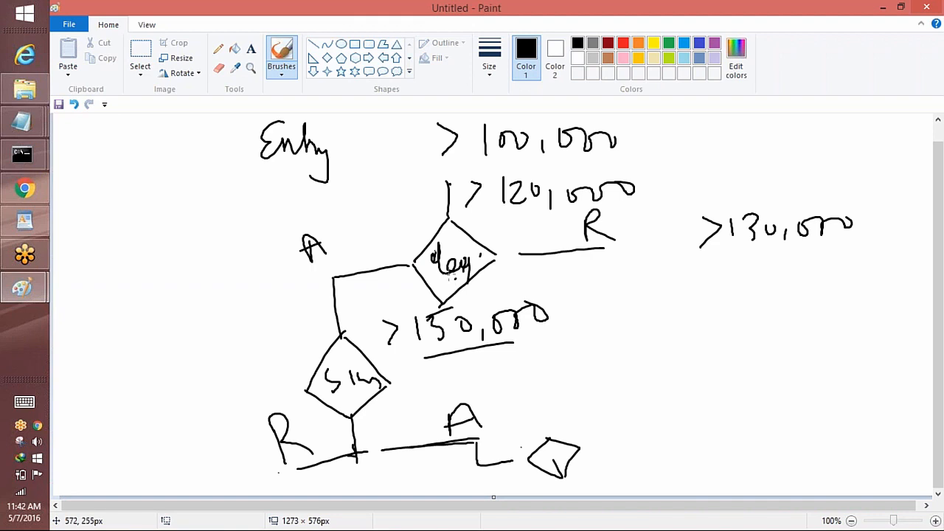
- Add an arrow and A under the >130,000 note, plus a stroke below the diamond
drag(742, 254, 742, 274)
drag(736, 275, 751, 273)
drag(723, 314, 754, 304)
drag(441, 304, 460, 285)
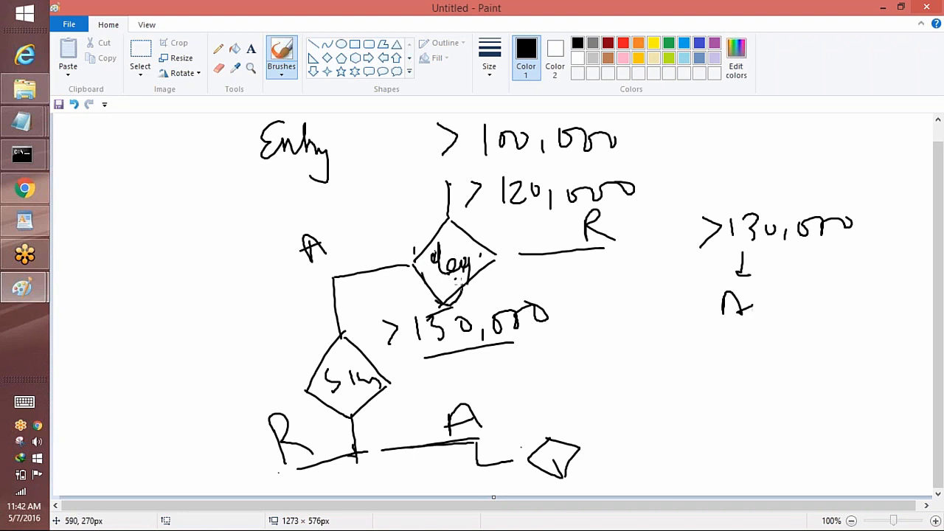
- Write a 120,000 note, crossing out its > sign, adding >100, and underline it
mouse_move(790, 262)
mouse_down()
mouse_move(788, 293)
mouse_move(853, 282)
mouse_up()
mouse_move(871, 275)
mouse_down()
mouse_move(871, 292)
mouse_move(916, 266)
mouse_up()
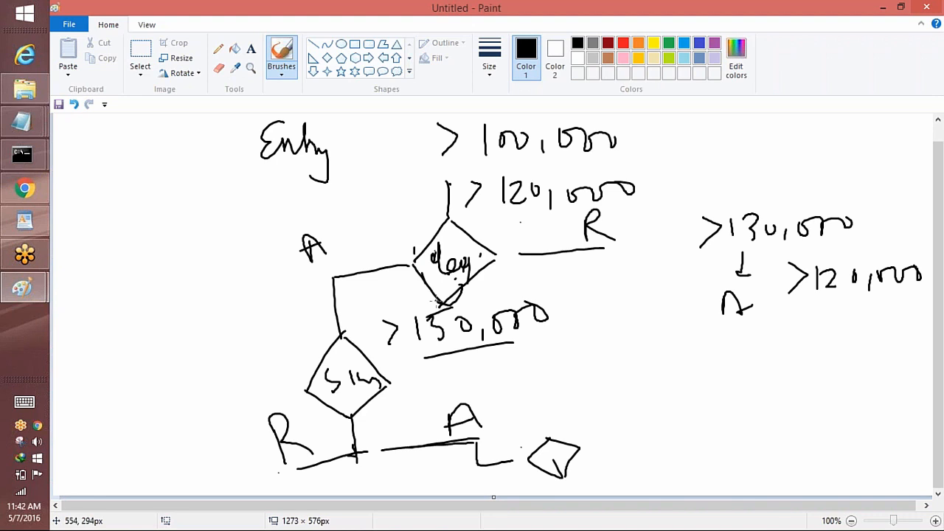
mouse_move(818, 255)
mouse_down()
mouse_move(787, 298)
mouse_move(821, 257)
mouse_up()
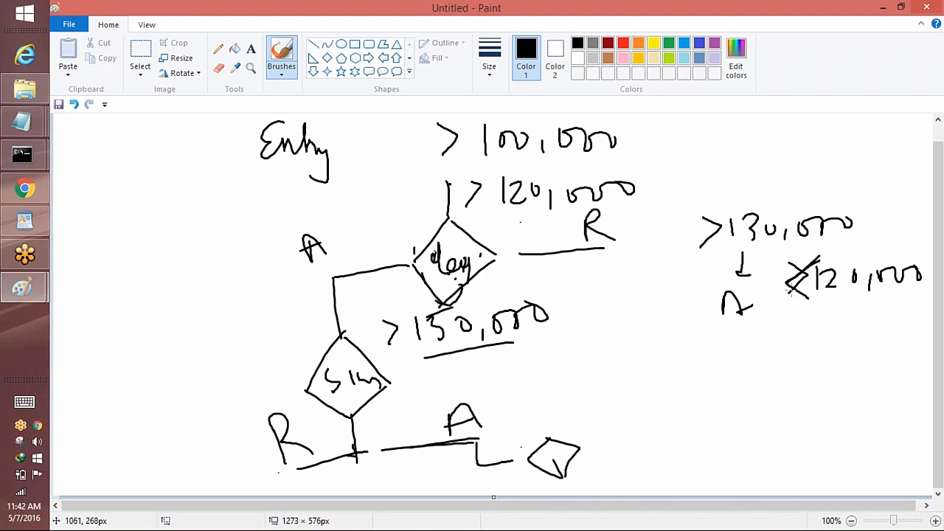
drag(787, 285, 811, 306)
drag(624, 272, 634, 304)
mouse_move(668, 273)
mouse_down()
mouse_move(673, 300)
mouse_move(731, 279)
mouse_up()
drag(779, 322, 865, 316)
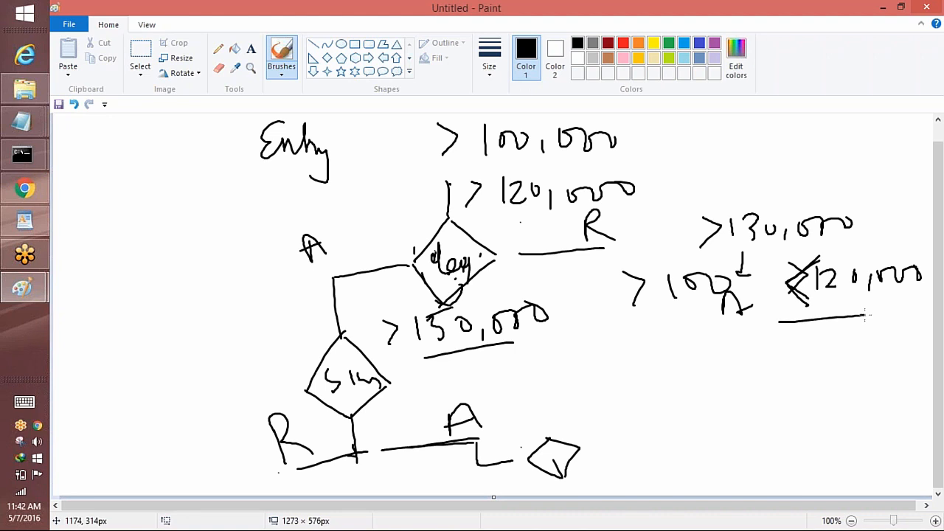
- Write the example note 17,000 → A below the underline
drag(737, 362, 739, 373)
mouse_move(746, 347)
mouse_down()
mouse_move(759, 369)
mouse_move(798, 352)
mouse_move(765, 385)
mouse_up()
drag(803, 356, 822, 349)
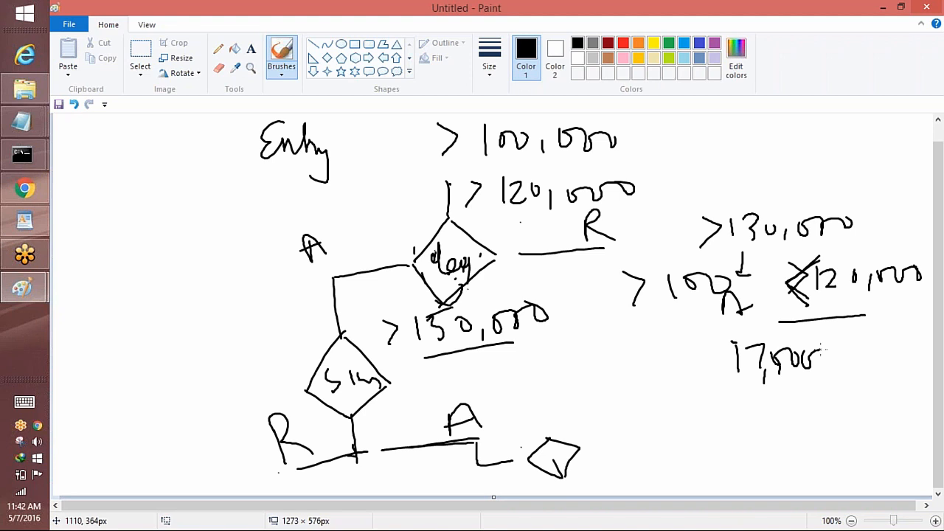
mouse_move(827, 351)
mouse_down()
mouse_move(843, 349)
mouse_move(840, 365)
mouse_up()
mouse_move(860, 360)
mouse_down()
mouse_move(867, 339)
mouse_move(882, 359)
mouse_up()
drag(857, 347, 889, 349)
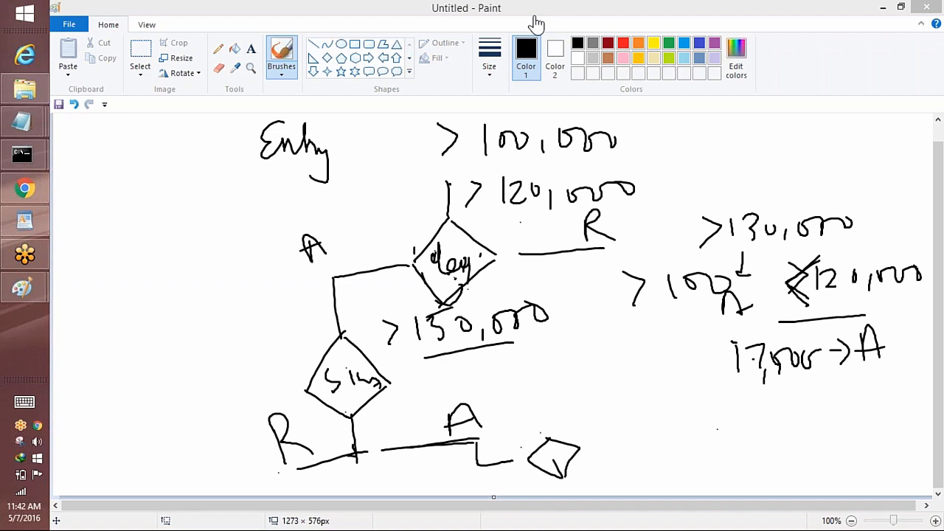
- Discard the sketch unsaved for a blank canvas and return to the Positon 3 record
click(781, 207)
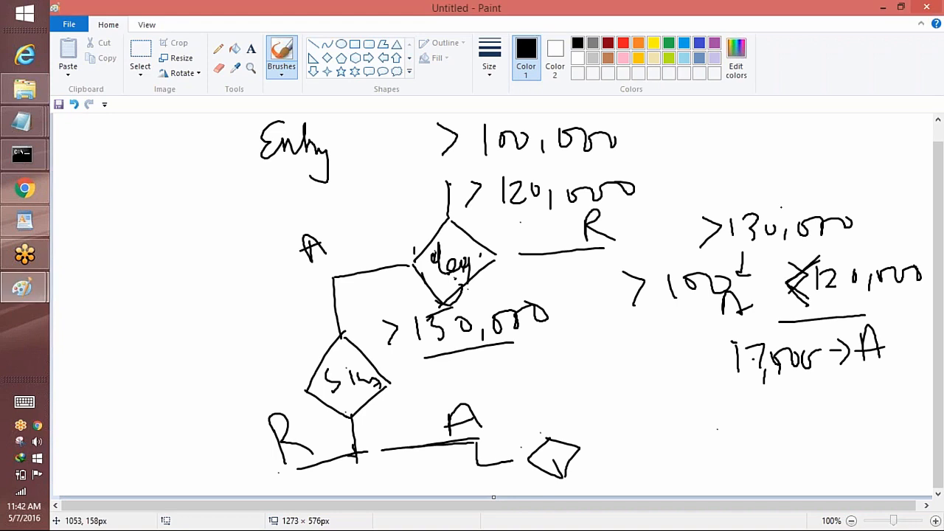
click(942, 276)
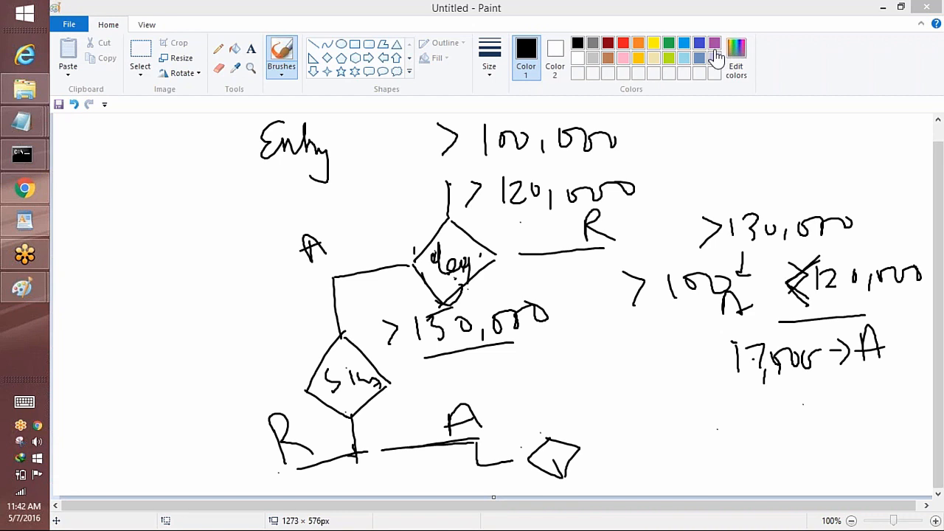
click(74, 34)
click(69, 24)
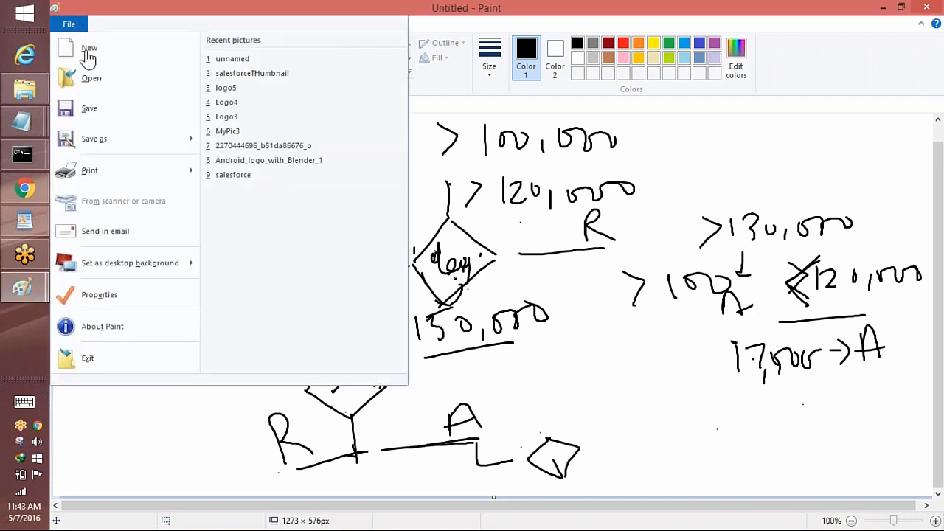
click(86, 59)
click(523, 272)
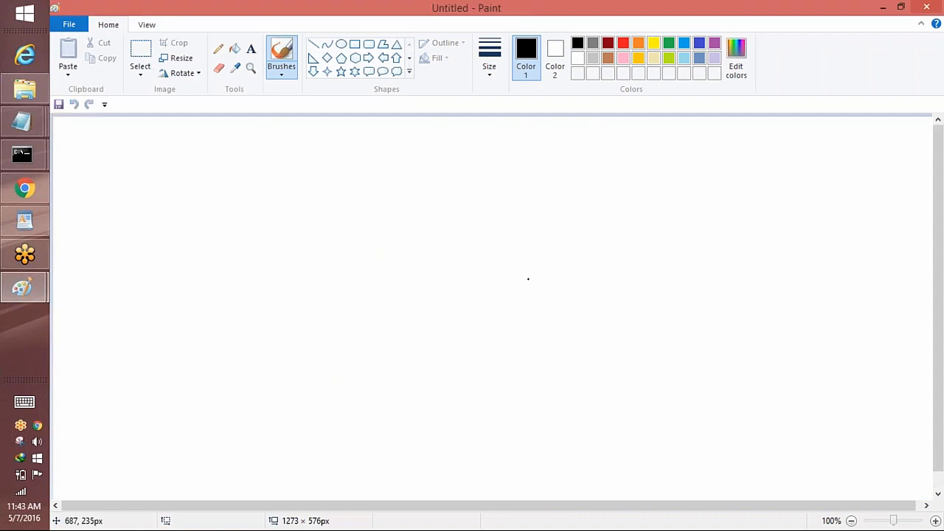
key(alt+Tab)
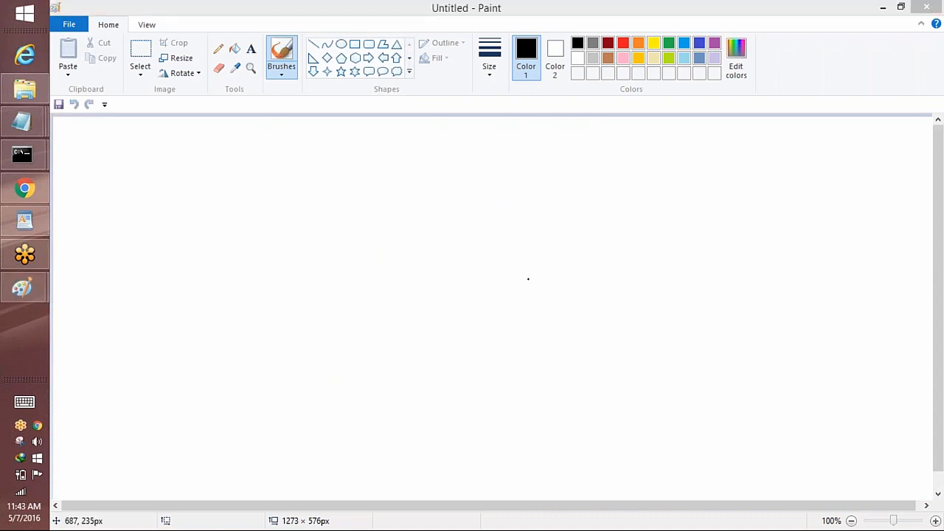
- Log out and sign back in as the other saved user, landing on Positions
click(694, 76)
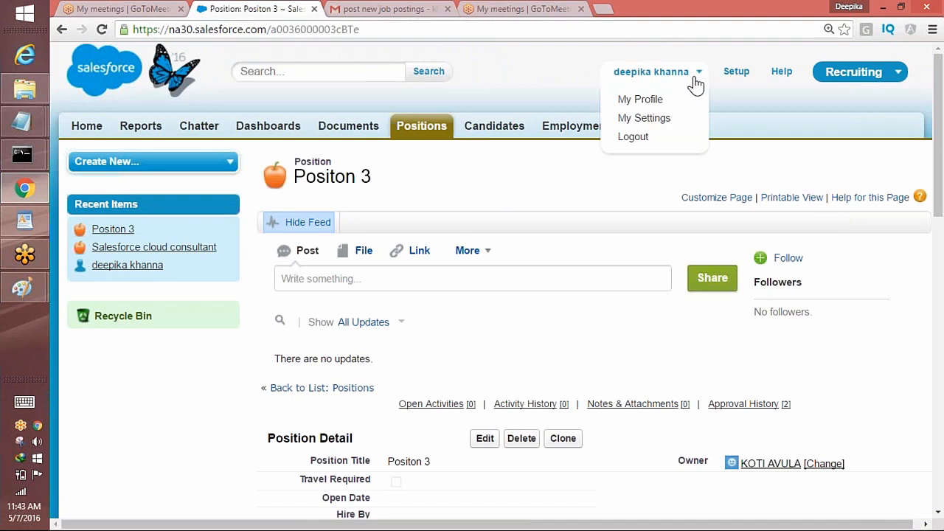
click(636, 137)
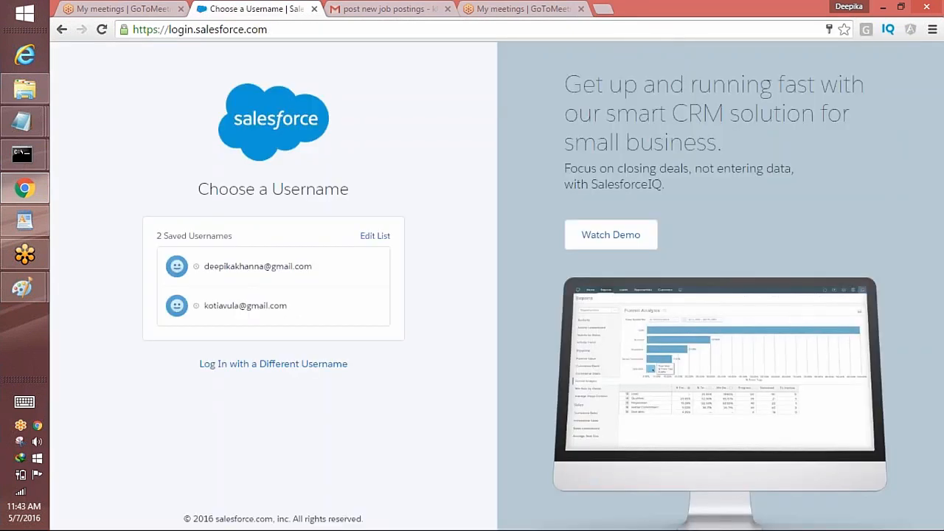
click(261, 307)
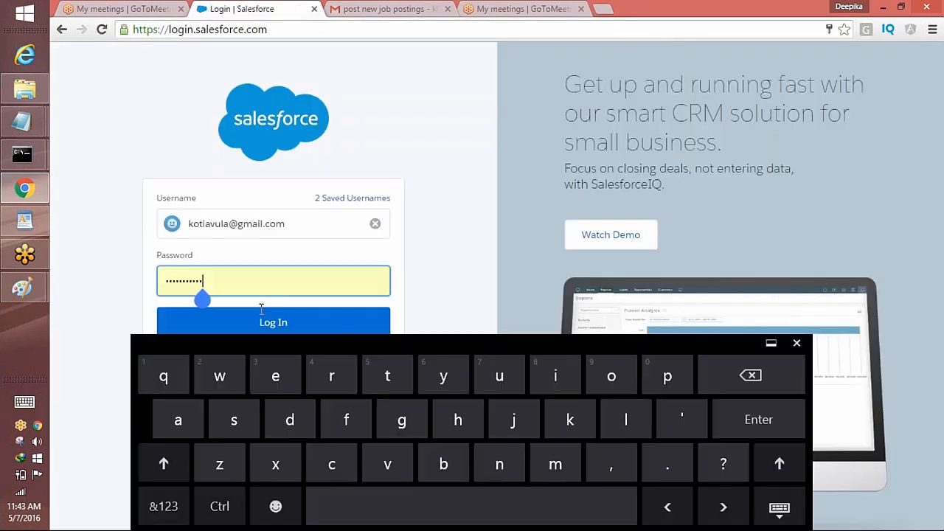
click(797, 342)
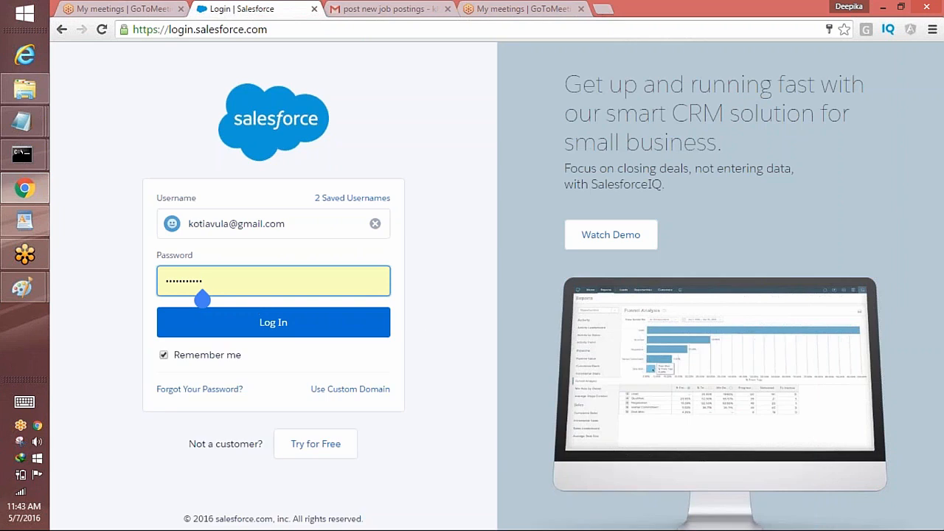
click(295, 324)
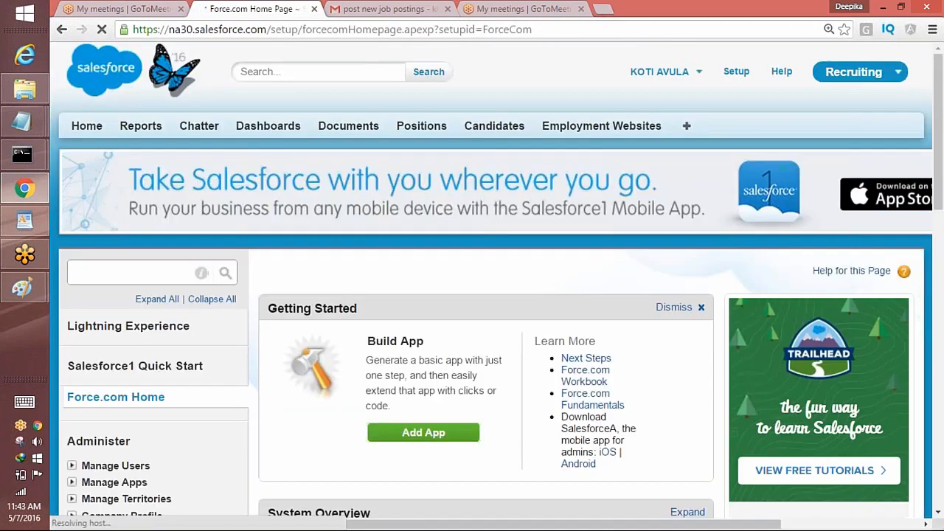
click(419, 128)
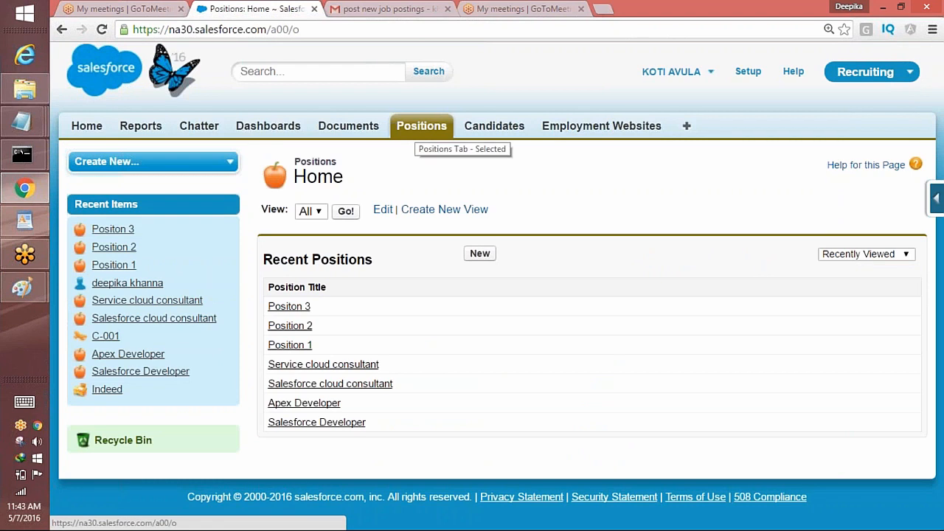
- In Setup, search 'appr' and open the Position approval processes
click(746, 74)
click(107, 280)
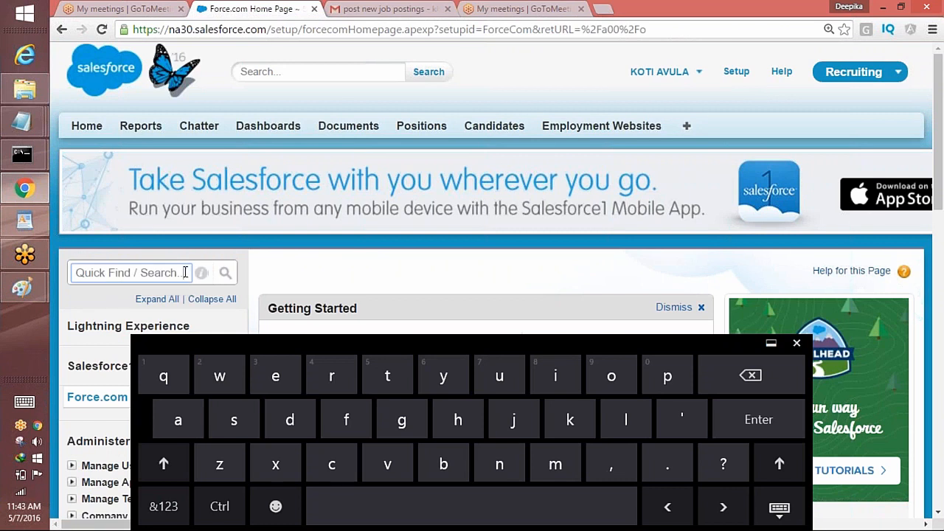
drag(185, 273, 39, 303)
key(BackSpace)
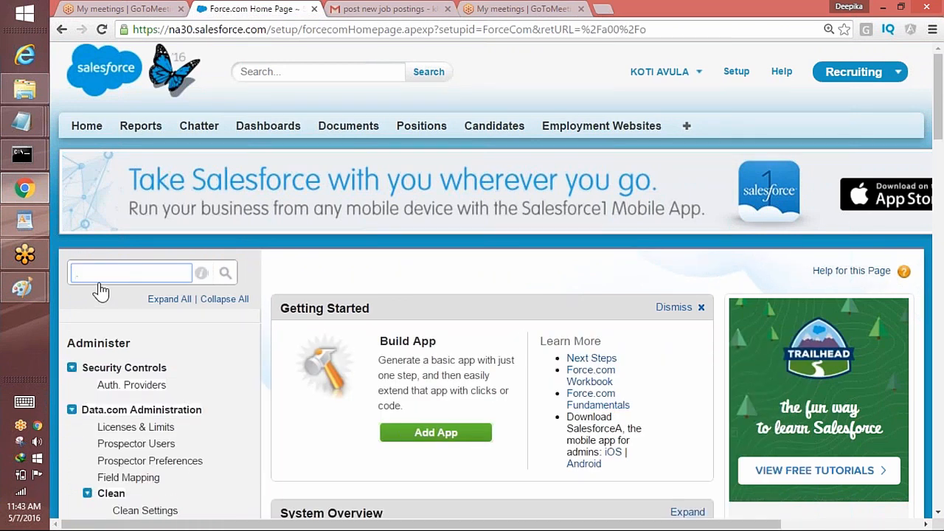
text(approval)
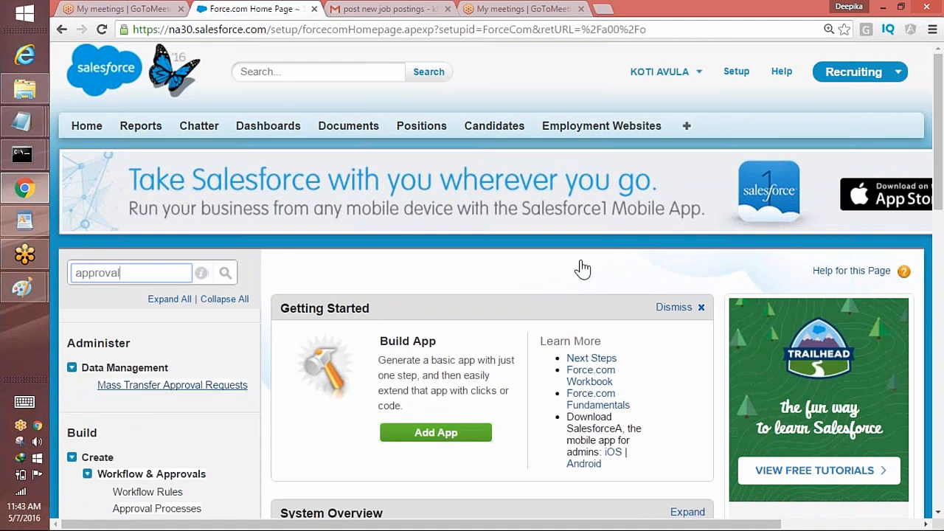
drag(935, 188, 935, 253)
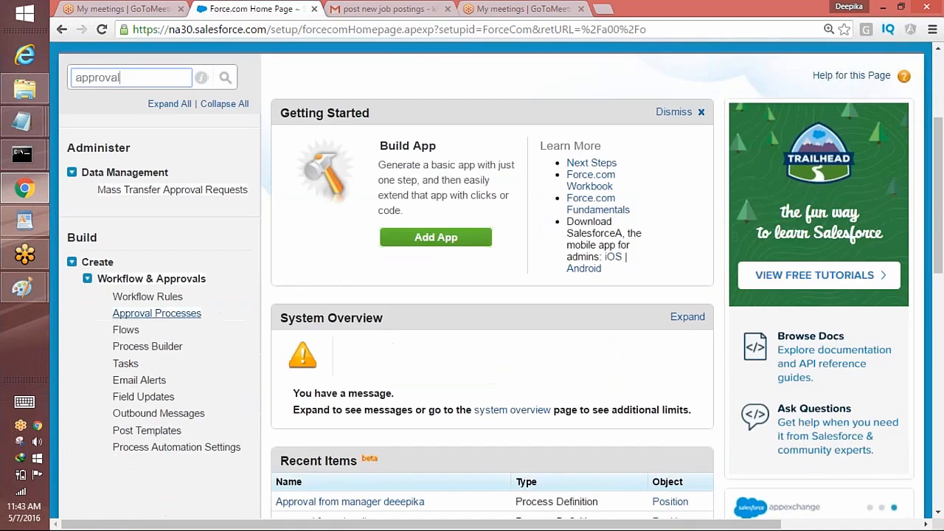
click(157, 312)
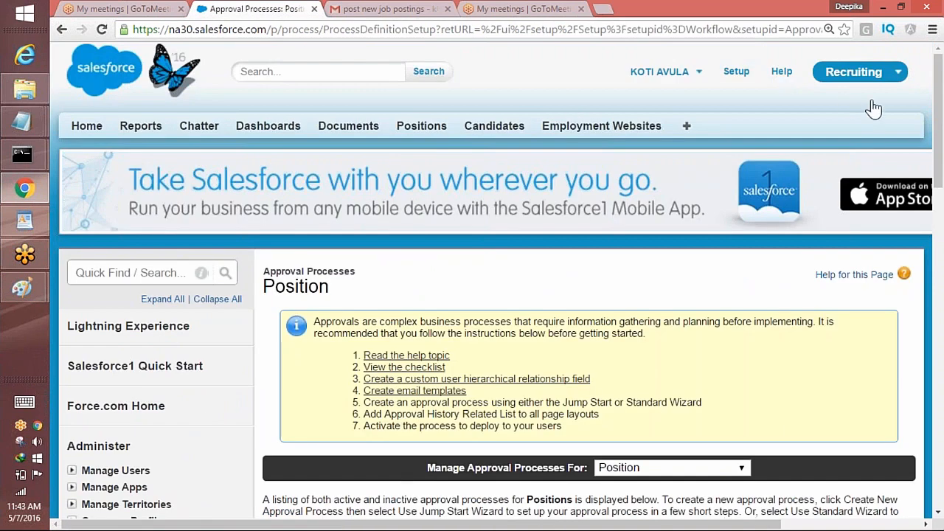
drag(936, 118, 937, 190)
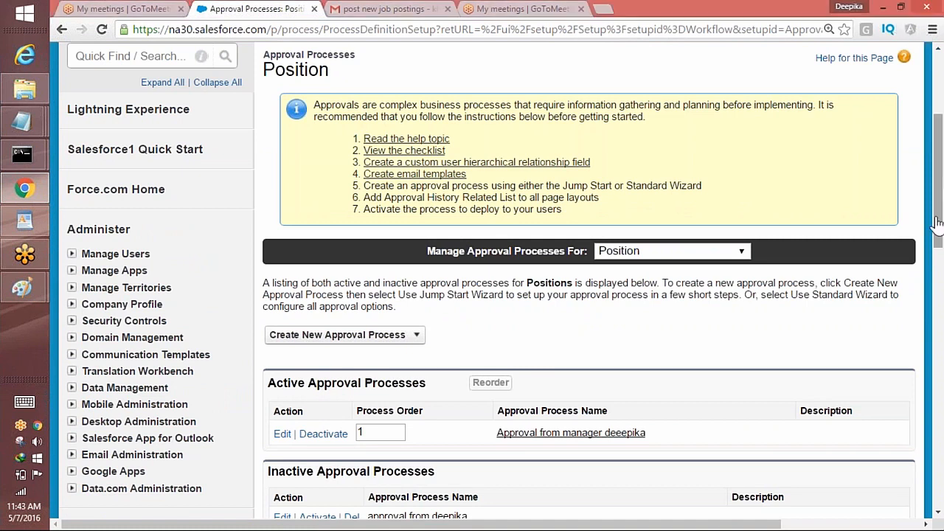
mouse_move(937, 221)
mouse_down()
mouse_move(937, 272)
mouse_move(938, 166)
mouse_move(938, 205)
mouse_up()
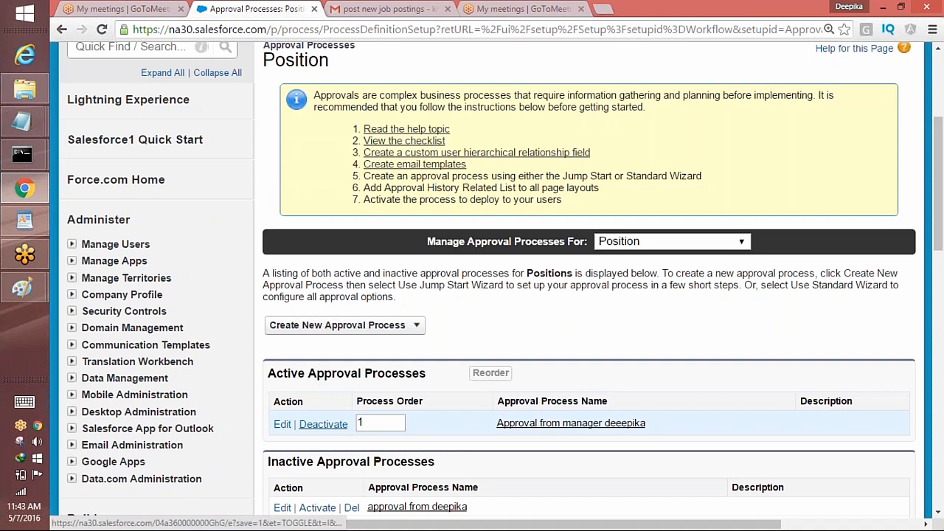
- Deactivate the manager approval process and start a new one with the Standard Setup Wizard
click(323, 424)
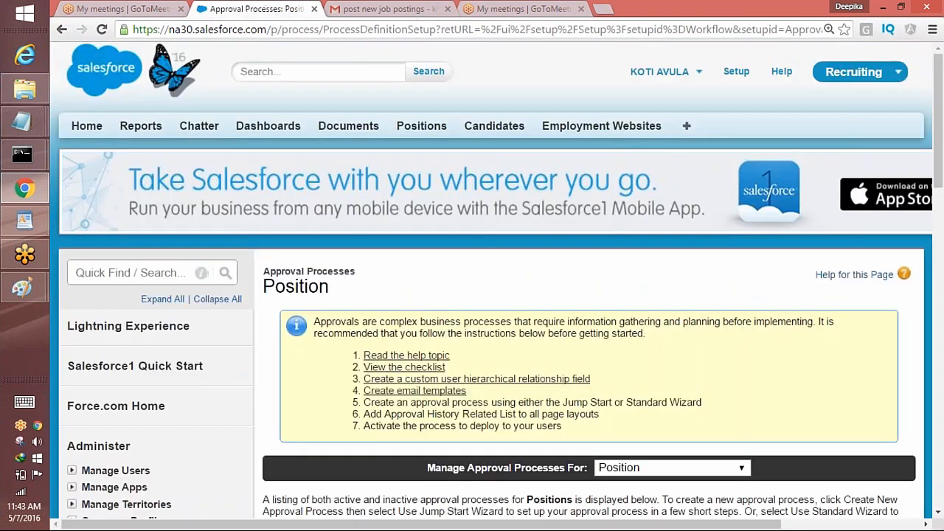
drag(937, 169, 935, 276)
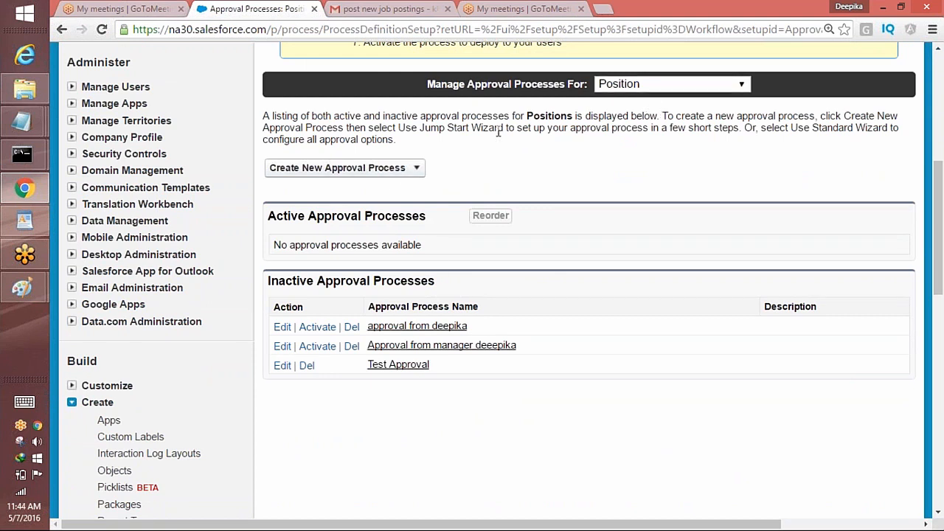
click(365, 169)
click(332, 205)
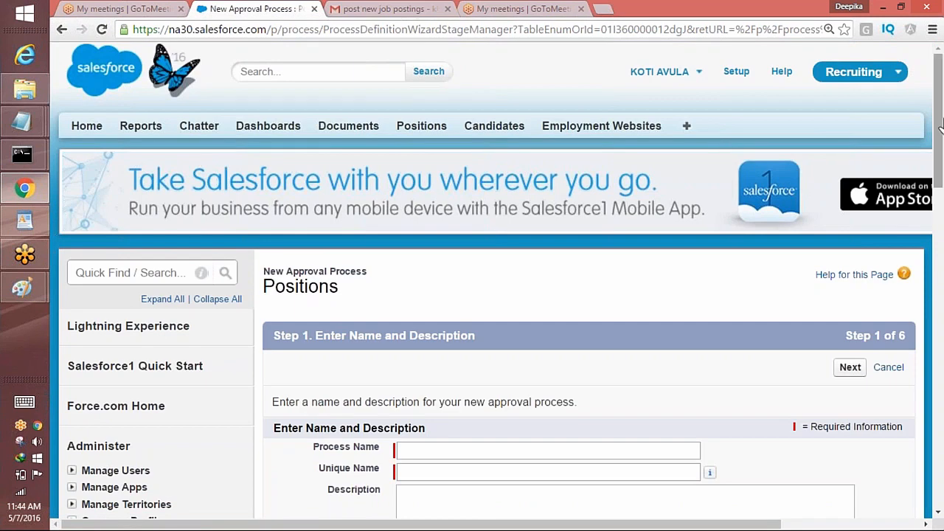
- Name the process 'Two step approval process' and continue to entry criteria
scroll(569, 248, down, 3)
click(532, 271)
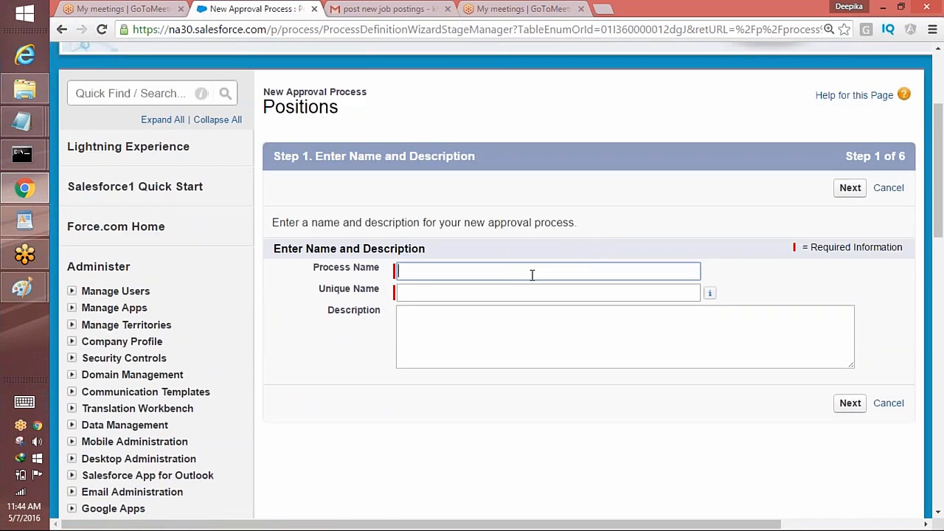
text(Two step approval process)
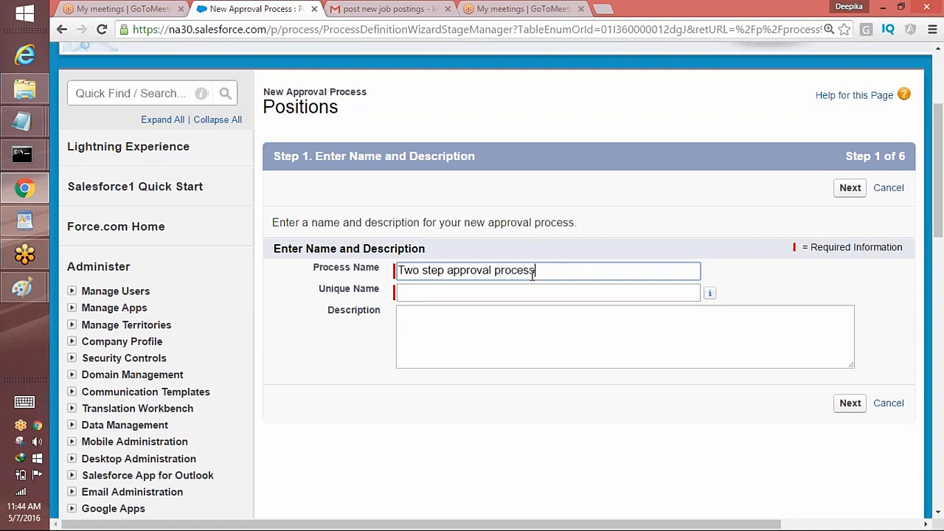
key(Tab)
click(849, 405)
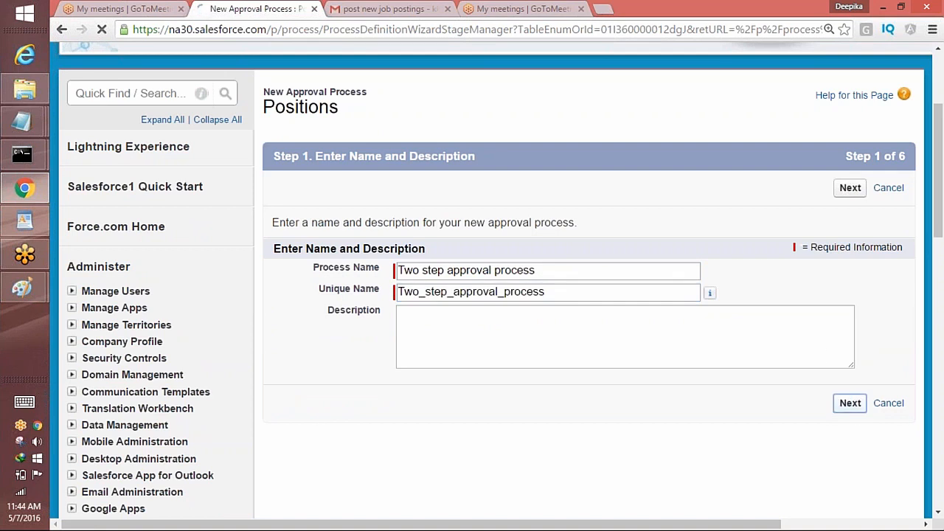
- Set the entry criterion Position: Max Pay greater than 100000 and proceed
scroll(939, 235, down, 3)
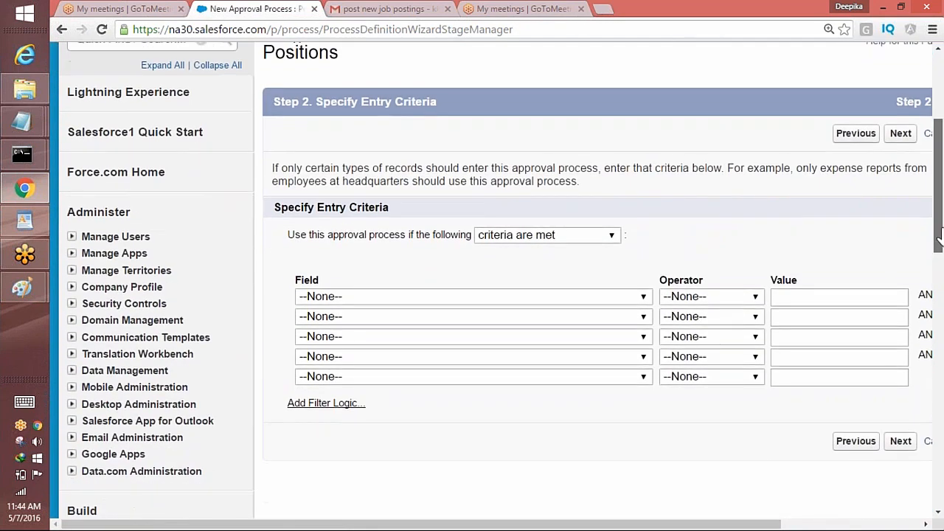
click(573, 299)
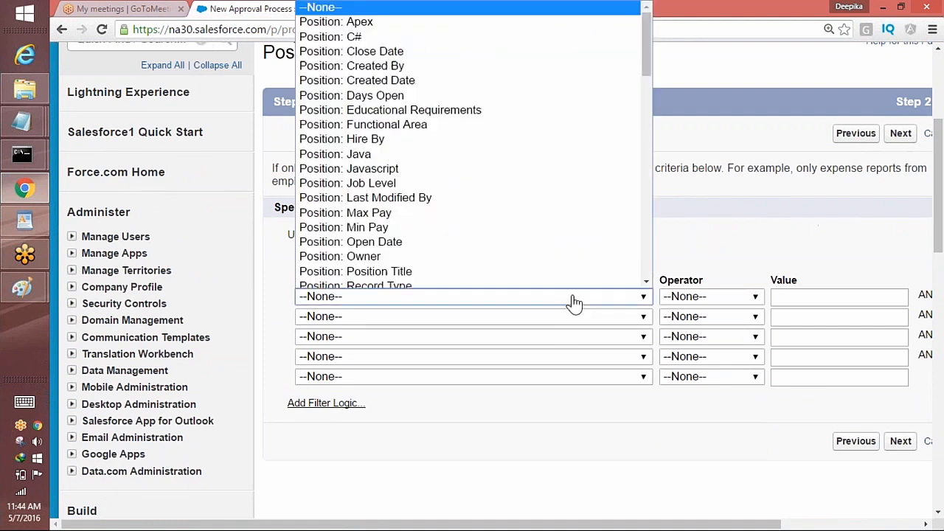
click(521, 214)
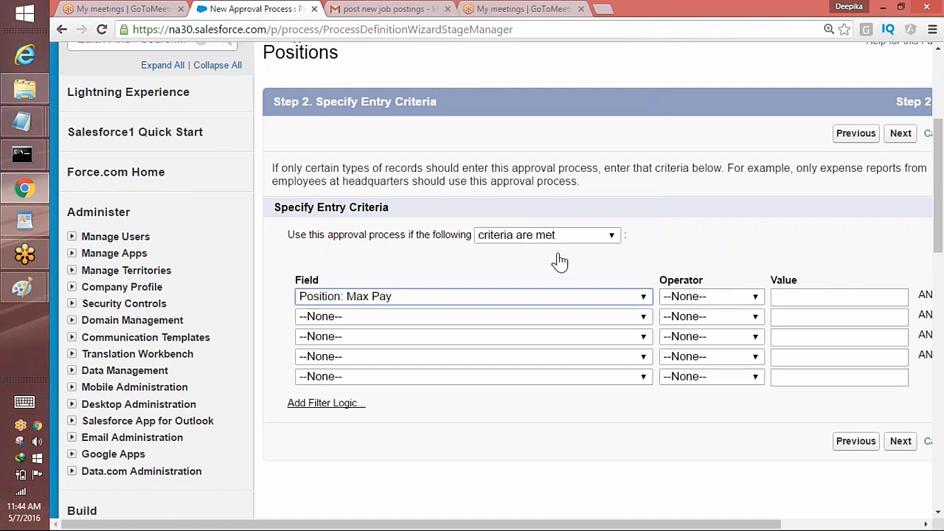
click(724, 300)
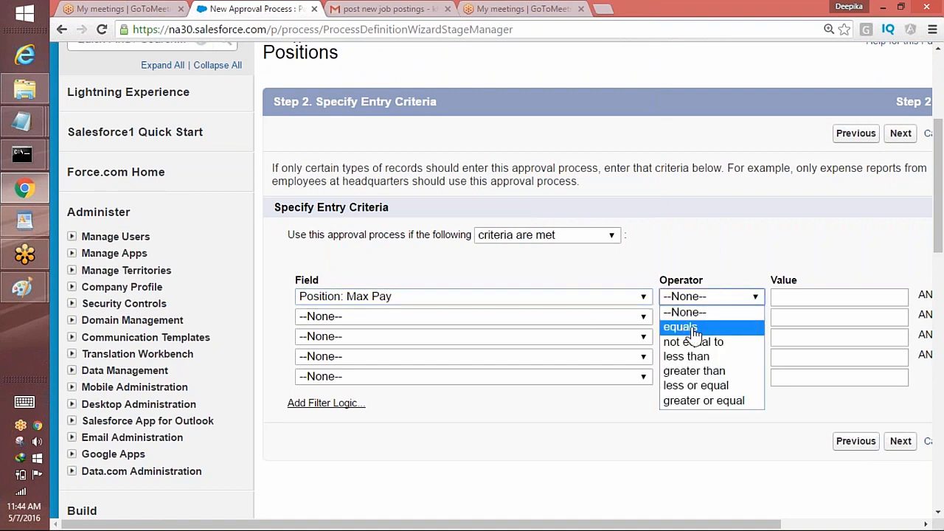
click(705, 371)
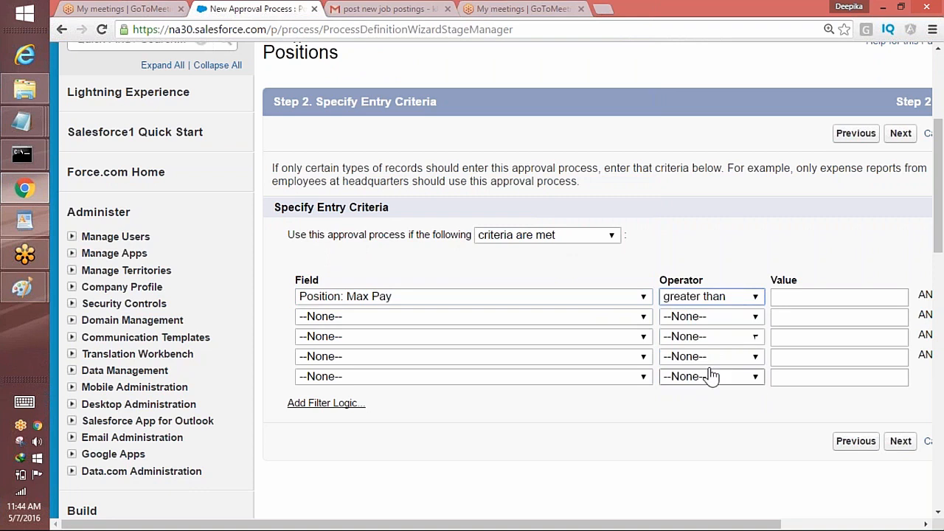
click(803, 298)
text(100000)
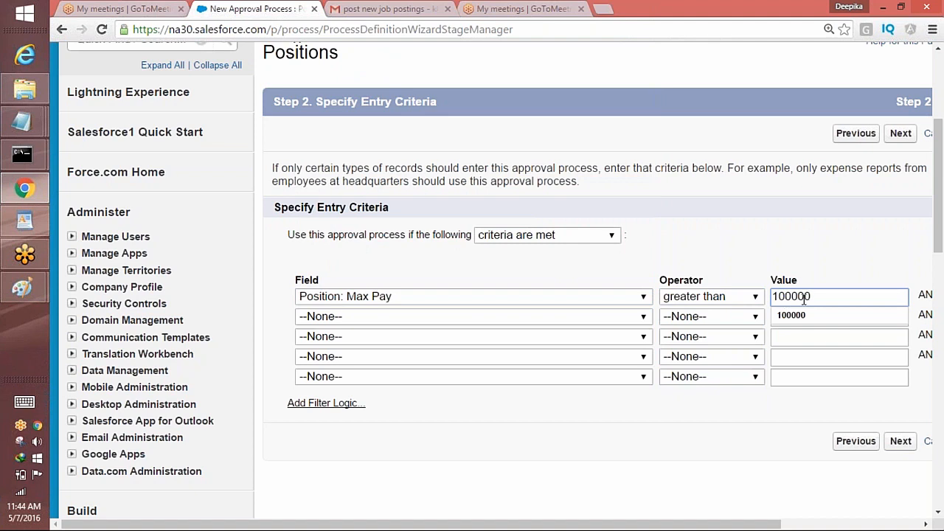
click(900, 441)
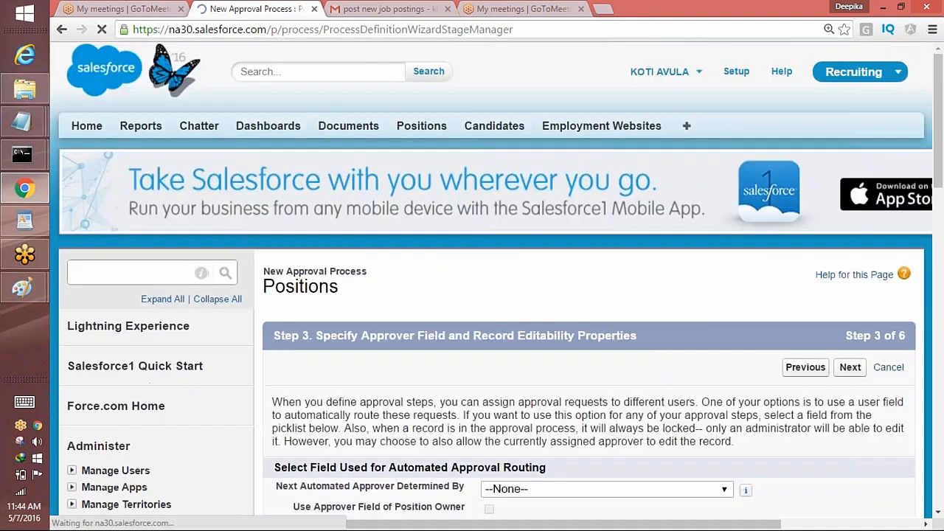
- Pass the approver field step and choose the HTML Recruiting email template
scroll(435, 197, down, 5)
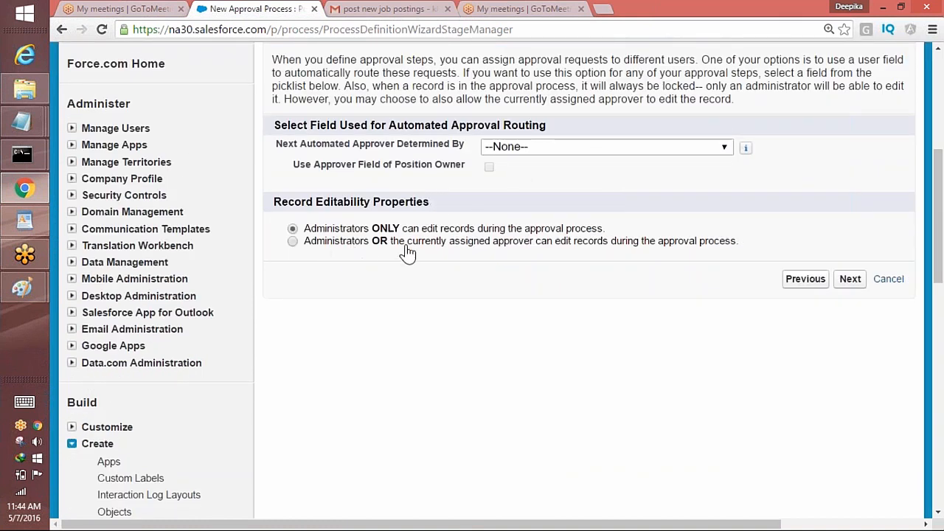
click(850, 279)
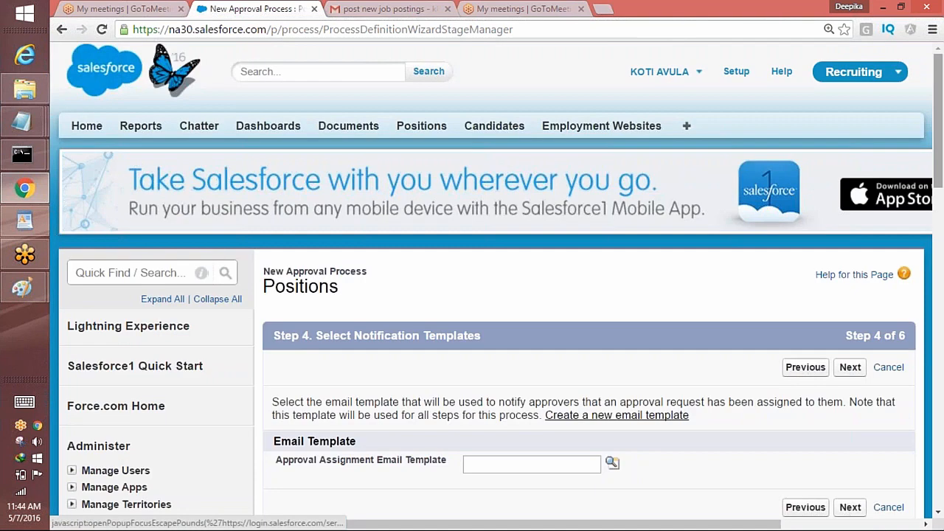
scroll(486, 232, down, 3)
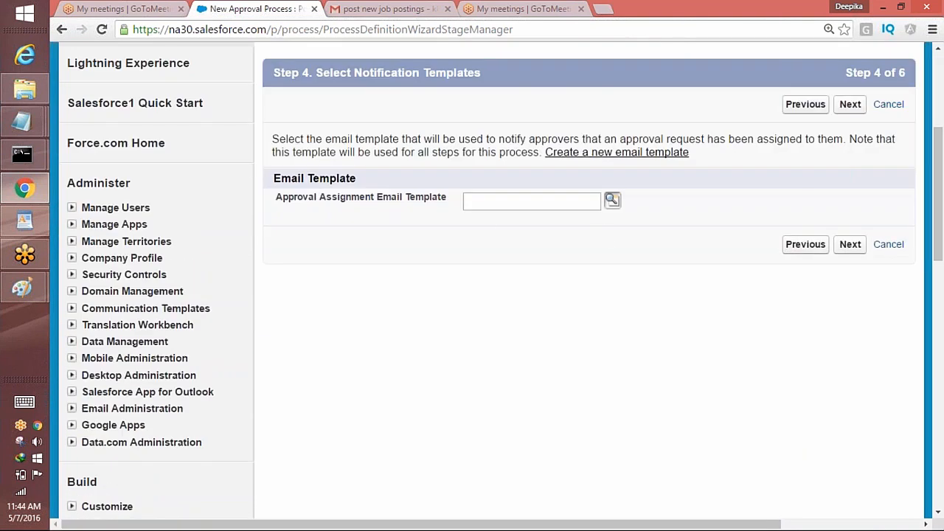
click(612, 199)
click(433, 379)
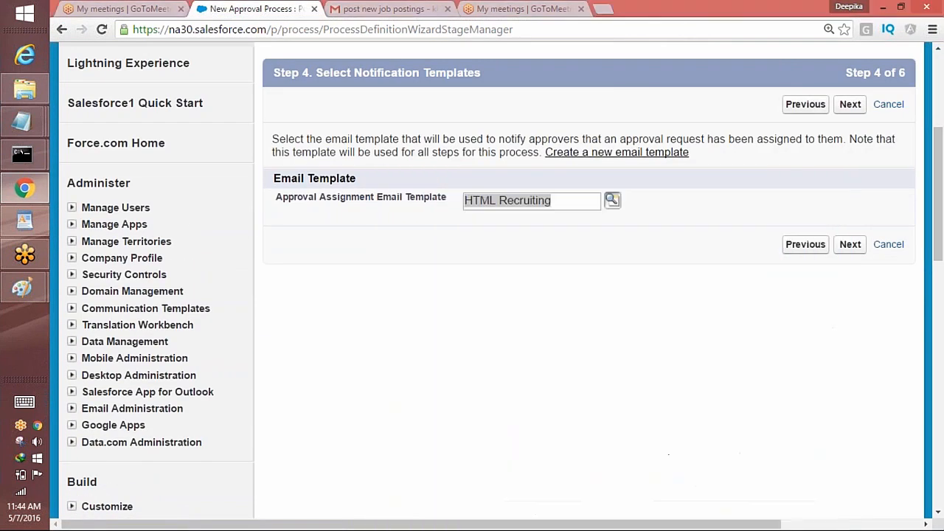
click(850, 244)
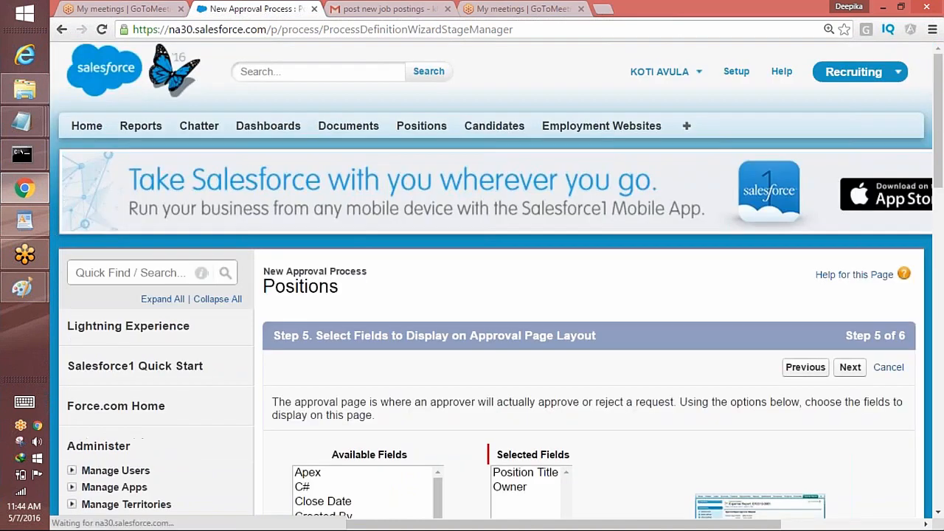
- Add Max Pay, Min Pay, Functional Area and Status to the approval page fields
scroll(939, 212, down, 1)
scroll(938, 212, down, 4)
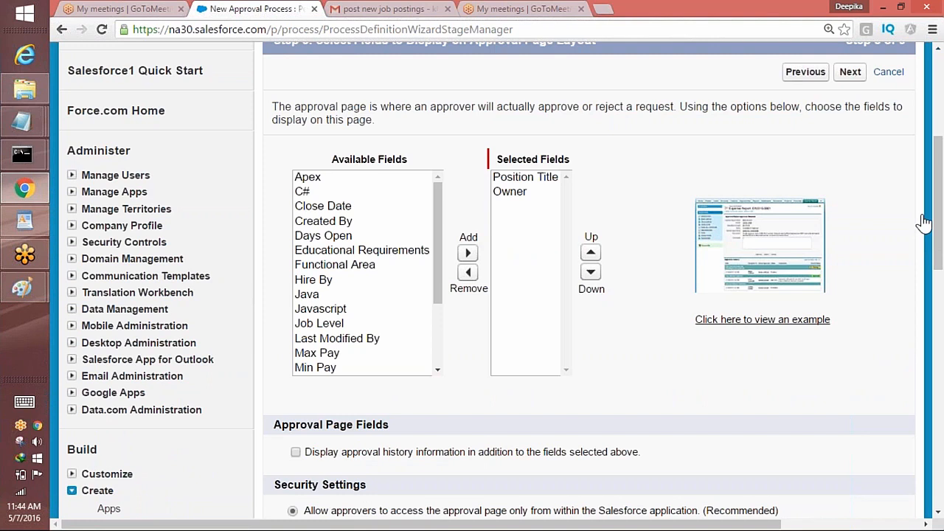
click(329, 355)
double_click(329, 354)
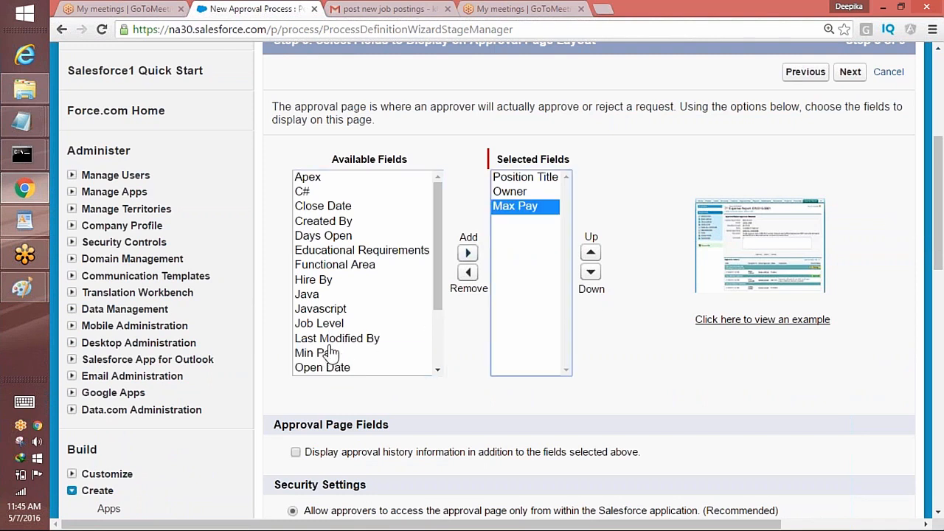
click(329, 355)
click(468, 254)
click(367, 265)
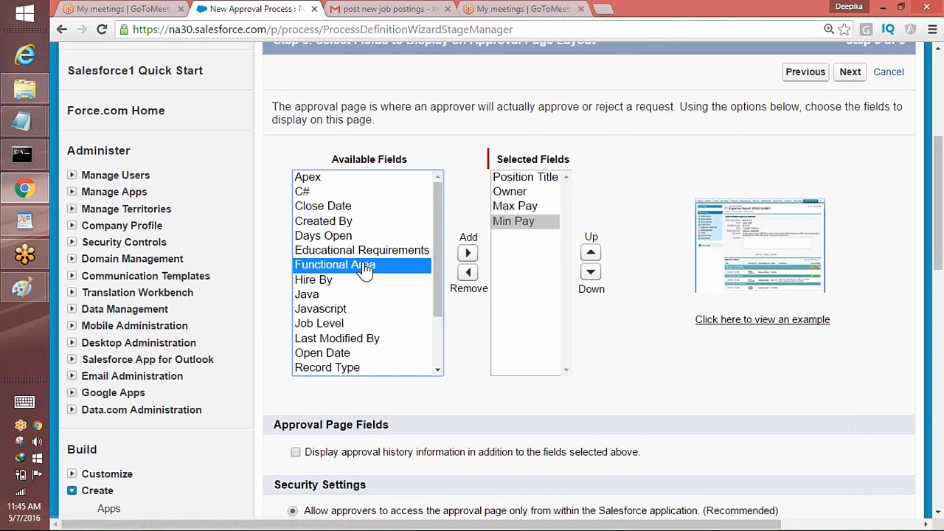
click(469, 255)
scroll(438, 246, down, 2)
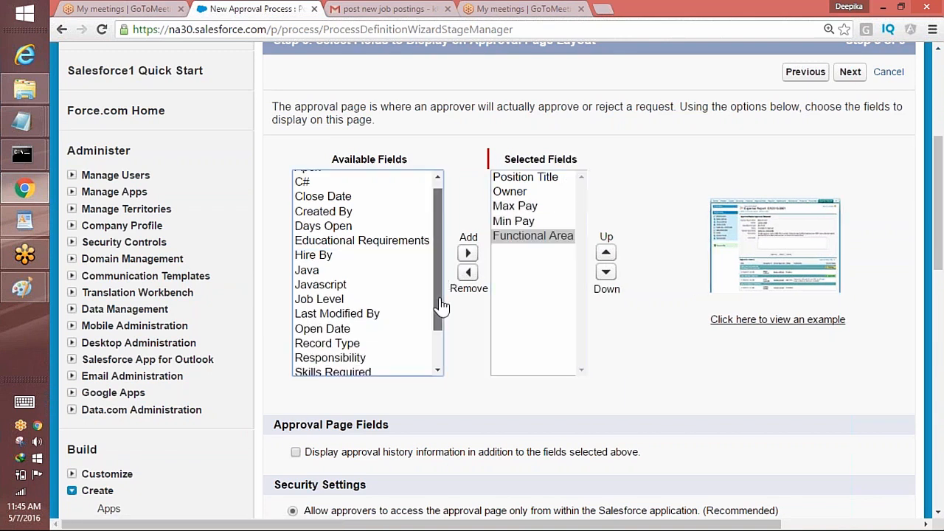
click(339, 327)
click(324, 340)
click(467, 253)
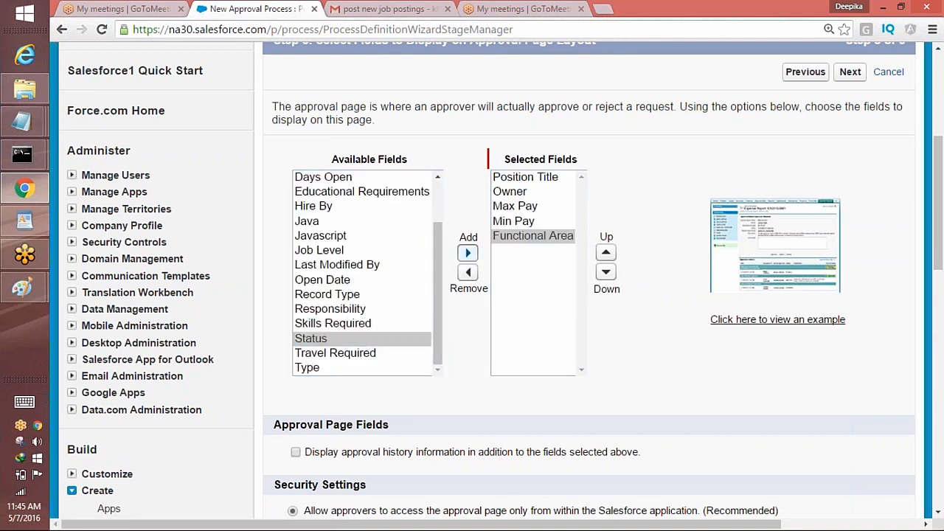
- Include approval history on the approval page and continue
drag(939, 241, 938, 305)
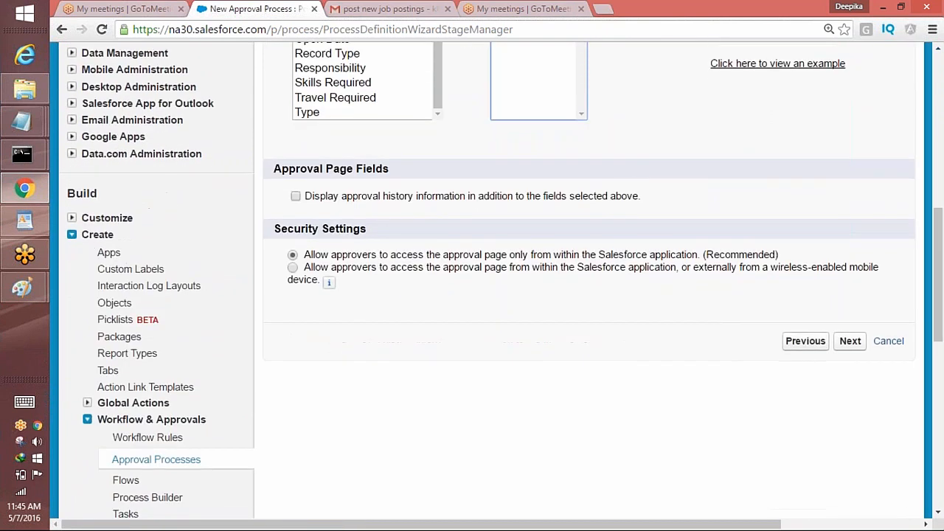
click(295, 195)
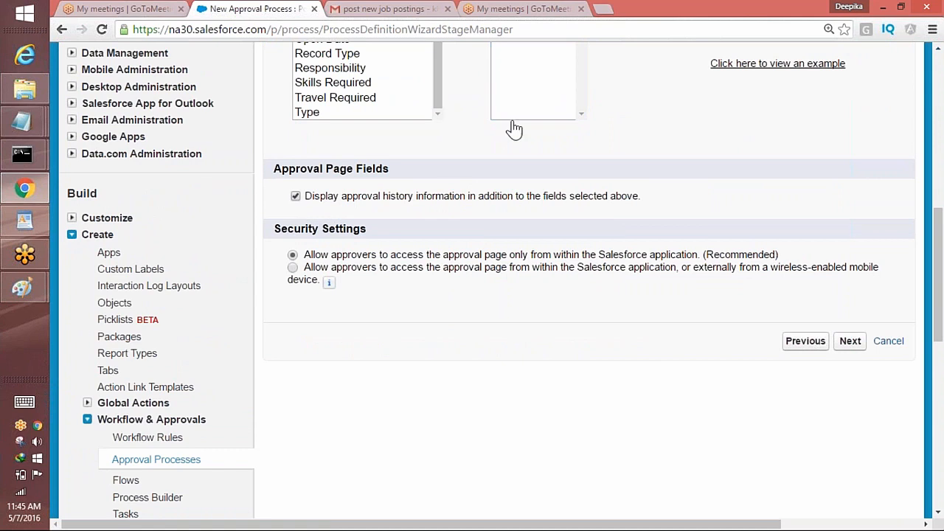
click(849, 341)
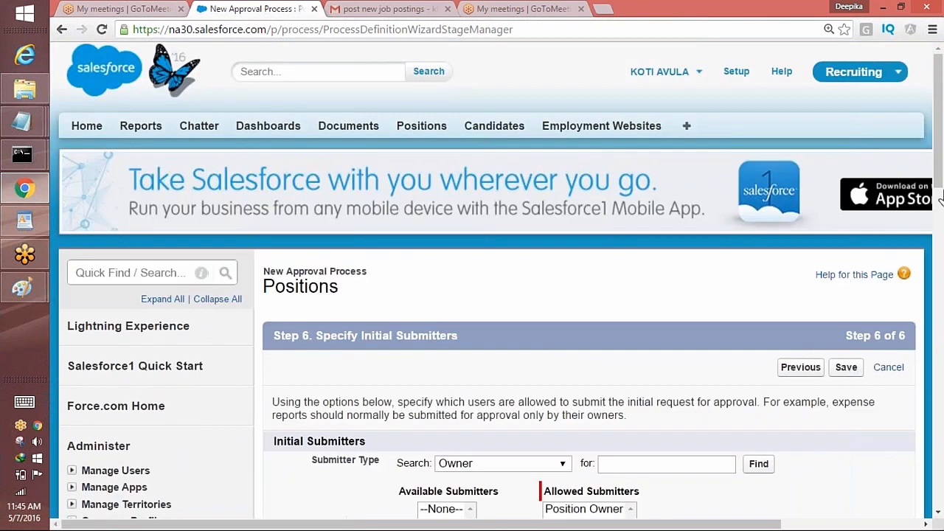
- Keep Owner as the allowed submitter and save the approval process
drag(941, 173, 940, 241)
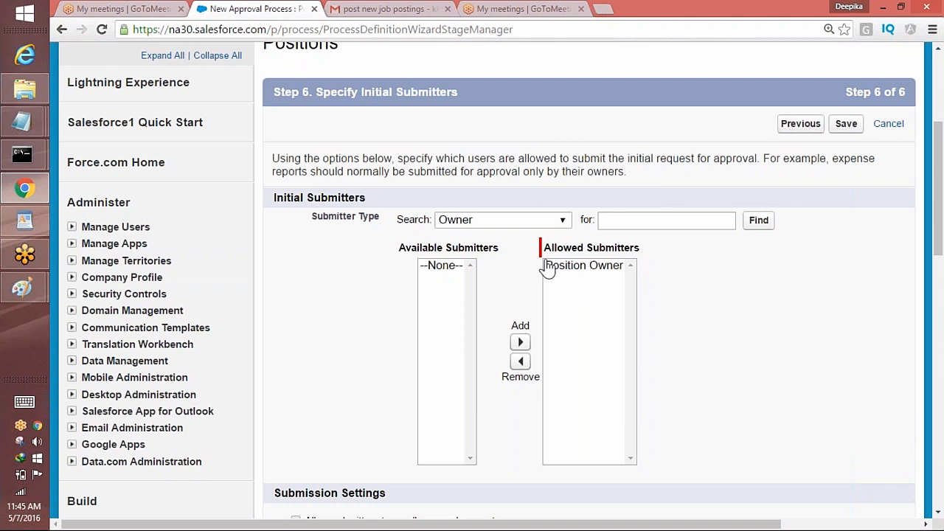
click(508, 222)
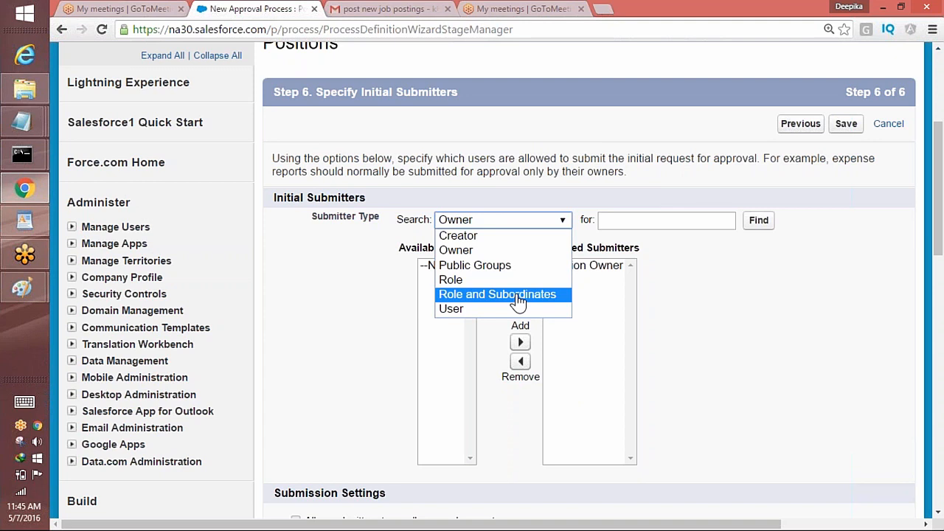
click(709, 269)
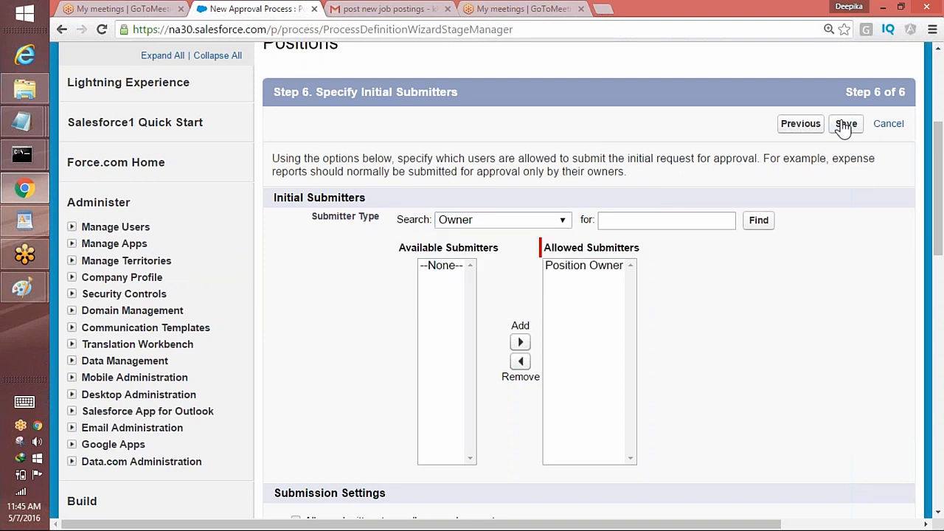
drag(938, 213, 933, 292)
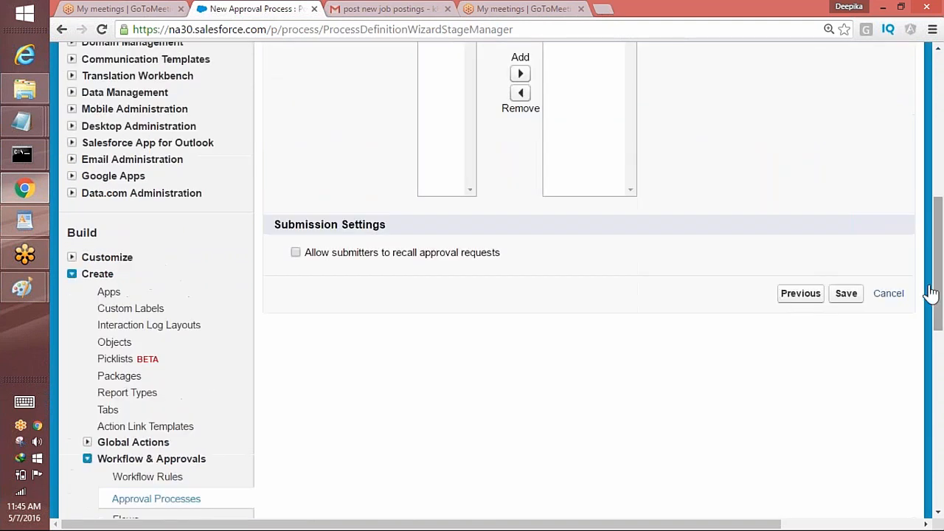
click(845, 294)
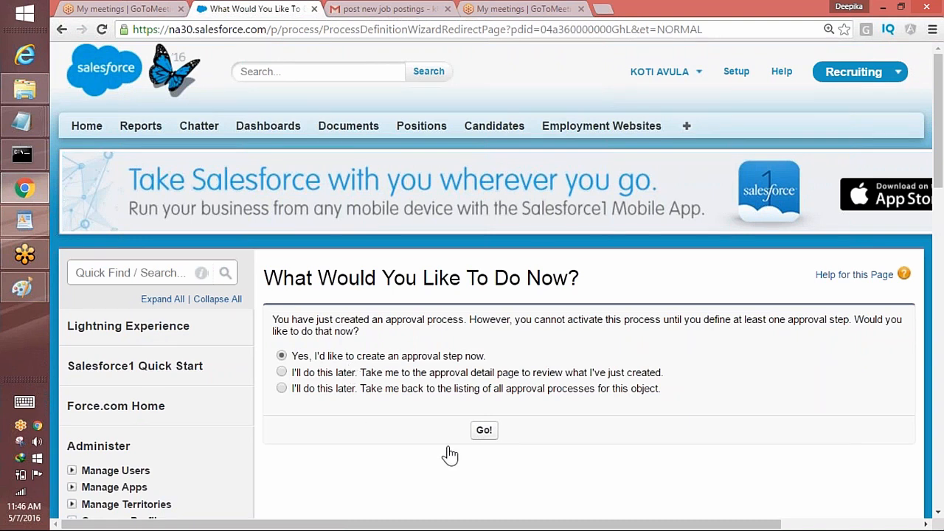
- Start a new approval step and name it after its approver, auto-filling the unique name
click(484, 430)
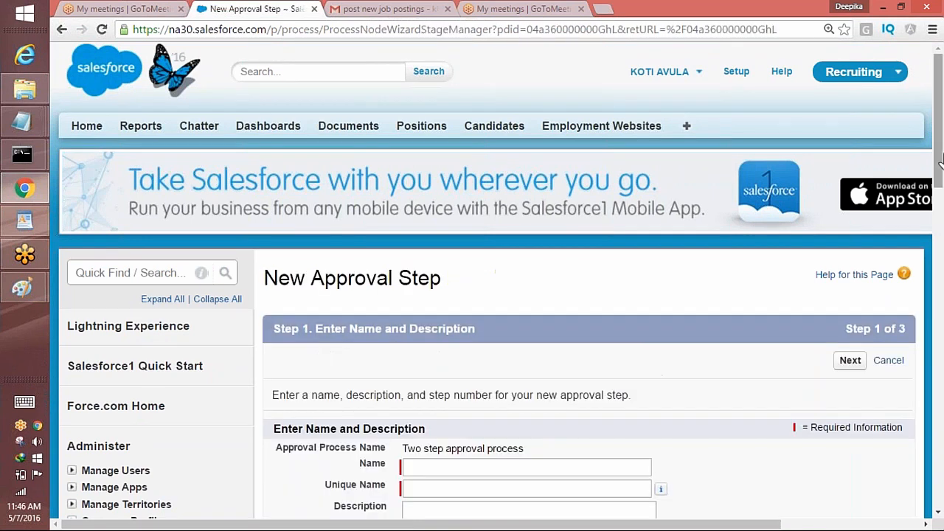
drag(939, 171, 939, 177)
scroll(359, 295, down, 2)
click(415, 285)
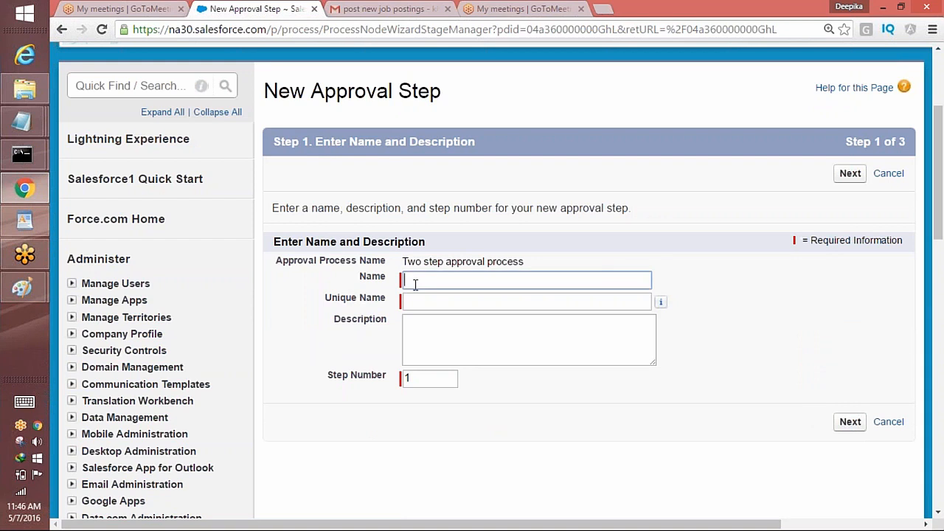
text(approval fro)
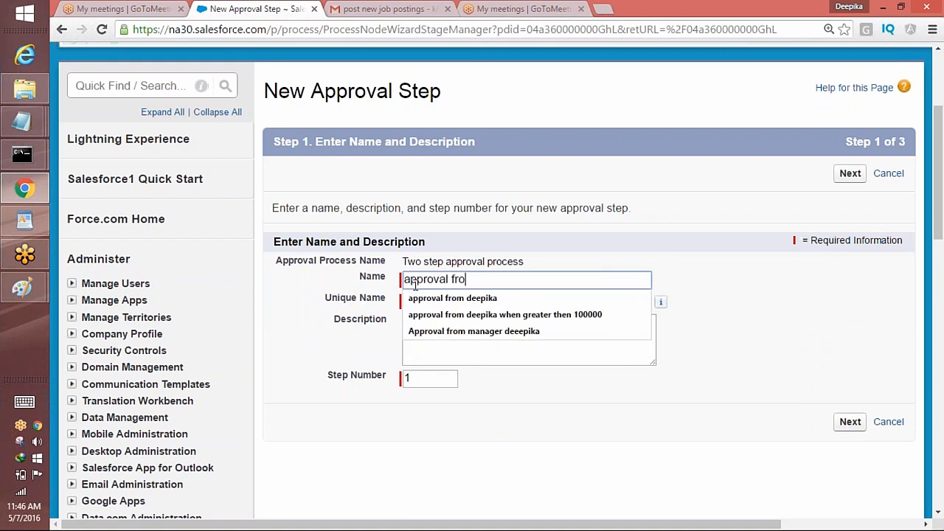
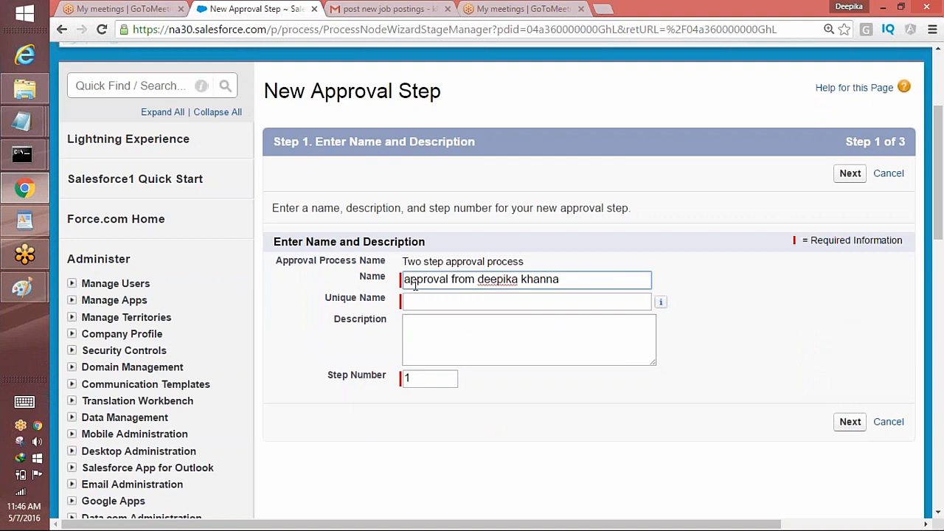
key(Tab)
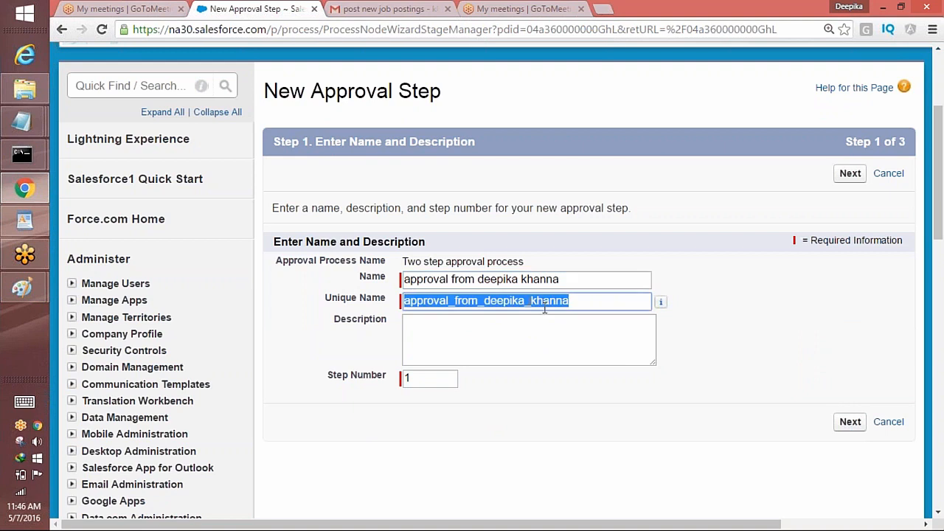
click(850, 422)
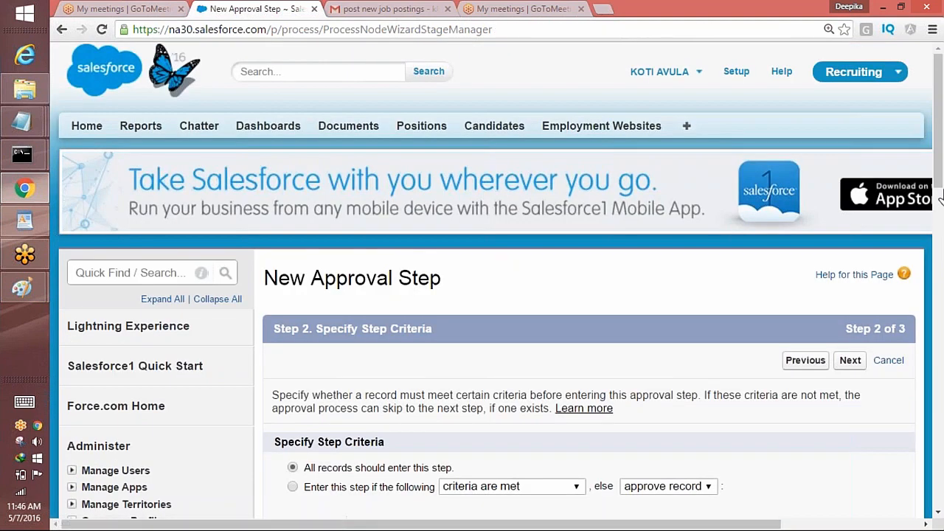
- Enter this step only when criteria are met: Max Pay greater than 120000
drag(939, 163, 941, 231)
drag(456, 257, 304, 262)
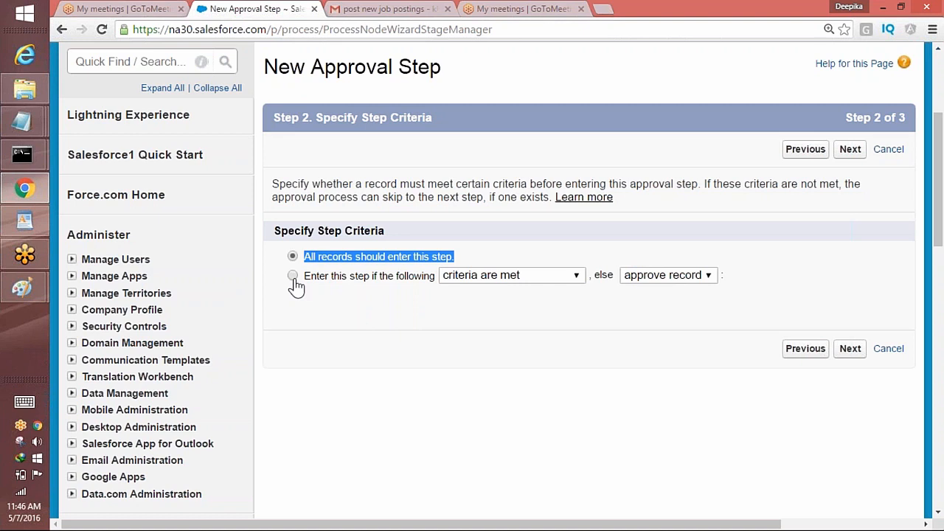
click(295, 278)
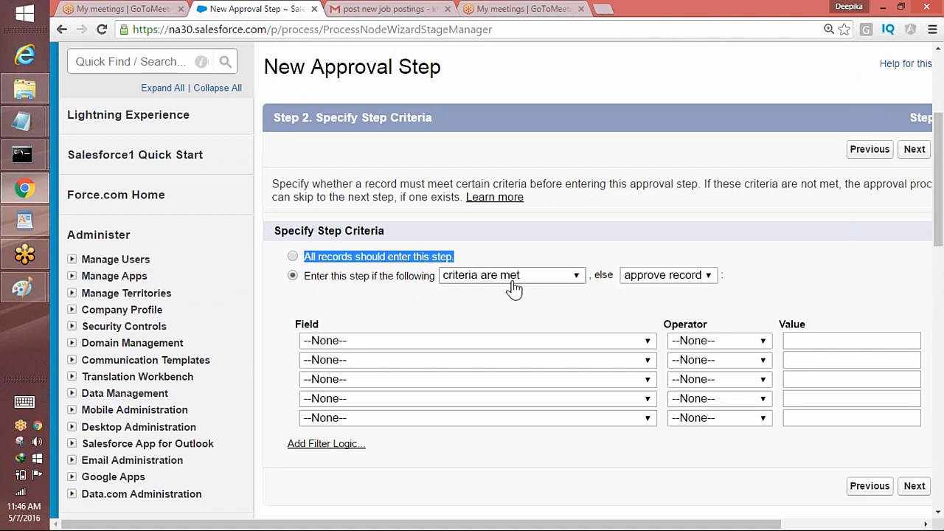
click(438, 340)
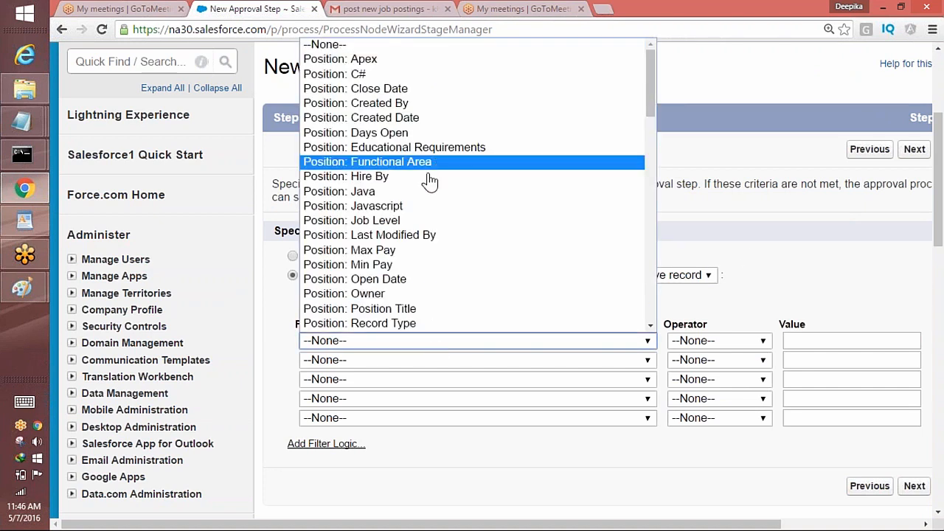
click(416, 252)
click(814, 340)
text(120000)
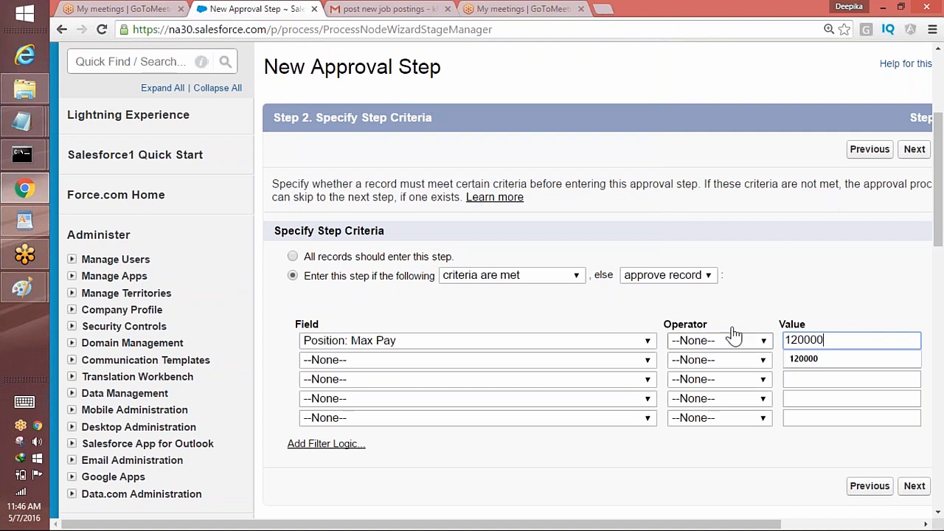
click(915, 486)
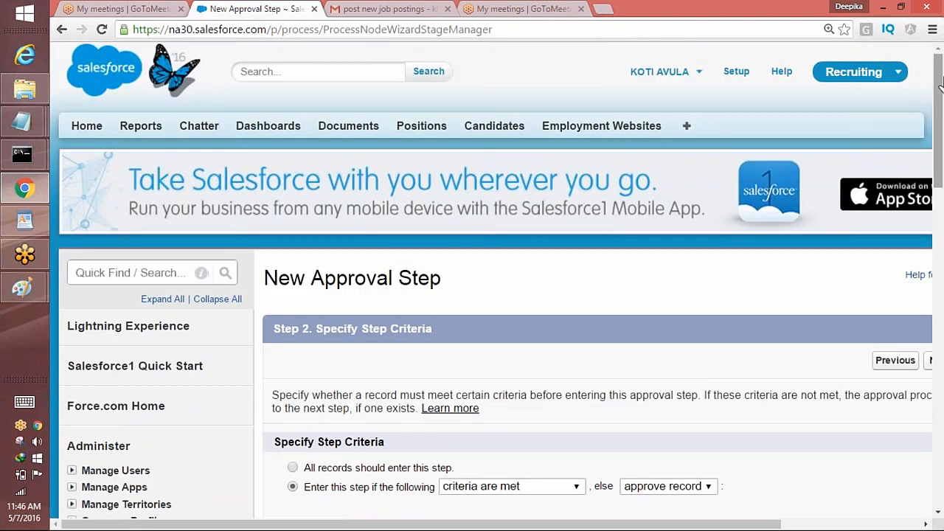
scroll(941, 107, down, 1)
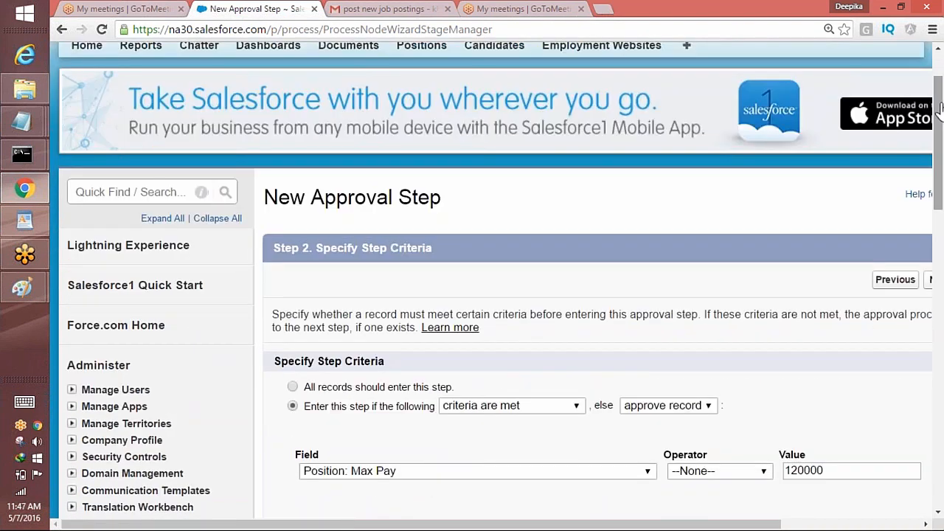
scroll(940, 107, down, 3)
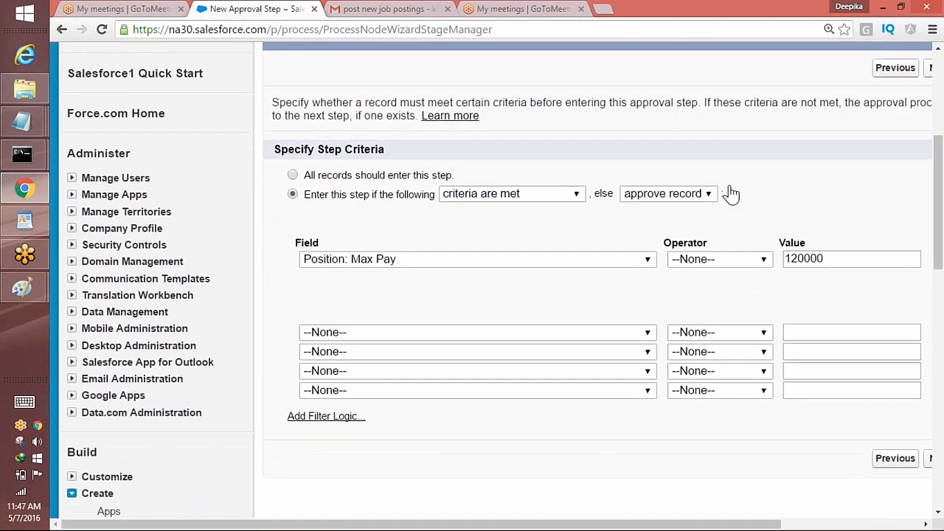
click(713, 260)
click(694, 336)
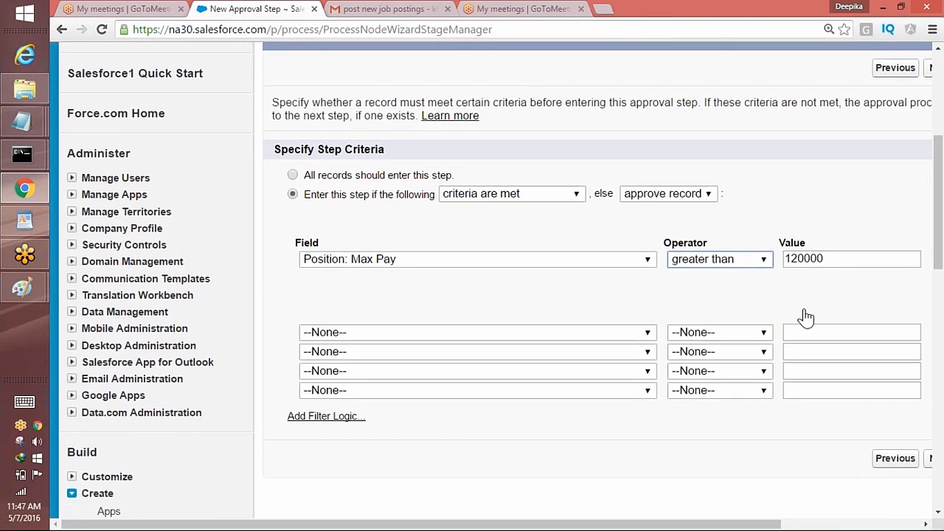
drag(727, 526, 832, 526)
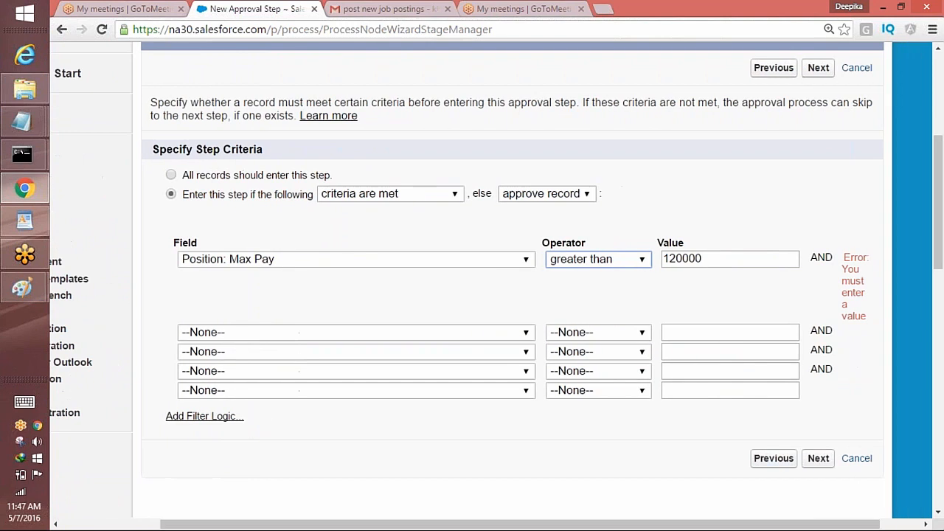
- Assign a specific user automatically as the step's approver and save the step
click(820, 461)
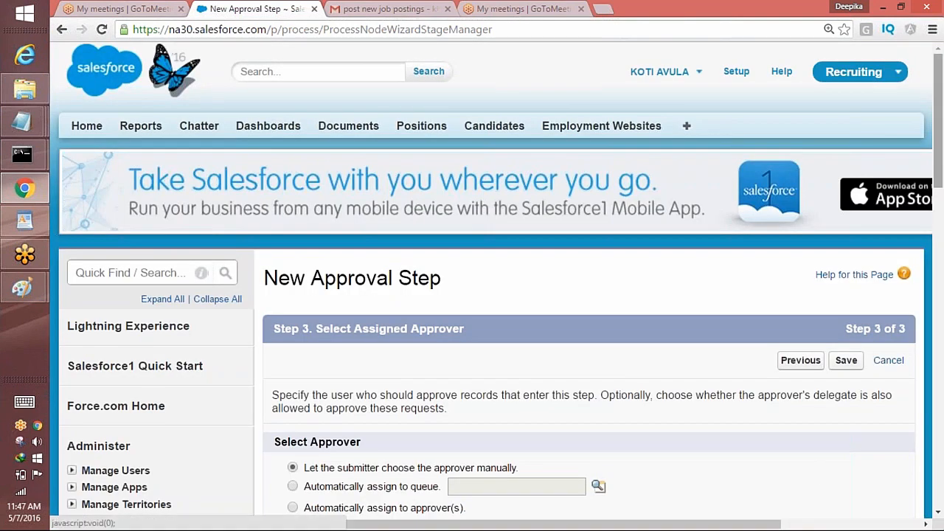
drag(939, 174, 939, 261)
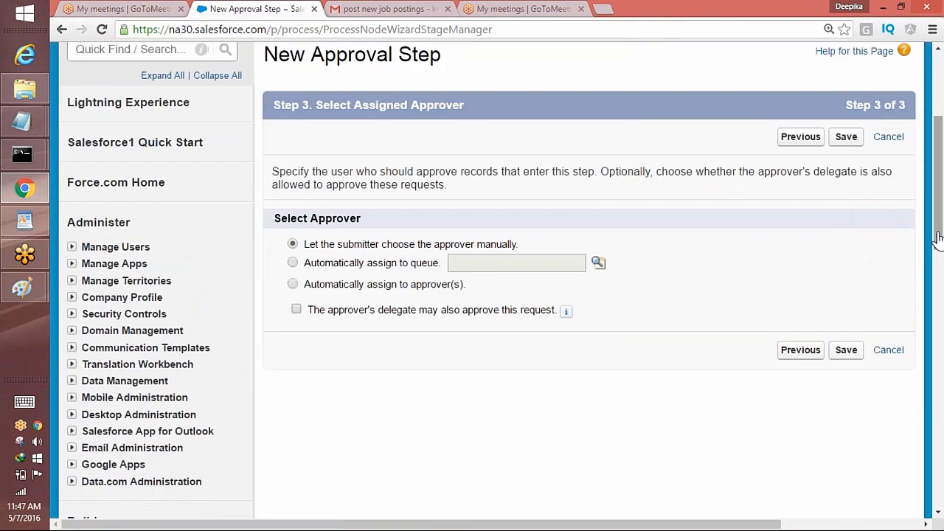
click(293, 284)
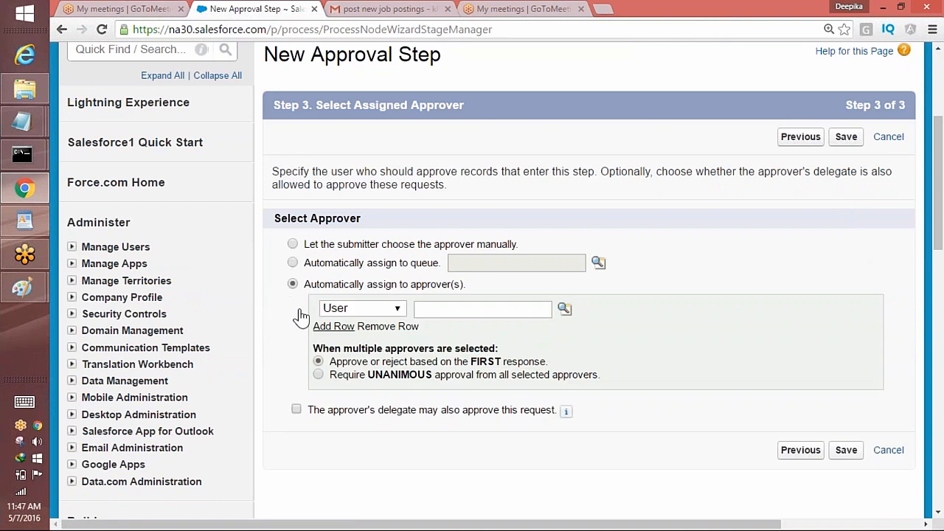
click(428, 309)
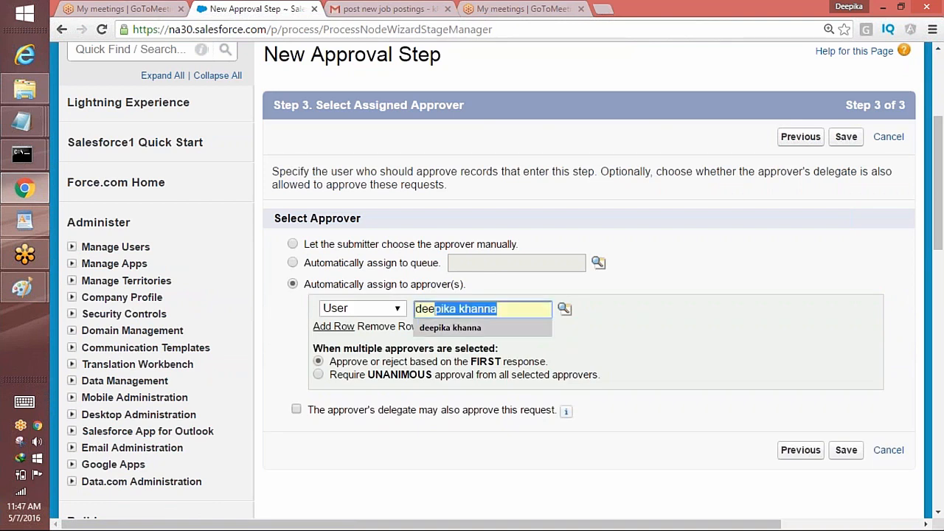
click(461, 327)
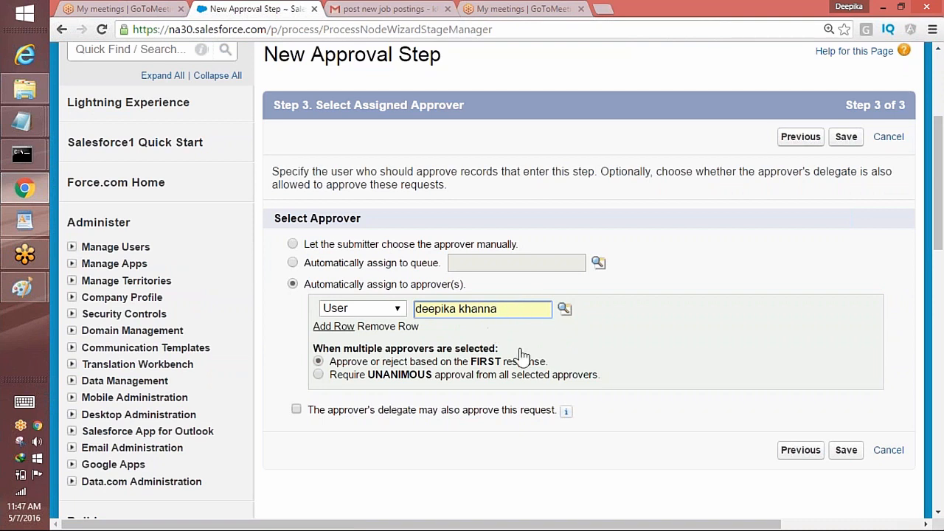
click(846, 450)
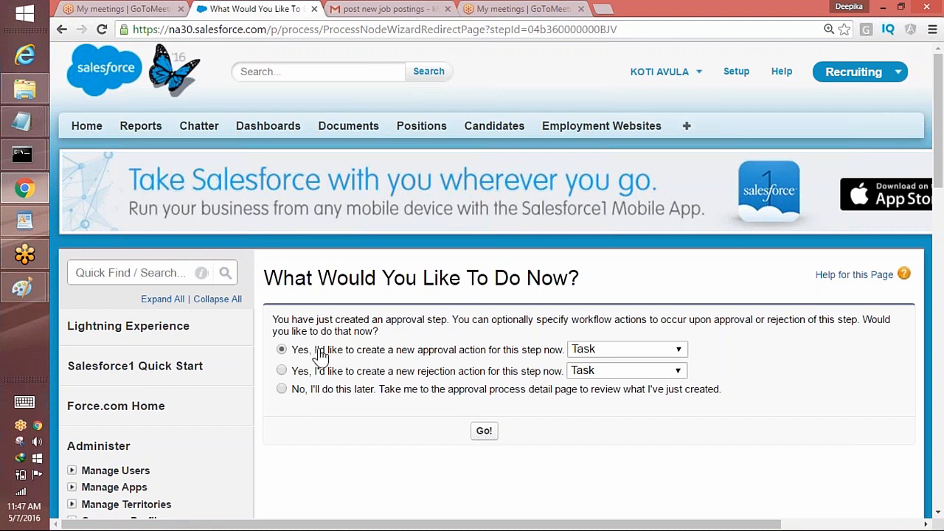
- Skip adding approval or rejection actions for now and go to the process detail page
click(605, 354)
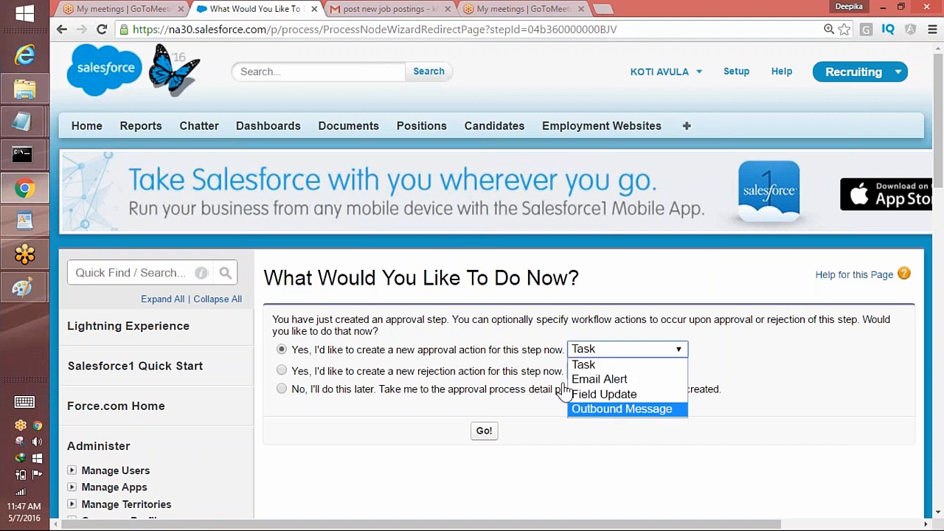
click(500, 371)
drag(499, 373, 282, 389)
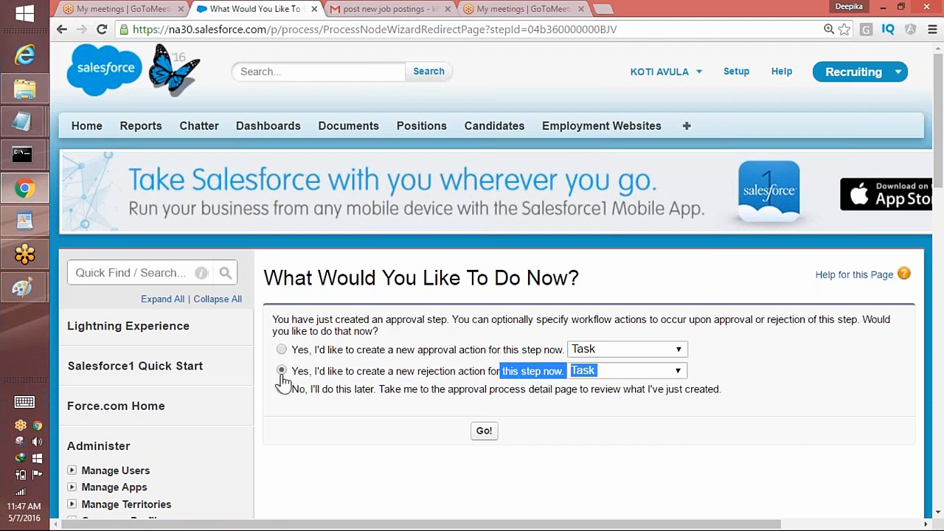
click(293, 393)
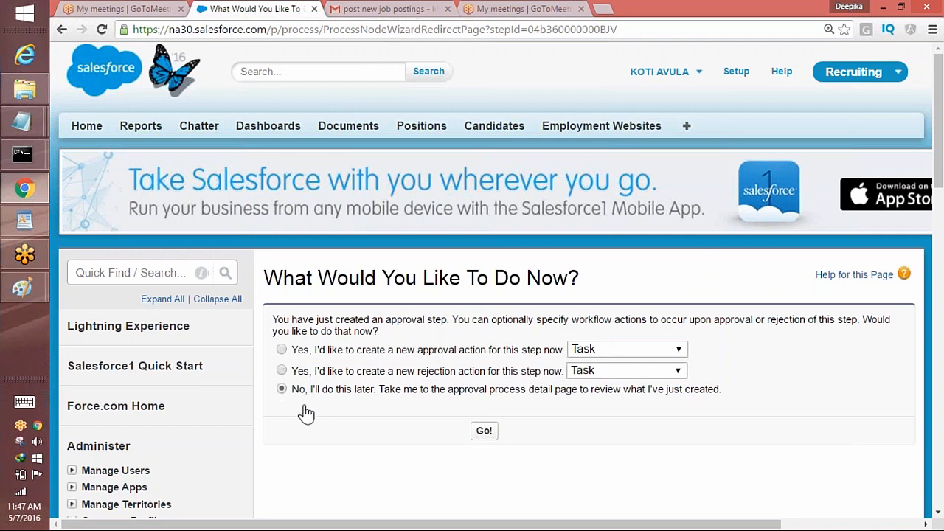
click(484, 433)
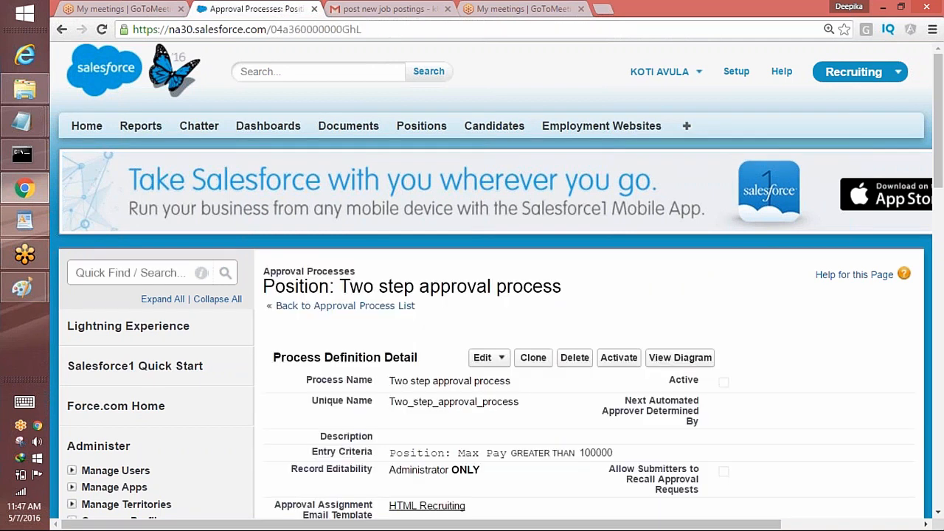
drag(939, 156, 931, 289)
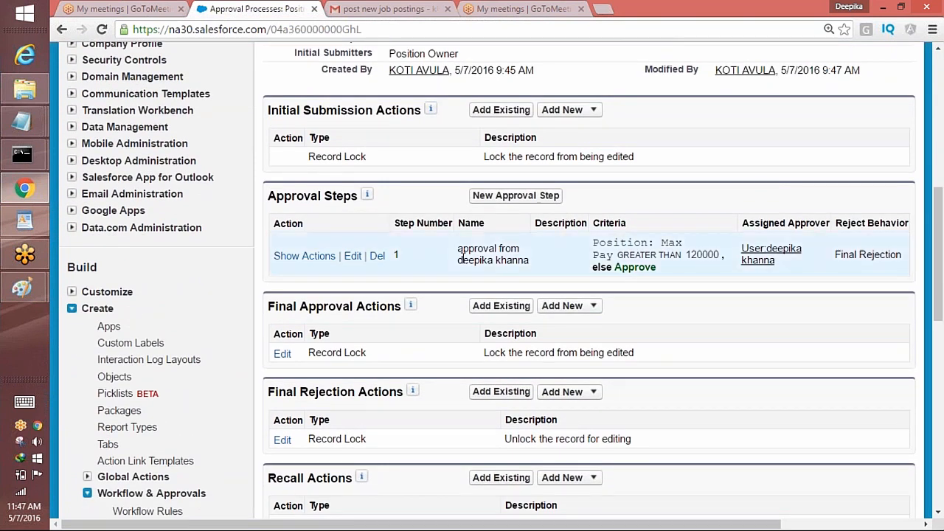
drag(458, 255, 538, 264)
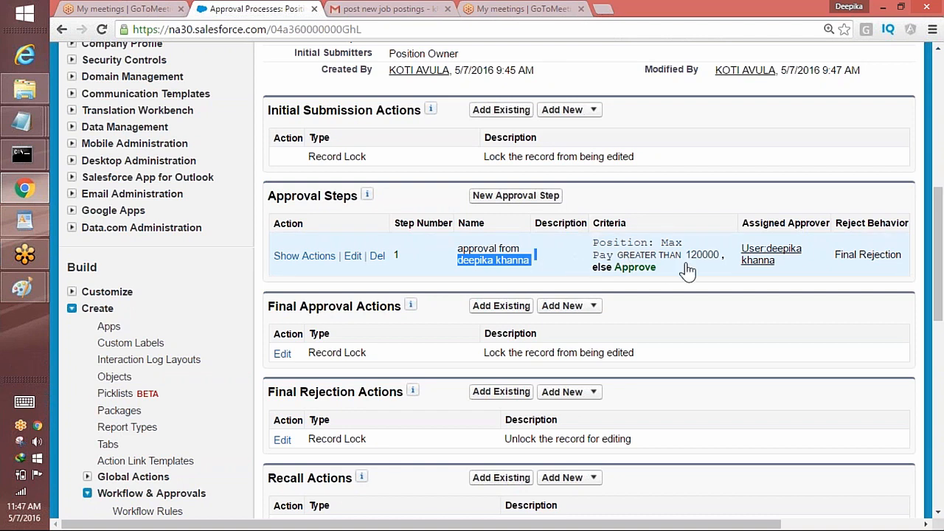
drag(691, 255, 725, 255)
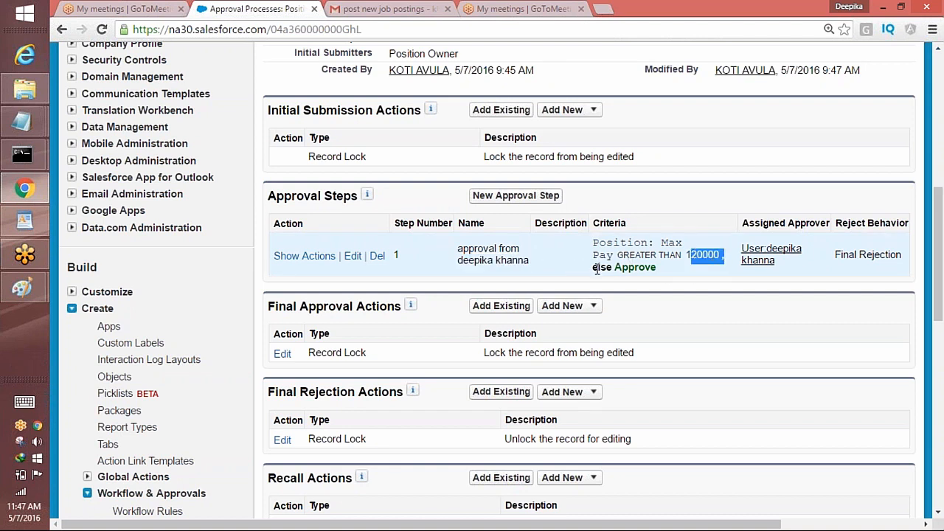
drag(594, 268, 657, 268)
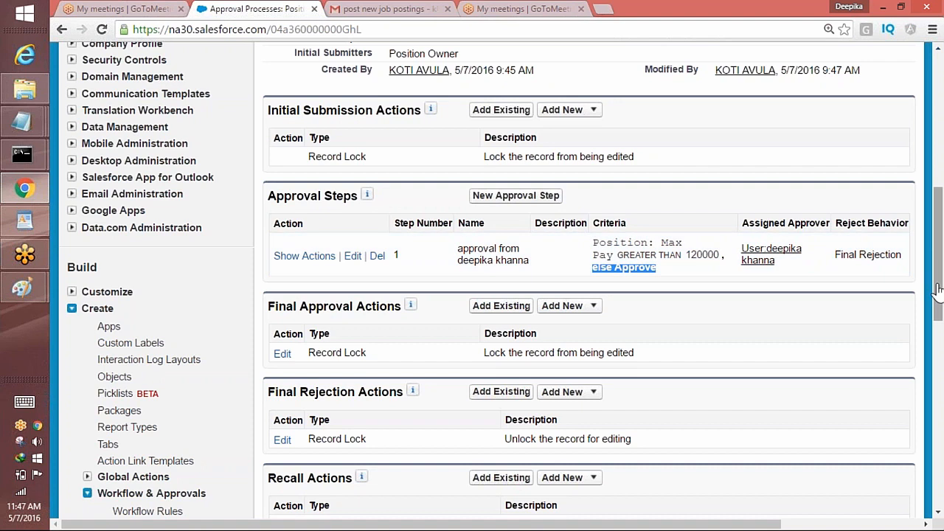
drag(937, 290, 937, 66)
- Search Setup Quick Find for 'user', open the All Users list and start a new user
click(138, 274)
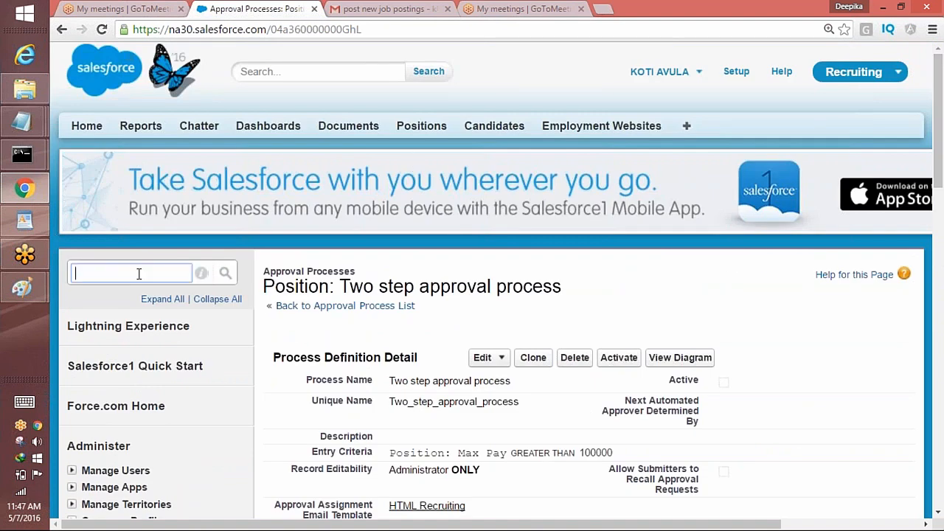
text(user)
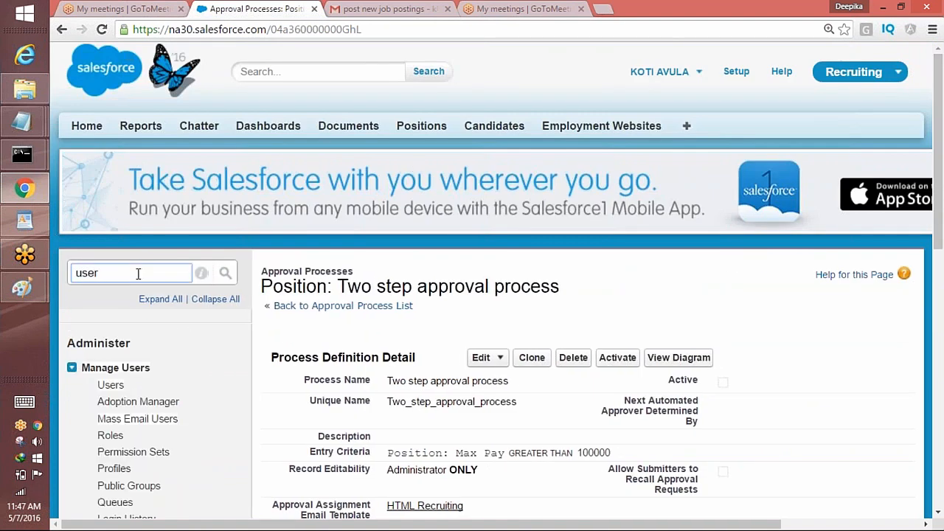
drag(122, 274, 73, 274)
mouse_move(22, 288)
text(user)
click(110, 384)
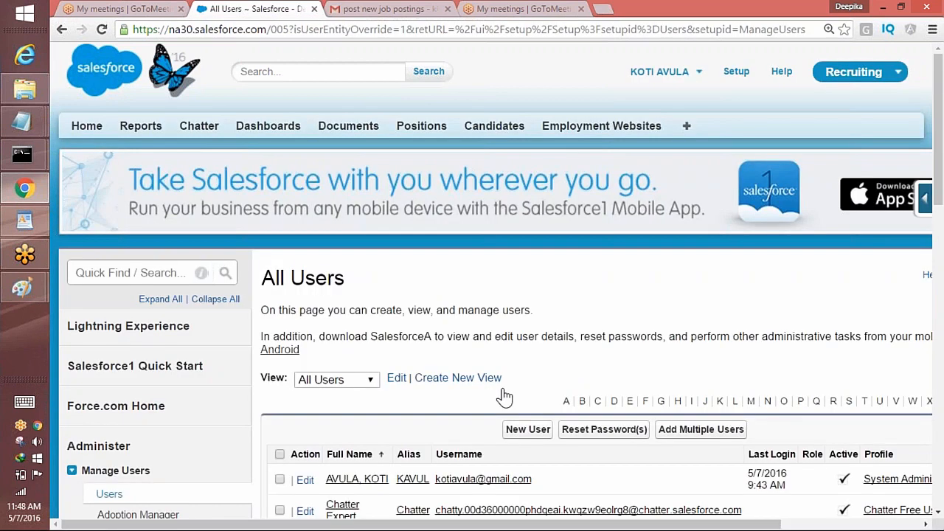
click(528, 429)
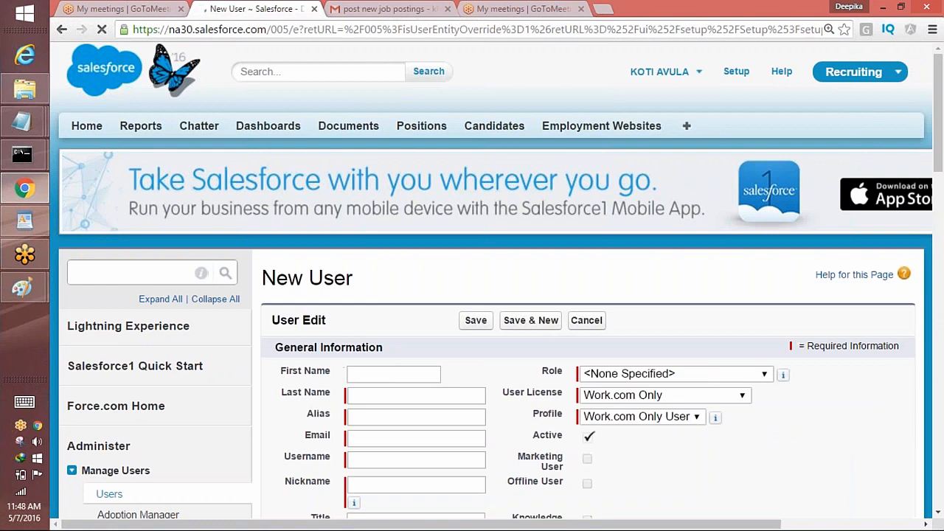
- Enter the new user's first and last name, pasted email address and a customised username
key(Tab)
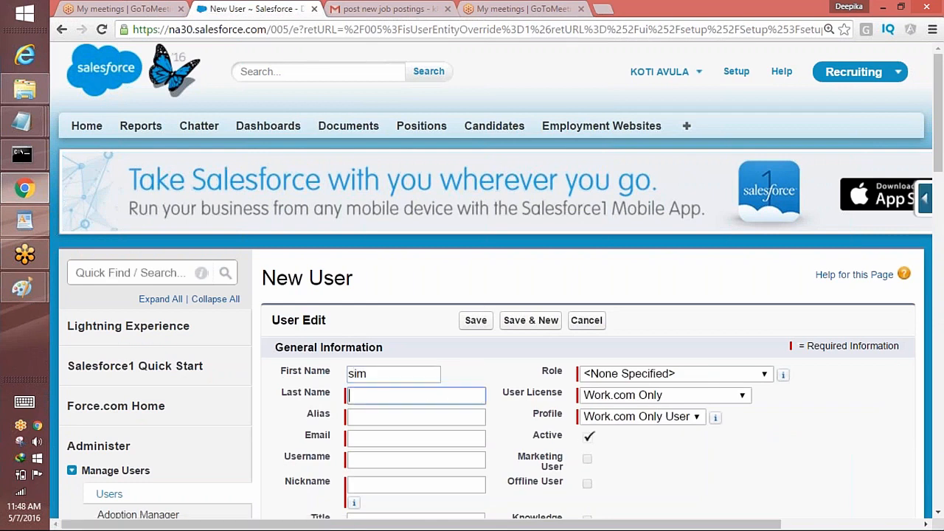
key(Tab)
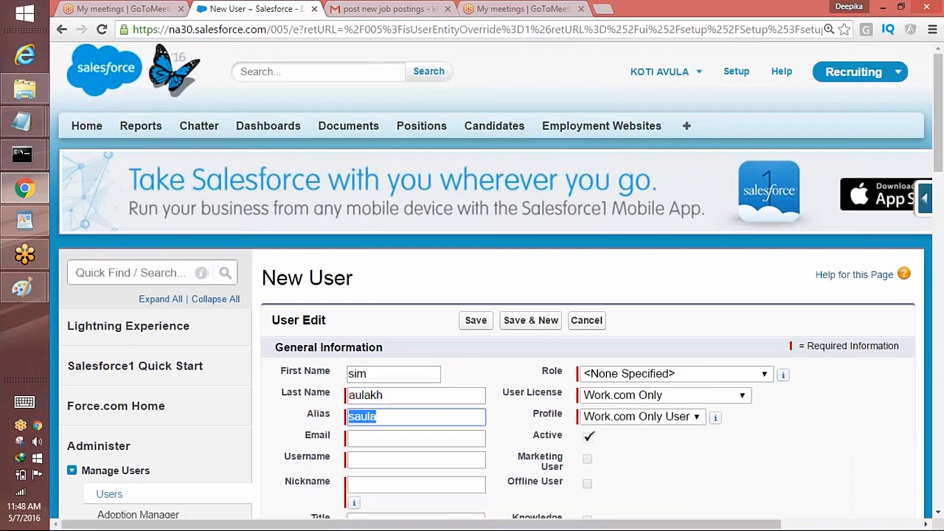
click(365, 438)
text(koti)
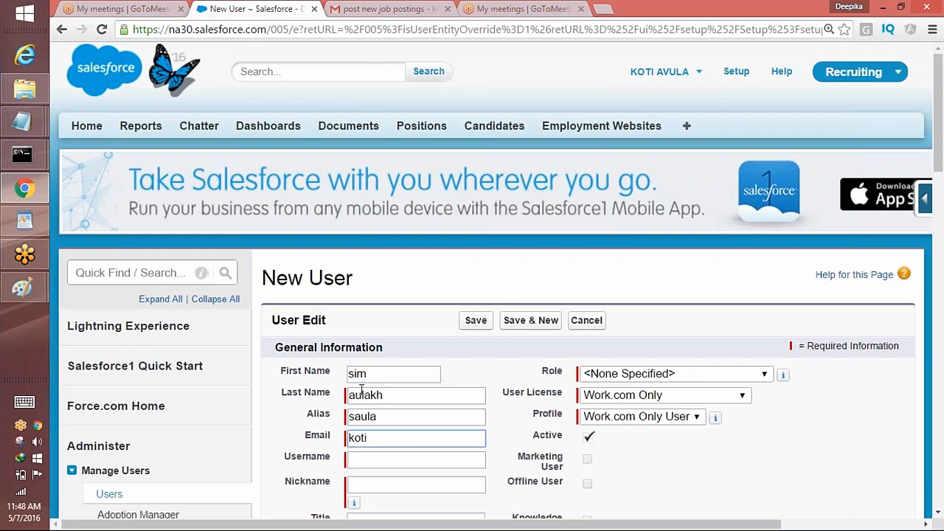
key(BackSpace)
key(BackSpace)
key(BackSpace)
key(BackSpace)
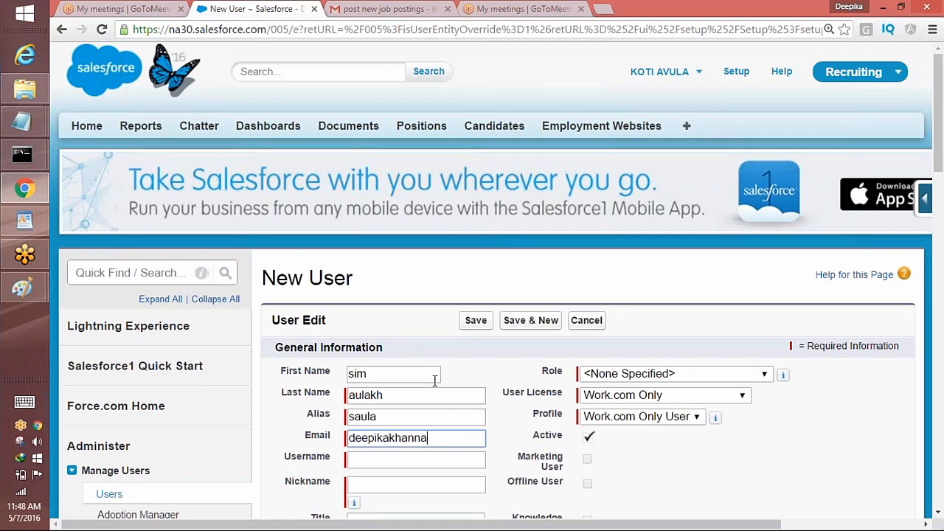
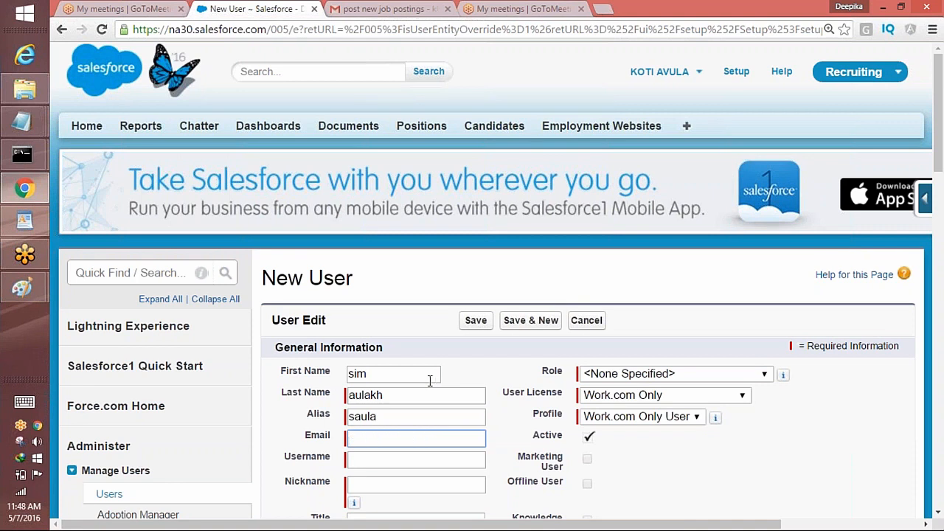
click(550, 8)
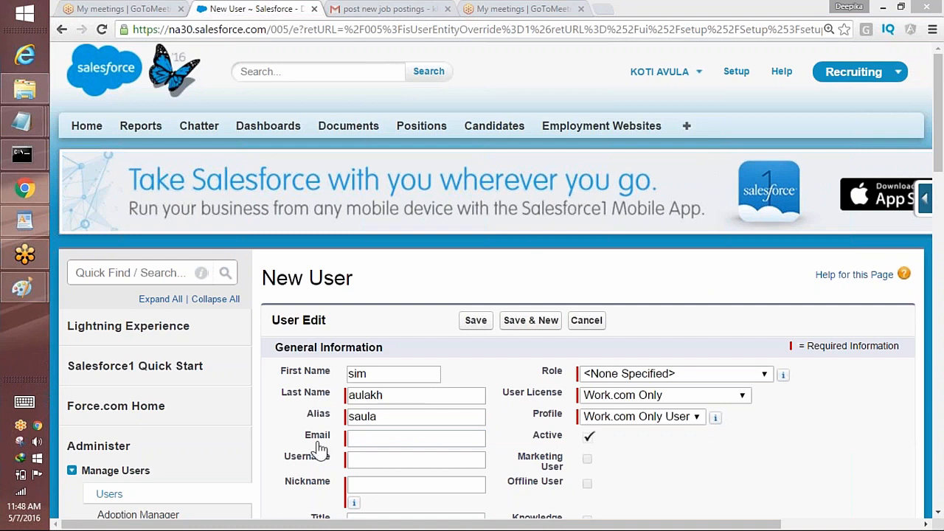
click(364, 440)
key(ctrl+v)
key(Tab)
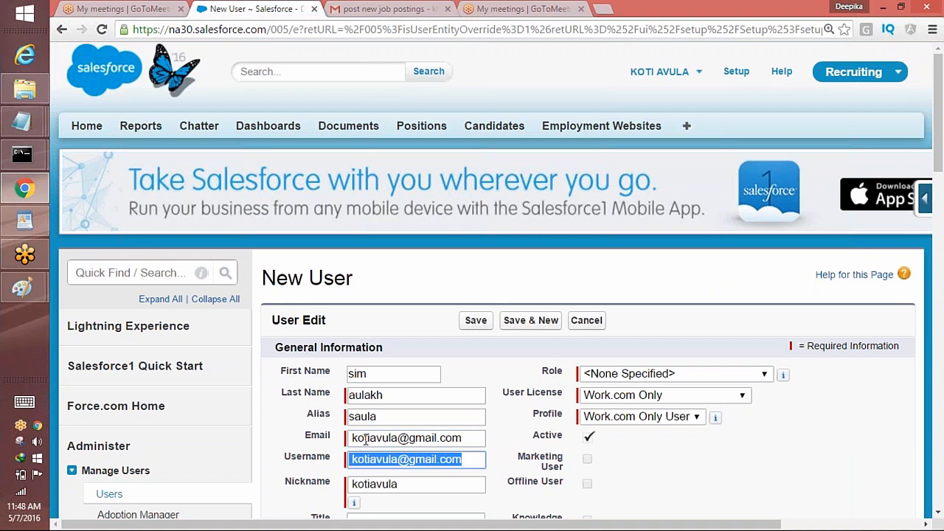
drag(410, 459, 334, 456)
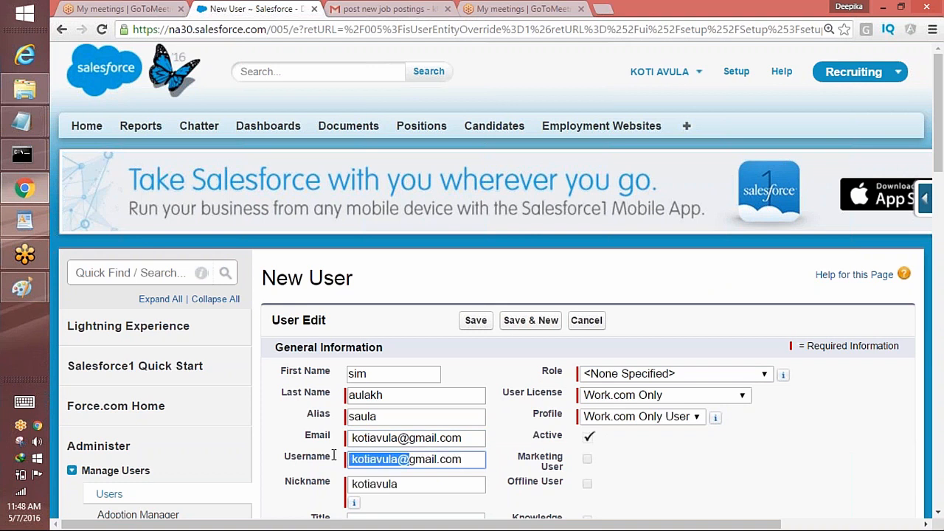
click(396, 460)
drag(398, 459, 354, 459)
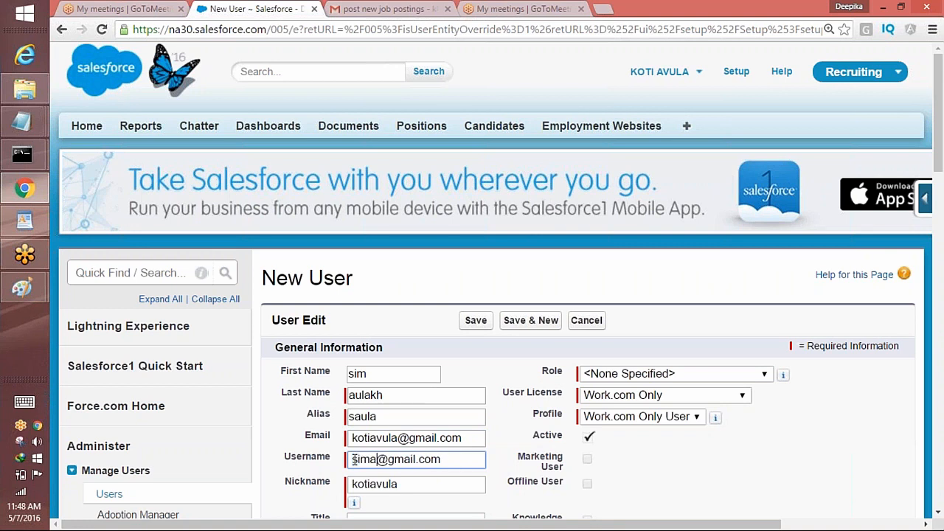
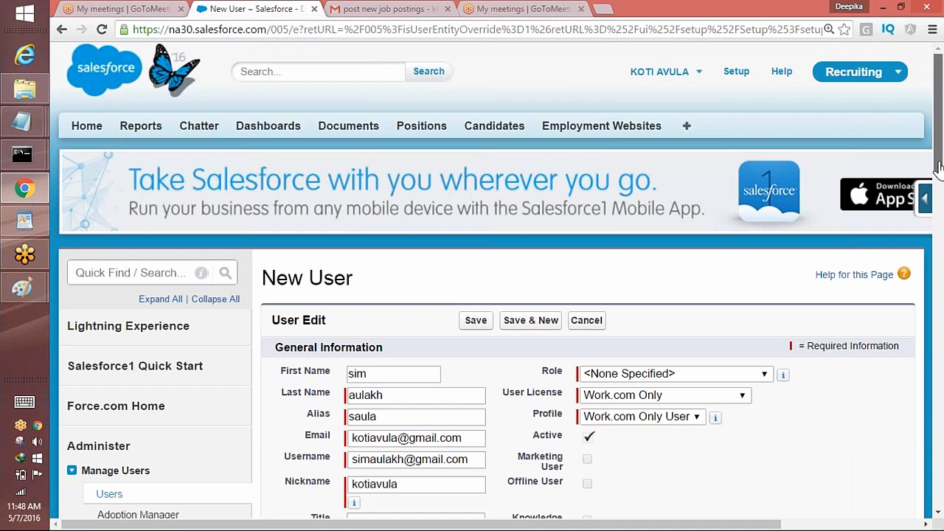
- Set the nickname, Salesforce Platform licence and Standard Platform User profile, then save the user
scroll(938, 213, down, 1)
scroll(938, 212, down, 2)
drag(403, 259, 308, 264)
key(ctrl+c)
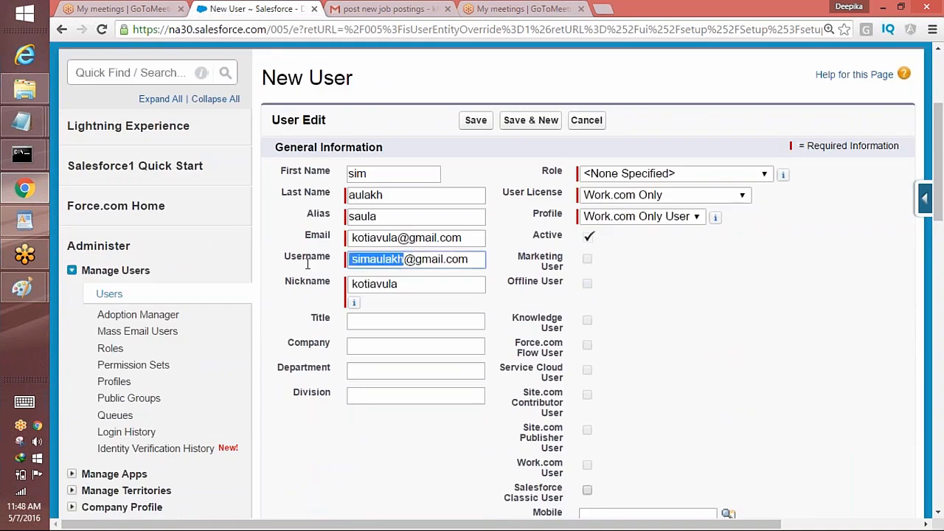
drag(405, 285, 334, 295)
key(ctrl+v)
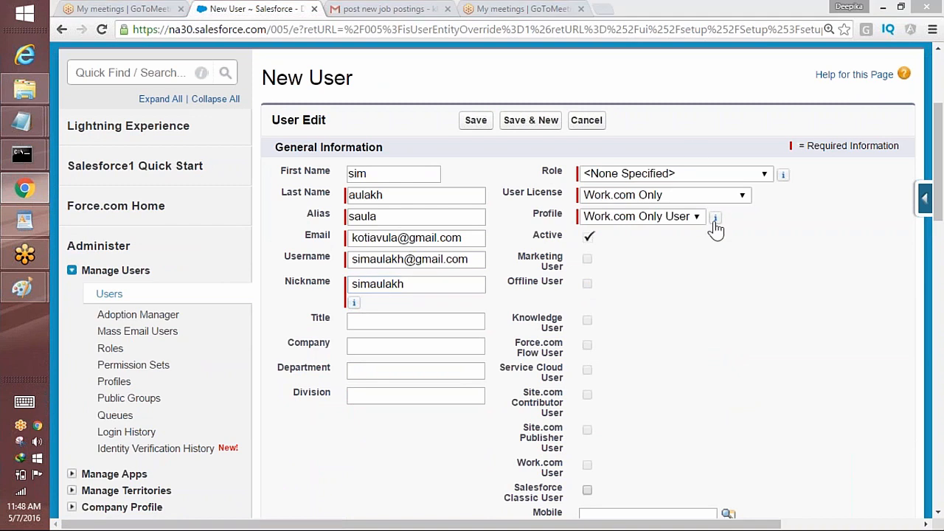
click(703, 193)
click(655, 298)
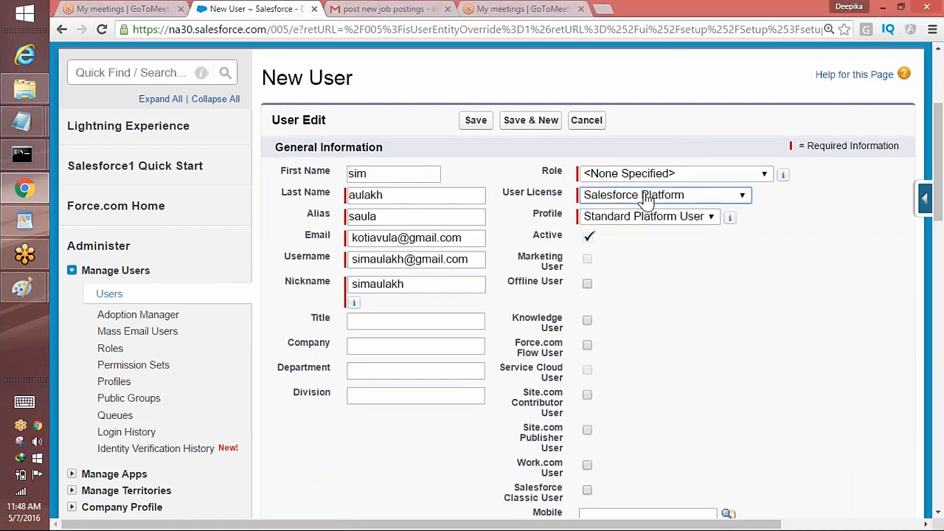
click(645, 218)
click(699, 235)
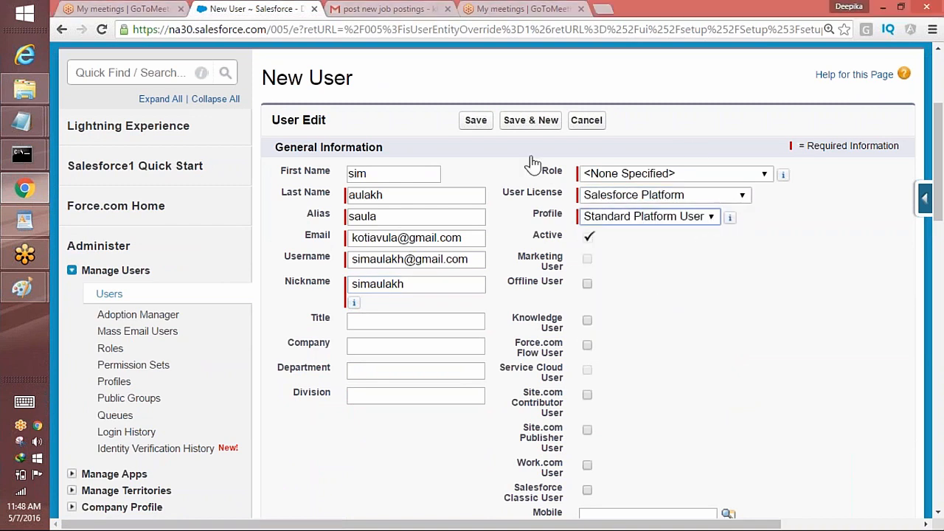
click(476, 120)
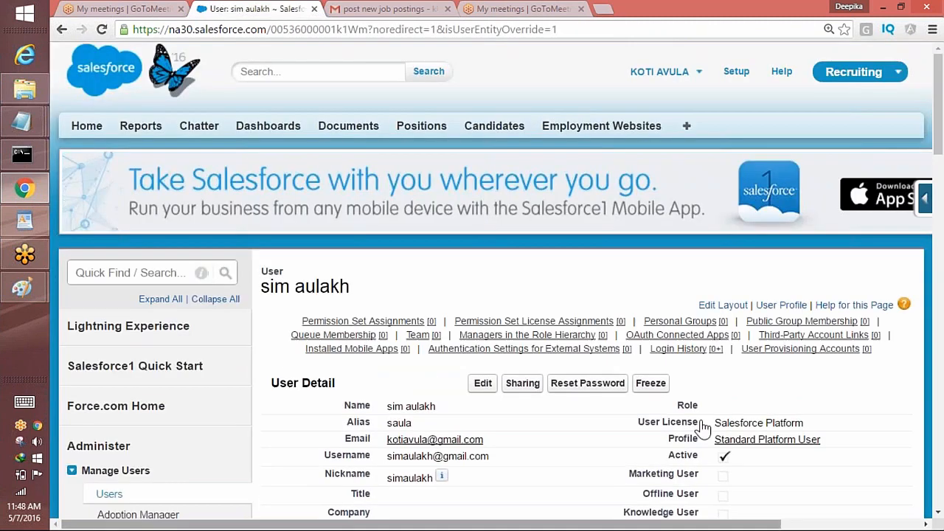
- Review the saved user, then open Profiles via a Quick Find search for 'profil'
drag(939, 95, 915, 155)
scroll(915, 214, down, 20)
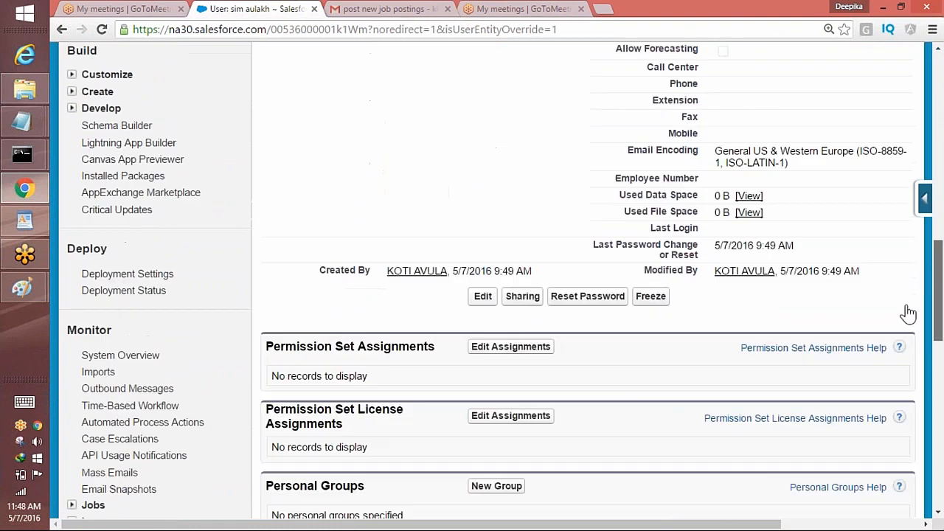
scroll(887, 461, up, 20)
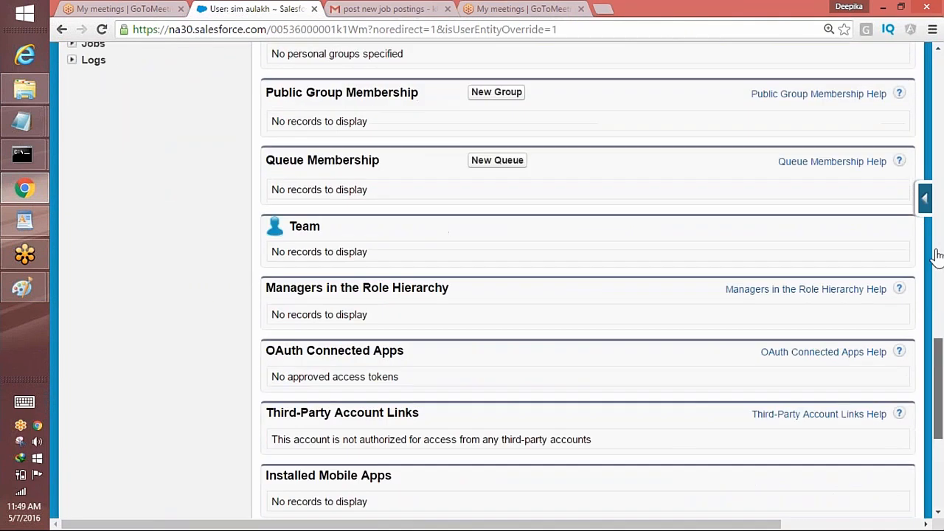
click(116, 274)
text(p)
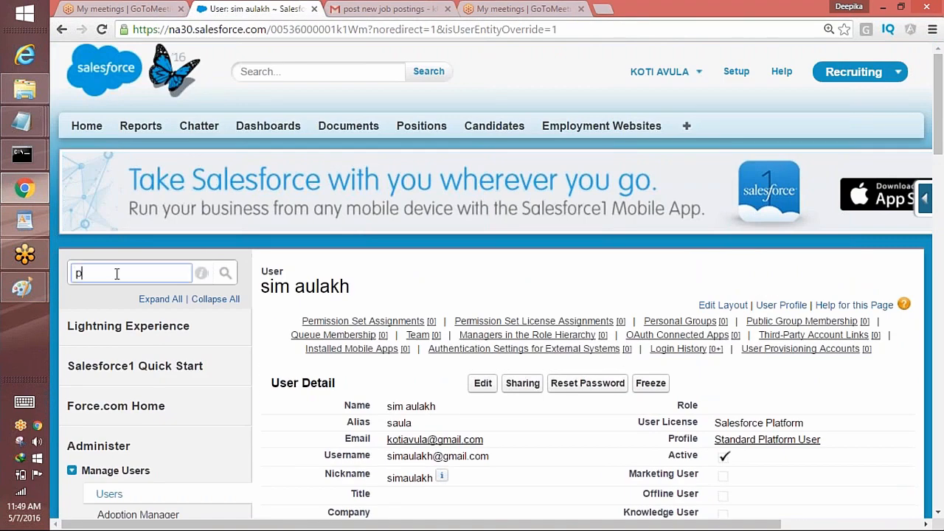
text(rofi)
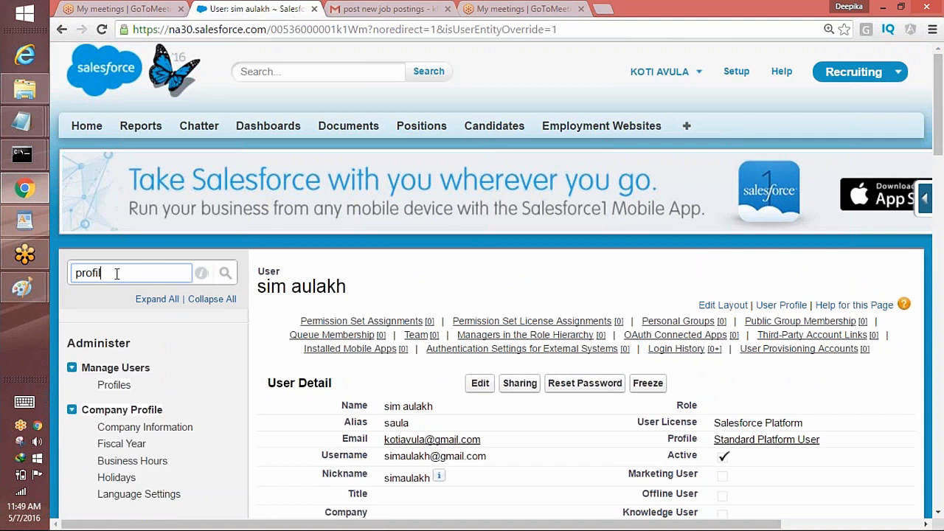
text(l)
click(114, 385)
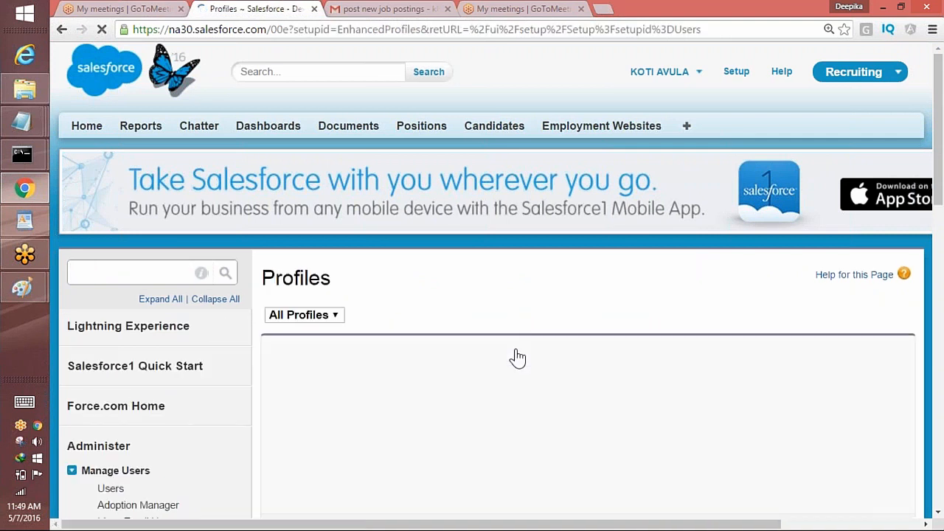
- Clone Standard Platform User into a new profile named 'Standard Platform Recruiting' and save it
click(322, 397)
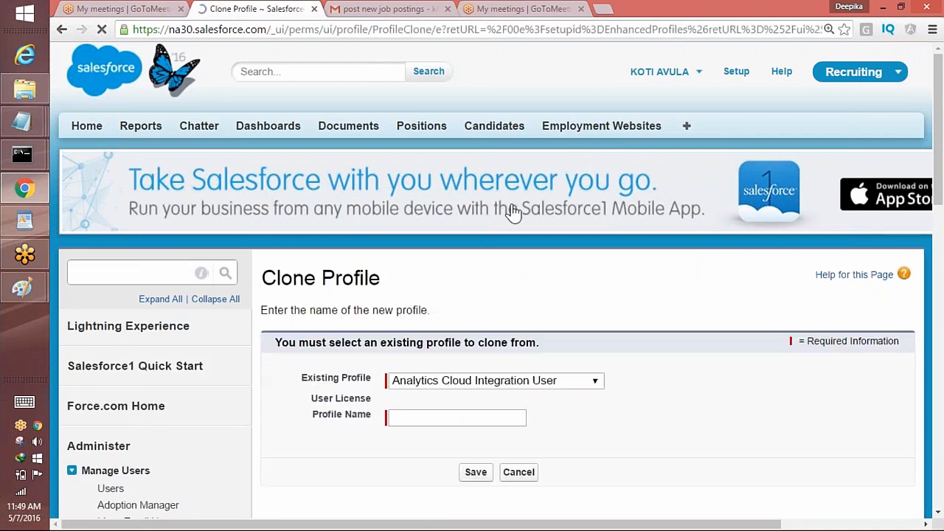
click(499, 383)
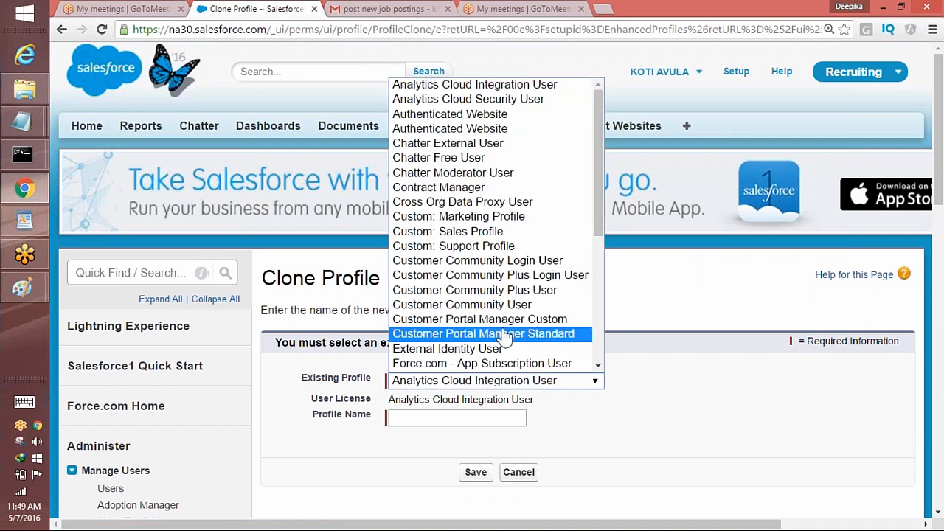
key(s)
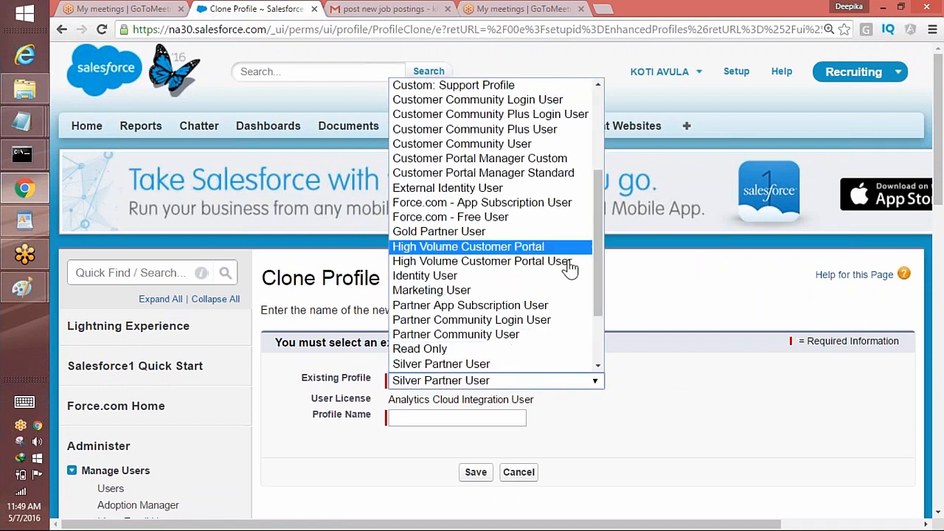
drag(598, 274, 601, 322)
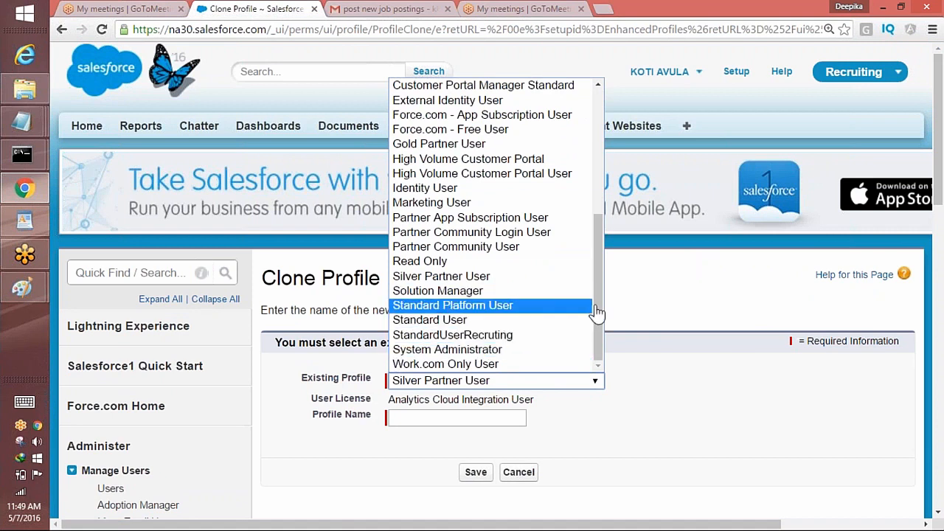
mouse_move(597, 312)
mouse_down()
mouse_move(613, 160)
mouse_move(590, 320)
mouse_up()
click(478, 307)
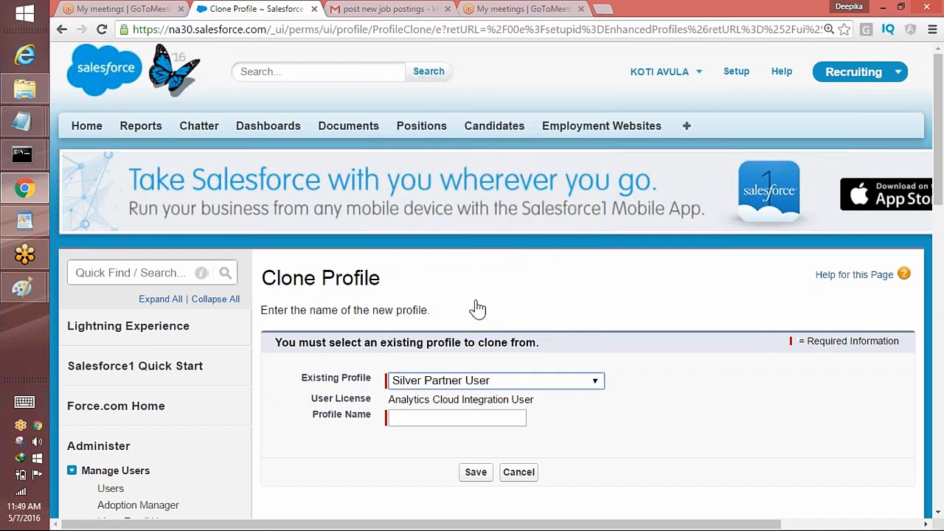
click(407, 416)
text(Stan)
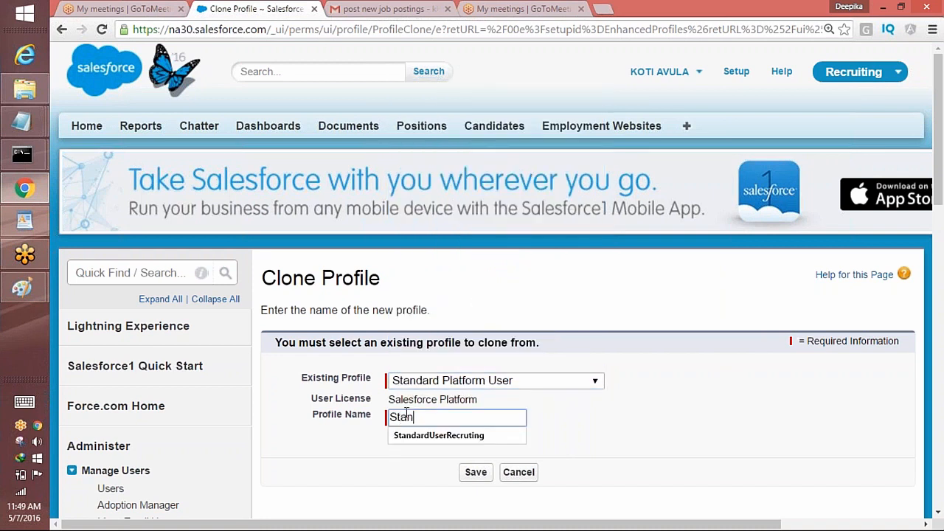
text(dard Platform Recru)
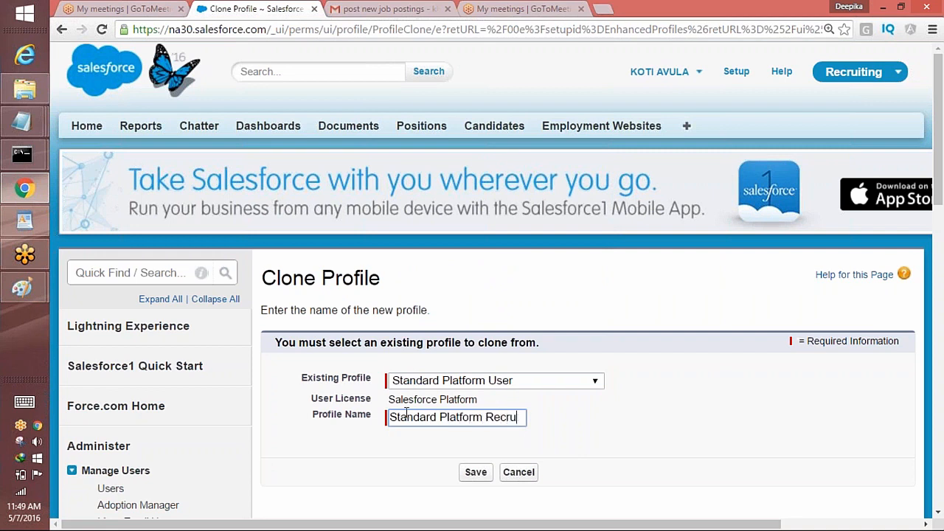
text(itin)
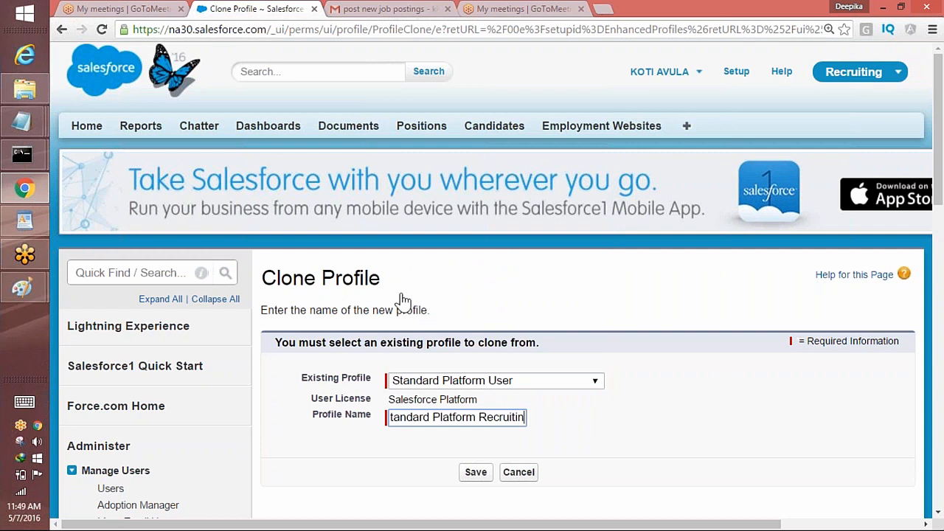
text(g)
click(475, 472)
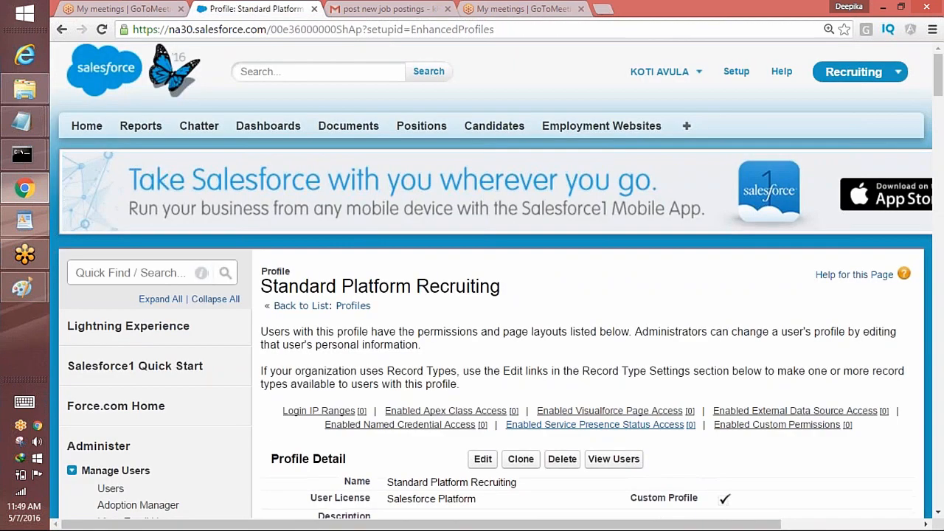
drag(939, 70, 939, 101)
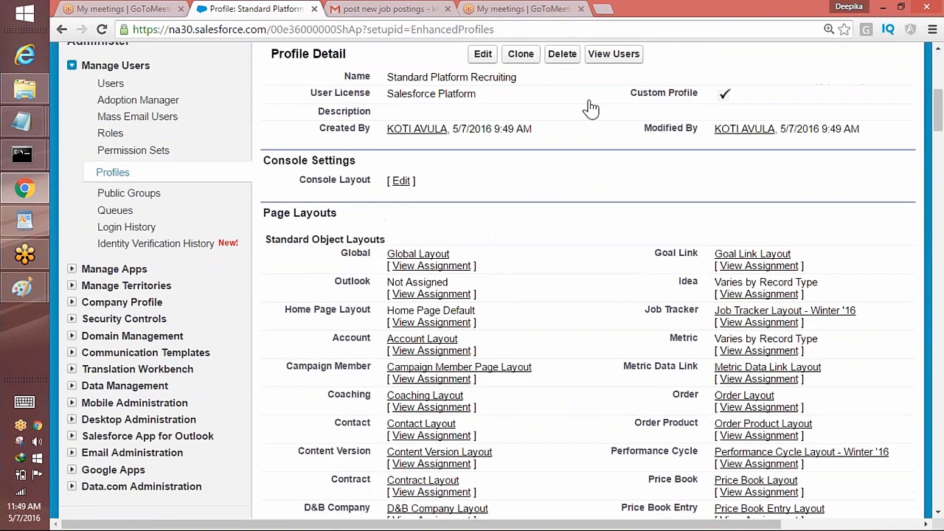
- Grant View All and Modify All on Candidates, Employment Websites, Job Postings, Positions and Reviews, then save
click(483, 54)
scroll(898, 376, down, 20)
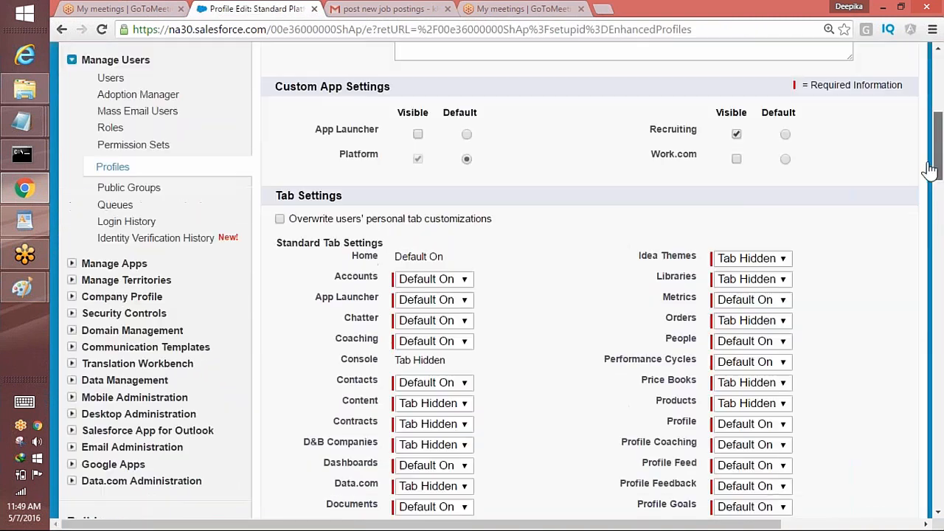
scroll(898, 377, down, 5)
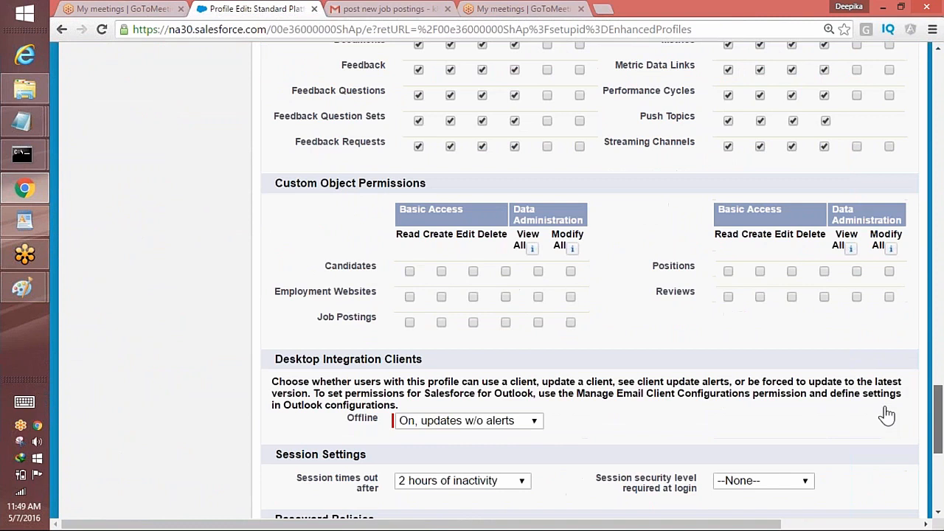
scroll(886, 422, up, 2)
click(570, 367)
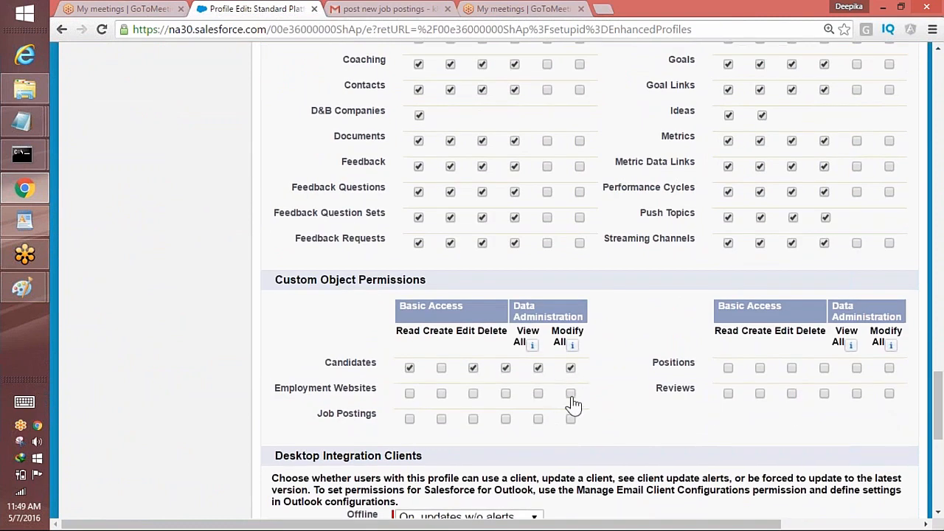
click(538, 393)
click(570, 393)
click(538, 419)
click(570, 419)
click(857, 367)
click(856, 393)
click(889, 368)
click(890, 394)
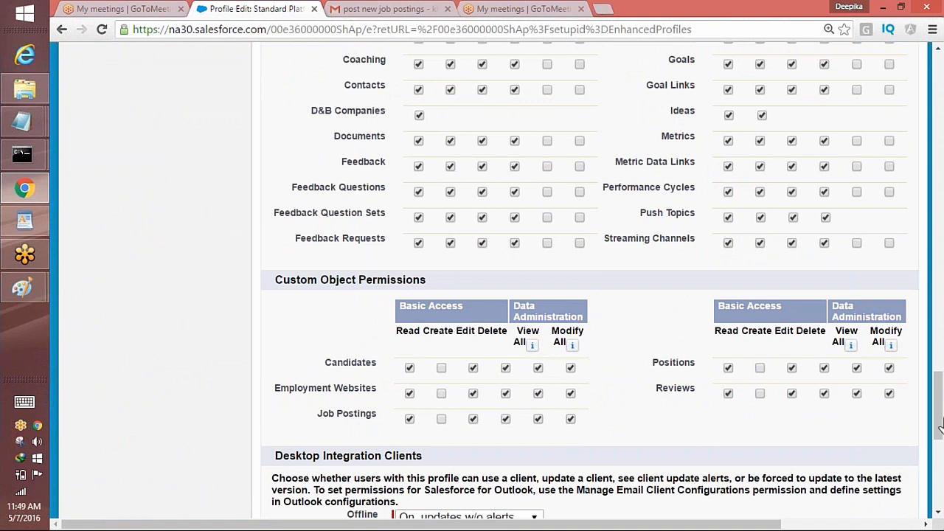
drag(939, 419, 939, 490)
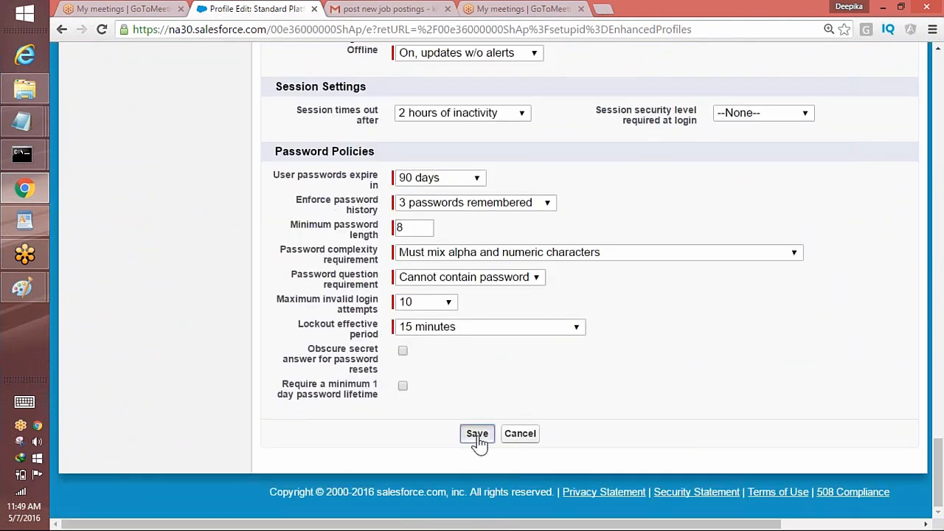
click(478, 442)
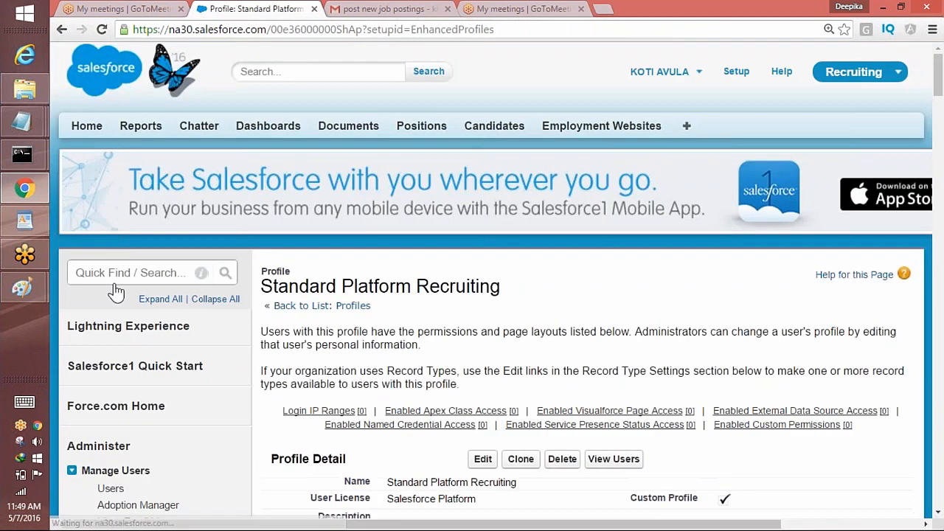
- Change the new user's profile to Standard Platform Recruiting and save it
text(user)
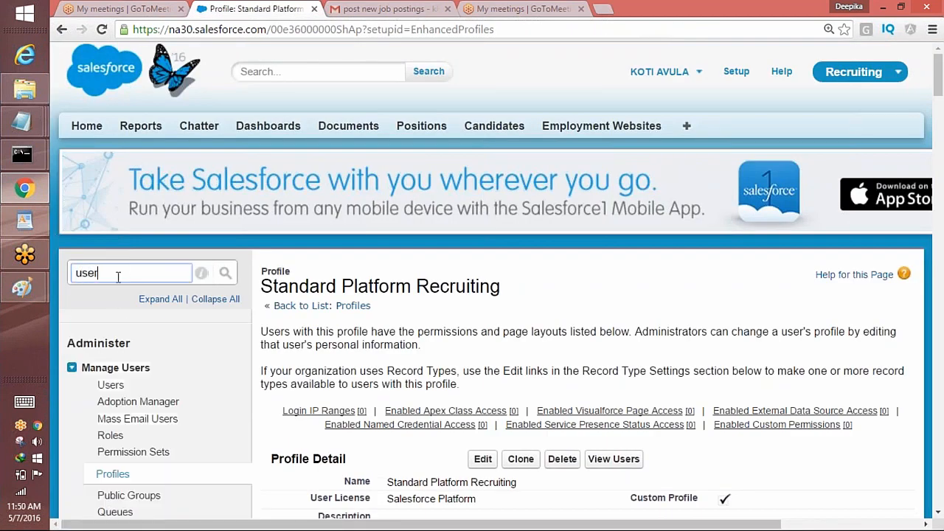
click(110, 386)
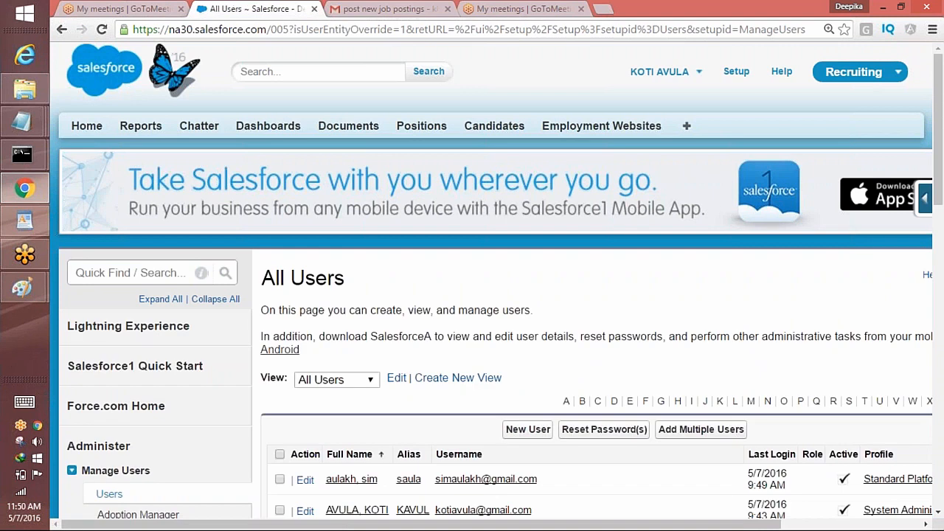
scroll(517, 295, down, 3)
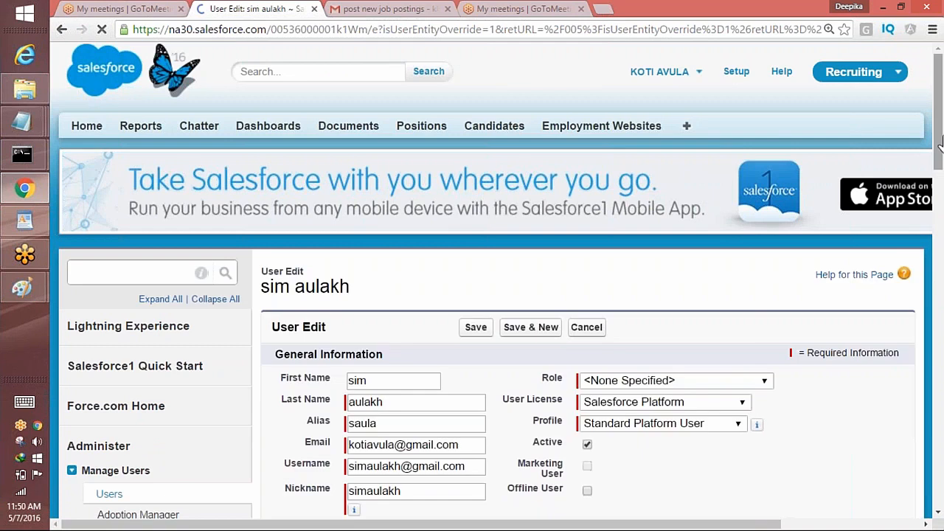
drag(940, 161, 940, 200)
click(660, 260)
click(653, 273)
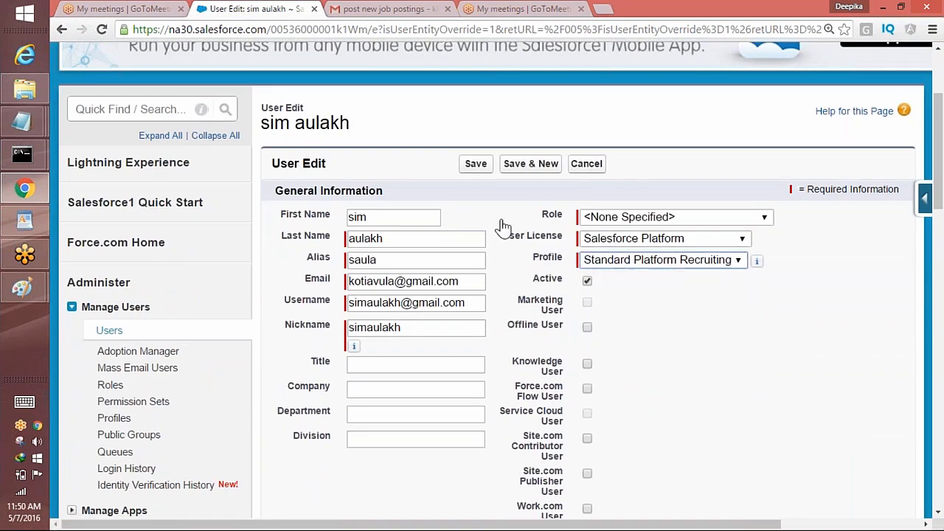
click(466, 164)
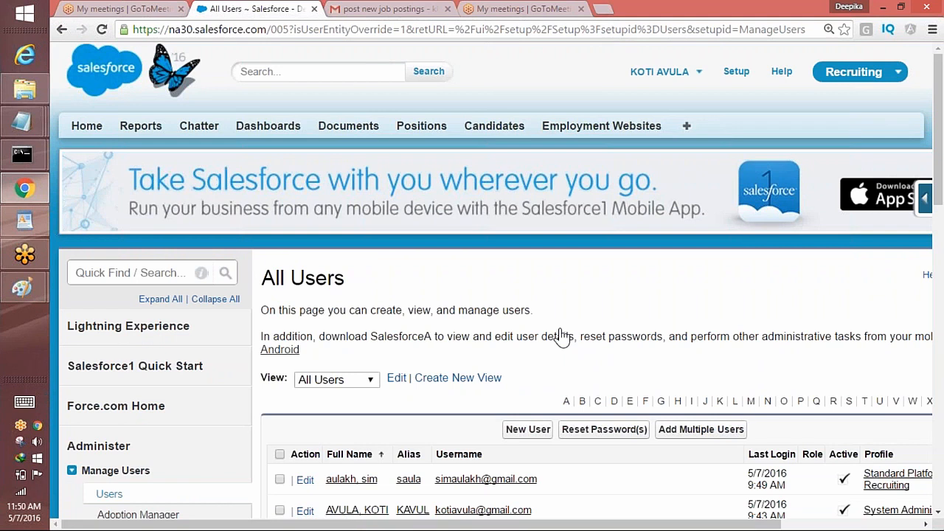
mouse_move(939, 195)
mouse_down()
mouse_move(938, 230)
mouse_move(938, 199)
mouse_up()
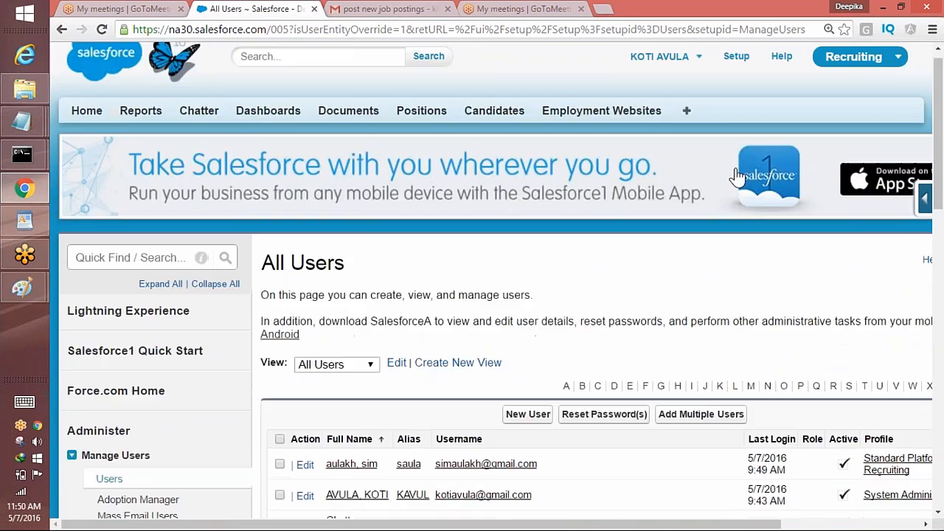
- Search Quick Find for 'appro' and open the inactive Two step approval process from Approval Processes
click(123, 257)
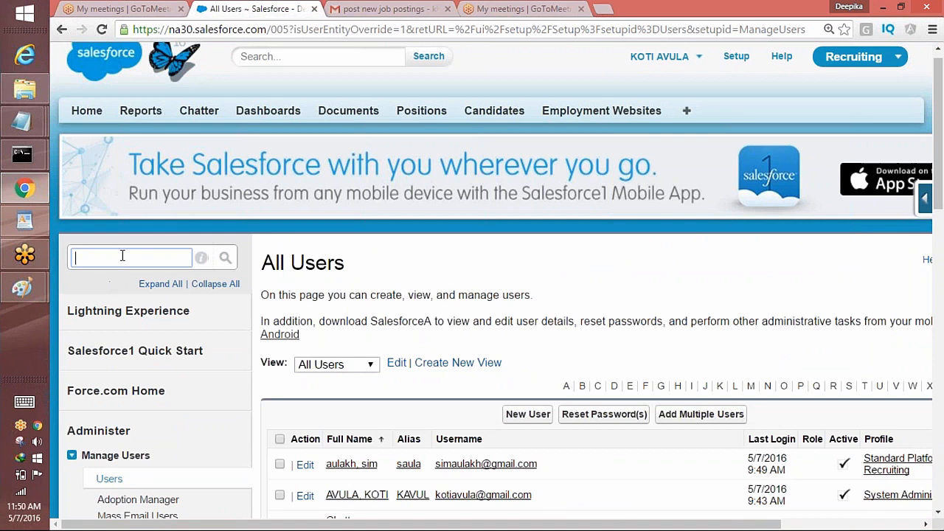
text(app)
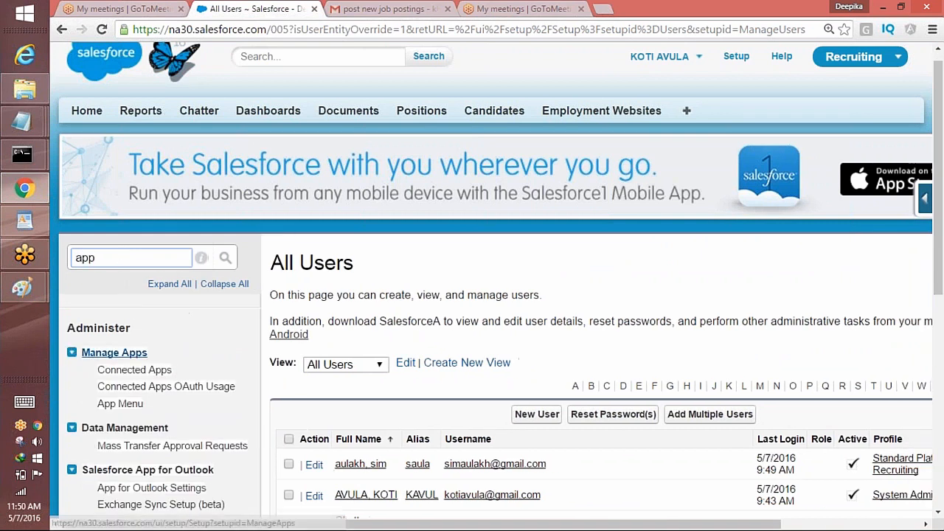
text(ro)
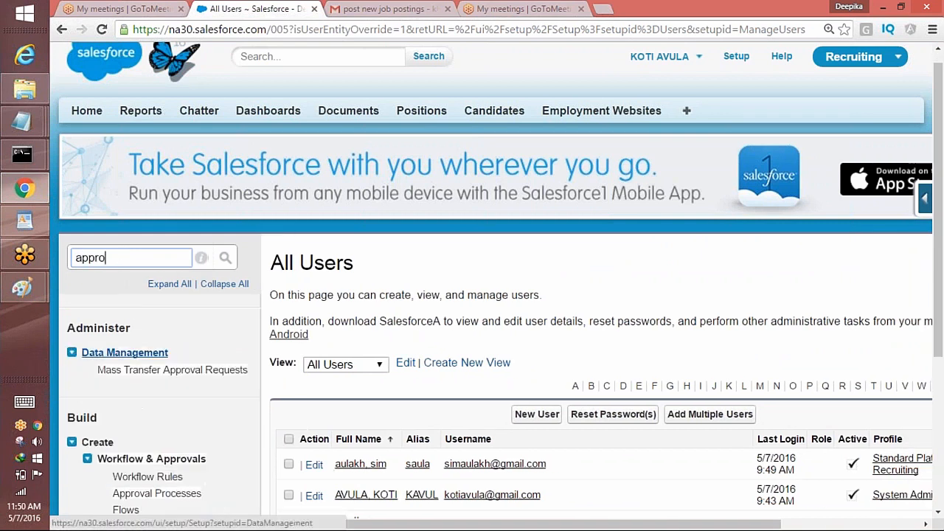
click(136, 493)
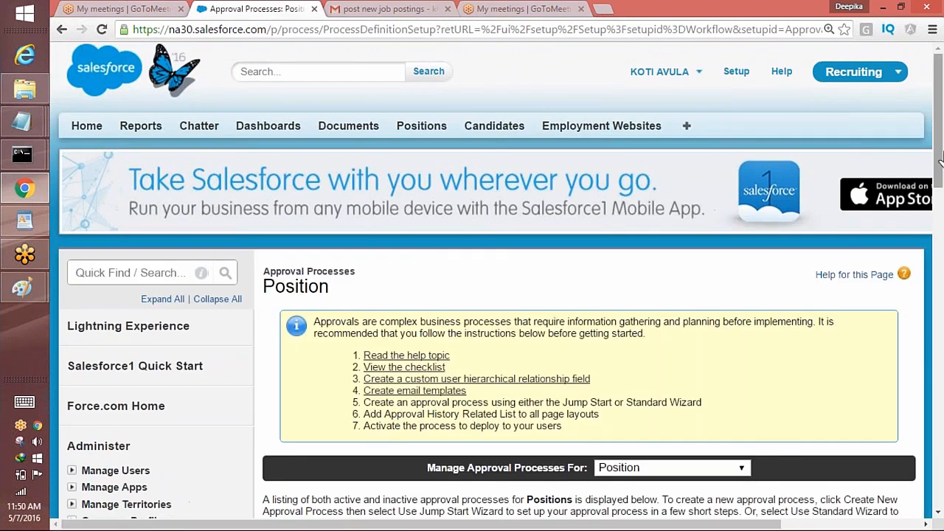
drag(939, 162, 938, 275)
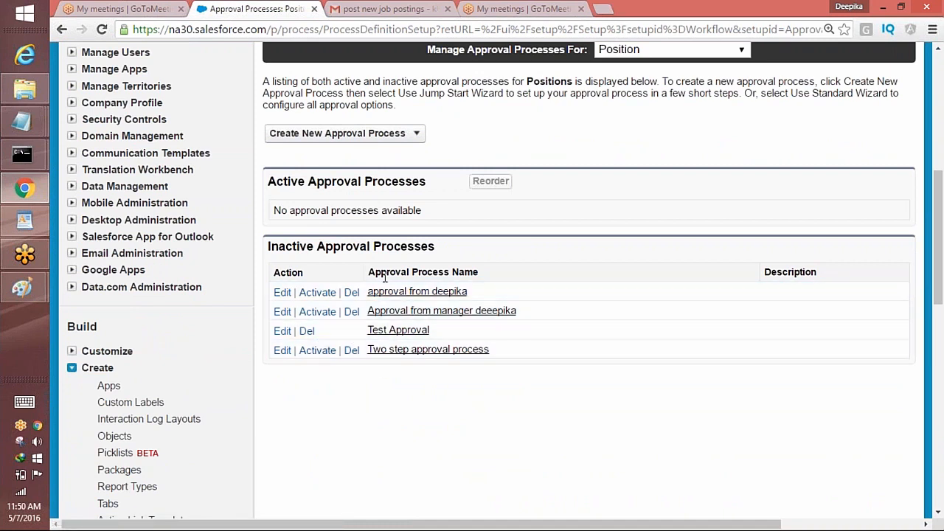
click(426, 351)
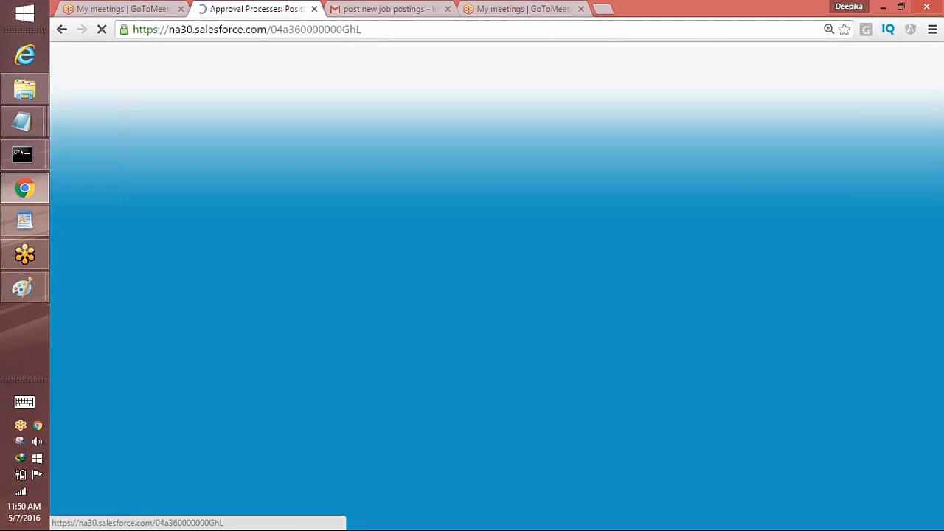
scroll(915, 247, down, 5)
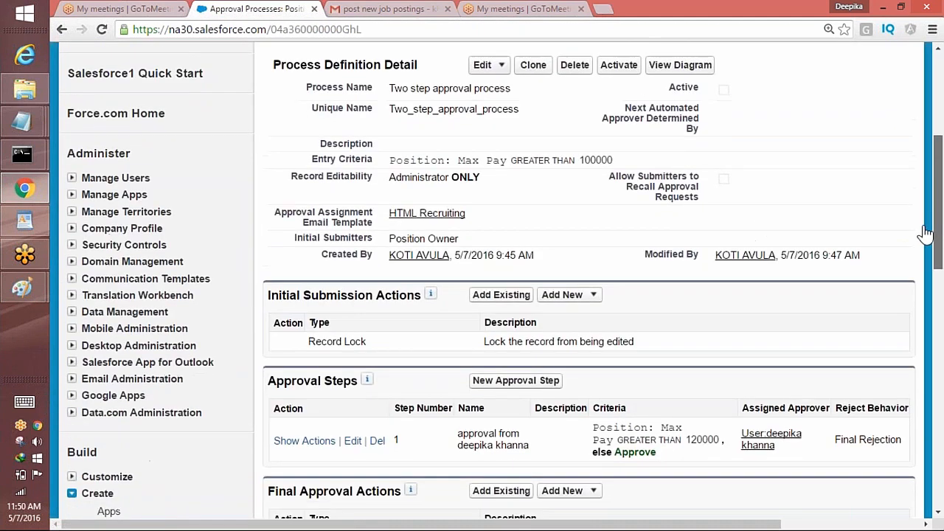
- Add a second approval step named 'approval from sim'
click(542, 308)
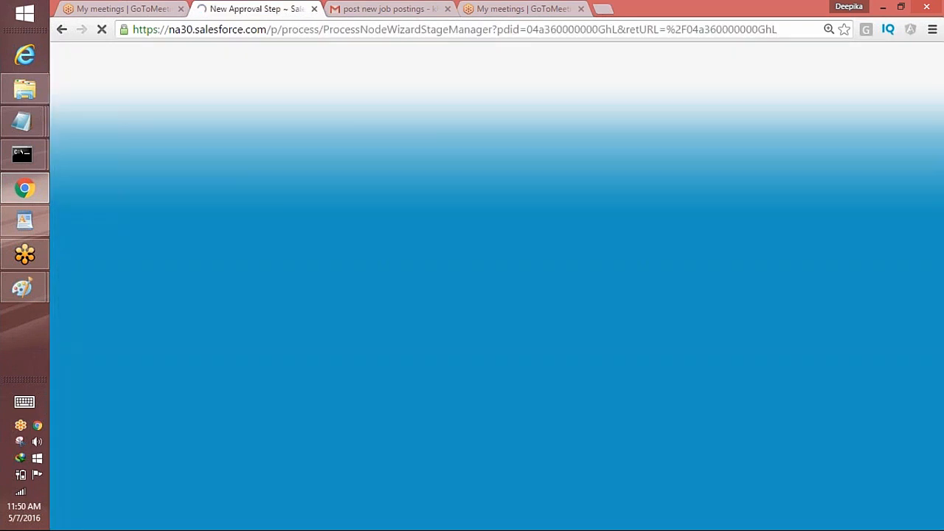
scroll(698, 272, down, 4)
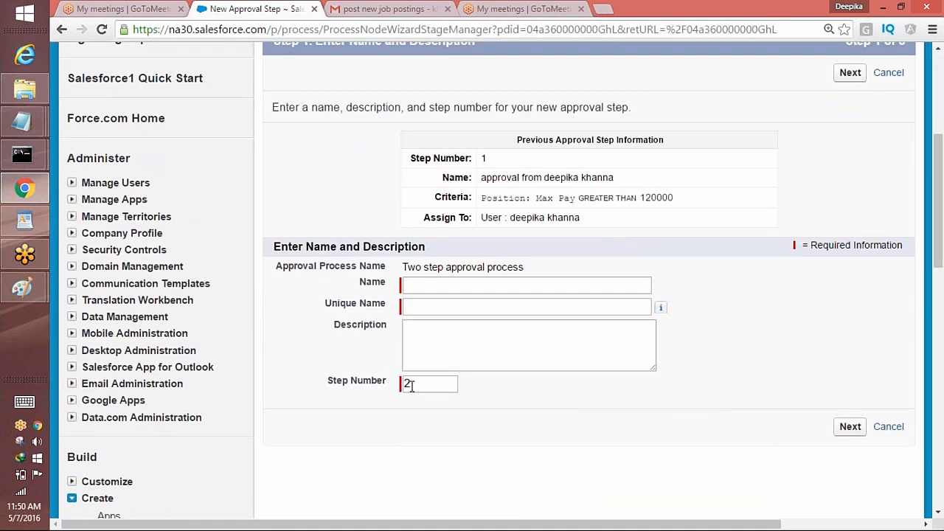
click(427, 288)
text(app)
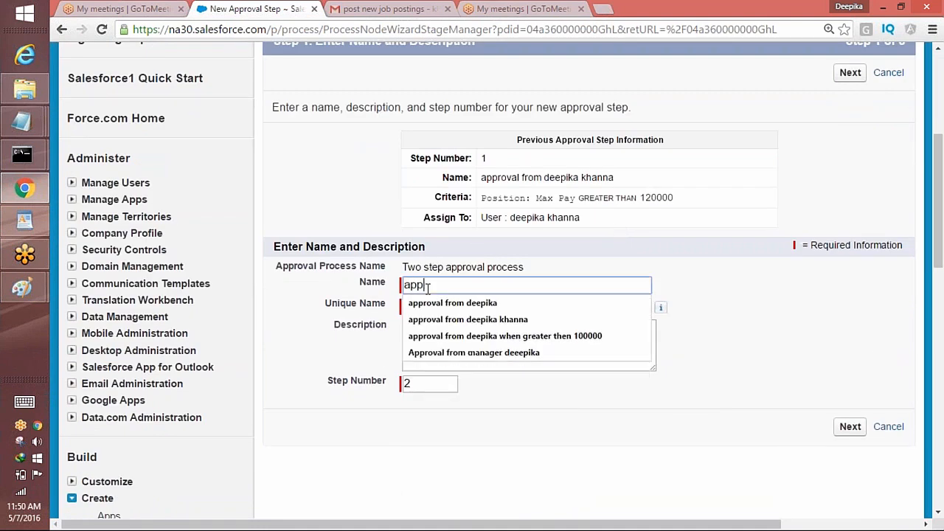
text(roval from sim)
key(Tab)
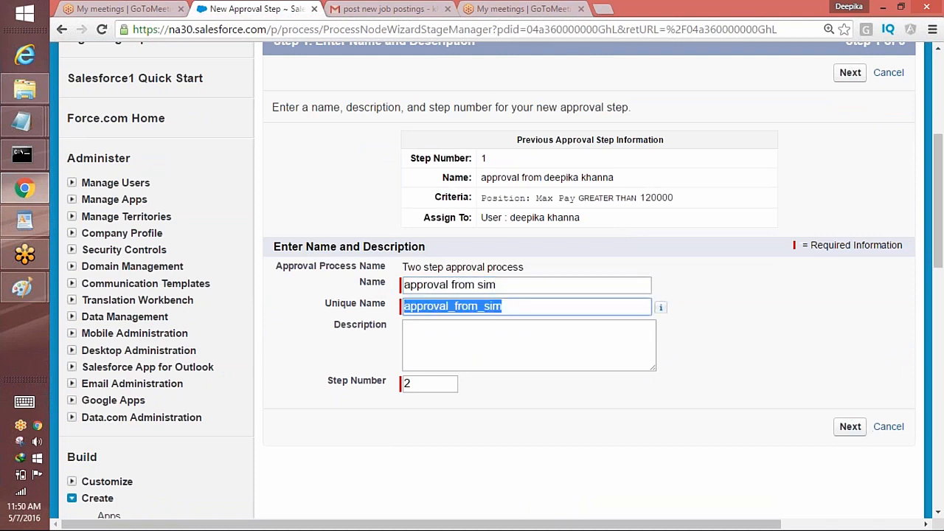
click(852, 428)
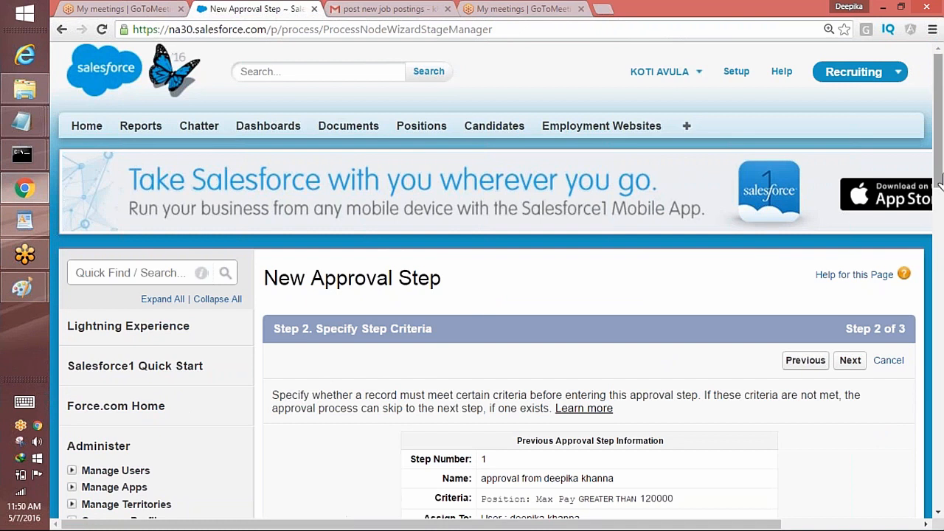
- Set the step's entry criteria to Position: Max Pay greater than 150000
drag(940, 181, 939, 256)
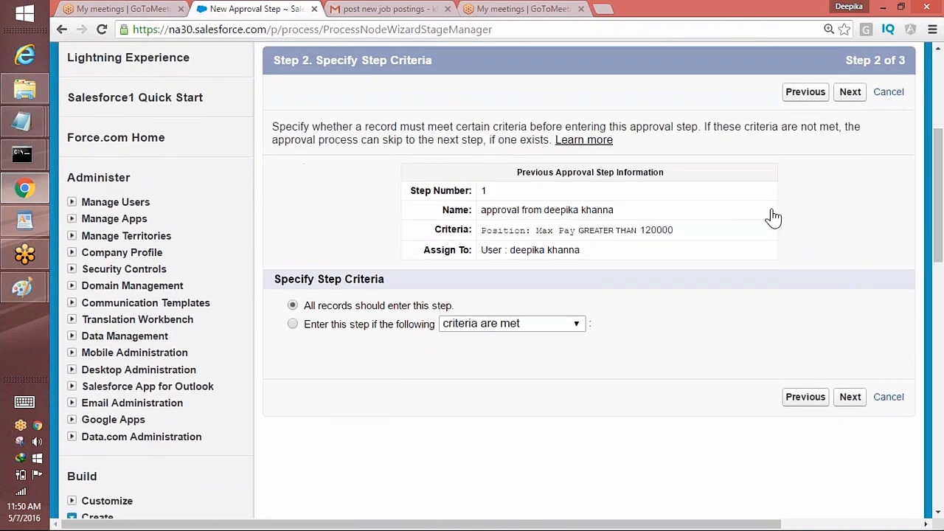
click(292, 325)
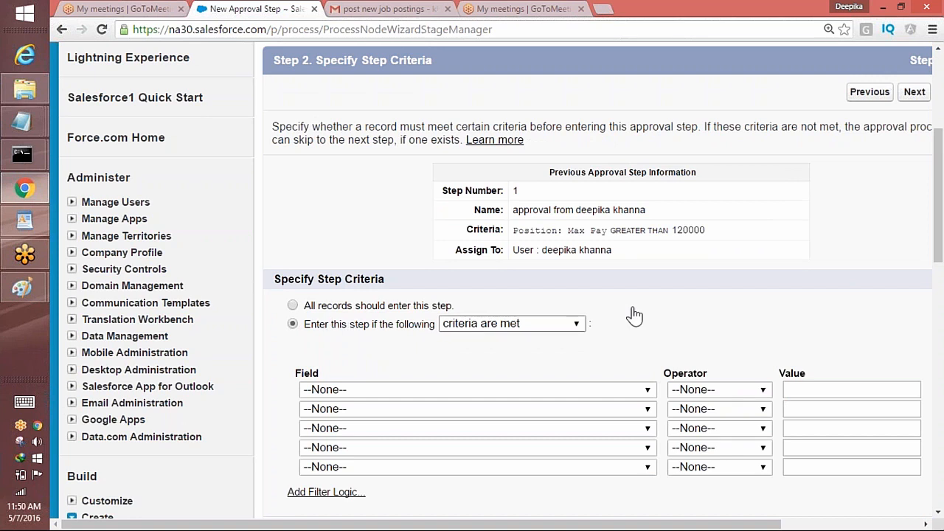
drag(940, 225, 939, 240)
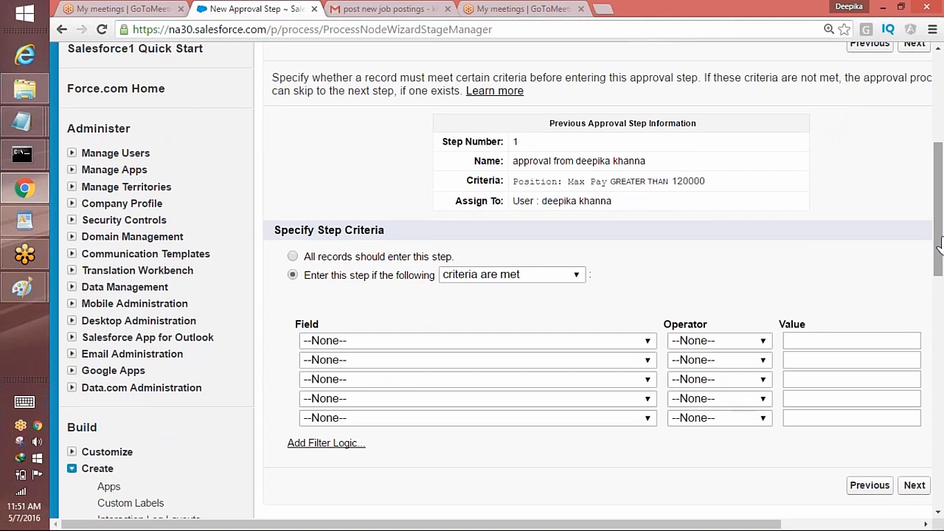
click(528, 344)
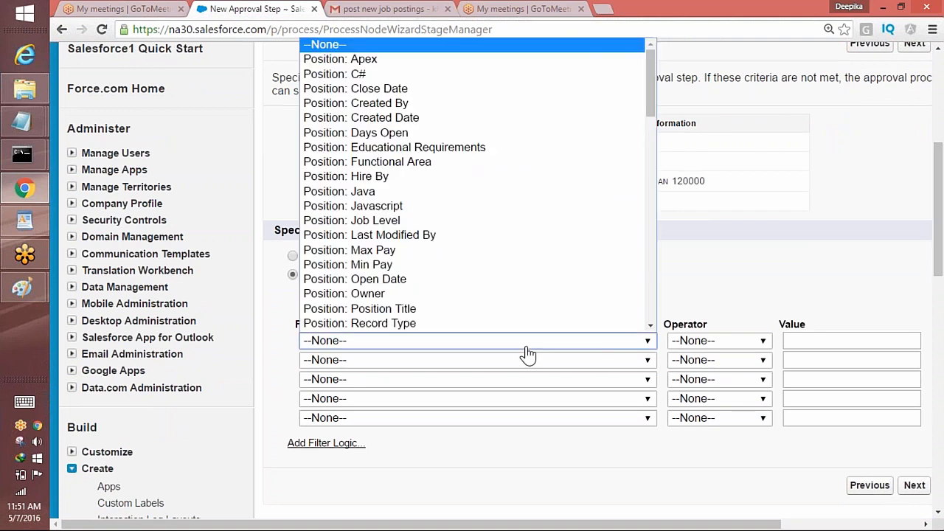
click(461, 250)
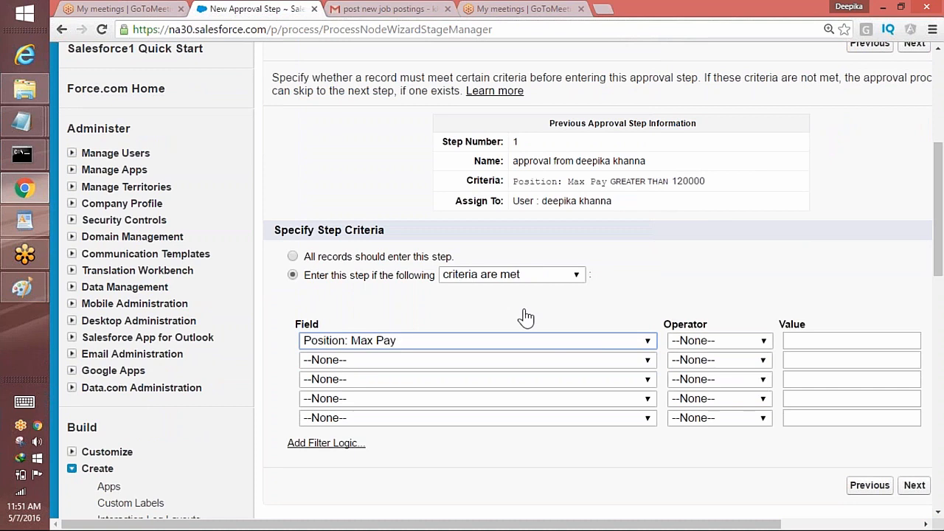
click(676, 340)
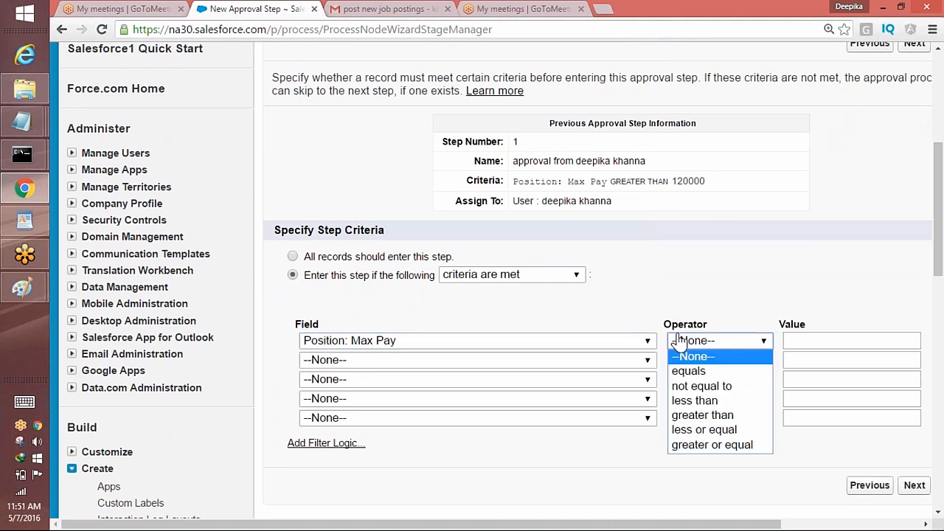
click(682, 416)
click(824, 342)
text(1500)
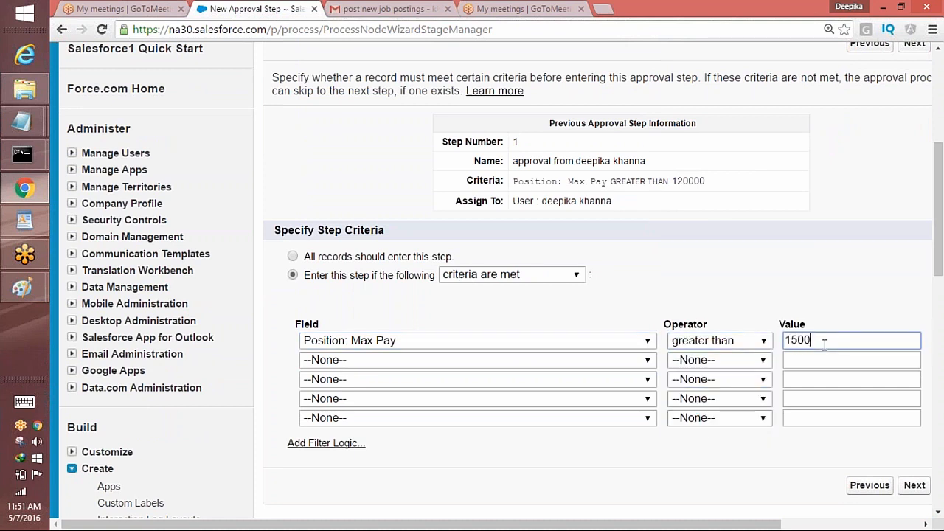
text(00)
click(914, 486)
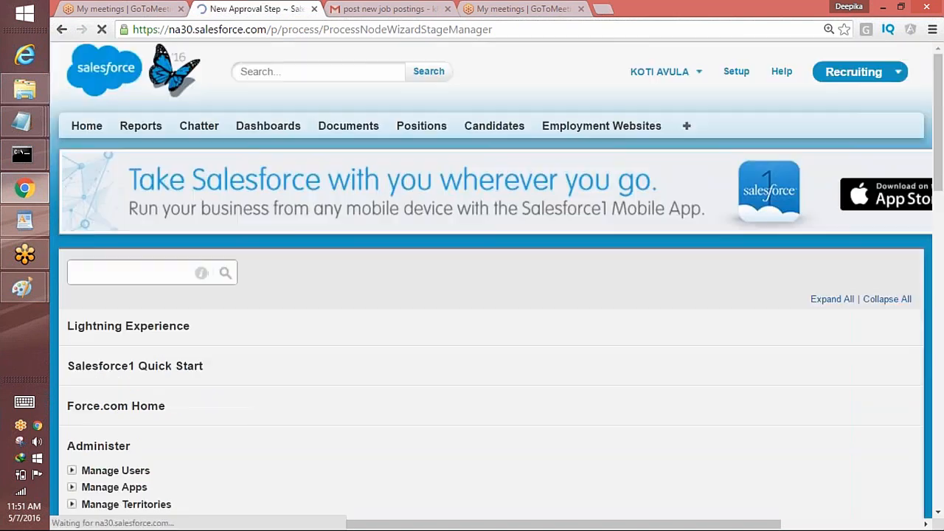
- Have the step automatically assign a recently viewed user as approver
scroll(938, 140, down, 3)
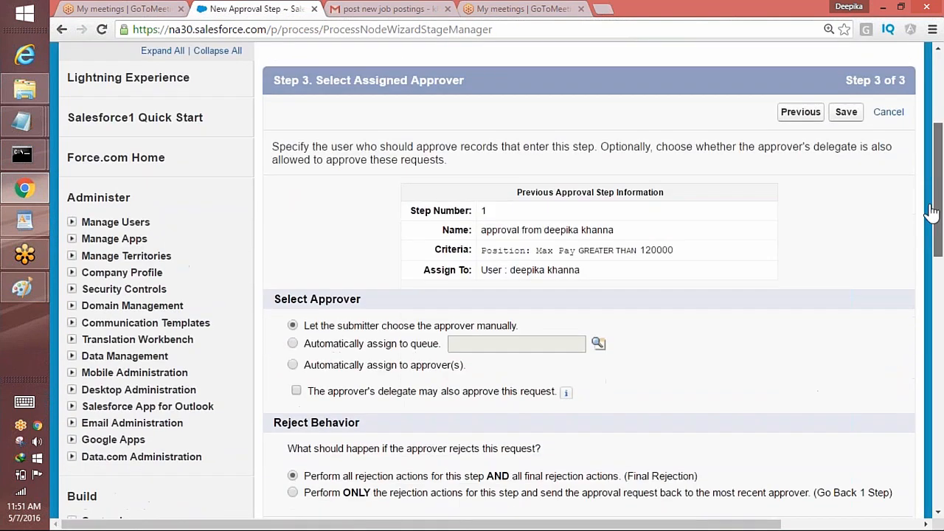
click(293, 359)
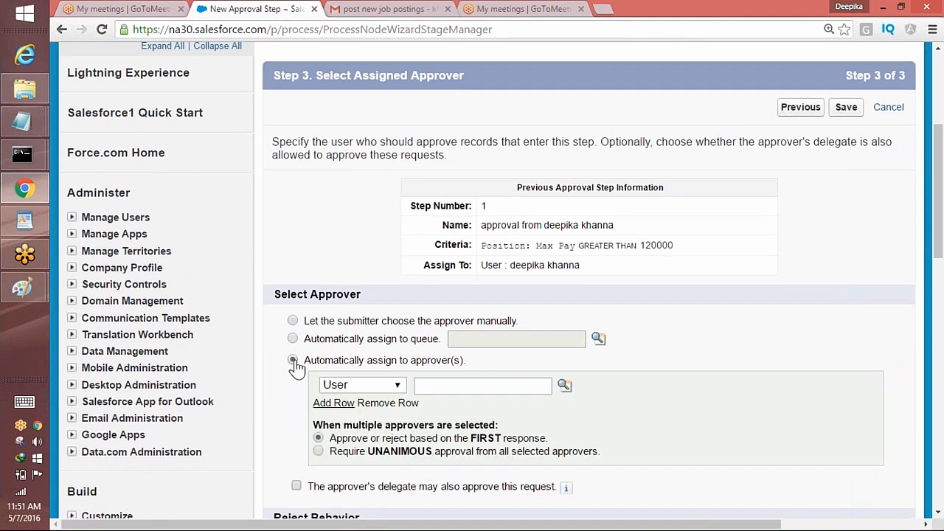
click(565, 385)
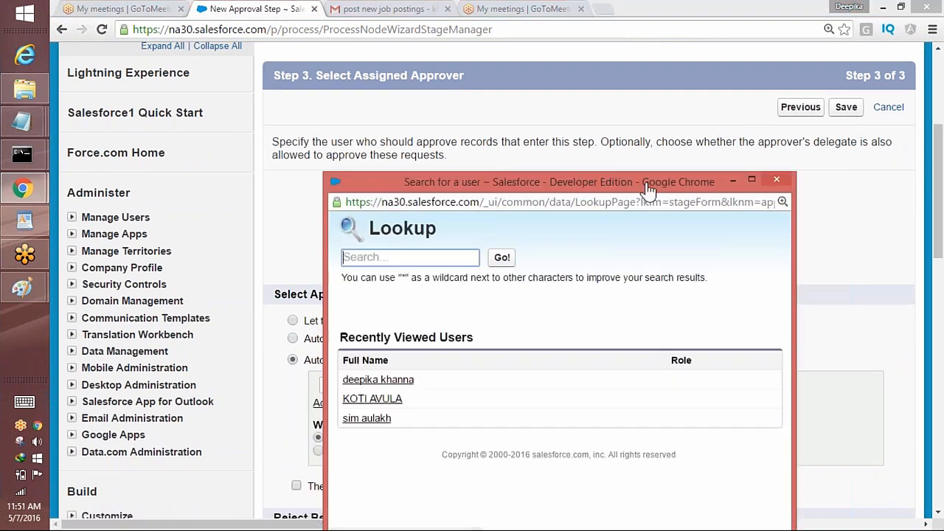
drag(649, 179, 652, 149)
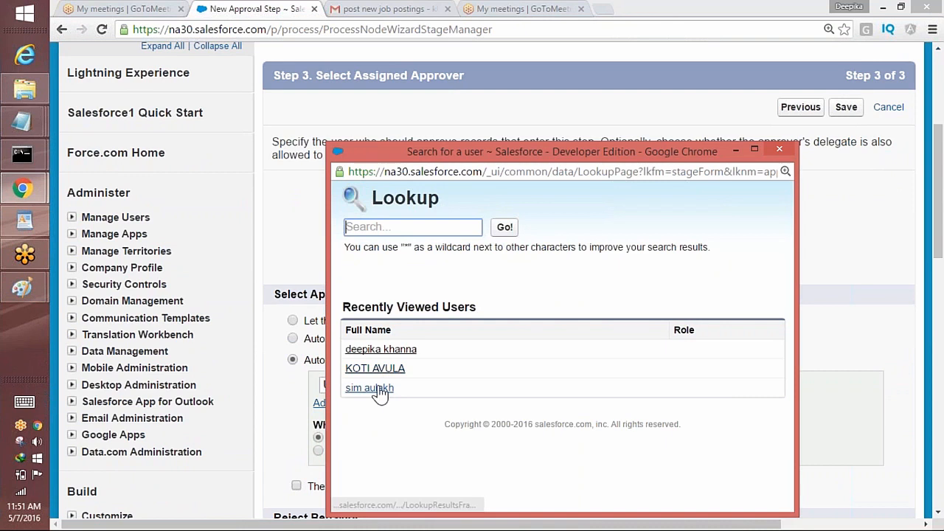
click(375, 389)
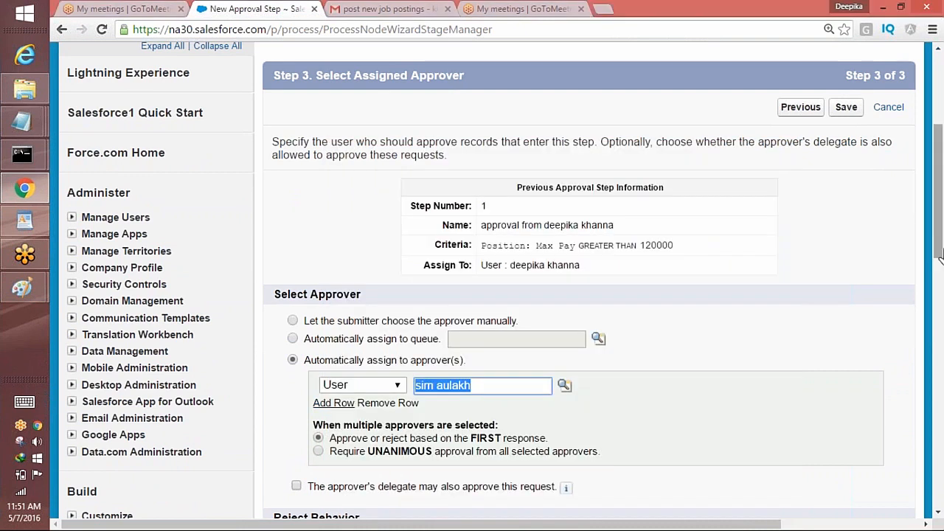
- Save the step, skipping approval actions for now, and go to the process detail page
drag(941, 236, 941, 298)
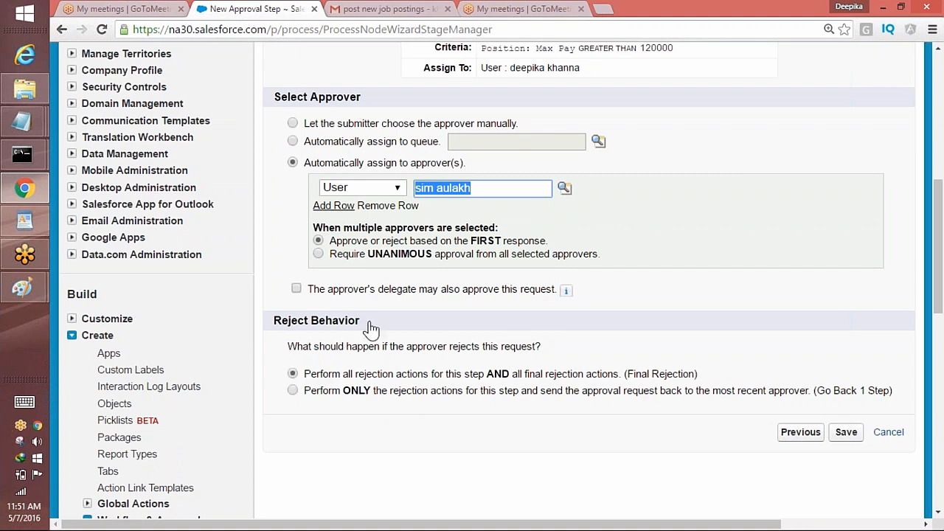
drag(371, 328, 279, 323)
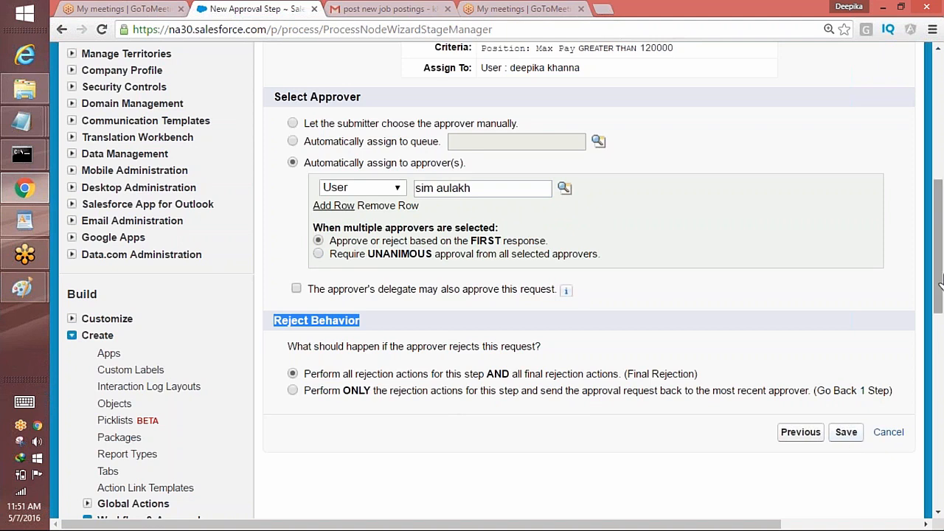
drag(939, 288, 940, 222)
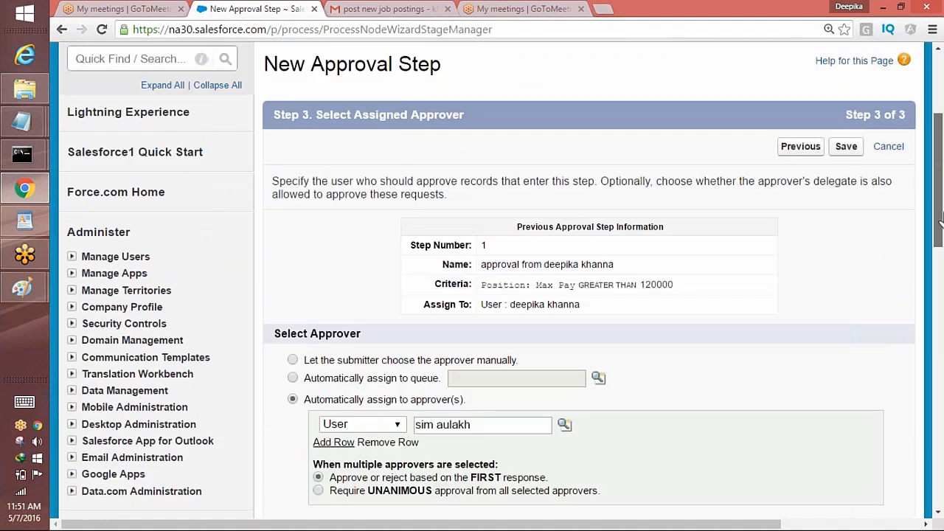
drag(940, 221, 931, 283)
click(846, 445)
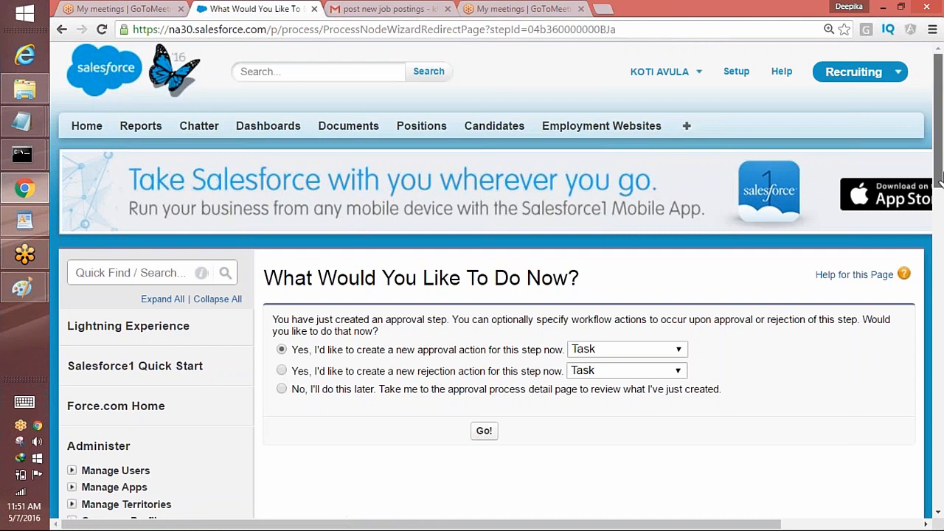
scroll(299, 308, down, 2)
click(323, 251)
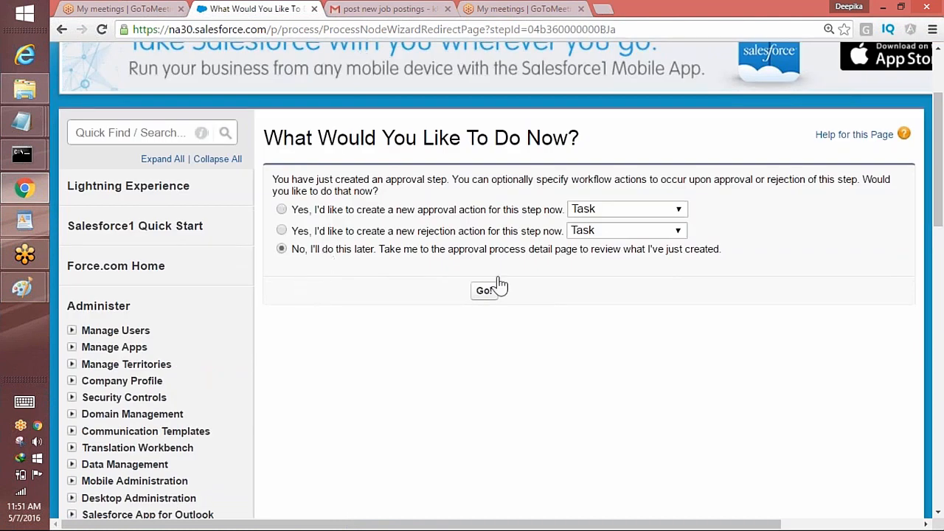
click(487, 292)
- Open the diagram of the Two step approval process
scroll(911, 170, down, 3)
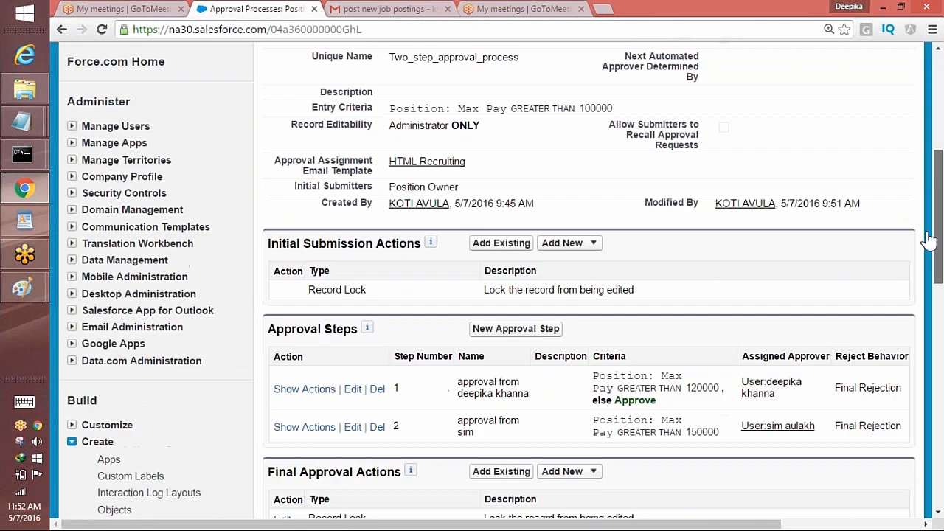
scroll(927, 250, down, 1)
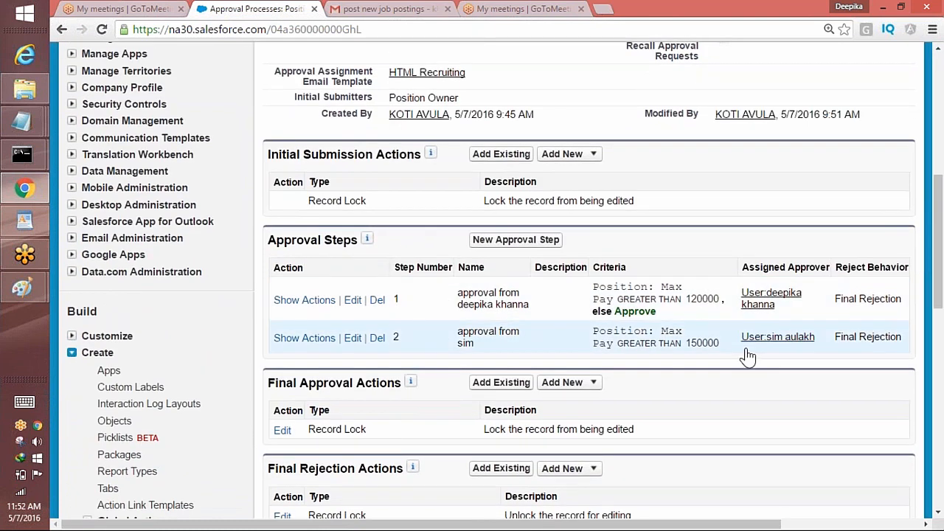
drag(939, 242, 940, 111)
click(679, 261)
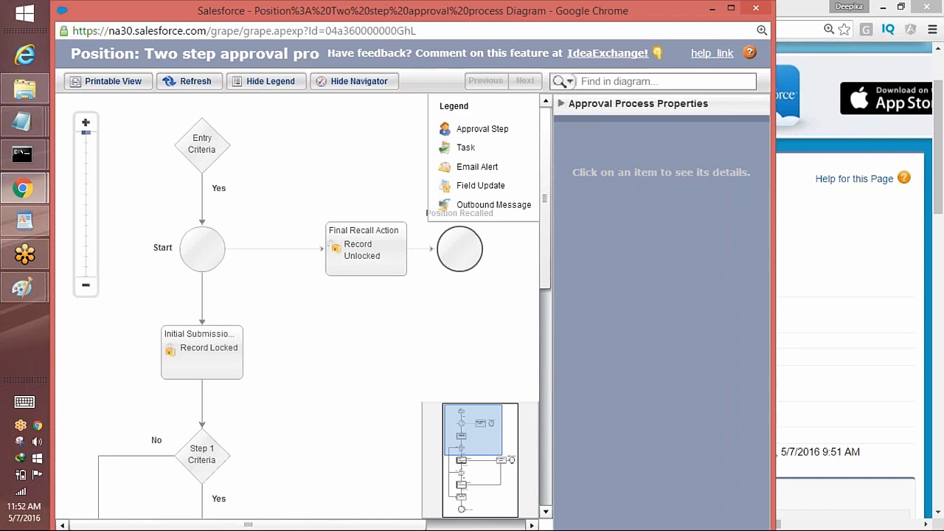
- Scroll the diagram and show Step 2's approver details
drag(547, 239, 553, 304)
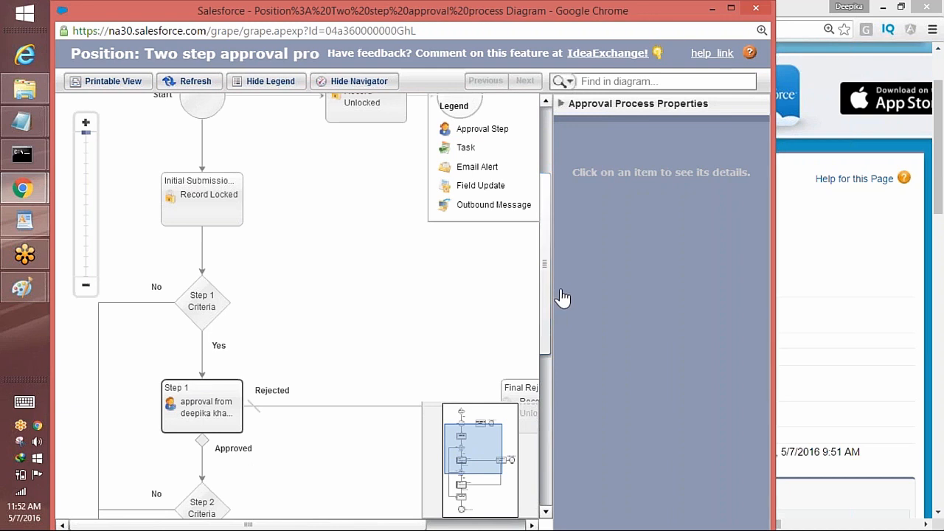
scroll(554, 310, down, 3)
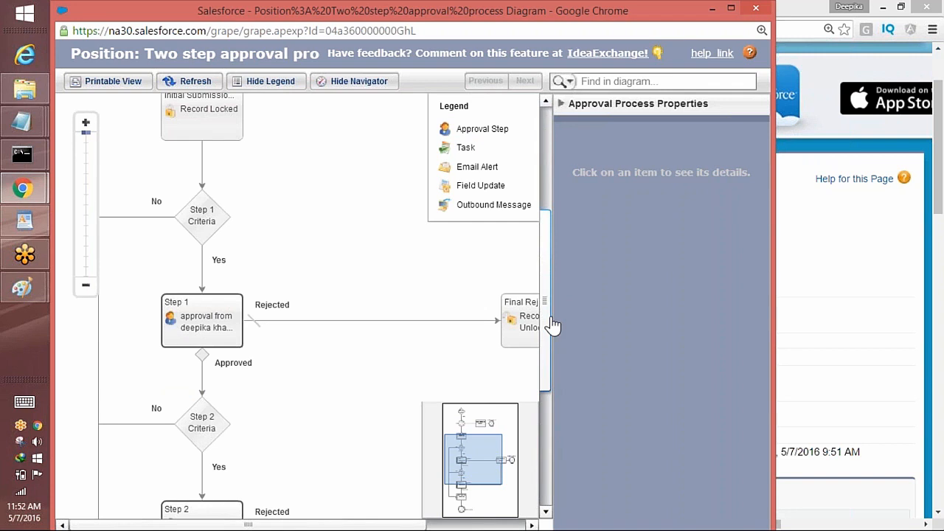
scroll(548, 272, down, 2)
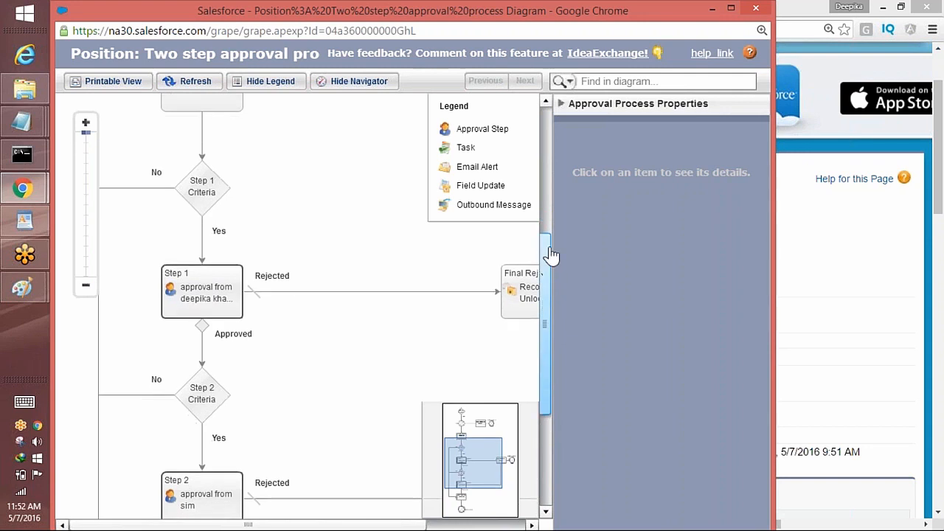
scroll(546, 270, down, 3)
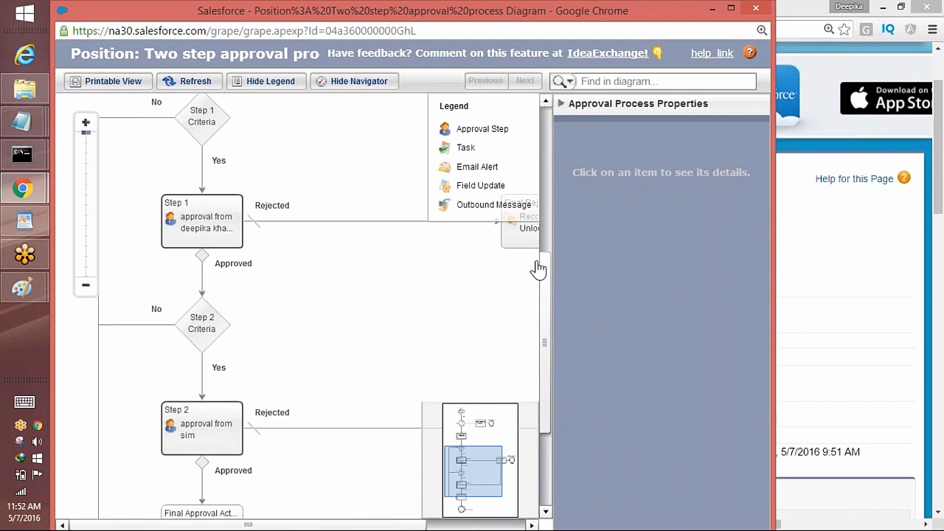
click(203, 441)
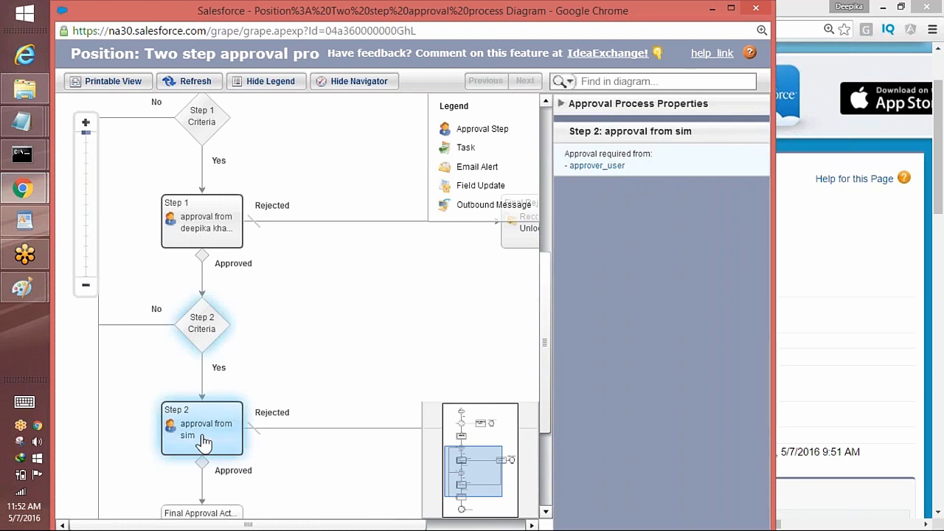
- Review Step 2's entry criteria, Max Pay greater than 150000, then close the diagram
click(212, 340)
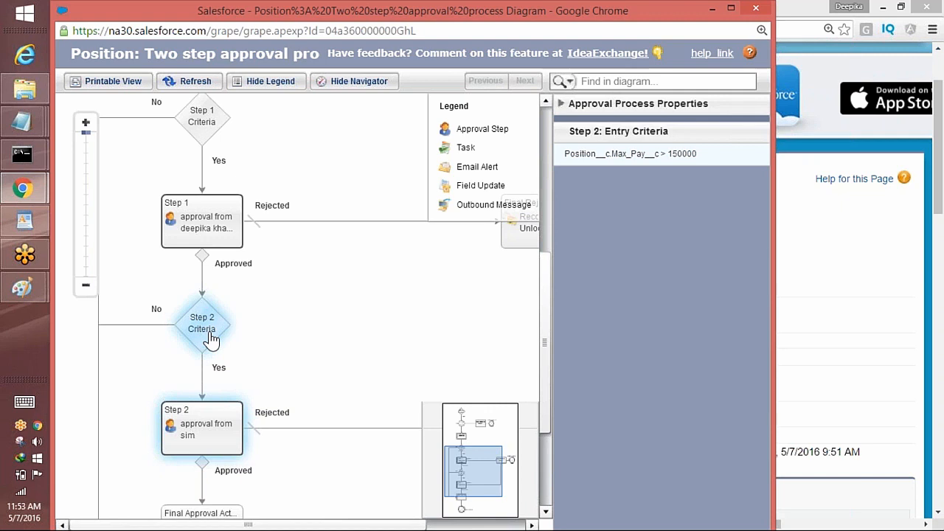
scroll(550, 358, down, 1)
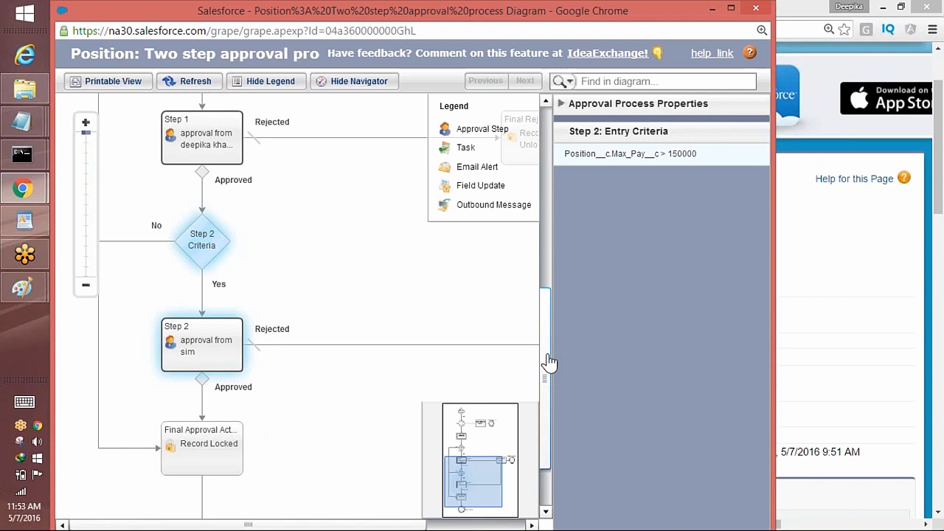
drag(549, 361, 545, 419)
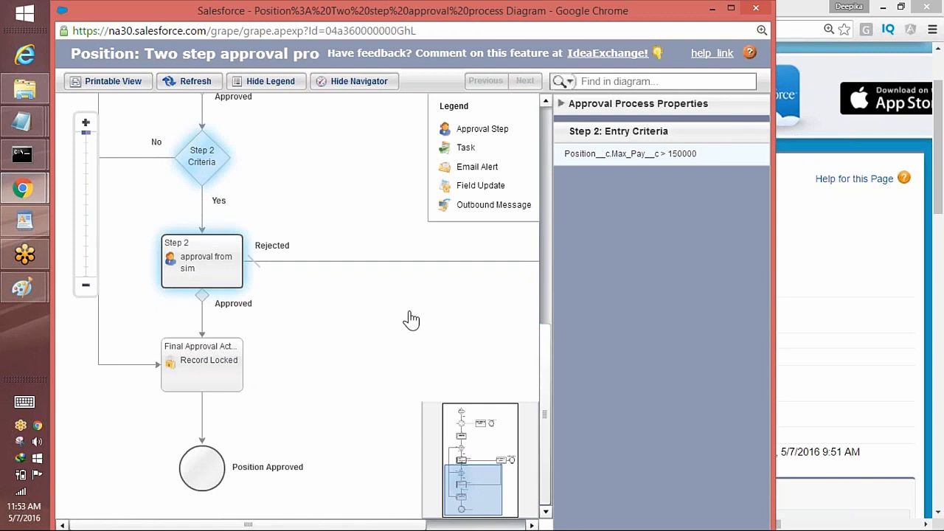
drag(547, 377, 557, 338)
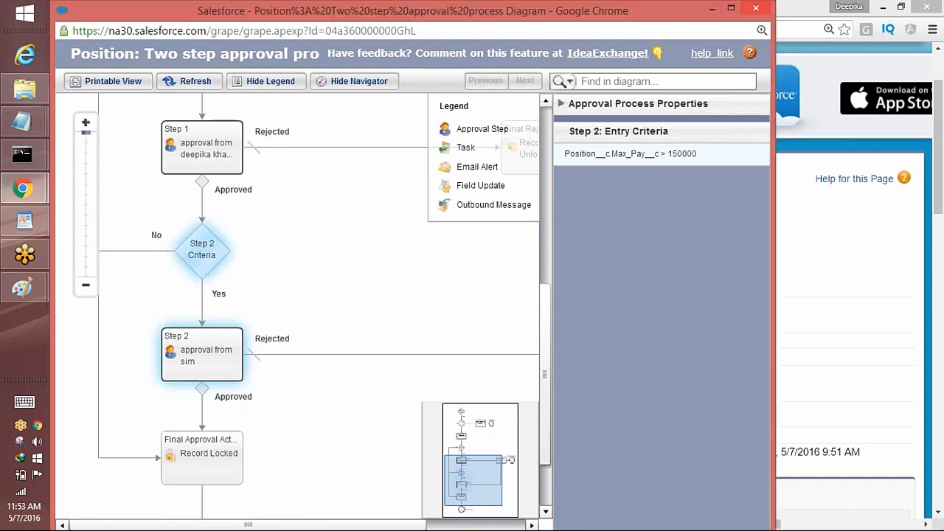
click(756, 8)
- Activate the Two step approval process and review its steps before going to Positions
click(622, 268)
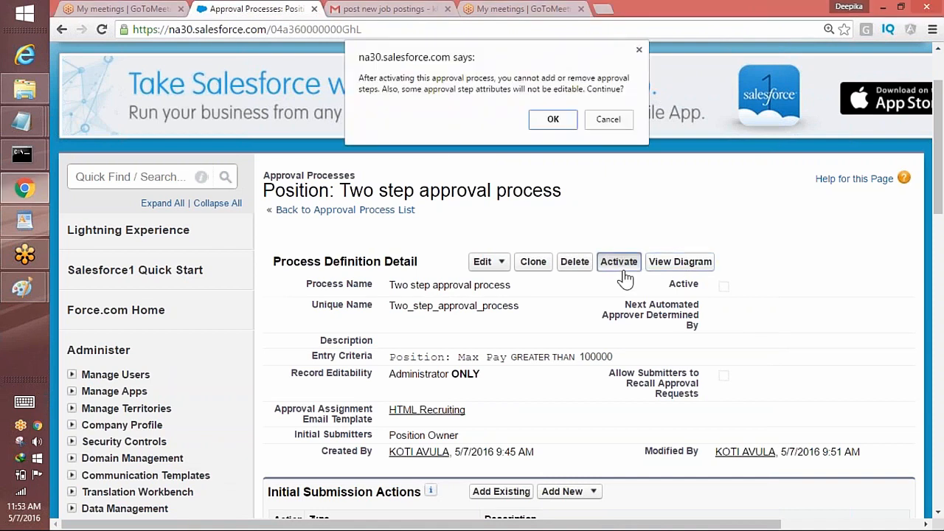
click(554, 120)
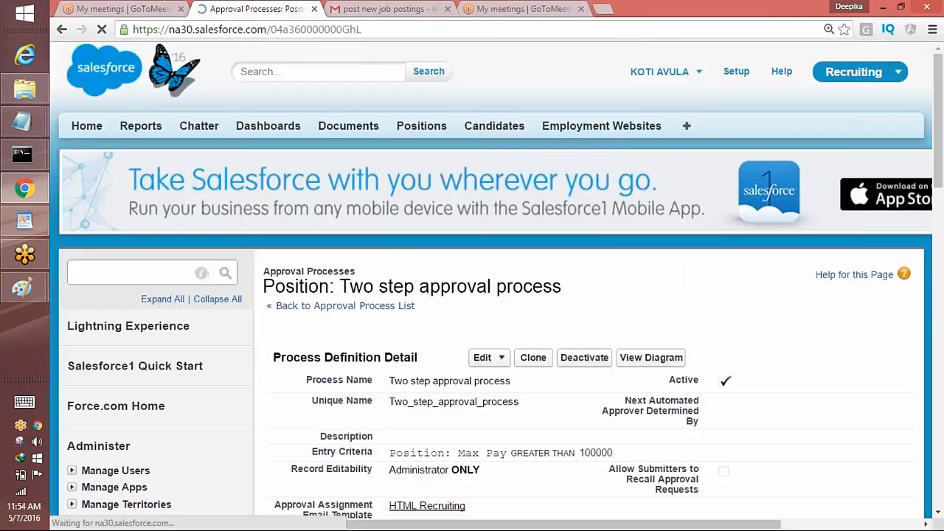
scroll(552, 268, down, 4)
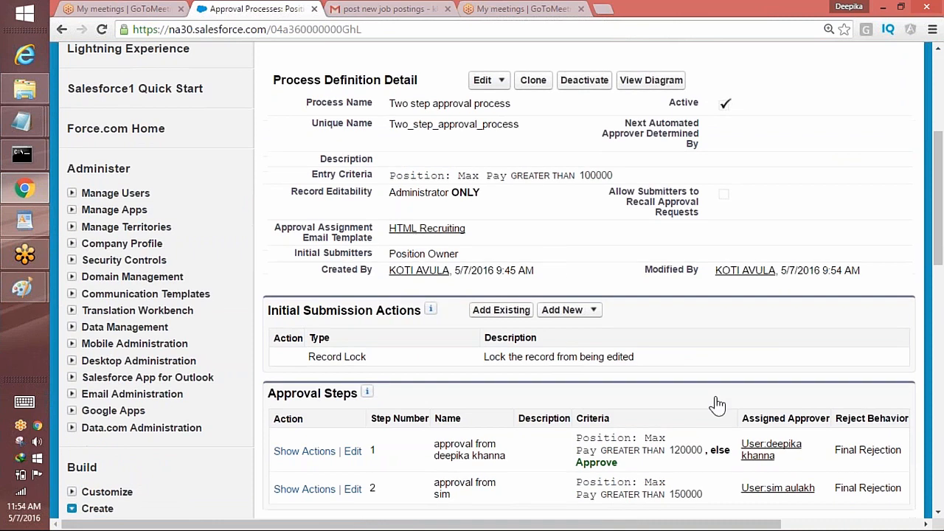
scroll(714, 322, down, 1)
scroll(714, 322, down, 2)
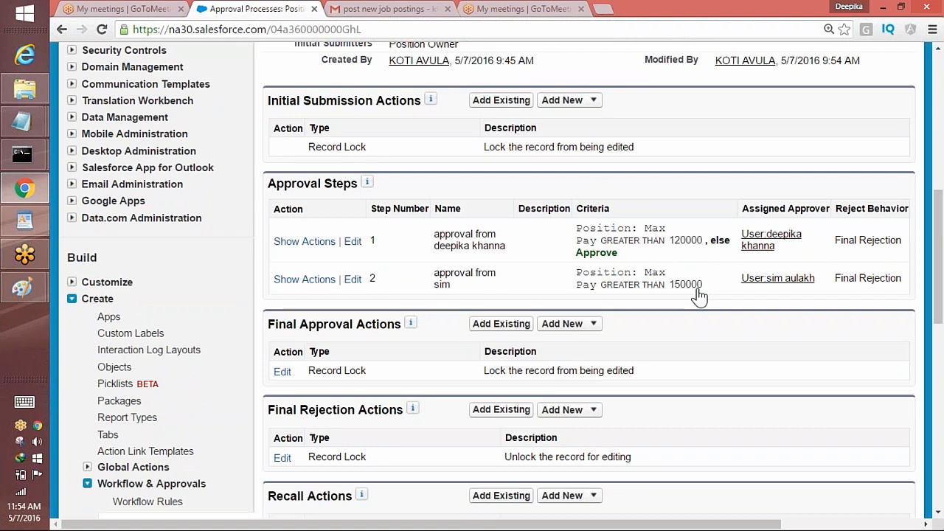
scroll(498, 407, up, 10)
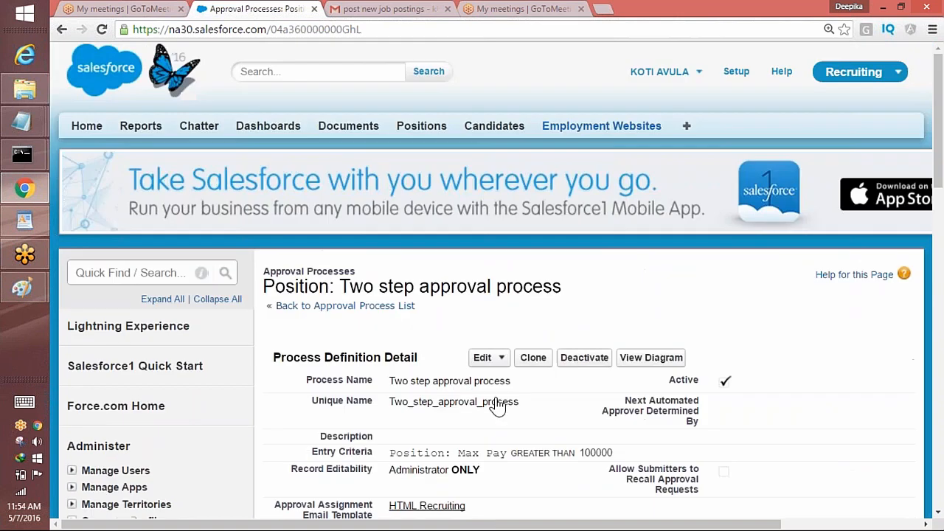
click(420, 140)
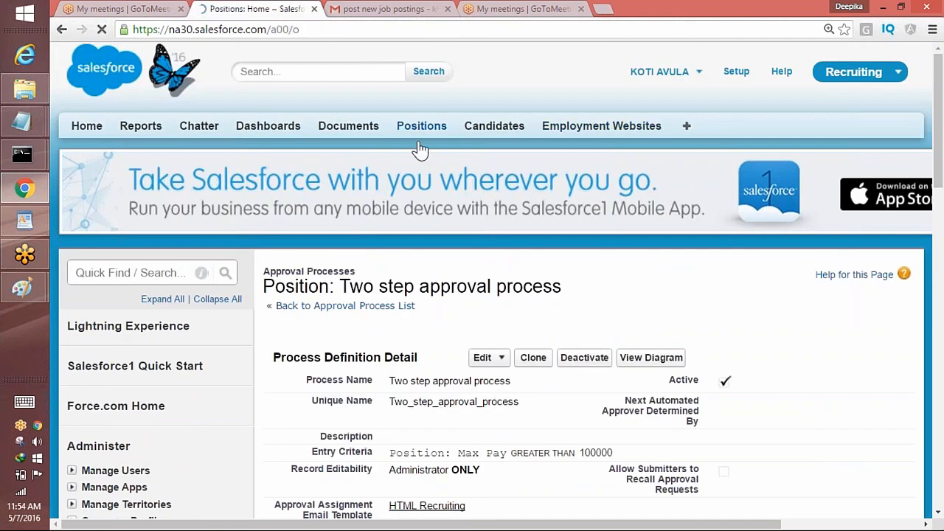
- Start a new Position 'position4' with Information Technology, New Position status and Full Time type
click(483, 255)
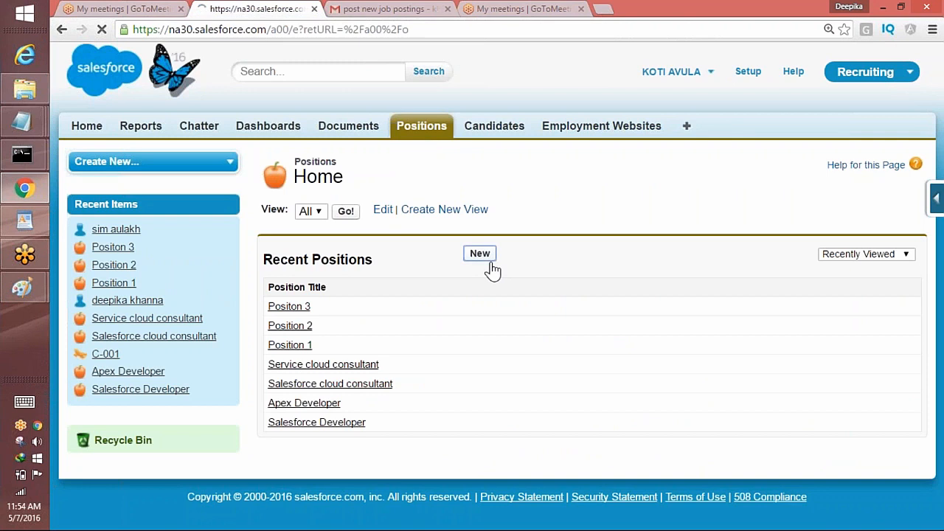
text(po)
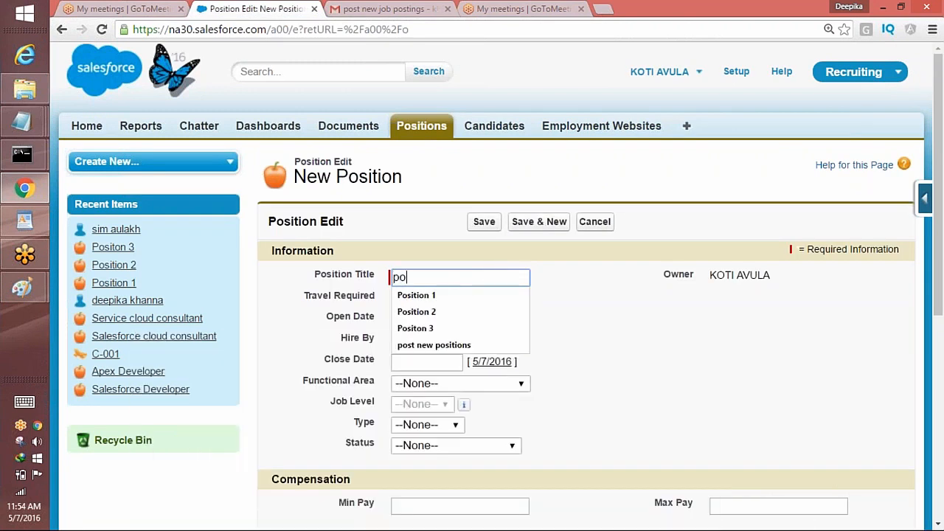
text(ssition)
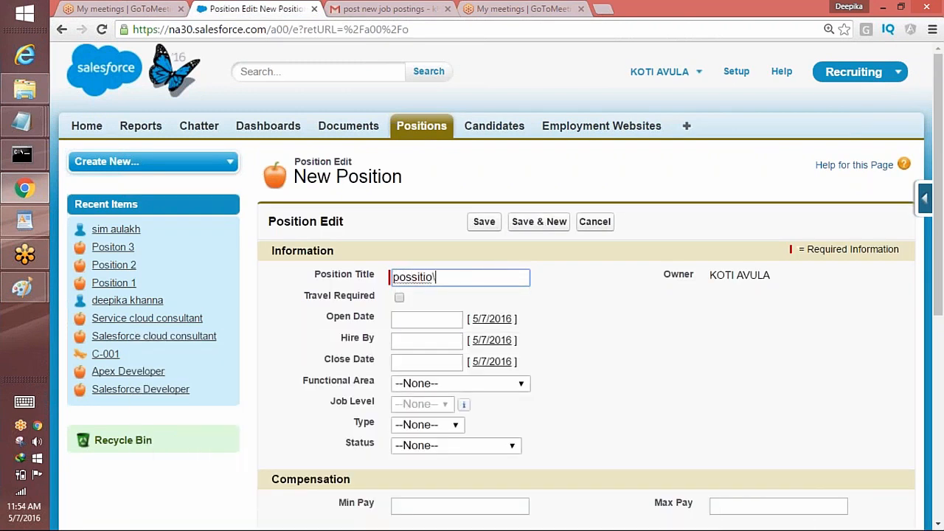
key(BackSpace)
key(BackSpace)
key(BackSpace)
key(BackSpace)
key(BackSpace)
key(BackSpace)
text(iti)
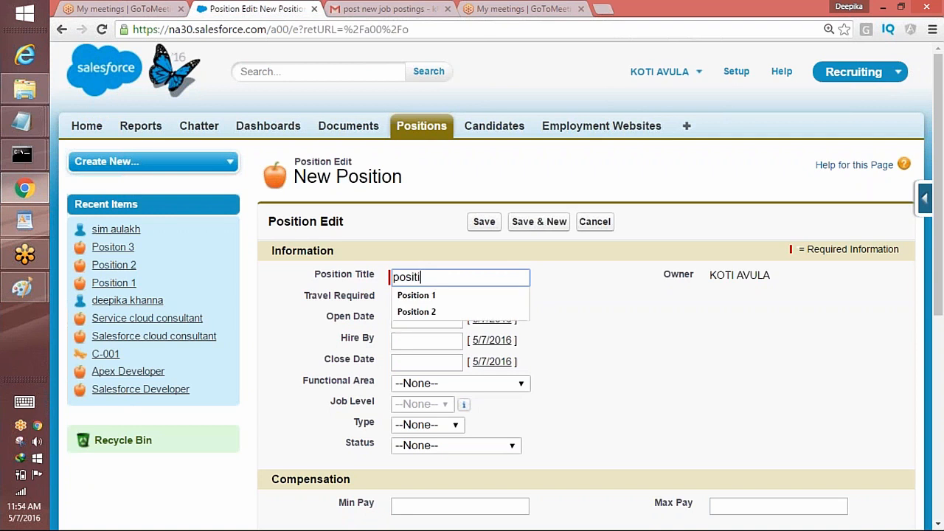
text(on4)
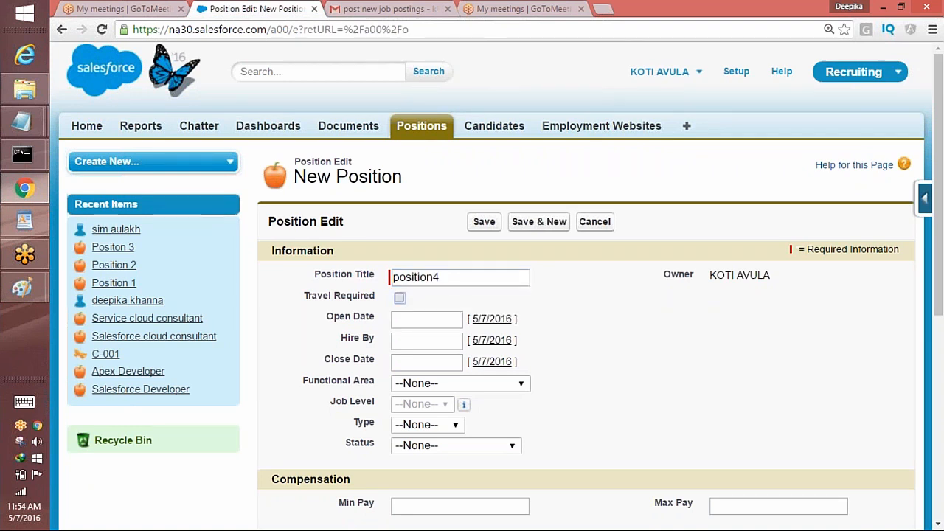
scroll(941, 152, down, 4)
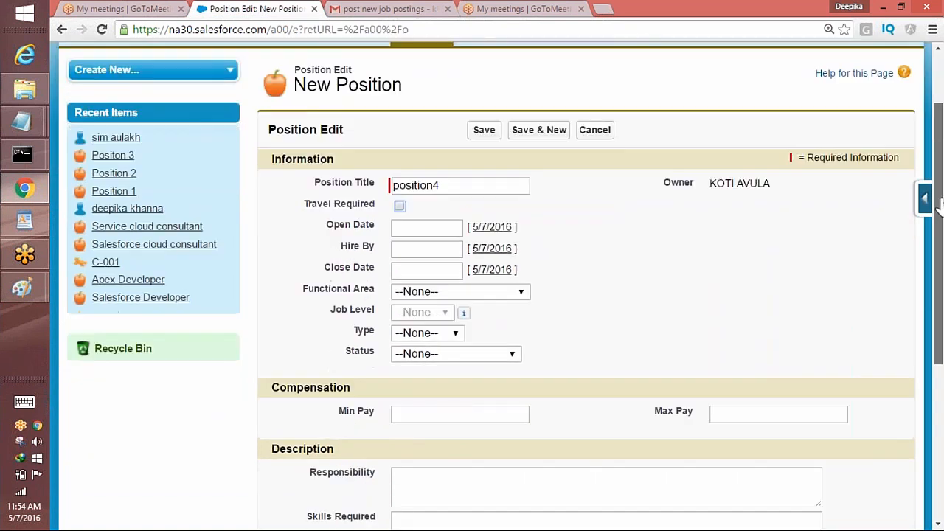
click(497, 238)
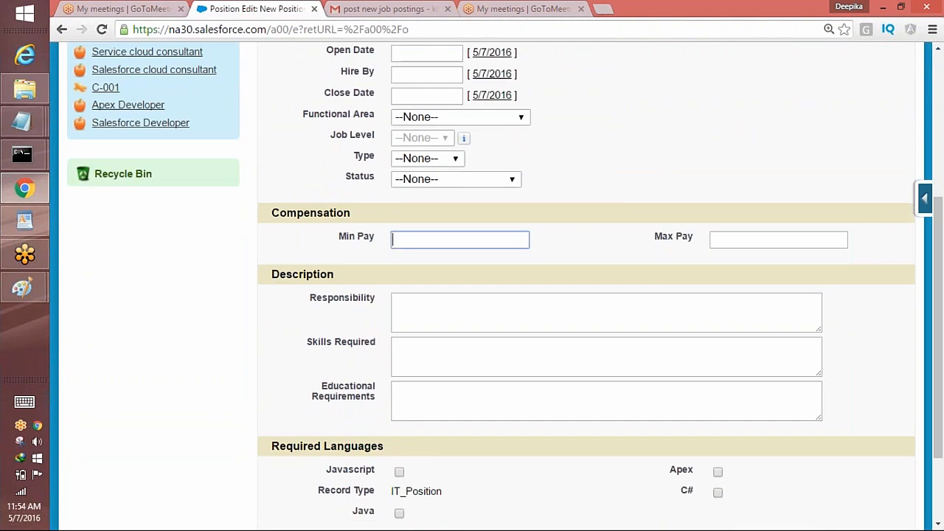
click(722, 241)
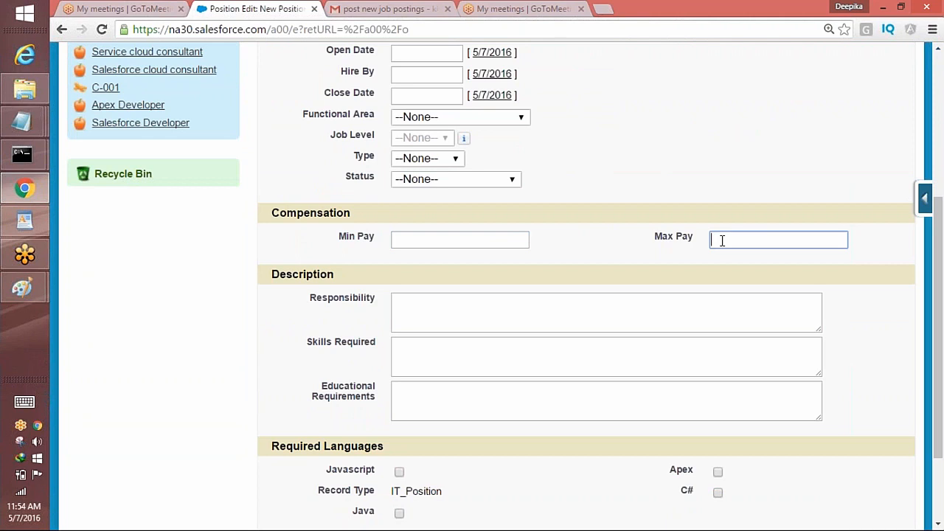
click(499, 126)
click(483, 175)
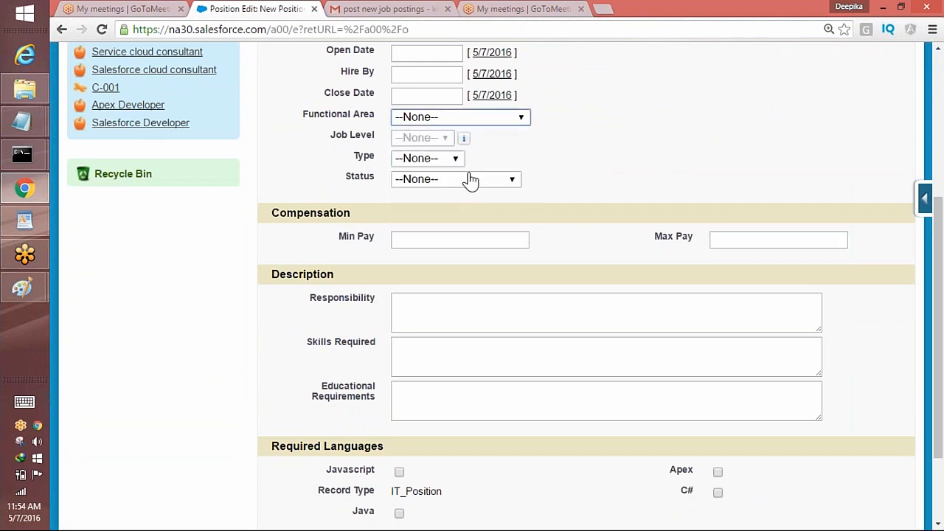
click(432, 179)
click(432, 209)
mouse_move(464, 141)
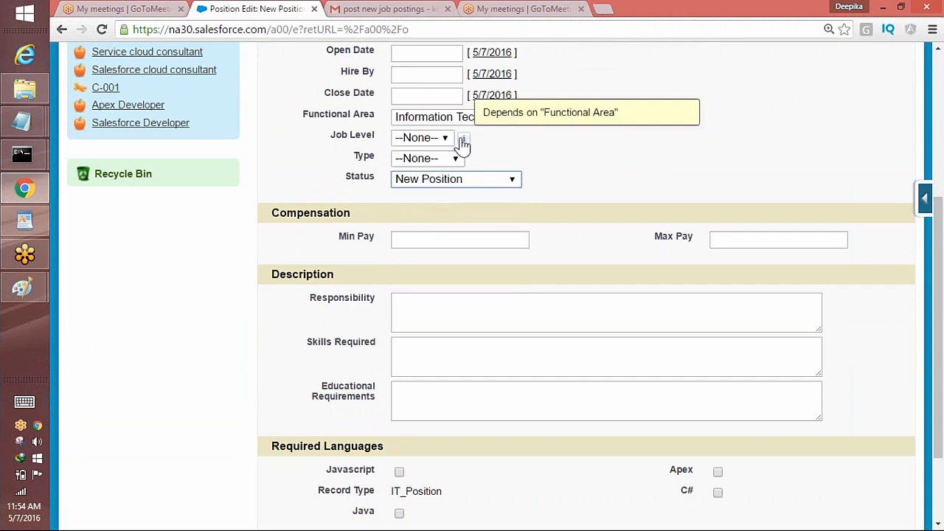
click(448, 159)
click(424, 188)
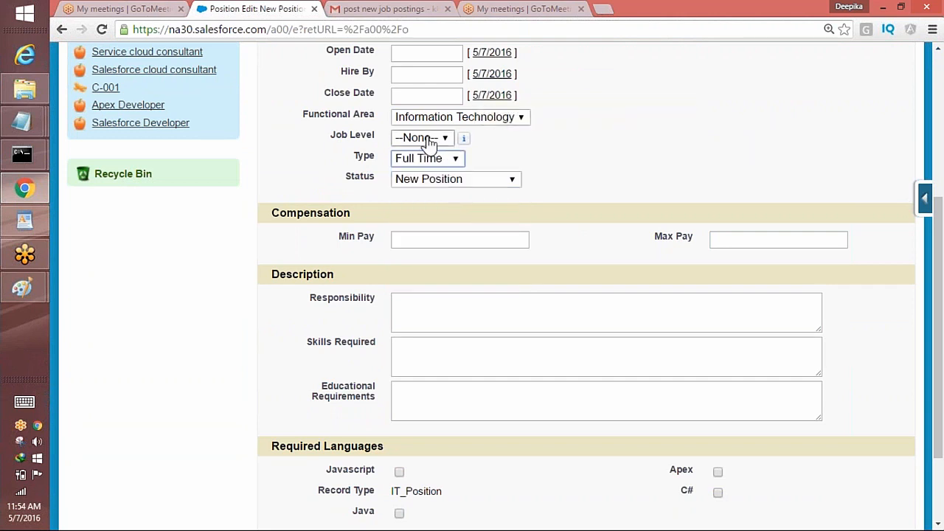
- Enter Max Pay 90000 and save the position4 record
drag(939, 293, 942, 323)
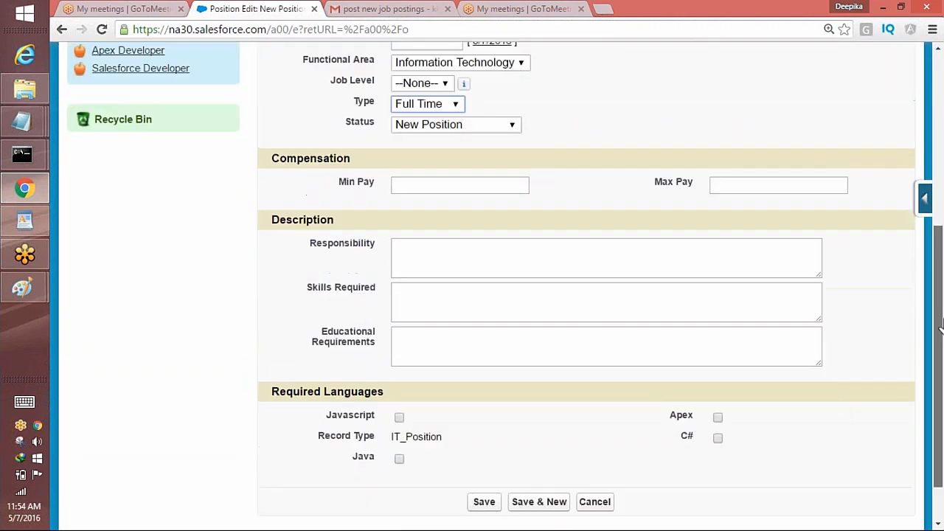
click(744, 184)
text(13)
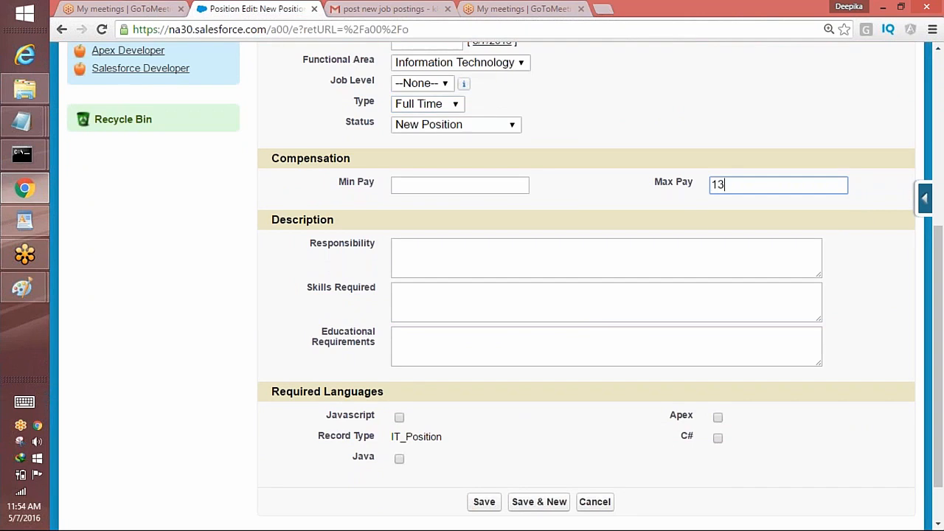
key(BackSpace)
key(BackSpace)
text(90000)
click(473, 499)
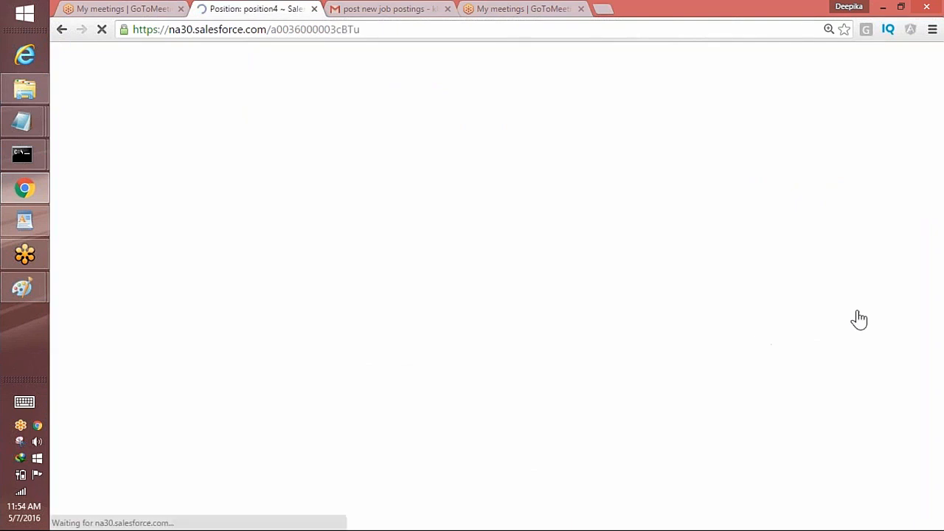
- Submit position4 for approval, which fails entry criteria, and return to Positions
scroll(904, 360, down, 10)
scroll(905, 442, down, 2)
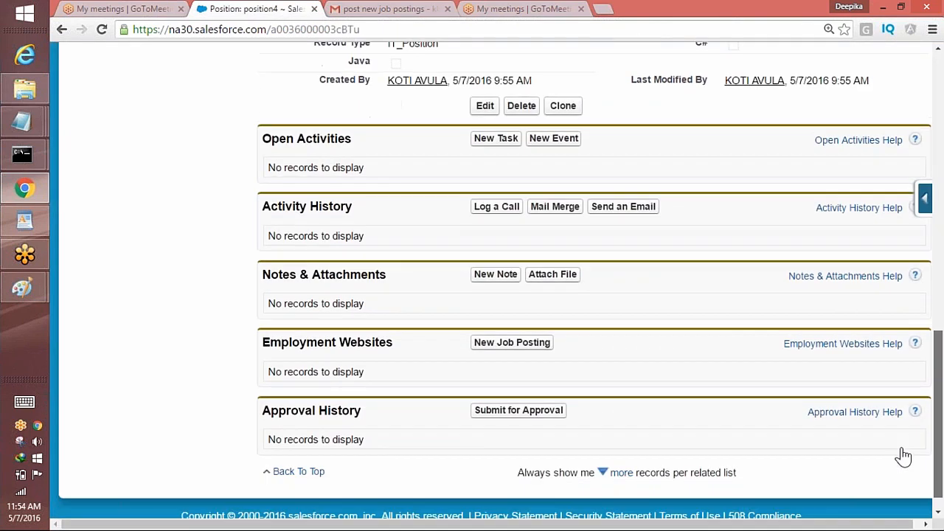
click(525, 389)
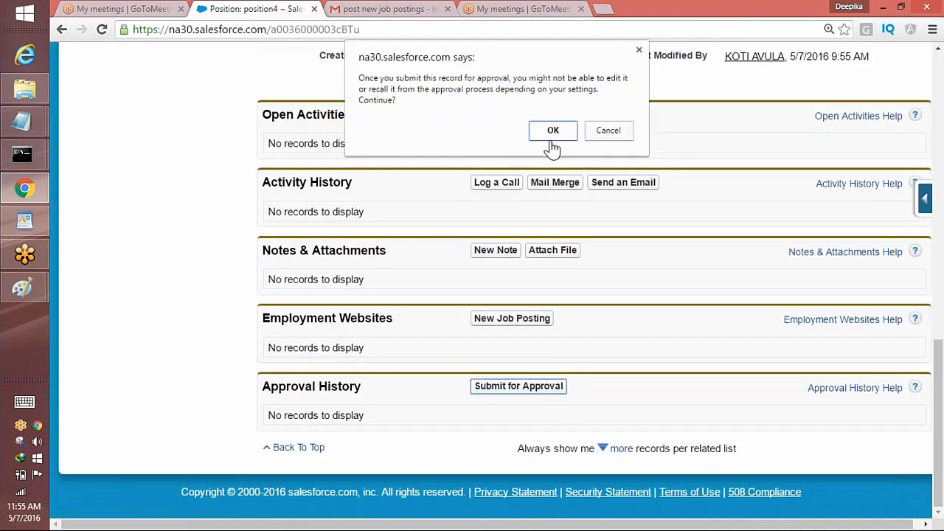
click(552, 130)
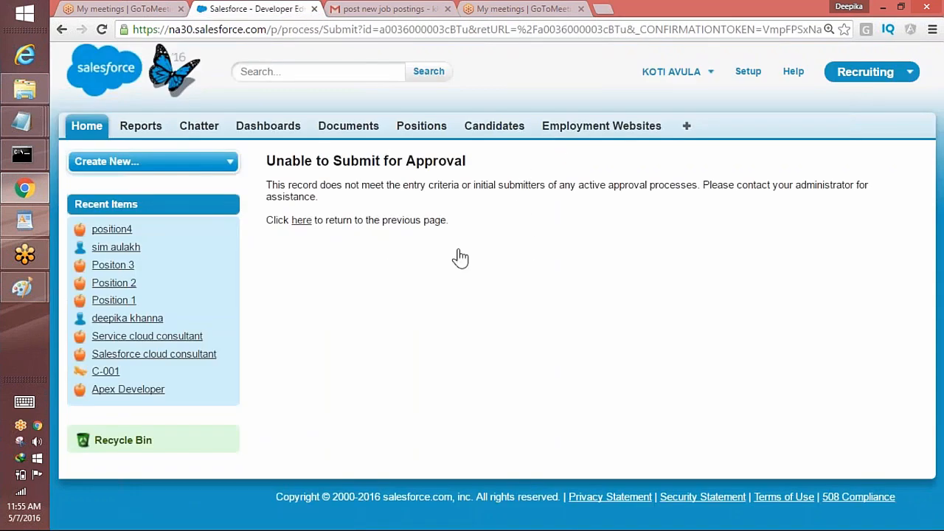
click(421, 125)
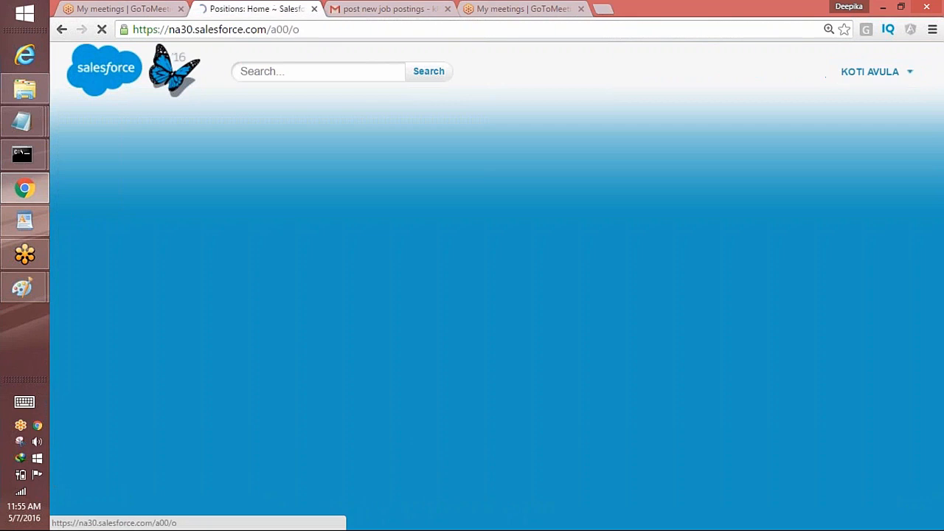
- Start a new Position 'position5' with Human Resources, Full Time type and New Position status
click(478, 253)
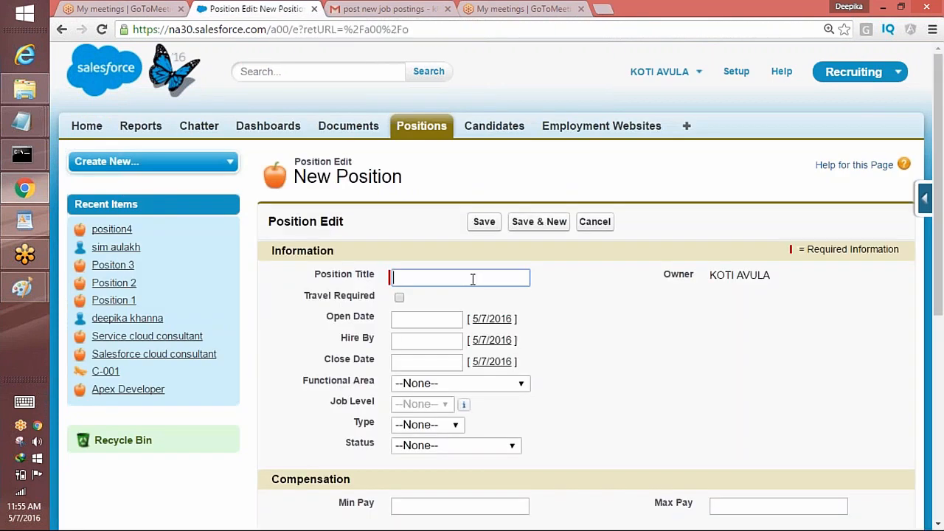
text(position5)
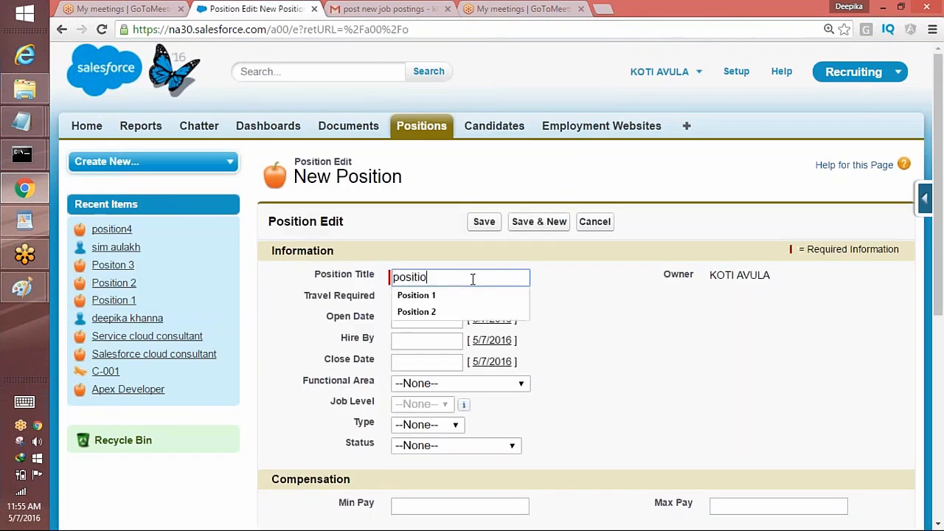
click(417, 384)
click(422, 432)
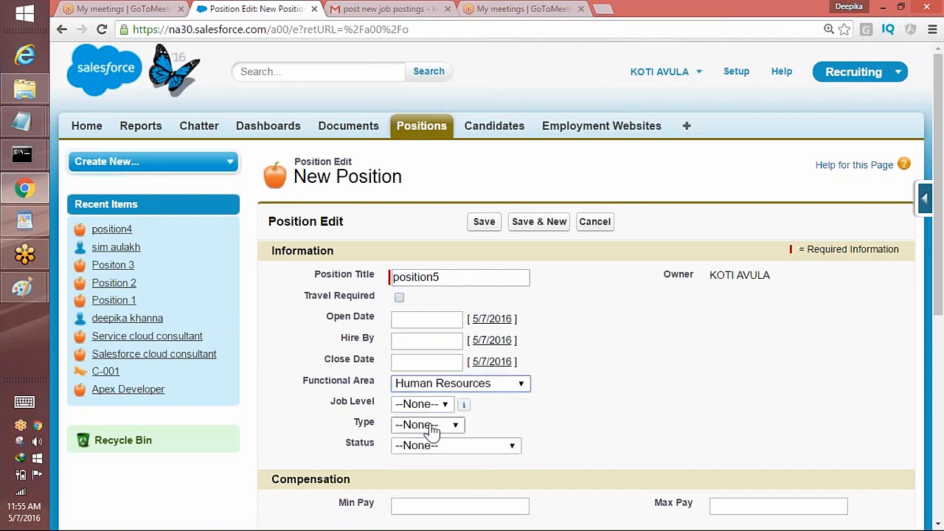
click(431, 427)
click(428, 450)
click(458, 447)
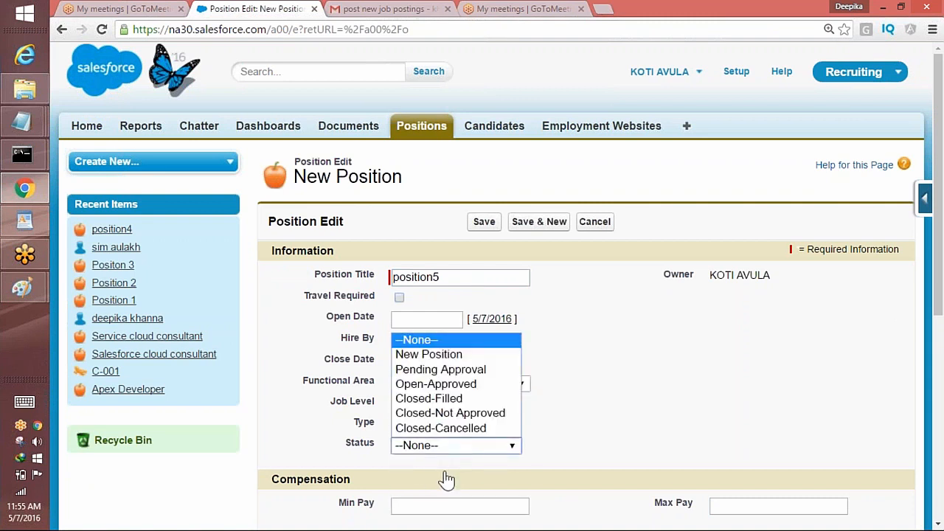
click(443, 355)
- Enter 110000 as position5's Max Pay
scroll(929, 244, down, 2)
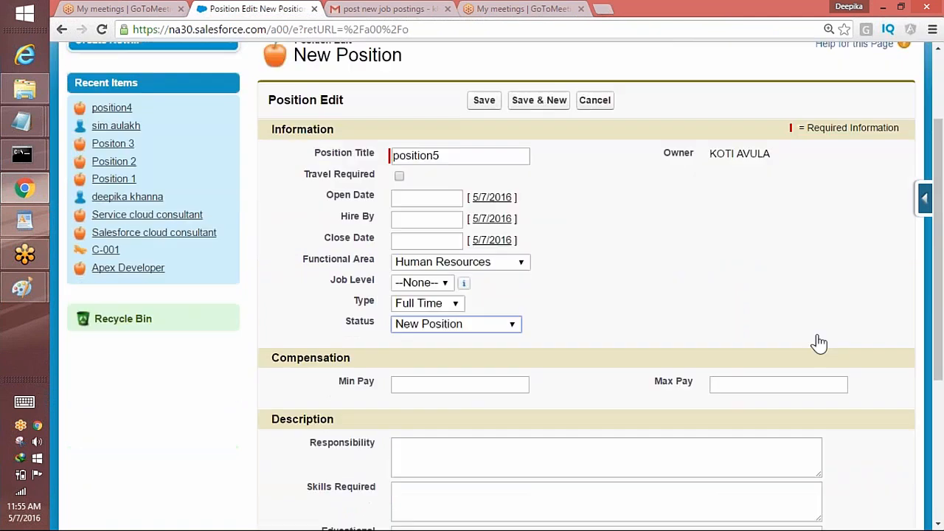
click(783, 382)
text(11000)
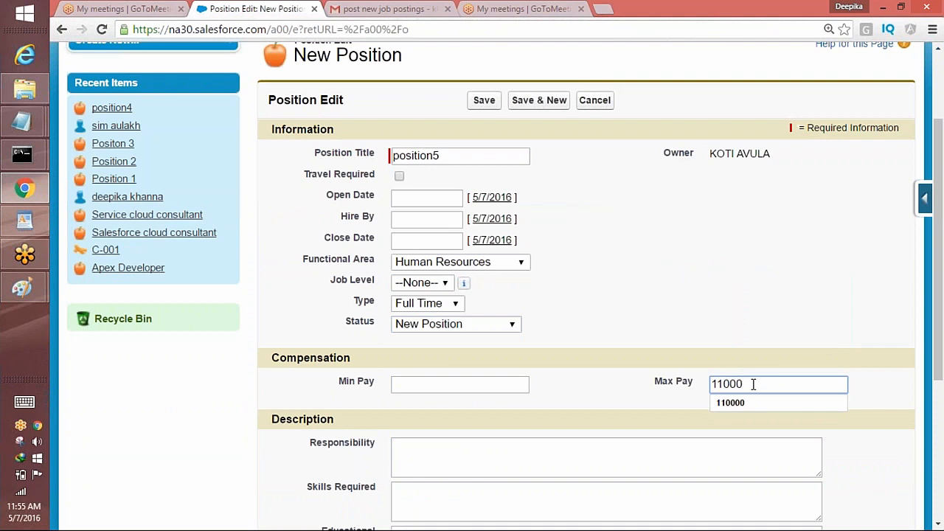
text(0)
click(729, 369)
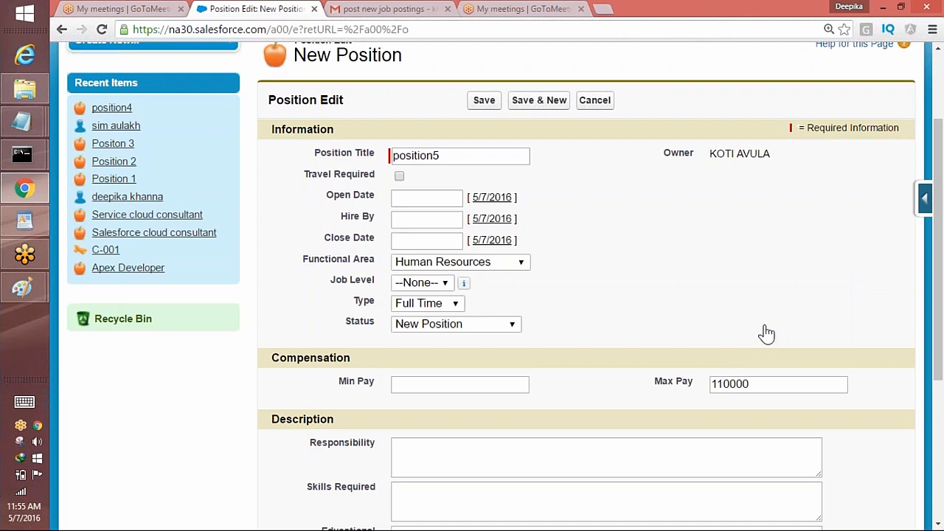
- Save position5, submit it for approval and confirm, then return to the Positions list
click(484, 101)
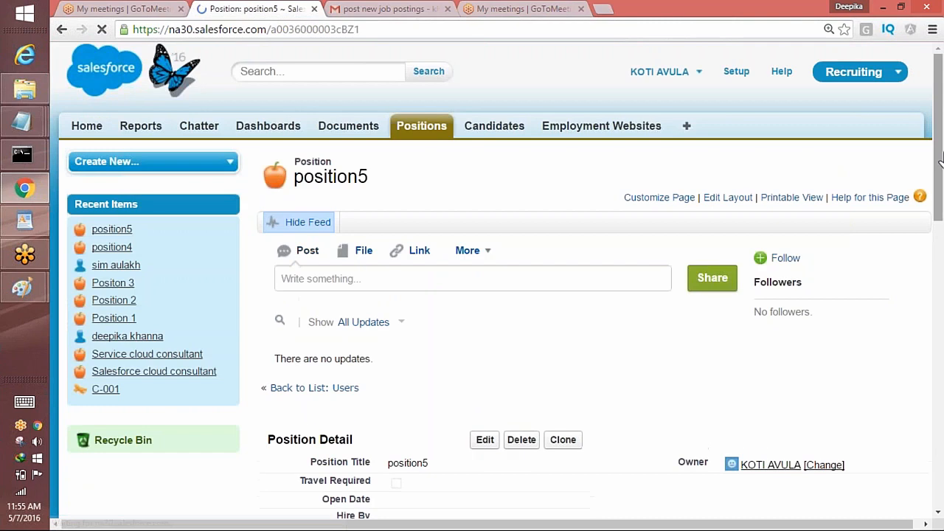
scroll(923, 359, down, 10)
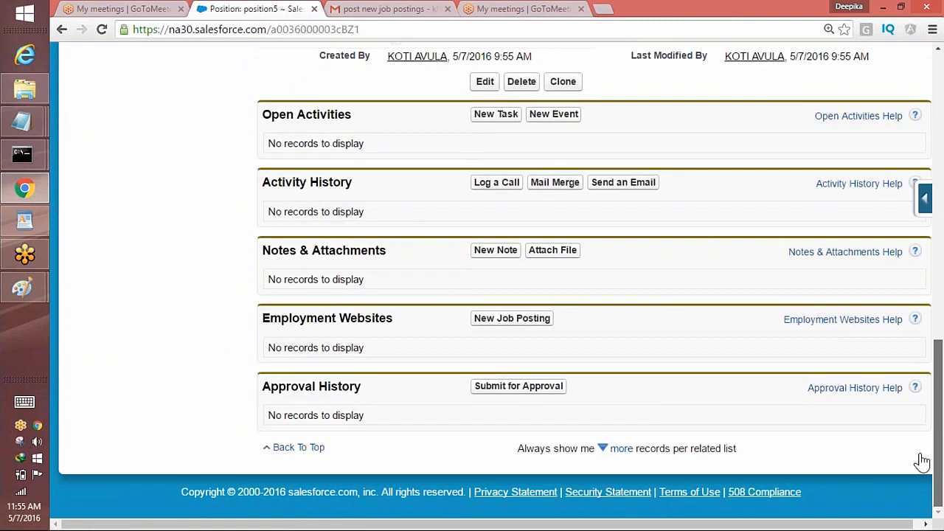
click(552, 394)
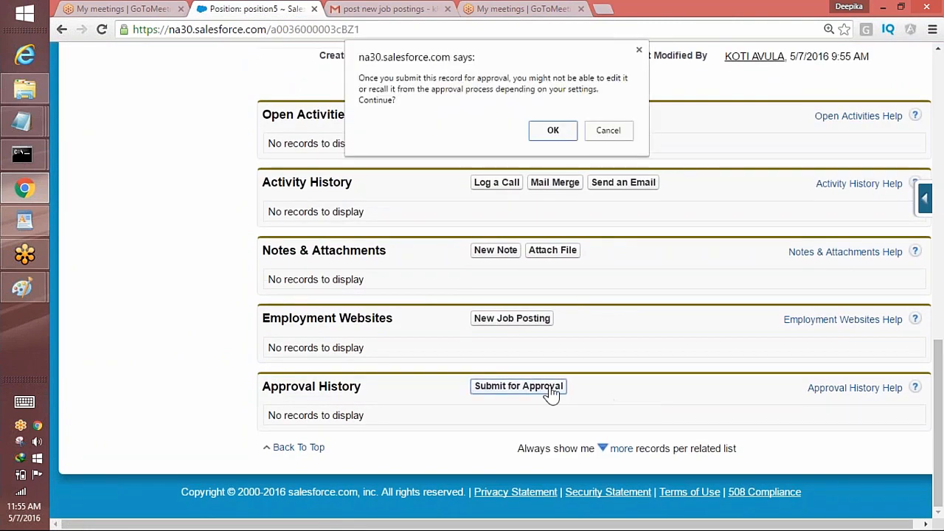
click(564, 132)
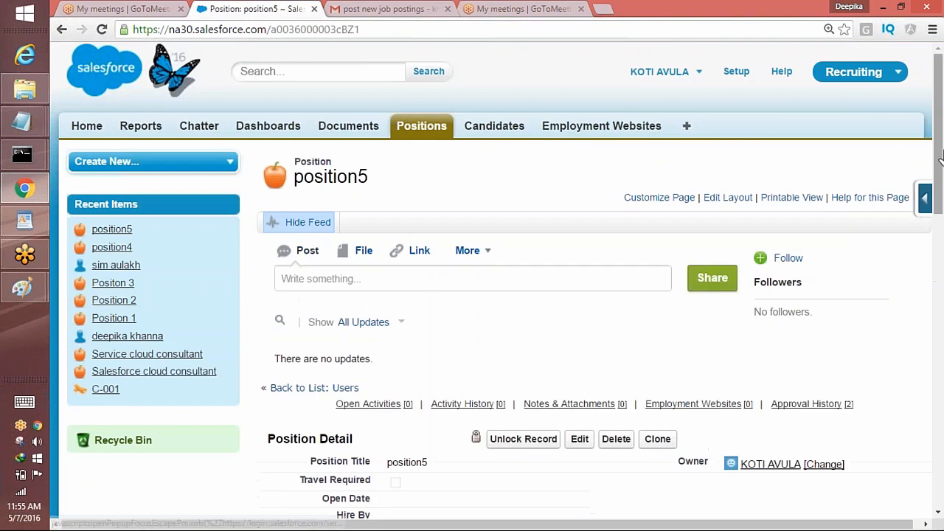
scroll(809, 412, down, 10)
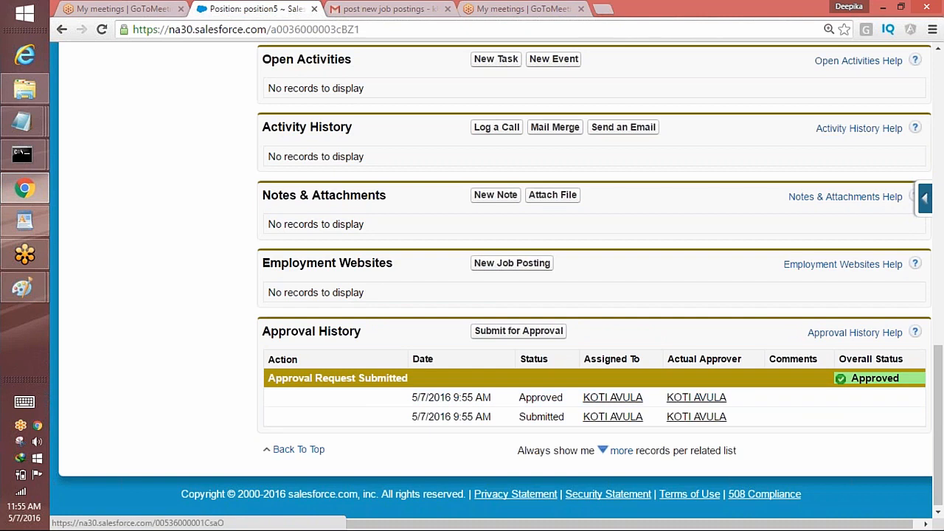
drag(939, 397, 940, 101)
click(410, 118)
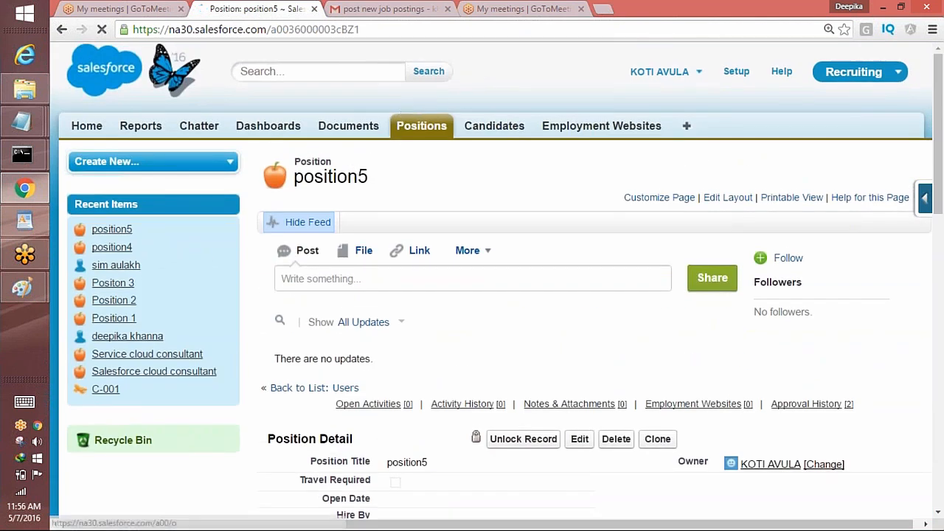
- Start a new Position 'position6' with Information Technology, Full Time type and New Position status
click(477, 253)
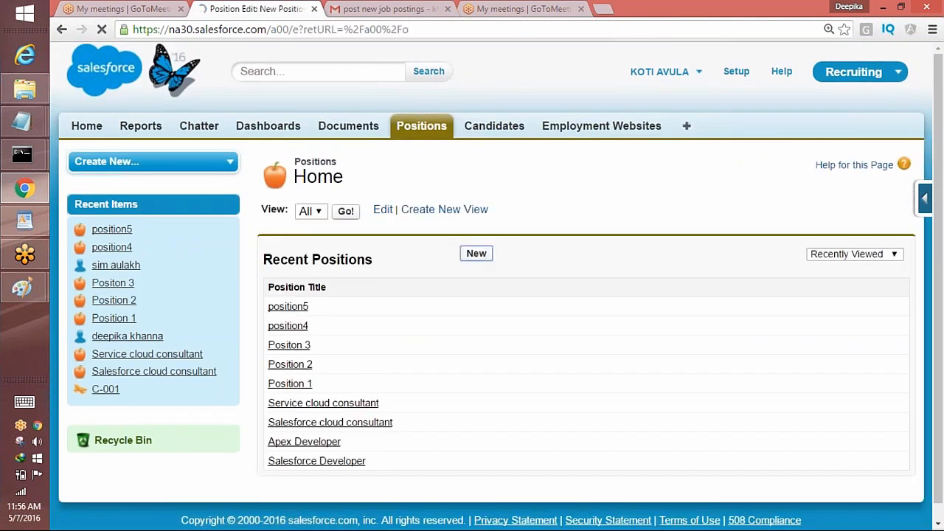
text(positi)
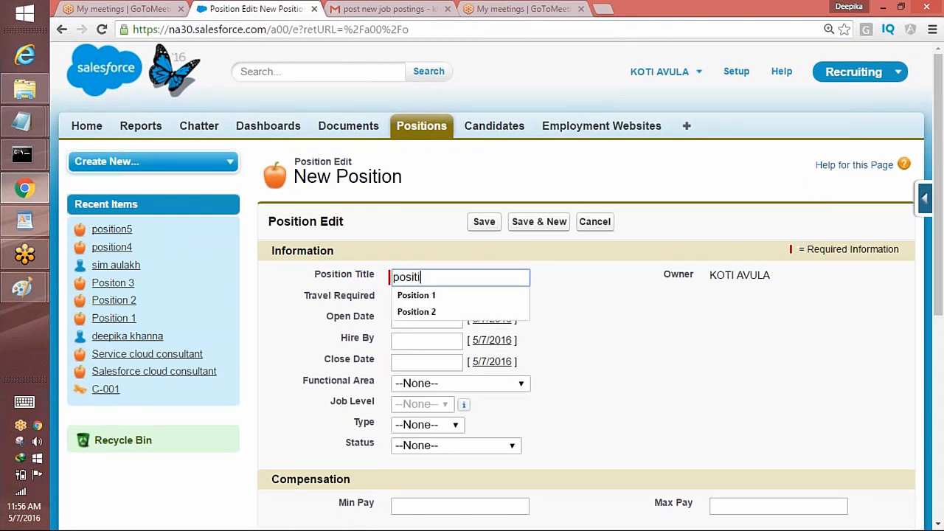
text(on6)
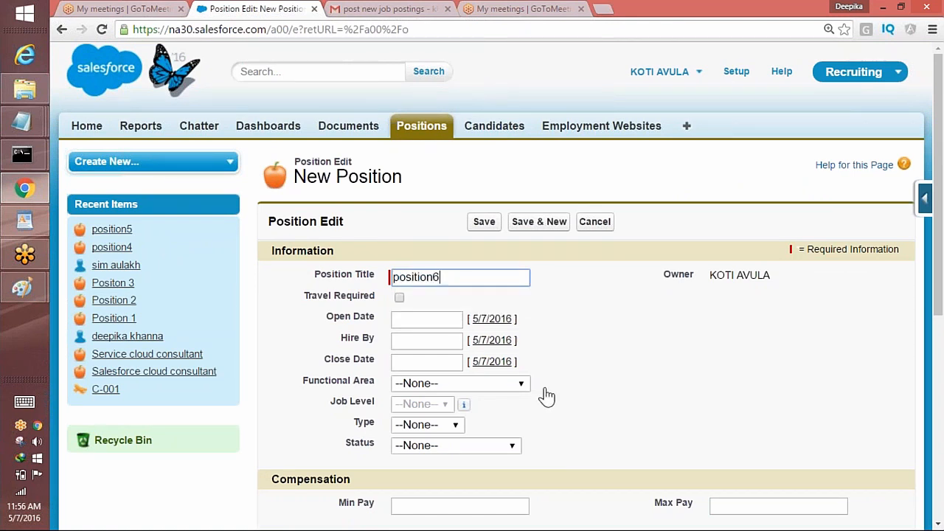
scroll(516, 376, down, 2)
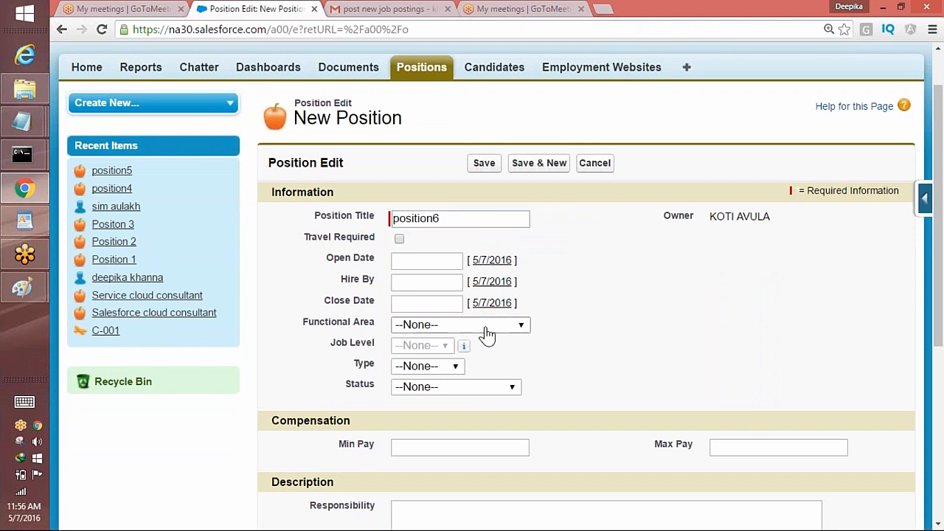
click(487, 332)
click(473, 385)
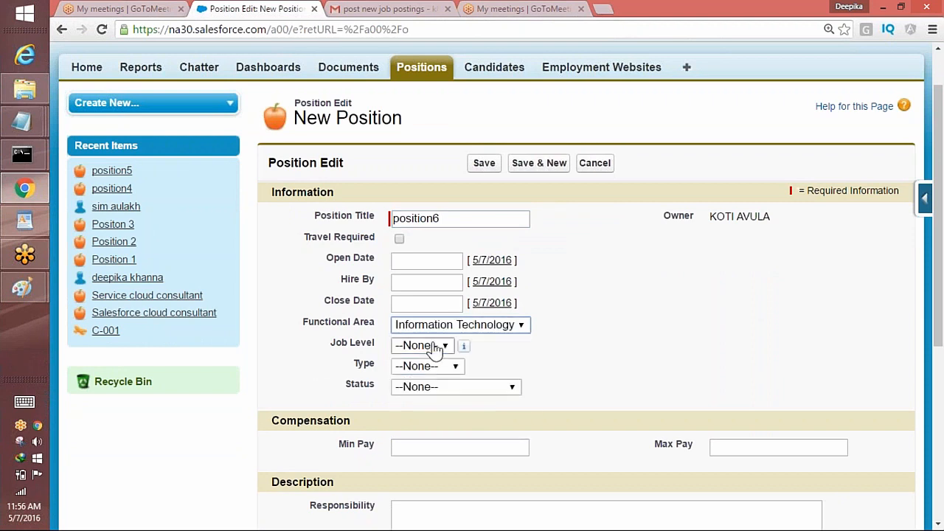
click(435, 346)
click(438, 345)
click(425, 367)
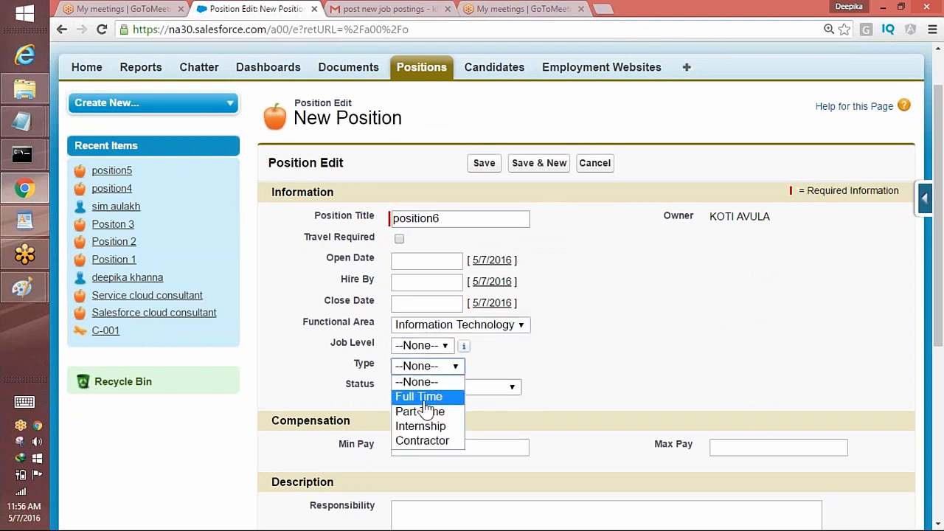
click(420, 397)
click(484, 392)
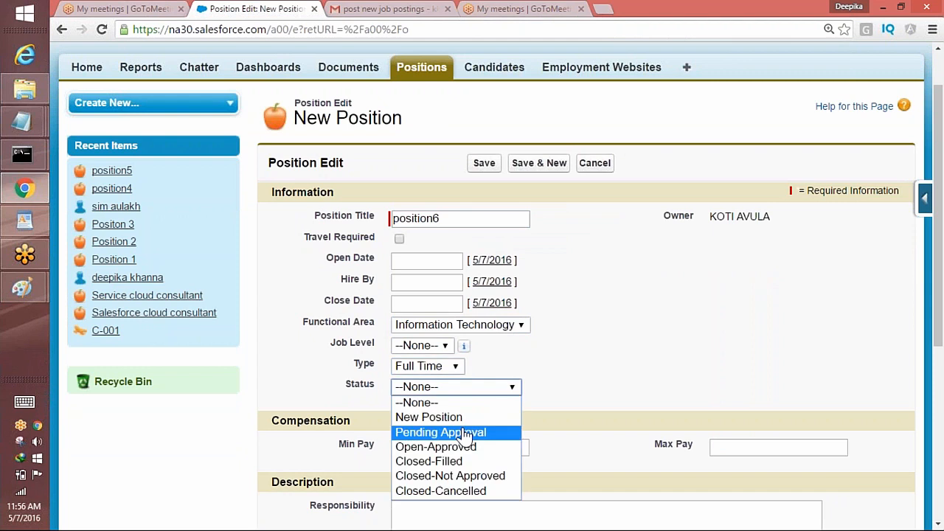
click(459, 418)
- Enter 133000 as position6's Max Pay and save the record
scroll(735, 318, down, 3)
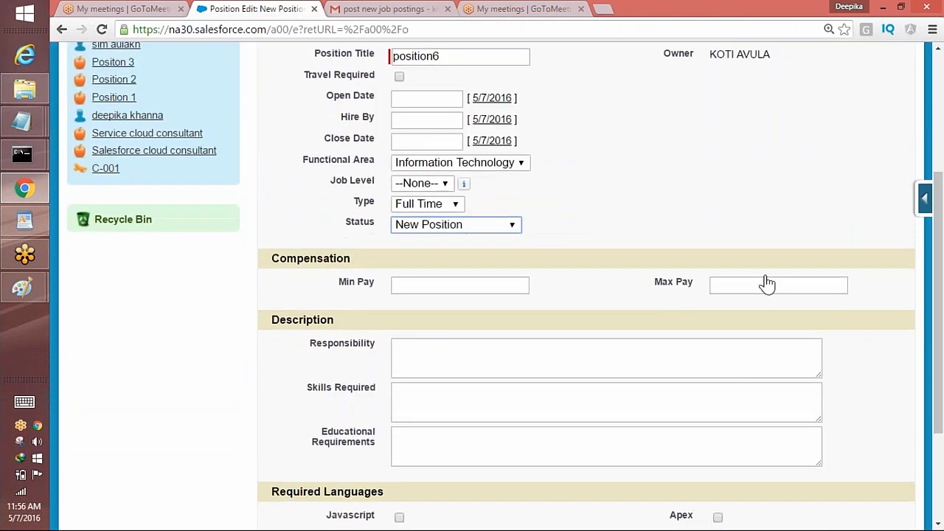
click(765, 283)
text(133000)
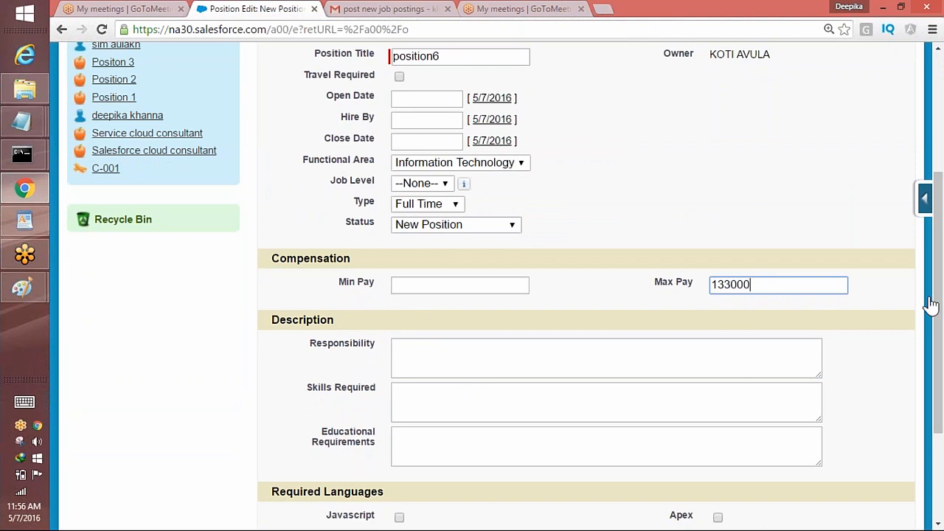
scroll(758, 371, down, 3)
click(479, 447)
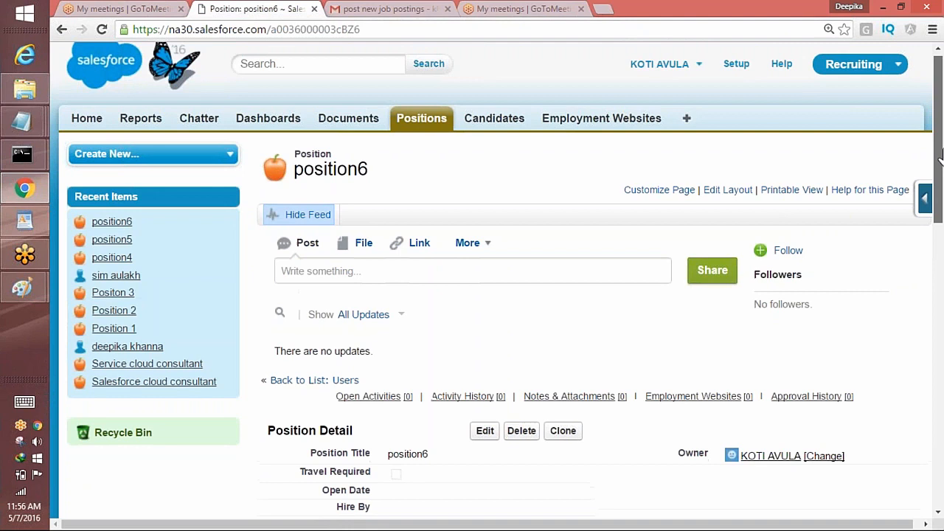
- Submit position6 for approval and confirm the submission
drag(941, 156, 930, 423)
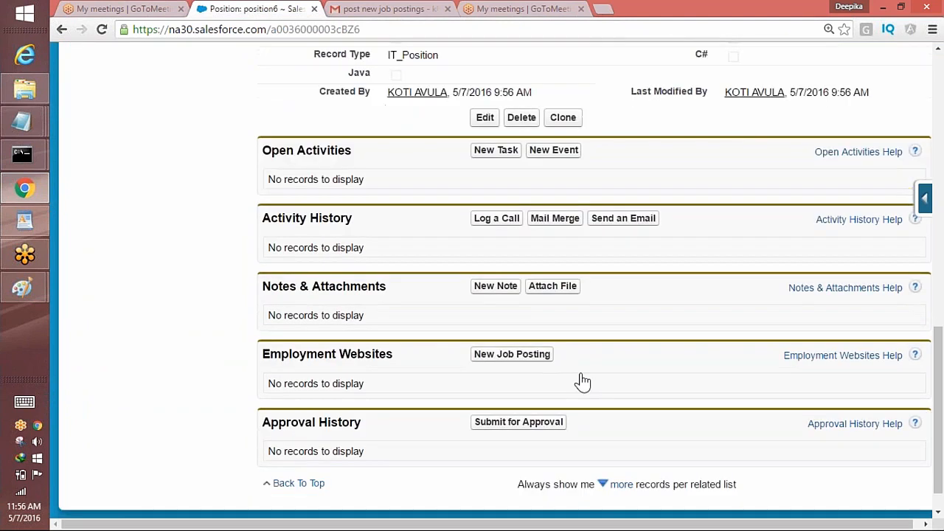
click(519, 422)
click(553, 133)
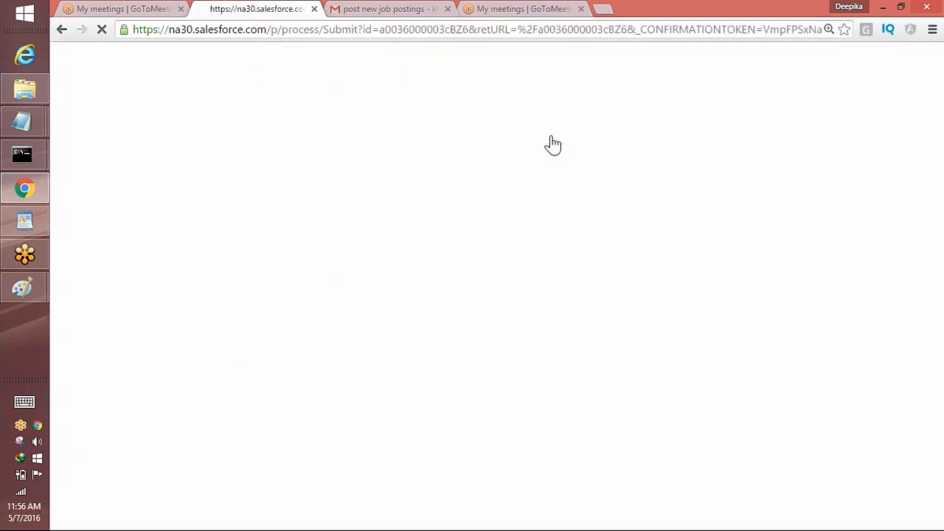
drag(940, 127, 927, 448)
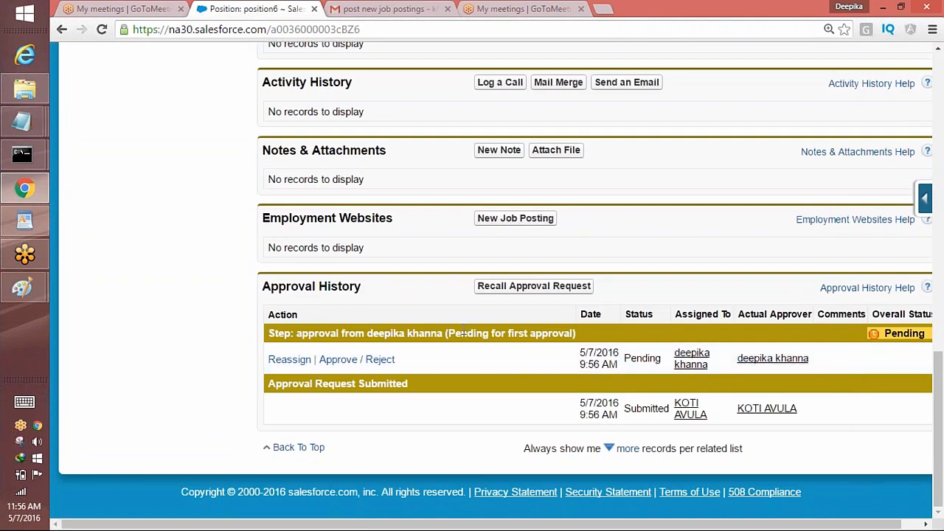
drag(937, 369, 941, 81)
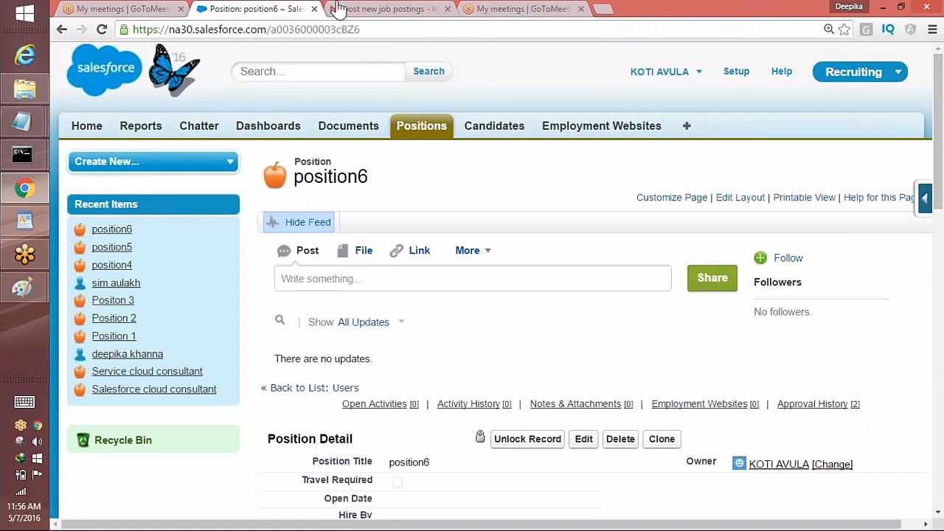
- Log out and sign back in as the other saved user
click(696, 70)
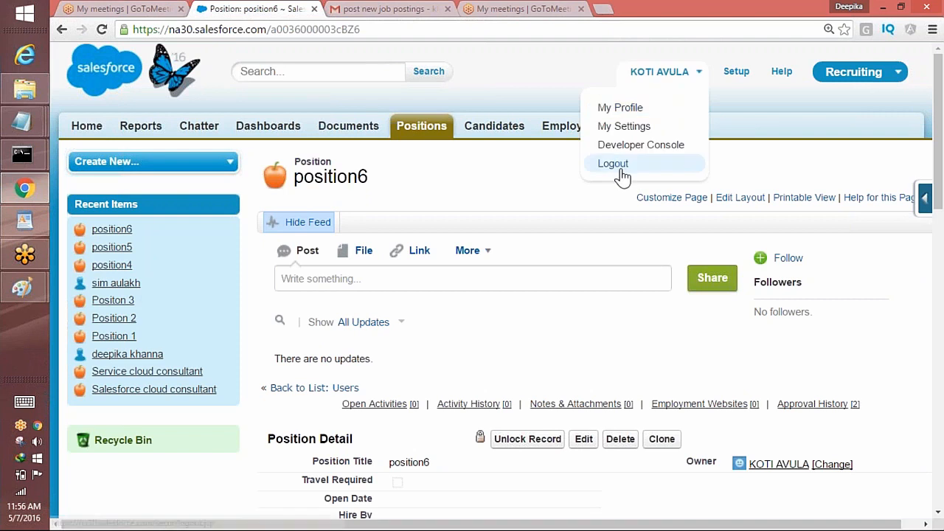
click(617, 162)
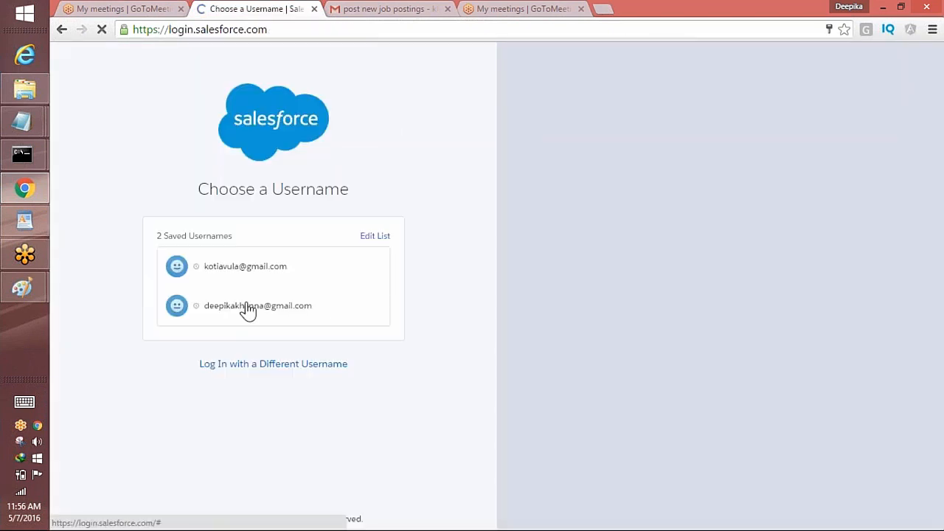
click(249, 317)
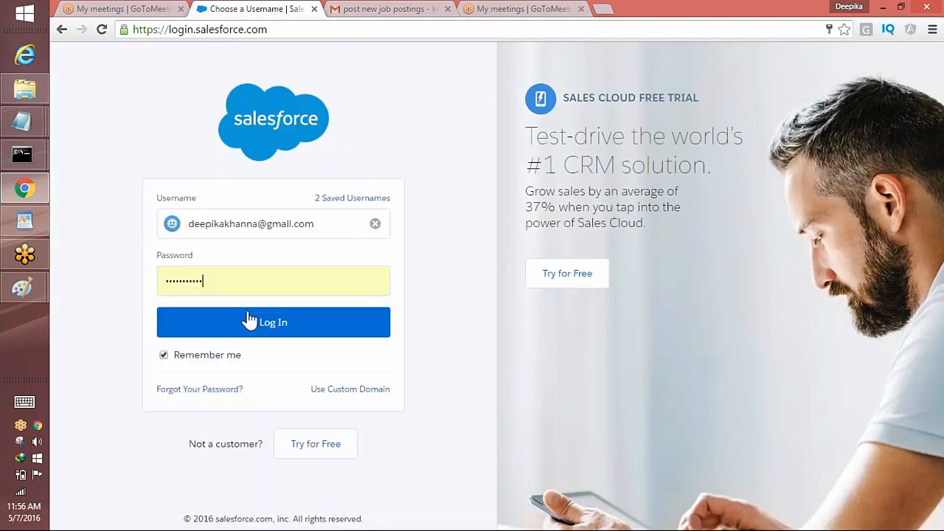
click(260, 325)
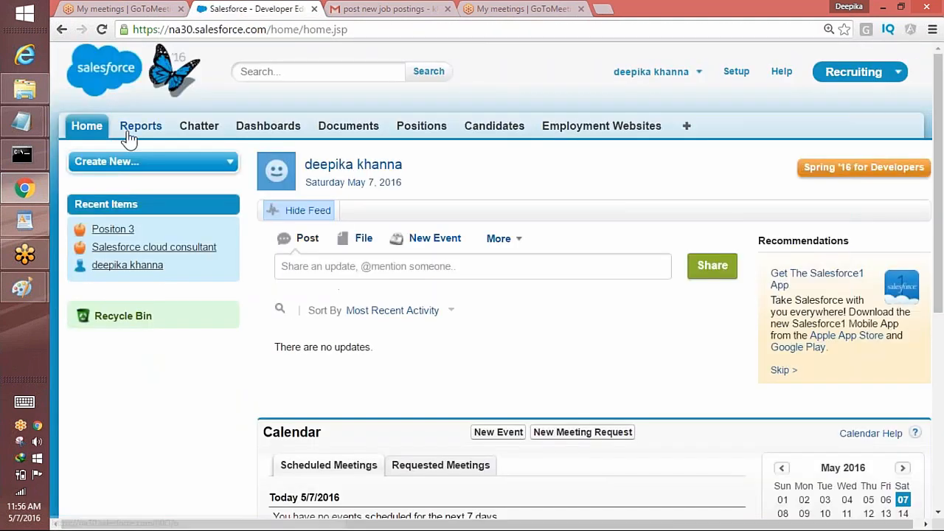
- Open position6's pending approval request, review its pay and area details, and approve it
drag(941, 176, 930, 459)
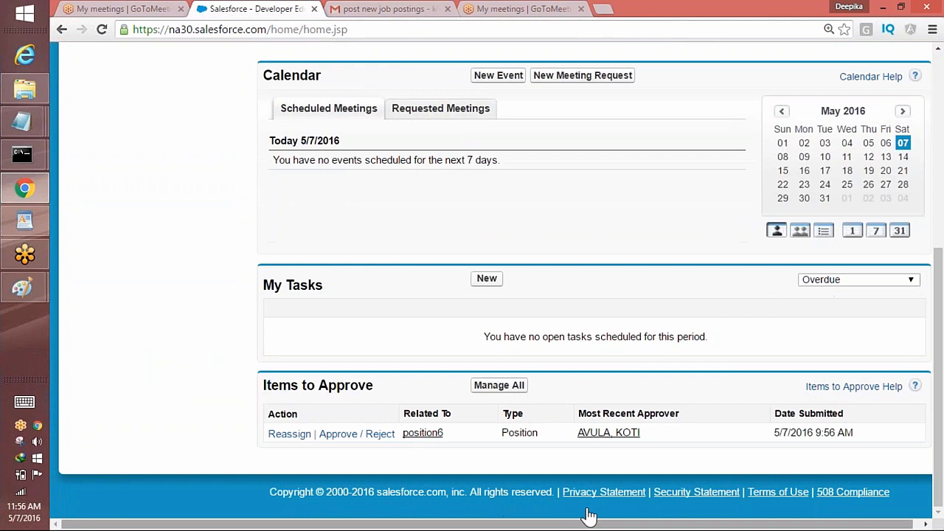
click(337, 434)
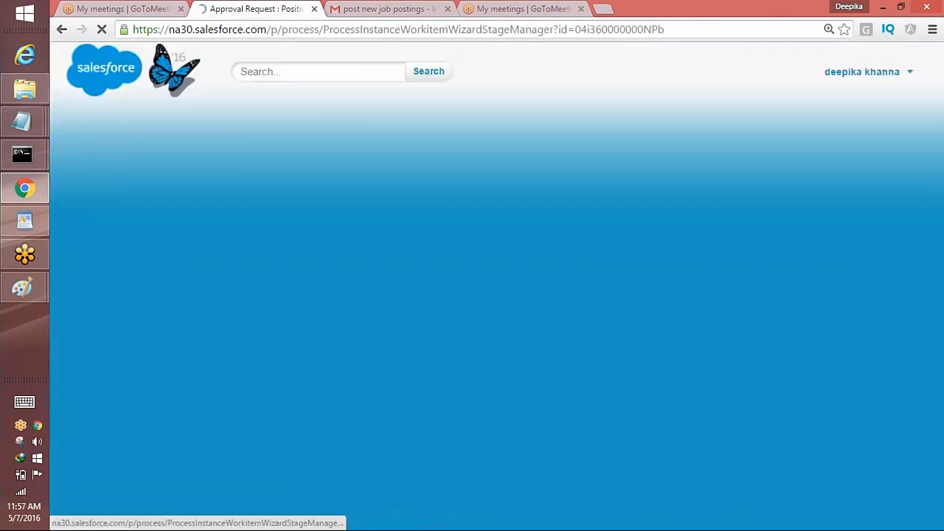
drag(458, 324, 307, 291)
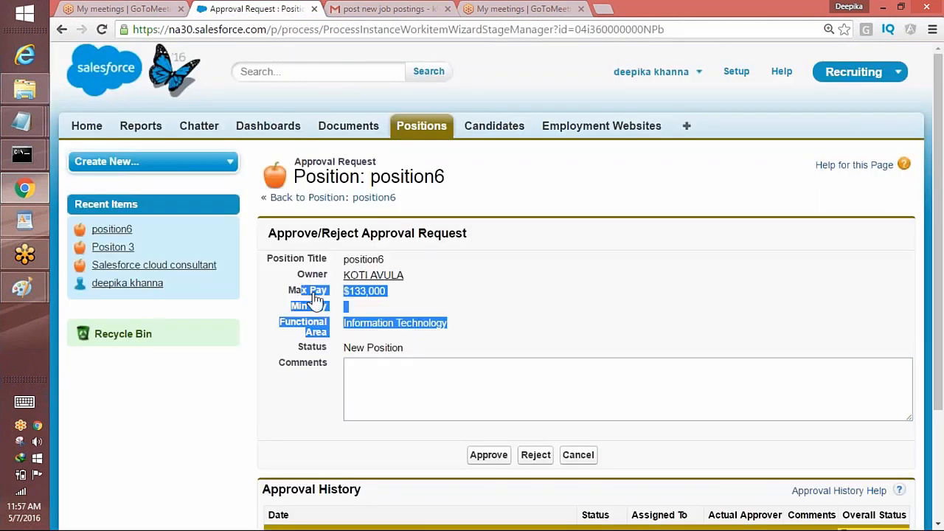
double_click(363, 323)
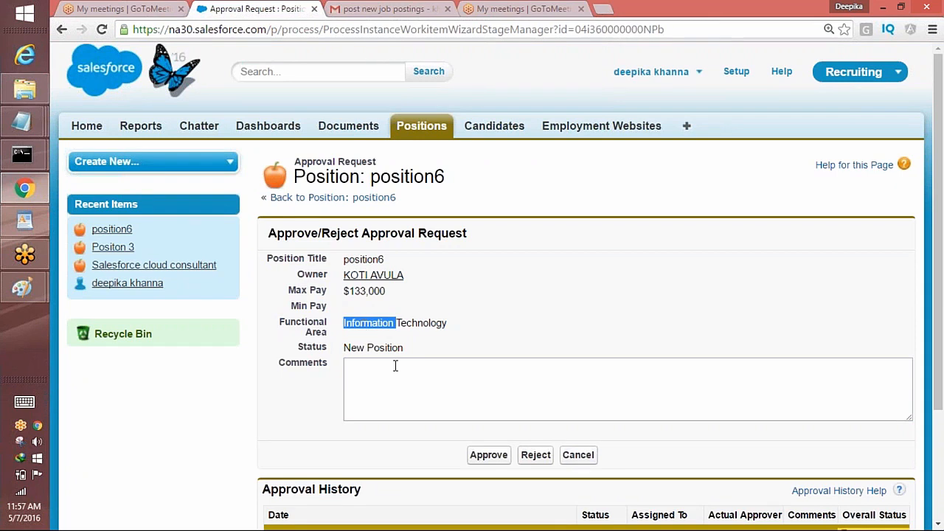
drag(351, 348, 392, 355)
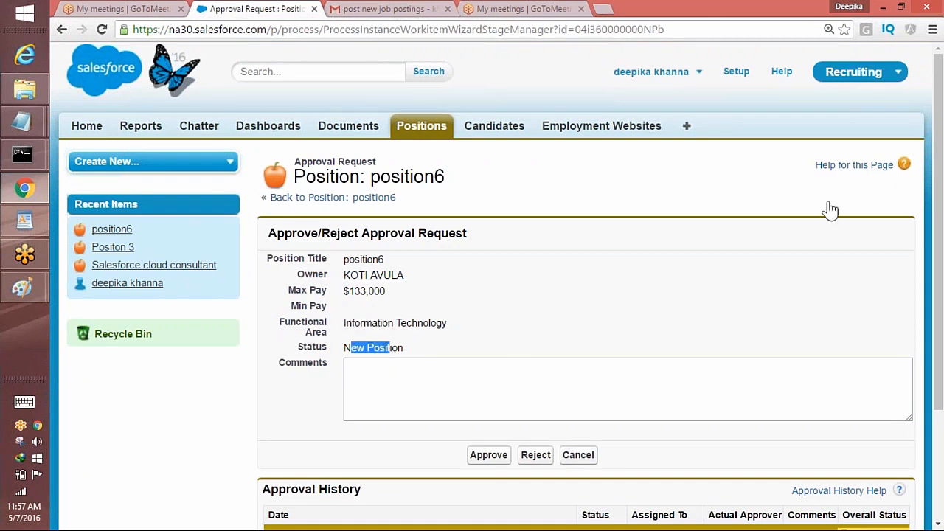
scroll(717, 212, down, 3)
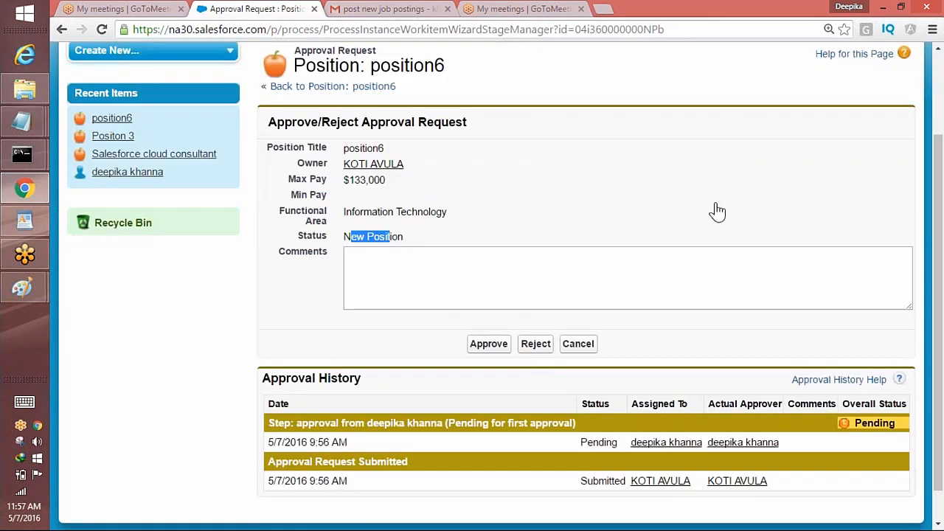
click(495, 344)
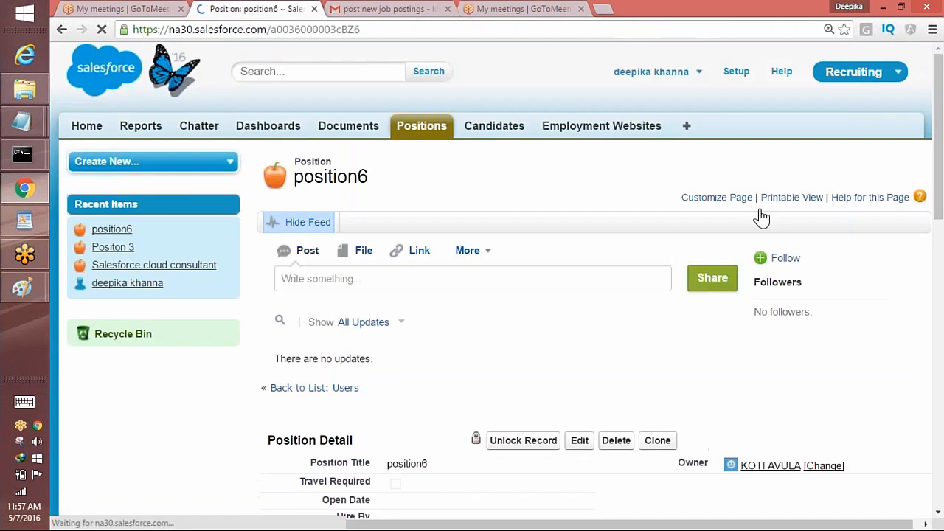
- Review the approved request, then log out of the session
scroll(766, 295, down, 10)
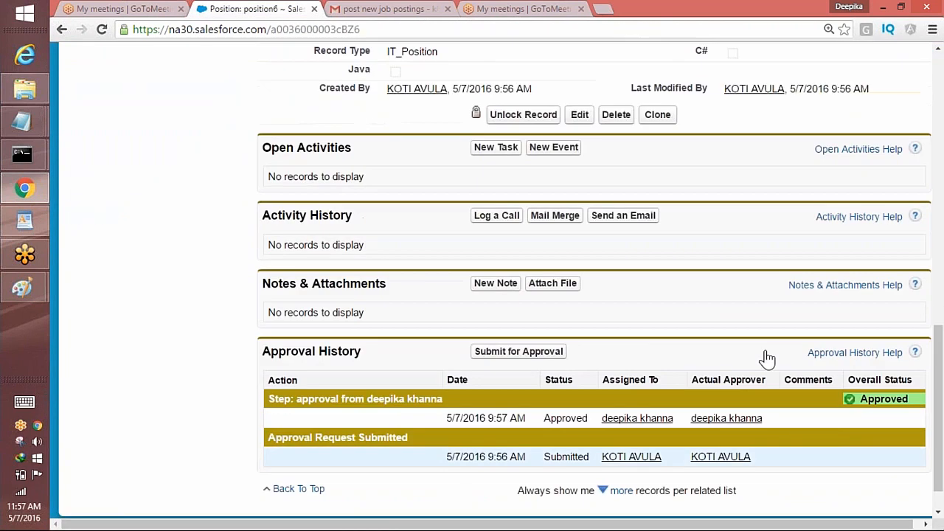
drag(938, 408, 939, 85)
click(673, 77)
click(633, 135)
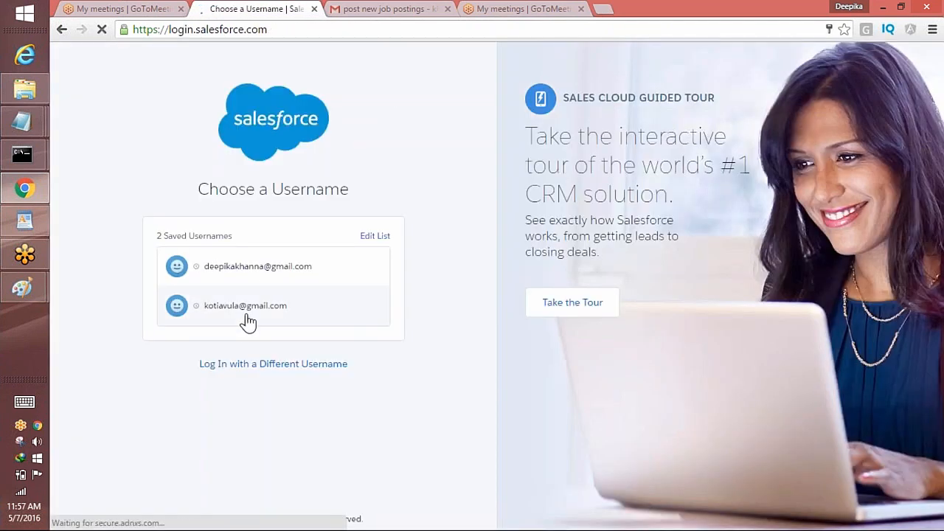
- Sign in as the other saved user and go to the Positions home page
click(246, 307)
click(279, 323)
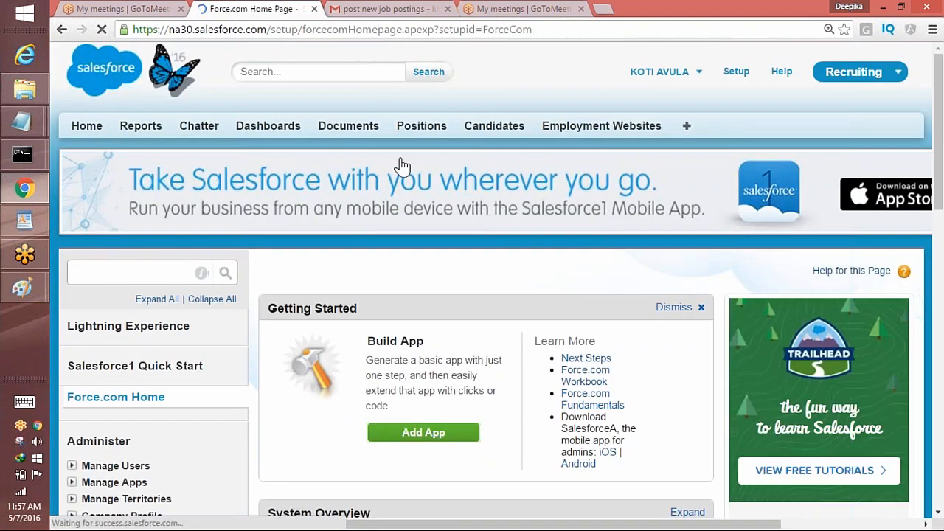
click(417, 131)
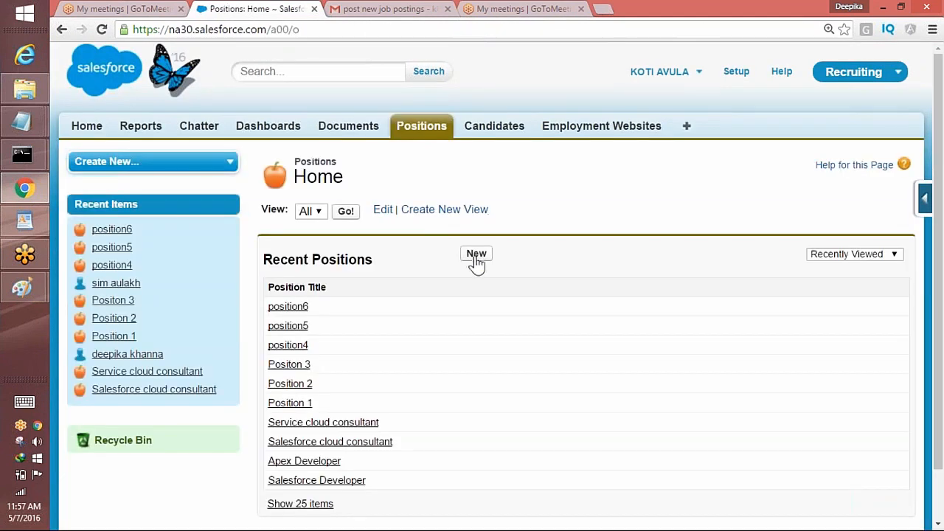
- Start a new Position 'positioon 7' with Information Technology functional area and Full Time type
click(476, 255)
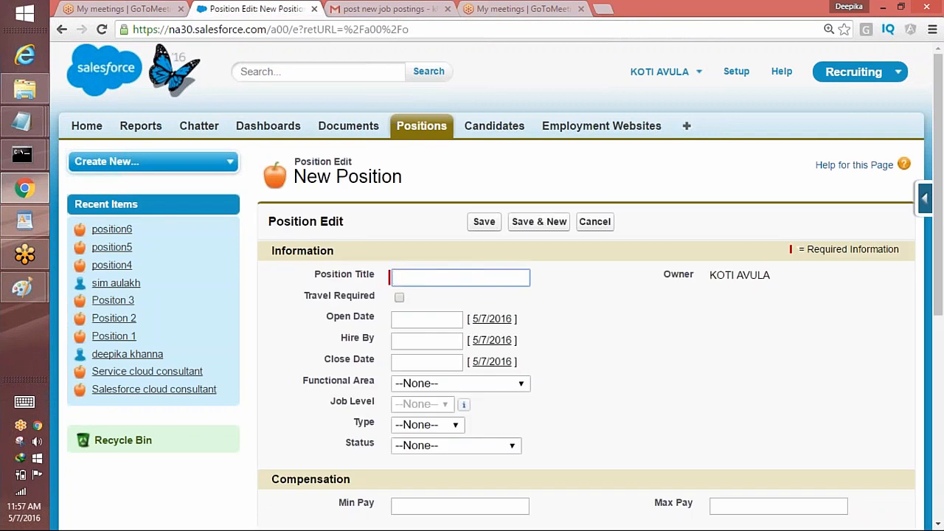
text(positioon 7)
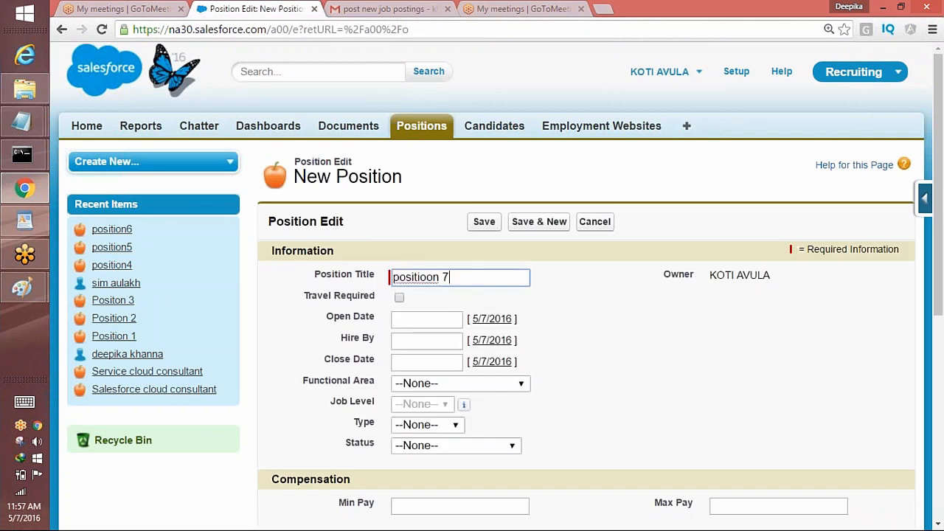
key(Tab)
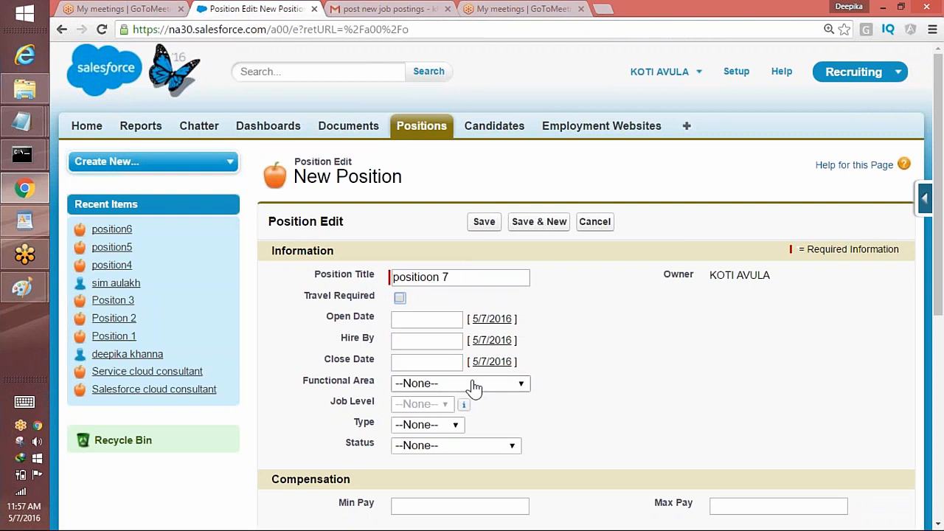
click(472, 385)
click(476, 446)
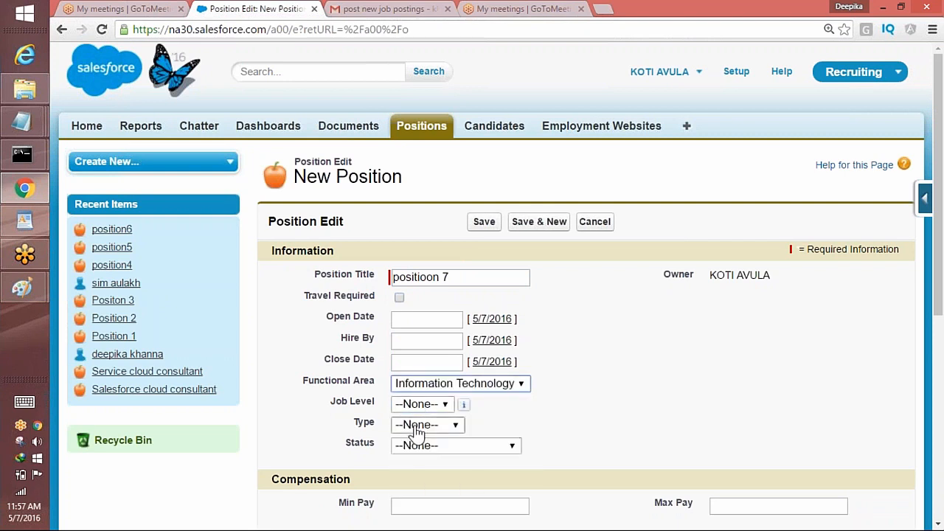
click(405, 426)
click(417, 455)
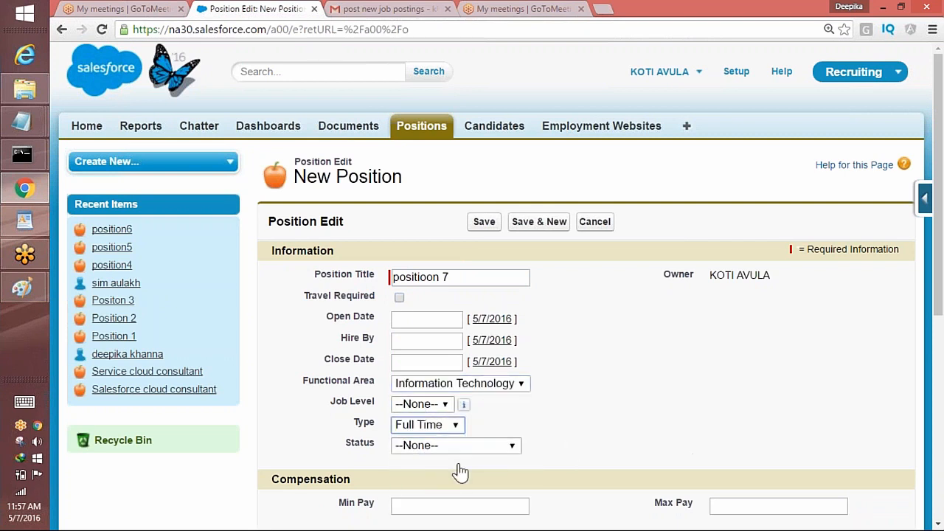
- Set Max Pay to 170000, save the record, and submit it for approval
click(453, 506)
scroll(936, 330, down, 3)
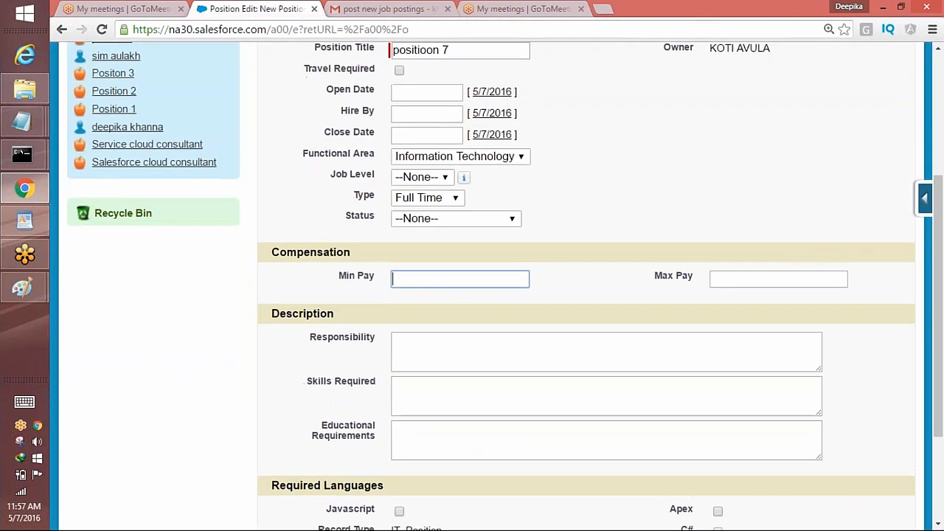
key(Tab)
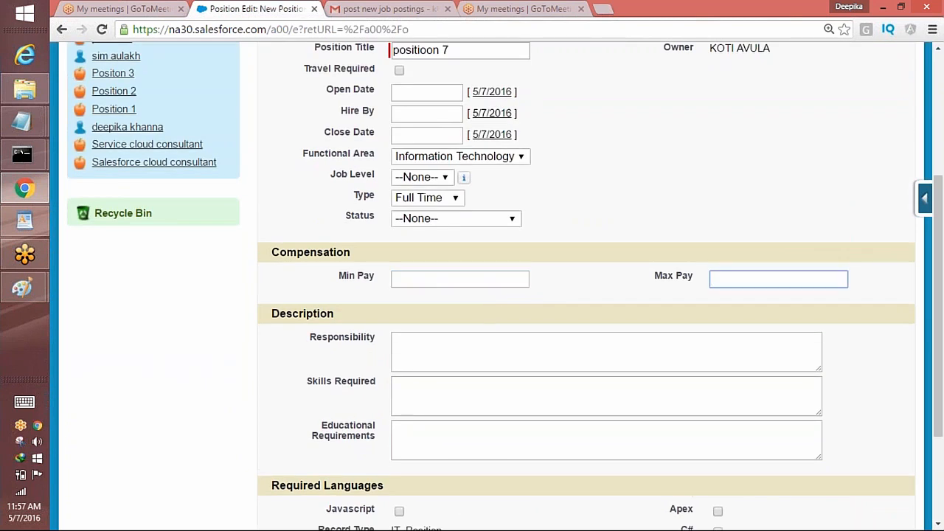
text(15)
key(BackSpace)
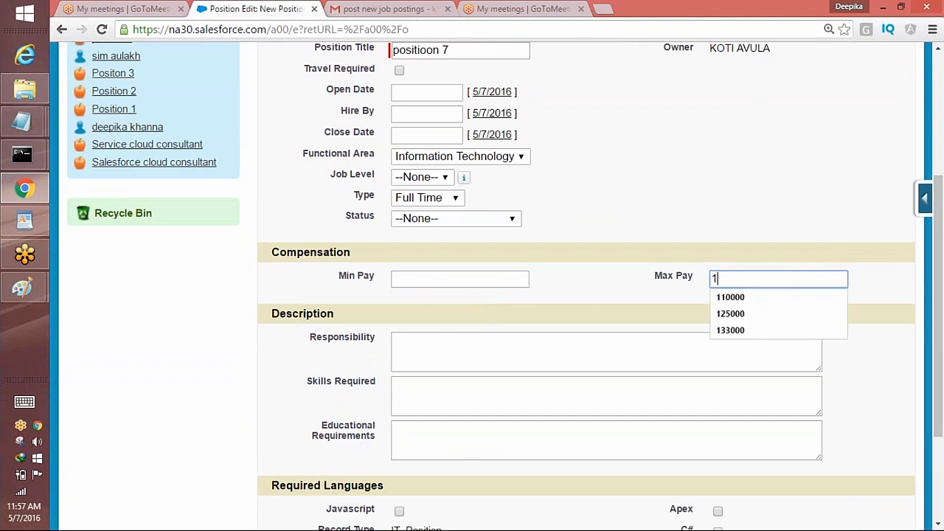
text(70000)
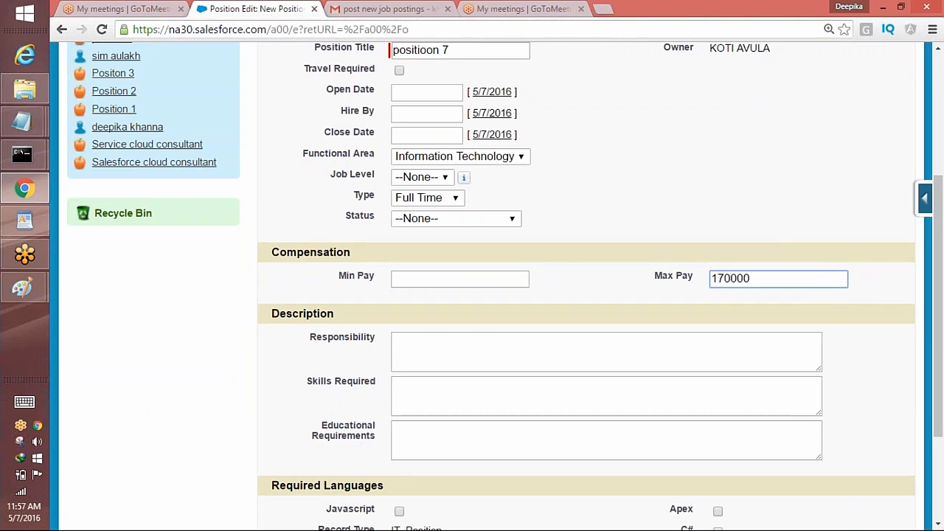
scroll(934, 281, down, 1)
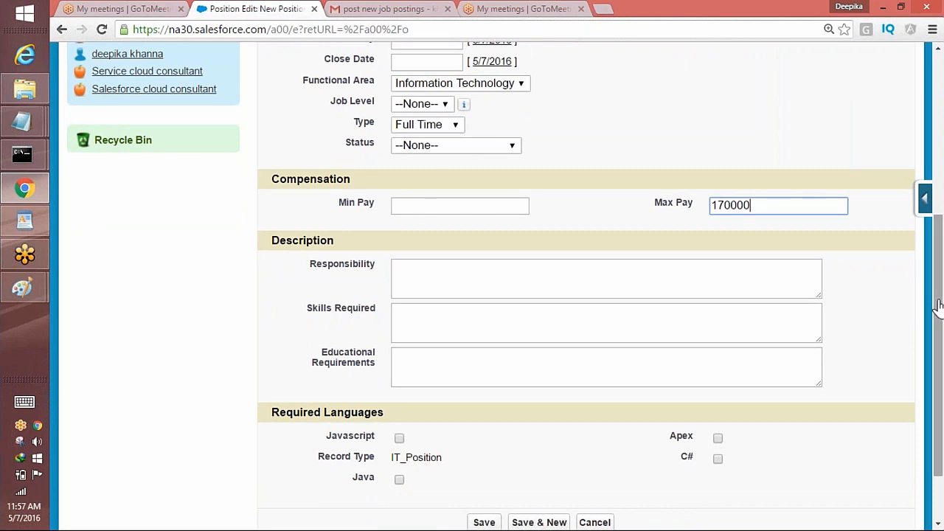
scroll(939, 306, down, 1)
key(Return)
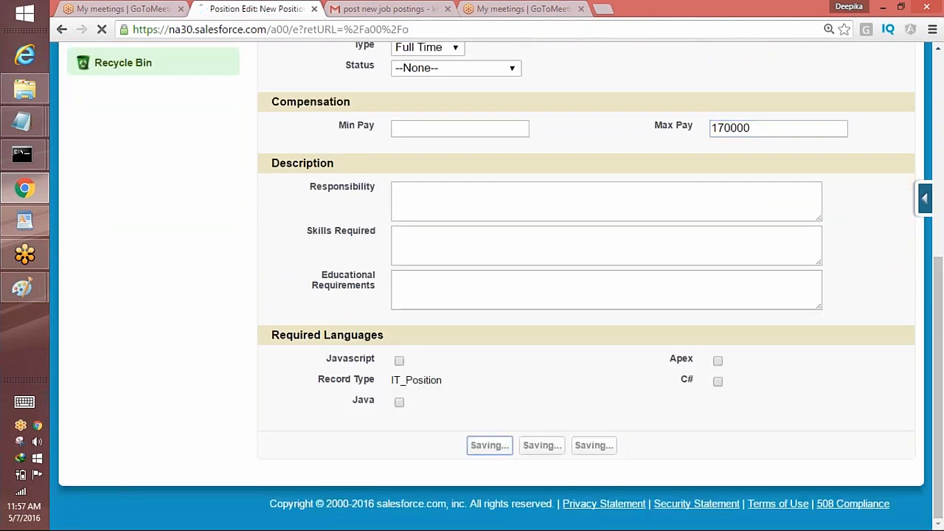
scroll(940, 171, down, 12)
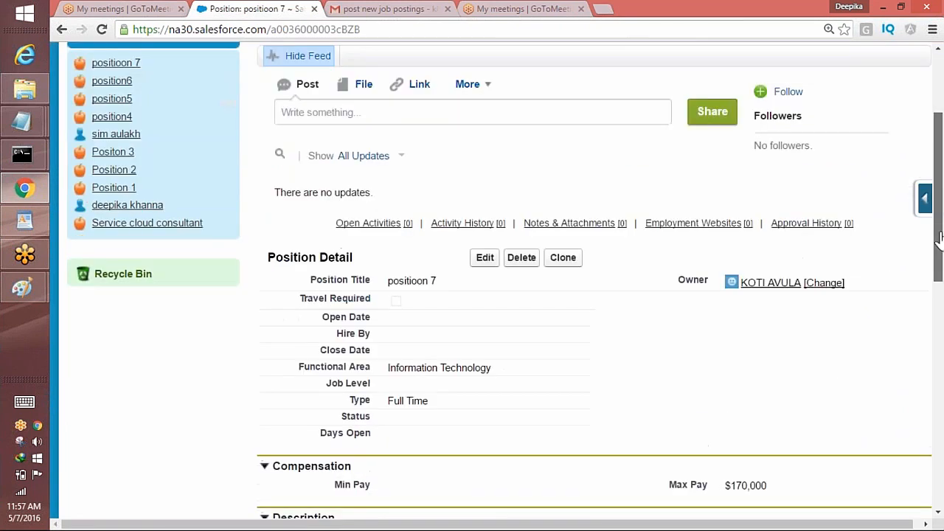
click(519, 387)
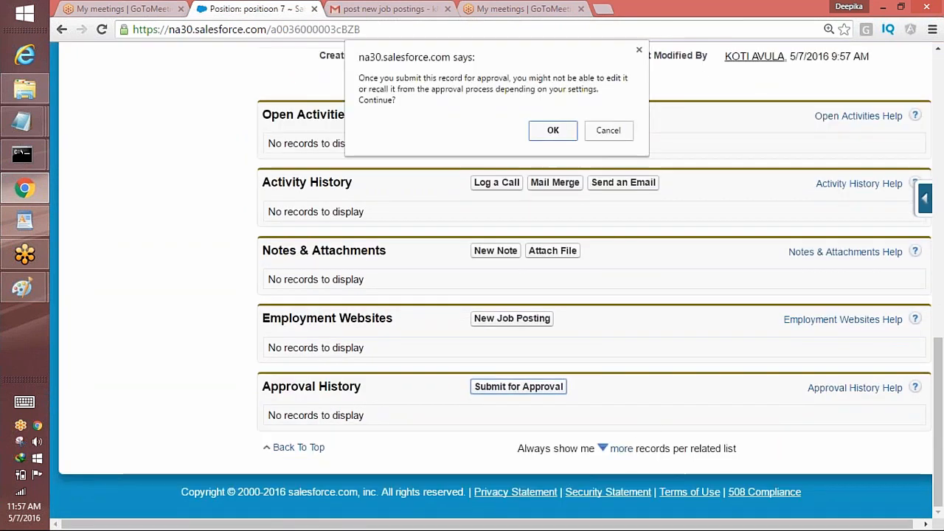
- Confirm positioon 7's approval submission, check its Approval History, and log out
click(549, 133)
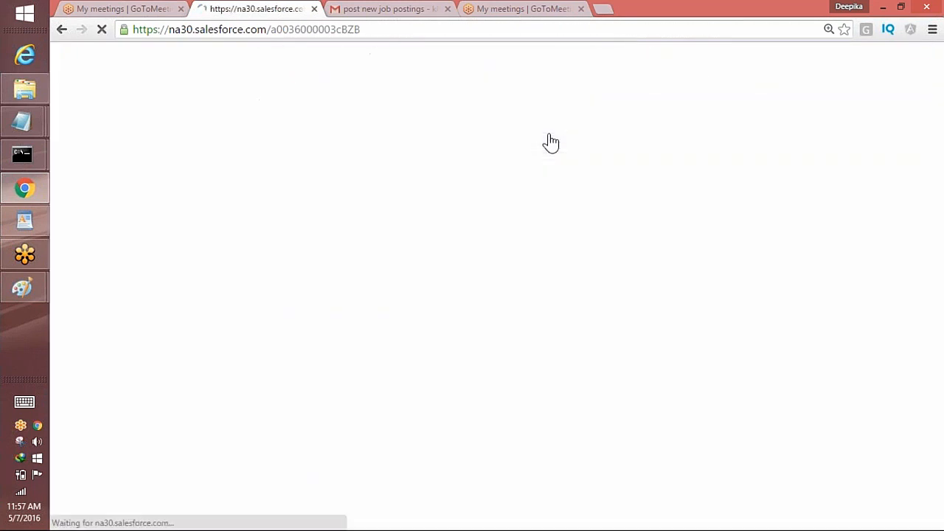
scroll(921, 318, down, 3)
scroll(922, 319, down, 10)
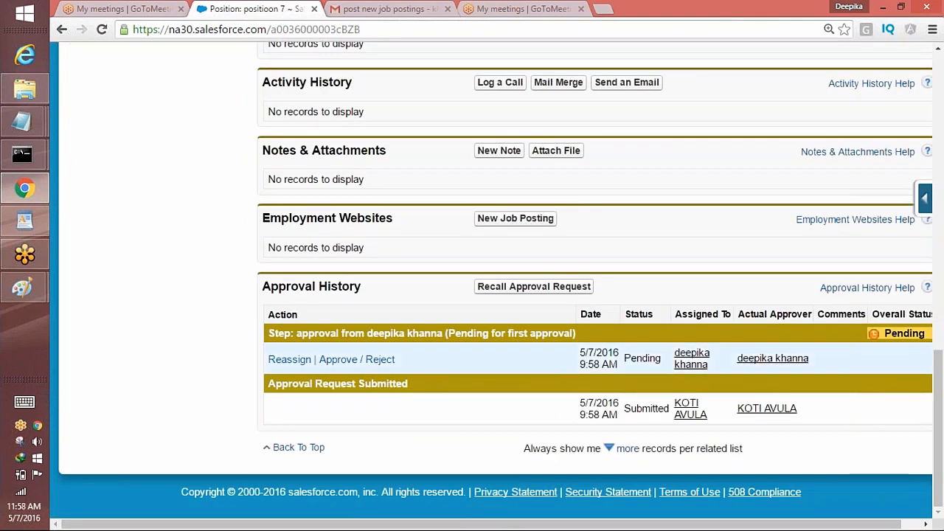
drag(939, 420, 941, 118)
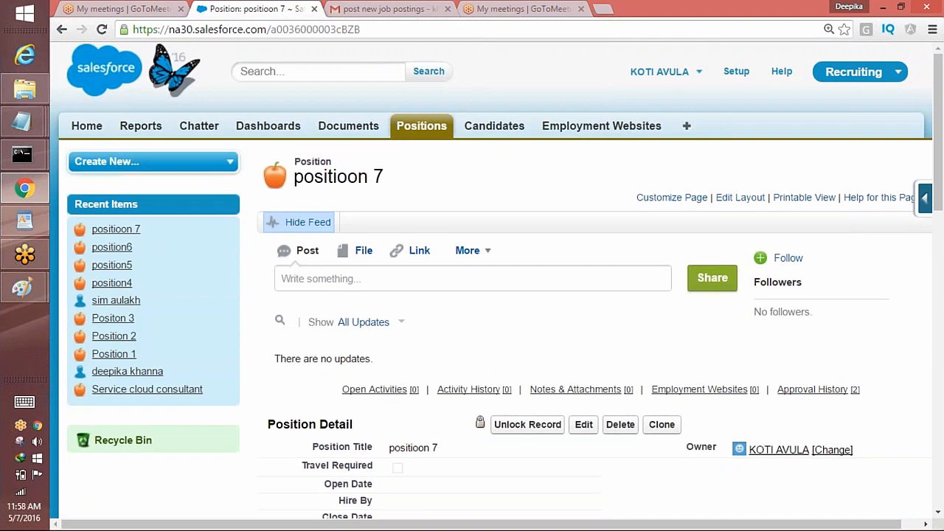
click(679, 68)
click(615, 163)
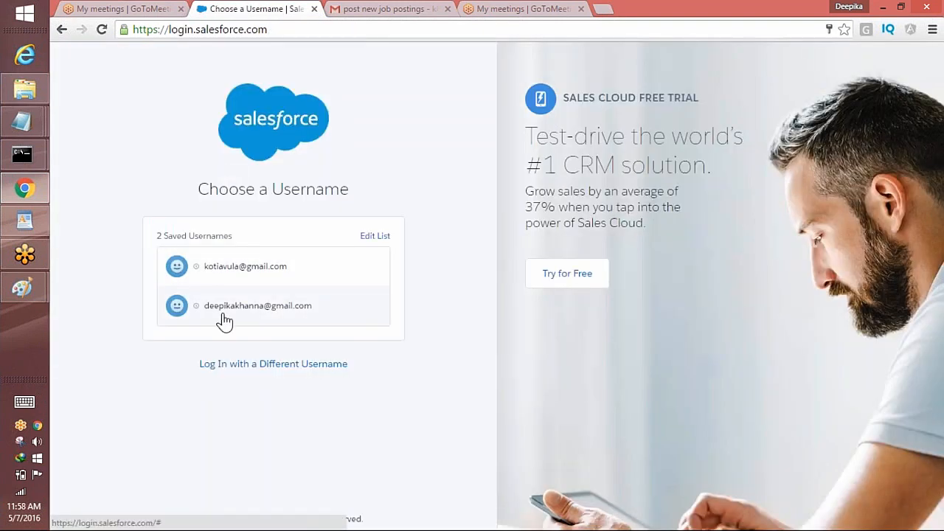
- Sign in with the approver's saved account and approve the positioon 7 request
click(232, 306)
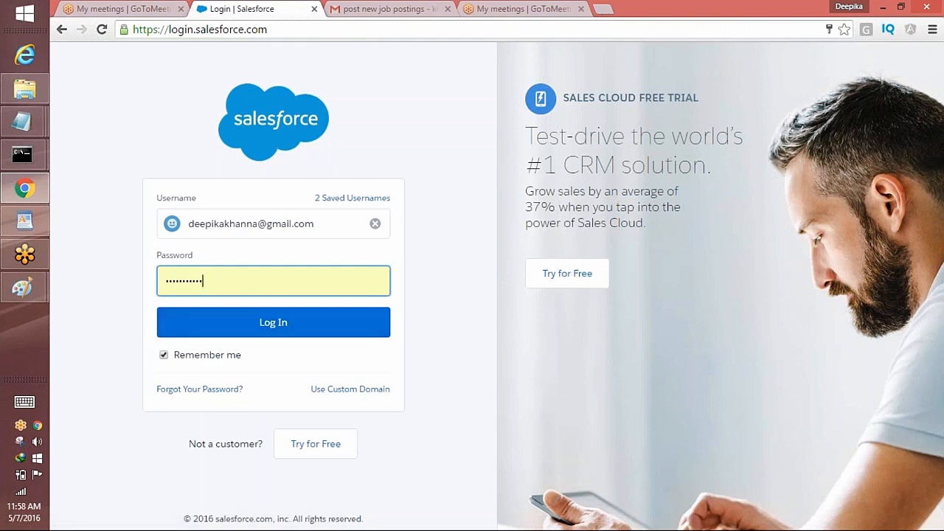
click(262, 331)
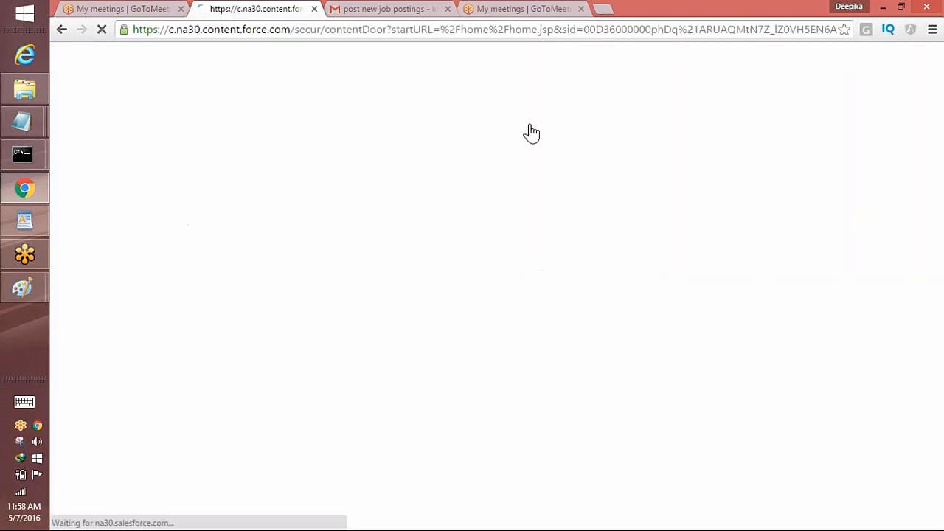
scroll(919, 348, down, 5)
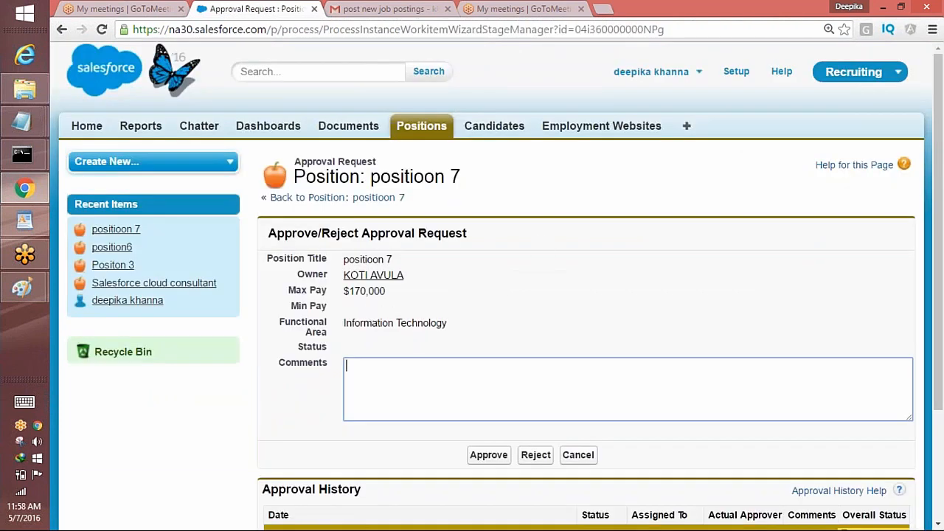
click(489, 454)
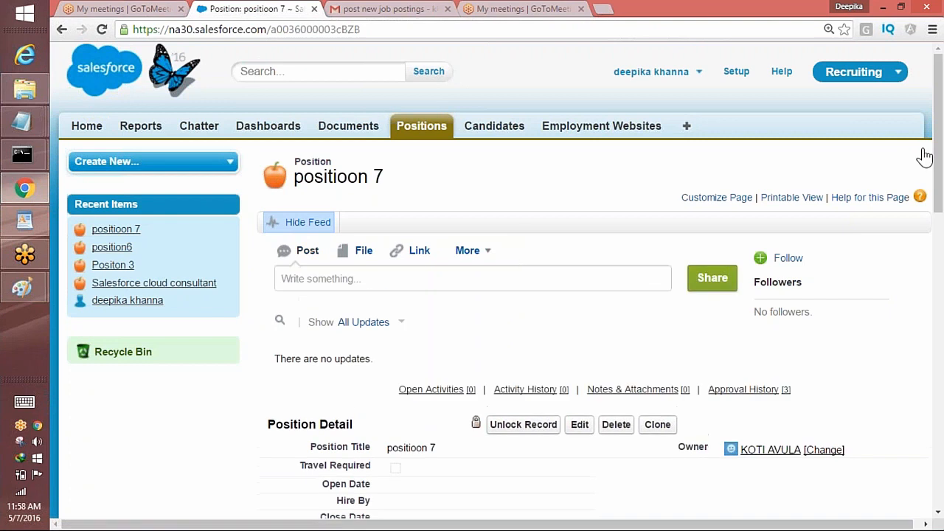
- Review the Approval History, selecting the pending and approved steps' approver names
scroll(925, 156, down, 15)
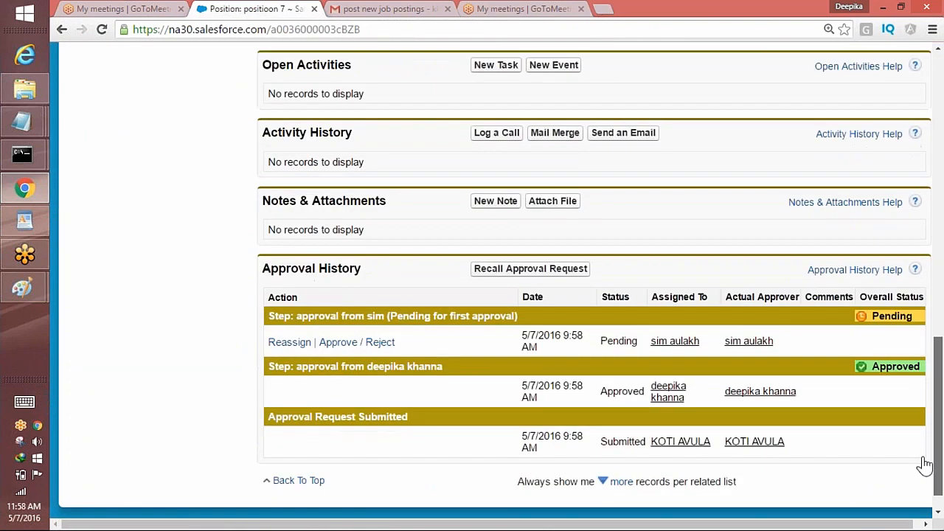
scroll(924, 465, down, 1)
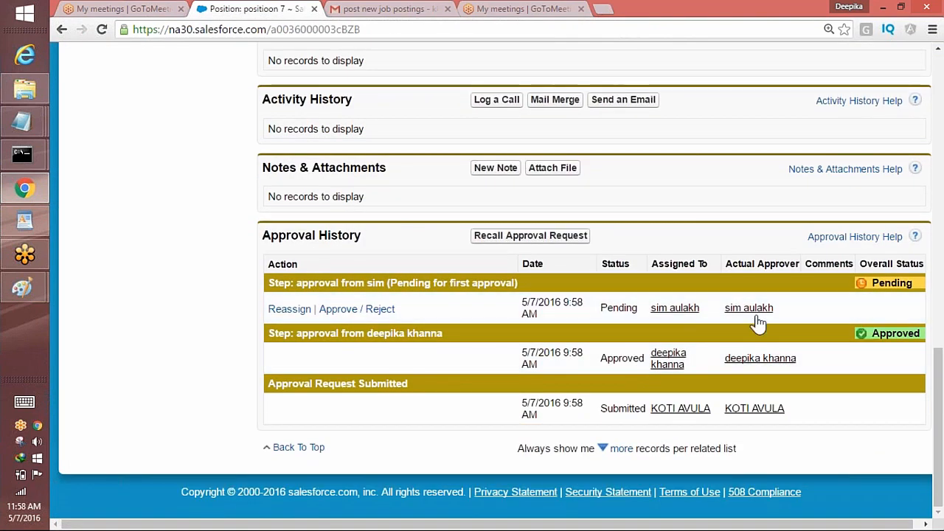
drag(775, 308, 724, 307)
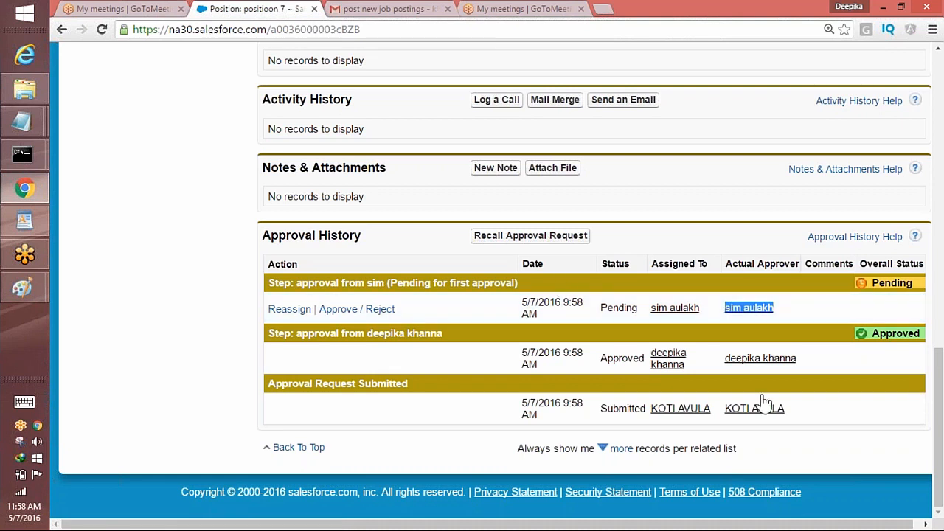
drag(798, 359, 724, 358)
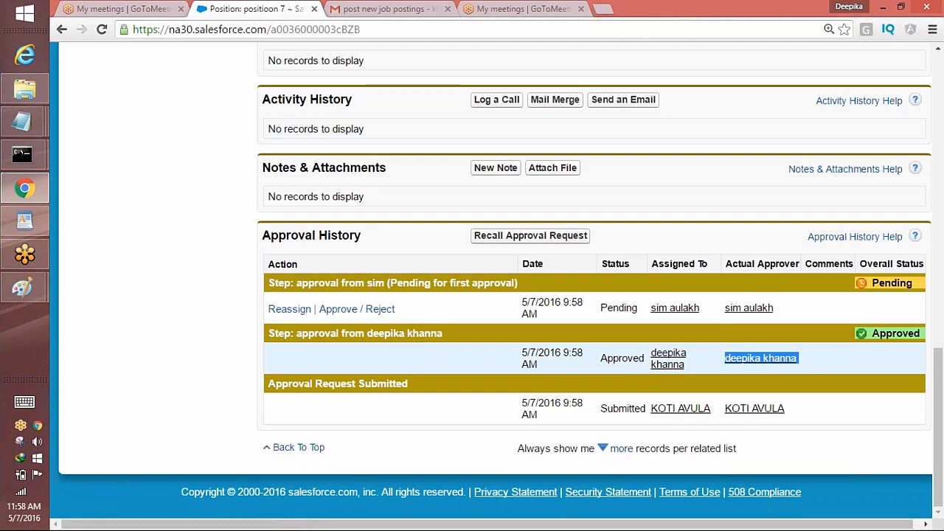
drag(937, 418, 941, 110)
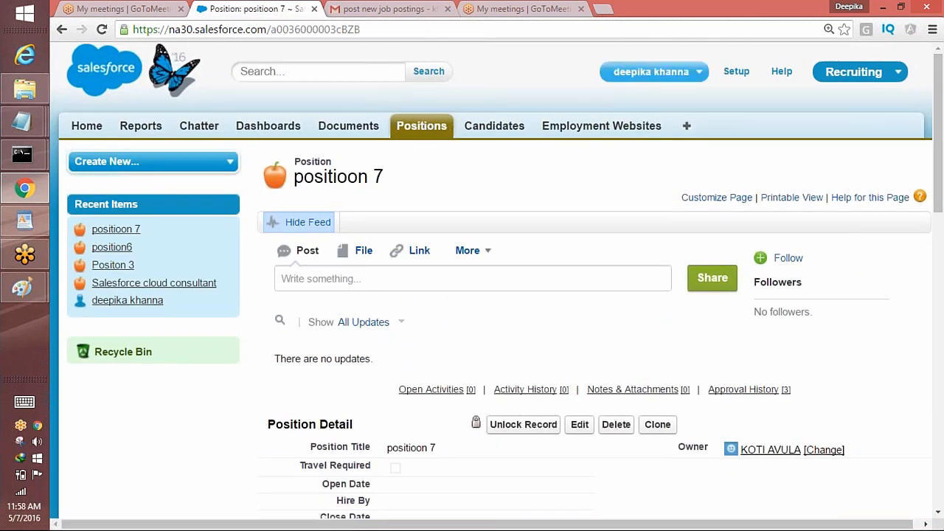
- Log out and sign in under a different username, saving its password in the browser
click(651, 71)
click(612, 139)
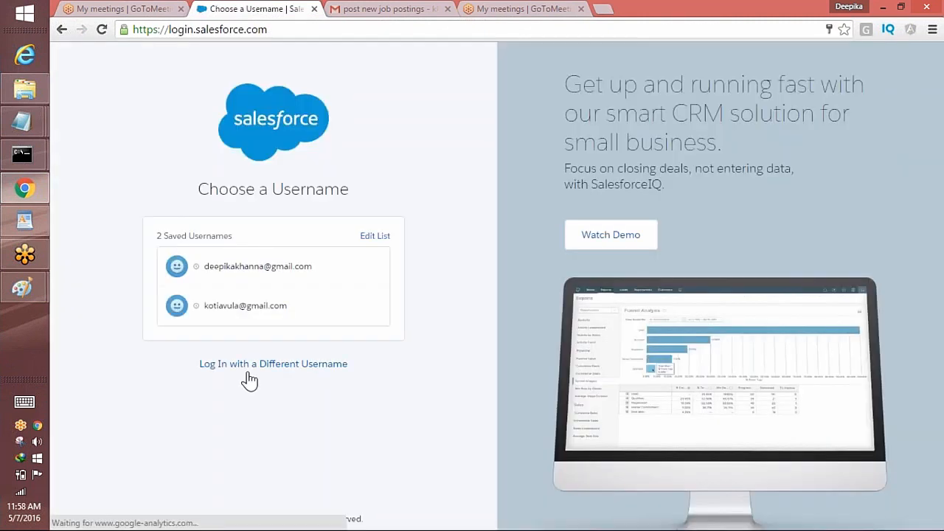
click(249, 373)
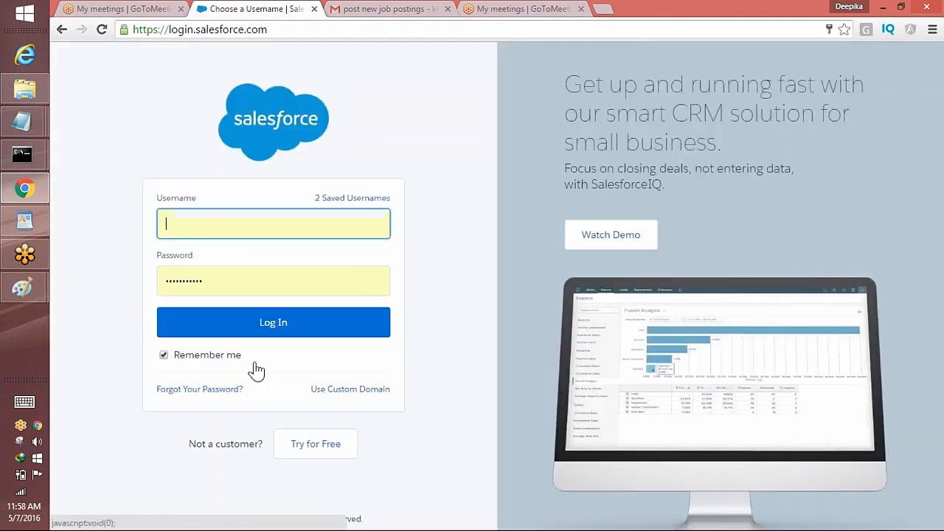
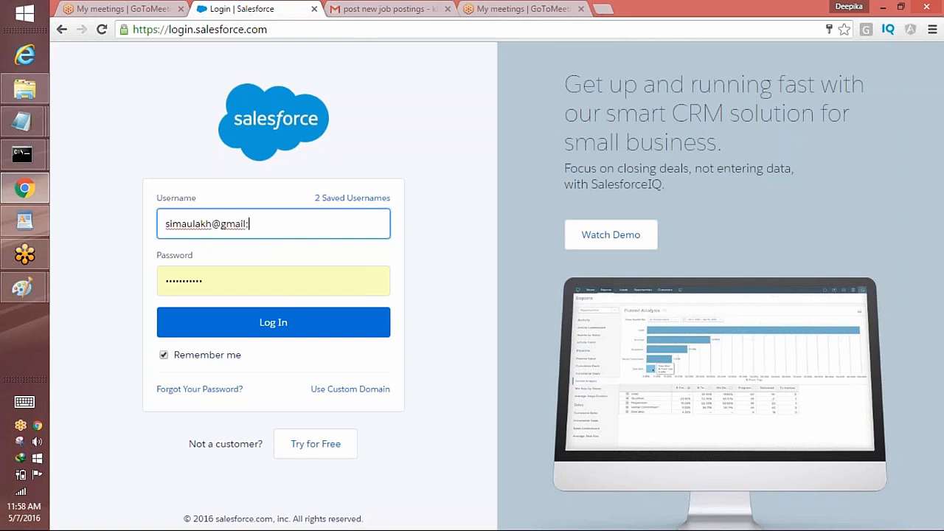
key(Tab)
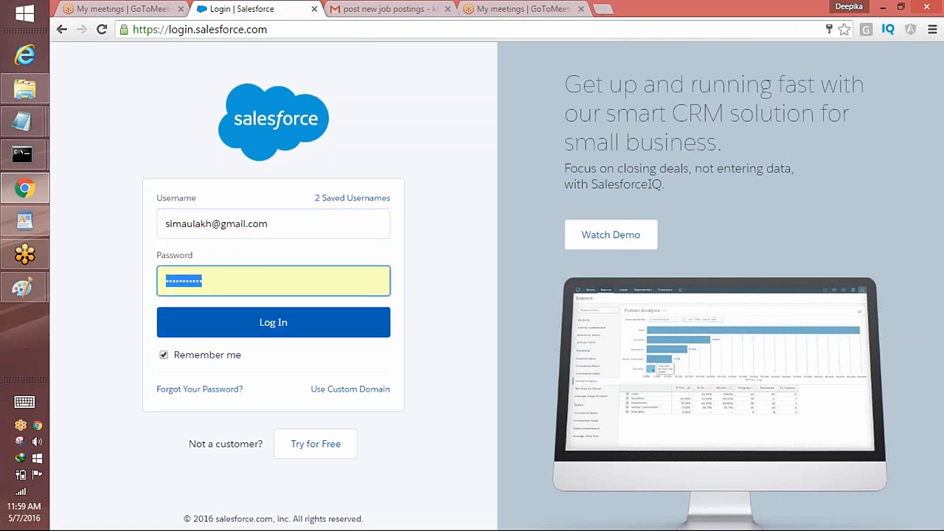
click(273, 322)
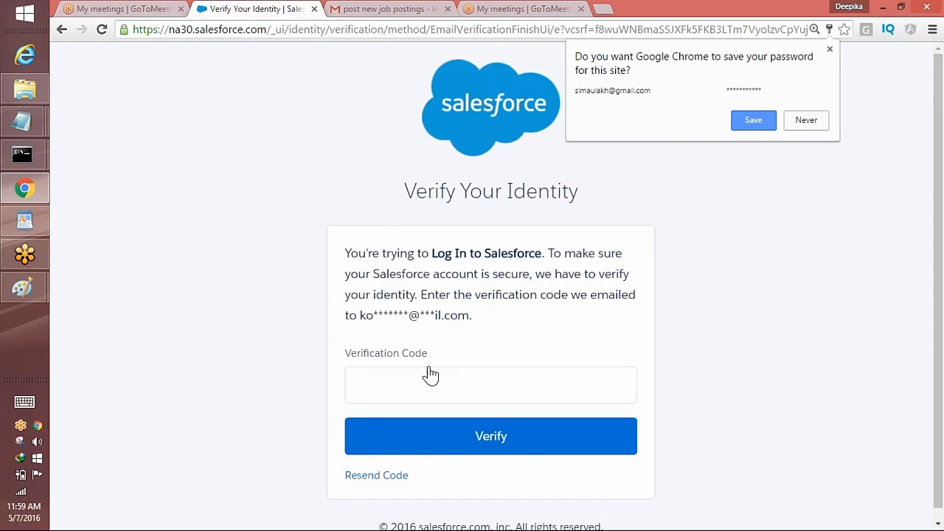
click(756, 123)
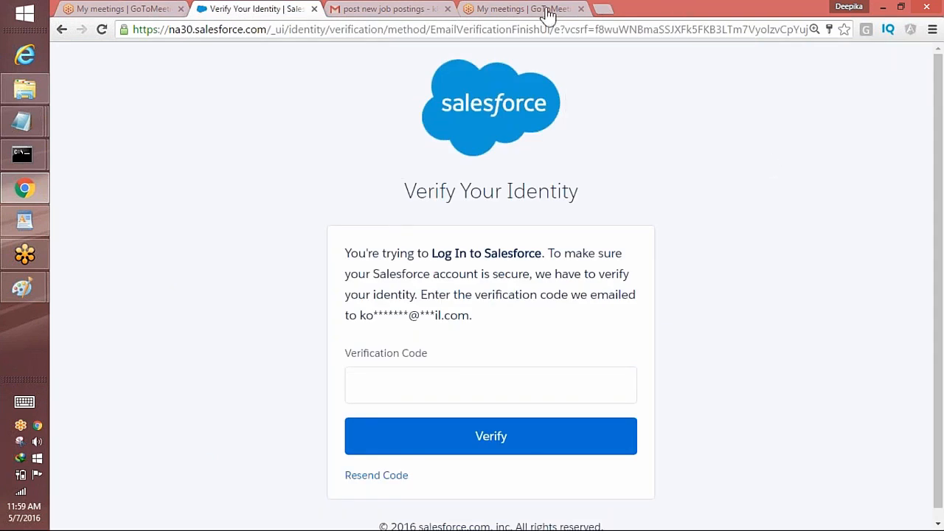
- Enter the emailed verification code and skip phone registration
click(424, 379)
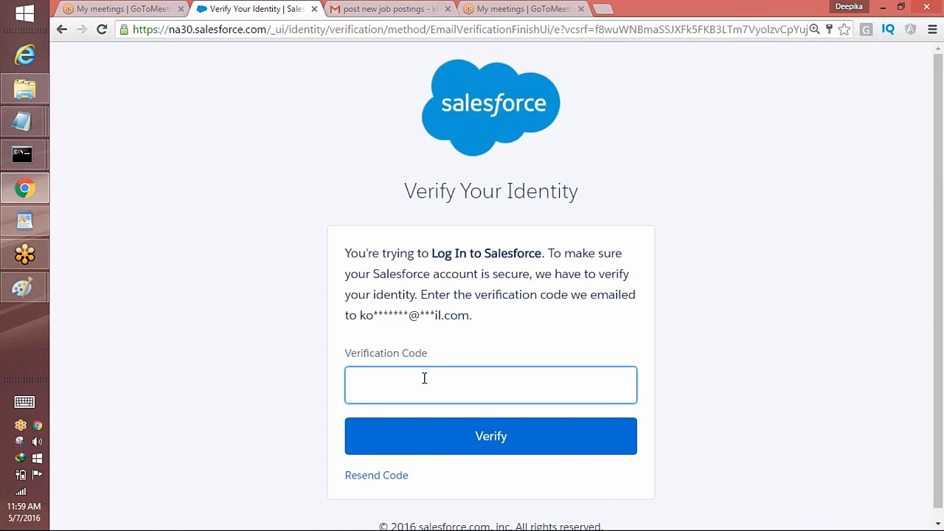
click(425, 378)
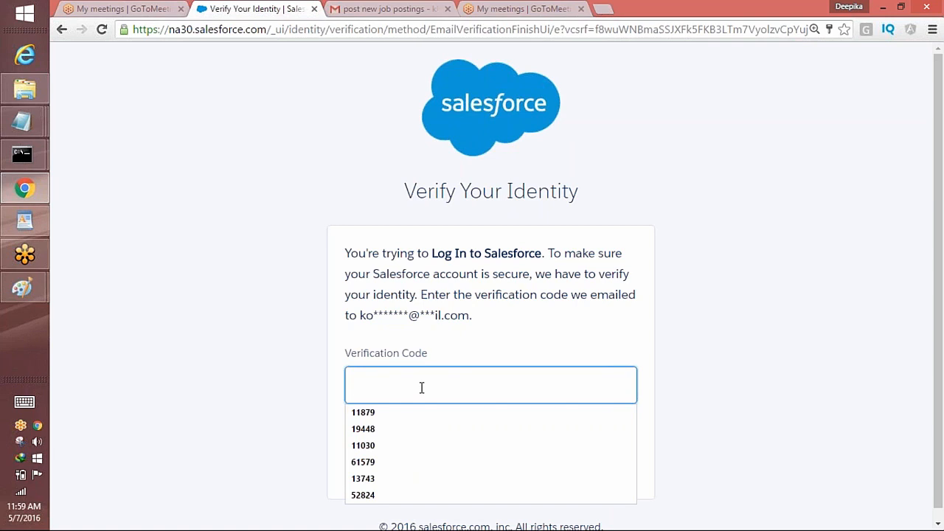
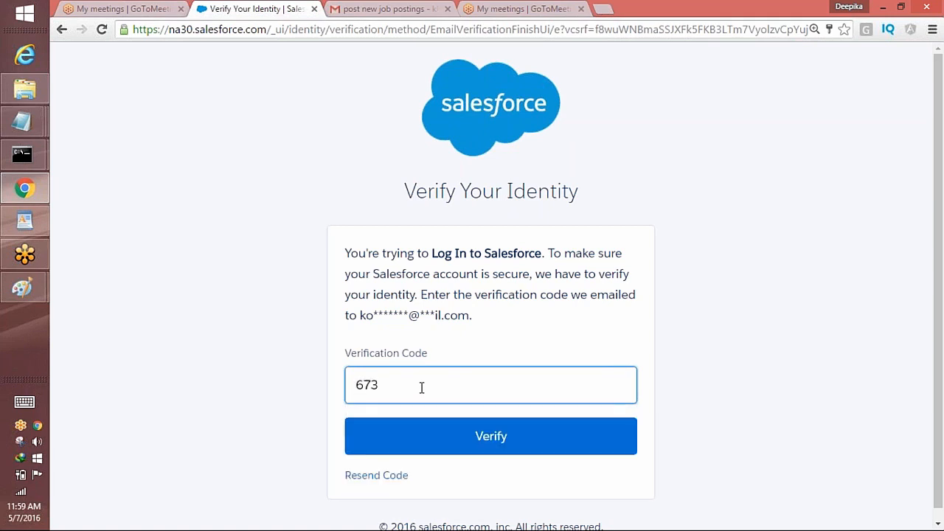
key(Return)
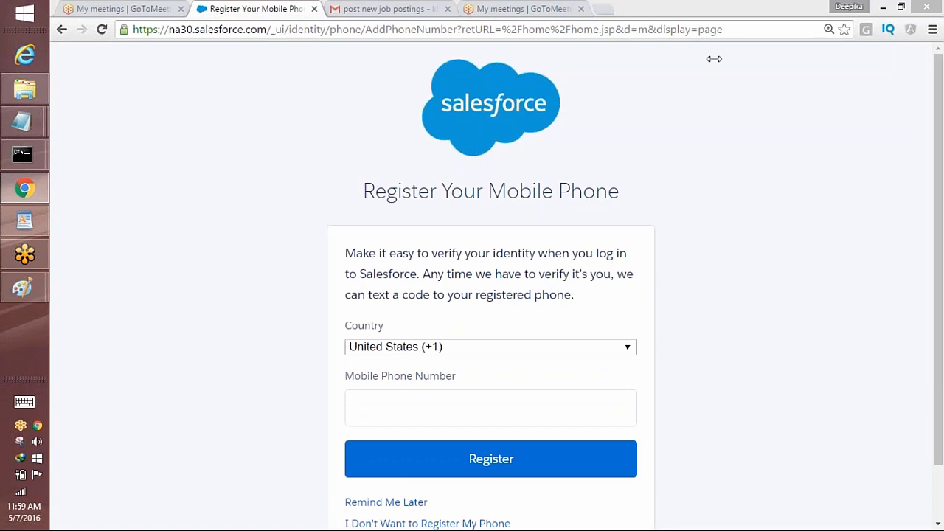
click(428, 523)
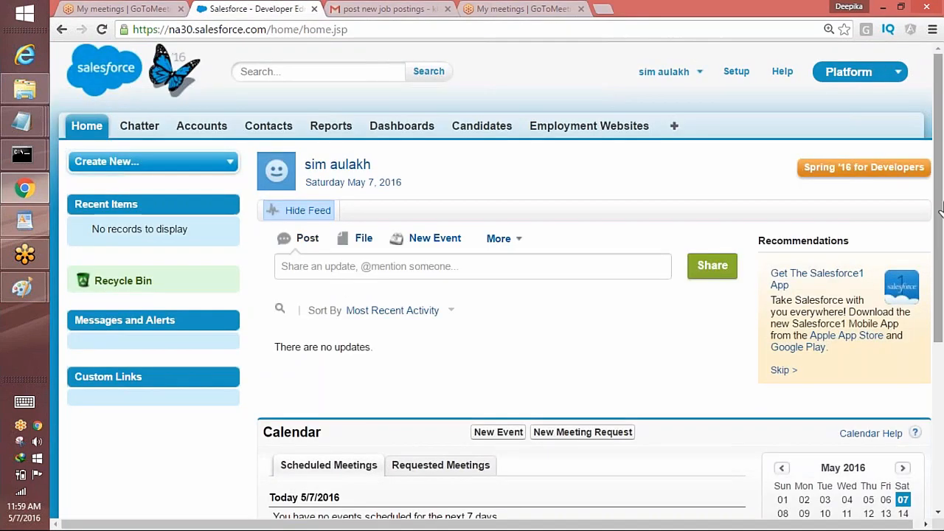
- Switch to the Recruiting app, list all Positions, and open positioon 7's Approval History
scroll(920, 376, down, 2)
scroll(919, 398, down, 3)
scroll(915, 375, up, 5)
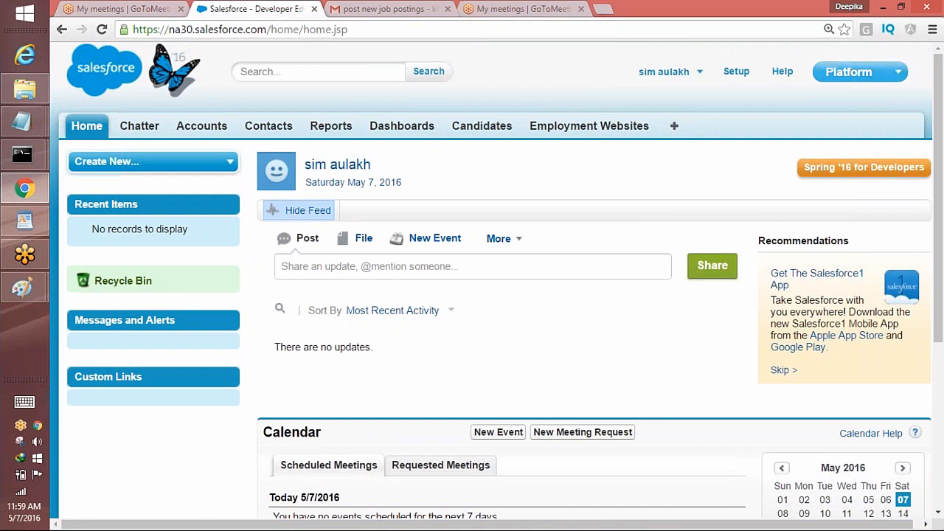
click(817, 74)
click(813, 108)
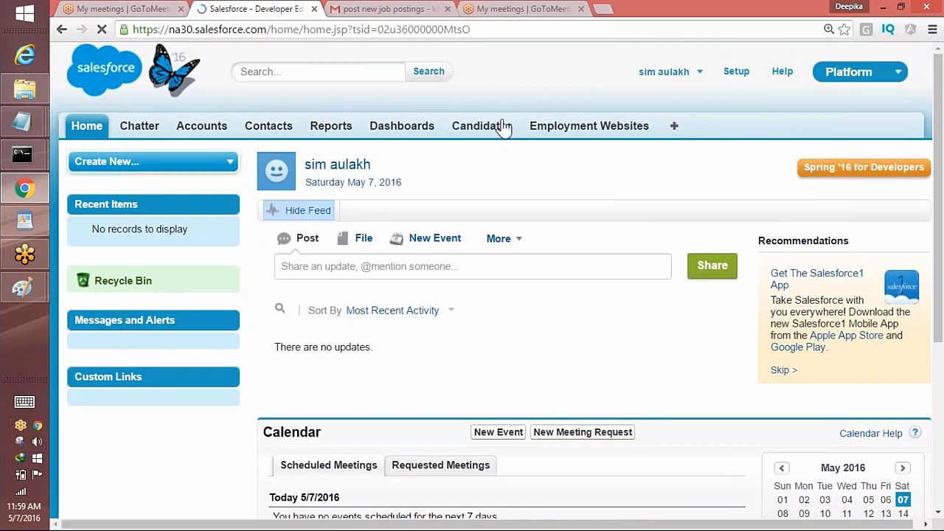
click(425, 131)
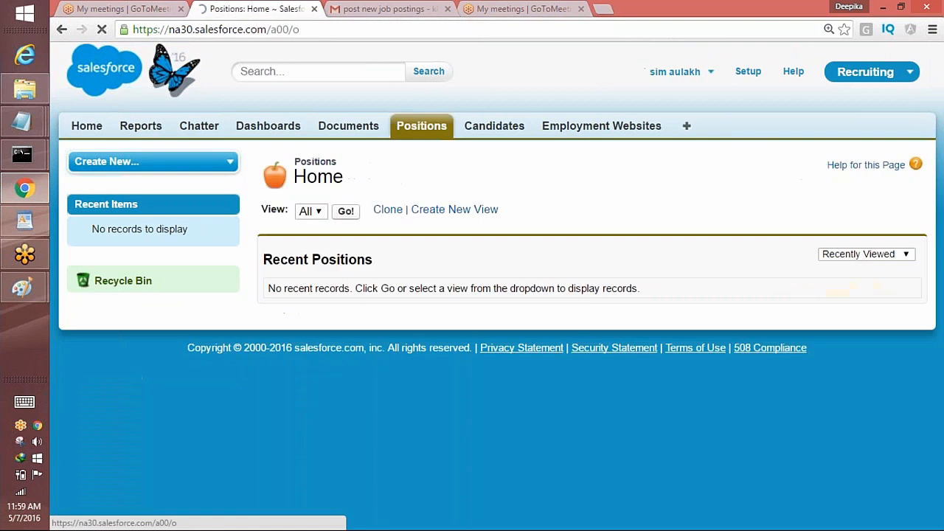
click(342, 220)
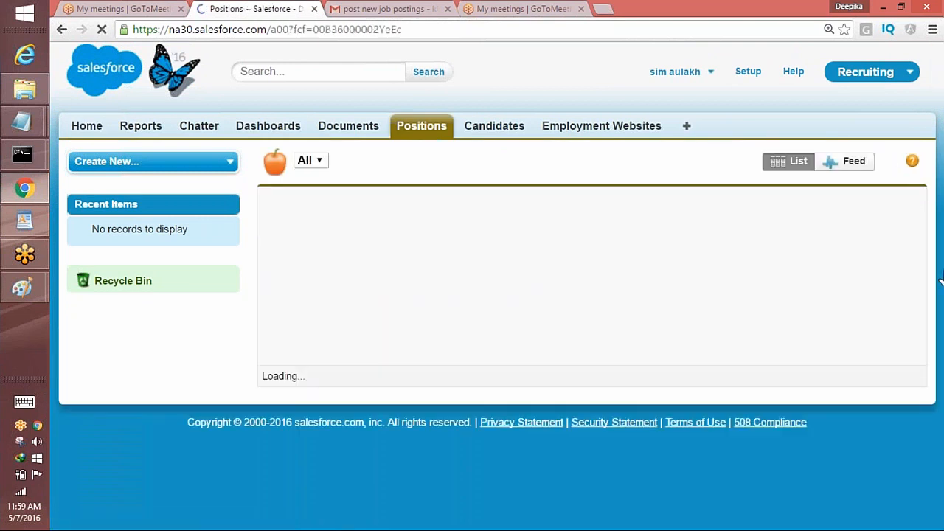
scroll(940, 292, down, 1)
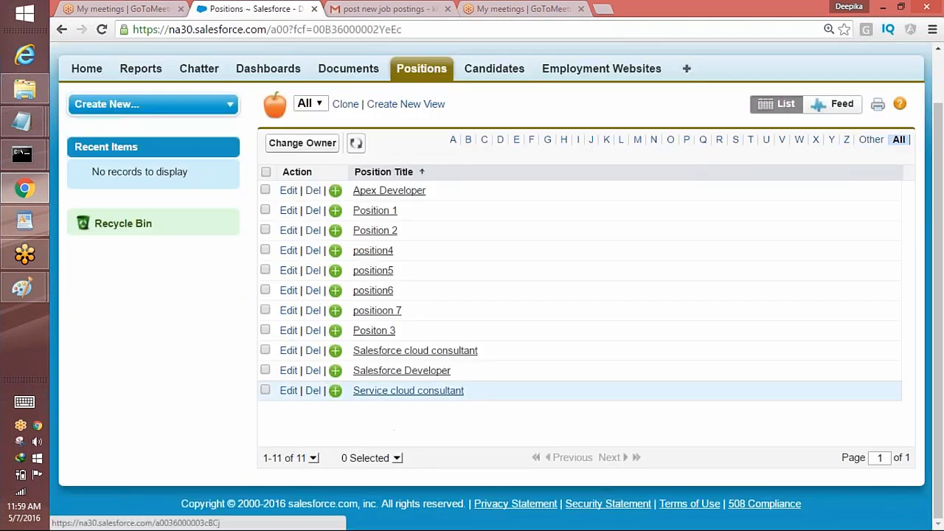
click(377, 311)
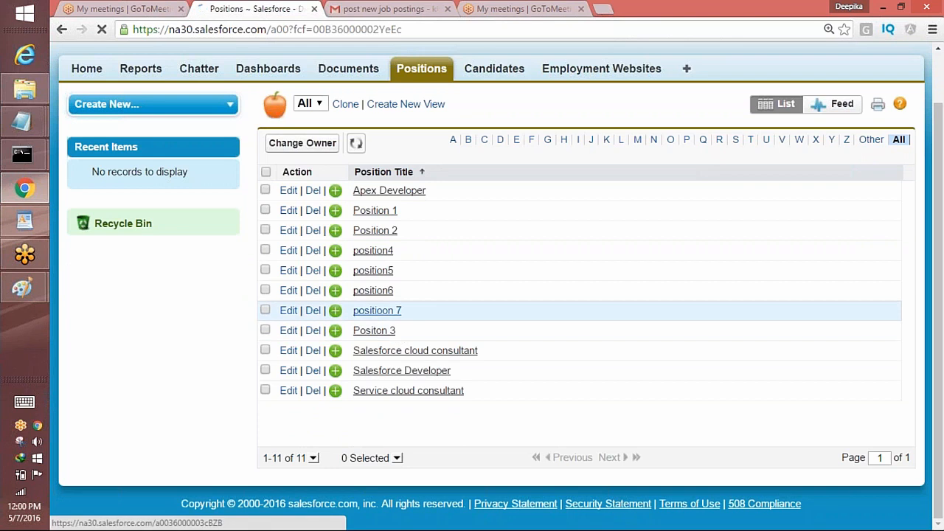
drag(939, 91, 919, 393)
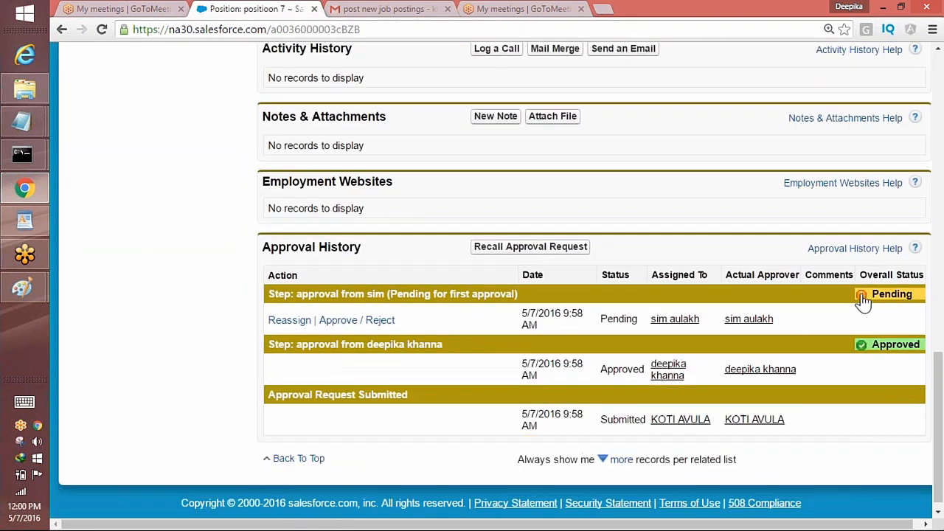
- Approve positioon 7's pending first-approval step and check the updated Approval History
click(357, 320)
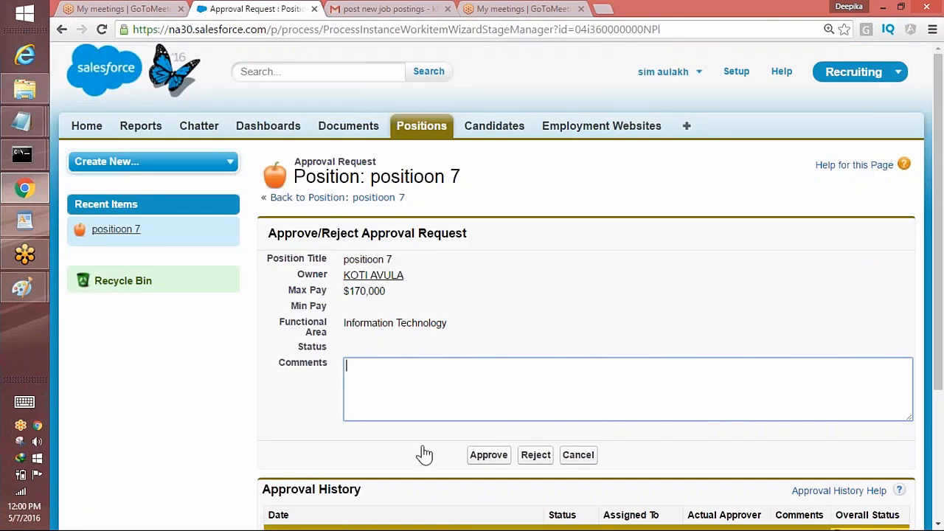
click(537, 456)
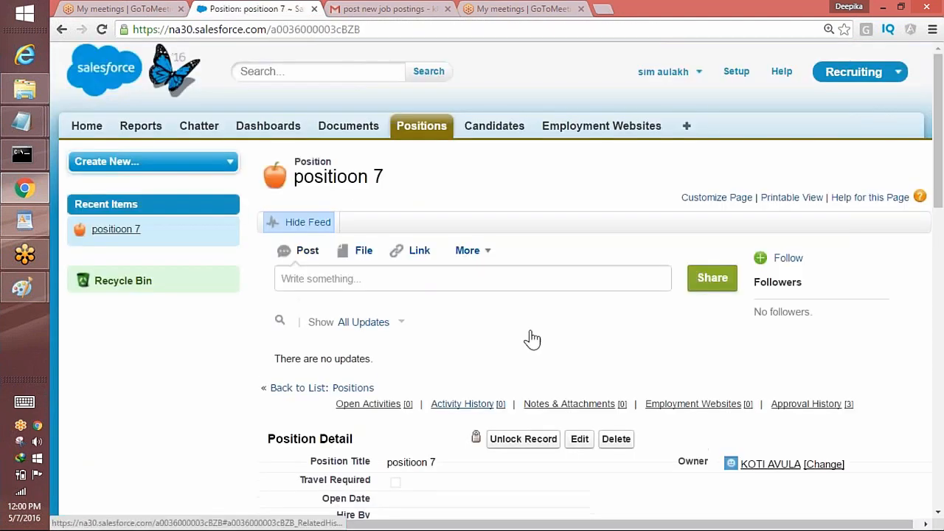
scroll(833, 354, down, 15)
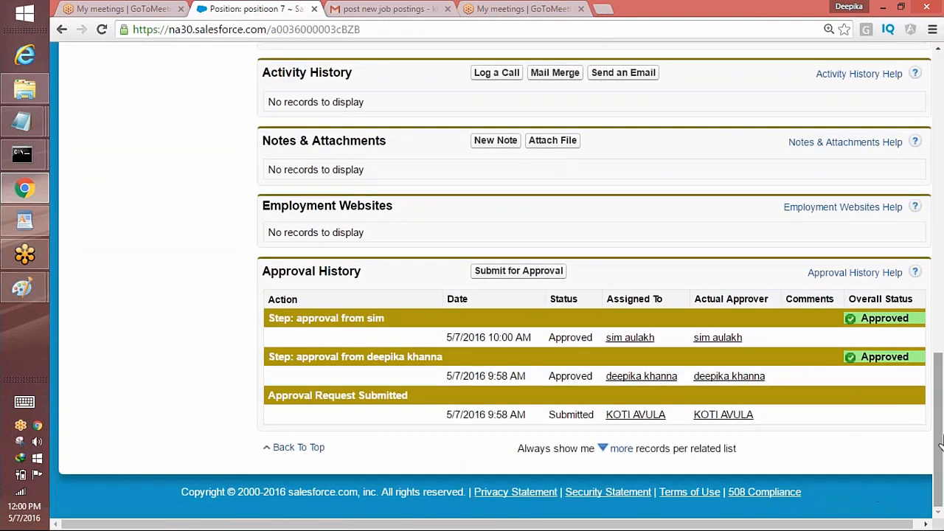
drag(941, 448, 939, 46)
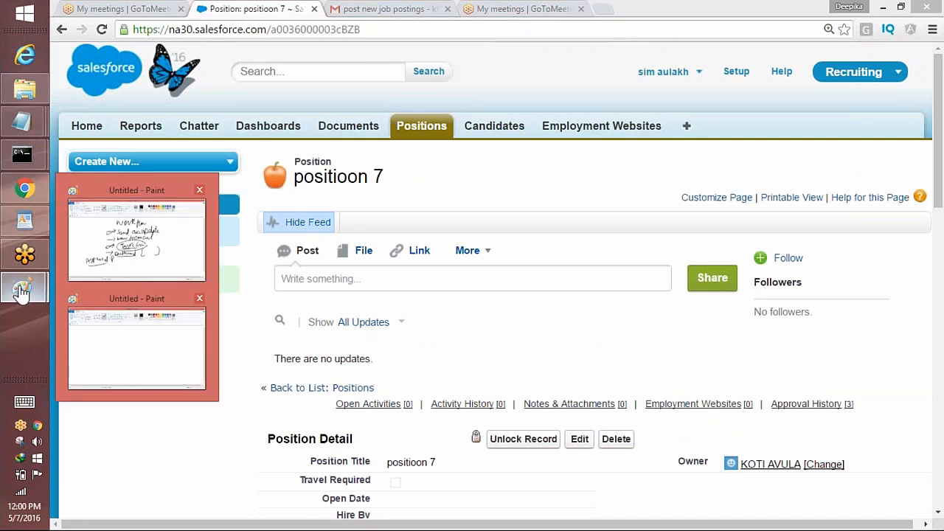
- Handwrite UNANIMOUS near the canvas top, with arrows pointing to and below it
click(122, 357)
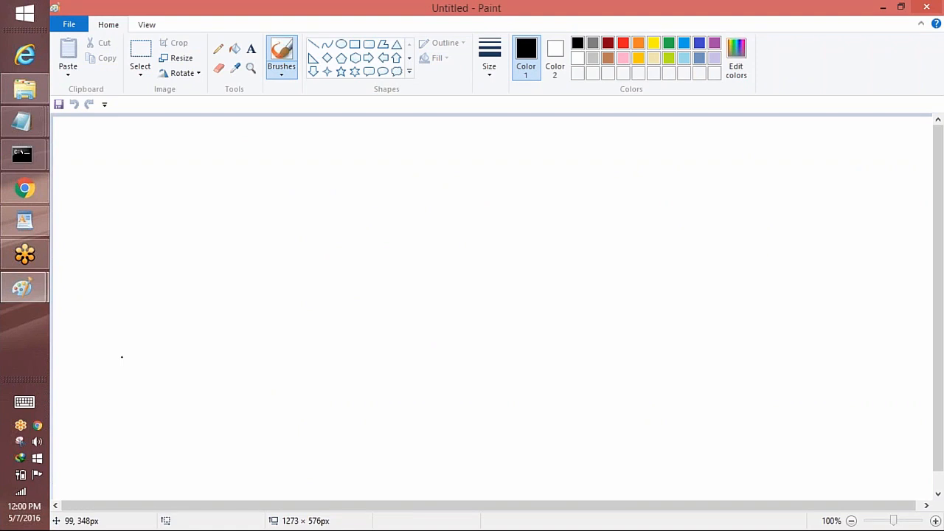
mouse_move(406, 164)
mouse_down()
mouse_move(406, 138)
mouse_move(465, 138)
mouse_move(492, 156)
mouse_move(521, 134)
mouse_move(529, 159)
mouse_move(563, 131)
mouse_move(567, 153)
mouse_up()
drag(581, 135, 583, 136)
mouse_move(598, 132)
mouse_down()
mouse_move(608, 133)
mouse_move(602, 162)
mouse_up()
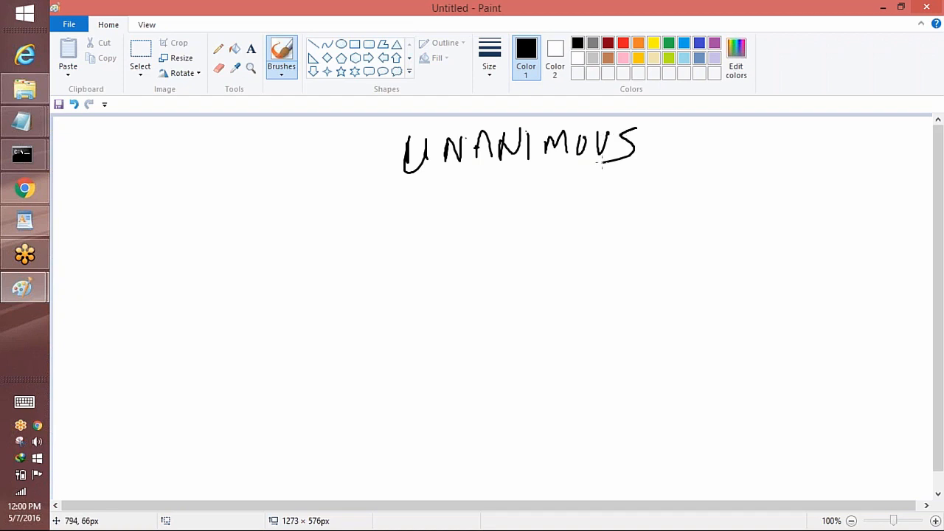
drag(399, 181, 652, 171)
drag(351, 172, 366, 168)
drag(359, 164, 360, 179)
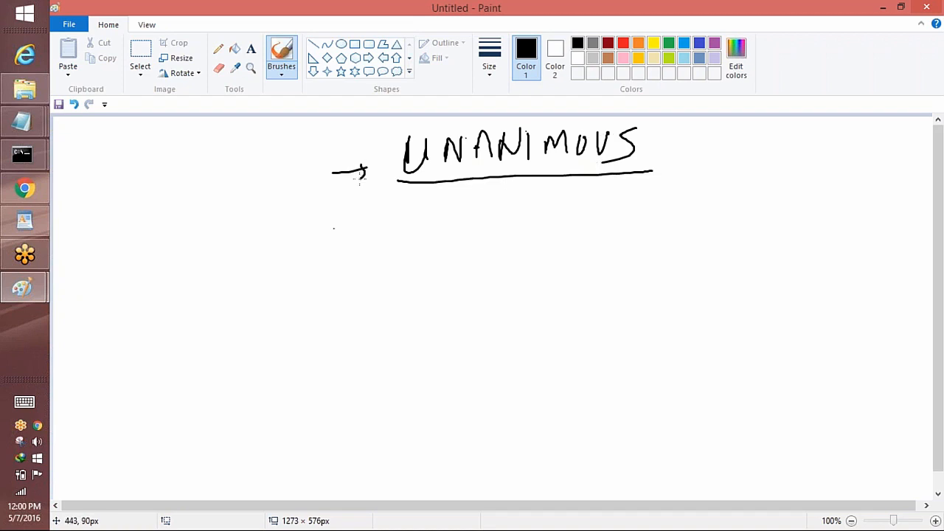
mouse_move(334, 227)
mouse_down()
mouse_move(330, 239)
mouse_move(343, 228)
mouse_up()
- Handwrite 'Entry Criteria' with a long underline, then an arrow beginning the next line
mouse_move(336, 219)
mouse_down()
mouse_move(368, 253)
mouse_move(383, 246)
mouse_up()
mouse_move(386, 235)
mouse_down()
mouse_move(416, 239)
mouse_move(424, 220)
mouse_up()
drag(424, 220, 459, 252)
drag(345, 271, 465, 246)
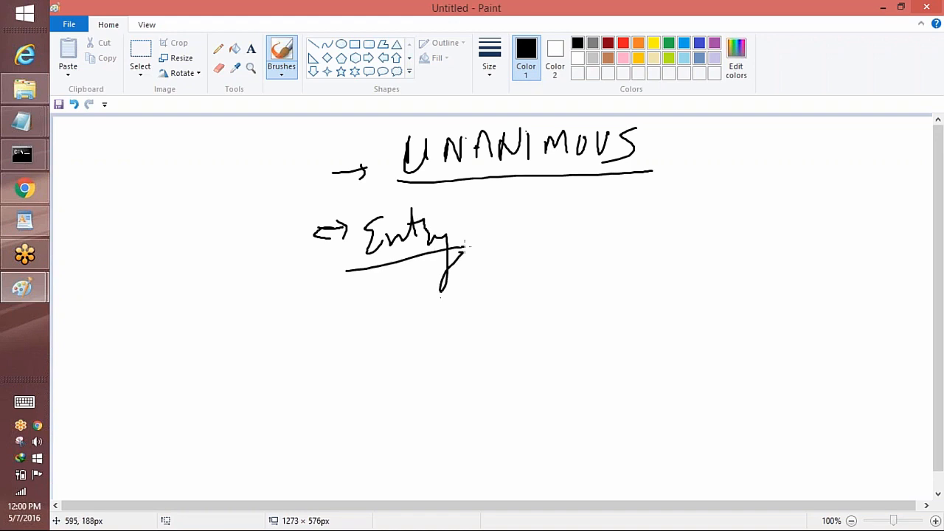
drag(493, 214, 485, 248)
mouse_move(501, 201)
mouse_down()
mouse_move(506, 233)
mouse_move(544, 221)
mouse_move(643, 234)
mouse_up()
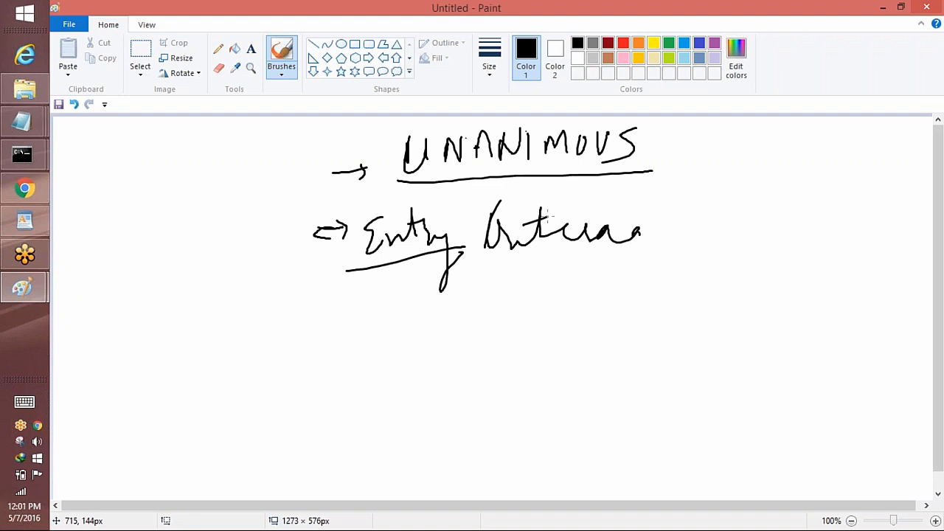
mouse_move(727, 213)
mouse_down()
mouse_move(749, 225)
mouse_move(743, 238)
mouse_up()
mouse_move(784, 205)
mouse_down()
mouse_move(795, 230)
mouse_move(830, 219)
mouse_up()
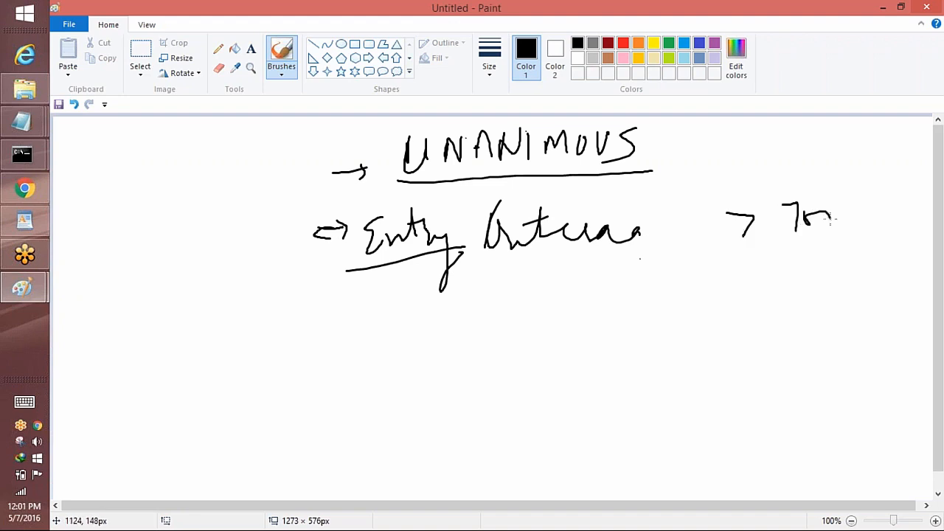
drag(640, 258, 364, 281)
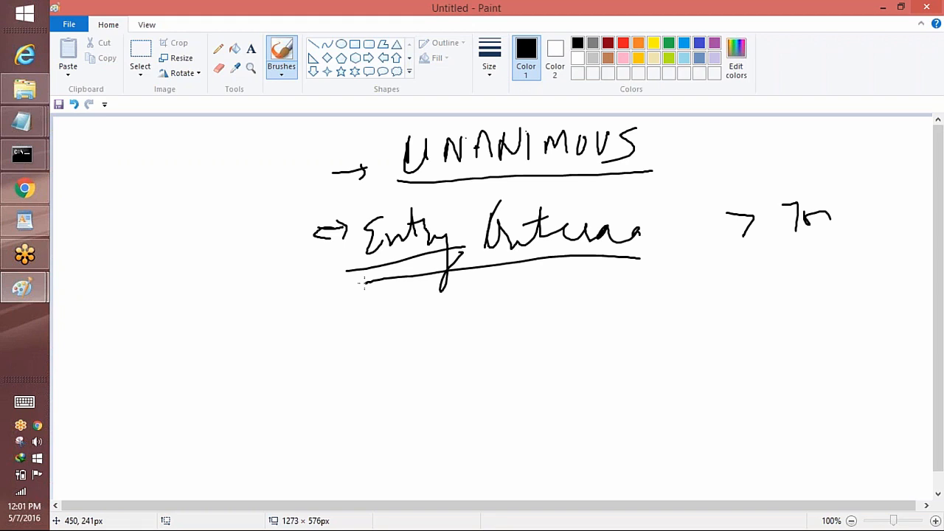
mouse_move(324, 340)
mouse_down()
mouse_move(346, 338)
mouse_move(335, 351)
mouse_up()
- Brush-write 'First or' with a bold 0, then a '0 First or' line beneath it
mouse_move(397, 351)
mouse_down()
mouse_move(397, 319)
mouse_move(410, 308)
mouse_move(417, 341)
mouse_move(444, 339)
mouse_move(453, 316)
mouse_move(471, 311)
mouse_up()
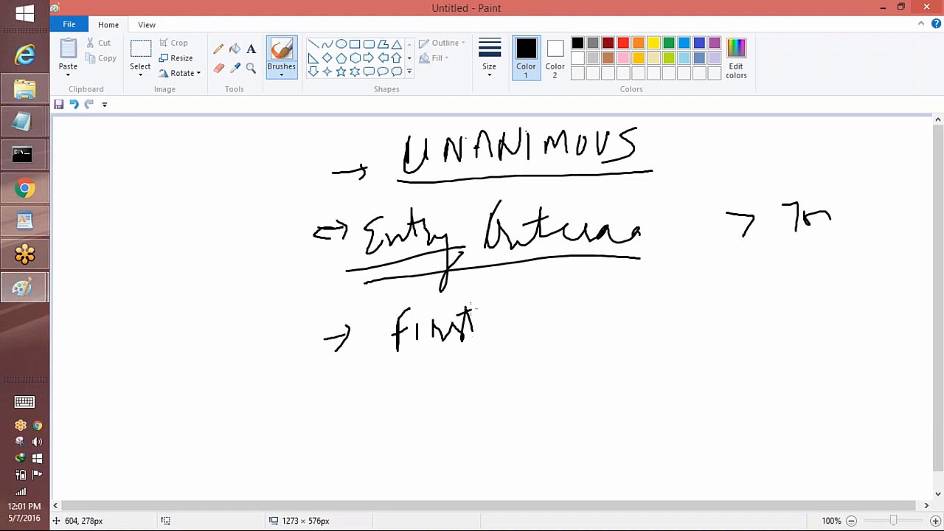
mouse_move(530, 313)
mouse_down()
mouse_move(528, 322)
mouse_move(550, 330)
mouse_up()
mouse_move(681, 280)
mouse_down()
mouse_move(686, 314)
mouse_move(694, 284)
mouse_move(675, 295)
mouse_move(720, 315)
mouse_up()
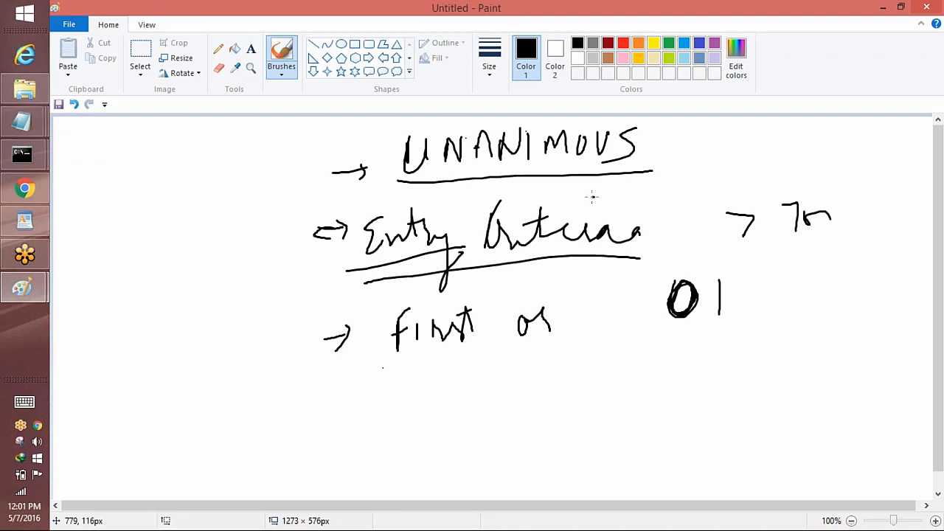
mouse_move(396, 387)
mouse_down()
mouse_move(386, 410)
mouse_move(374, 385)
mouse_up()
mouse_move(451, 377)
mouse_down()
mouse_move(453, 408)
mouse_move(480, 365)
mouse_up()
mouse_move(486, 382)
mouse_down()
mouse_move(487, 407)
mouse_move(527, 393)
mouse_move(549, 398)
mouse_up()
mouse_move(555, 365)
mouse_down()
mouse_move(593, 380)
mouse_move(644, 365)
mouse_move(726, 374)
mouse_up()
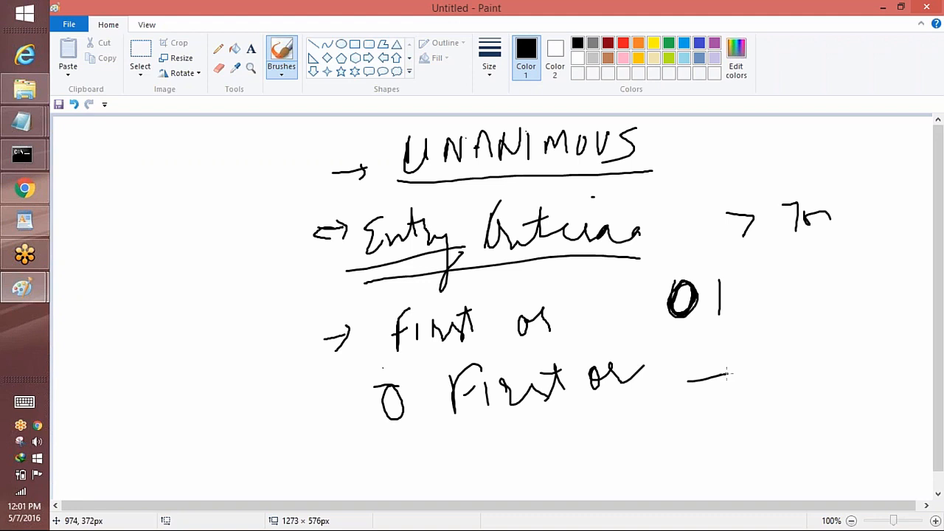
- Write a note after the lower arrow, draw a vertical side line, then bring Chrome forward
scroll(726, 374, down, 1)
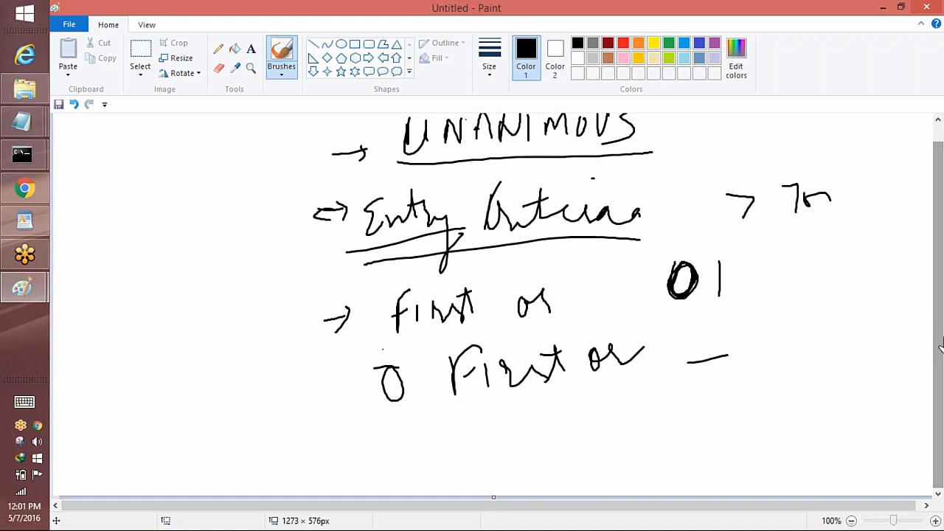
mouse_move(326, 434)
mouse_down()
mouse_move(361, 436)
mouse_move(354, 452)
mouse_up()
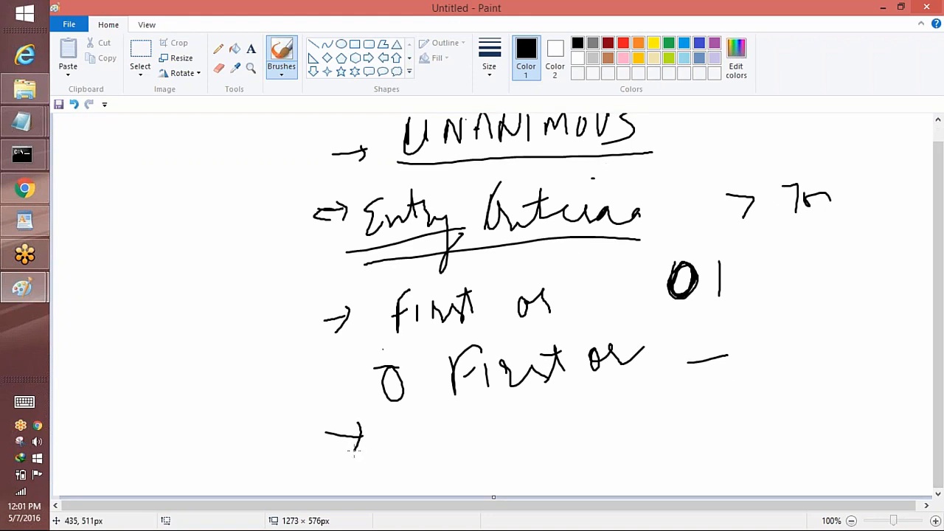
mouse_move(431, 413)
mouse_down()
mouse_move(458, 449)
mouse_move(469, 406)
mouse_move(481, 421)
mouse_move(515, 414)
mouse_up()
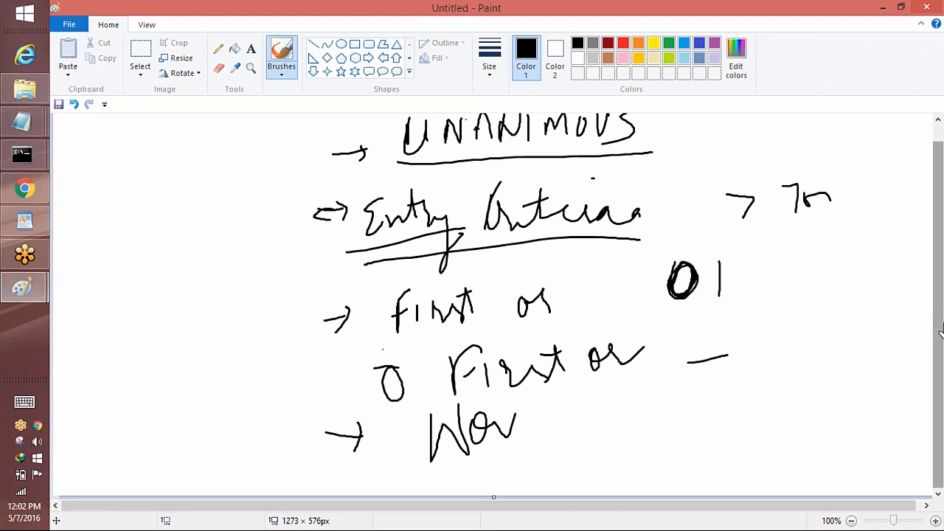
drag(220, 306, 233, 397)
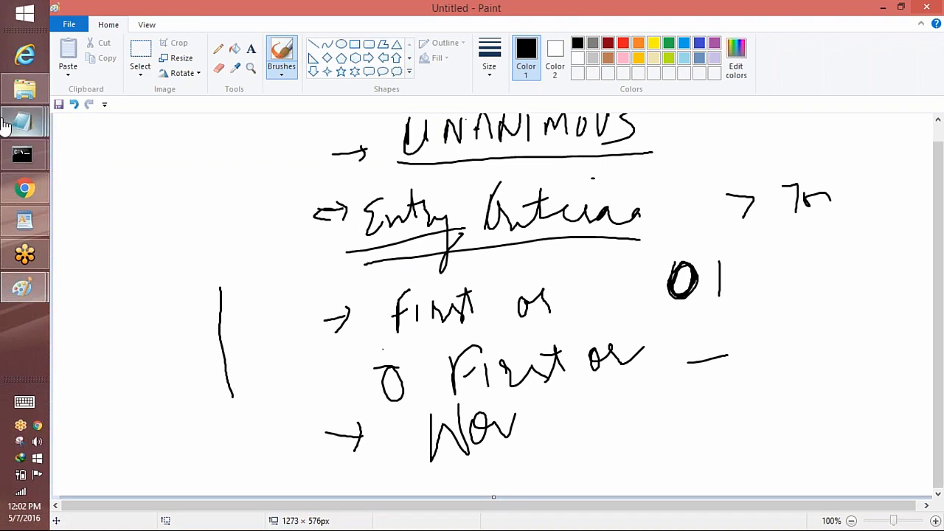
click(33, 188)
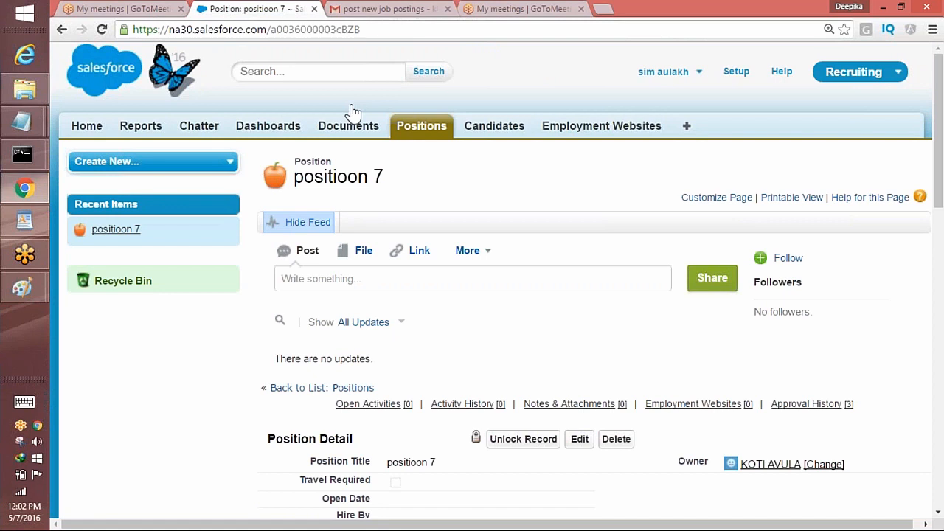
- Log out of Salesforce and sign back in as the third saved username
click(668, 72)
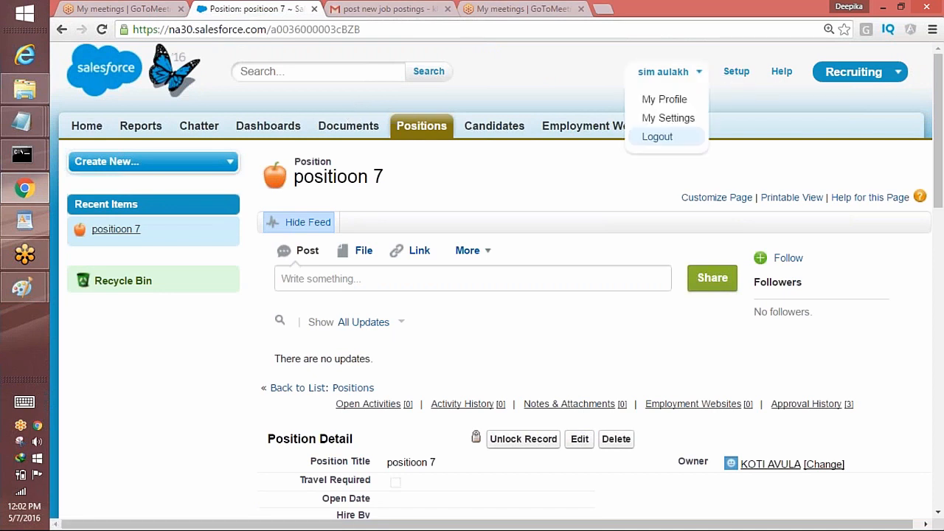
click(660, 137)
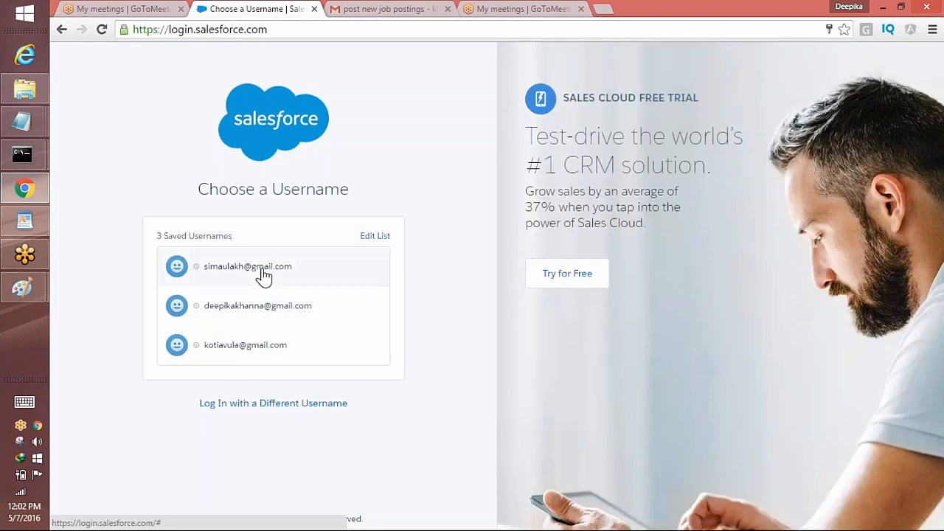
click(184, 343)
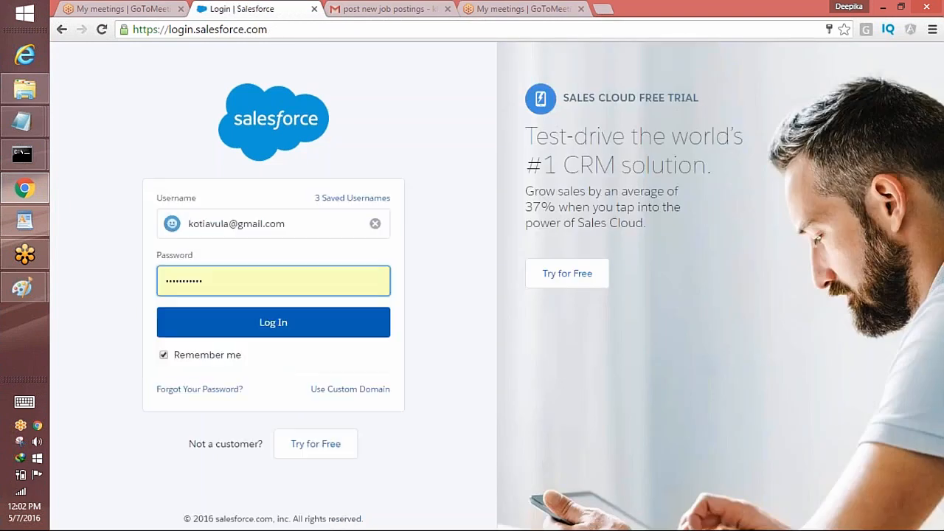
click(273, 322)
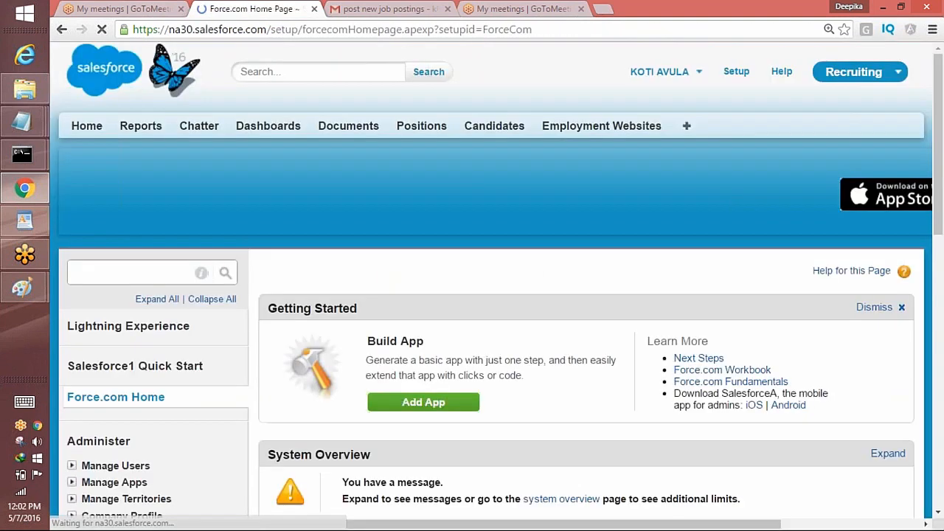
- Find Approval Processes via Quick Find 'approv' and start a new process with the Standard Setup Wizard
text(approv)
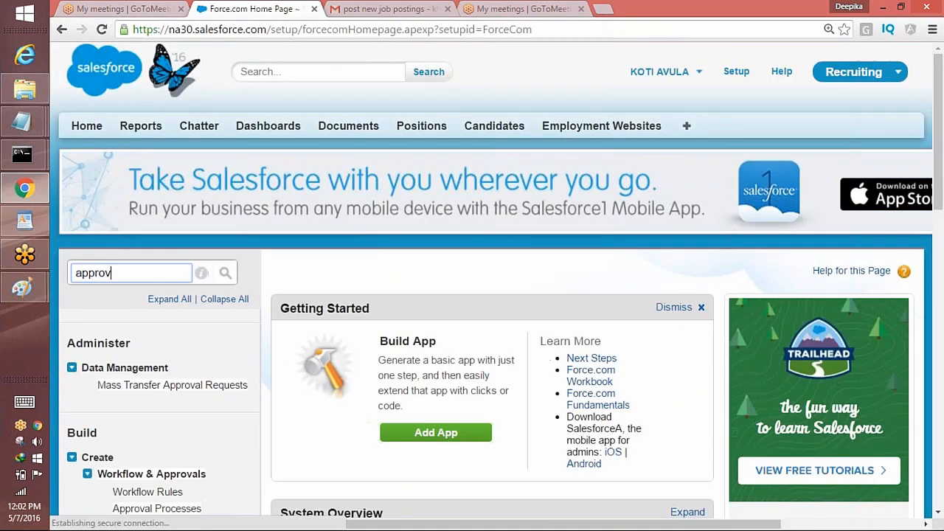
double_click(170, 509)
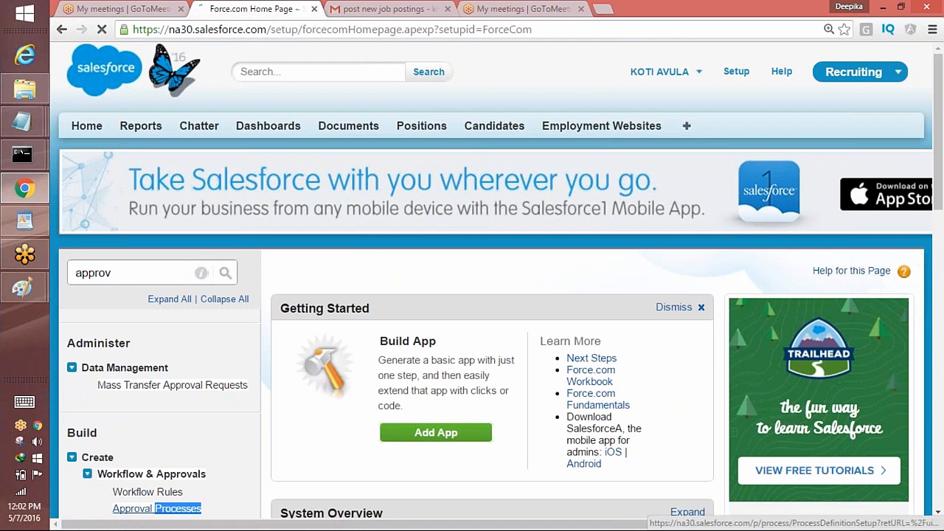
scroll(443, 225, down, 5)
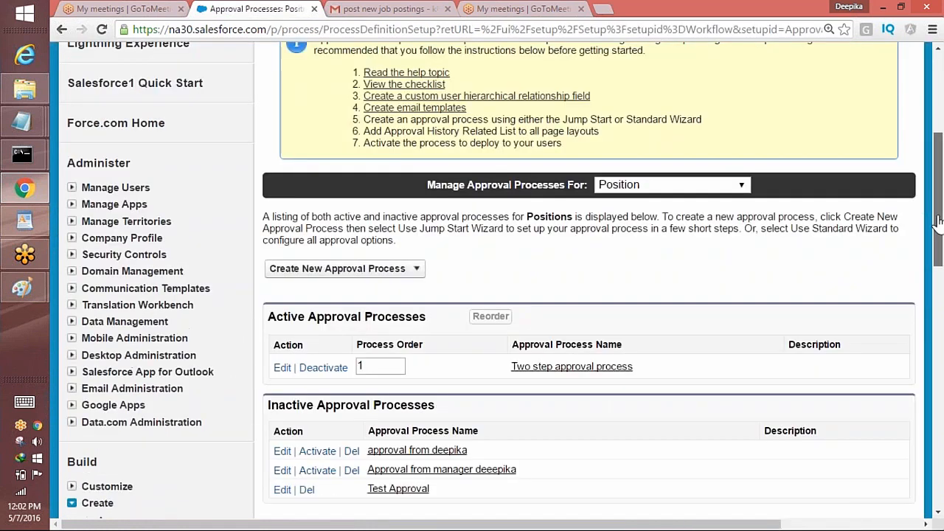
click(354, 130)
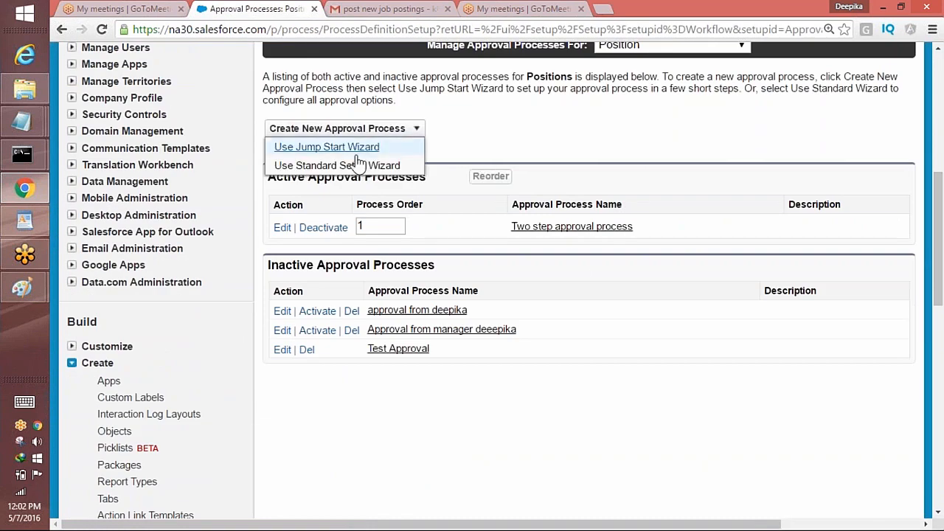
click(361, 167)
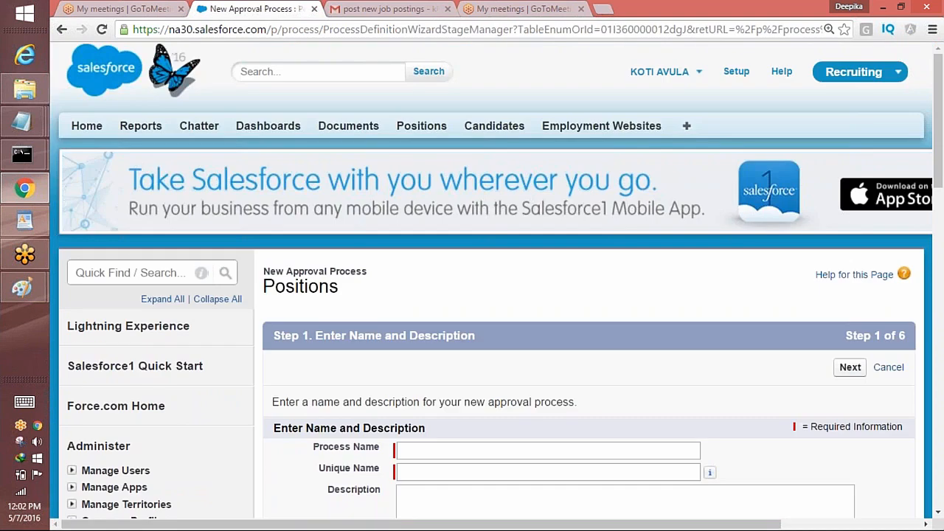
drag(937, 169, 936, 227)
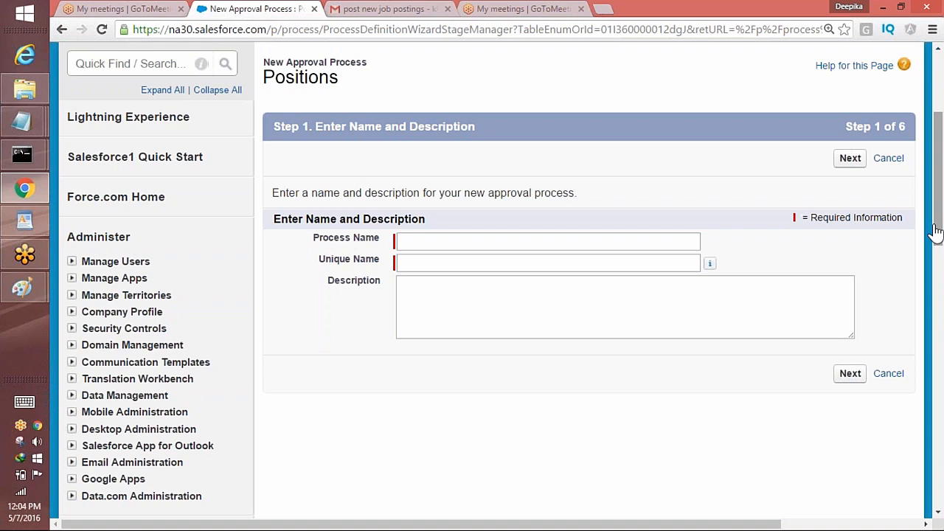
- Filter the setup menu by entering 'w' in Quick Find
click(128, 65)
text(w)
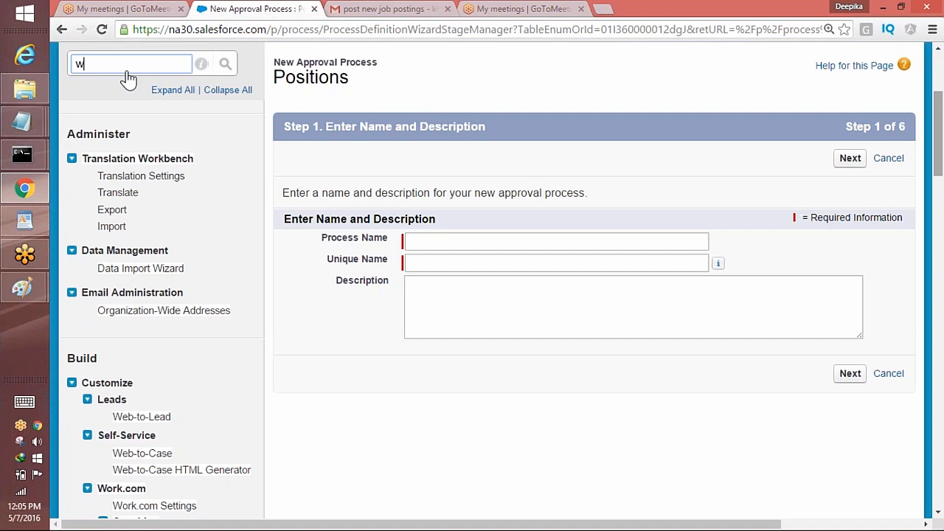
- Log out of the current user and pick a saved username on the login page
scroll(323, 235, up, 3)
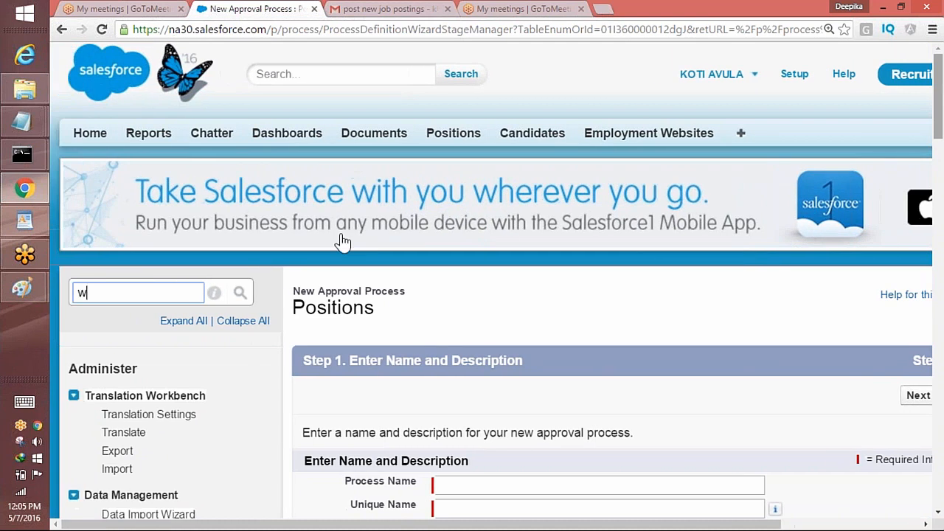
click(735, 81)
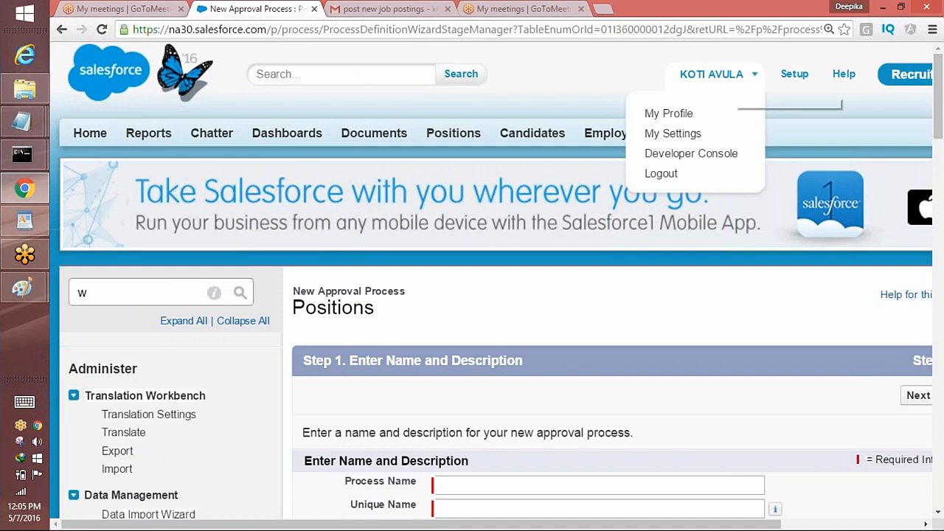
click(661, 174)
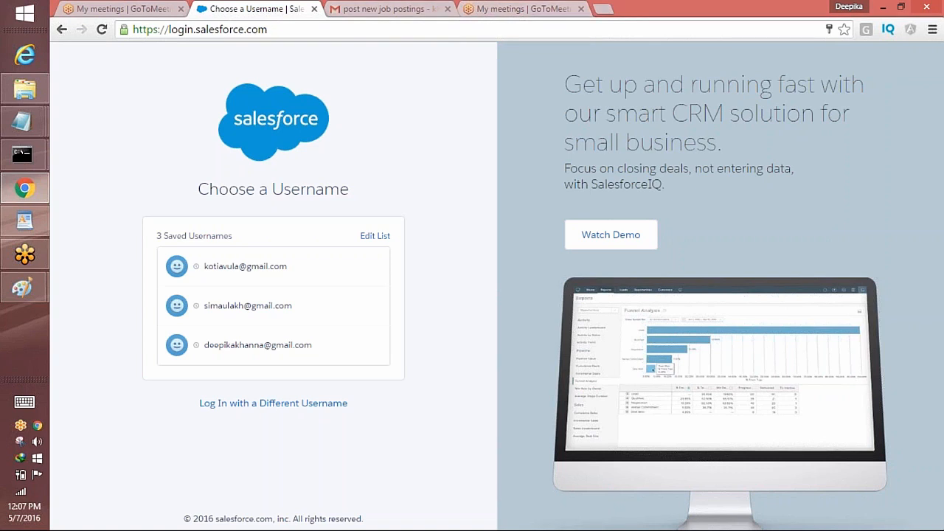
click(245, 266)
- Finish signing in and open the AppExchange marketplace from the app menu
click(280, 322)
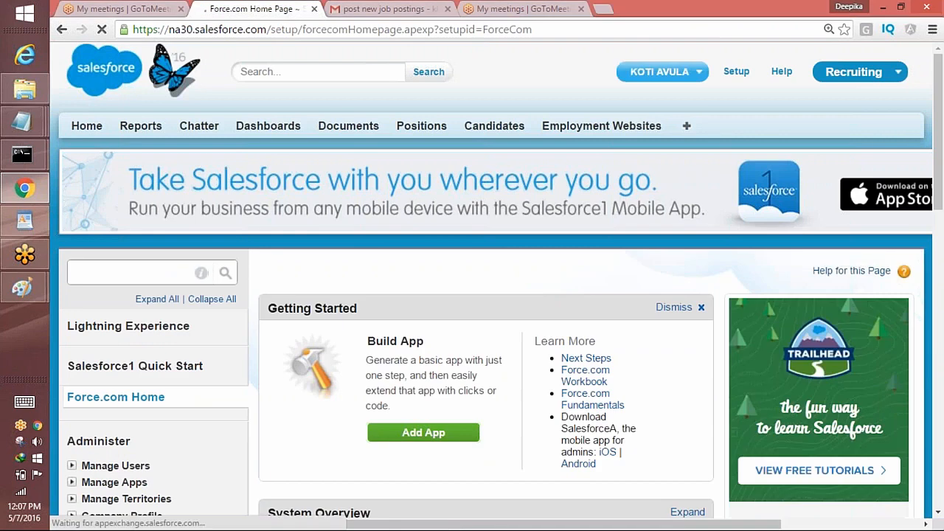
click(873, 77)
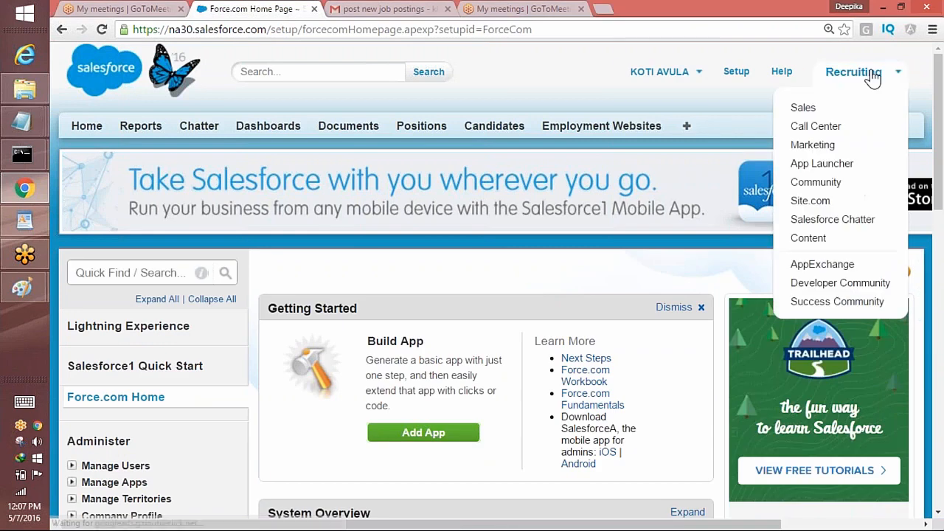
click(833, 273)
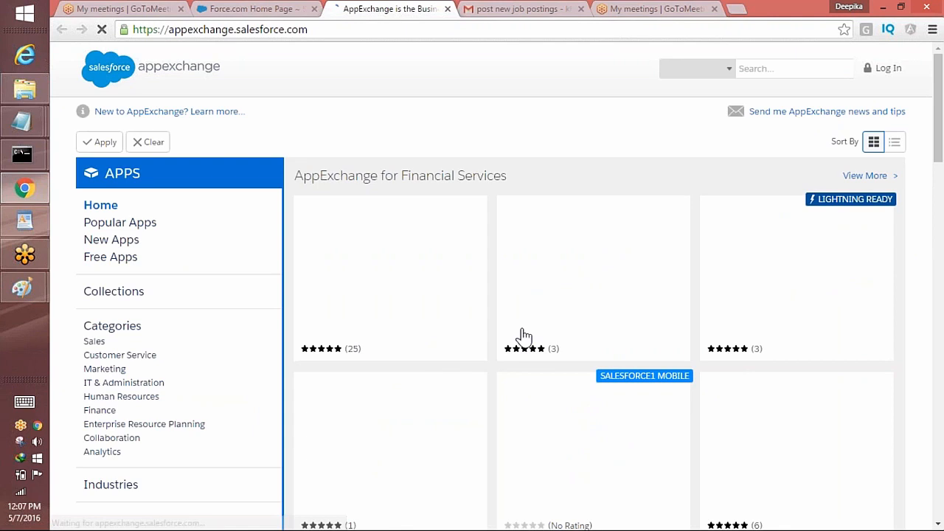
click(272, 9)
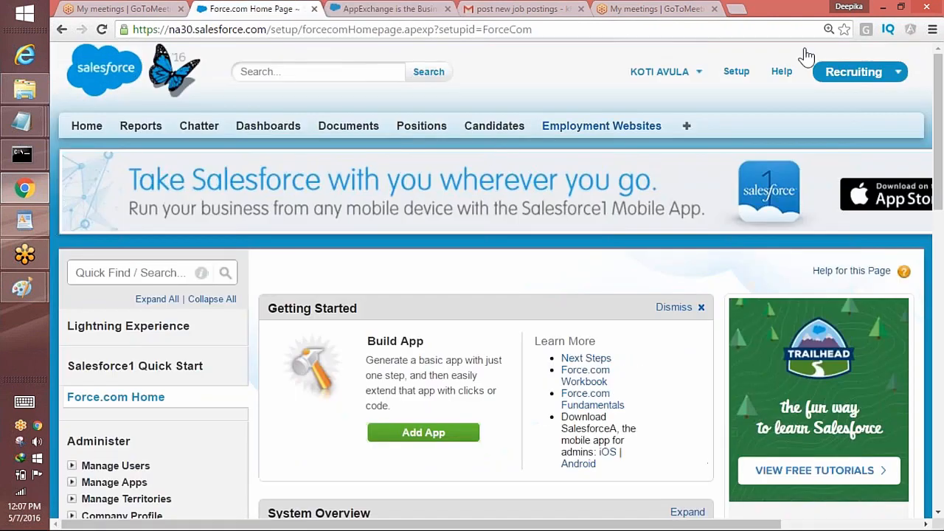
click(854, 71)
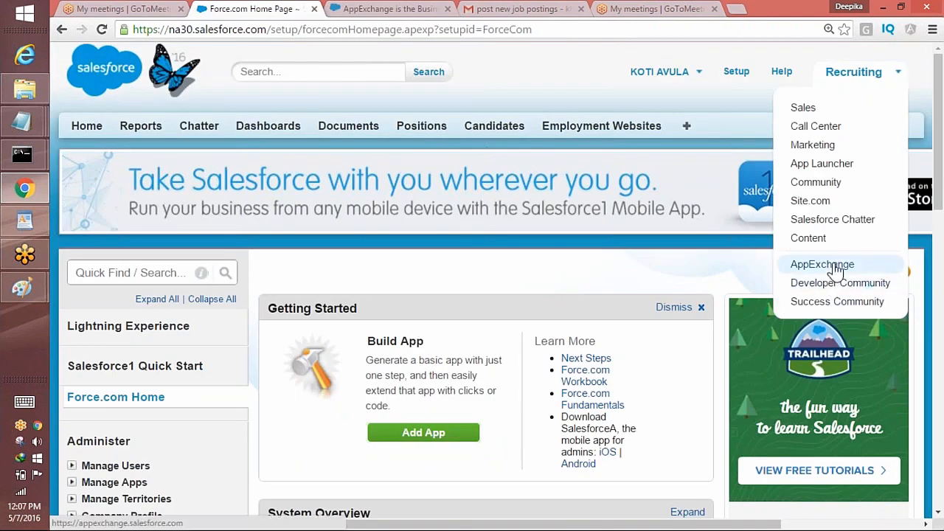
click(351, 11)
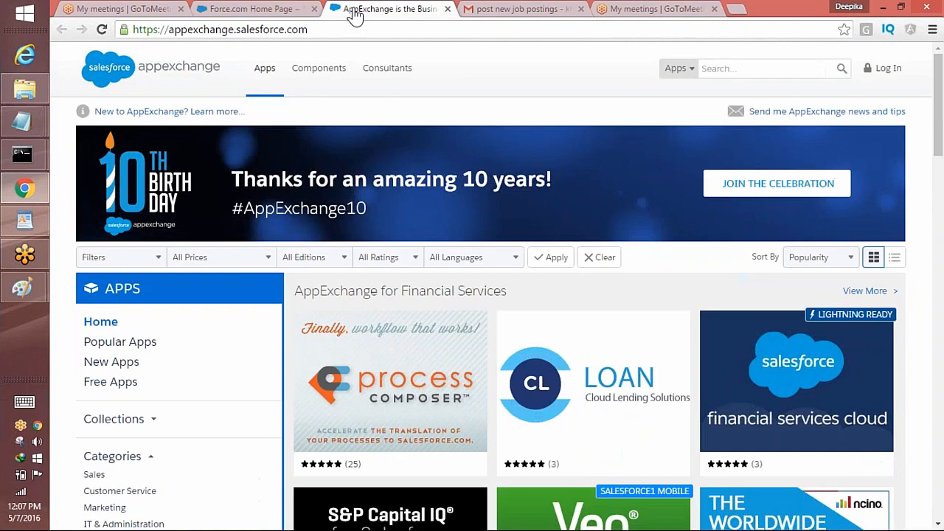
- Filter AppExchange apps to the Developer edition and browse the Sales category
mouse_move(940, 126)
mouse_down()
mouse_move(941, 193)
mouse_move(941, 127)
mouse_up()
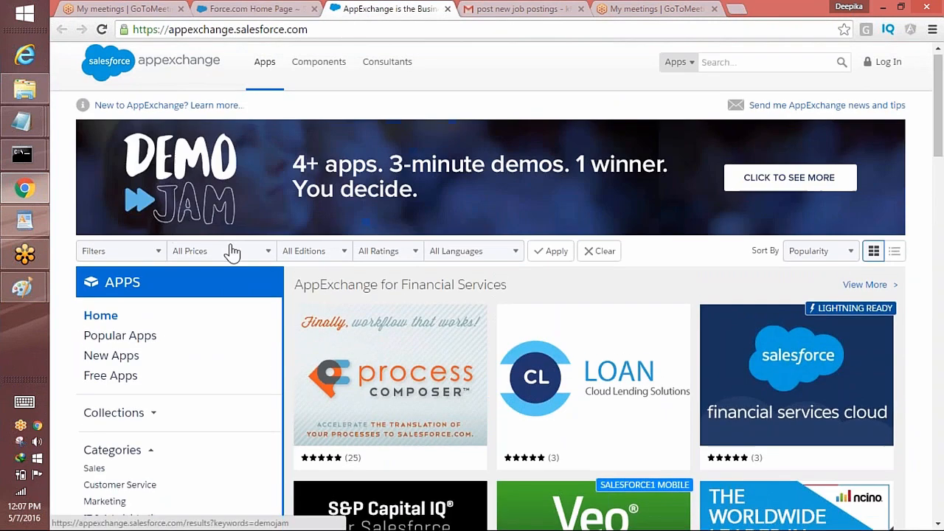
click(239, 255)
click(307, 254)
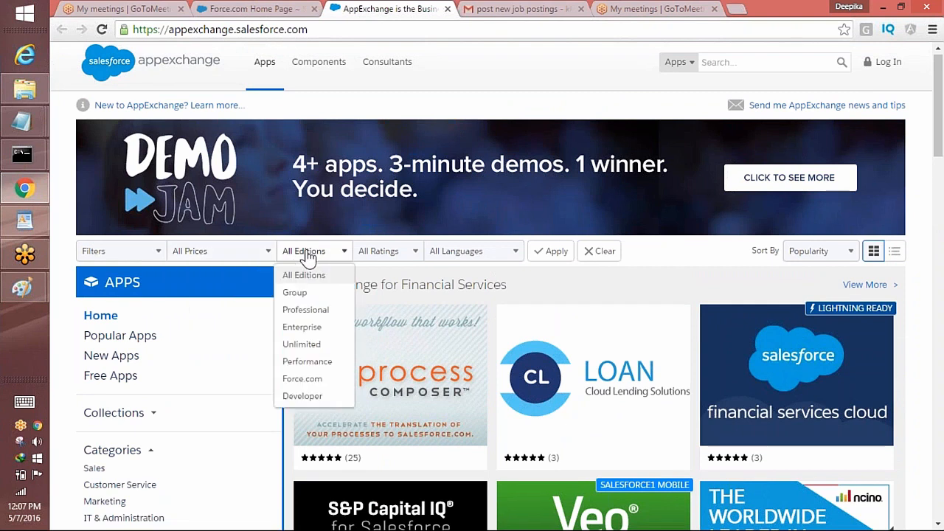
click(312, 398)
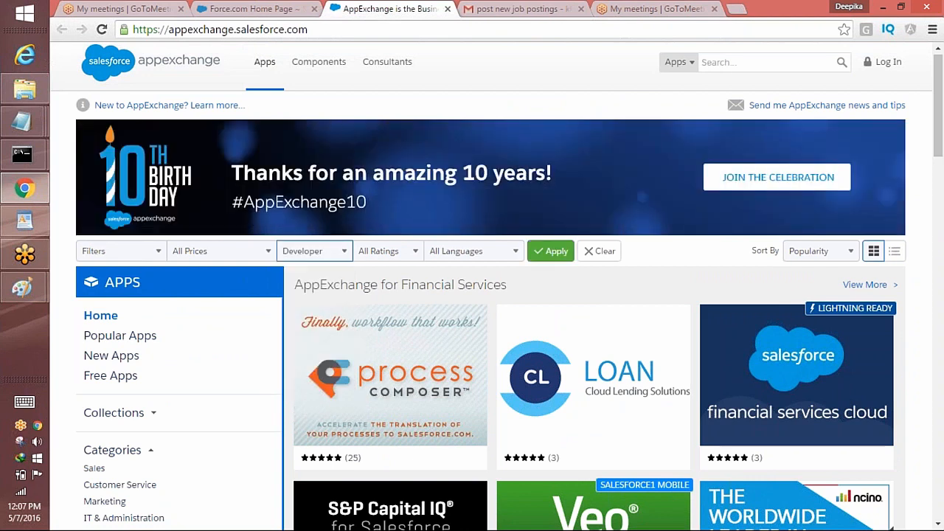
click(548, 254)
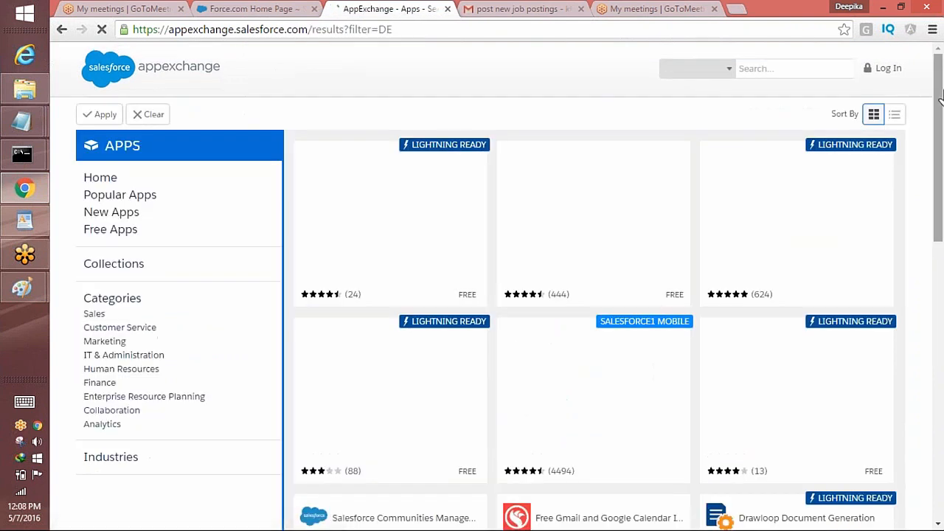
drag(940, 103, 940, 77)
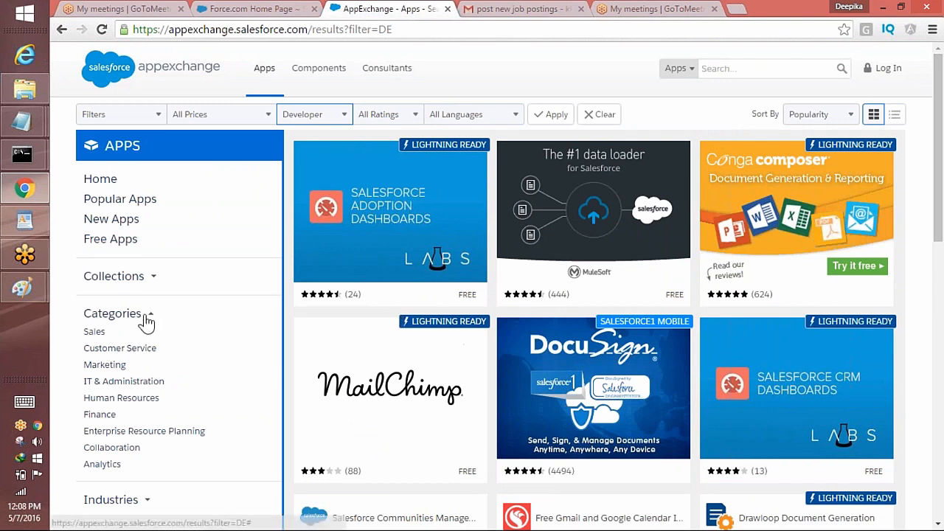
click(100, 335)
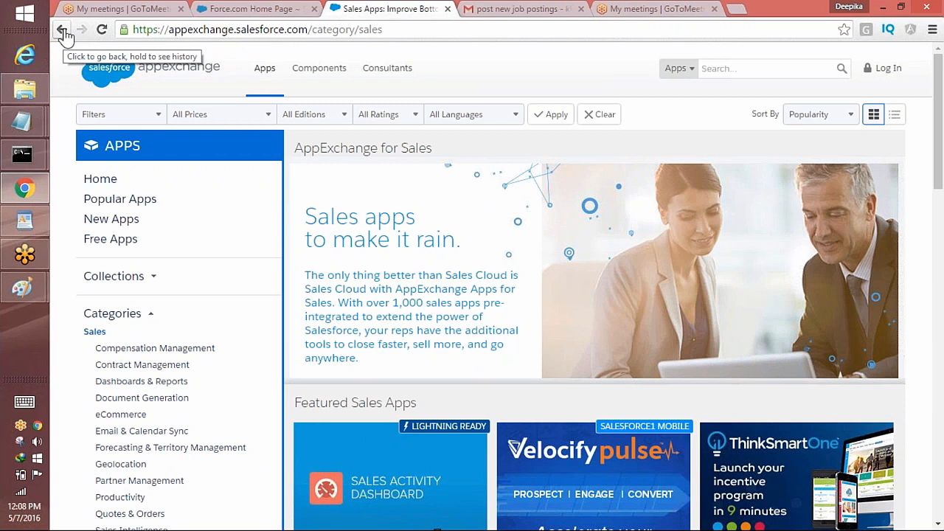
- Search AppExchange for 'opportunity planning wall', then return to the Force.com Home tab
click(724, 67)
text(opp)
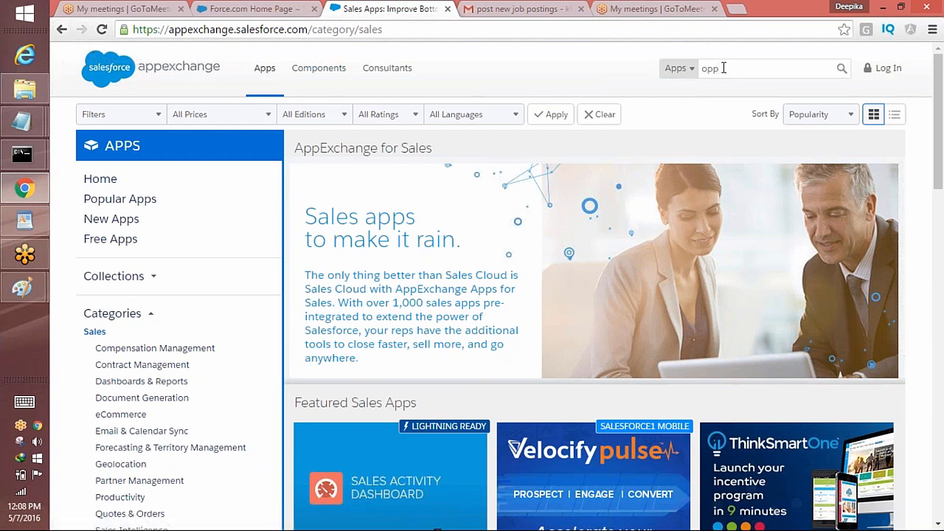
text(ortunity planning wall)
key(Return)
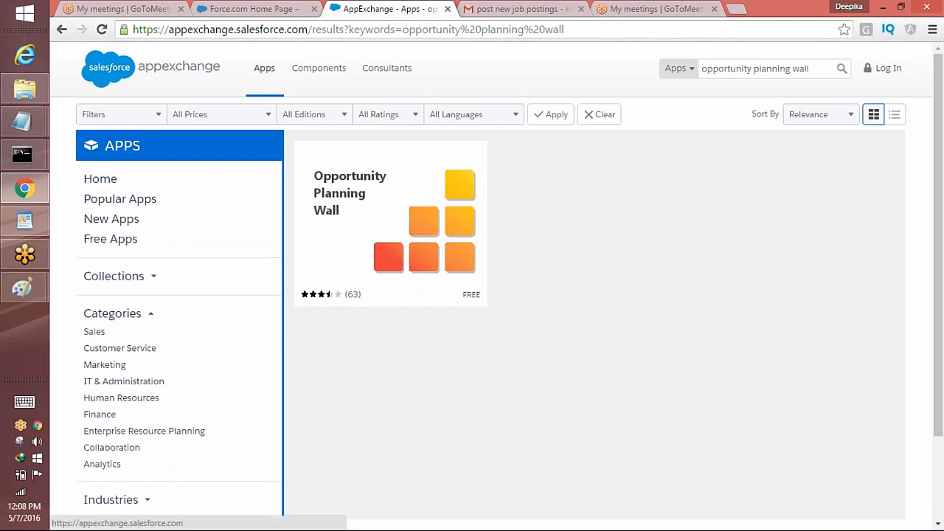
click(230, 8)
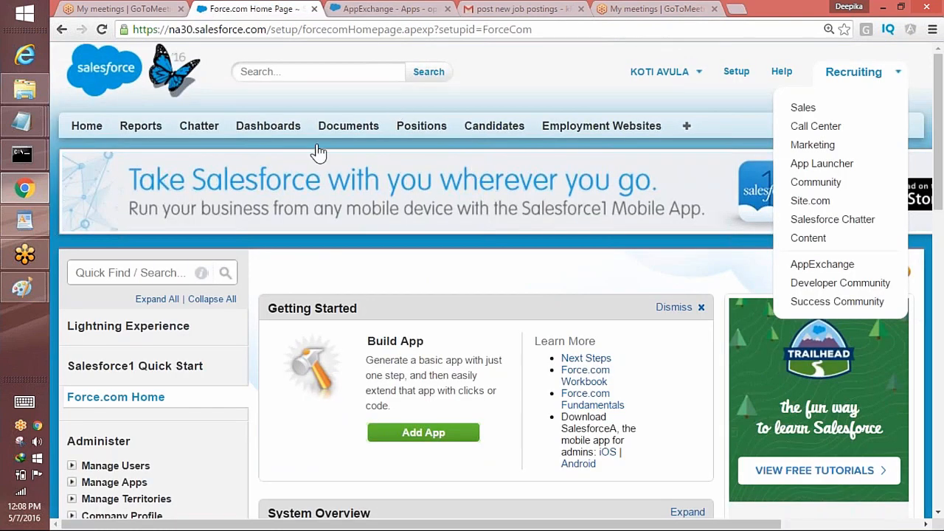
- Switch to the Sales app, load the All Opportunities list view, and return to the AppExchange result
click(730, 74)
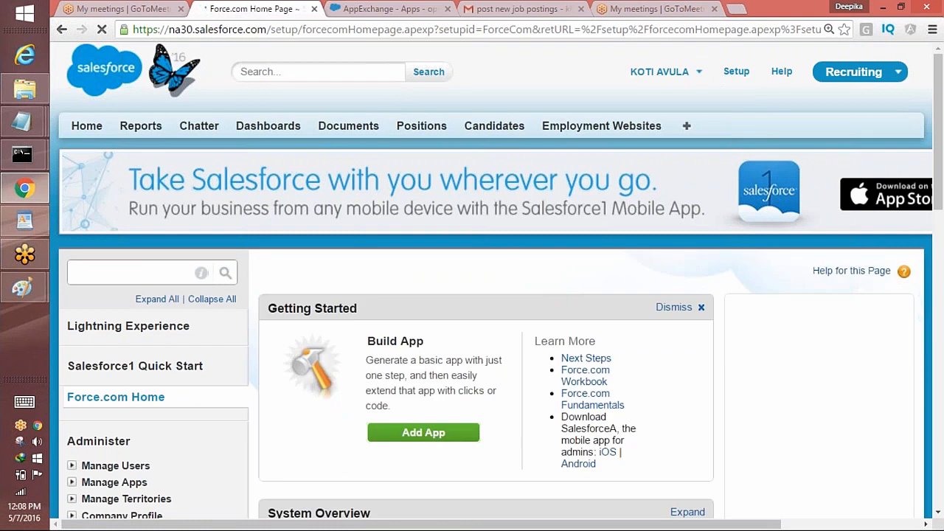
click(845, 76)
click(803, 108)
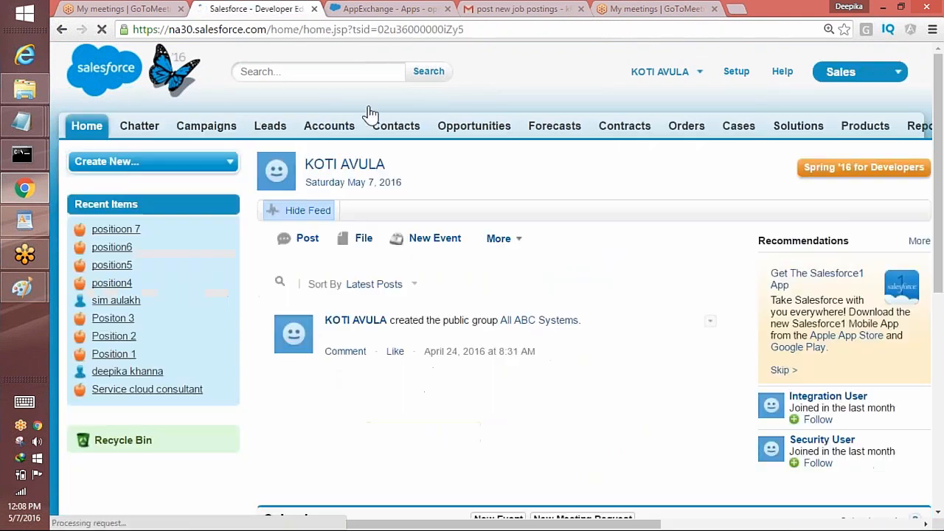
click(453, 127)
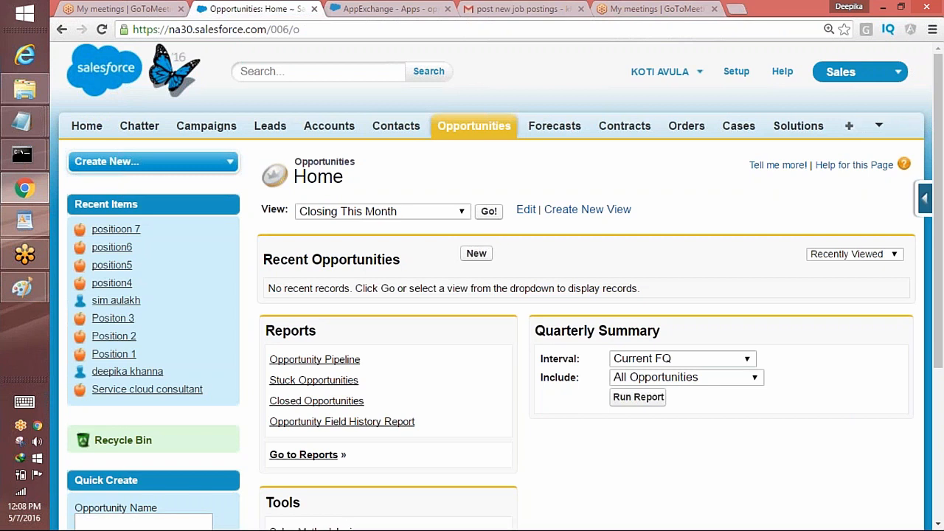
click(452, 211)
click(430, 228)
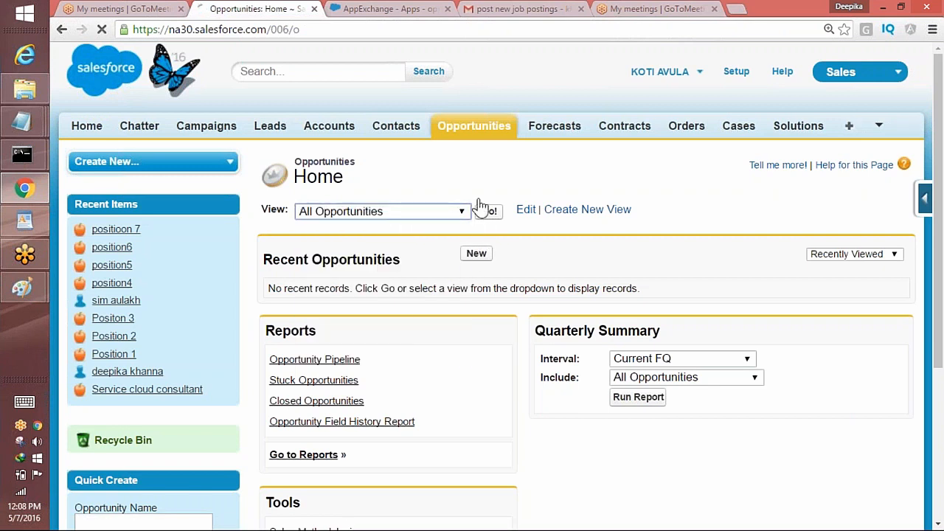
click(486, 210)
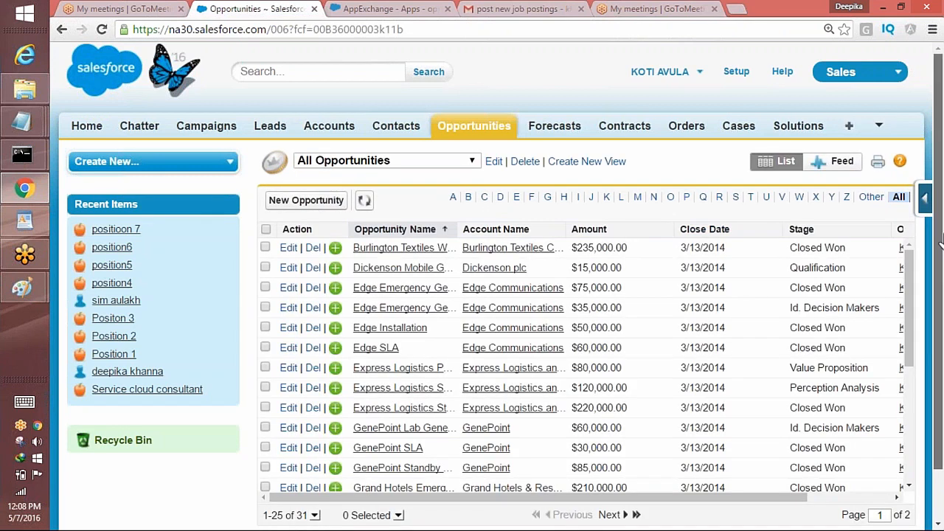
scroll(941, 295, down, 2)
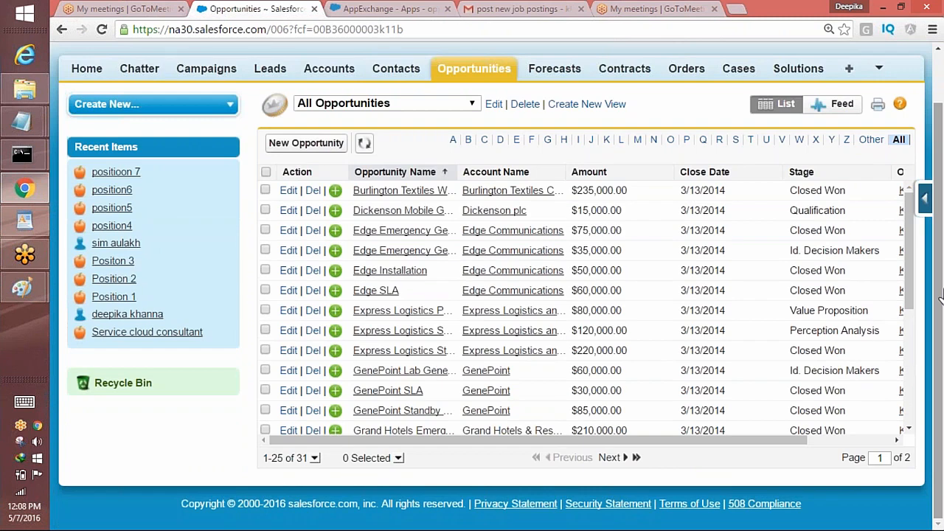
scroll(941, 296, up, 2)
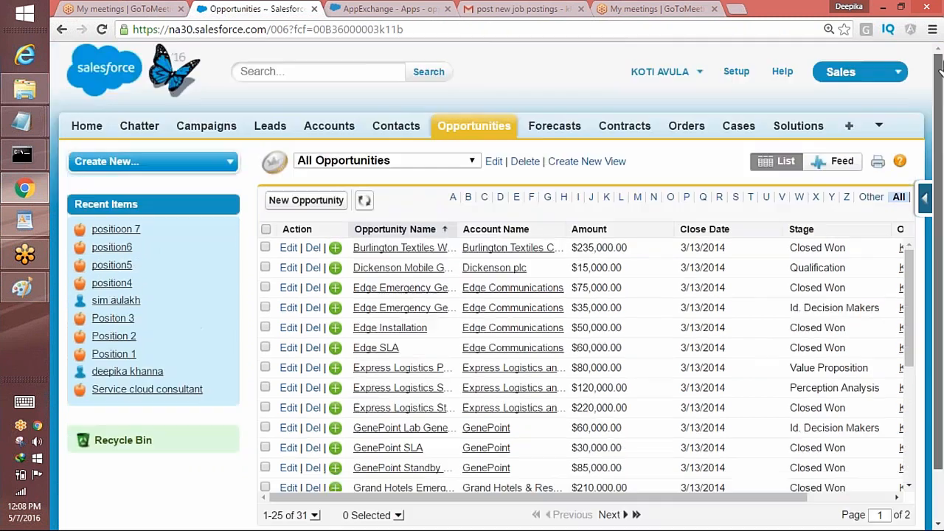
click(384, 9)
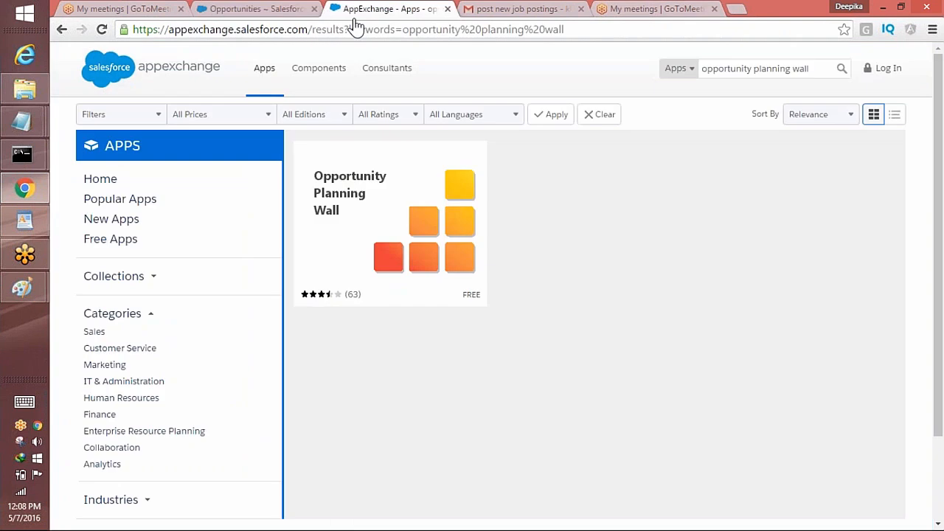
- Open the Opportunity Planning Wall listing and view its enlarged screenshot
mouse_move(440, 244)
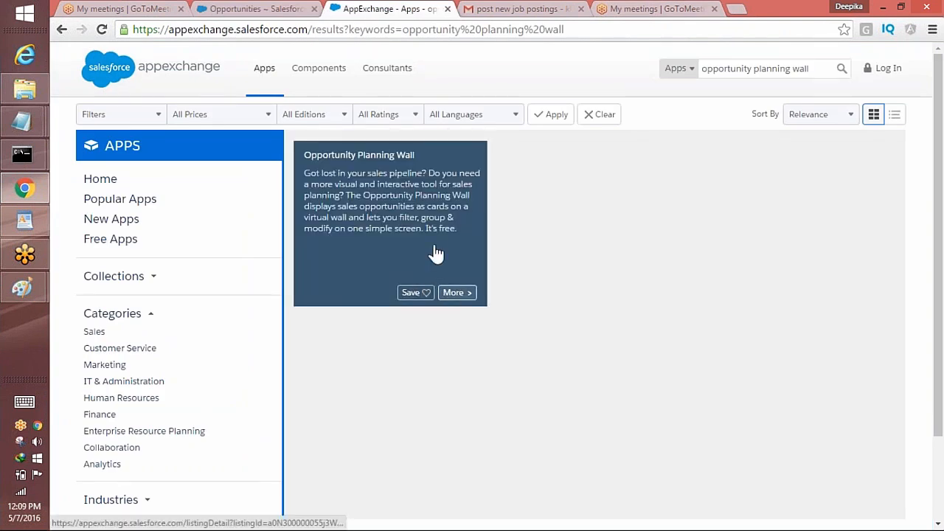
click(433, 253)
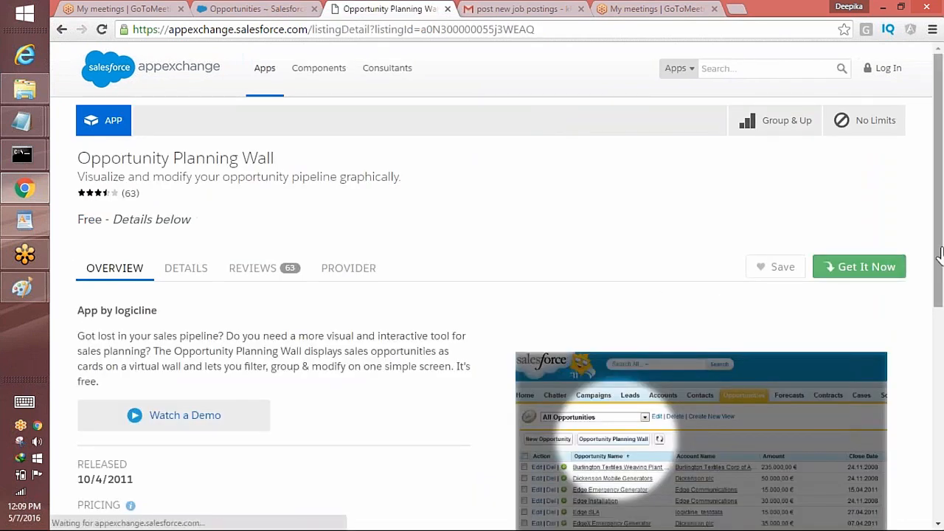
mouse_move(939, 254)
mouse_down()
mouse_move(937, 348)
mouse_move(941, 258)
mouse_up()
click(601, 343)
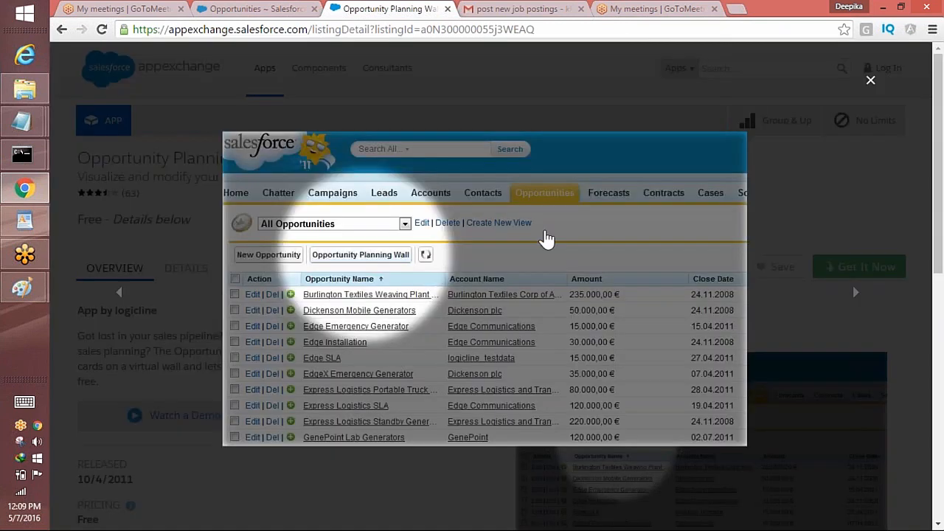
click(869, 80)
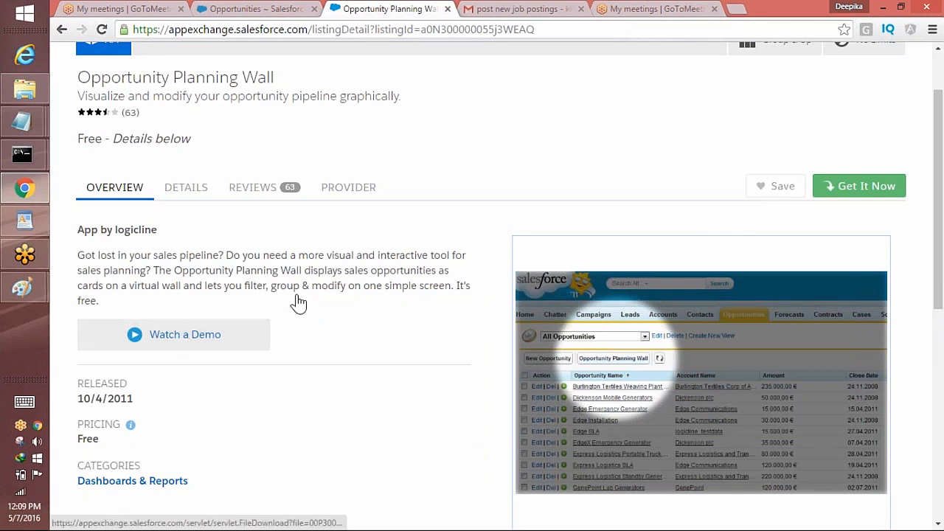
- Show the app's Details and open the Installation Guide in a new tab
click(183, 198)
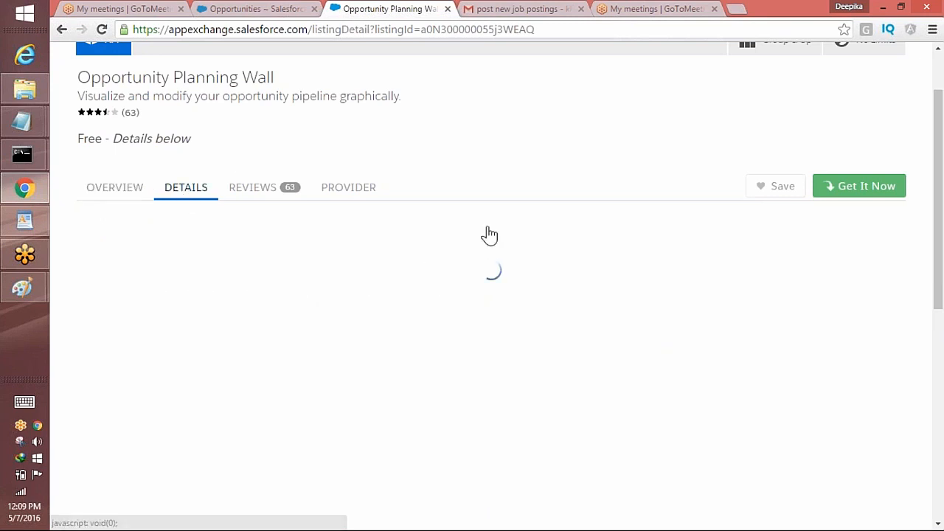
drag(936, 143, 936, 293)
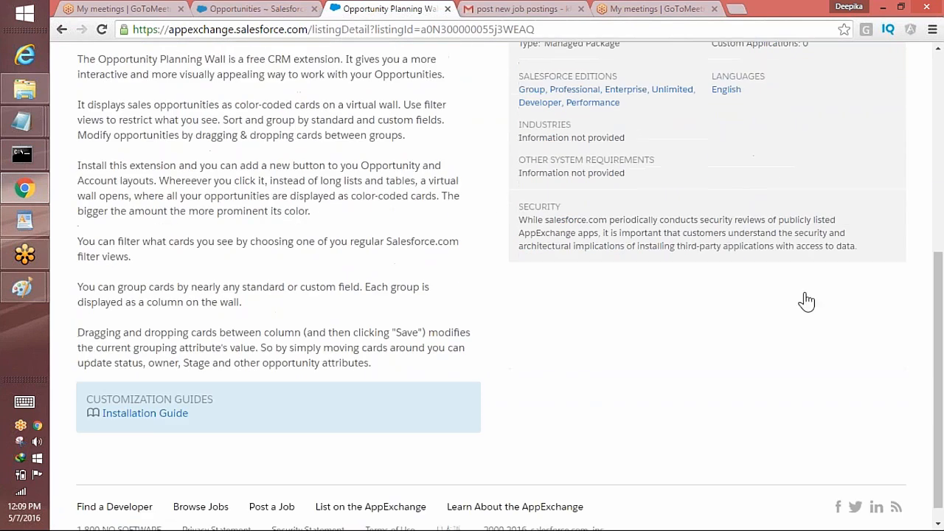
right_click(160, 414)
click(214, 422)
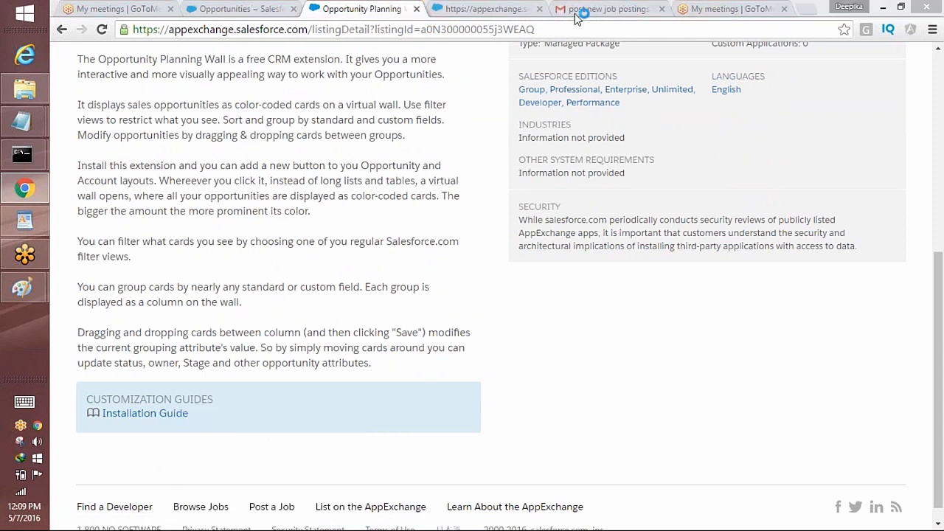
click(465, 9)
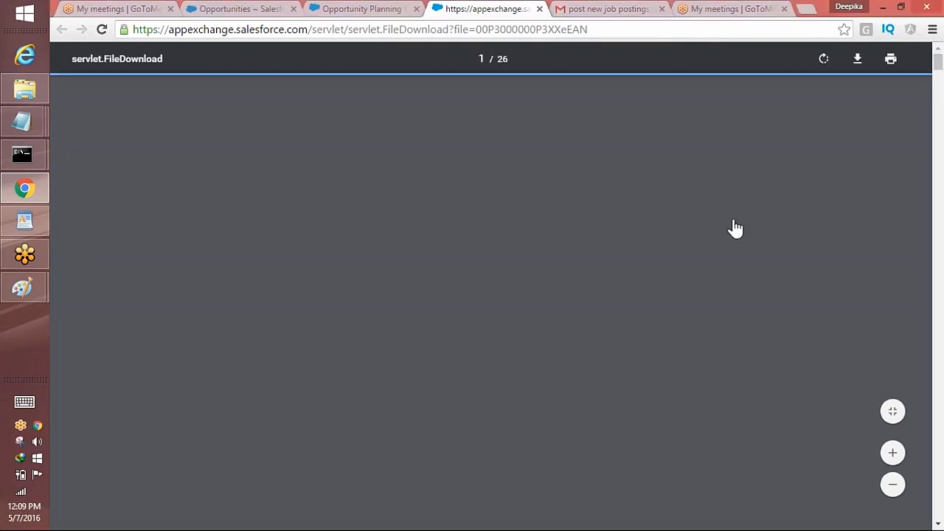
scroll(533, 178, down, 1)
scroll(534, 177, down, 12)
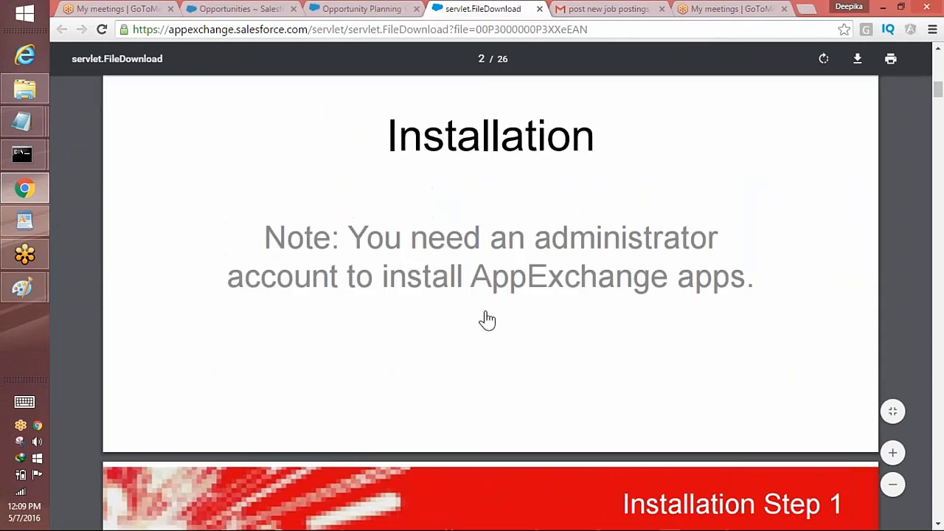
scroll(506, 299, down, 8)
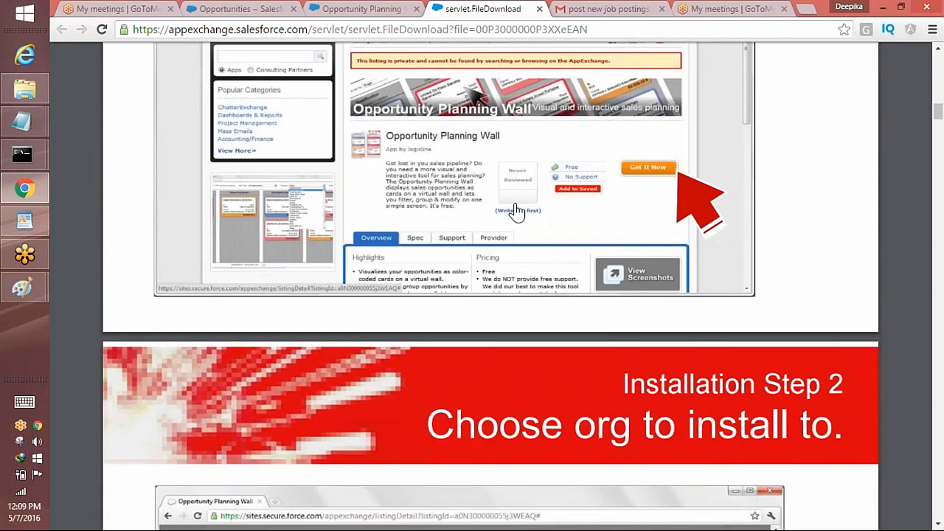
scroll(509, 243, down, 5)
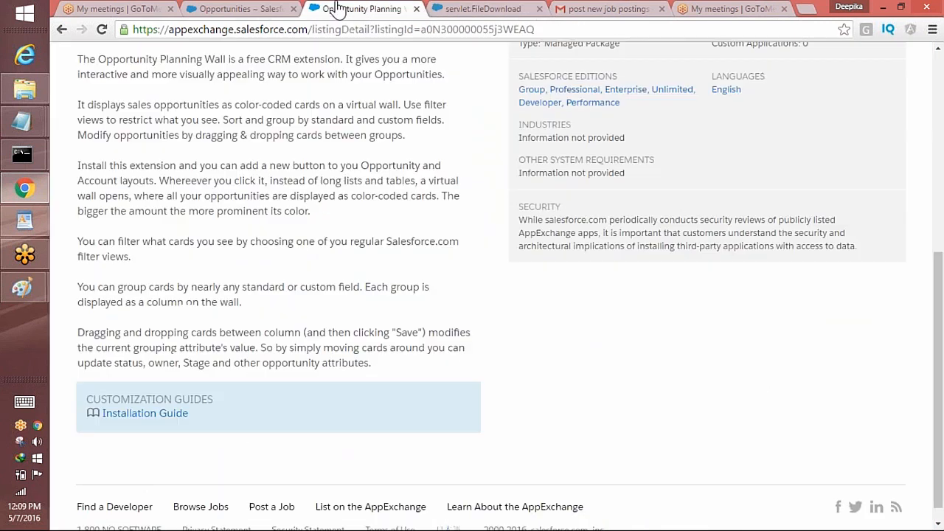
- Back on the listing, look over the Reviews and Provider tabs, then choose Get It Now
click(346, 8)
scroll(928, 301, up, 1)
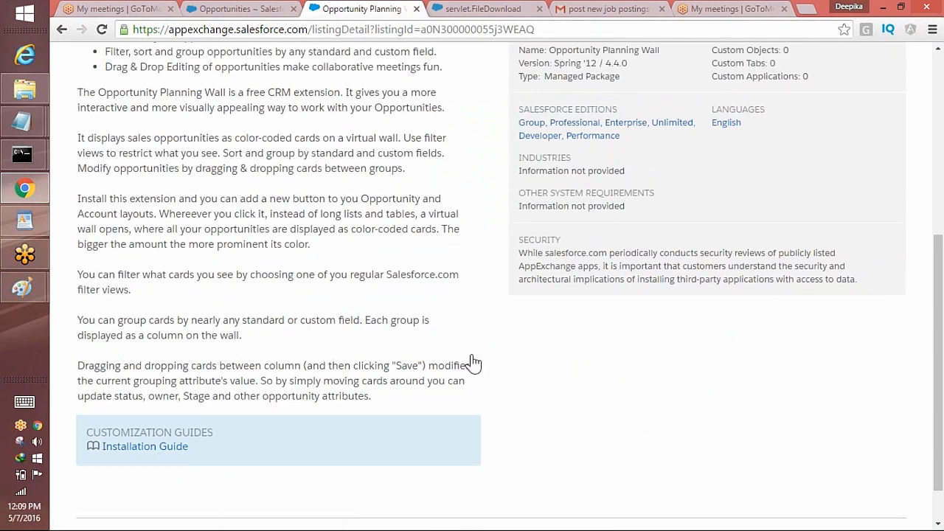
scroll(928, 295, up, 3)
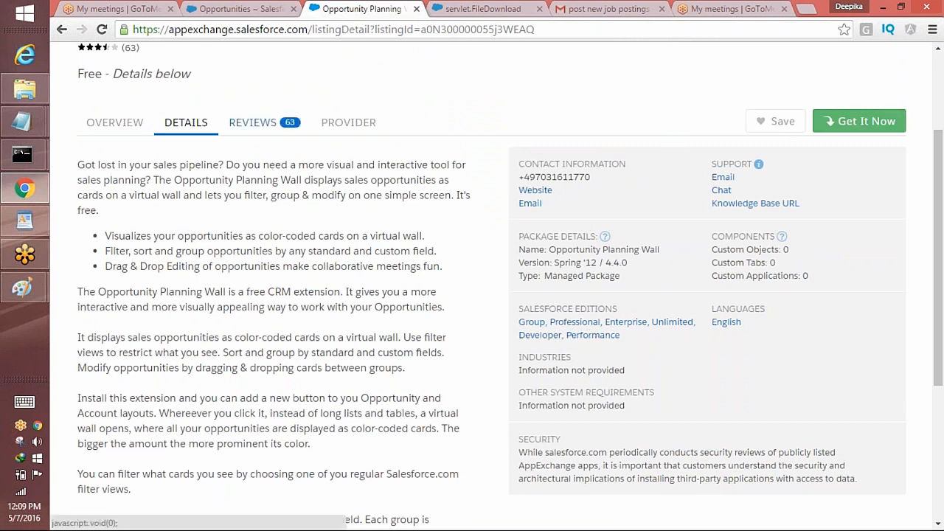
click(255, 123)
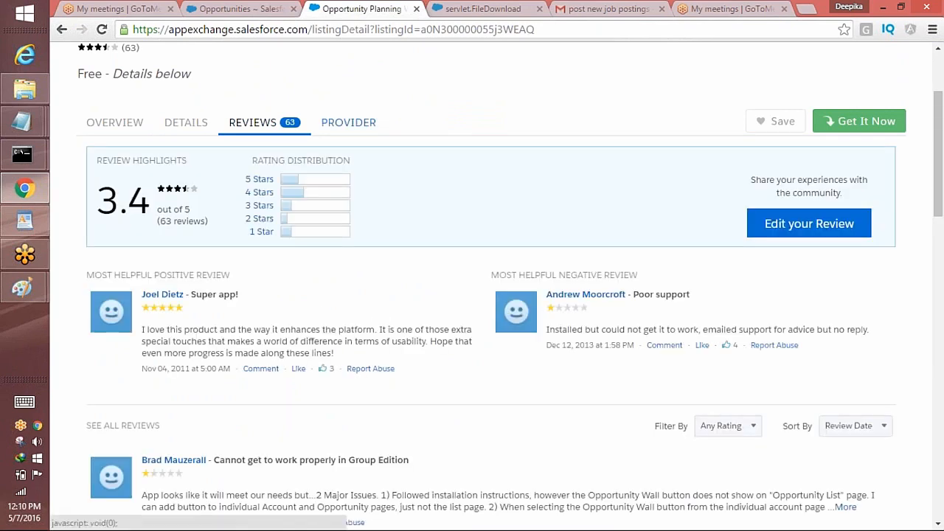
click(348, 122)
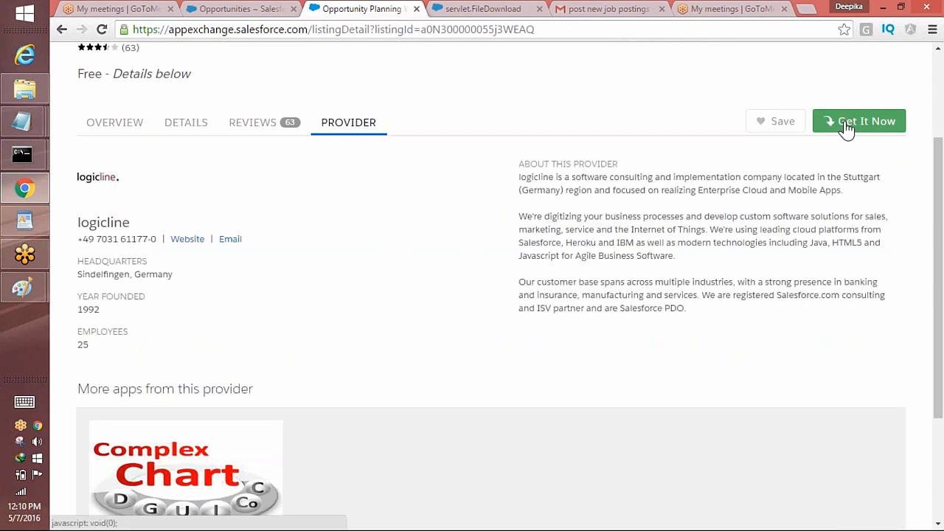
click(847, 125)
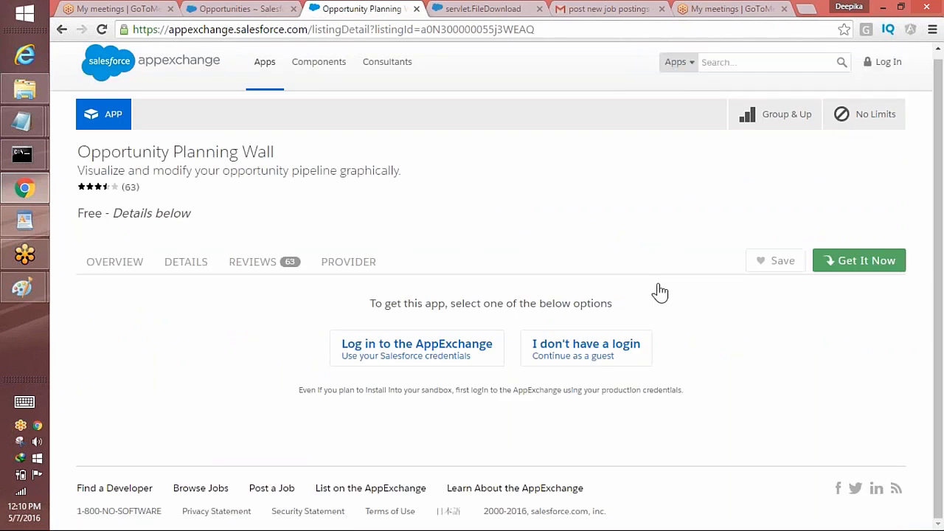
- Log in to AppExchange, choose a production install, accept the terms and confirm installation
click(428, 351)
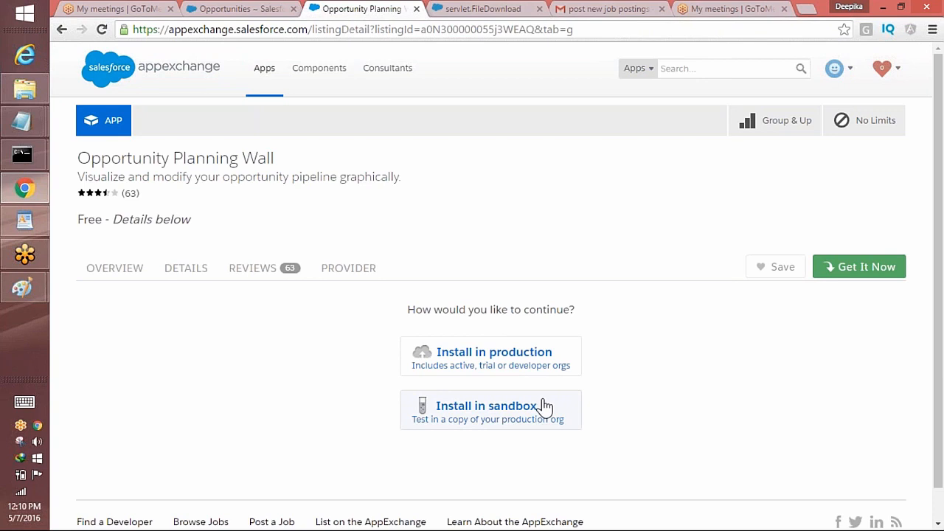
click(514, 369)
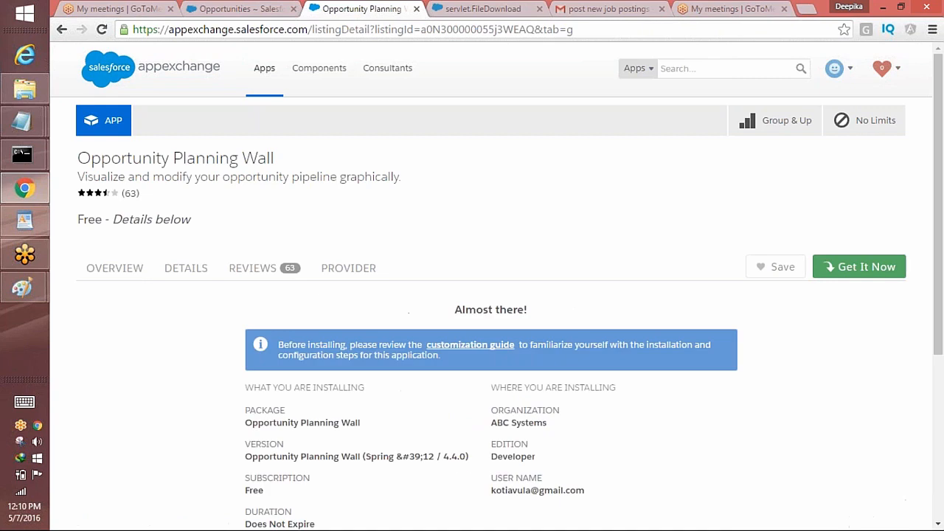
scroll(531, 390, down, 3)
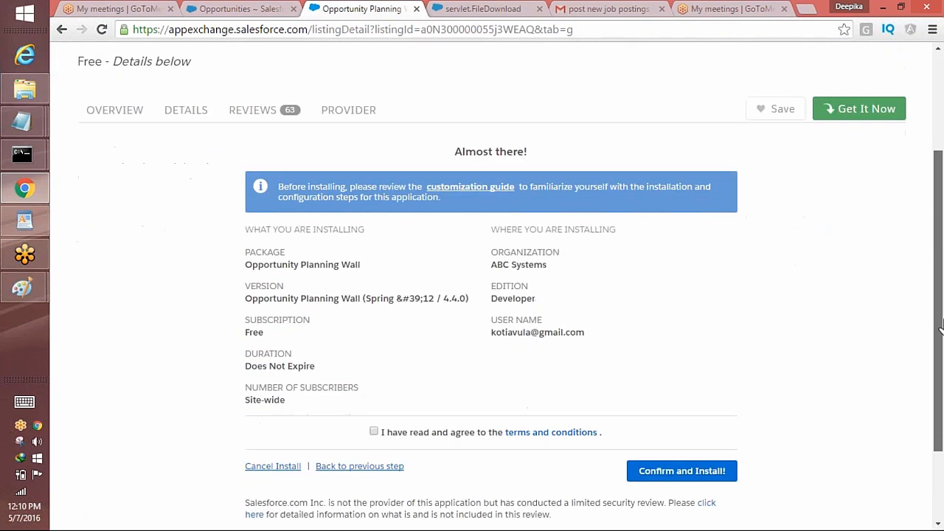
click(373, 356)
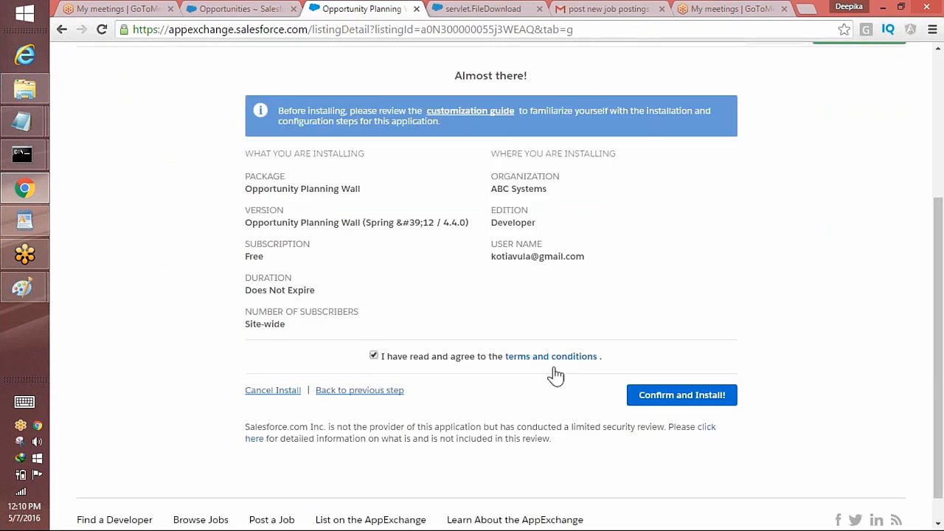
click(657, 402)
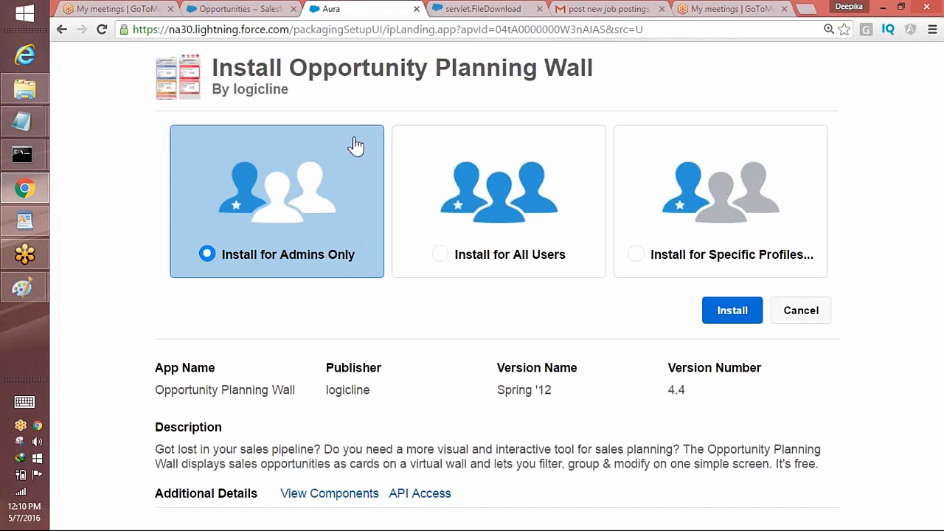
- Install Opportunity Planning Wall for all users and check it is listed as an active package
click(478, 258)
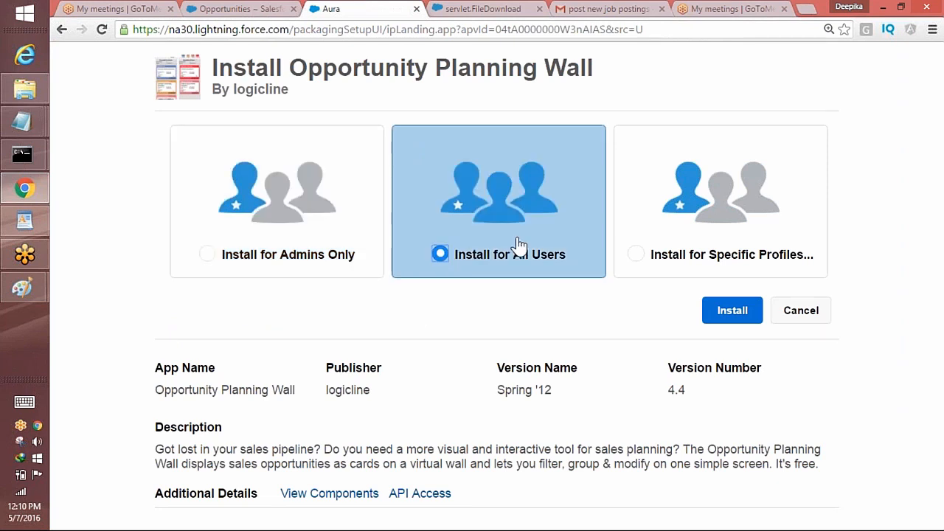
click(756, 316)
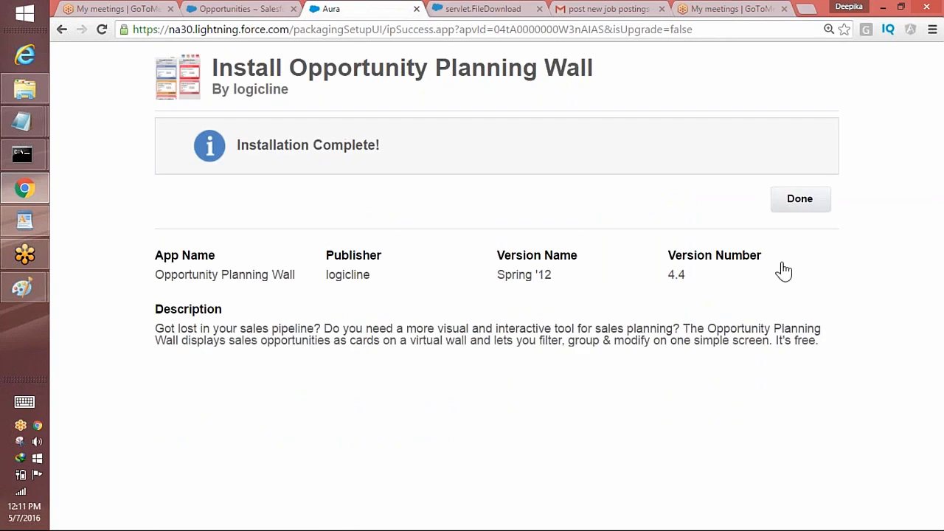
click(805, 209)
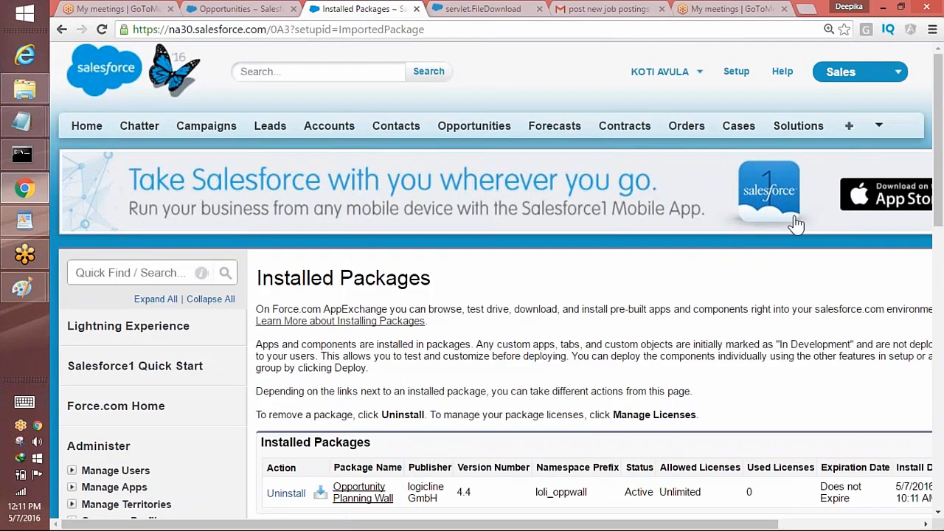
scroll(580, 222, down, 4)
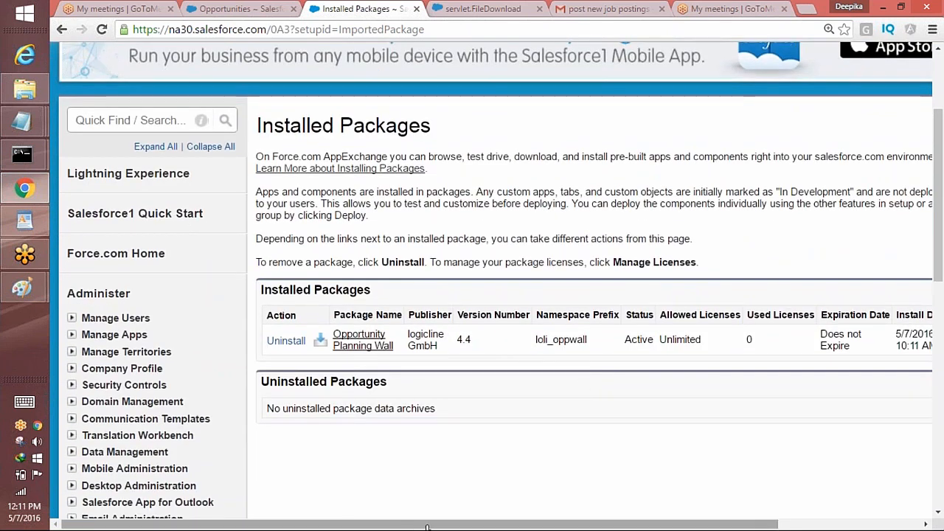
drag(427, 527, 641, 527)
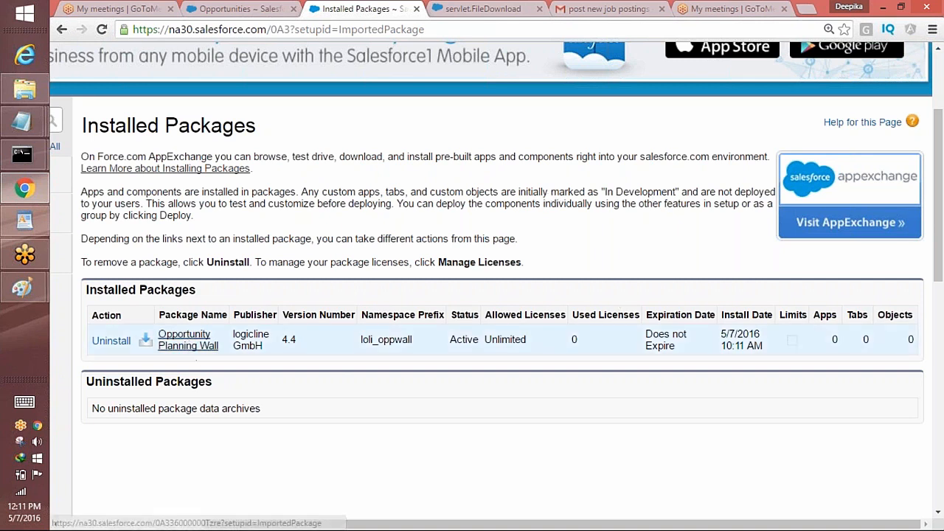
- Return to Opportunities and display the All Opportunities list view
drag(941, 171, 928, 120)
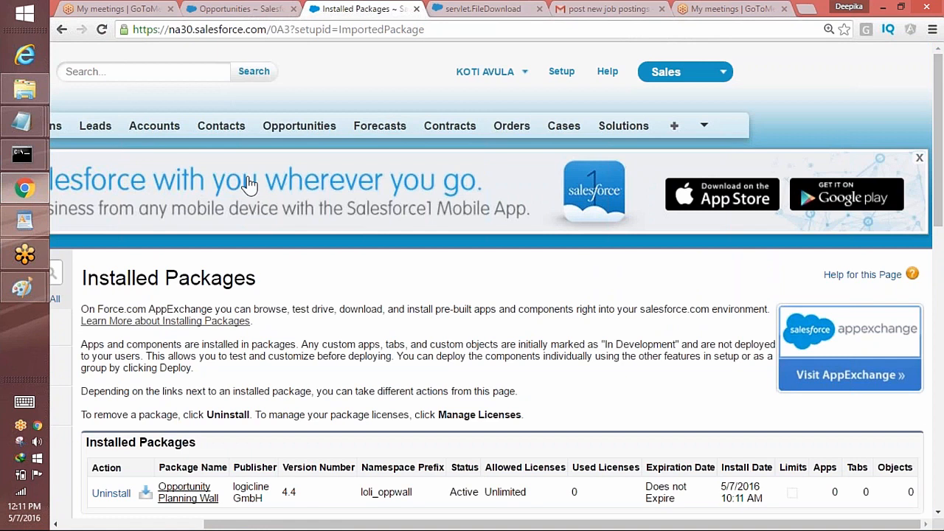
click(319, 129)
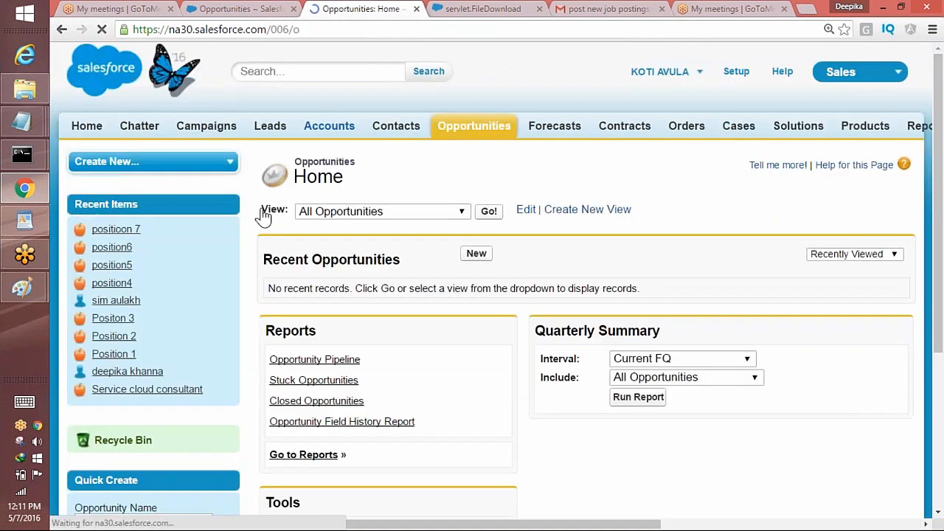
click(481, 217)
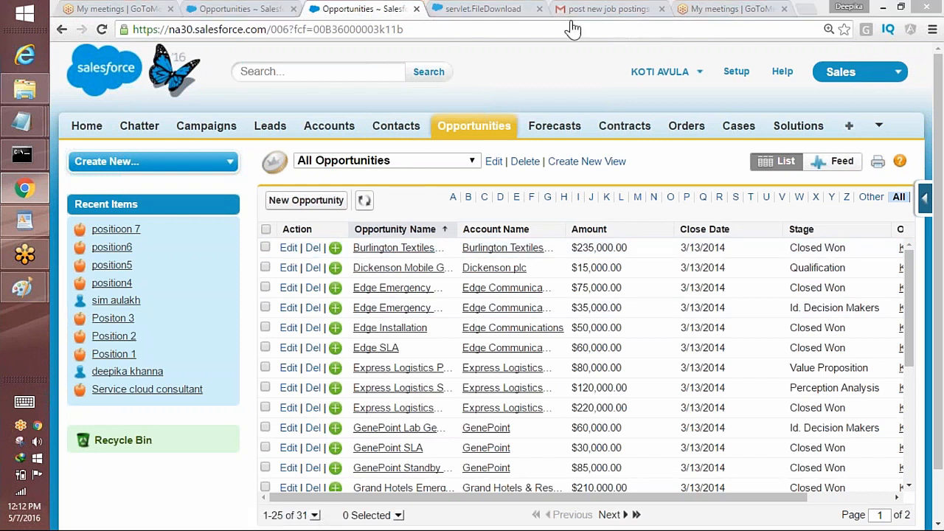
- Read the installation guide's Step 10 on Opportunity Search Layouts, then return to Salesforce setup
click(484, 9)
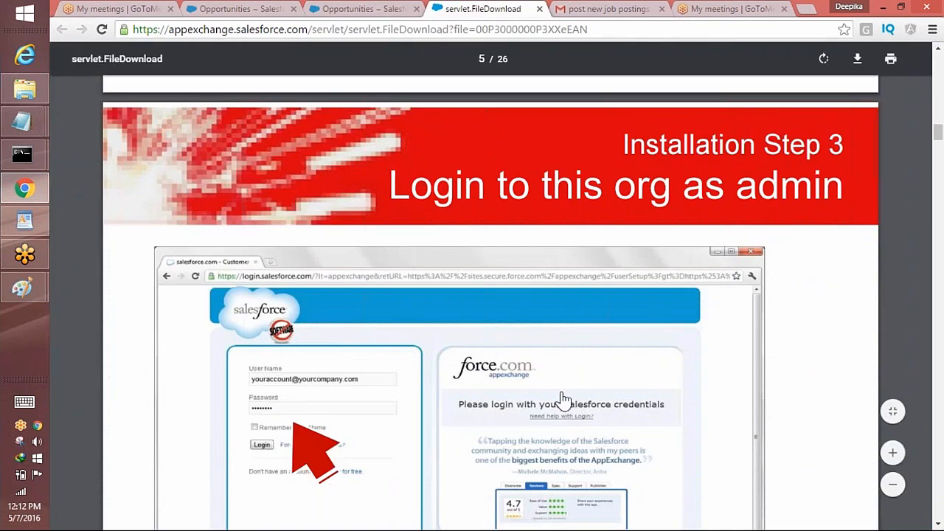
scroll(411, 383, down, 8)
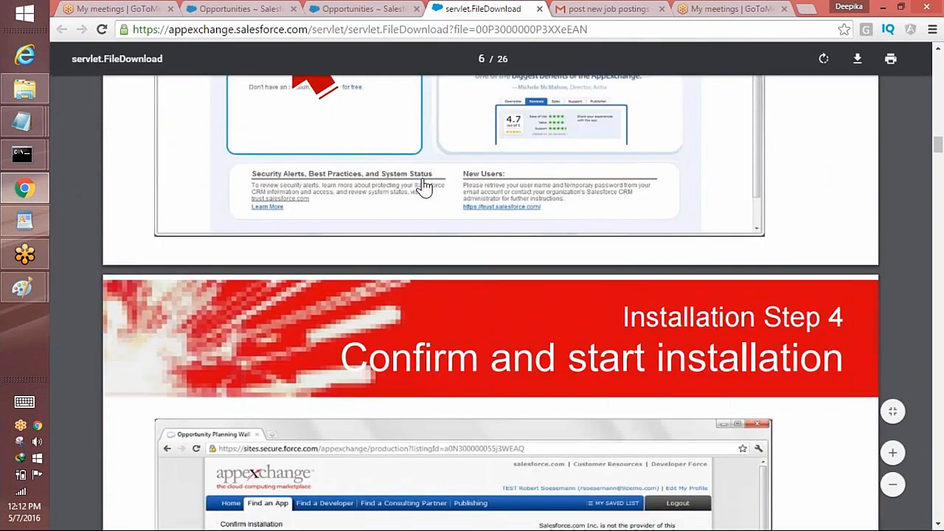
scroll(368, 348, down, 6)
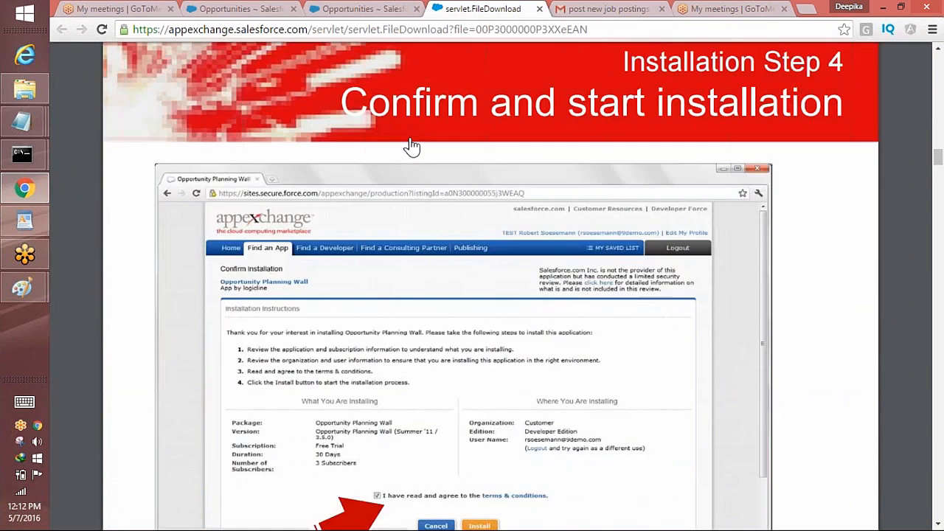
scroll(409, 221, down, 9)
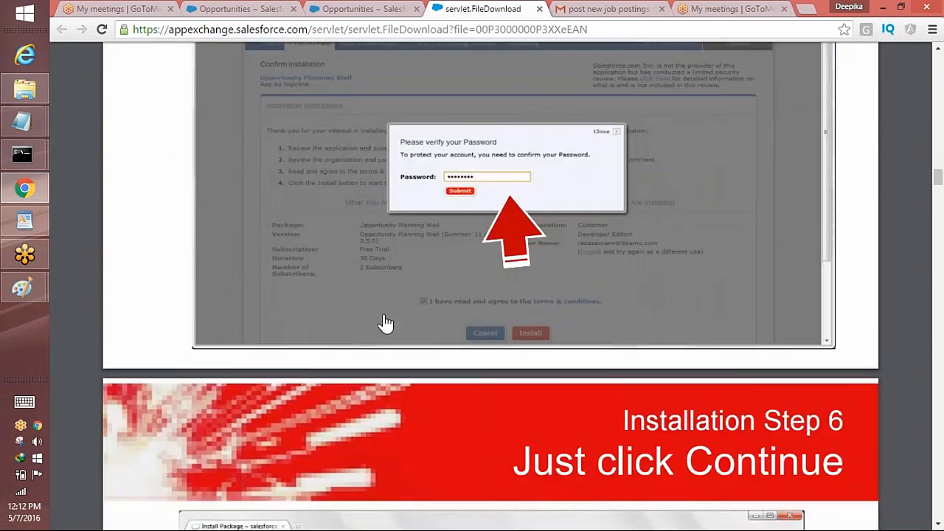
scroll(406, 221, down, 6)
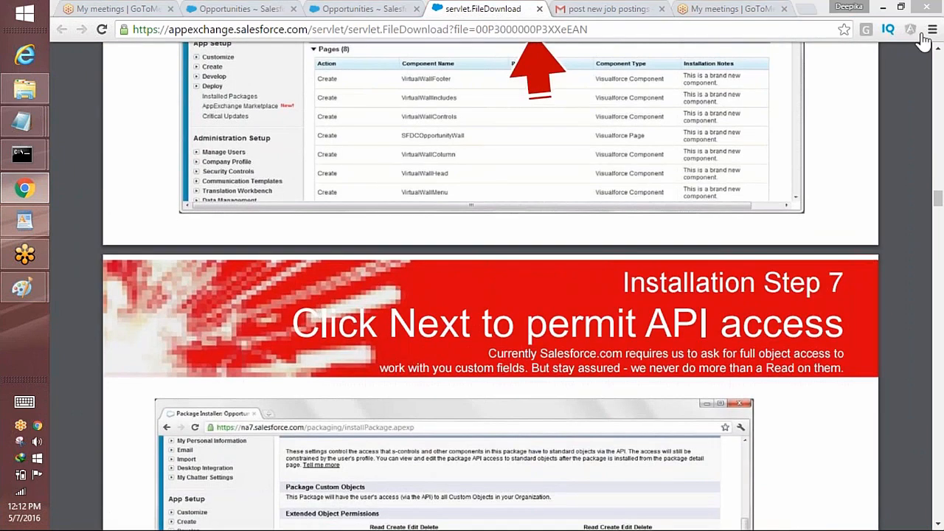
scroll(477, 240, down, 8)
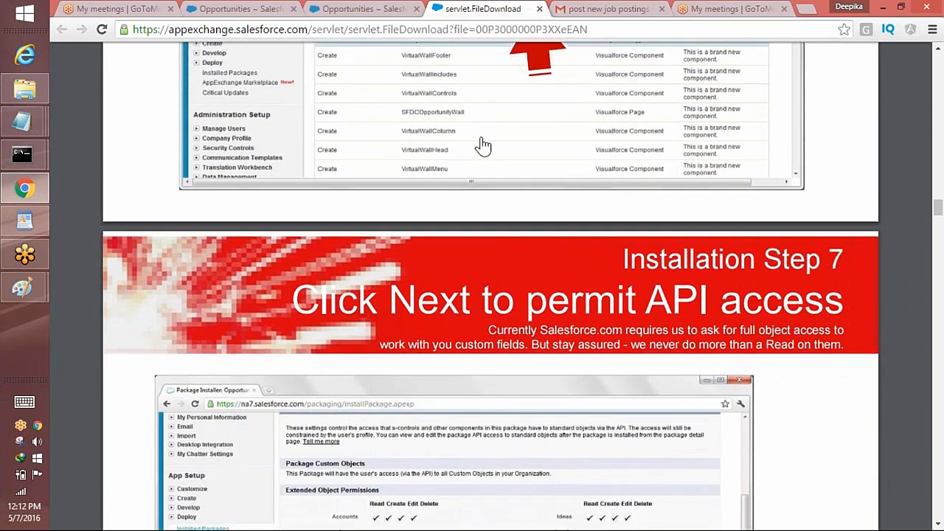
scroll(476, 240, down, 3)
scroll(453, 368, down, 7)
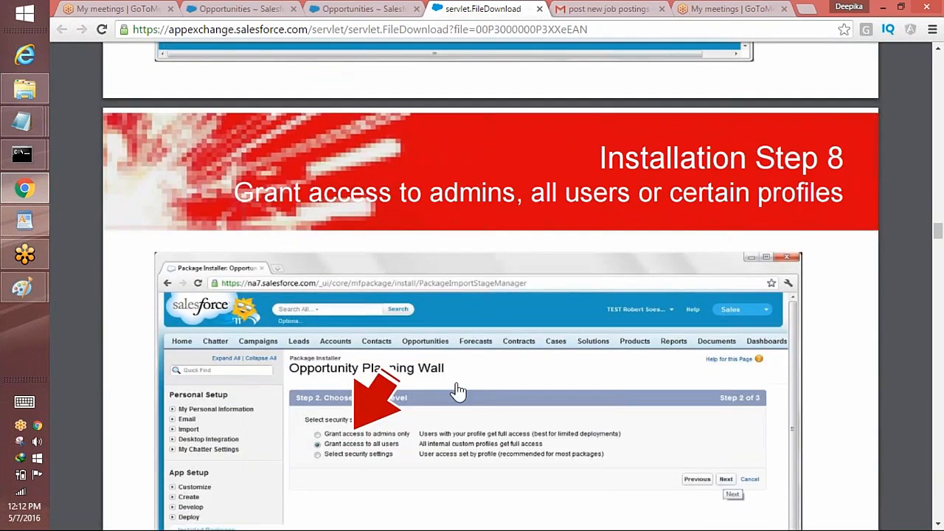
scroll(435, 340, up, 2)
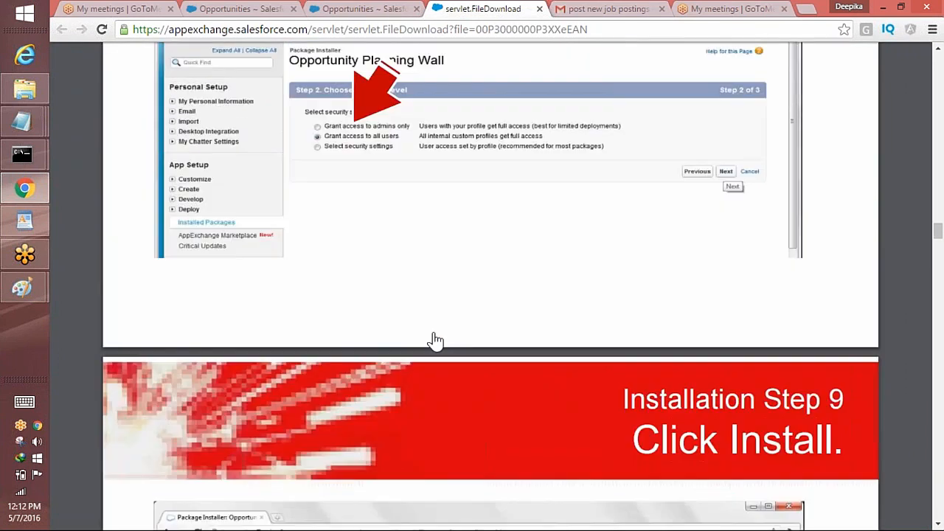
scroll(435, 341, down, 6)
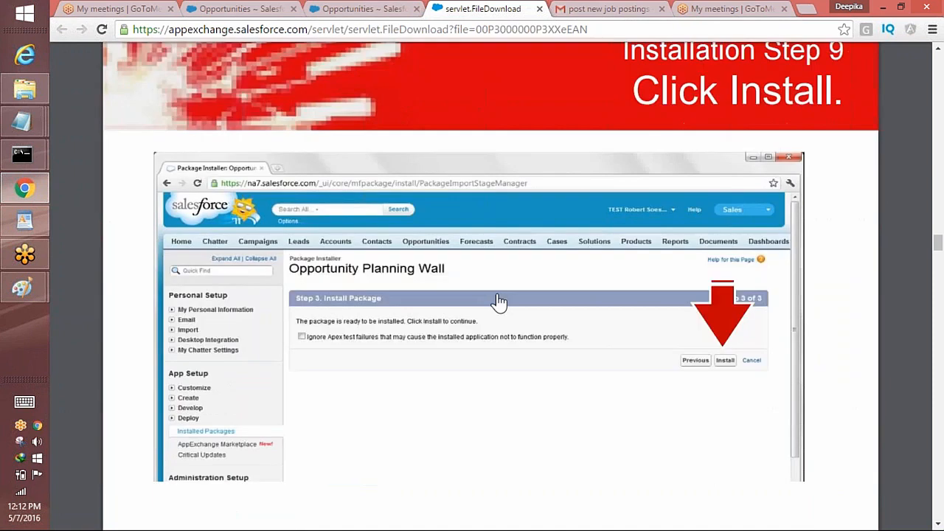
scroll(448, 249, down, 1)
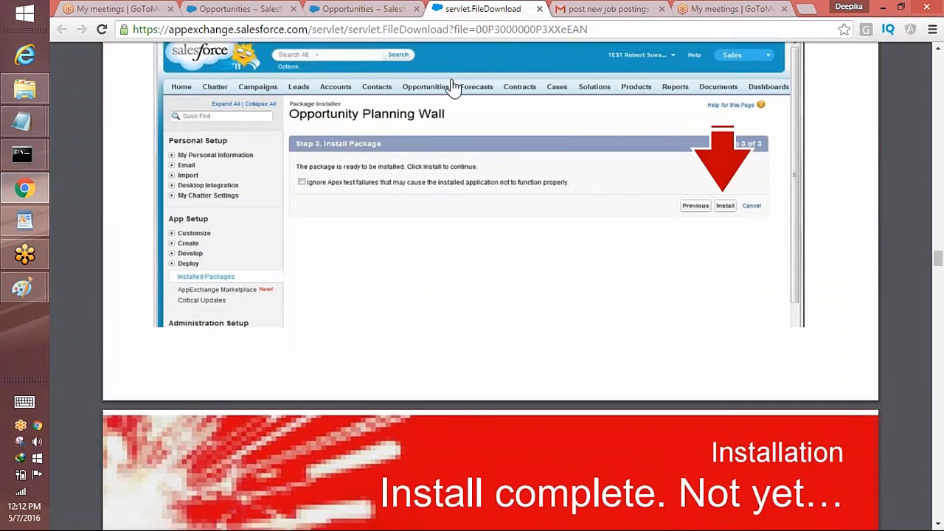
scroll(468, 332, down, 5)
scroll(472, 255, down, 2)
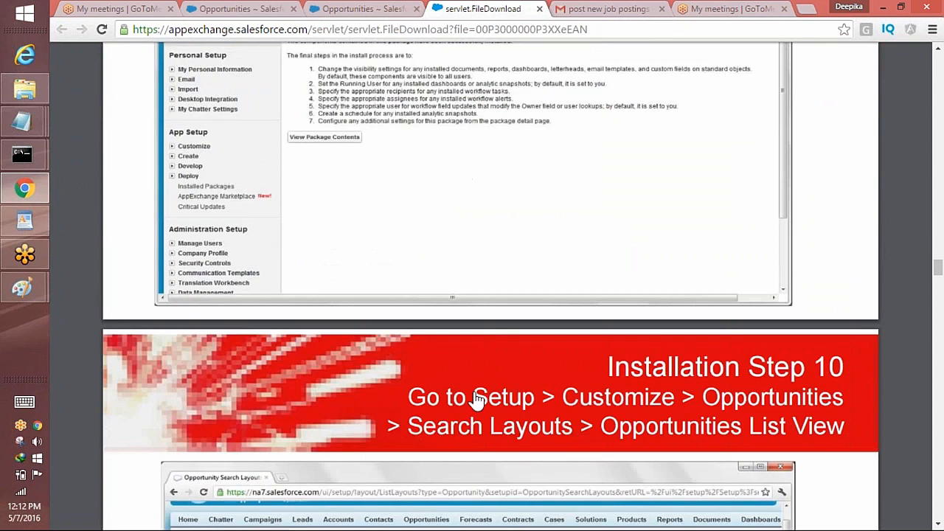
scroll(480, 396, down, 3)
scroll(481, 219, down, 2)
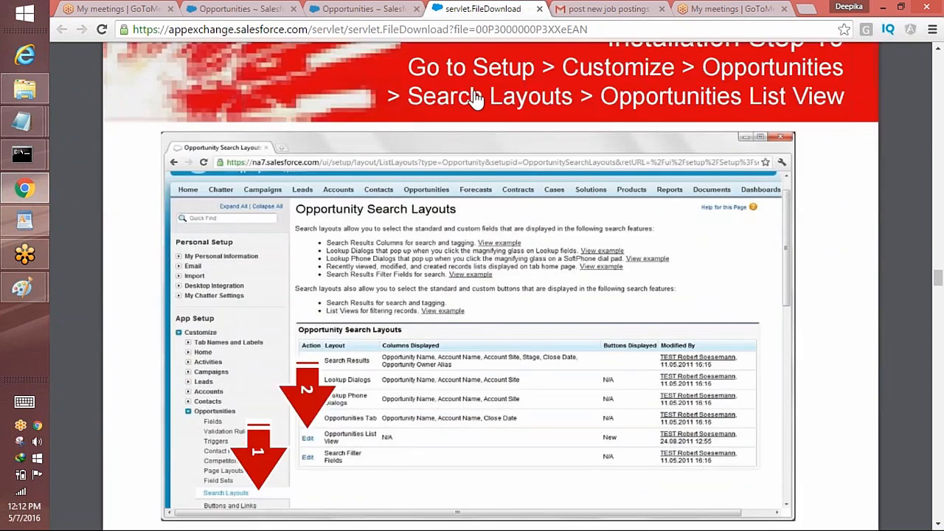
scroll(467, 284, down, 2)
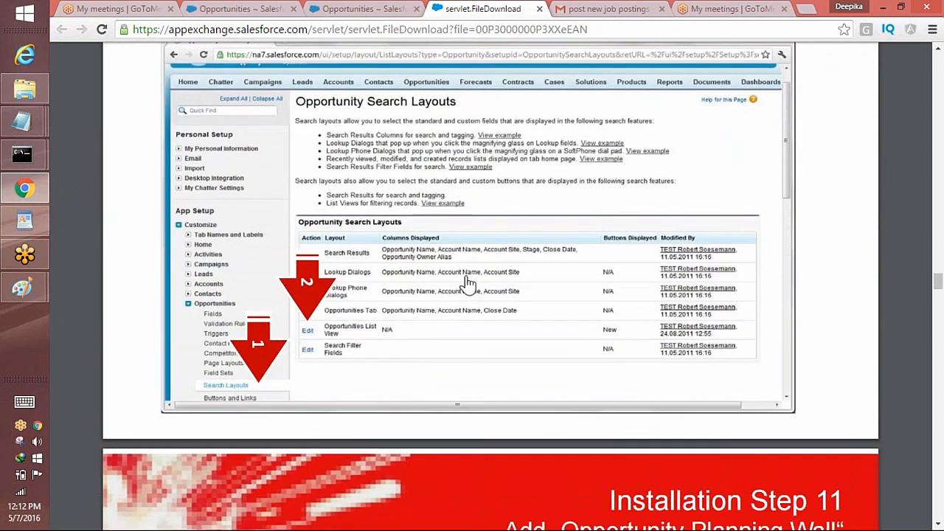
scroll(467, 284, up, 5)
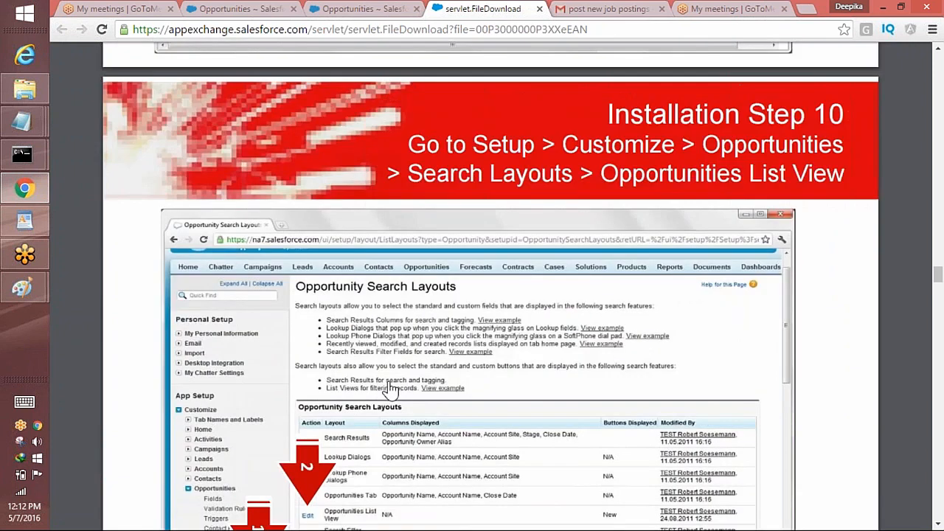
scroll(391, 460, up, 4)
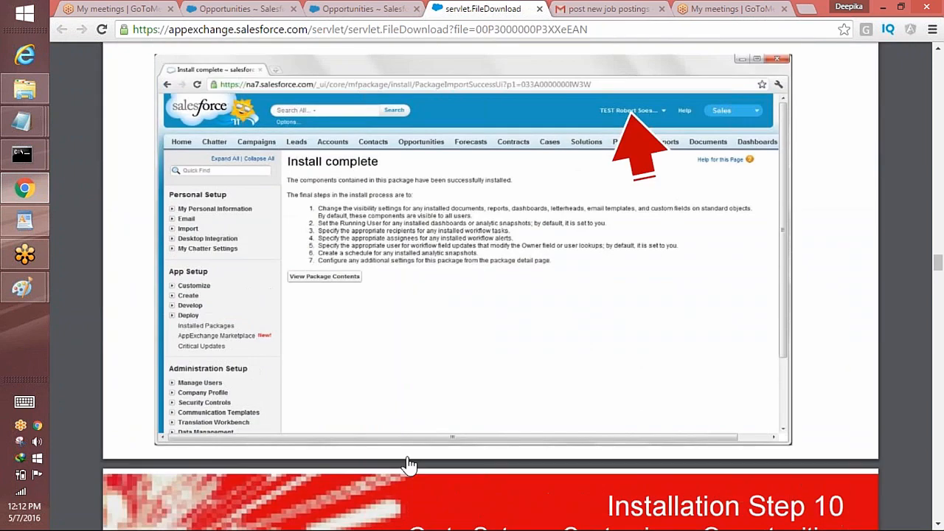
scroll(443, 129, down, 5)
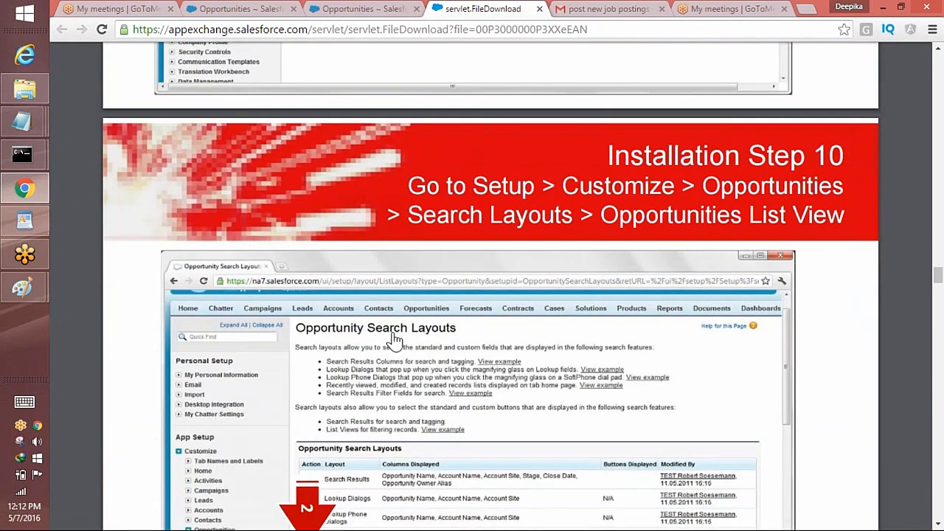
scroll(395, 339, down, 3)
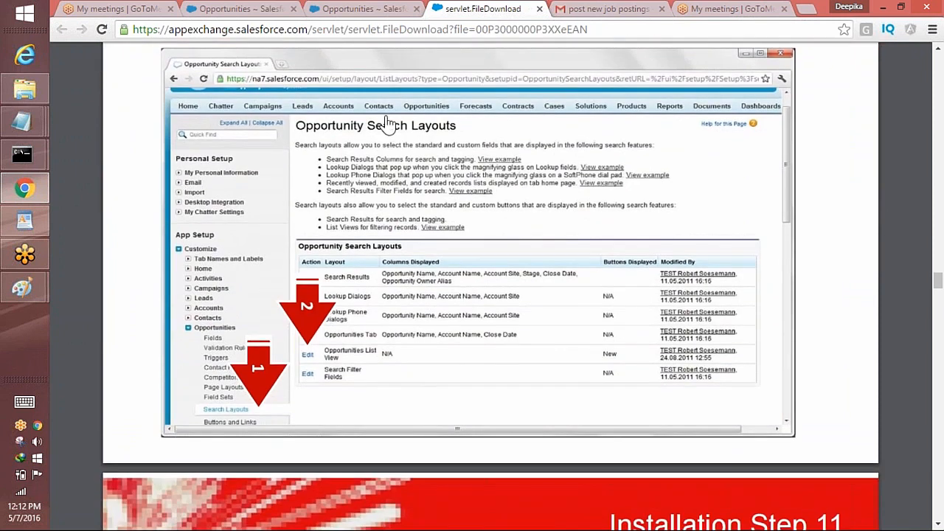
click(361, 9)
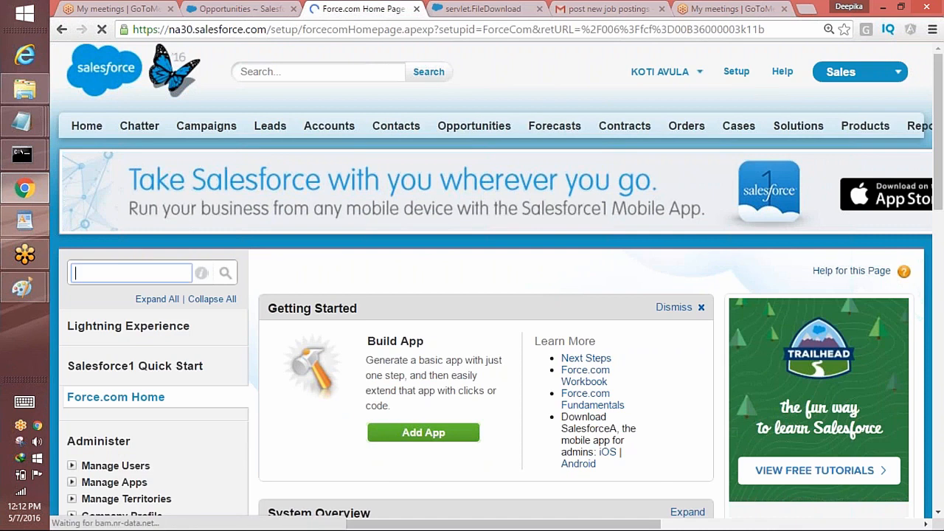
- Open Opportunity Products search layouts and edit the Price Book Entry Search Results layout
text(searc)
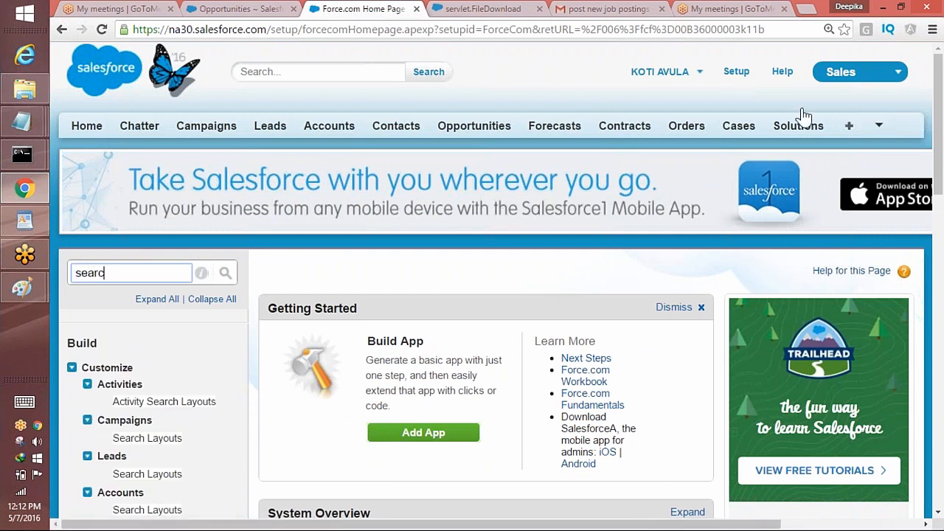
drag(938, 96, 937, 169)
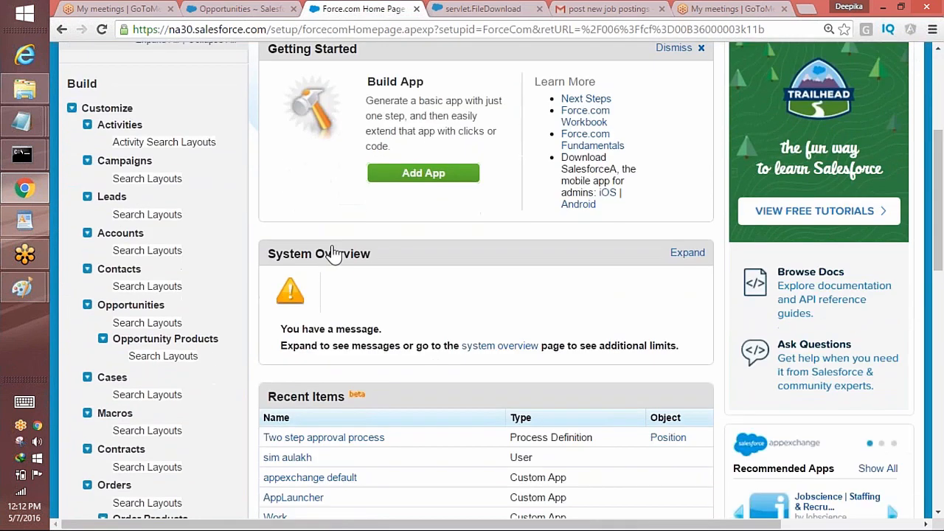
click(163, 356)
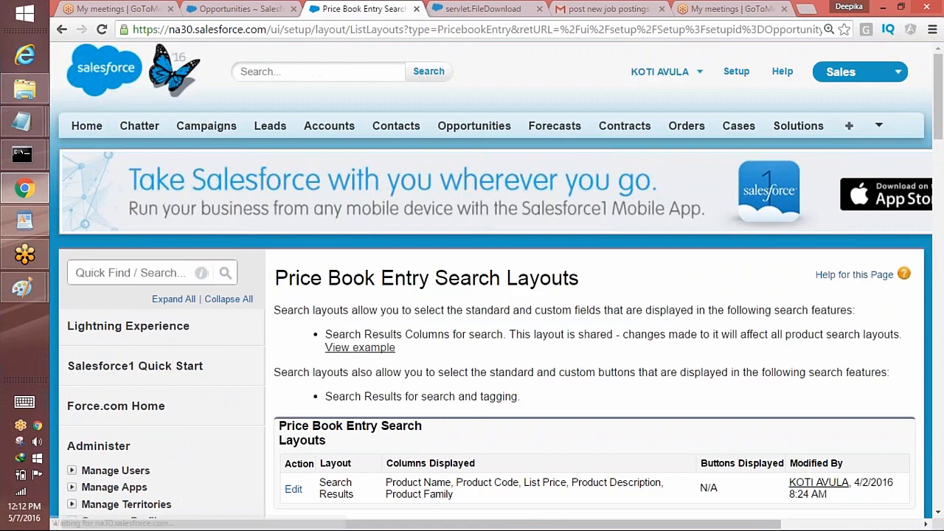
drag(938, 126, 939, 148)
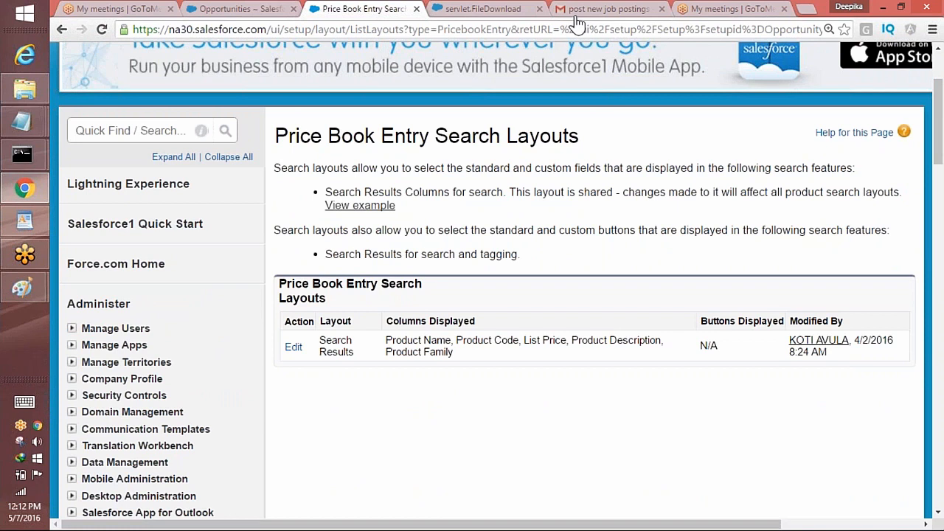
click(447, 9)
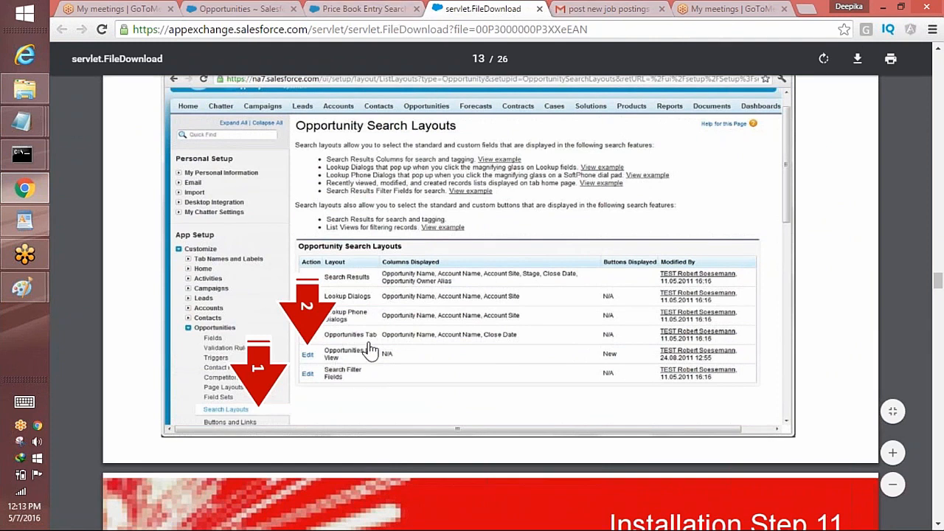
click(360, 10)
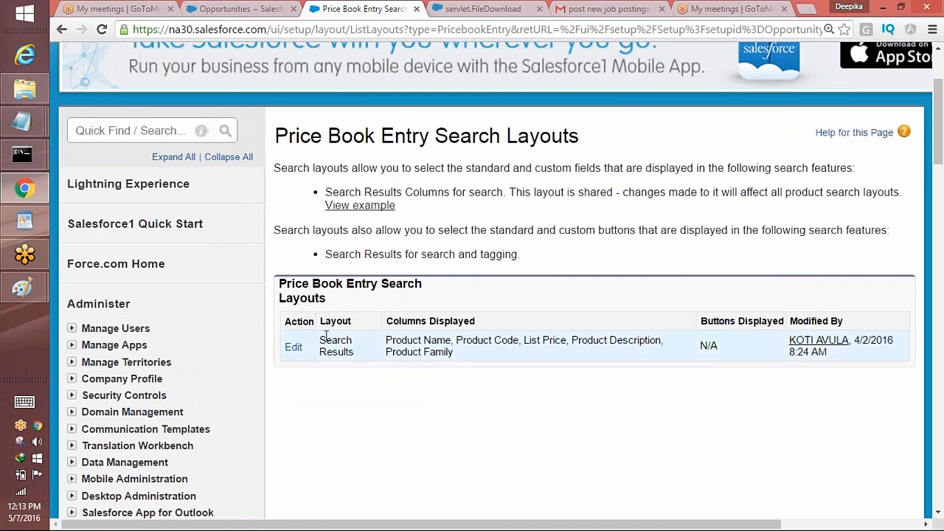
click(294, 346)
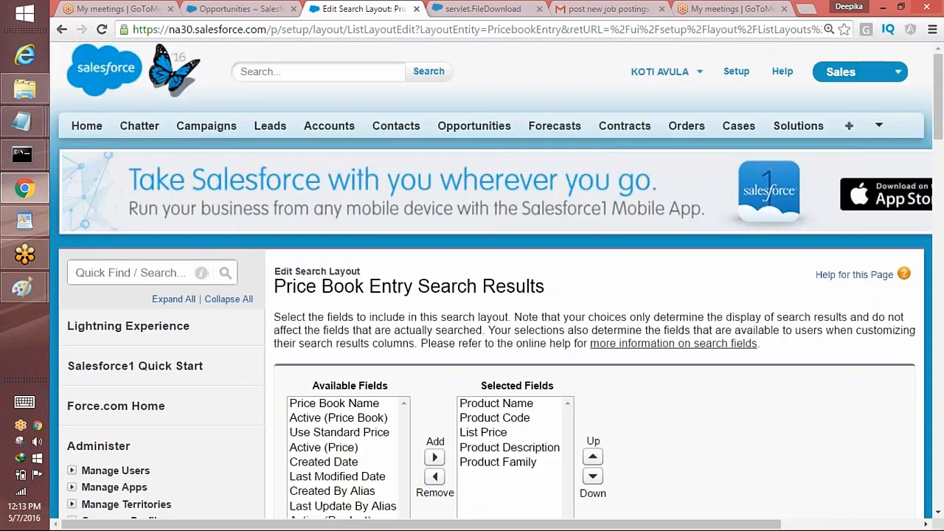
- Filter the setup menu with 'opp' to list the Opportunities customization pages
click(144, 272)
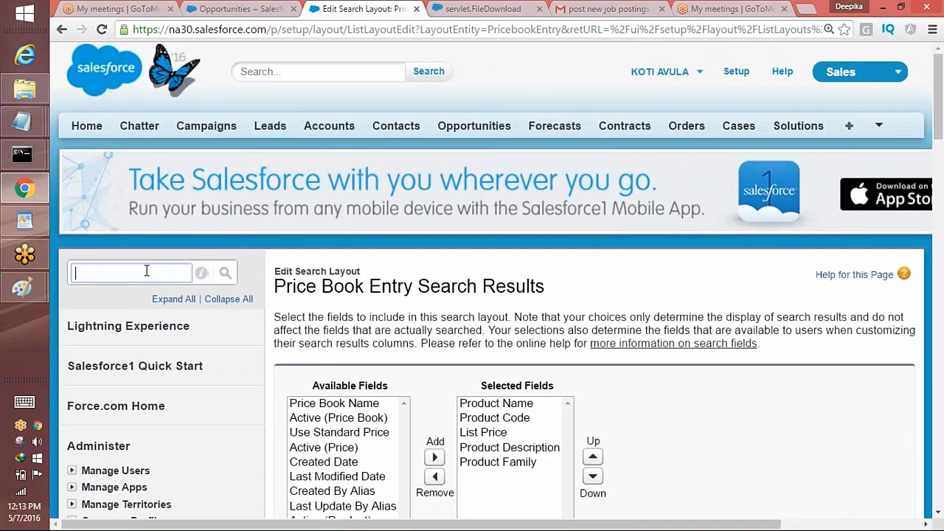
text(sea)
key(BackSpace)
key(BackSpace)
key(BackSpace)
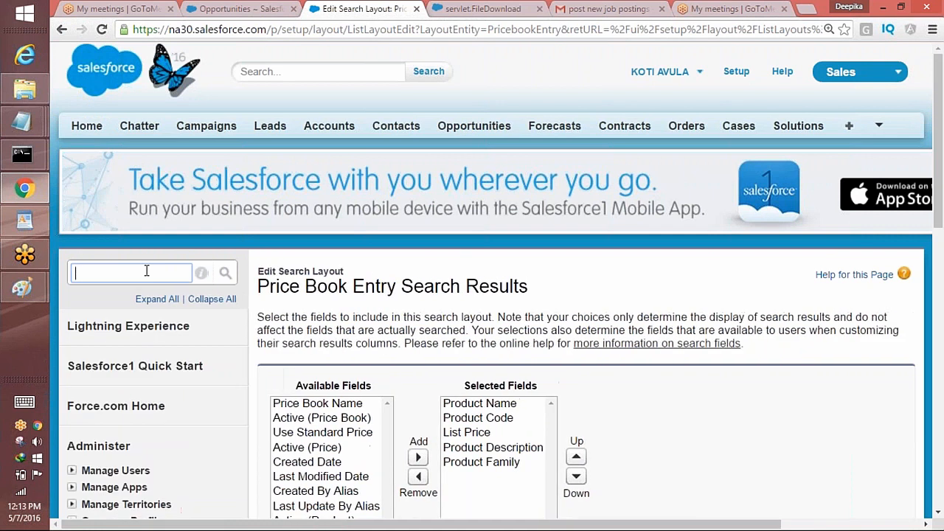
text(opp)
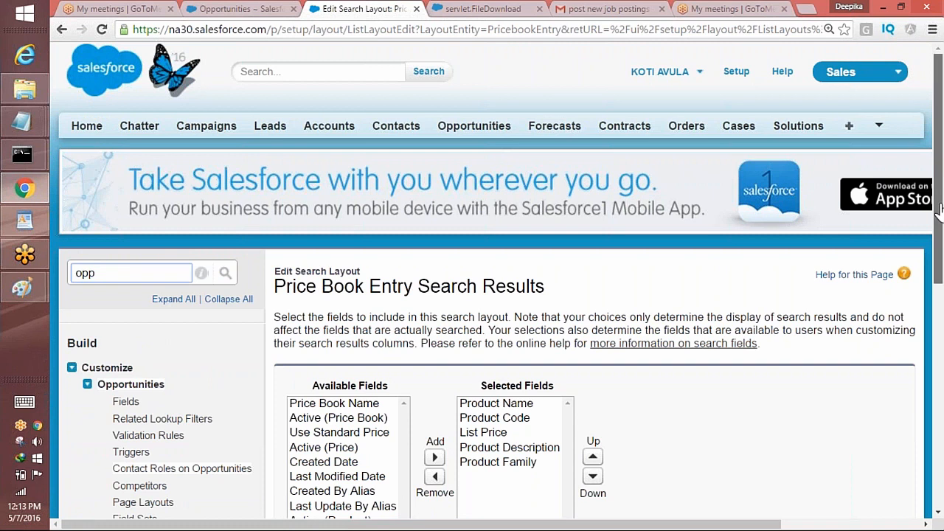
scroll(938, 292, down, 3)
drag(939, 292, 933, 342)
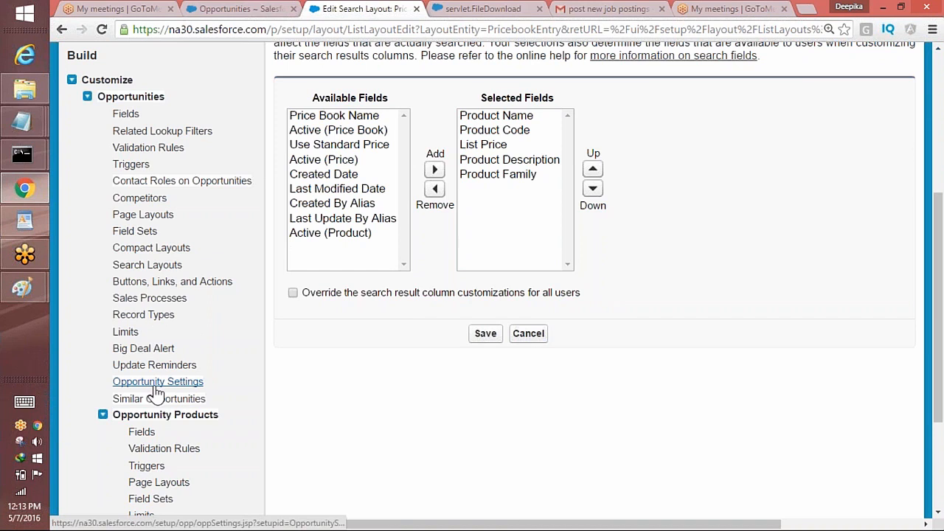
- Open the Opportunities List View layout editor under Opportunity Search Layouts, checking the guide
click(152, 265)
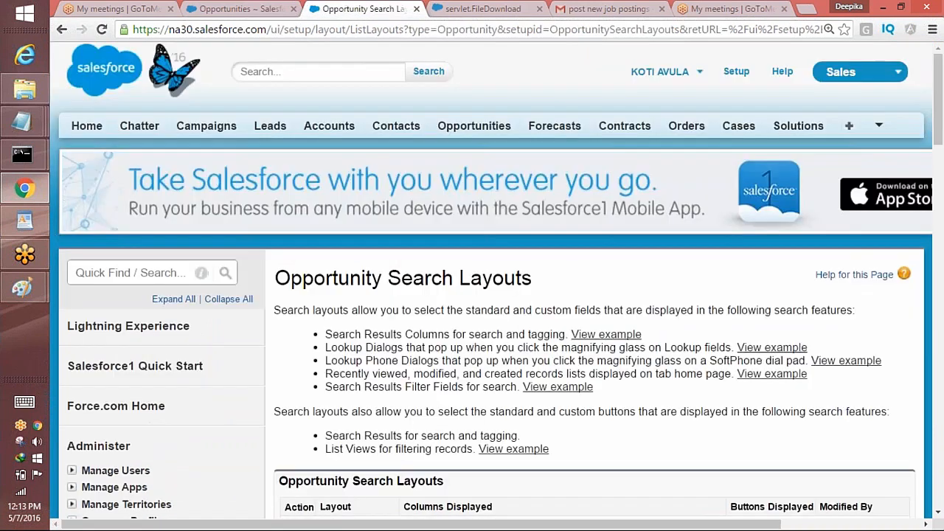
drag(940, 111, 940, 176)
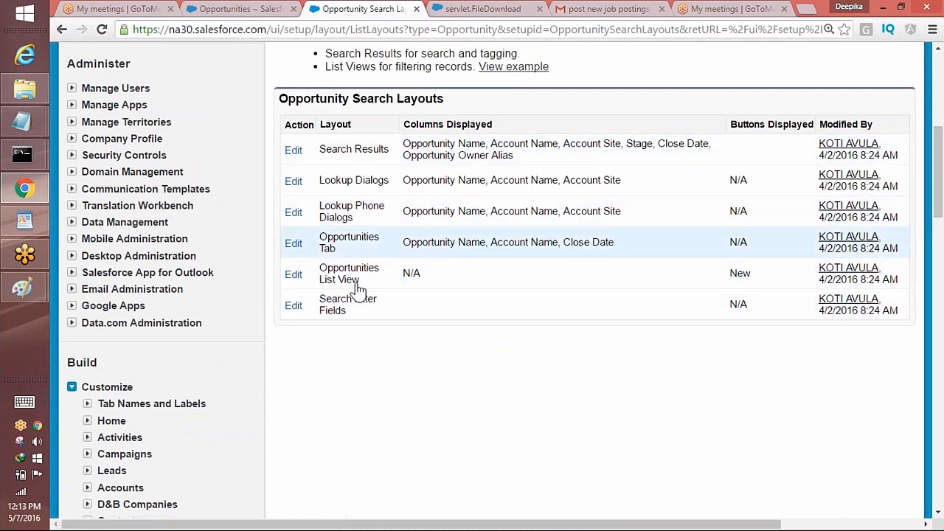
click(297, 279)
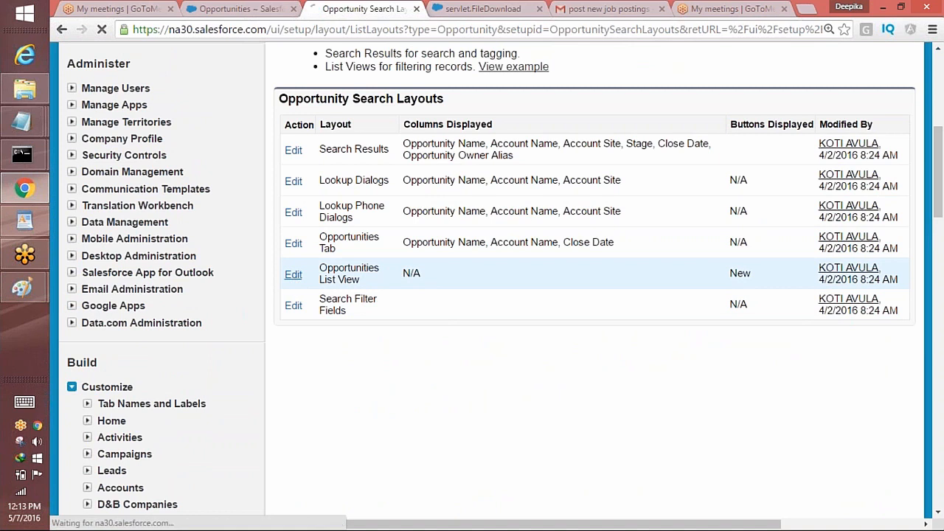
drag(940, 94, 940, 133)
click(593, 9)
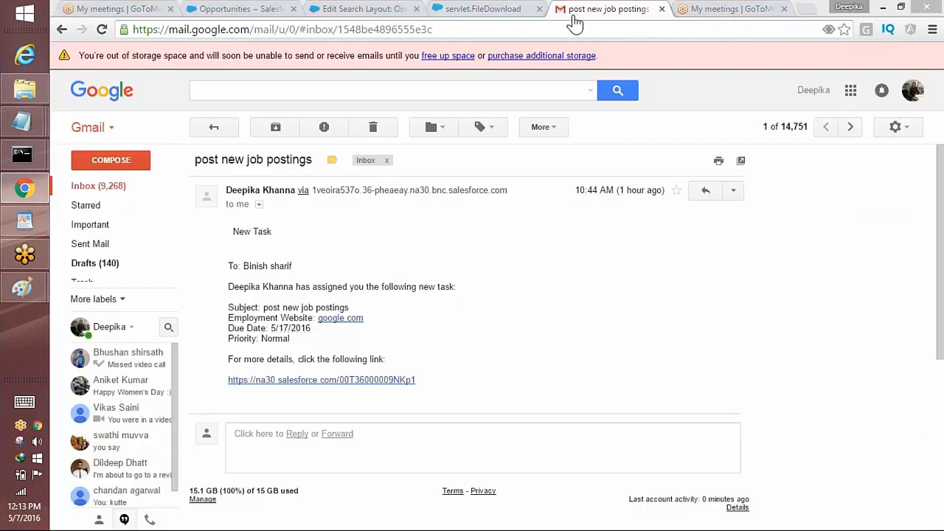
click(496, 9)
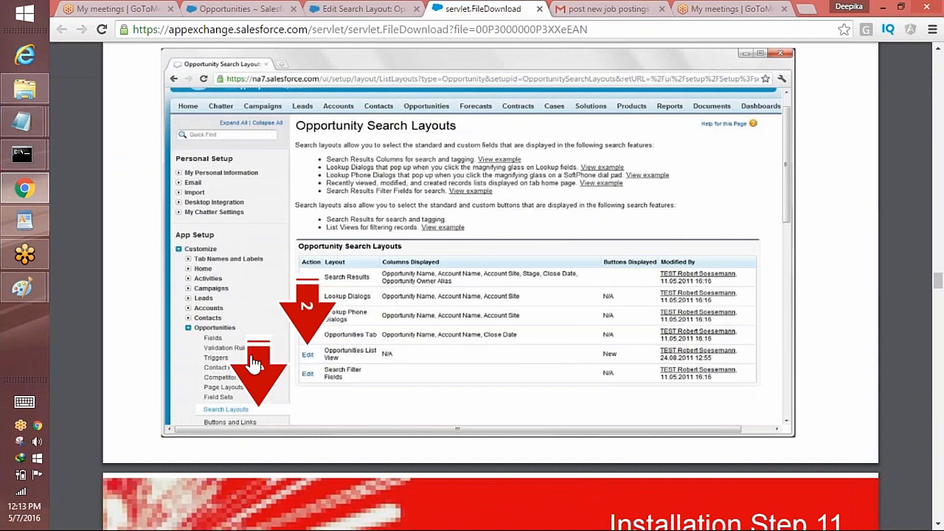
scroll(261, 231, down, 1)
scroll(261, 232, down, 8)
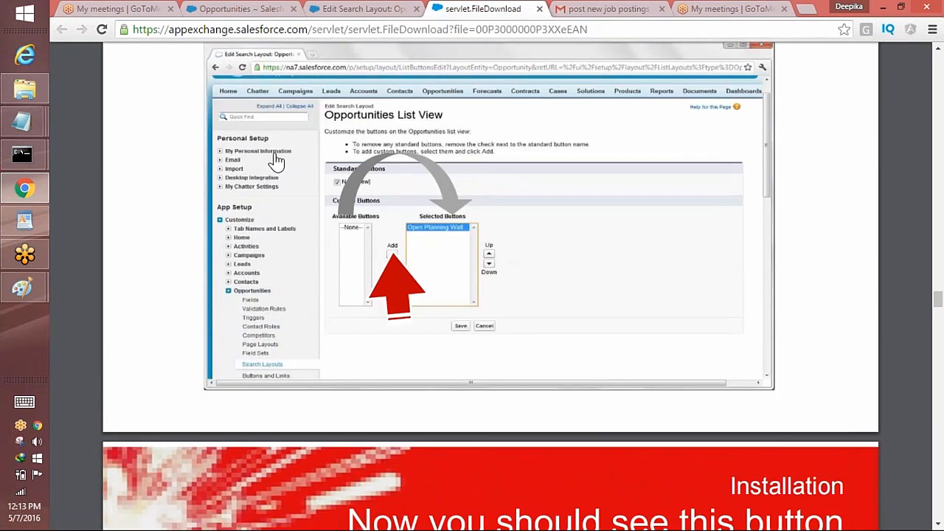
key(ctrl+shift+Tab)
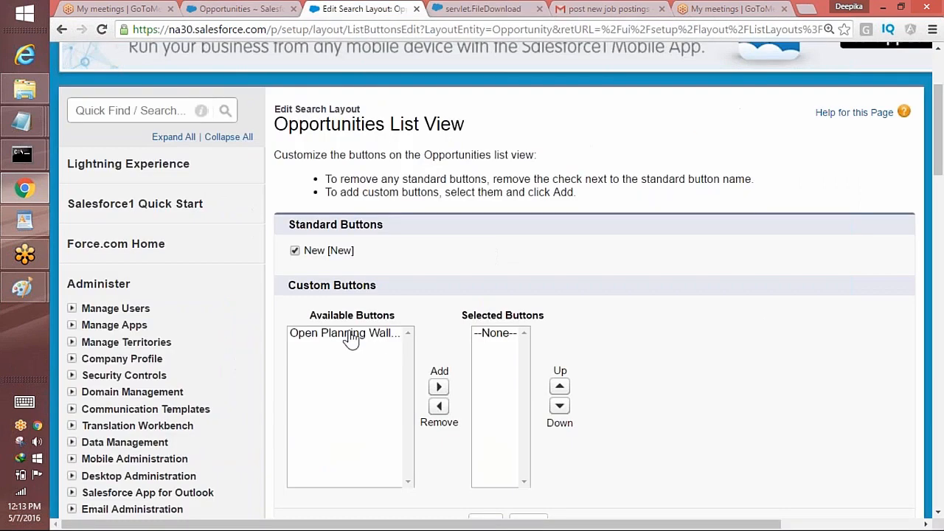
- Add Open Planning Wall to the list view's Selected Buttons and save the layout
click(348, 338)
click(439, 388)
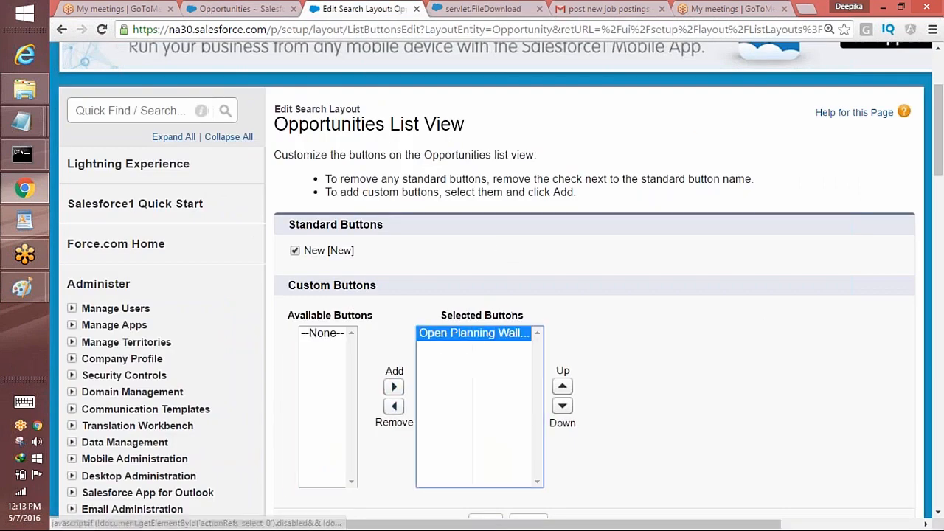
scroll(354, 93, down, 3)
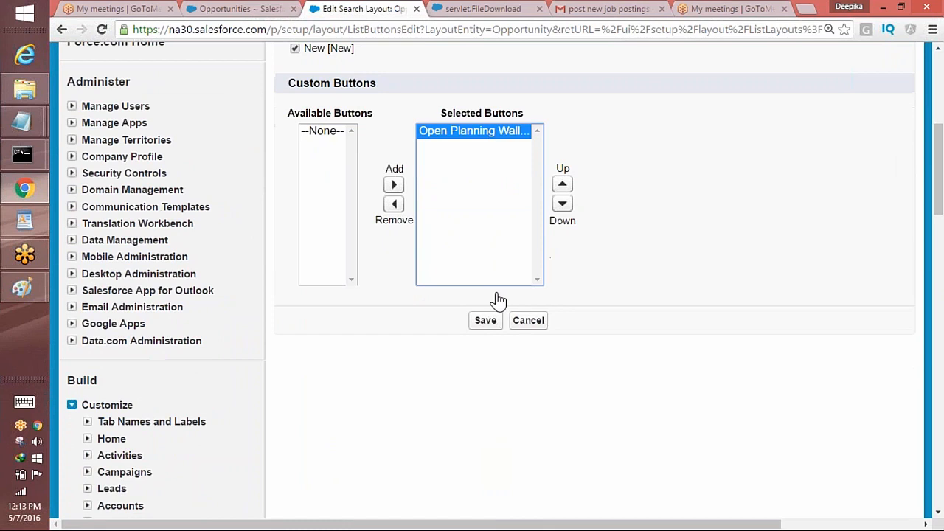
click(487, 320)
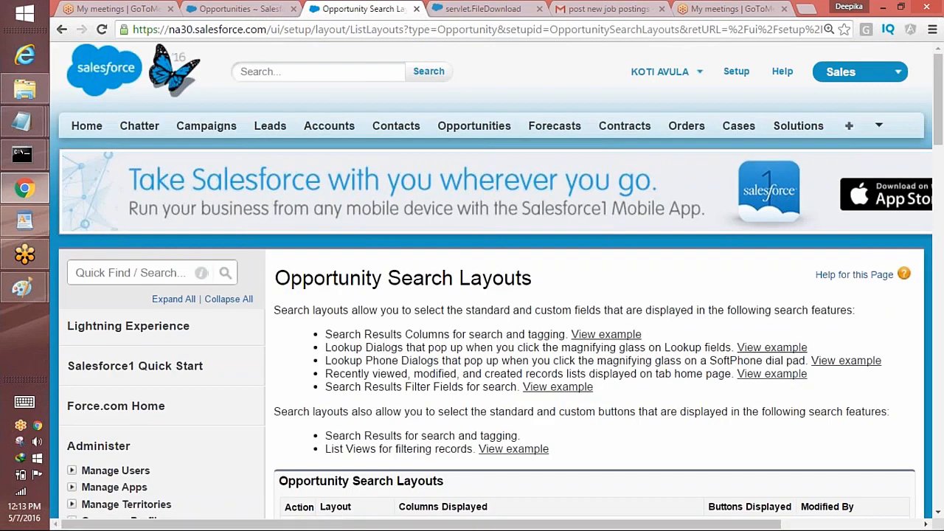
scroll(331, 152, down, 3)
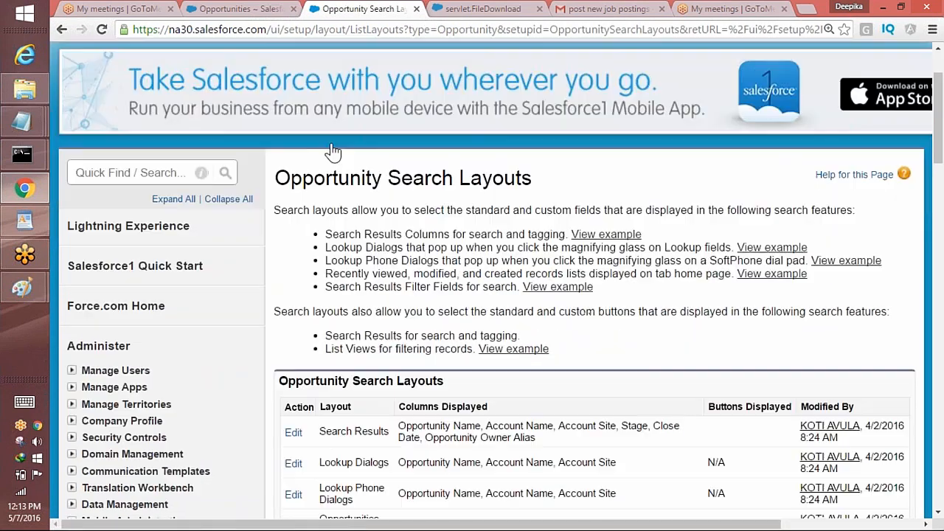
scroll(315, 457, up, 3)
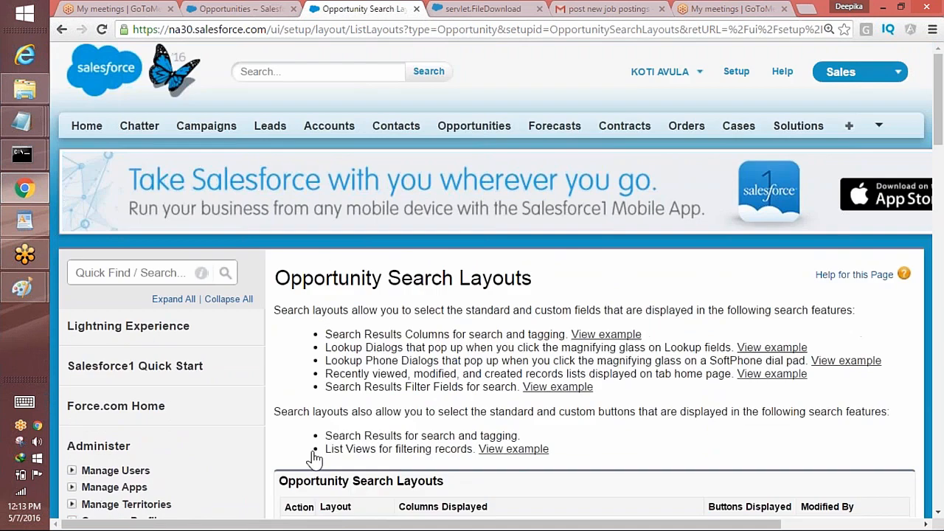
click(474, 127)
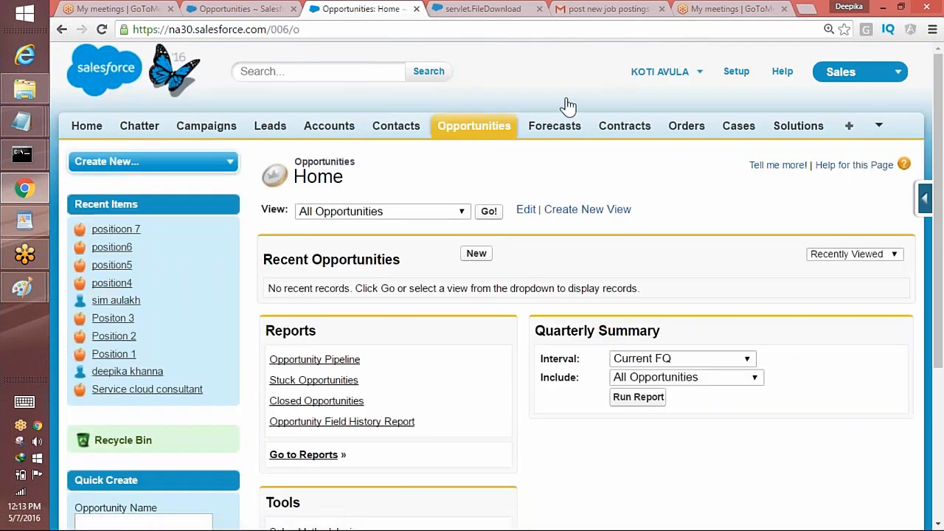
- Launch the planning wall from All Opportunities, maximize its window and refresh it
click(488, 212)
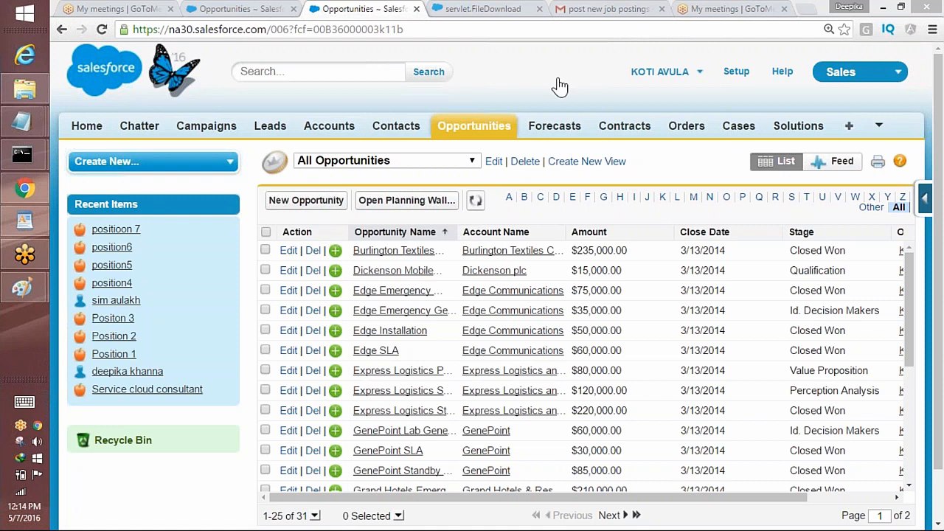
click(405, 205)
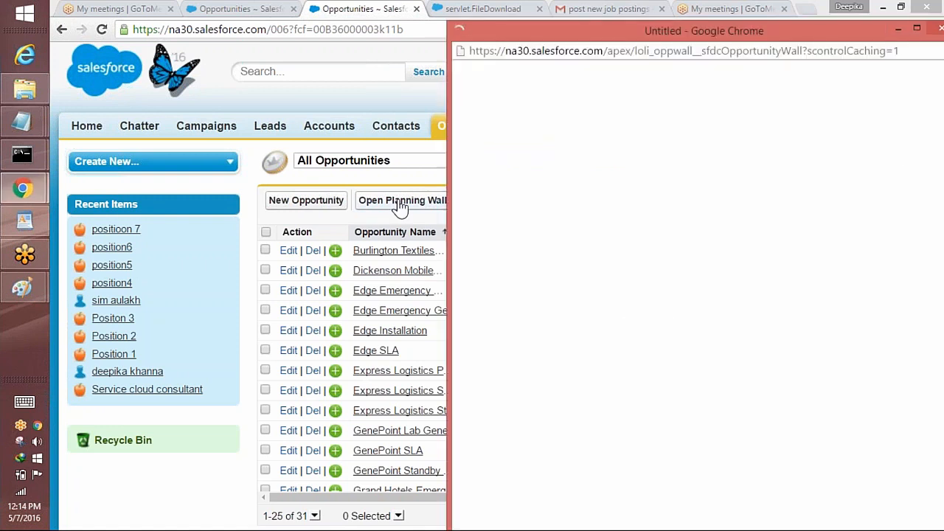
drag(820, 35, 710, 28)
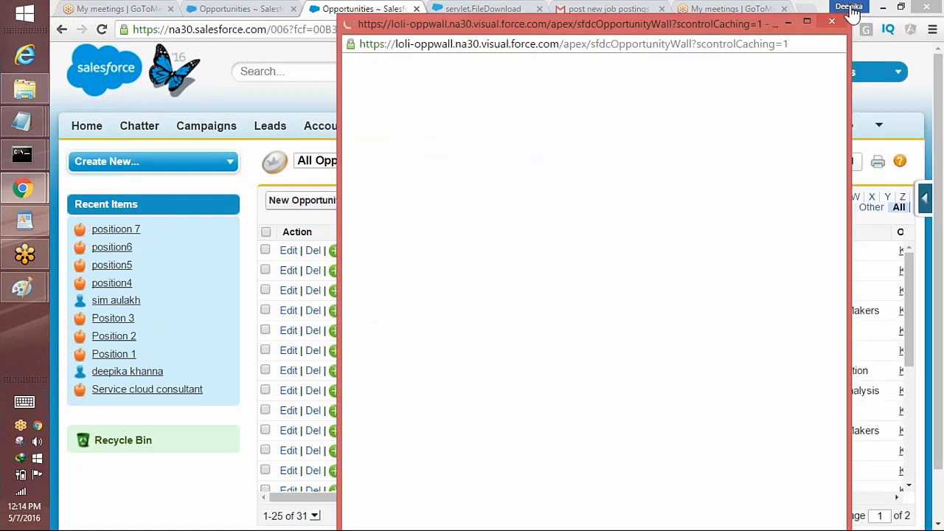
click(810, 24)
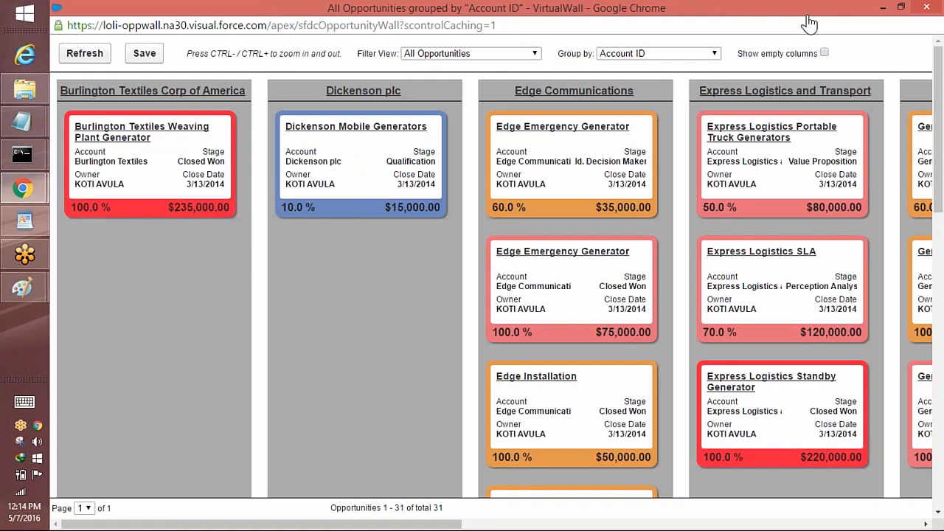
click(74, 59)
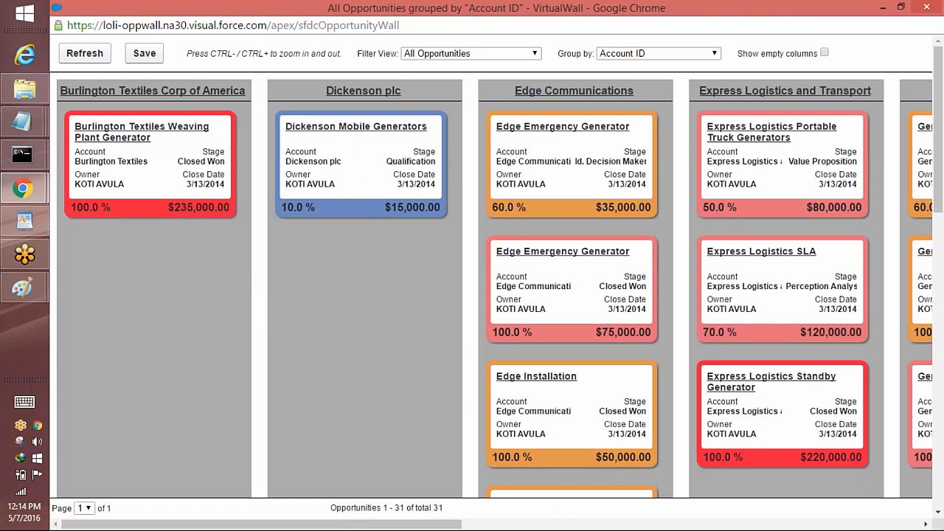
- Move the Express Logistics SLA card below the Standby Generator card on the wall
drag(434, 331, 323, 333)
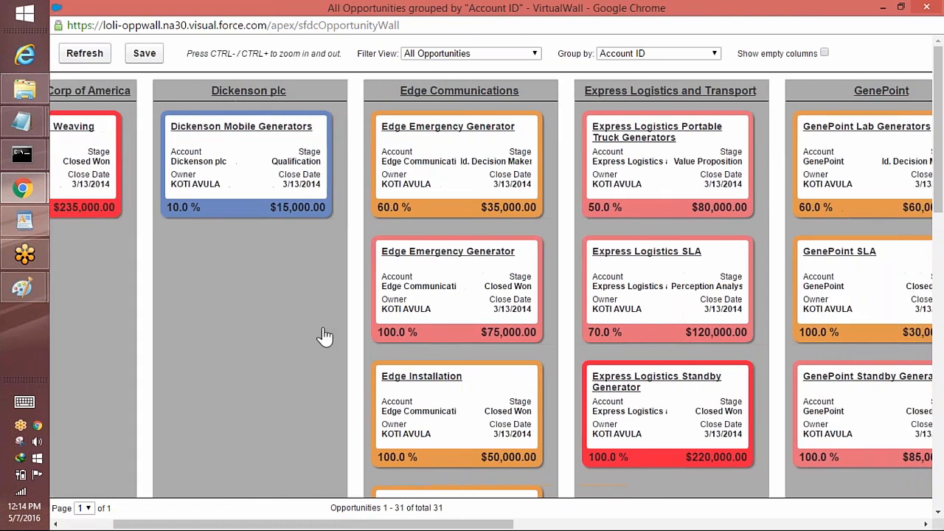
drag(172, 300, 292, 309)
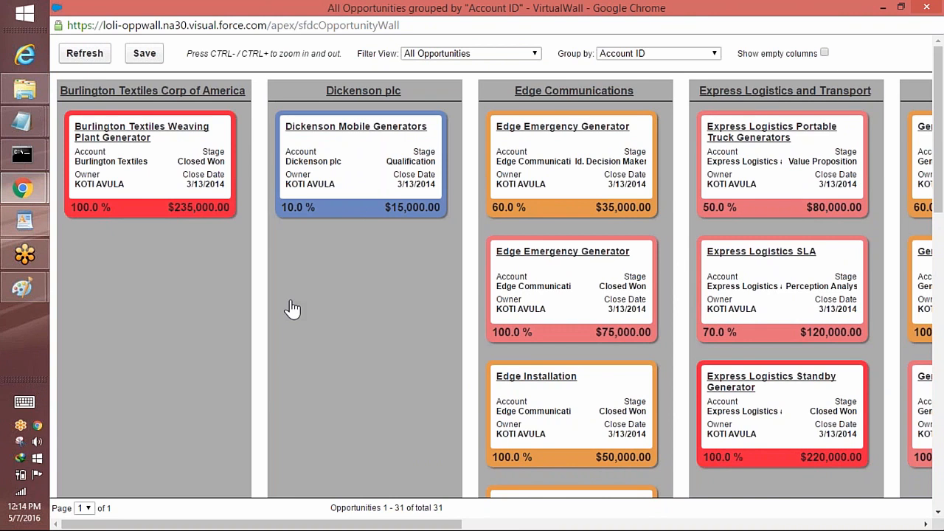
drag(400, 326, 330, 334)
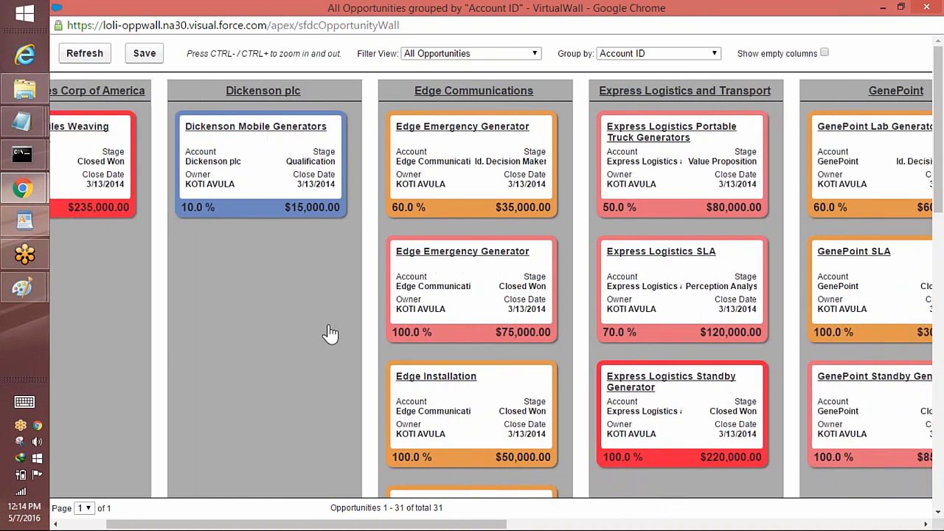
drag(603, 325, 610, 405)
drag(792, 246, 548, 245)
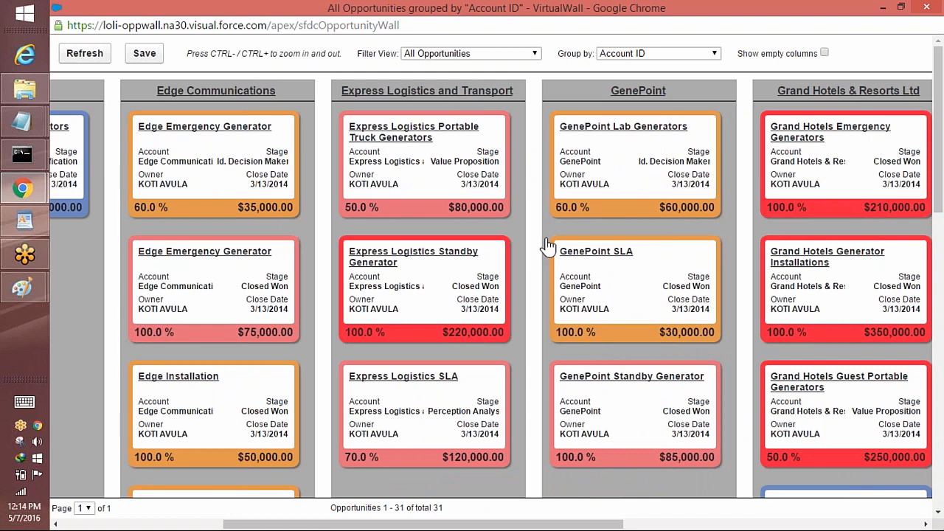
click(478, 58)
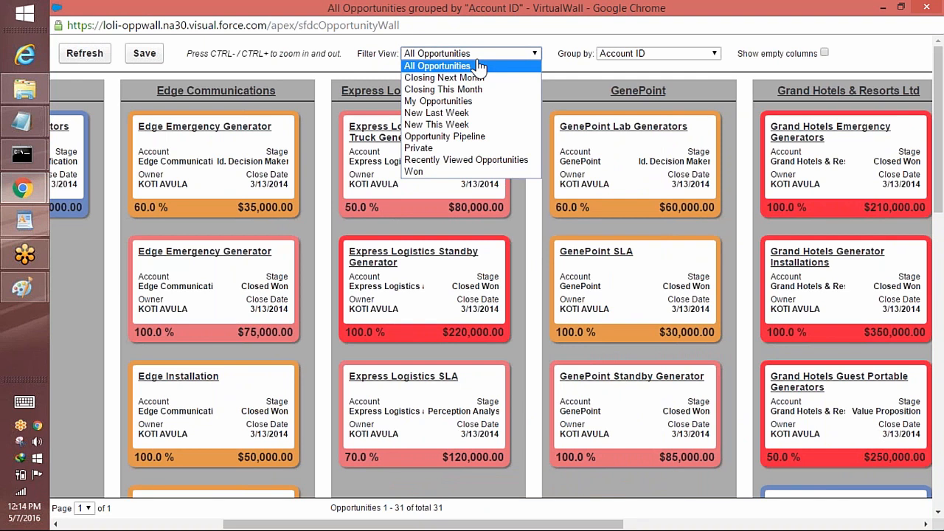
- Filter the wall to Won, showing 18 opportunities, then minimize the VirtualWall window
click(424, 172)
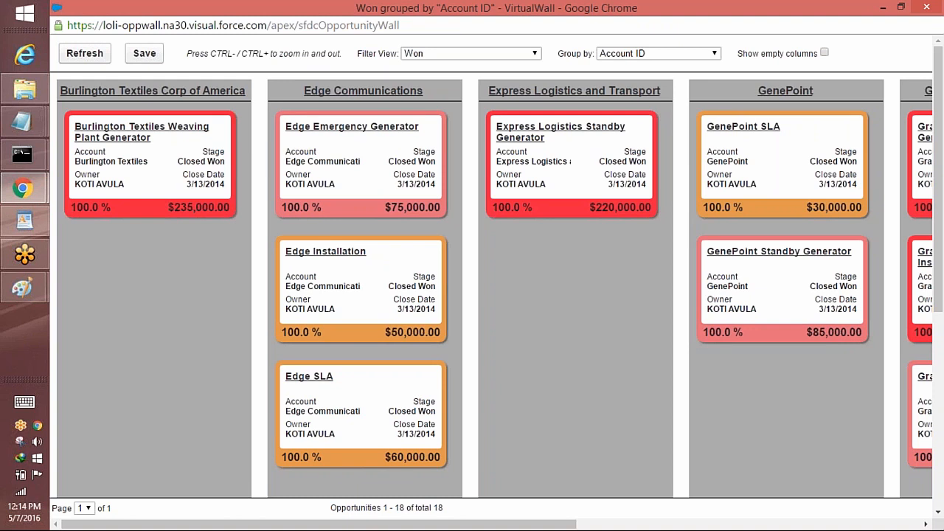
drag(471, 528, 548, 527)
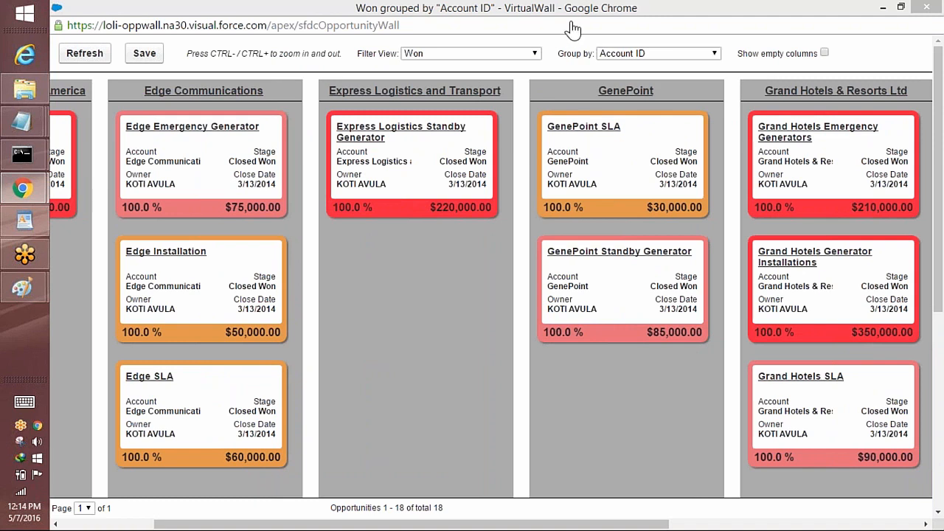
click(882, 7)
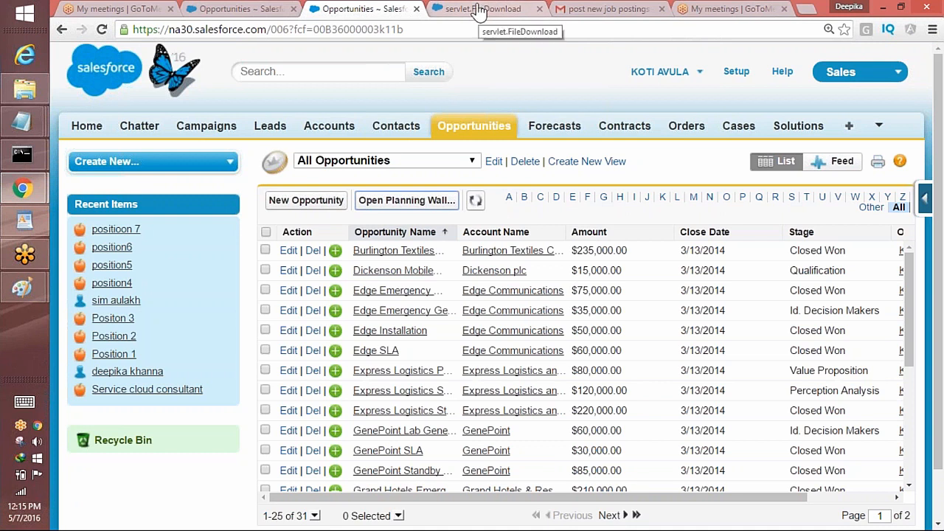
- Close the guide PDF and open AppExchange from the Salesforce app menu
drag(480, 10, 887, 27)
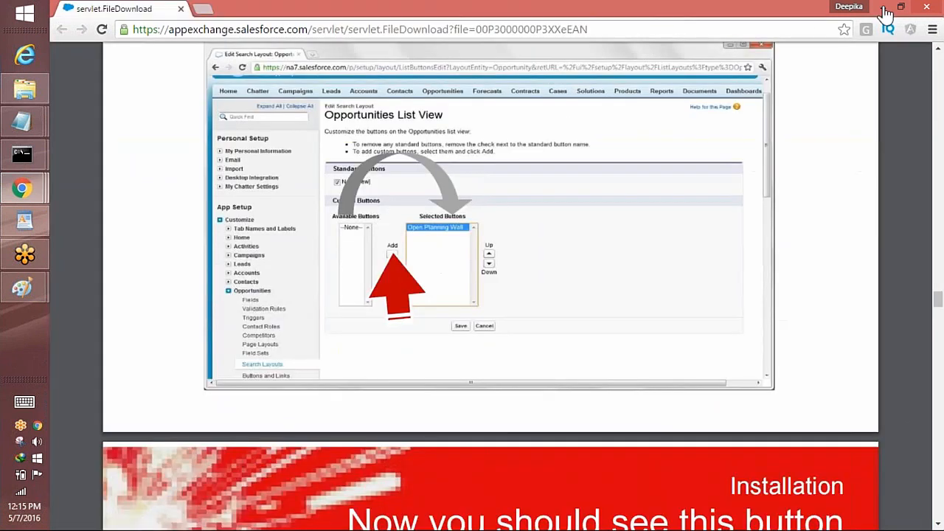
click(180, 8)
click(364, 9)
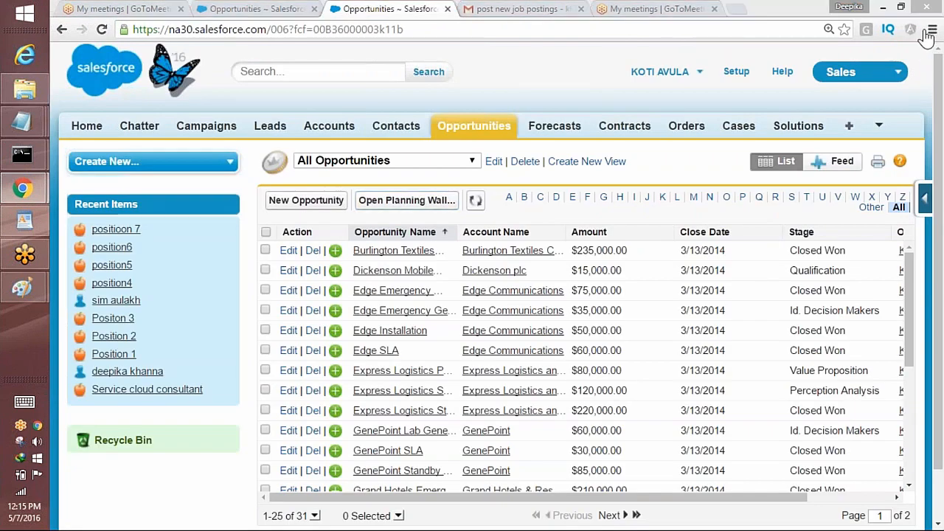
click(841, 74)
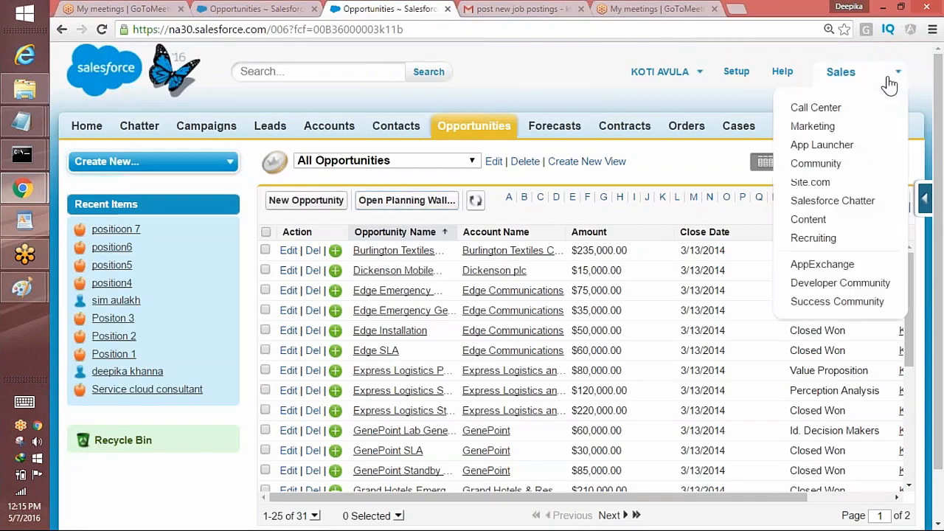
click(821, 265)
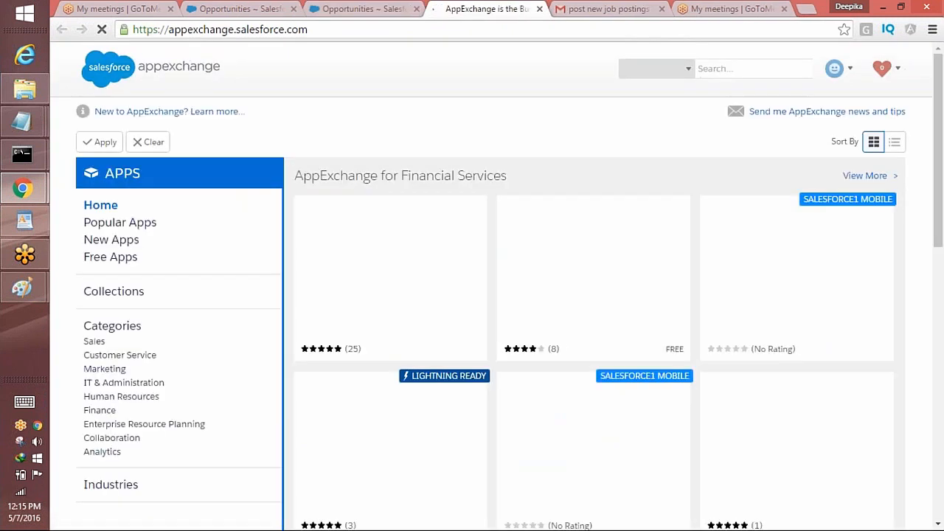
- Search AppExchange for 'field tracking'
drag(940, 96, 941, 109)
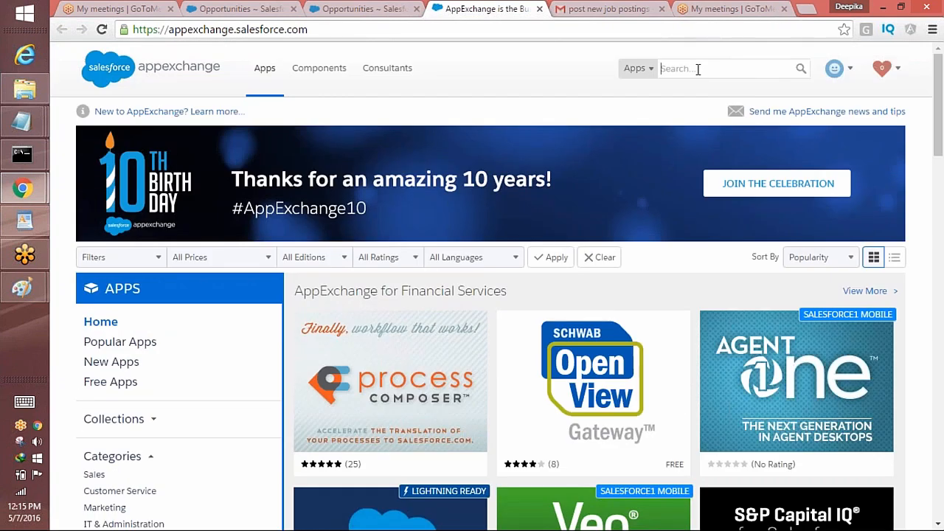
text(me)
key(BackSpace)
text(fil)
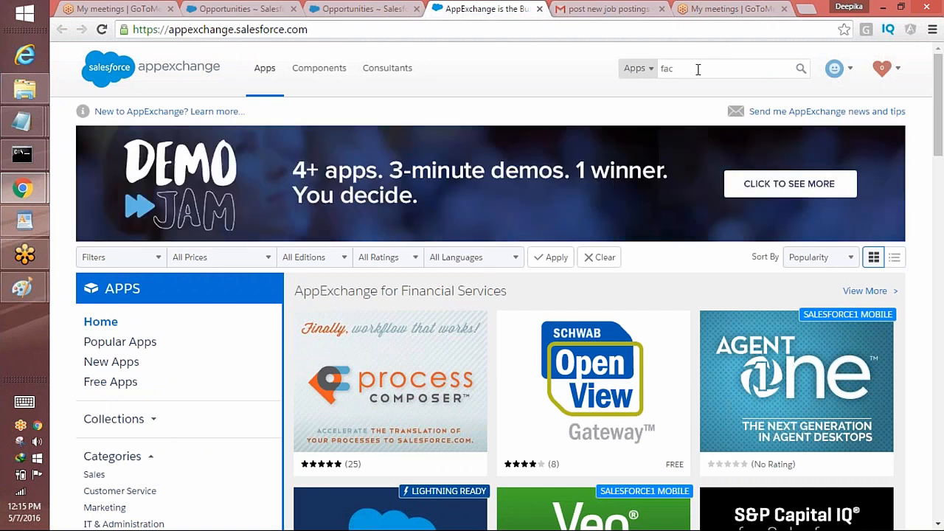
key(BackSpace)
key(BackSpace)
key(BackSpace)
text(ui)
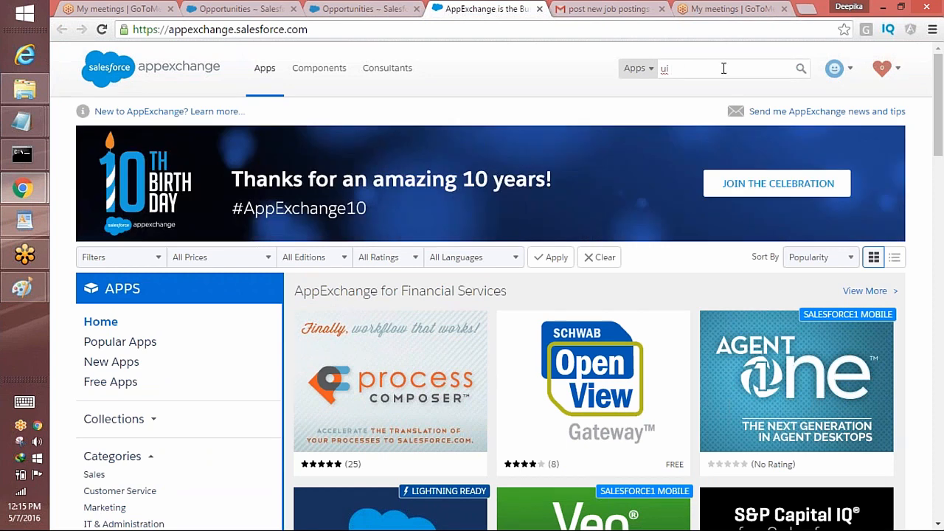
drag(723, 68, 659, 74)
key(BackSpace)
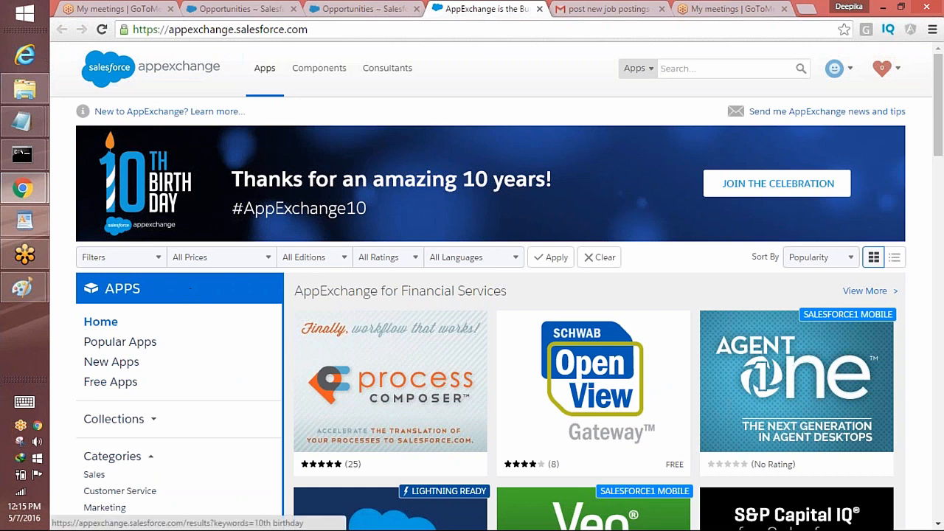
text(field)
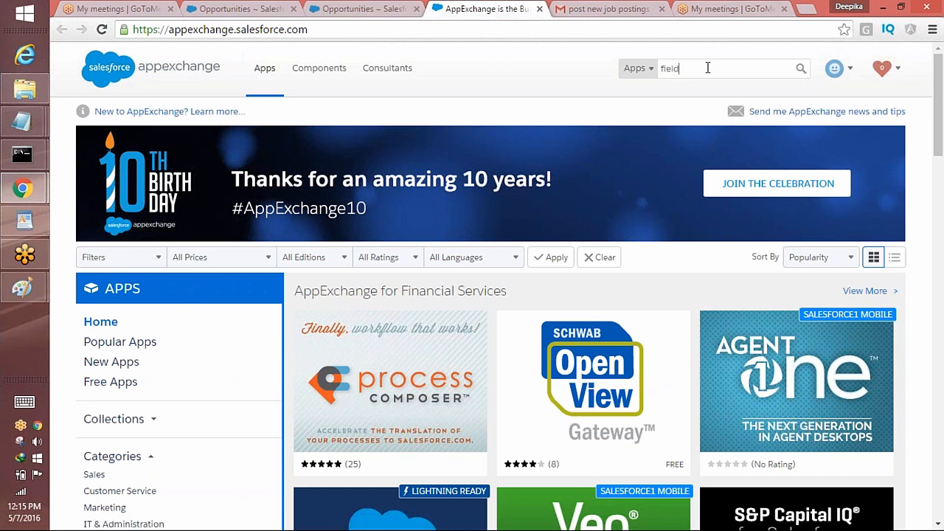
text( trac)
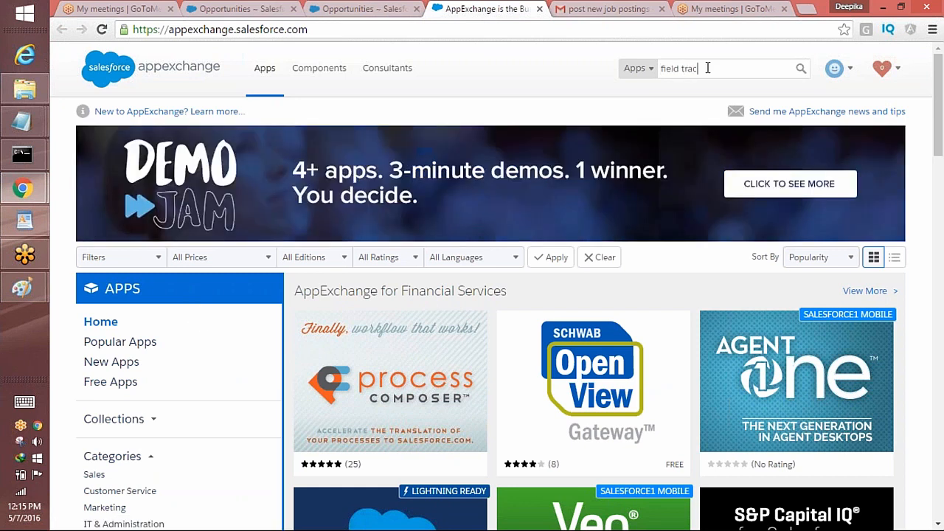
text(king)
key(Return)
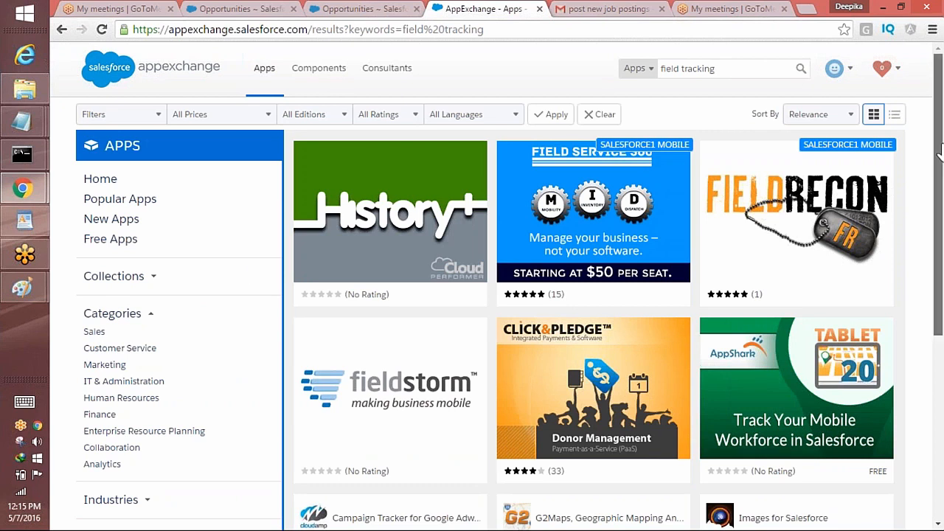
- Change the AppExchange search to 'field history tracking'
drag(937, 148, 937, 94)
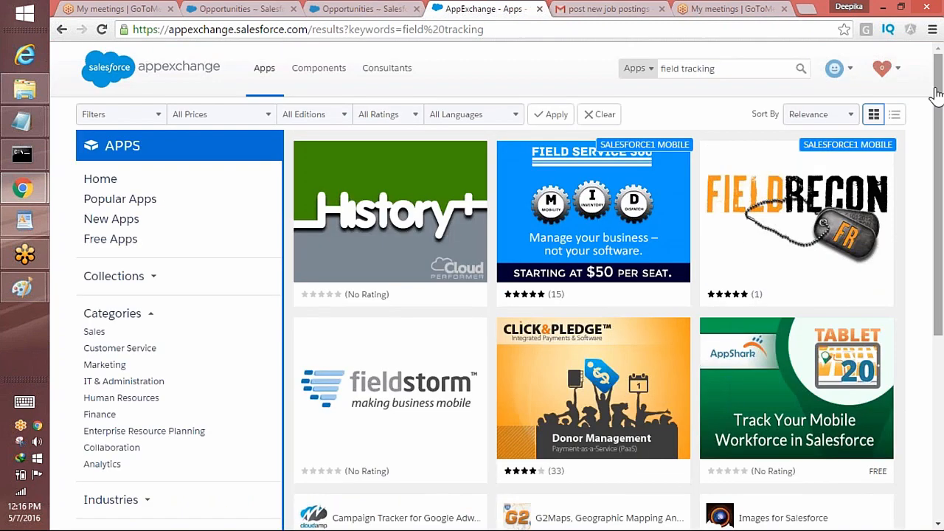
double_click(690, 68)
text(histoo)
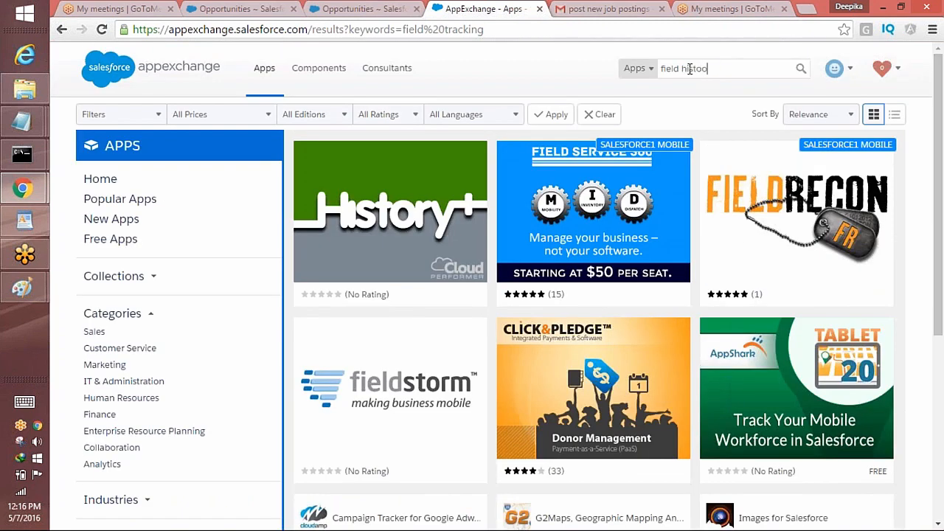
key(BackSpace)
text(ry tracking)
key(Return)
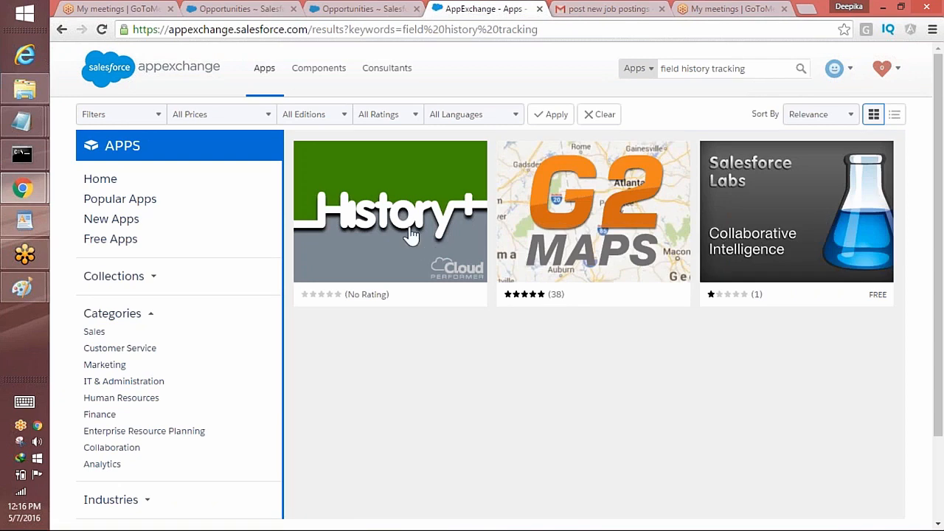
- Narrow the search to 'field' and open the Field Trip app listing
double_click(701, 71)
drag(683, 70, 782, 65)
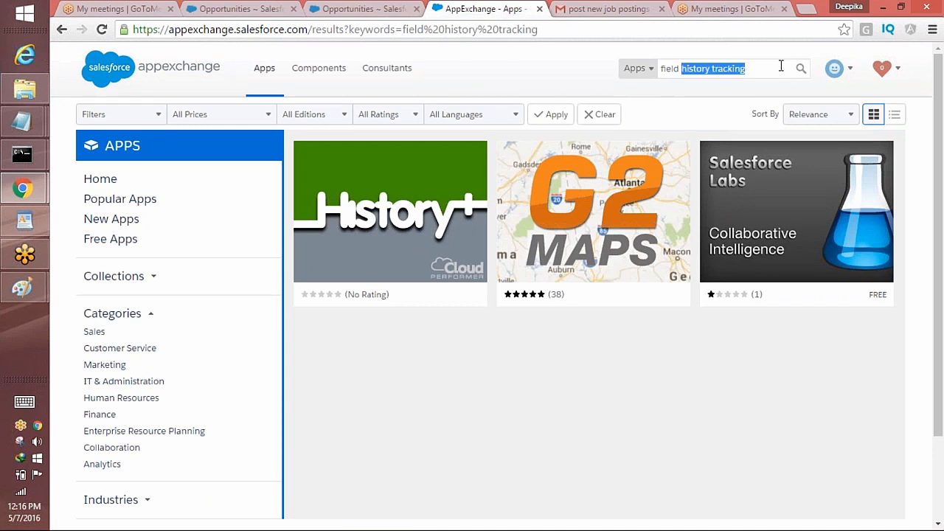
key(BackSpace)
key(BackSpace)
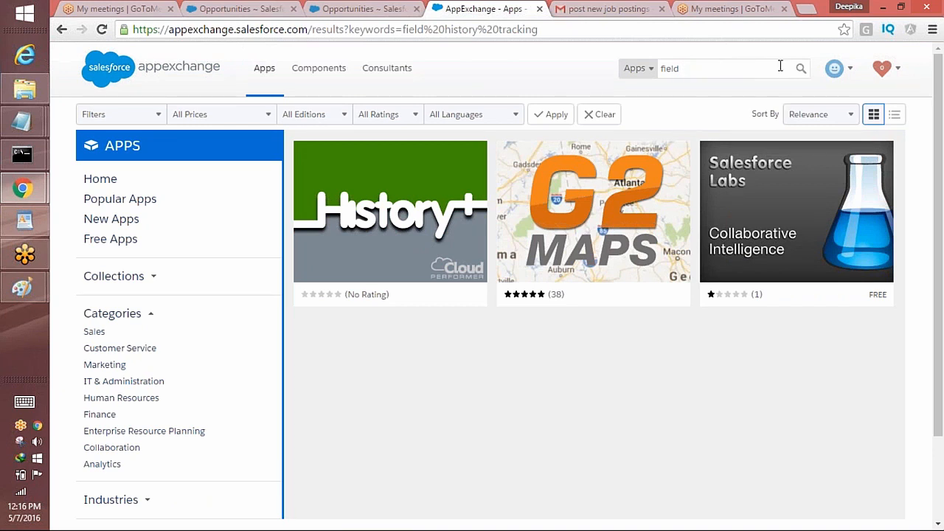
key(BackSpace)
text(d)
key(Return)
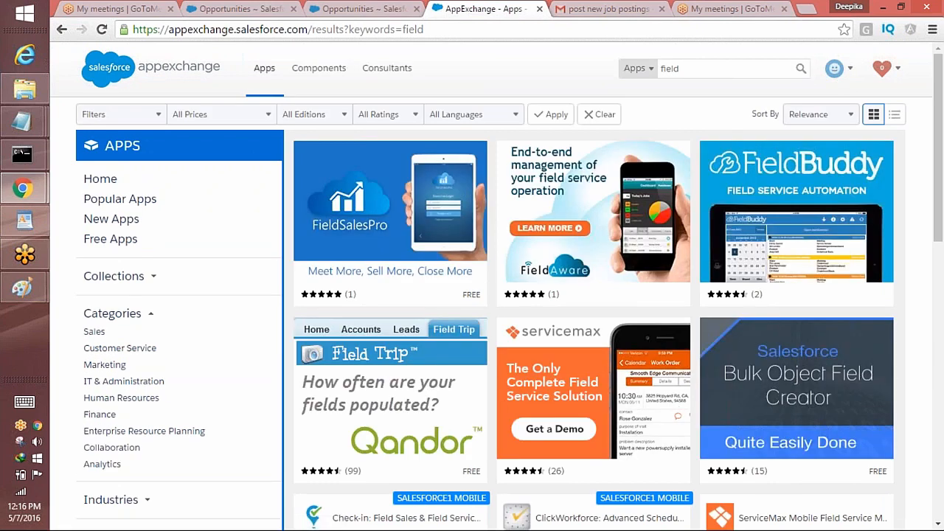
scroll(361, 279, down, 1)
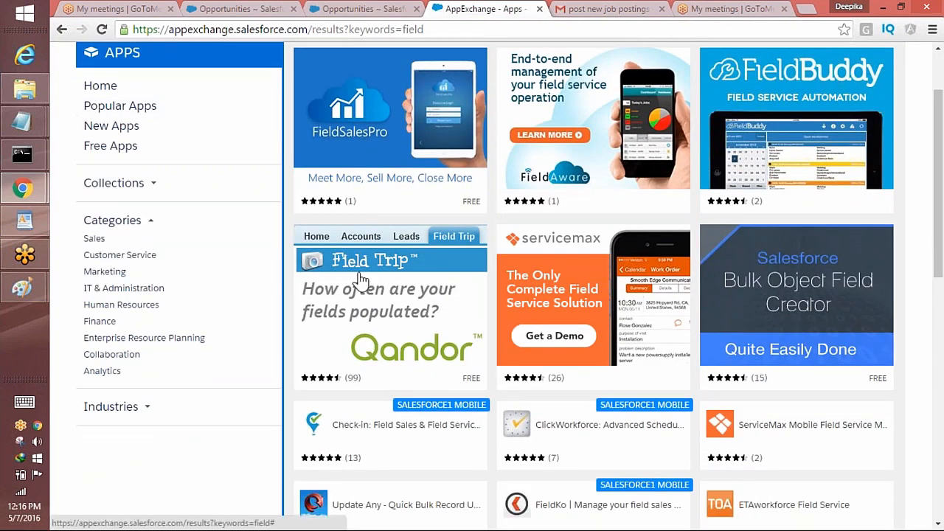
mouse_move(362, 287)
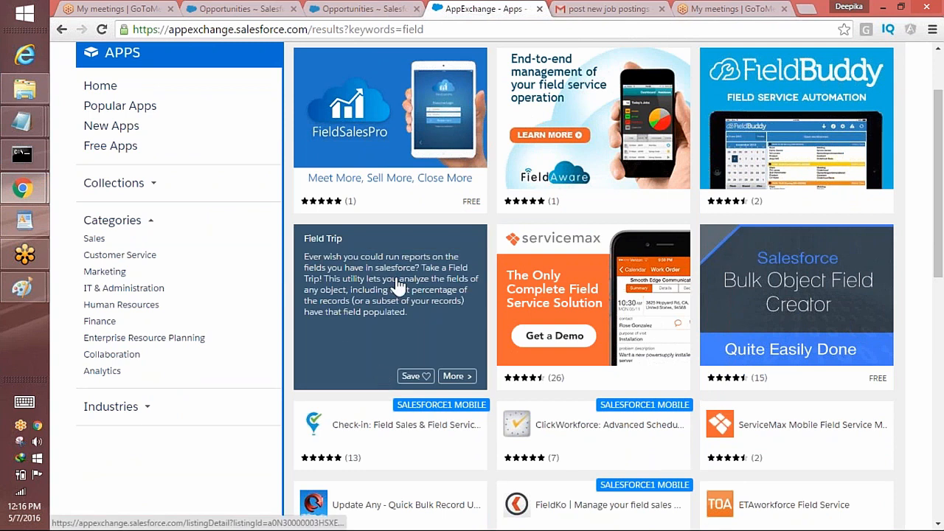
click(398, 284)
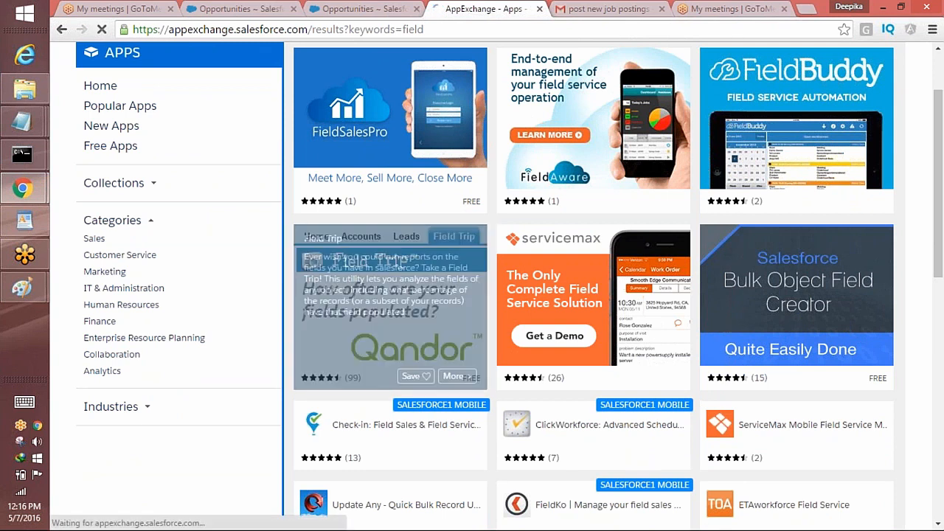
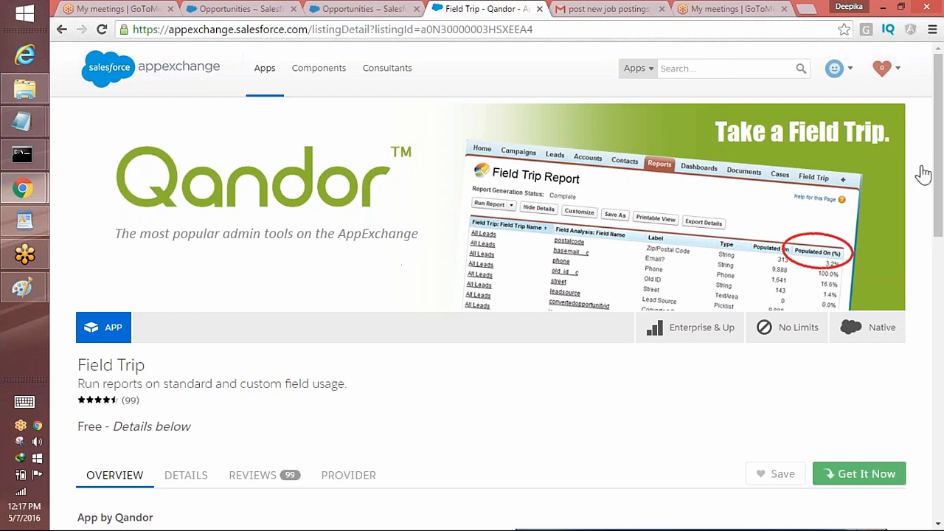
- View the Field Trip listing's details: package version Ichiban / 1.3.0 and supported editions
drag(940, 174, 941, 198)
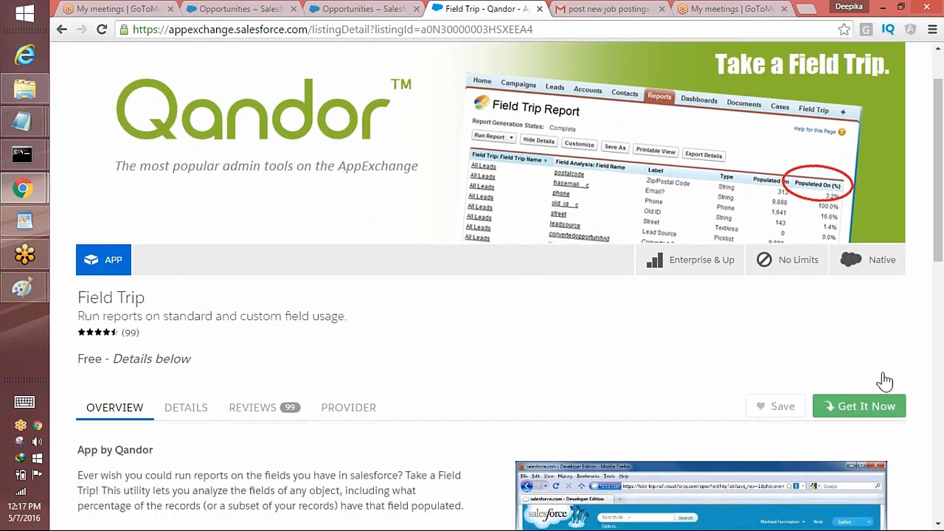
click(869, 410)
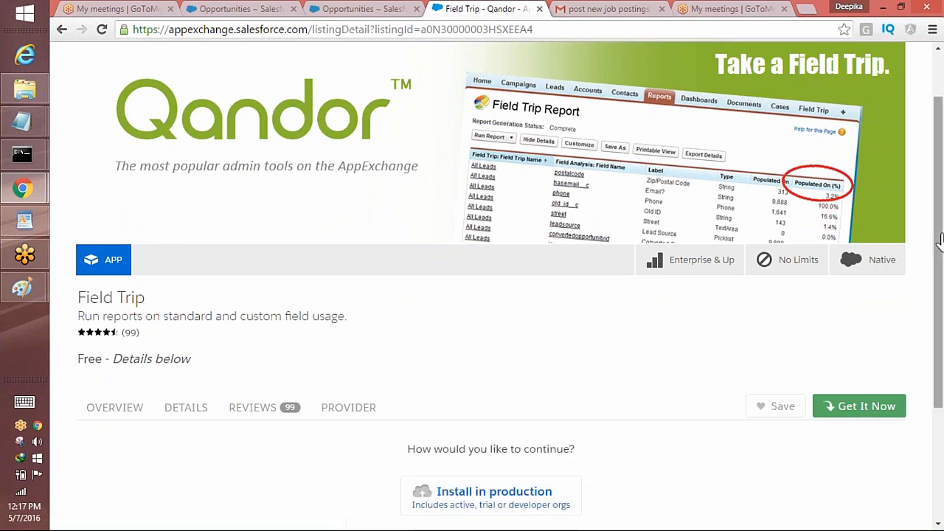
drag(934, 249, 934, 344)
click(194, 272)
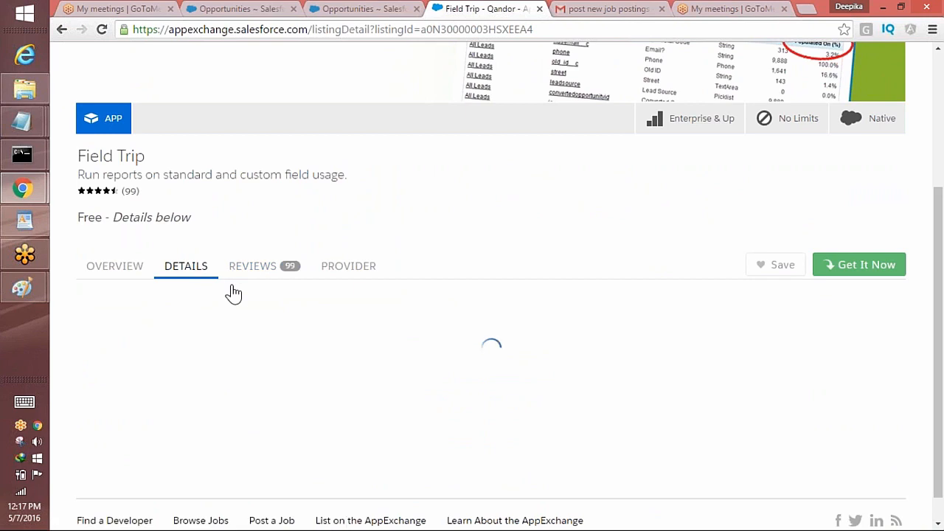
drag(940, 251, 938, 382)
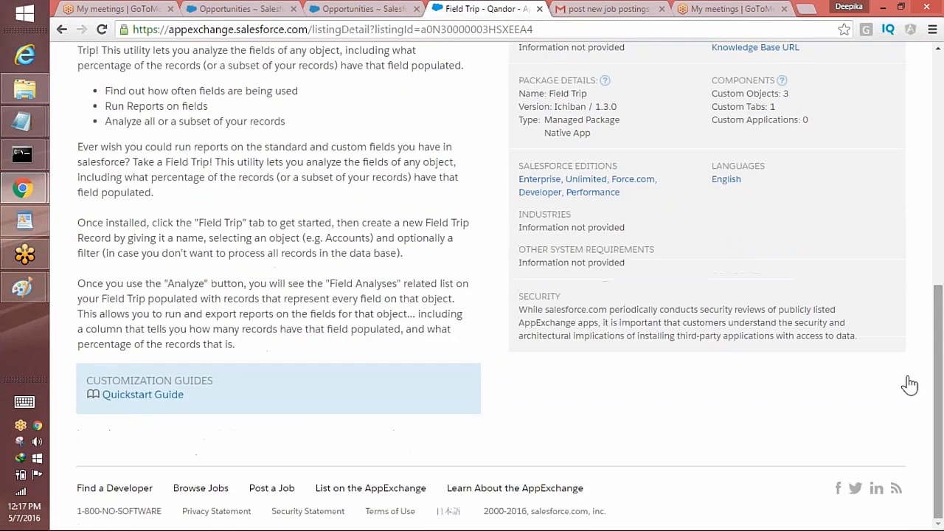
- Download the Field Trip Quickstart Guide PDF, accepting the duplicate-download prompt, and open it
click(158, 400)
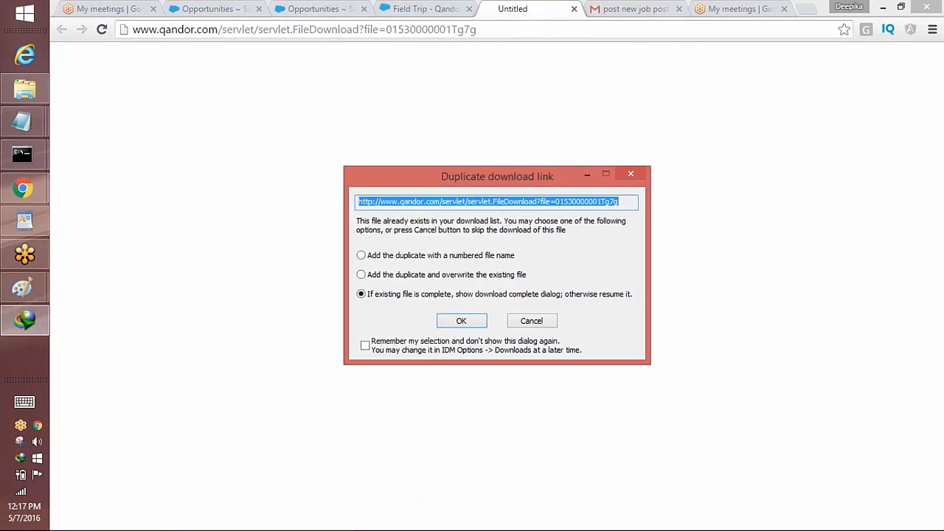
click(475, 320)
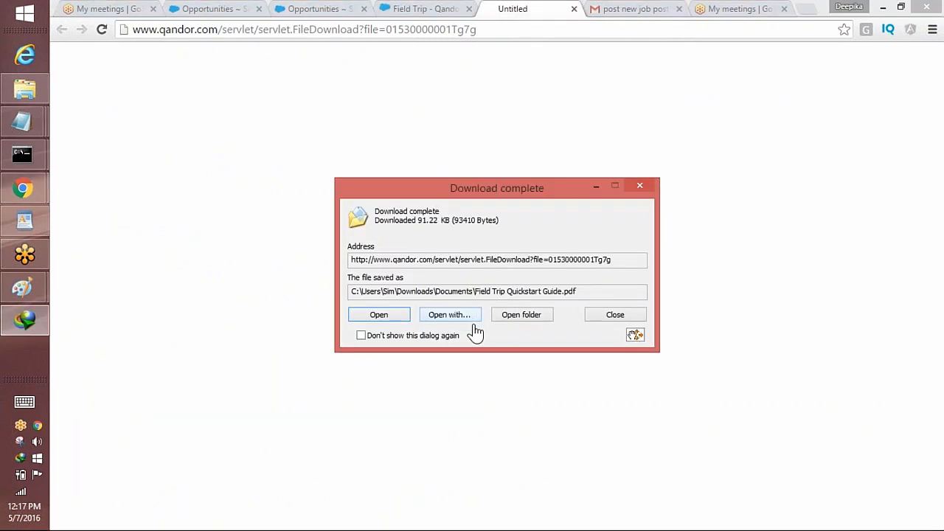
click(377, 316)
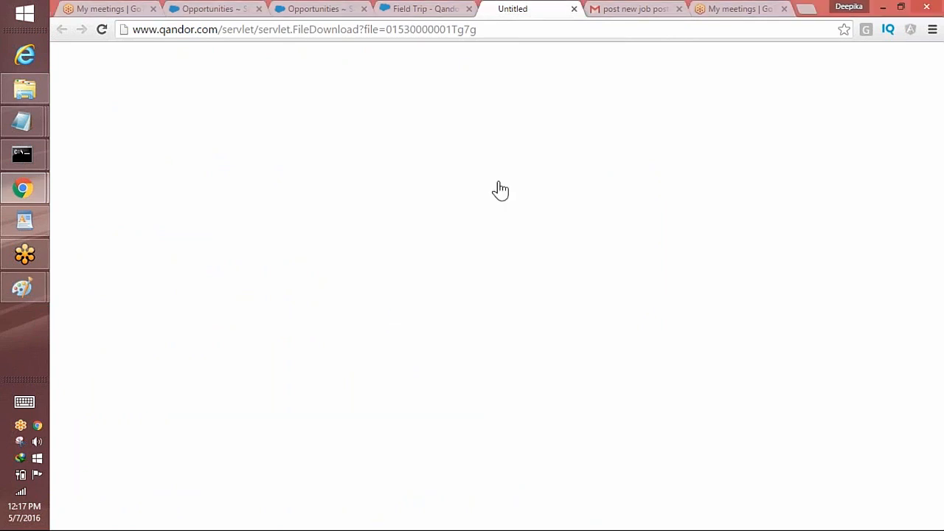
click(420, 9)
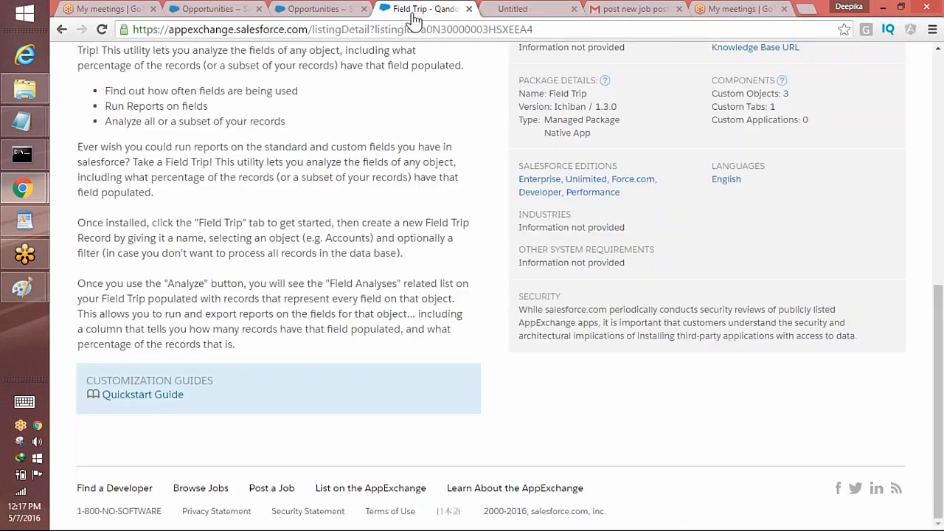
- Re-download and open the Quickstart Guide PDF, then return to the Field Trip listing
click(516, 9)
click(484, 33)
key(Return)
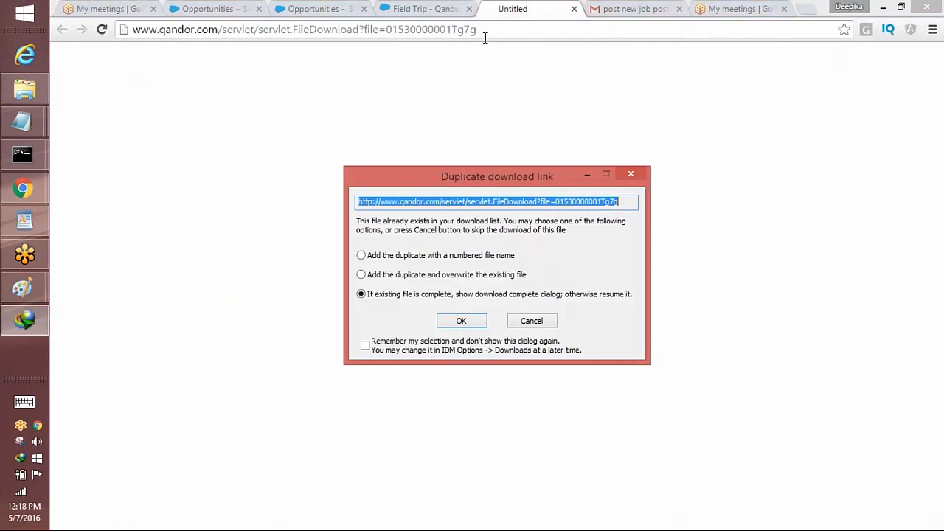
click(459, 323)
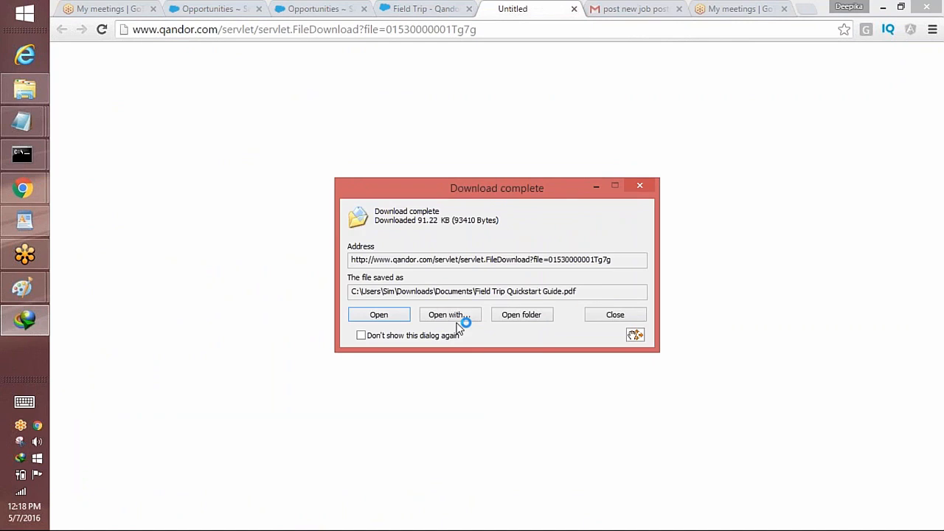
click(398, 318)
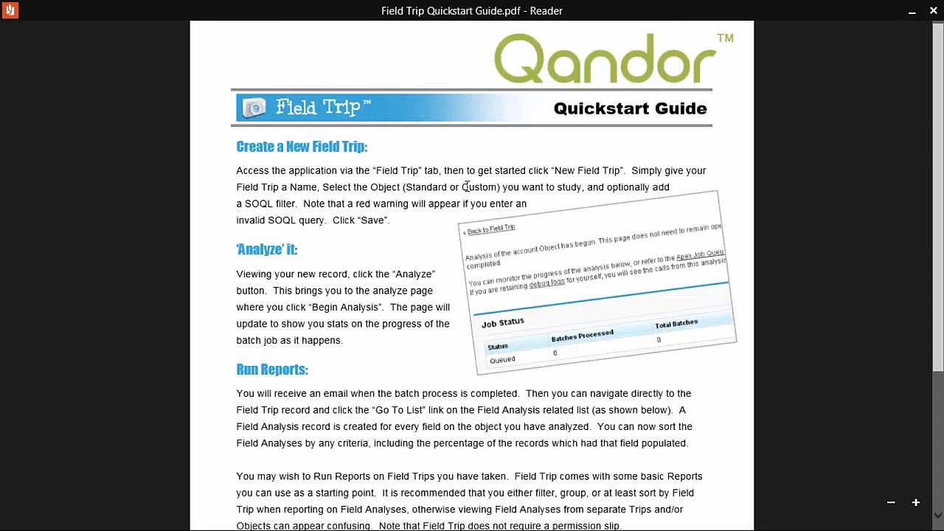
click(915, 16)
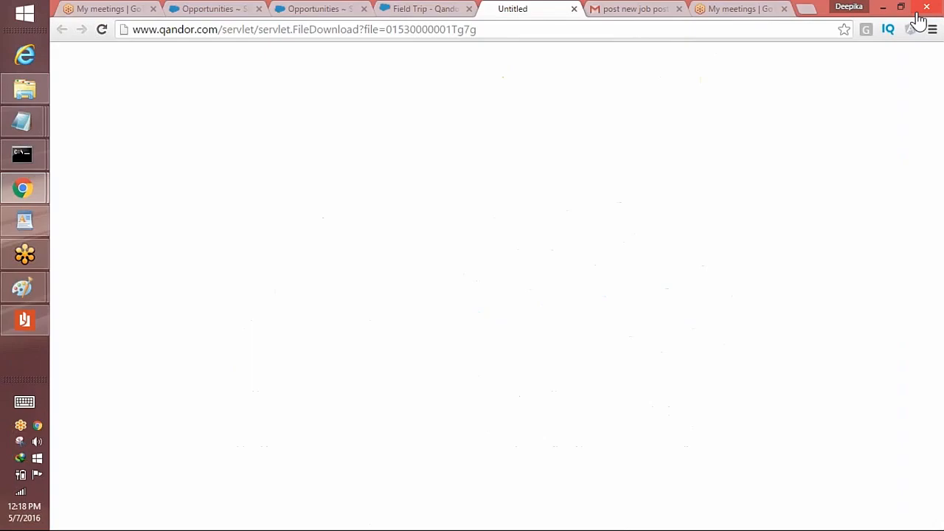
click(411, 9)
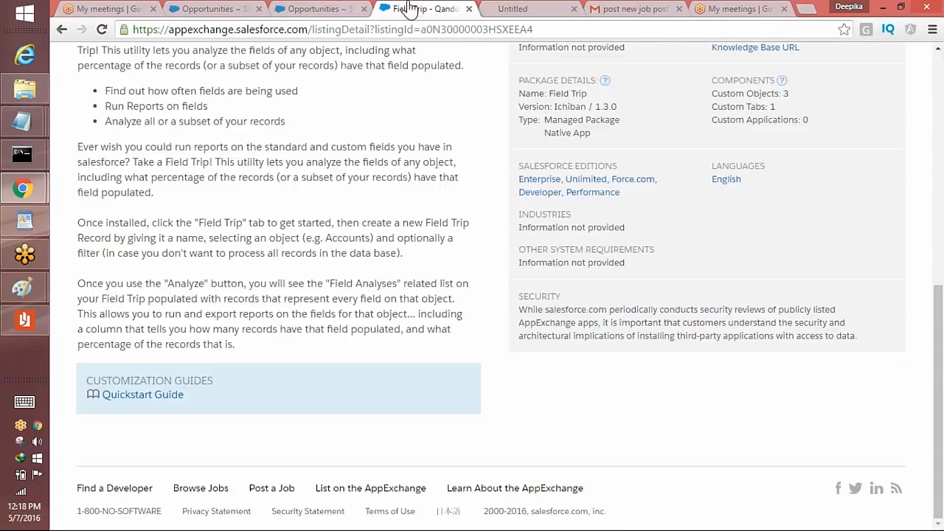
- Install Field Trip into the production org, accepting the terms and conditions
scroll(271, 453, up, 3)
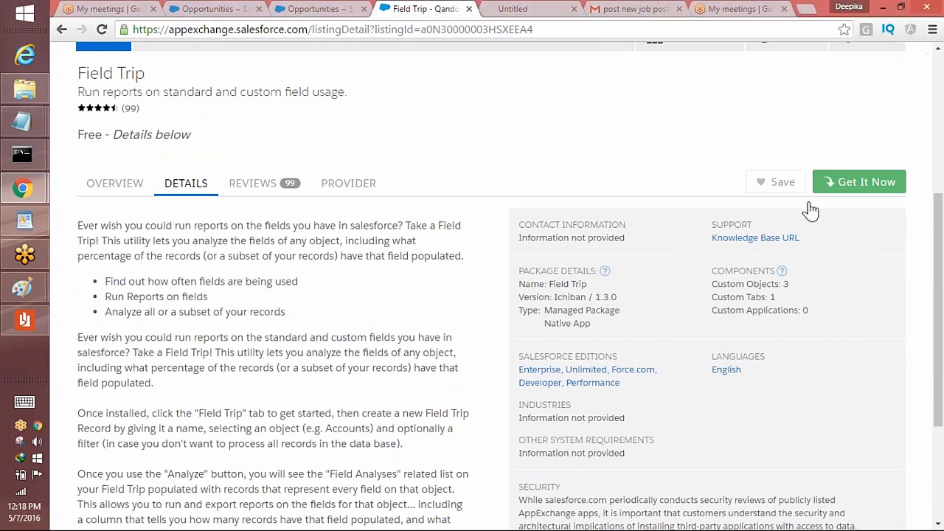
click(869, 184)
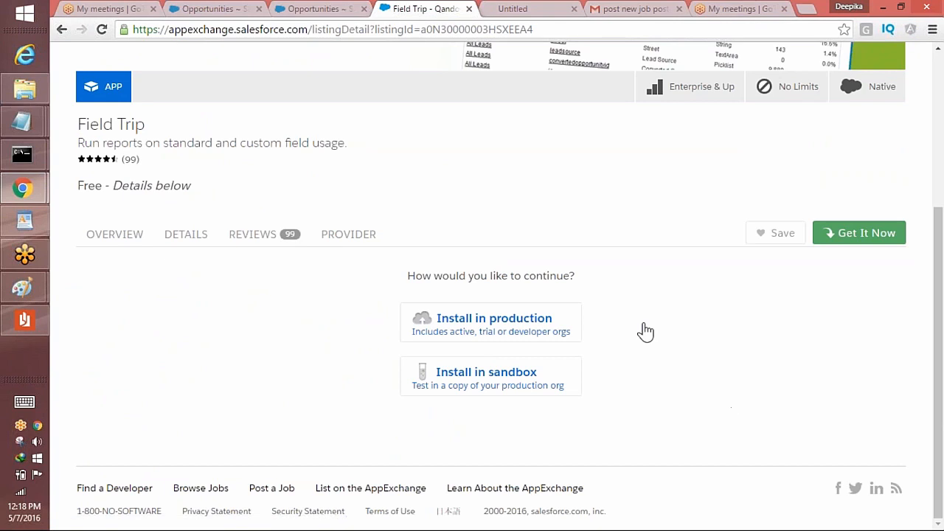
click(490, 336)
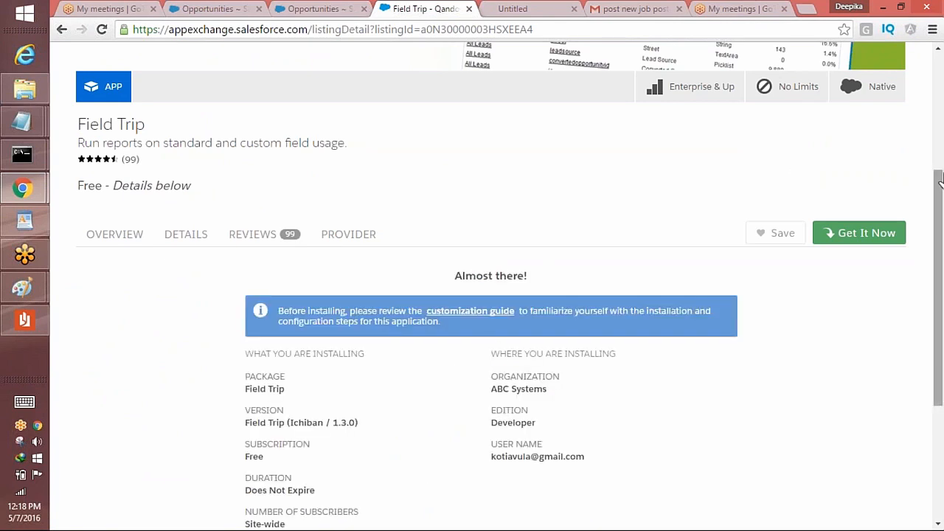
drag(932, 214, 932, 321)
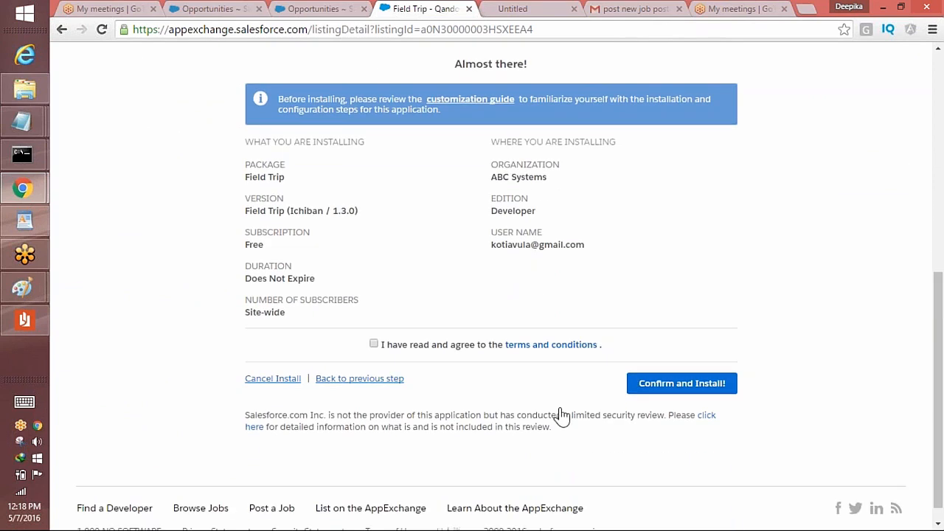
click(374, 345)
click(632, 388)
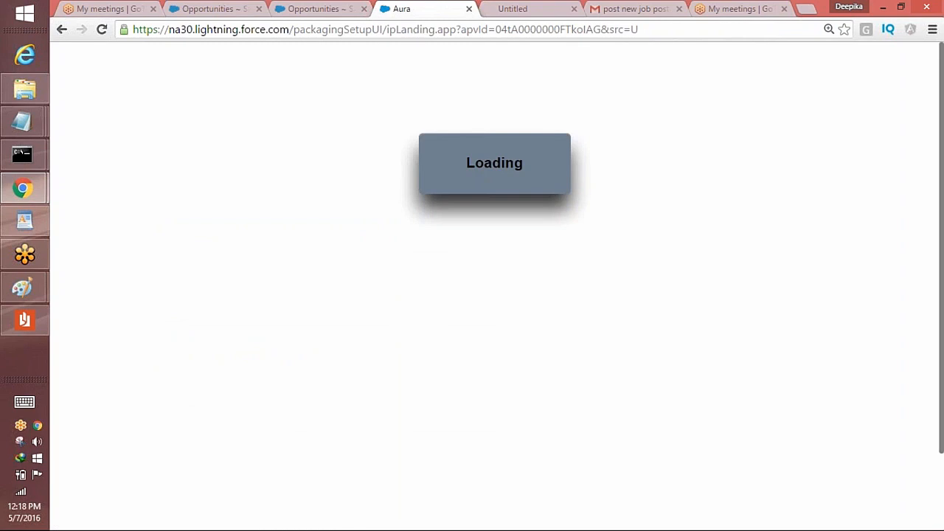
- Install the Field Trip 1.3 package for all users and finish once installation completes
click(505, 267)
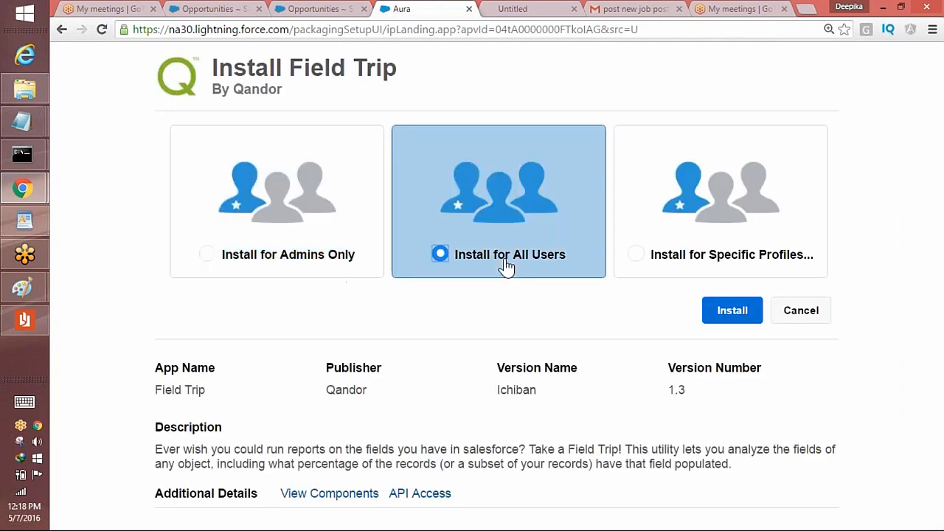
click(740, 314)
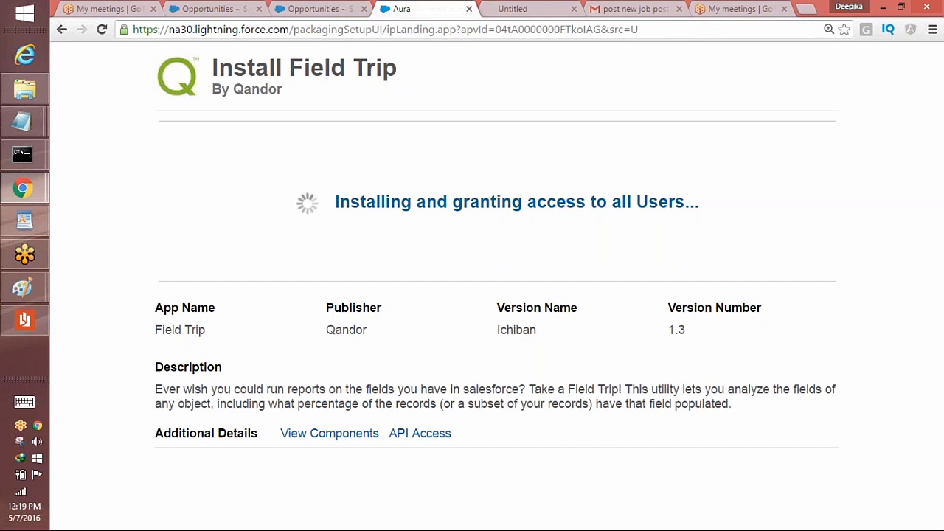
click(28, 323)
scroll(30, 324, down, 3)
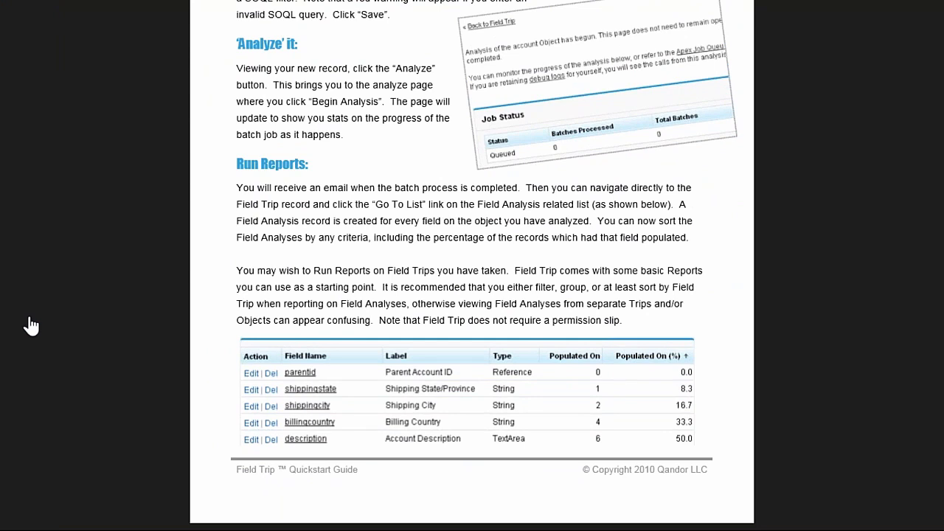
scroll(30, 325, up, 3)
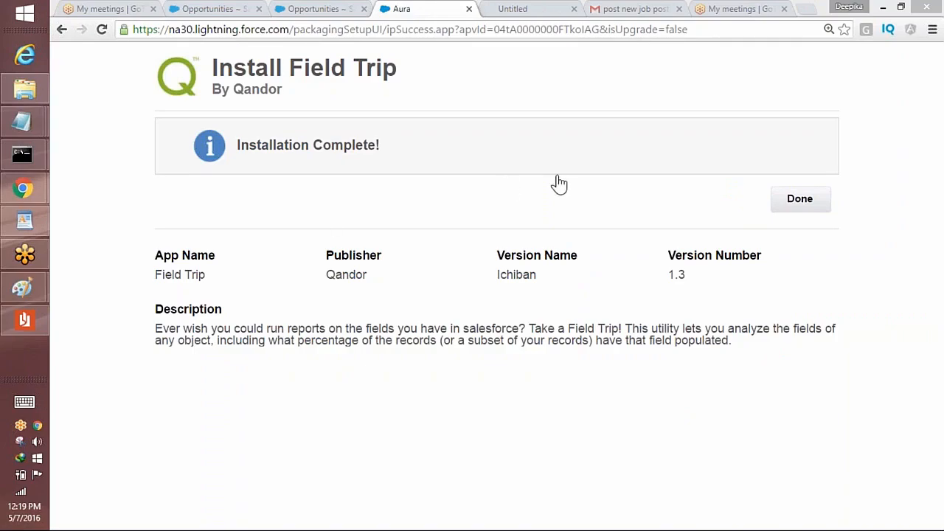
click(799, 198)
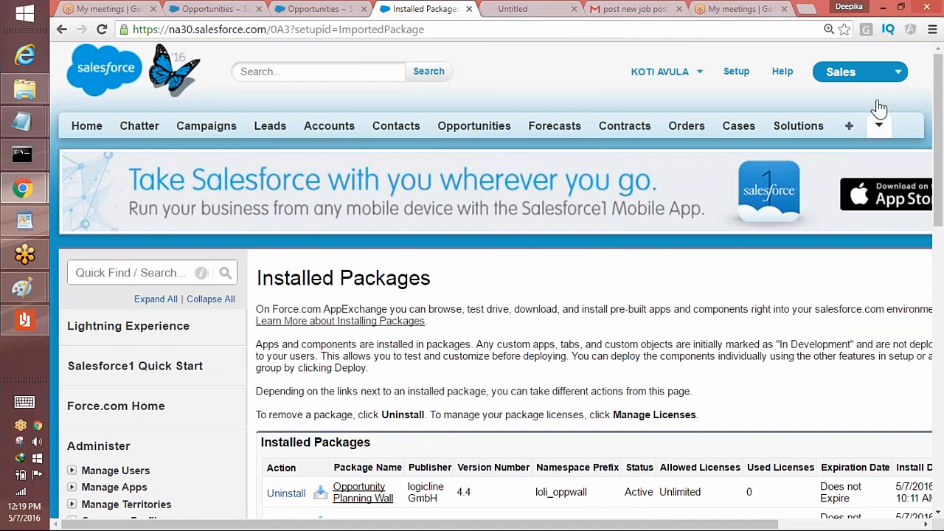
- From All Tabs, open the Field Trip tab and start a new Field Trip record
click(848, 129)
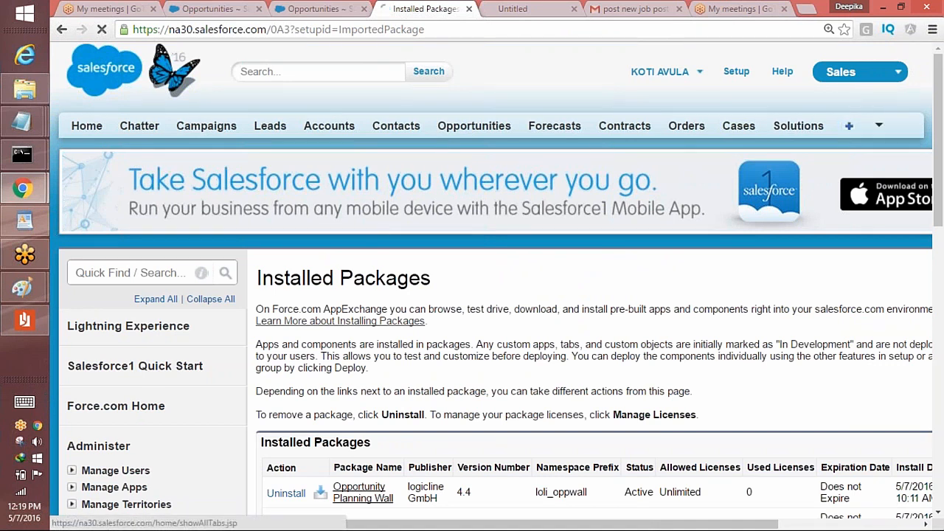
scroll(940, 247, down, 3)
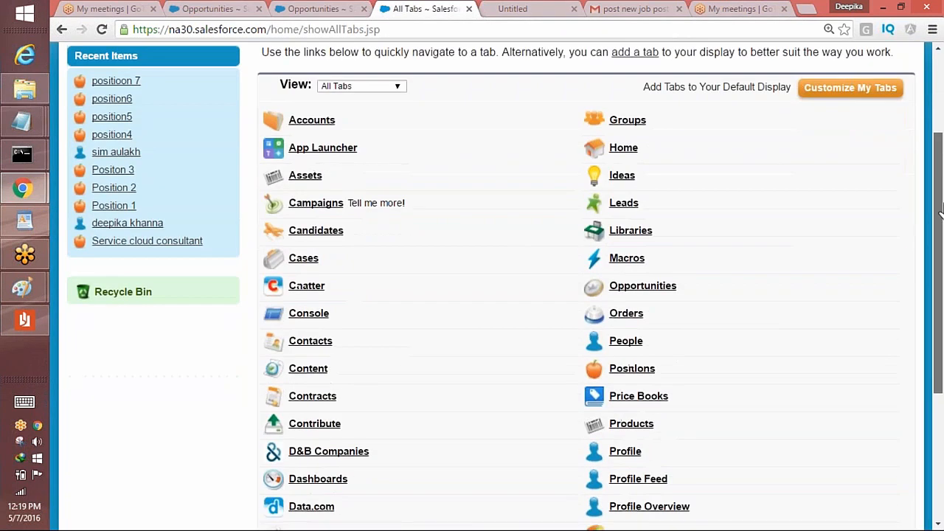
scroll(940, 247, down, 2)
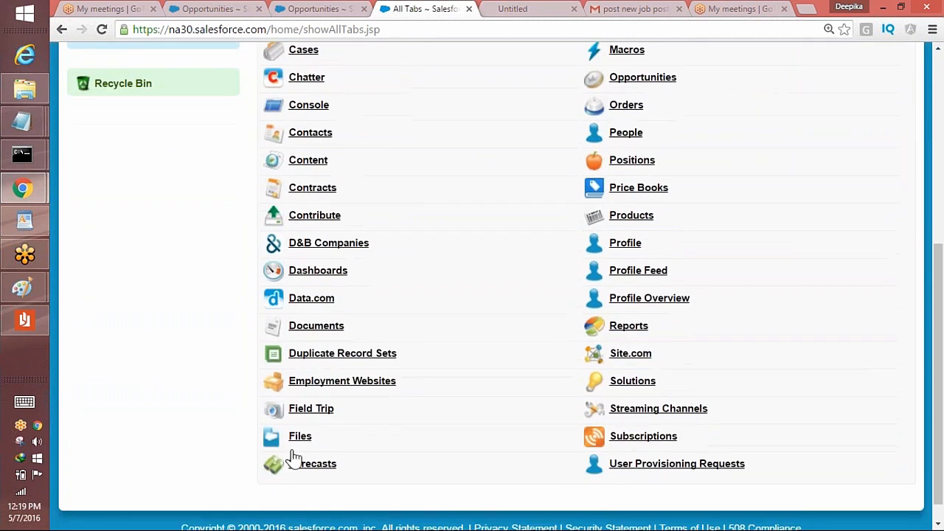
click(316, 415)
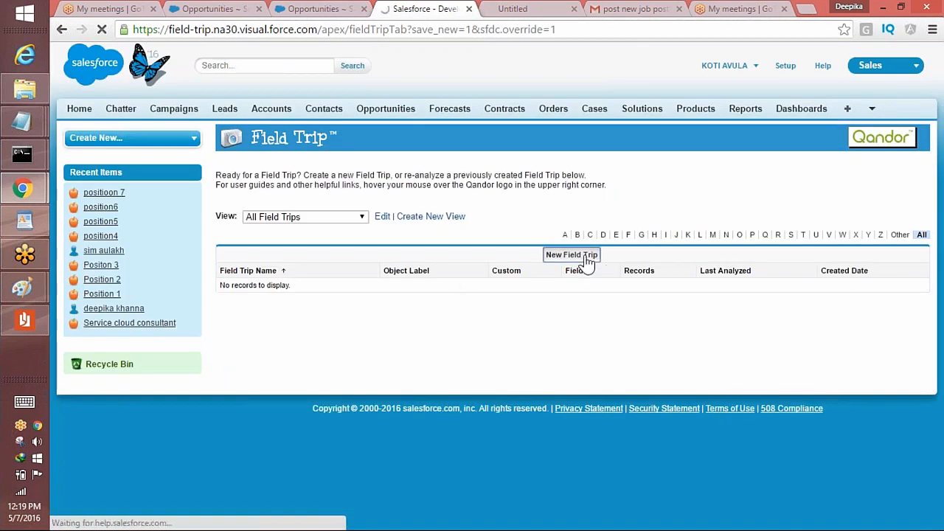
click(587, 258)
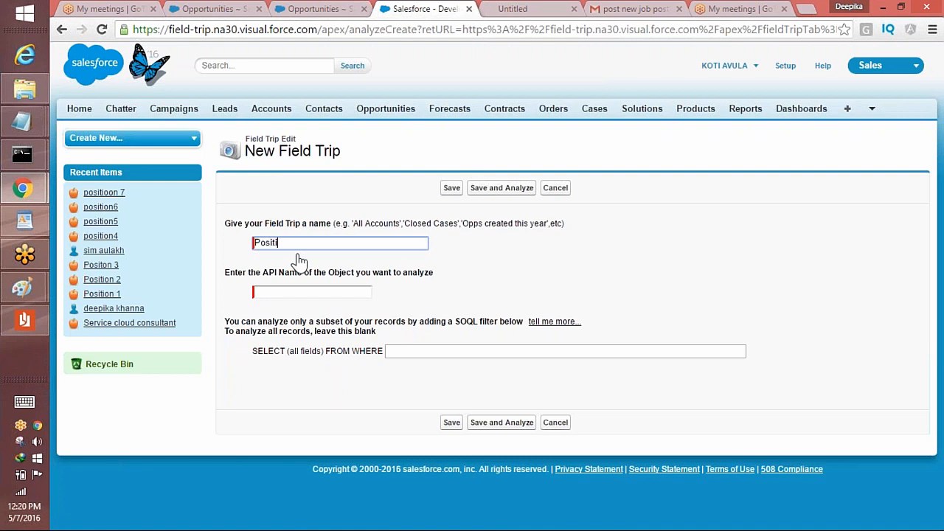
- Name the field trip 'Position Fields' and choose position__c as its object
text(Position Fields)
key(Tab)
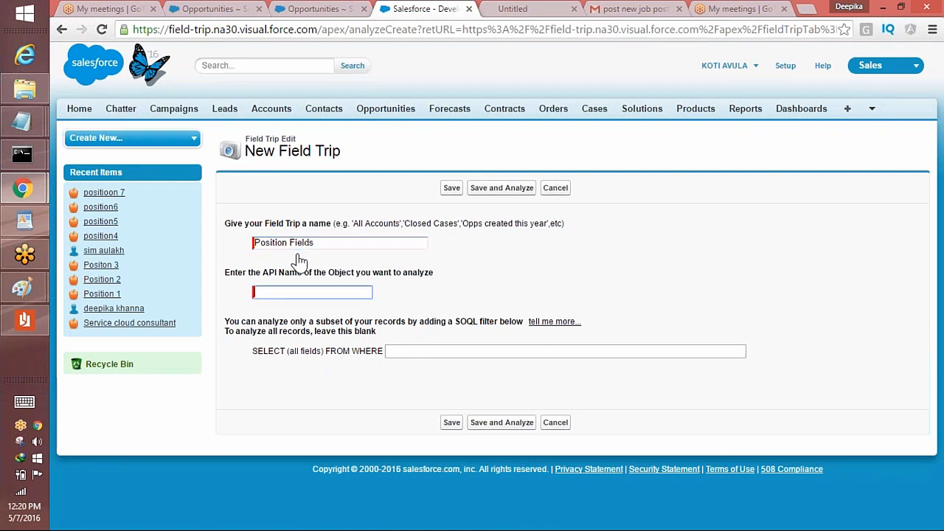
click(314, 292)
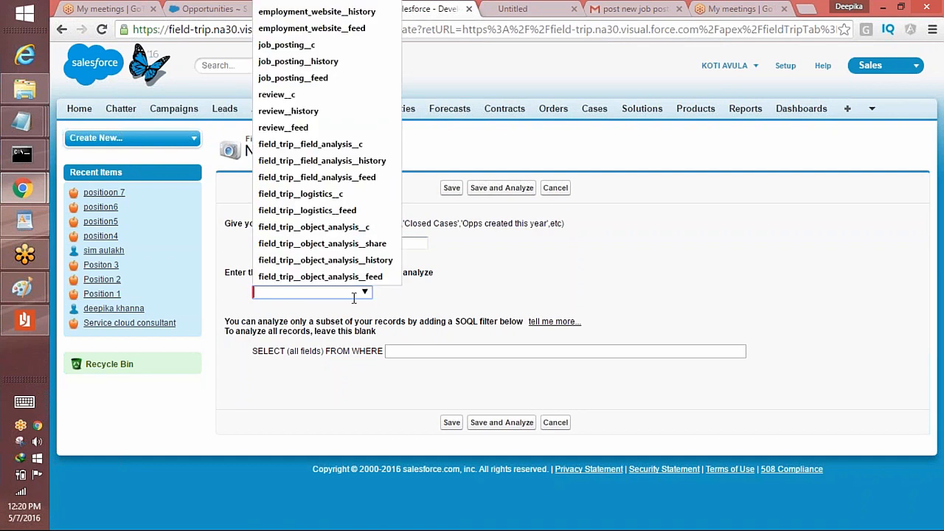
text(pos)
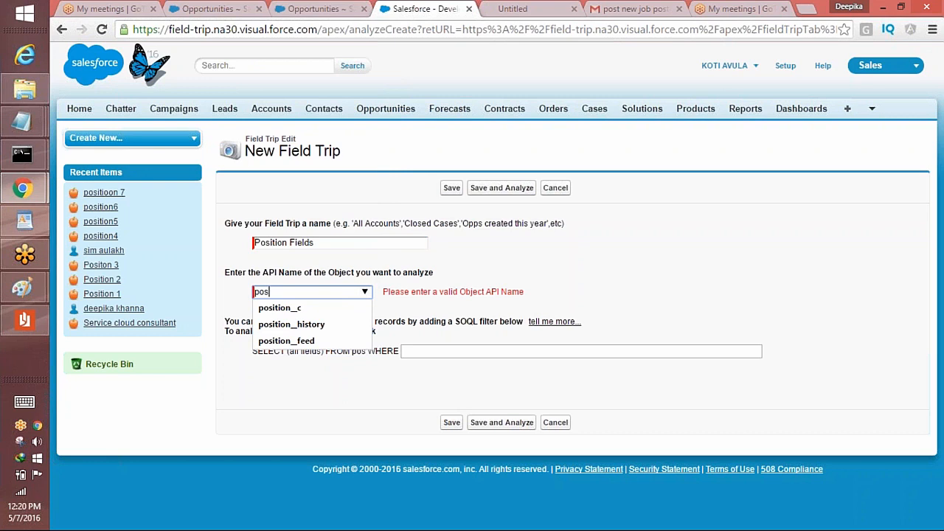
click(304, 310)
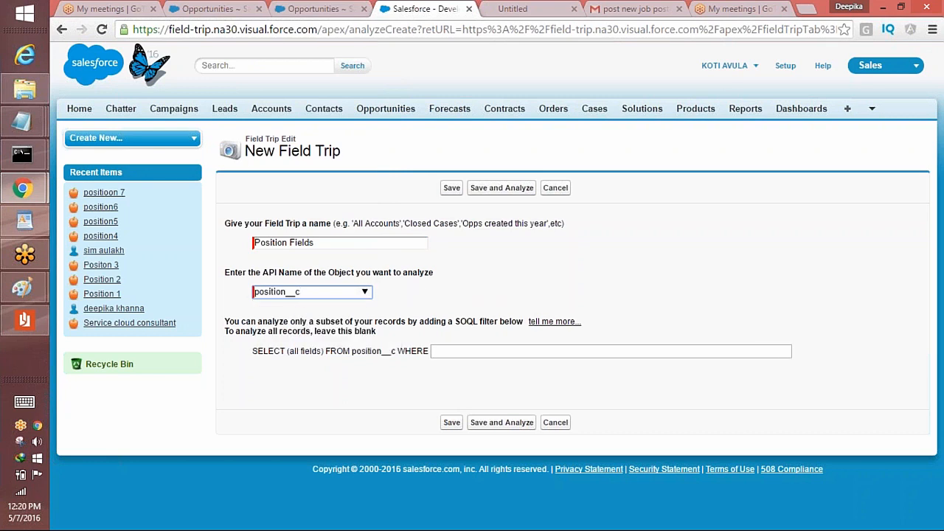
- Leave the SOQL WHERE record filter blank and submit with Save and Analyze
drag(225, 322, 317, 323)
drag(225, 323, 389, 323)
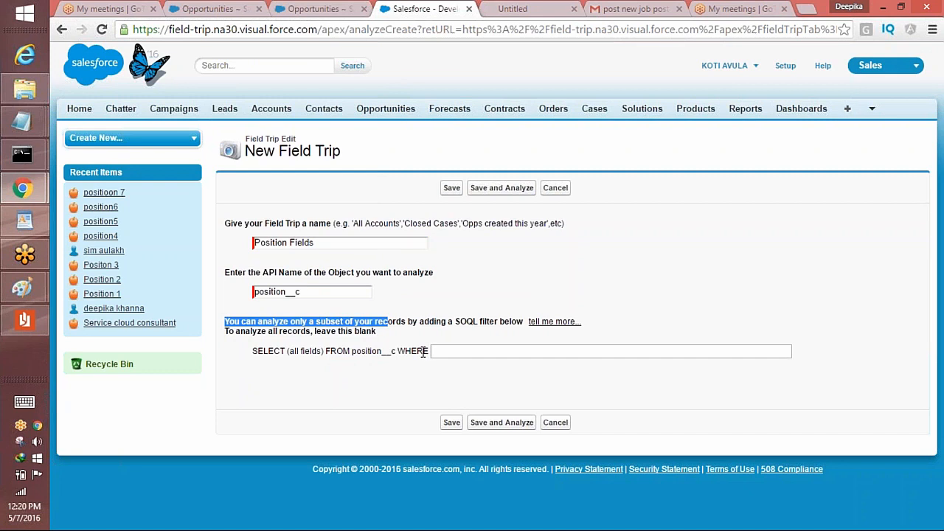
click(452, 352)
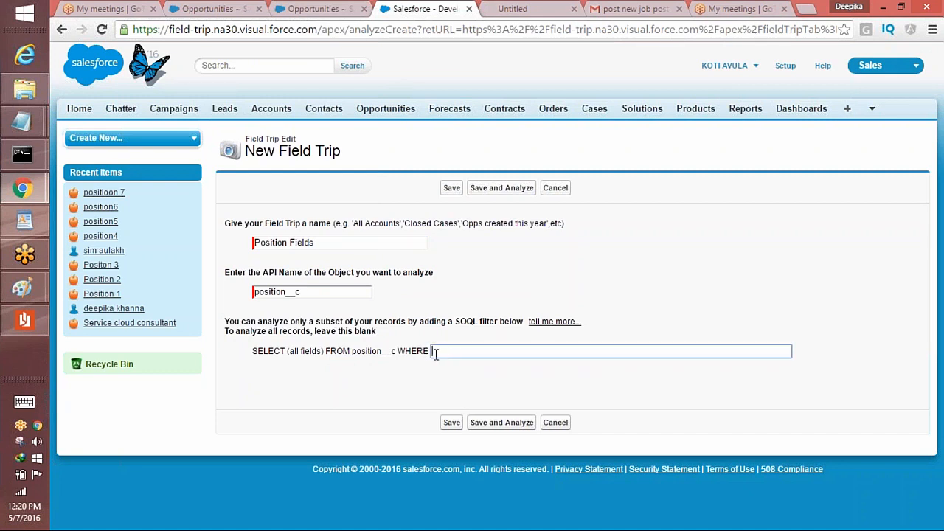
drag(256, 351, 415, 349)
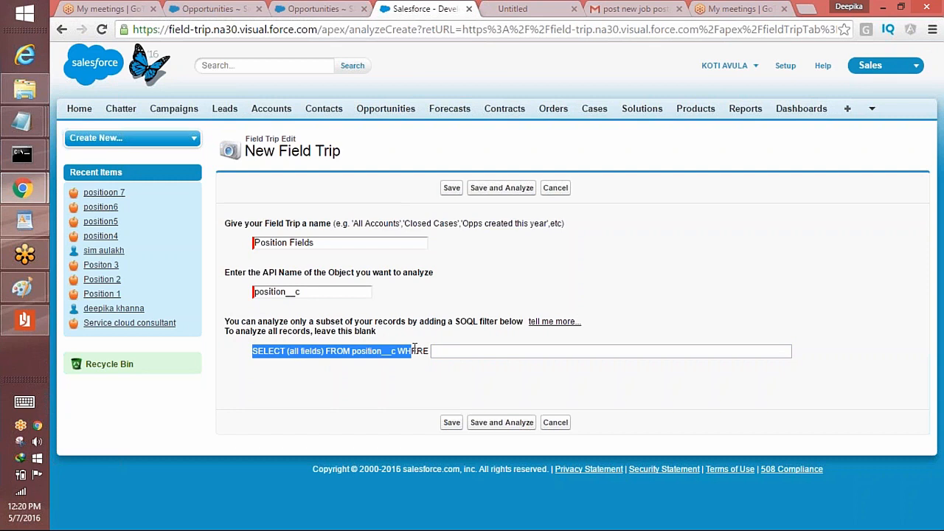
click(458, 353)
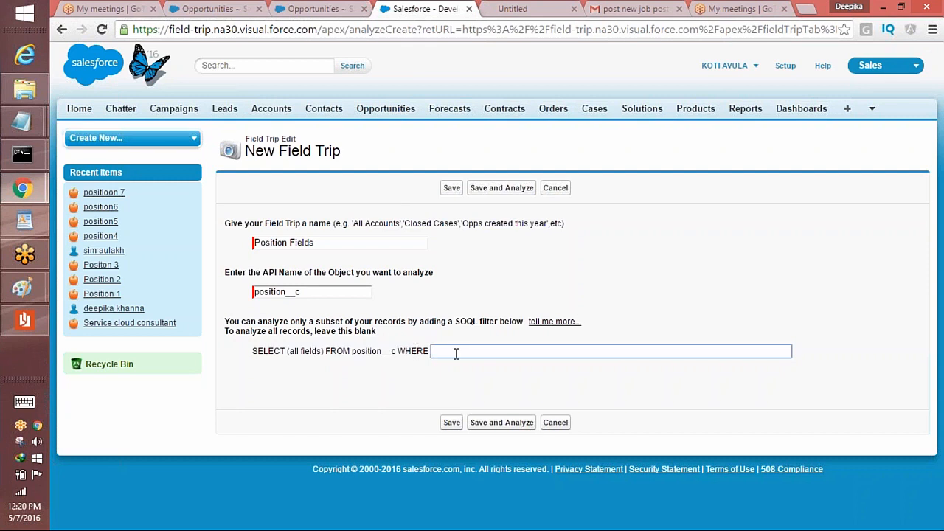
click(483, 426)
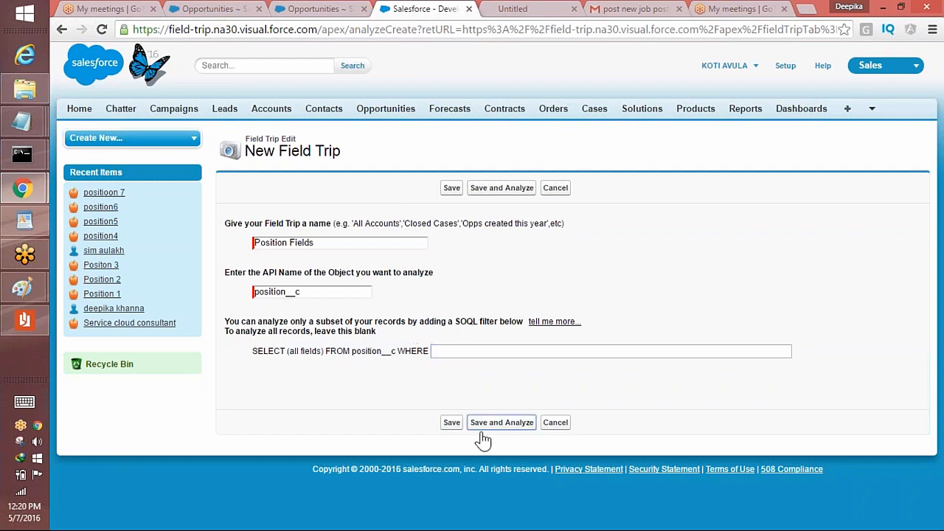
- Analyze Position Fields and review its results: 31 fields across 11 records
click(495, 429)
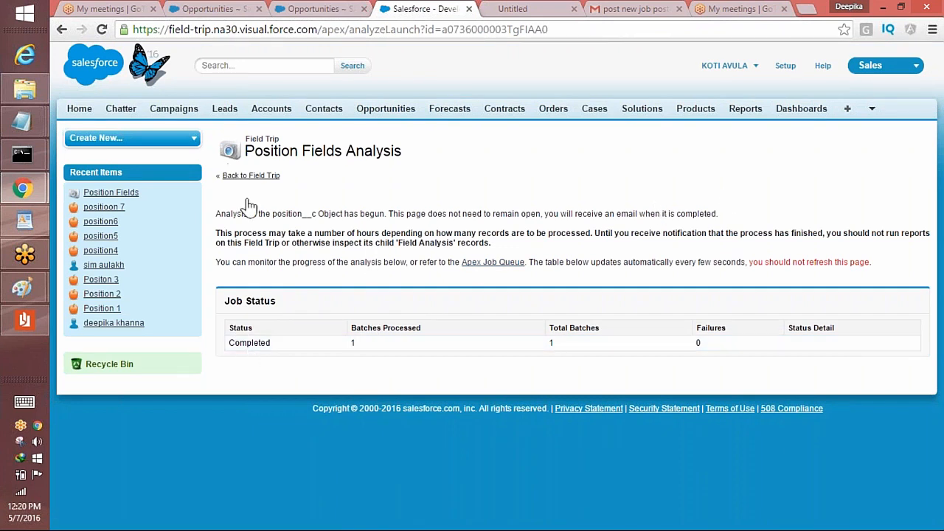
click(251, 176)
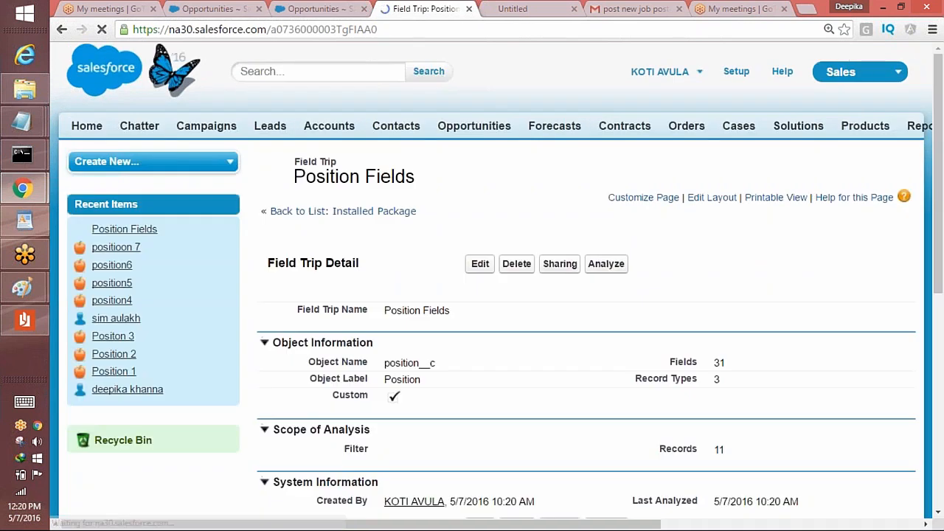
drag(937, 186, 937, 277)
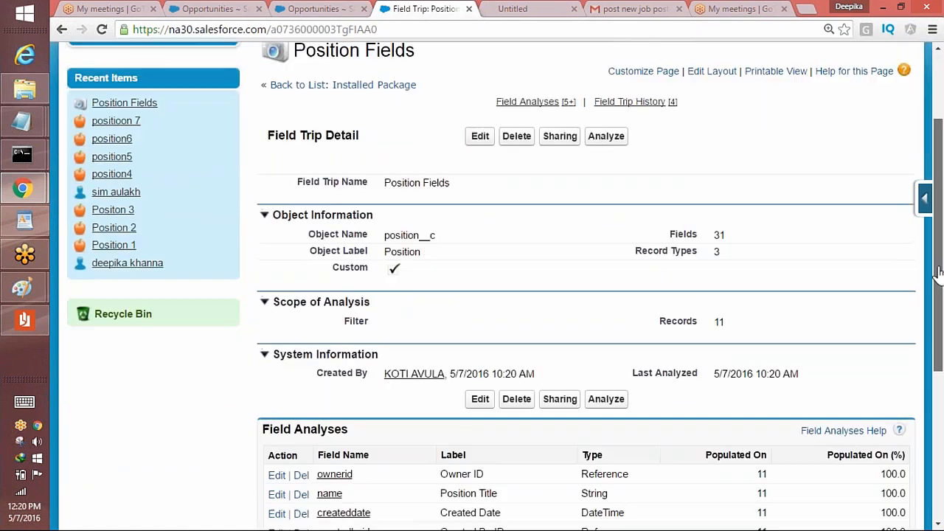
scroll(939, 273, up, 1)
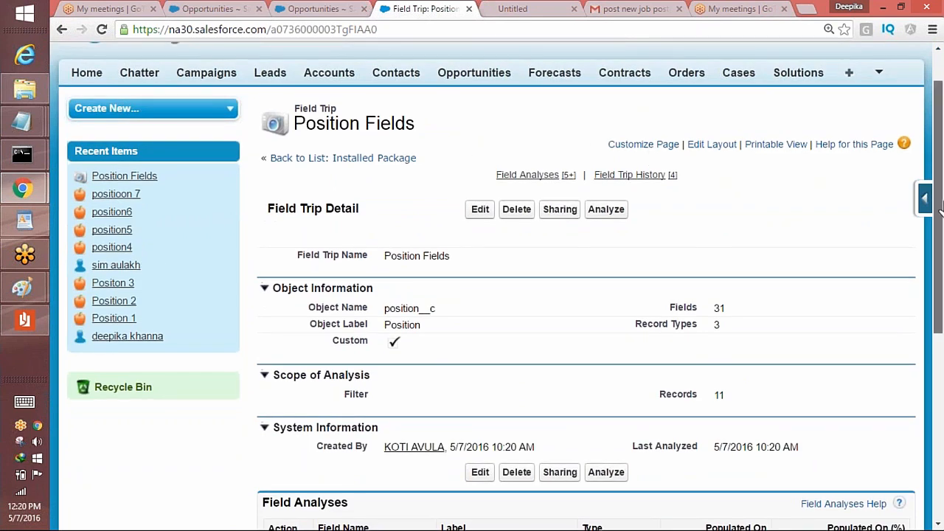
scroll(933, 244, down, 4)
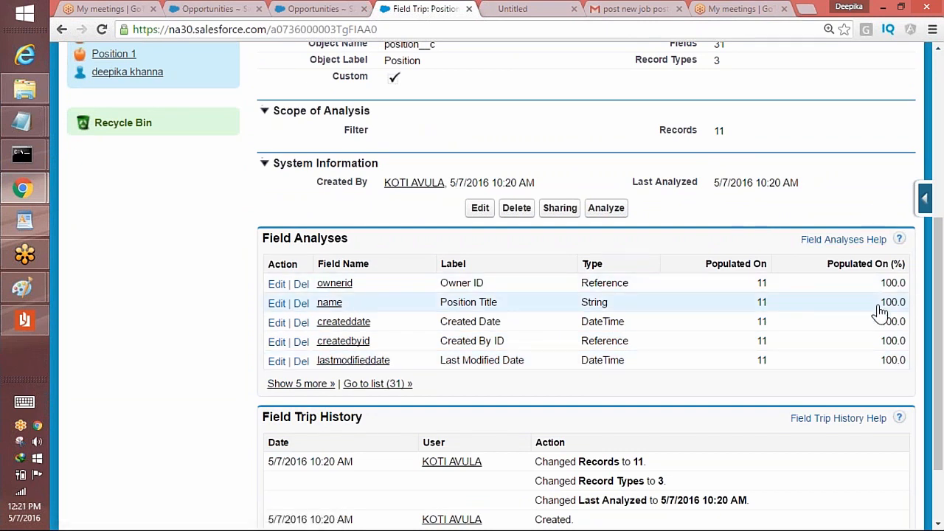
- Review all 31 Position Fields analyses, noting the fields with zero populated records
click(397, 384)
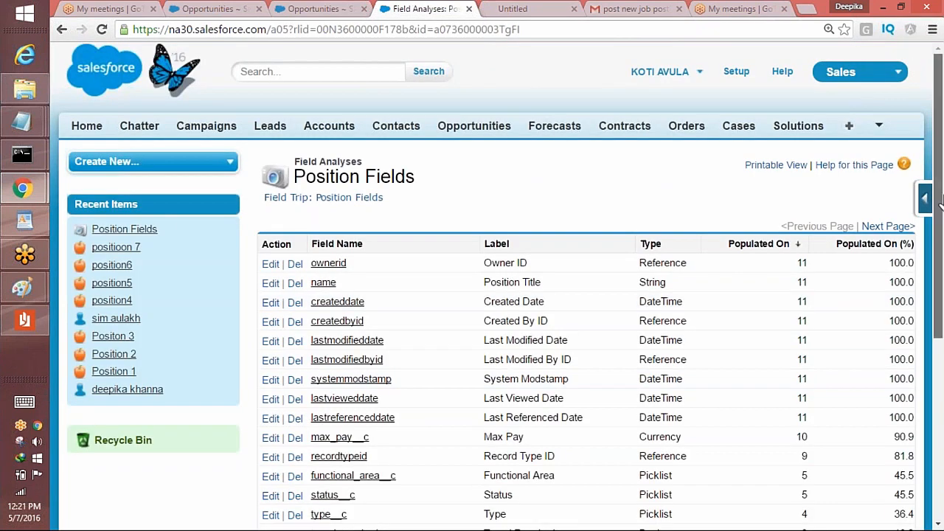
scroll(939, 201, down, 1)
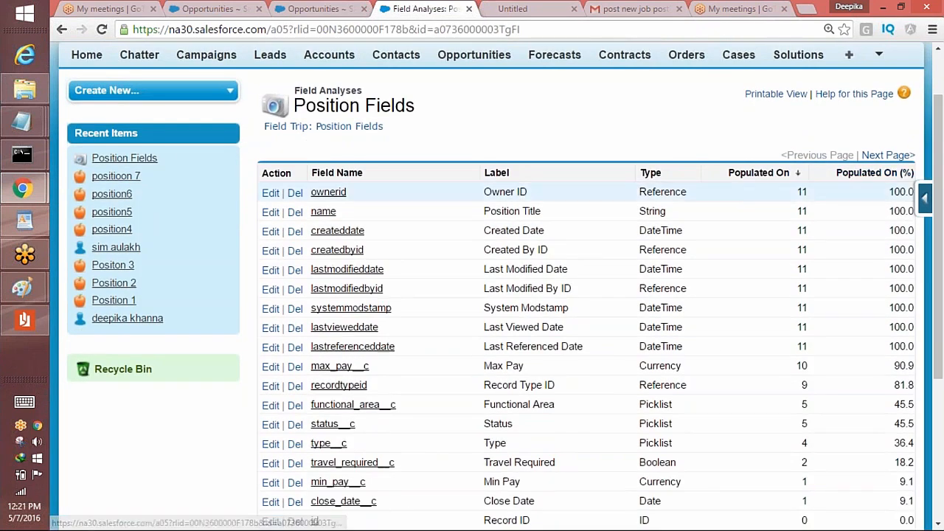
scroll(941, 299, down, 2)
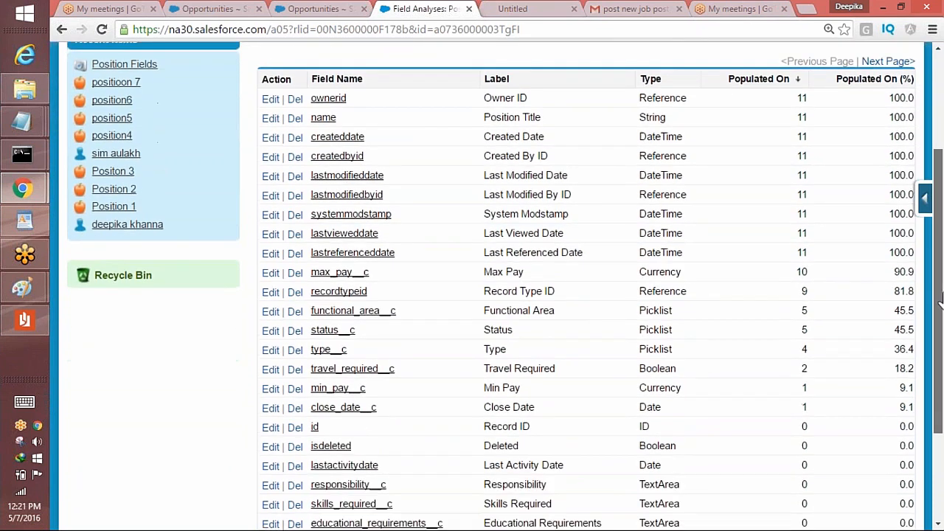
scroll(940, 299, down, 3)
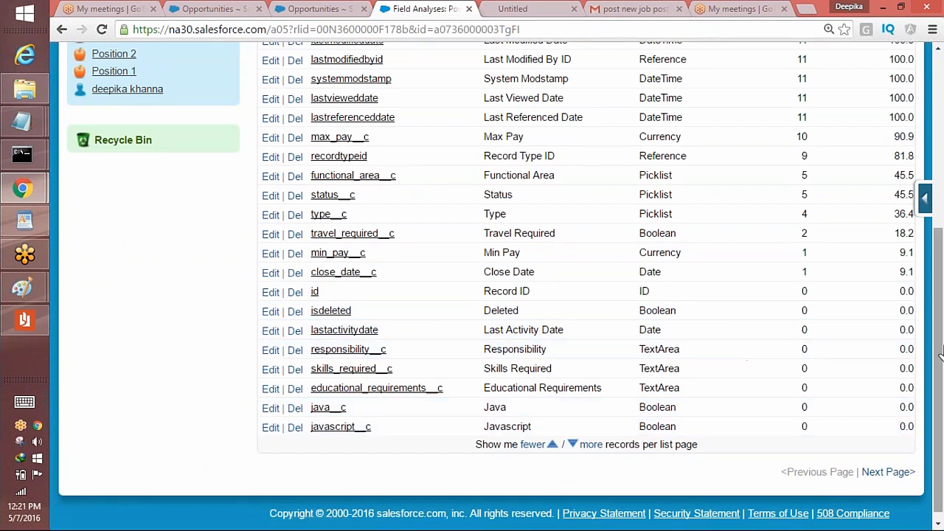
drag(909, 349, 913, 421)
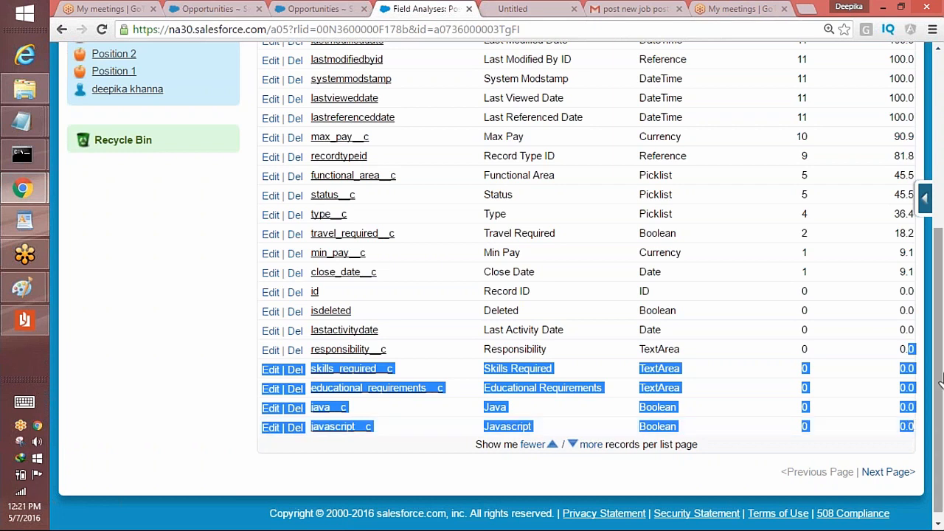
drag(939, 369, 935, 193)
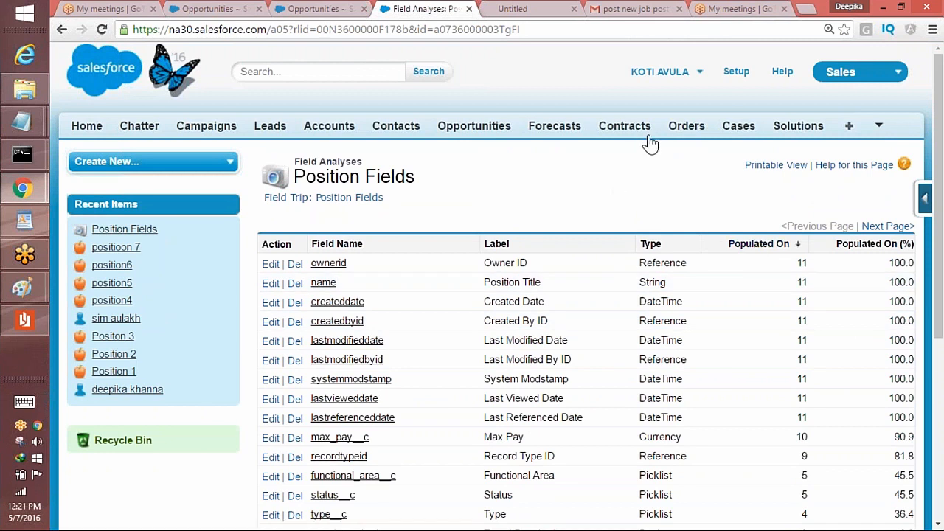
click(736, 72)
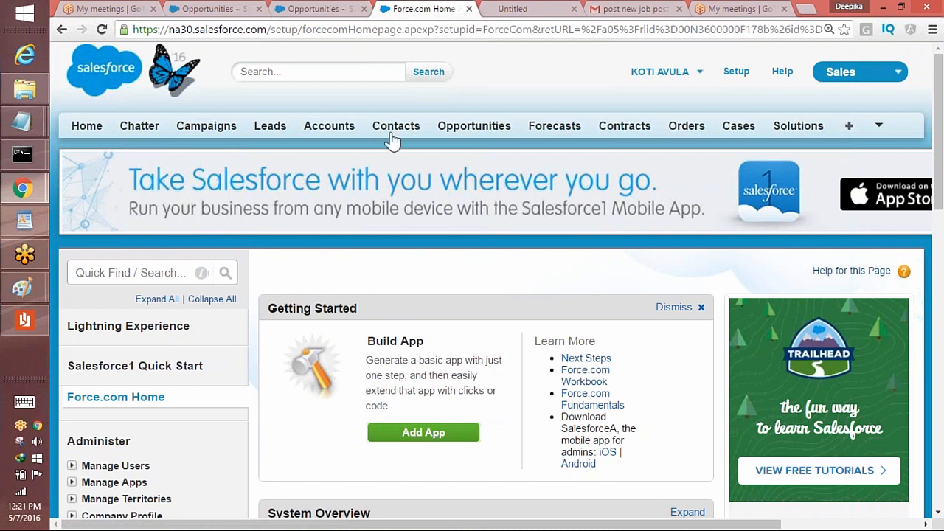
- Switch to the Marketing app and go to the Reports tab
click(117, 275)
text(r)
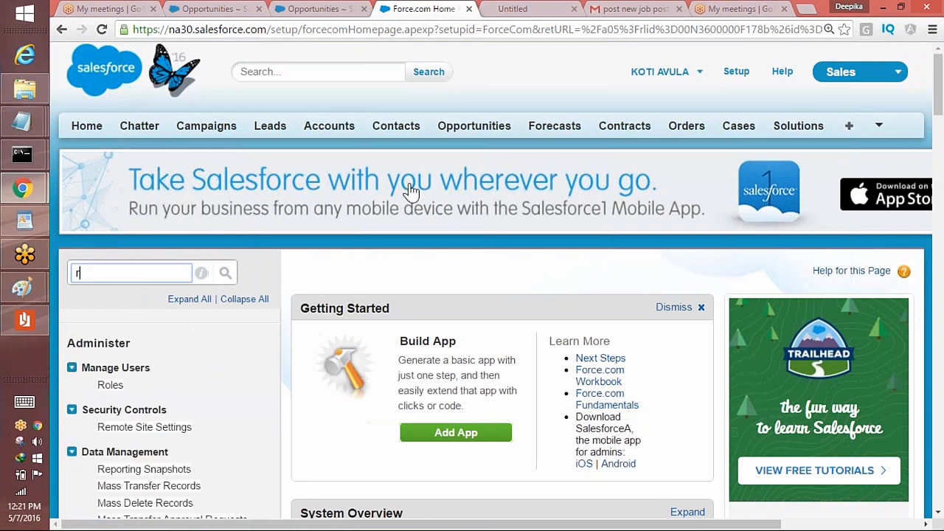
click(879, 130)
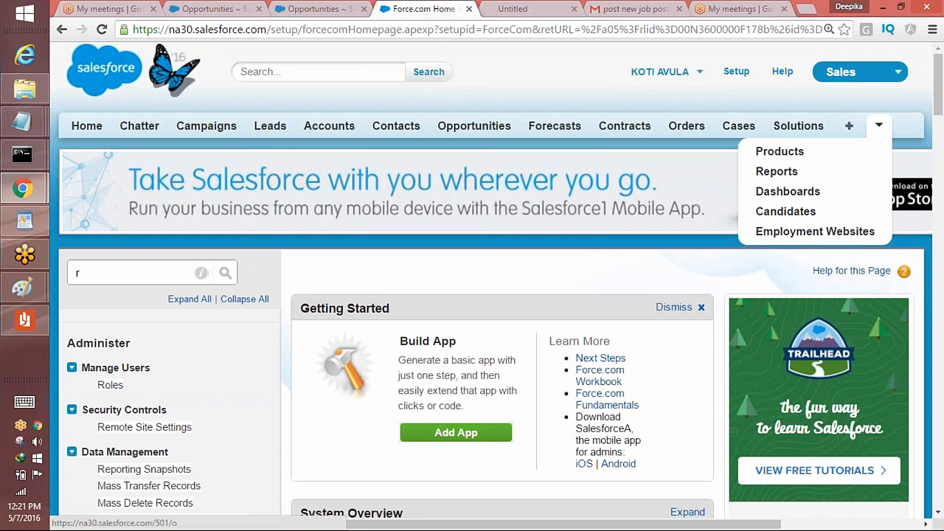
click(831, 75)
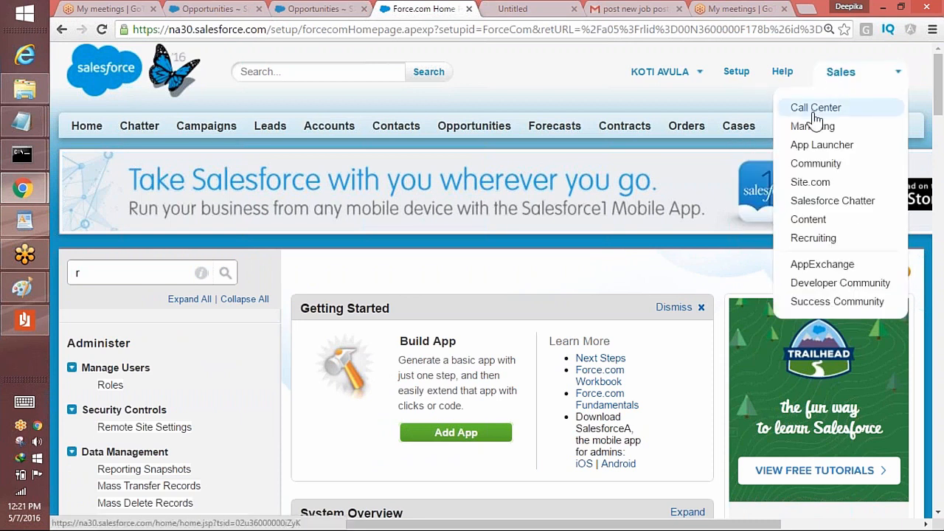
click(813, 127)
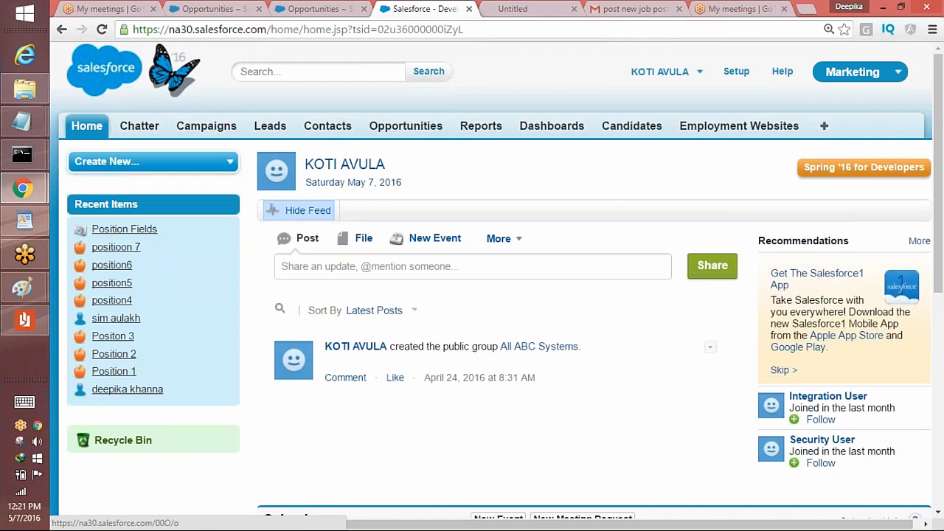
click(479, 126)
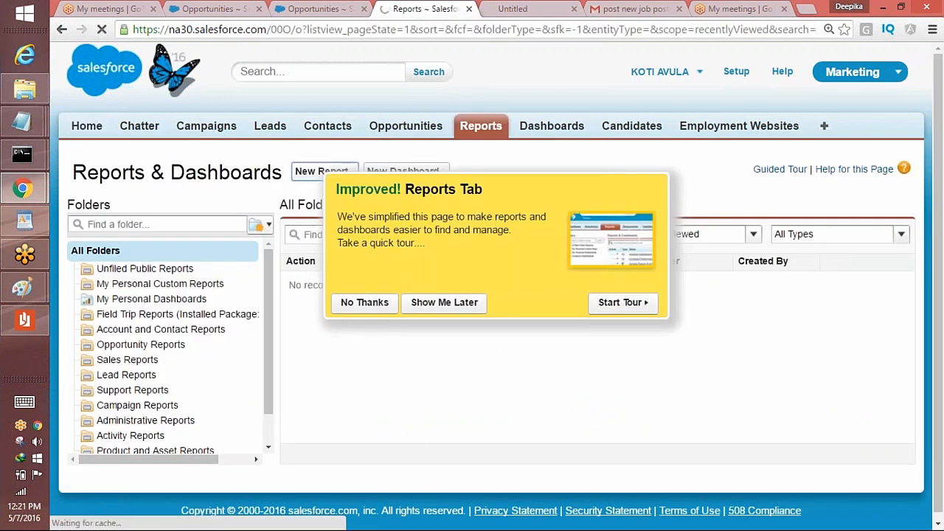
- Start a new report using the Field Trip report type under Other Reports
click(347, 171)
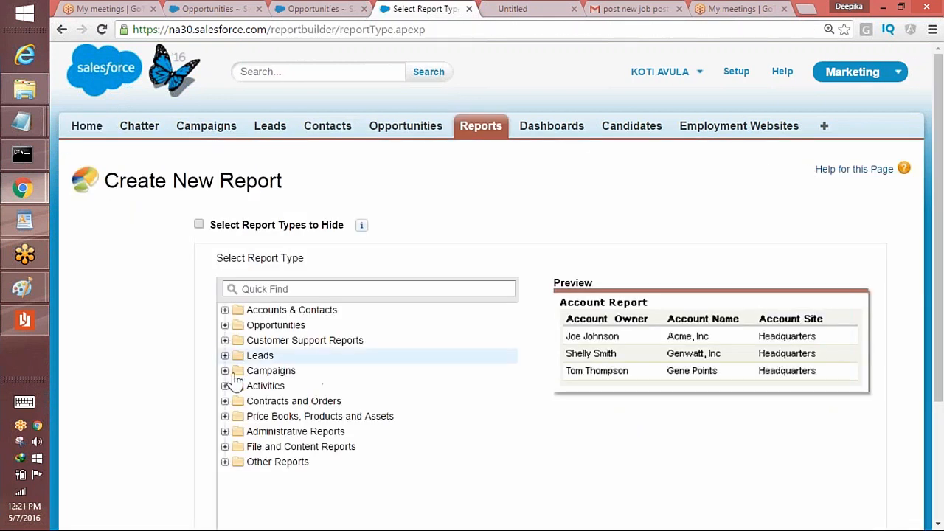
click(225, 463)
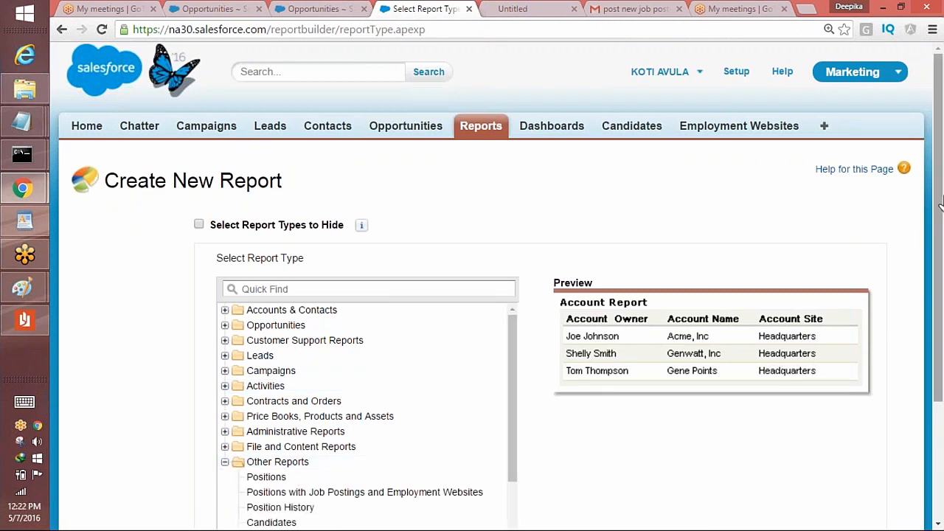
scroll(940, 126, down, 3)
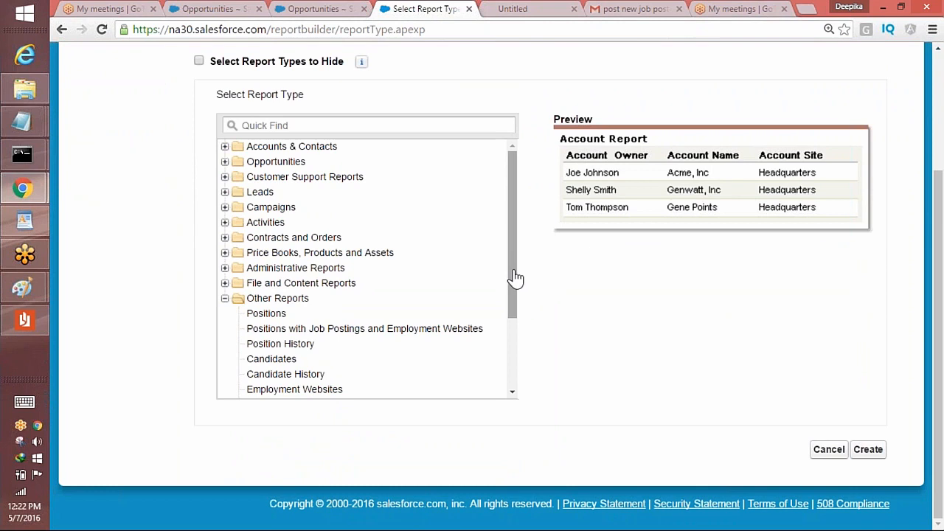
drag(515, 283, 509, 330)
drag(515, 295, 514, 354)
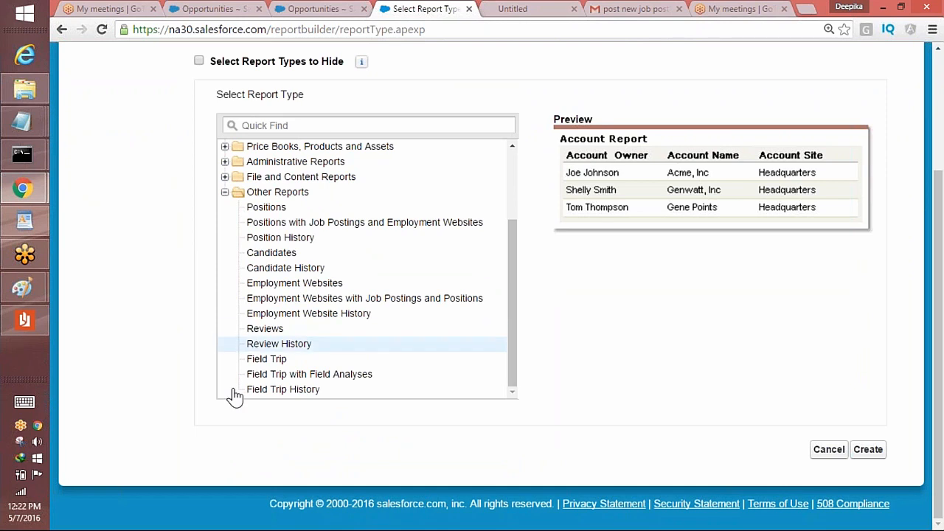
click(276, 361)
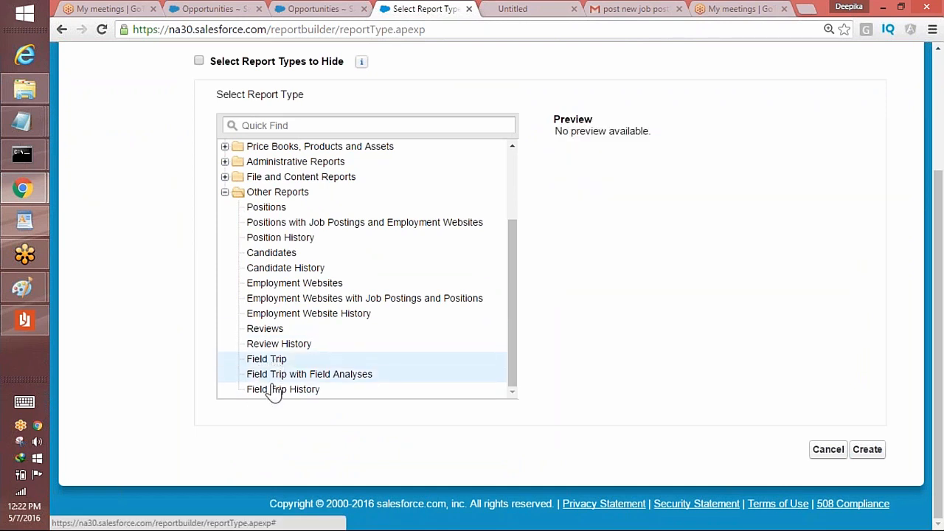
click(270, 375)
click(303, 390)
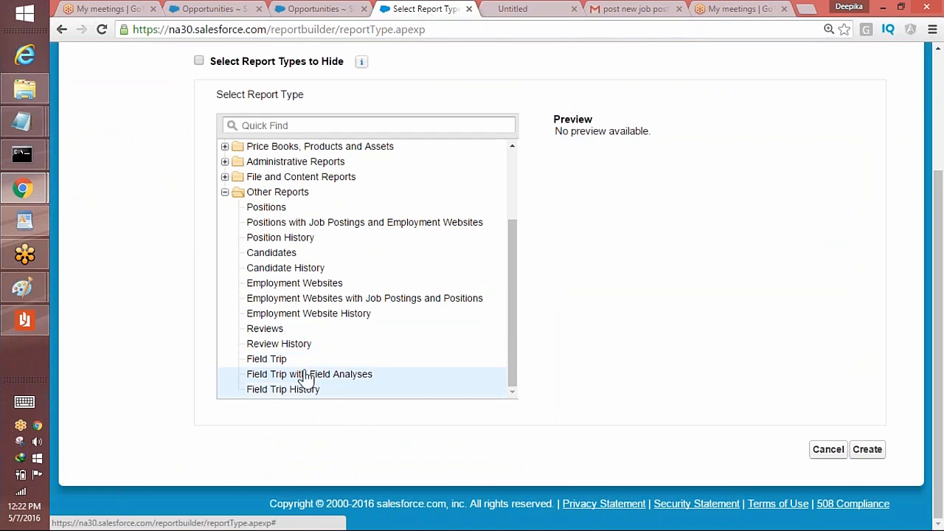
click(277, 362)
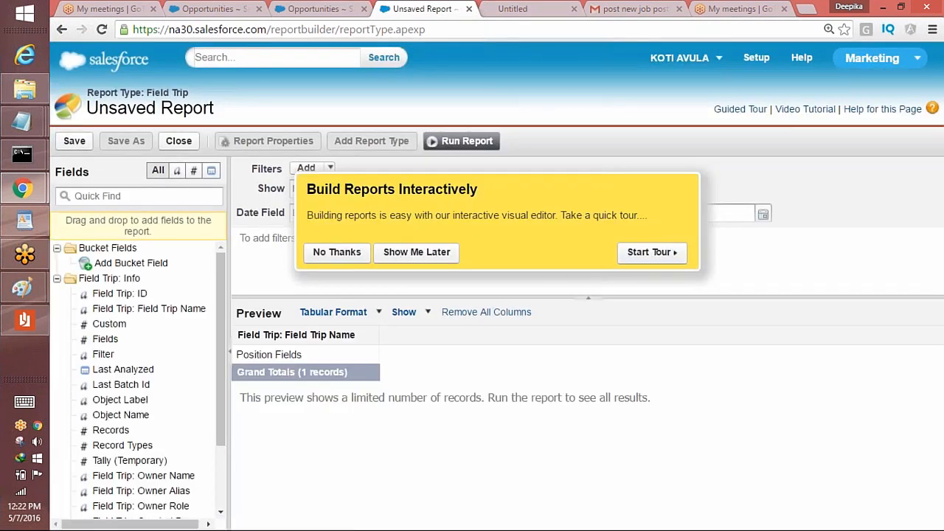
- Skip the guided tour and add the Fields column to the report preview
click(337, 252)
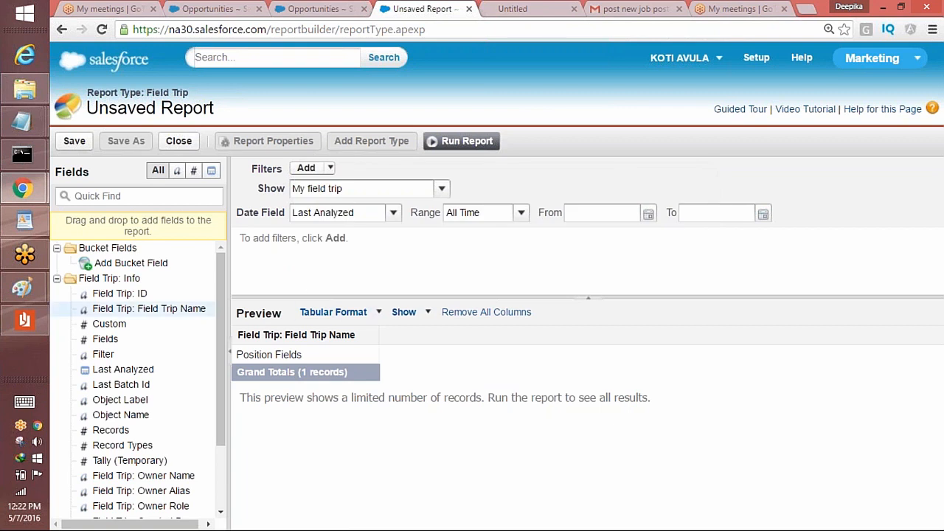
drag(221, 318, 217, 377)
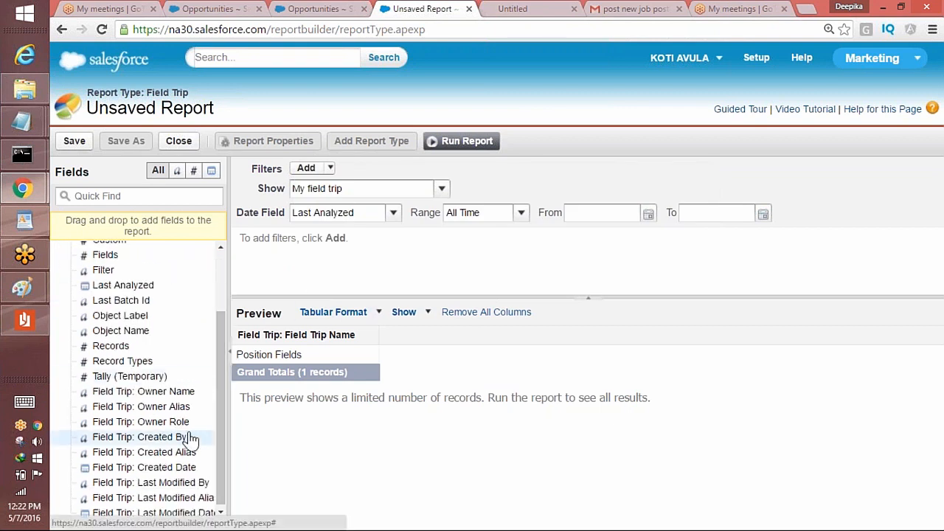
scroll(219, 443, up, 1)
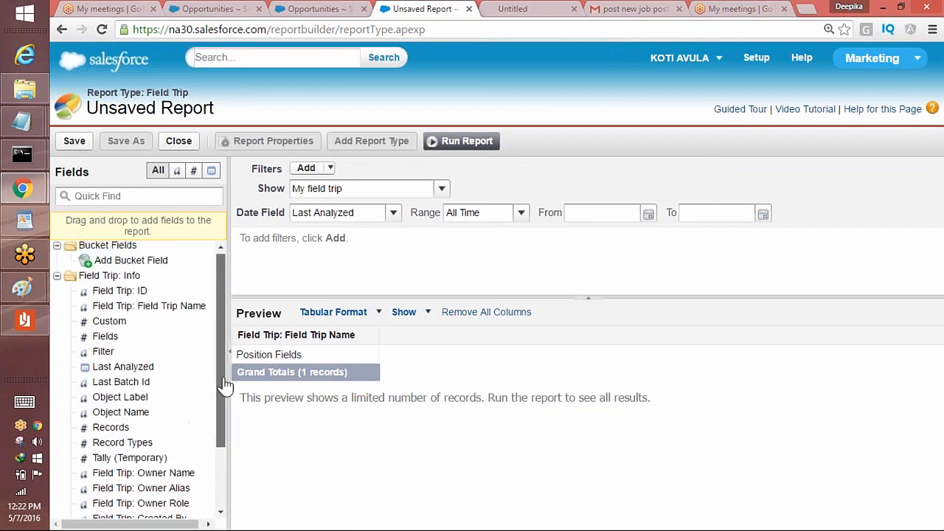
drag(121, 336, 391, 338)
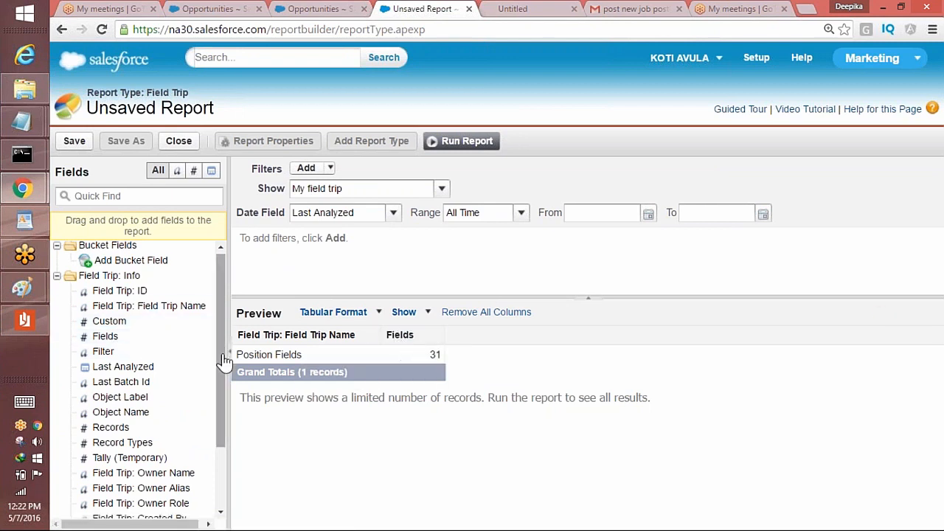
scroll(219, 413, down, 1)
drag(219, 413, 217, 317)
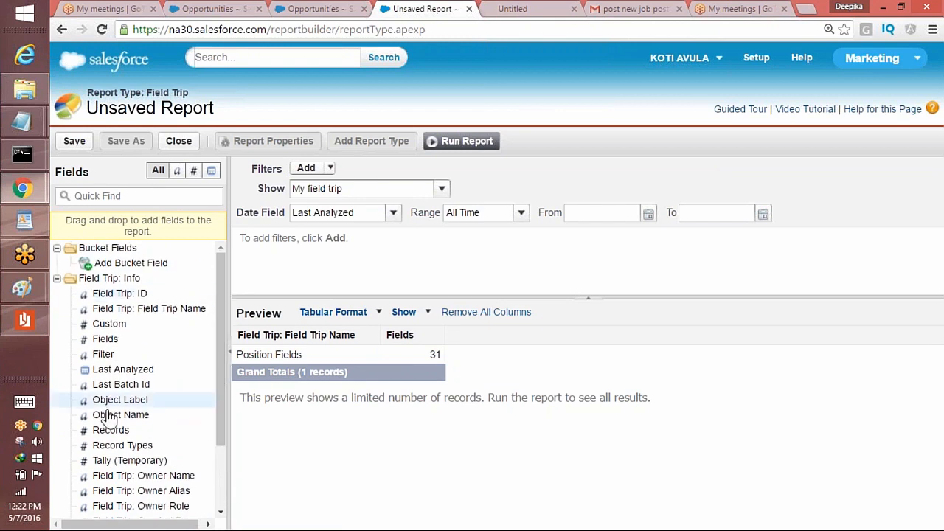
- Add a Field Trip Name filter row to the report
drag(125, 373, 490, 325)
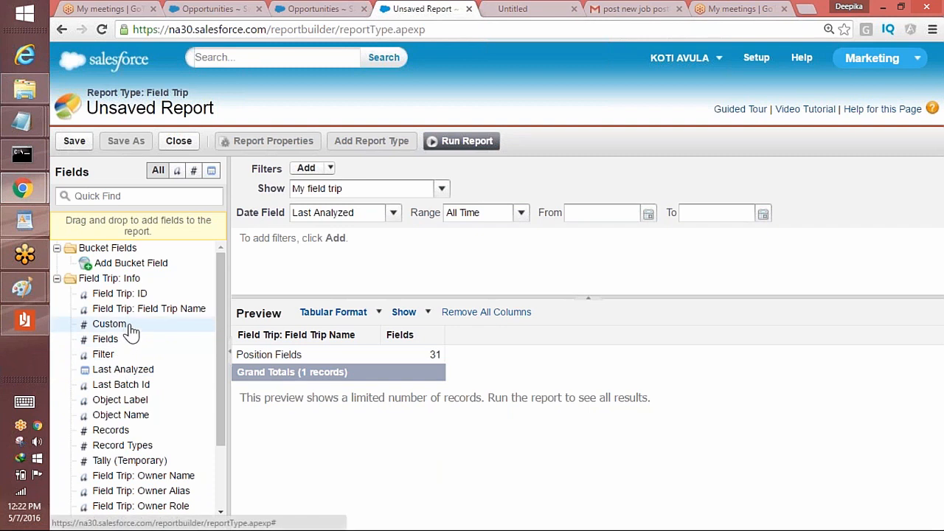
drag(148, 309, 430, 390)
drag(122, 312, 303, 288)
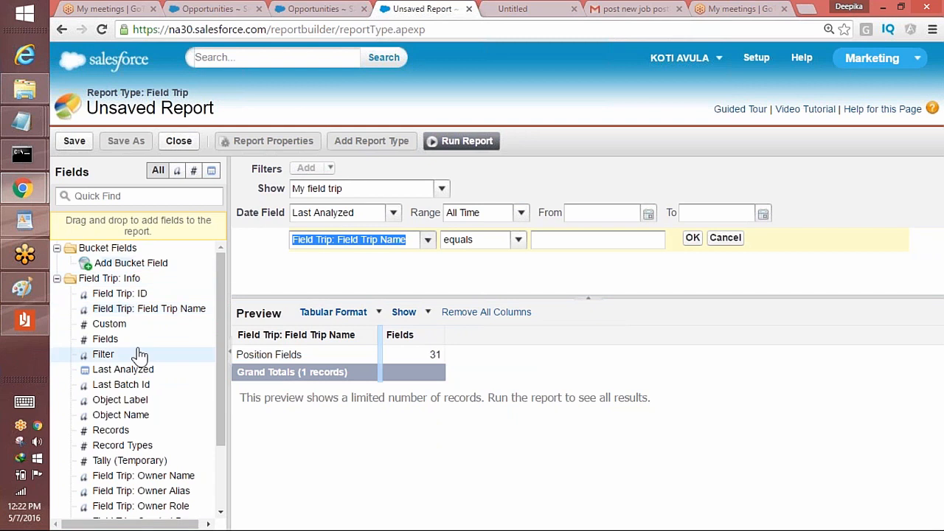
drag(222, 378, 211, 482)
- Go back and create a new report of type Field Trip with Field Analyses
click(62, 30)
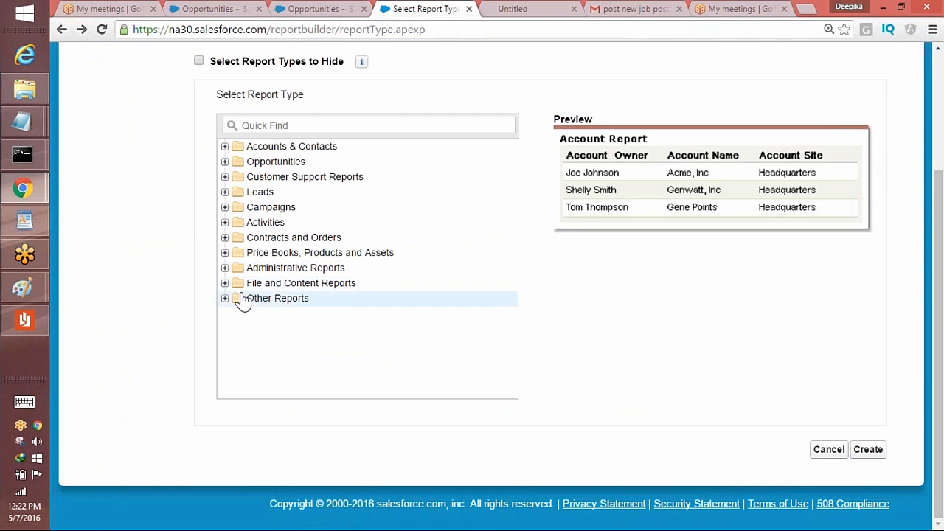
click(225, 395)
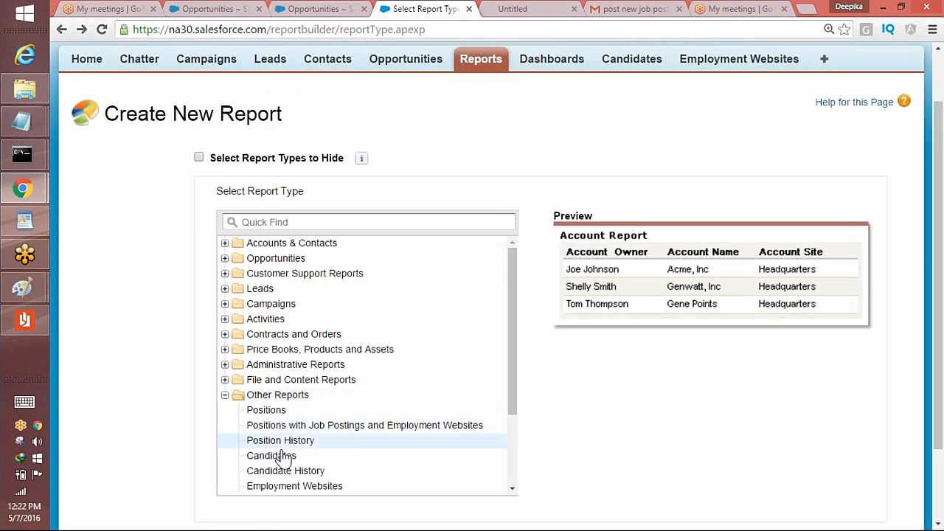
drag(517, 386, 512, 455)
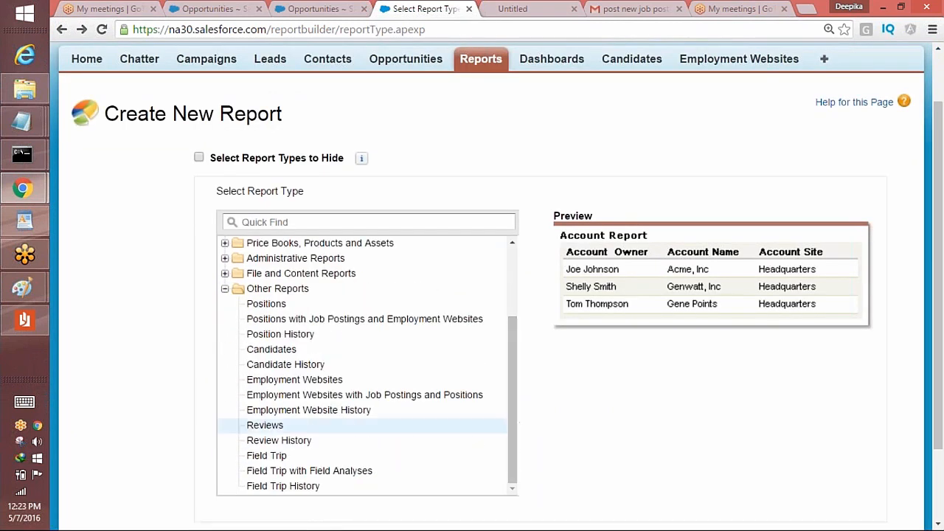
click(289, 472)
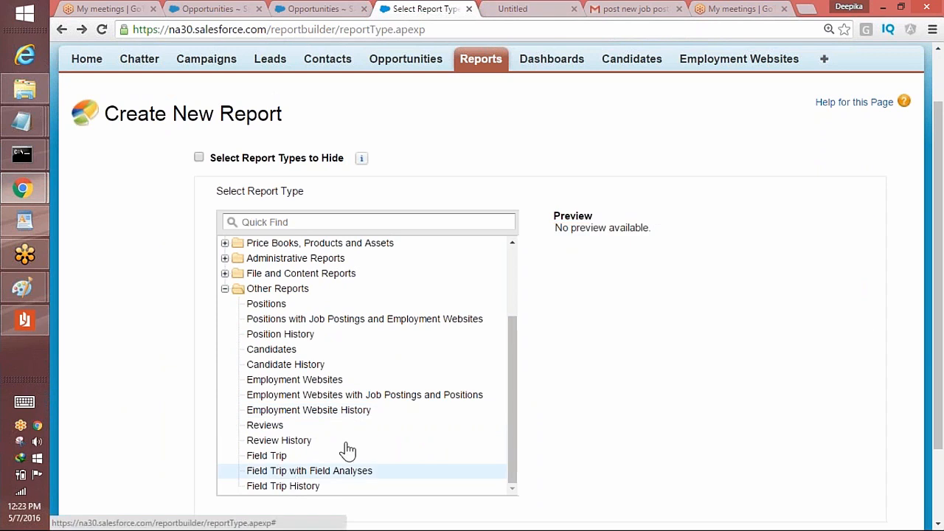
scroll(936, 295, down, 2)
click(868, 449)
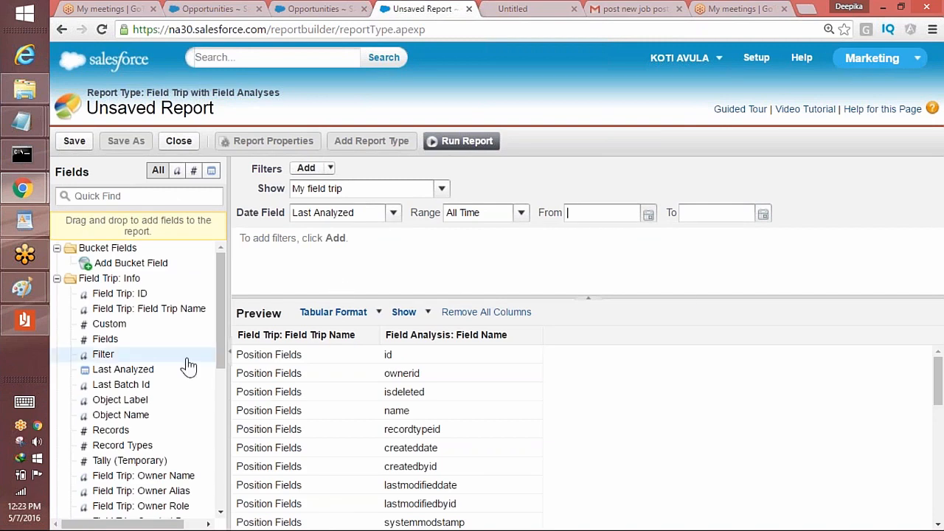
- Add the Populated On (%) column, sort it ascending, and run the report
drag(220, 363, 221, 461)
drag(131, 429, 520, 369)
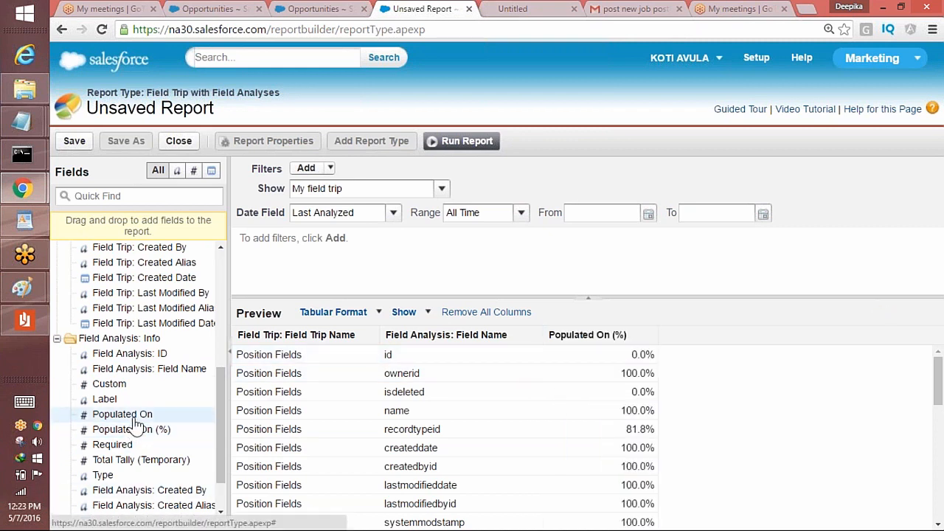
drag(134, 419, 692, 344)
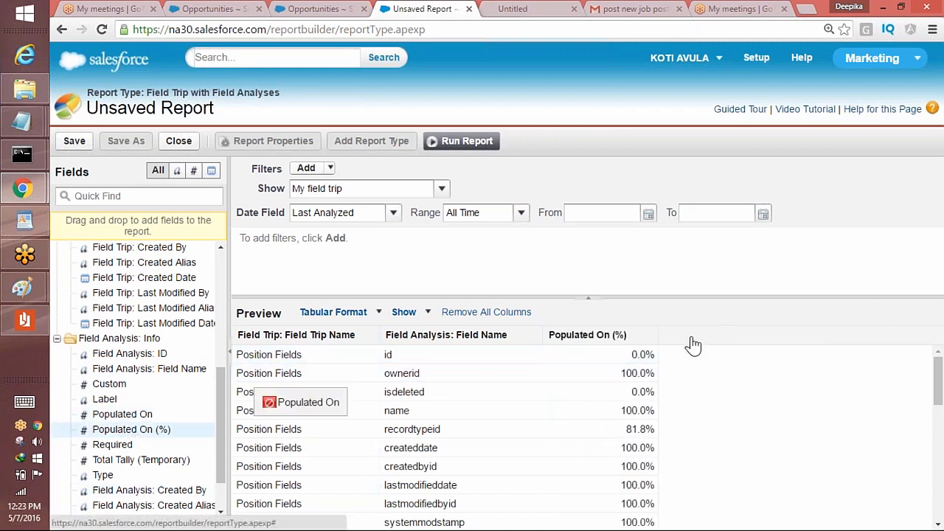
click(651, 336)
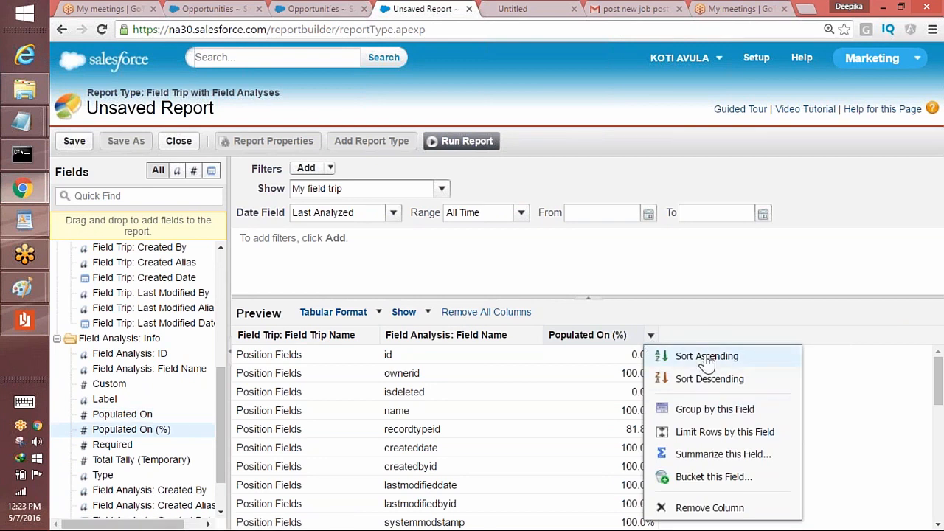
click(706, 357)
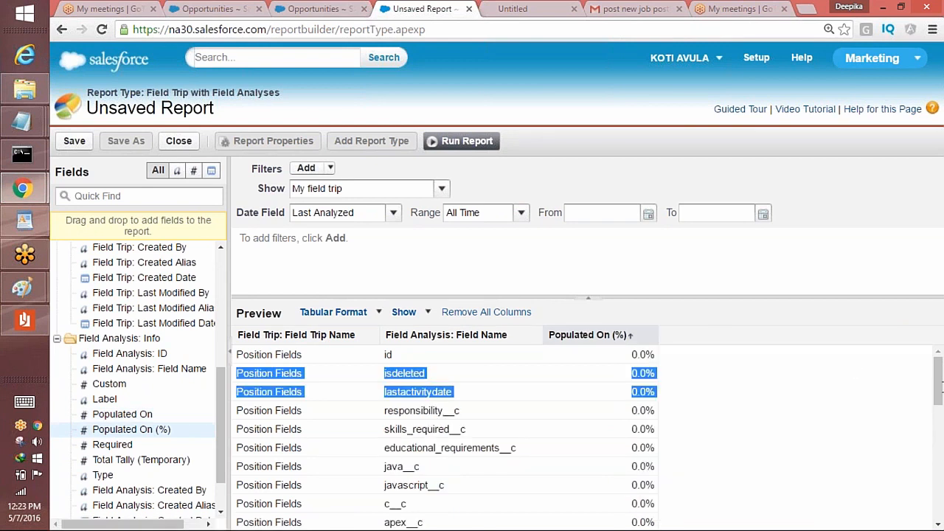
drag(940, 374, 938, 490)
click(465, 141)
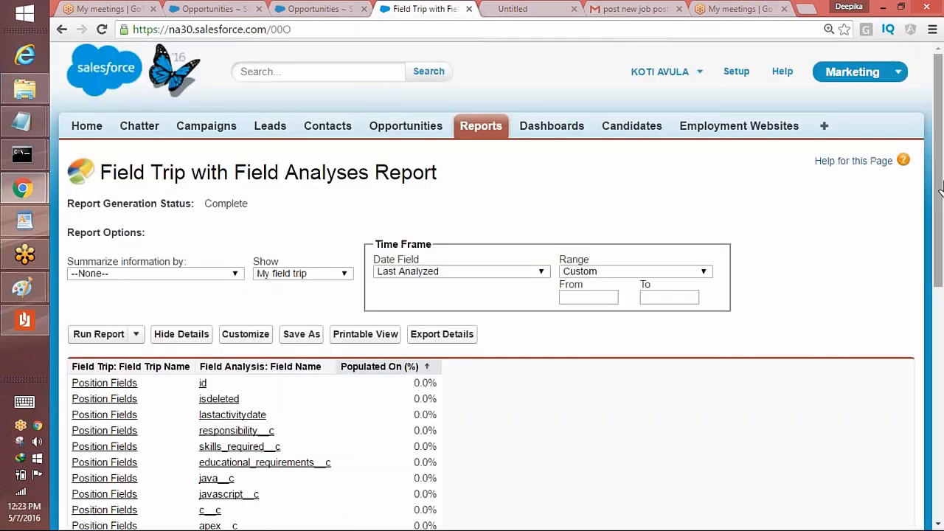
mouse_move(941, 189)
mouse_down()
mouse_move(936, 386)
mouse_move(938, 184)
mouse_up()
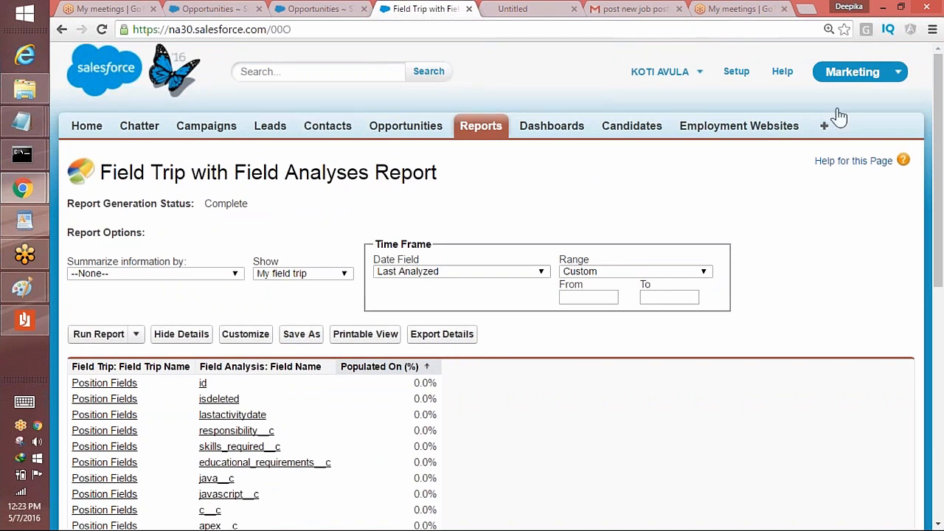
click(897, 73)
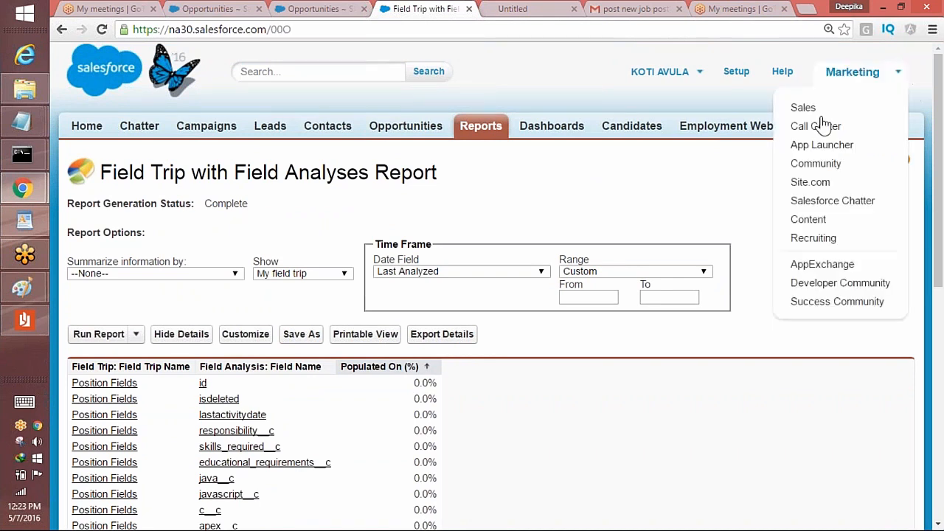
- Close the app list and go to the Field Trip page via All Tabs
click(811, 237)
click(825, 128)
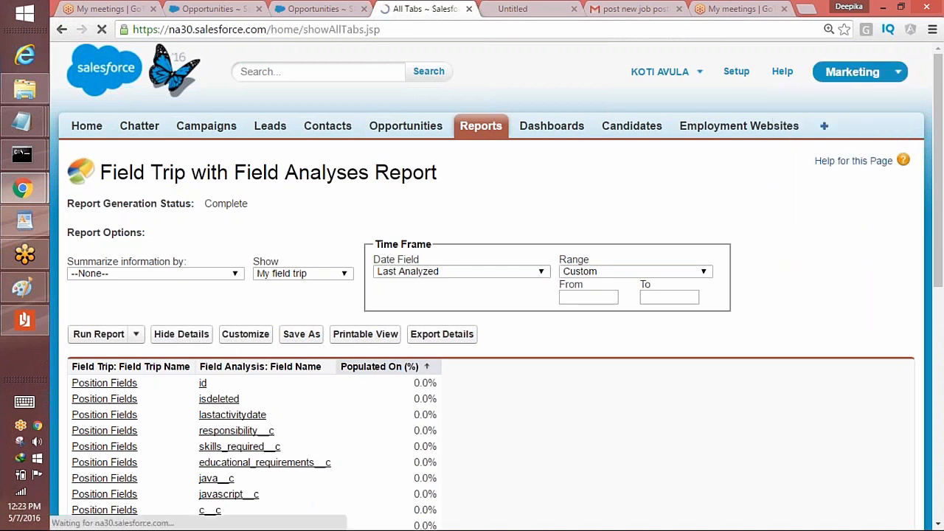
drag(916, 208, 939, 354)
click(860, 329)
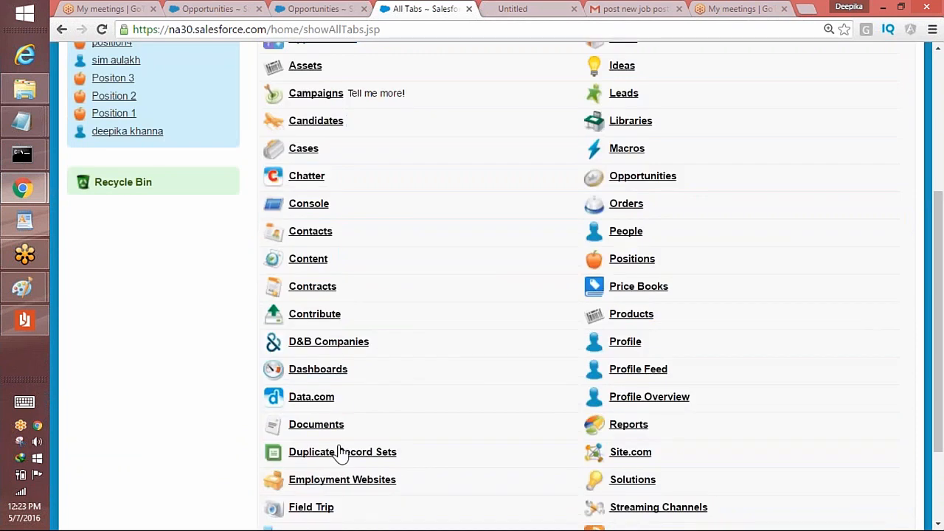
click(325, 505)
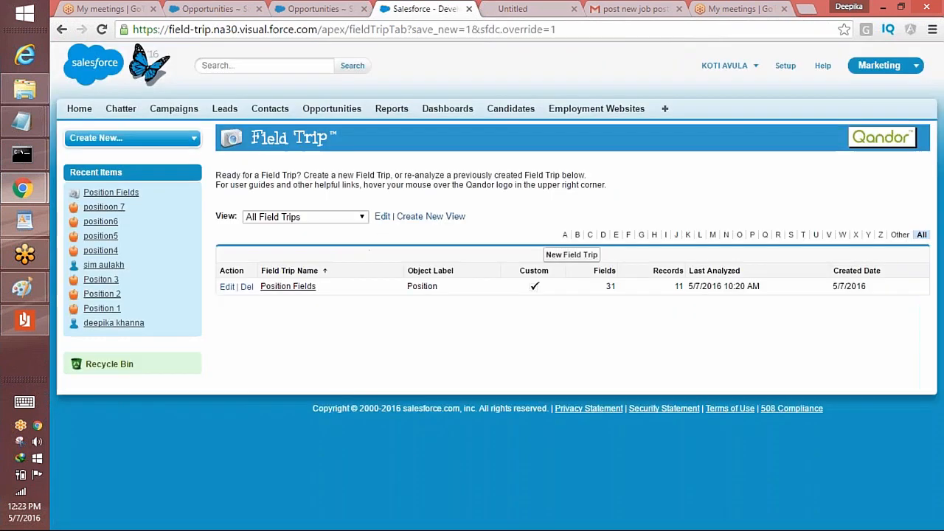
- Create the Field Trip 'candidate fields' on candidate__c, save it, and run Analyze
click(555, 255)
text(c)
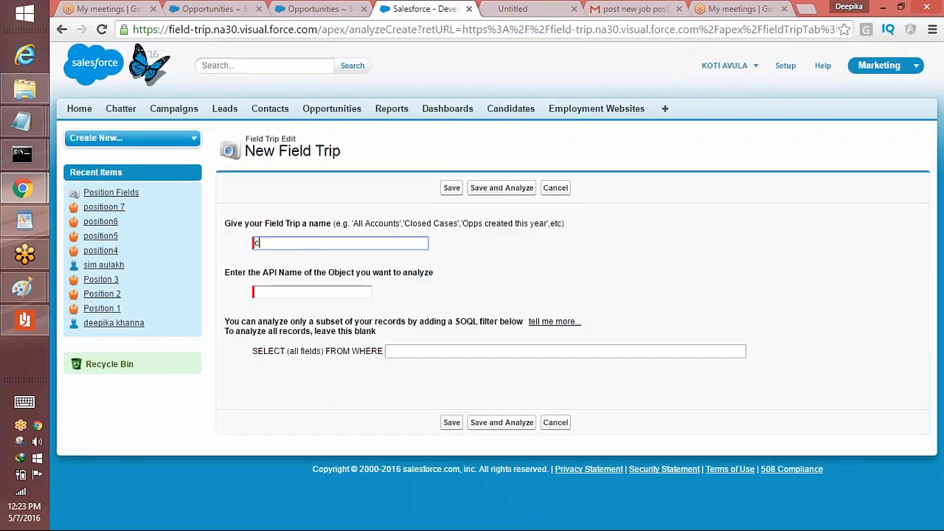
text(andidate f)
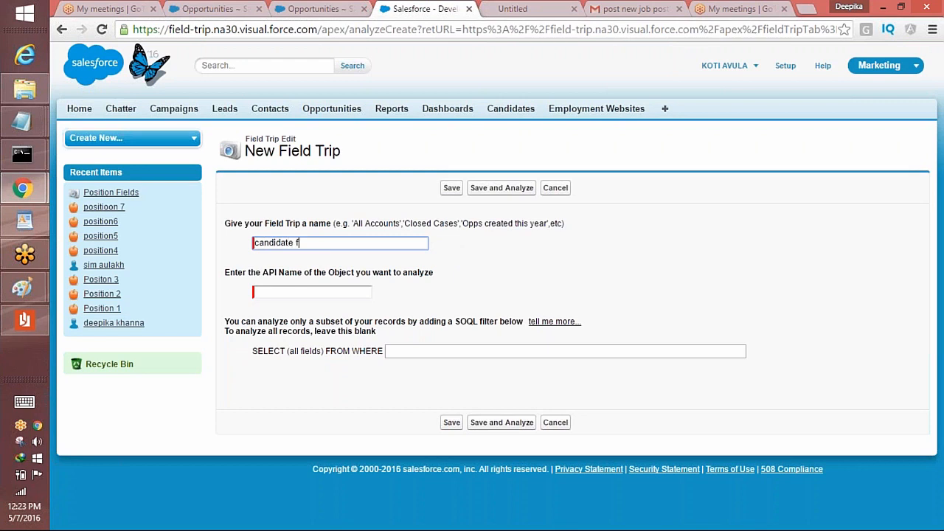
text(ields)
key(Tab)
text(cand)
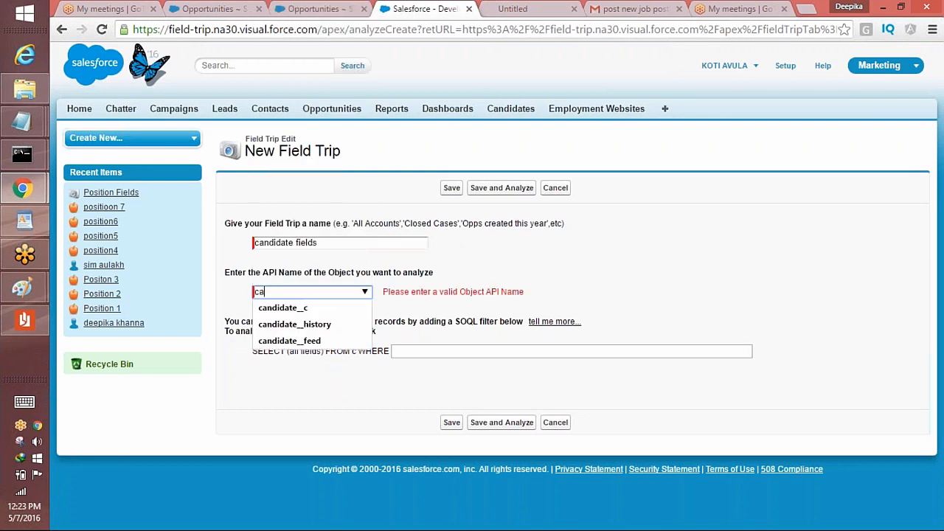
click(299, 310)
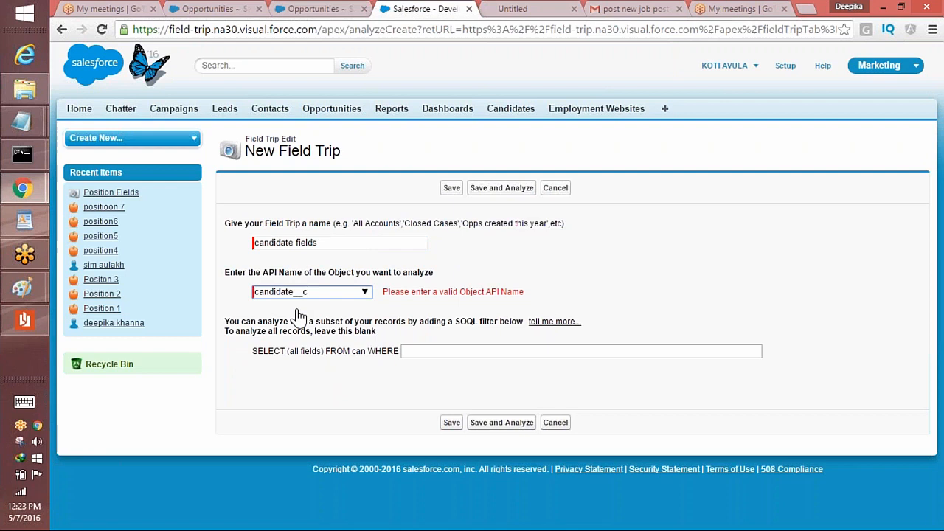
click(453, 424)
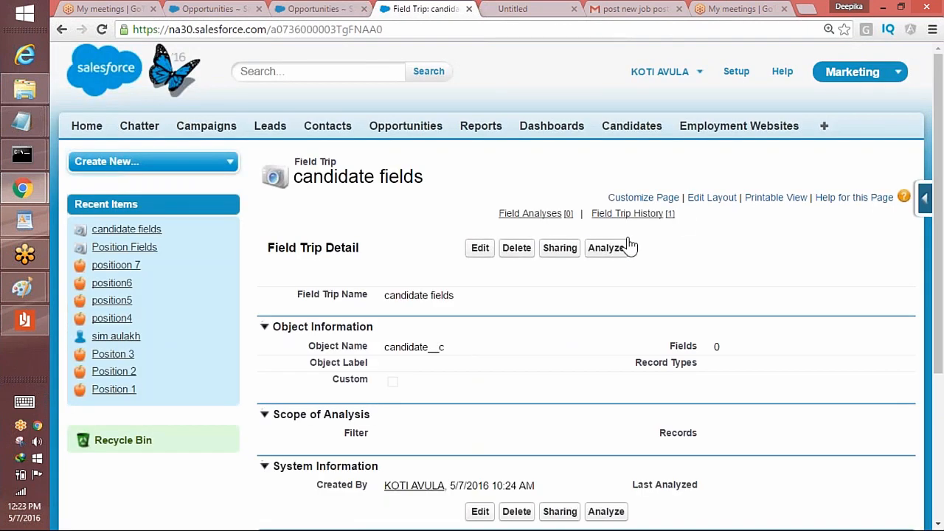
click(629, 247)
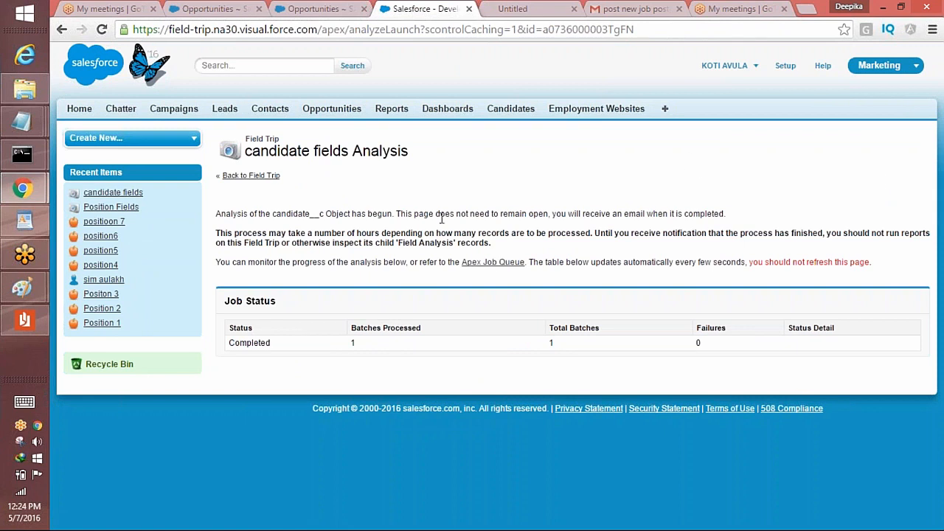
- Review the full list of 29 candidate field analyses, then go to Setup
click(242, 177)
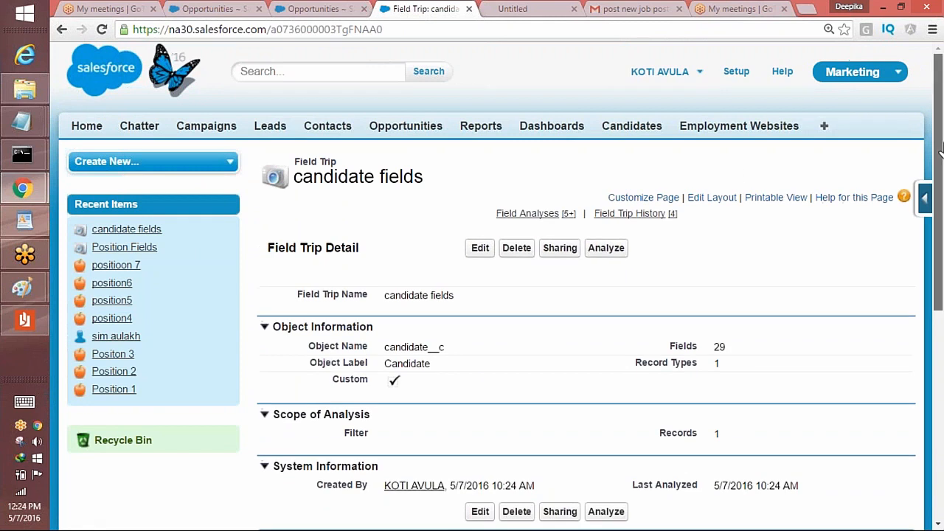
scroll(915, 371, down, 5)
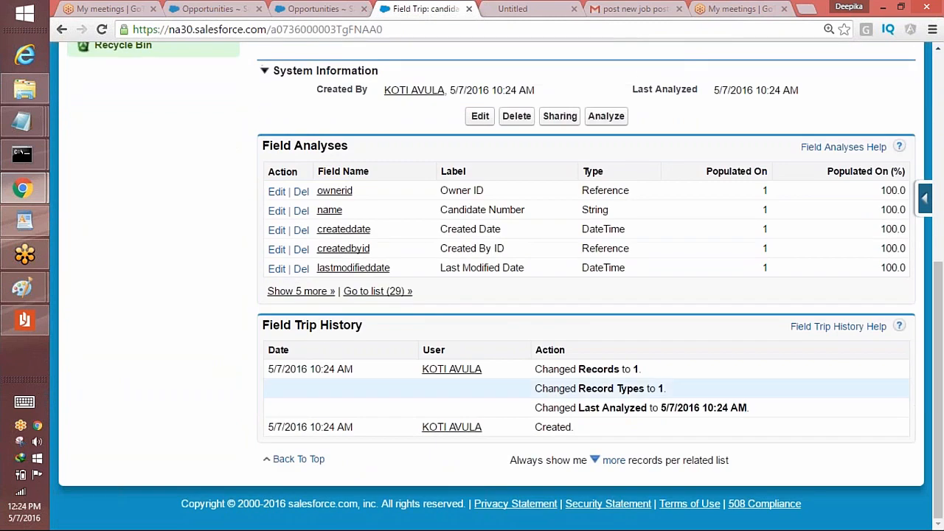
click(394, 295)
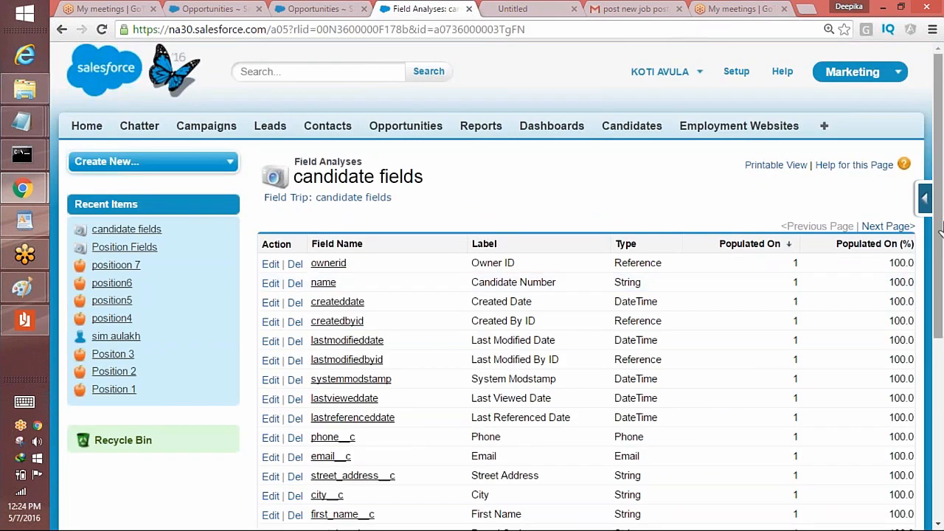
drag(940, 231, 940, 144)
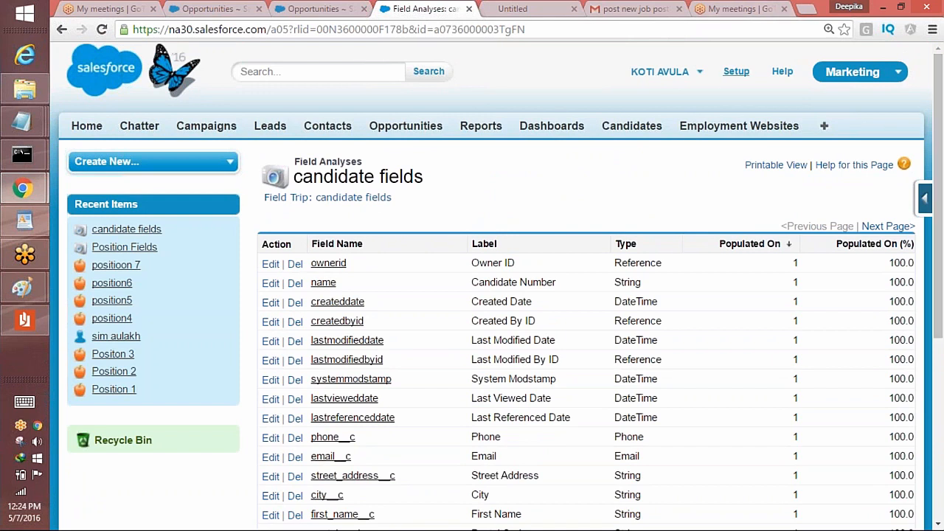
click(736, 71)
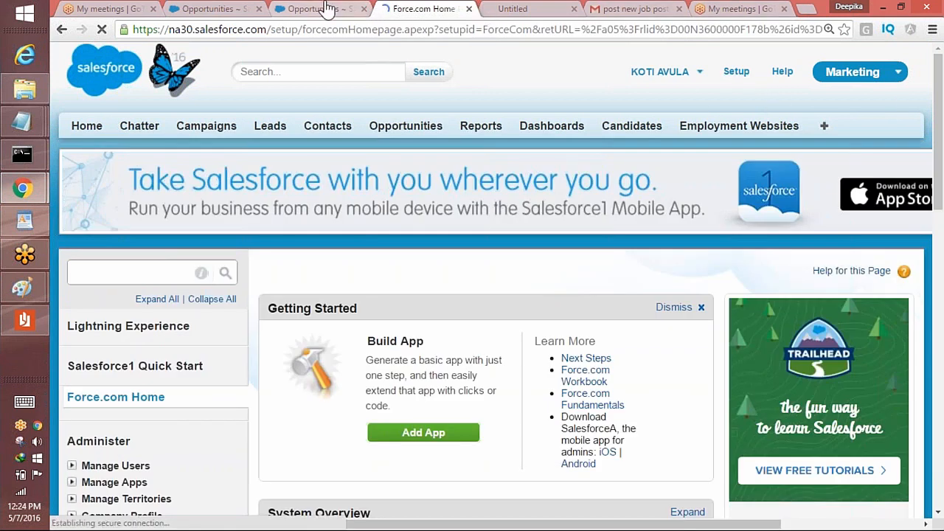
- Open the Chatter feed from the app menu and start a Chatter post
click(890, 74)
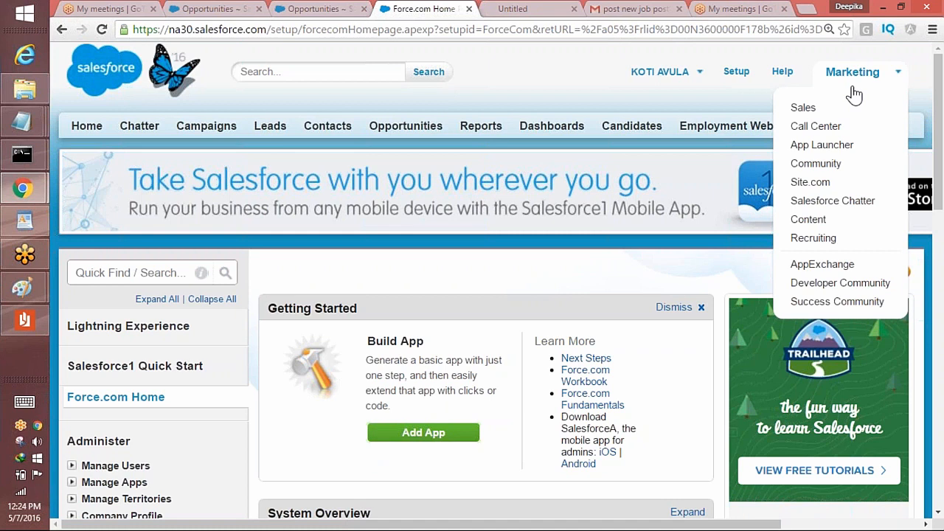
click(129, 125)
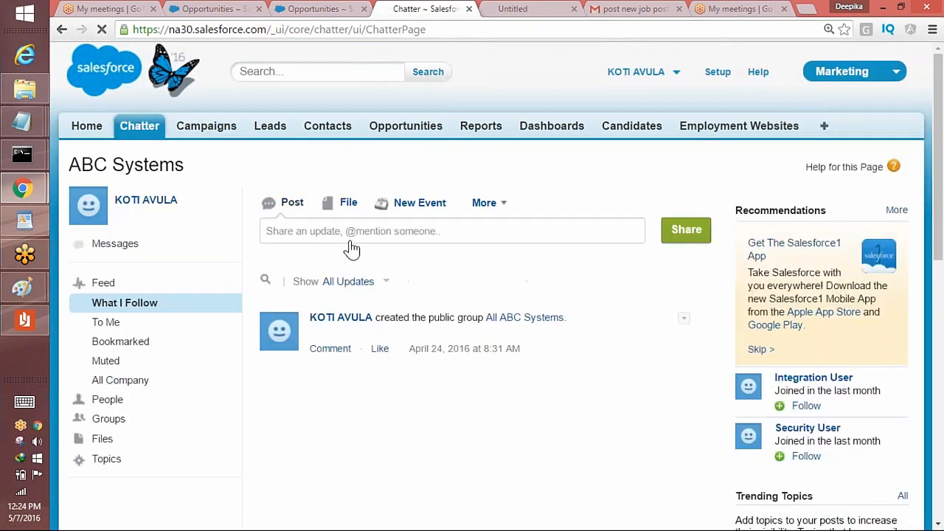
click(349, 245)
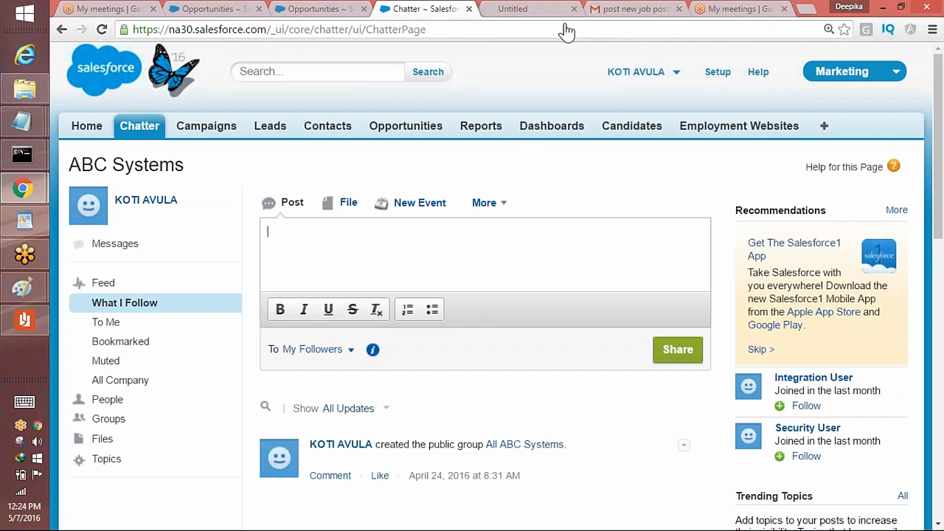
- Return to the Chatter tab and launch AppExchange from the app menu
click(344, 8)
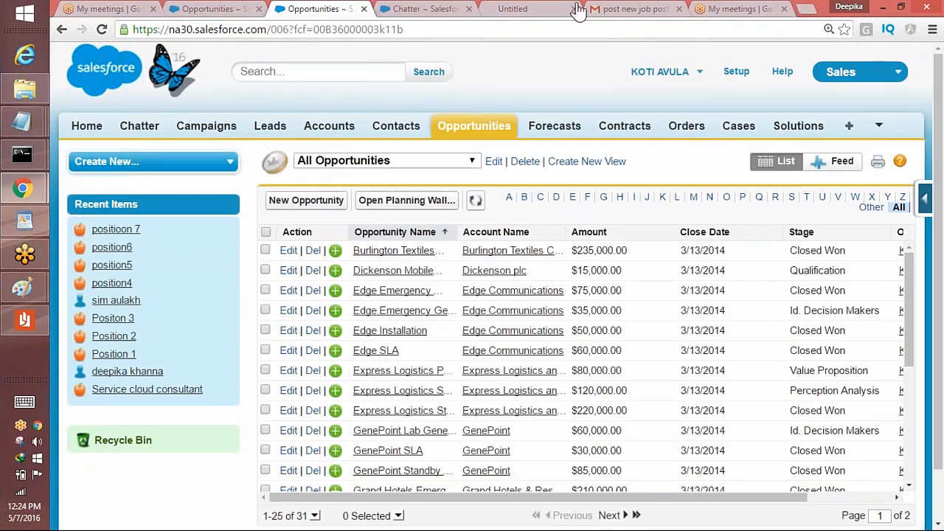
click(458, 8)
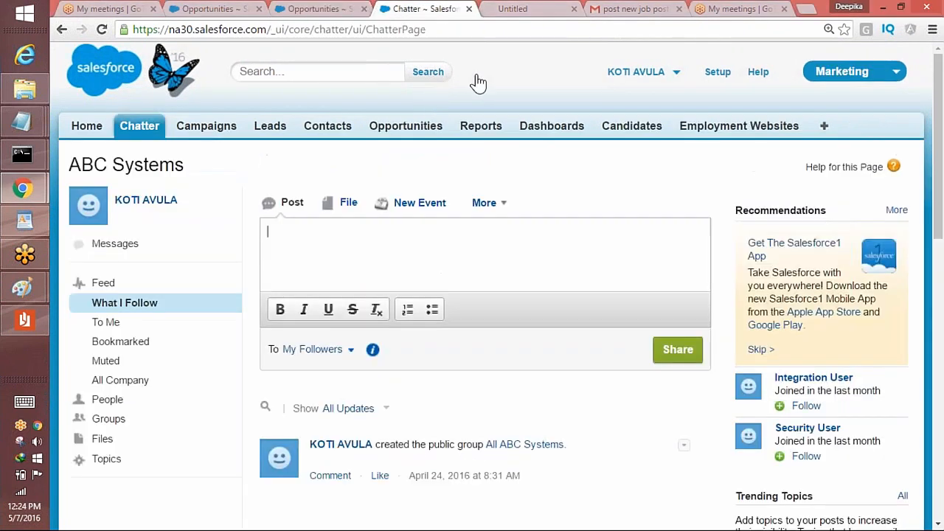
click(537, 8)
click(413, 9)
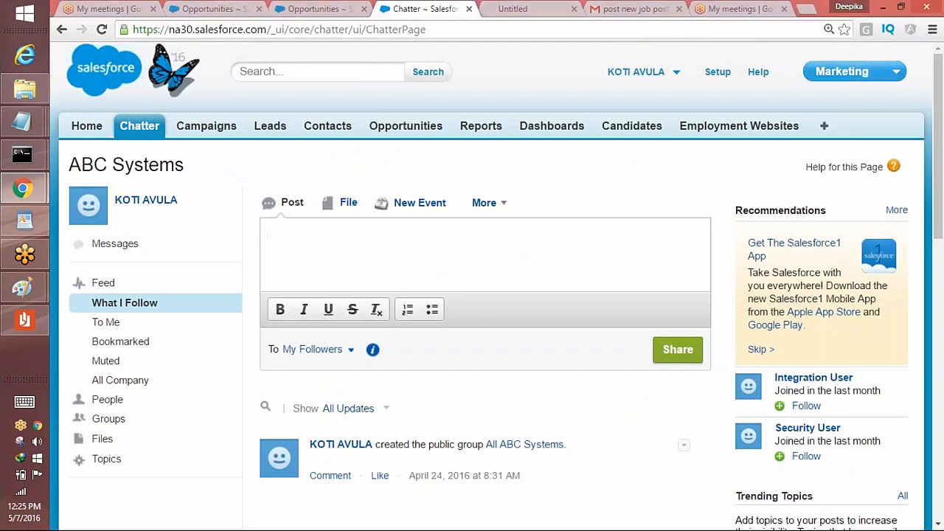
click(864, 71)
click(829, 256)
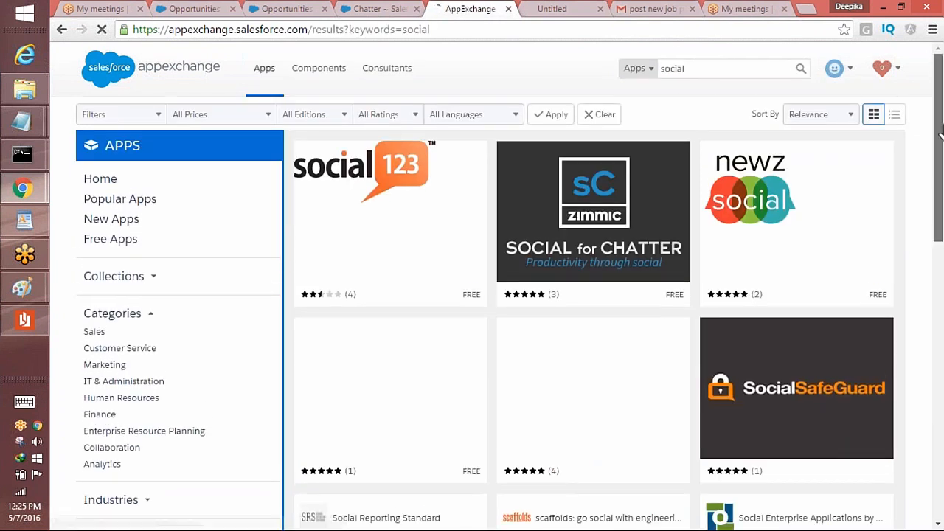
- Search AppExchange for 'facebook salesforce' and open the Salesforce for Twitter and Facebook listing
drag(941, 125, 787, 63)
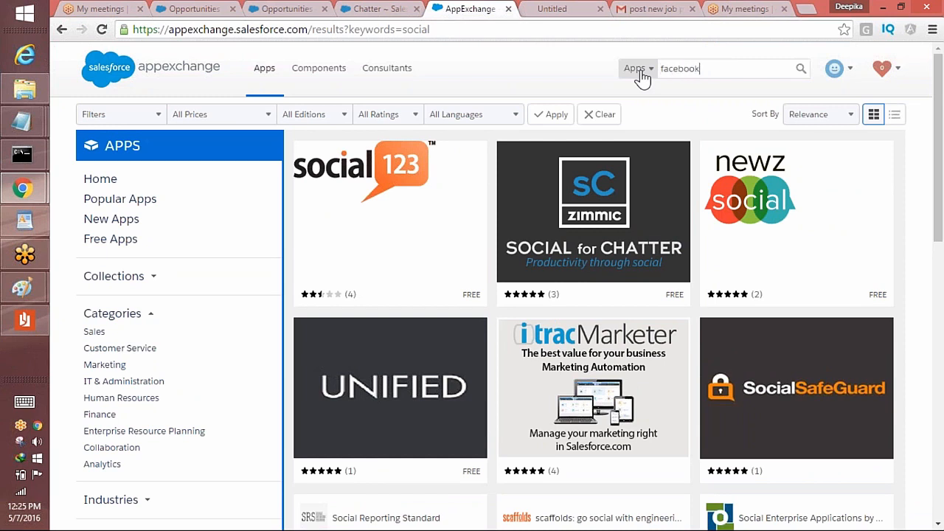
key(Return)
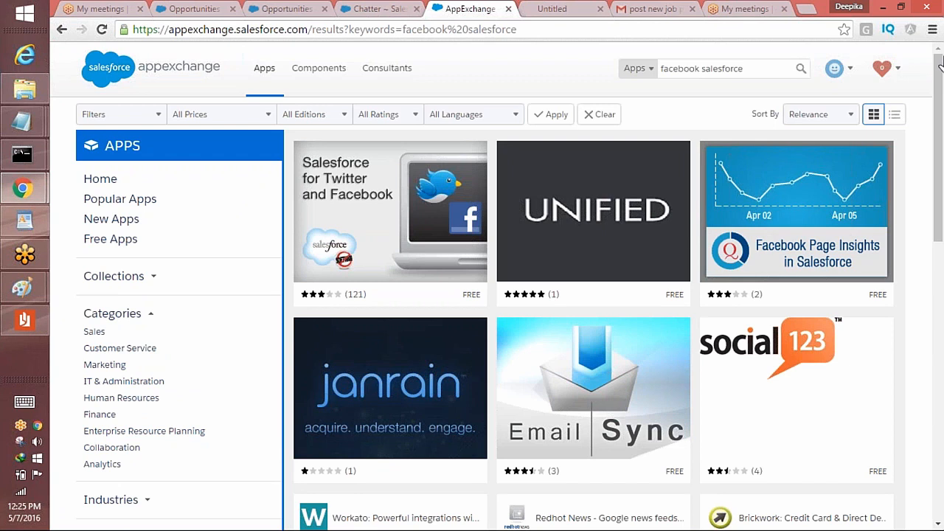
drag(940, 65, 940, 164)
scroll(930, 220, up, 5)
click(457, 293)
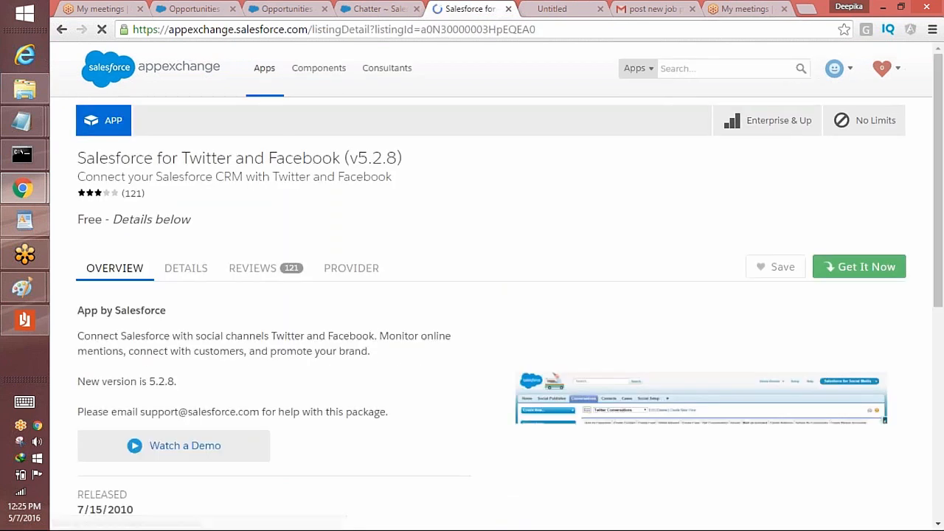
- Check the listing's 121 reviews, then view its package details
scroll(853, 231, down, 2)
scroll(853, 231, down, 1)
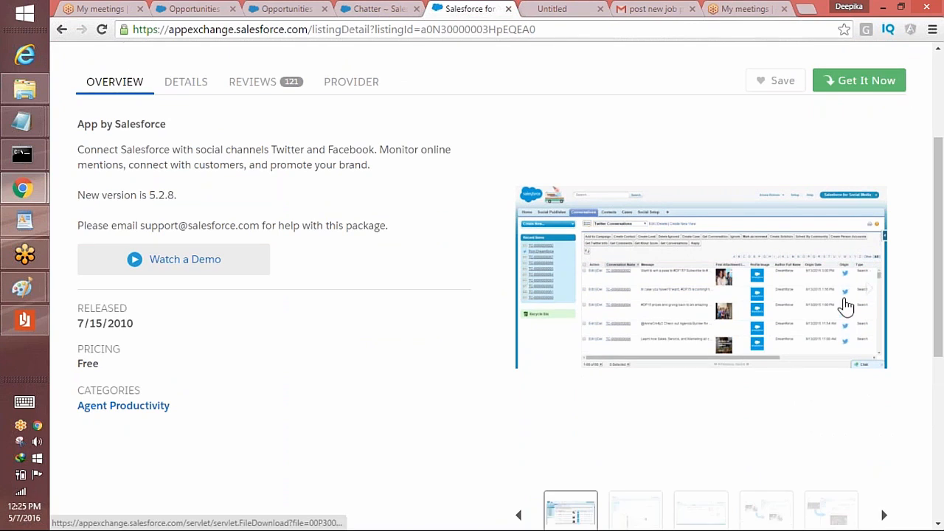
drag(940, 233, 939, 190)
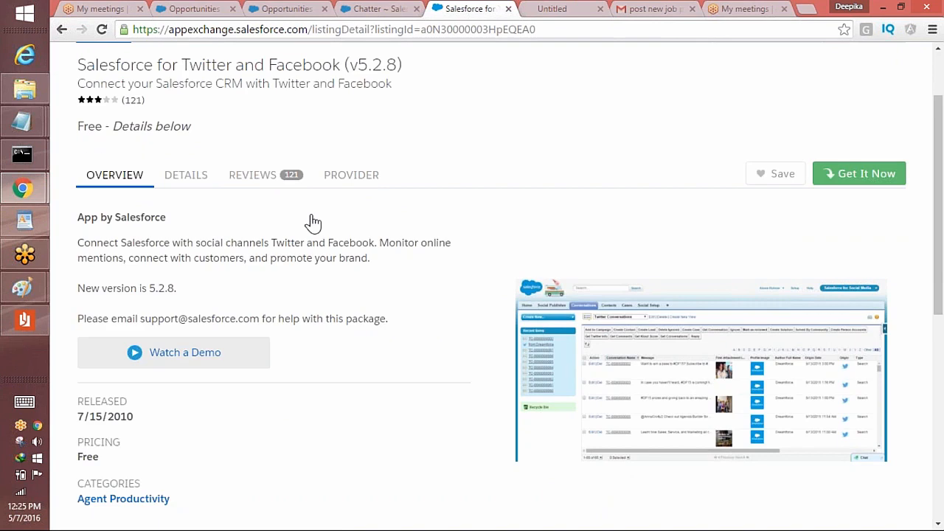
click(186, 184)
click(279, 185)
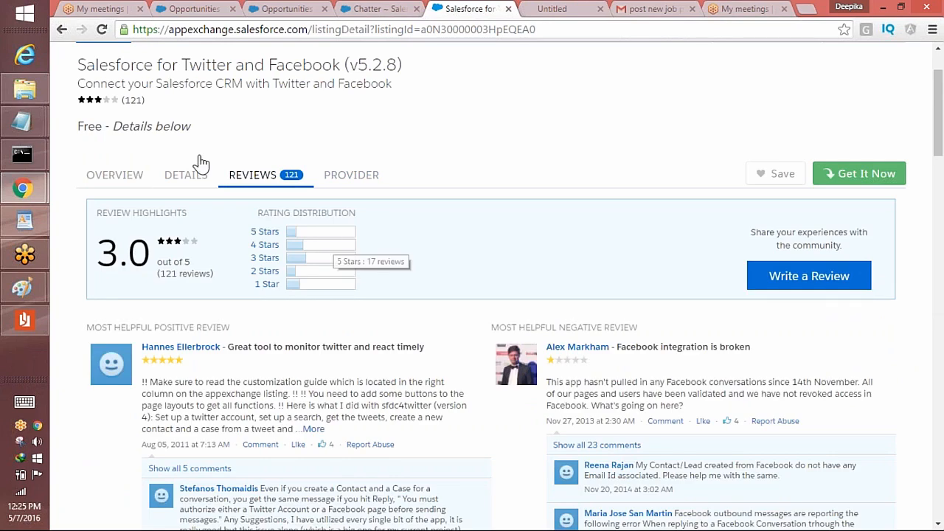
click(186, 175)
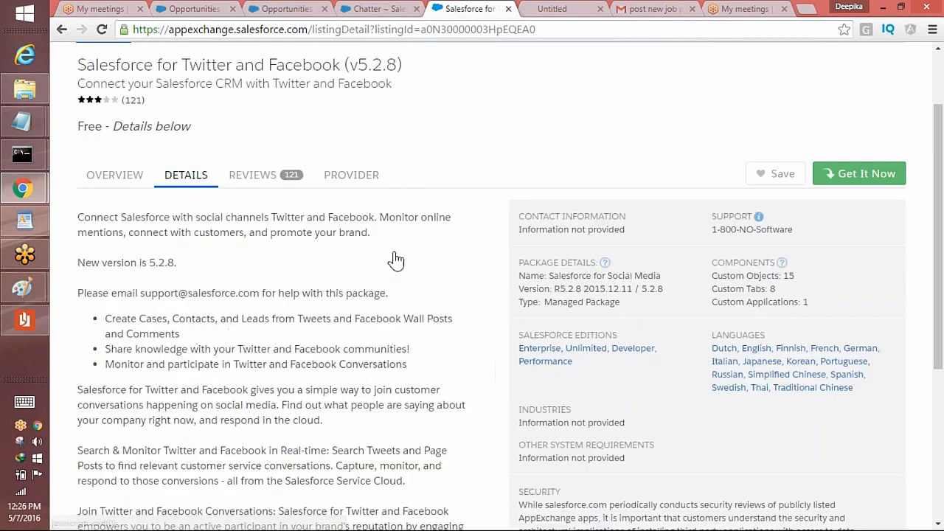
scroll(923, 295, down, 3)
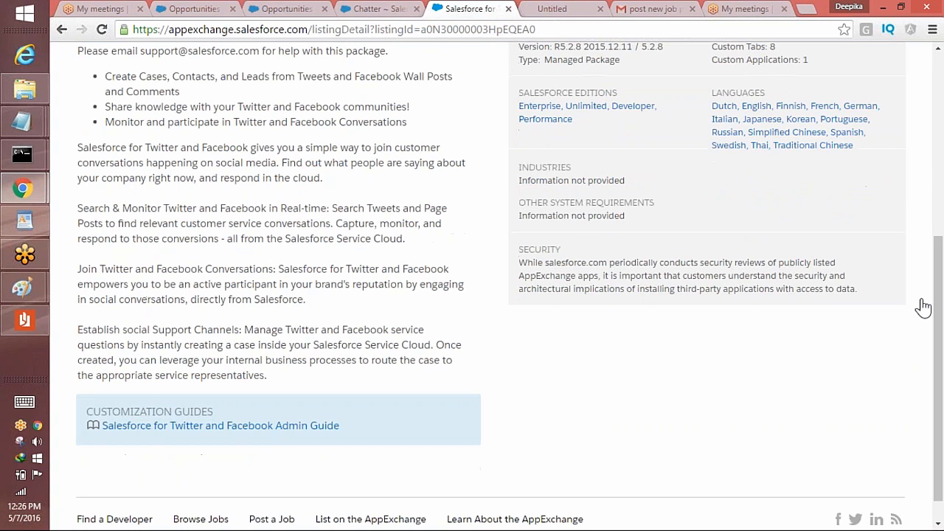
scroll(386, 394, up, 5)
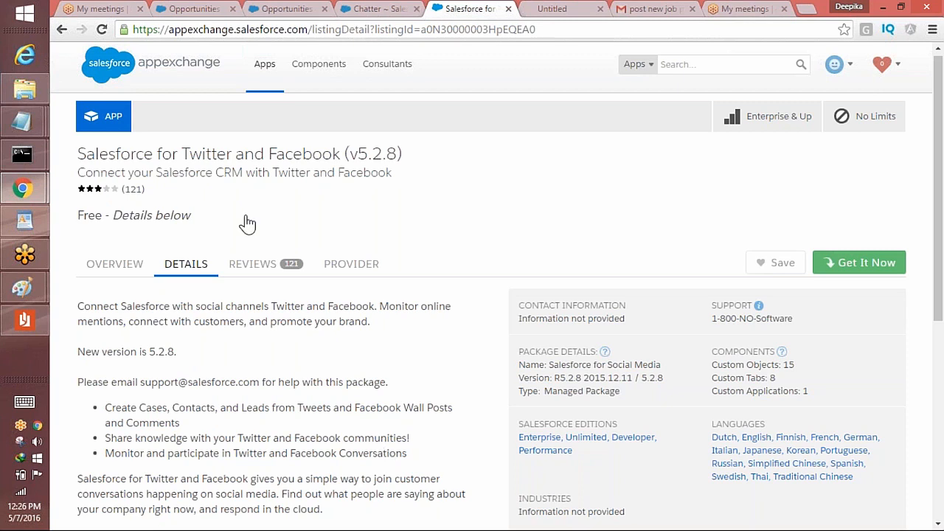
- Look over the Salesforce Home page in the Opportunities tab, then close that browser tab
click(288, 10)
click(86, 136)
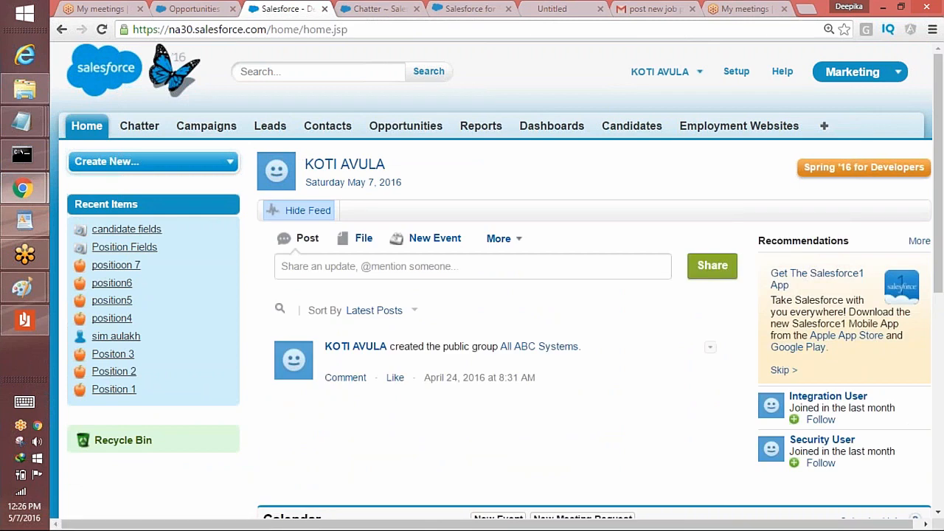
scroll(939, 327, down, 2)
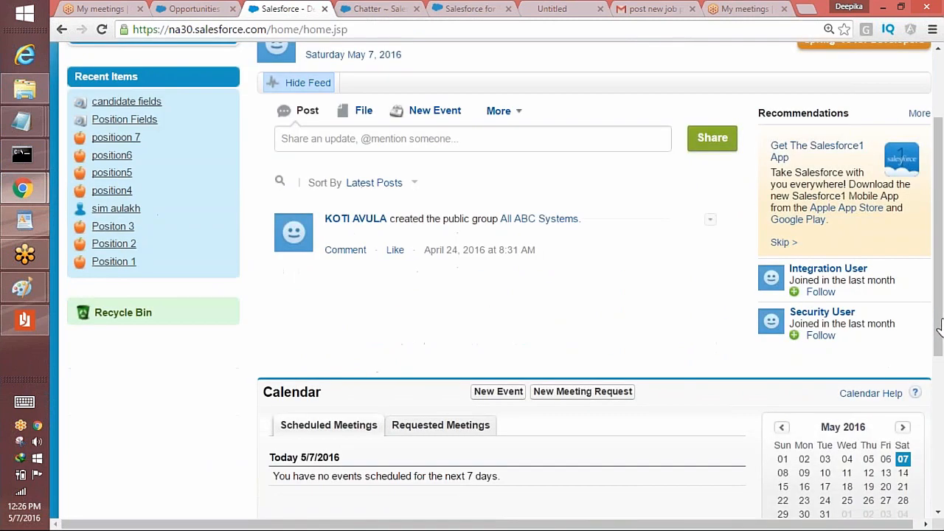
scroll(421, 205, down, 2)
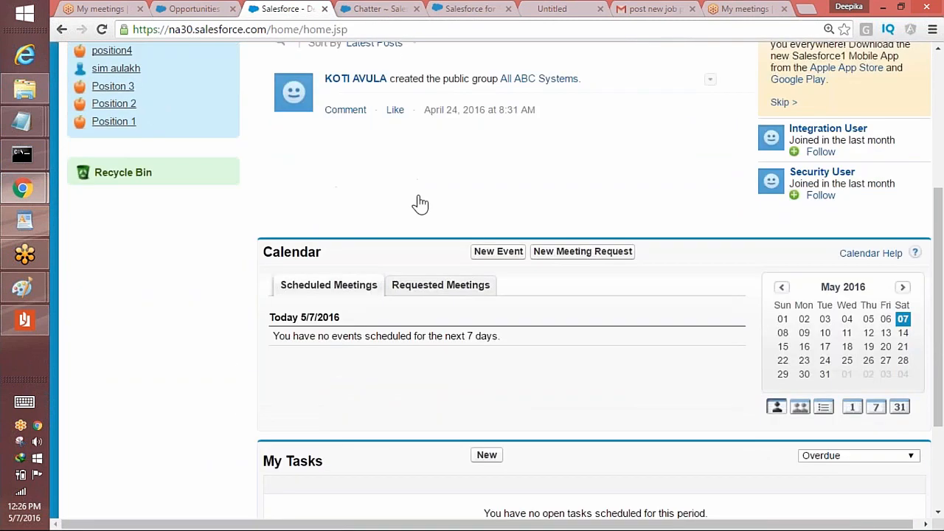
scroll(453, 432, up, 2)
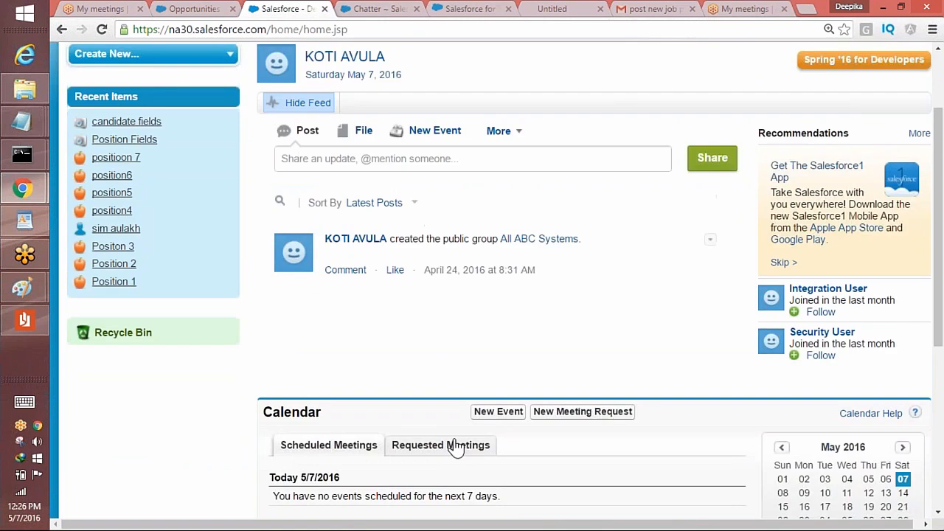
scroll(185, 415, up, 2)
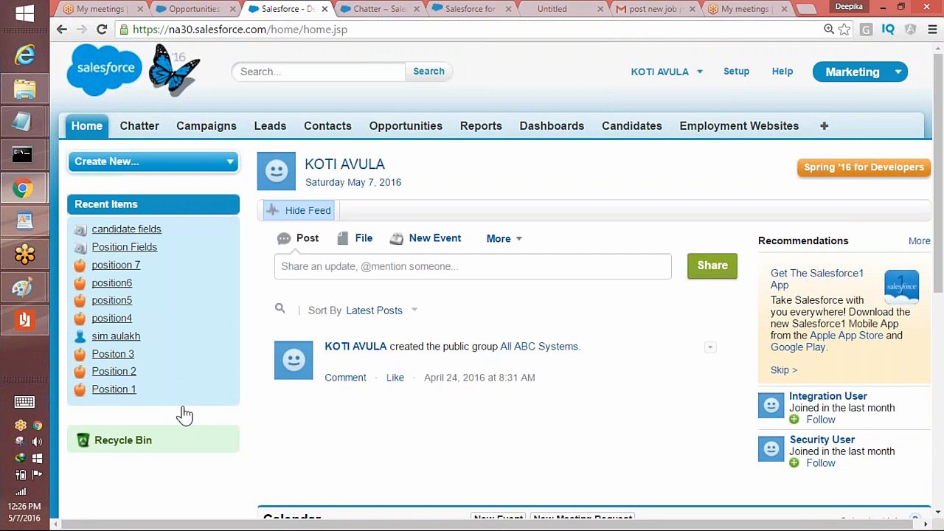
drag(940, 178, 939, 190)
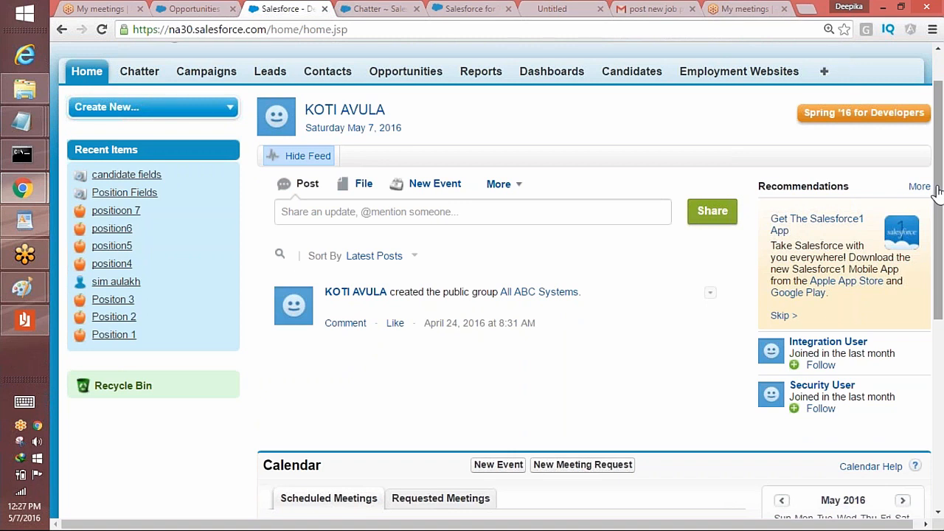
scroll(492, 499, up, 2)
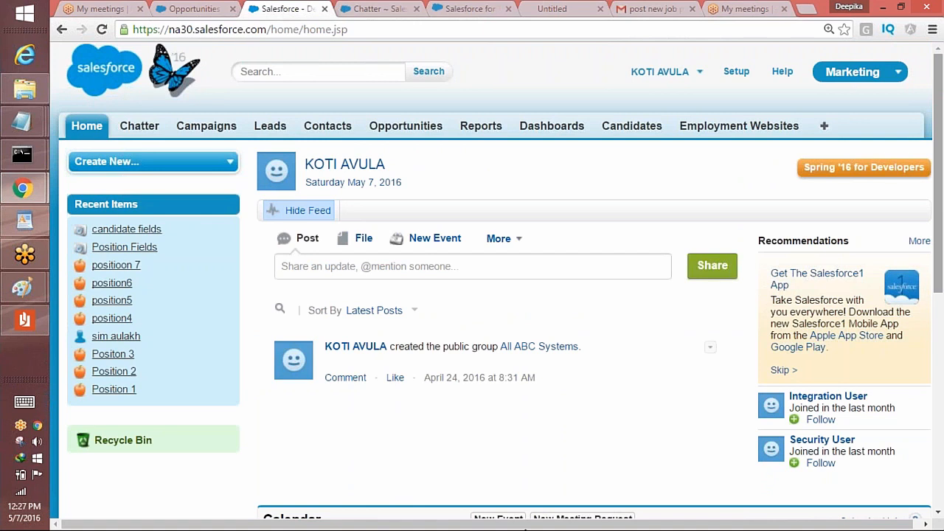
click(325, 9)
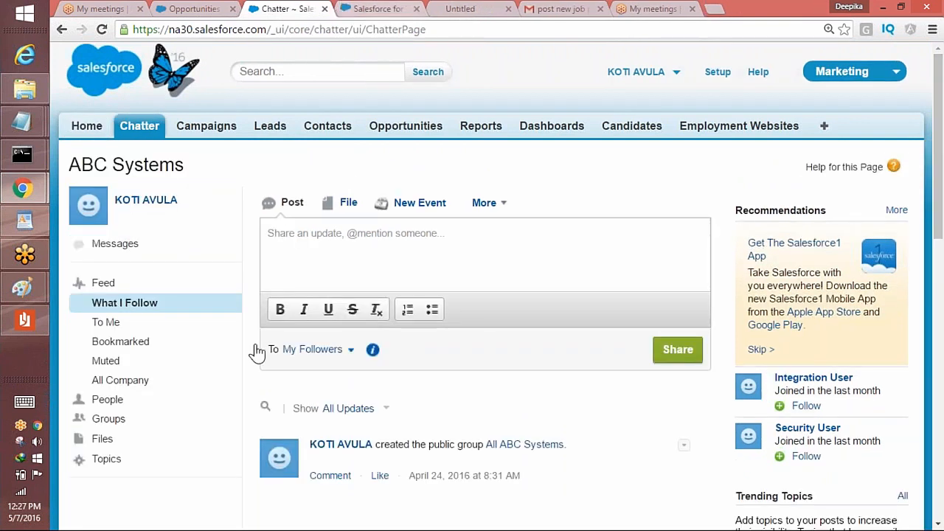